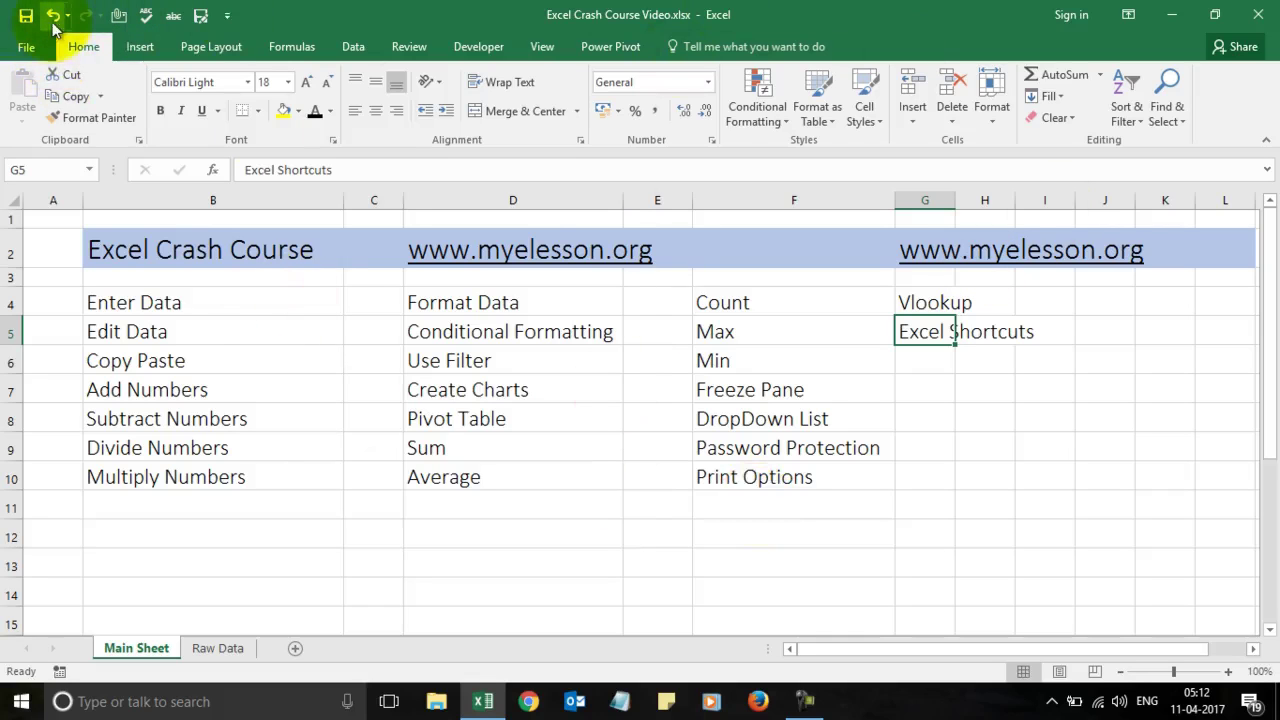
Step: Look through the Quick Access Toolbar options and the Insert to Review ribbon tabs, returning to Home
left_click(228, 17)
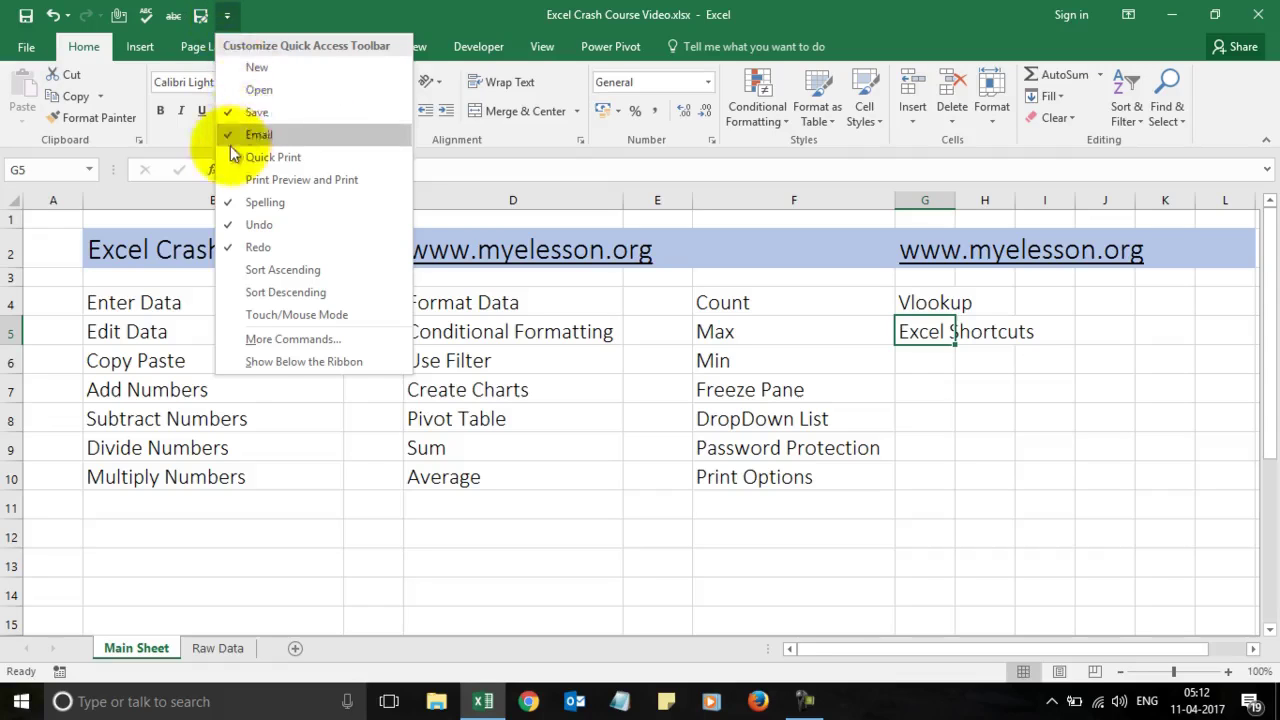
left_click(402, 8)
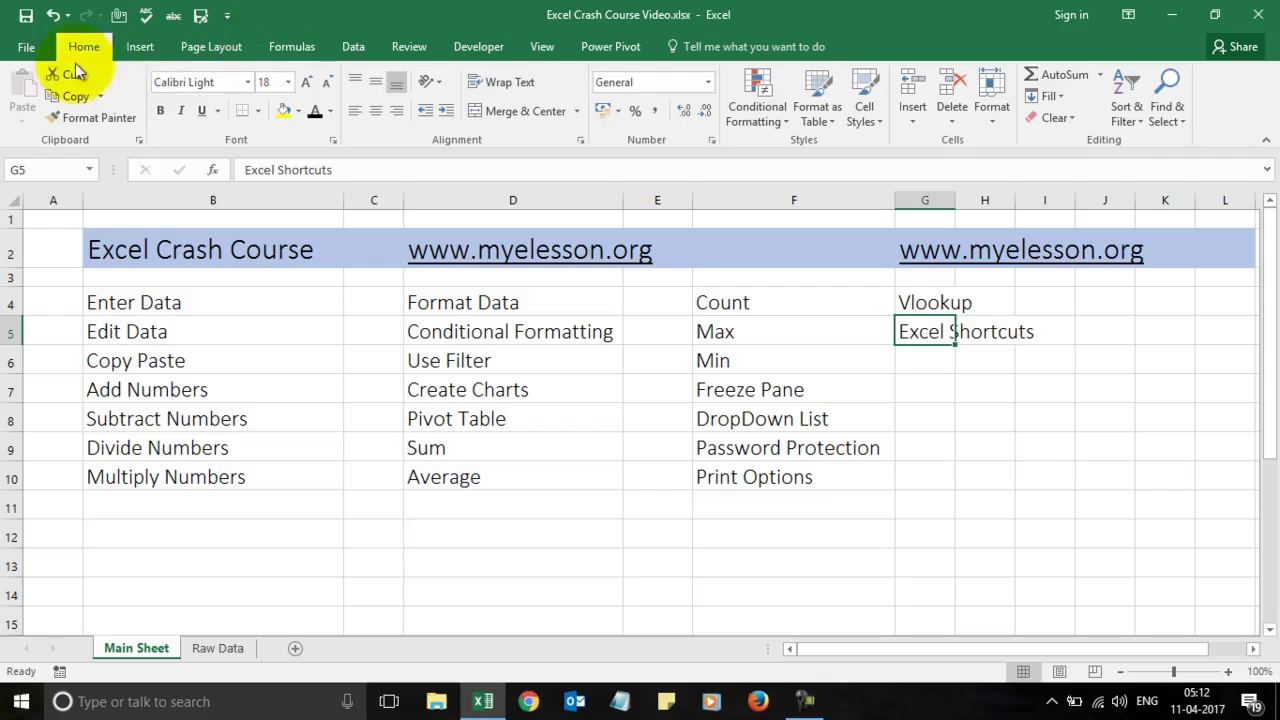
left_click(138, 48)
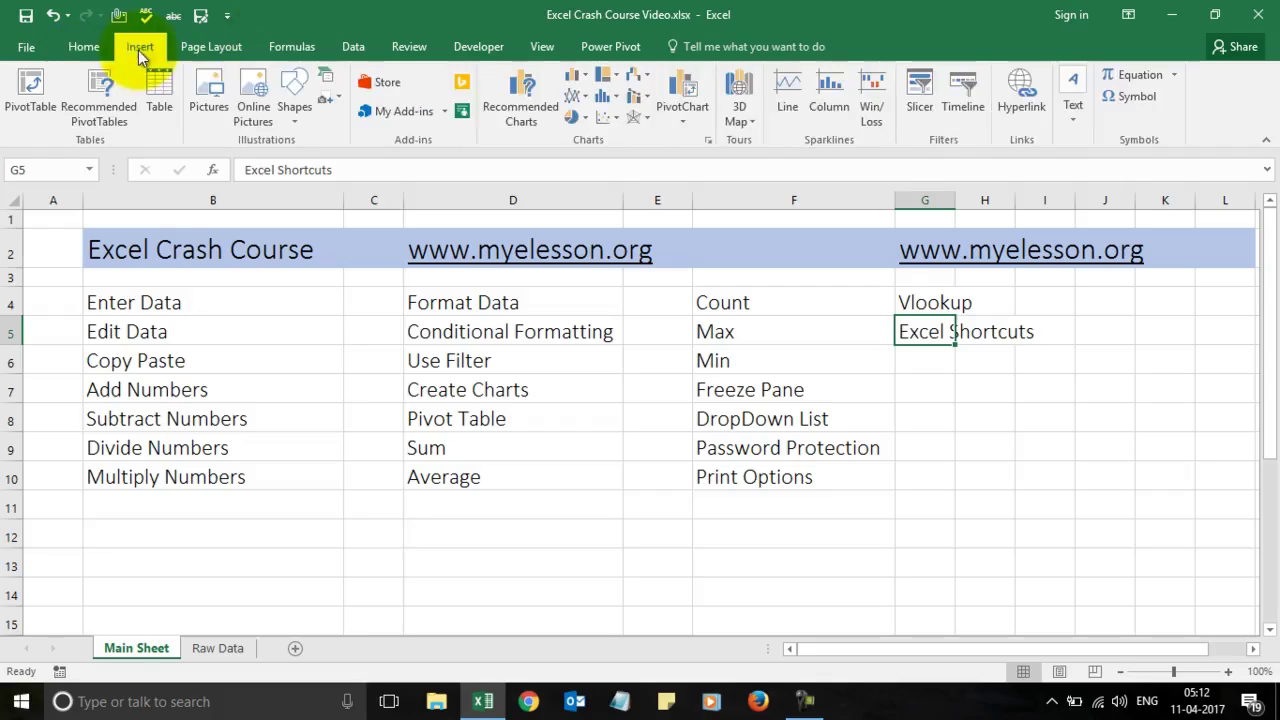
left_click(203, 50)
left_click(297, 50)
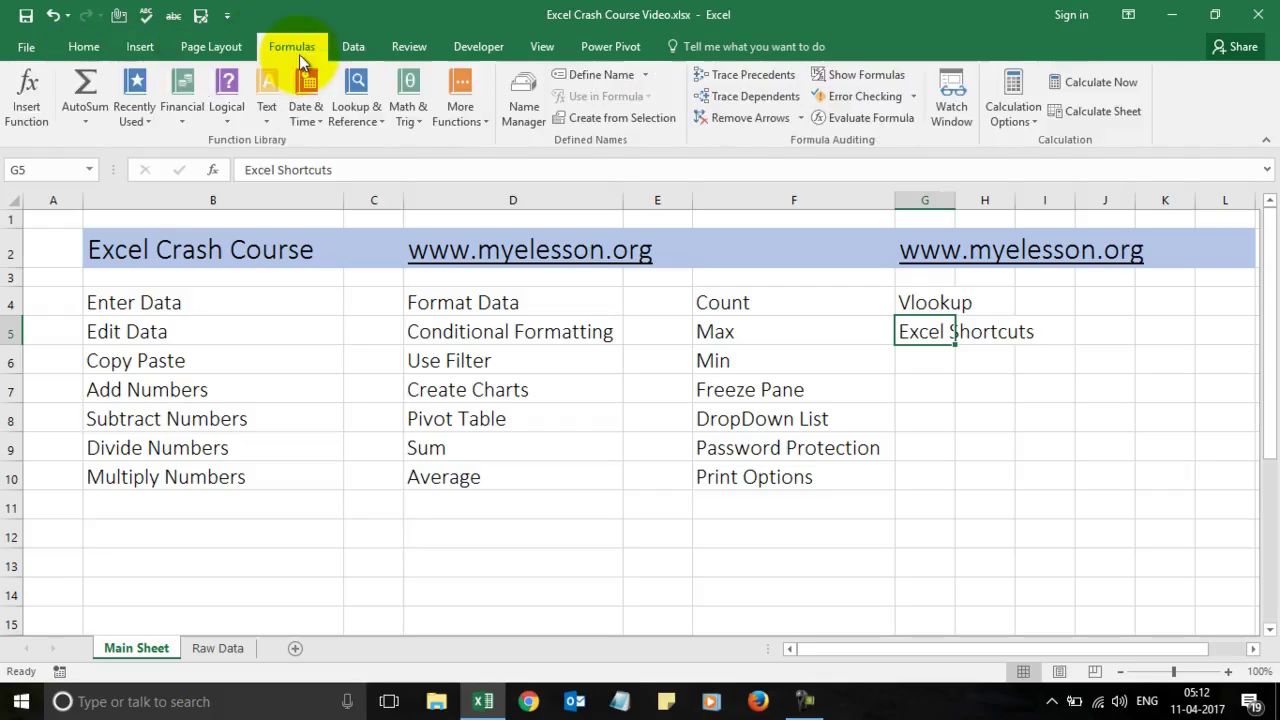
left_click(351, 47)
left_click(398, 47)
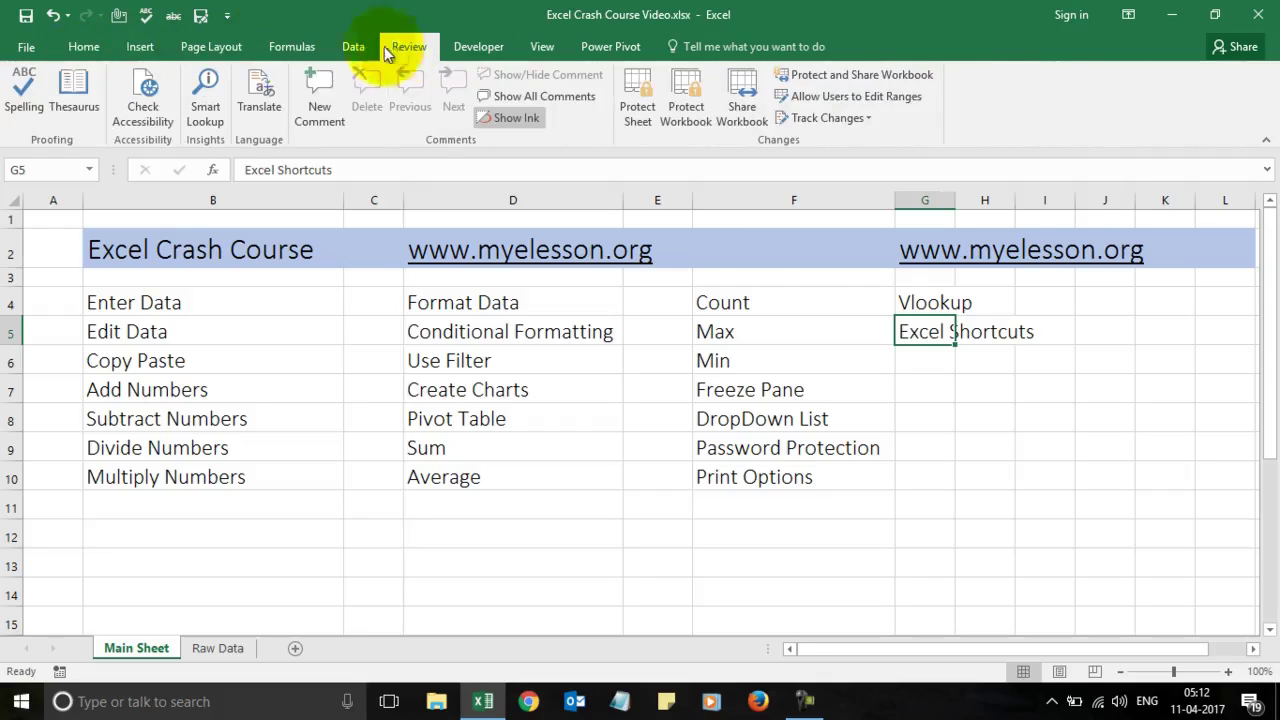
left_click(84, 47)
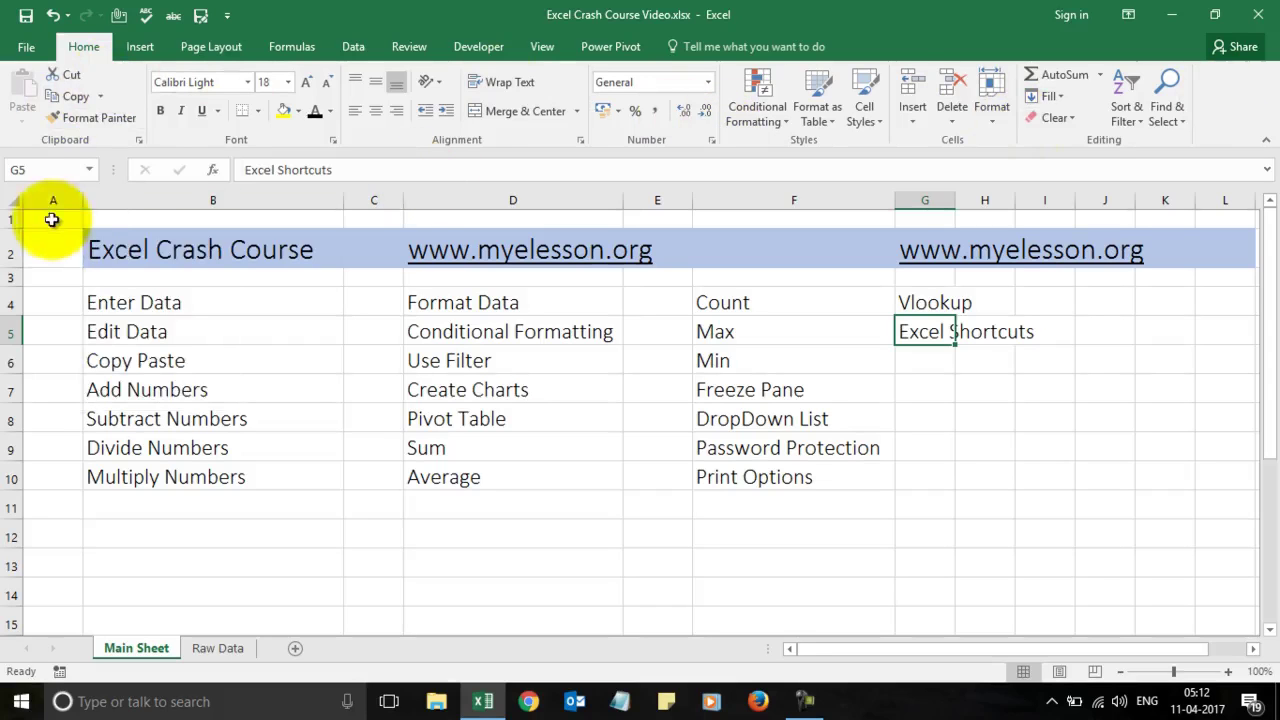
Step: Select cell B4 (Enter Data) and start editing it in the formula bar
left_click(60, 170)
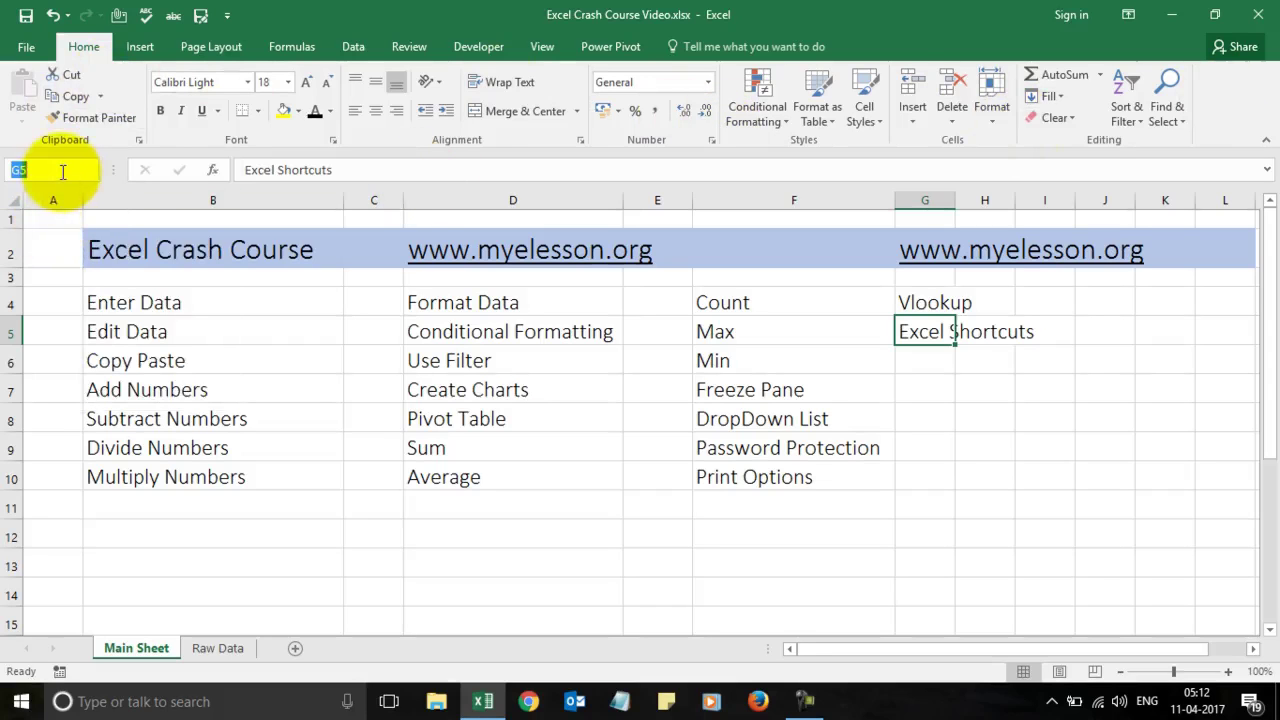
left_click(220, 305)
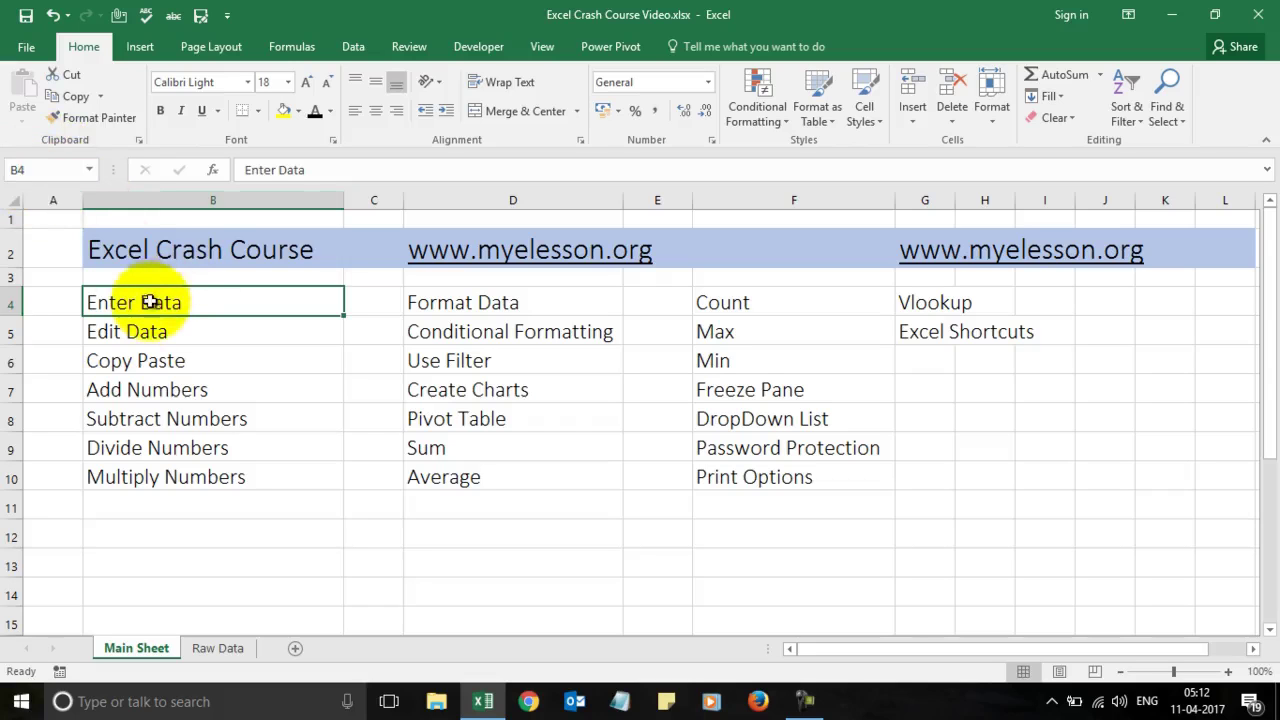
left_click(416, 162)
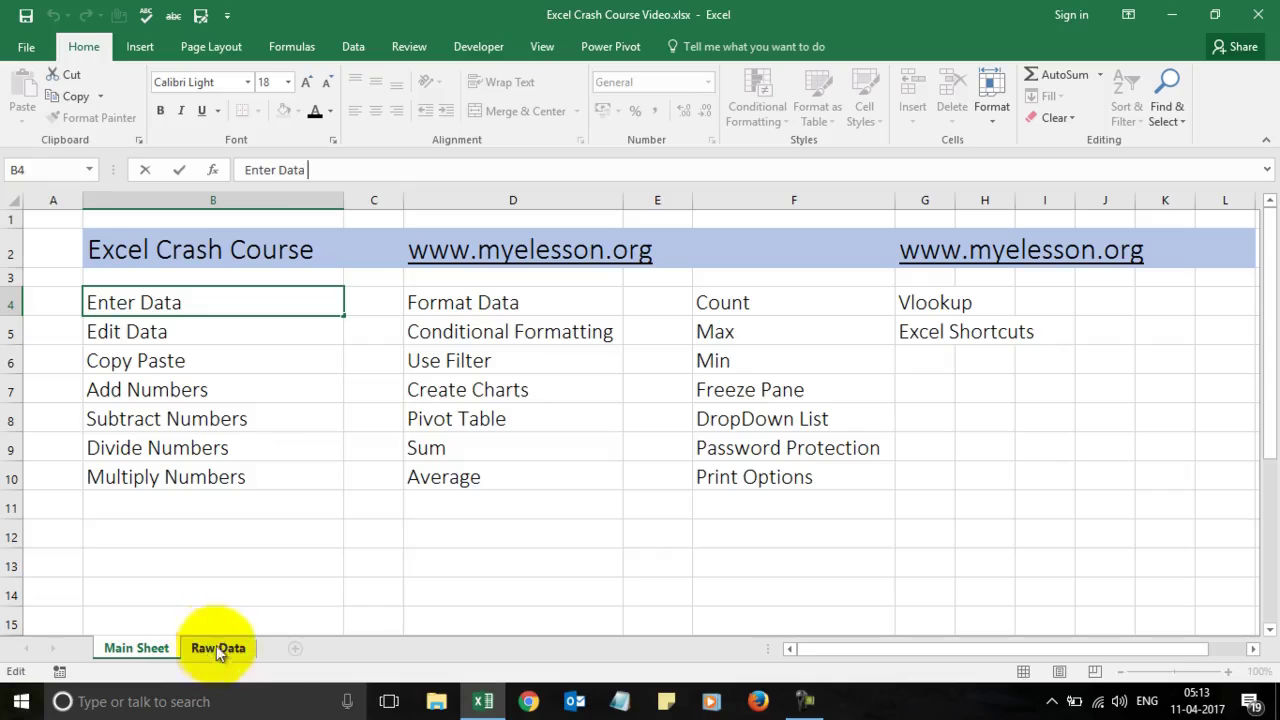
left_click(288, 630)
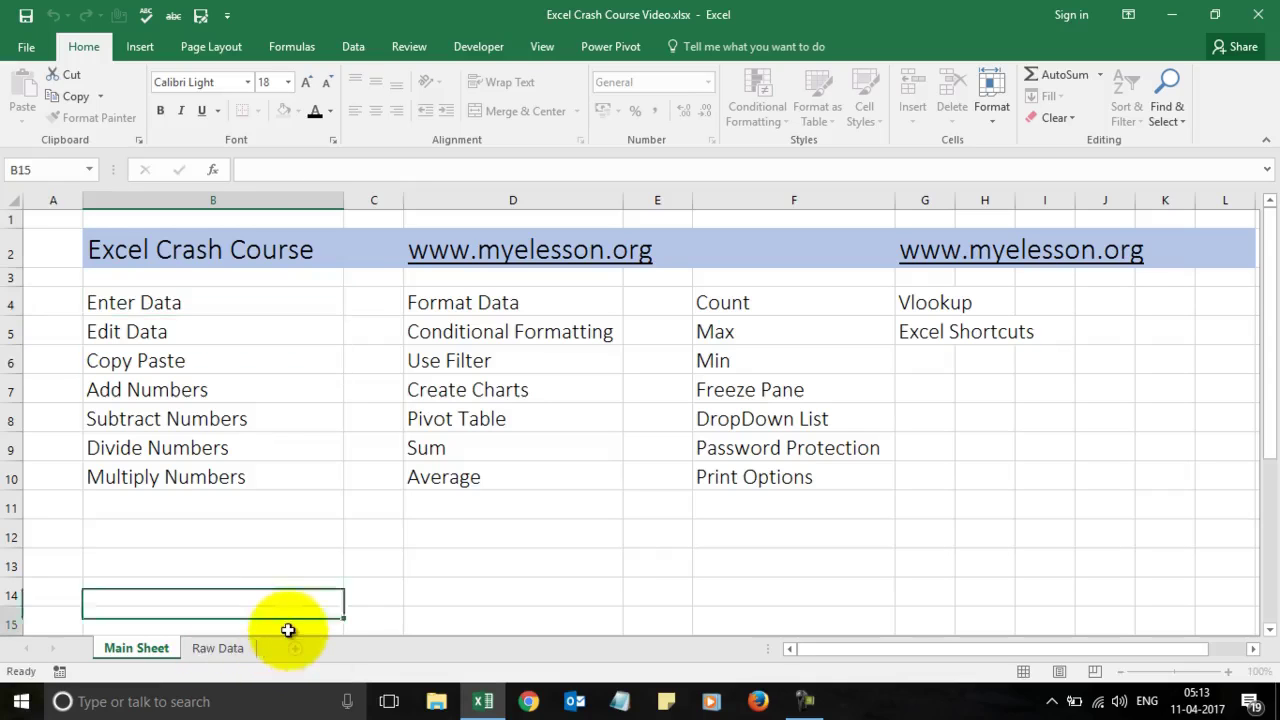
left_click(377, 603)
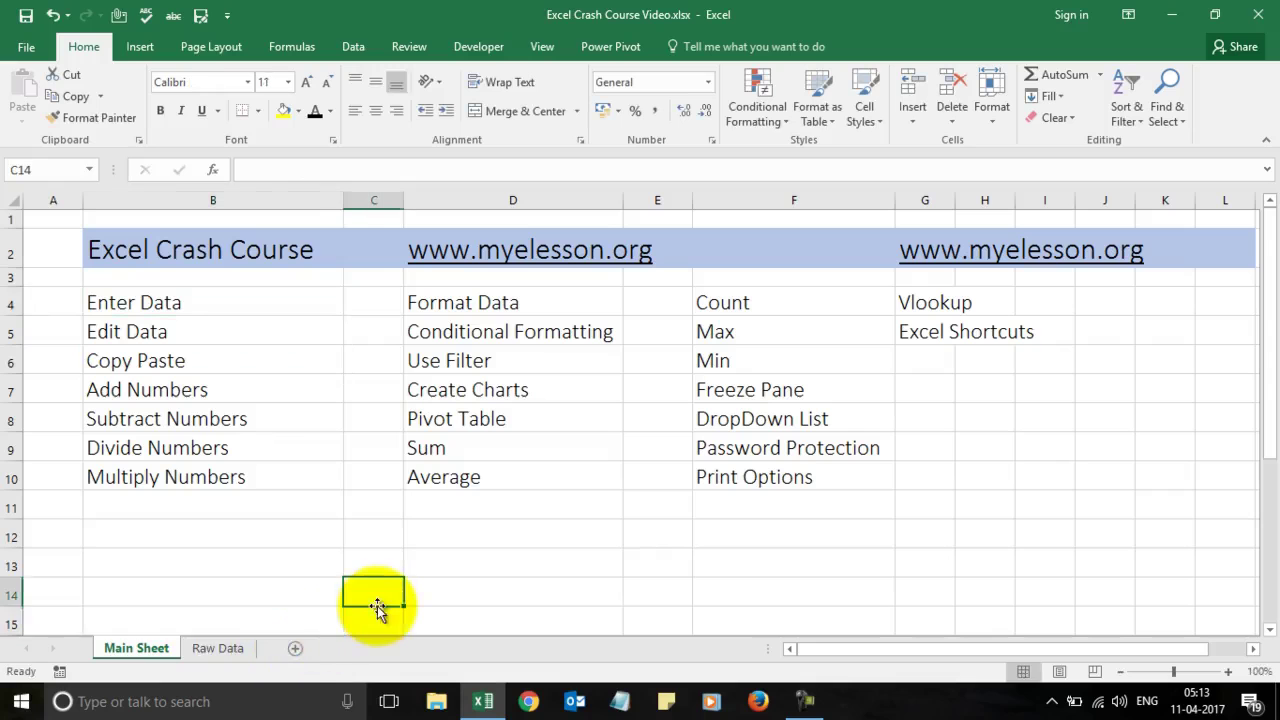
left_click(299, 650)
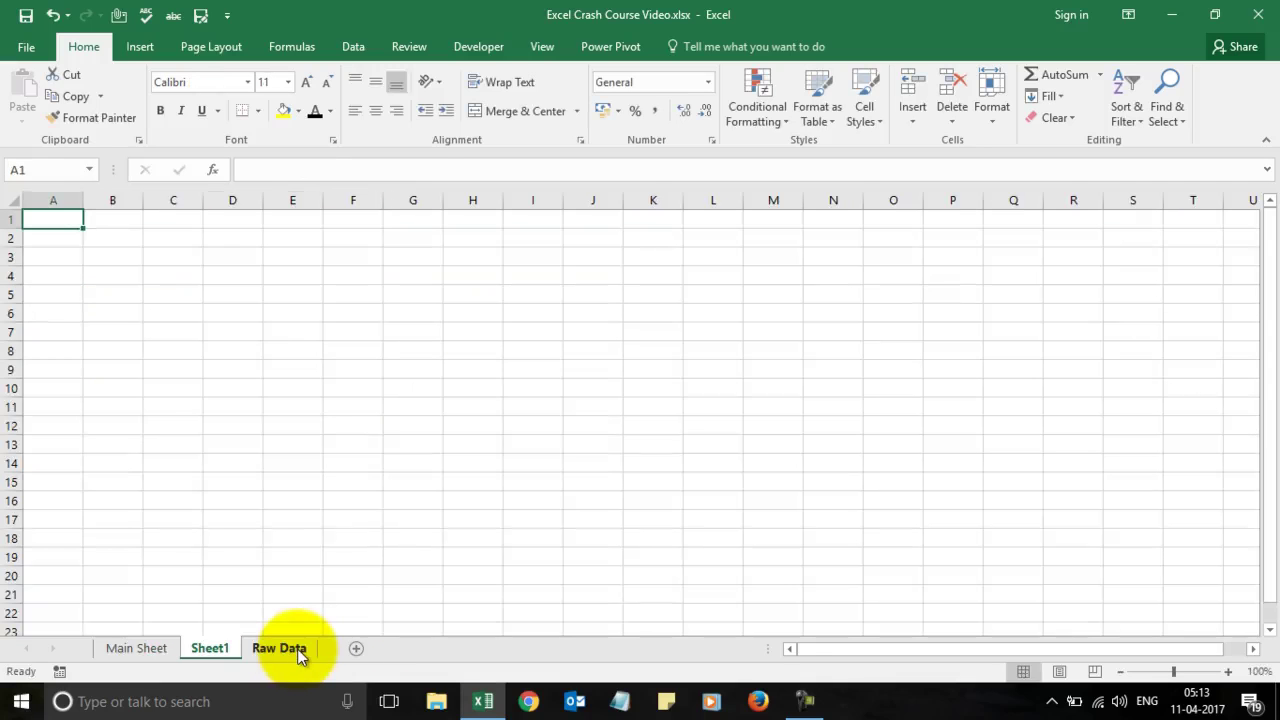
right_click(230, 648)
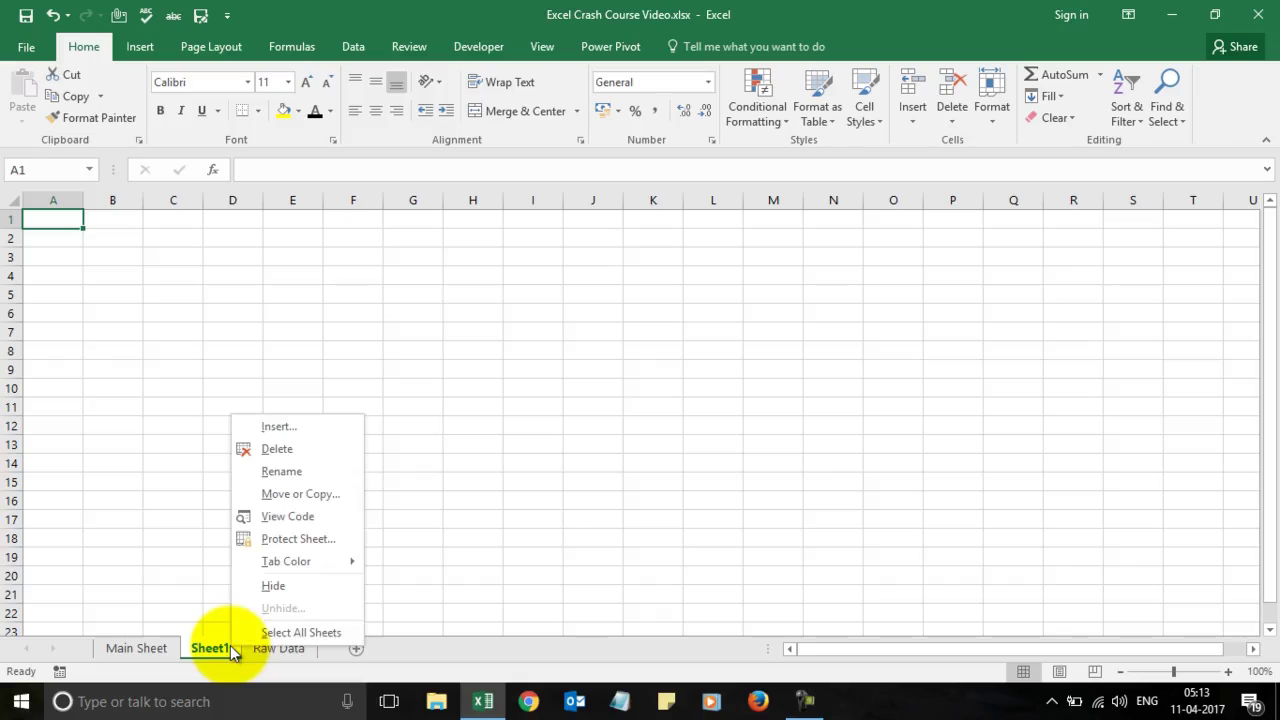
left_click(285, 452)
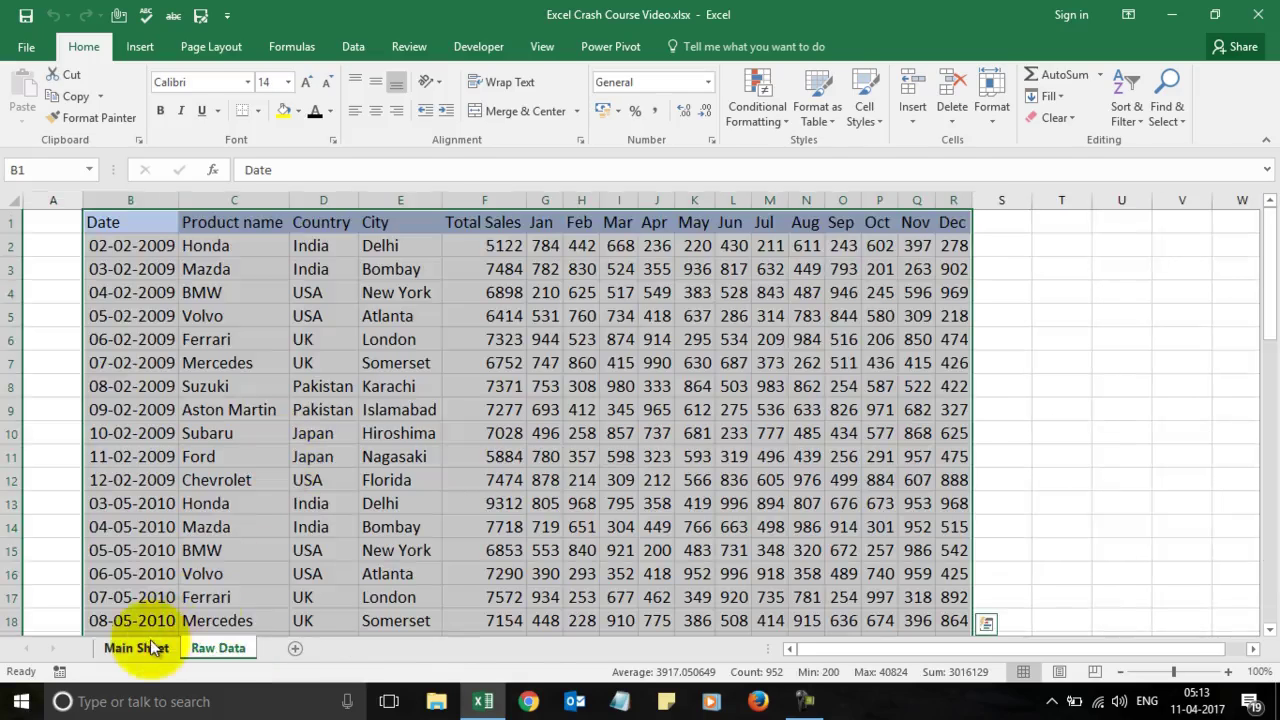
left_click(145, 648)
left_click(216, 648)
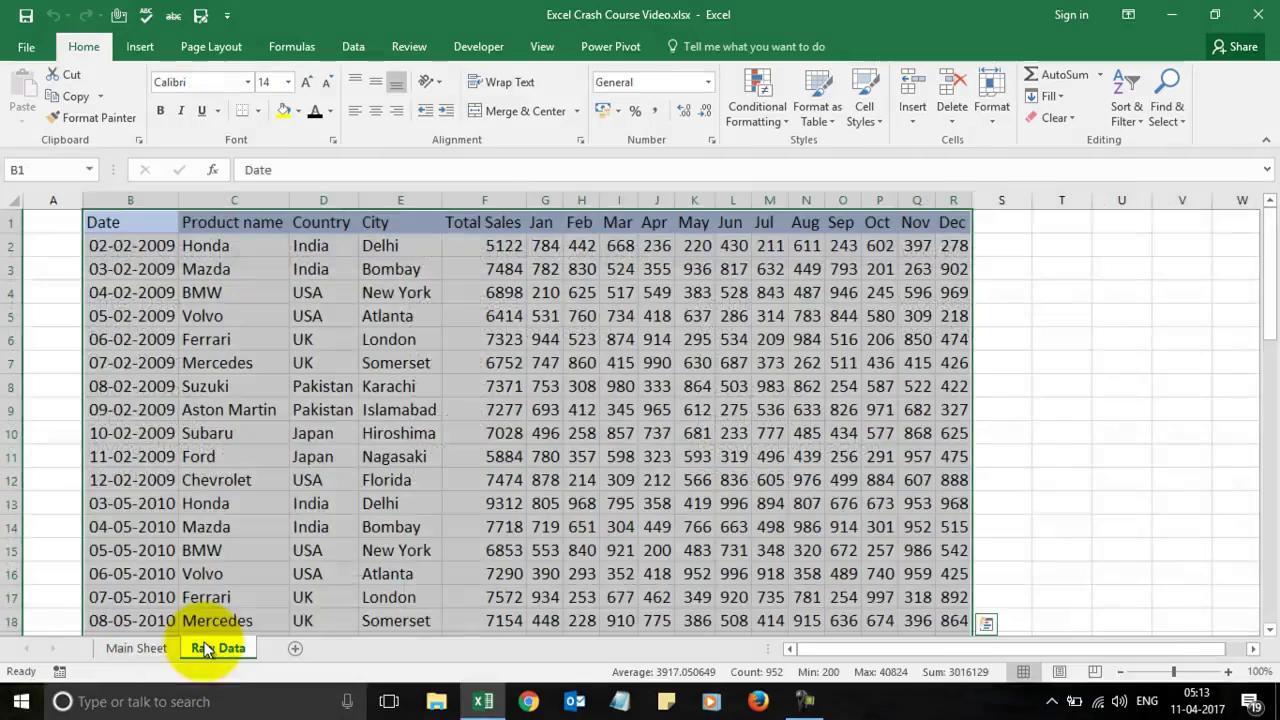
left_click(148, 650)
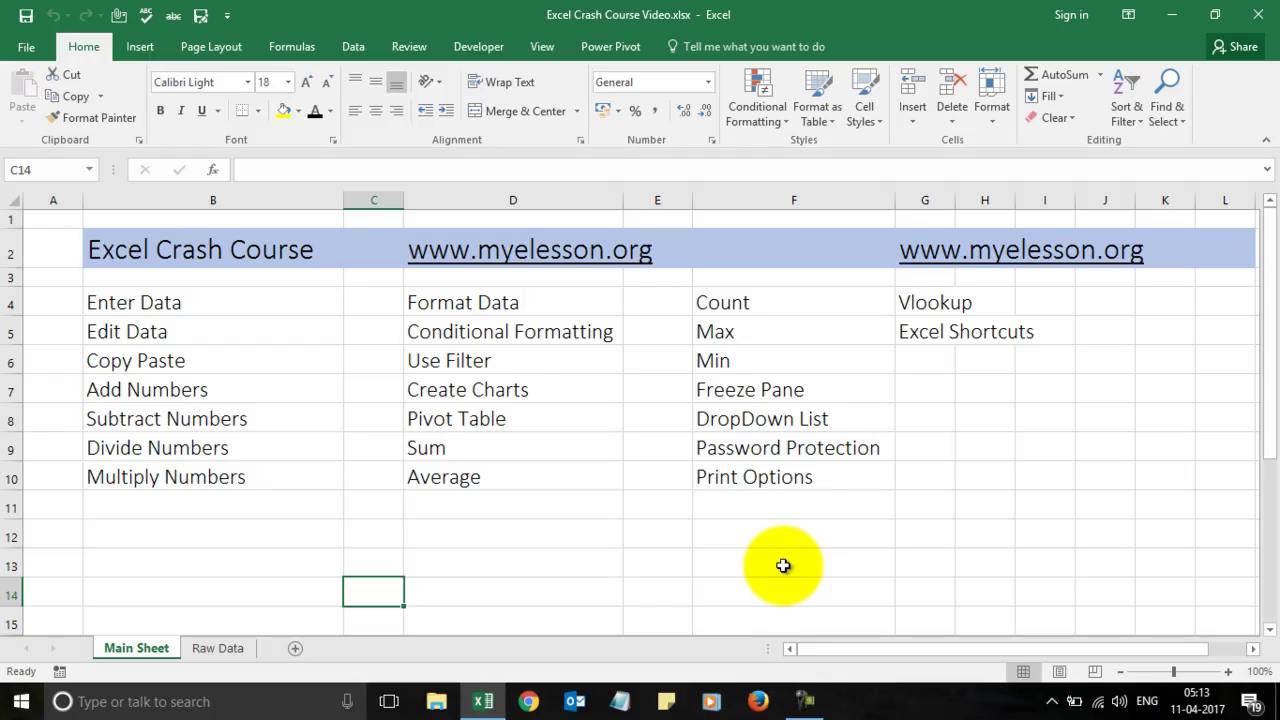
left_click(236, 296)
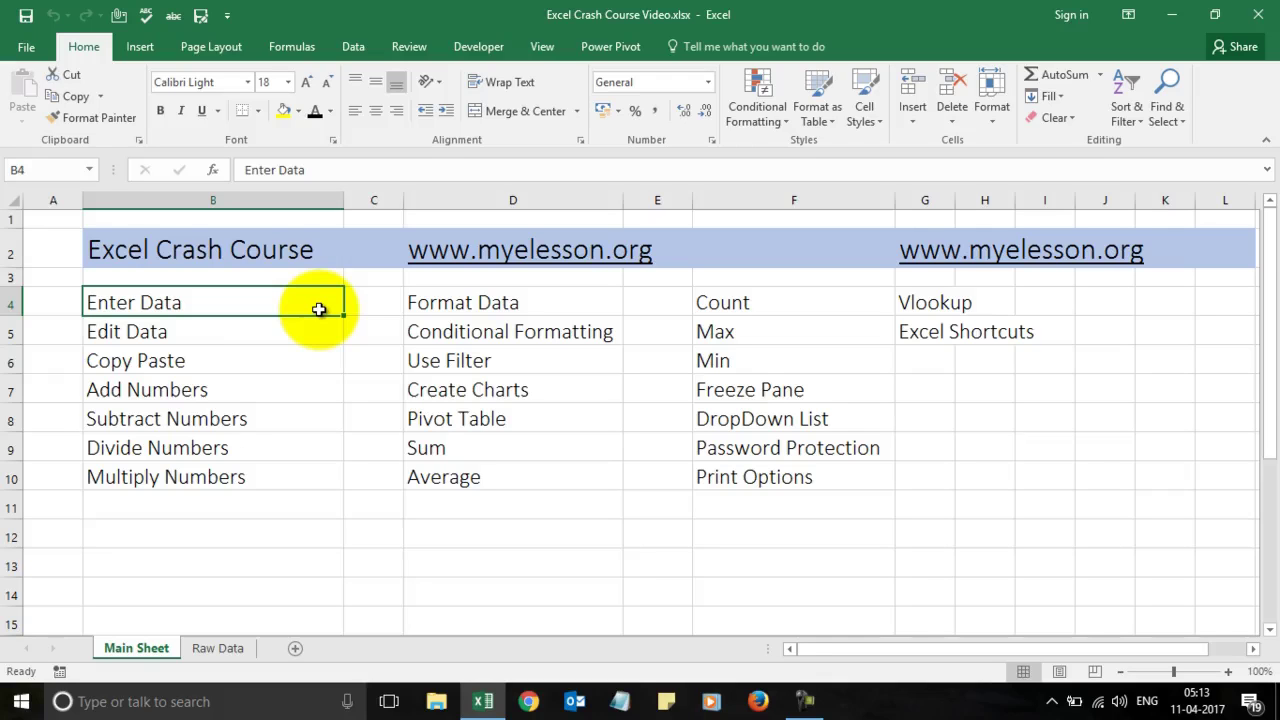
left_click(377, 307)
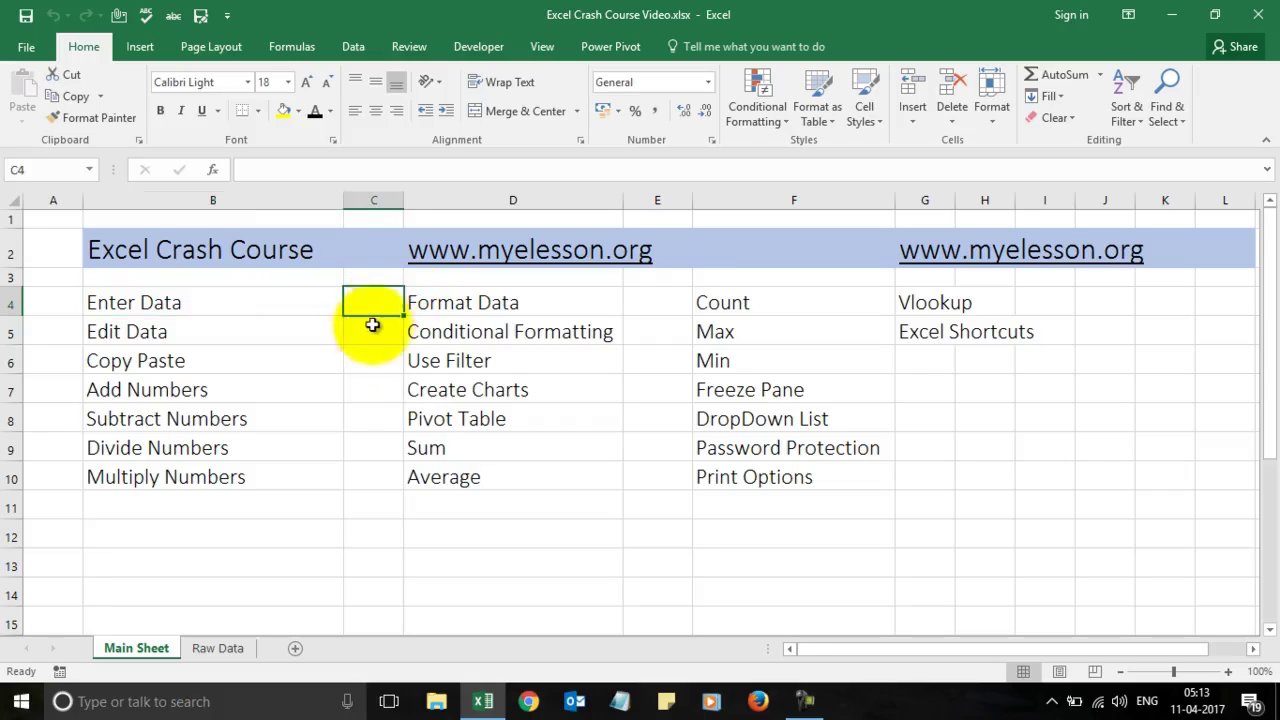
left_click(365, 325)
left_click(371, 296)
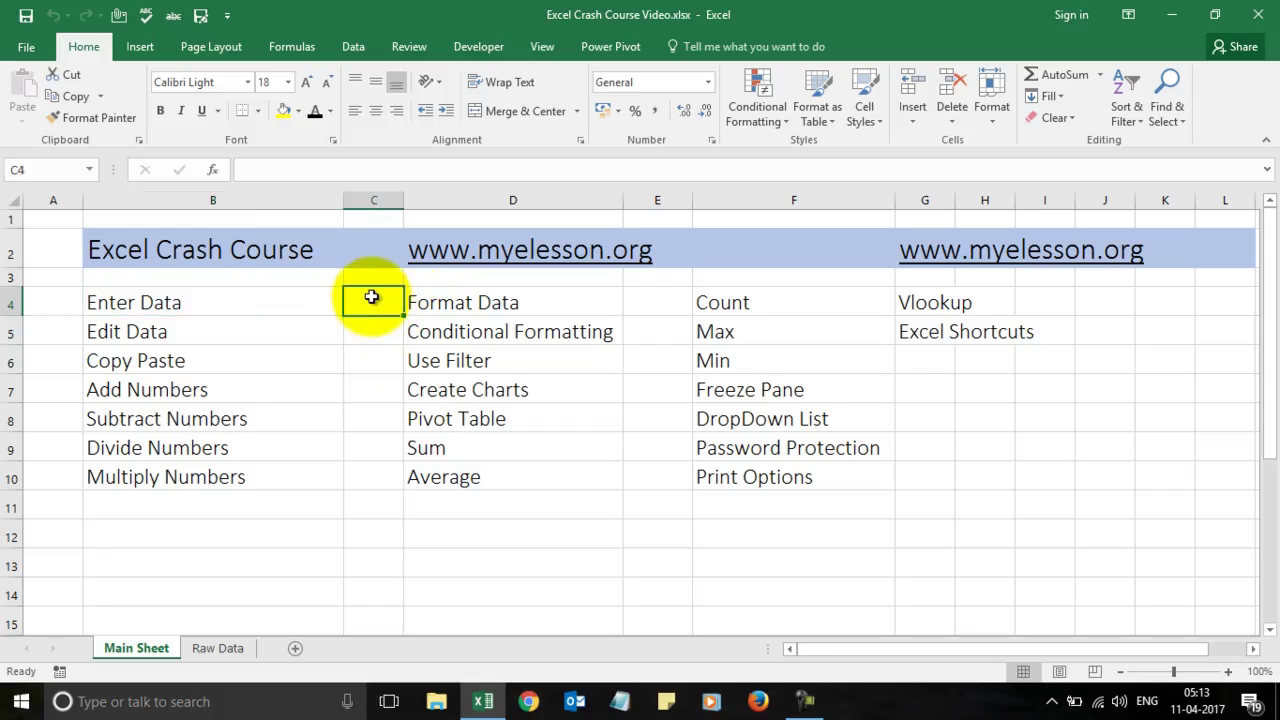
left_click(377, 331)
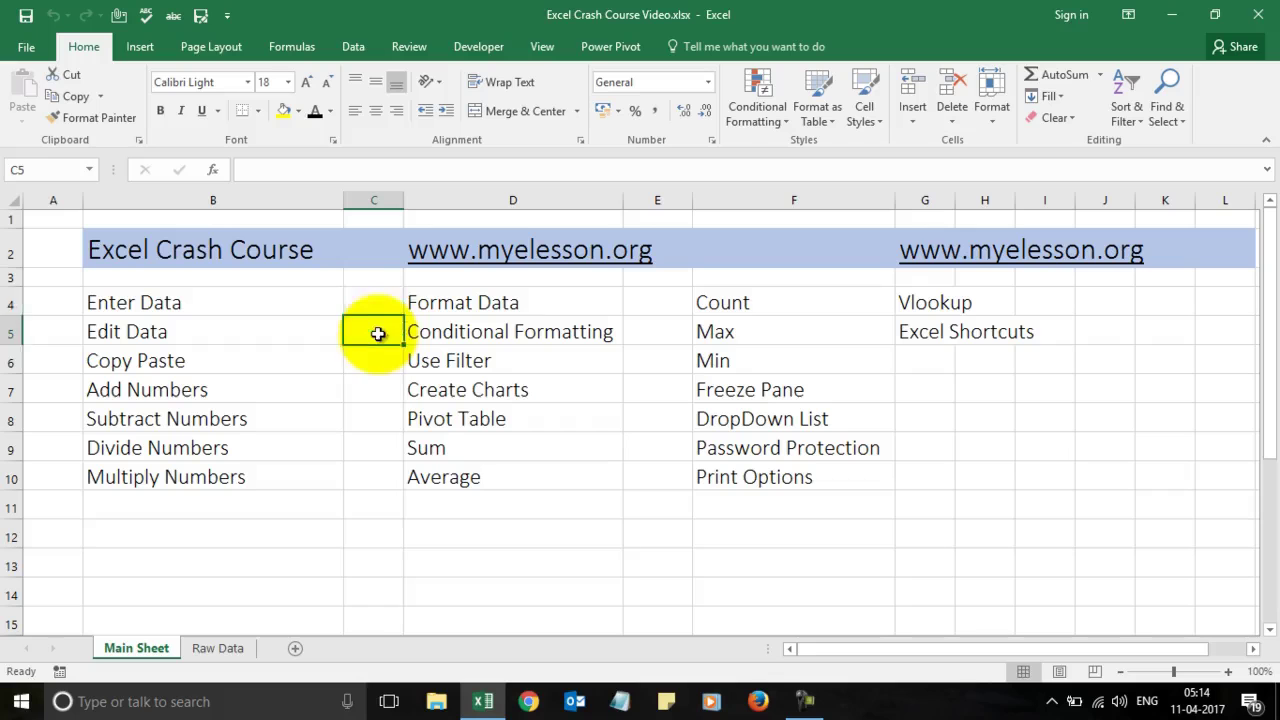
left_click(377, 306)
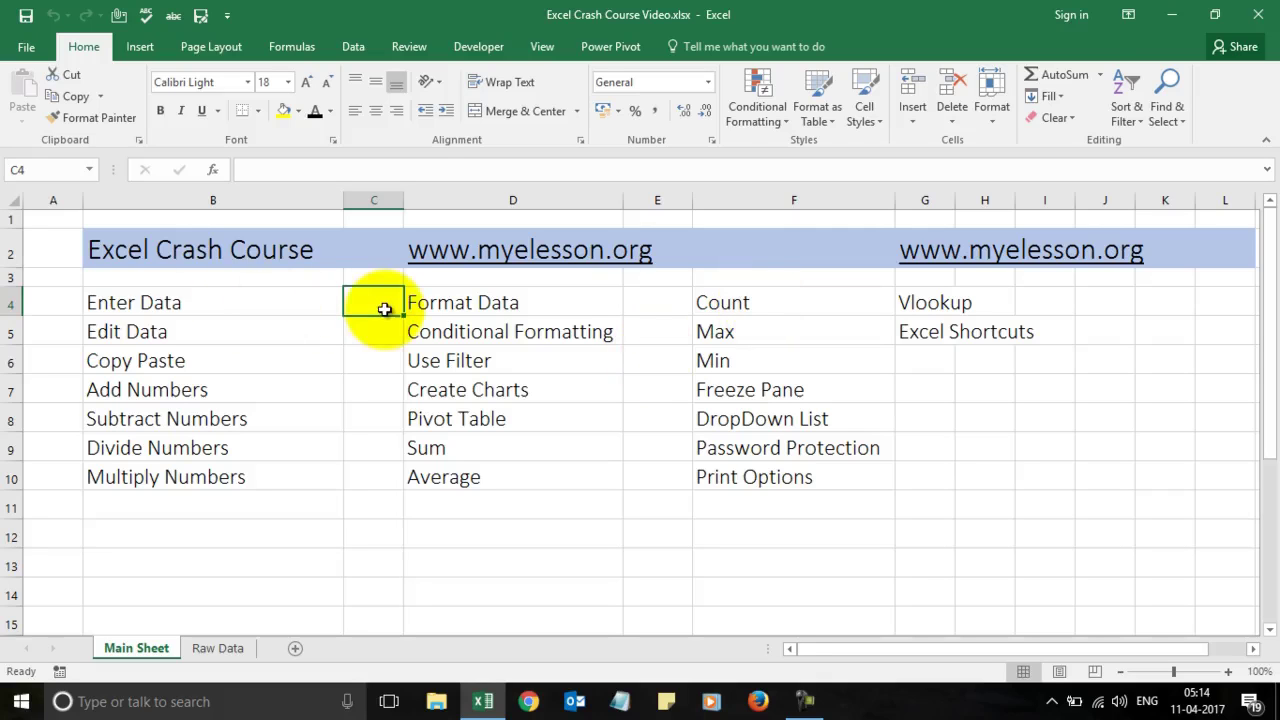
Step: Enter 1a#^:) in cell C4, then move between C4 and C5 to check it
type("1")
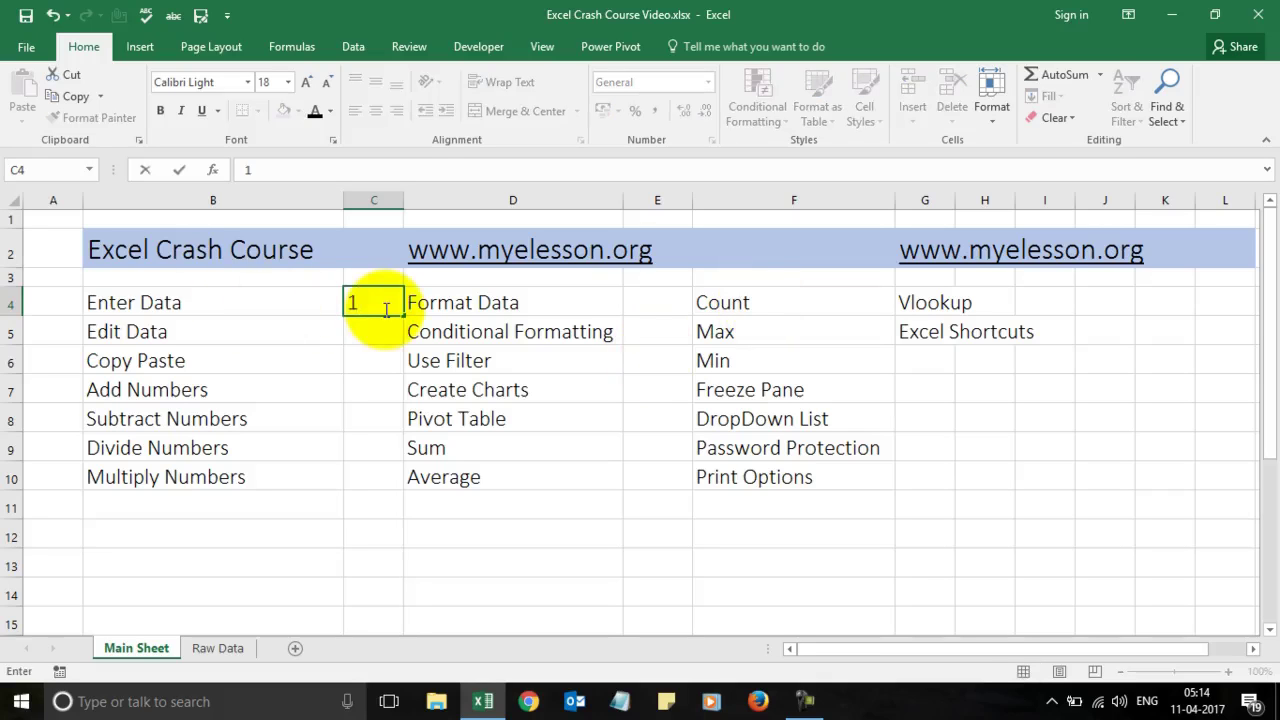
type("a#")
type("^:)")
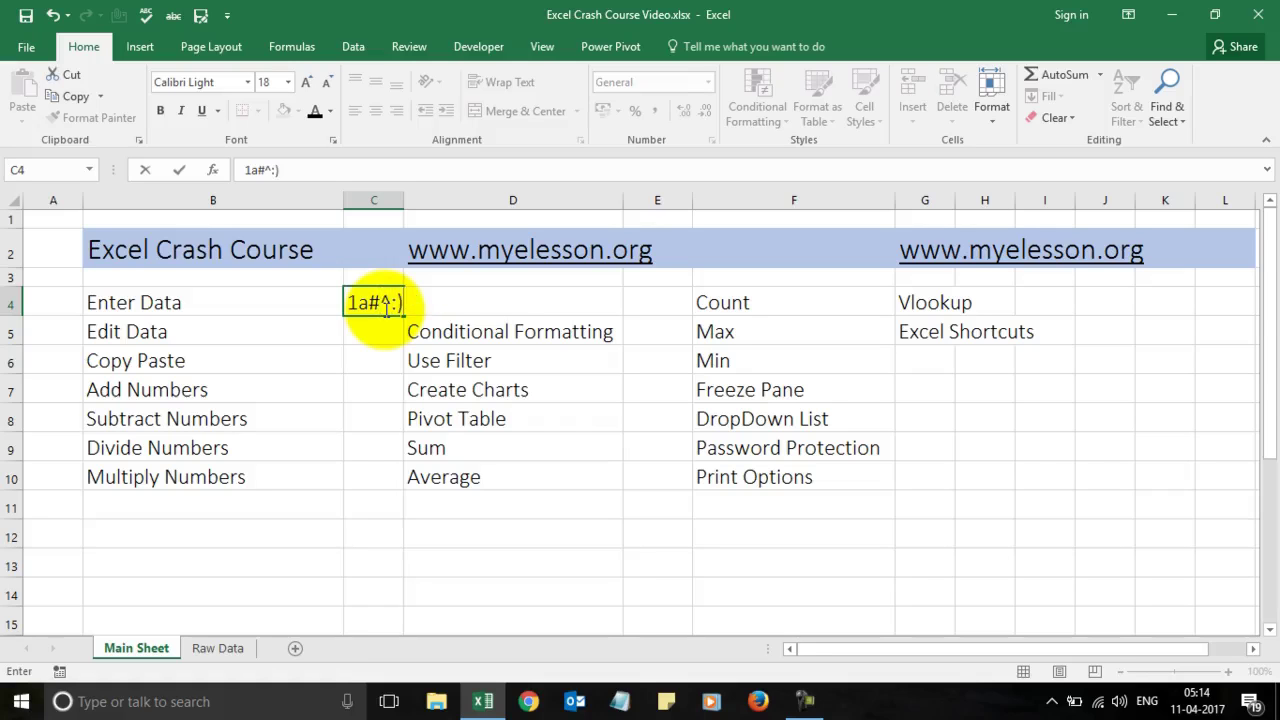
key("Return")
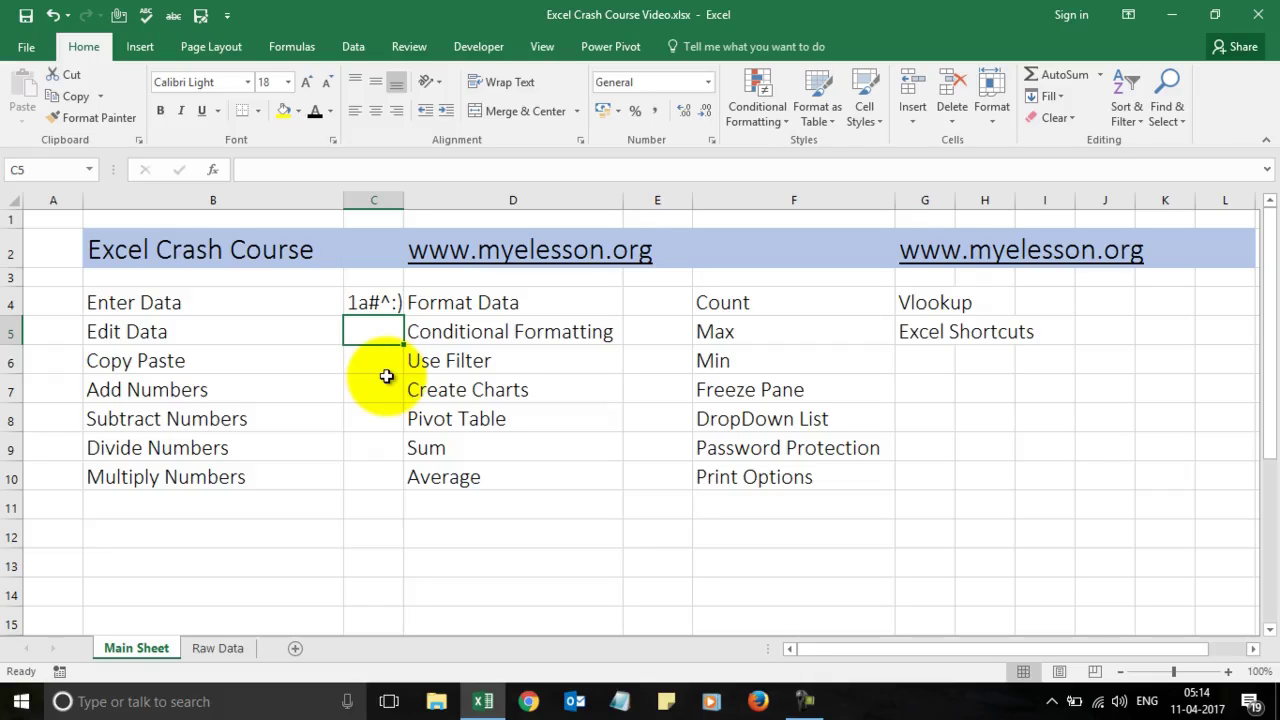
key("Up")
key("Down")
left_click(368, 301)
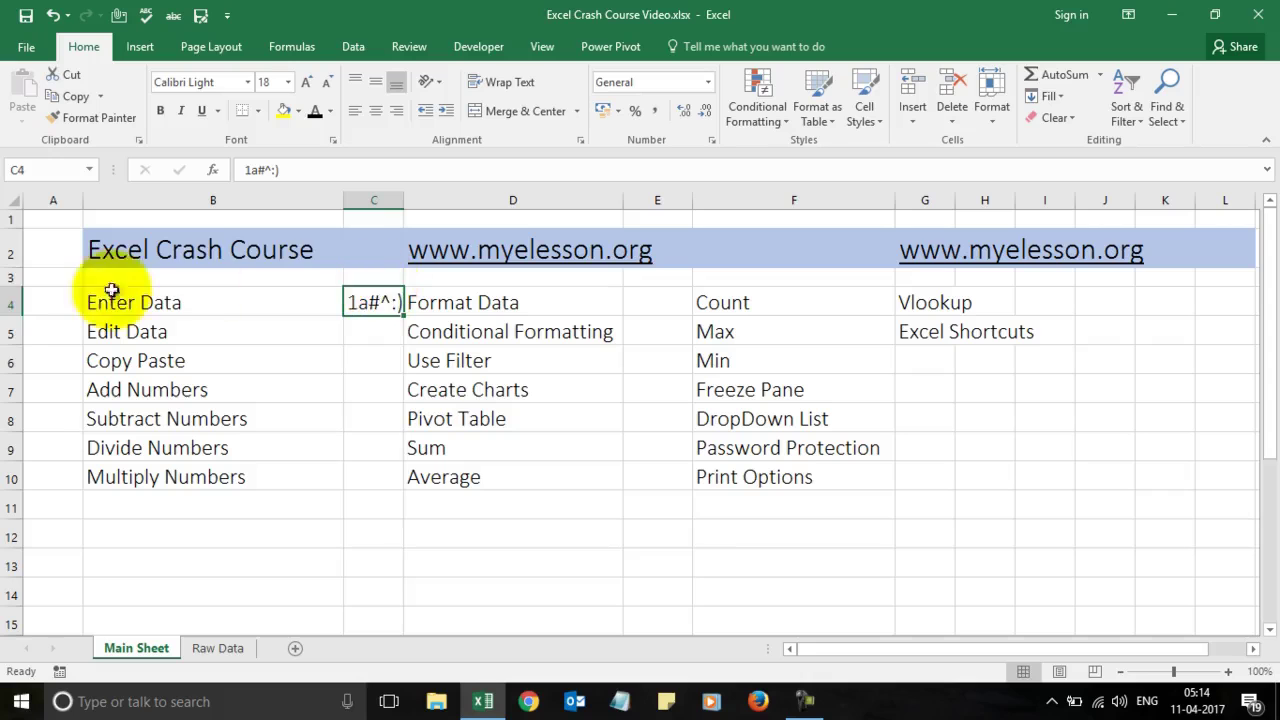
left_click(380, 330)
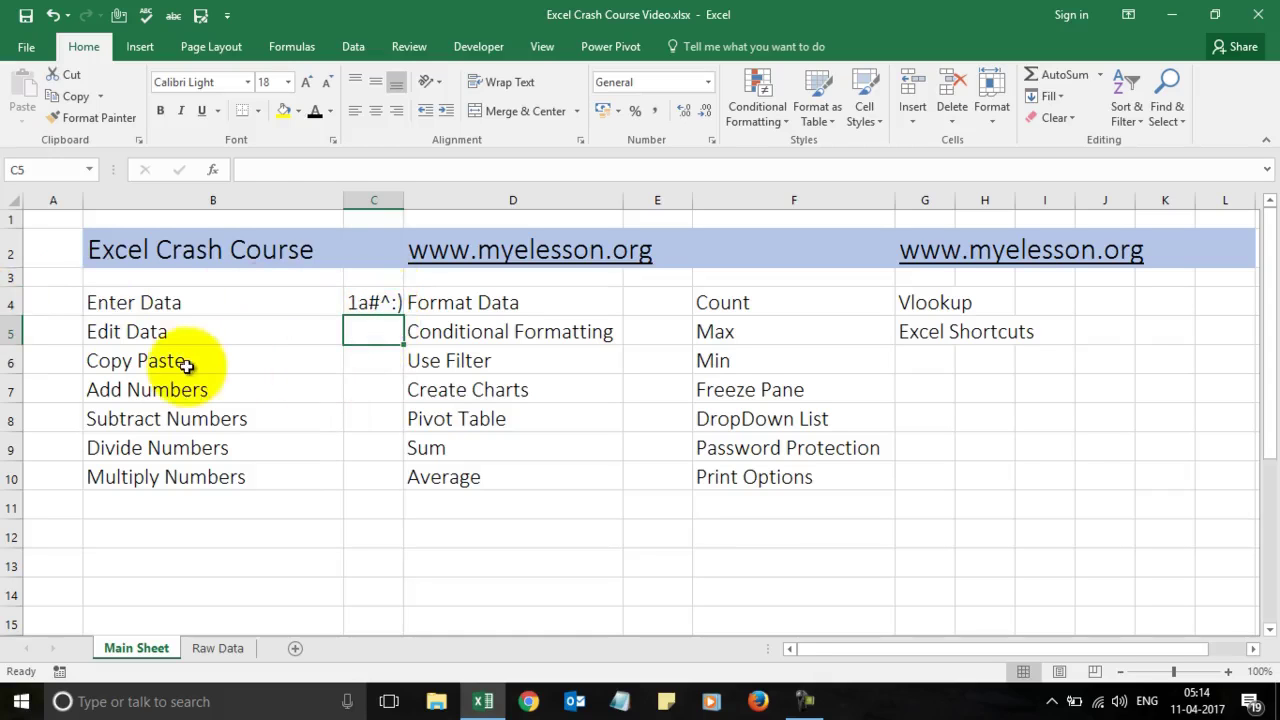
Step: Copy 1a#^:) from C4, paste it into C5 from the right-click menu, and open C5 for editing
left_click(130, 367)
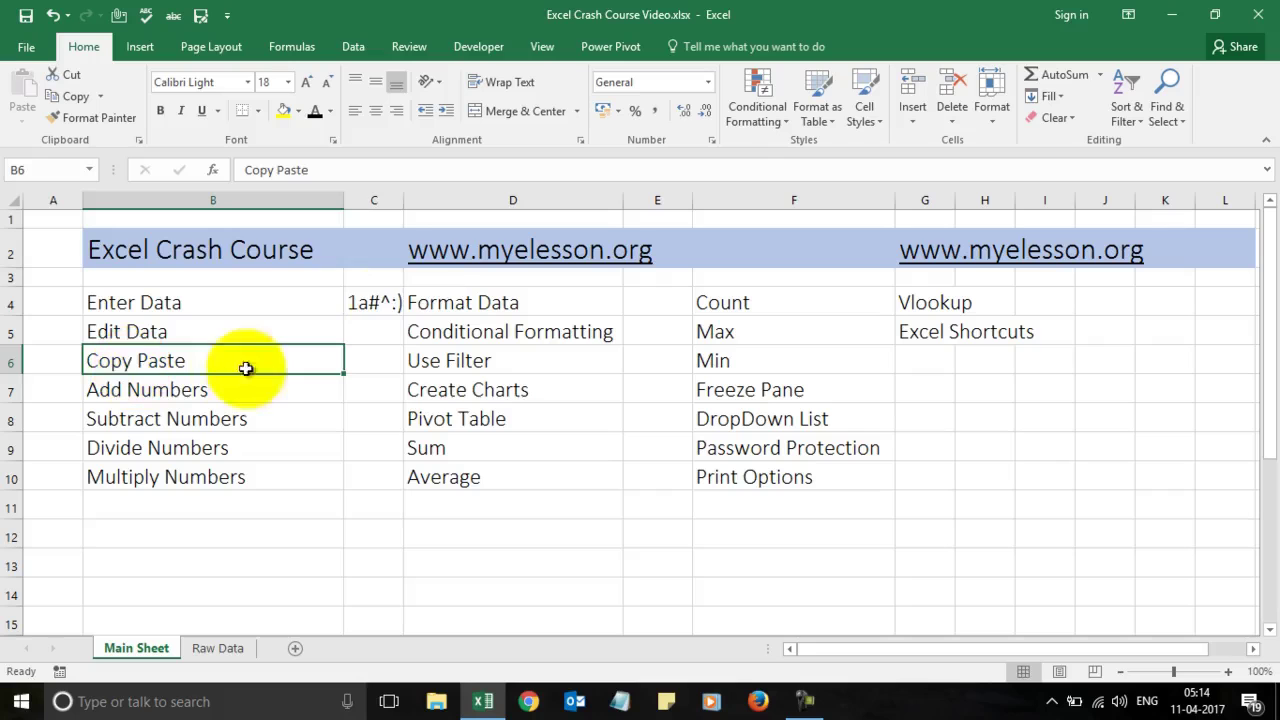
left_click(380, 301)
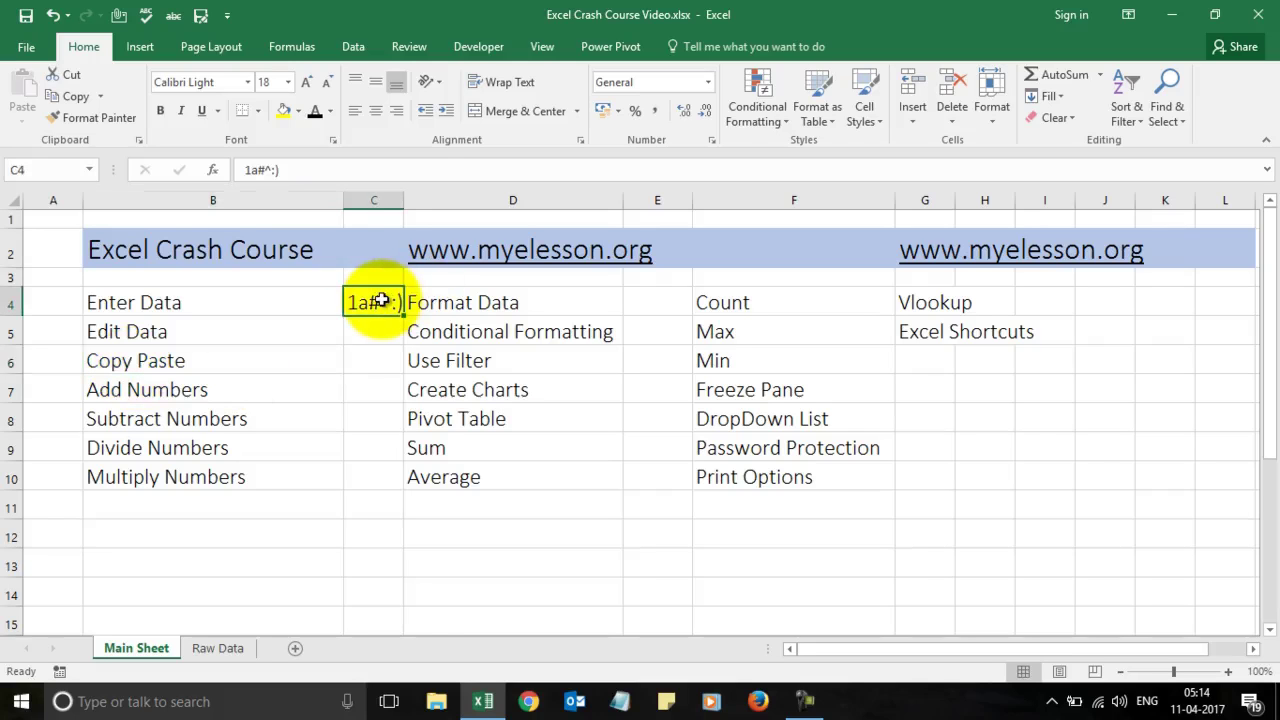
right_click(381, 300)
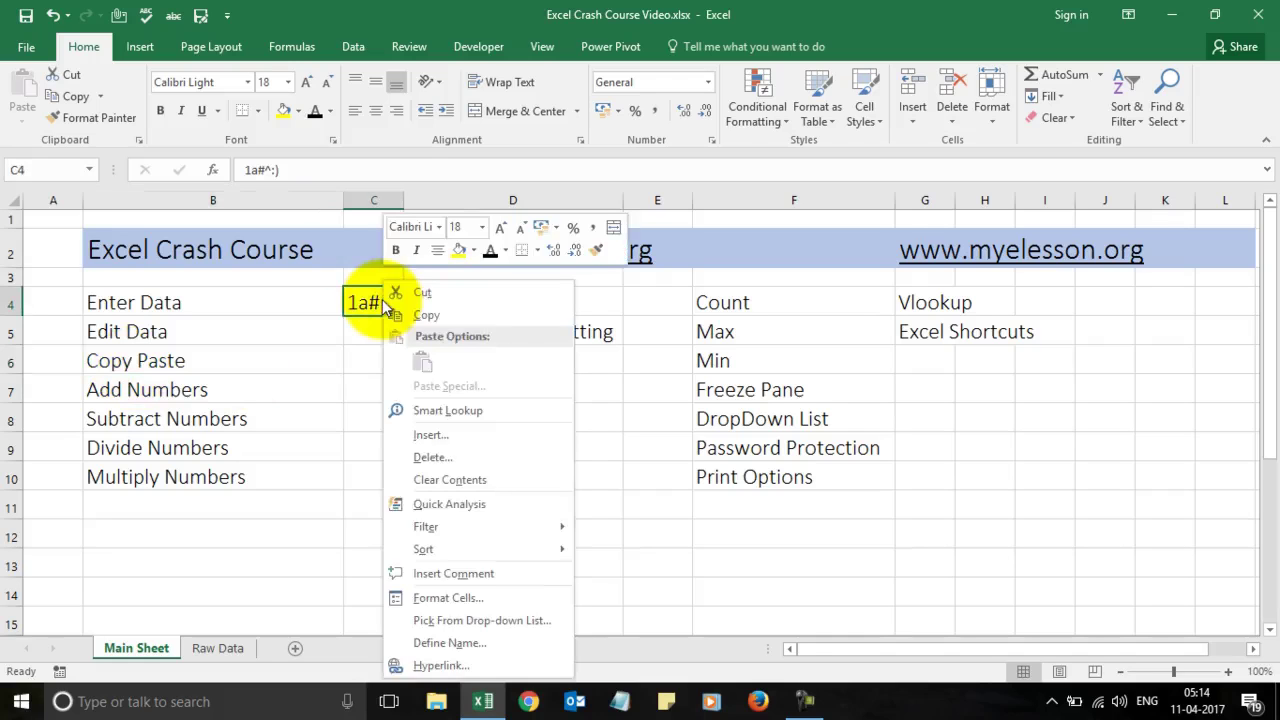
left_click(424, 307)
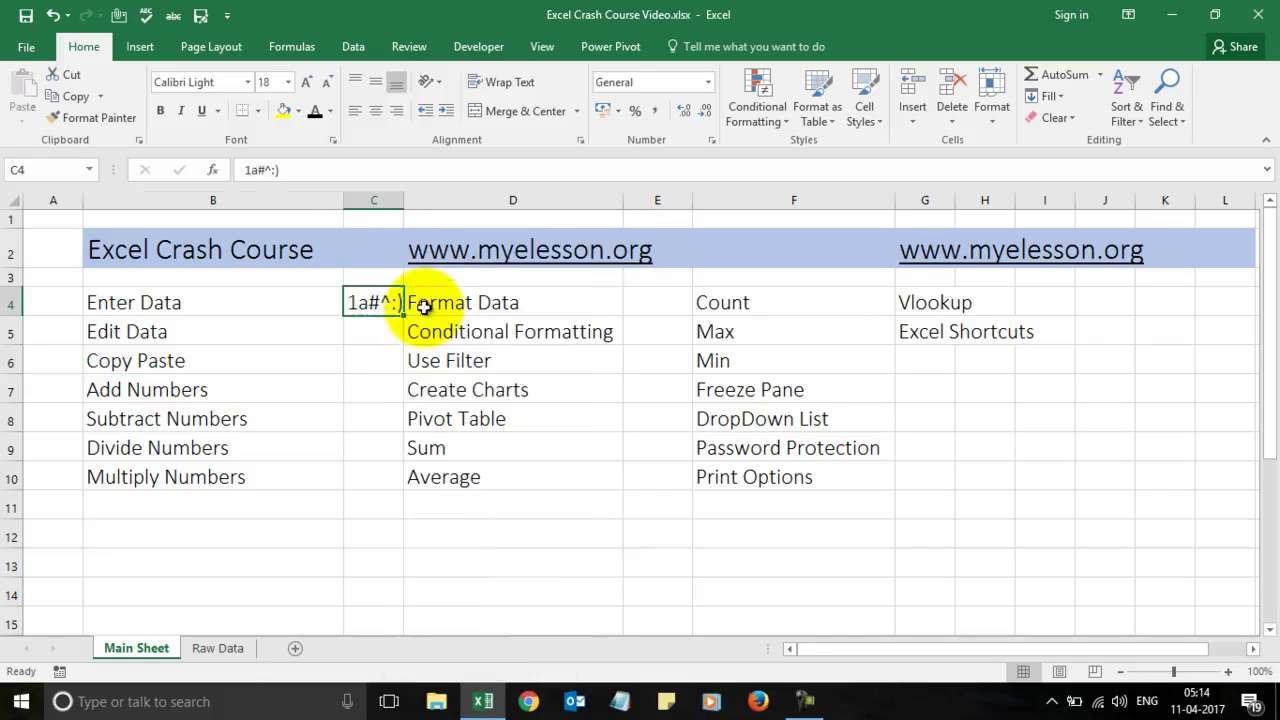
left_click(366, 332)
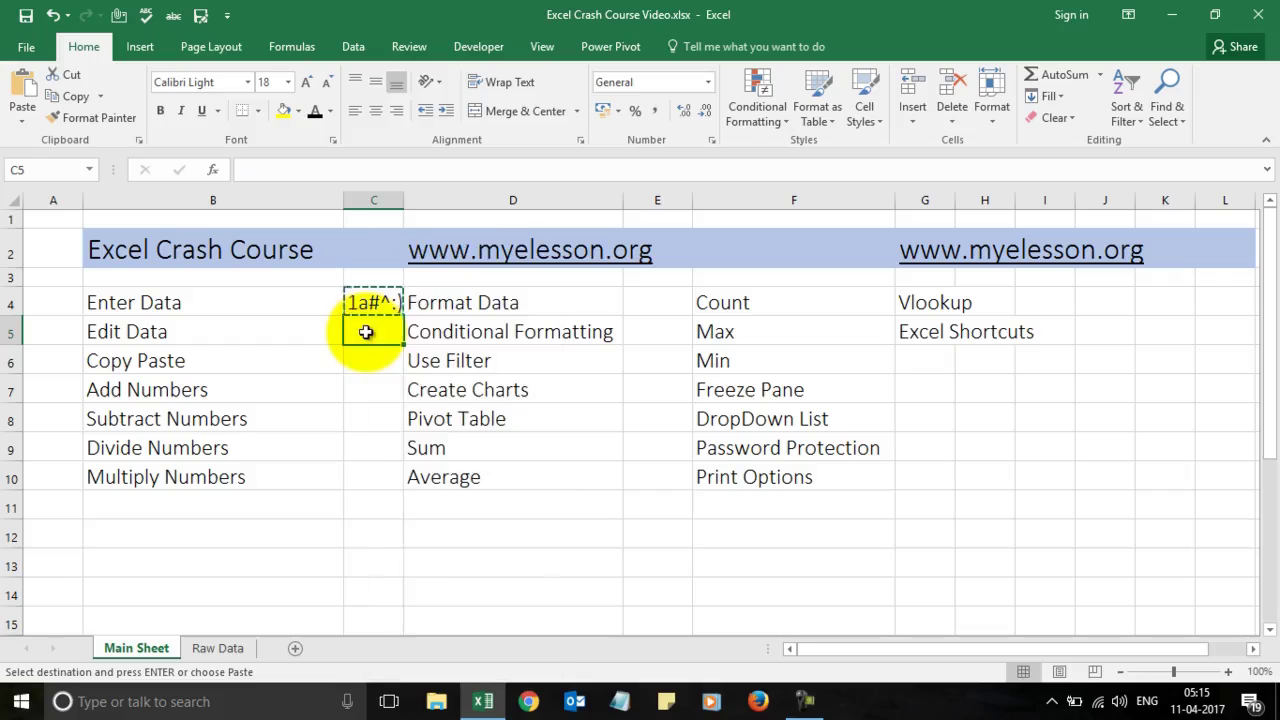
right_click(366, 332)
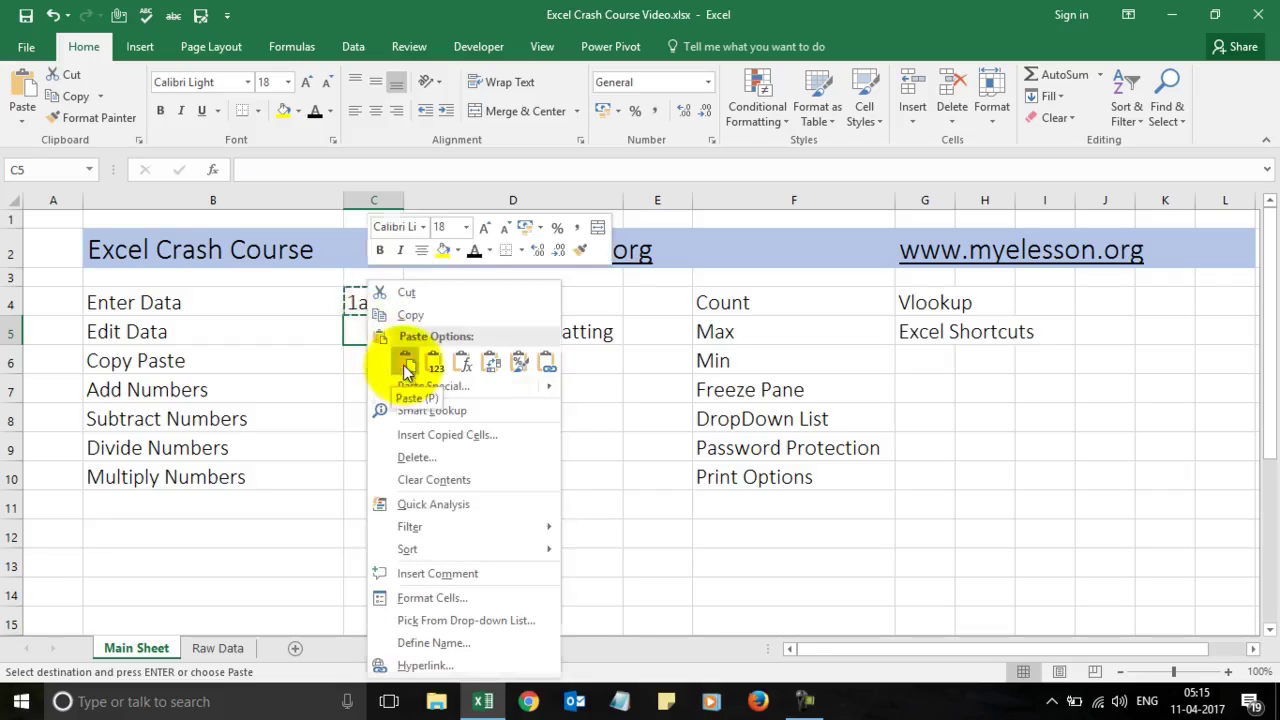
left_click(404, 362)
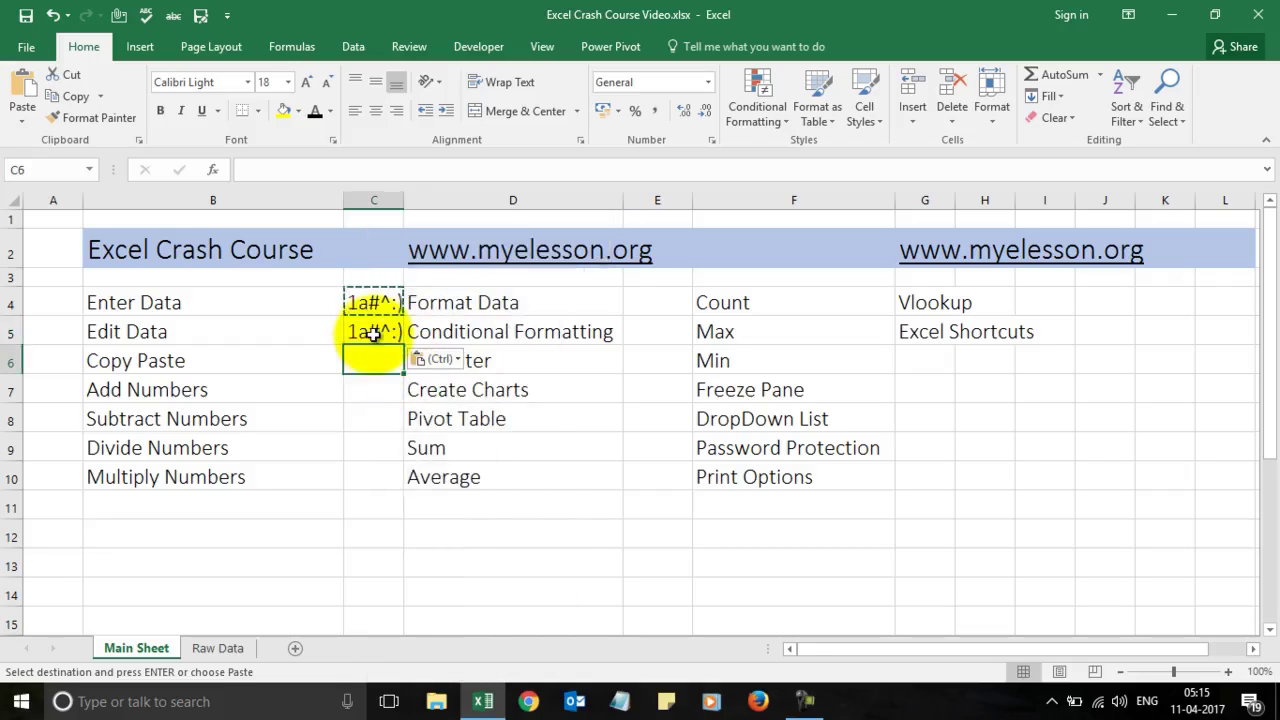
left_click(372, 334)
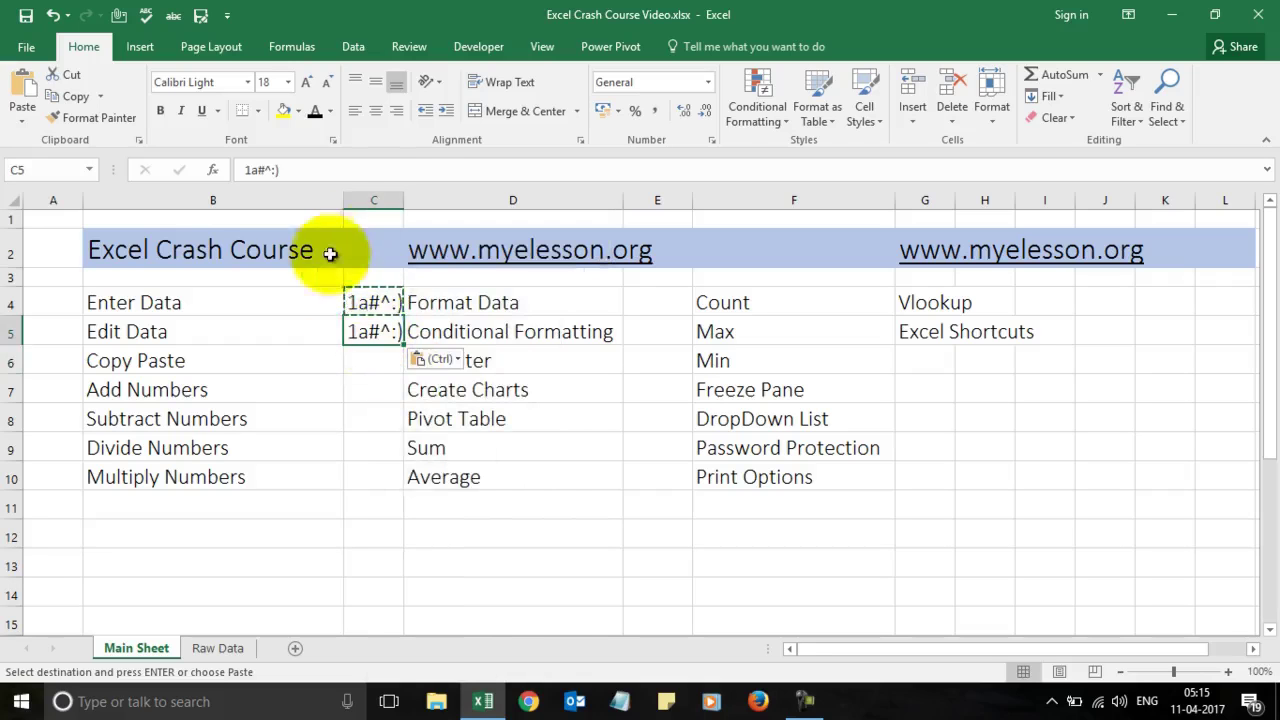
left_click(319, 169)
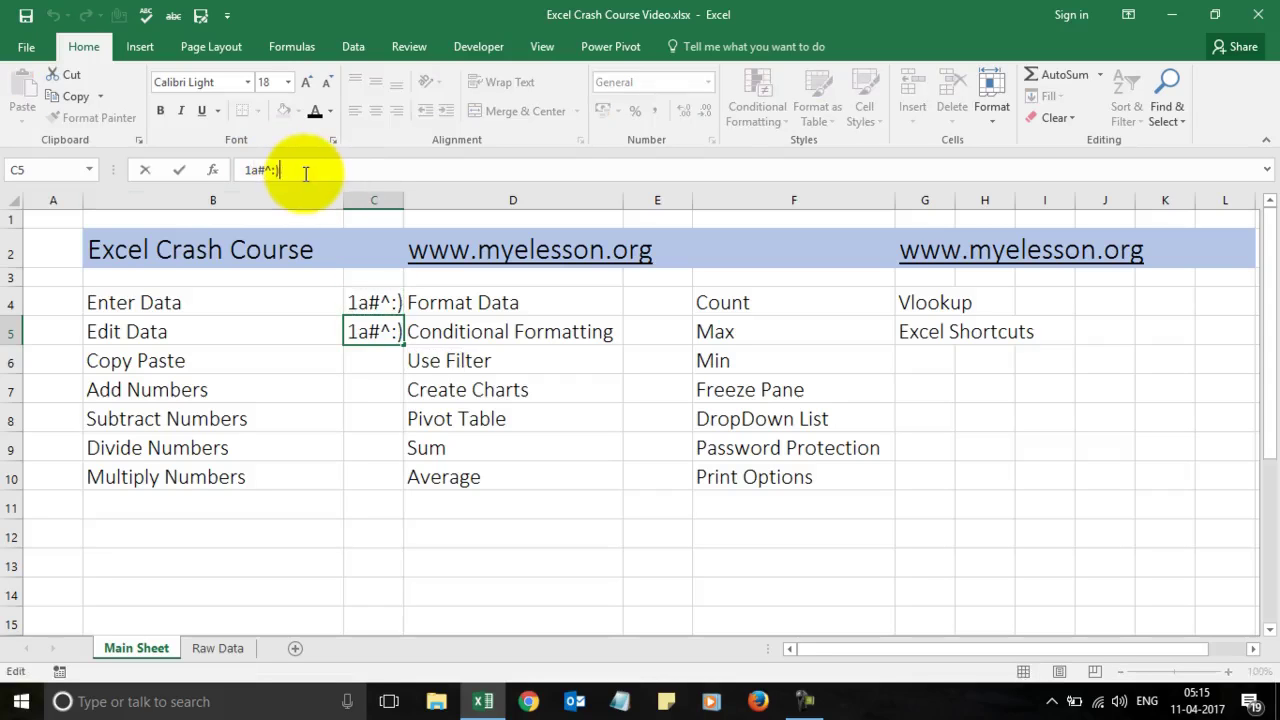
Step: Edit C5 in-cell, replacing 1a#^ with 'Like This' so it reads Like This :)
left_click(310, 442)
double_click(369, 331)
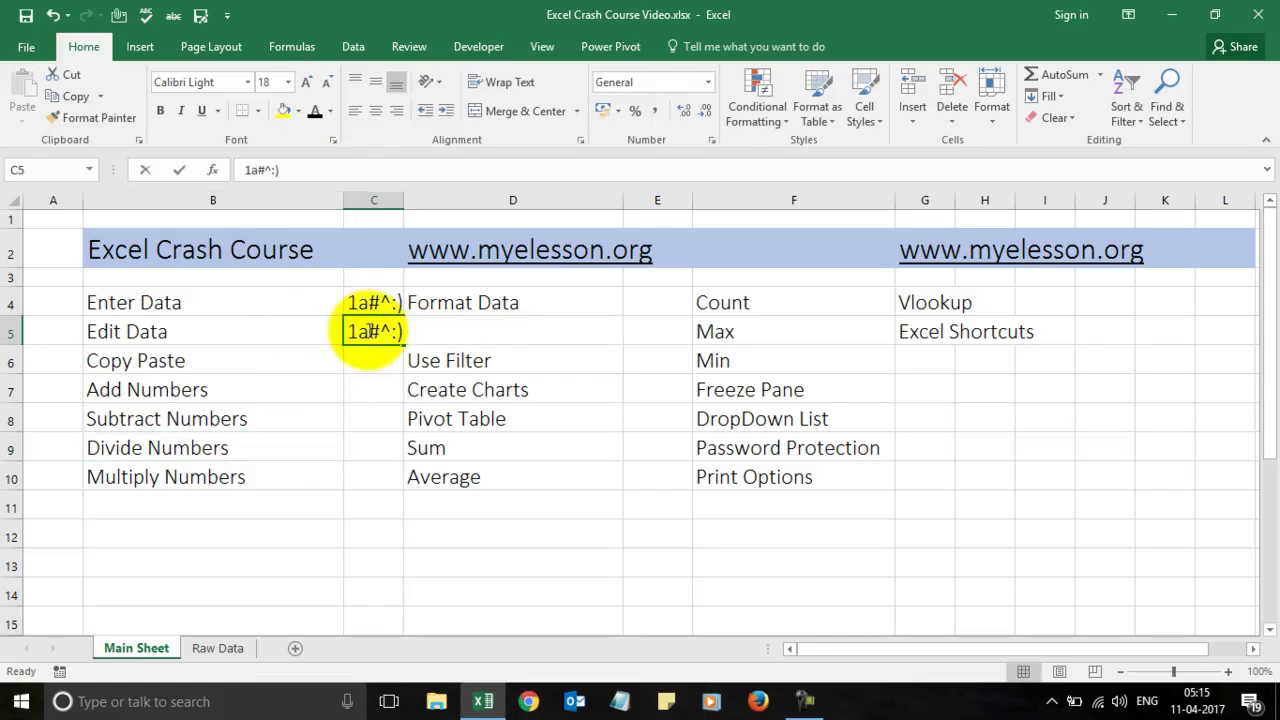
key("Right")
key("Left")
key("BackSpace")
key("BackSpace")
key("BackSpace")
key("BackSpace")
type("Like This")
key("ctrl+Return")
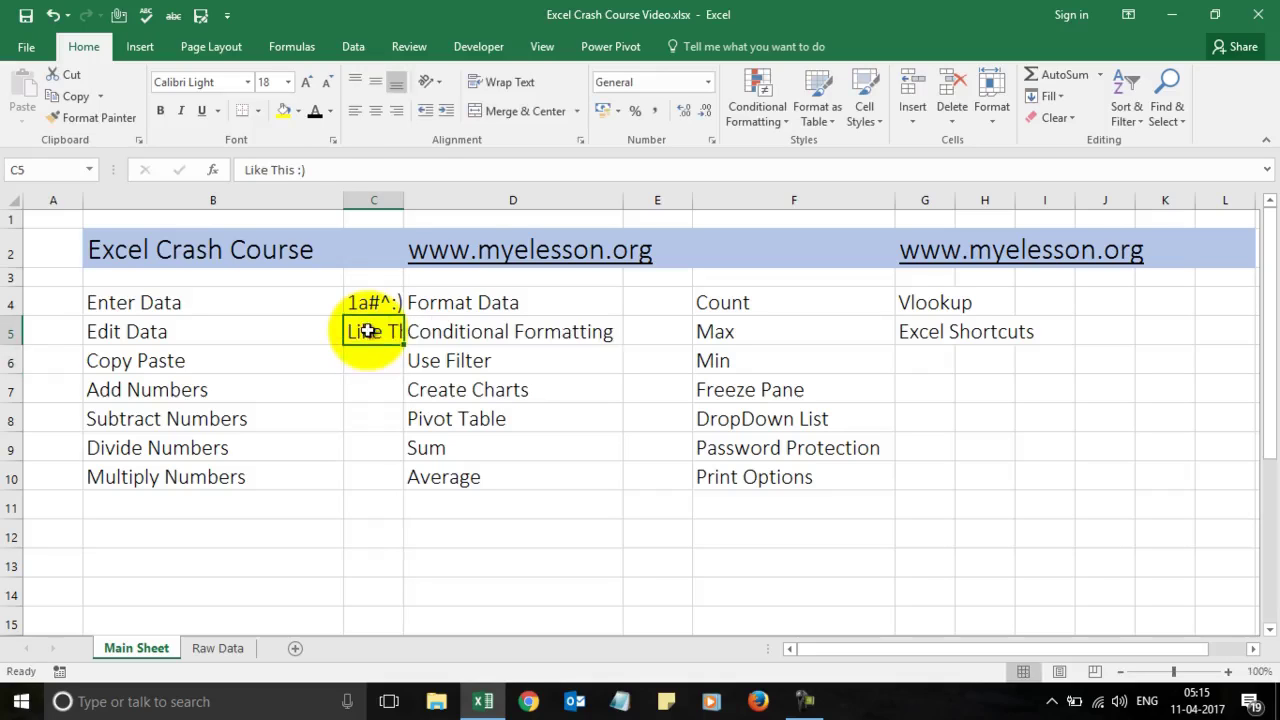
Step: Remove 'This' in the formula bar so C5 reads Like :)
left_click(298, 172)
key("BackSpace")
key("BackSpace")
key("BackSpace")
key("BackSpace")
key("BackSpace")
key("Return")
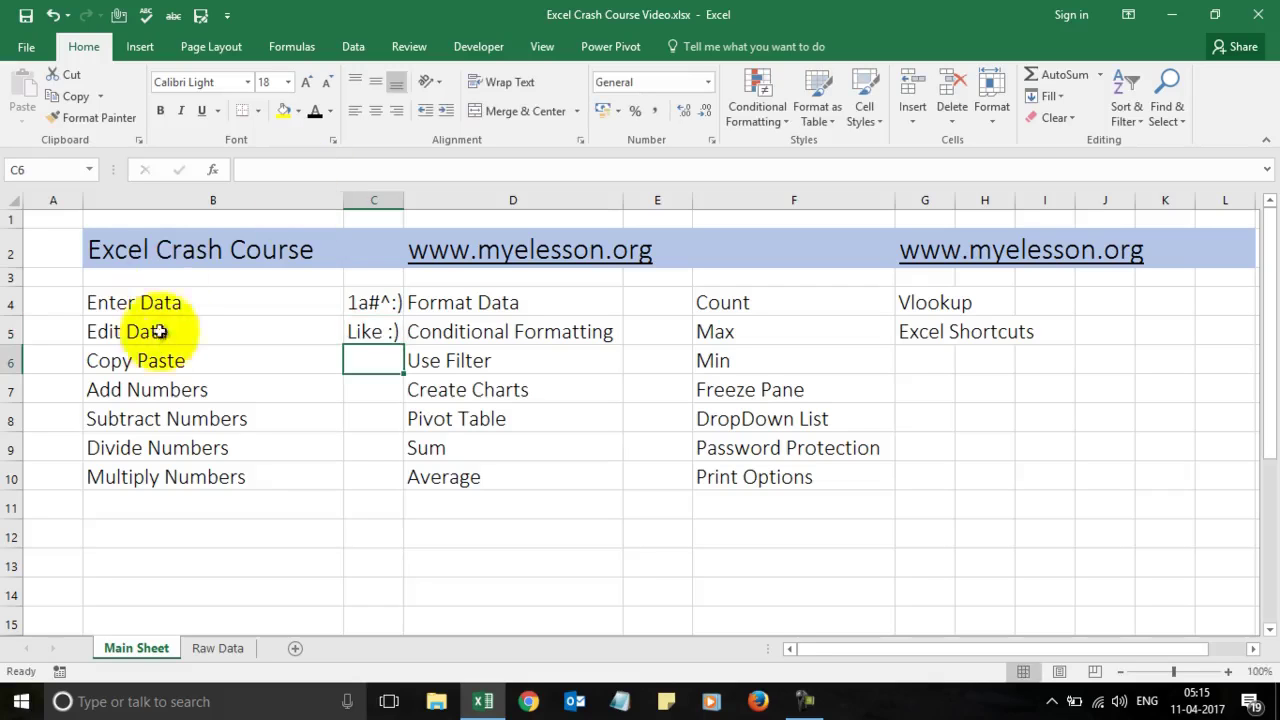
Step: Copy Like :) from C5 into C6 with Ctrl+C and Ctrl+V, then type =1+1 in C7
left_click(158, 363)
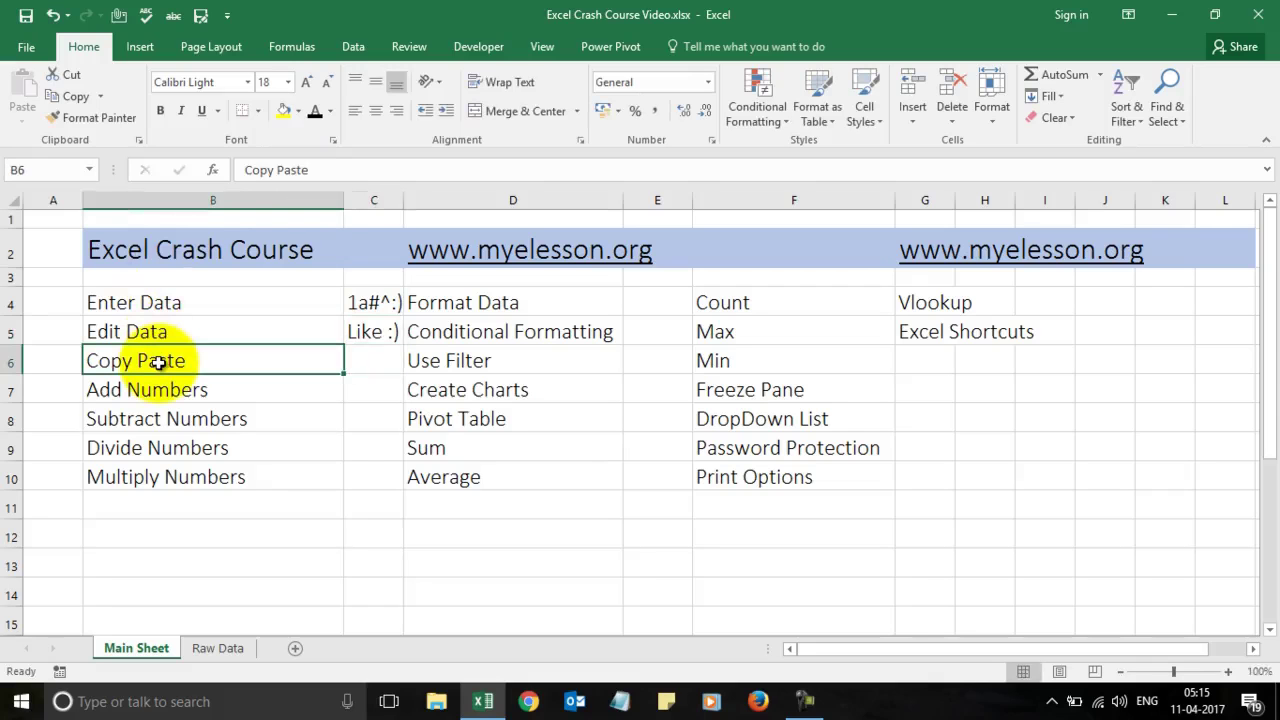
key("Up")
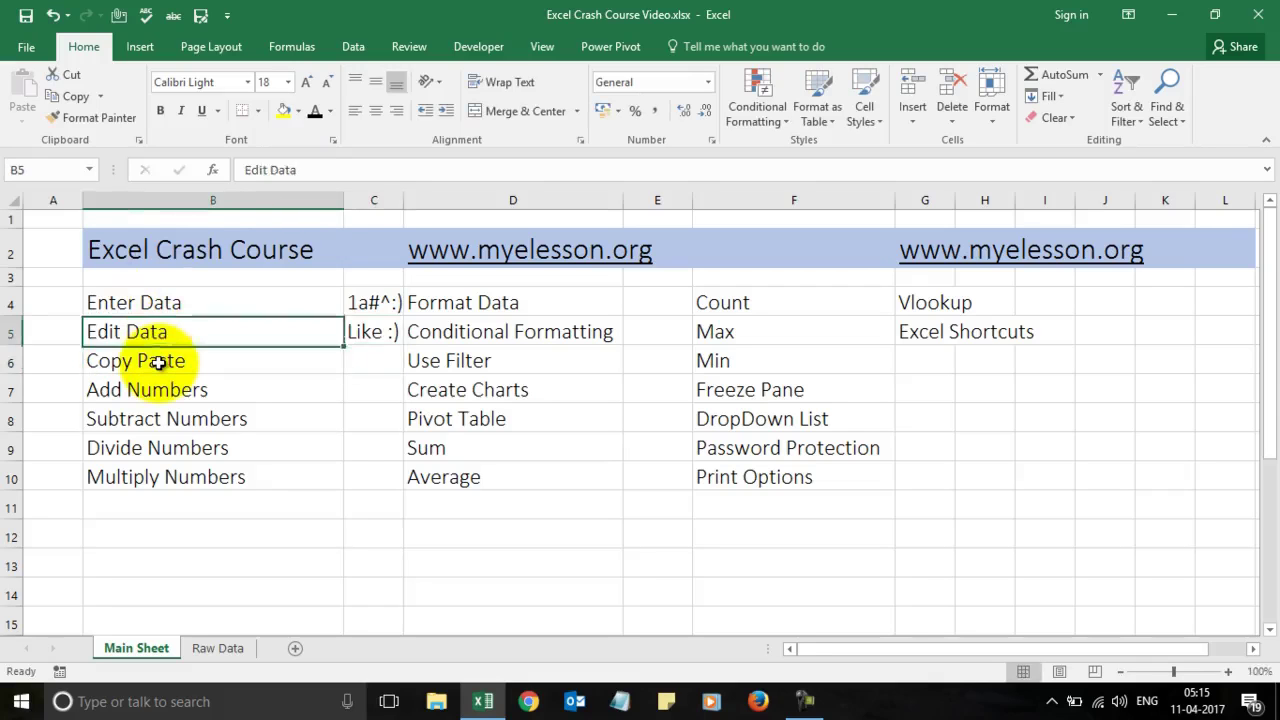
key("Right")
key("ctrl+c")
key("Down")
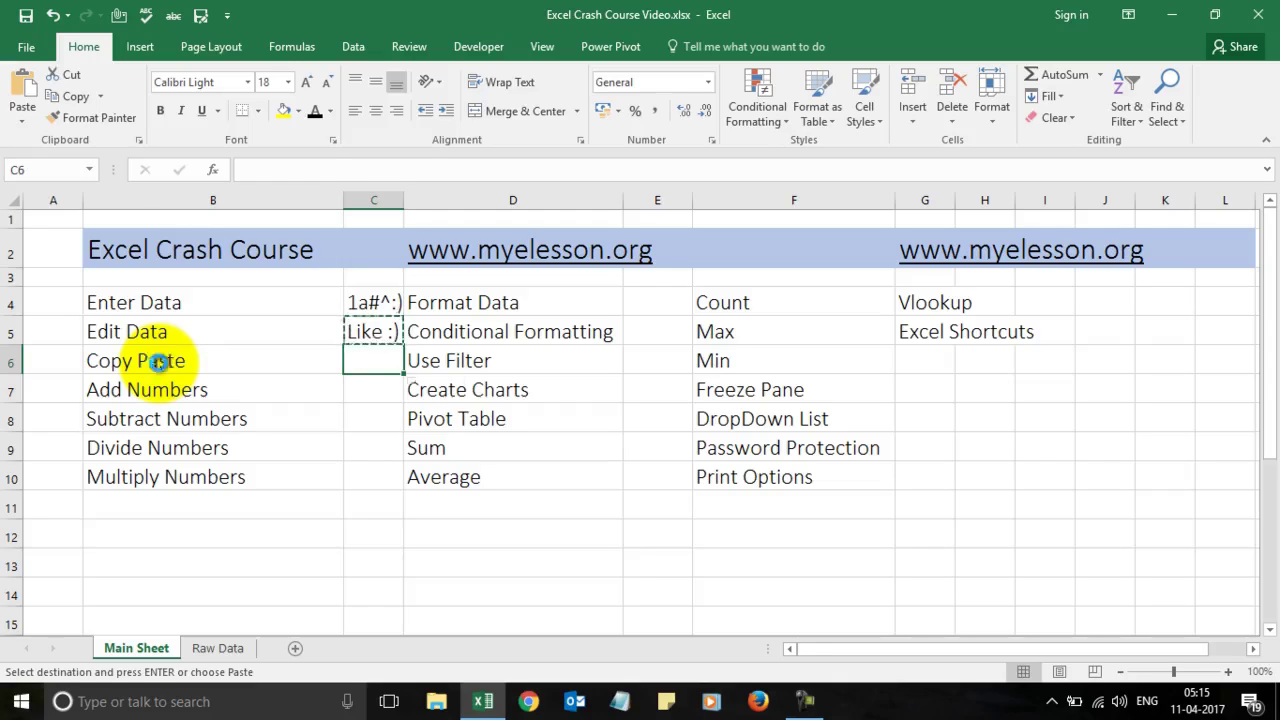
key("ctrl+v")
key("Down")
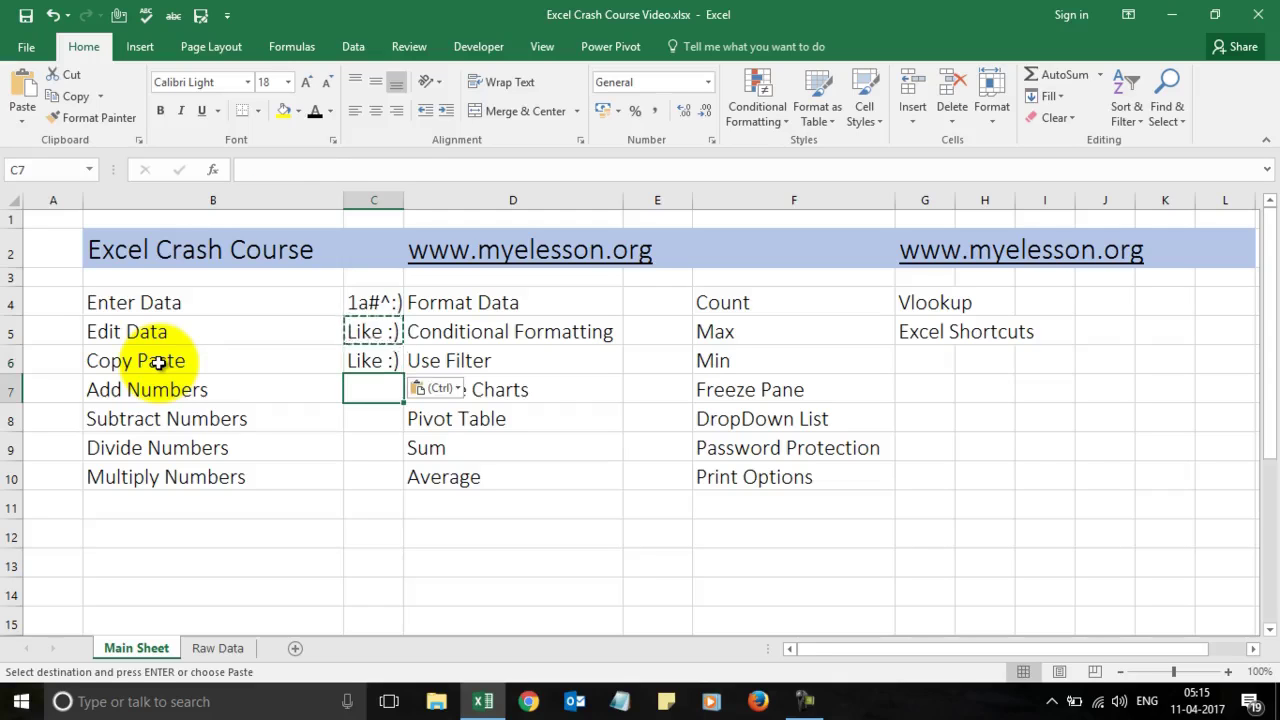
key("Escape")
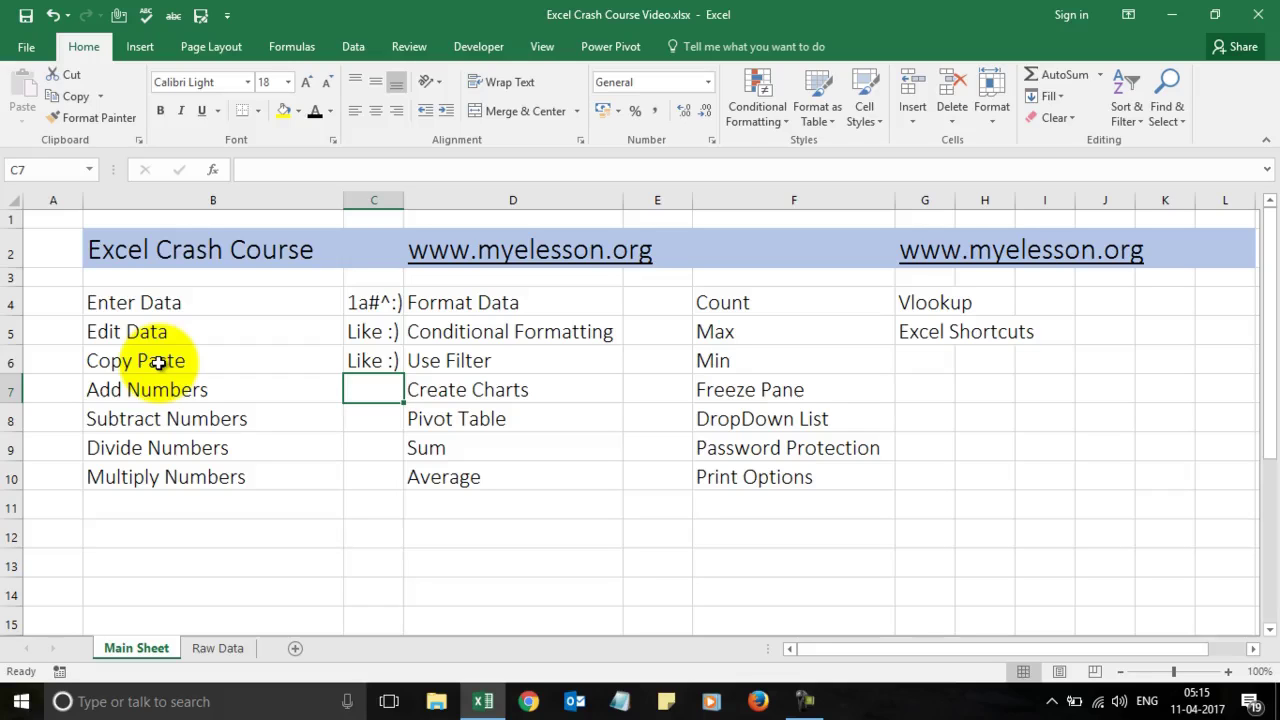
type("=")
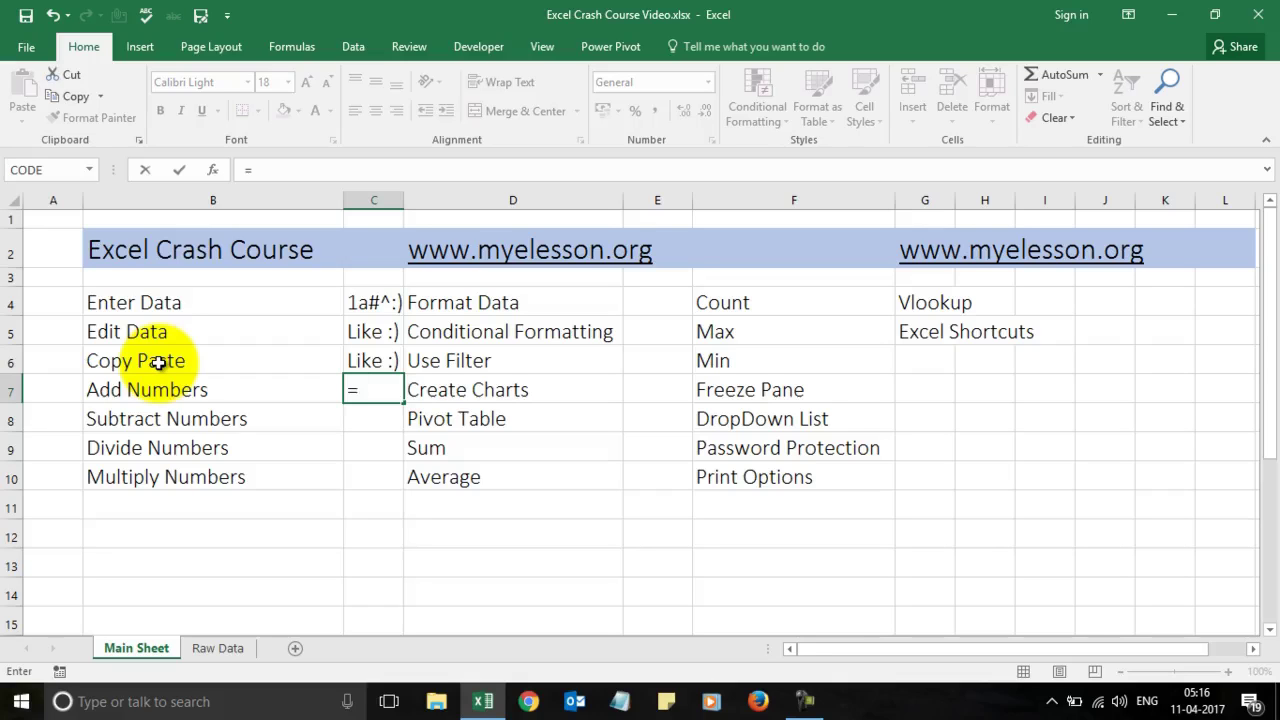
type("1+1")
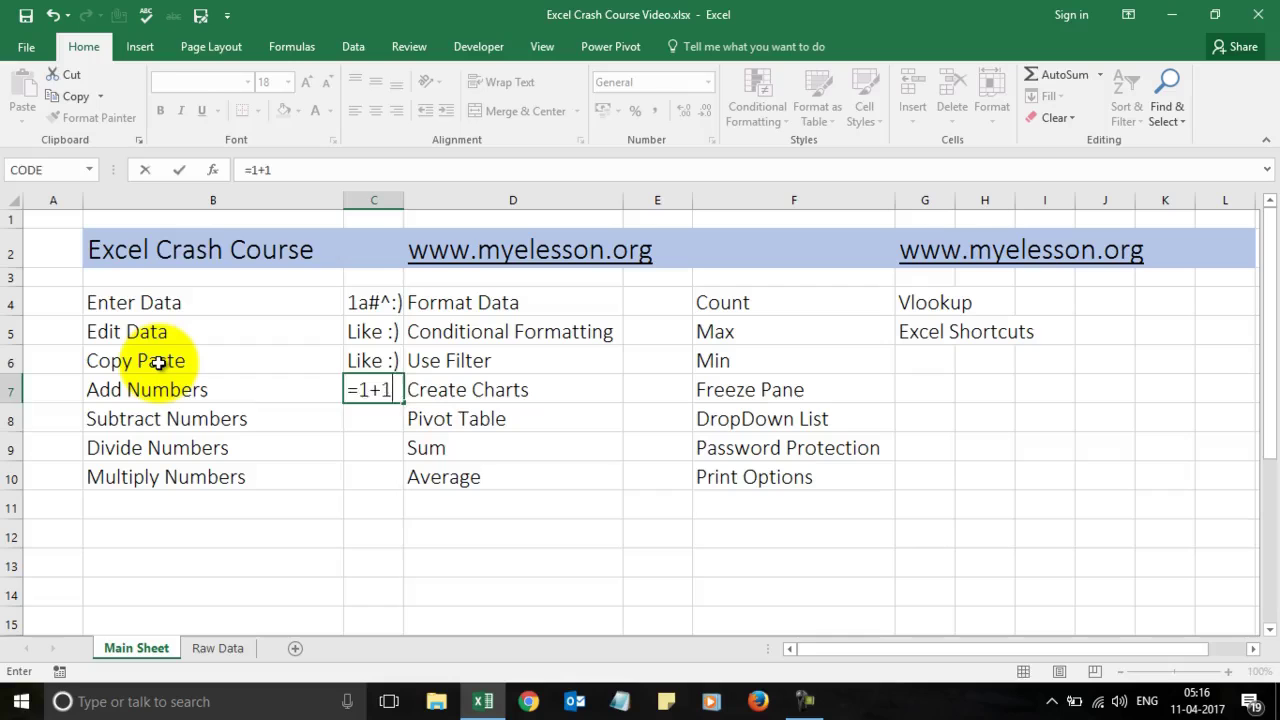
Step: Enter =1+1, then =8+8, then =789456+654987 in C7 to show 1444443, and start =9-5 in C8
key("Return")
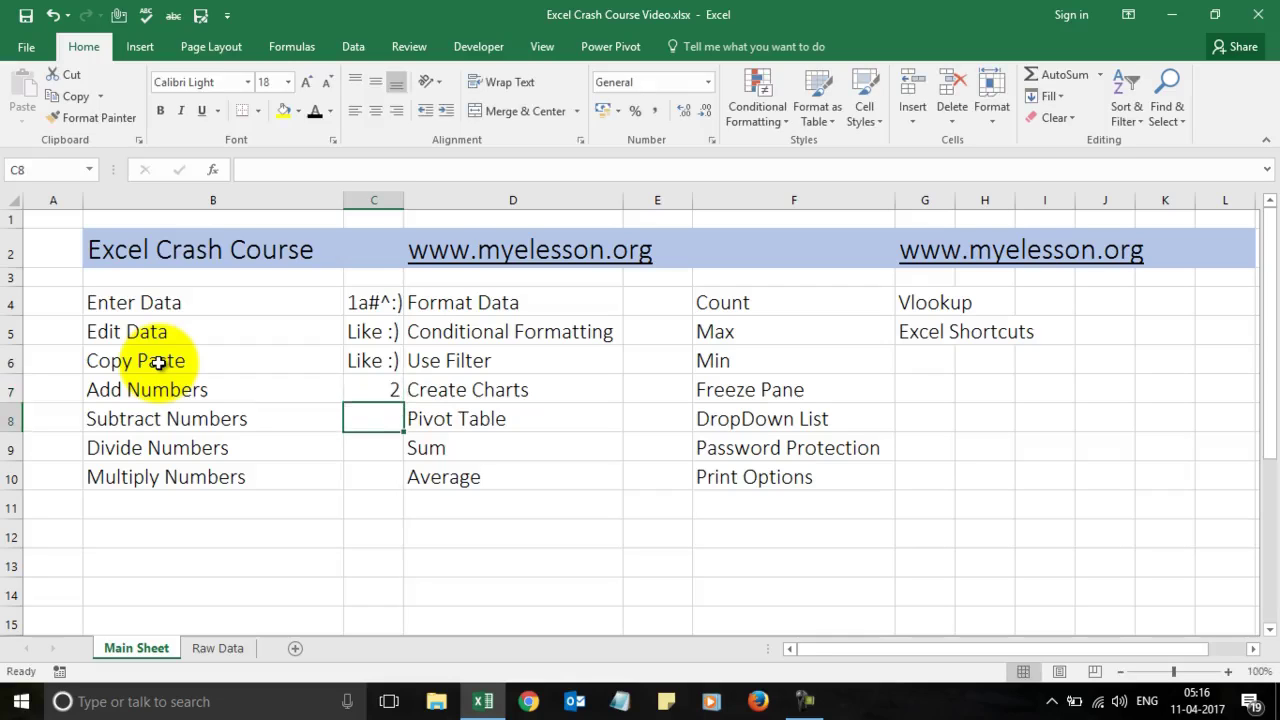
key("Up")
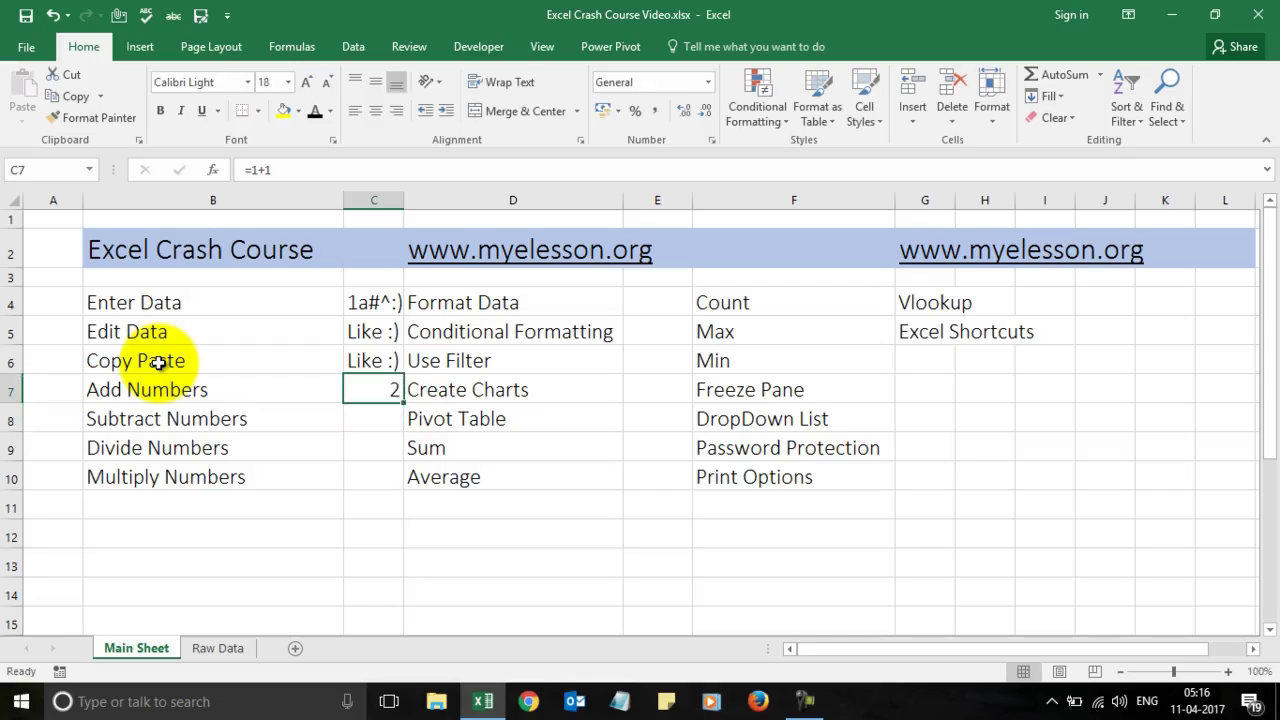
type("=8+8+")
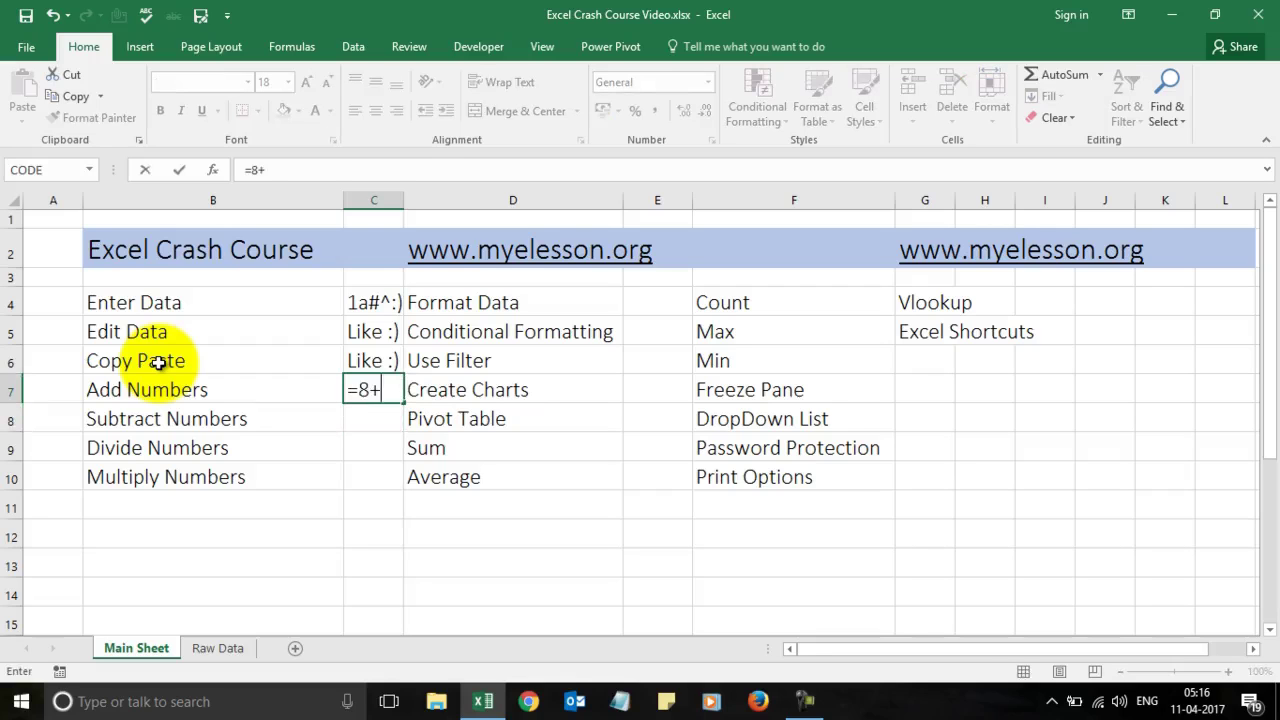
key("BackSpace")
key("Return")
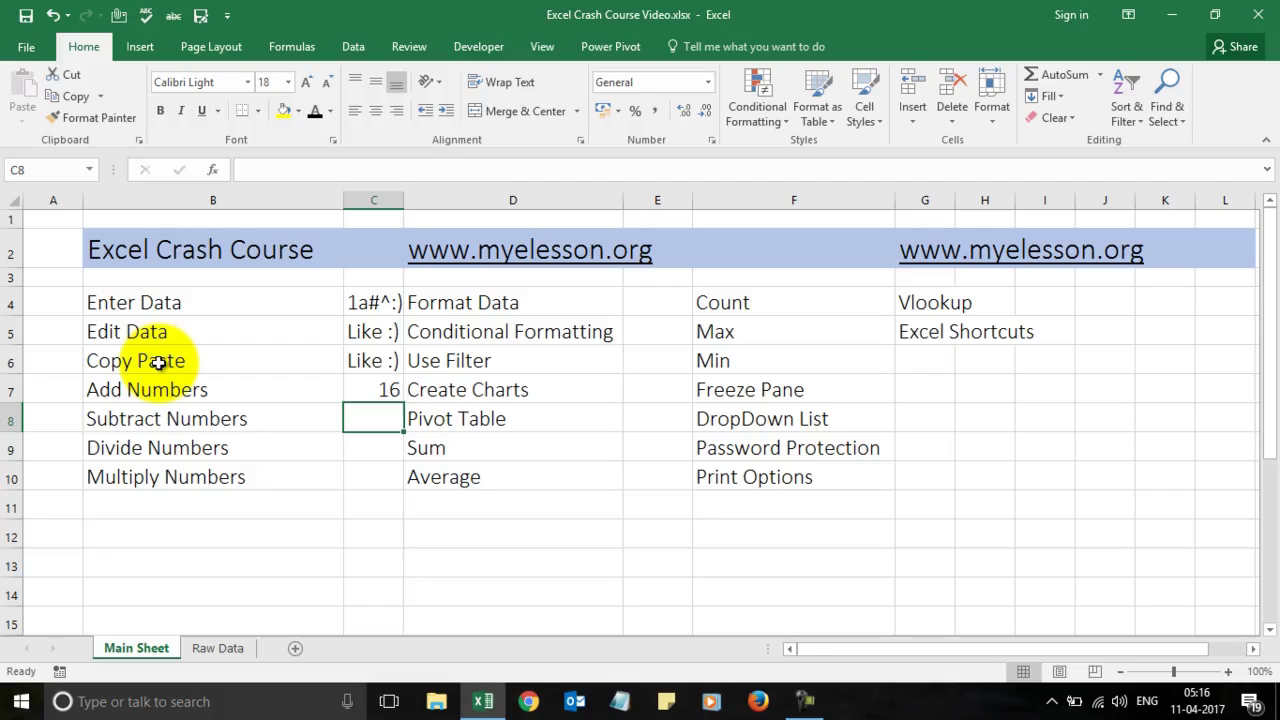
key("Up")
type("=789456+654987")
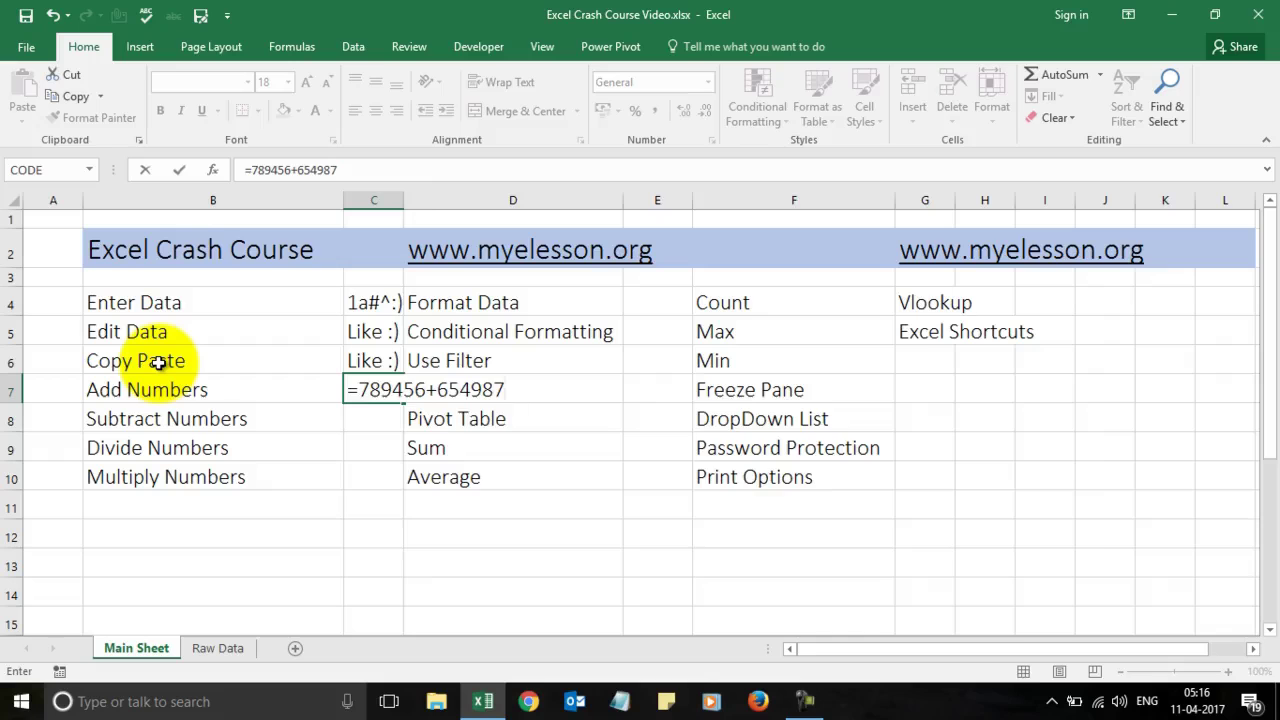
key("Return")
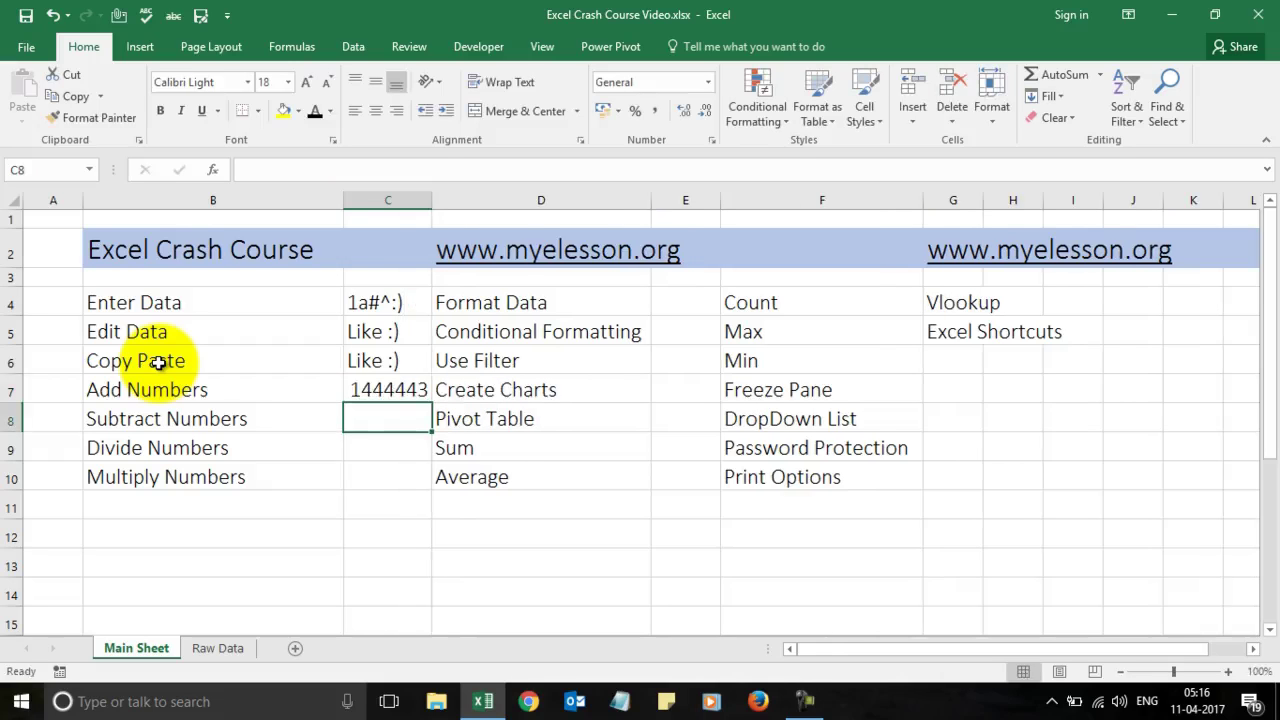
type("=")
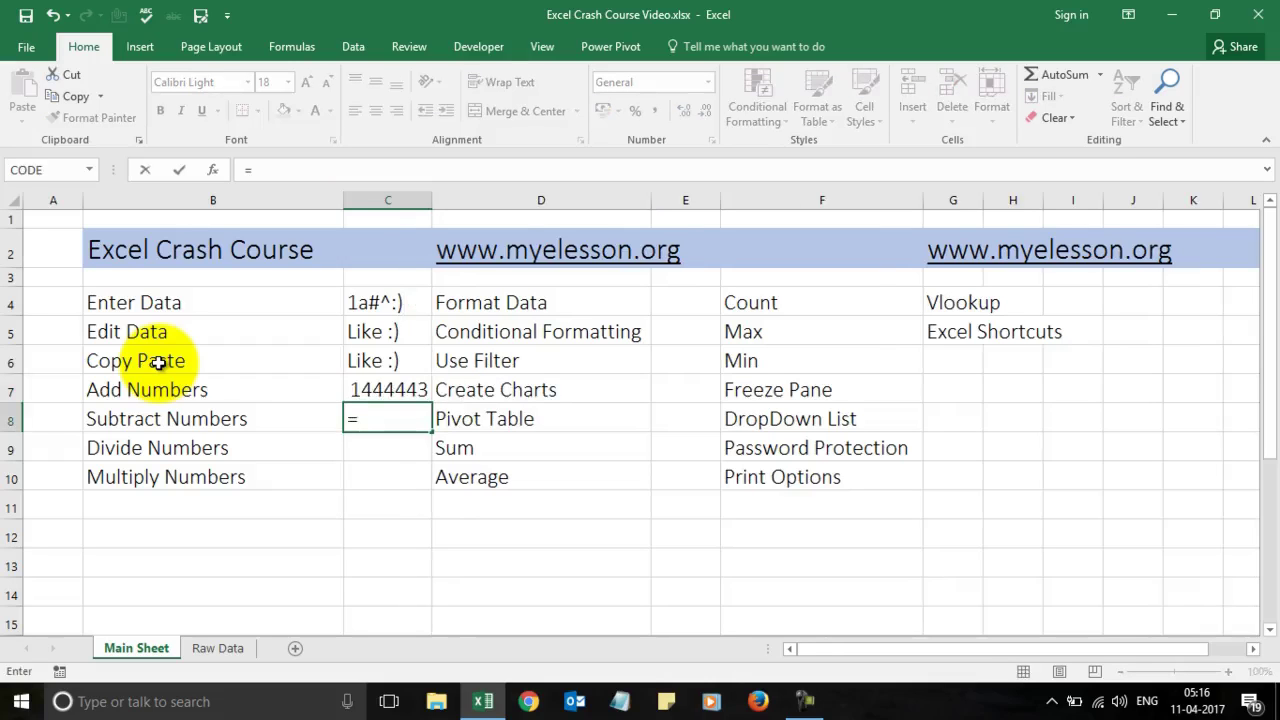
type("9-5")
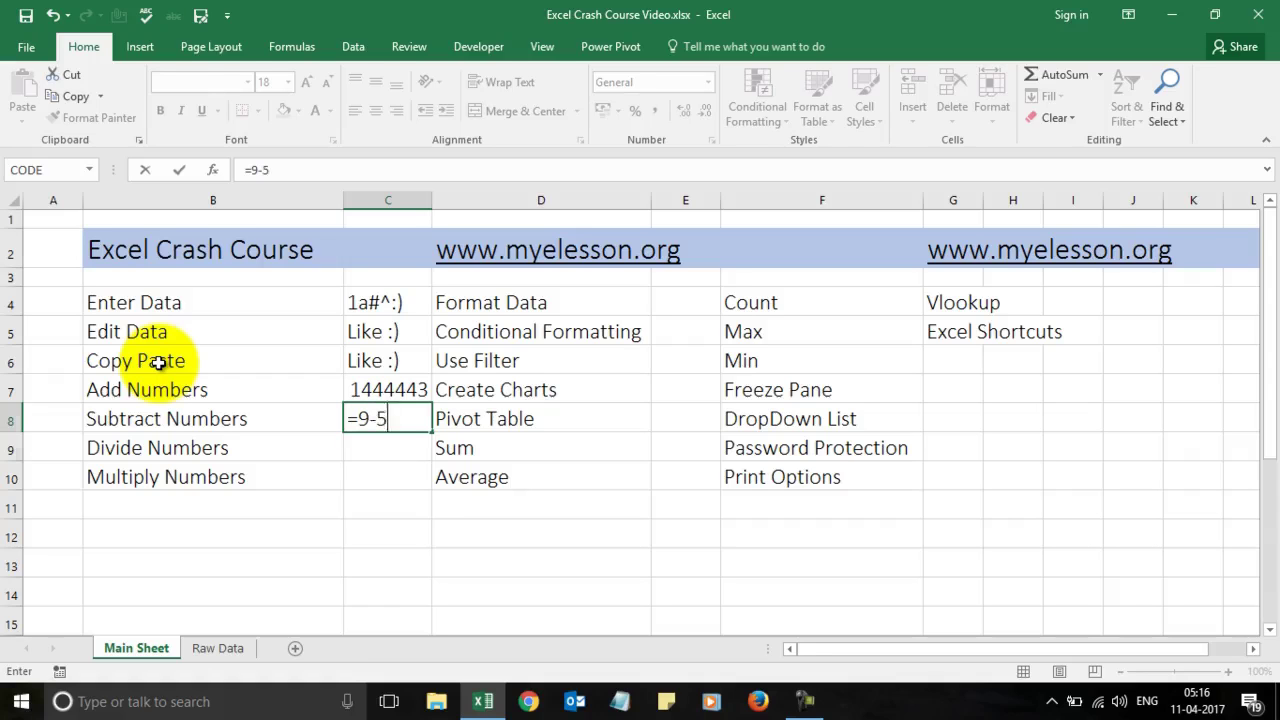
Step: Commit =9-5 in C8, then enter =9/3 in C9 and =8*8 in C10, giving 4, 3 and 64
key("Return")
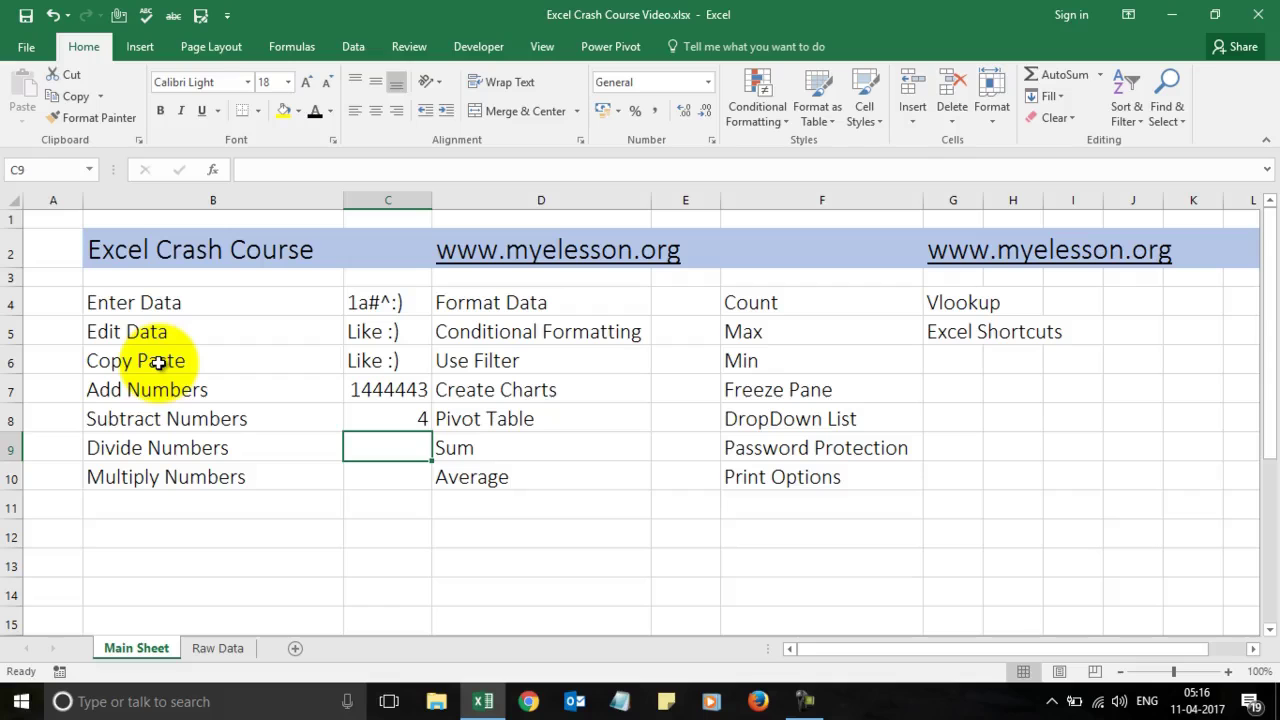
type("=")
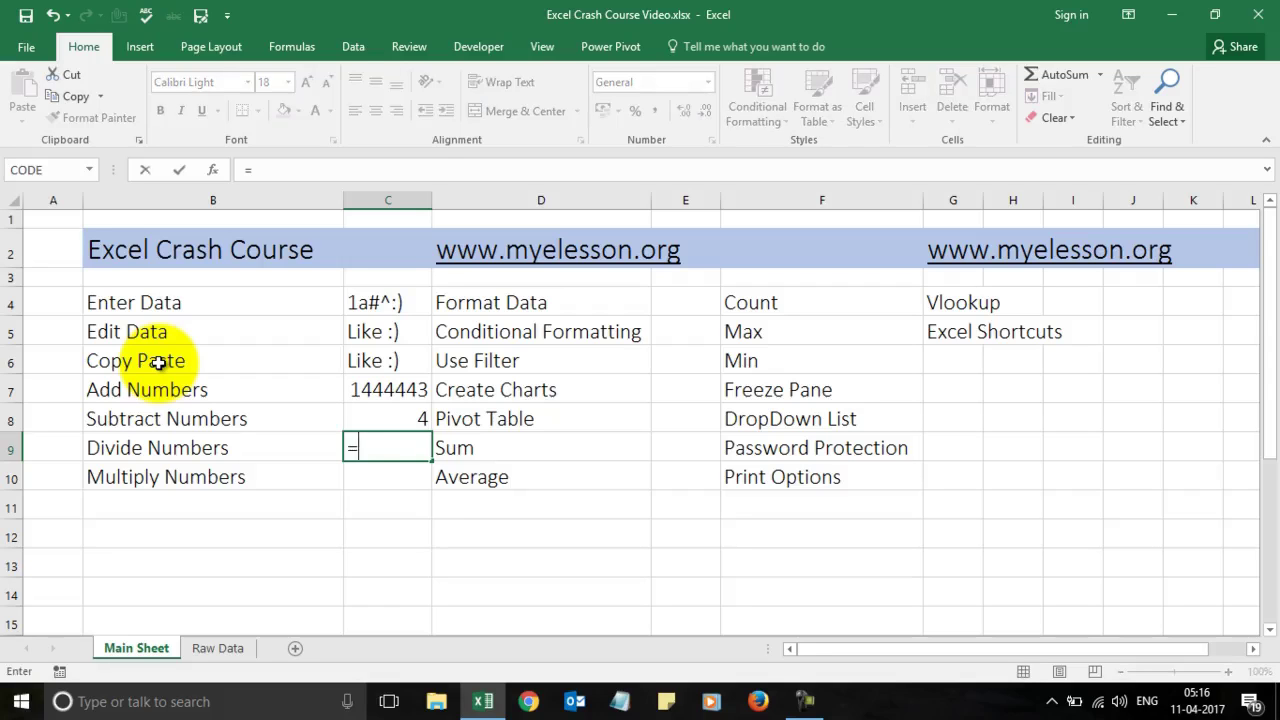
type("3")
key("BackSpace")
type("9/")
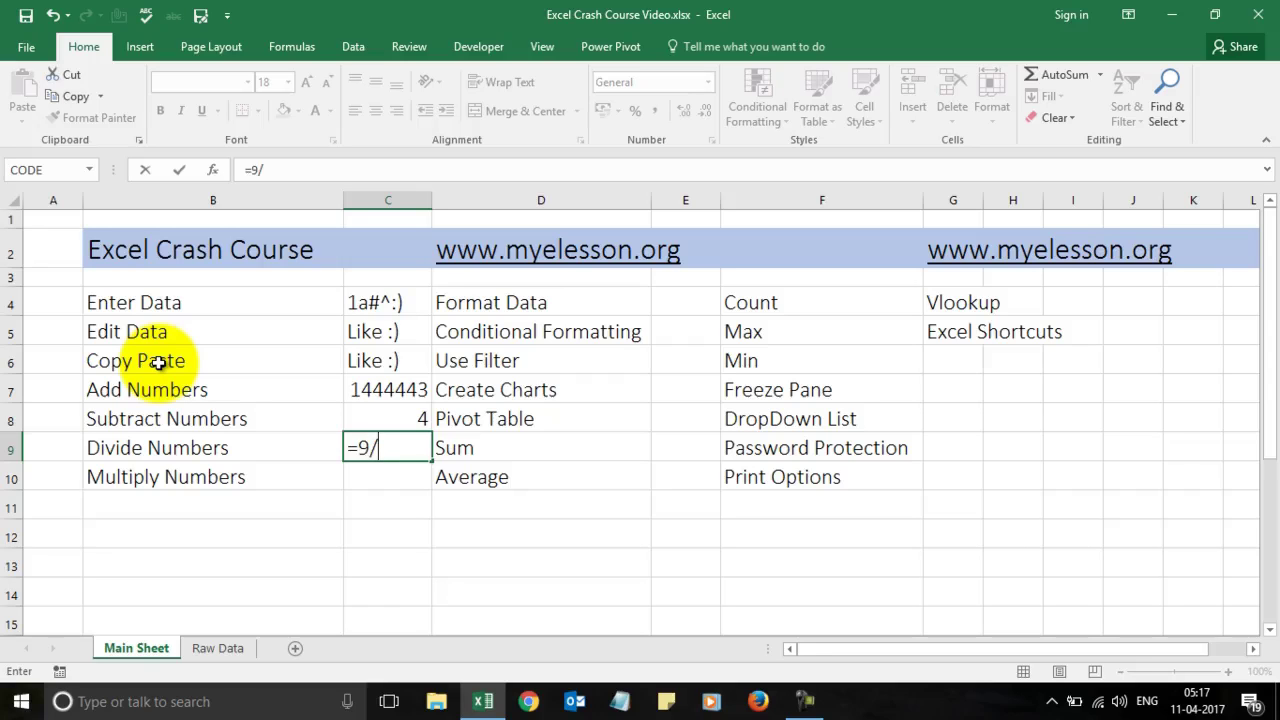
type("3")
key("Return")
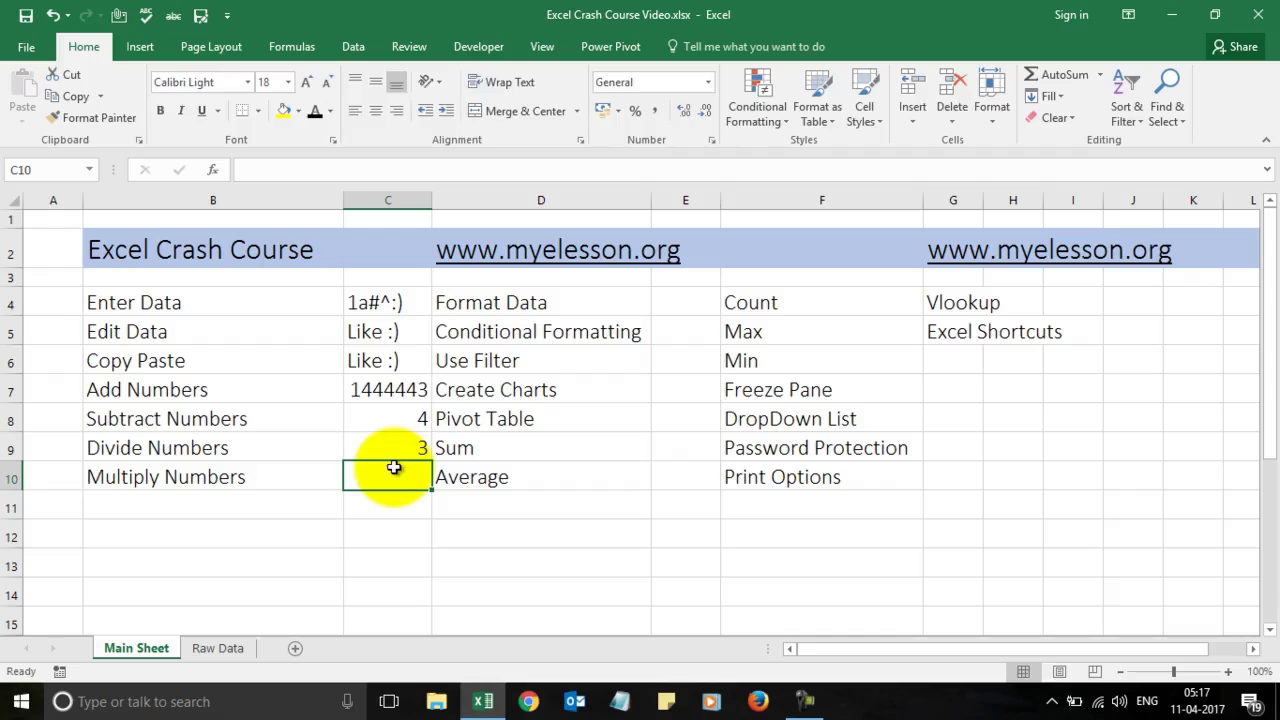
type("=8")
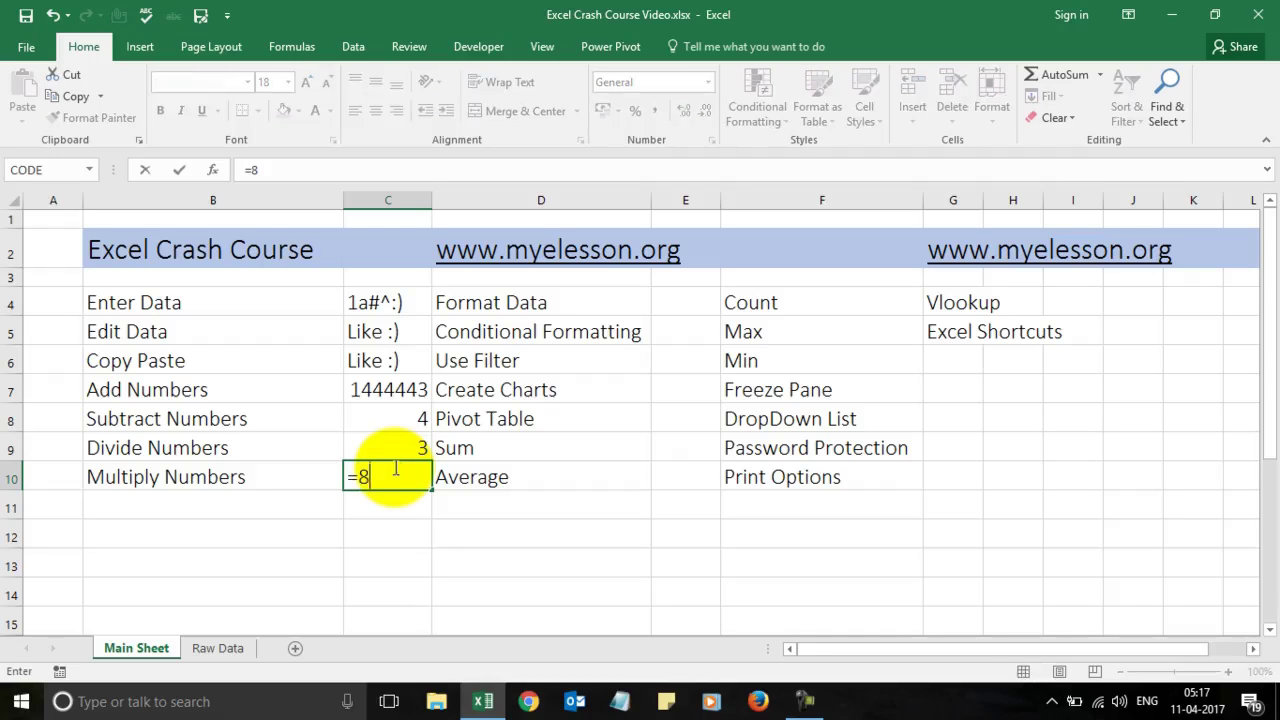
type("*8")
key("Return")
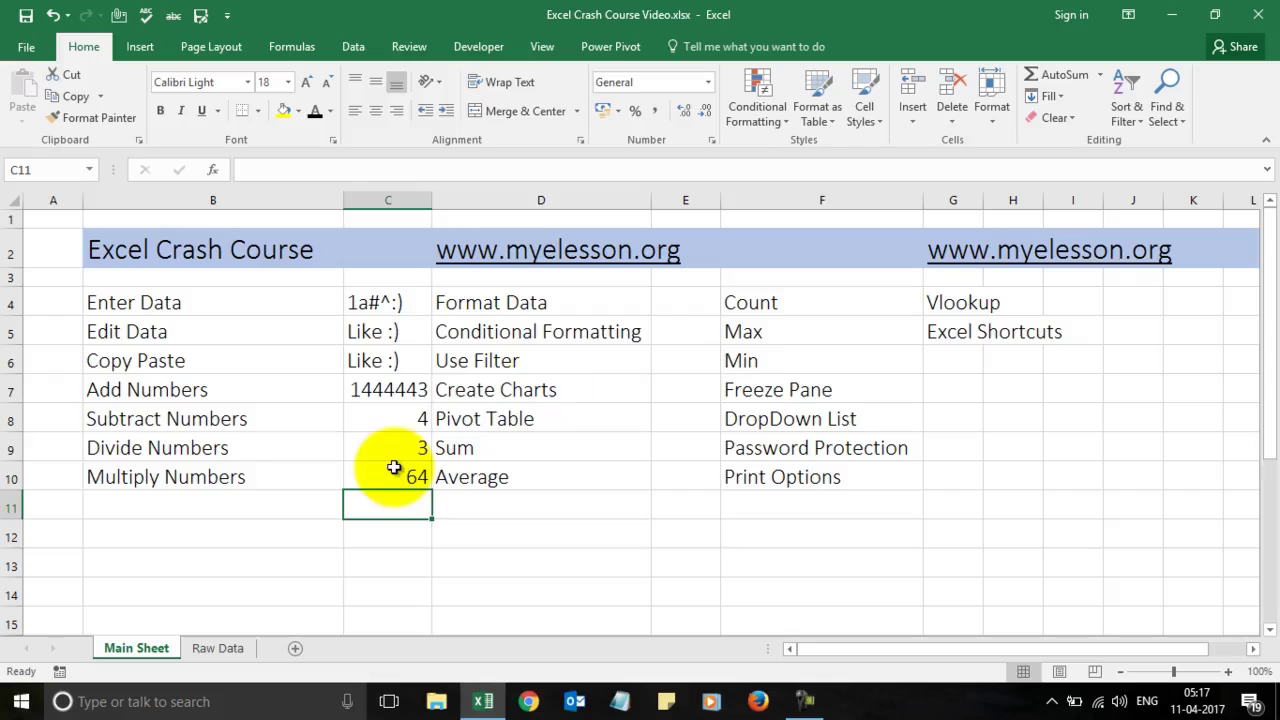
Step: Apply bold, italic and underline to Format Data in D4, then remove all three
left_click(684, 315)
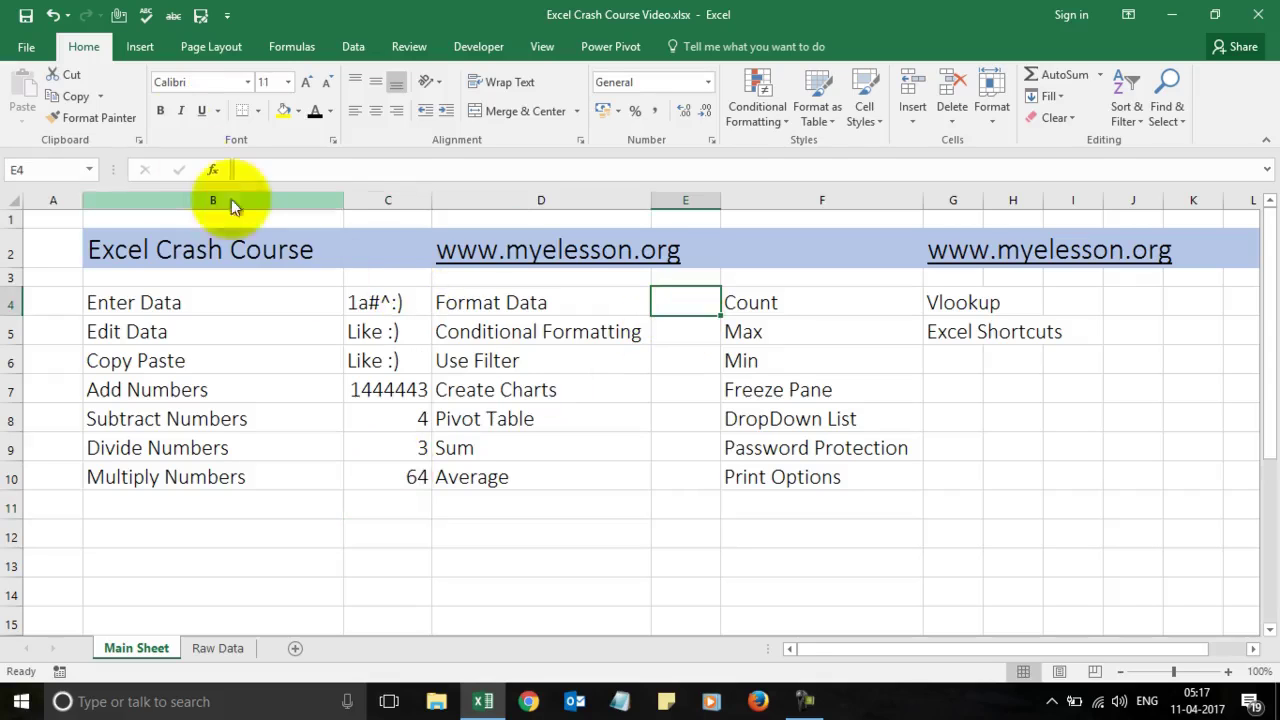
left_click(490, 302)
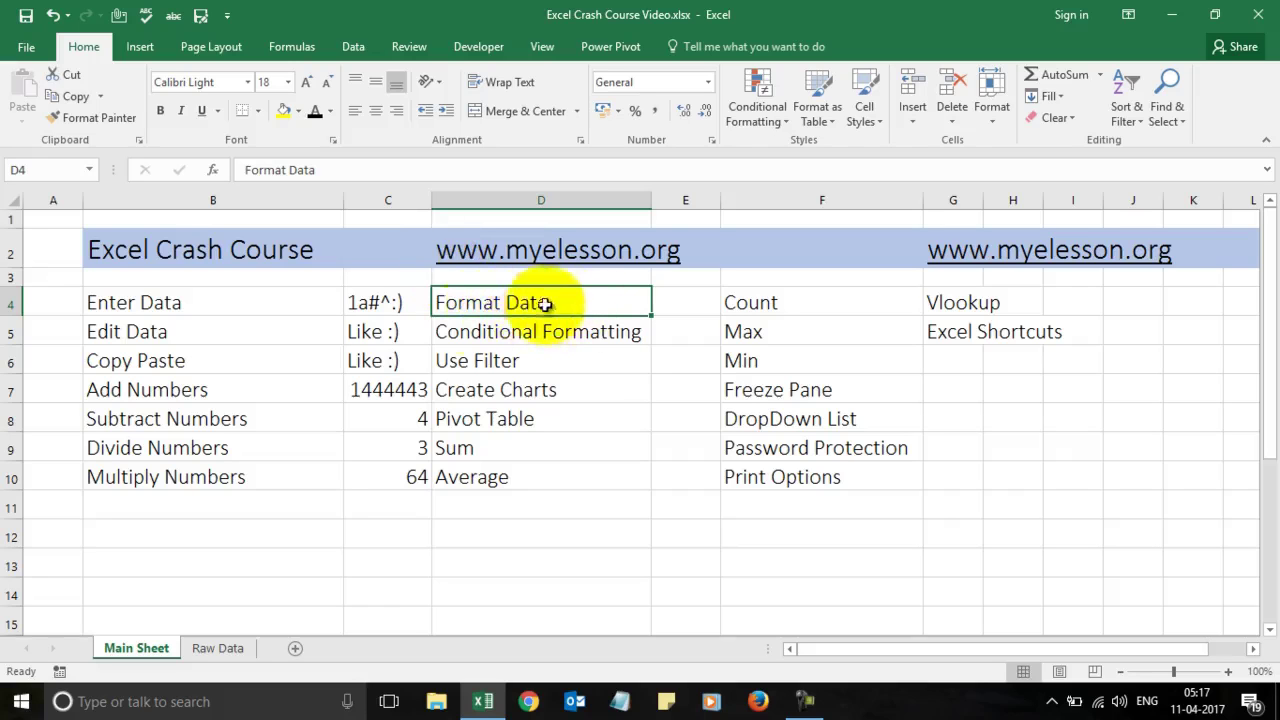
left_click(161, 112)
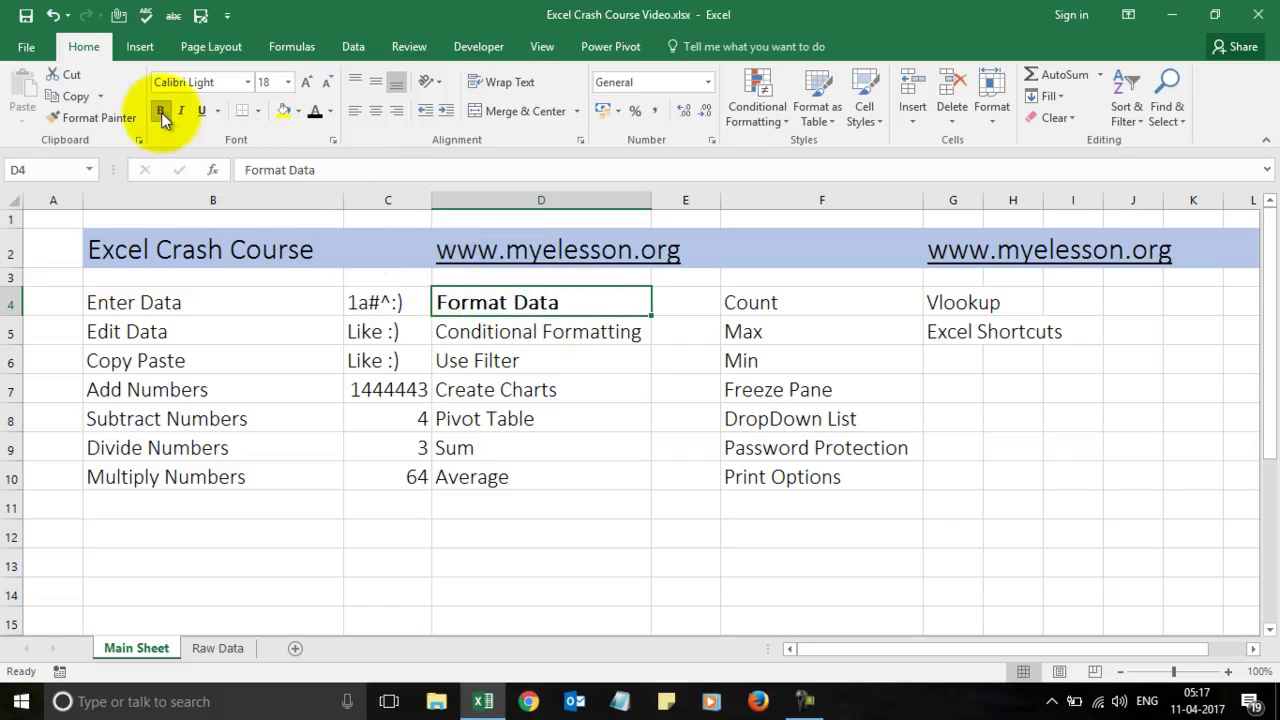
left_click(180, 111)
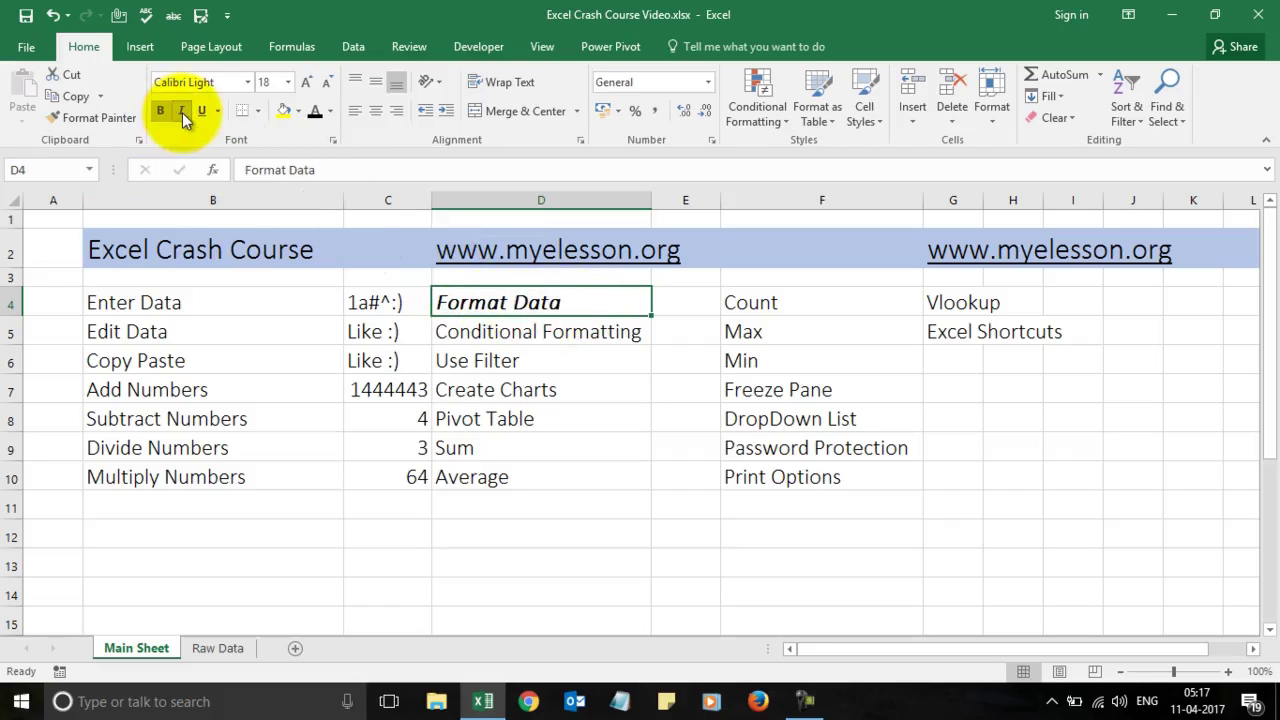
left_click(202, 112)
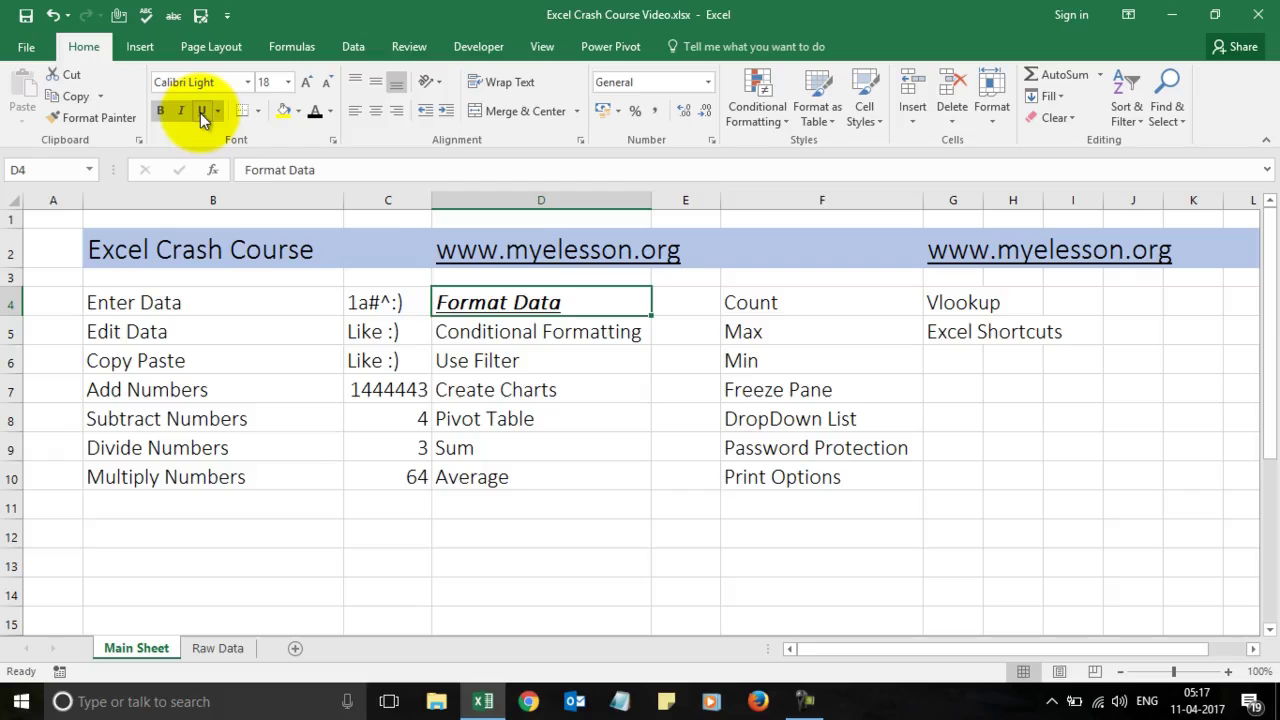
left_click(202, 112)
left_click(180, 111)
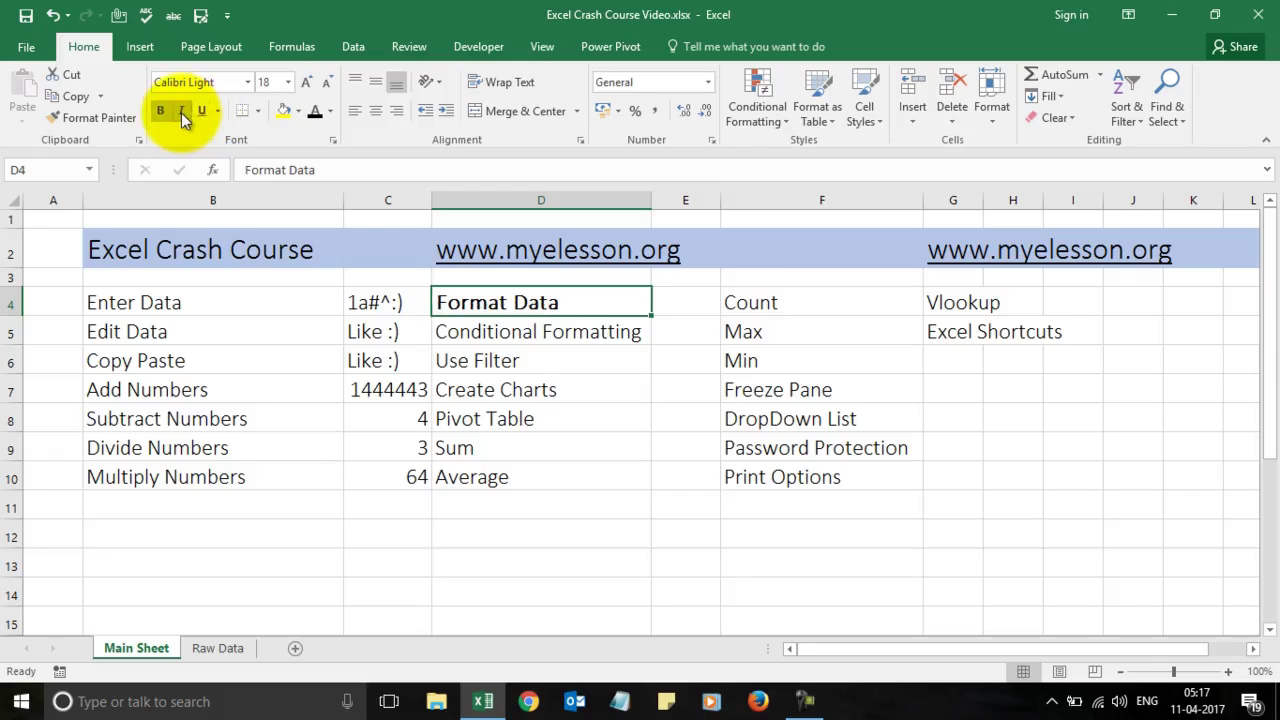
left_click(166, 114)
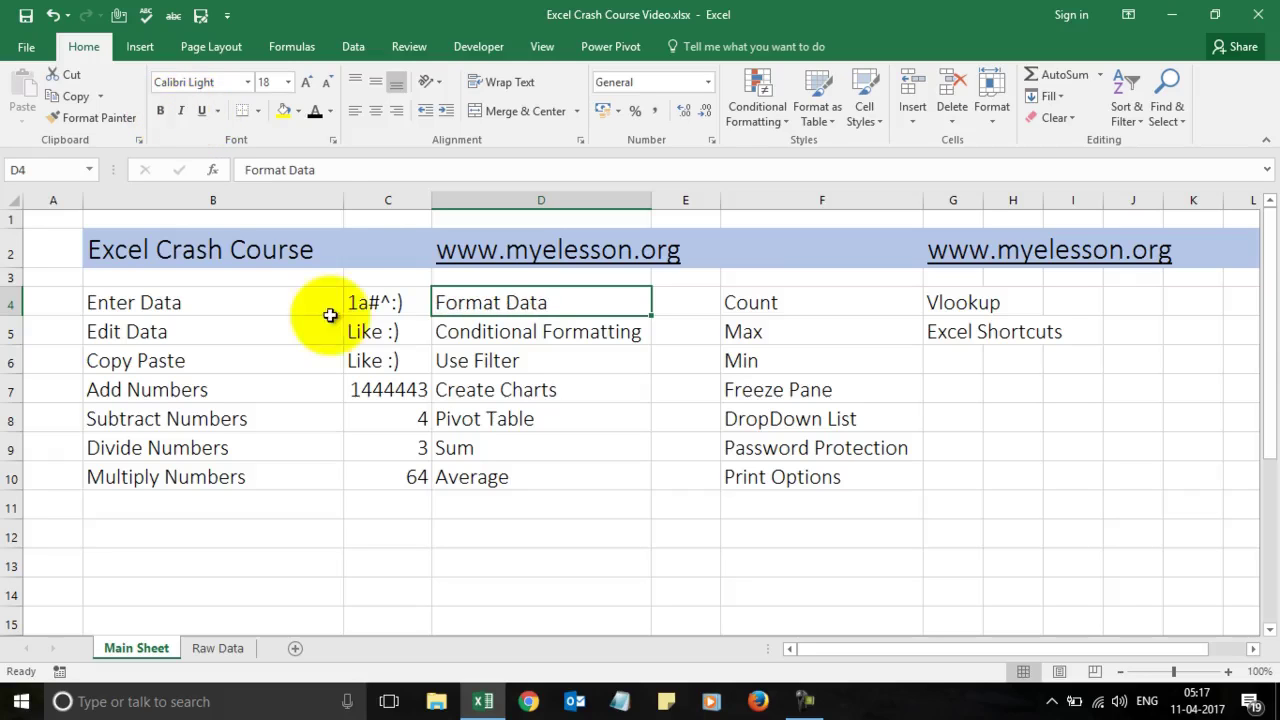
Step: Try a yellow fill on D4, switch it to No Fill, and pick a font colour from the palette
left_click(284, 112)
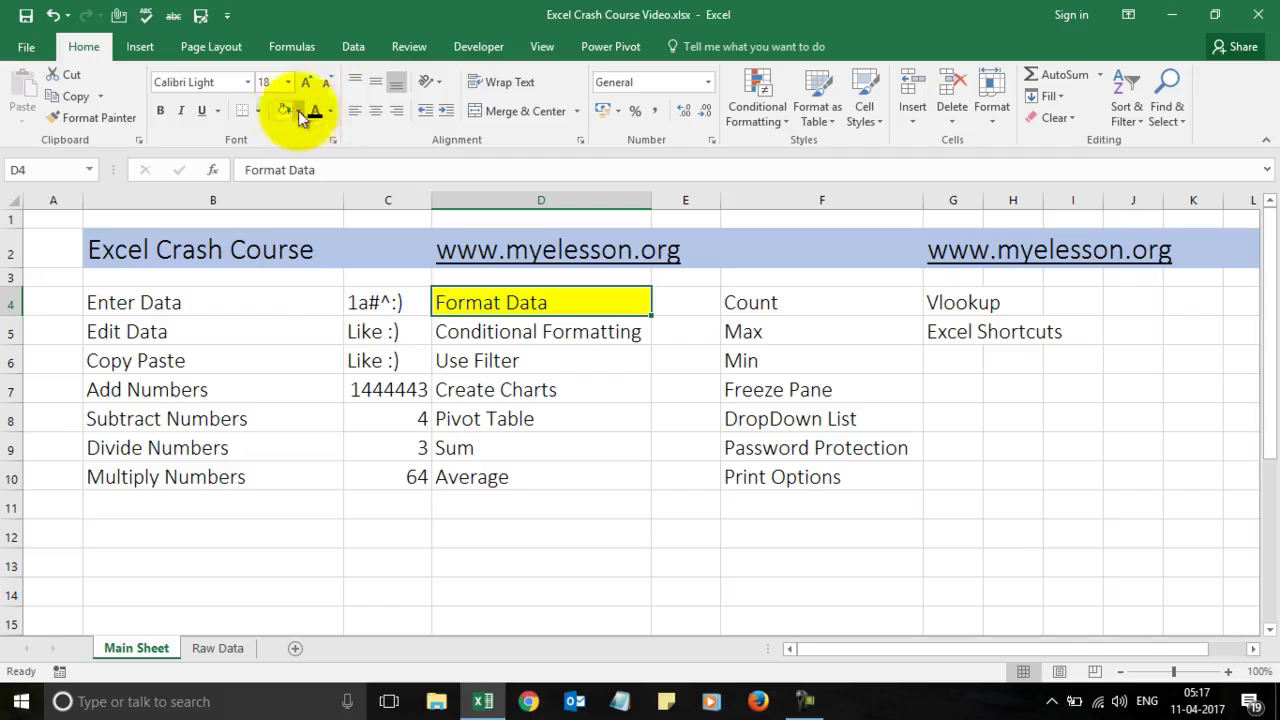
left_click(298, 112)
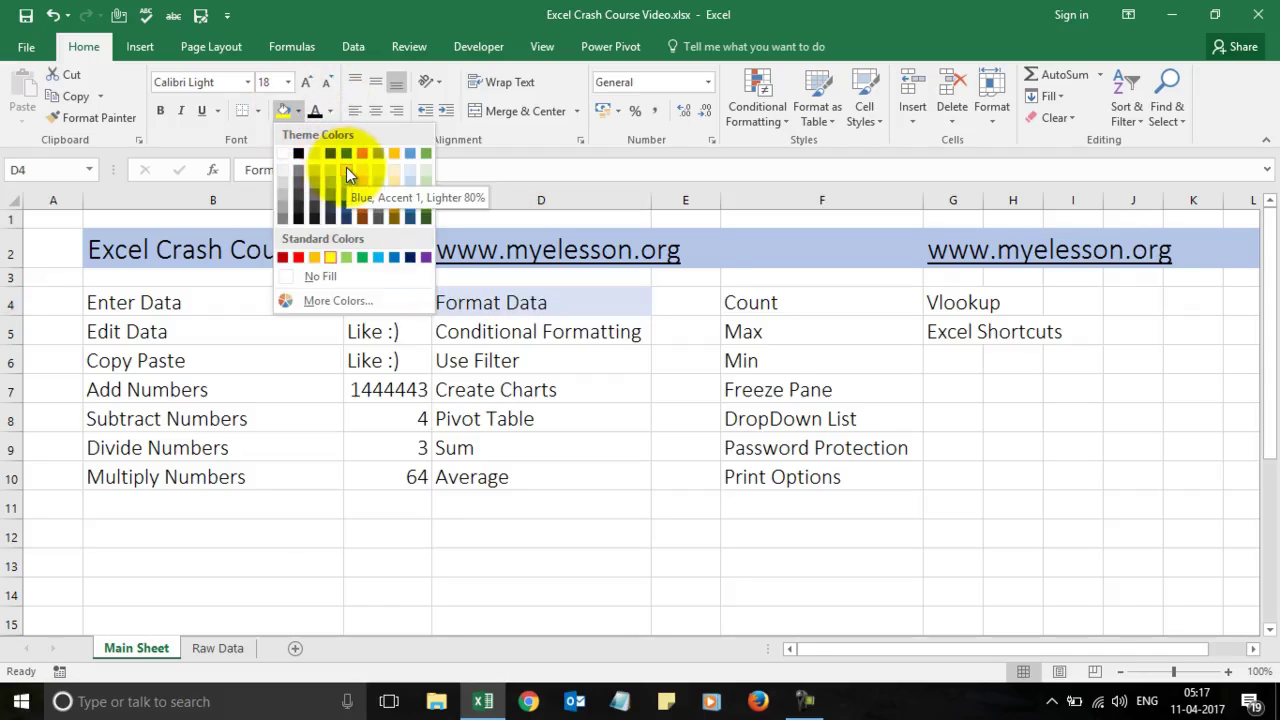
left_click(311, 276)
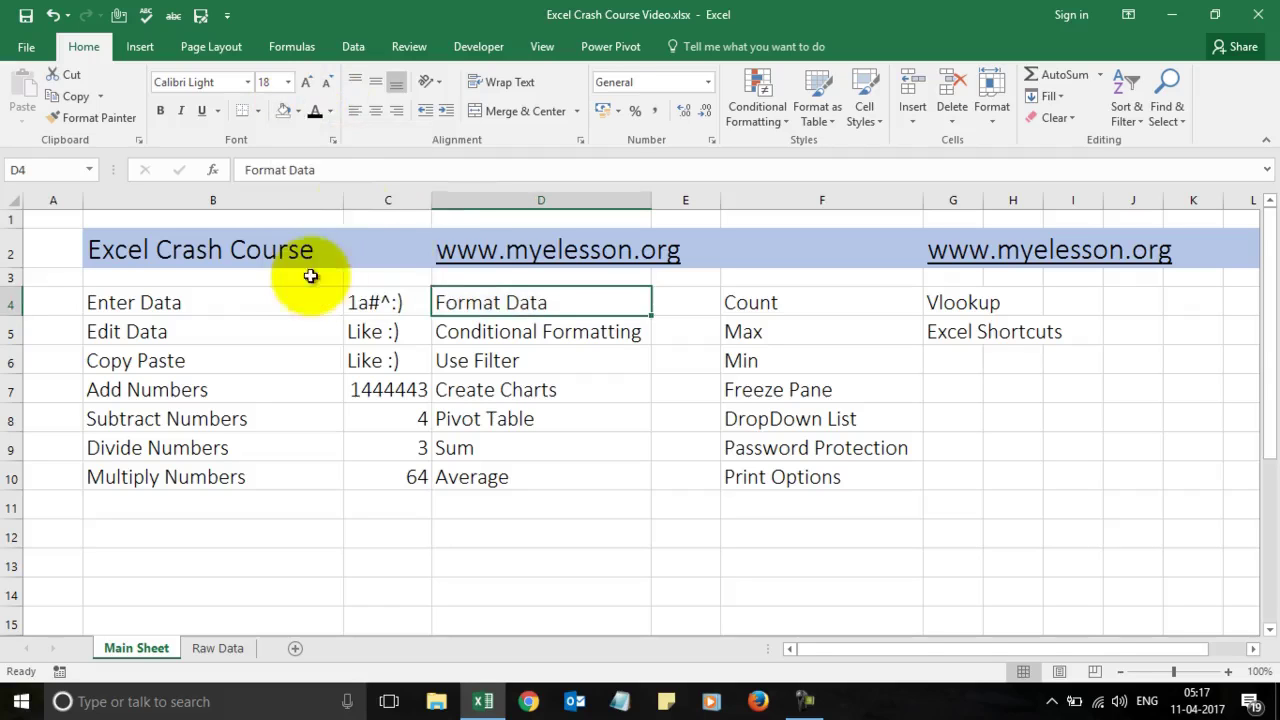
left_click(328, 112)
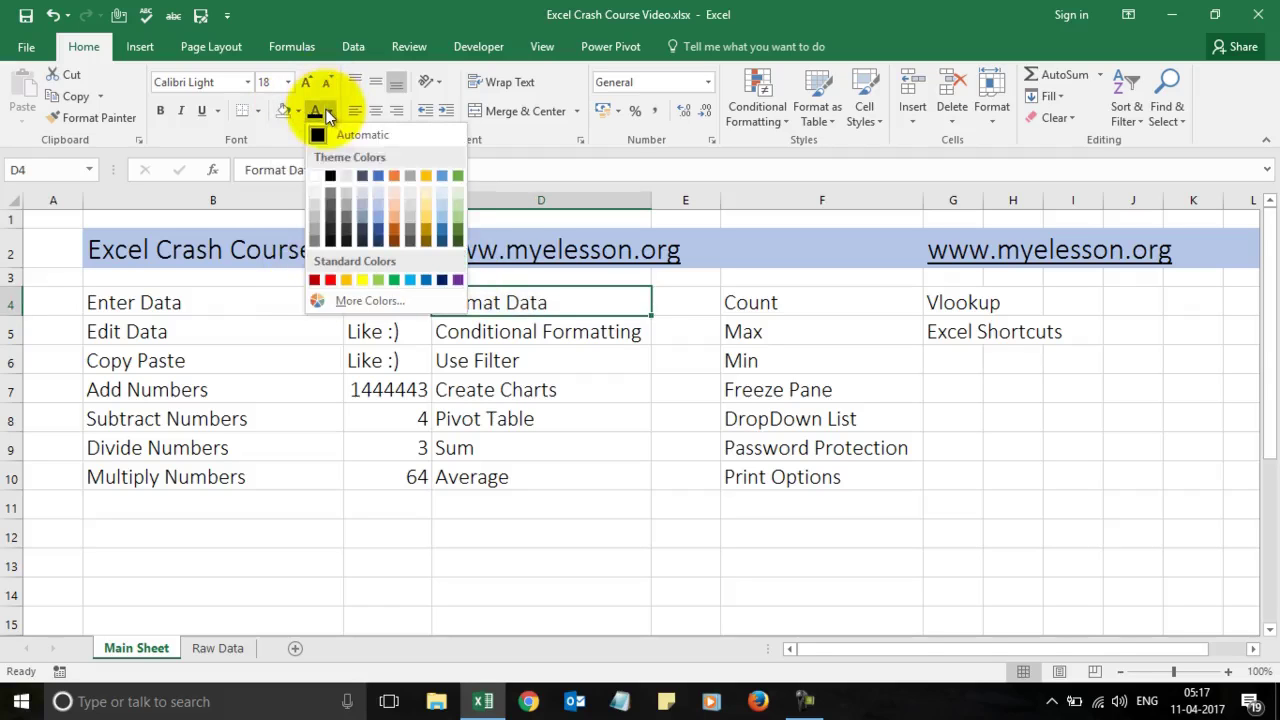
left_click(332, 280)
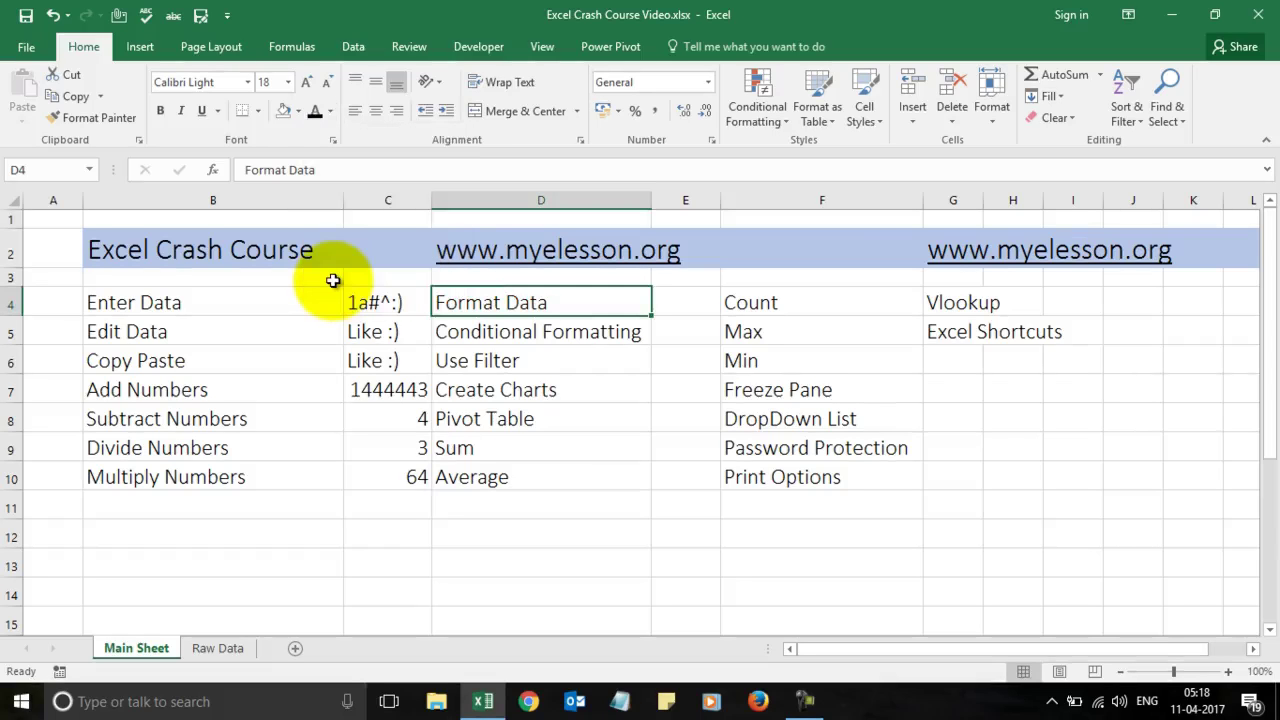
Step: Try centre, right alignment and vertical text on D4, undo all three, then open Cell Styles
left_click(376, 112)
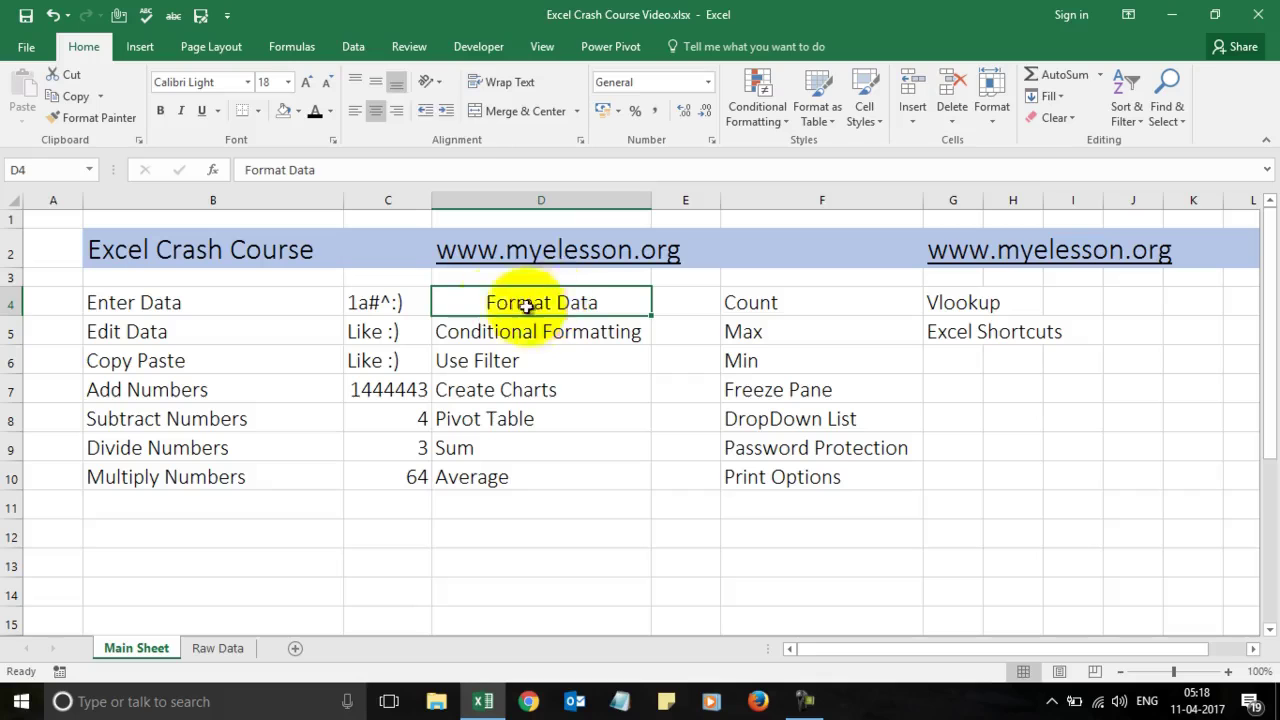
left_click(396, 111)
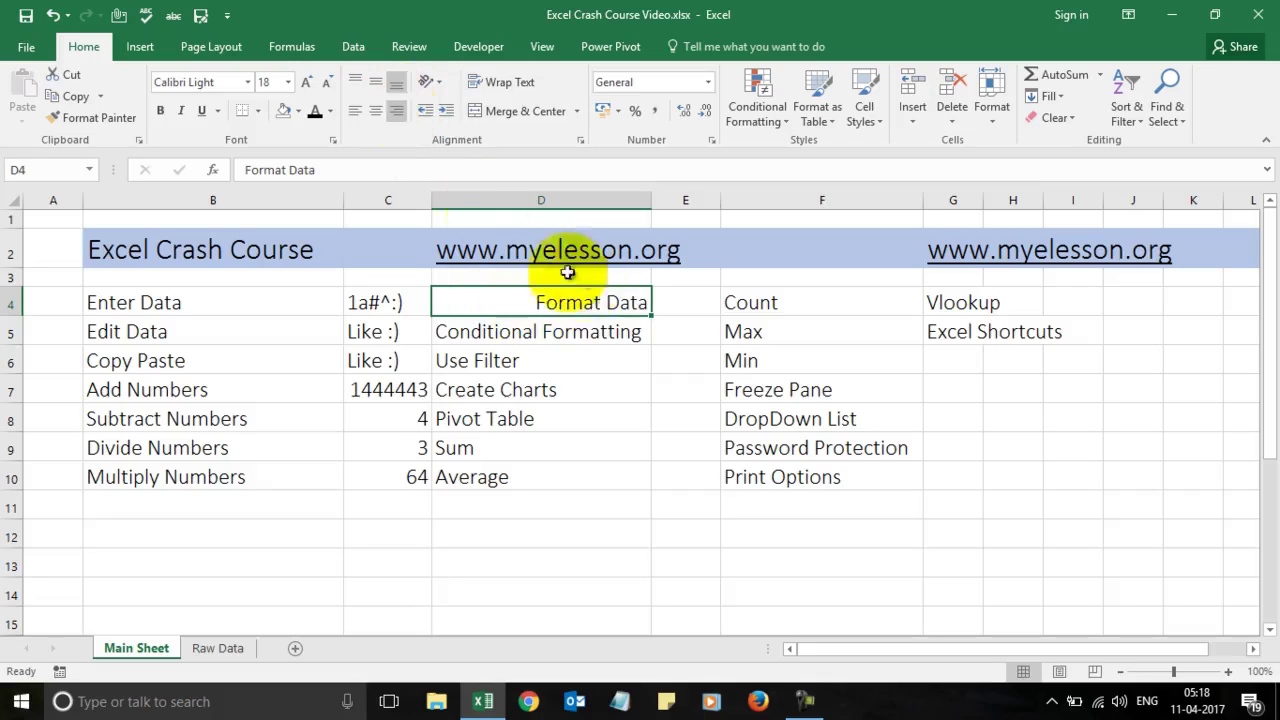
left_click(444, 90)
left_click(442, 145)
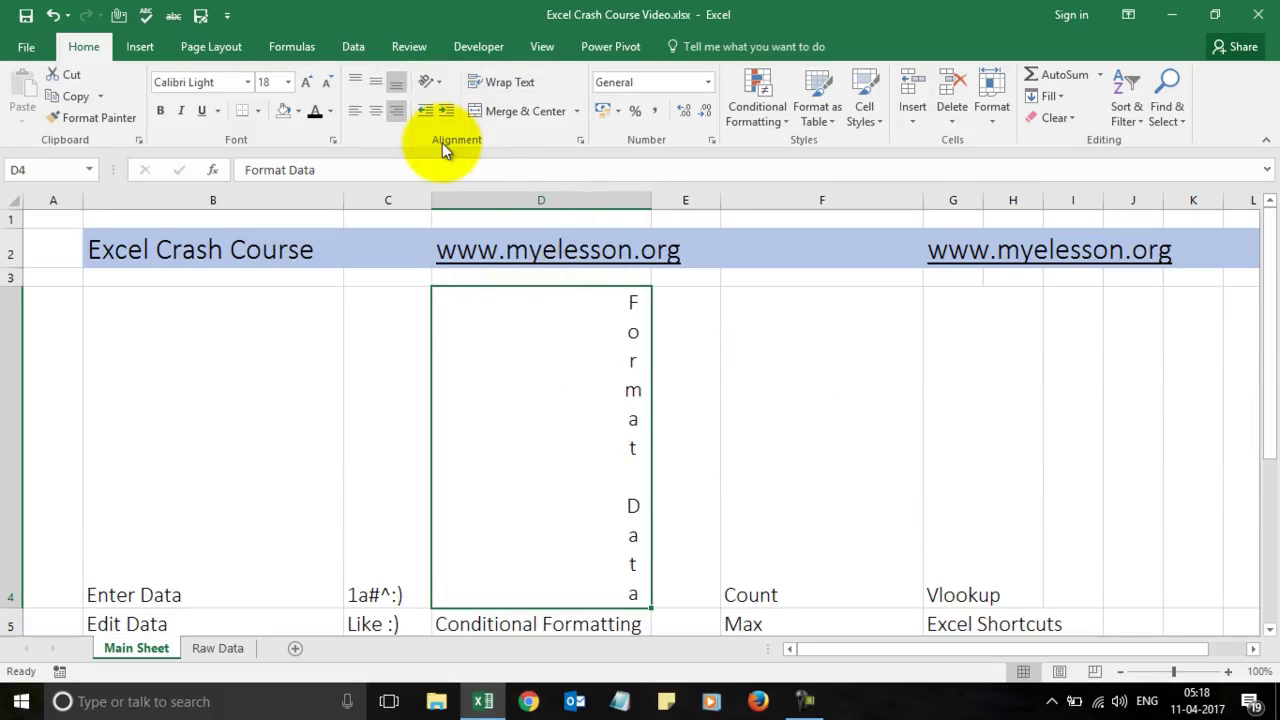
left_click(53, 15)
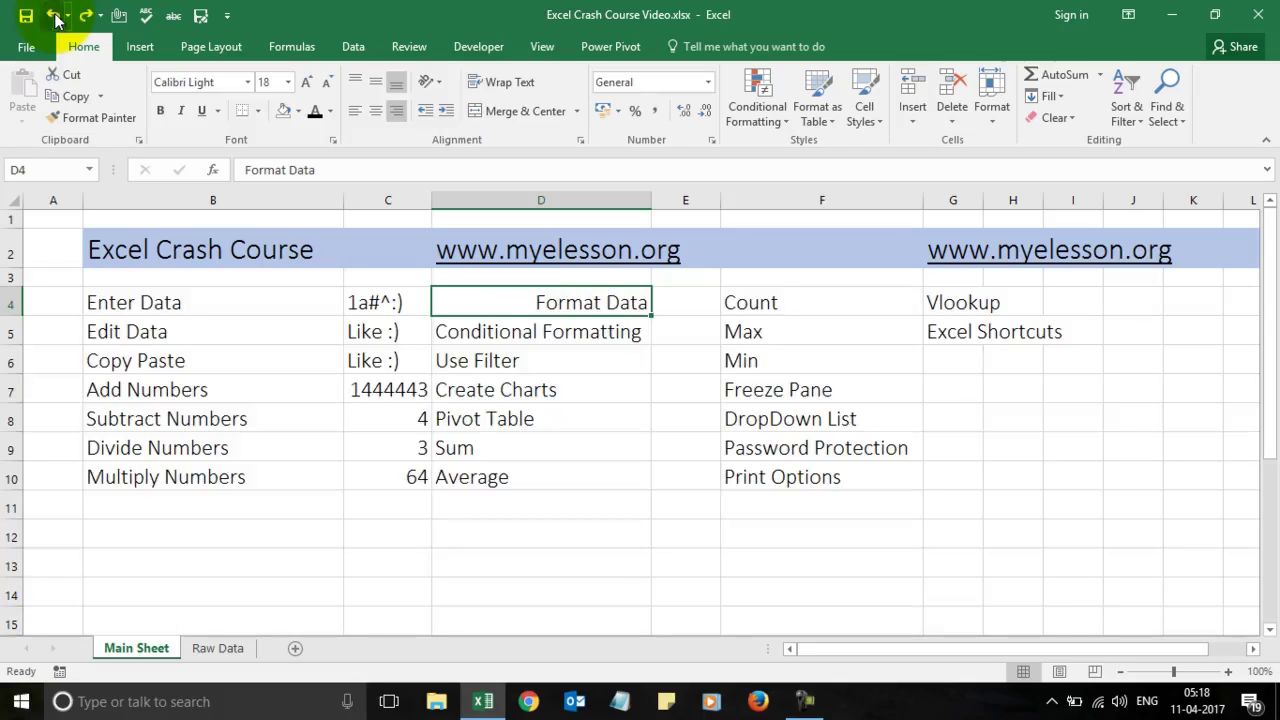
left_click(55, 18)
left_click(55, 18)
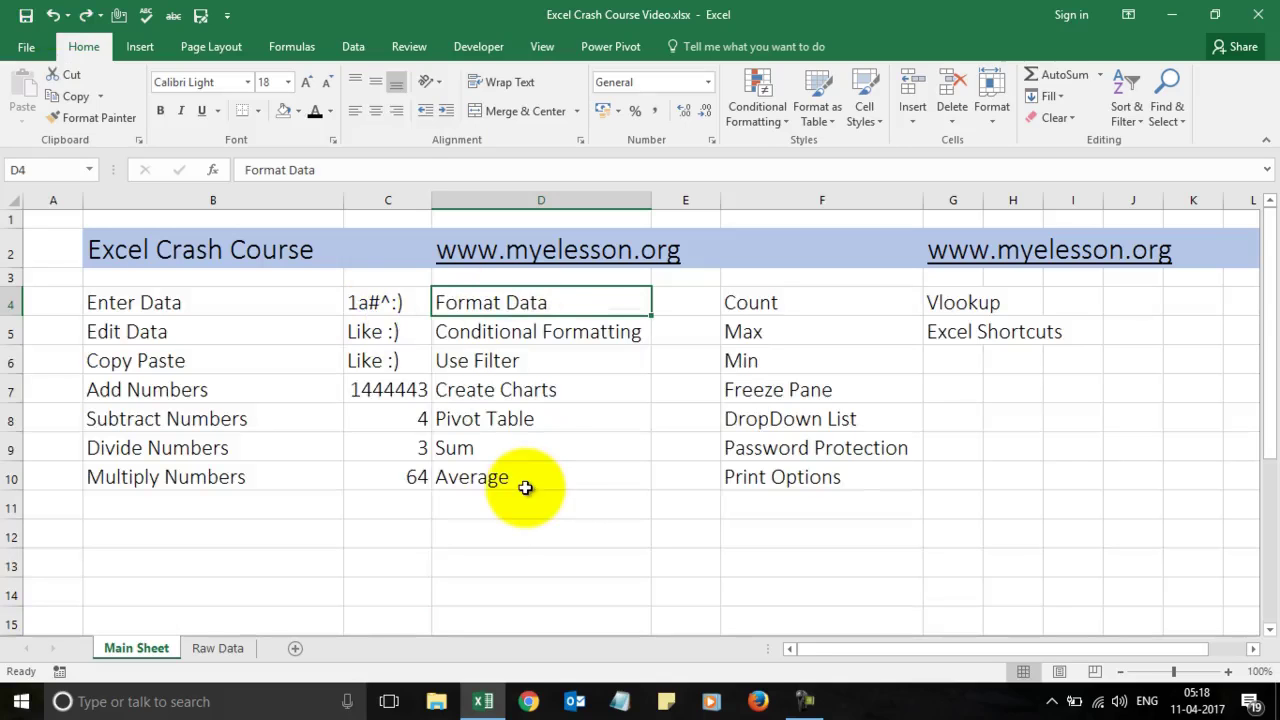
left_click(878, 118)
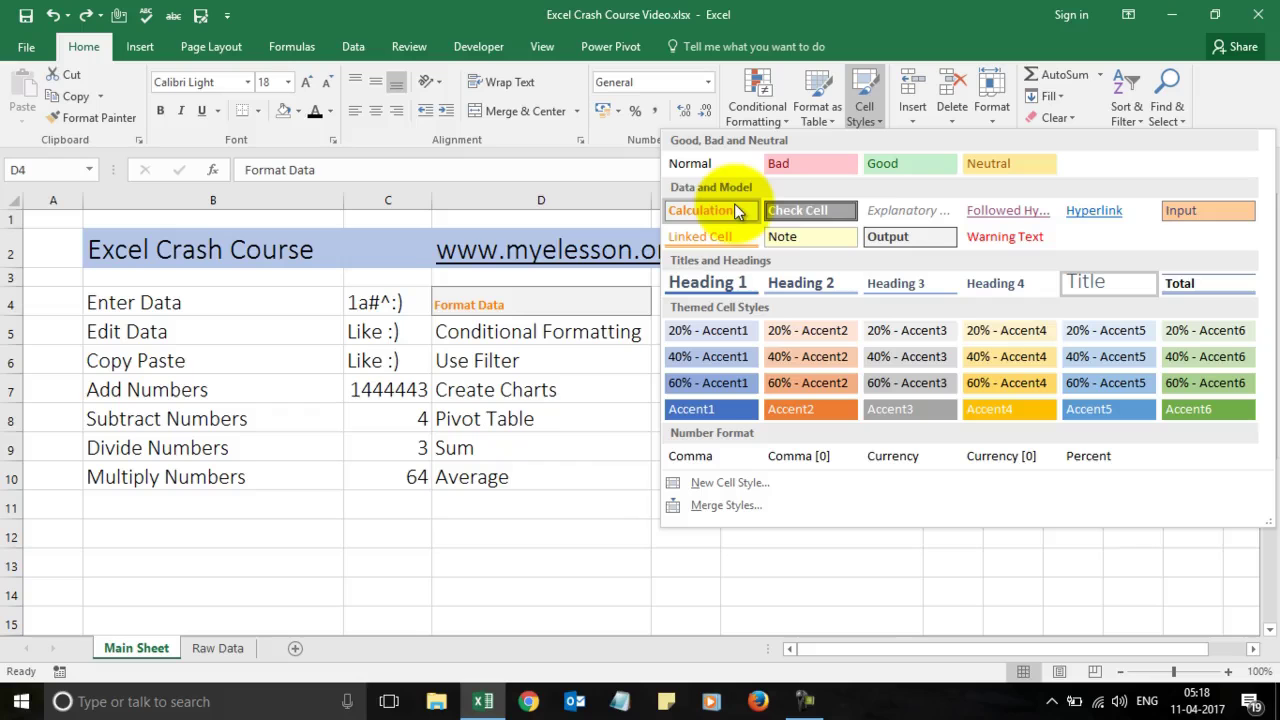
Step: Close the Cell Styles gallery with Esc, select D5, and go to the Raw Data sheet
key("Escape")
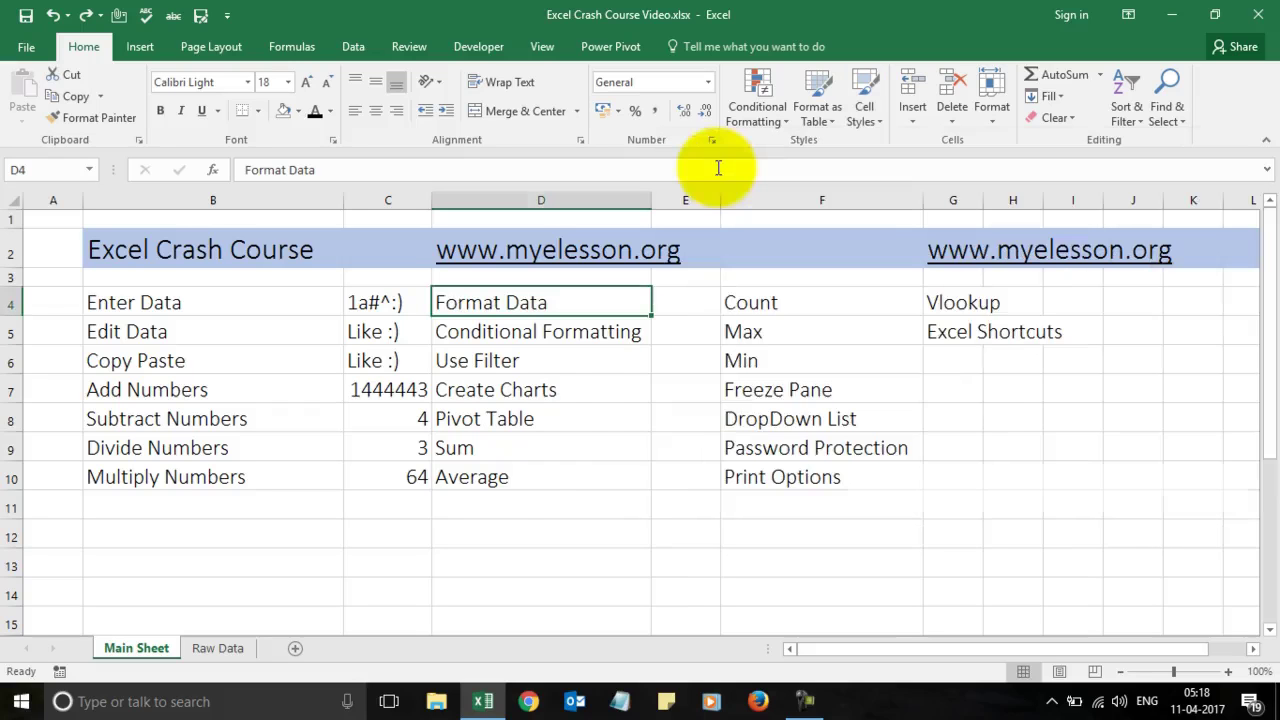
left_click(605, 337)
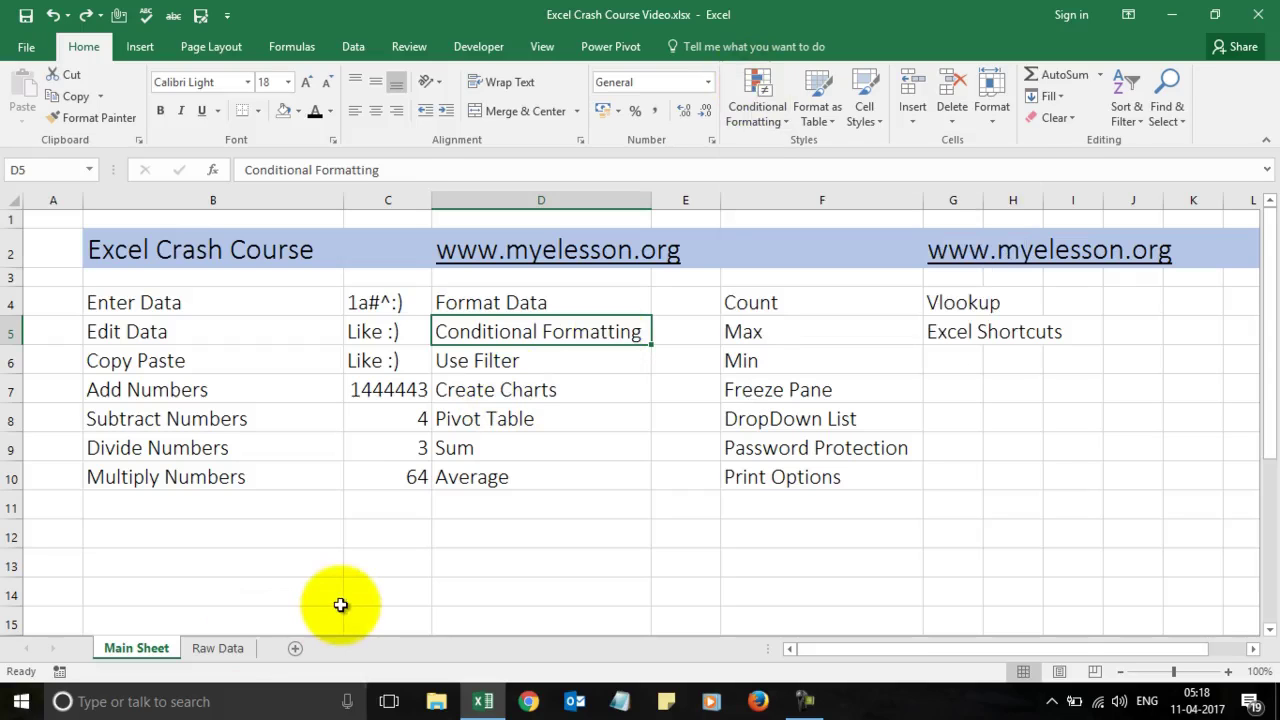
left_click(219, 649)
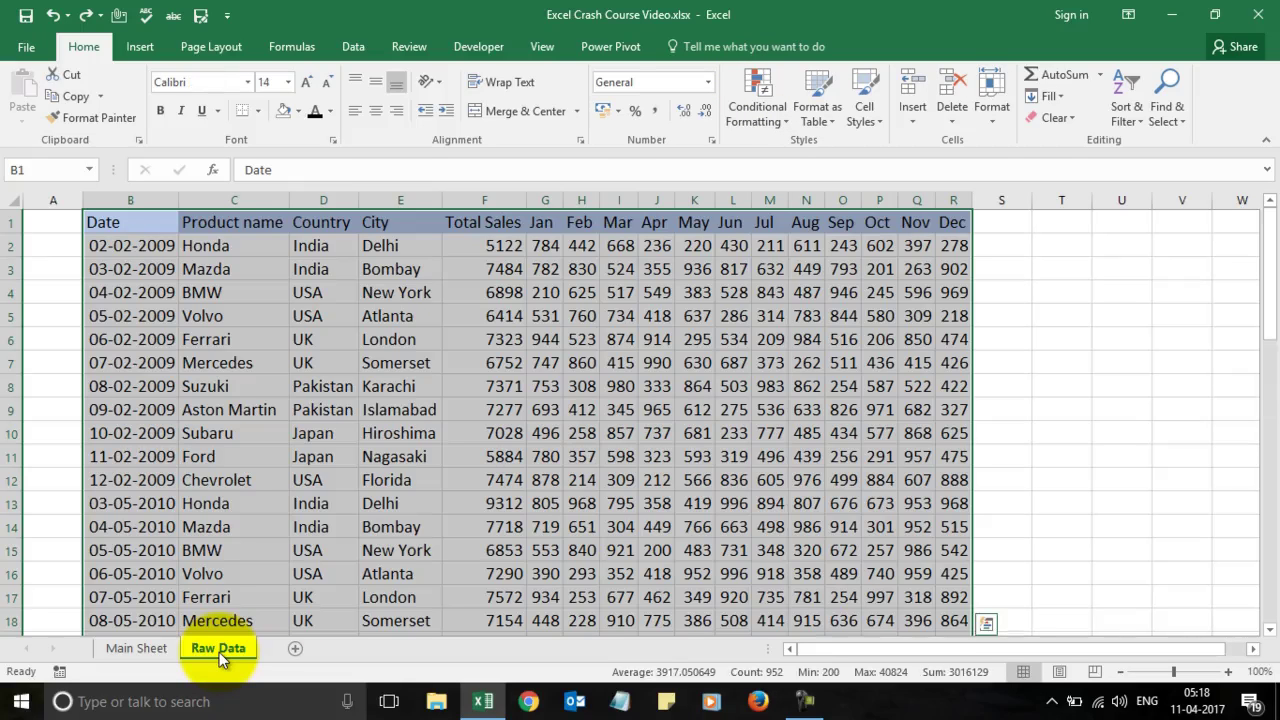
Step: Select the Total Sales values in column F, starting from F2
left_click(667, 252)
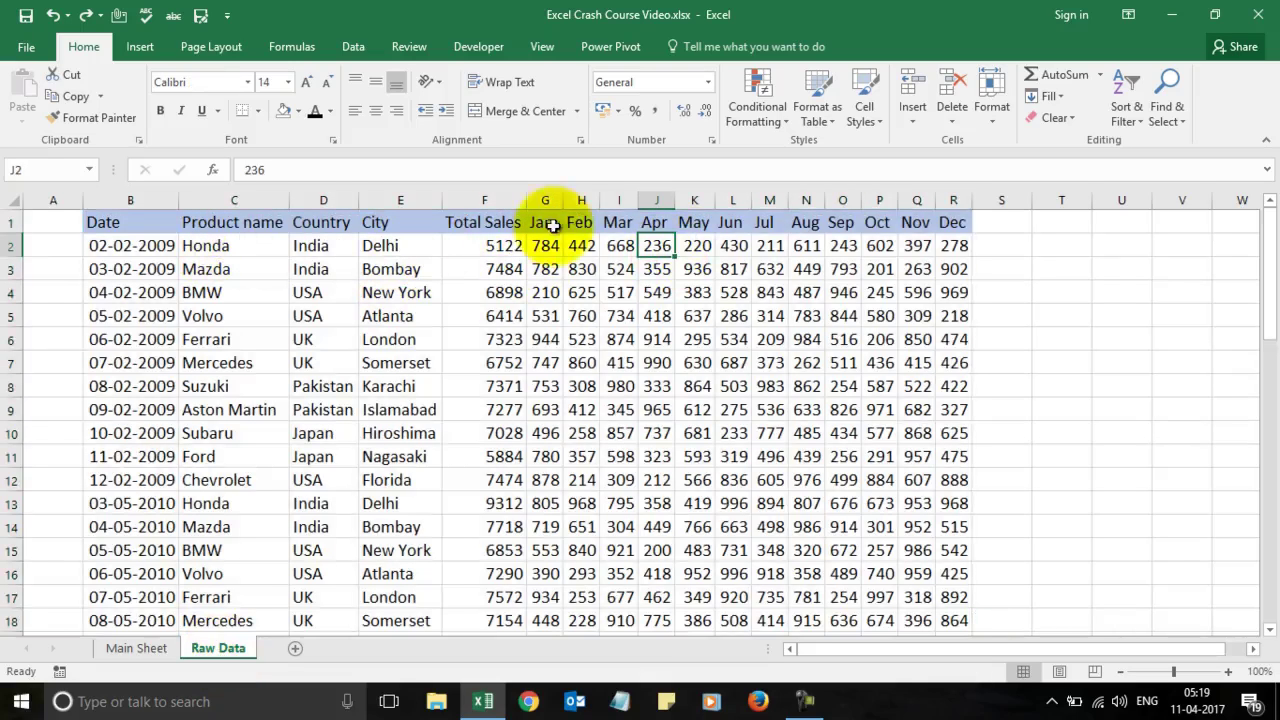
left_click(510, 243)
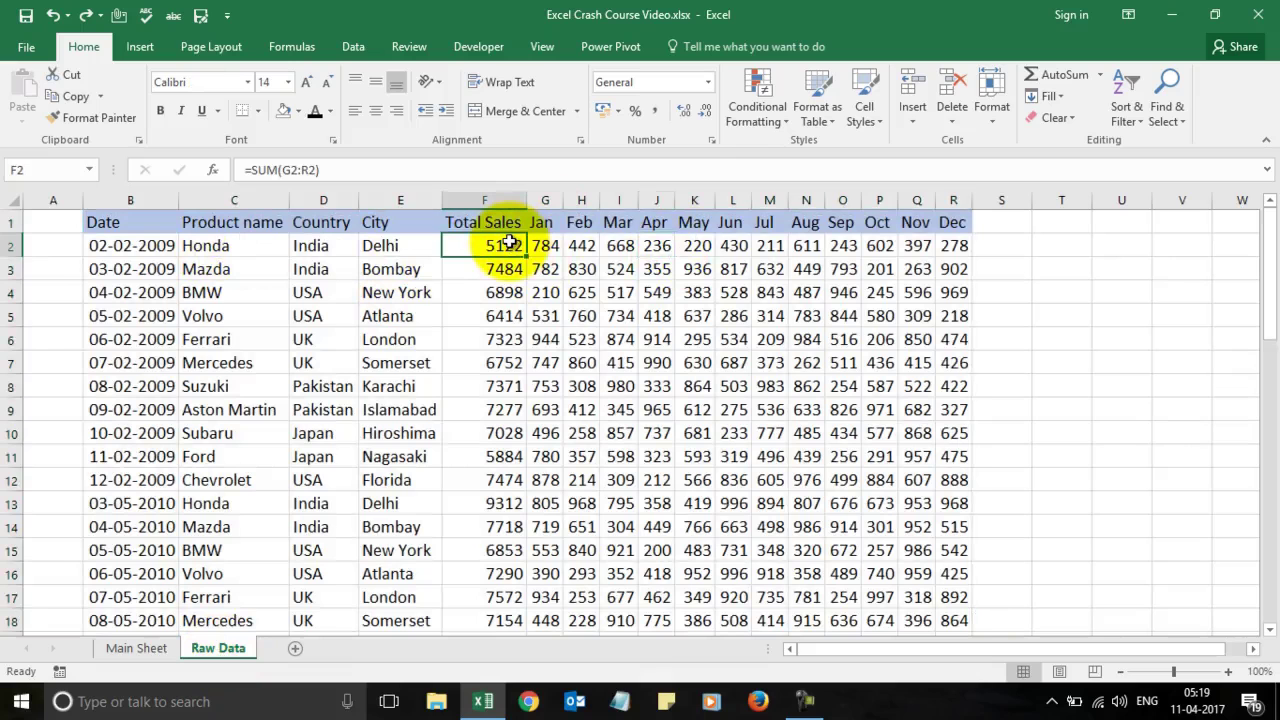
key("shift+Right")
key("shift+Right")
key("shift+Left")
key("shift+Down")
key("shift+Down")
key("shift+Left")
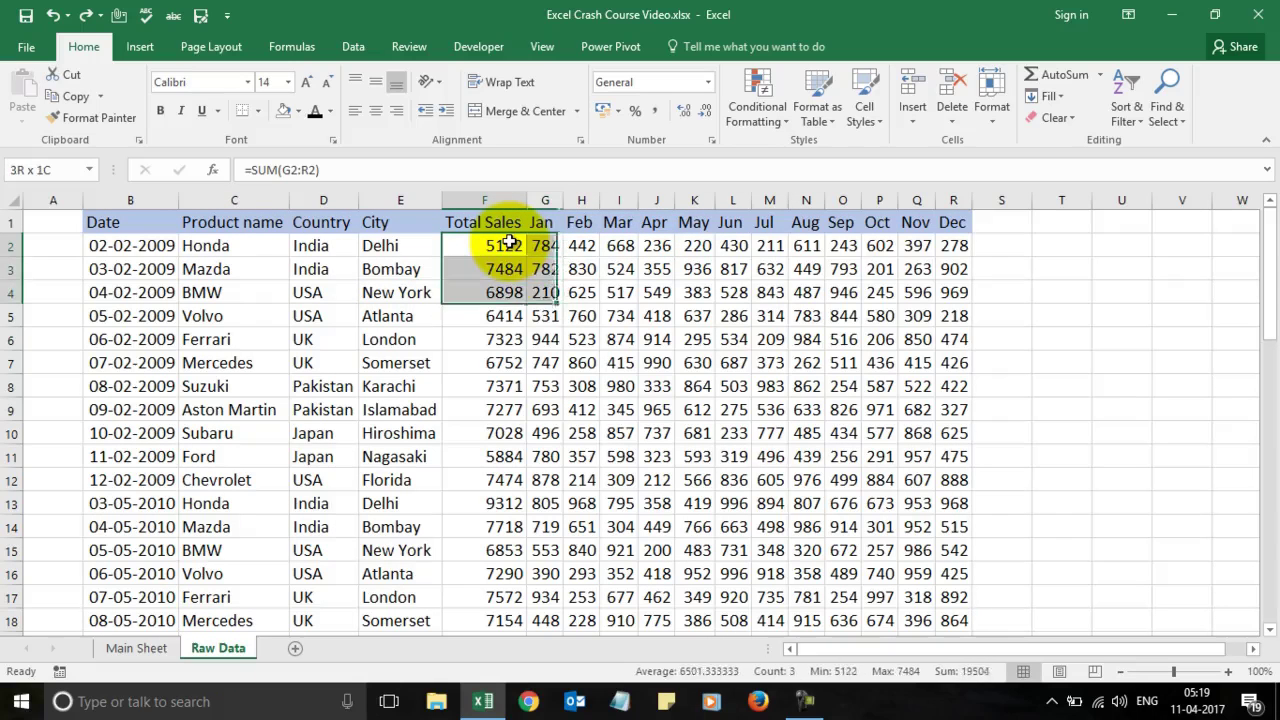
key("shift+Down")
key("shift+Down")
key("shift+Down")
key("shift+Down")
key("shift+Down")
key("shift+Down")
key("shift+Down")
key("shift+Down")
key("shift+Down")
key("shift+Down")
key("shift+Down")
key("shift+Down")
key("shift+Down")
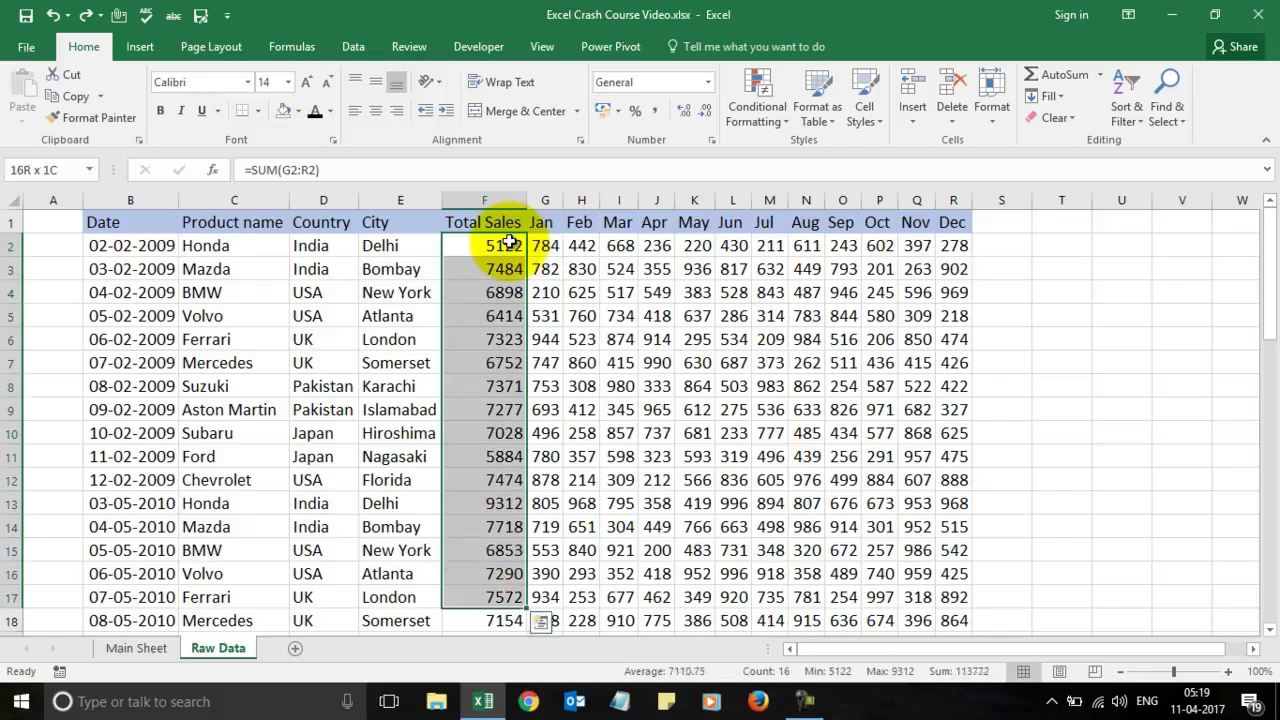
key("shift+Down")
key("shift+Down")
key("shift+Down")
key("shift+Down")
key("shift+Down")
key("shift+Down")
key("shift+Down")
key("shift+Down")
key("shift+Down")
key("shift+Down")
key("shift+Down")
key("shift+Down")
key("shift+Down")
key("shift+Down")
key("shift+Down")
key("shift+Down")
key("shift+Down")
key("shift+Down")
key("shift+Down")
key("shift+Down")
key("shift+Down")
key("shift+Down")
key("shift+Down")
key("shift+Down")
key("shift+Down")
key("shift+Down")
key("shift+Down")
key("shift+Down")
key("shift+Down")
key("shift+Down")
key("shift+Down")
key("shift+Down")
key("shift+Down")
key("shift+Down")
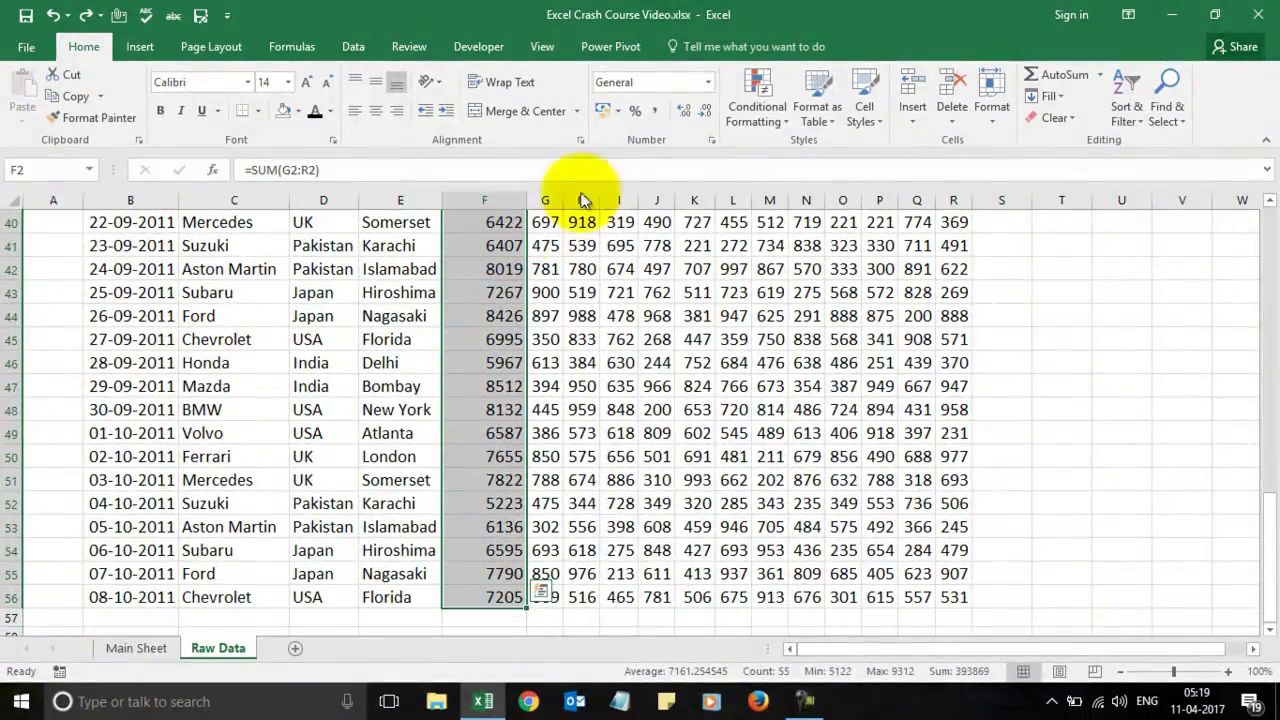
Step: Apply a Top 3 conditional formatting rule with green fill and dark green text
left_click(756, 107)
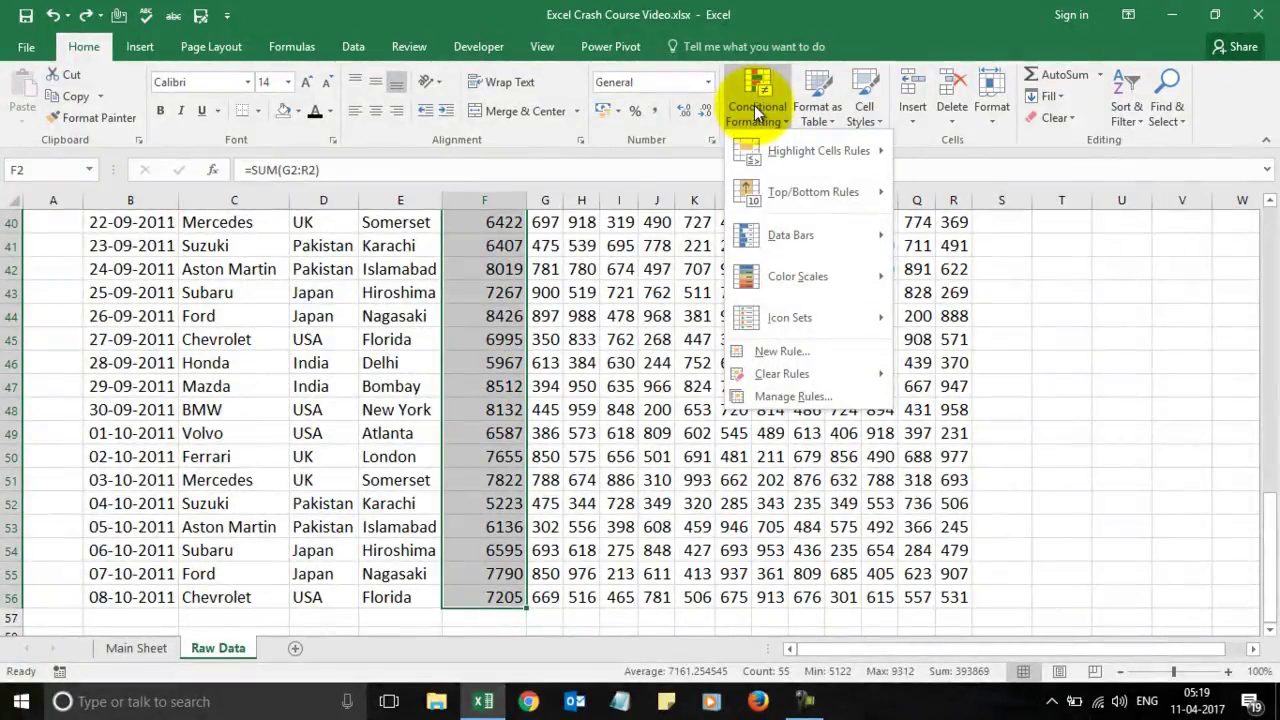
mouse_move(790, 188)
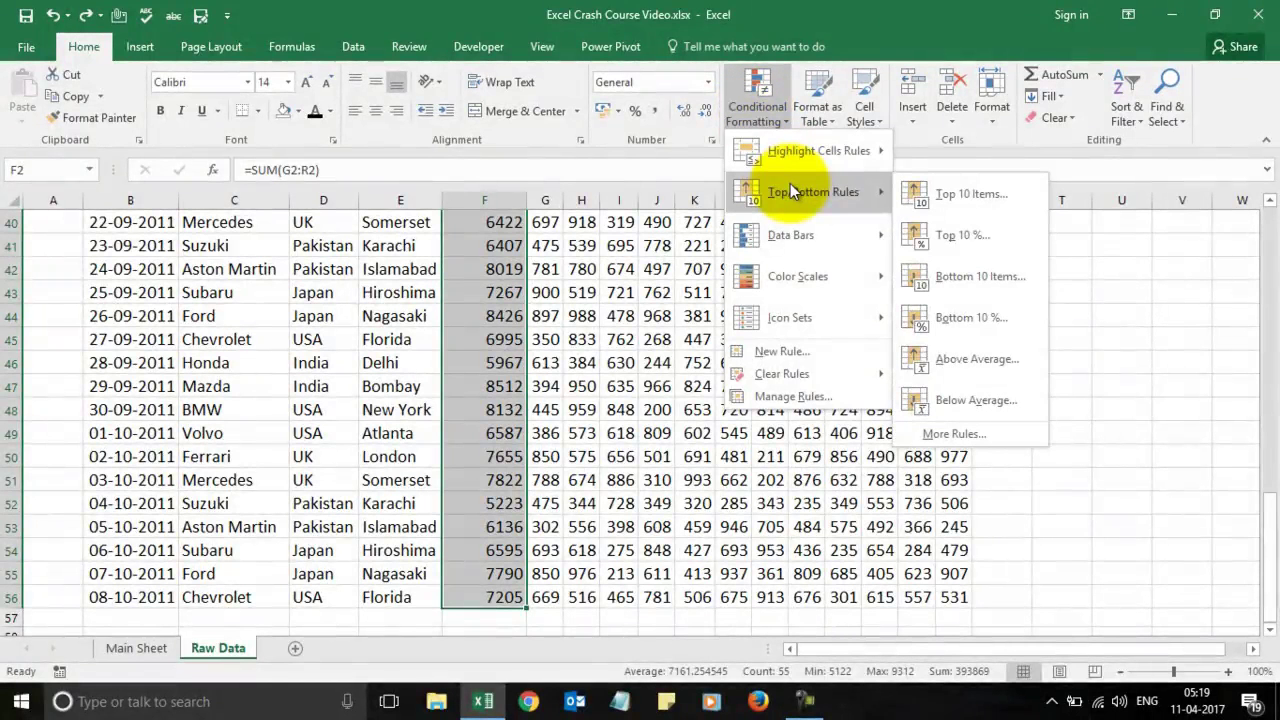
left_click(959, 193)
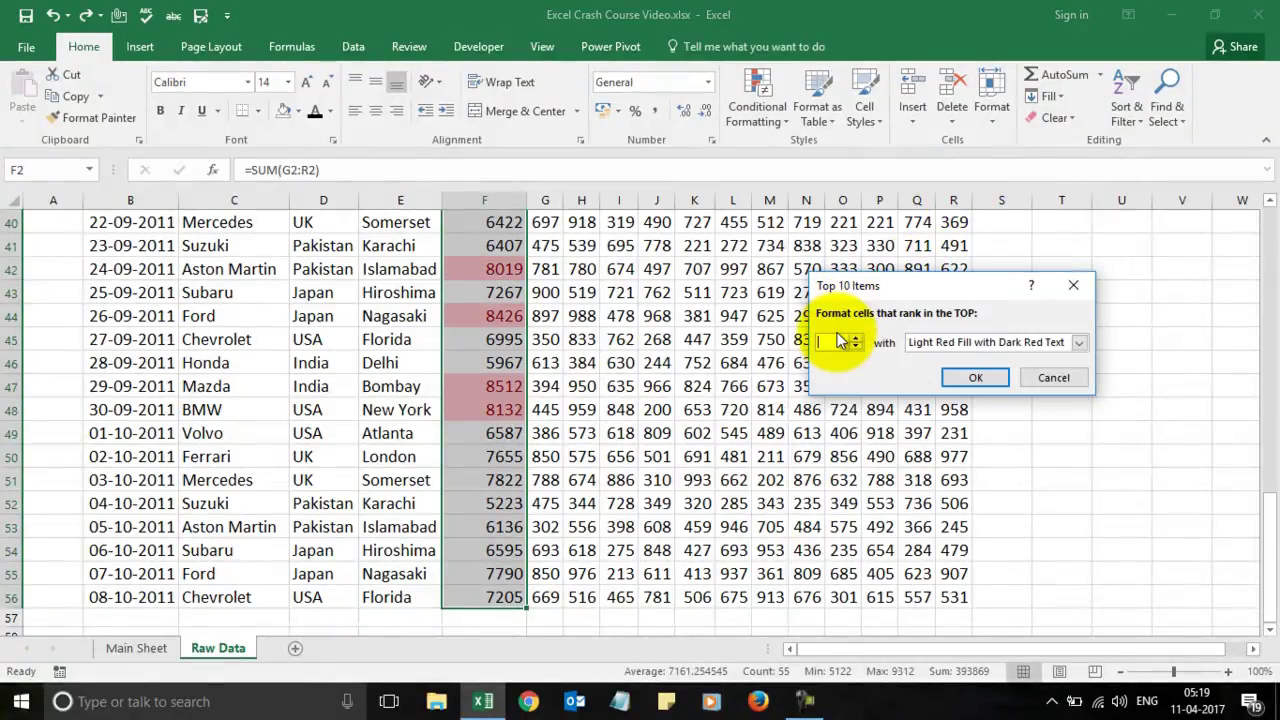
type("3")
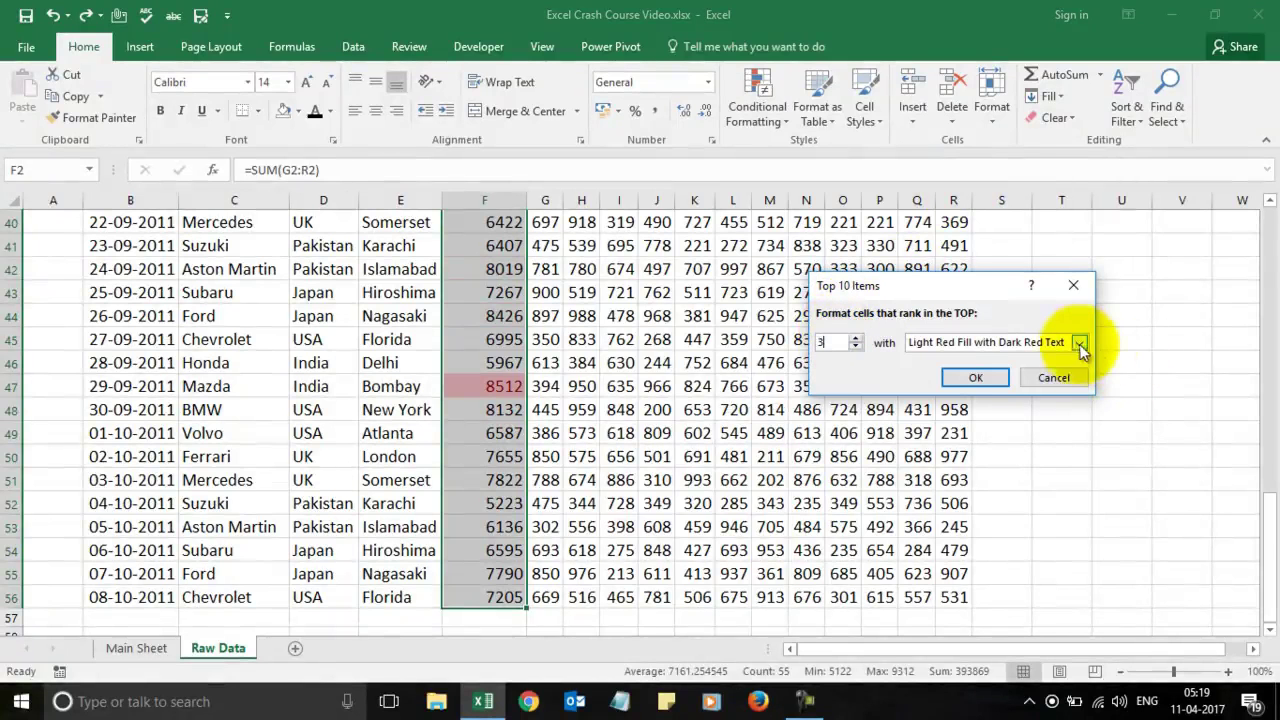
left_click(1079, 342)
left_click(1003, 387)
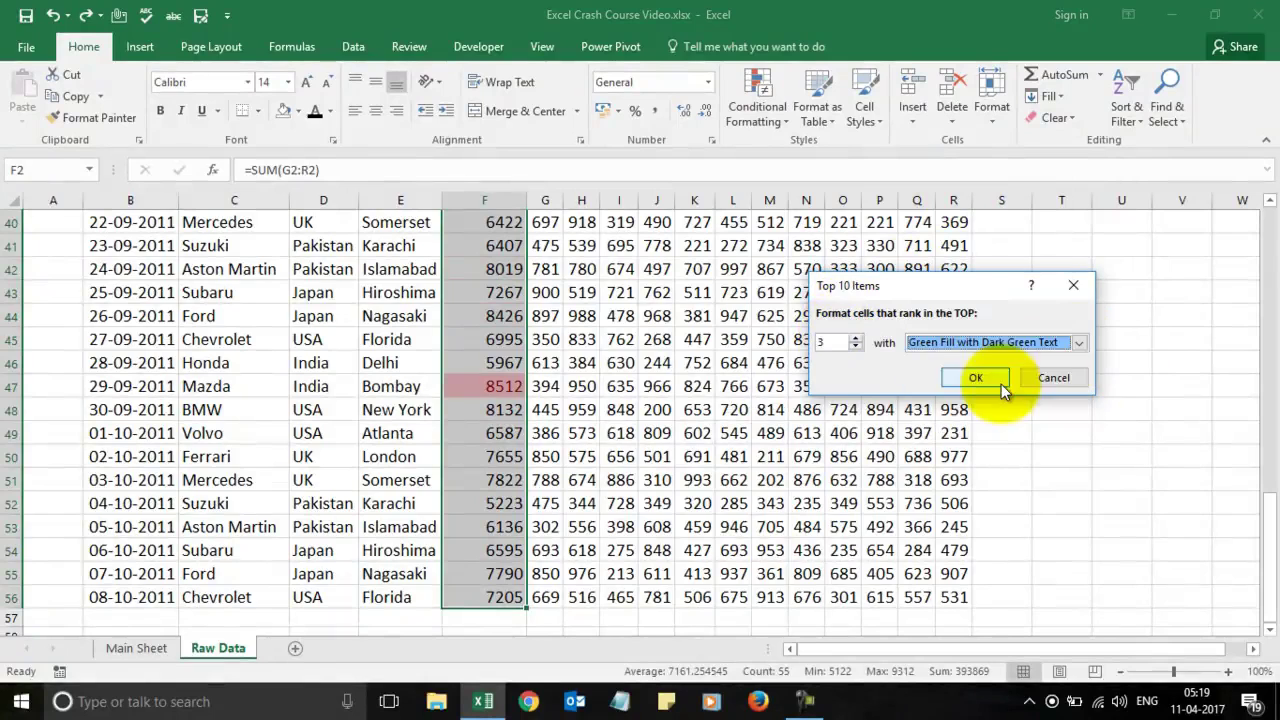
left_click(976, 383)
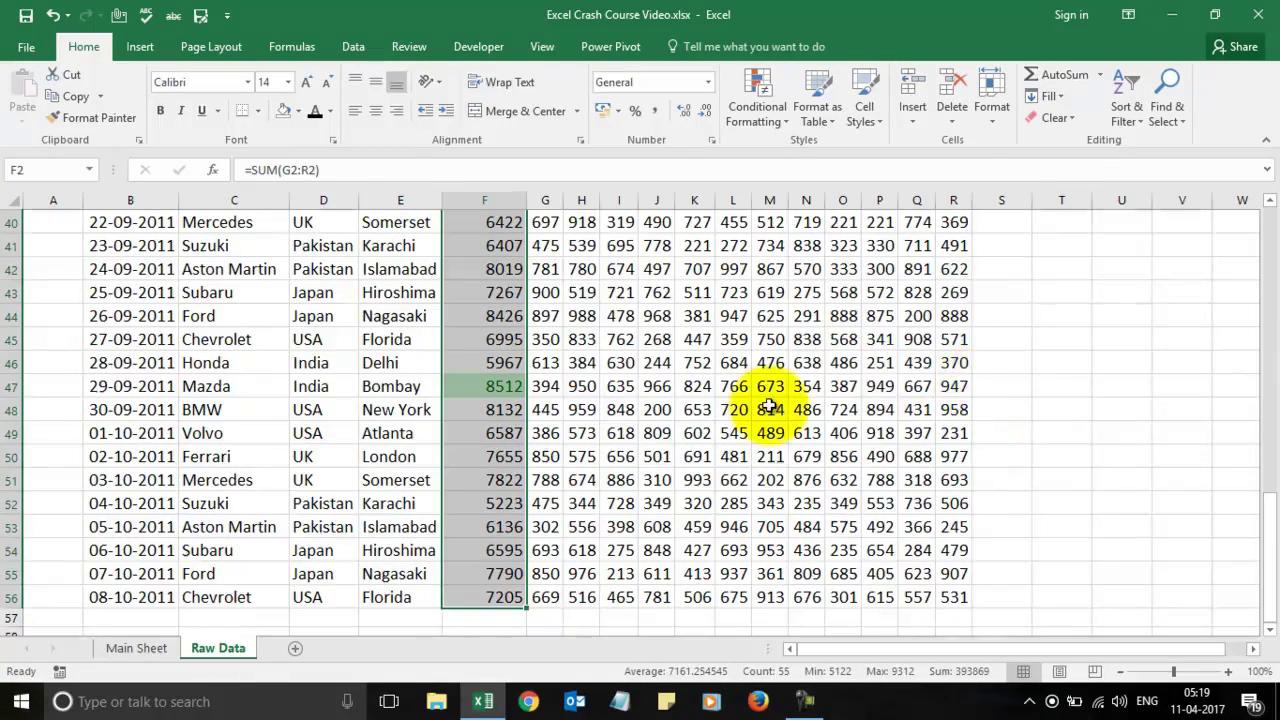
Step: Step through column F to check the green totals, then bring Chrome forward
key("ctrl+Up")
key("Down")
key("Down")
key("Down")
key("Down")
key("Down")
key("Down")
key("Down")
key("Down")
key("Down")
key("Down")
key("Down")
key("Down")
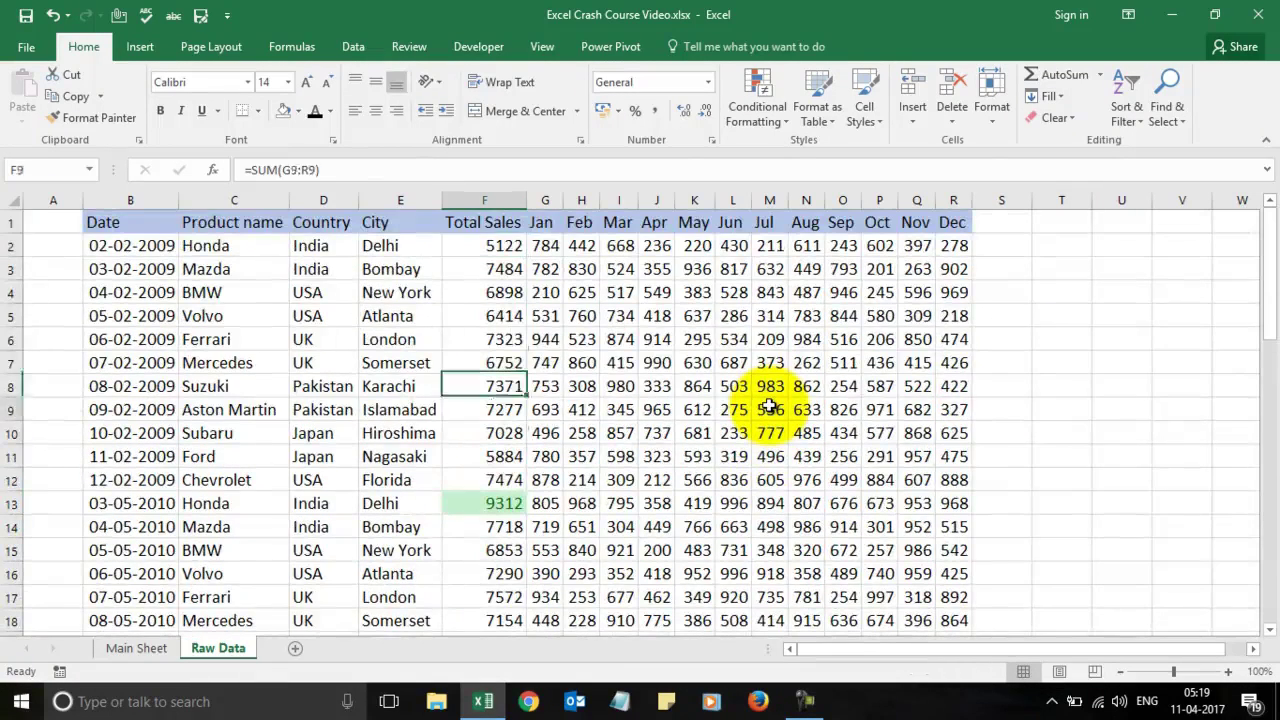
key("Down")
key("Down")
key("Down")
key("Down")
key("Down")
key("Down")
key("Down")
key("Down")
key("Down")
key("Down")
key("Down")
key("Down")
key("Down")
key("Down")
key("Down")
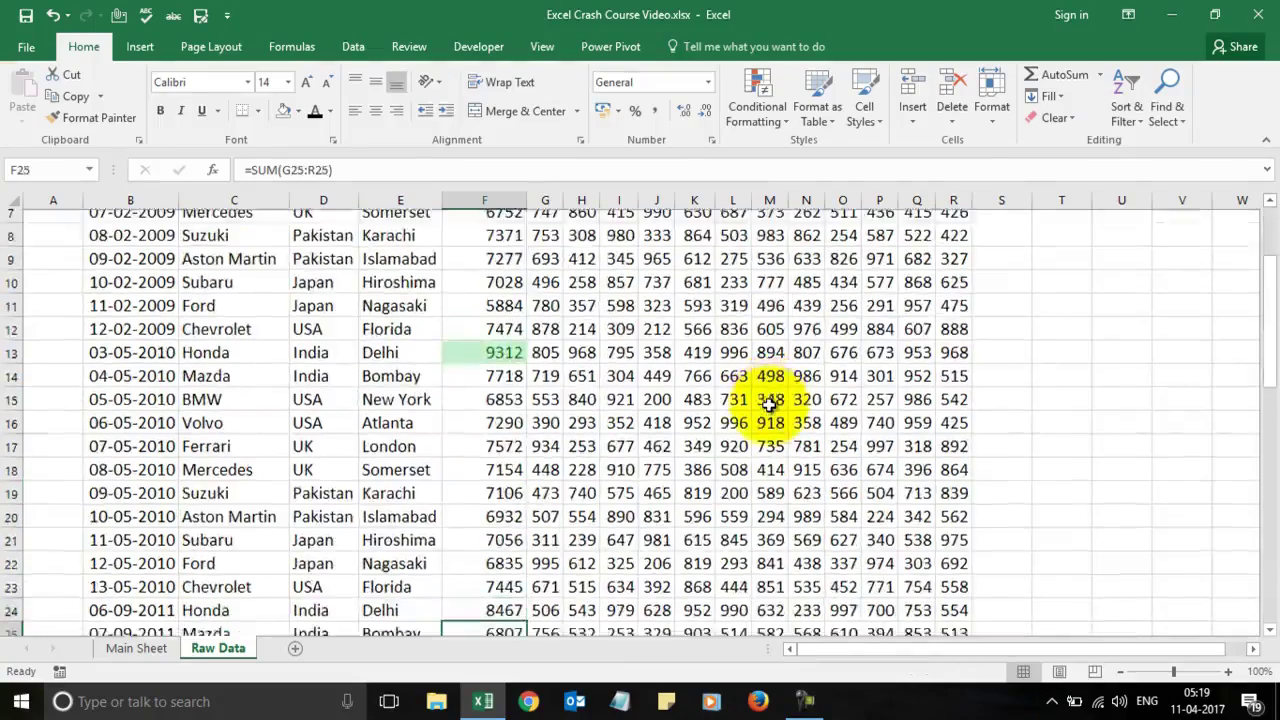
key("Down")
key("Down")
key("Down")
key("Down")
key("Up")
key("Down")
key("Down")
key("Down")
key("Down")
key("Down")
key("Down")
key("Down")
key("Down")
key("Down")
key("Down")
key("Down")
key("Down")
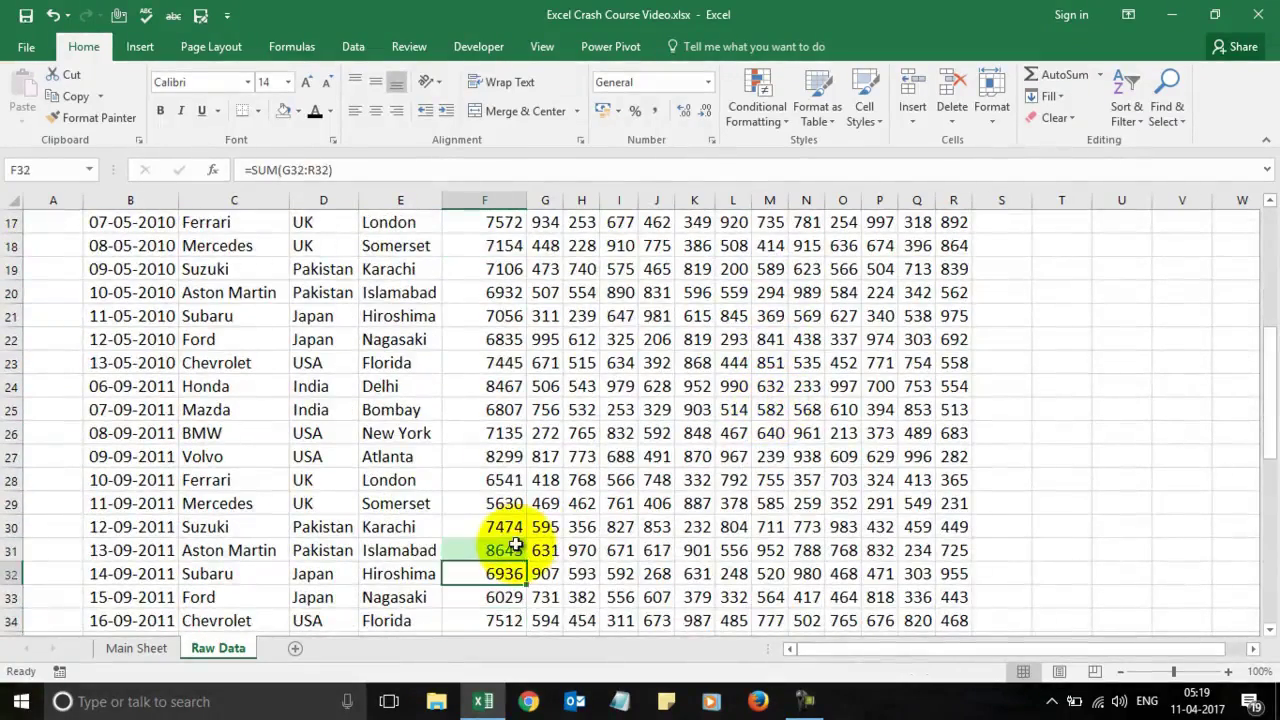
key("Down")
key("Down")
key("Down")
key("Down")
key("Down")
key("Down")
key("Down")
key("Down")
key("Down")
key("Down")
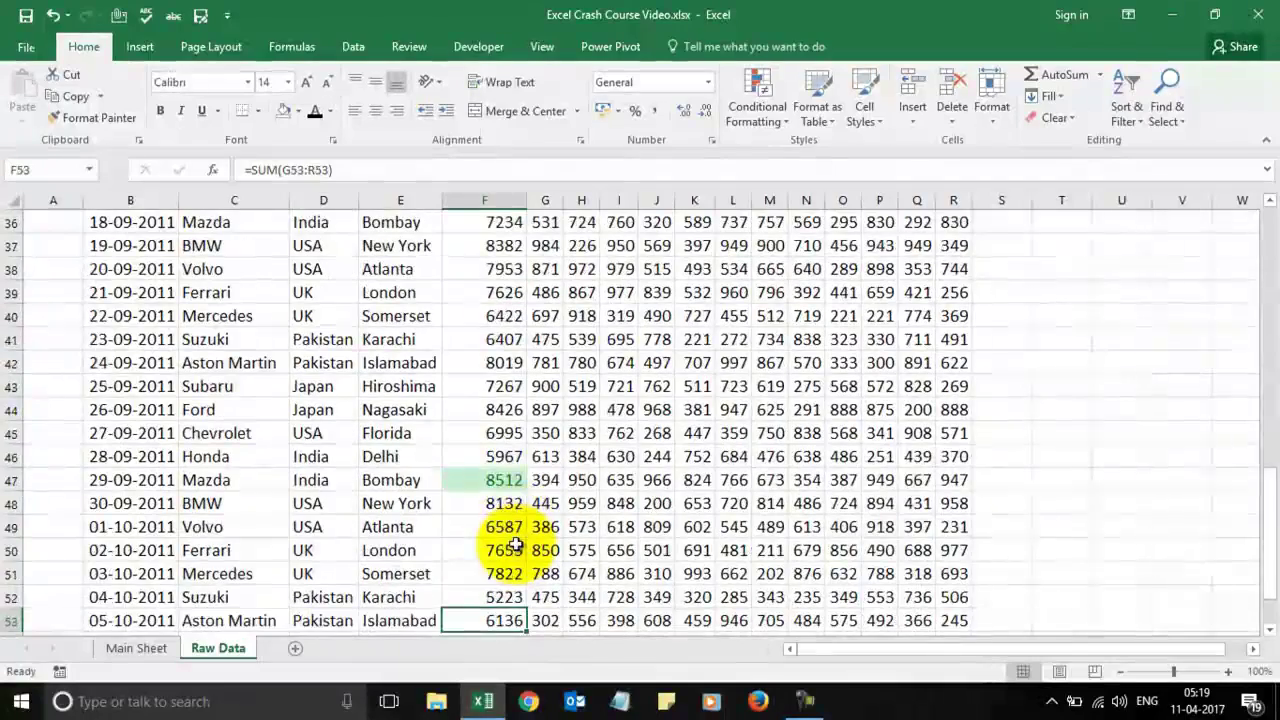
left_click(505, 480)
key("Up")
key("Up")
key("Up")
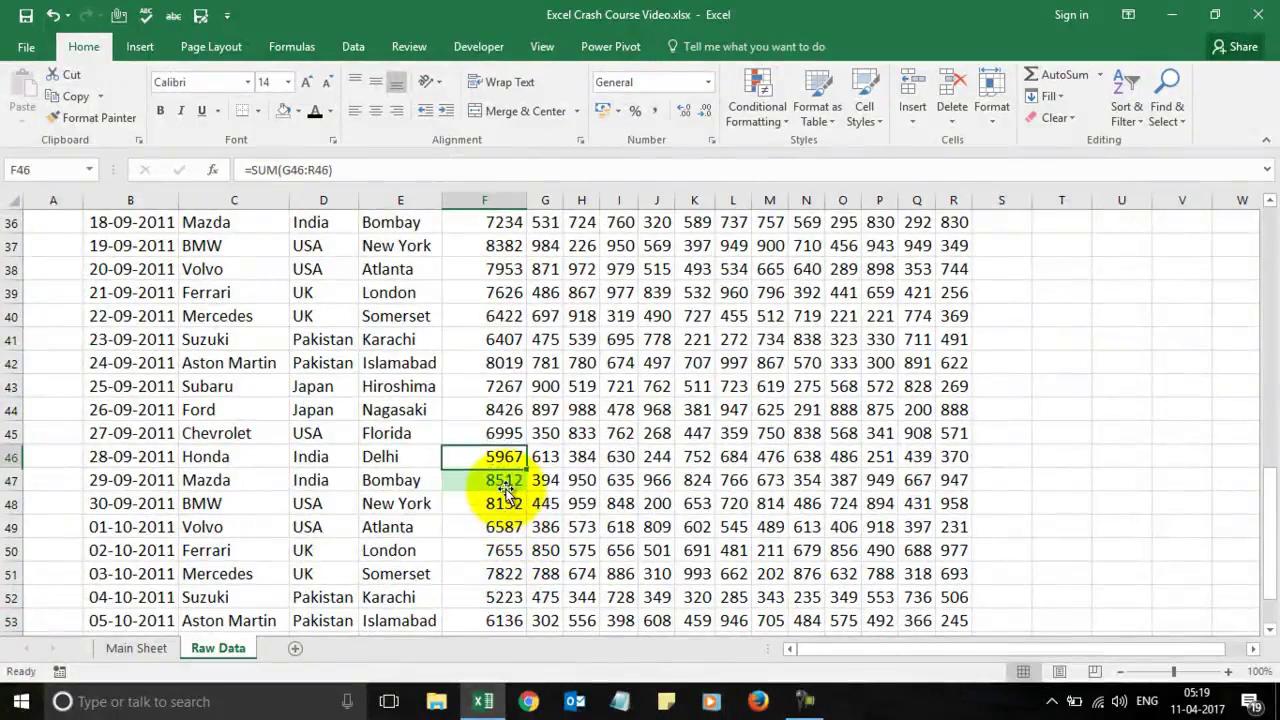
key("Up")
key("Up")
key("Up")
key("Up")
key("Up")
key("Up")
key("Up")
key("Up")
key("Up")
key("Up")
key("Up")
key("Up")
key("Up")
key("Up")
key("Up")
key("Up")
key("Up")
key("Up")
key("Up")
key("Up")
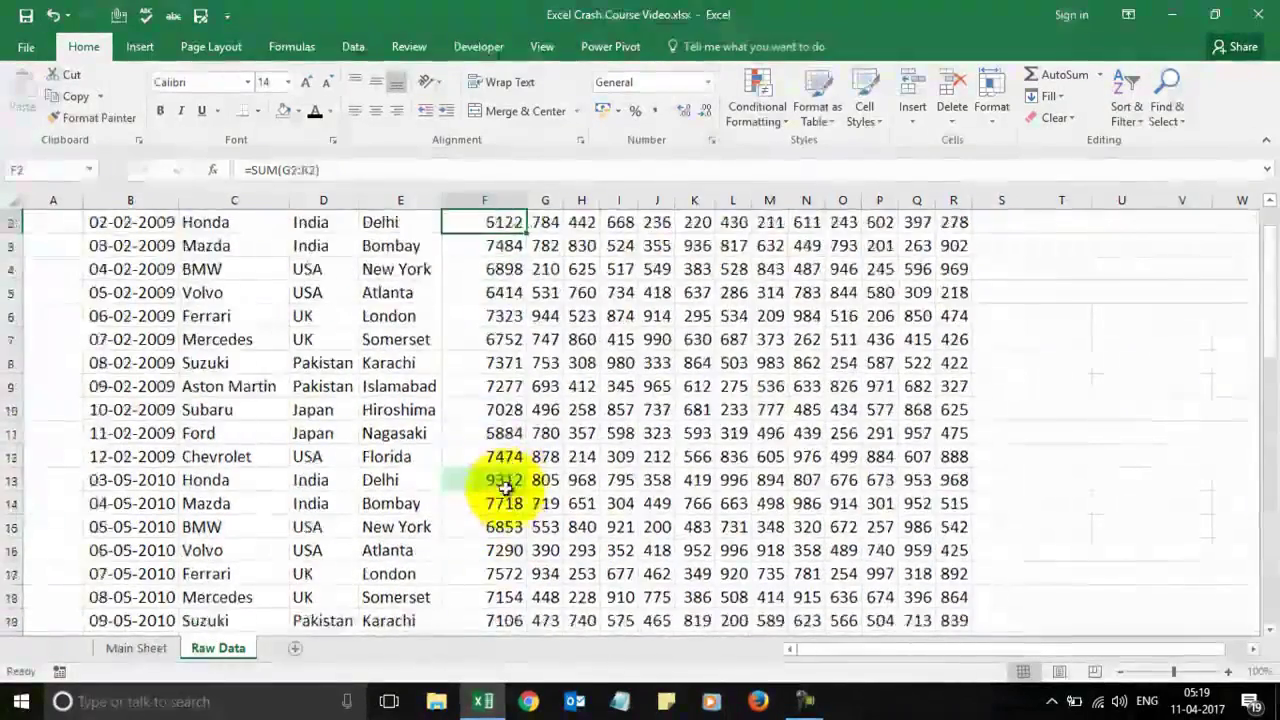
key("Down")
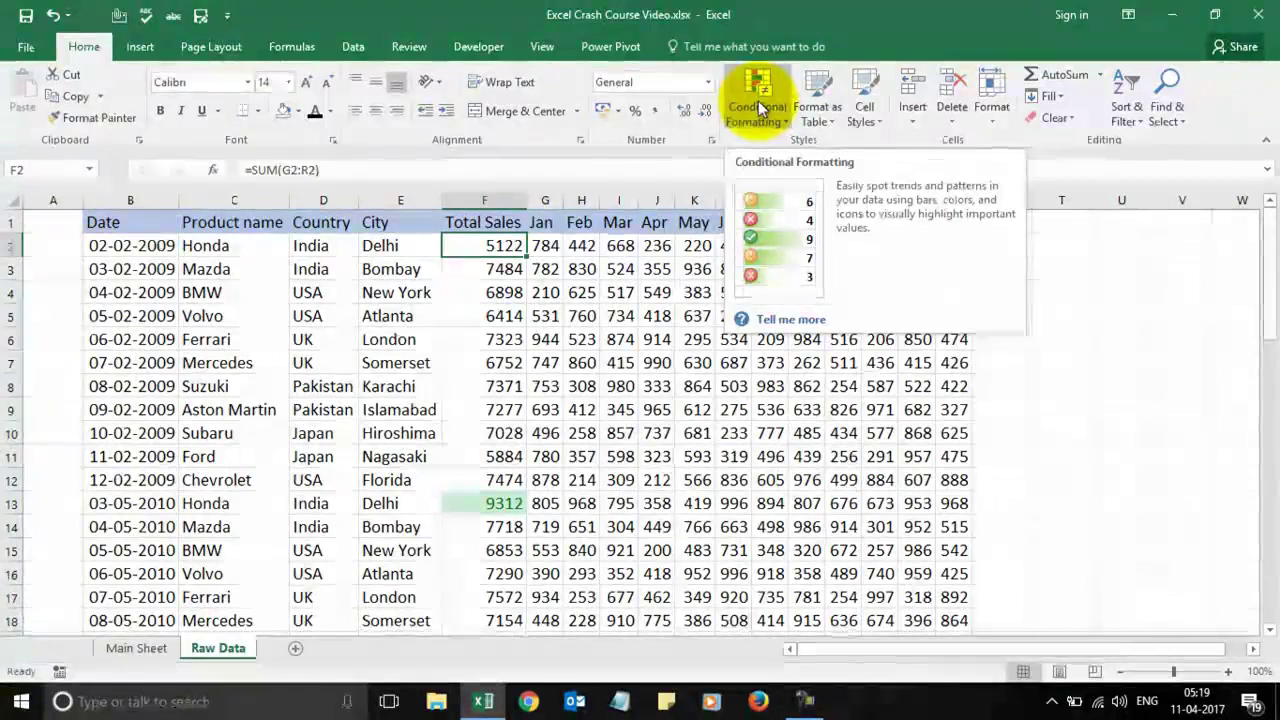
left_click(657, 389)
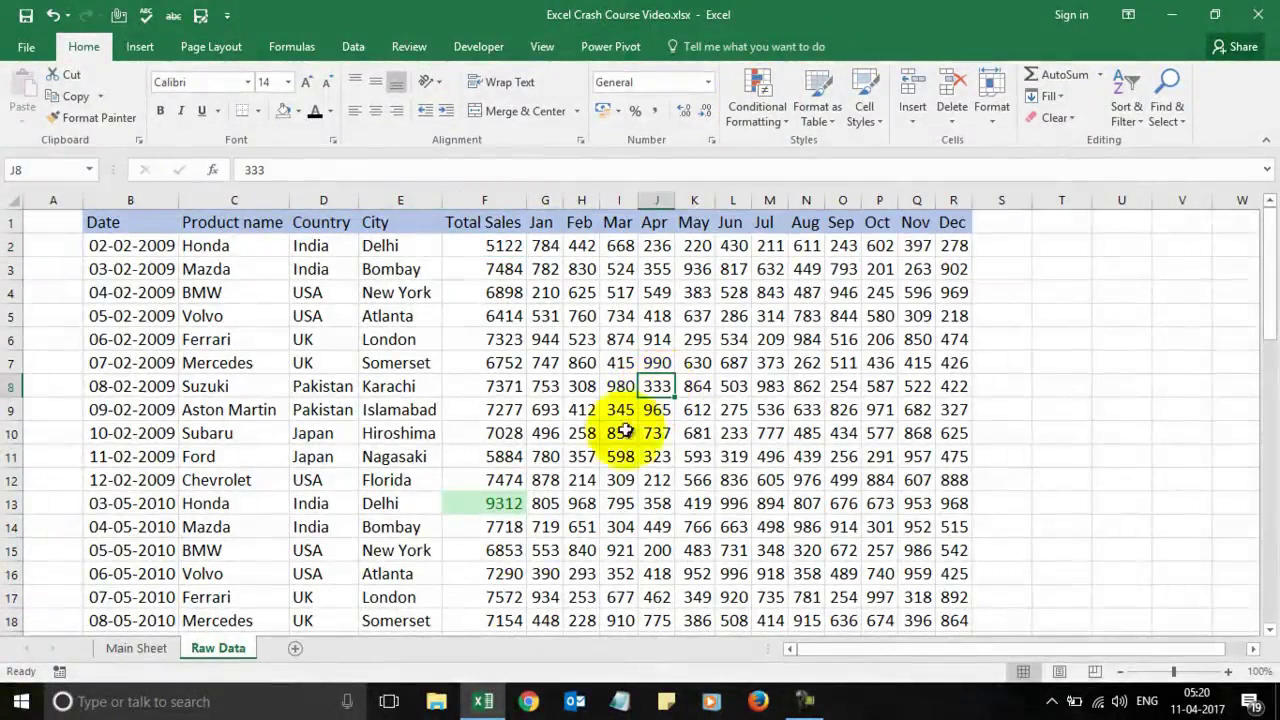
left_click(529, 702)
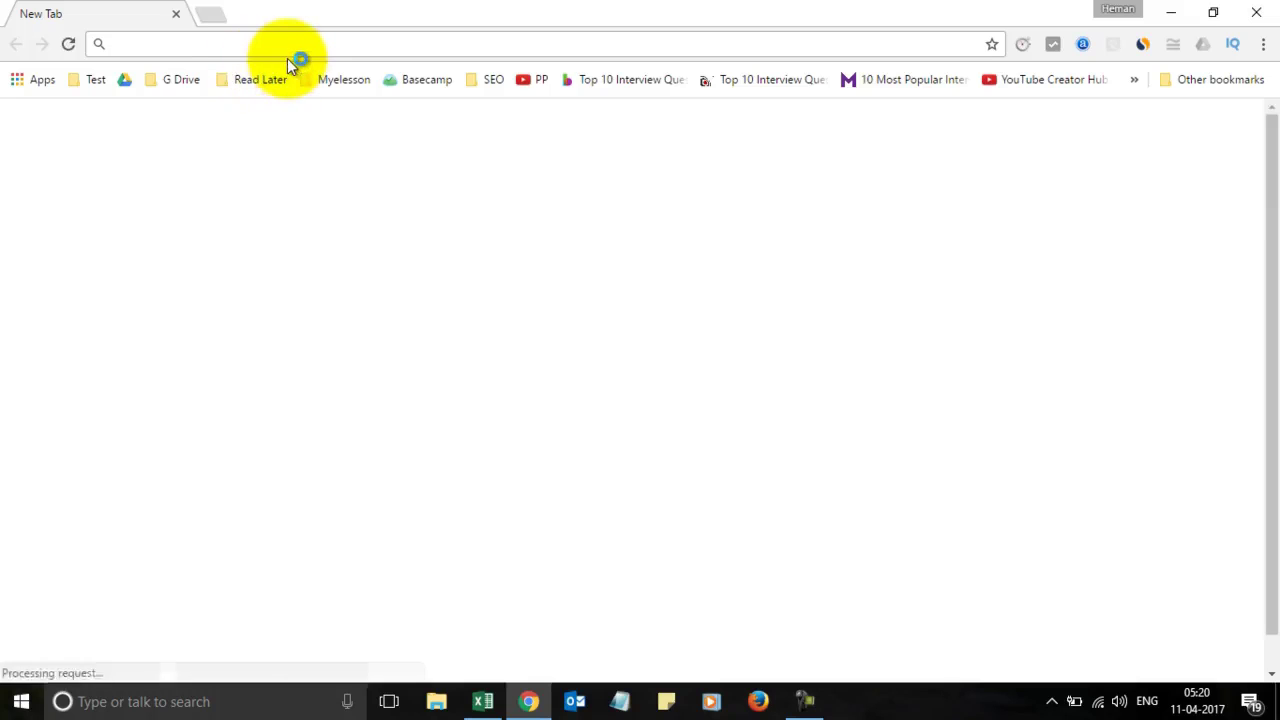
Step: Load myelesson.org, open its Excel Training Videos page, then minimize Chrome
type("my")
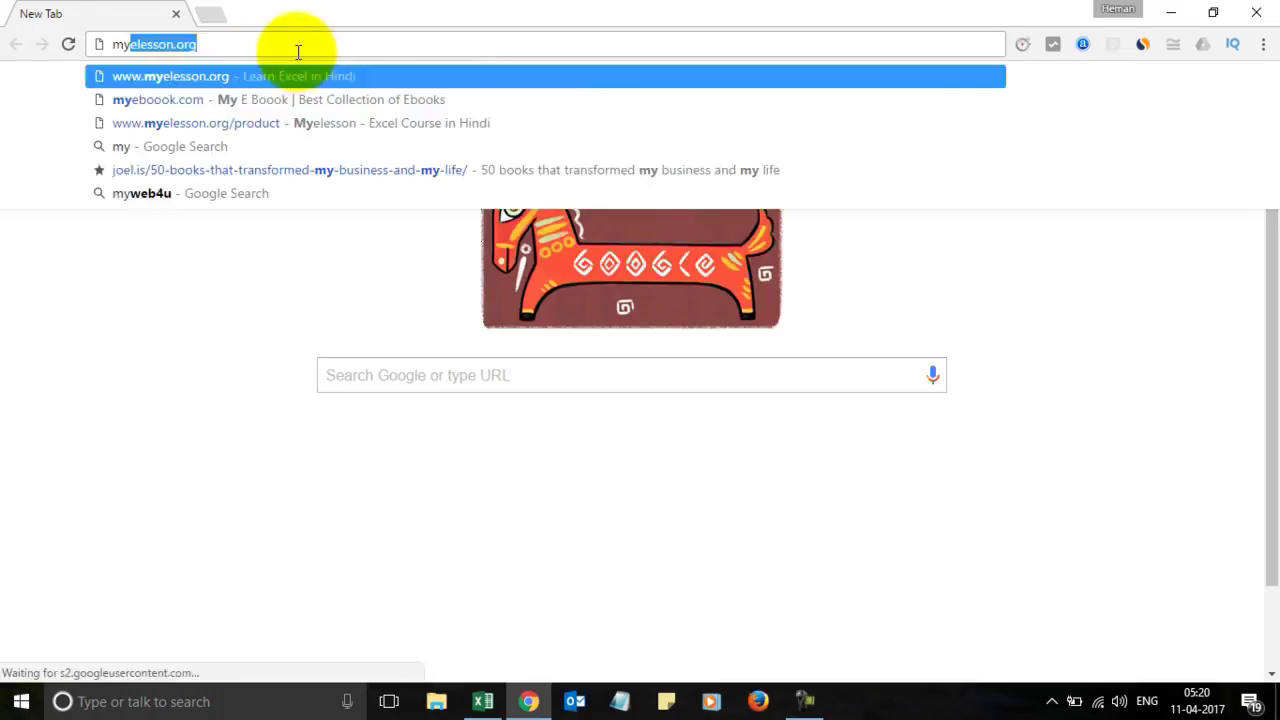
key("Return")
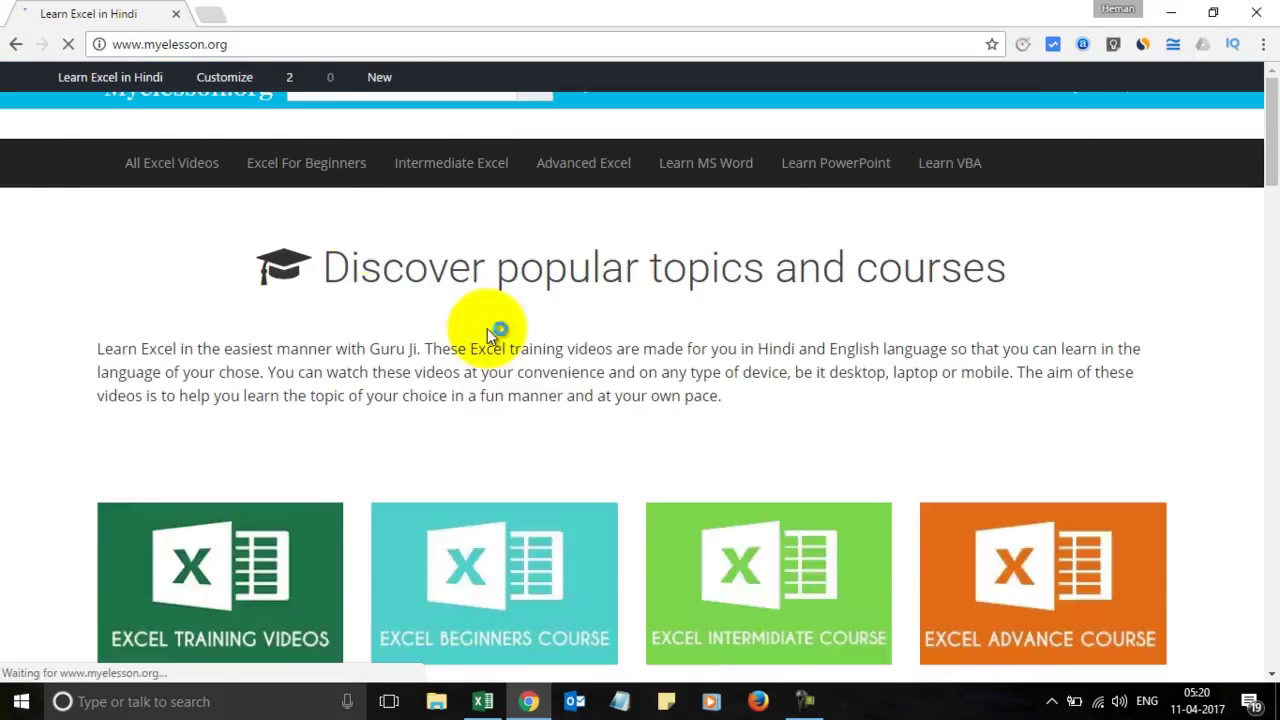
scroll(329, 395, "down", 2)
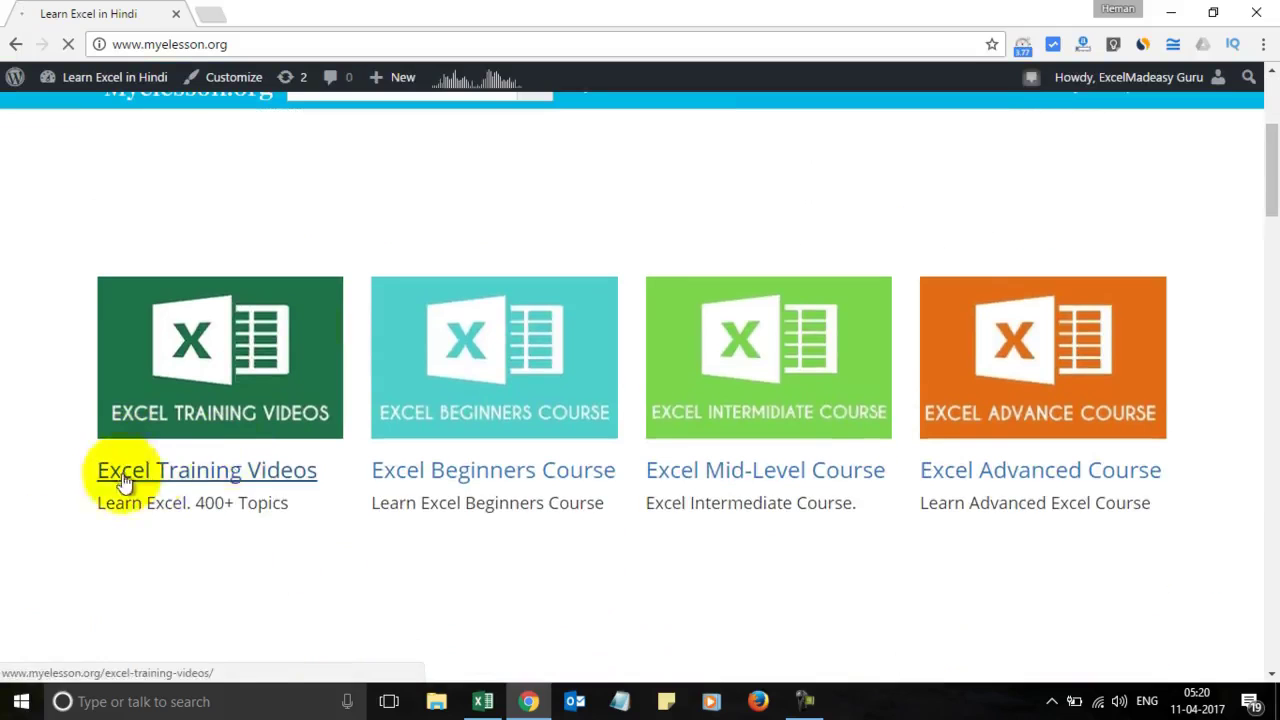
left_click(245, 470)
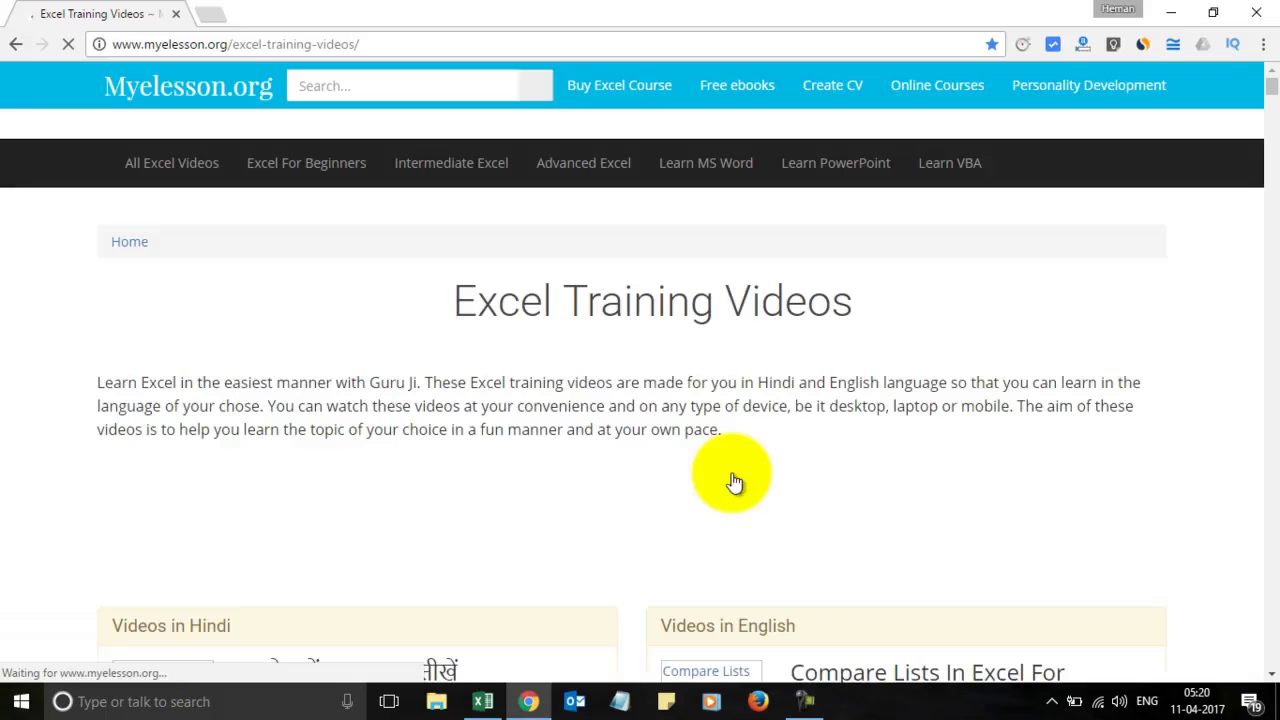
scroll(849, 527, "down", 3)
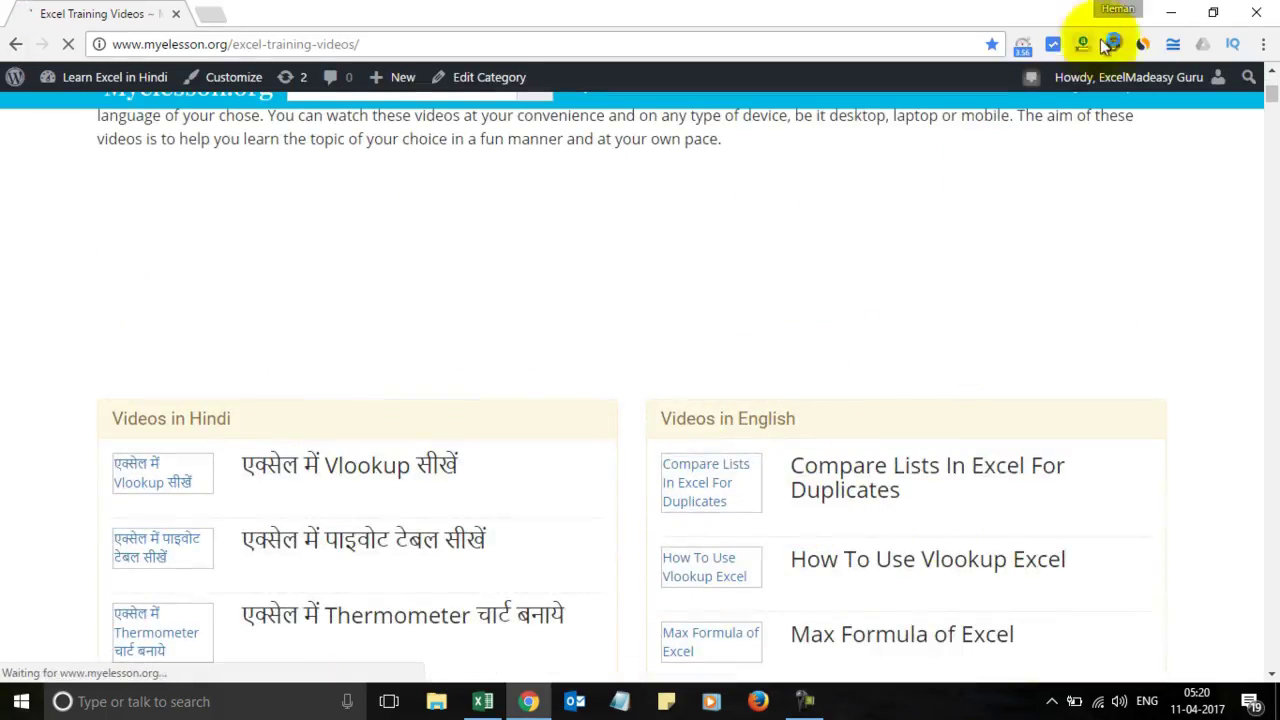
left_click(1172, 22)
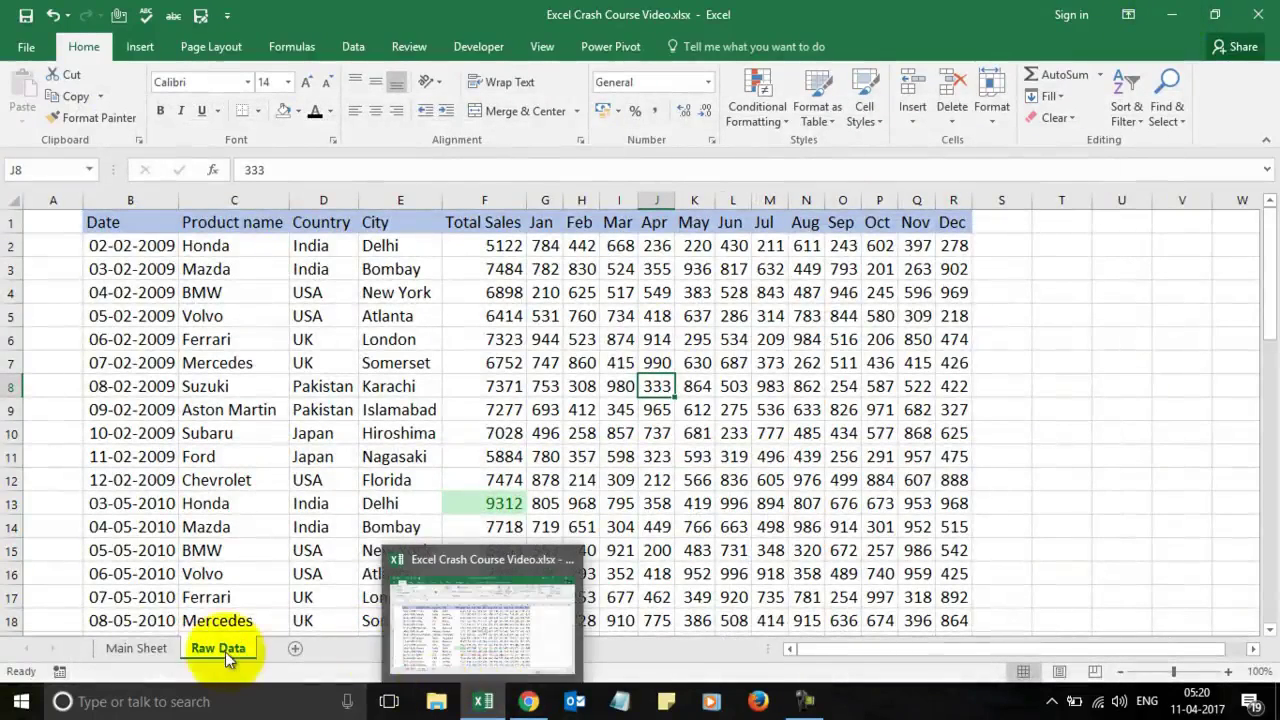
left_click(148, 649)
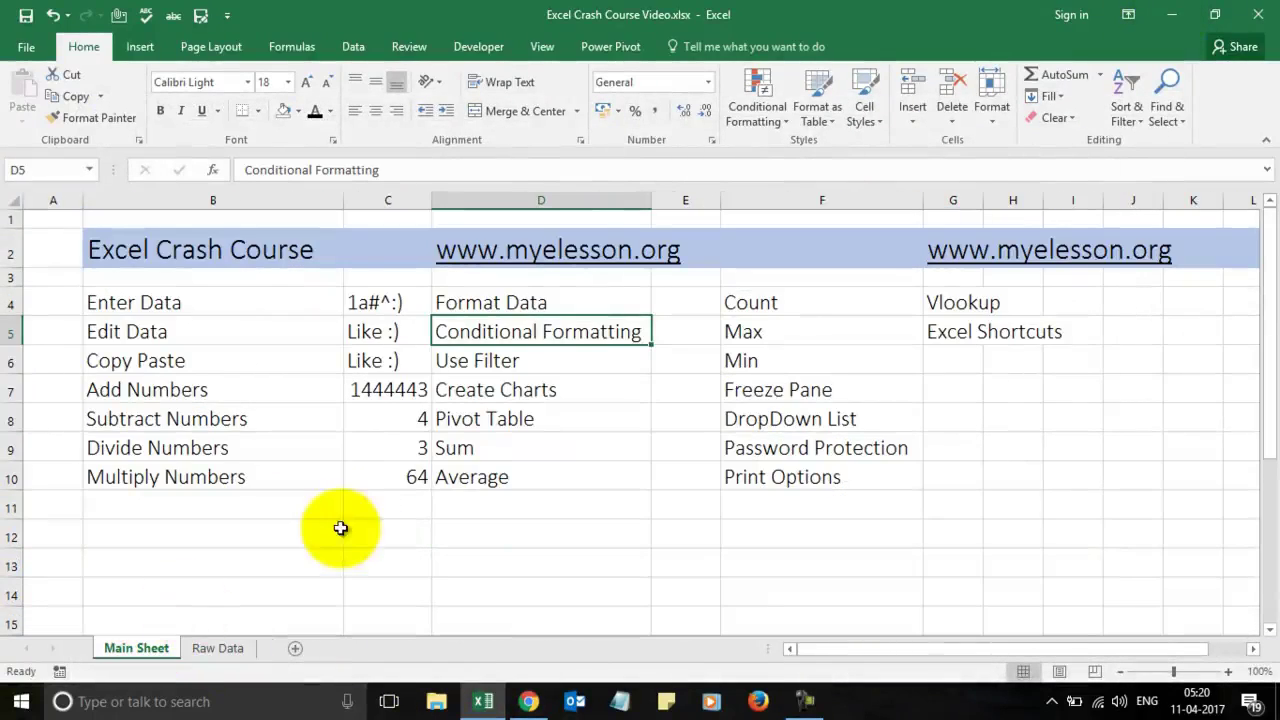
left_click(481, 361)
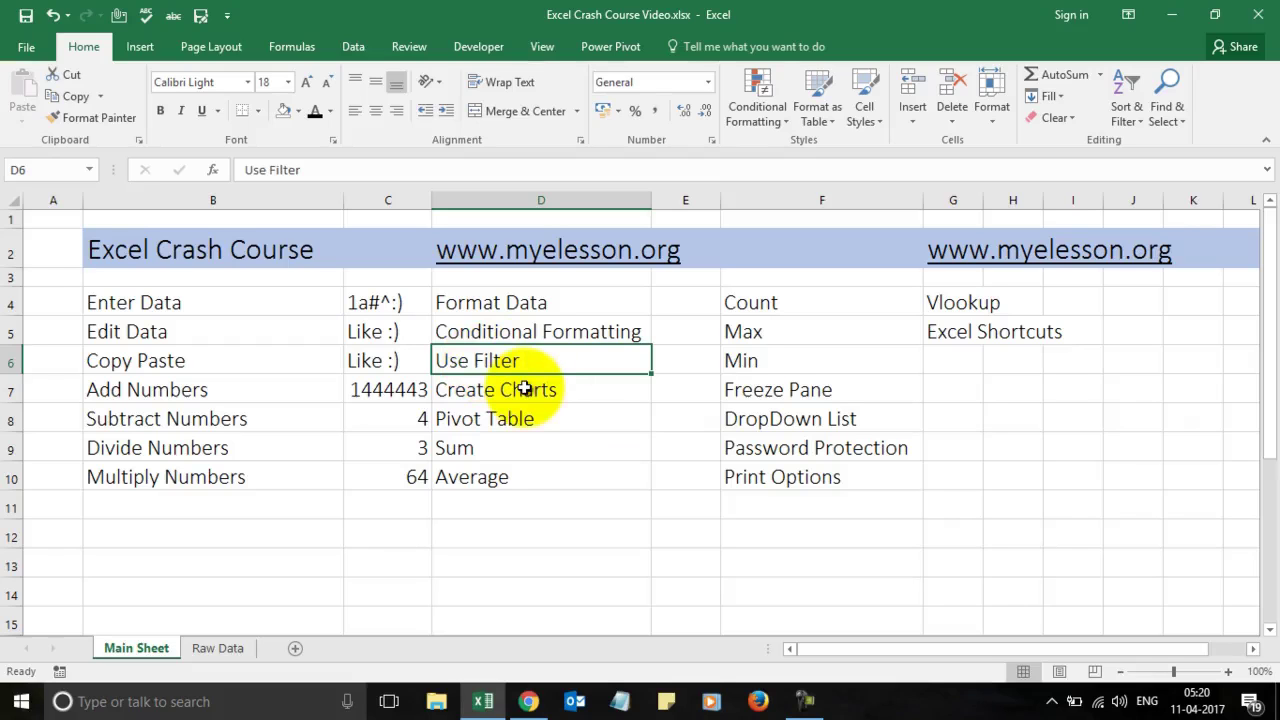
left_click(208, 649)
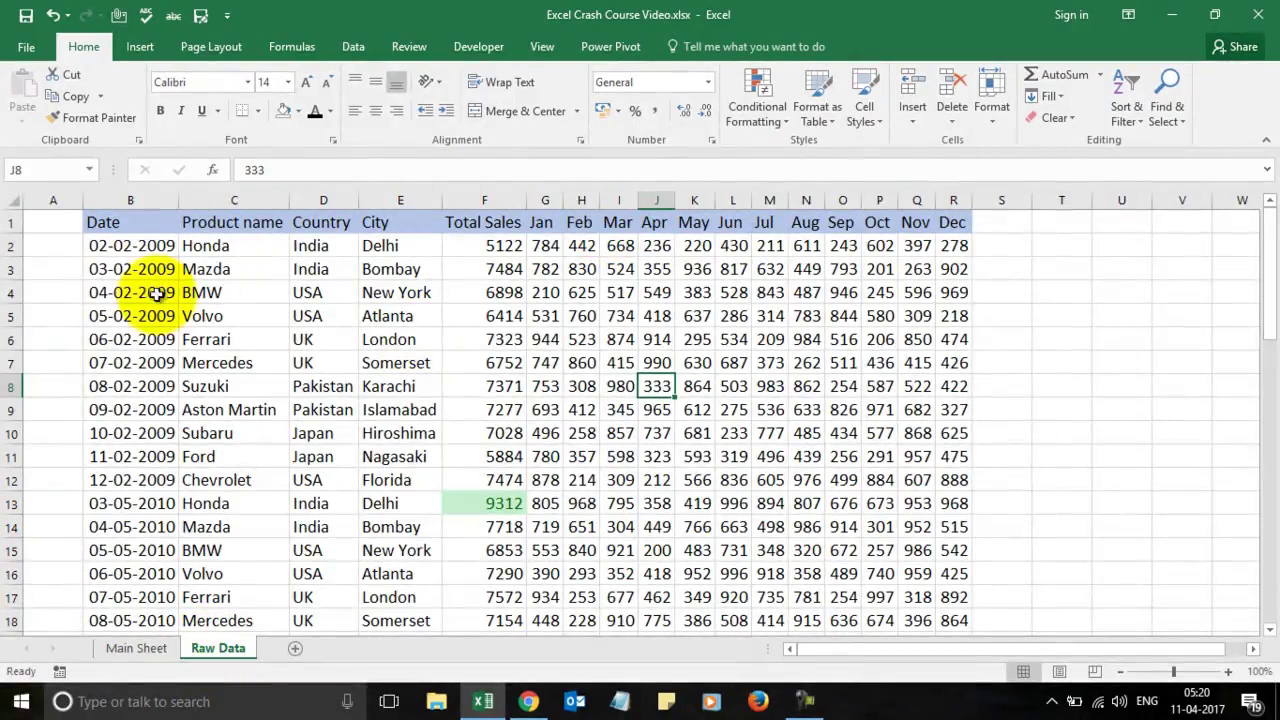
Step: Select the header row B1:R1, Date through Dec, and turn on Filter
left_click(135, 232)
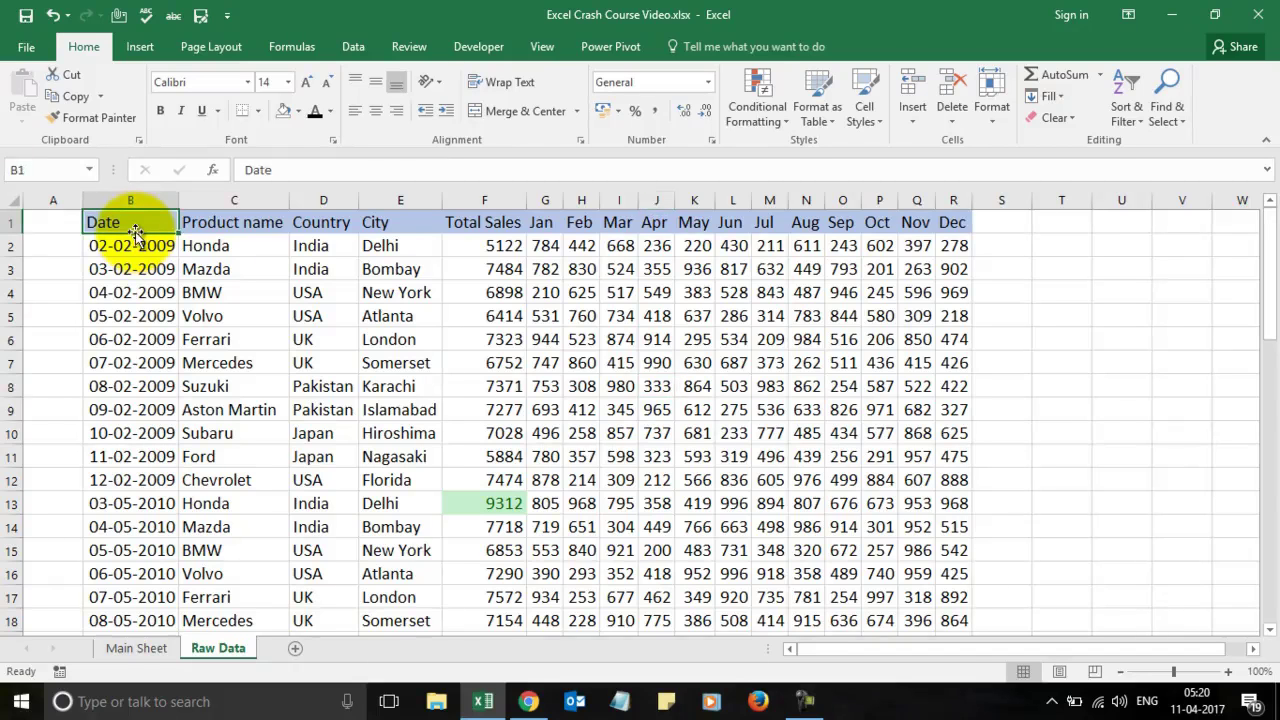
key("shift+Right")
key("shift+Right")
key("shift+Right")
key("shift+Right")
key("shift+Right")
key("shift+Right")
key("shift+Right")
key("shift+Right")
key("shift+Right")
key("shift+Right")
key("shift+Right")
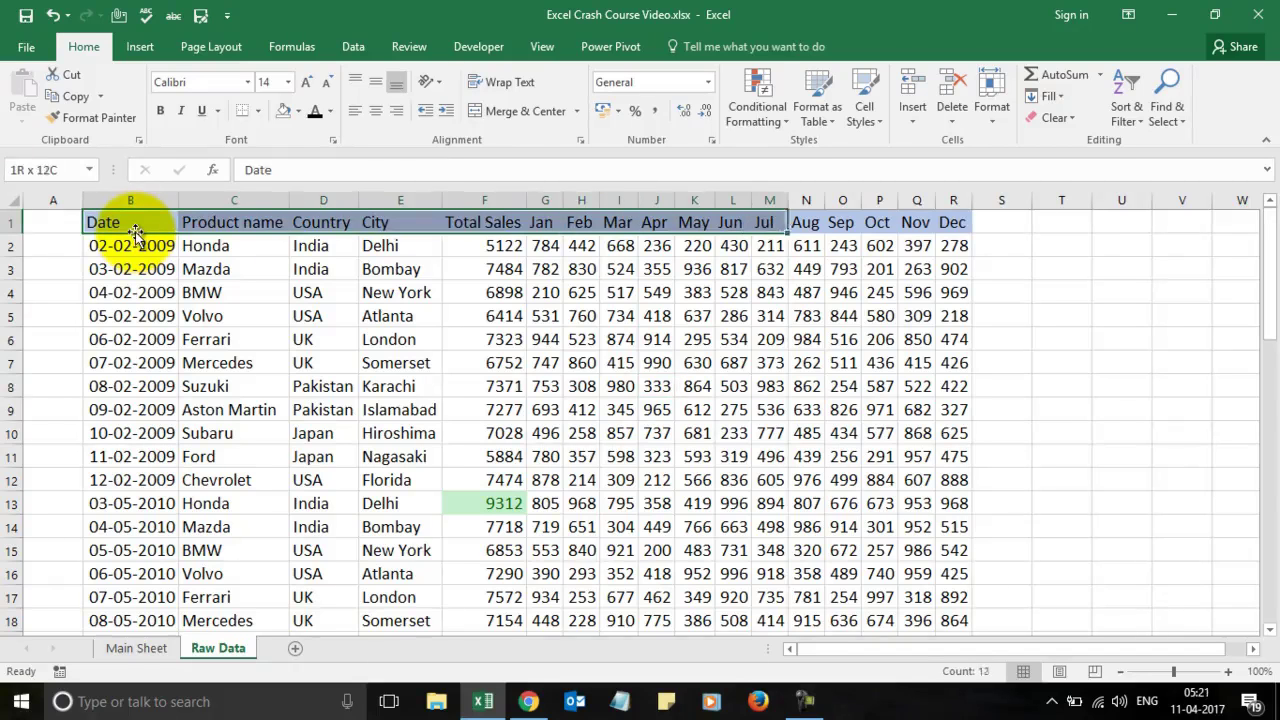
key("shift+Right")
key("shift+Right")
key("shift+Right")
key("shift+Right")
key("shift+Right")
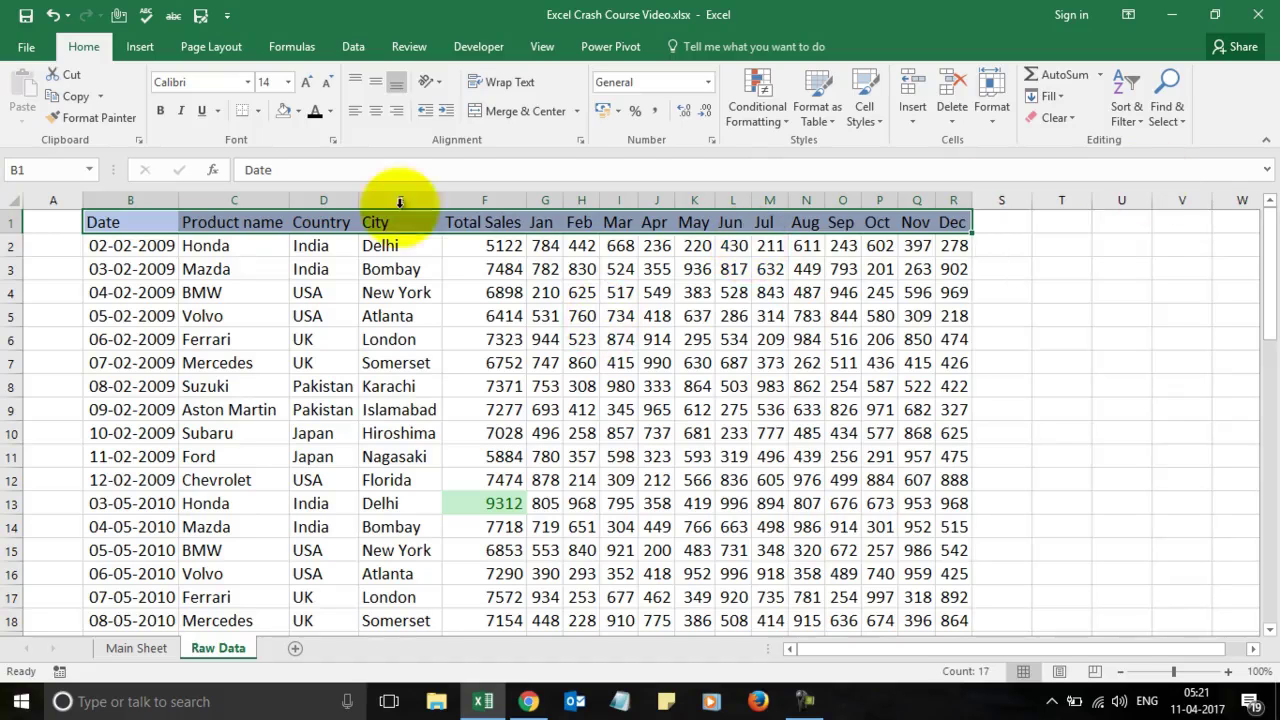
left_click(1135, 106)
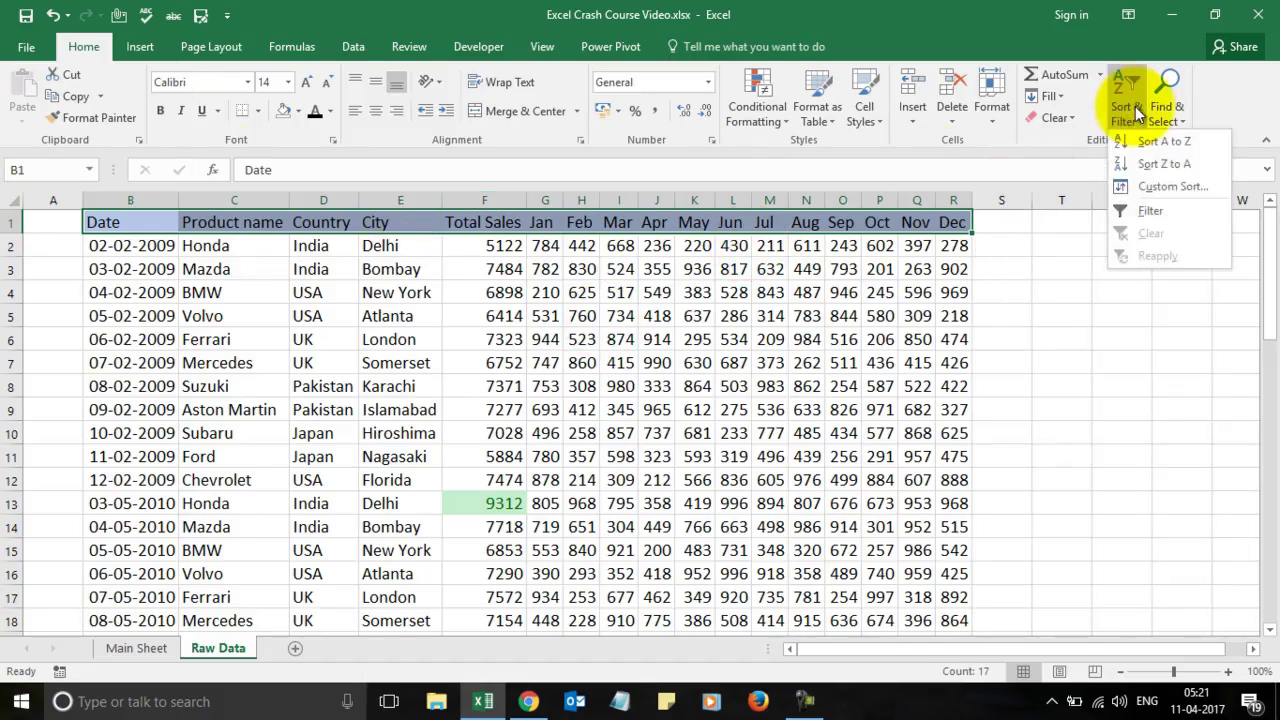
left_click(1158, 210)
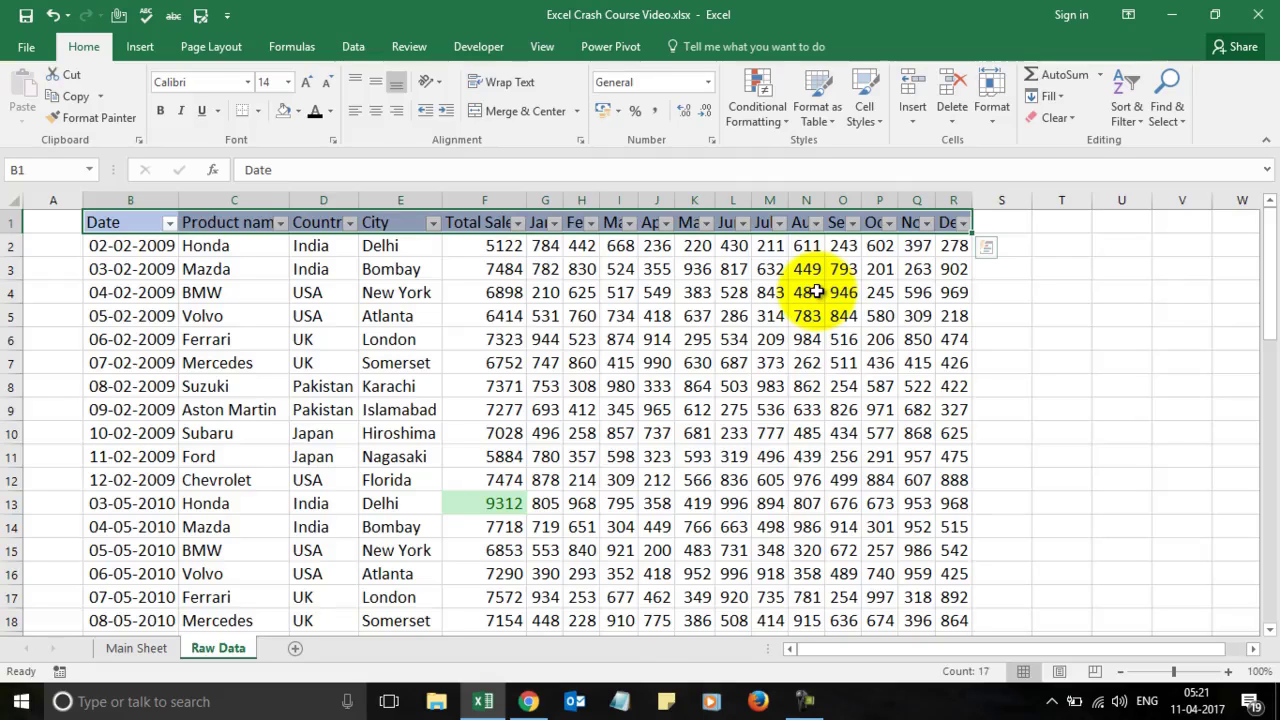
Step: Filter Product name to BMW only, then restore all products
left_click(281, 224)
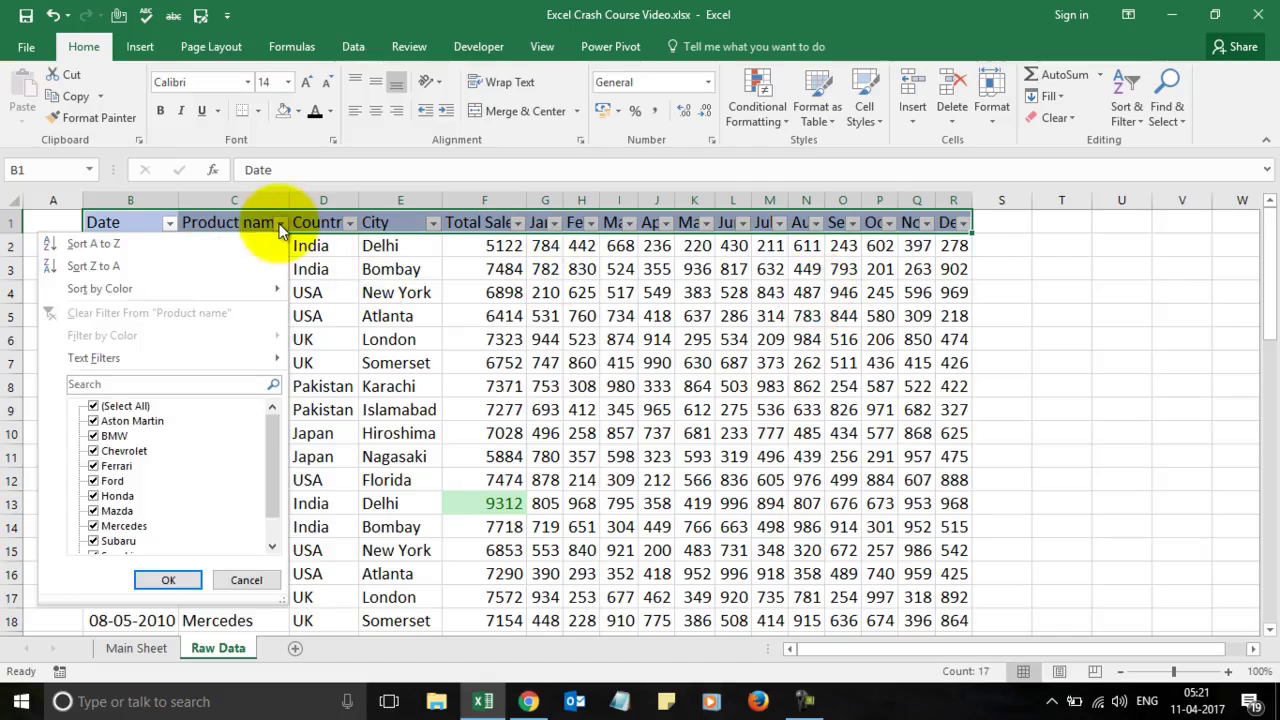
left_click(94, 407)
left_click(94, 436)
left_click(167, 580)
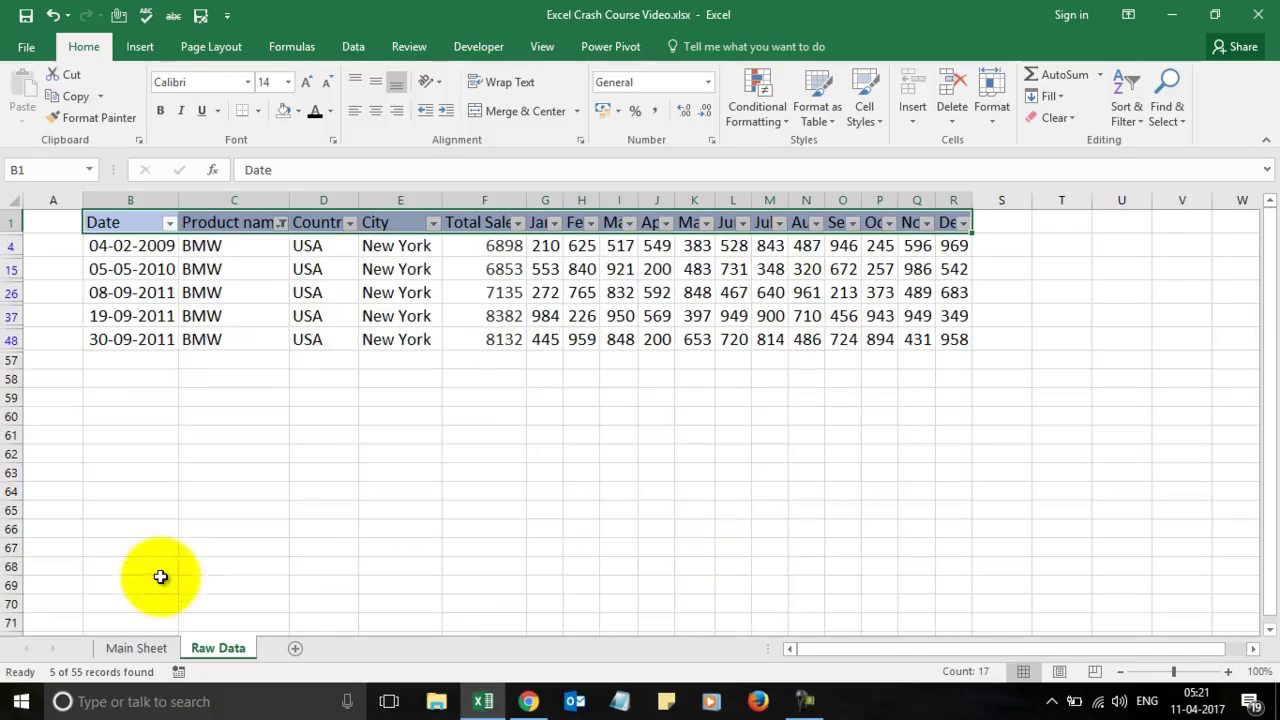
left_click(282, 223)
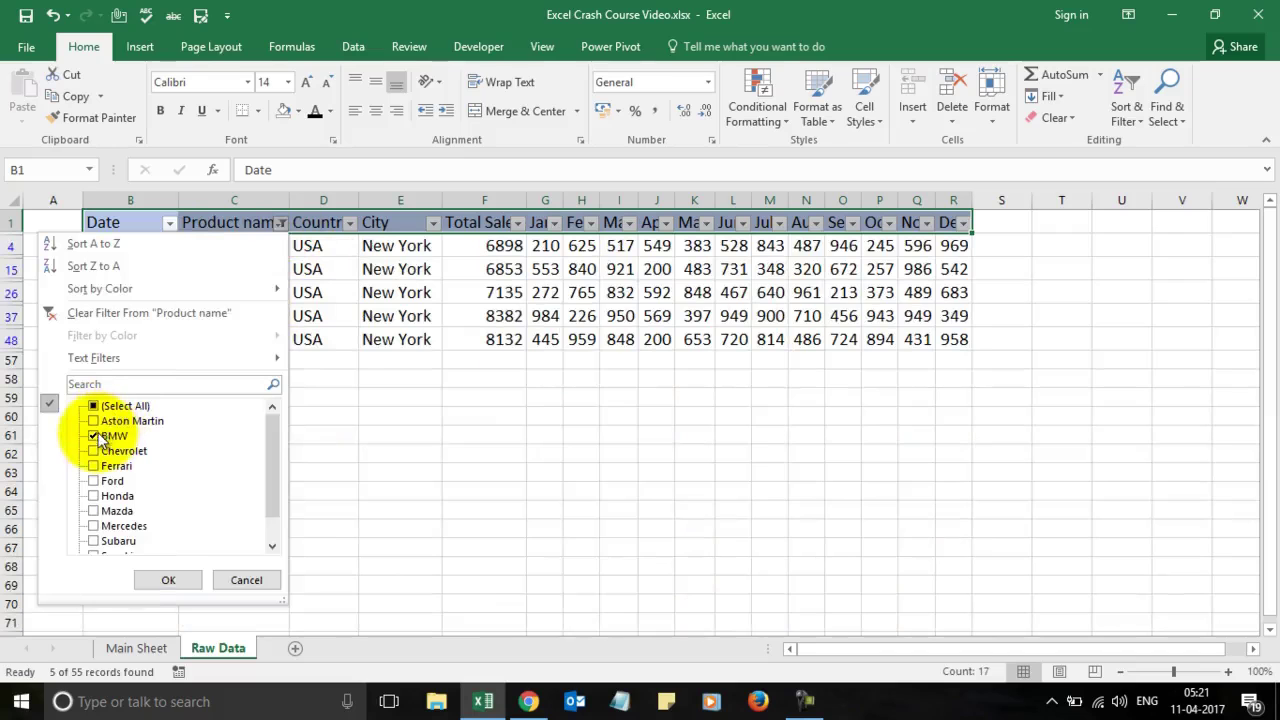
left_click(100, 437)
left_click(100, 406)
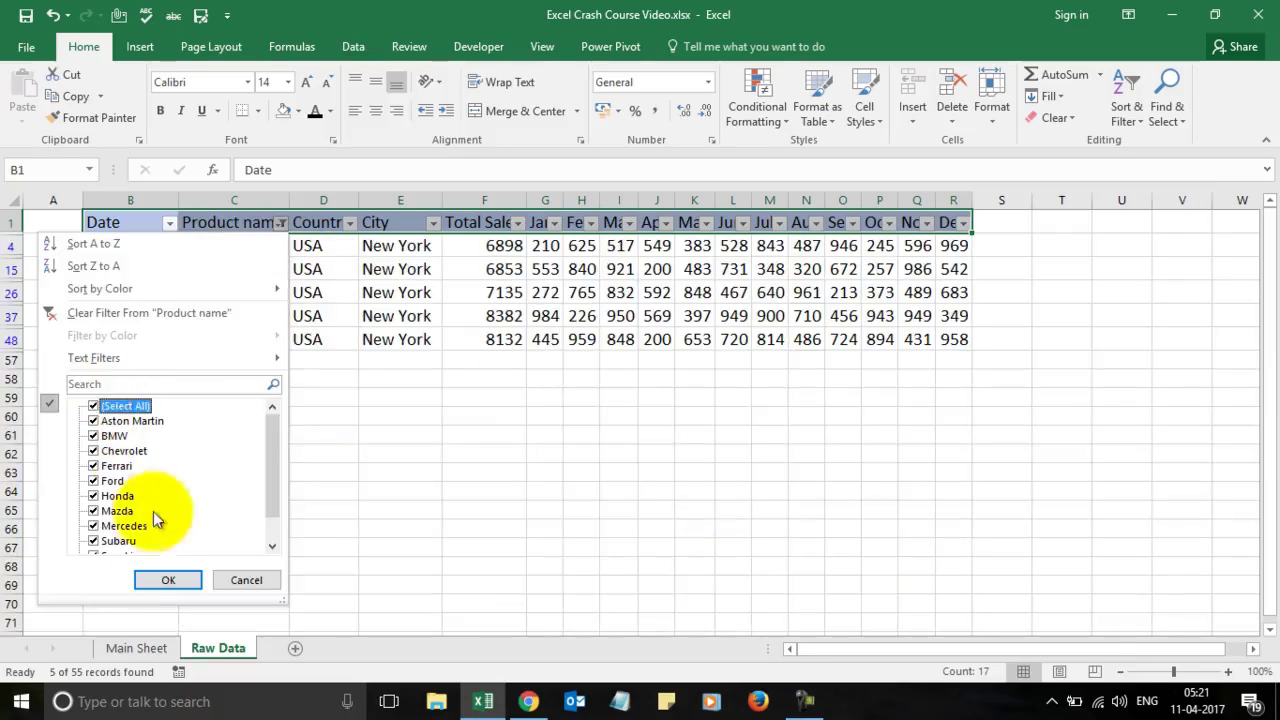
left_click(165, 578)
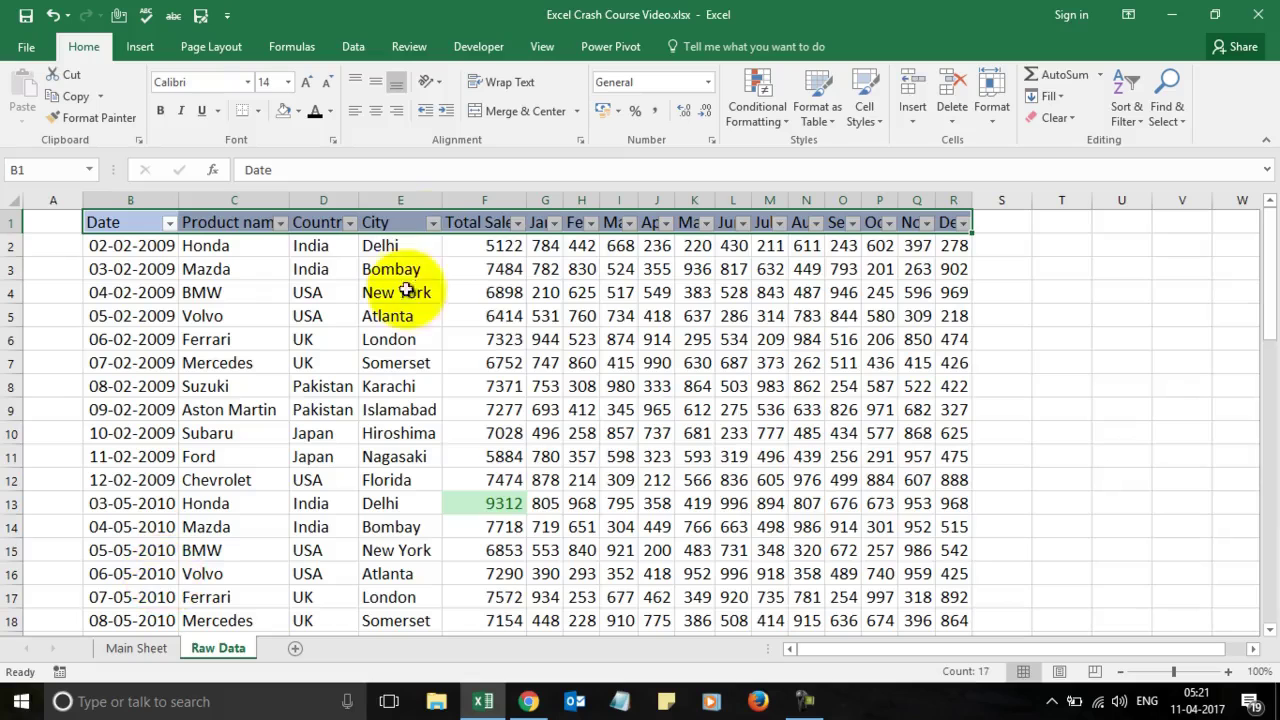
Step: Filter Country to UK and USA only, then bring Chrome forward
left_click(350, 222)
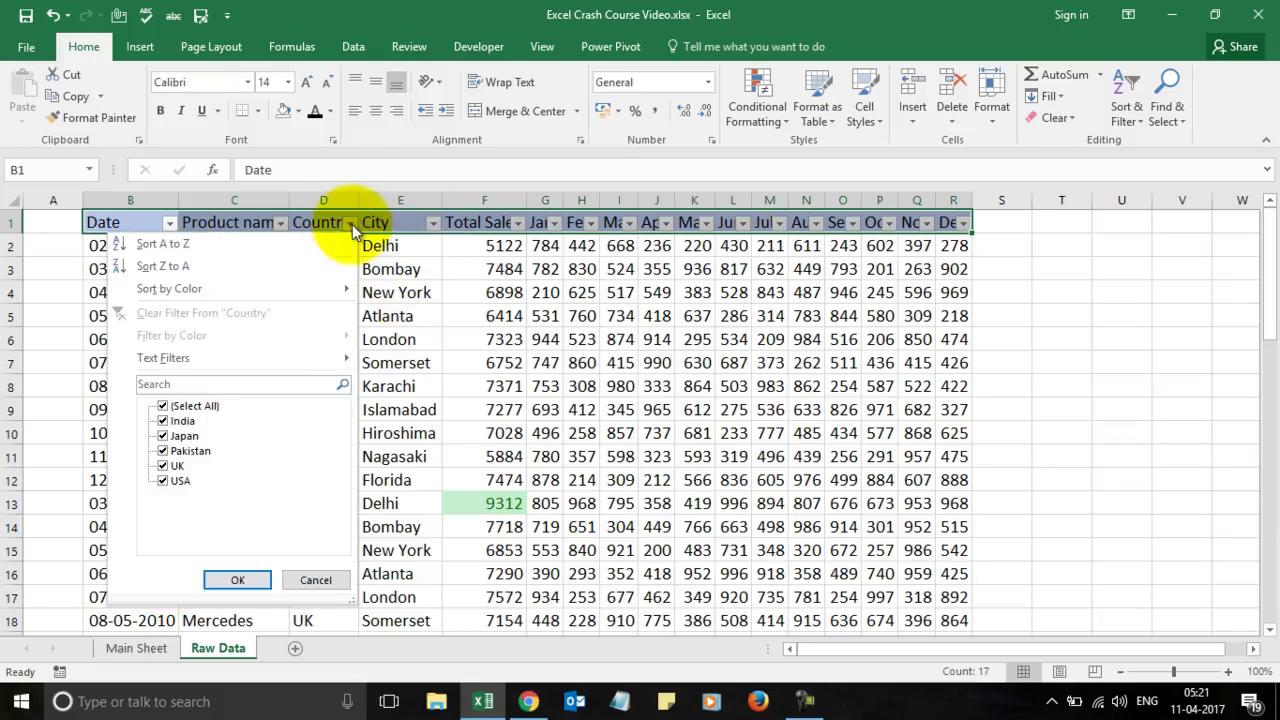
left_click(195, 406)
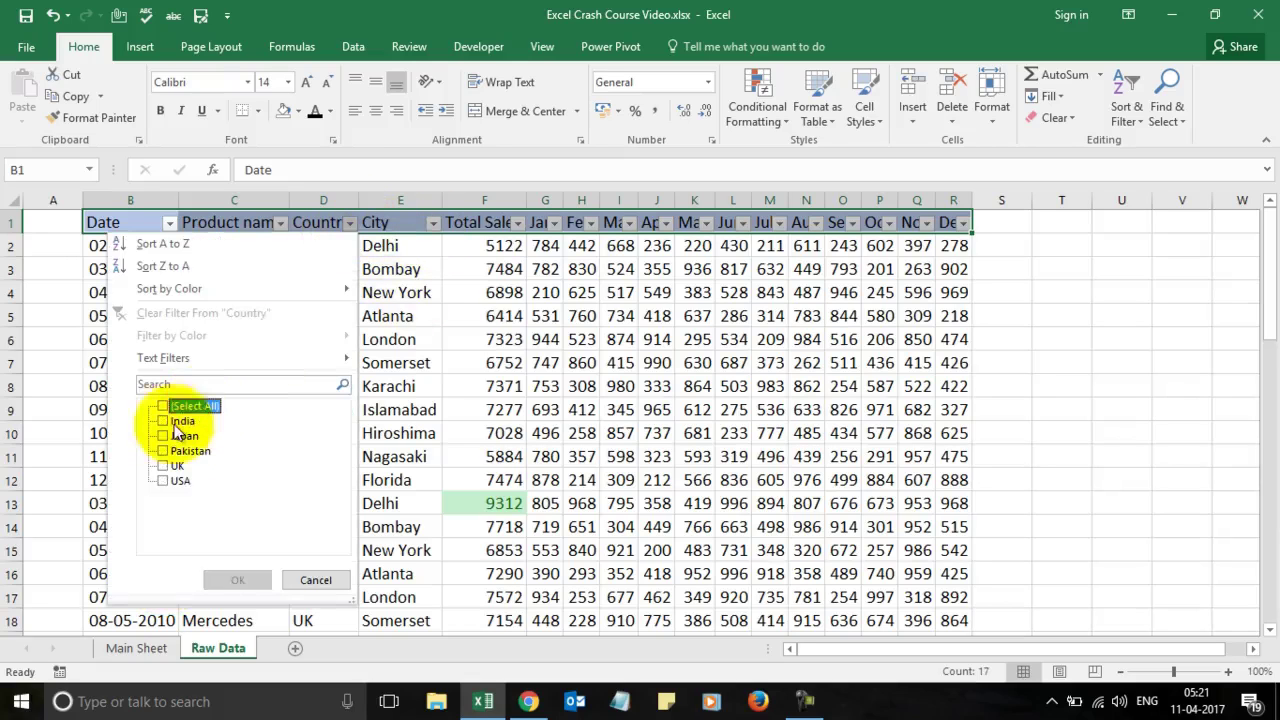
left_click(165, 466)
left_click(165, 481)
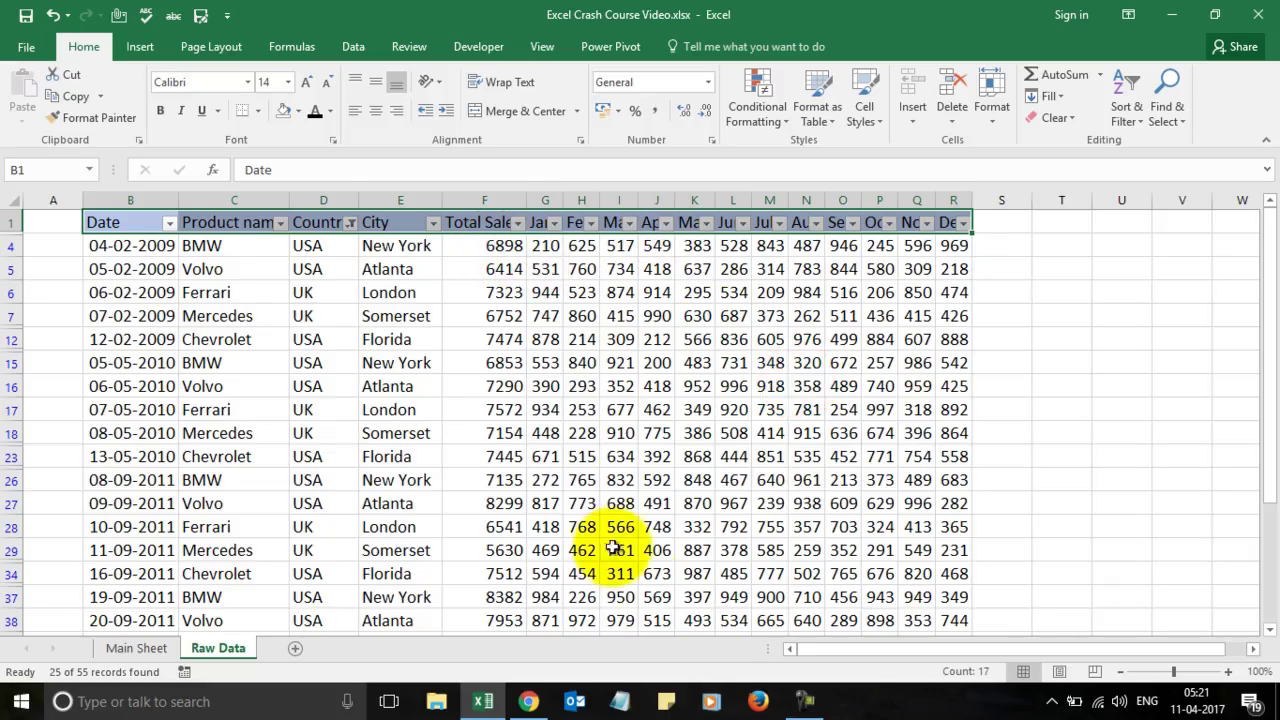
left_click(529, 702)
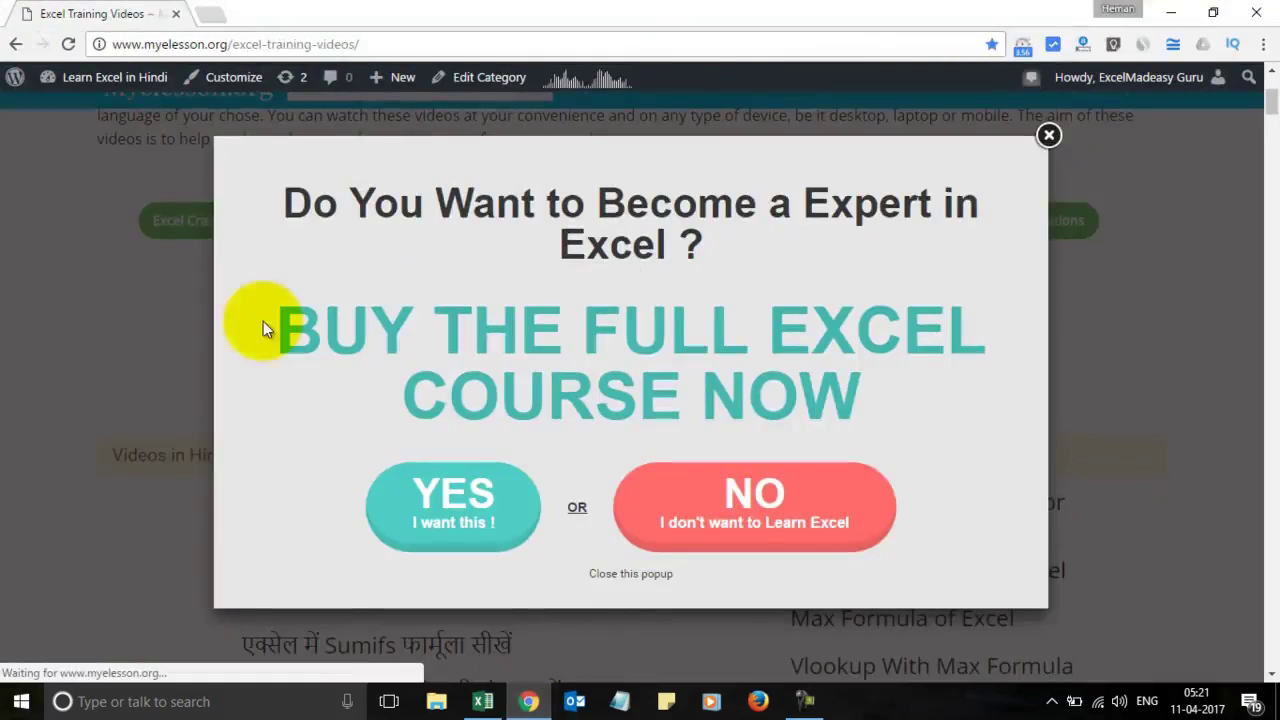
Step: Copy the Excel Training Videos page URL and load it in an incognito window
left_click(1048, 136)
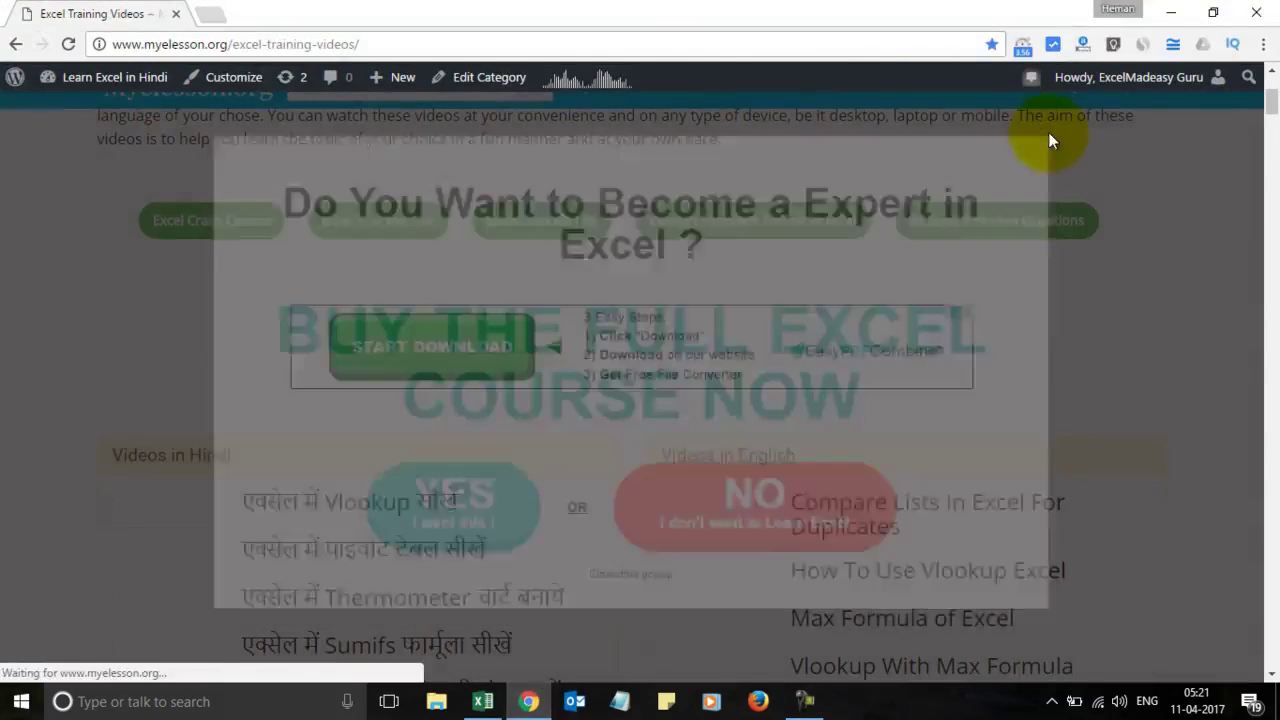
left_click(660, 232)
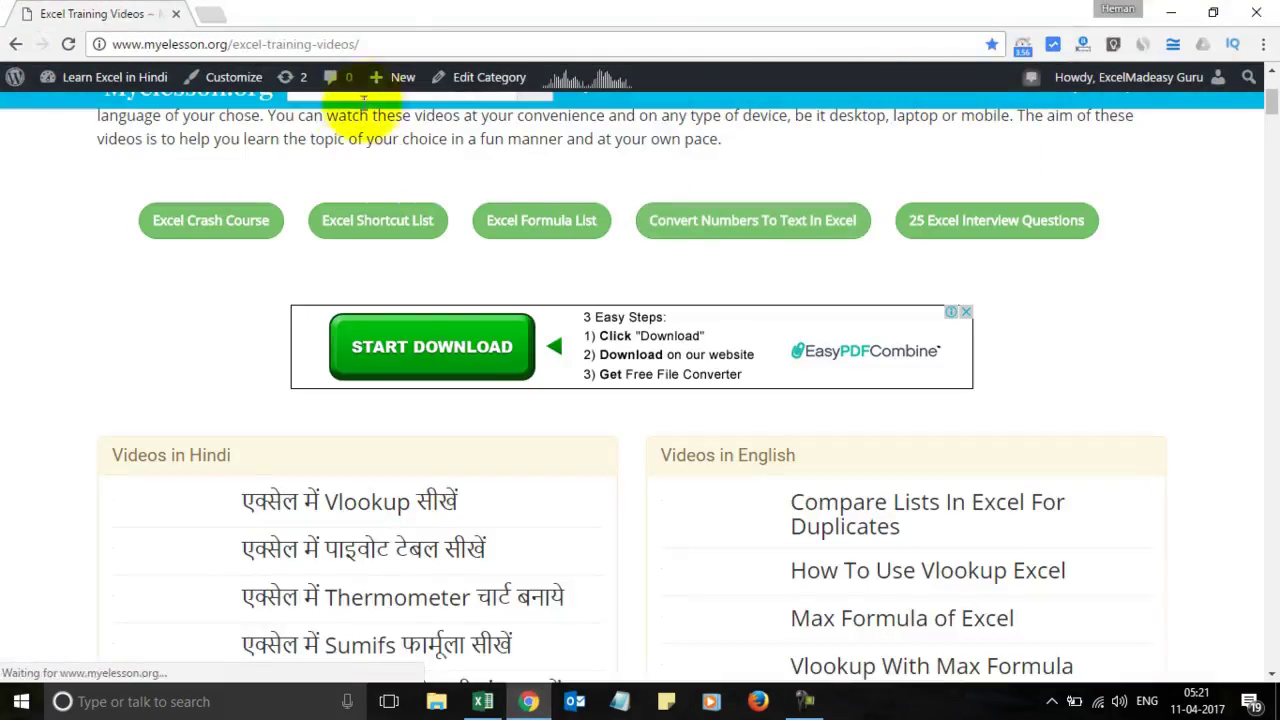
left_click(380, 44)
key("ctrl+c")
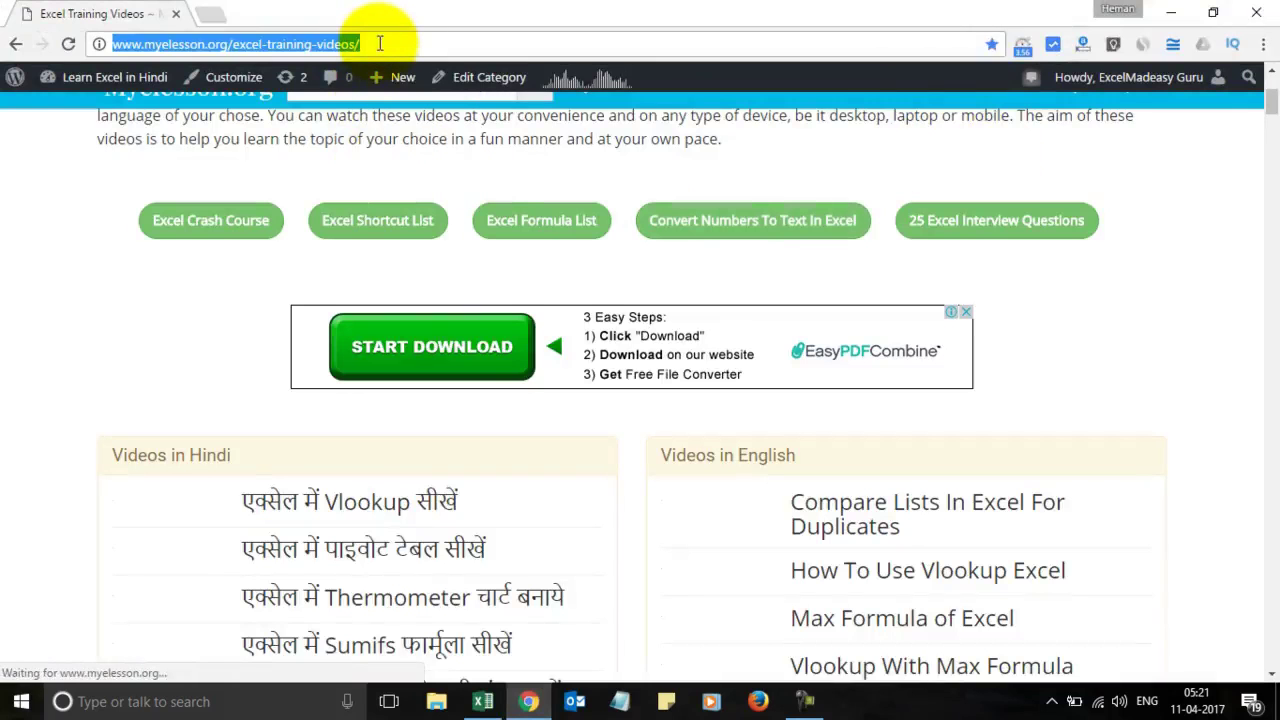
key("ctrl+shift+n")
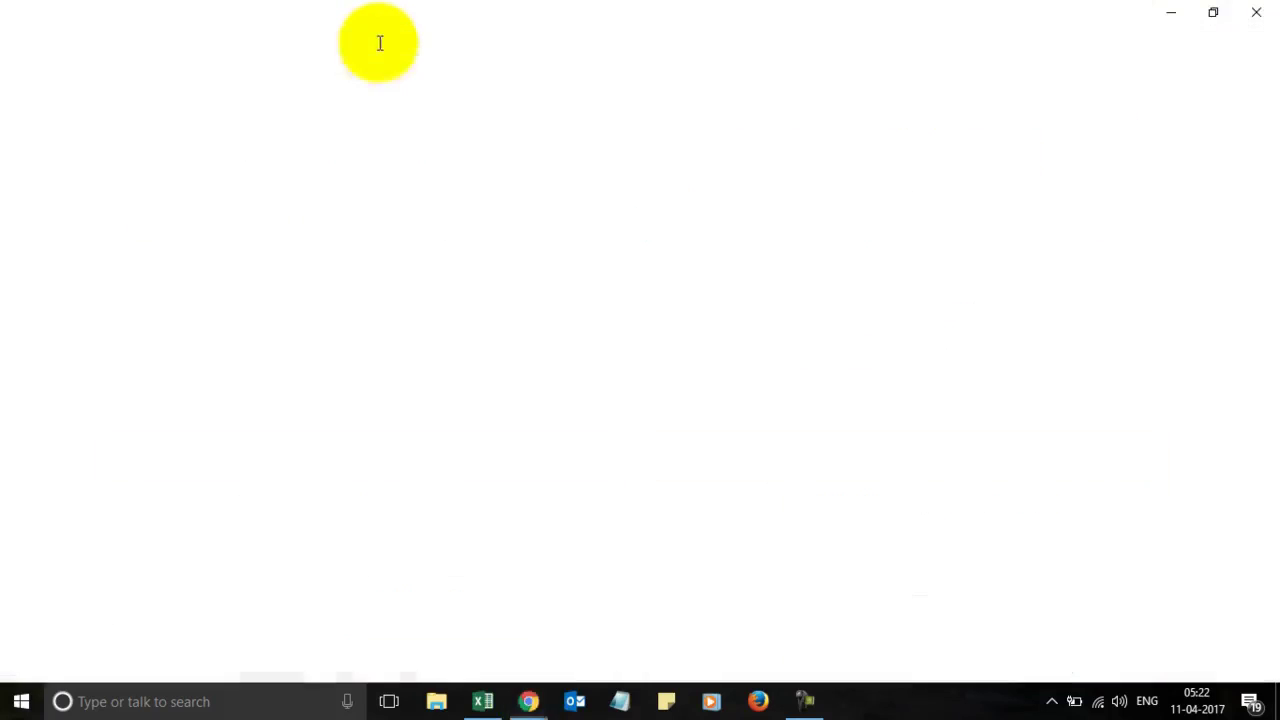
key("ctrl+v")
key("Return")
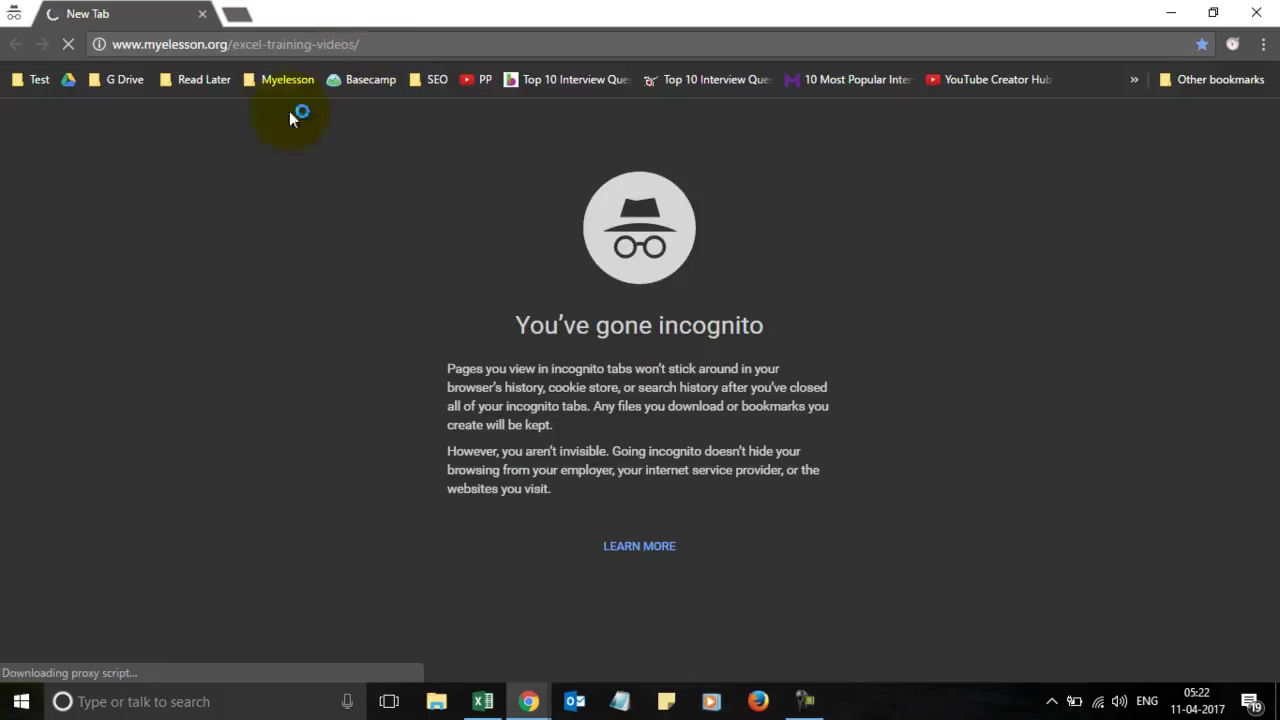
Step: Dismiss the course popup in the private window and close the signed-in Chrome window
key("alt+Tab")
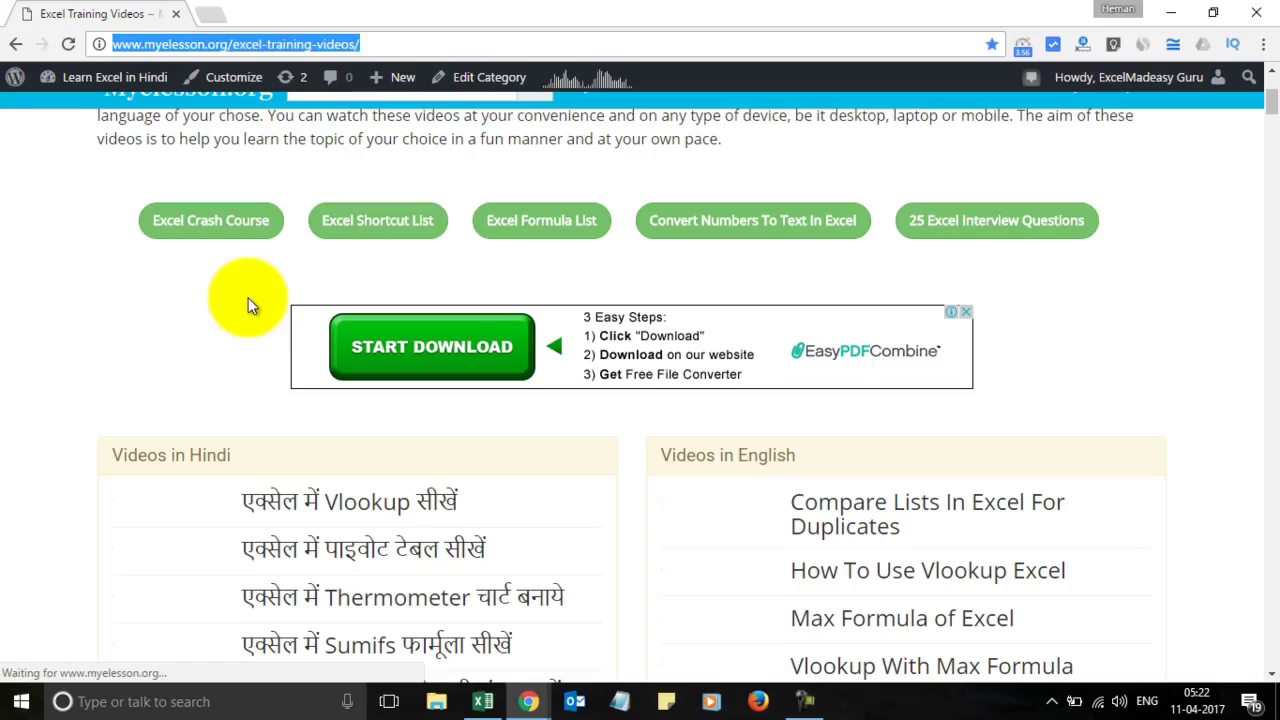
key("alt+Tab")
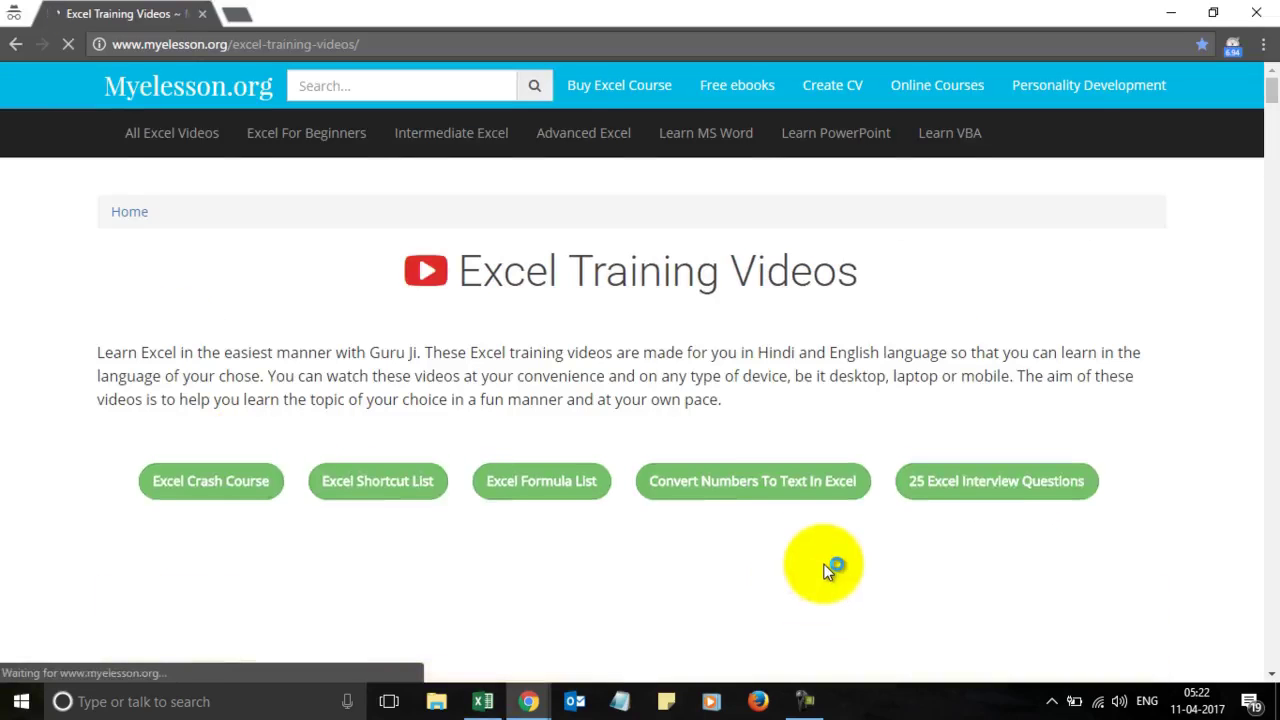
scroll(828, 570, "down", 4)
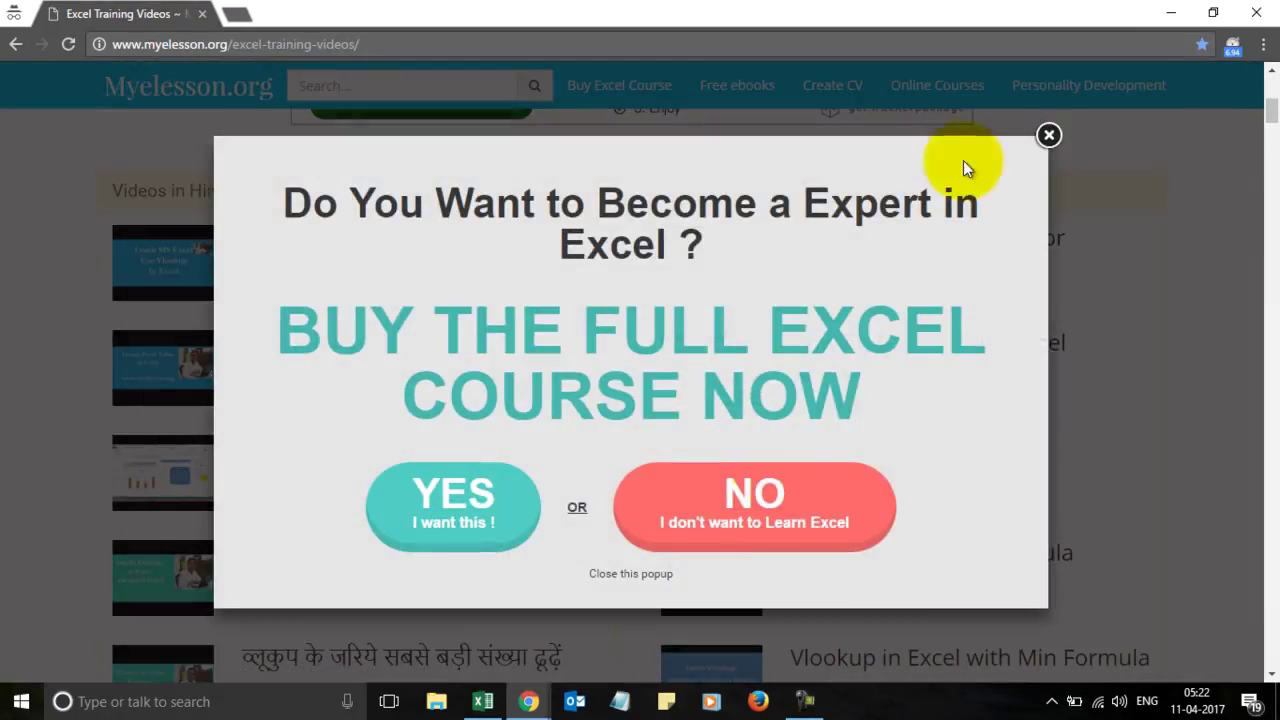
left_click(1049, 135)
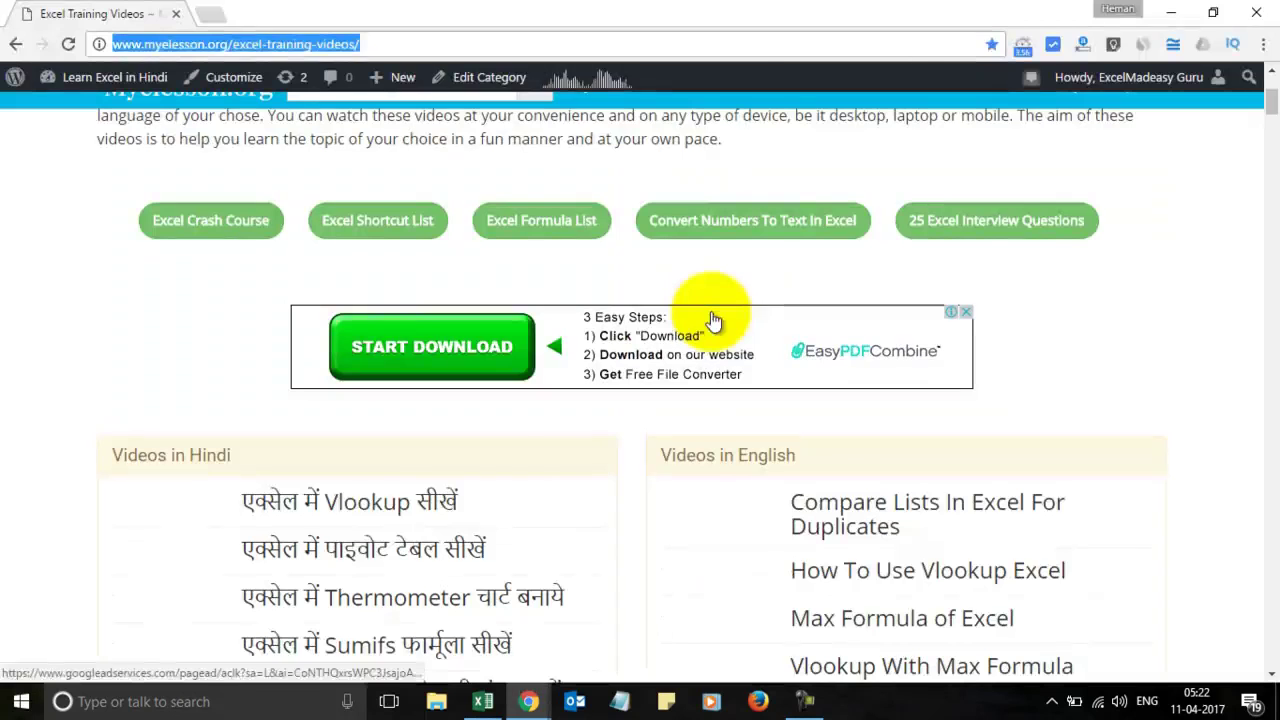
left_click(1258, 12)
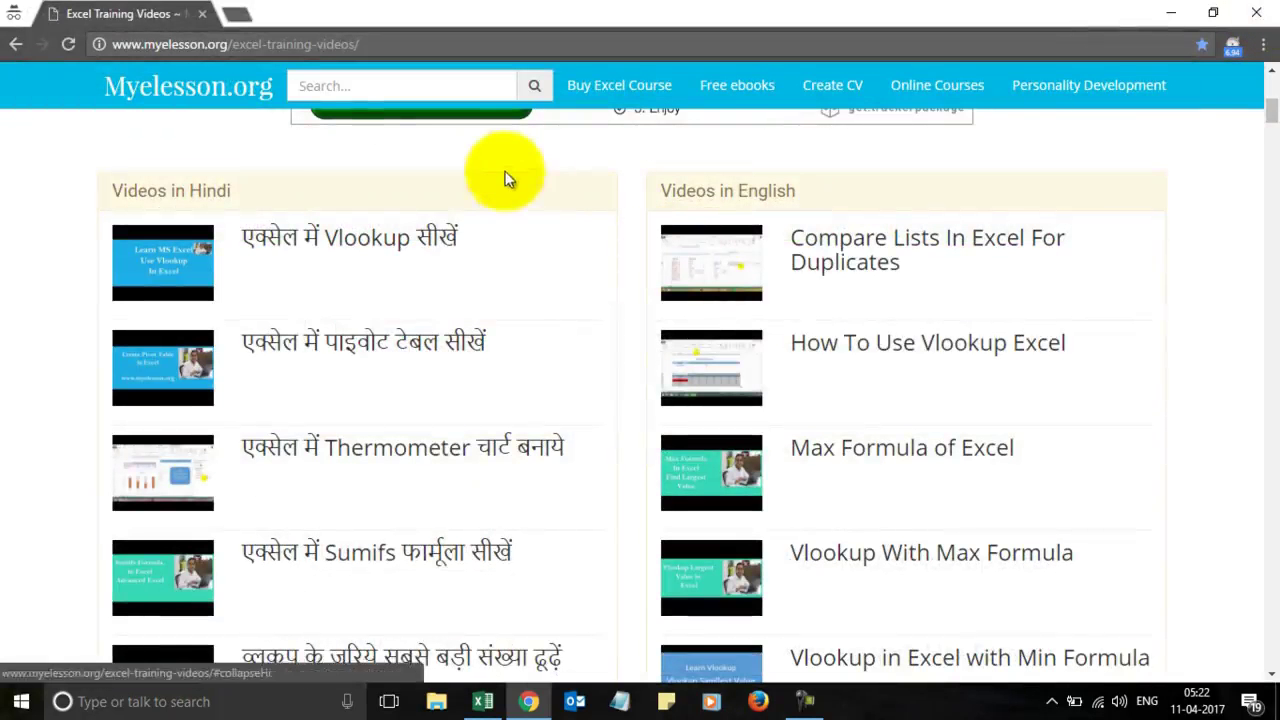
Step: Back in Excel, use Clear Filter From Country to show every row
left_click(481, 701)
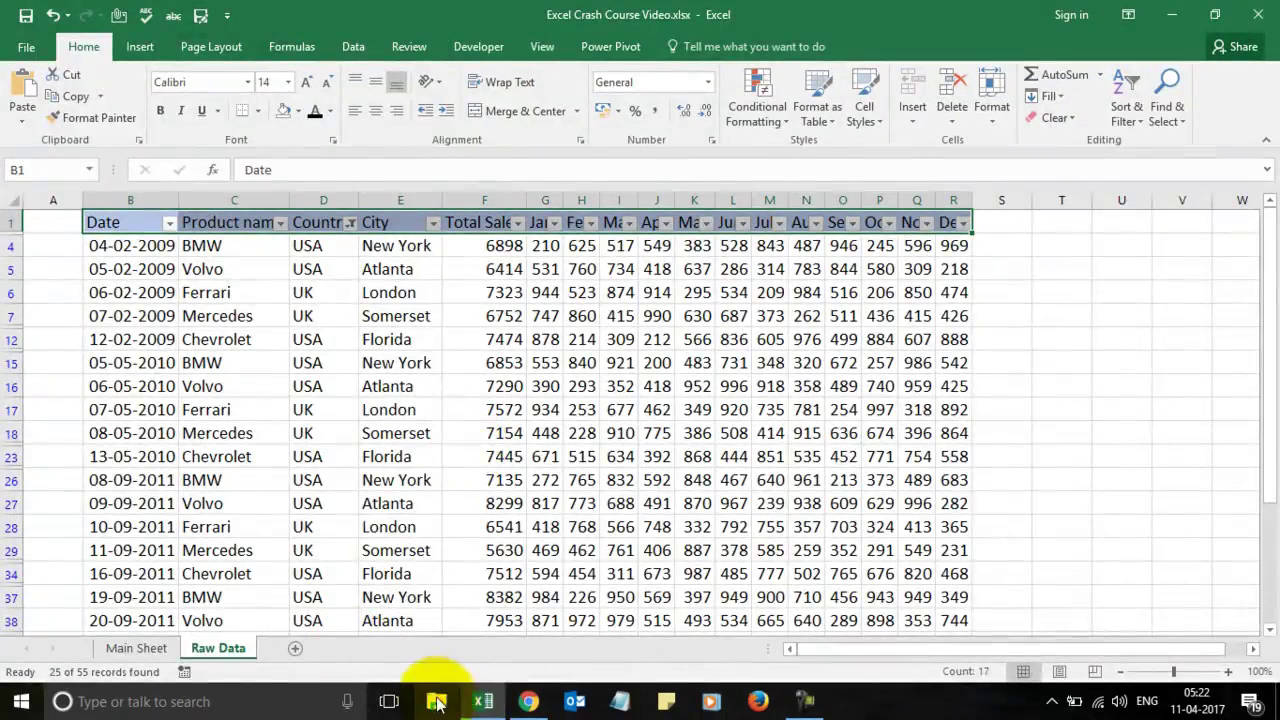
left_click(350, 228)
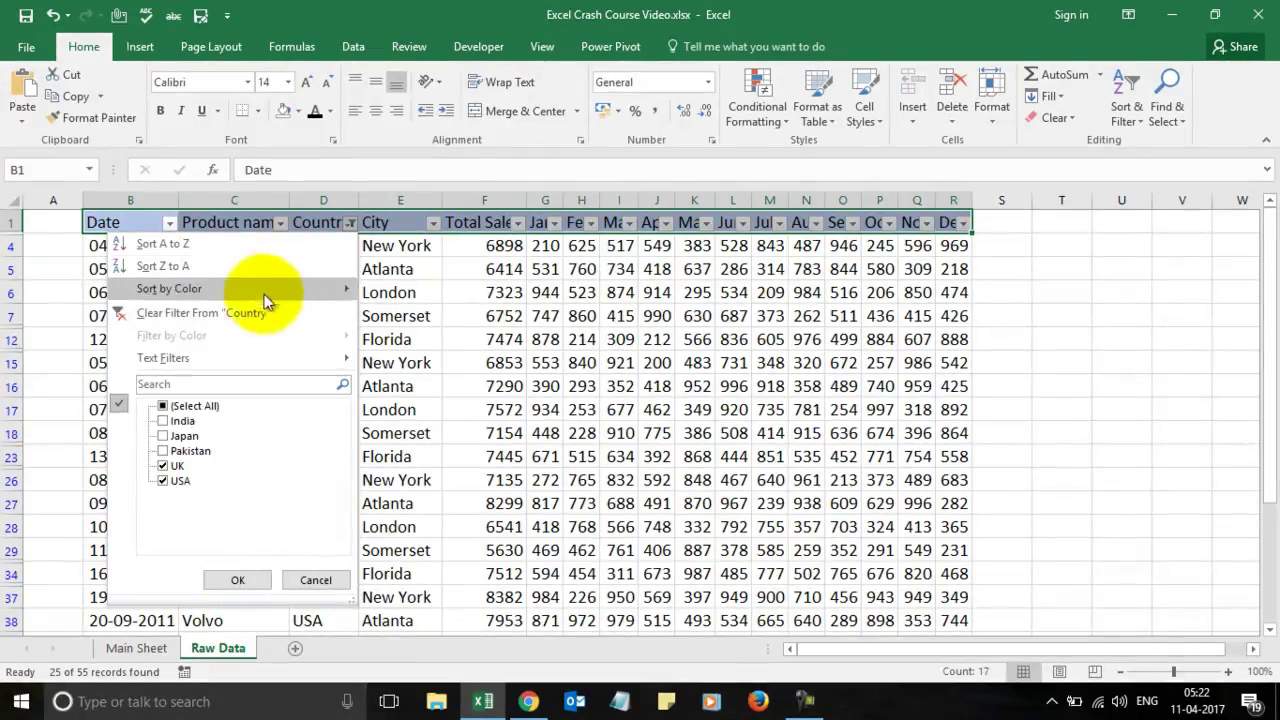
left_click(253, 308)
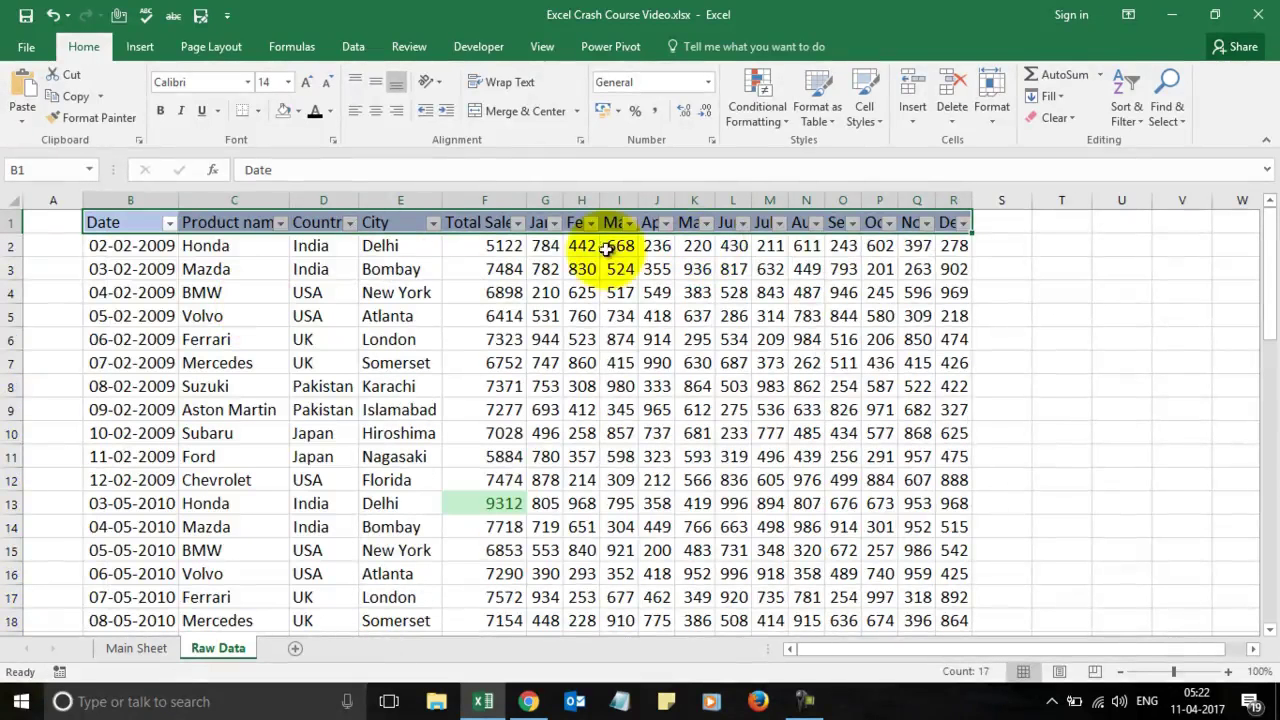
Step: Toggle Sort & Filter > Filter off and back on for the Raw Data headers
left_click(1124, 99)
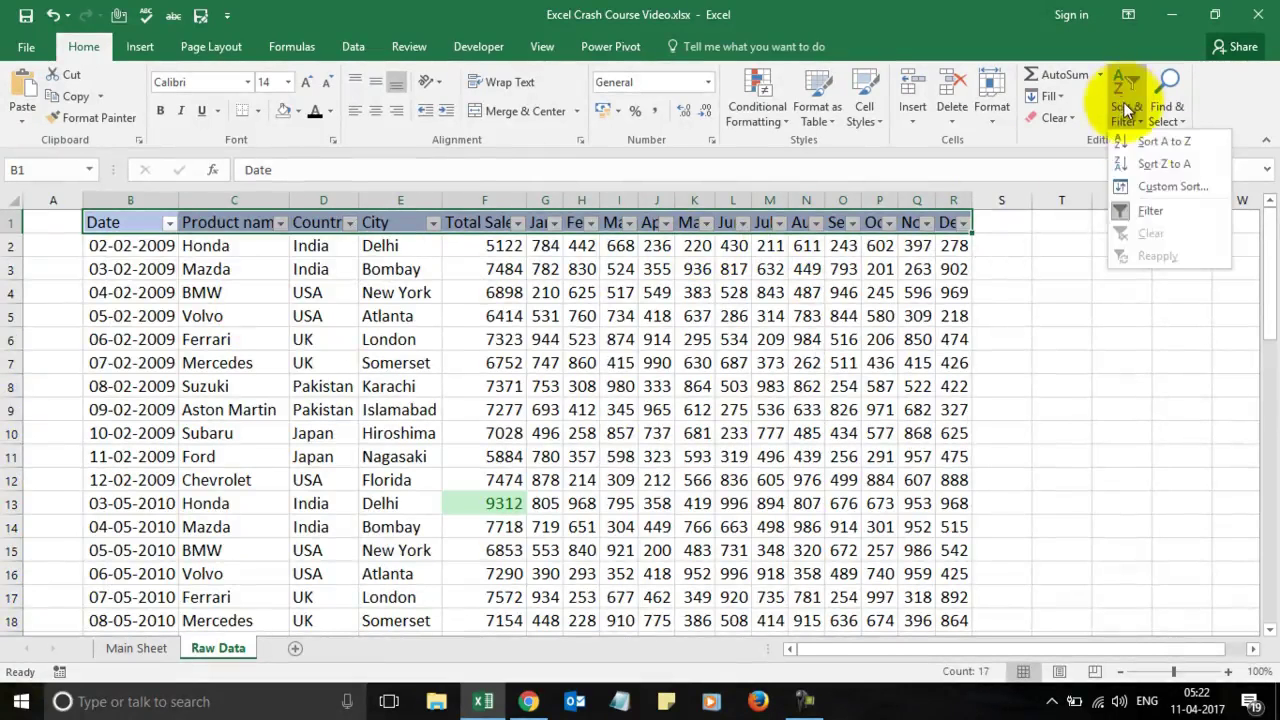
left_click(1148, 213)
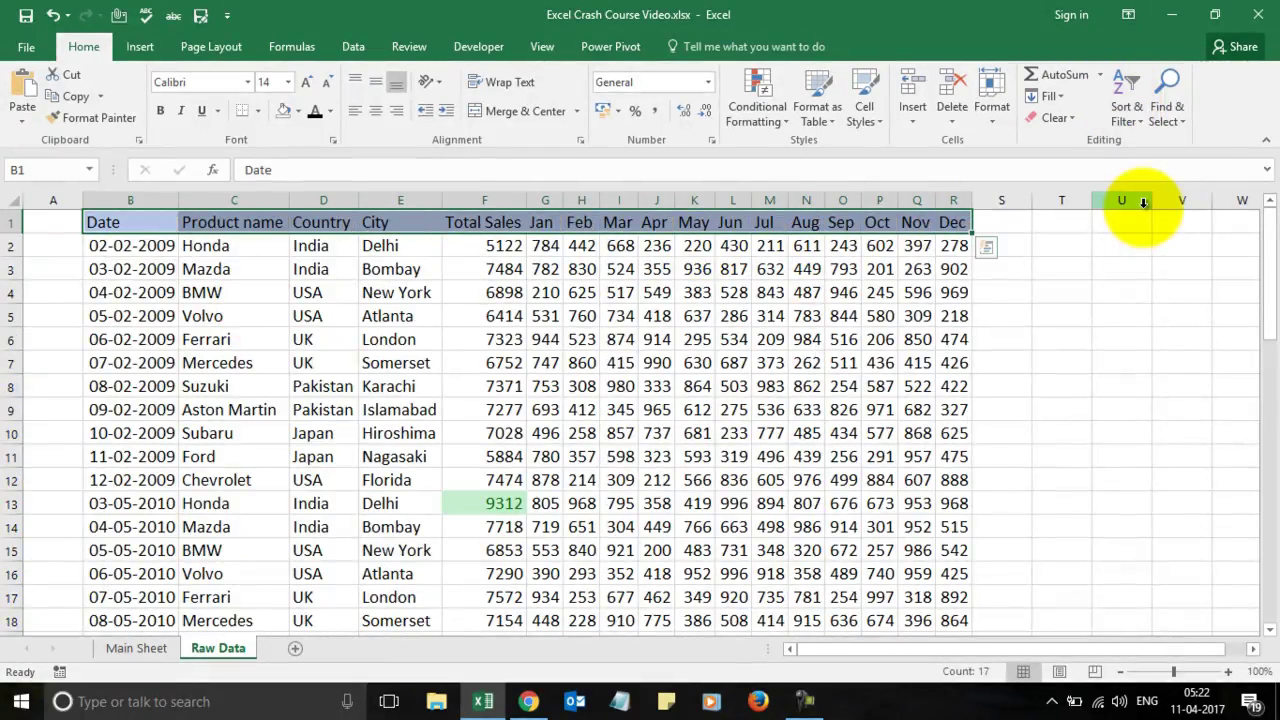
left_click(1128, 83)
left_click(1155, 206)
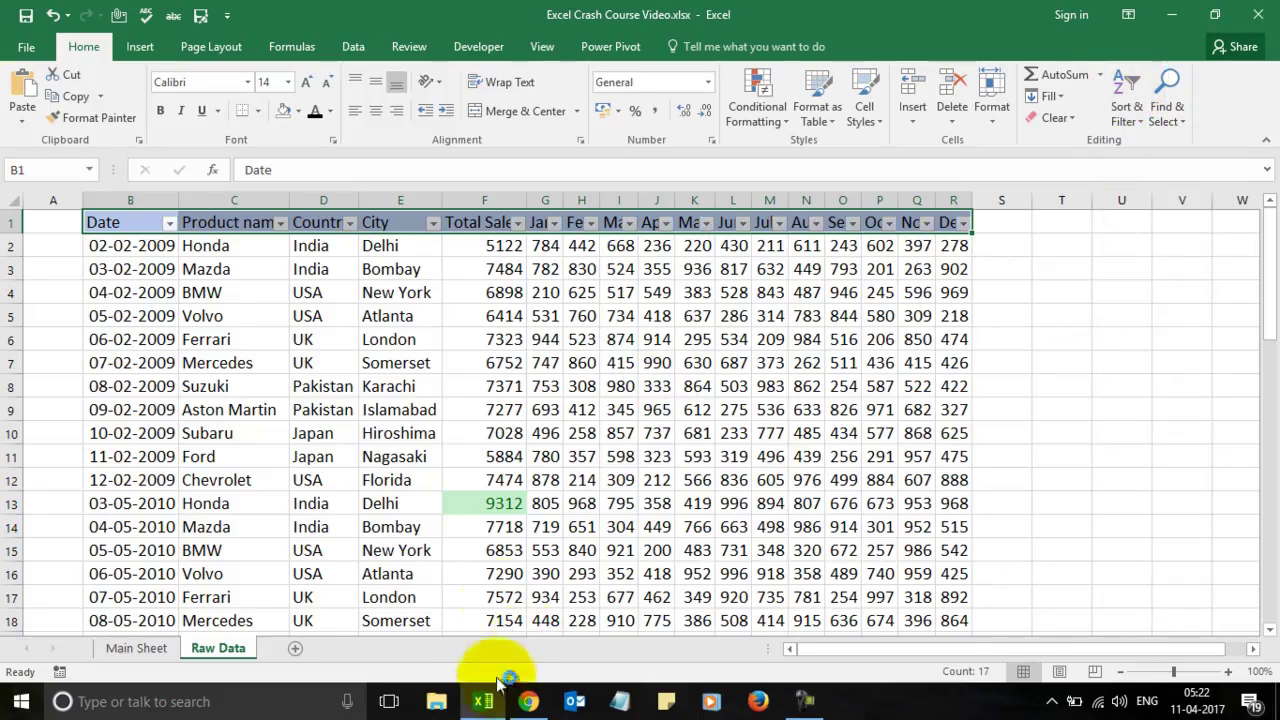
left_click(137, 648)
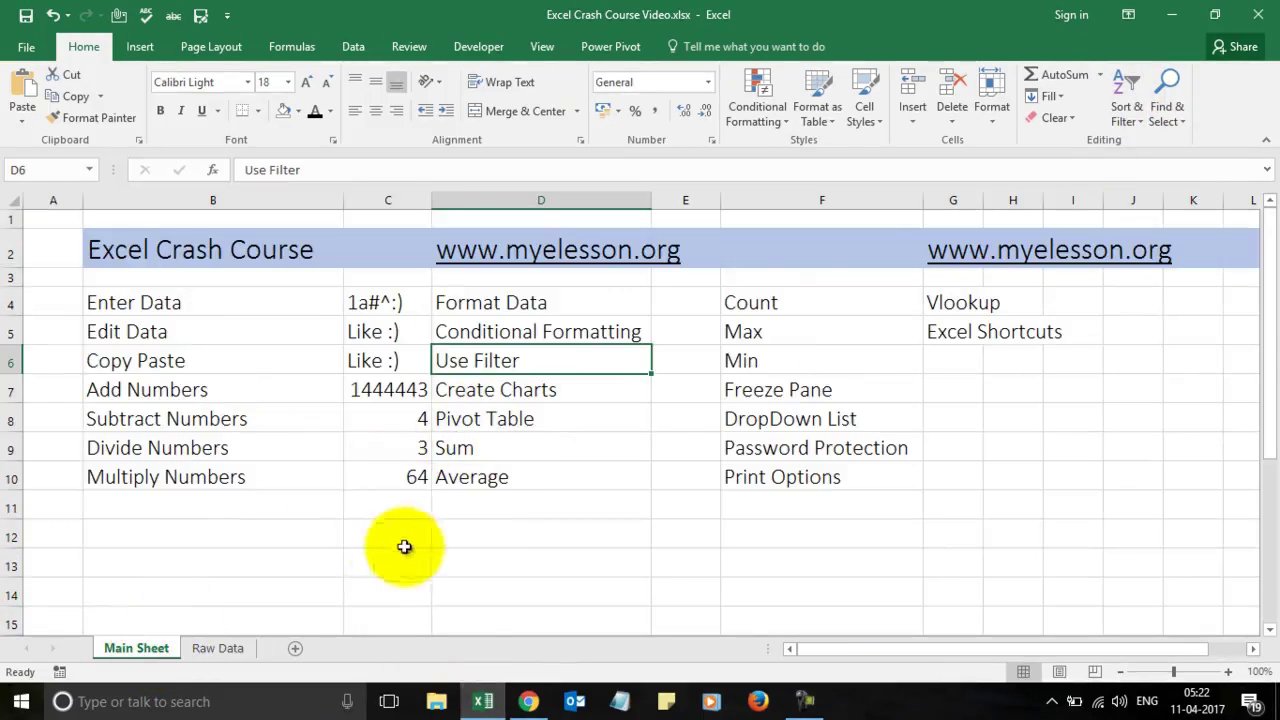
left_click(214, 648)
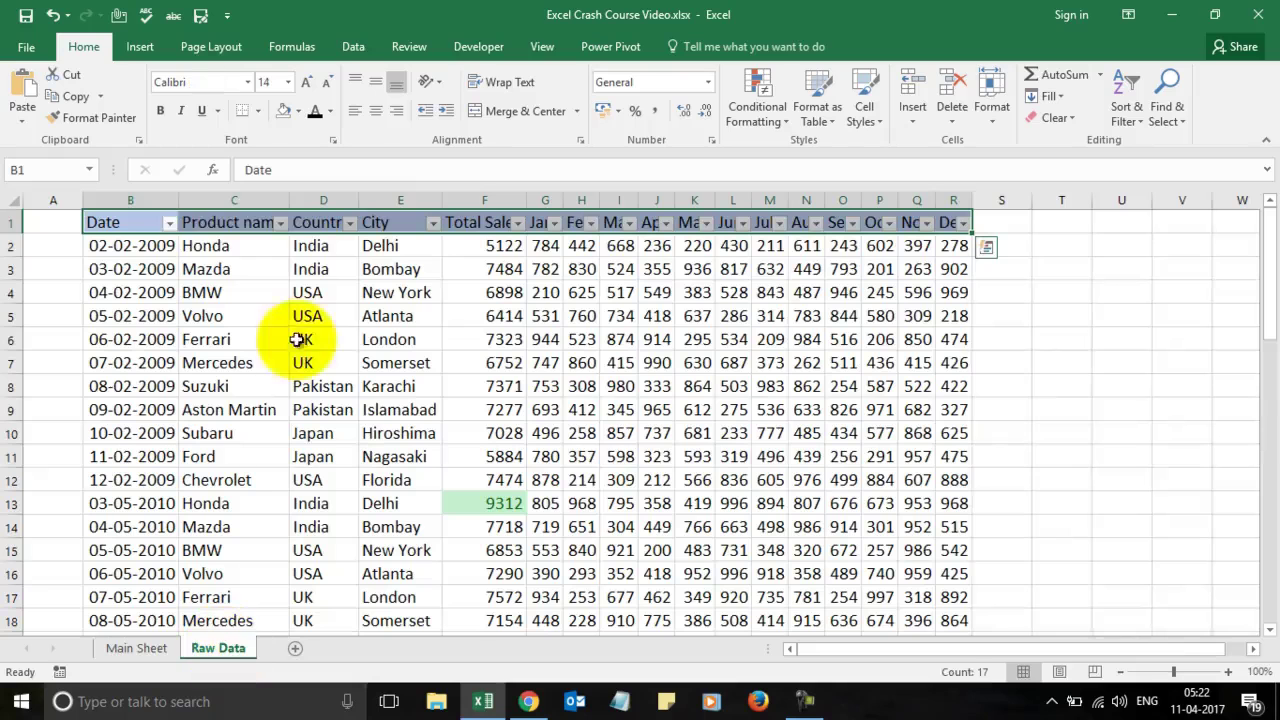
left_click(281, 224)
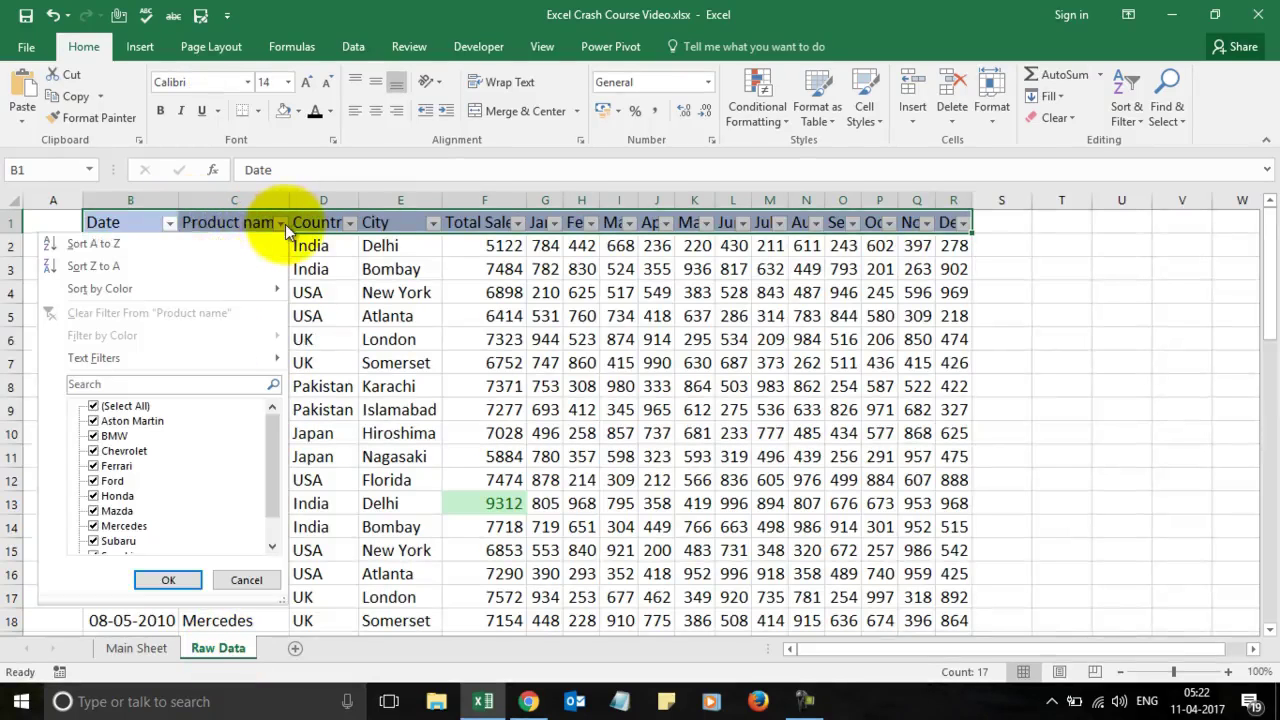
left_click(154, 244)
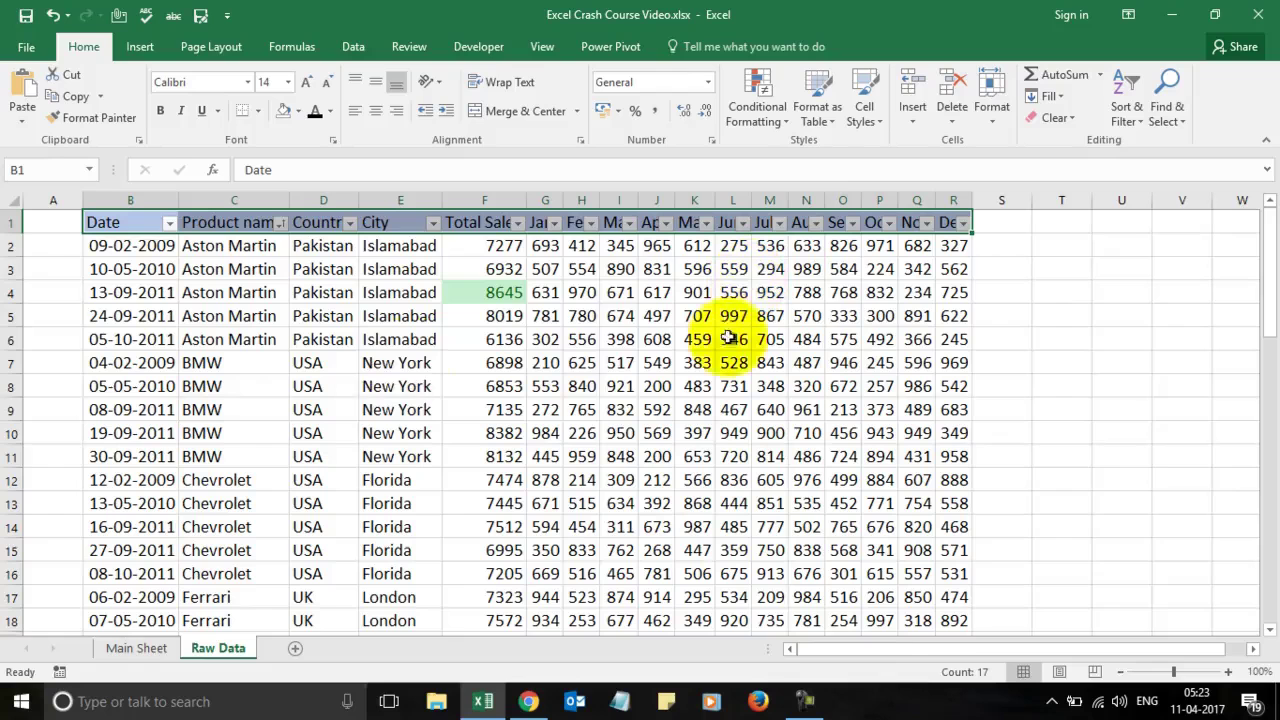
left_click(283, 224)
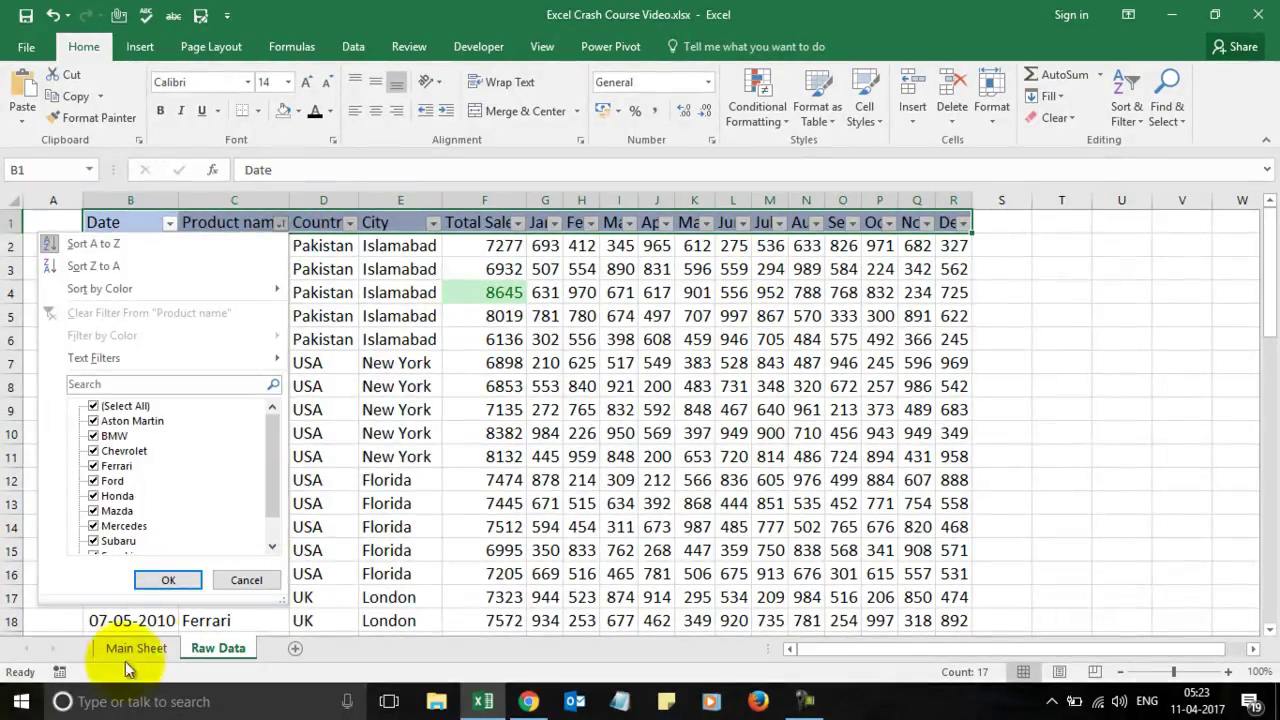
key("Escape")
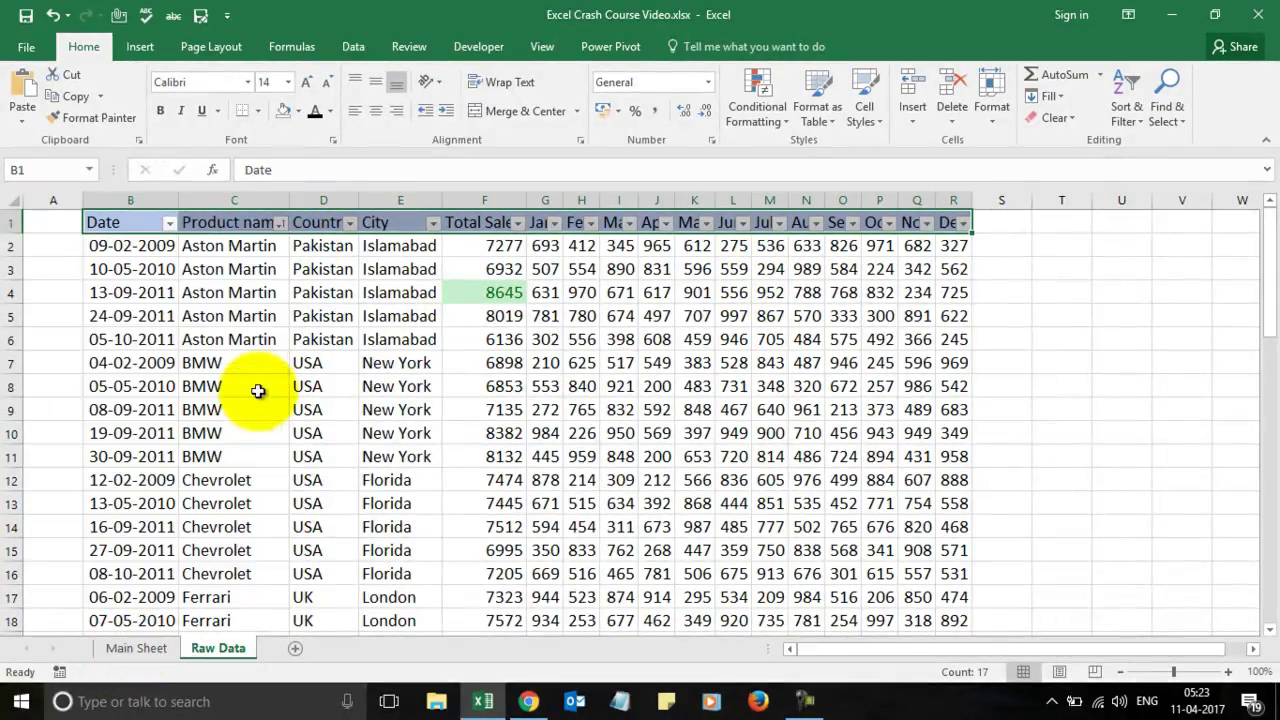
left_click(53, 17)
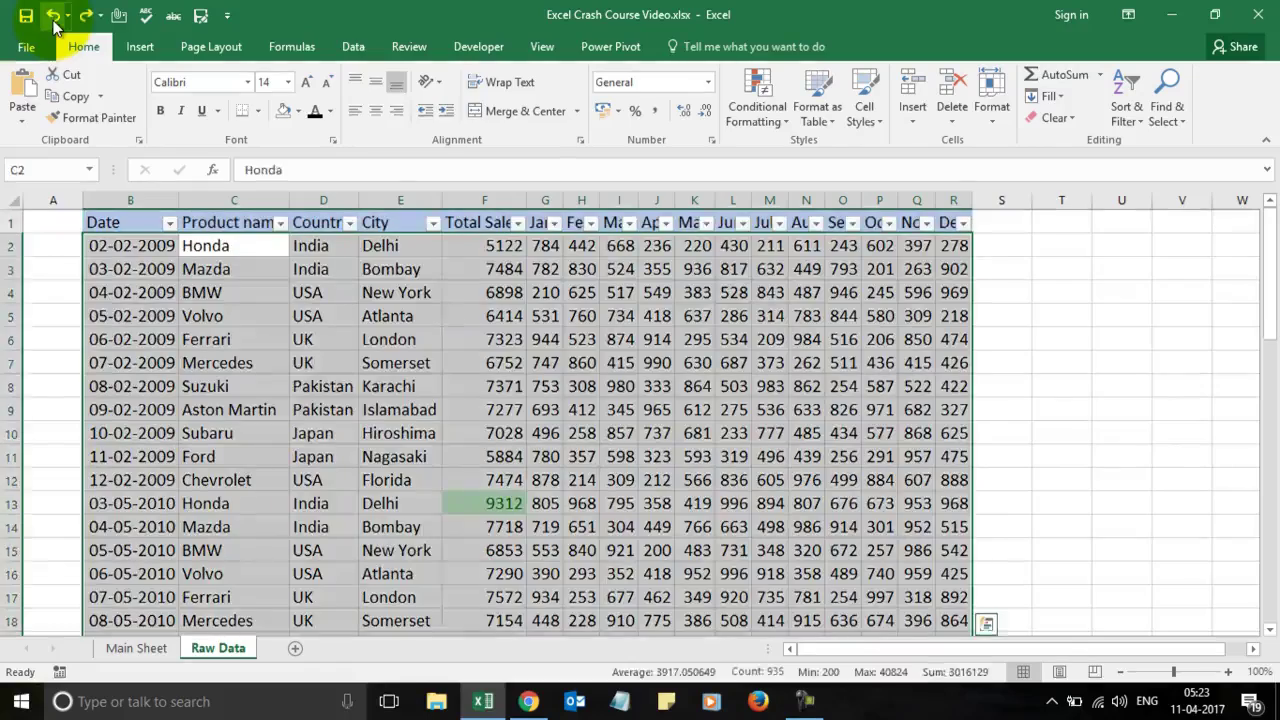
left_click(306, 363)
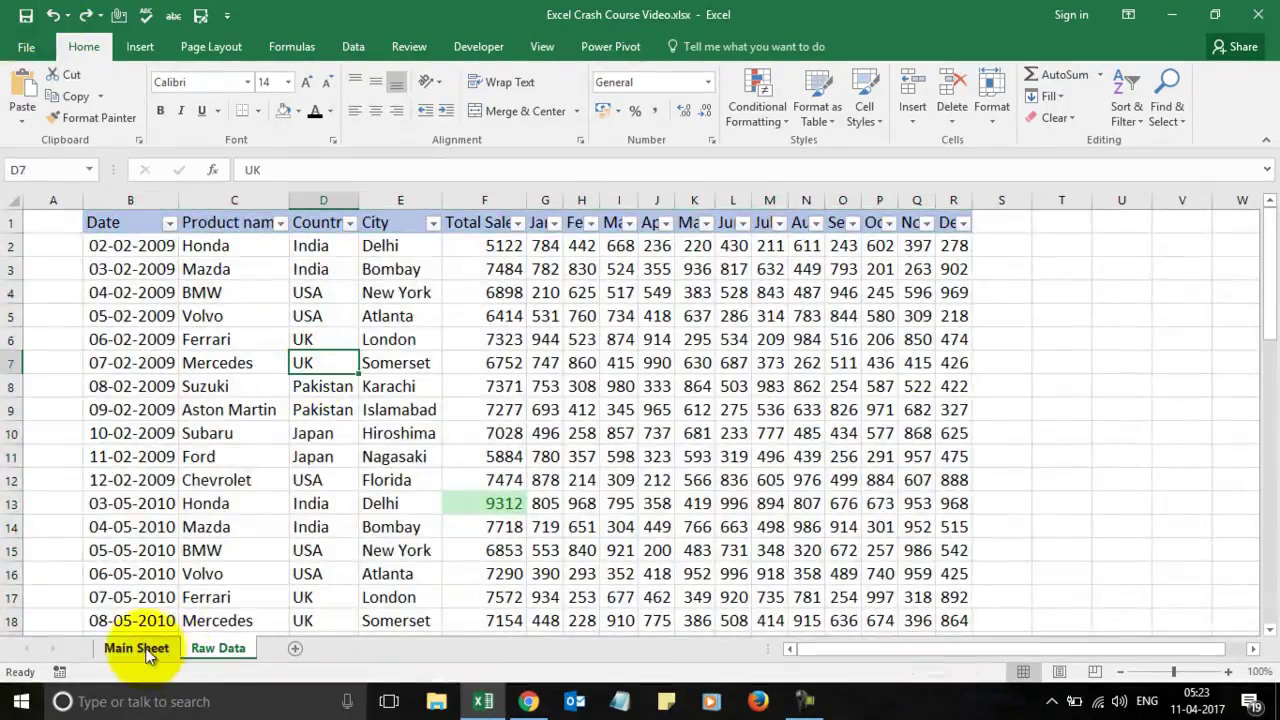
left_click(145, 652)
left_click(523, 391)
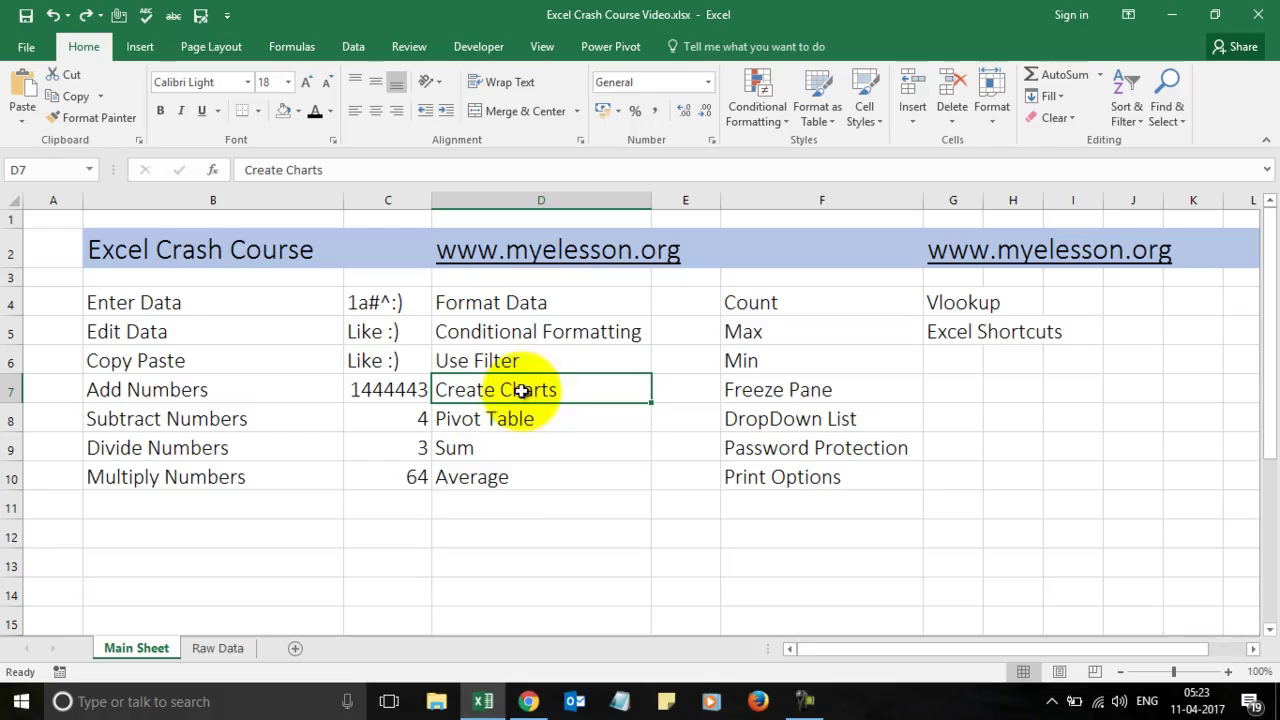
left_click(220, 648)
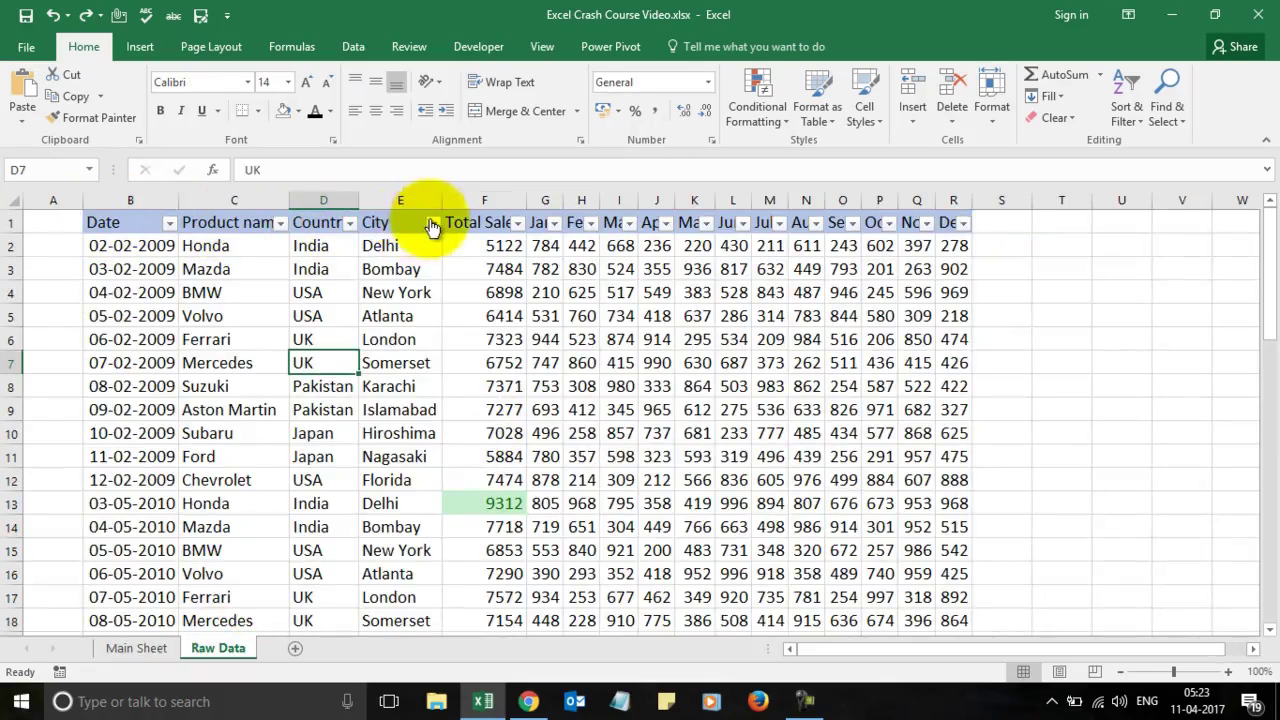
left_click(404, 220)
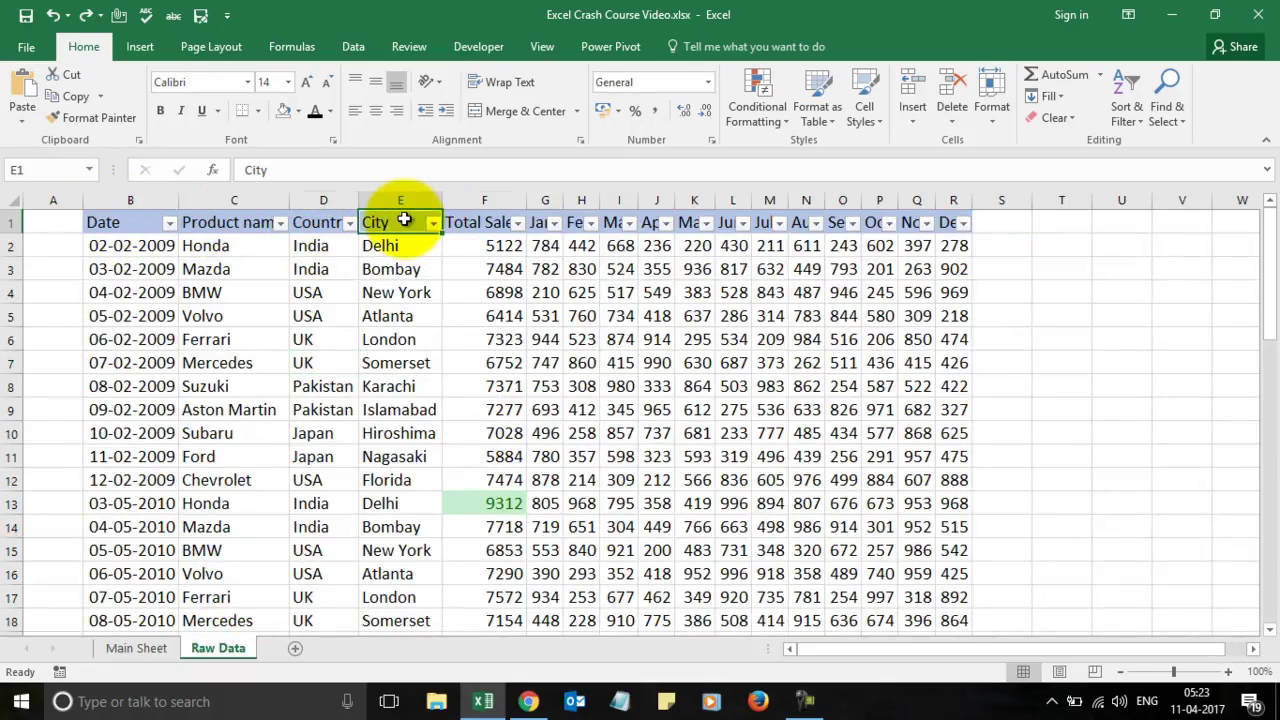
Step: Insert a clustered column chart of City and Total Sales (E1:F9) and drag it beside the table
key("shift+Down")
key("shift+Down")
key("shift+Down")
key("shift+Down")
key("shift+Down")
key("shift+Down")
key("shift+Down")
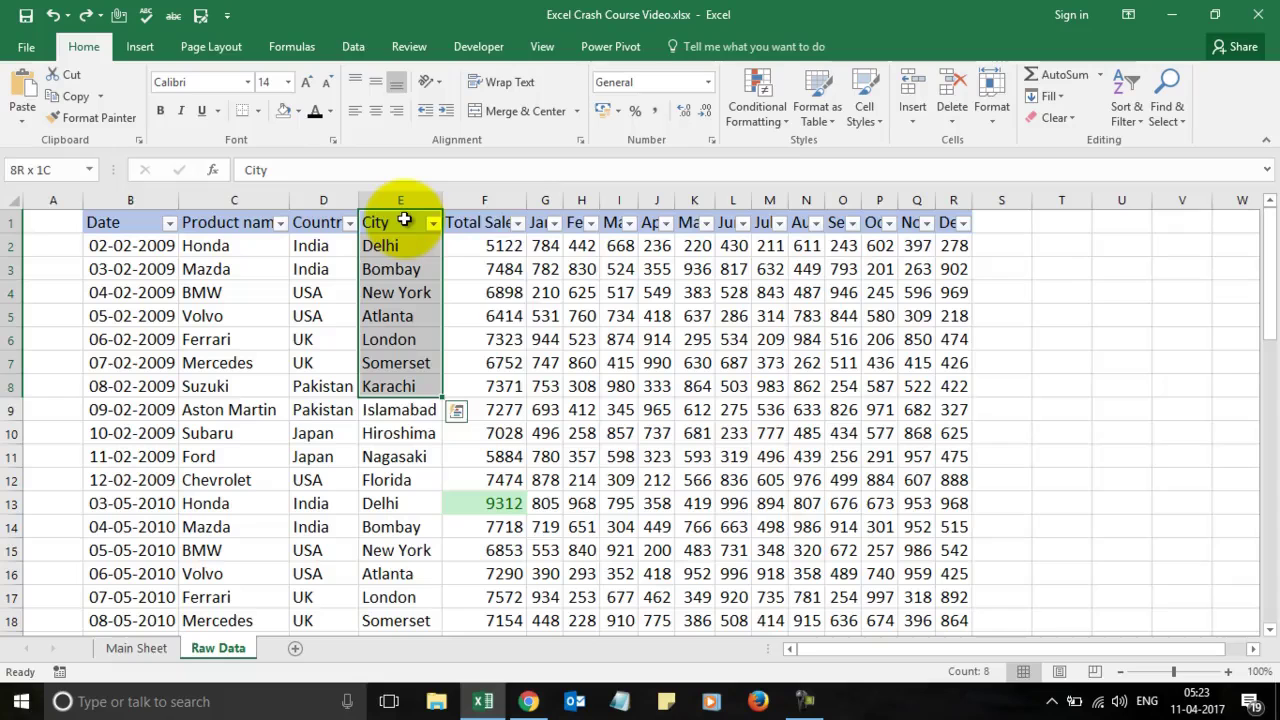
key("shift+Down")
key("shift+Right")
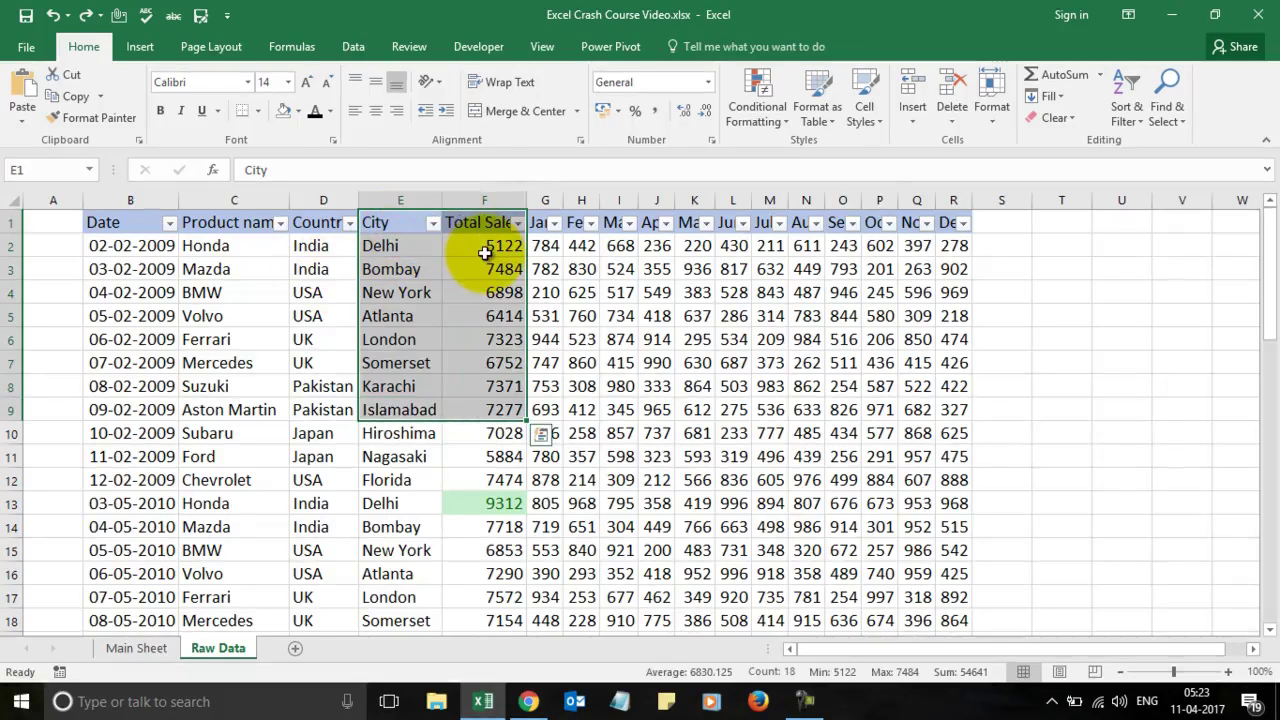
left_click(139, 47)
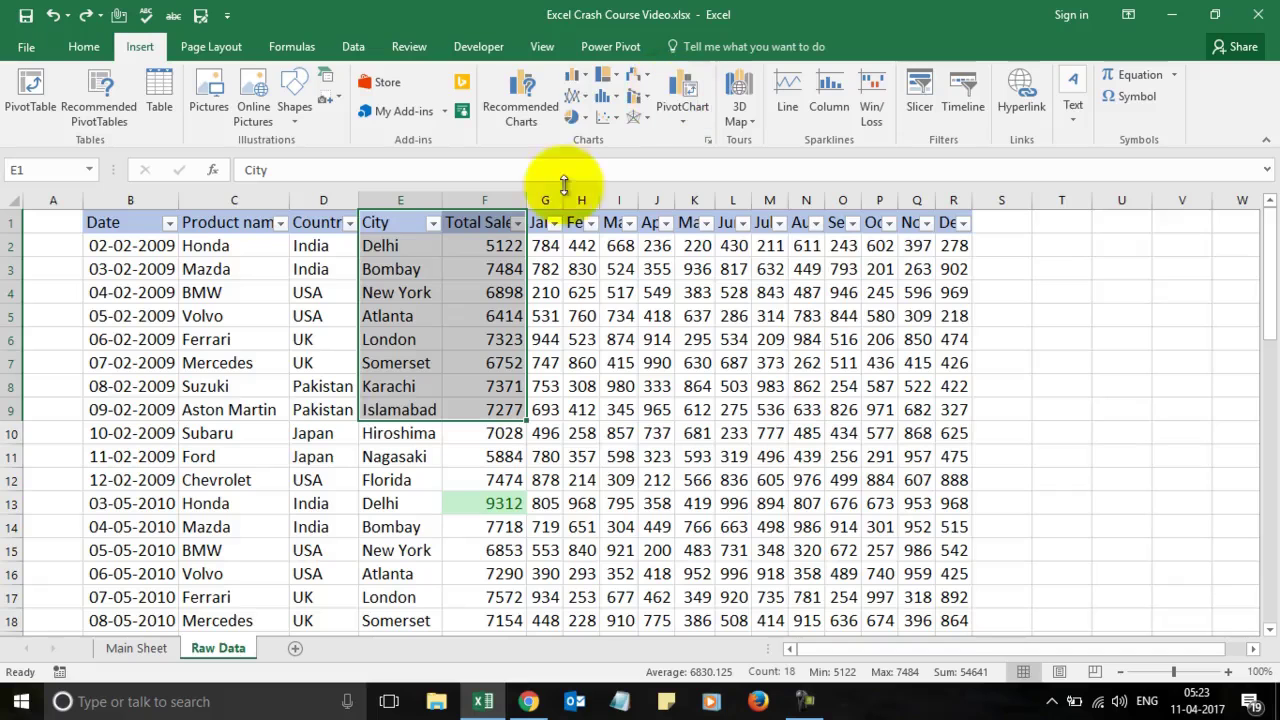
left_click(590, 80)
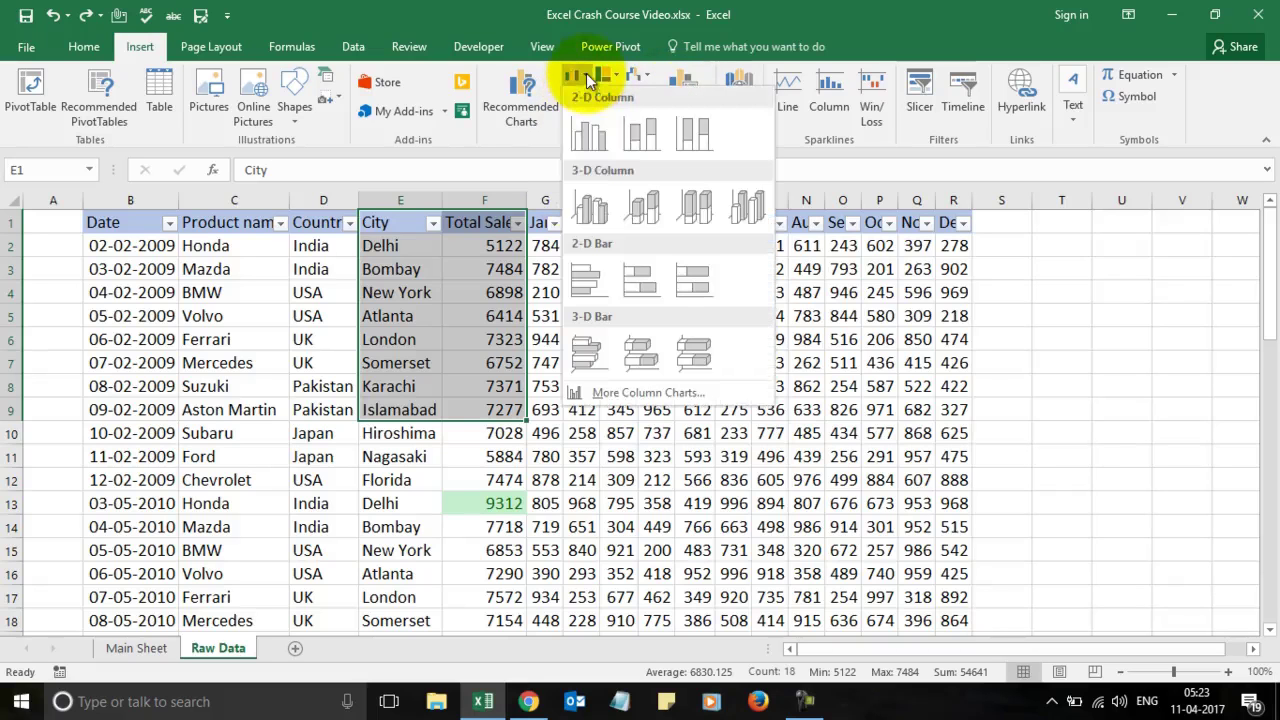
left_click(594, 140)
left_click_drag(735, 325, 870, 233)
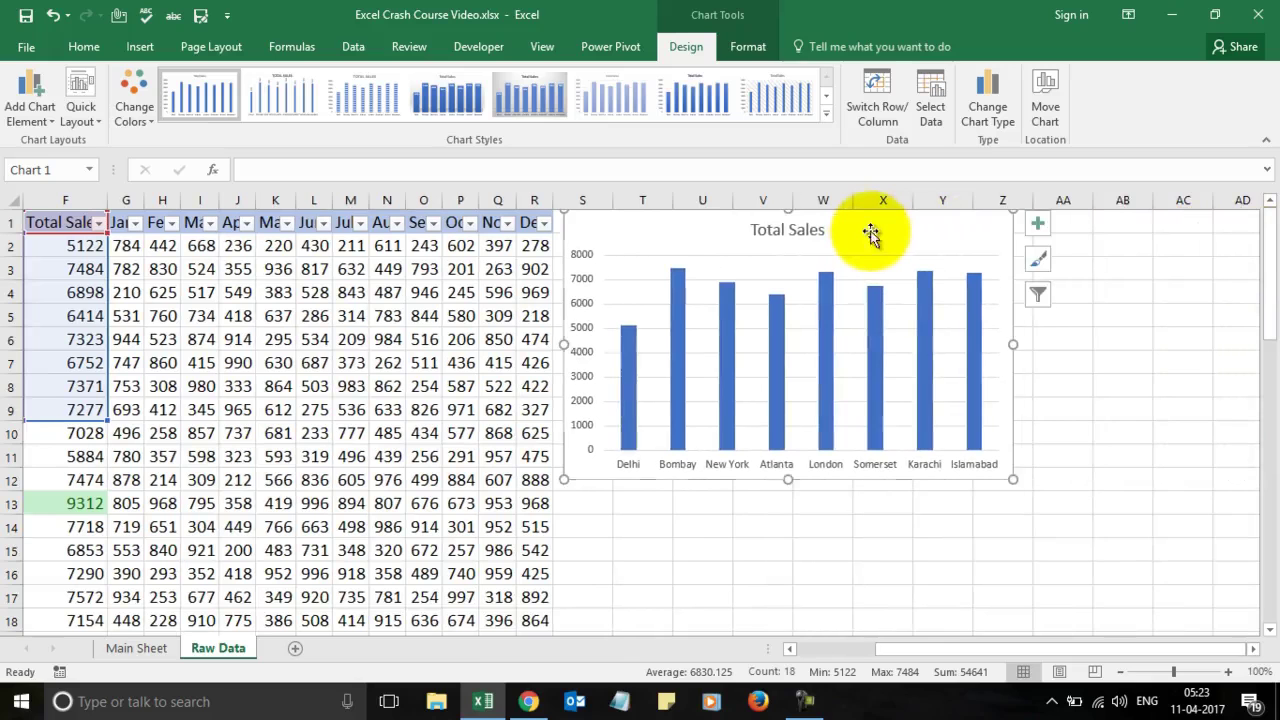
Step: Reselect the City and Total Sales range from E1 for another chart
left_click(380, 339)
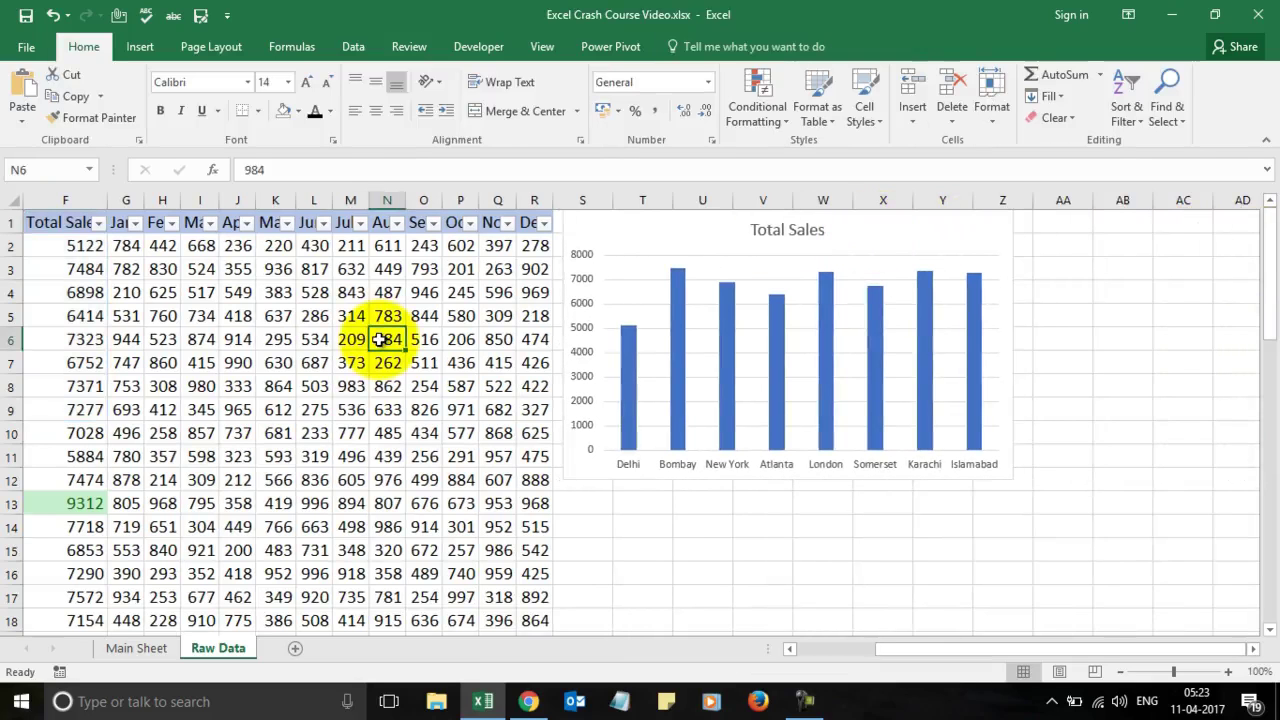
key("Left")
key("Left")
key("Left")
key("Left")
key("Left")
key("Left")
key("Left")
key("Up")
key("Left")
key("Left")
key("Up")
key("Up")
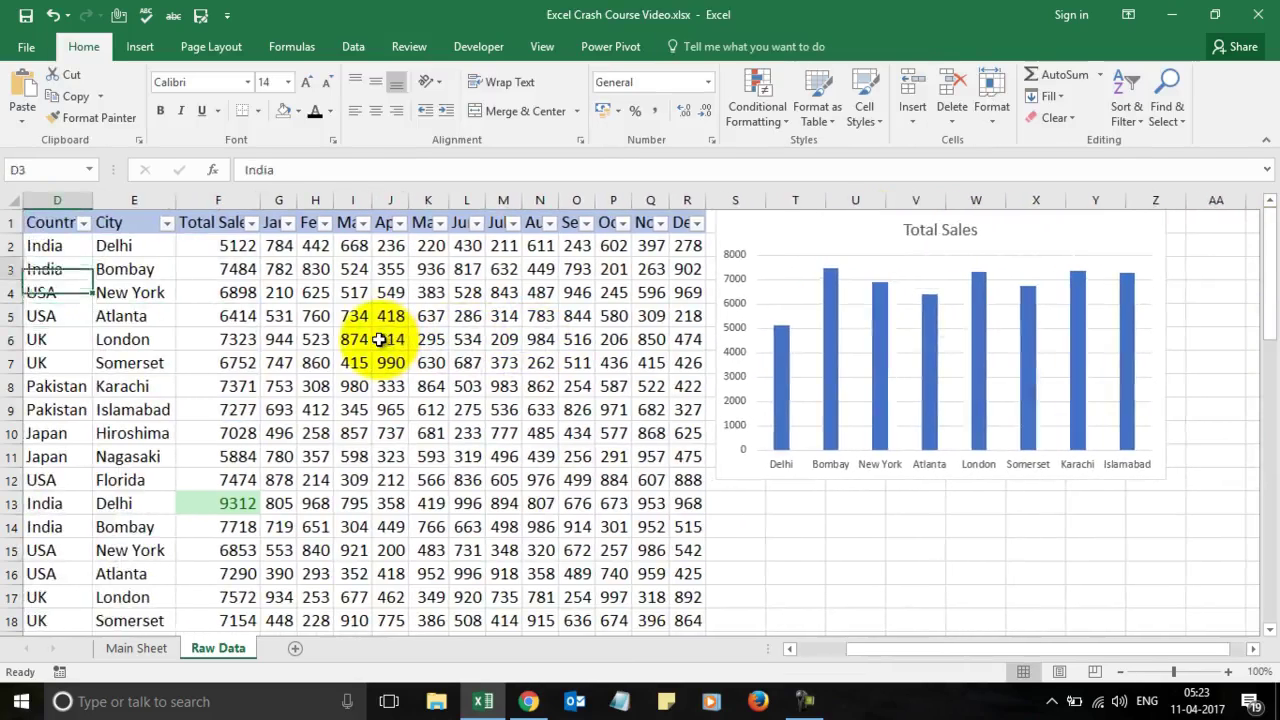
key("Right")
key("Up")
key("Up")
key("shift+Right")
key("shift+Down")
key("shift+Down")
key("shift+Down")
key("shift+Down")
key("shift+Down")
key("shift+Down")
key("shift+Down")
key("shift+Down")
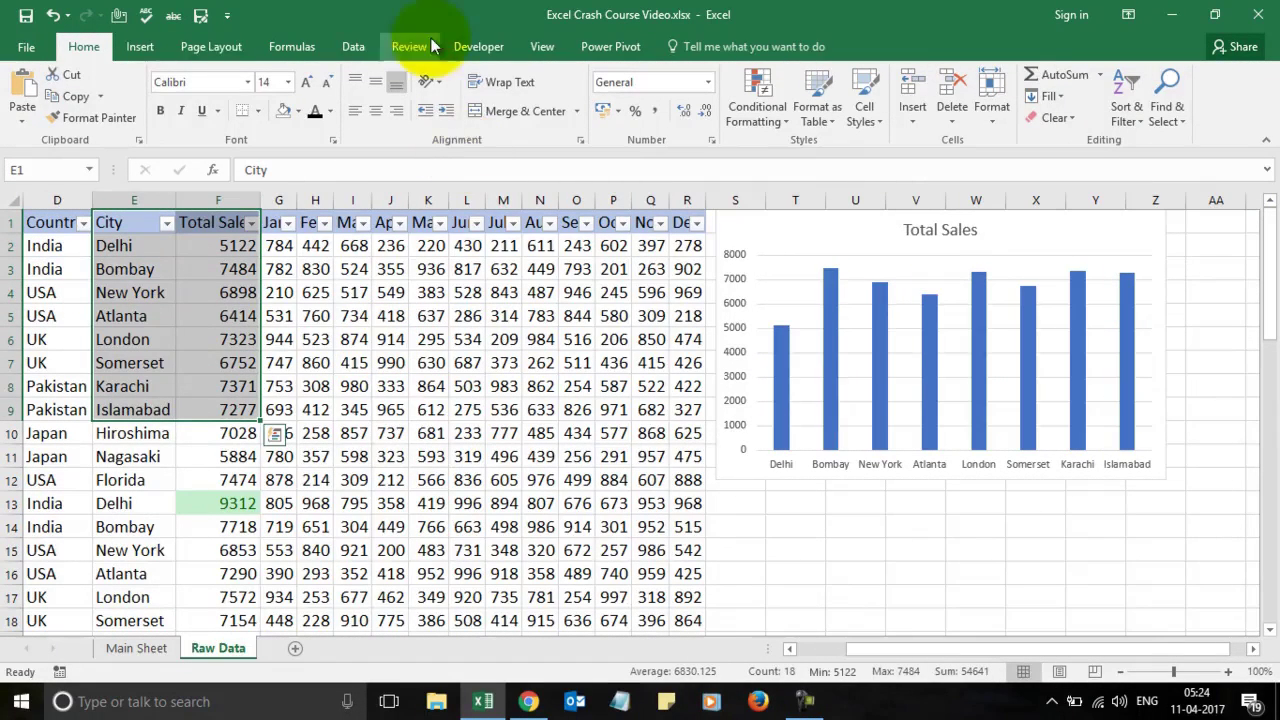
Step: Insert a clustered bar chart of Total Sales and place it below the column chart
left_click(138, 47)
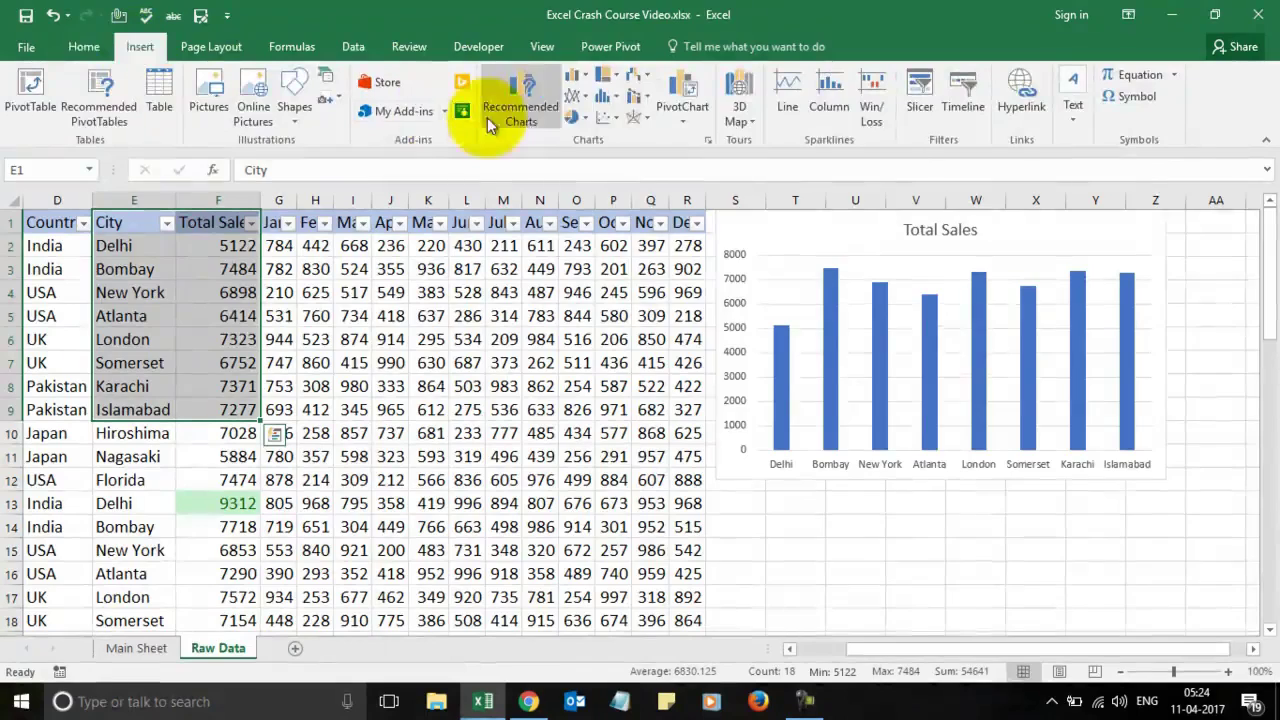
left_click(584, 77)
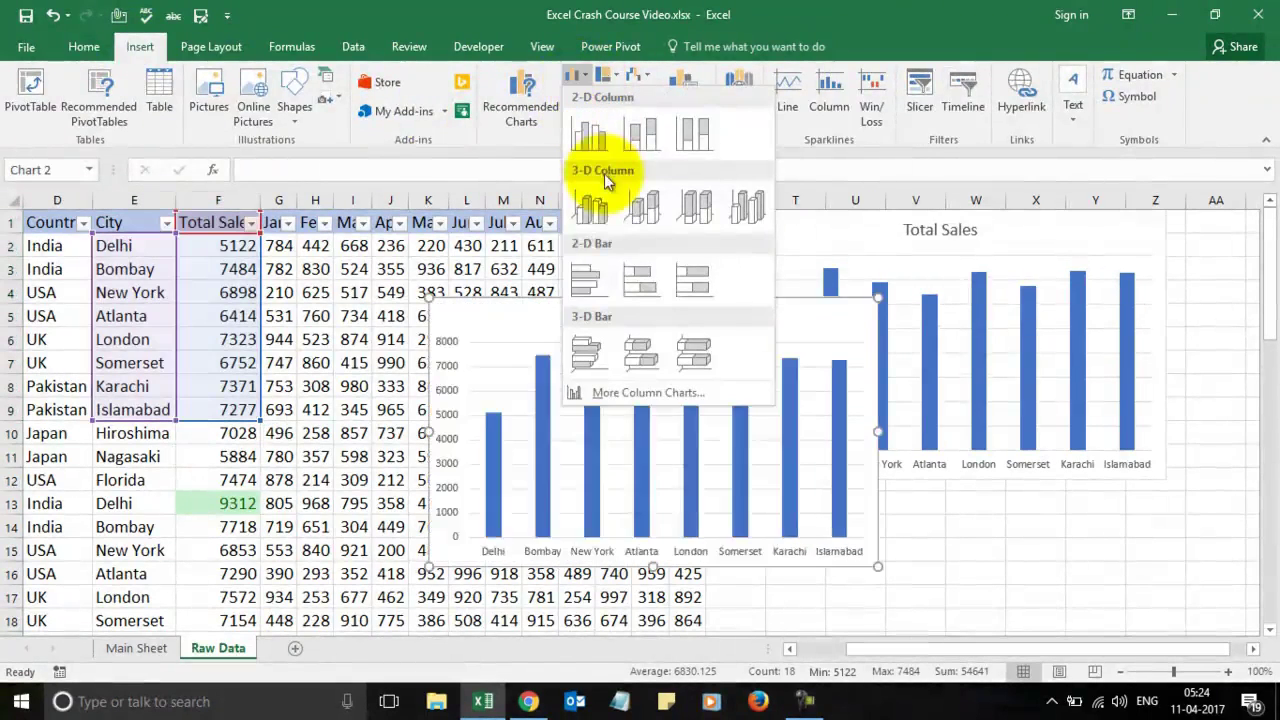
left_click(585, 271)
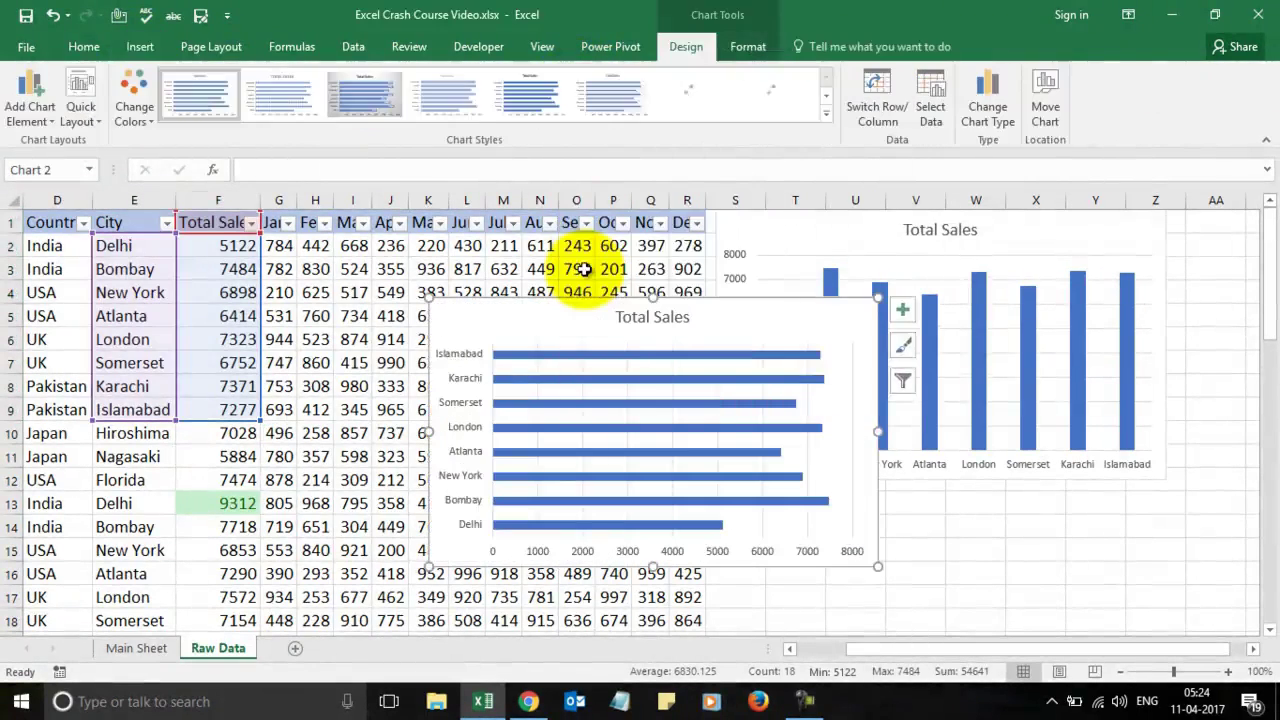
left_click_drag(543, 312, 828, 492)
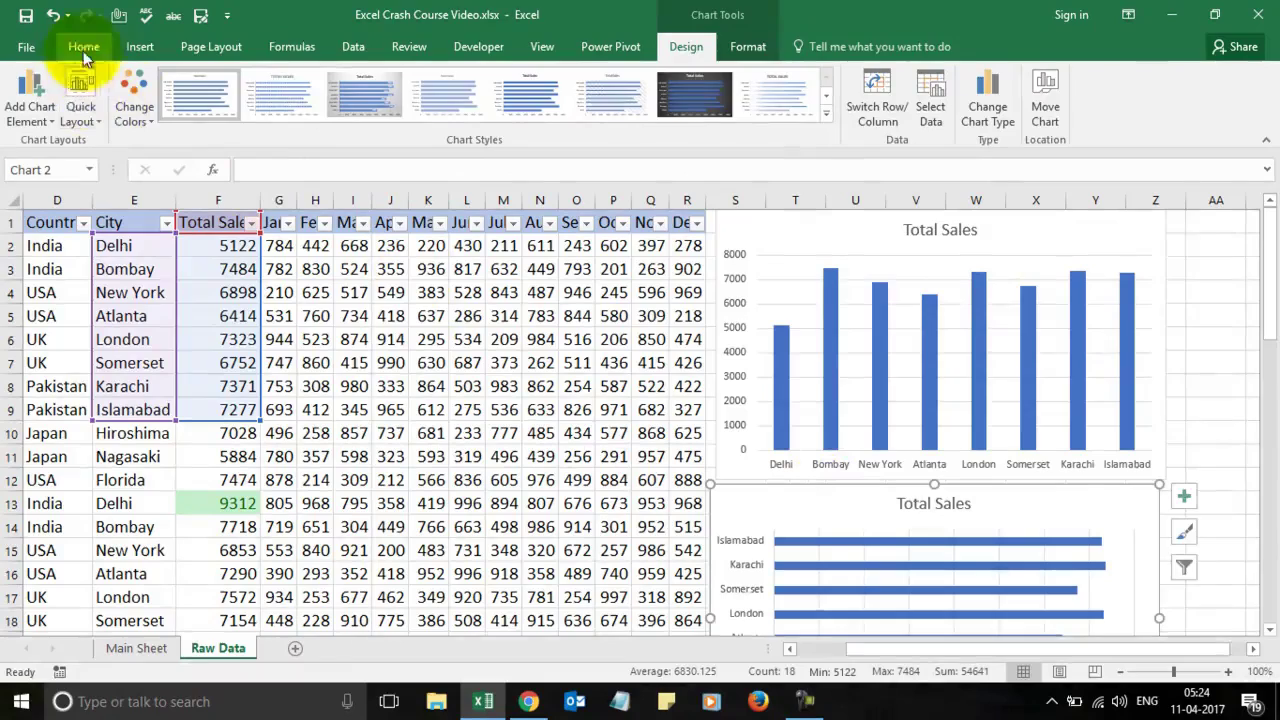
Step: Change the lower chart to a 2-D line chart, then to a 2-D pie
left_click(136, 47)
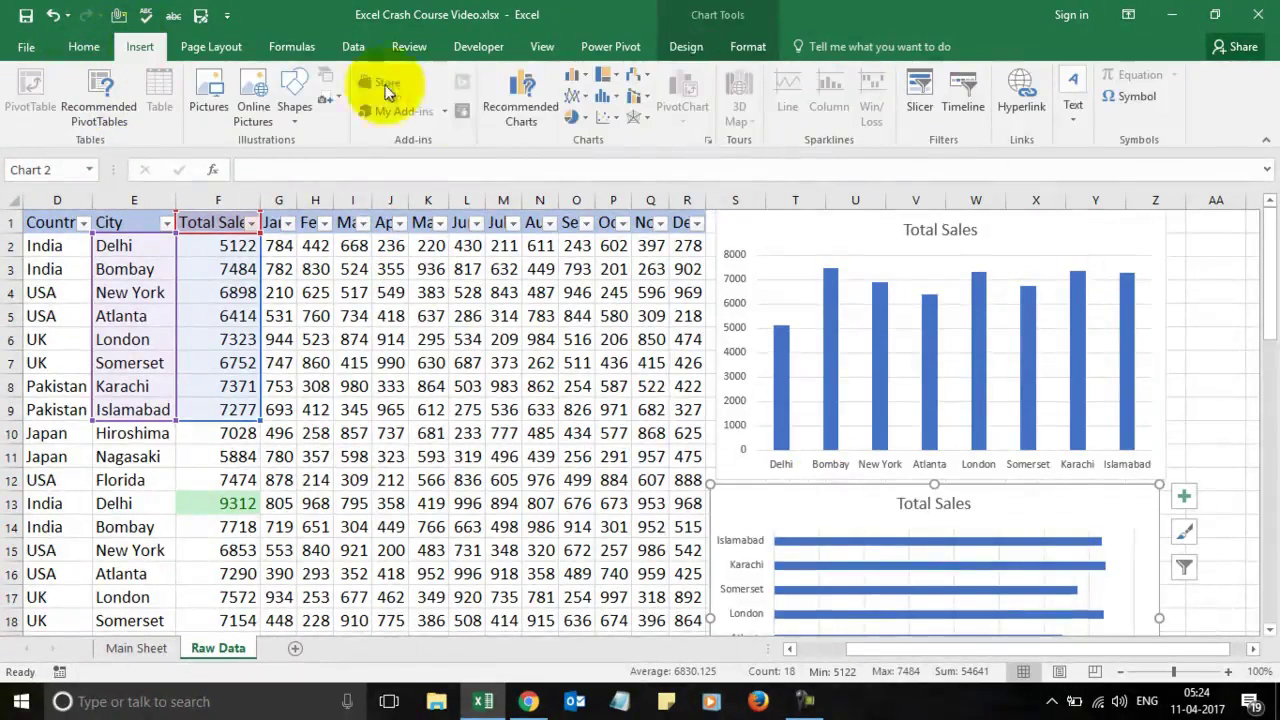
left_click(584, 96)
left_click(592, 145)
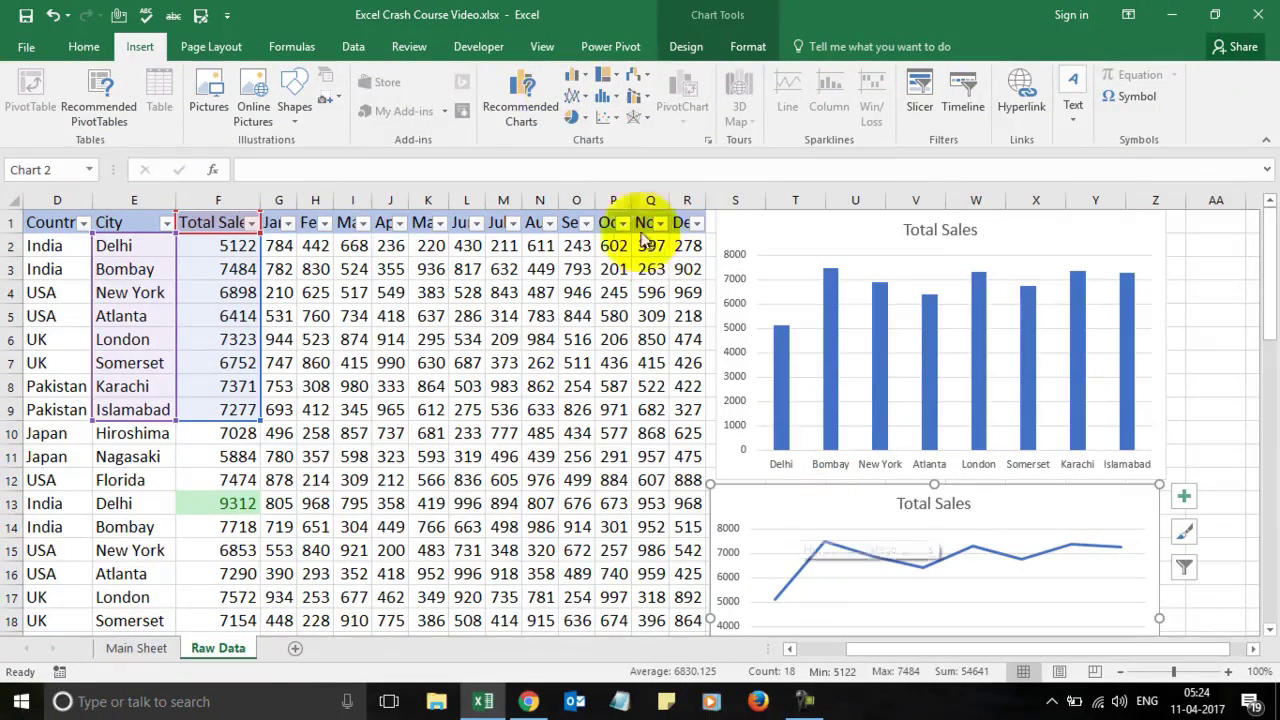
left_click(583, 119)
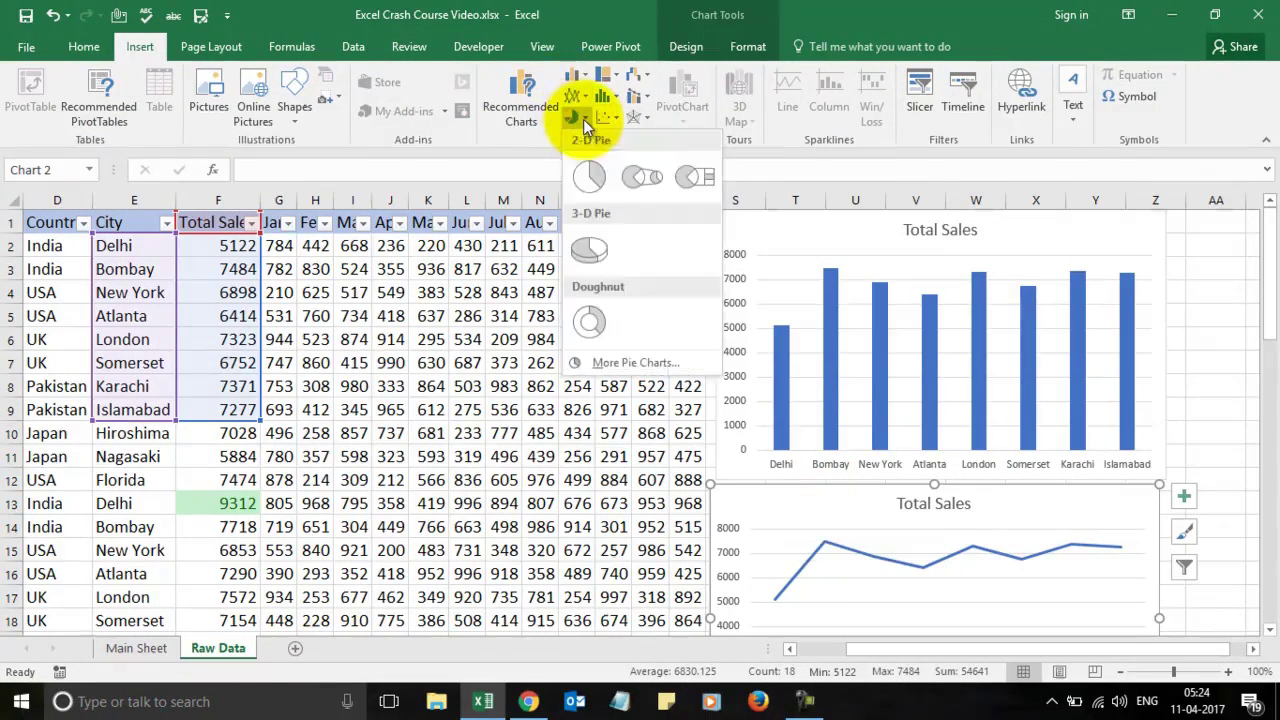
left_click(589, 177)
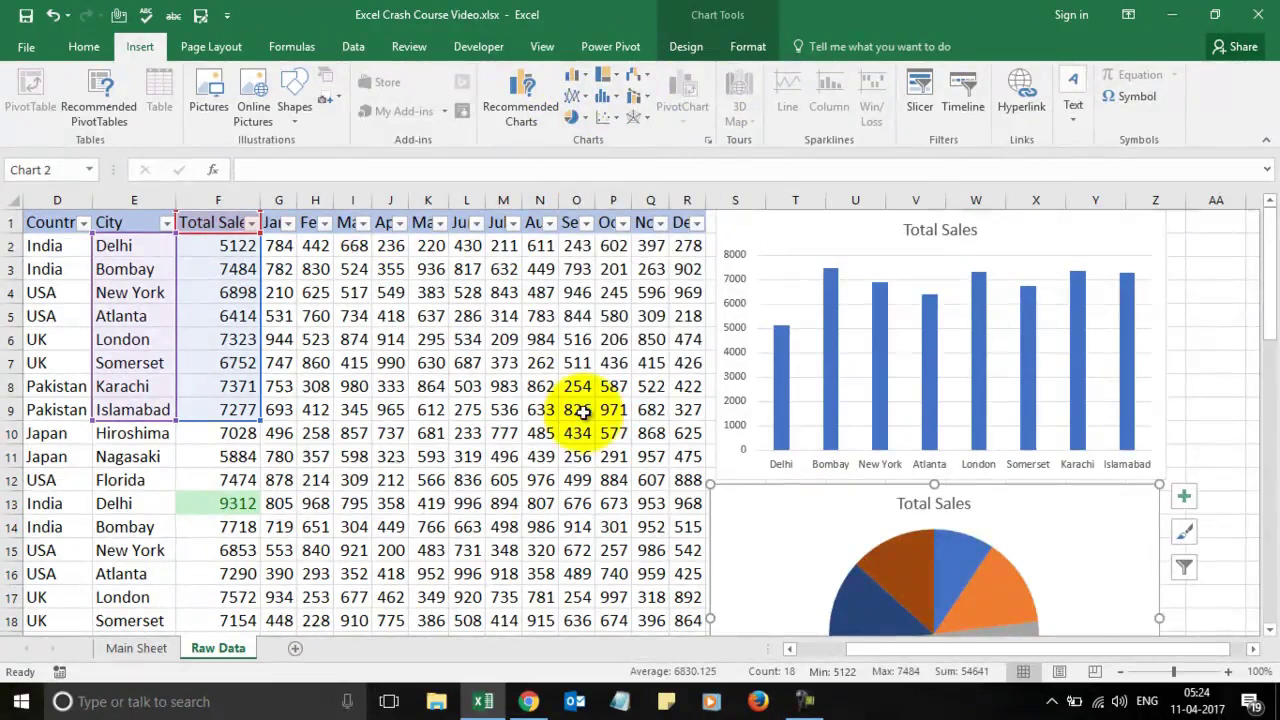
left_click(539, 431)
key("Down")
key("Down")
key("Down")
key("Down")
key("Down")
key("Down")
key("Down")
key("Down")
key("Down")
key("Down")
key("Down")
key("Down")
key("Down")
key("Down")
key("Down")
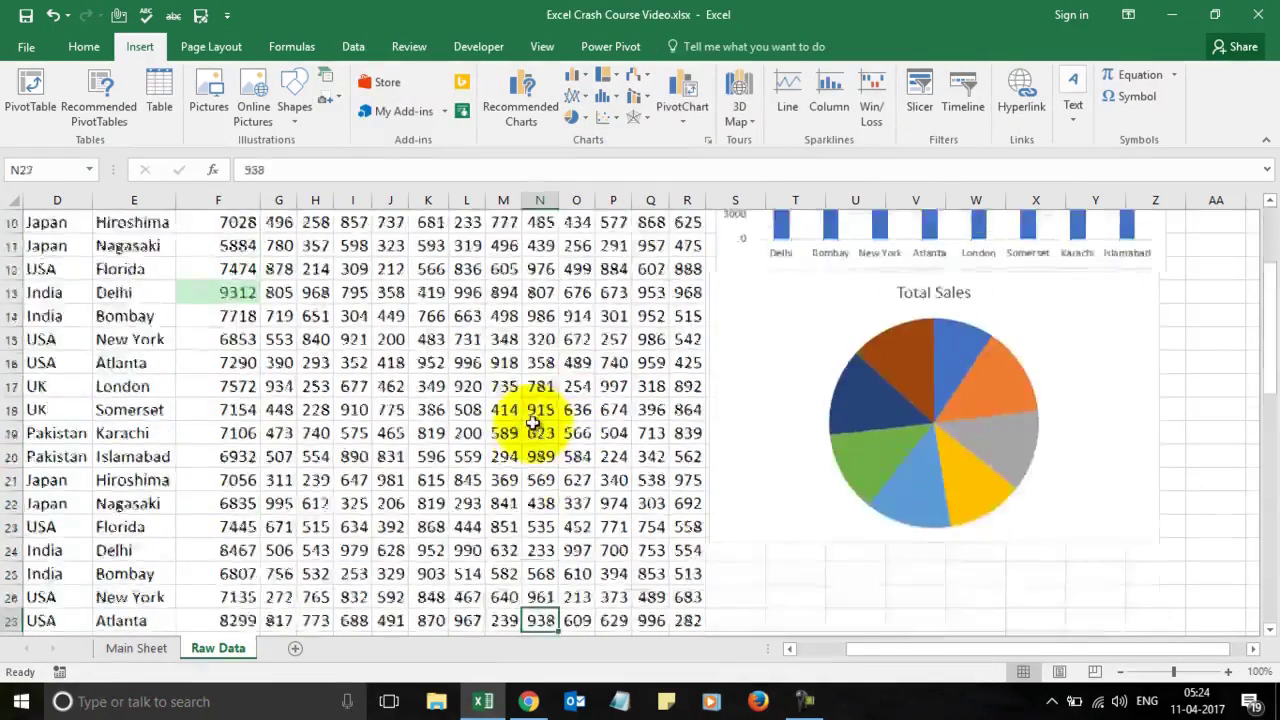
mouse_move(744, 333)
left_mouse_down()
mouse_move(766, 494)
mouse_move(757, 429)
mouse_move(780, 391)
mouse_move(746, 333)
left_mouse_up()
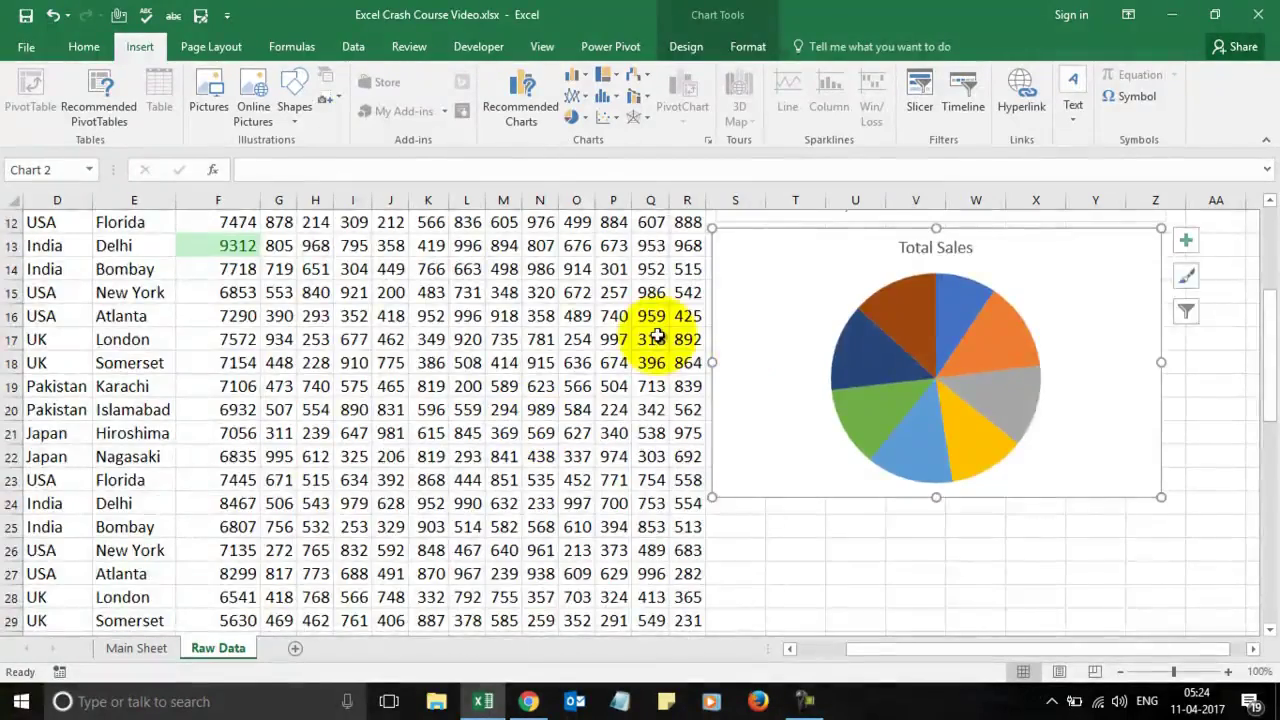
scroll(660, 334, "down", 9)
scroll(660, 334, "up", 8)
scroll(657, 336, "up", 4)
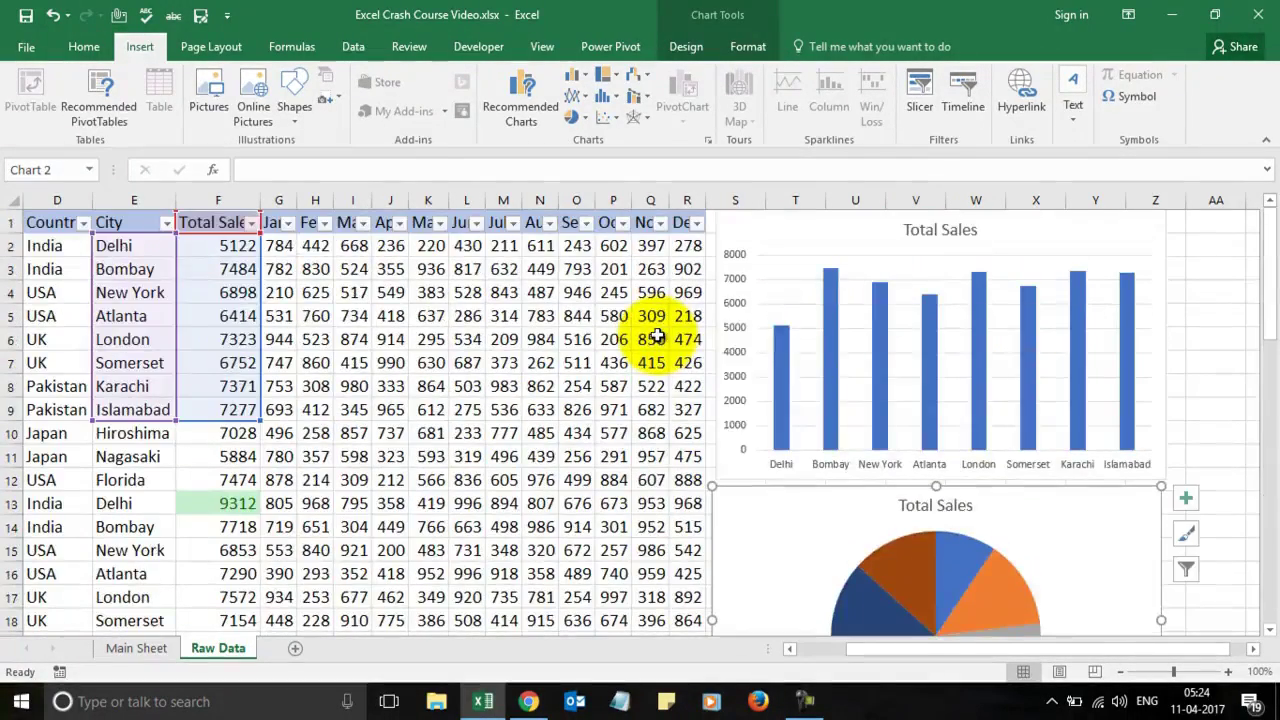
double_click(775, 511)
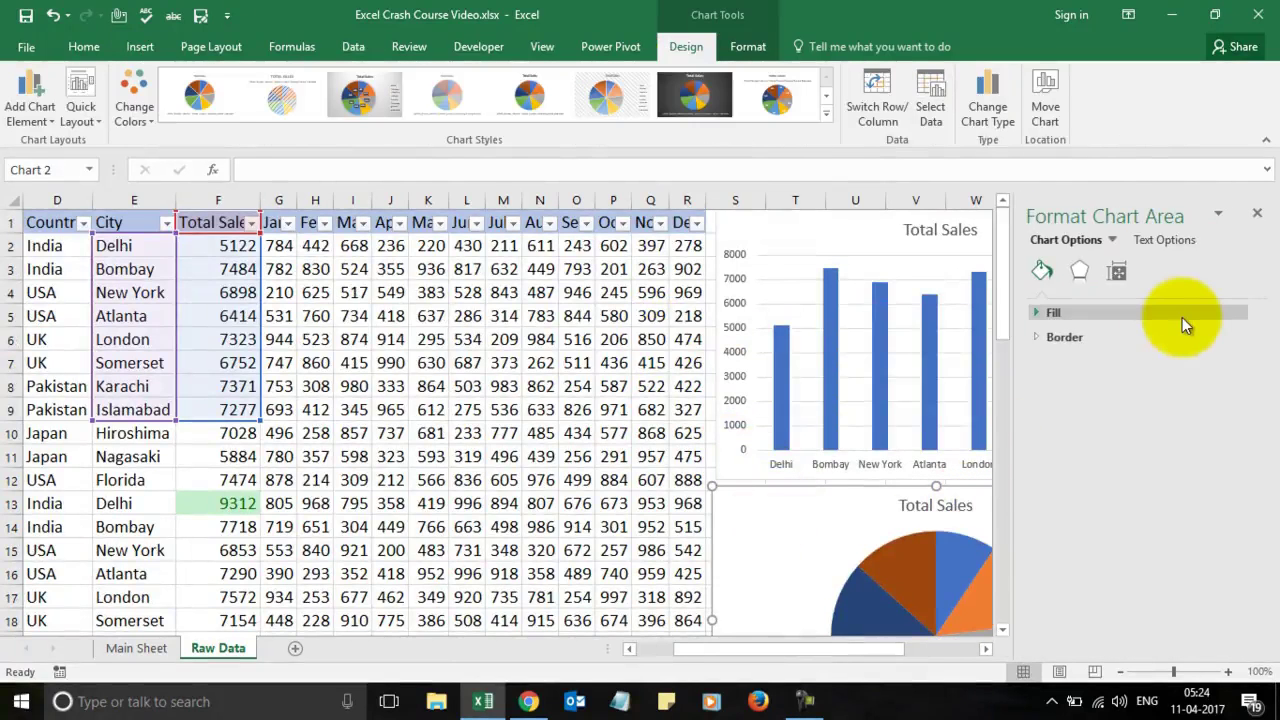
left_click_drag(1249, 214, 1275, 222)
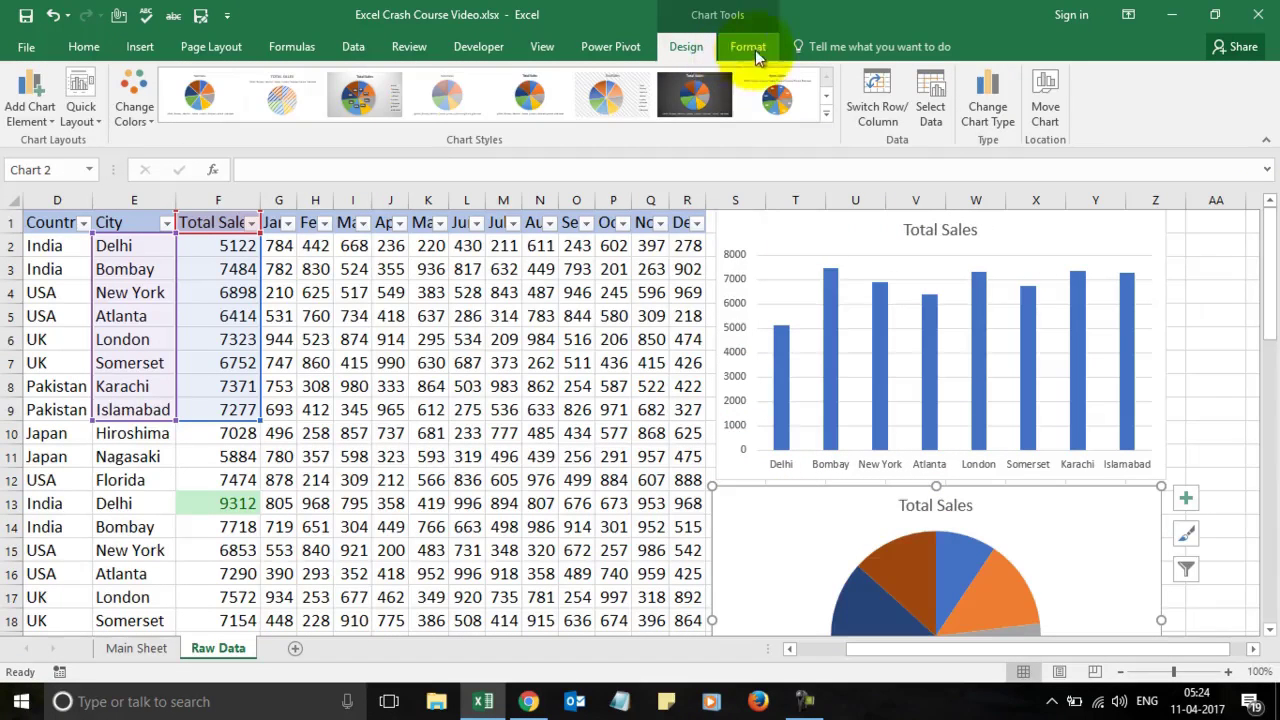
left_click(606, 96)
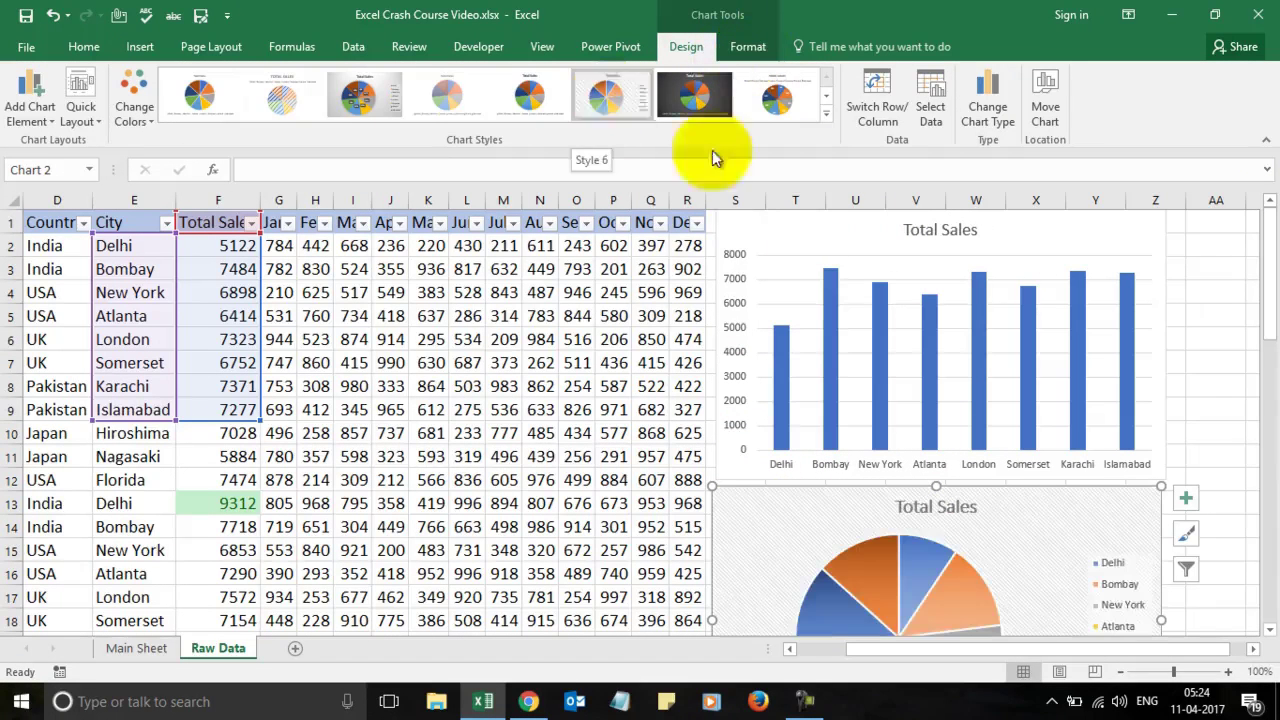
left_click(808, 255)
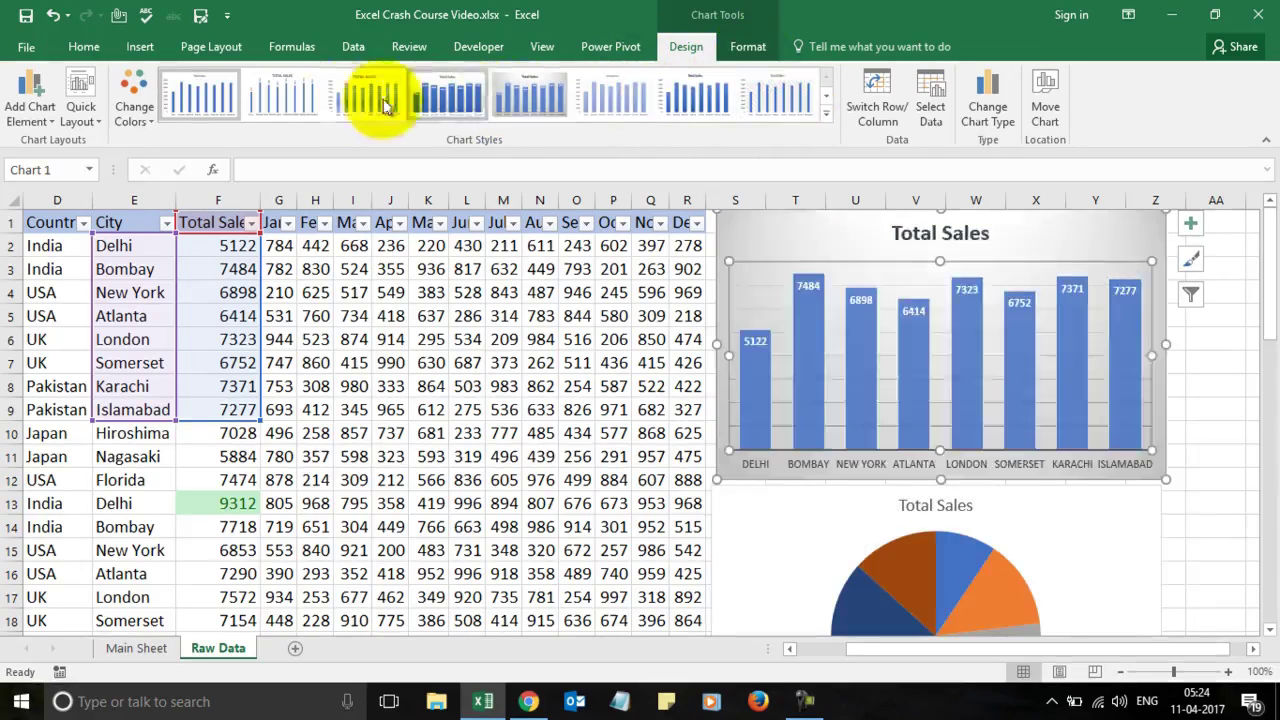
Step: Glance at the training site, then go to Main Sheet and select D8, Pivot Table
left_click(527, 705)
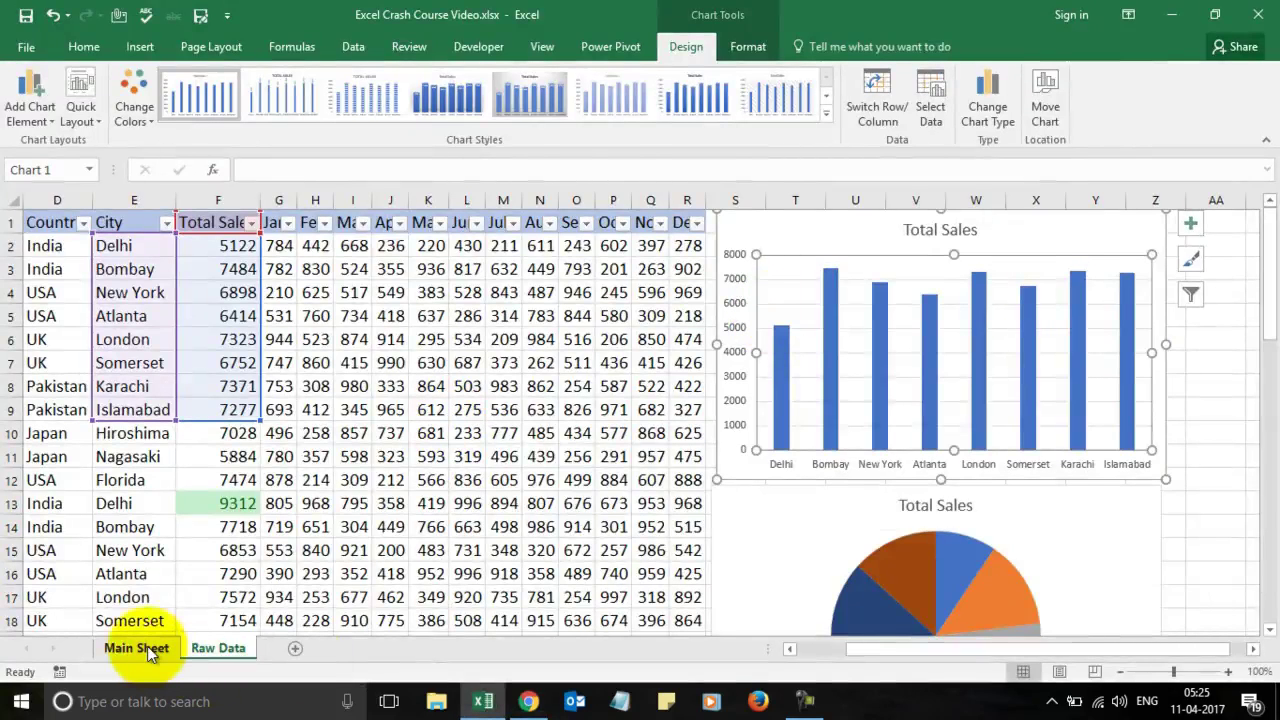
left_click(147, 646)
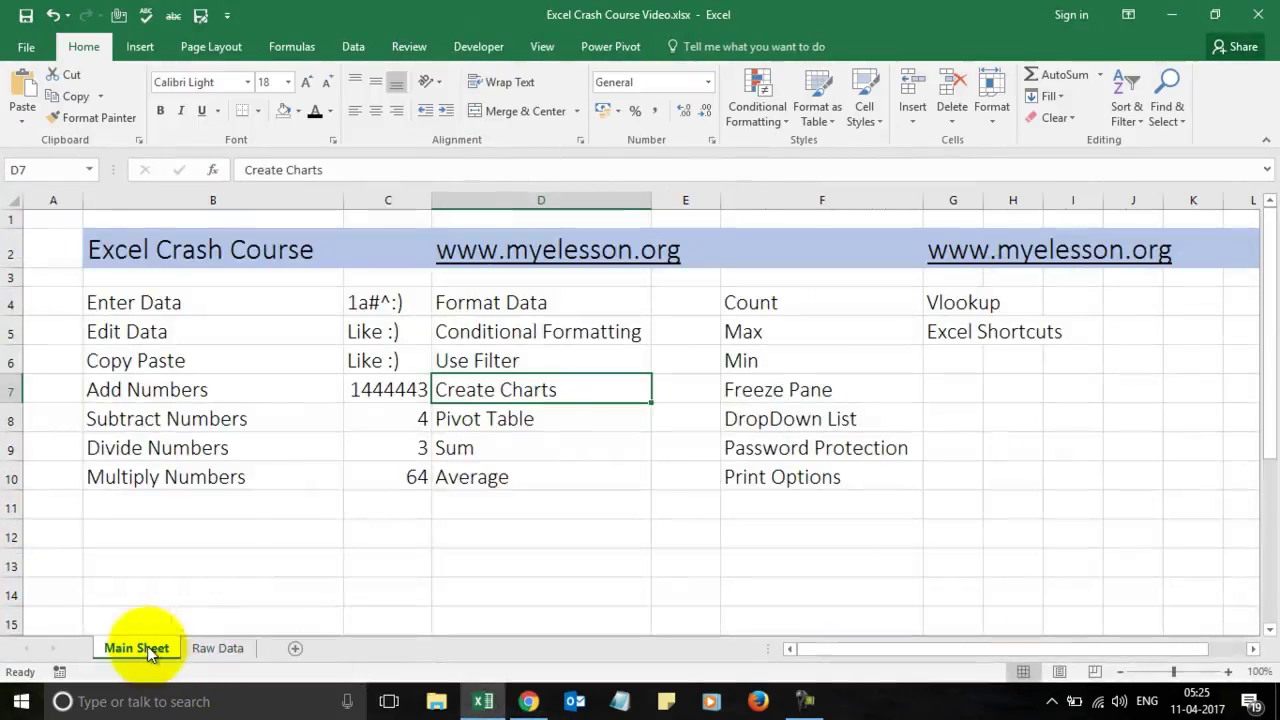
left_click(524, 415)
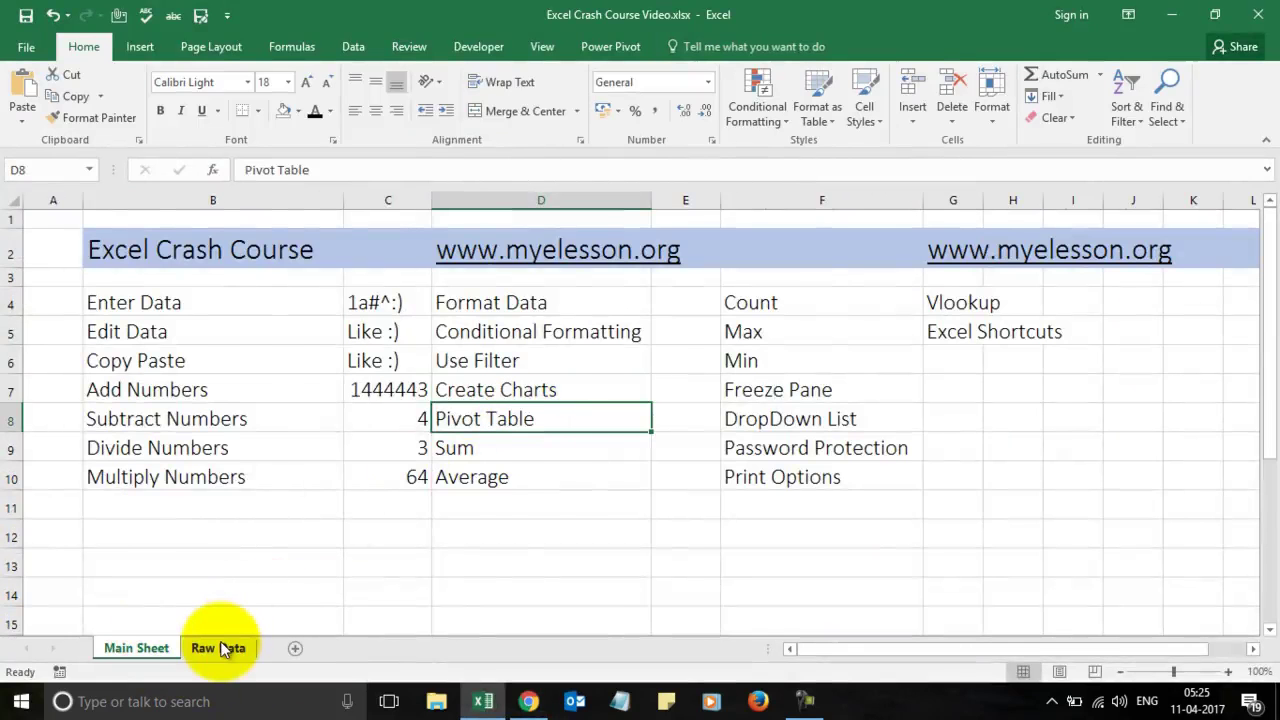
Step: Insert a PivotTable of the Raw Data table on a new worksheet, Sheet2
left_click(224, 648)
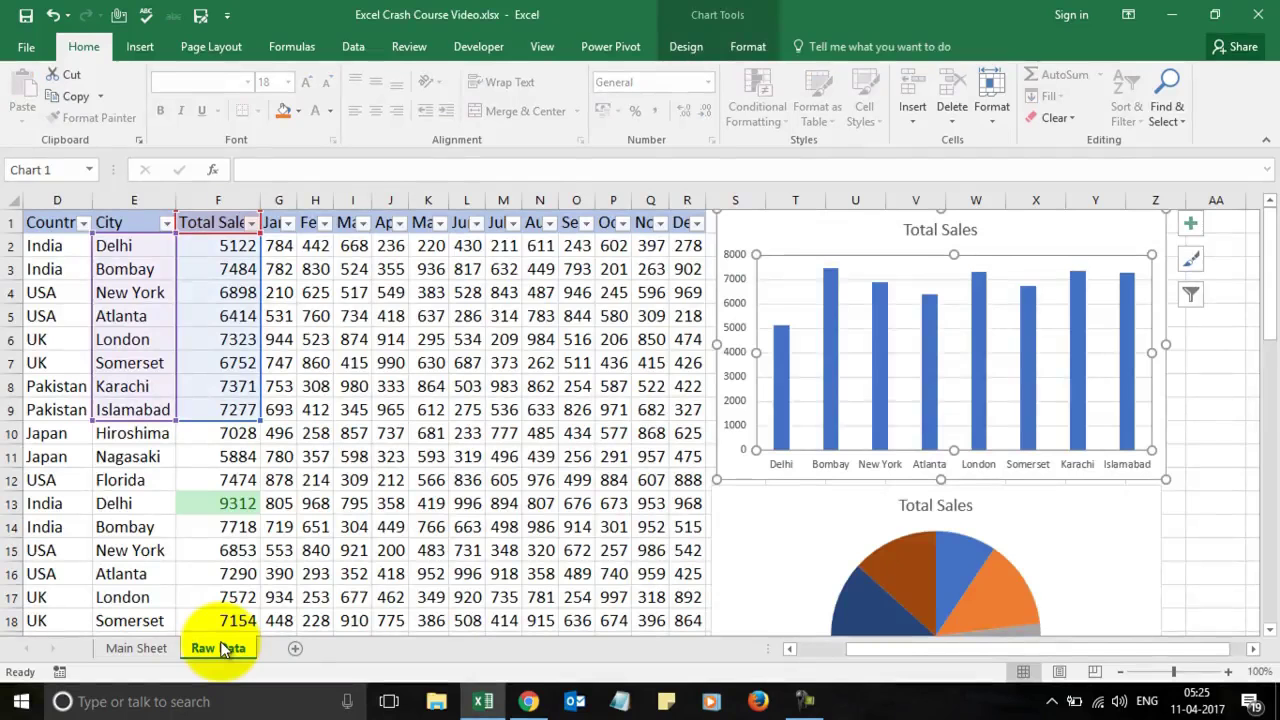
left_click(391, 410)
key("Left")
key("Left")
key("Left")
key("Left")
key("Left")
key("Left")
key("Left")
key("Left")
key("Left")
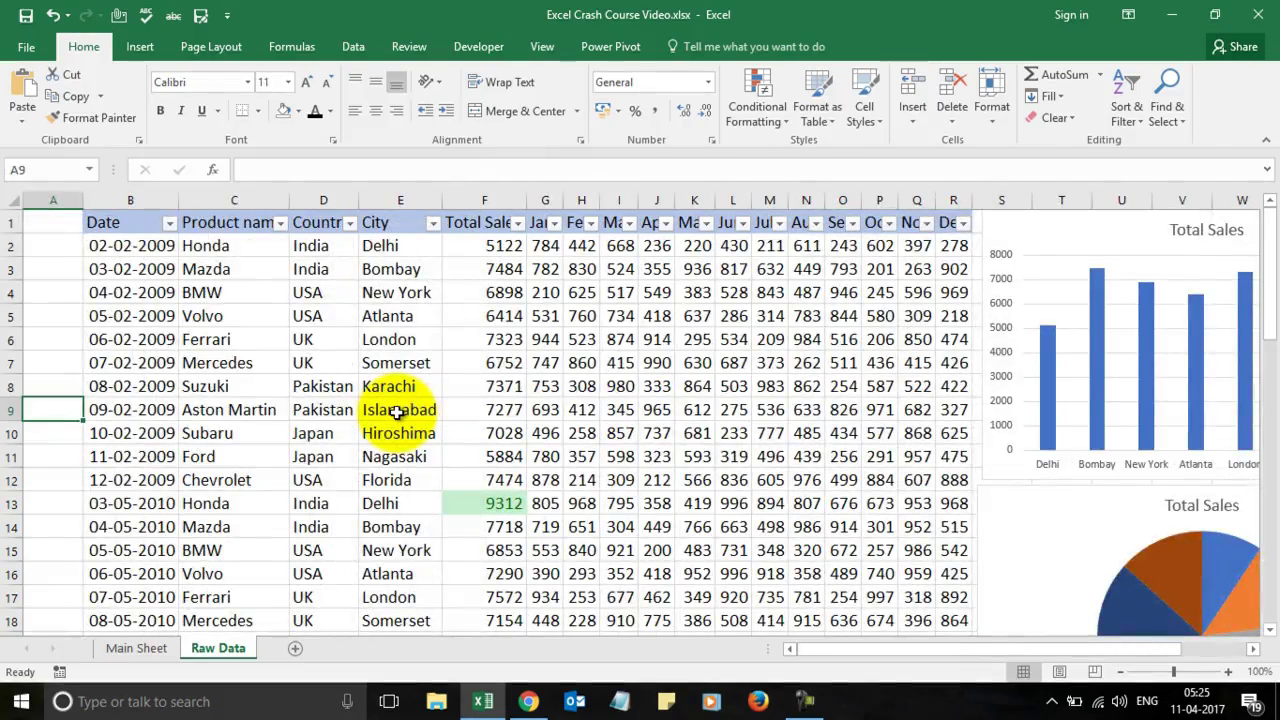
key("Right")
key("Right")
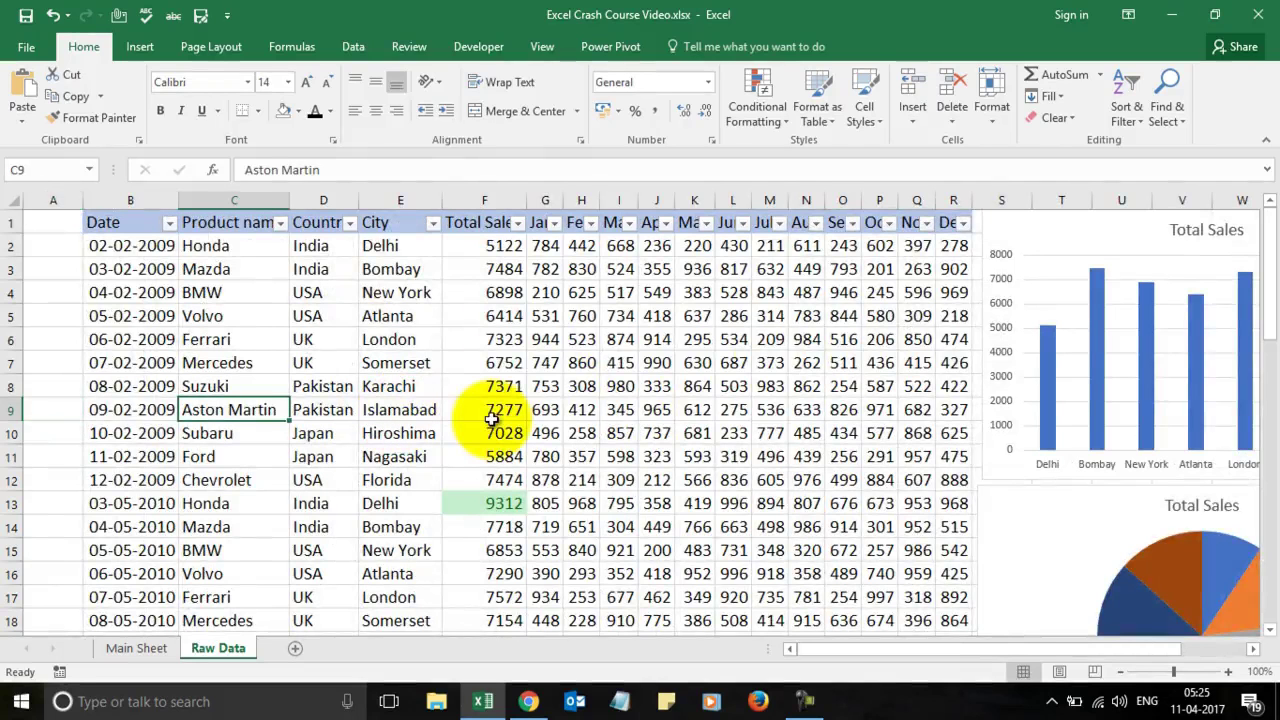
left_click(140, 47)
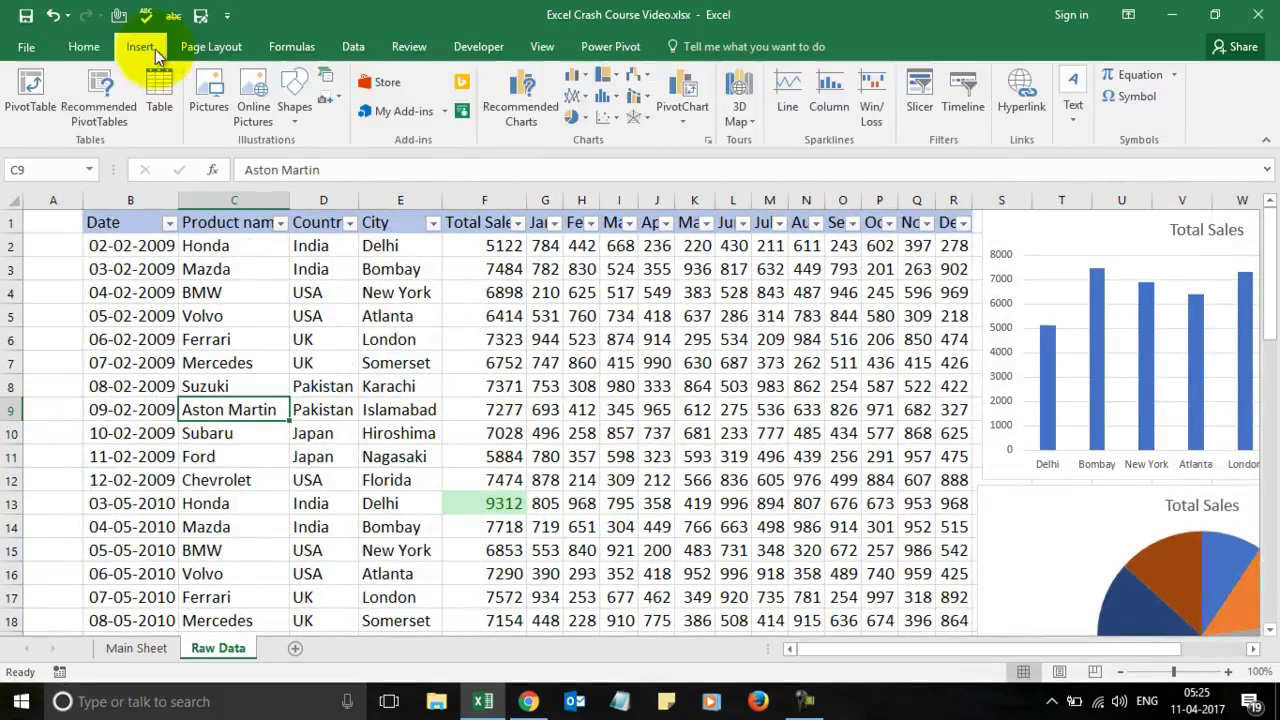
left_click(38, 85)
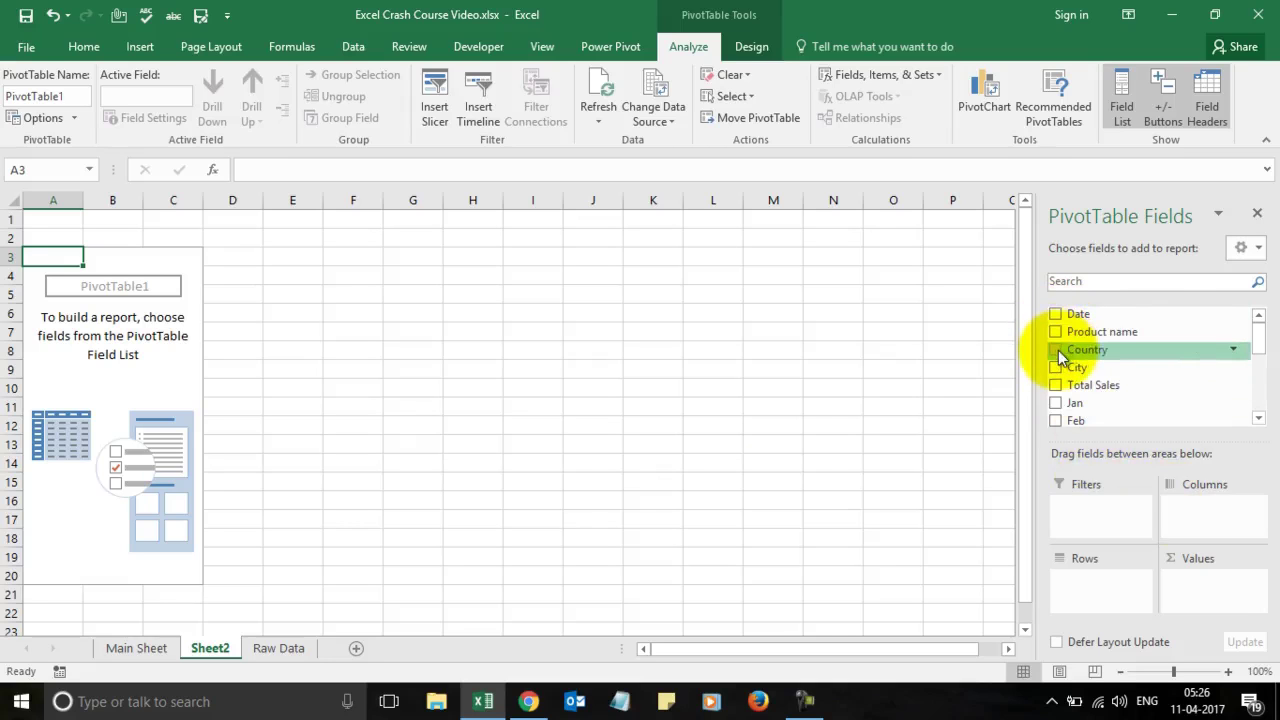
left_click(285, 649)
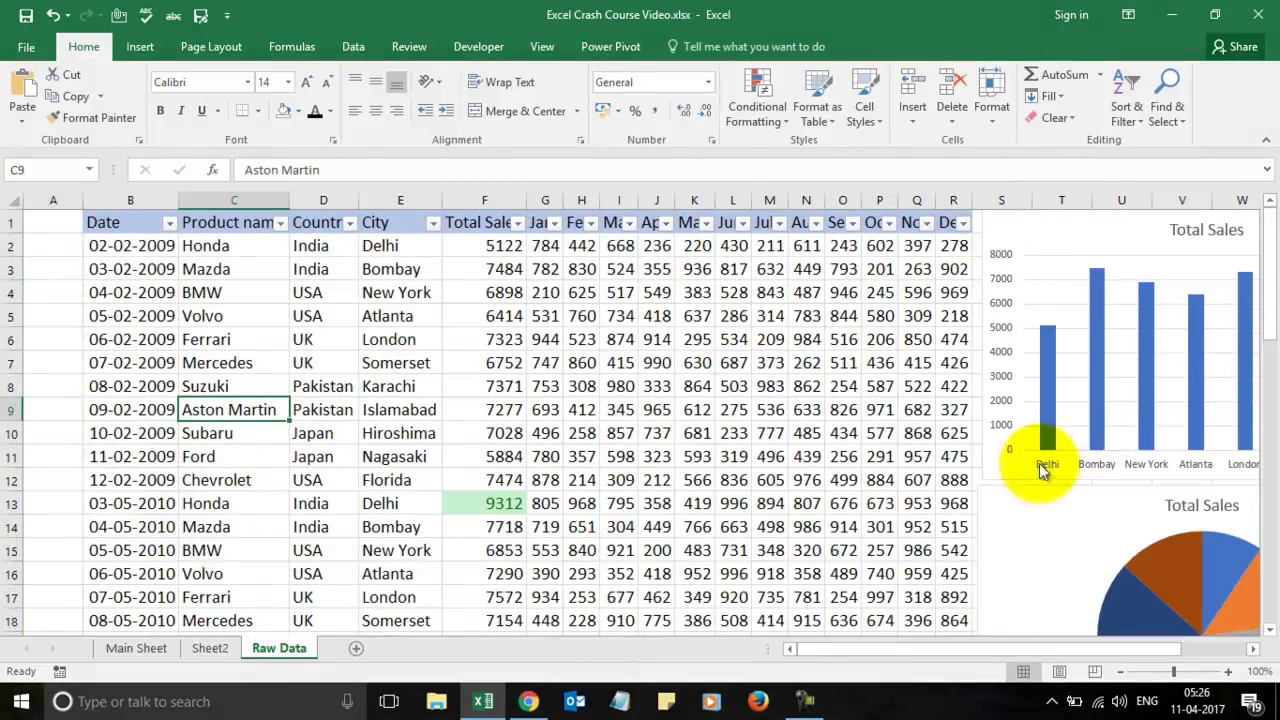
left_click(228, 648)
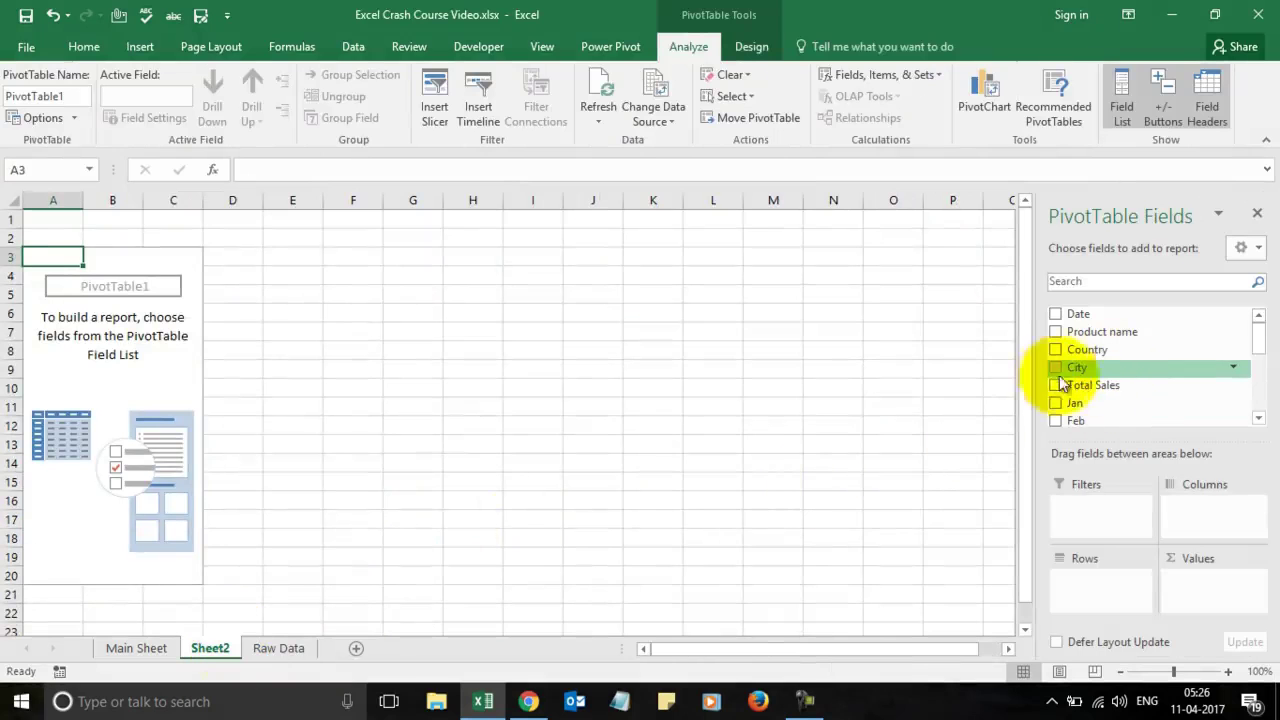
Step: Try City as pivot row, then column labels with Total Sales summed, then remove City
left_click(1054, 370)
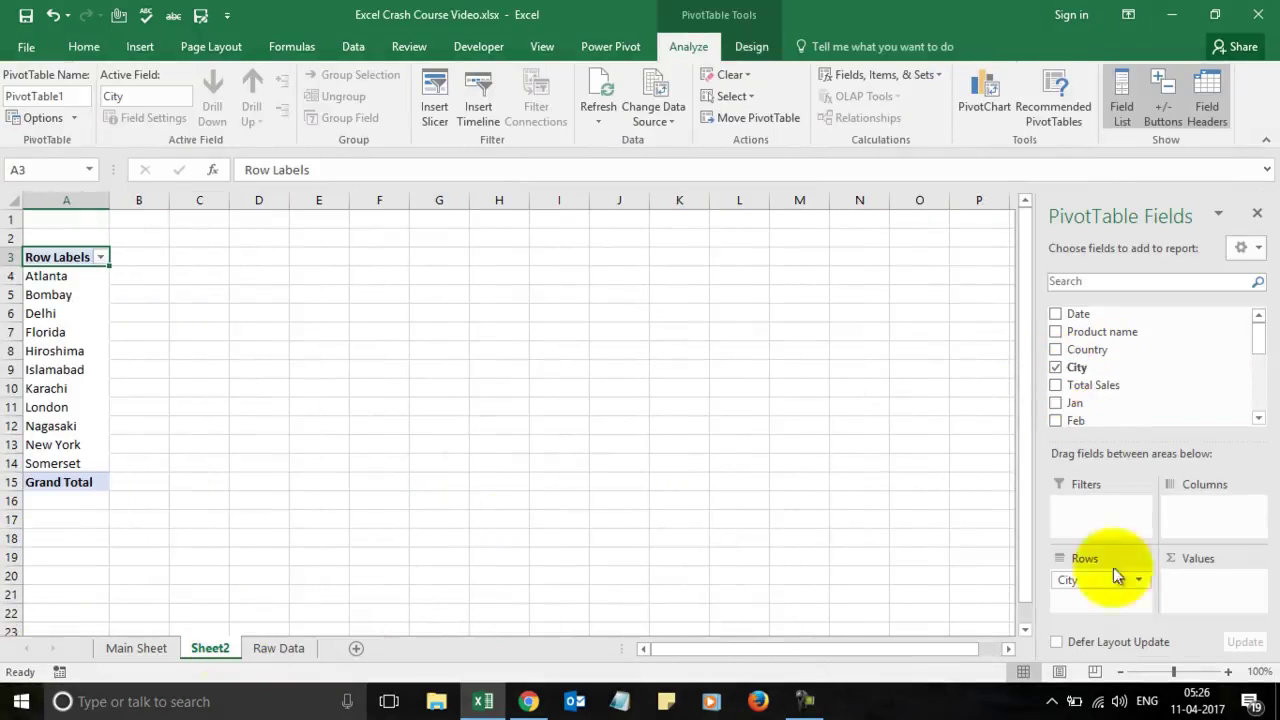
left_click(1056, 369)
left_click_drag(1056, 369, 1088, 588)
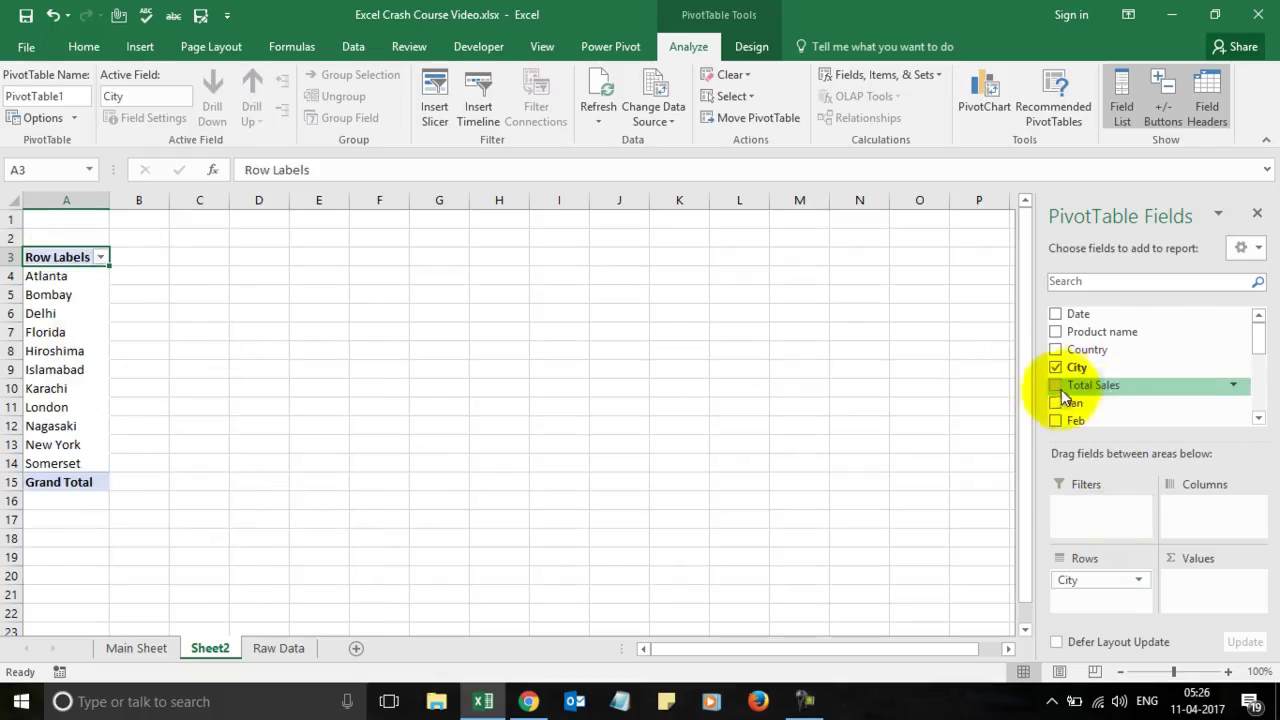
left_click_drag(1058, 392, 1211, 586)
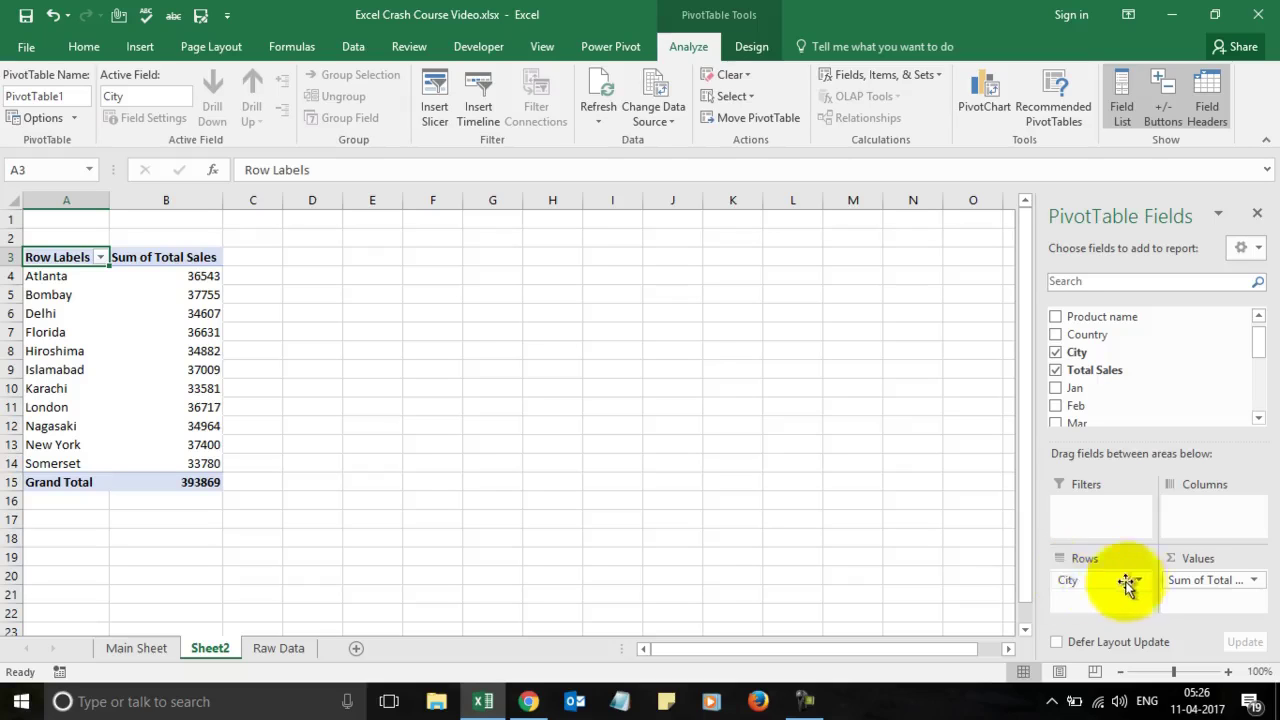
left_click_drag(1072, 583, 1180, 510)
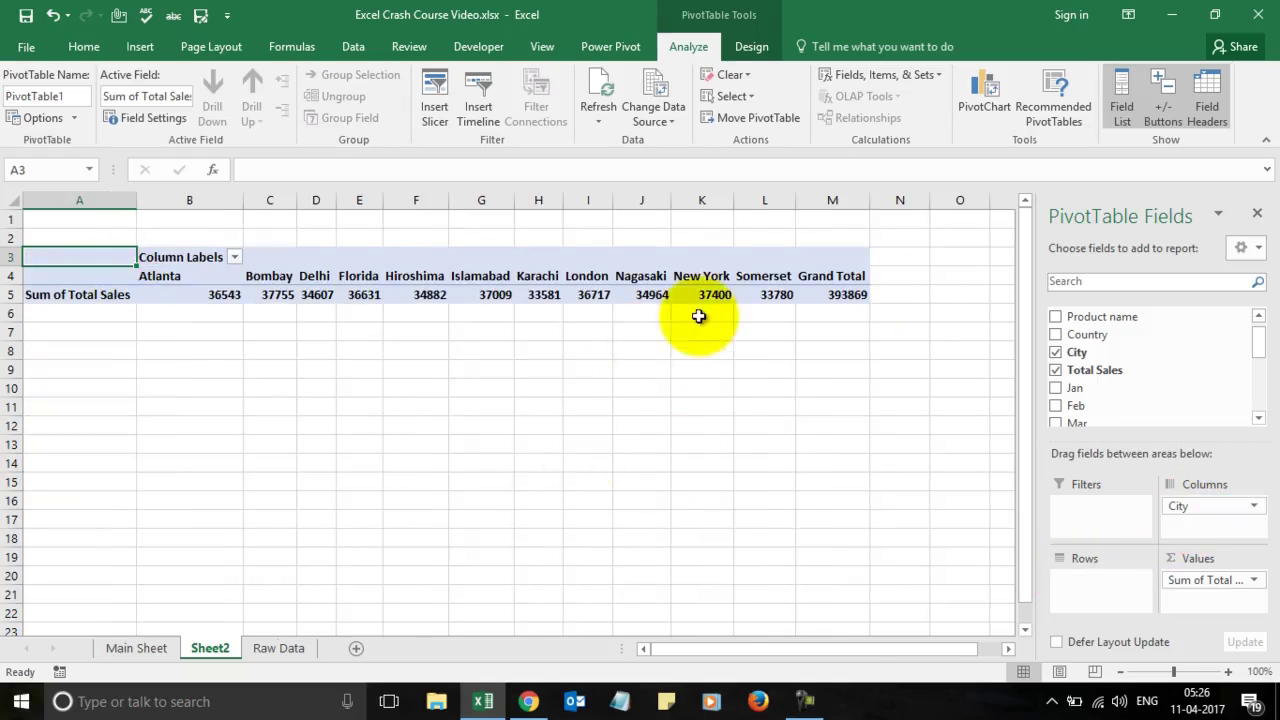
left_click_drag(1178, 504, 1065, 360)
Step: Rebuild the pivot with Product name rows and summed Total Sales, then return to Main Sheet
left_click_drag(1200, 578, 1094, 377)
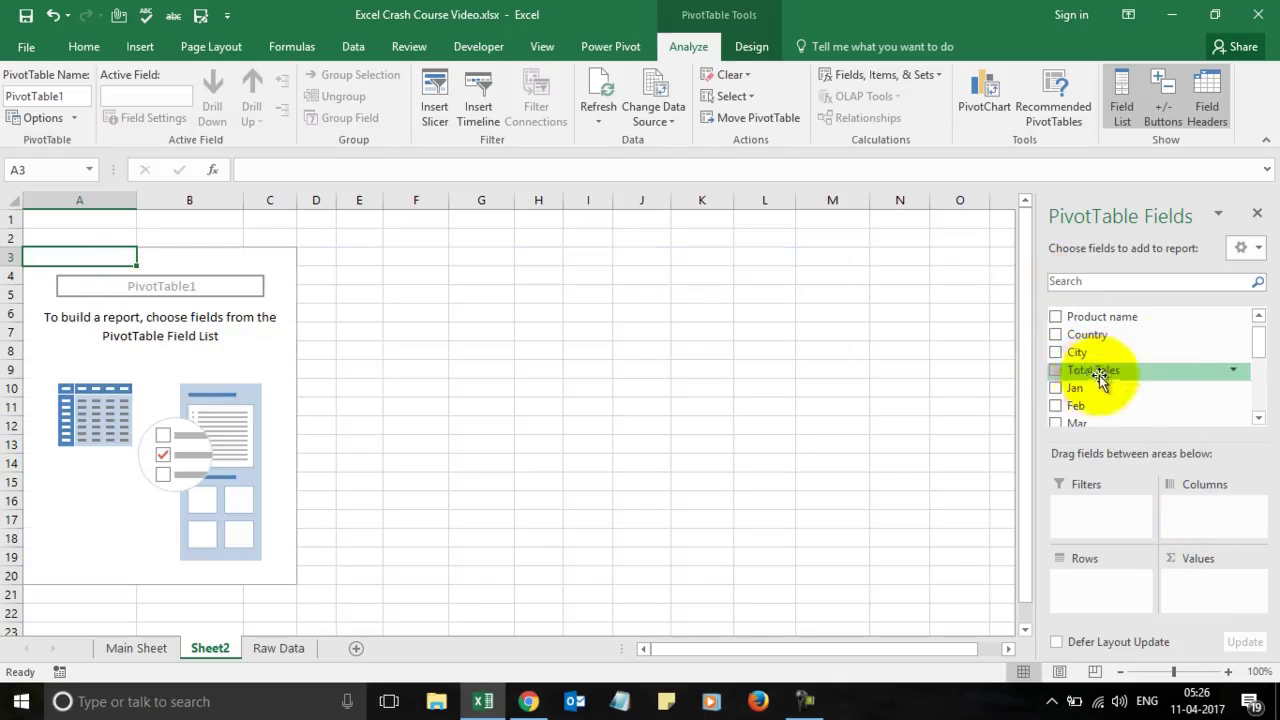
left_click_drag(1086, 322, 1108, 595)
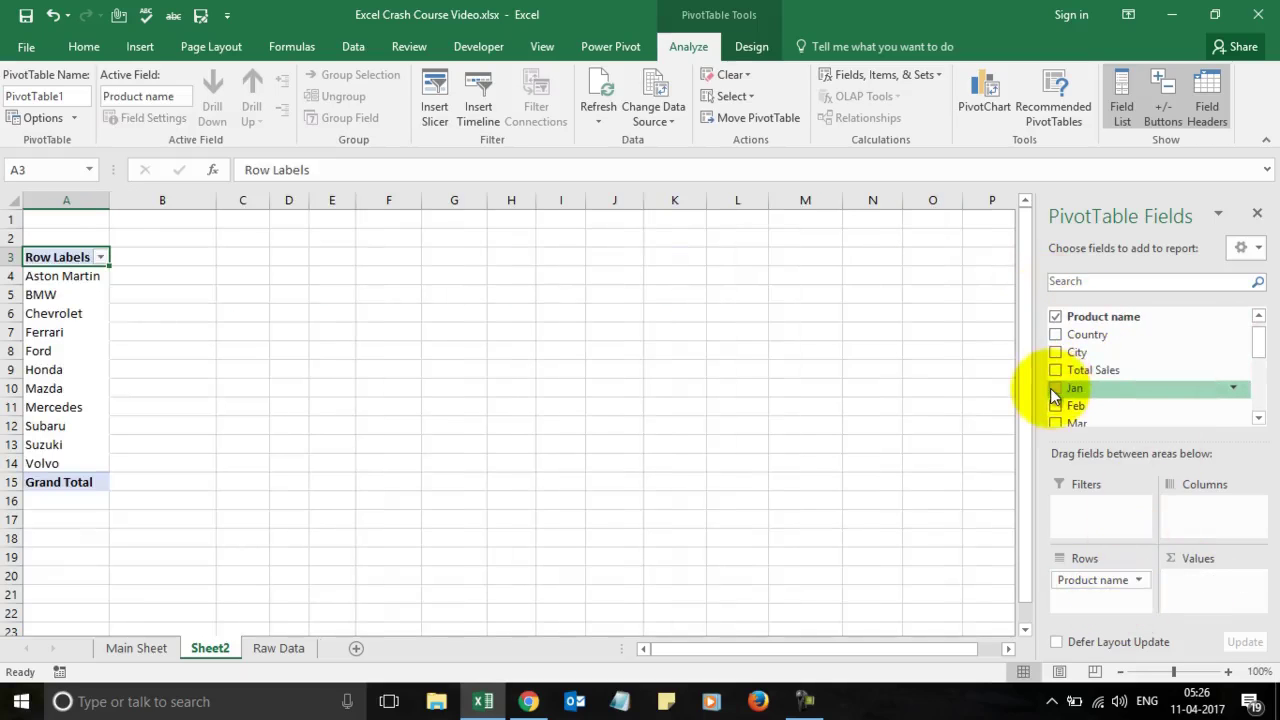
left_click_drag(1062, 370, 1212, 592)
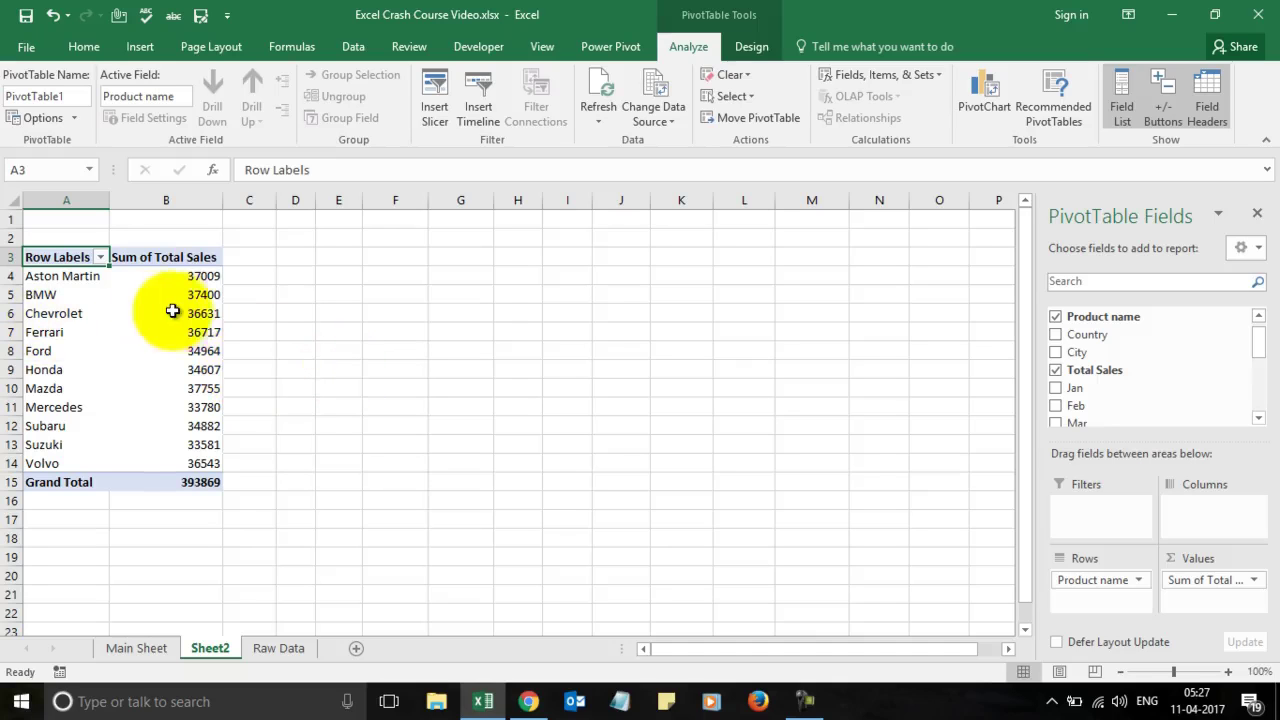
mouse_move(183, 313)
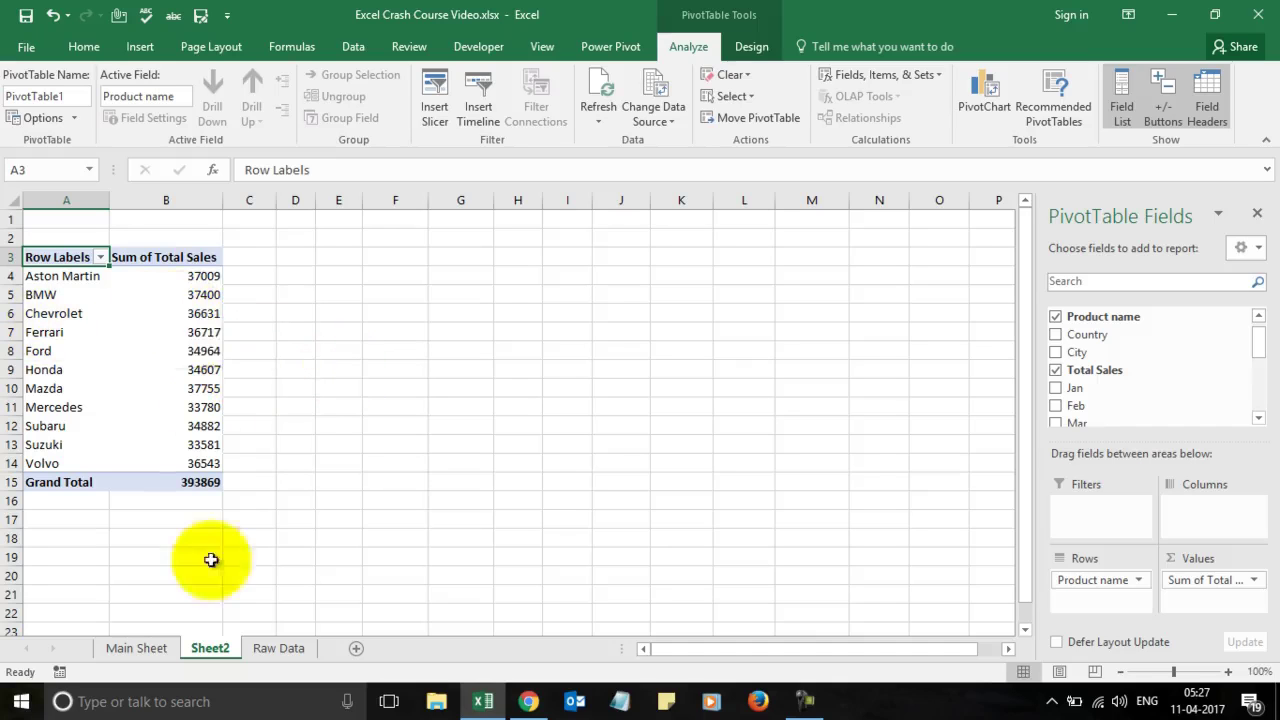
left_click(138, 648)
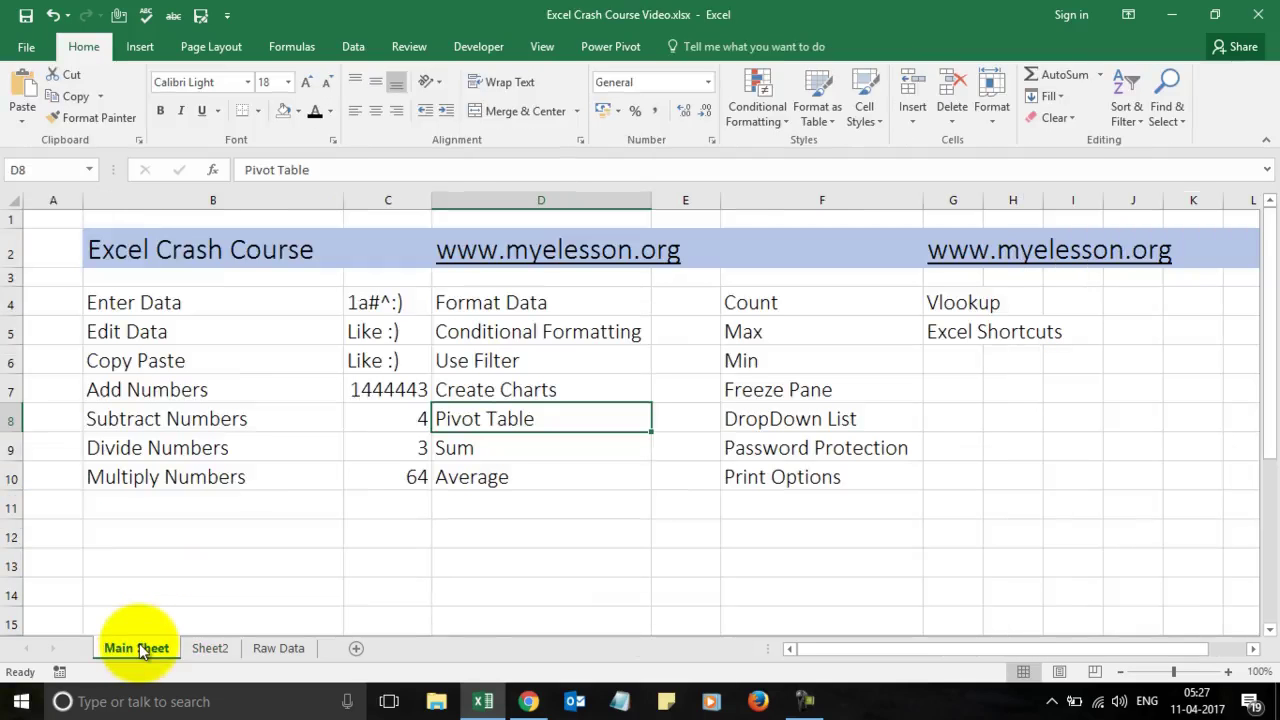
left_click(528, 701)
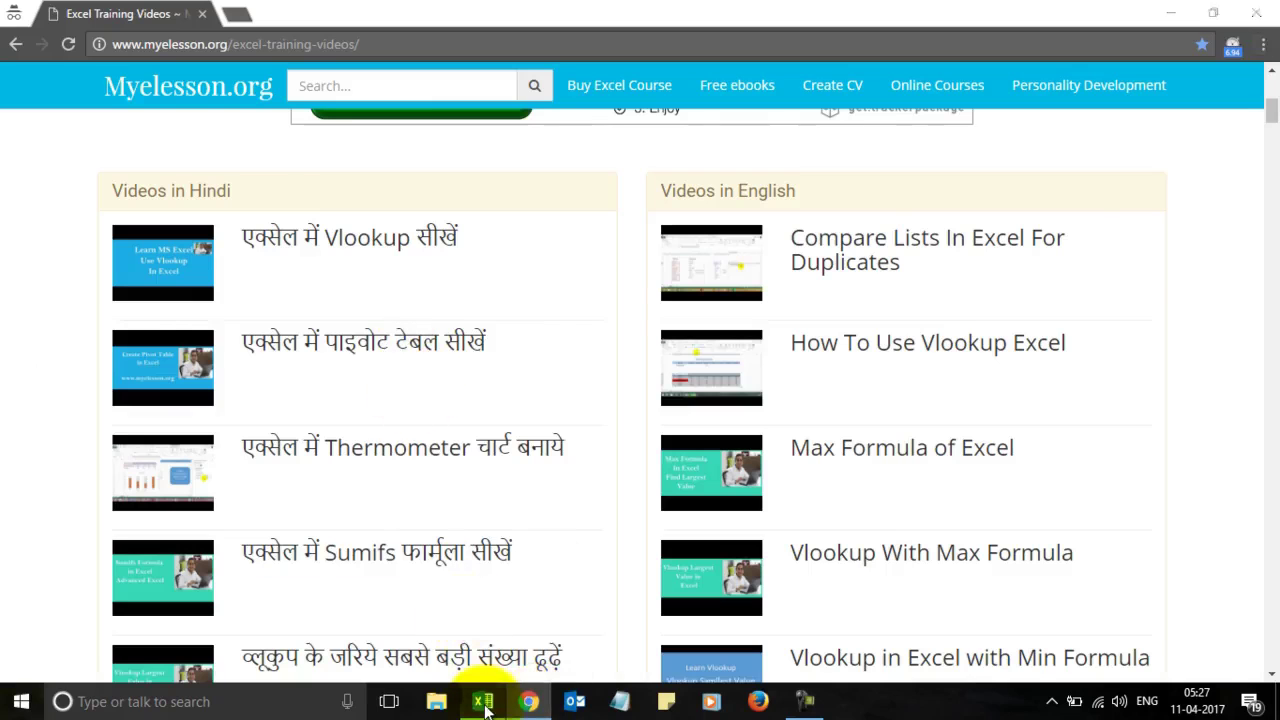
left_click(484, 703)
left_click(480, 442)
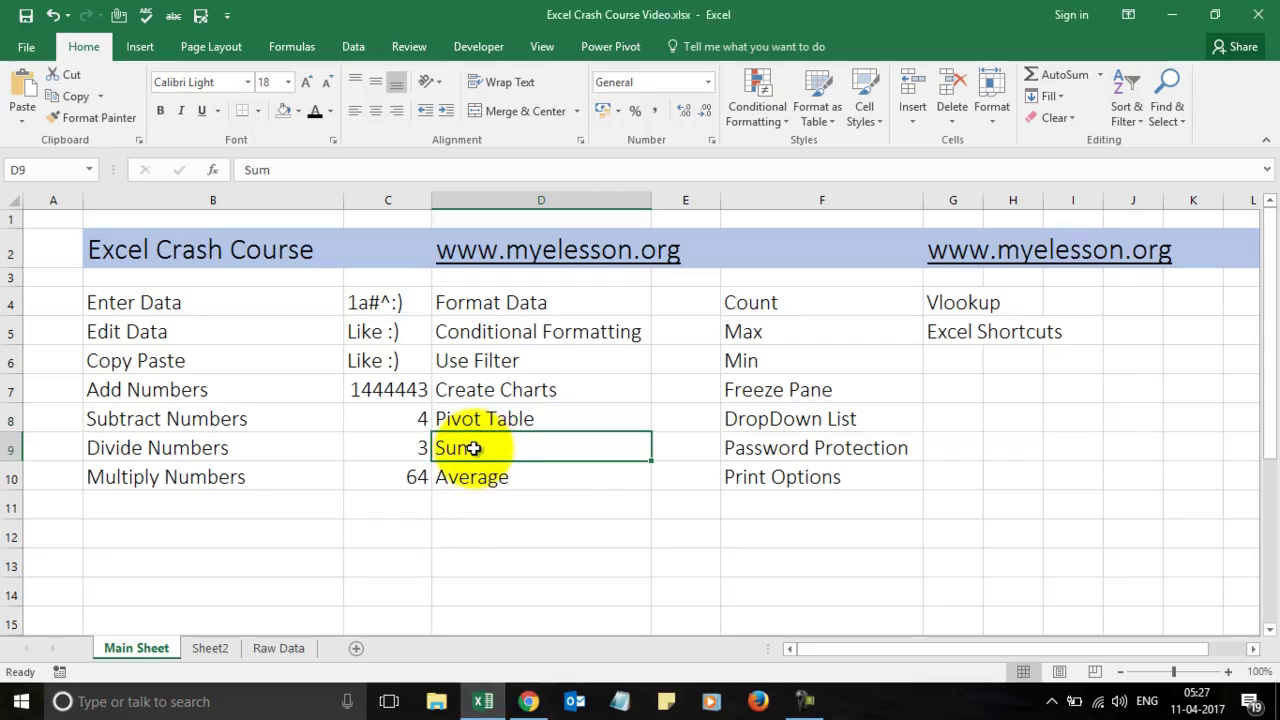
Step: Enter =SUM(2,5,8,9) in E9 beside Sum, giving 24
key("Right")
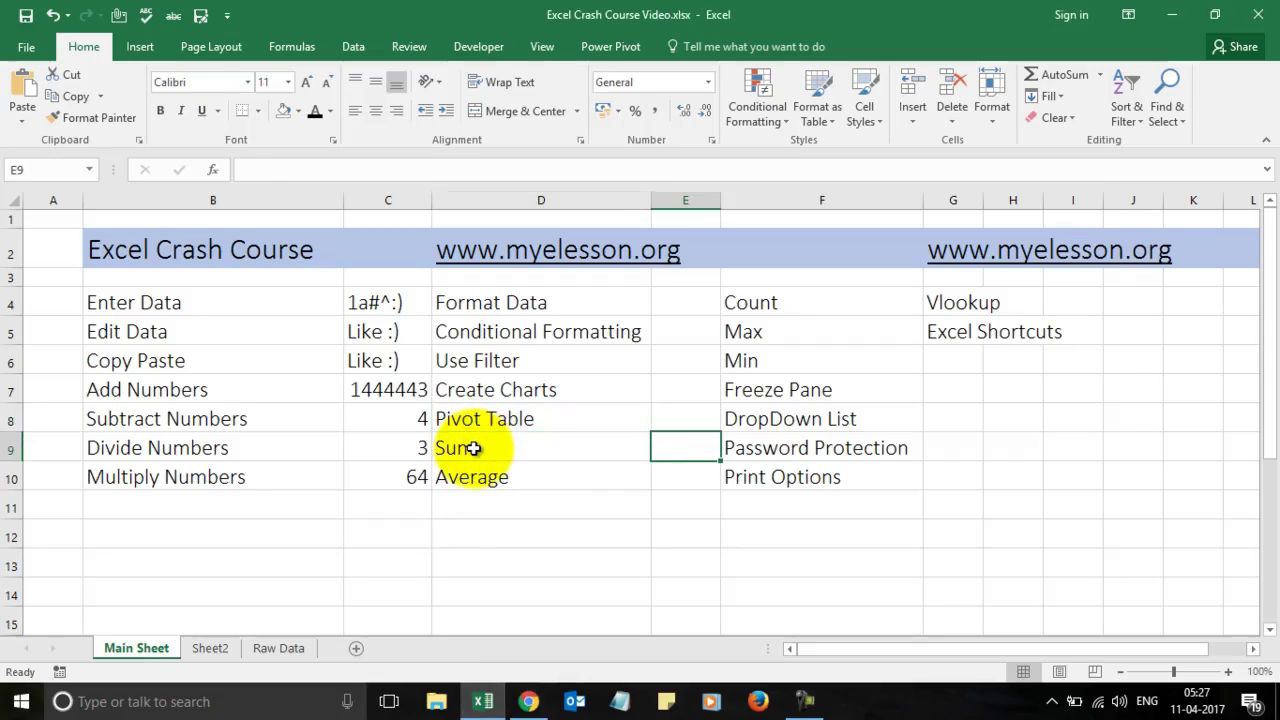
left_click(405, 393)
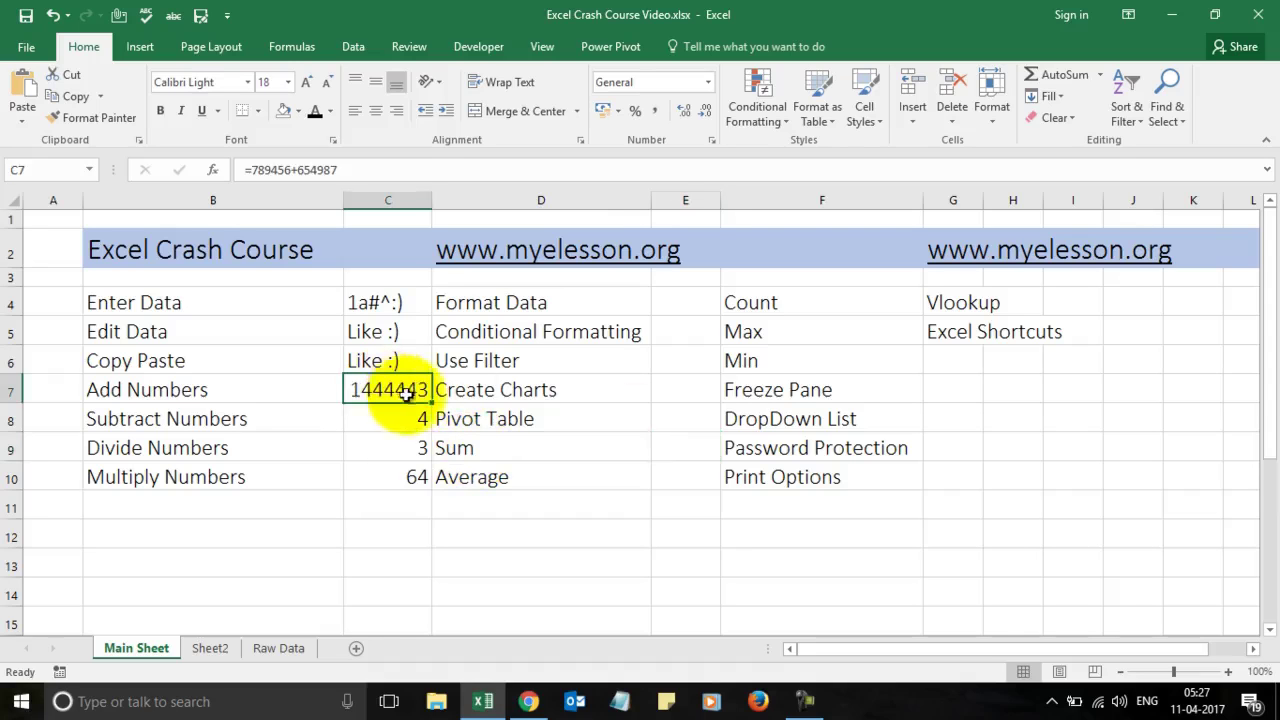
left_click(690, 450)
type("=")
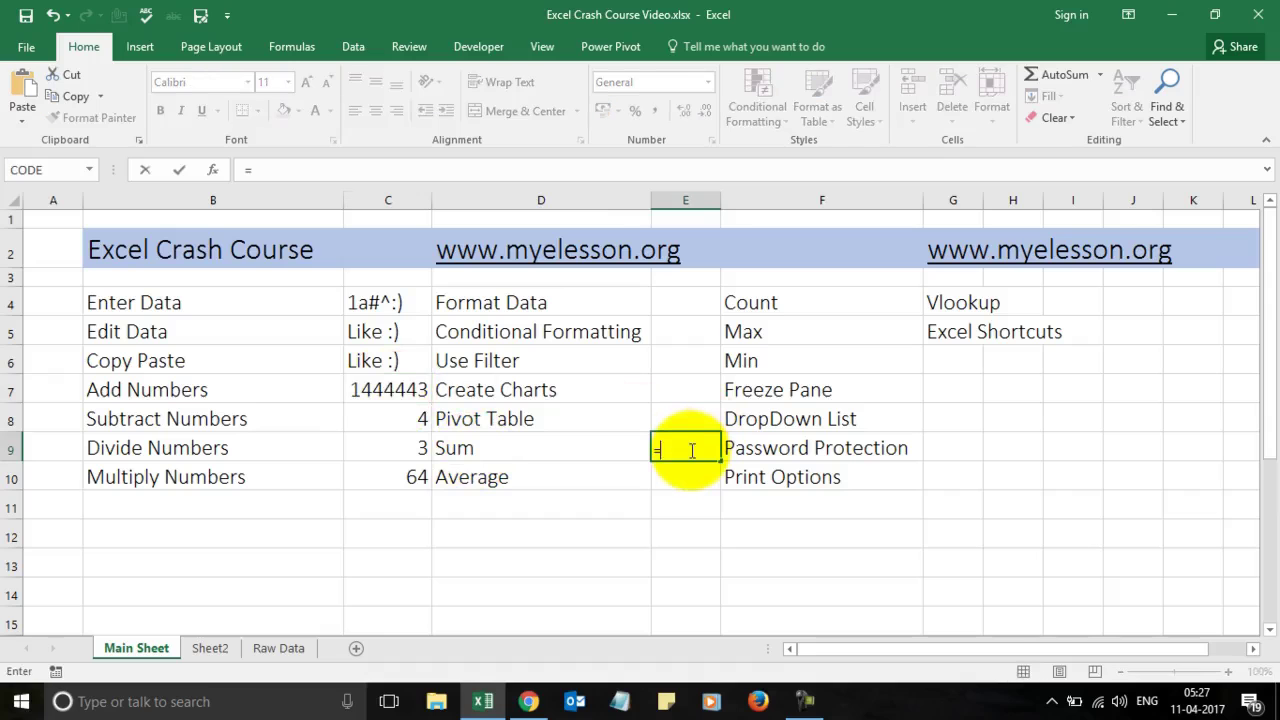
type("sum")
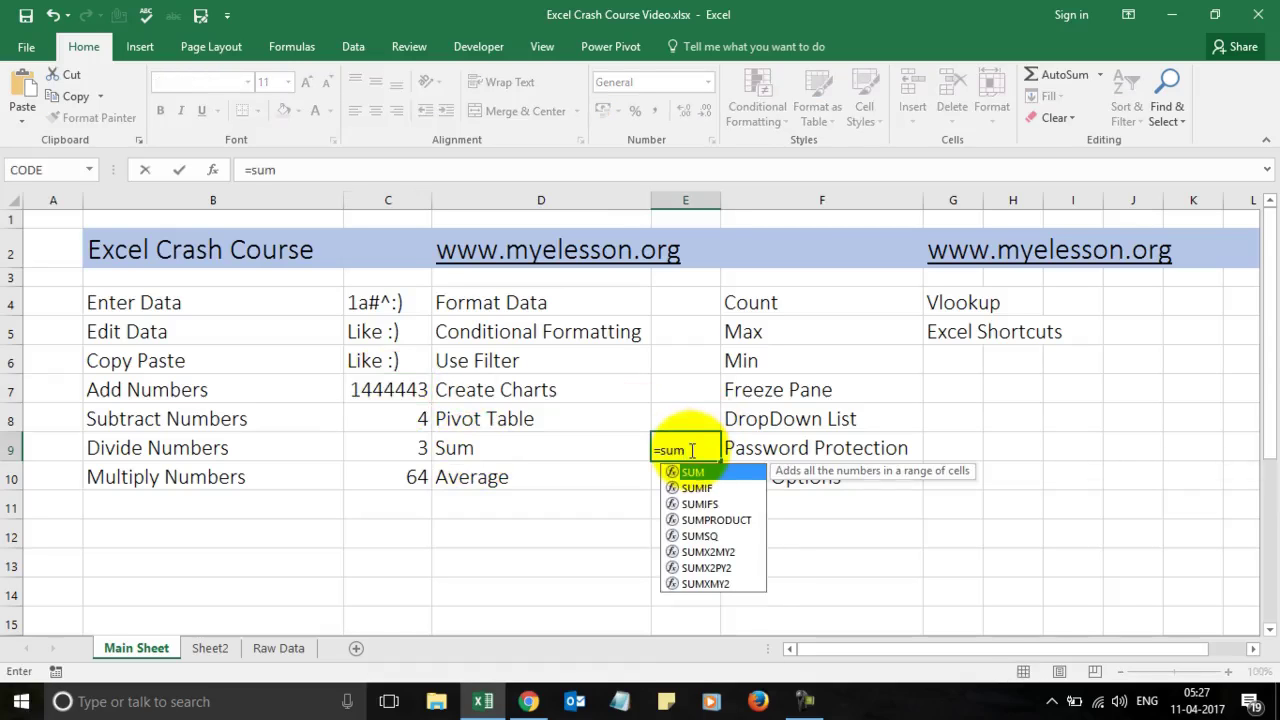
type("(")
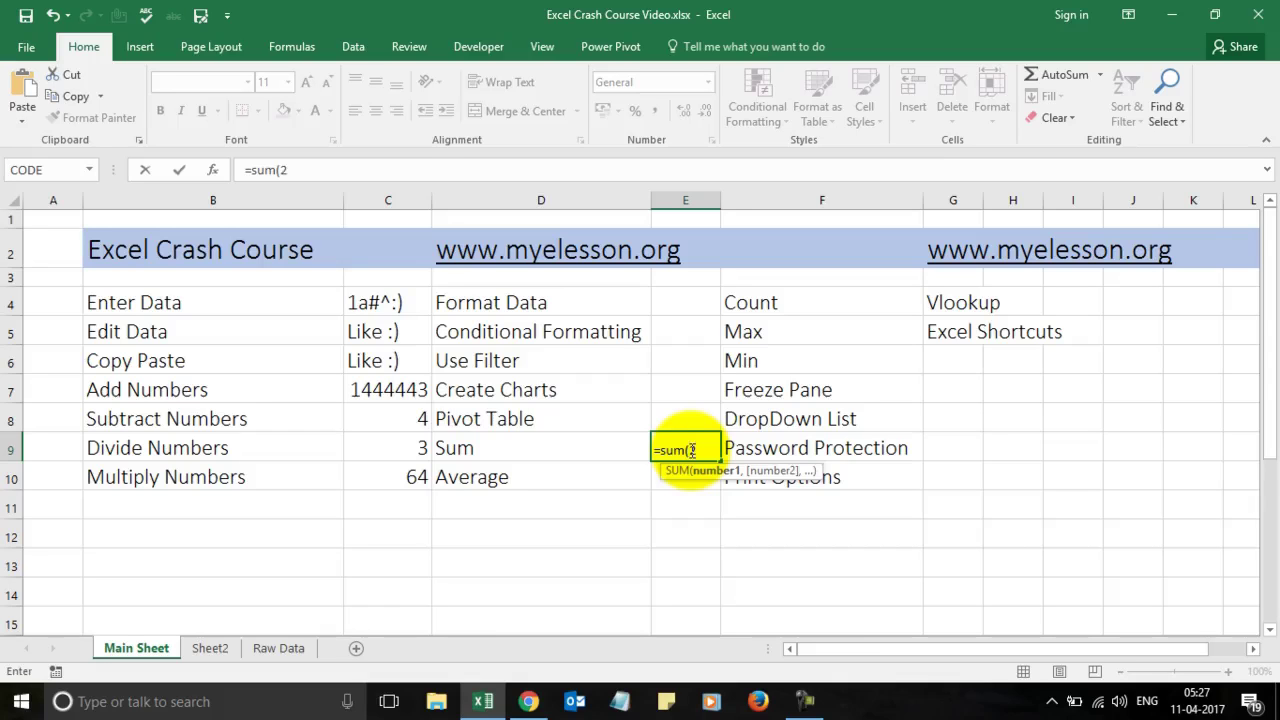
type("2,")
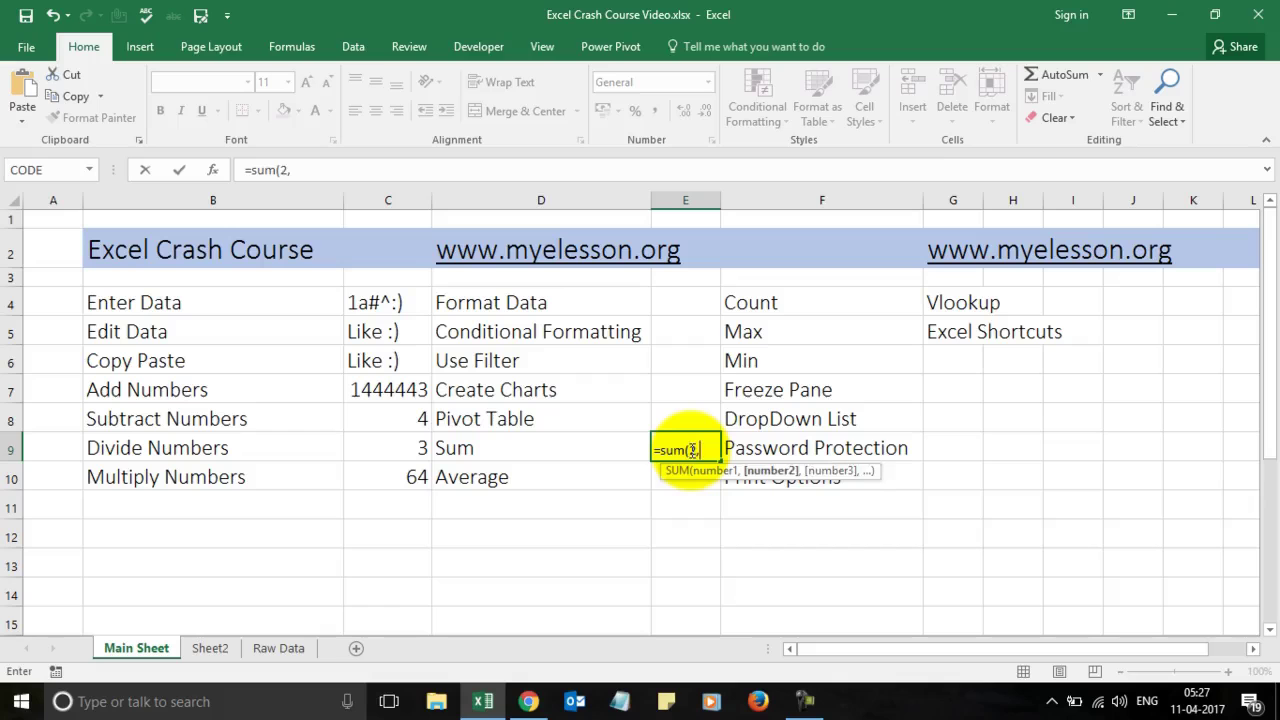
type("5,8,")
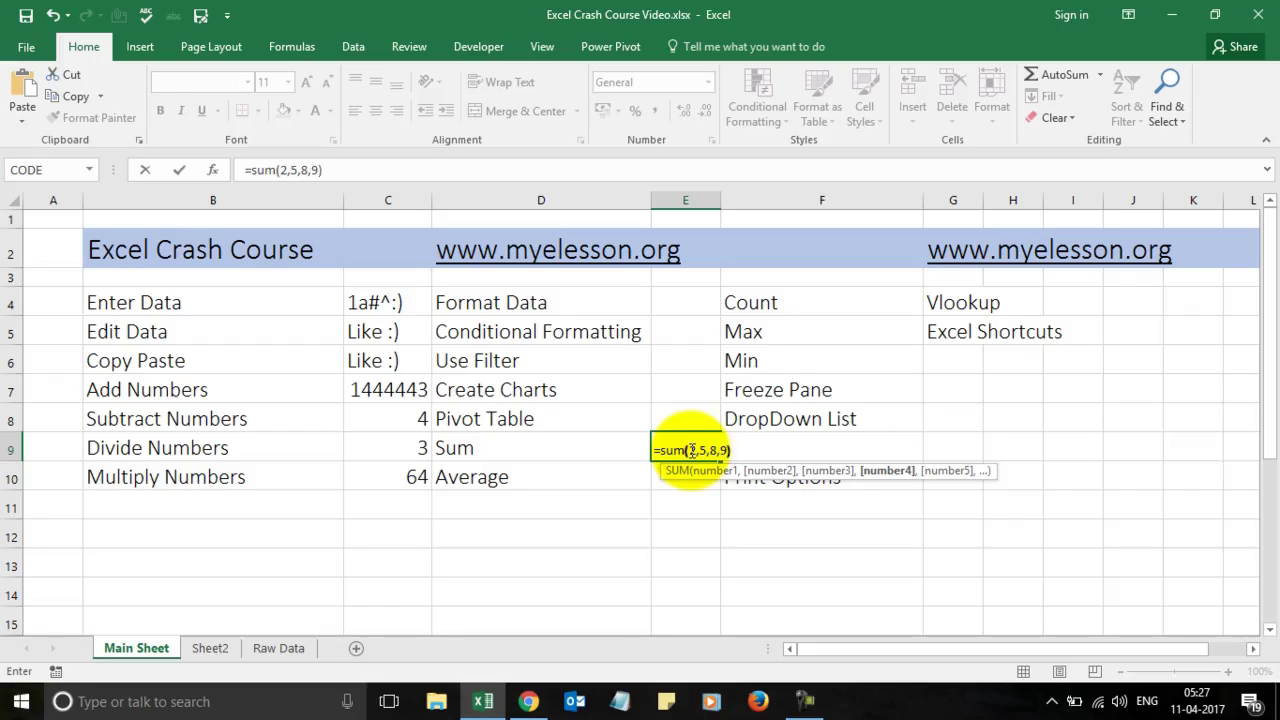
type("9)")
key("Return")
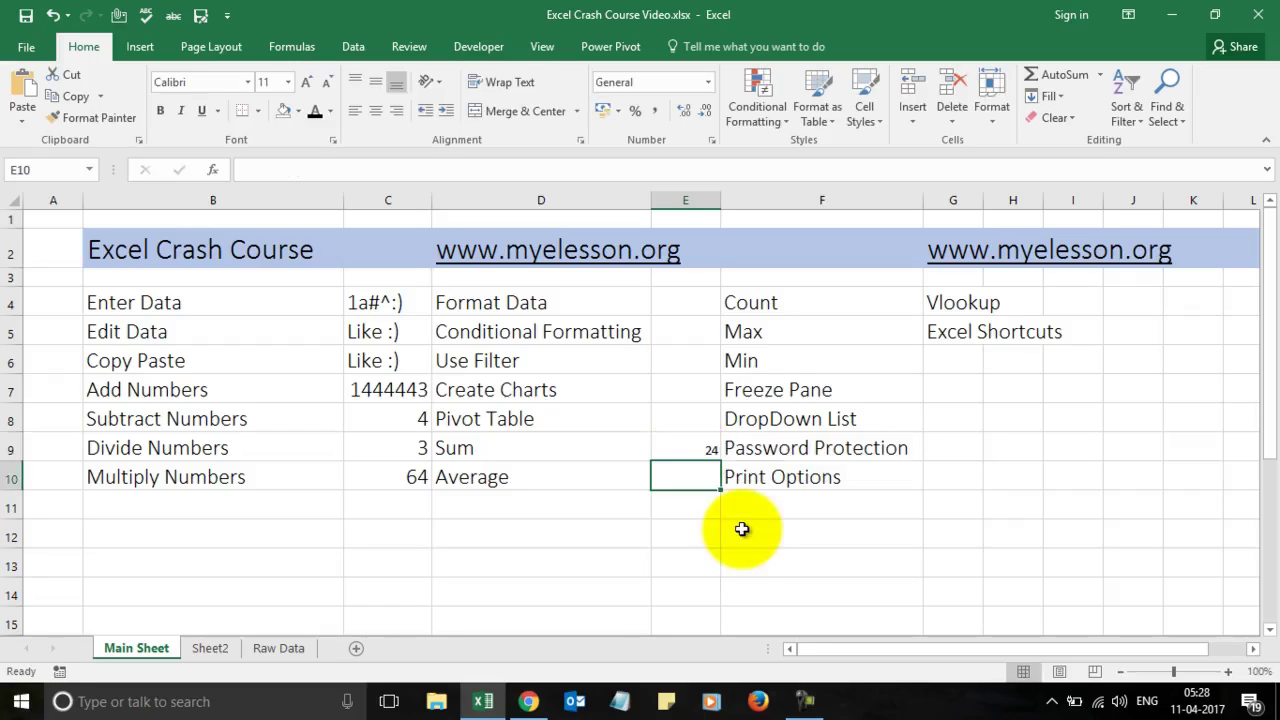
Step: Set the font size of cells E4:E10 to 16
left_click(685, 314)
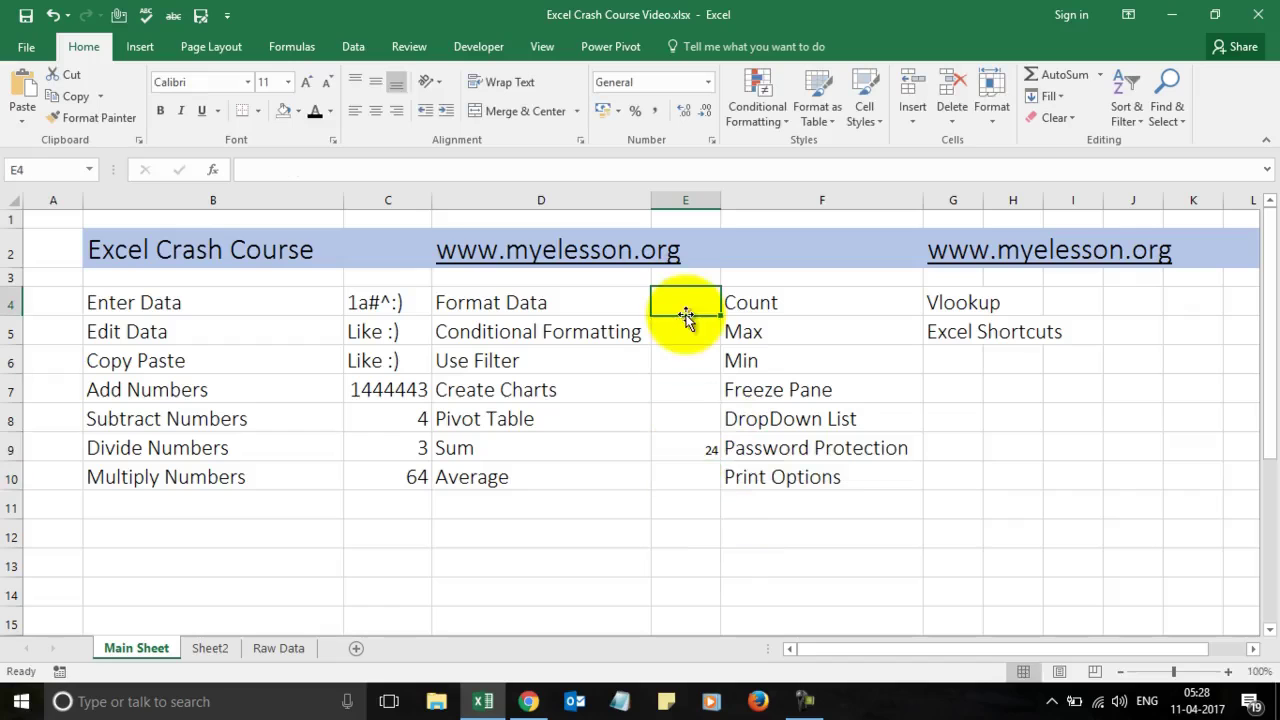
key("shift+Down")
key("shift+Down")
key("shift+Down")
key("shift+Down")
key("shift+Down")
key("shift+Down")
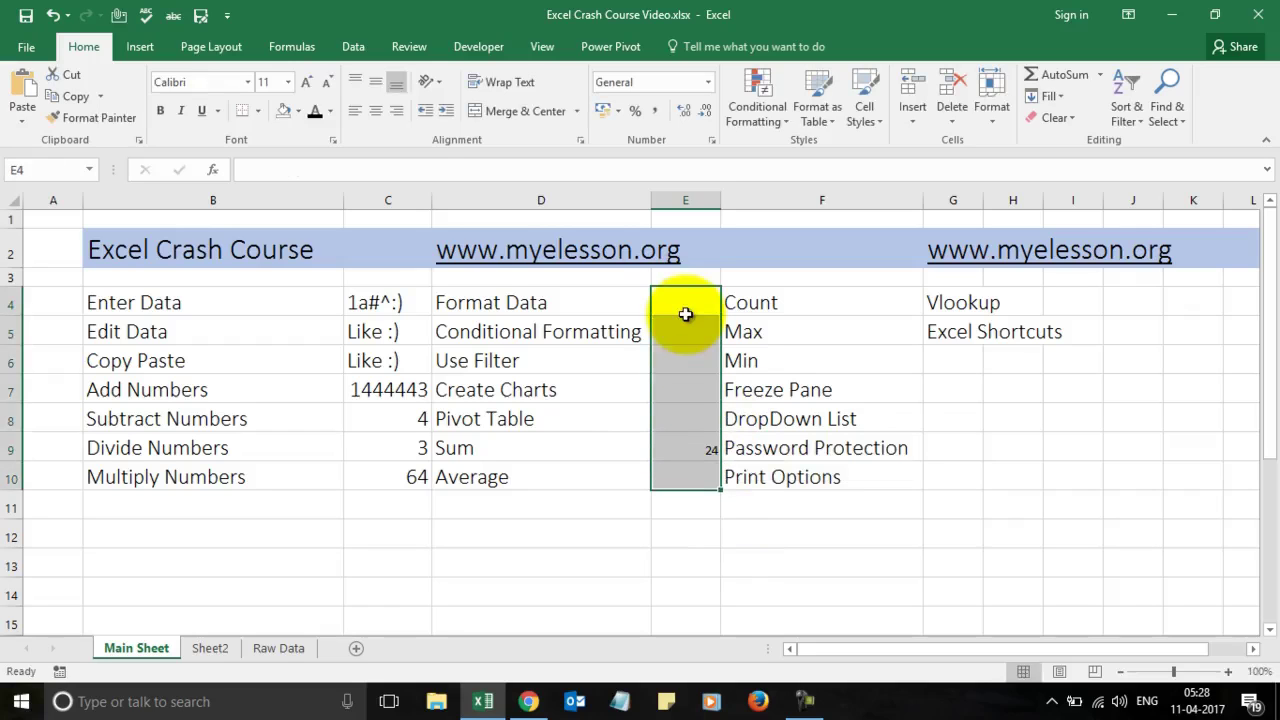
left_click(287, 82)
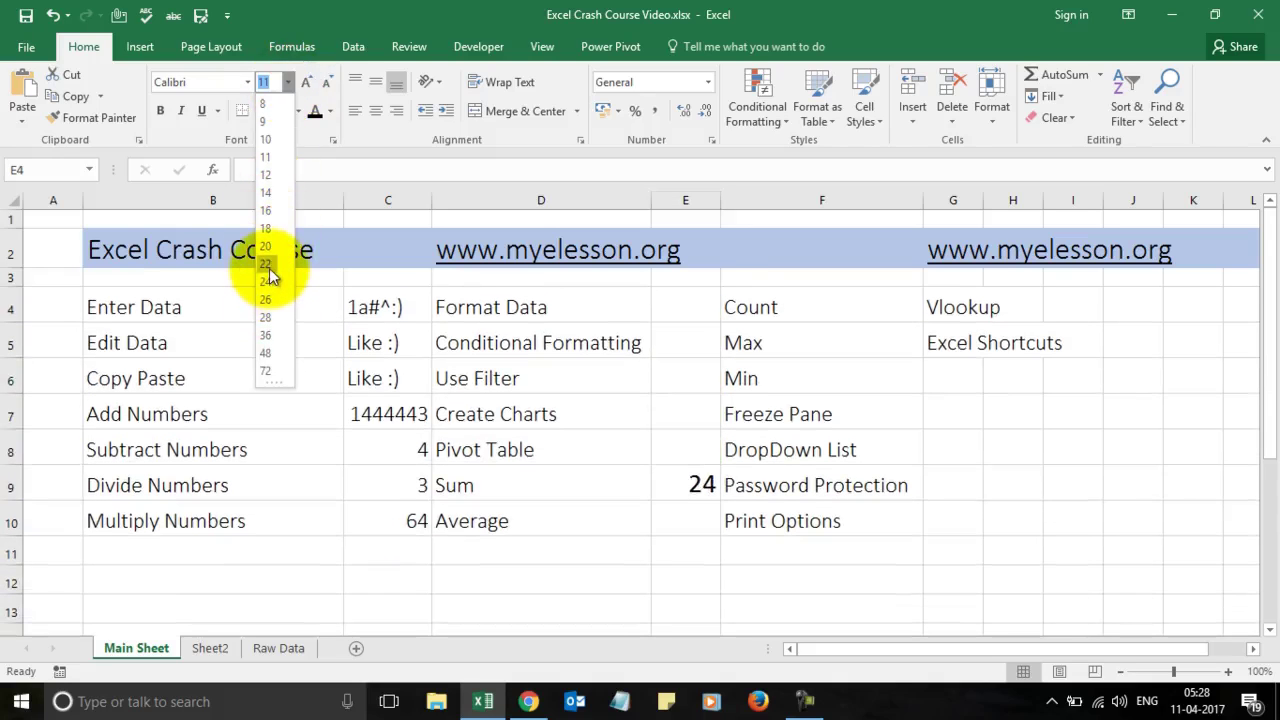
left_click(267, 213)
left_click(677, 449)
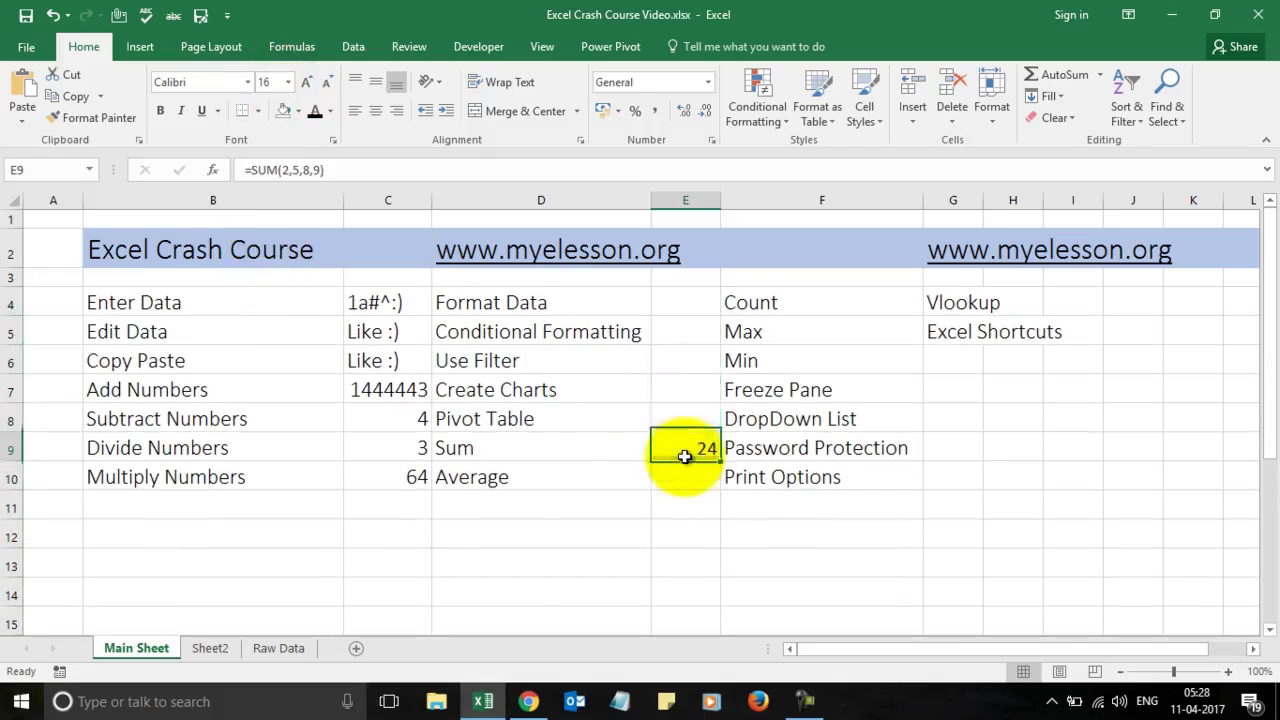
left_click(712, 480)
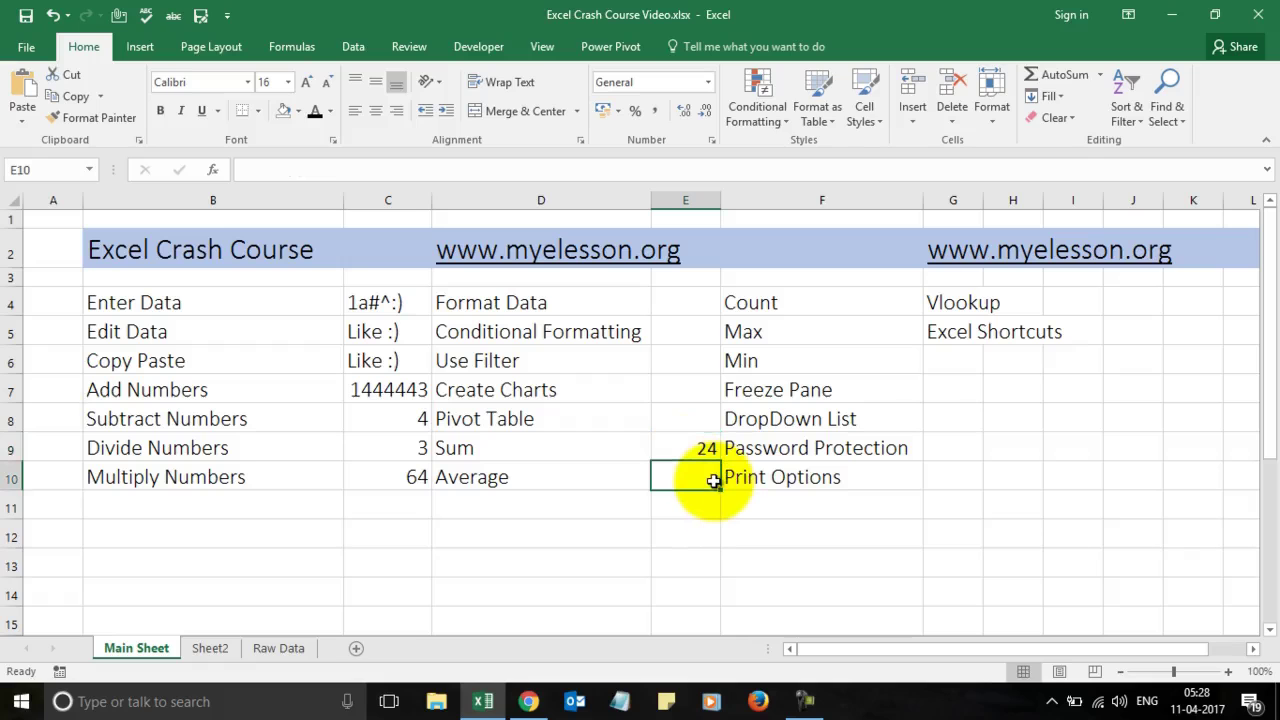
Step: Enter =AVERAGE(C8:C10) in E10 beside Average, giving 23.667
type("=")
type("ave")
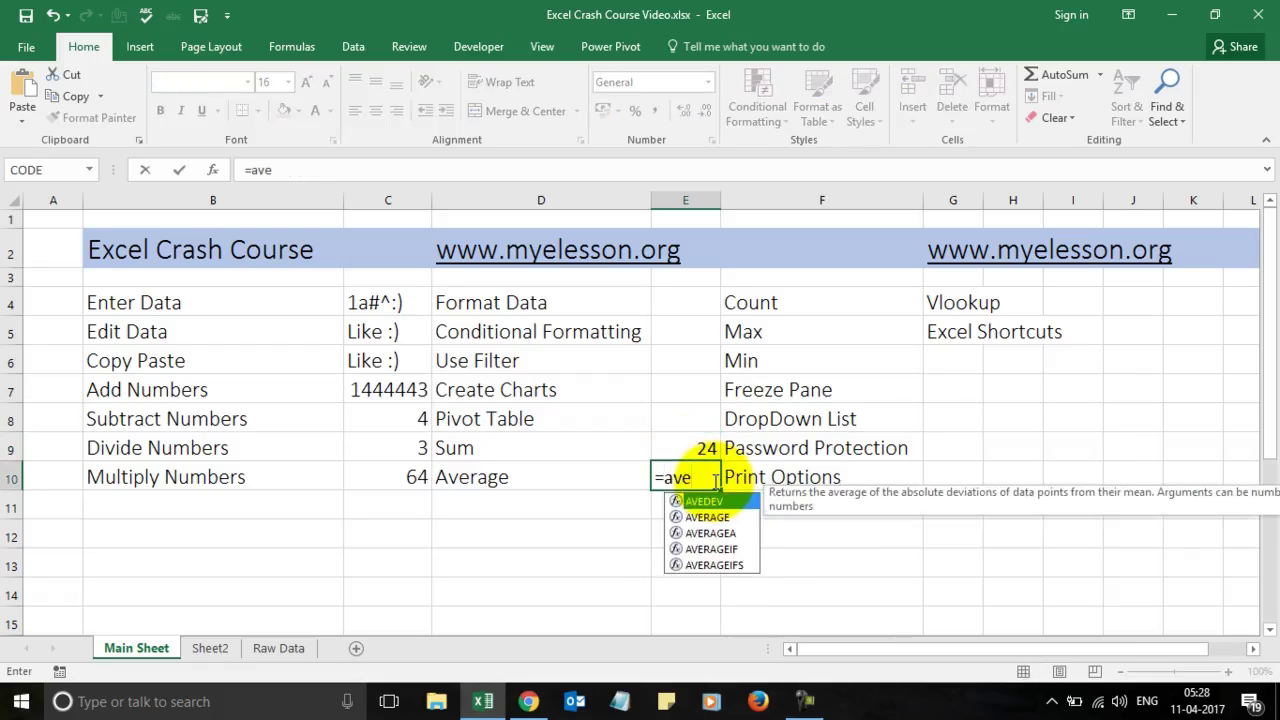
type("ra")
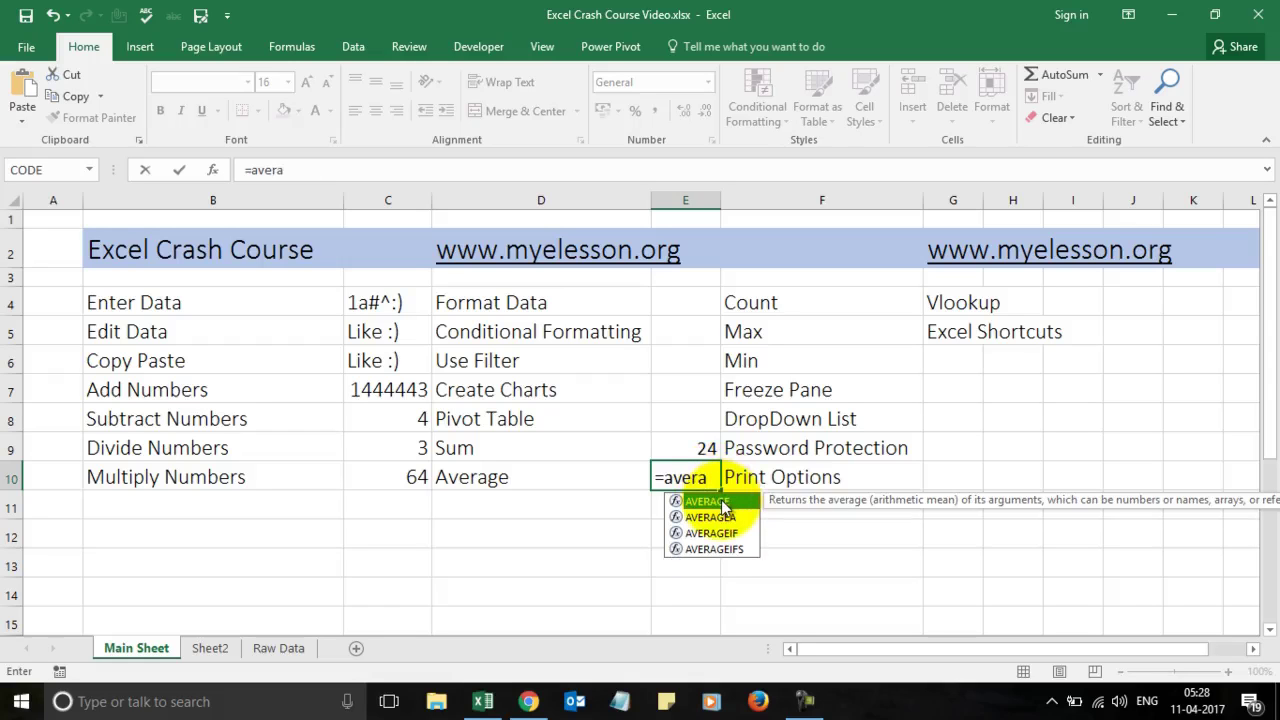
double_click(724, 508)
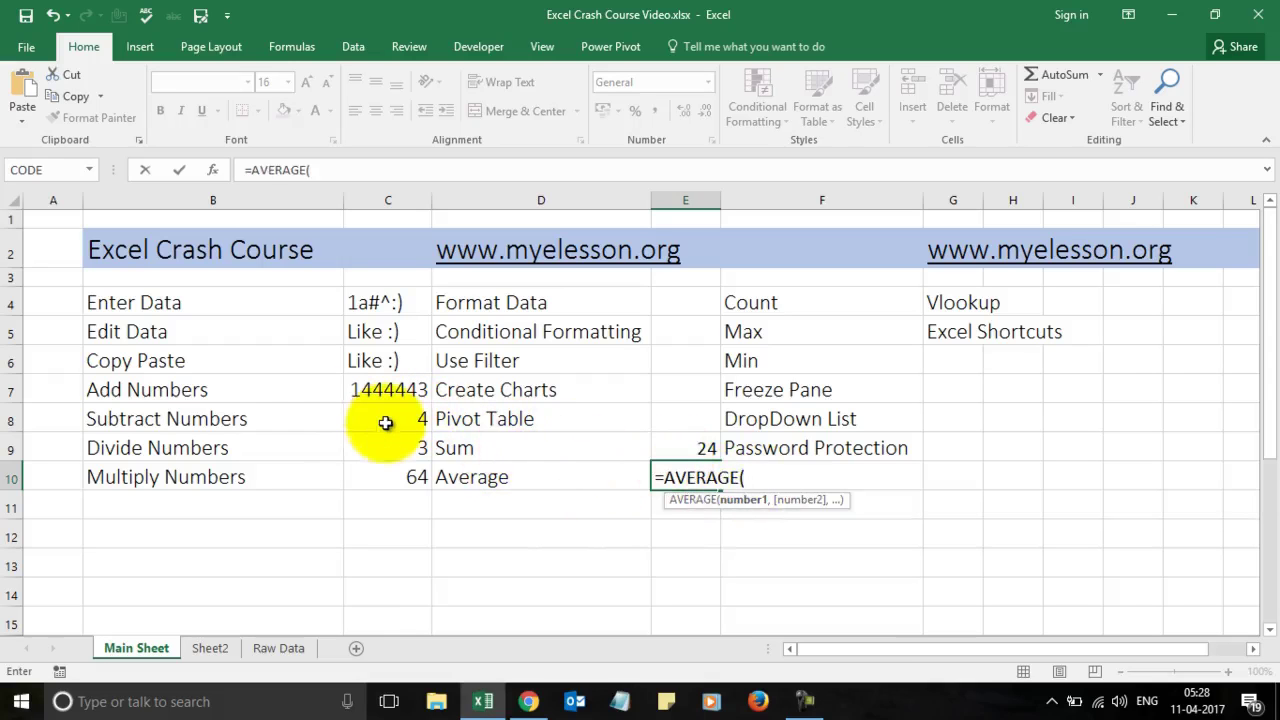
left_click(386, 425)
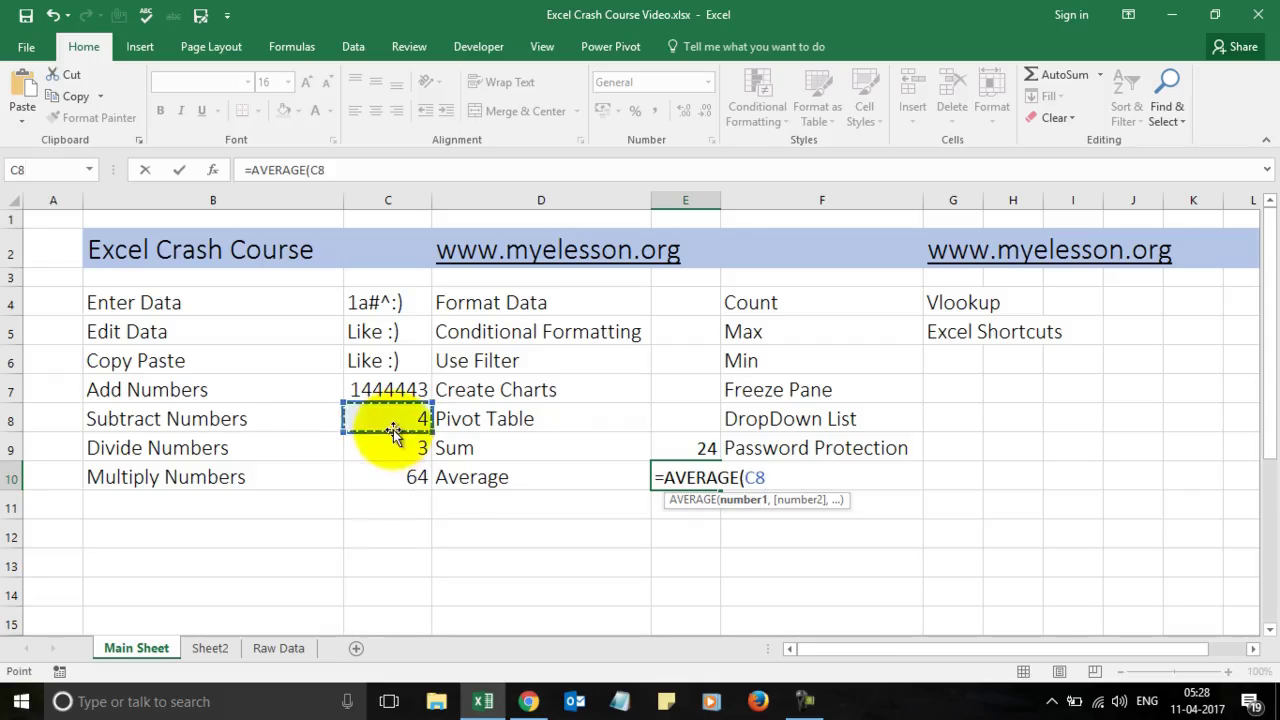
key("shift+Down")
key("shift+Down")
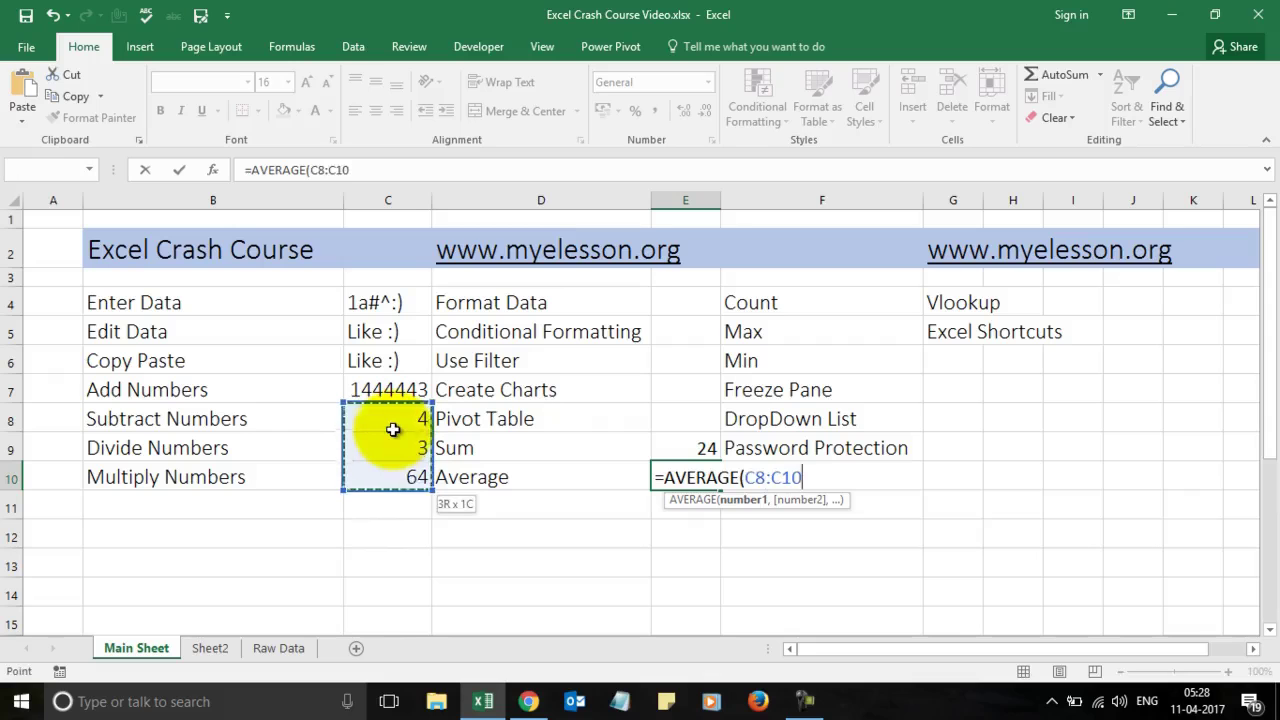
key("Return")
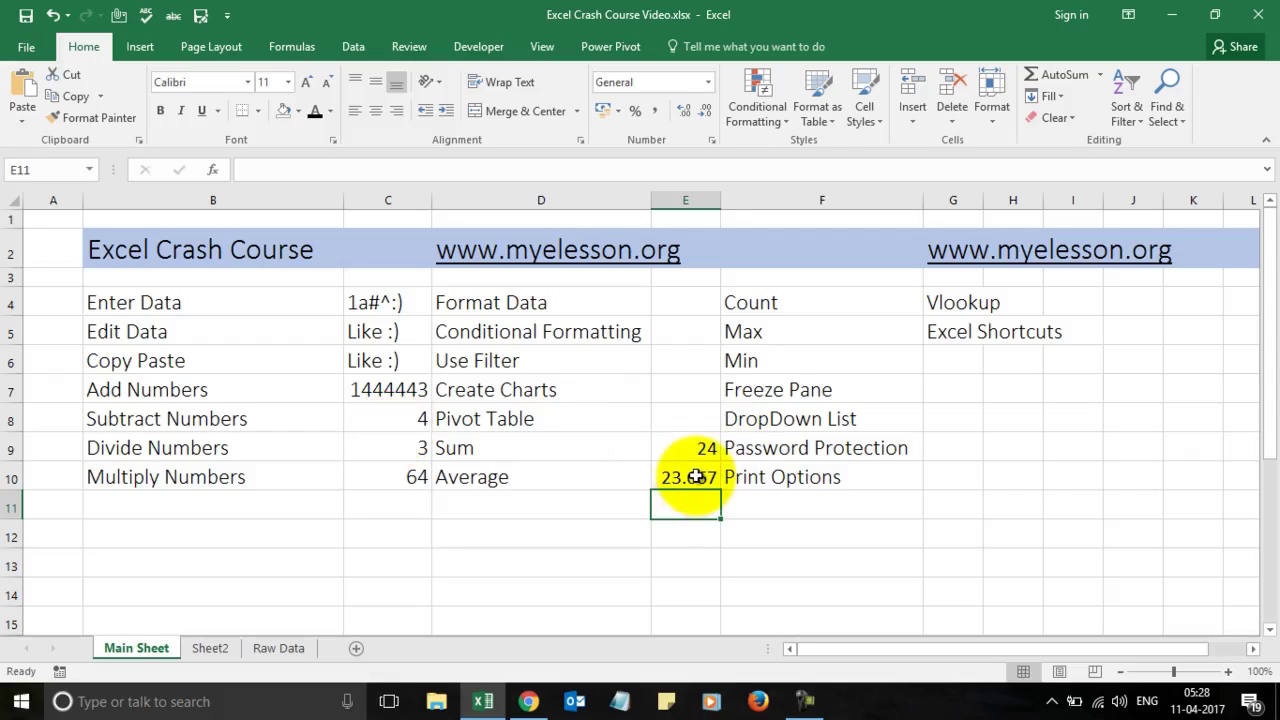
Step: Move the Vlookup and Excel Shortcuts entries from G4:G5 into H4:H5
left_click(959, 298)
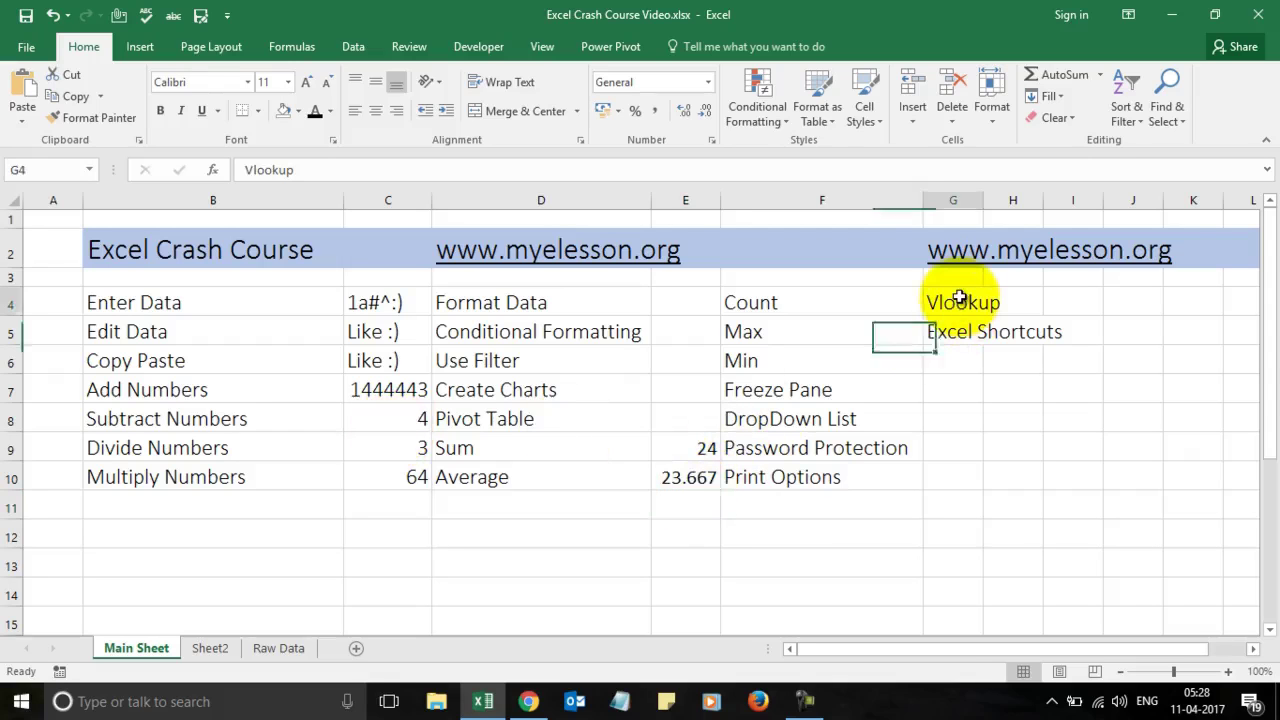
key("shift+Down")
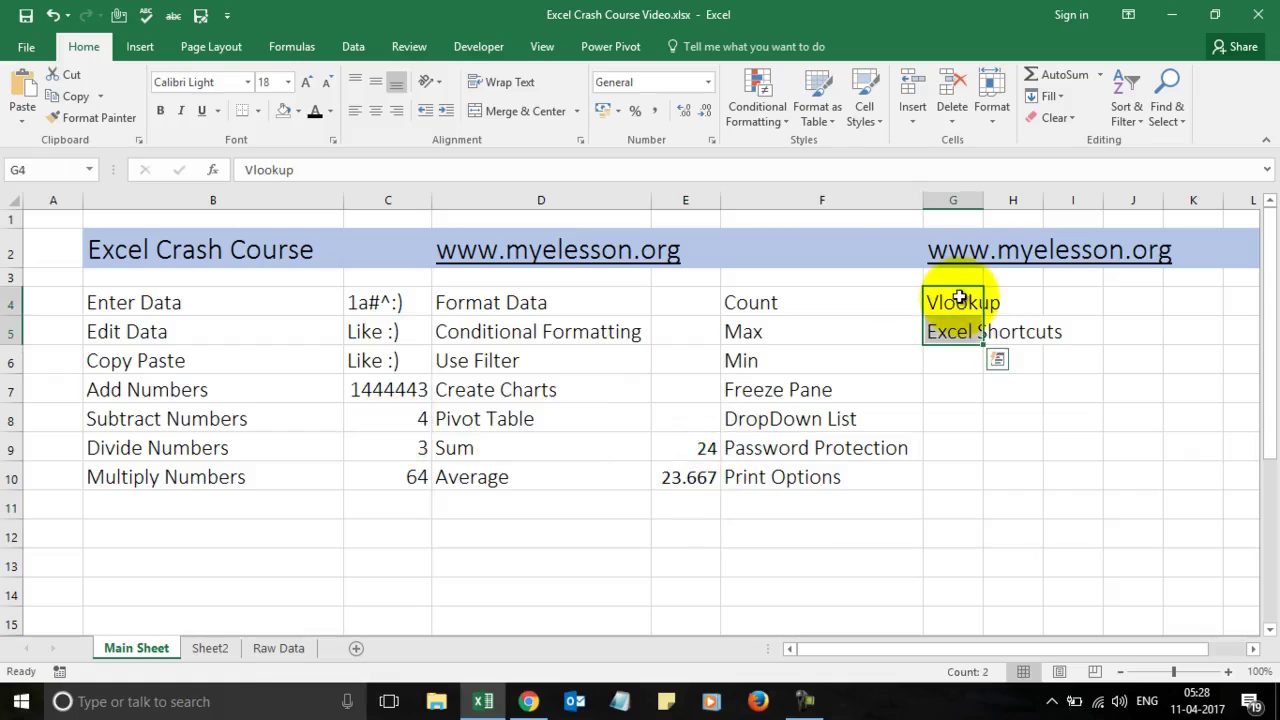
key("ctrl+c")
key("Right")
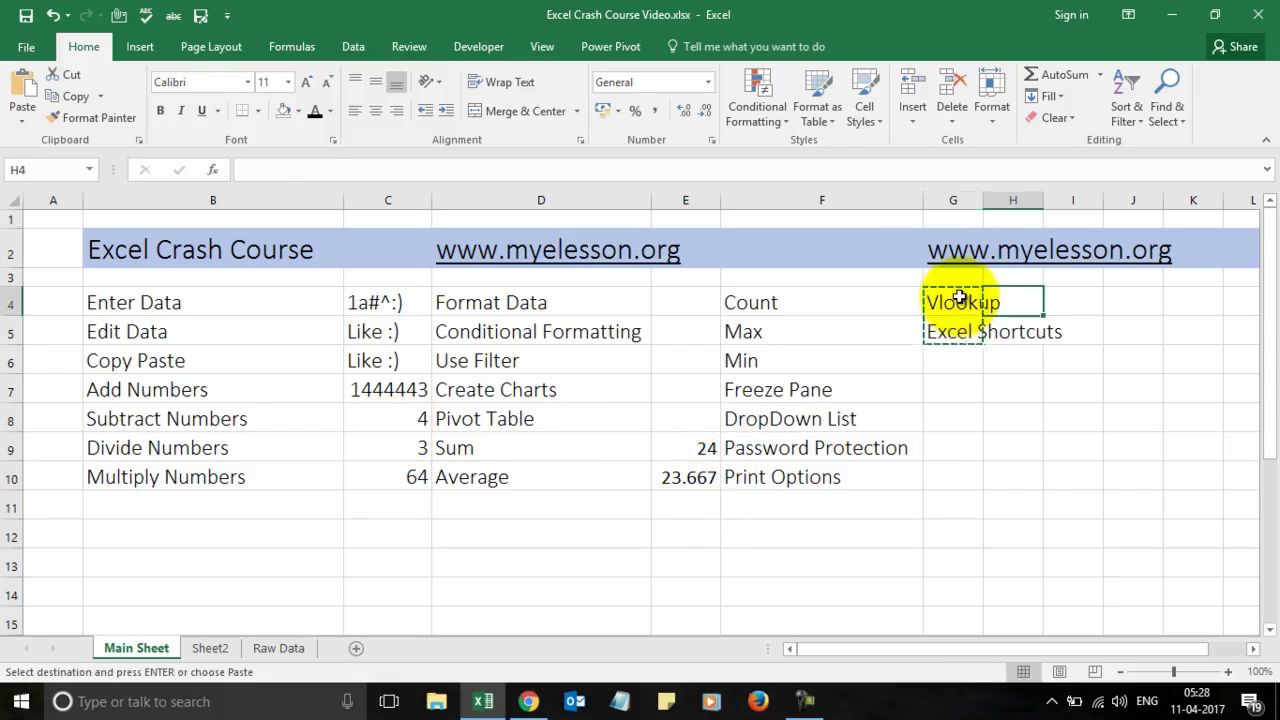
key("ctrl+v")
key("Left")
key("Left")
key("Down")
key("Down")
key("Up")
key("Up")
key("Right")
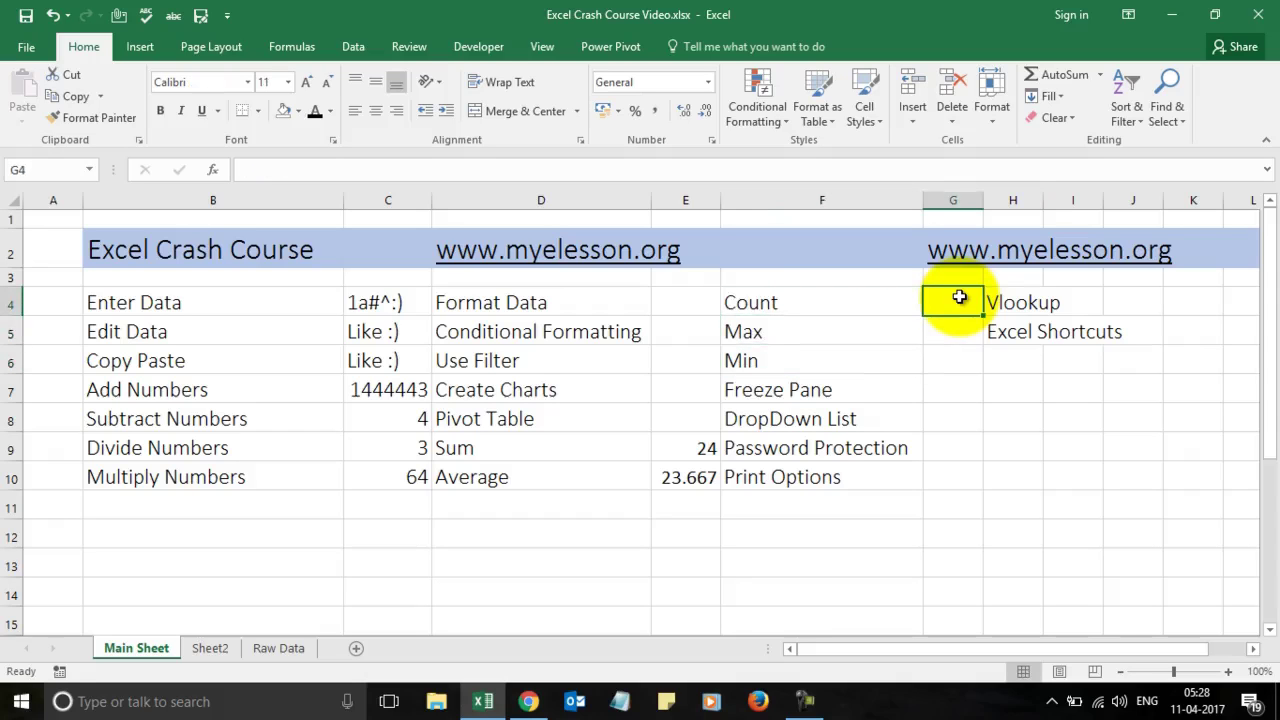
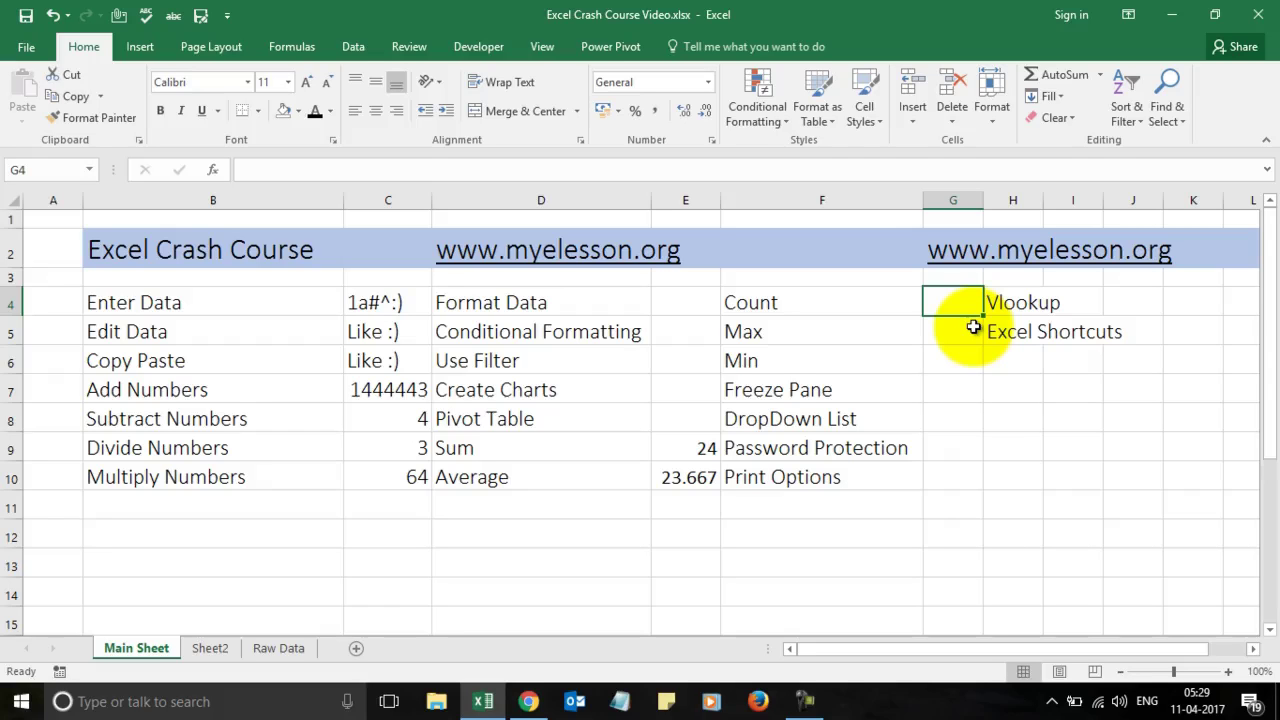
Step: Enter =COUNT(C4:C10) in G4 beside Count, returning 4
type("=")
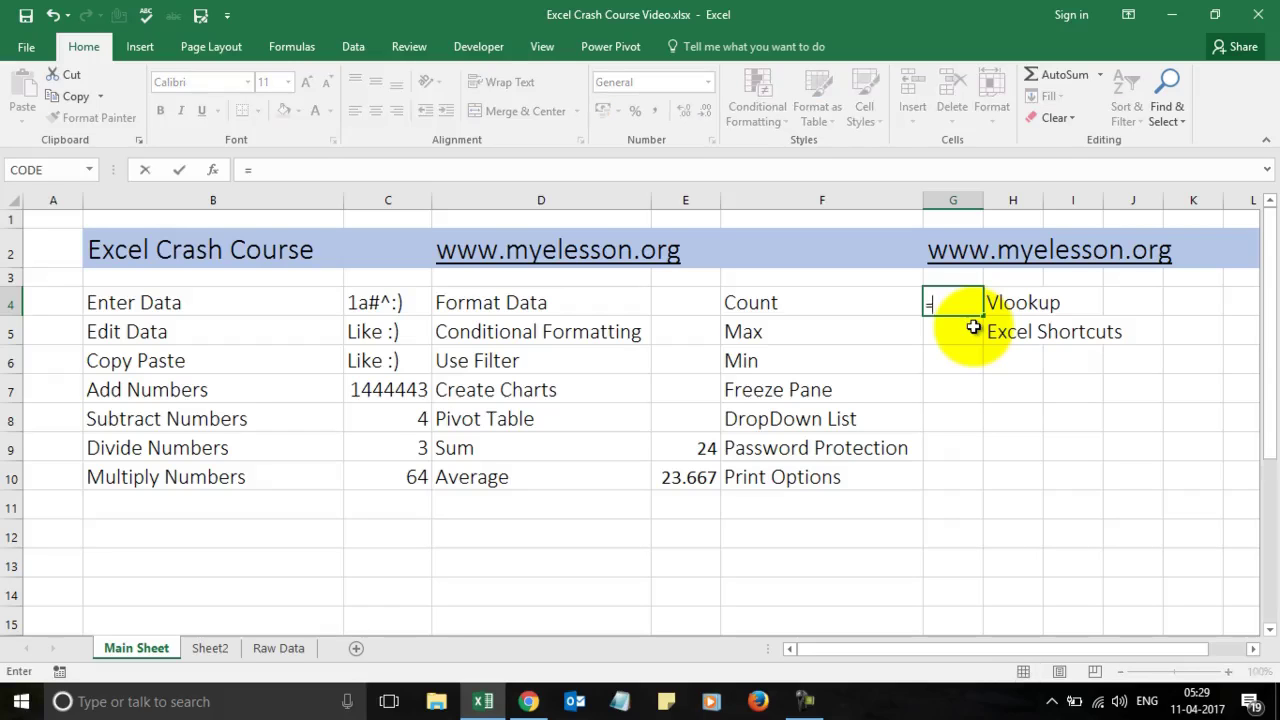
type("c")
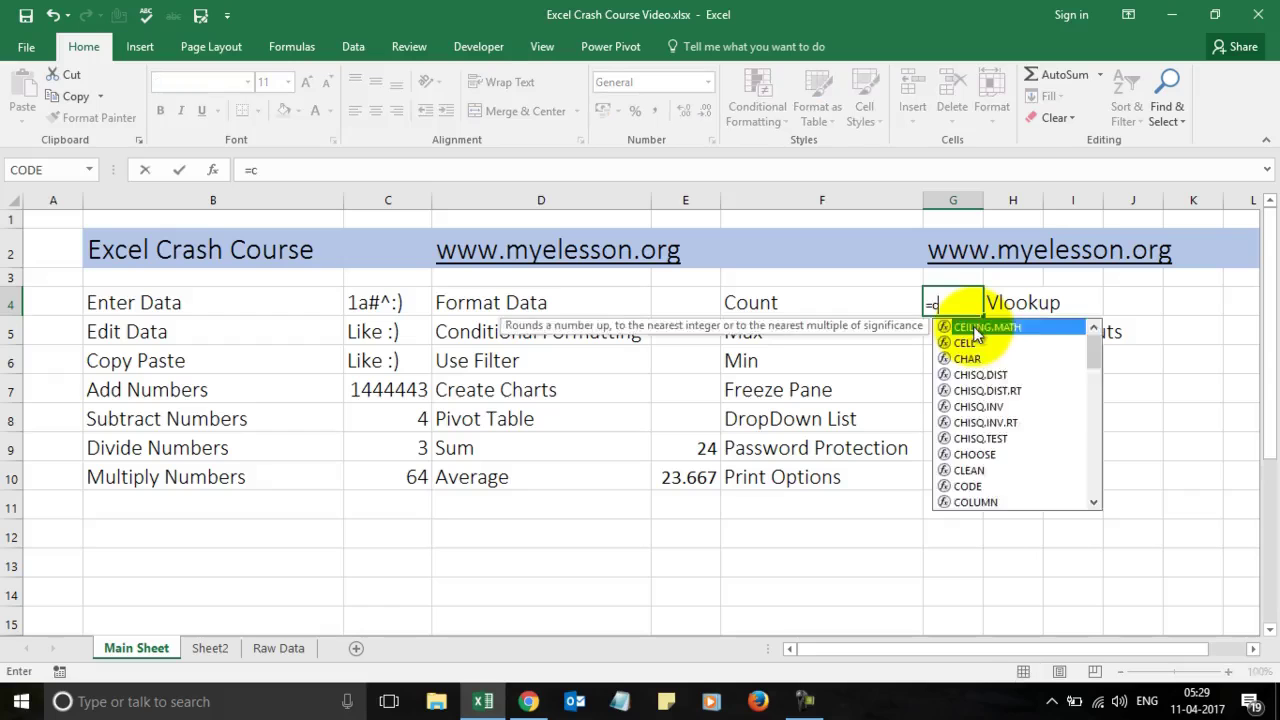
type("ount")
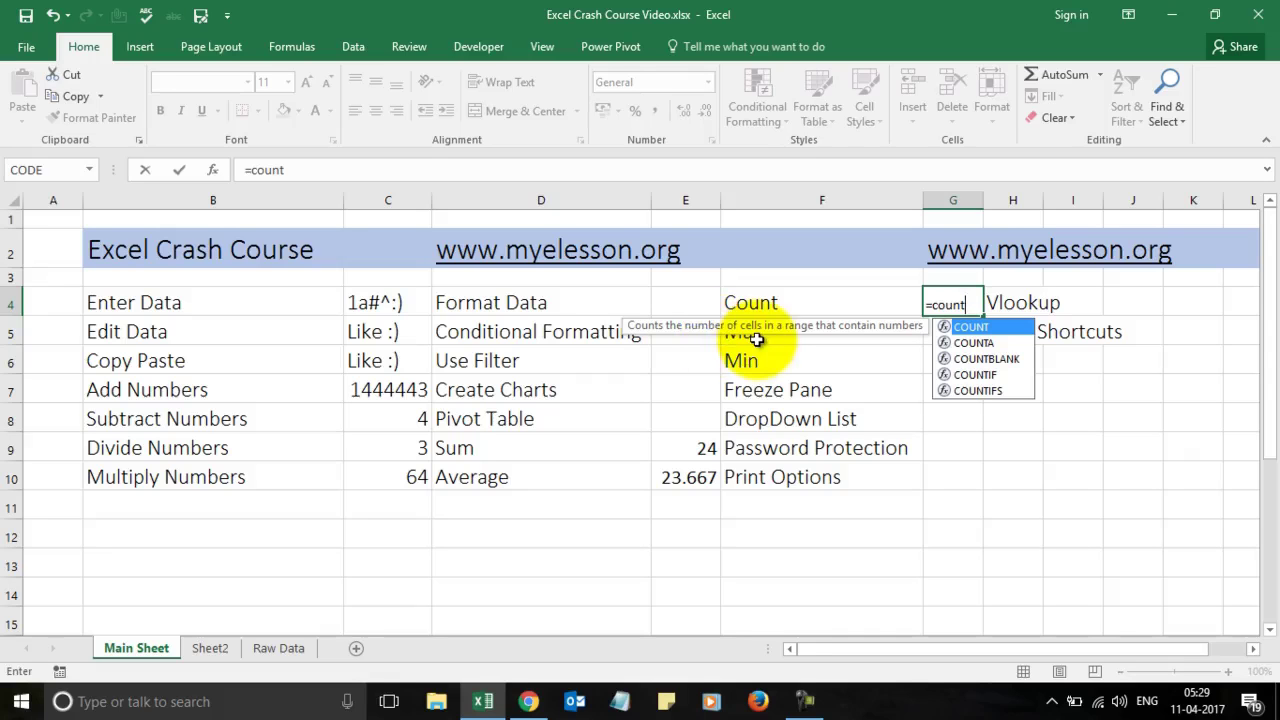
key("Tab")
left_click(393, 305)
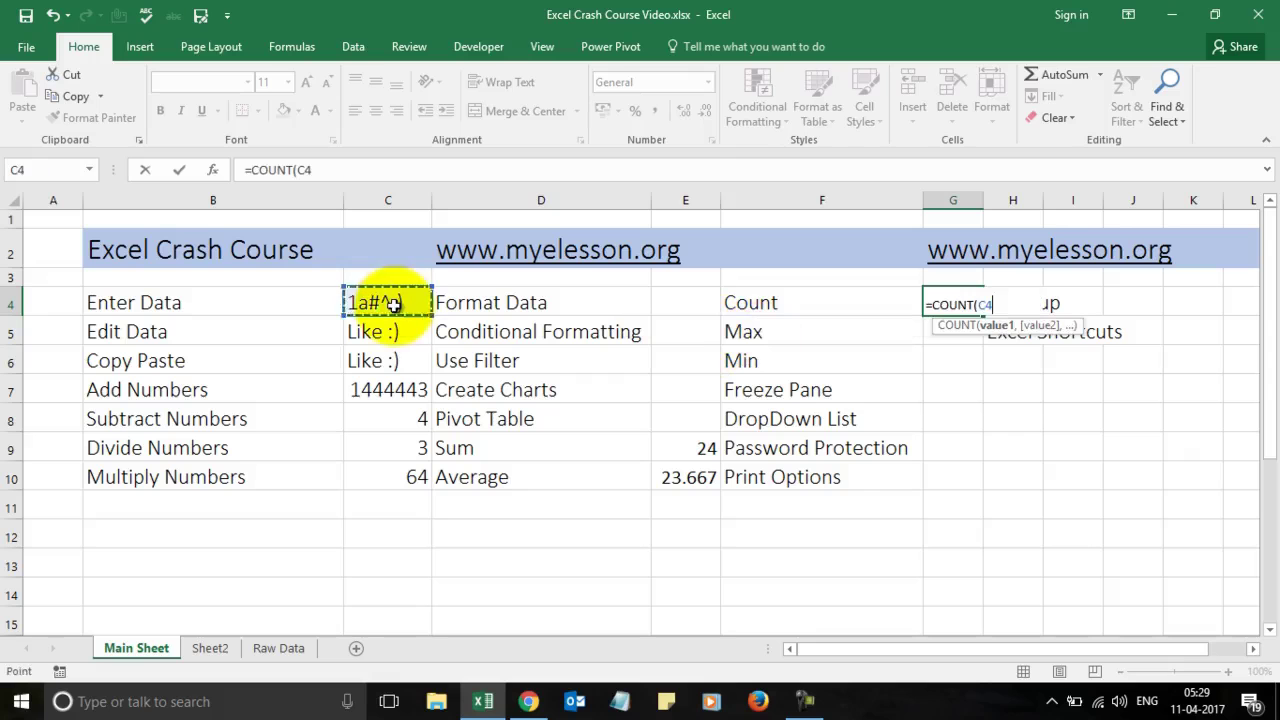
key("shift+Down")
key("shift+Down")
key("shift+Down")
key("shift+Down")
key("shift+Down")
key("shift+Down")
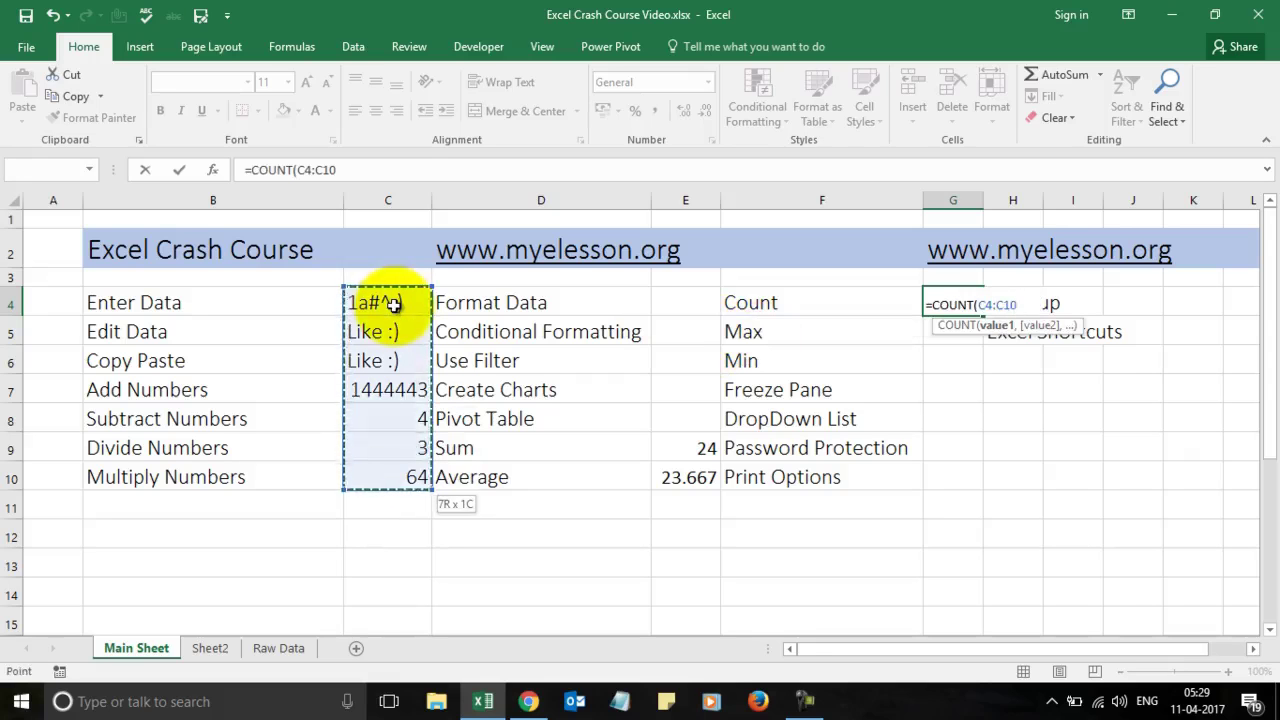
type(")")
key("Return")
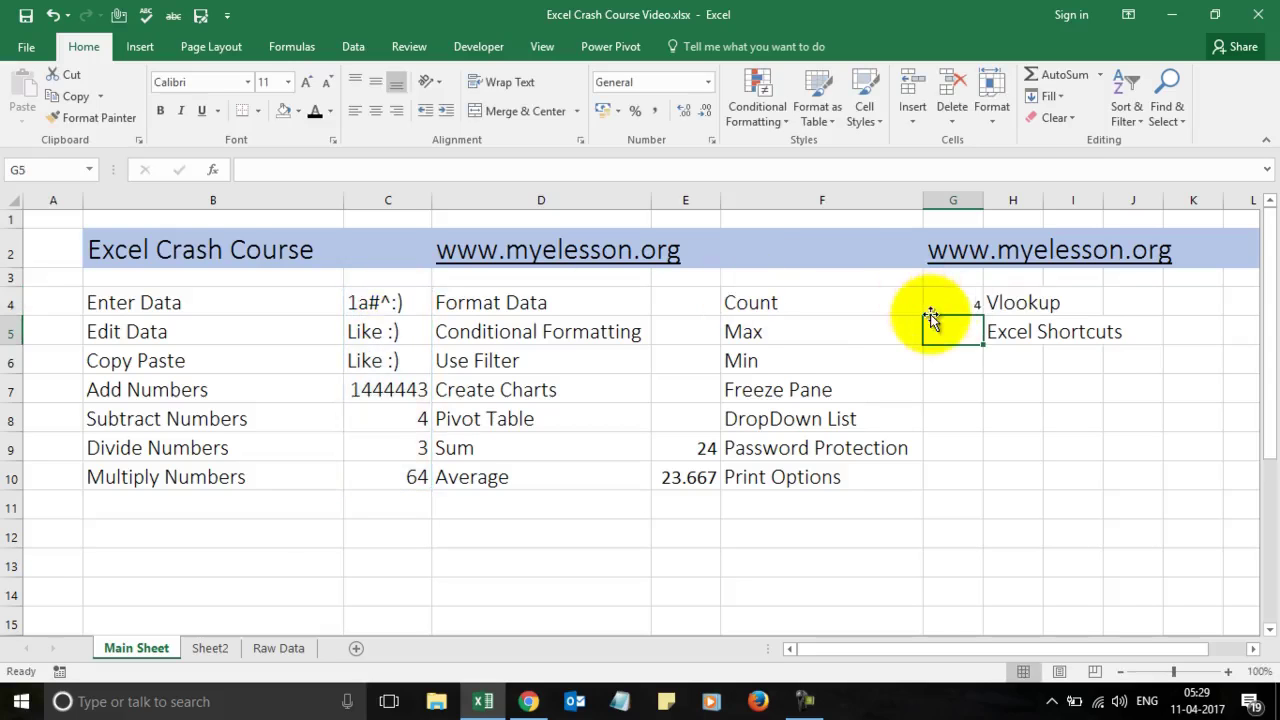
left_click(952, 301)
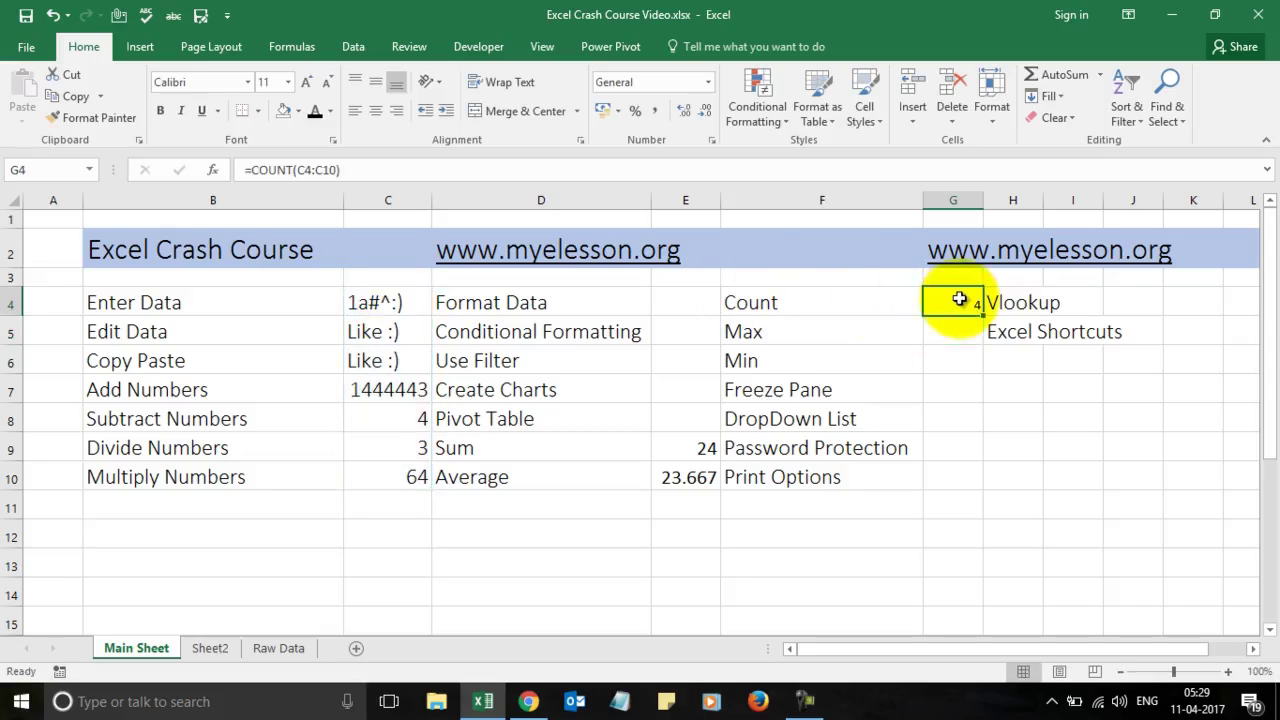
left_click(700, 446)
Step: Brush E9's formatting onto G4 and the cells below it with Format Painter
left_click(126, 118)
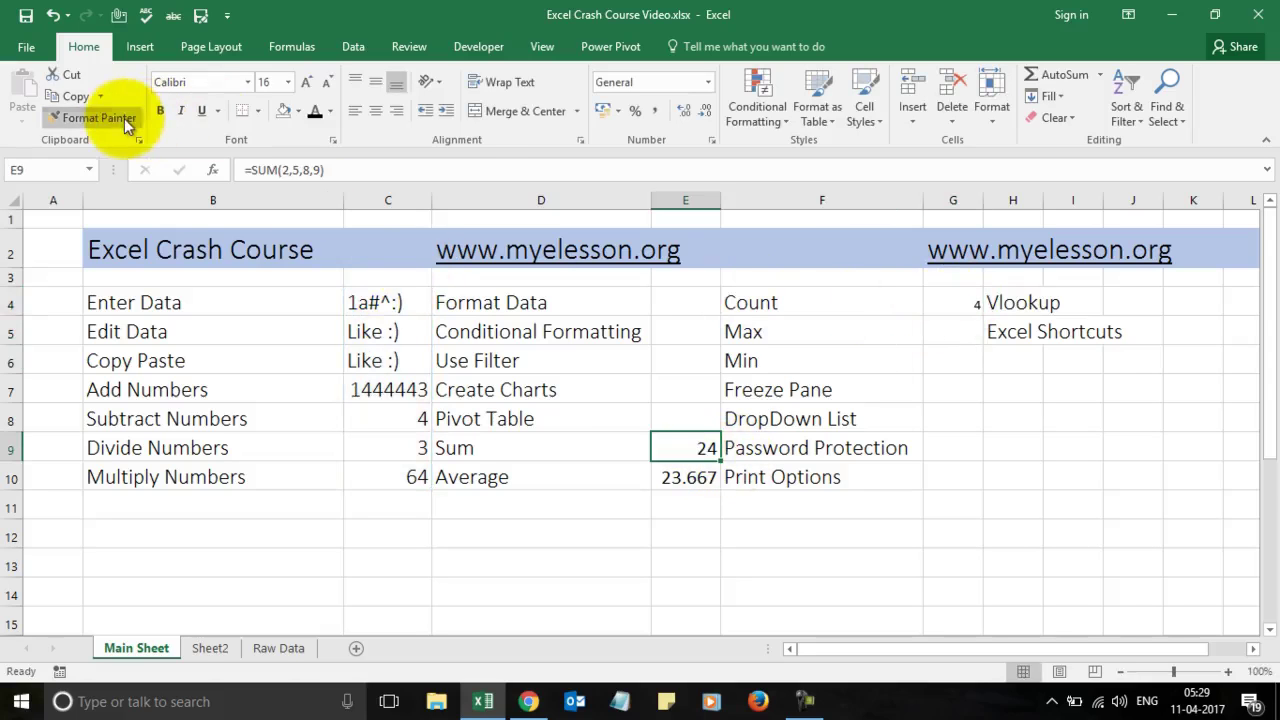
left_click_drag(952, 300, 946, 469)
left_click(1048, 437)
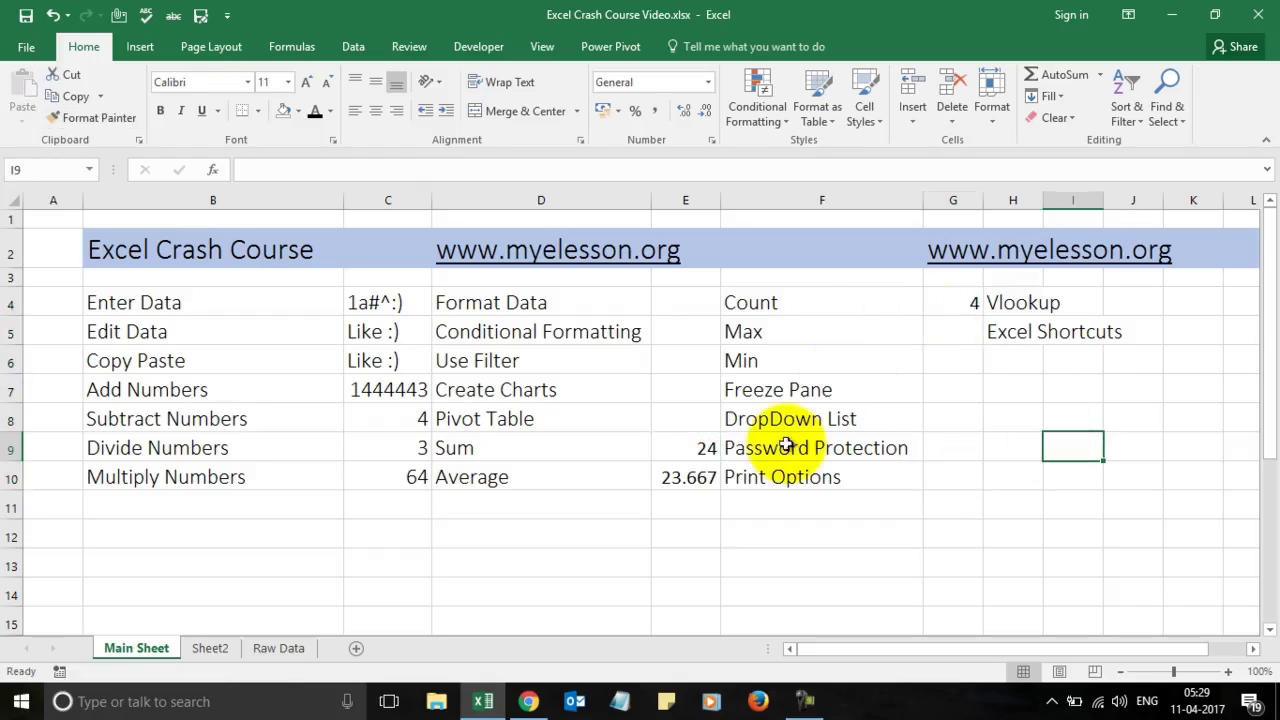
left_click(700, 447)
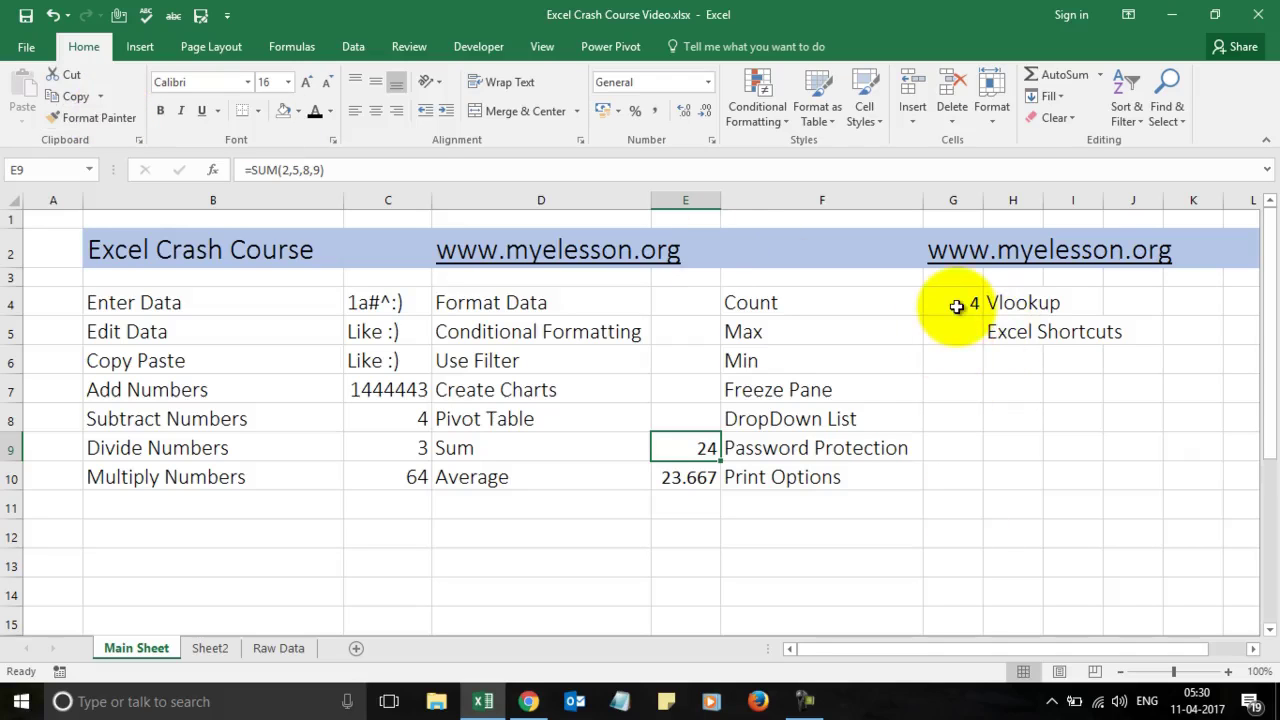
left_click(957, 306)
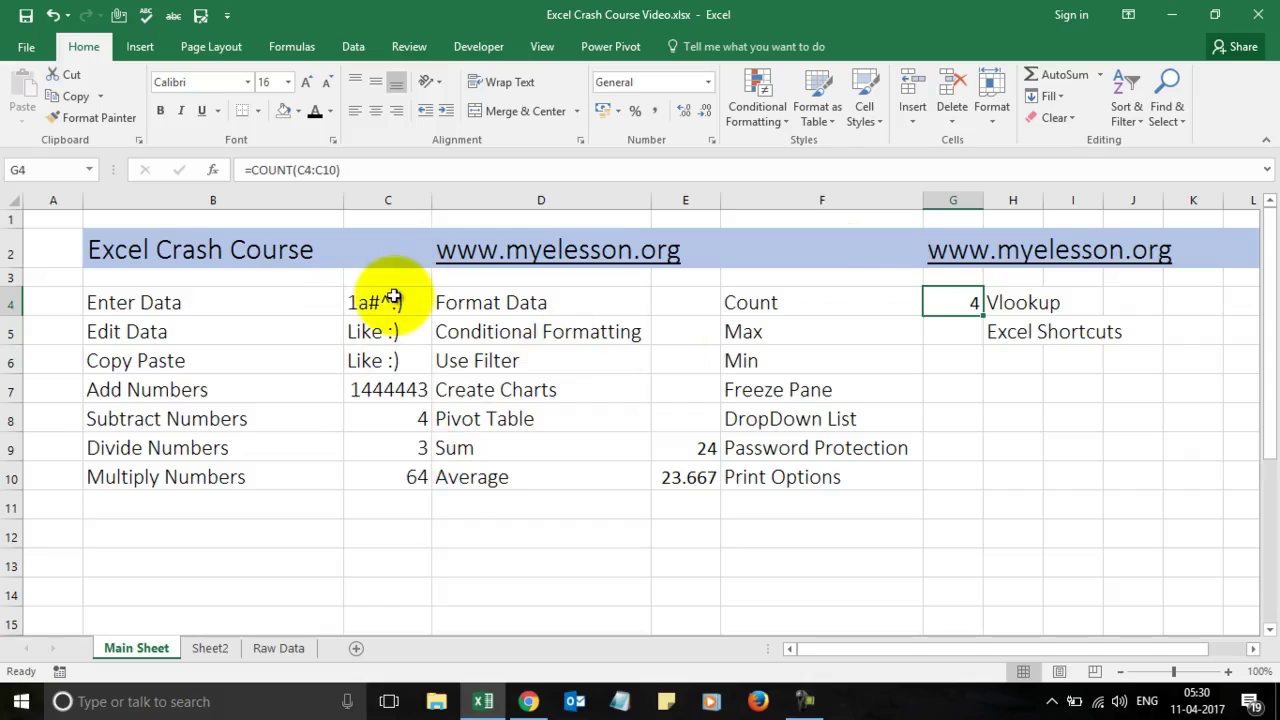
key("Return")
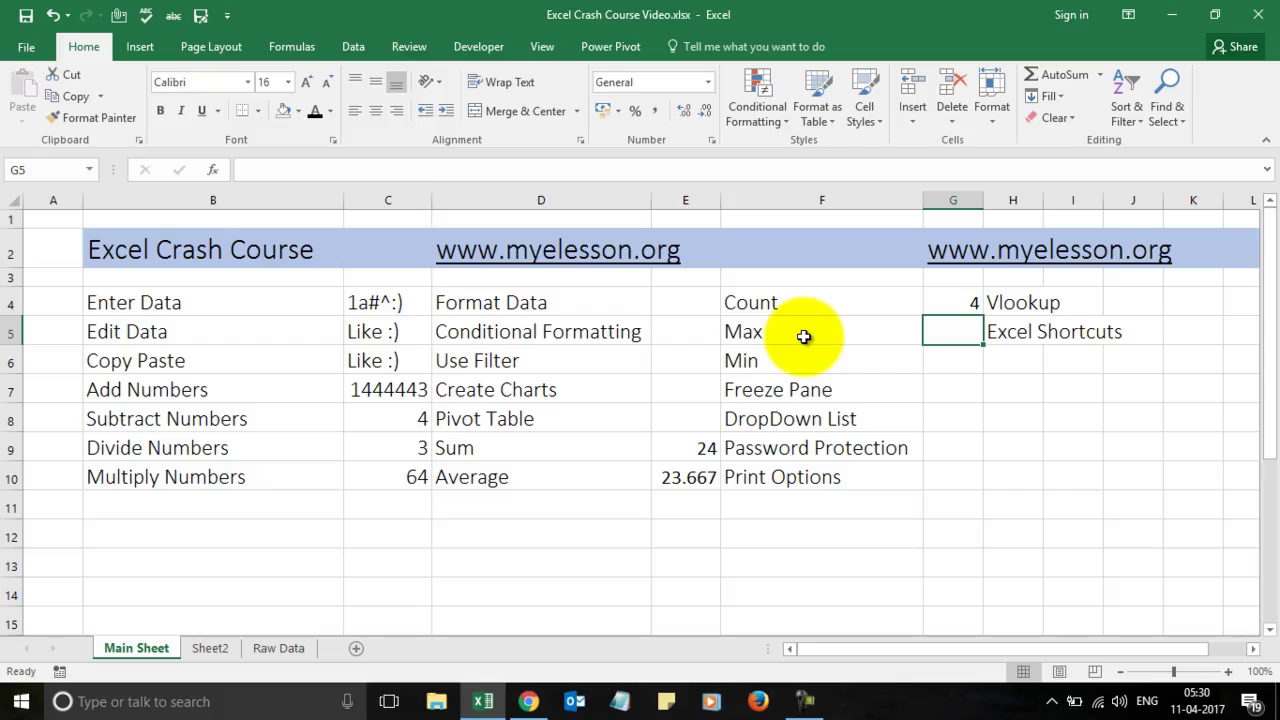
Step: Enter =MAX(C7:C10) in G5 beside Max, giving 1444443
type("=max")
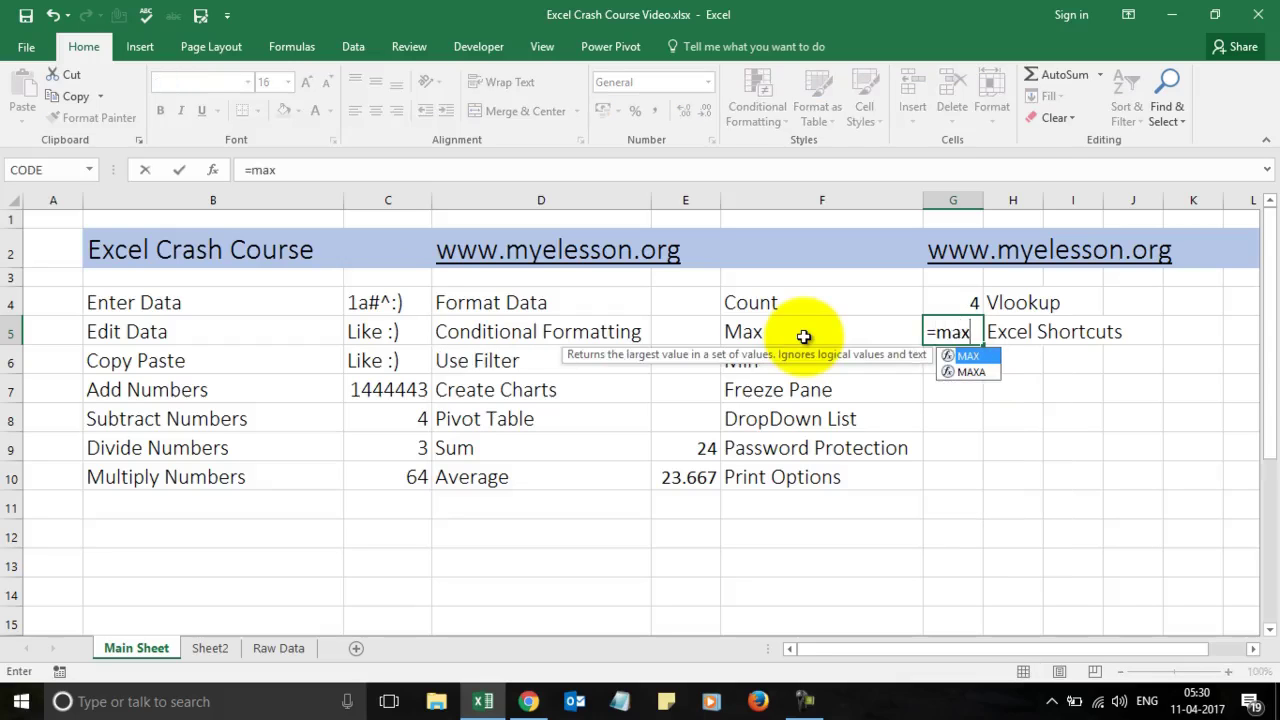
type("(")
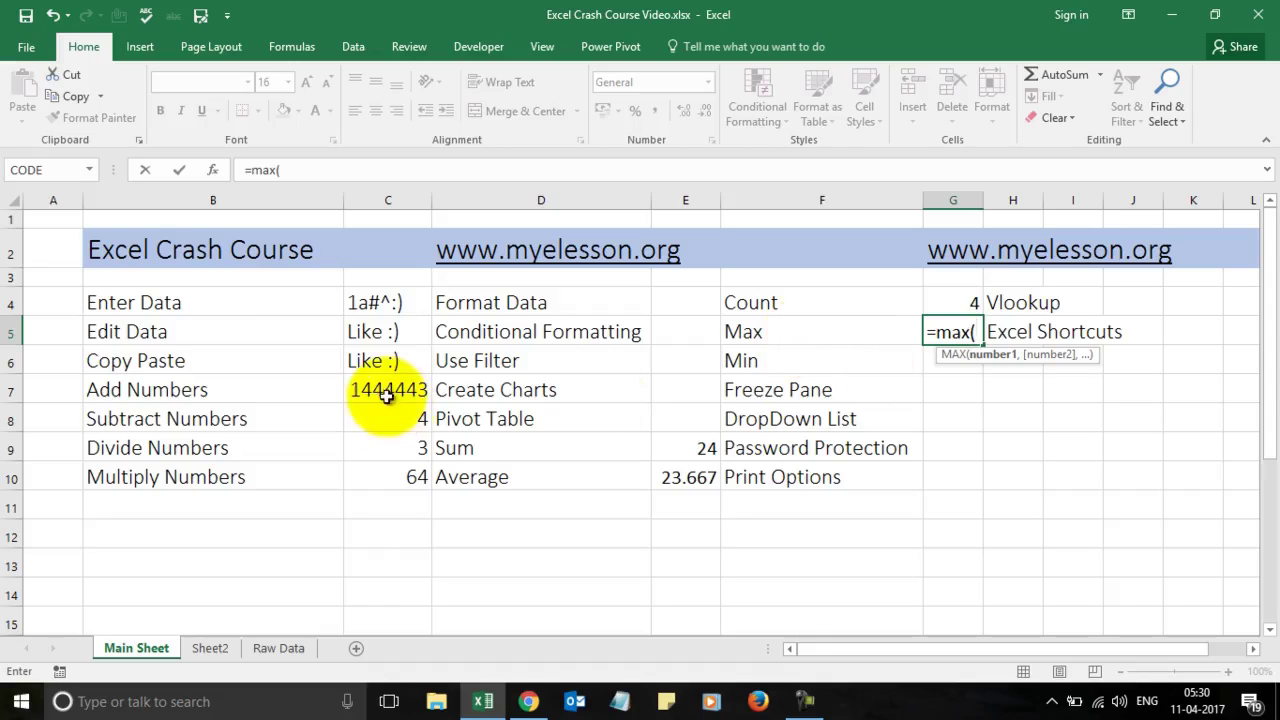
left_click(387, 396)
key("shift+Down")
key("shift+Down")
key("shift+Down")
type(")")
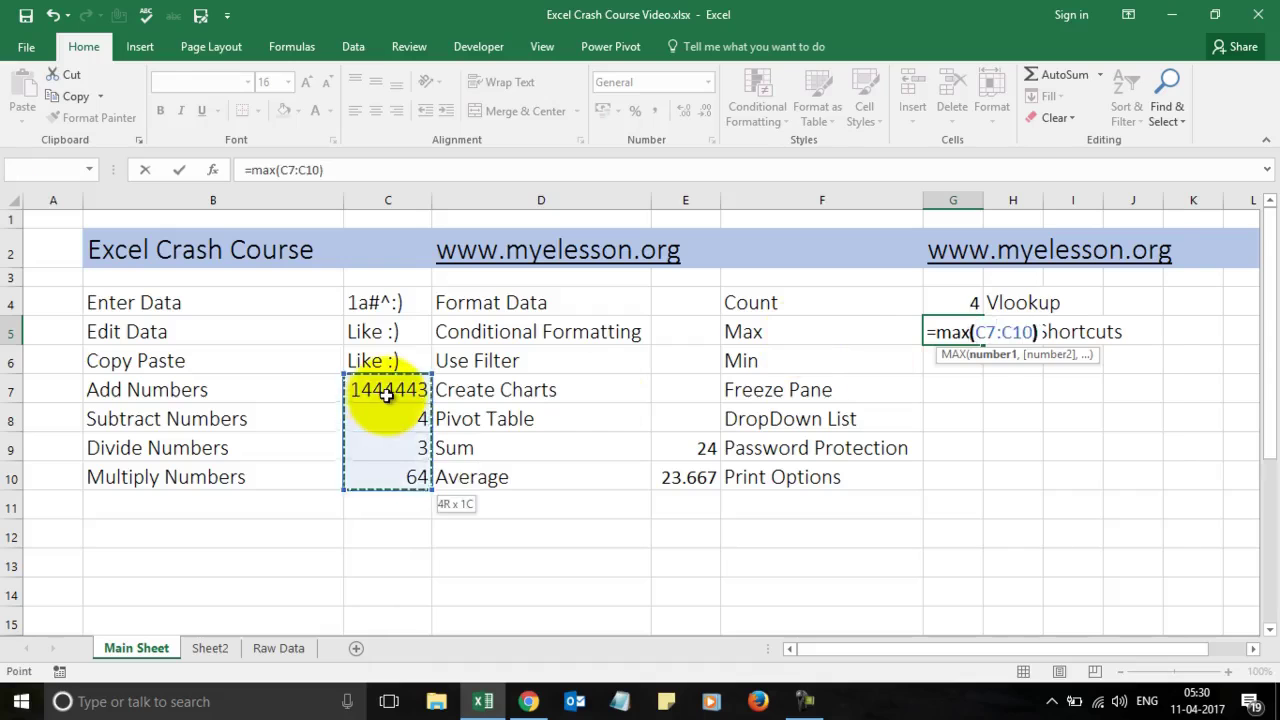
key("Return")
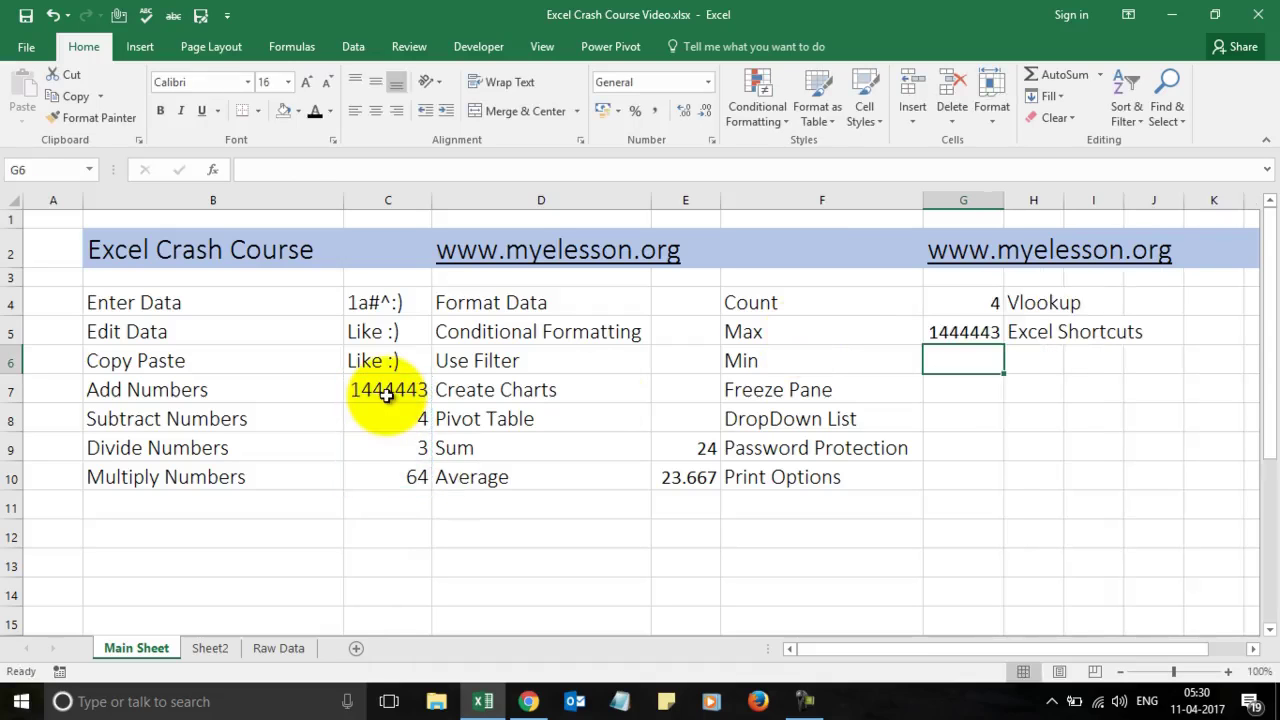
left_click(387, 396)
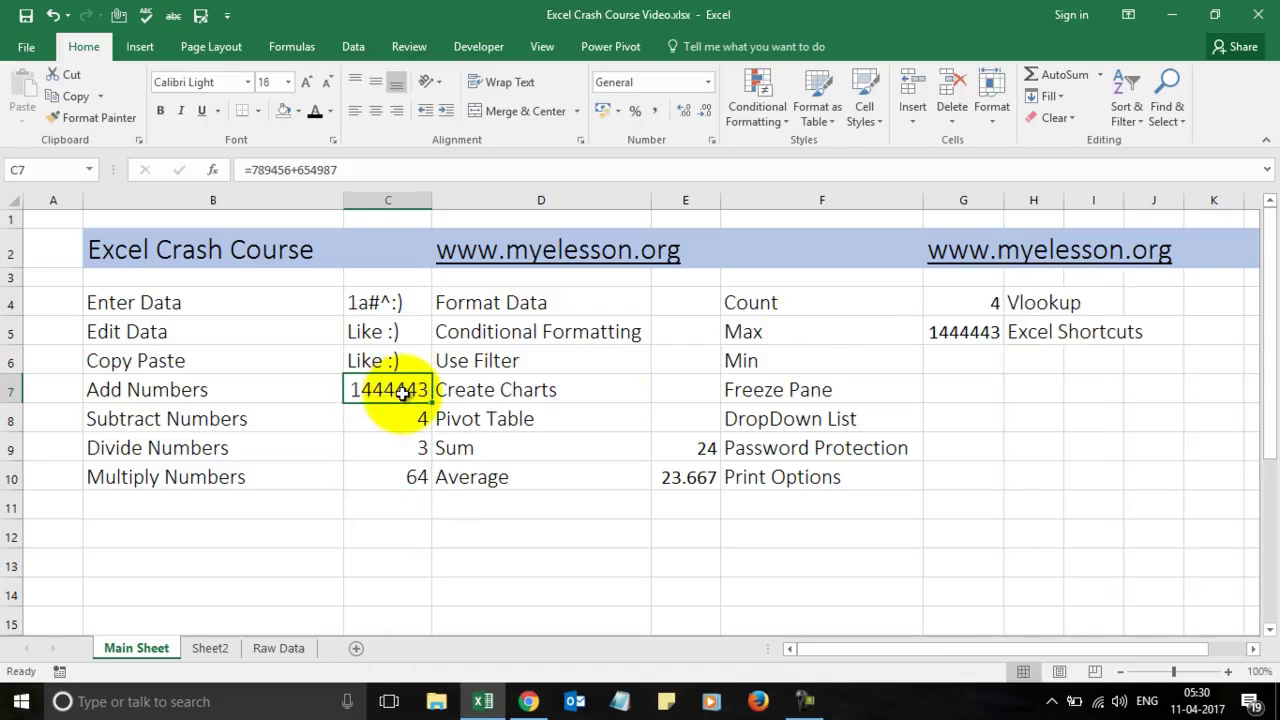
Step: Enter a MIN formula over C7 downward in G6 beside Min, giving 3
left_click(965, 356)
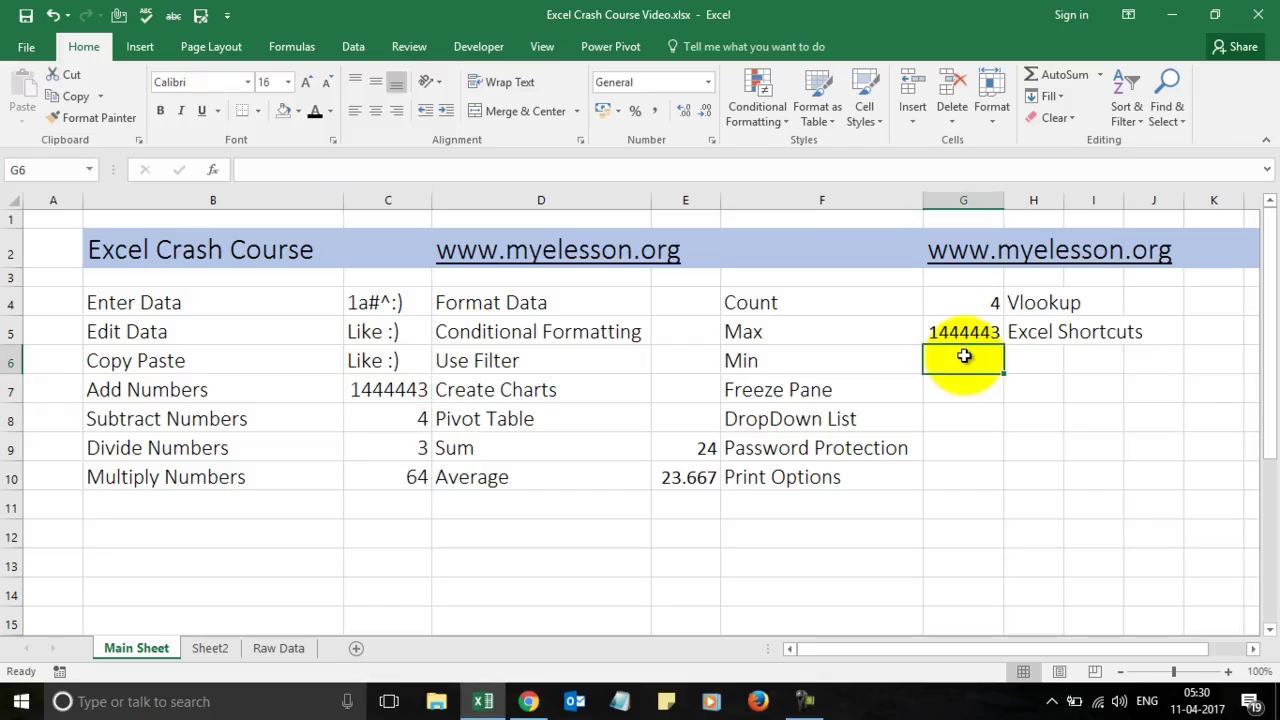
type("=min")
key("Tab")
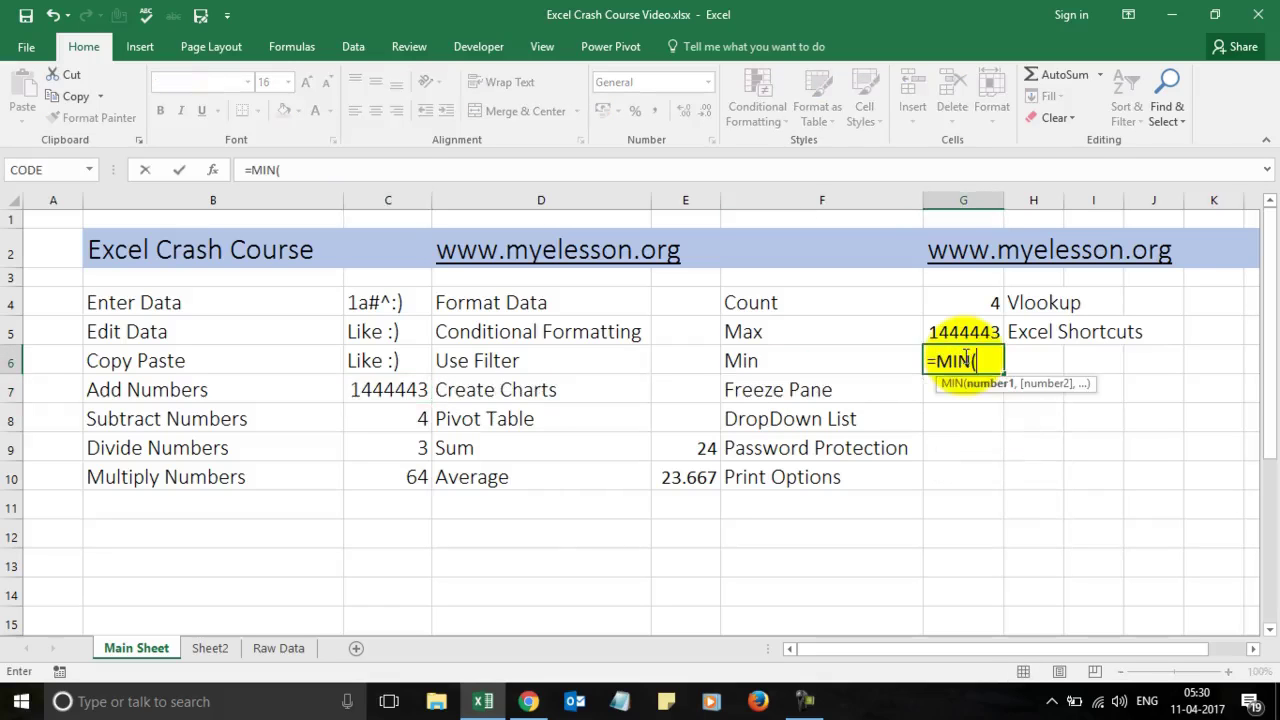
left_click_drag(409, 390, 410, 390)
key("shift+Down")
key("shift+Down")
key("Return")
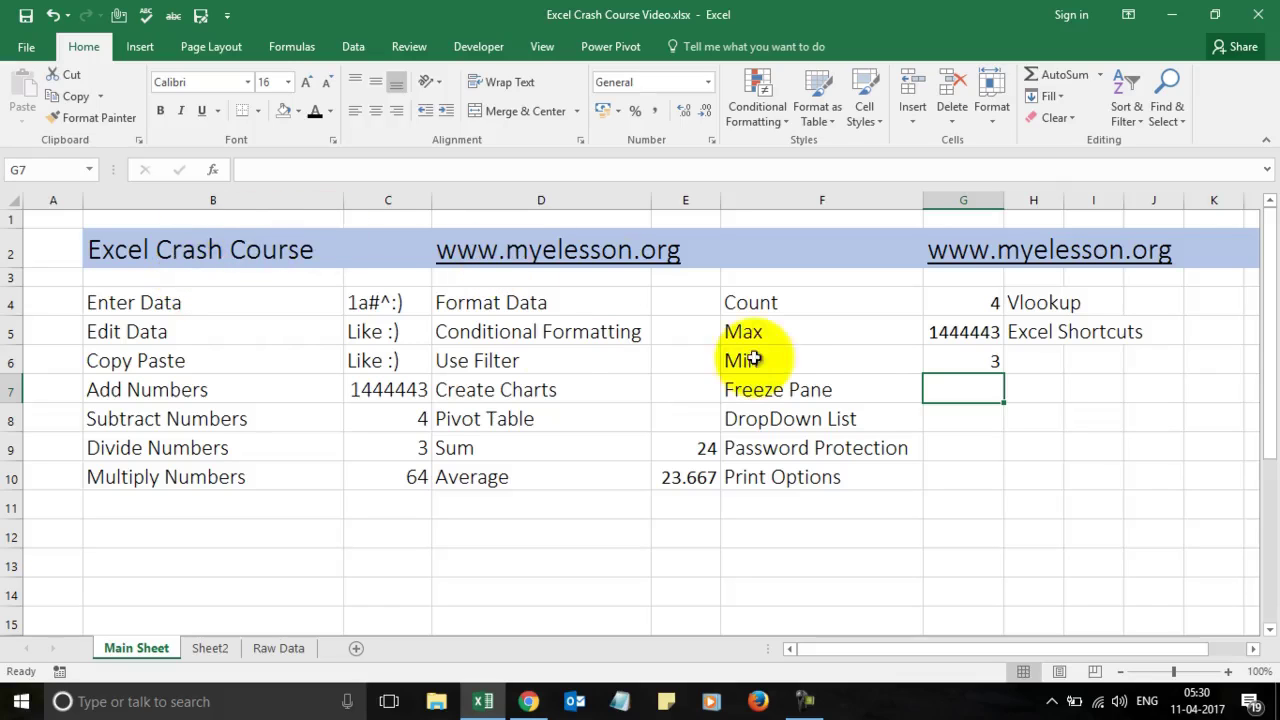
left_click(609, 353)
key("Down")
key("Down")
key("Down")
key("Down")
key("Down")
key("Down")
key("Down")
key("Down")
key("Down")
key("Down")
key("Down")
key("Down")
key("Down")
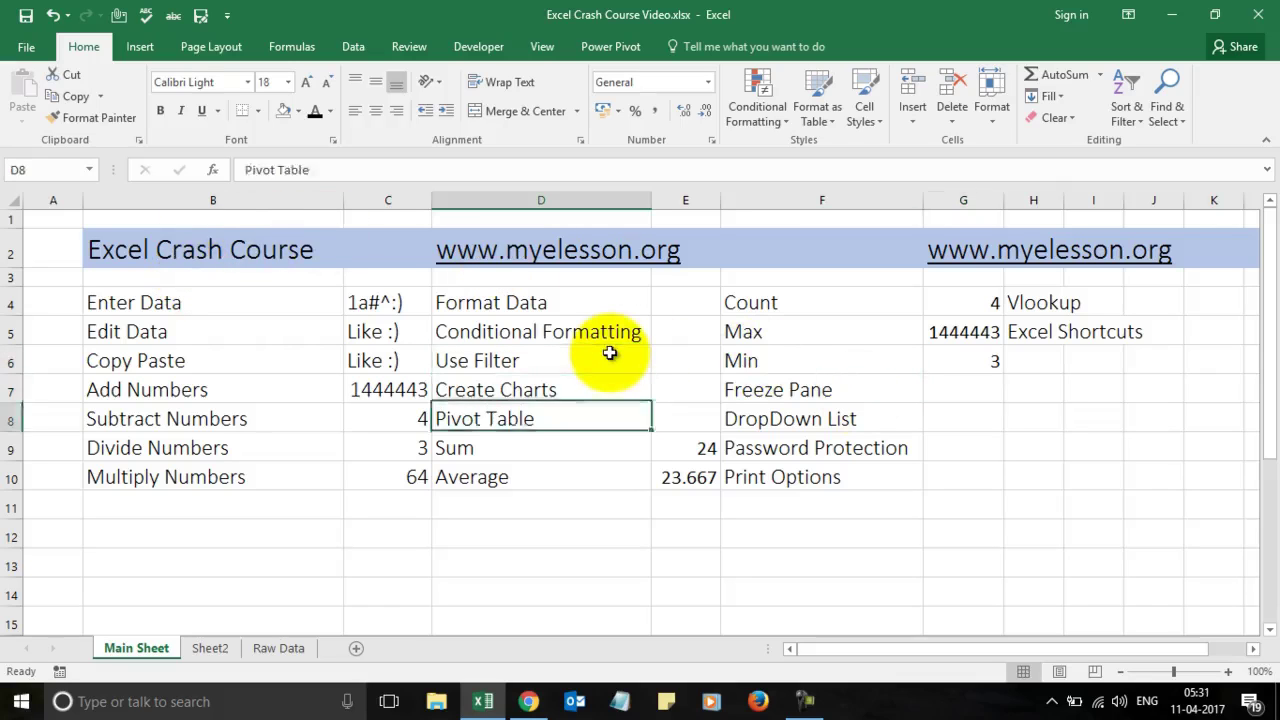
key("Up")
key("Up")
key("Up")
key("Up")
key("Up")
key("Up")
key("Up")
key("Up")
key("Up")
key("Up")
key("Up")
key("Up")
key("Up")
key("Up")
key("Up")
key("Up")
key("Up")
key("Up")
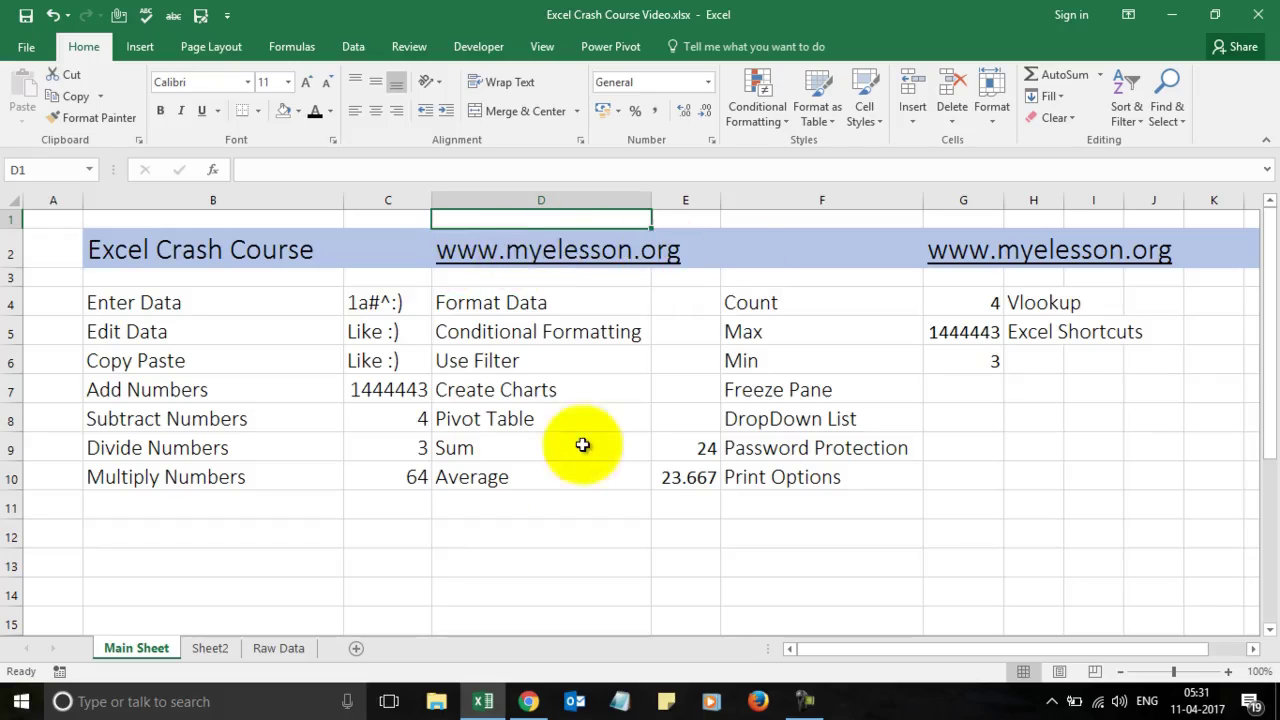
key("Down")
key("Down")
key("Down")
key("Down")
key("Down")
key("Down")
key("Down")
key("Down")
key("Down")
key("Down")
key("Down")
key("Down")
key("Down")
key("Down")
key("Down")
key("Down")
key("Down")
key("Down")
key("Down")
key("Down")
key("Down")
key("Down")
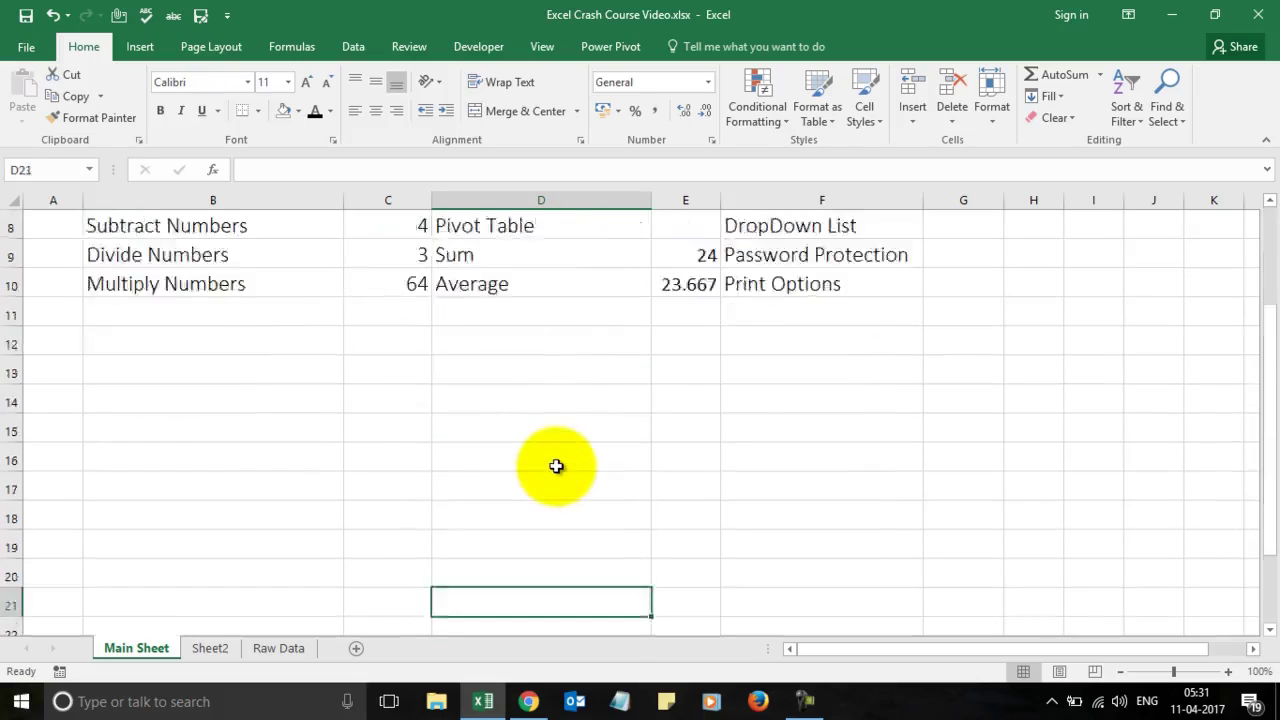
key("Up")
key("Up")
key("Up")
key("Up")
key("Up")
key("Up")
key("Up")
key("Up")
key("Up")
key("Up")
key("Up")
key("Up")
key("Up")
key("Up")
key("Up")
key("Up")
key("Up")
key("Up")
key("Up")
key("Up")
key("Up")
key("Up")
key("Down")
key("Left")
key("Left")
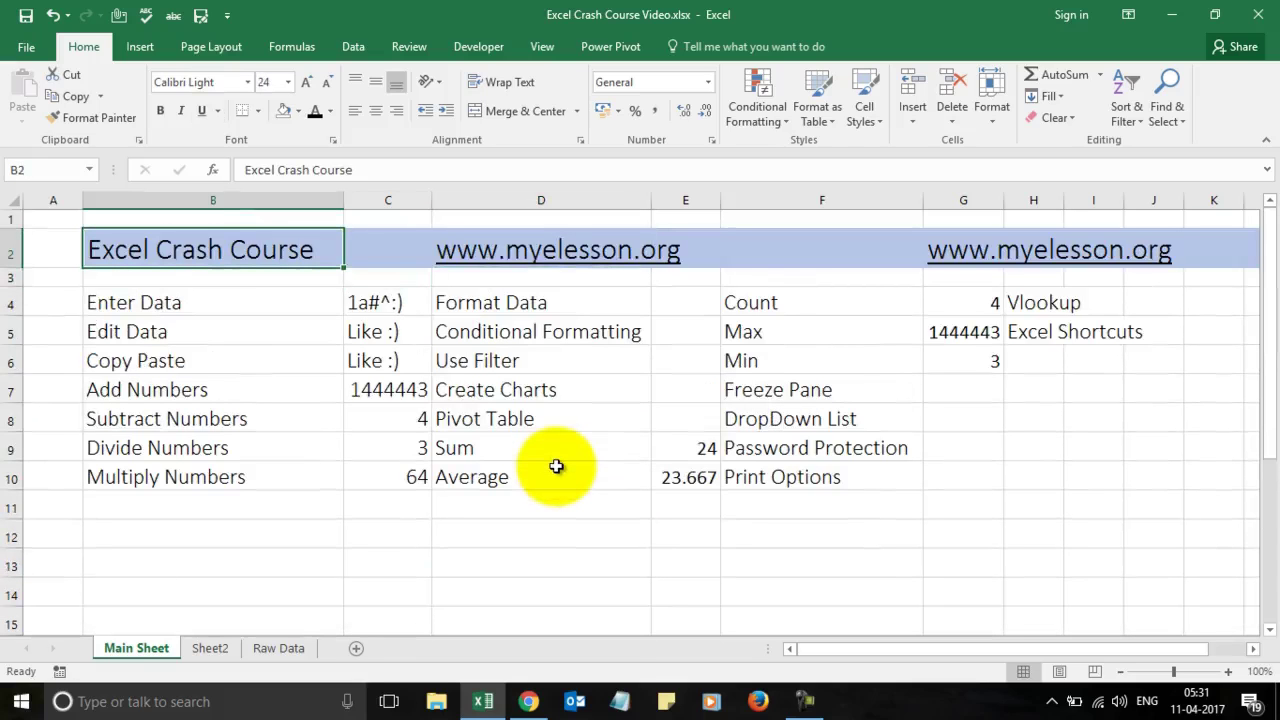
key("Down")
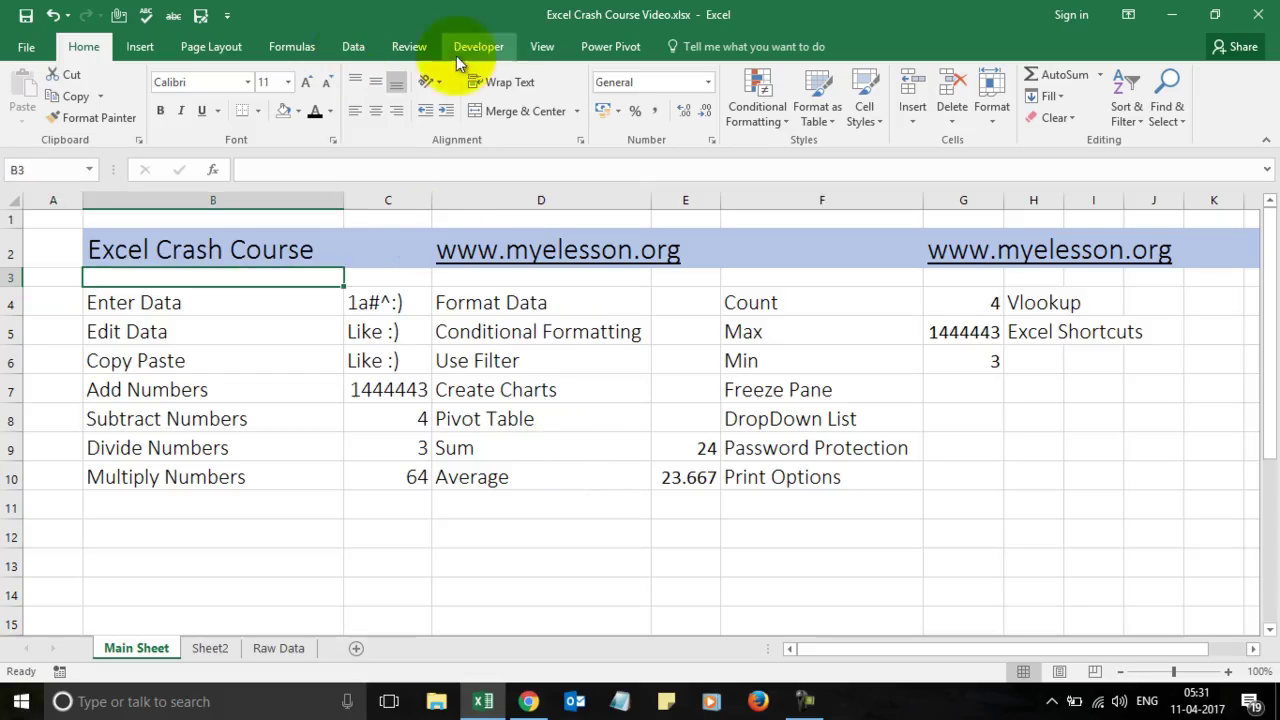
left_click(543, 47)
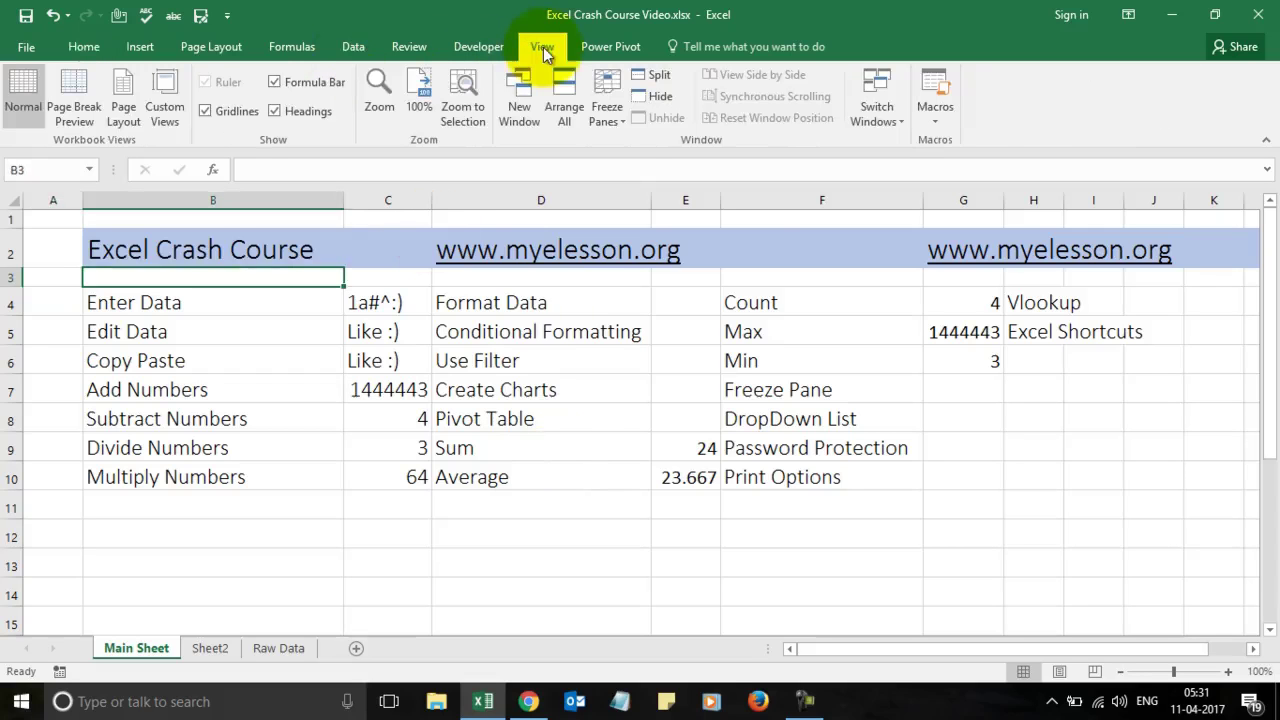
left_click(619, 115)
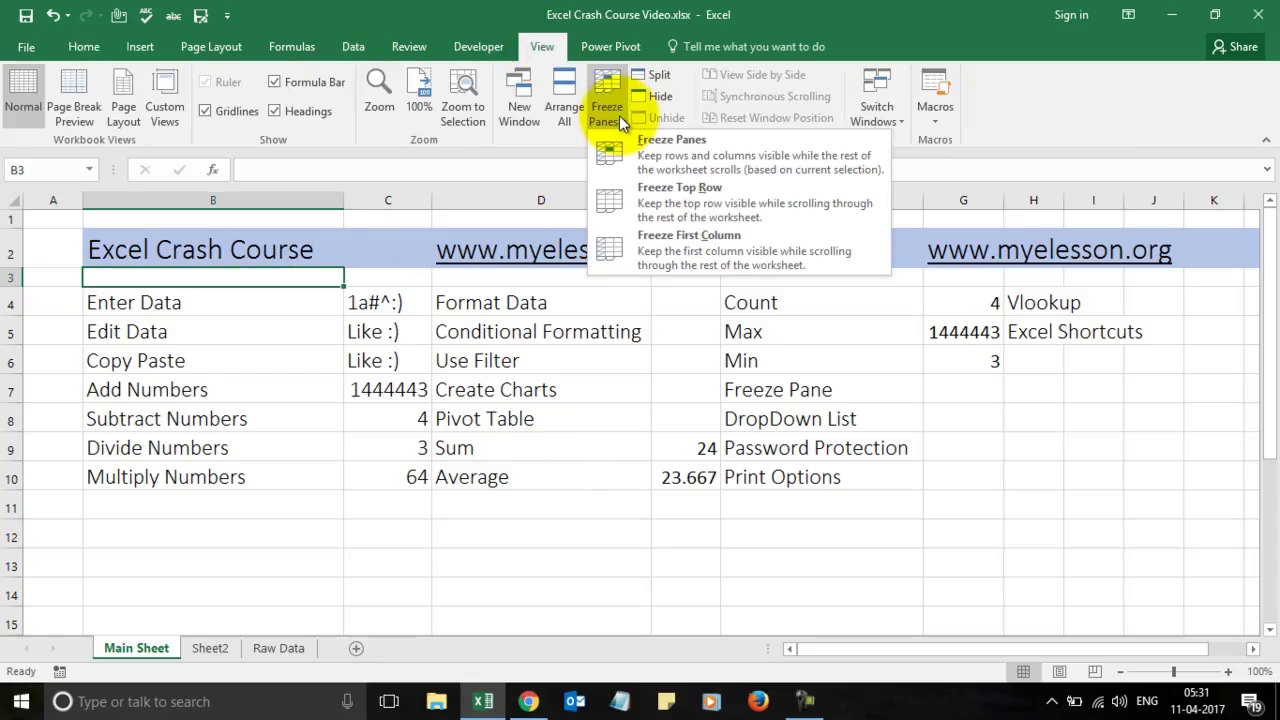
left_click(663, 196)
key("Down")
key("Down")
key("Down")
key("Down")
key("Down")
key("Down")
key("Down")
key("Down")
key("Down")
key("Down")
key("Down")
key("Down")
key("Down")
key("Down")
key("Down")
key("Down")
key("Down")
key("Down")
key("Down")
key("Down")
key("Up")
key("Up")
key("Up")
key("Up")
key("Up")
key("Up")
key("Up")
key("Up")
key("Up")
key("Up")
key("Up")
key("Up")
key("Up")
key("Up")
key("Up")
key("Up")
key("Up")
key("Up")
key("Up")
key("Up")
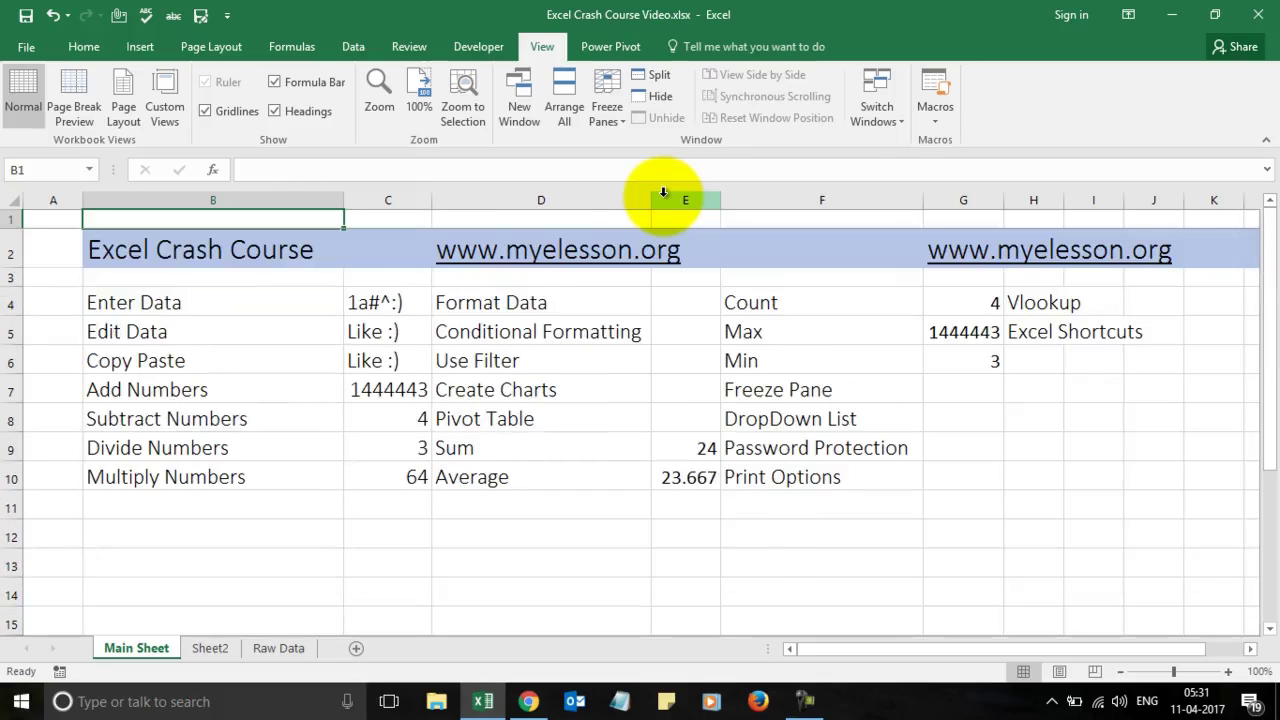
left_click(609, 91)
left_click(684, 188)
left_click(607, 92)
left_click(668, 165)
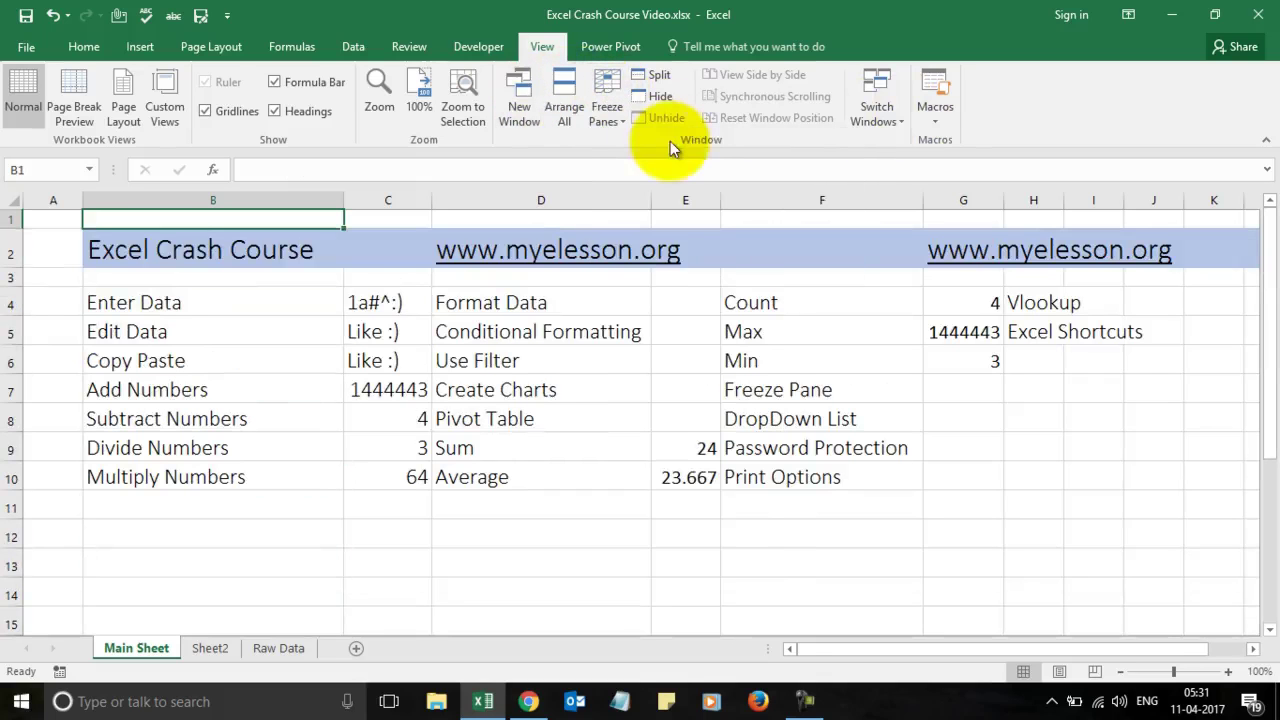
key("Down")
key("Down")
key("Down")
key("Down")
key("Down")
key("Down")
key("Down")
key("Down")
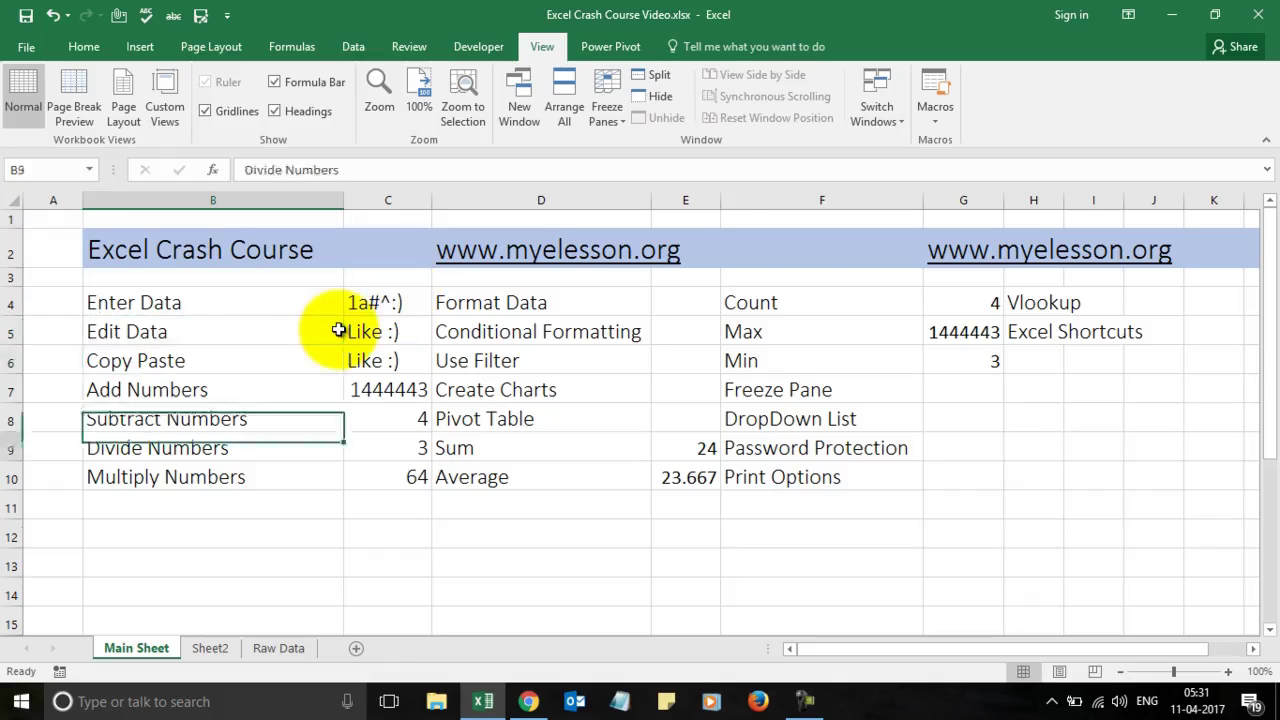
key("Down")
key("Down")
key("Down")
key("Down")
key("Down")
key("Down")
key("Down")
key("Down")
key("Down")
key("Down")
key("Down")
key("Down")
key("Down")
key("Up")
key("Up")
key("Up")
key("Up")
key("Up")
key("Up")
key("Up")
key("Up")
key("Up")
key("Up")
key("Up")
key("Up")
key("Up")
key("Up")
key("Up")
key("Up")
key("Up")
key("Up")
key("Up")
key("Up")
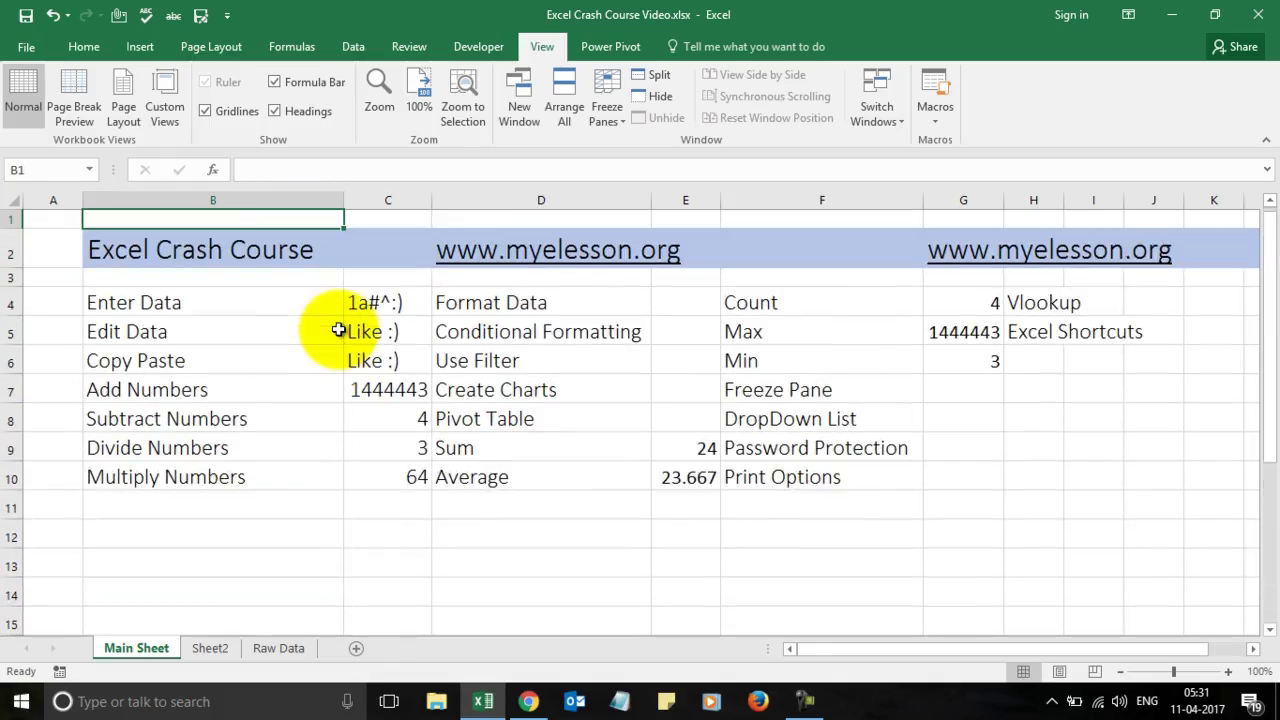
left_click(142, 276)
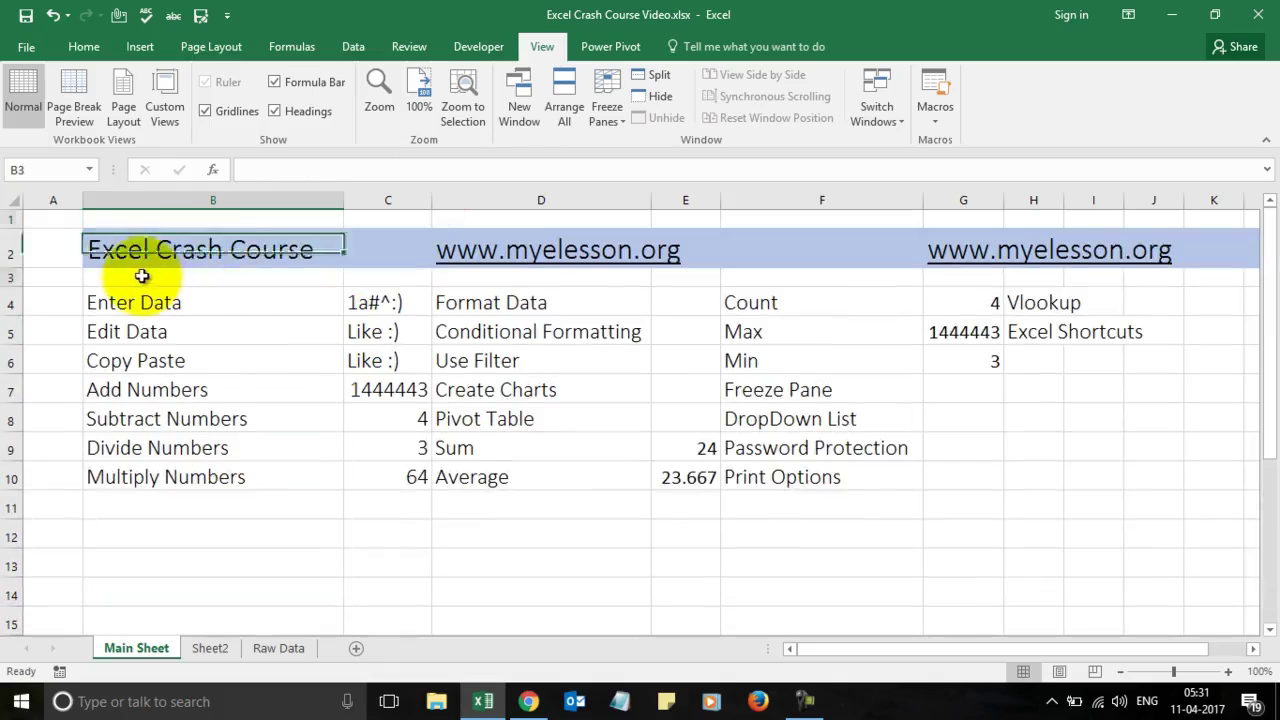
Step: Freeze the rows above row 3 with View > Freeze Panes
left_click(12, 277)
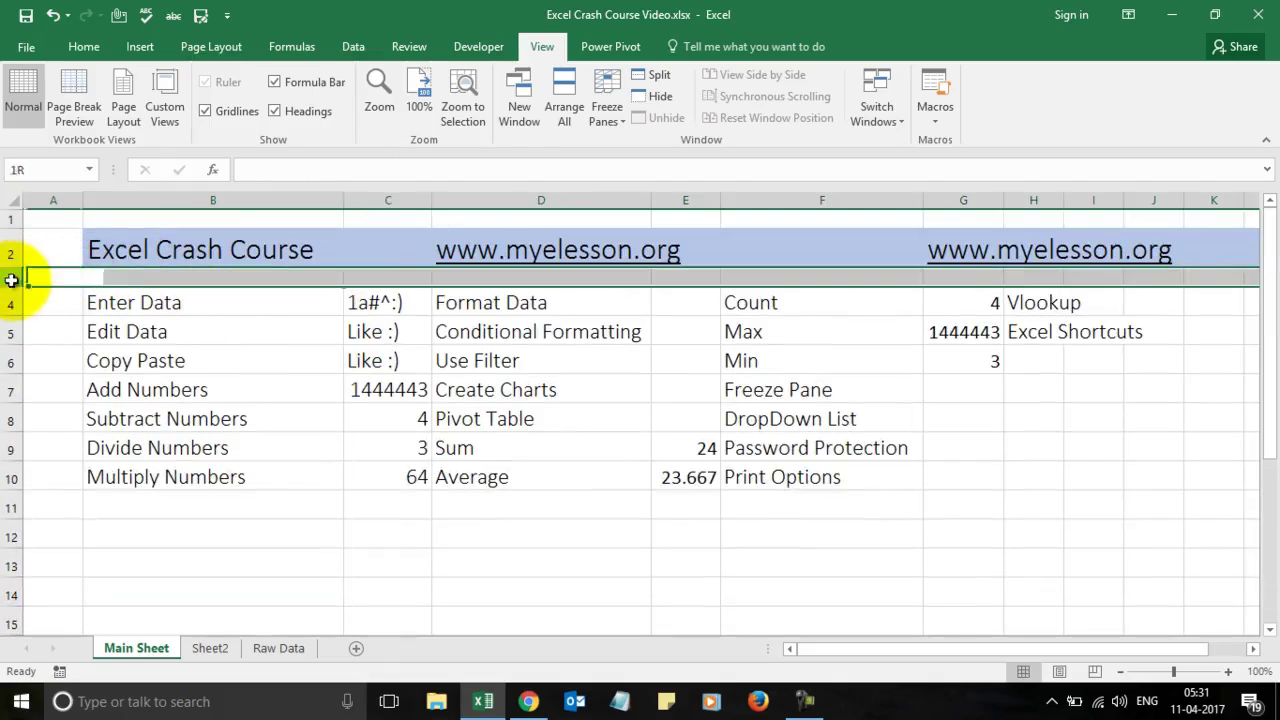
left_click(606, 106)
left_click(682, 153)
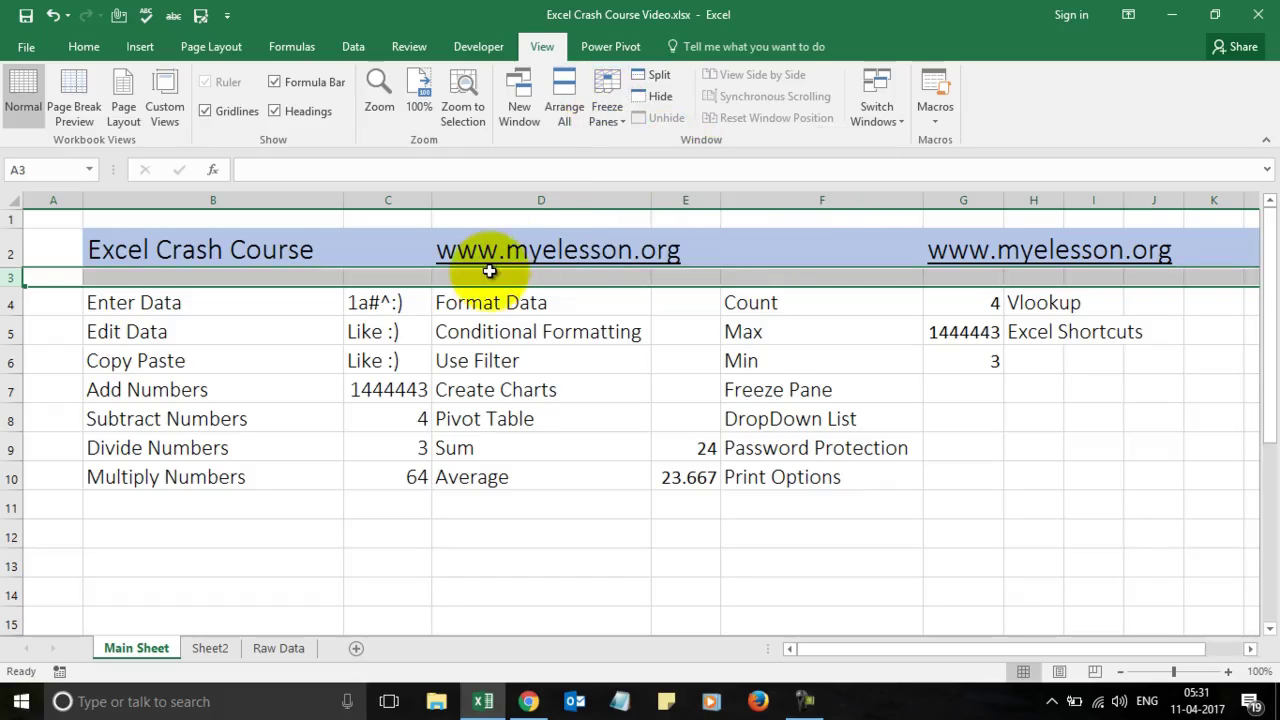
Step: Jump down and back up the sheet to confirm the Excel Crash Course title row stays visible
key("Down")
key("Down")
key("Down")
key("Down")
key("Down")
key("Down")
key("Down")
key("Down")
key("Down")
key("Down")
key("Down")
key("Down")
key("Down")
key("Down")
key("Down")
key("Down")
key("Down")
key("Down")
key("Down")
key("Down")
key("Up")
key("Up")
key("Up")
key("Up")
key("Up")
key("Up")
key("Up")
key("Up")
key("Up")
key("Up")
key("Up")
key("Up")
key("Up")
key("Up")
key("Up")
key("Up")
key("Up")
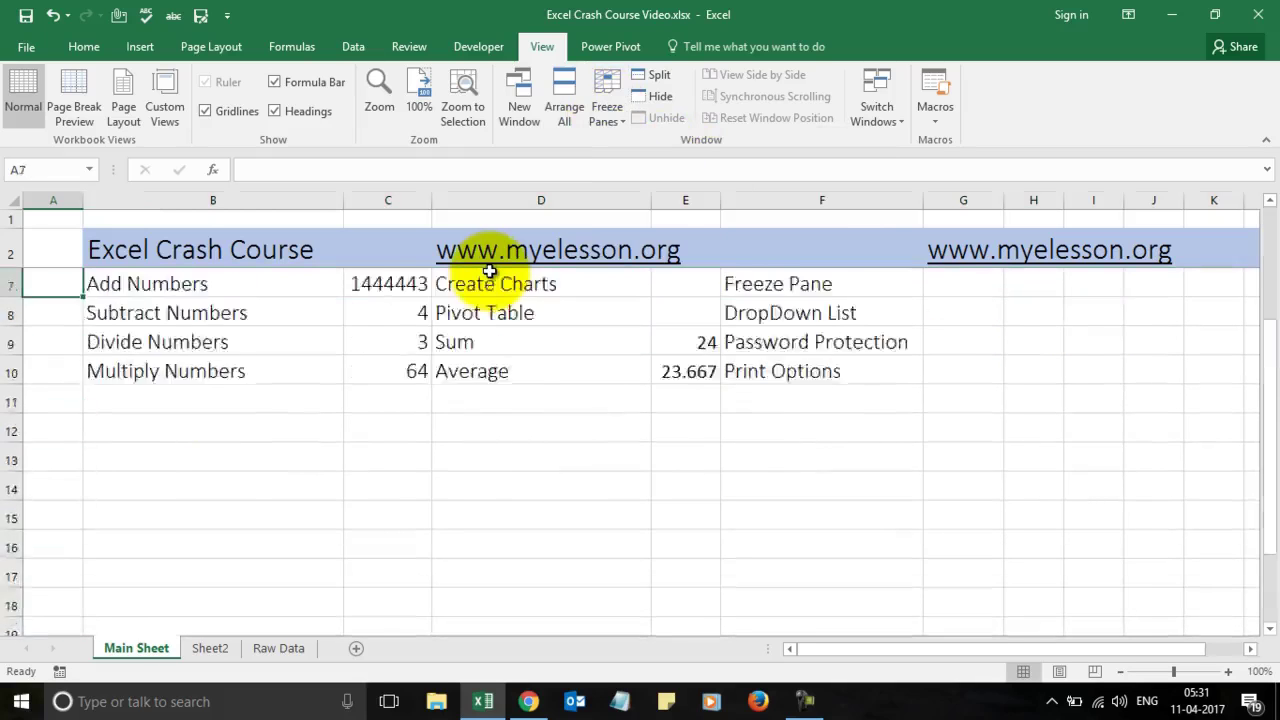
key("Up")
key("Up")
key("Up")
key("Up")
key("Up")
key("Down")
key("Down")
key("Down")
key("Down")
key("Down")
key("Down")
key("Down")
key("Down")
key("Down")
key("Down")
key("Down")
key("Down")
key("Down")
key("Down")
key("Down")
key("Down")
key("Down")
key("Down")
key("Down")
key("Down")
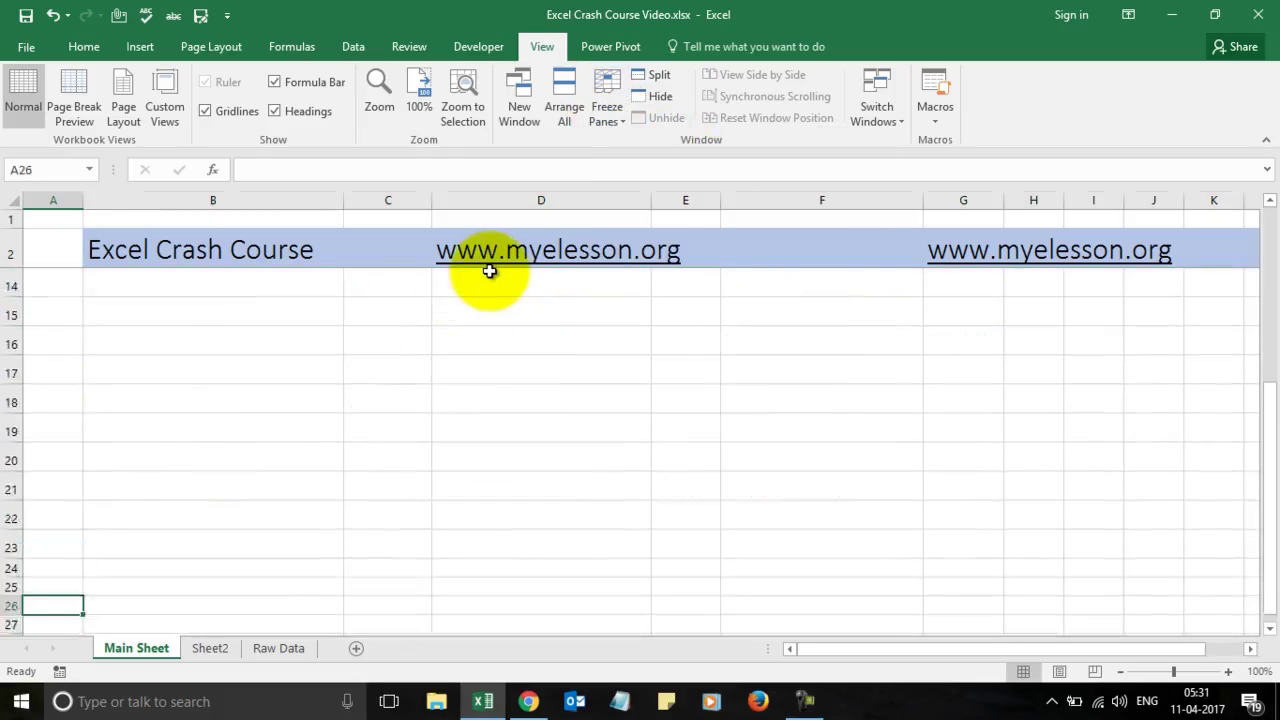
key("Up")
key("Up")
key("Up")
key("Up")
key("Up")
key("Up")
key("Up")
key("Up")
key("Up")
key("Up")
key("Up")
key("Up")
key("Up")
key("Up")
key("Up")
key("Up")
key("Up")
key("Up")
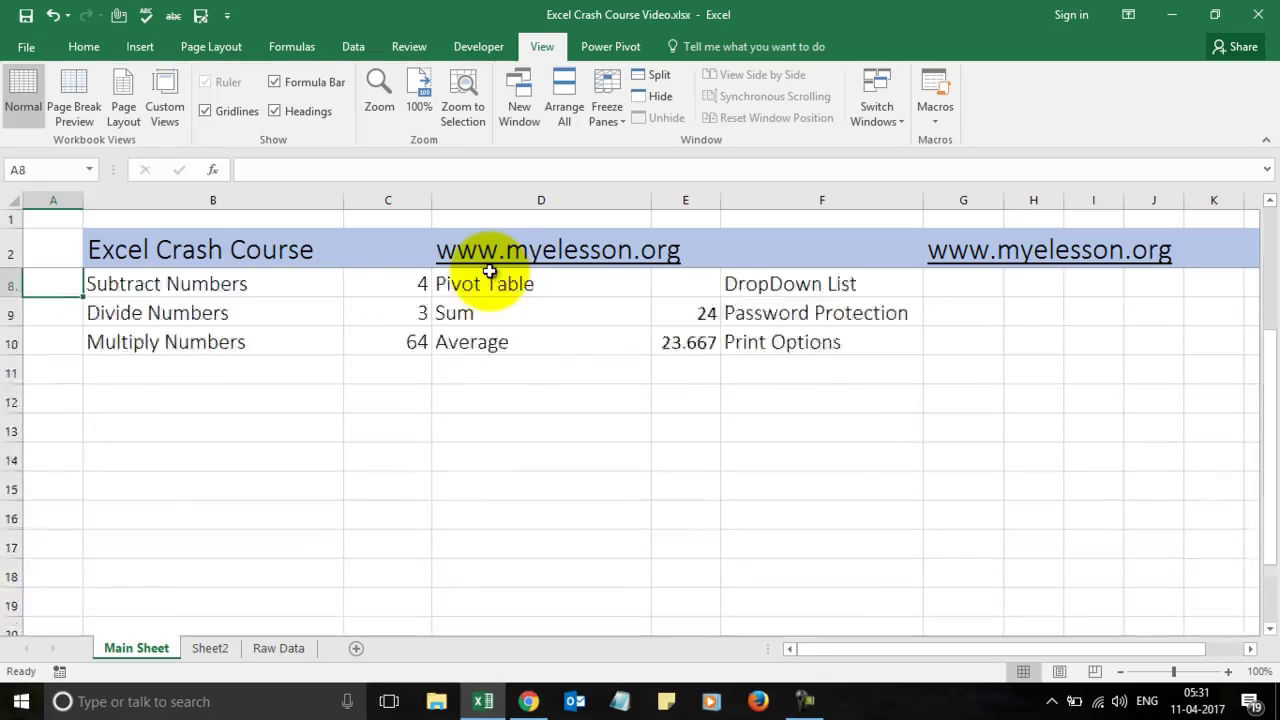
key("Up")
key("Up")
key("Up")
key("Up")
key("Up")
key("Up")
key("Down")
key("Right")
key("Right")
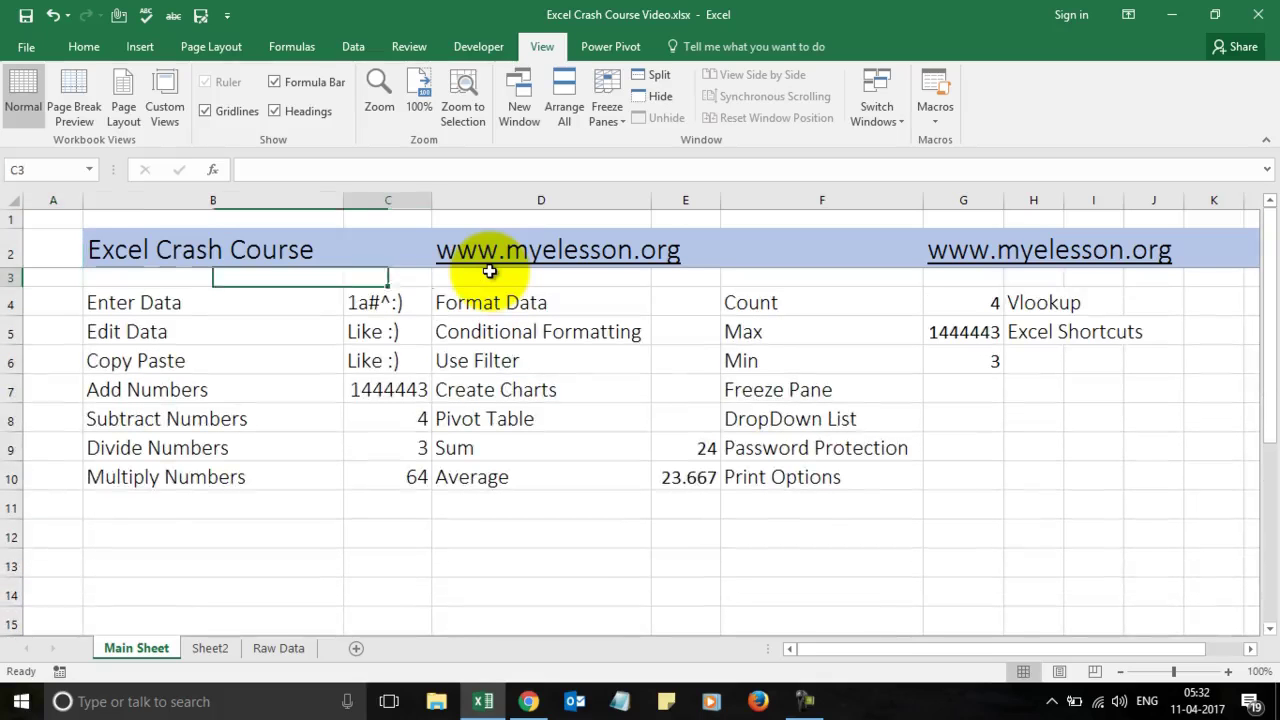
key("Left")
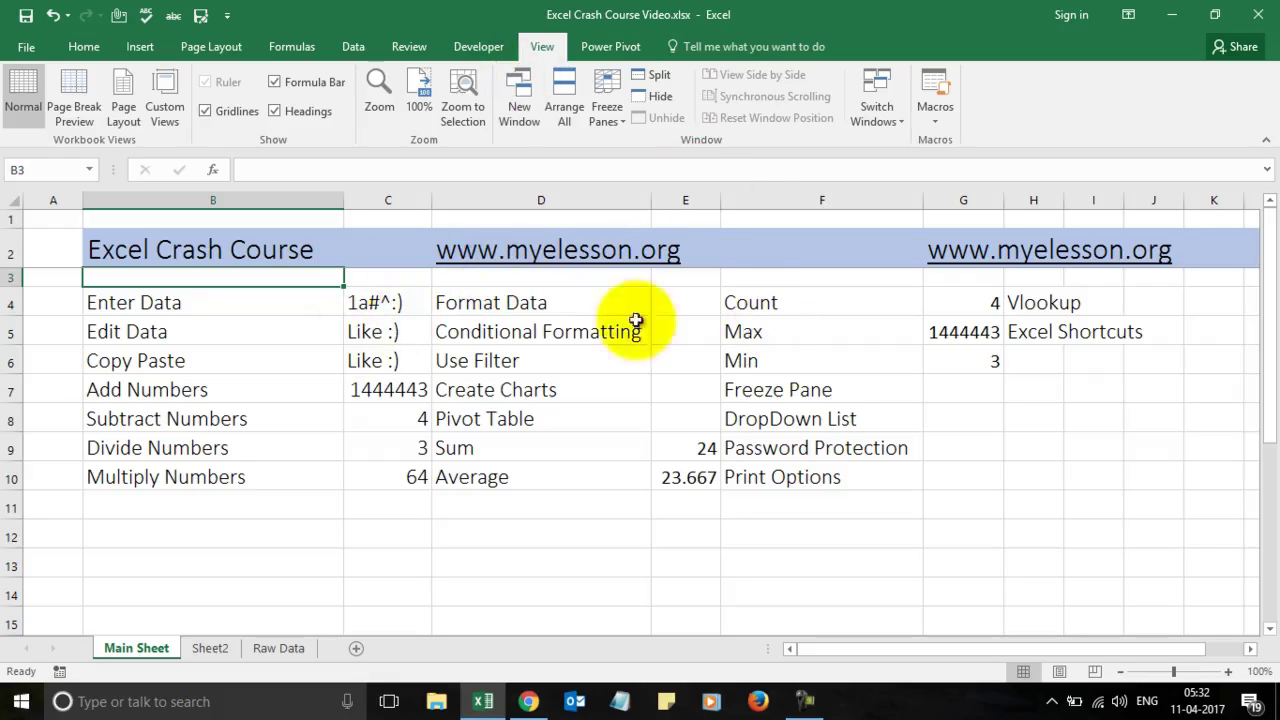
left_click(795, 422)
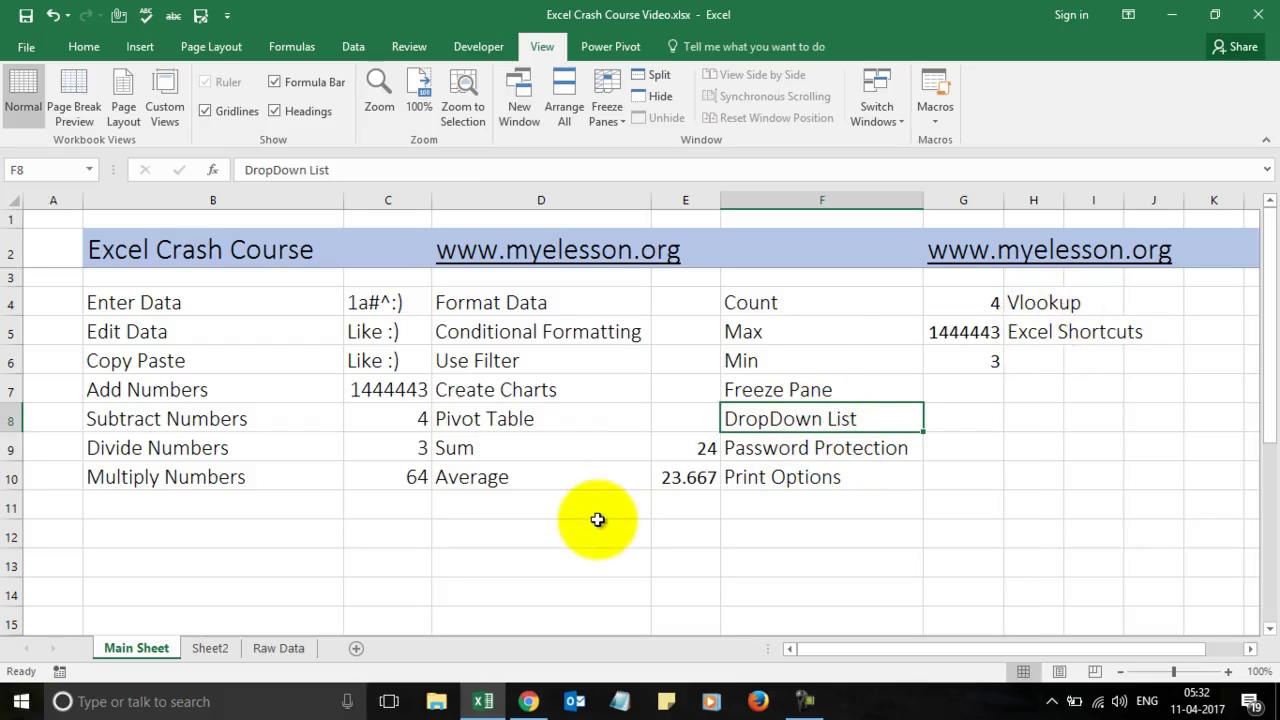
Step: Type Like, Comment and Share into cells I8, I9 and I10
key("Right")
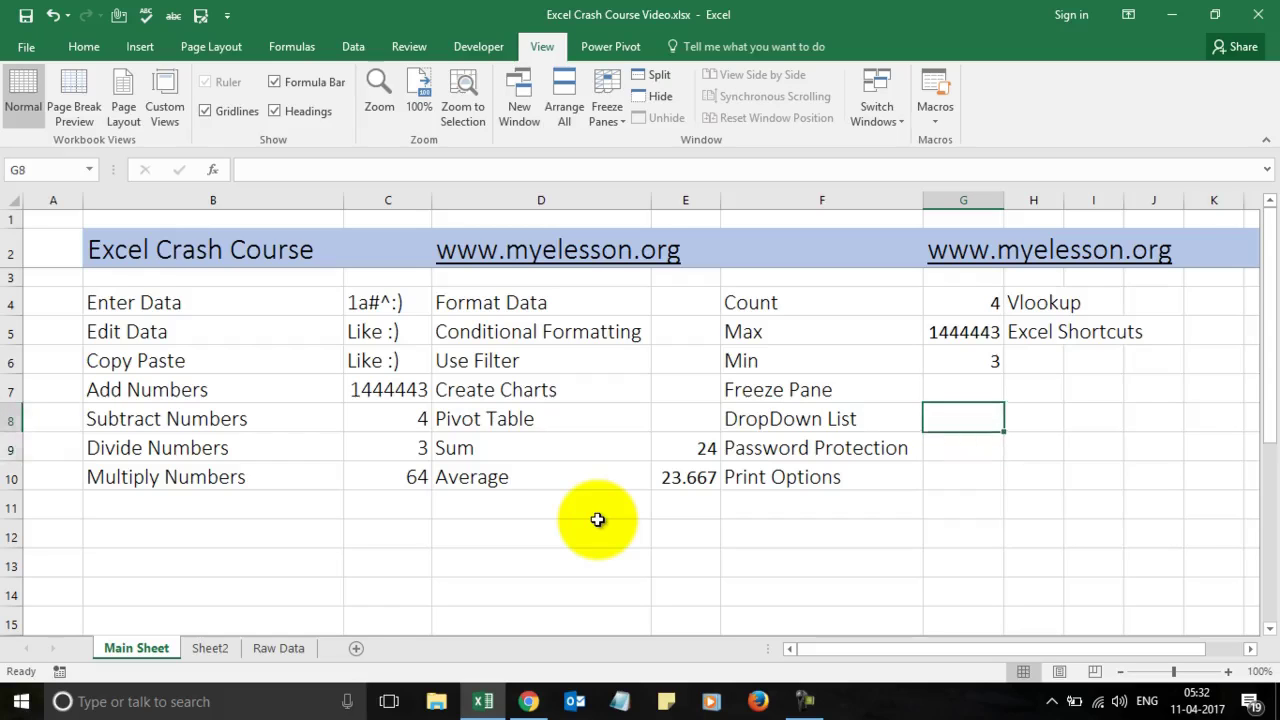
key("Right")
key("Right")
key("Left")
key("Left")
key("Right")
key("Right")
key("Right")
key("Right")
key("Left")
key("Left")
key("Left")
key("Left")
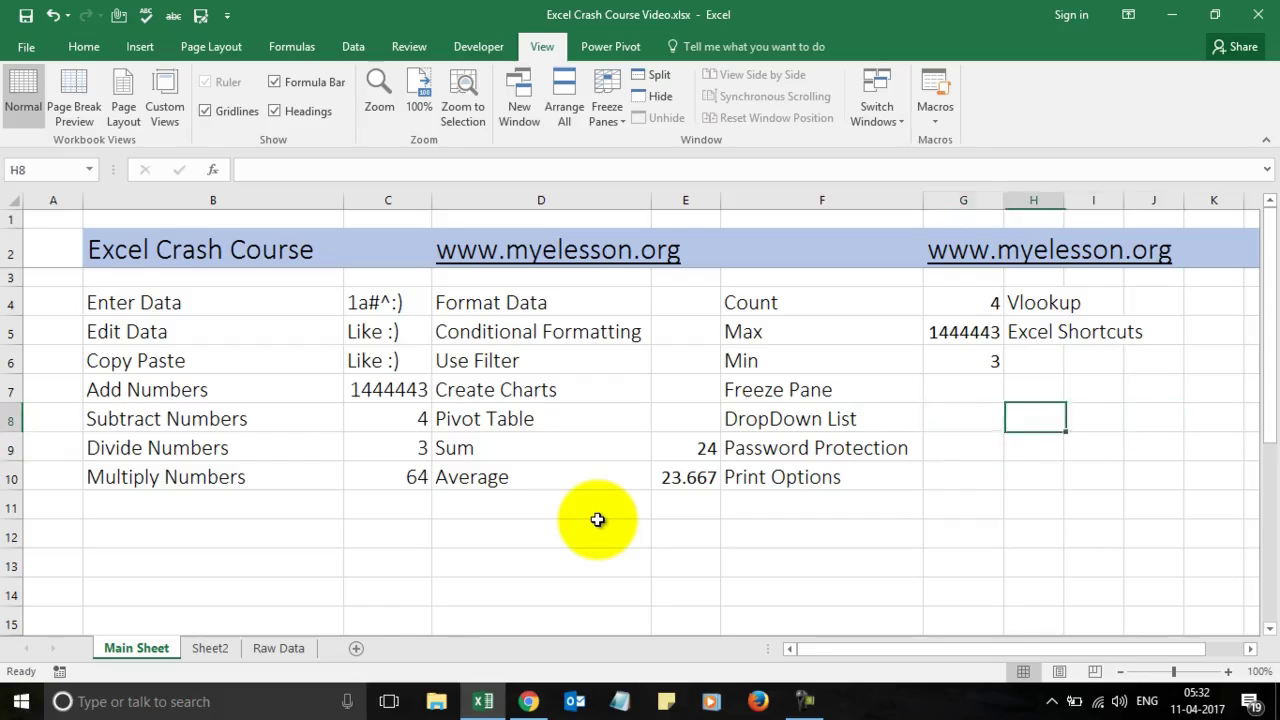
key("Right")
key("Right")
key("Left")
key("Left")
key("Right")
key("Left")
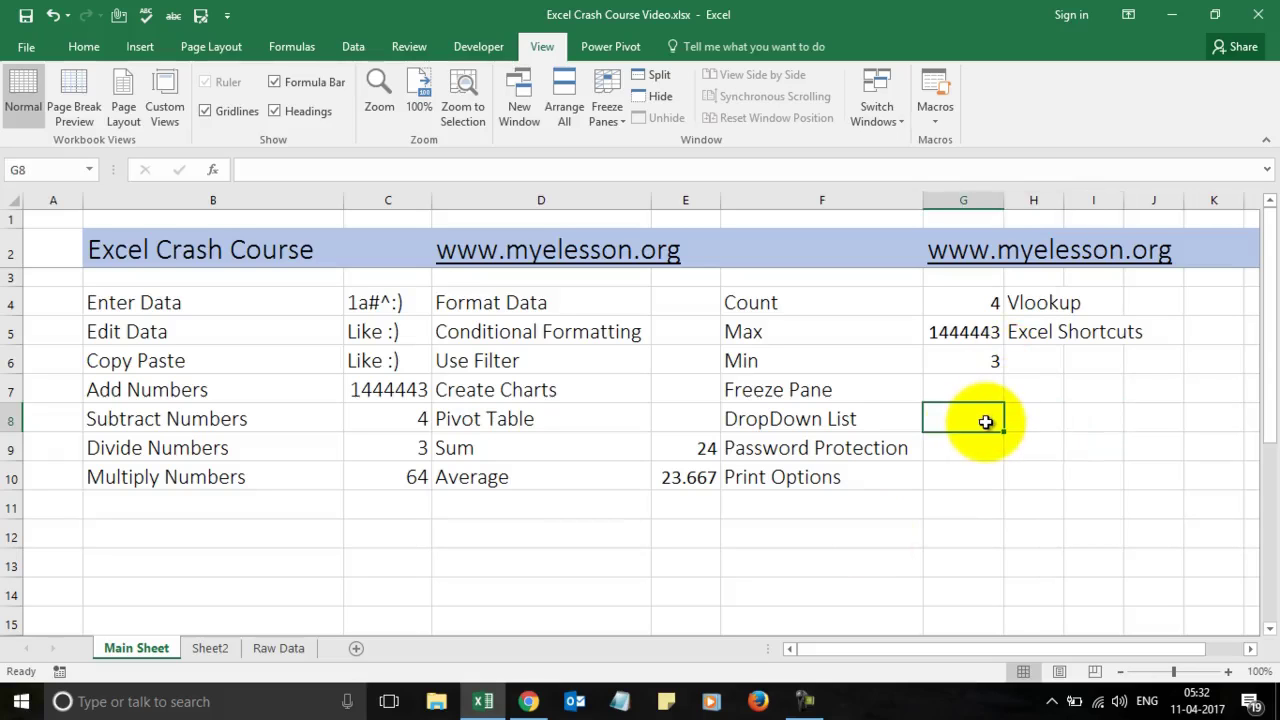
key("Right")
key("Right")
key("Right")
key("Right")
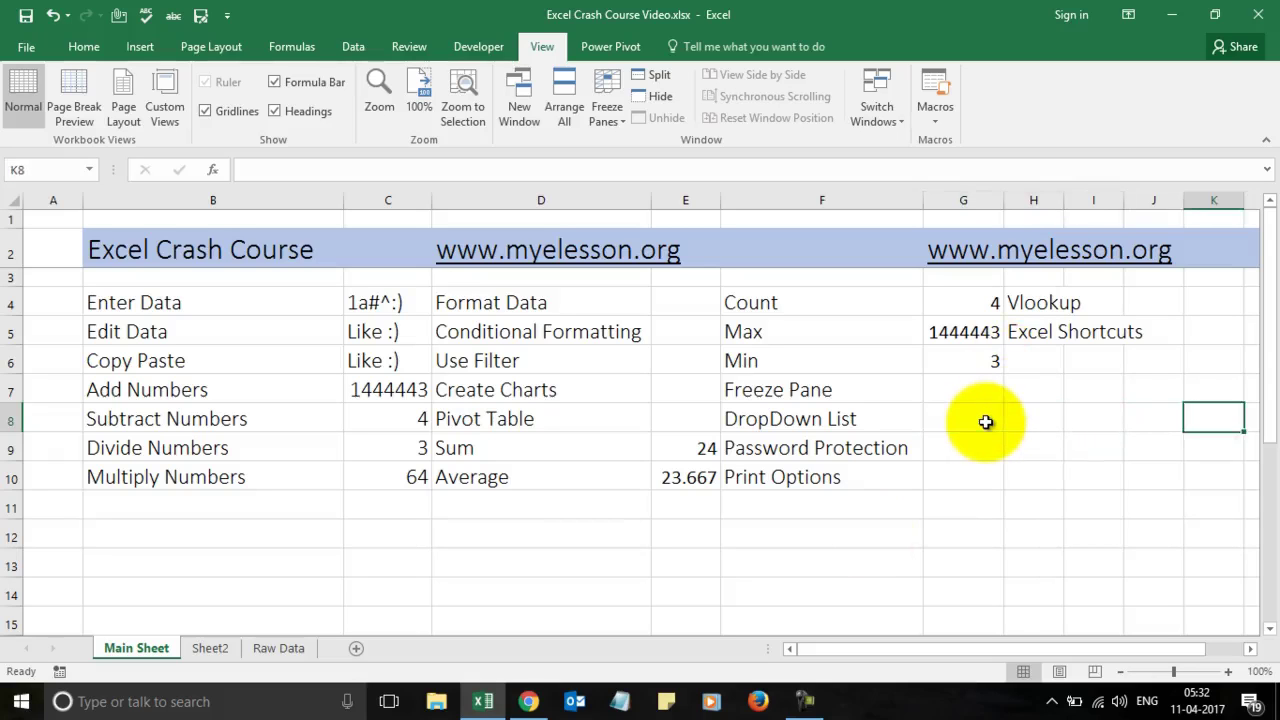
key("Left")
key("Left")
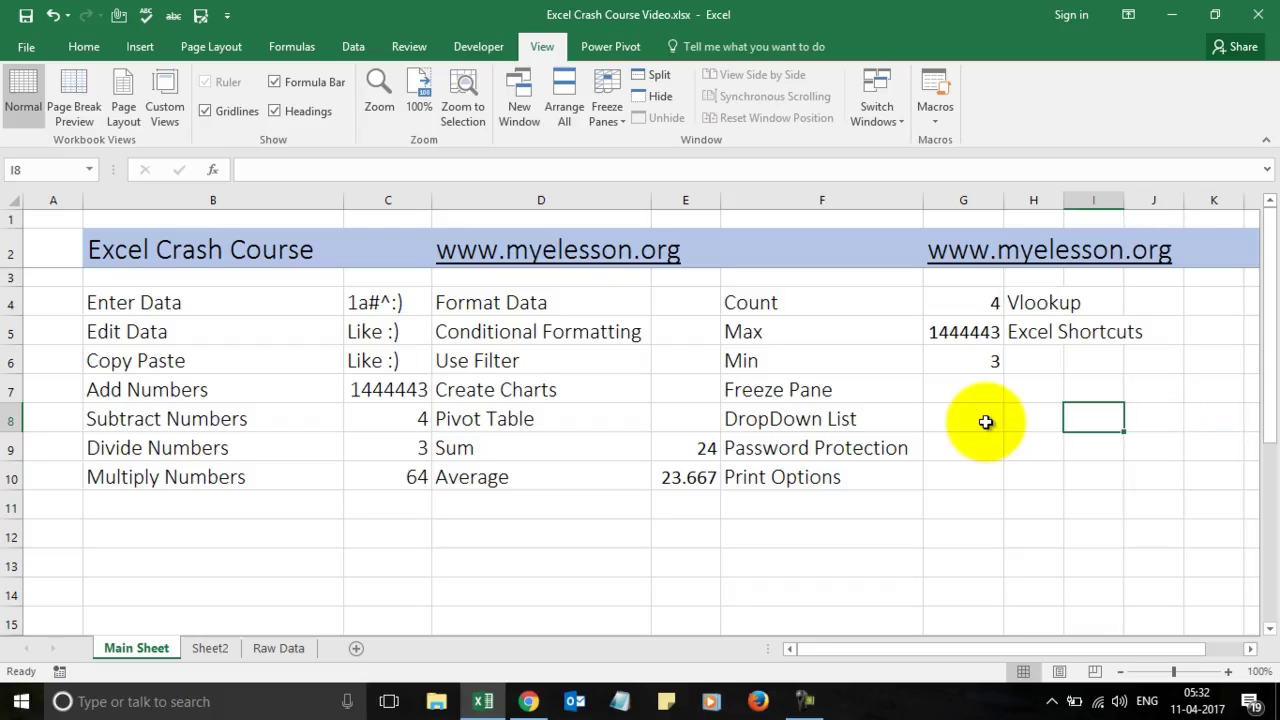
type("Like")
key("Return")
type("Comment")
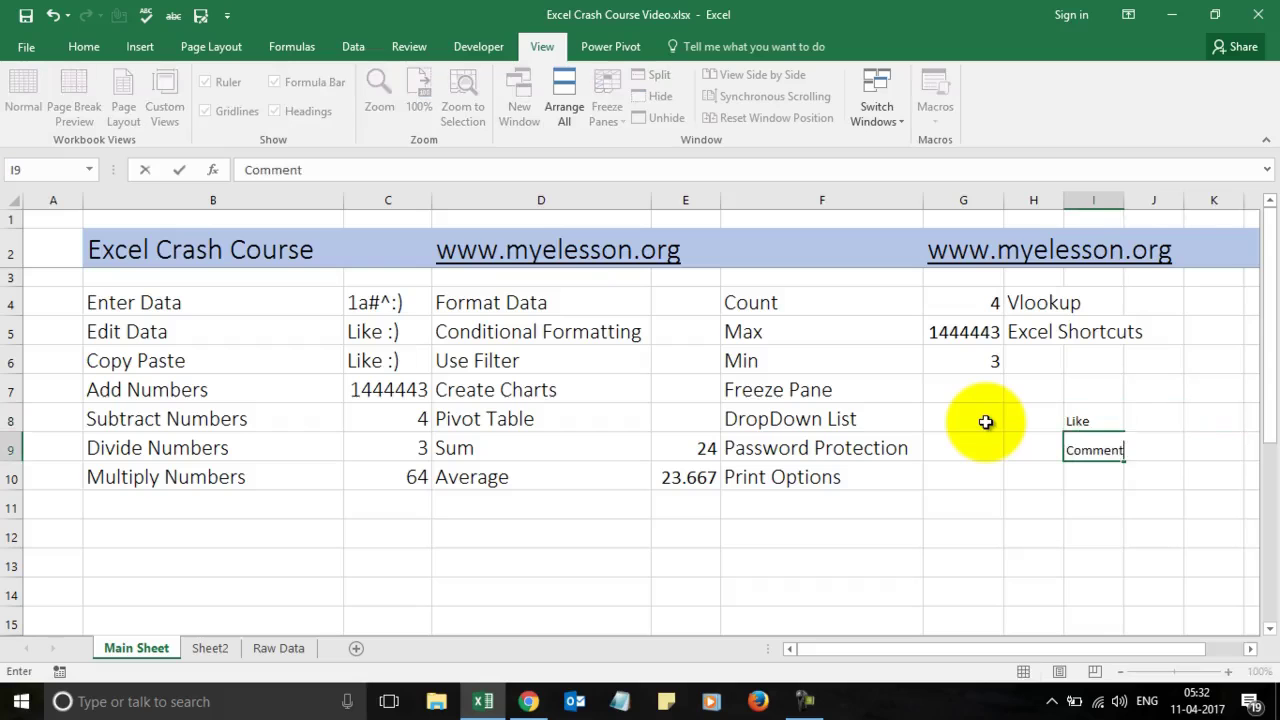
key("Return")
type("Share")
key("Return")
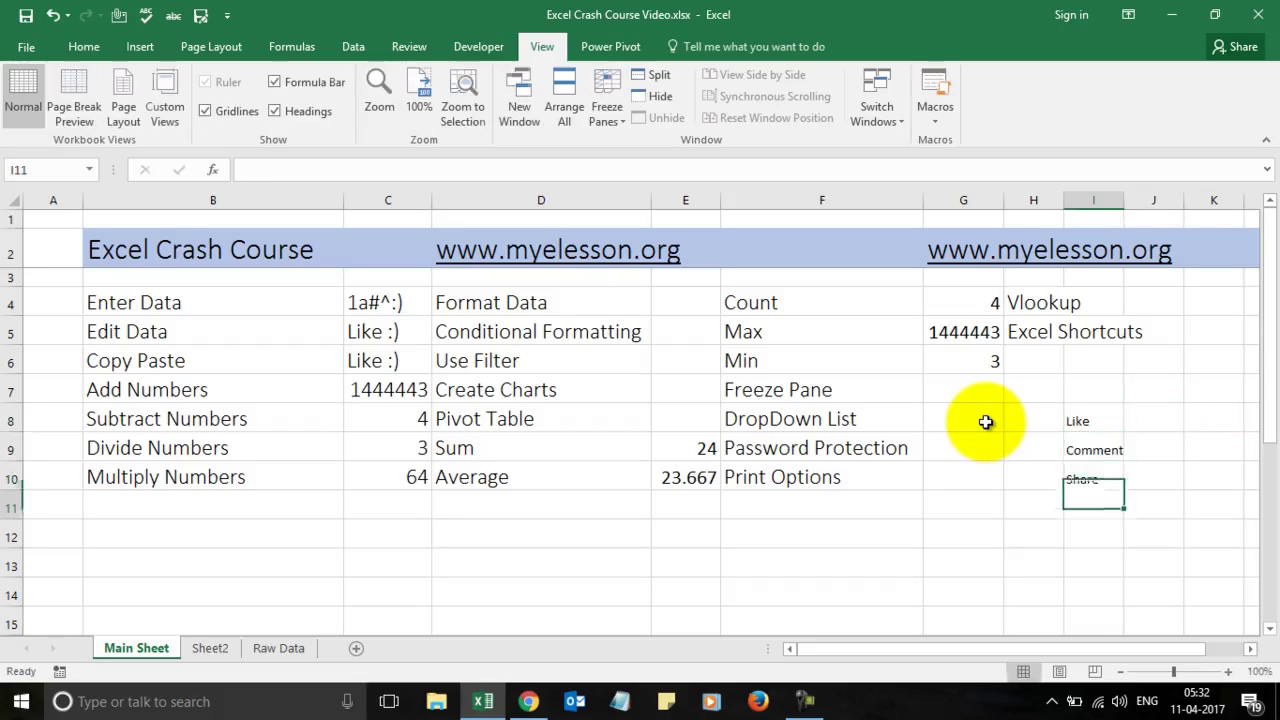
key("Up")
key("Up")
key("Up")
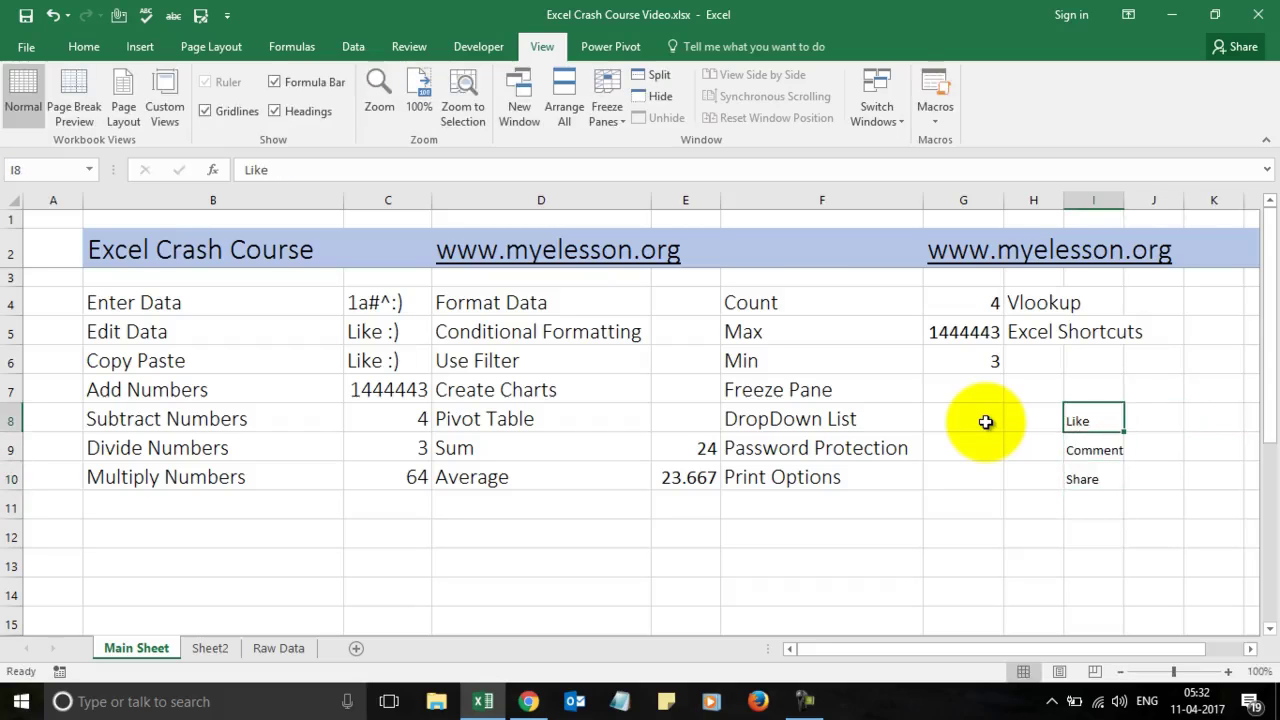
Step: Copy the Vlookup cell's large font onto I8:I10 with Format Painter
left_click(1010, 298)
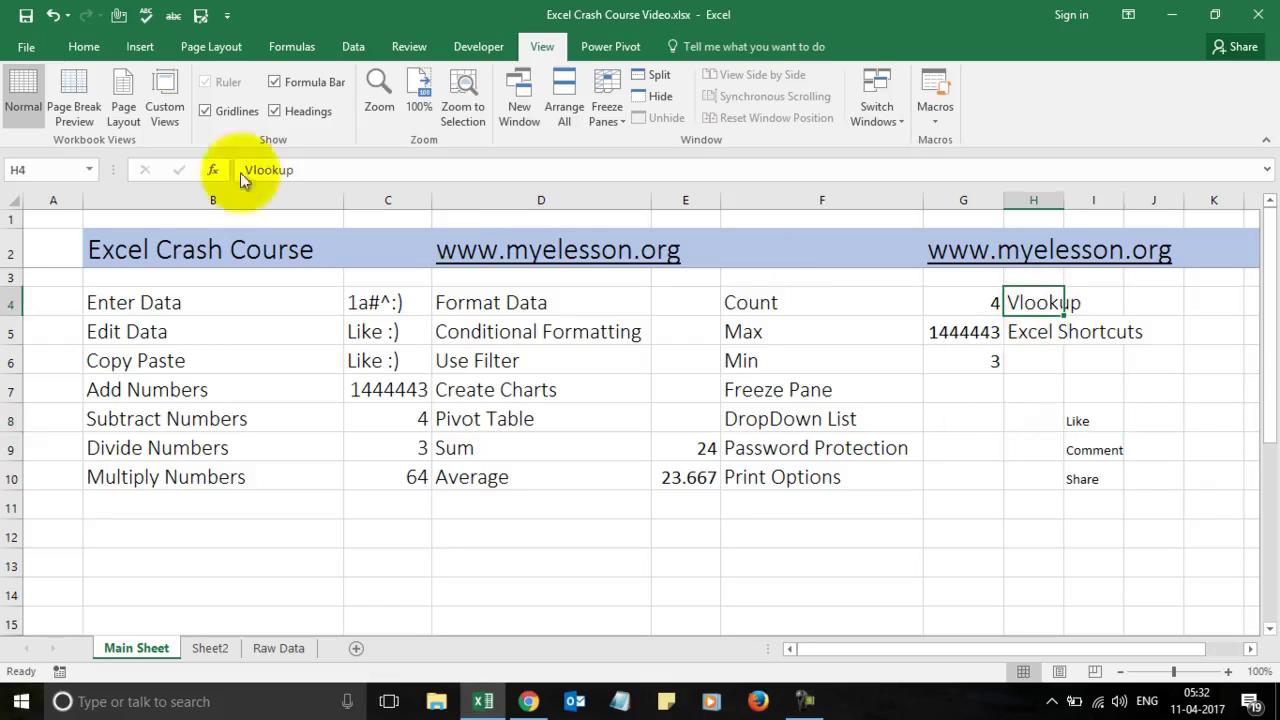
left_click(90, 48)
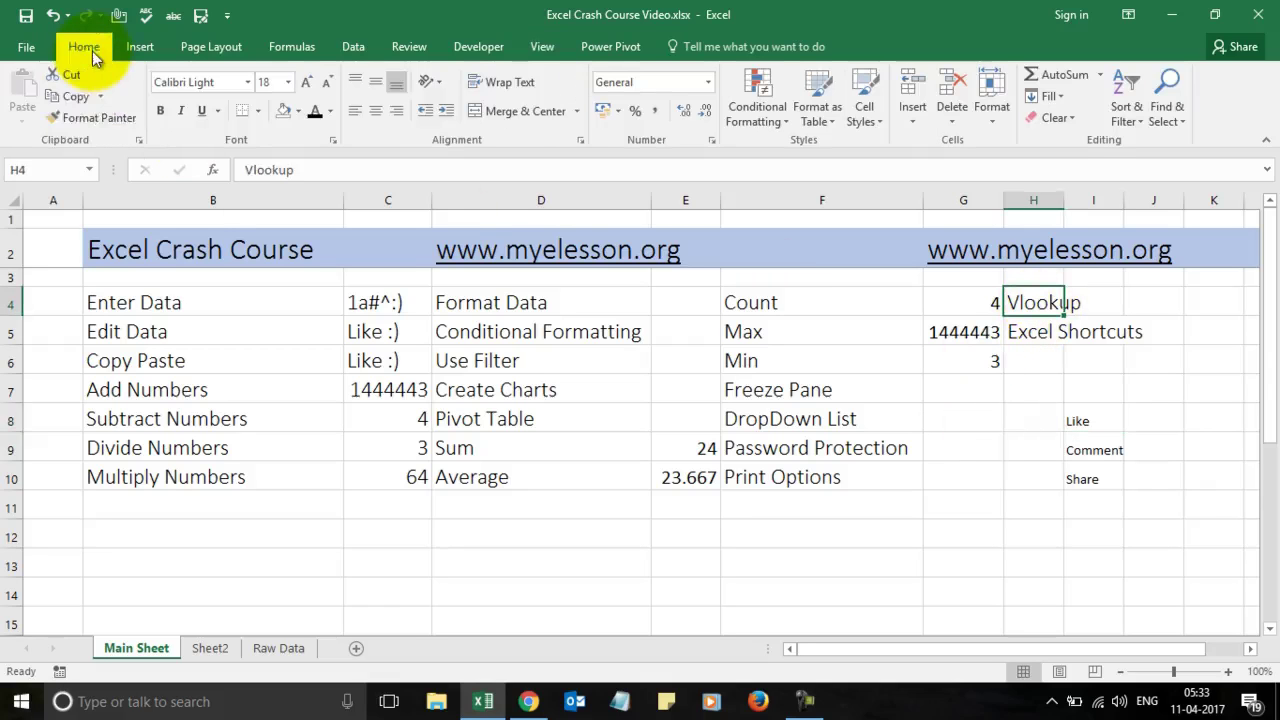
left_click(96, 125)
left_click_drag(1077, 416, 1085, 478)
left_click(1012, 483)
key("Up")
key("Right")
key("Down")
key("Down")
key("Left")
key("Up")
key("Up")
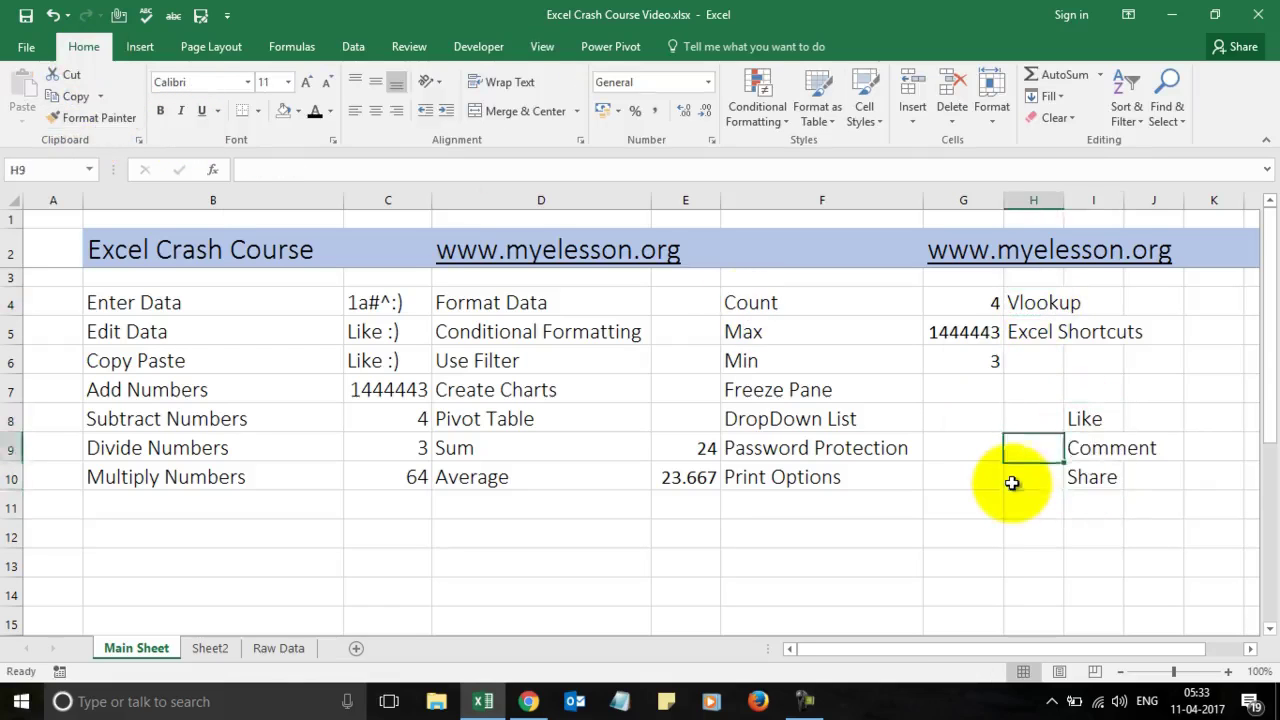
key("Left")
key("Up")
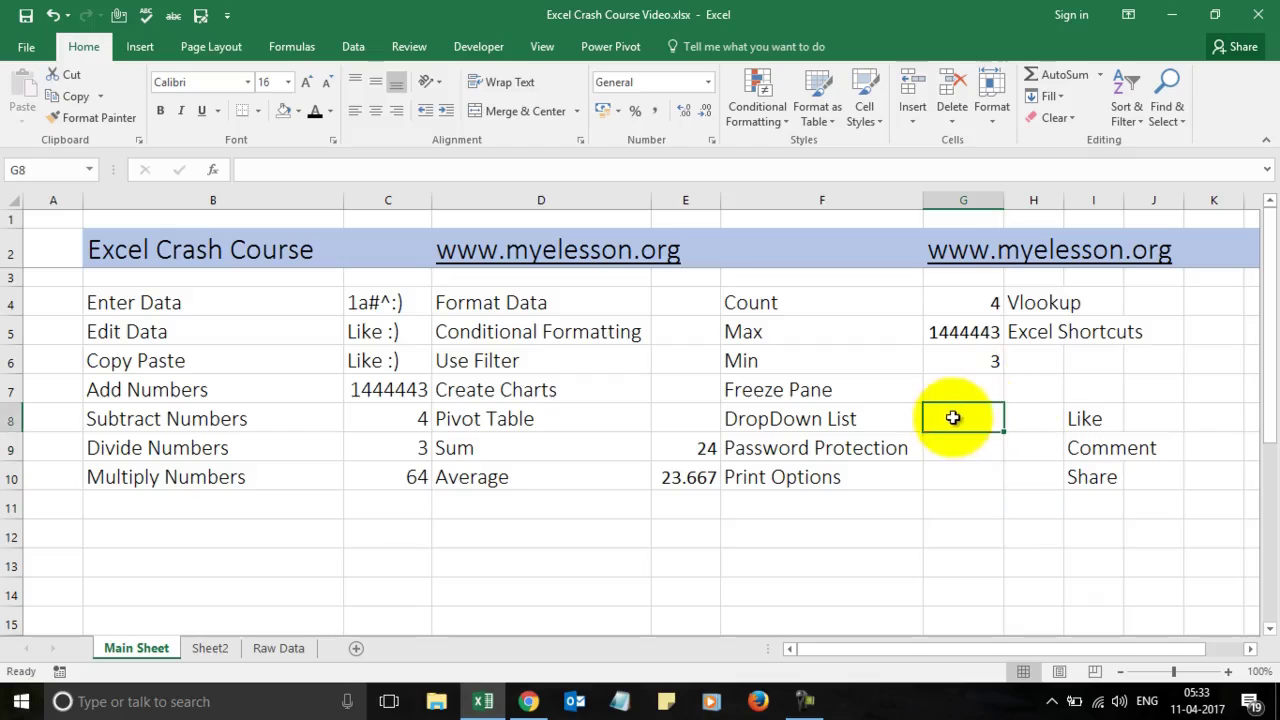
Step: Add a List data validation to G8 using I8:I10 (Like, Comment, Share) as source
left_click(352, 47)
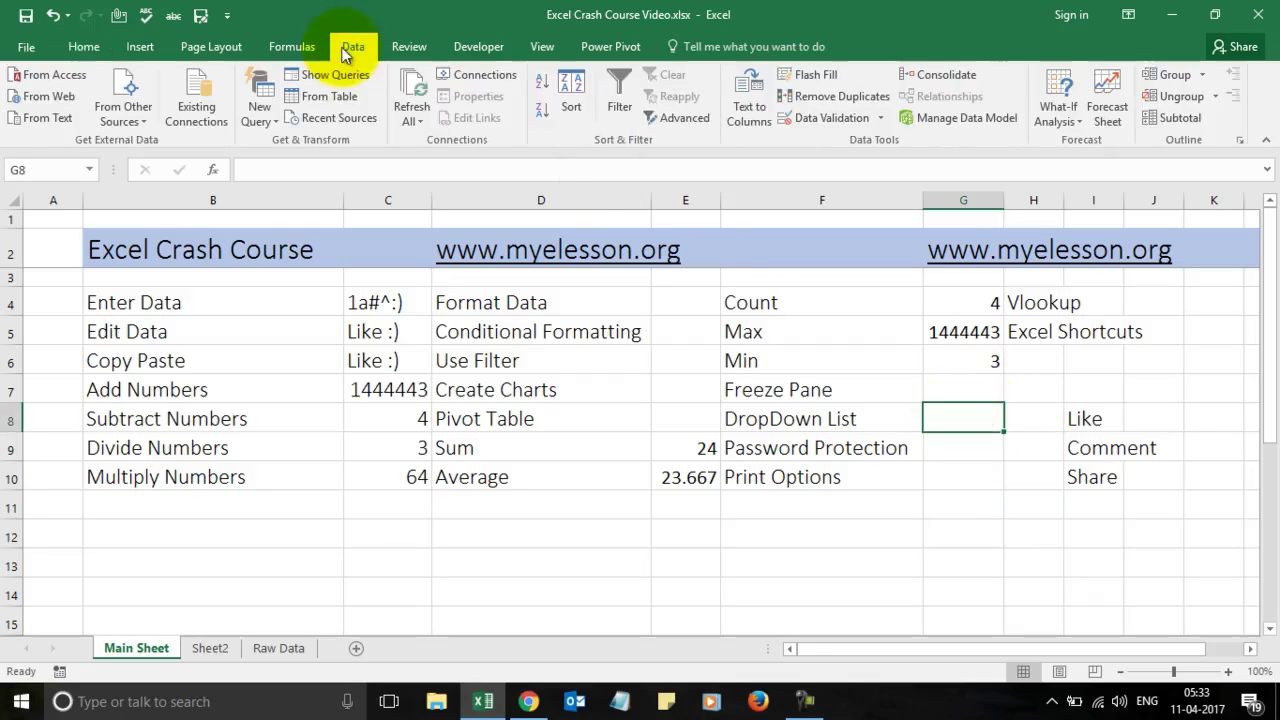
left_click(828, 118)
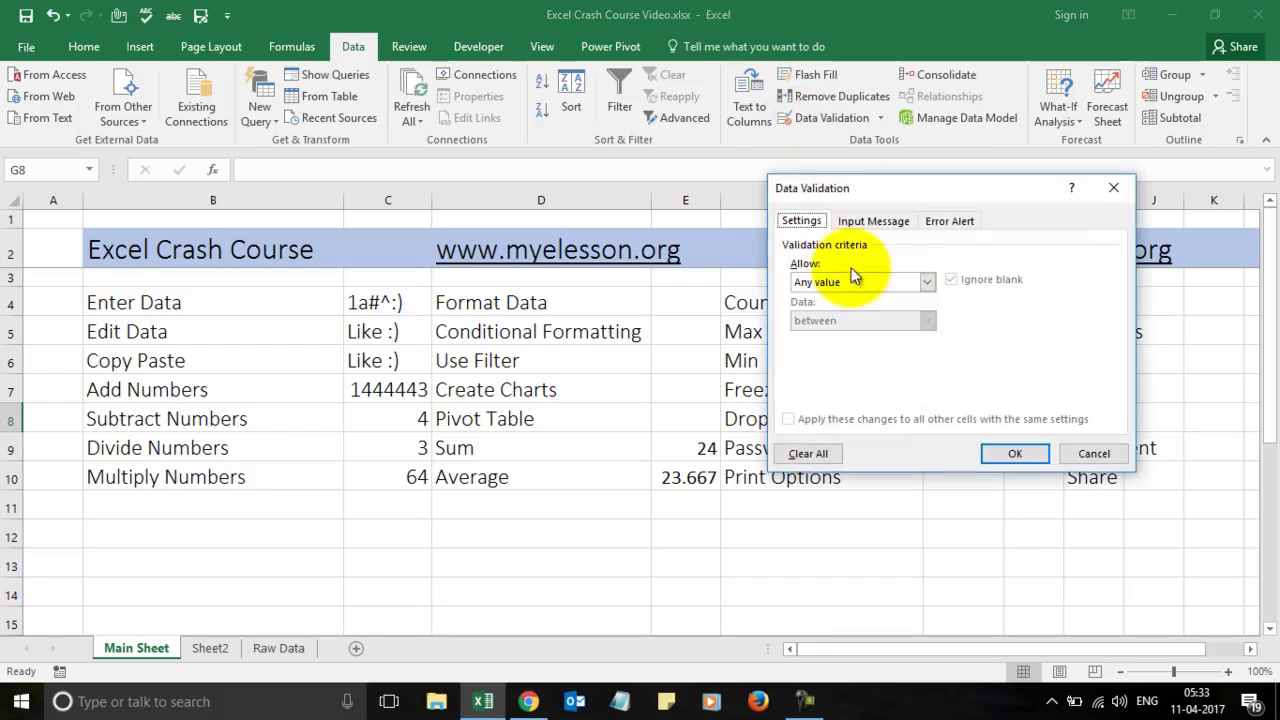
left_click(927, 281)
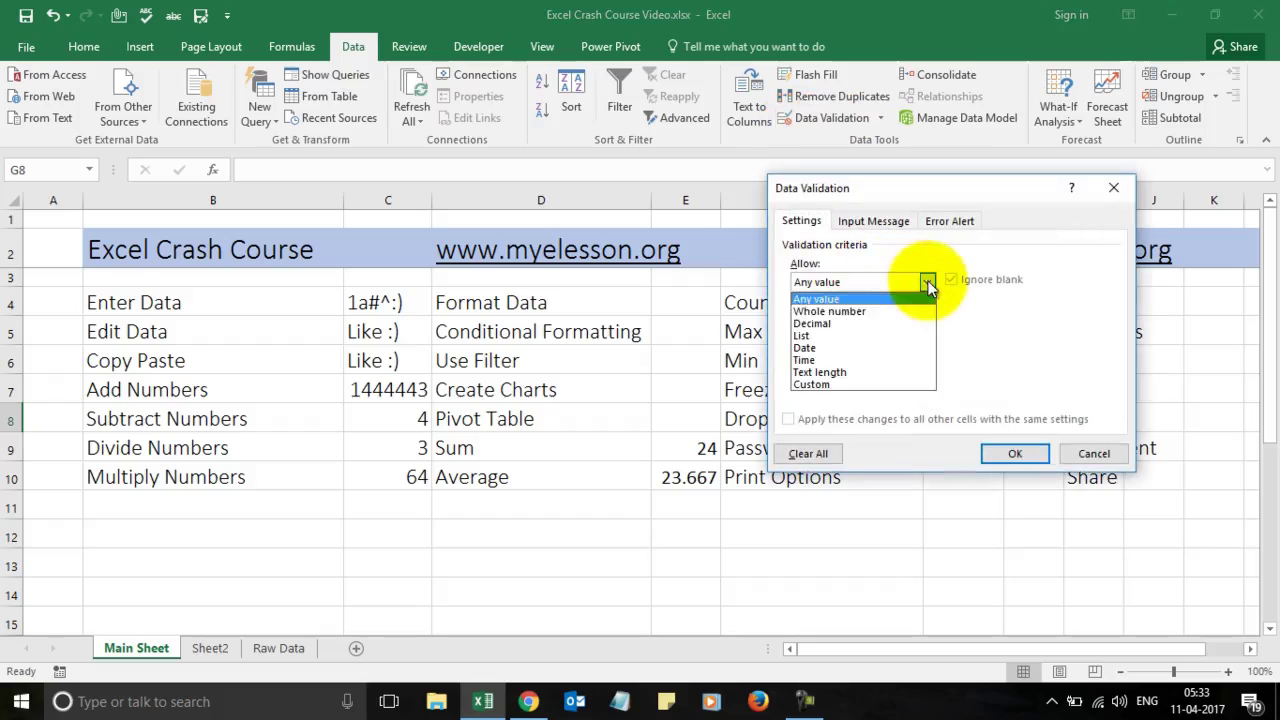
left_click(848, 336)
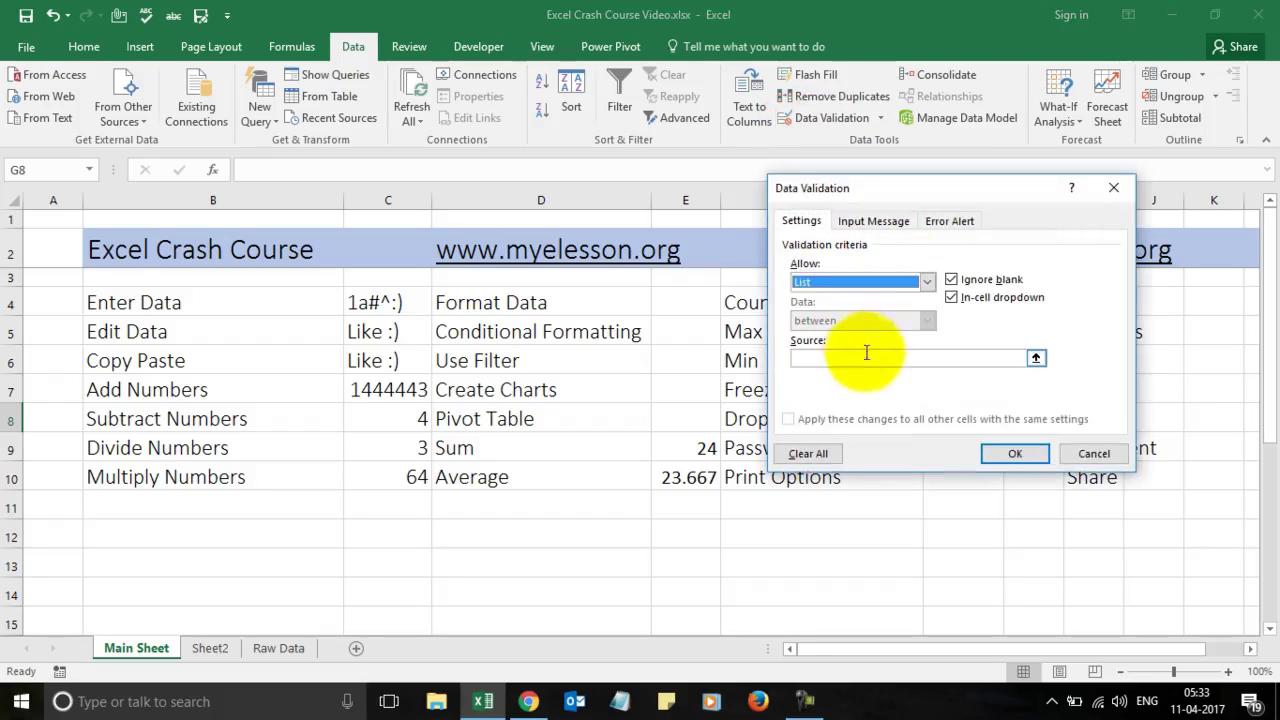
left_click(856, 360)
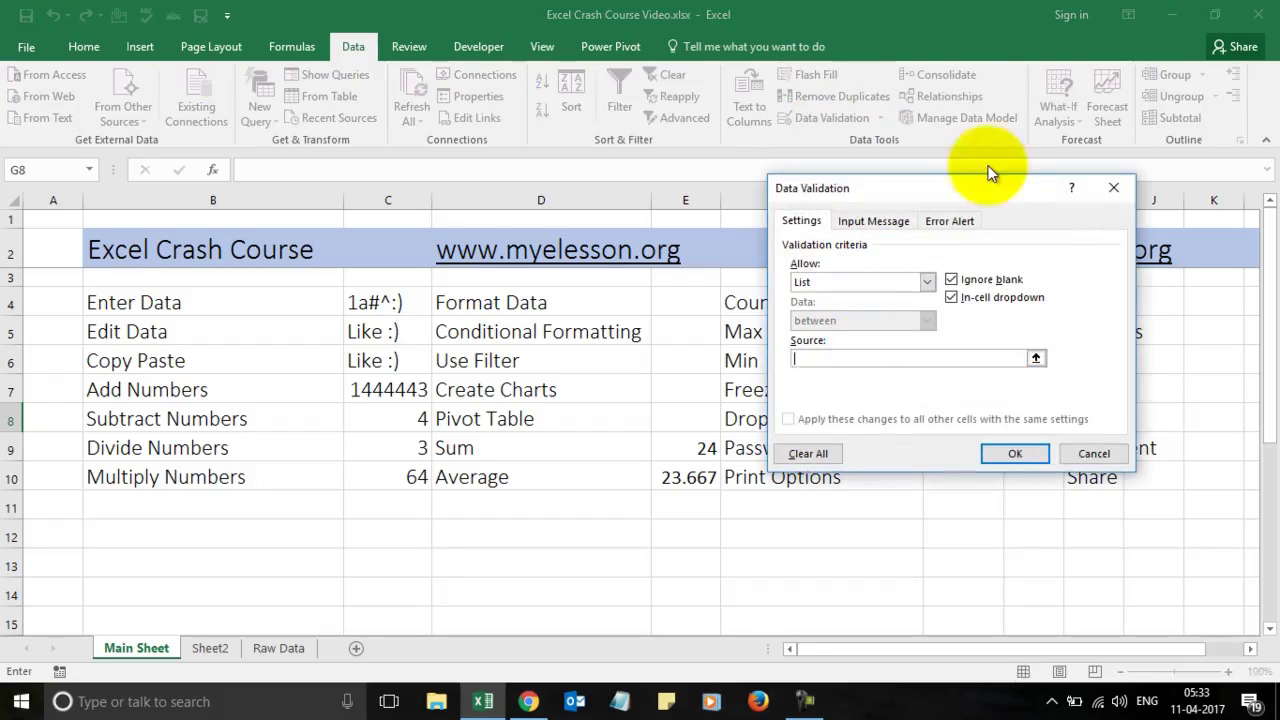
left_click_drag(995, 183, 728, 216)
left_click_drag(1080, 420, 1089, 475)
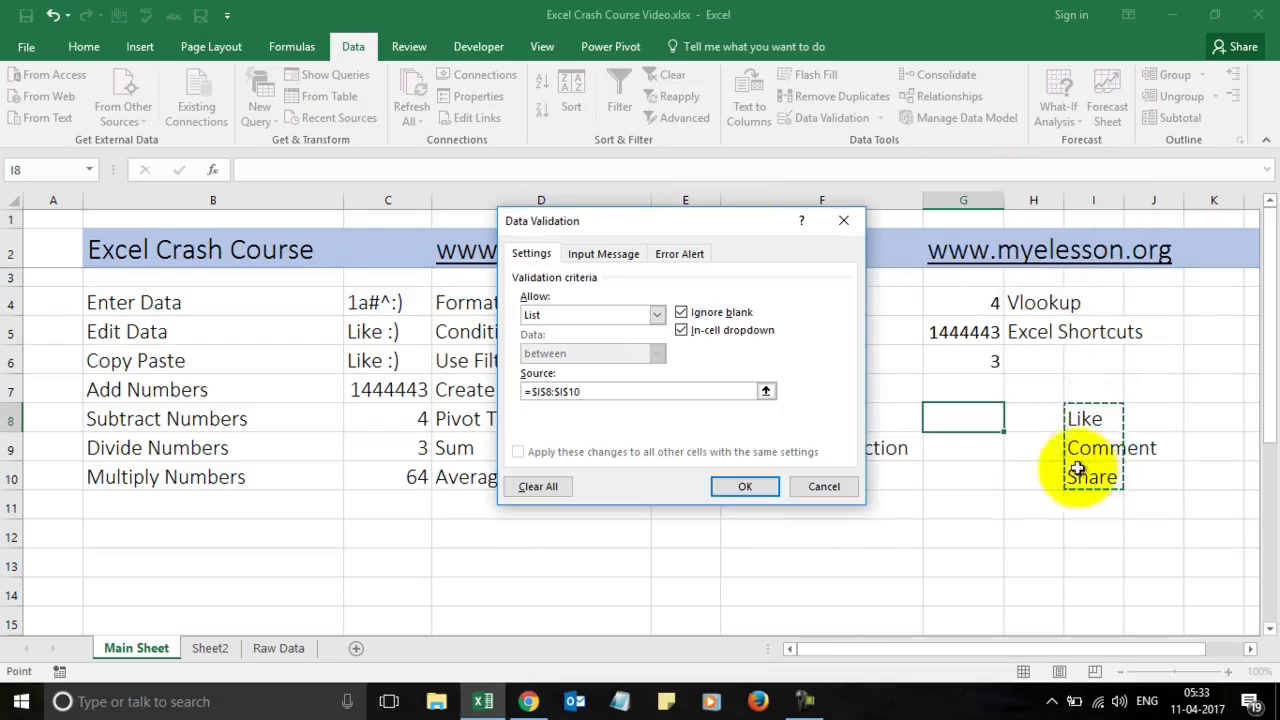
left_click(745, 486)
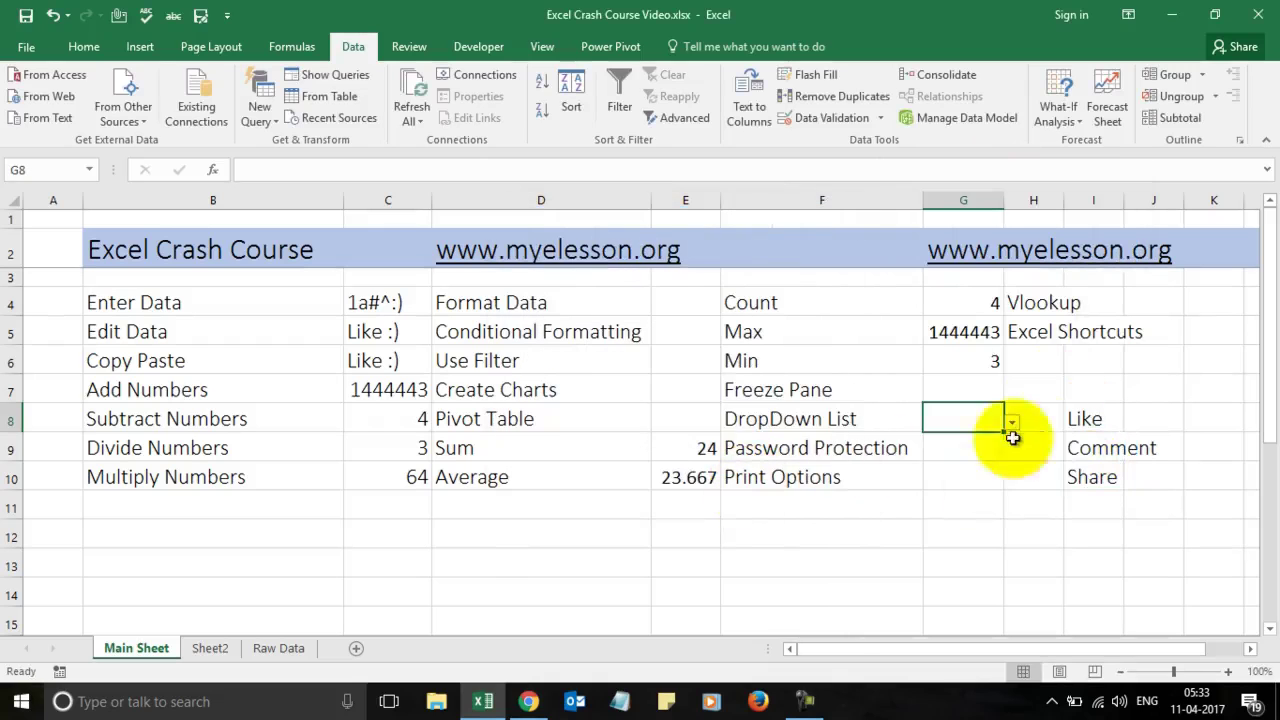
Step: Try Like and Comment from G8's dropdown, finally leaving it on Share
left_click(1013, 422)
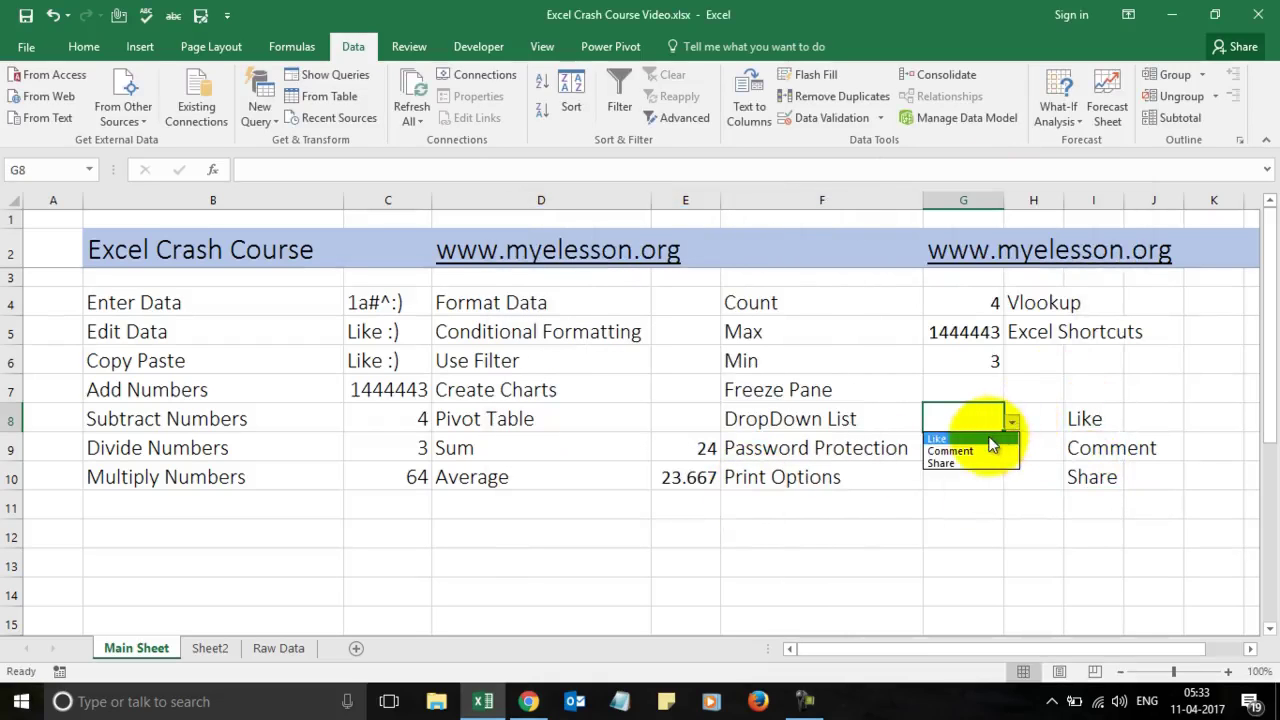
left_click(988, 436)
left_click(1013, 422)
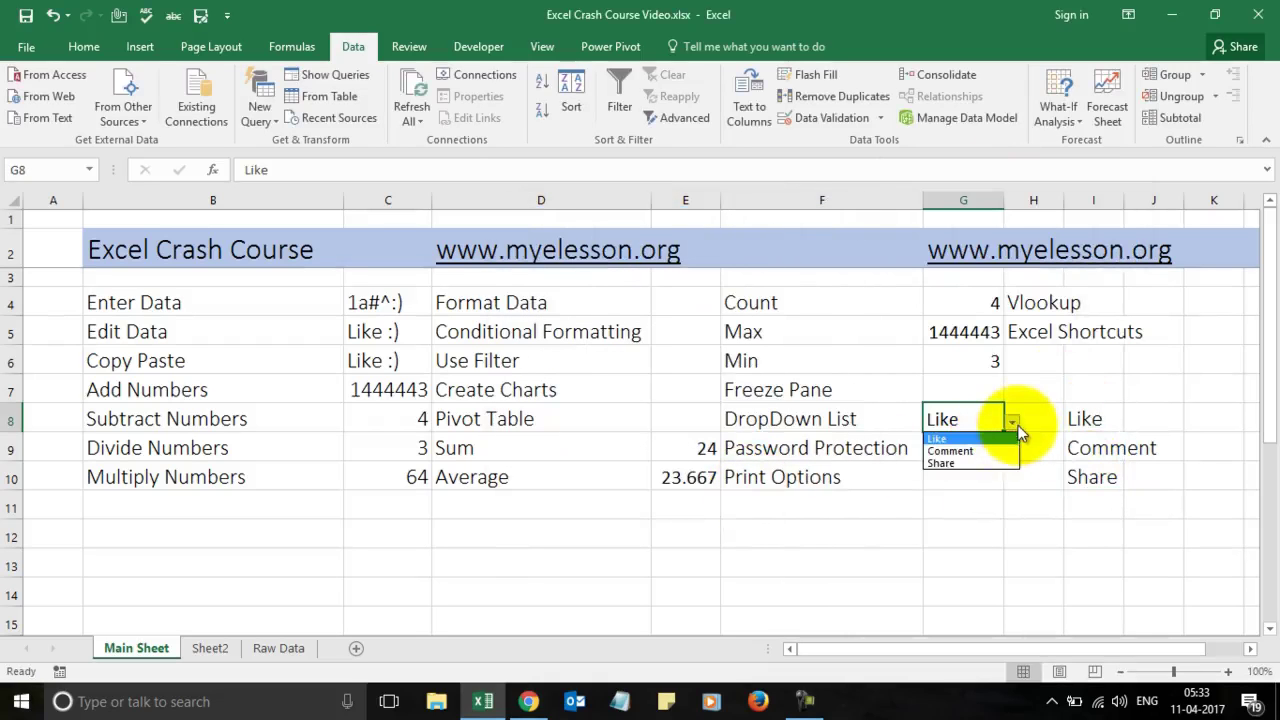
left_click(987, 451)
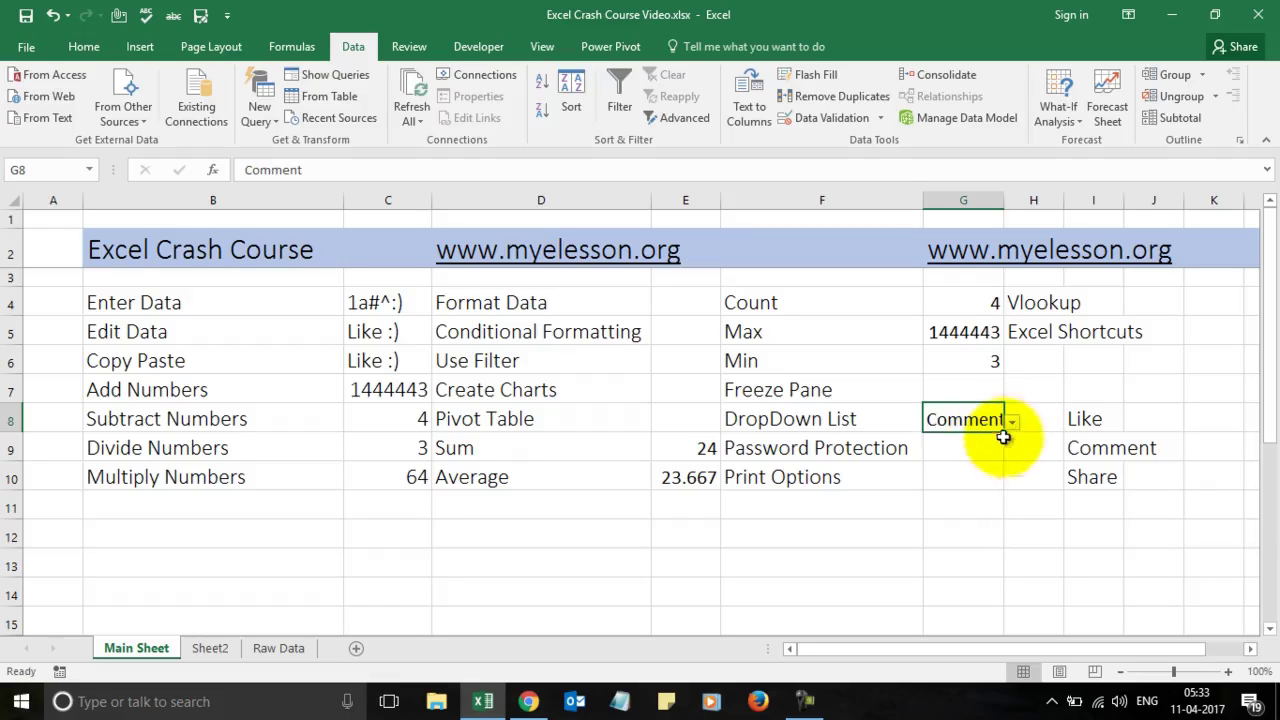
left_click(1015, 426)
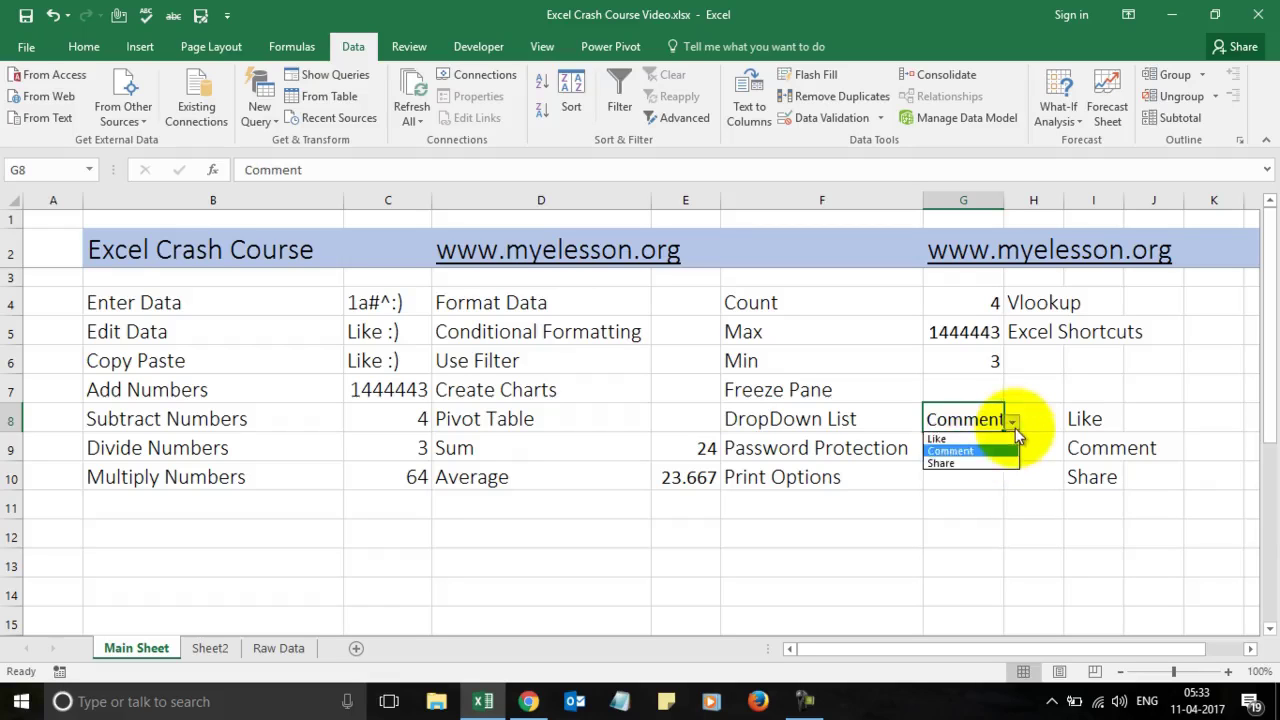
left_click(960, 465)
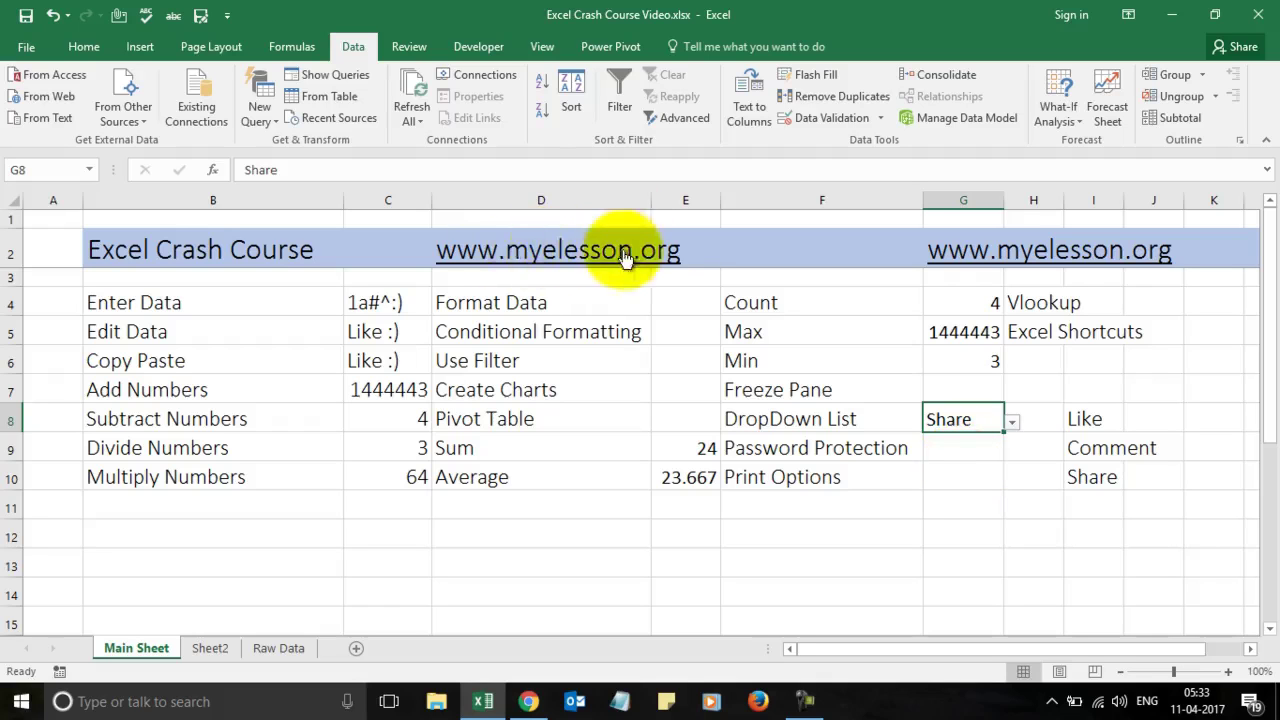
left_click(948, 447)
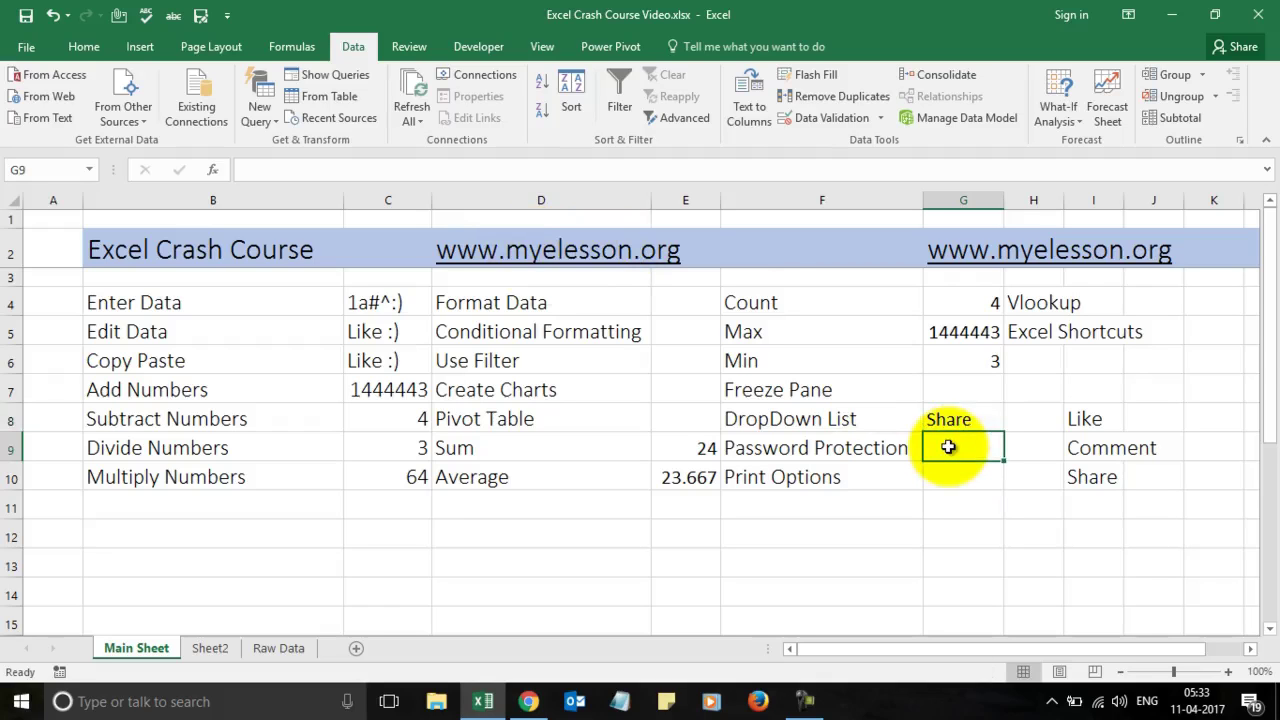
left_click(22, 48)
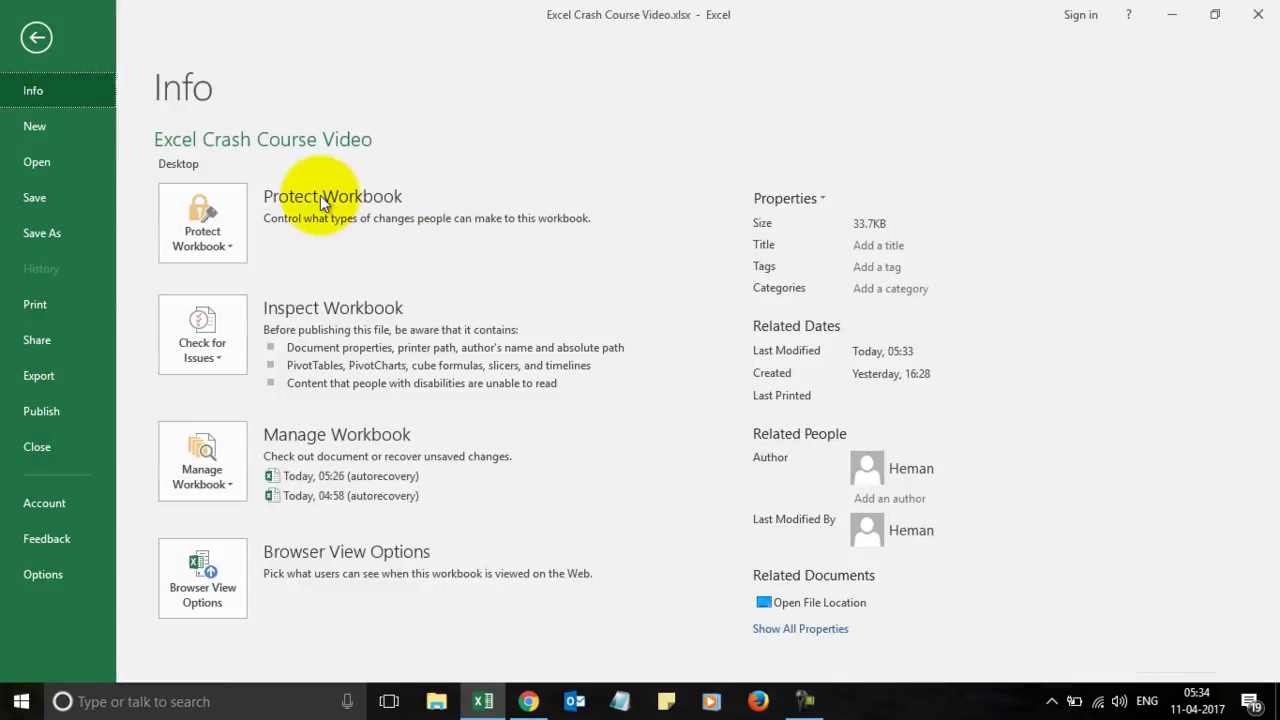
left_click(216, 220)
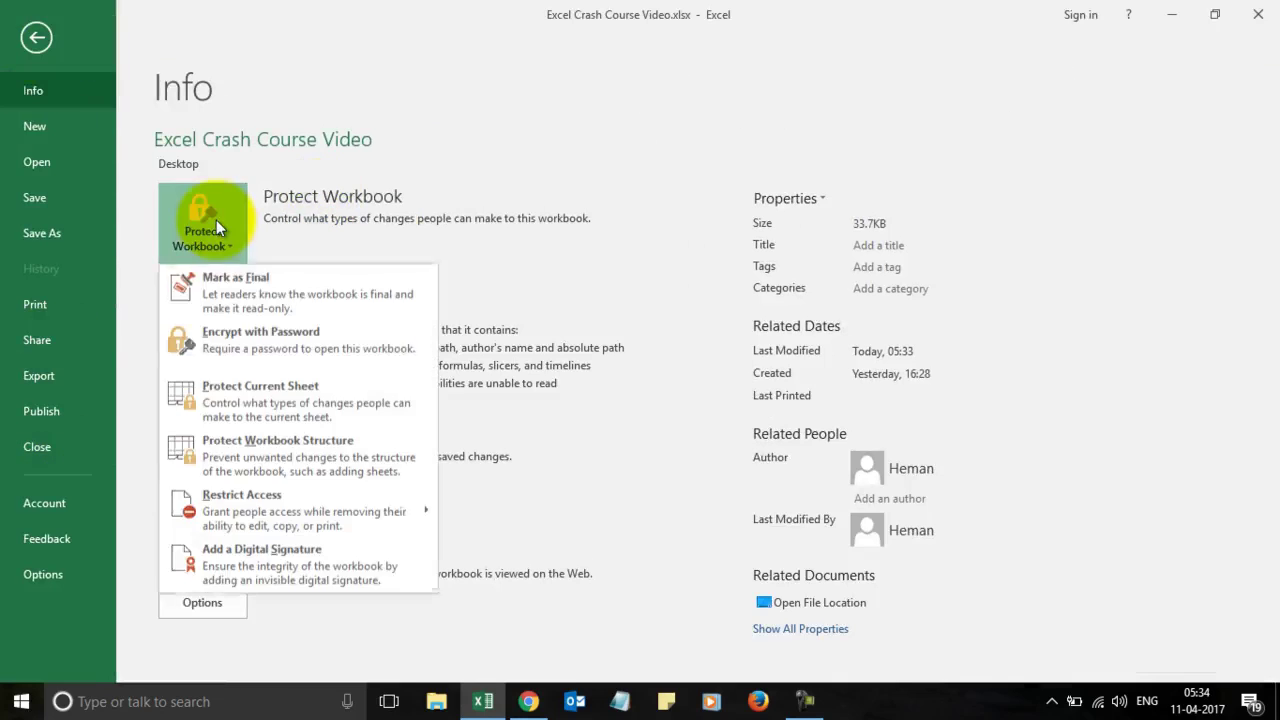
left_click(271, 340)
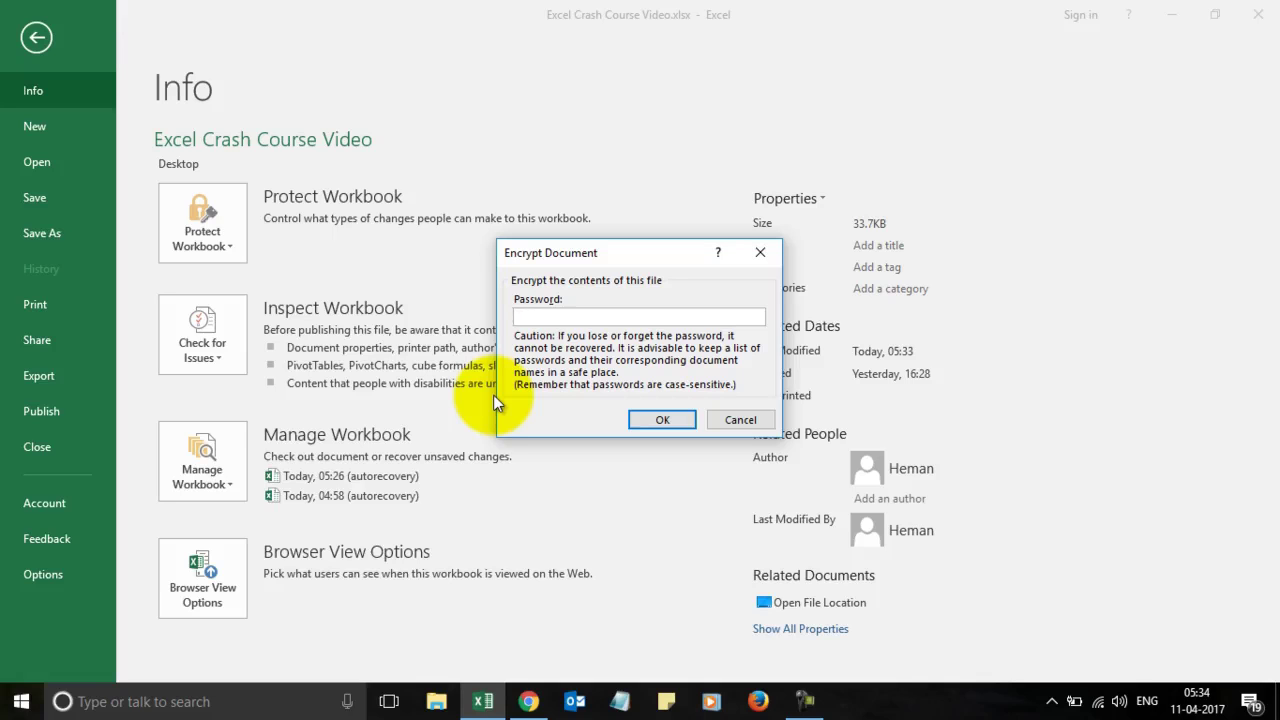
key("Escape")
key("Escape")
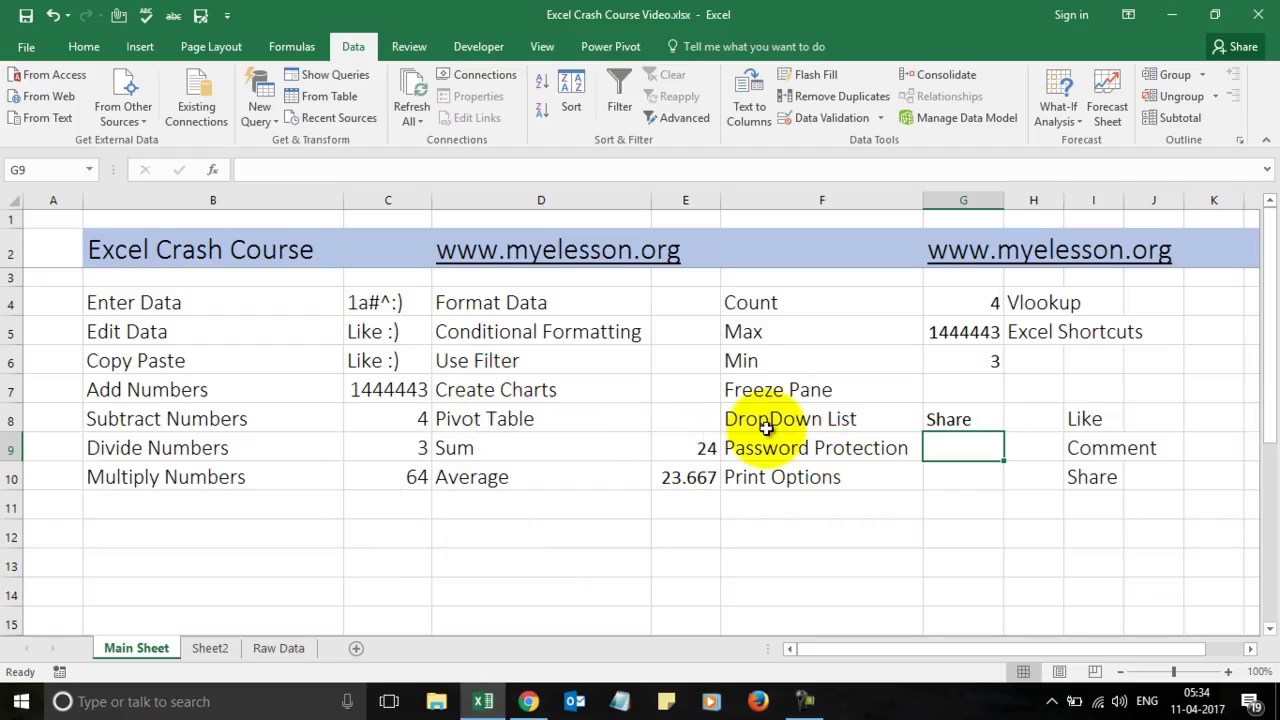
Step: Preview the Main Sheet's 3-page printout under File > Print, then return to the sheet
left_click(963, 472)
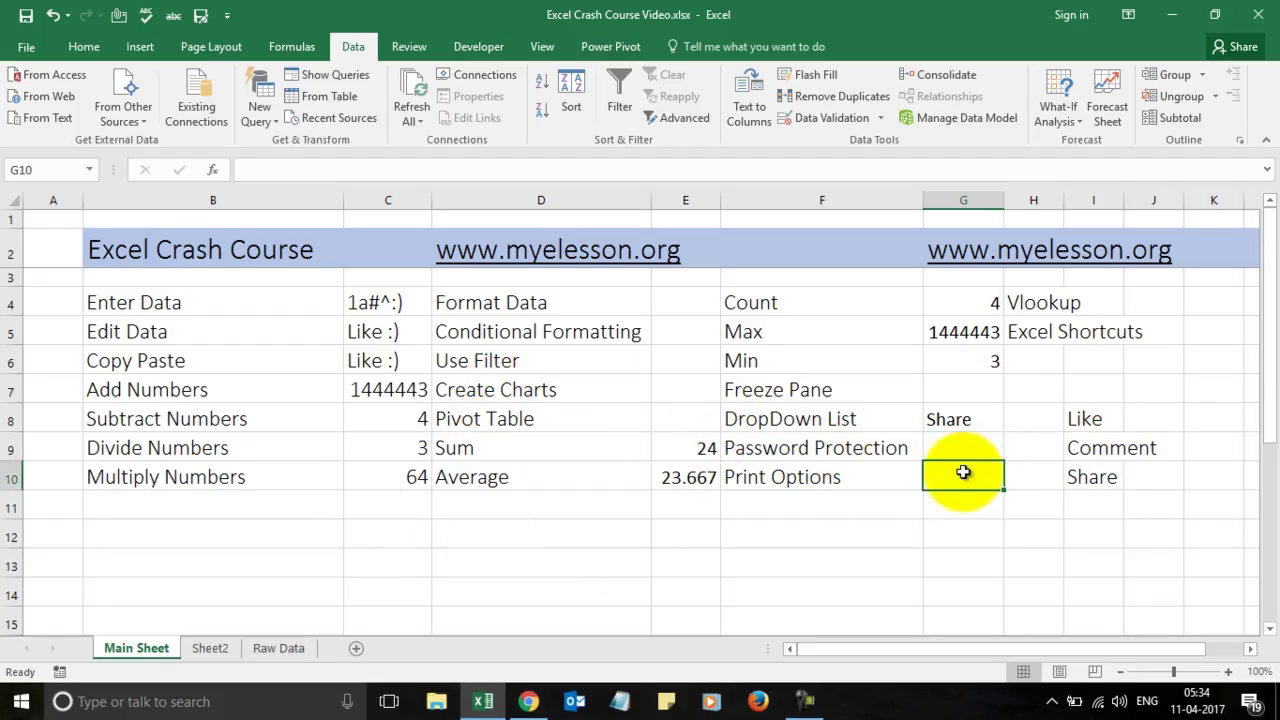
left_click(968, 450)
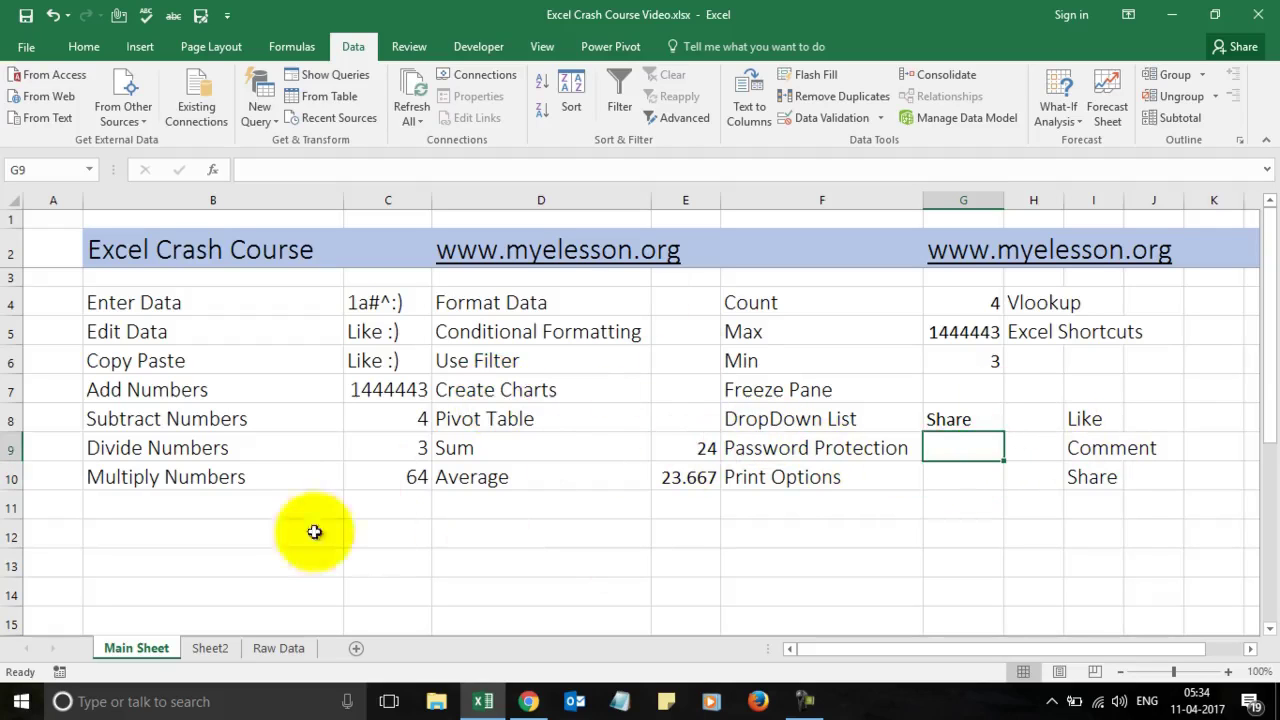
left_click(975, 420)
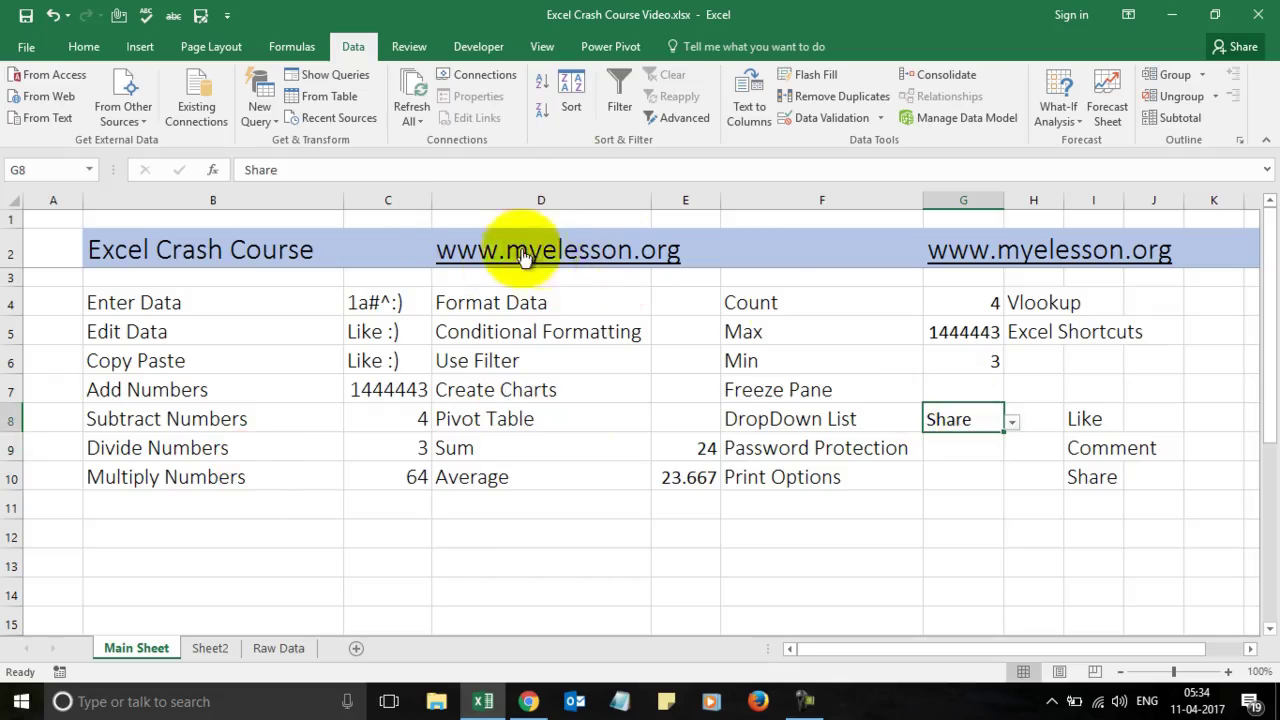
left_click(949, 478)
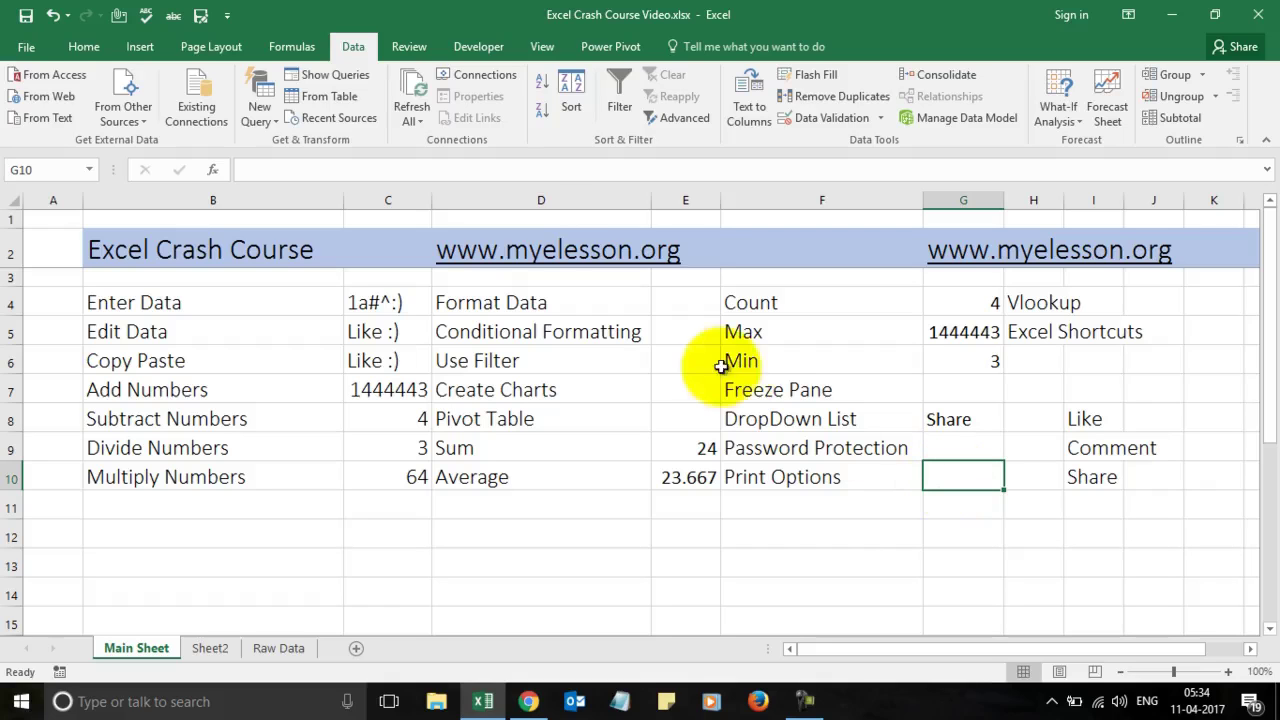
left_click(208, 47)
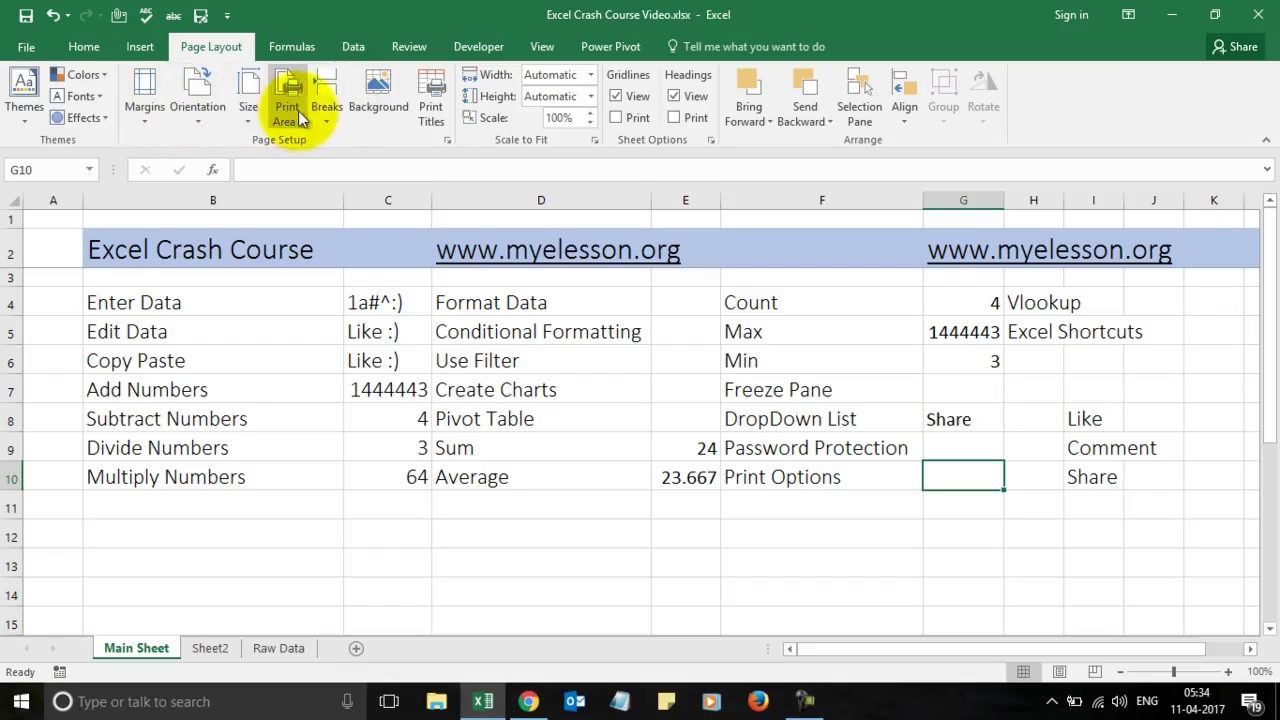
left_click(25, 47)
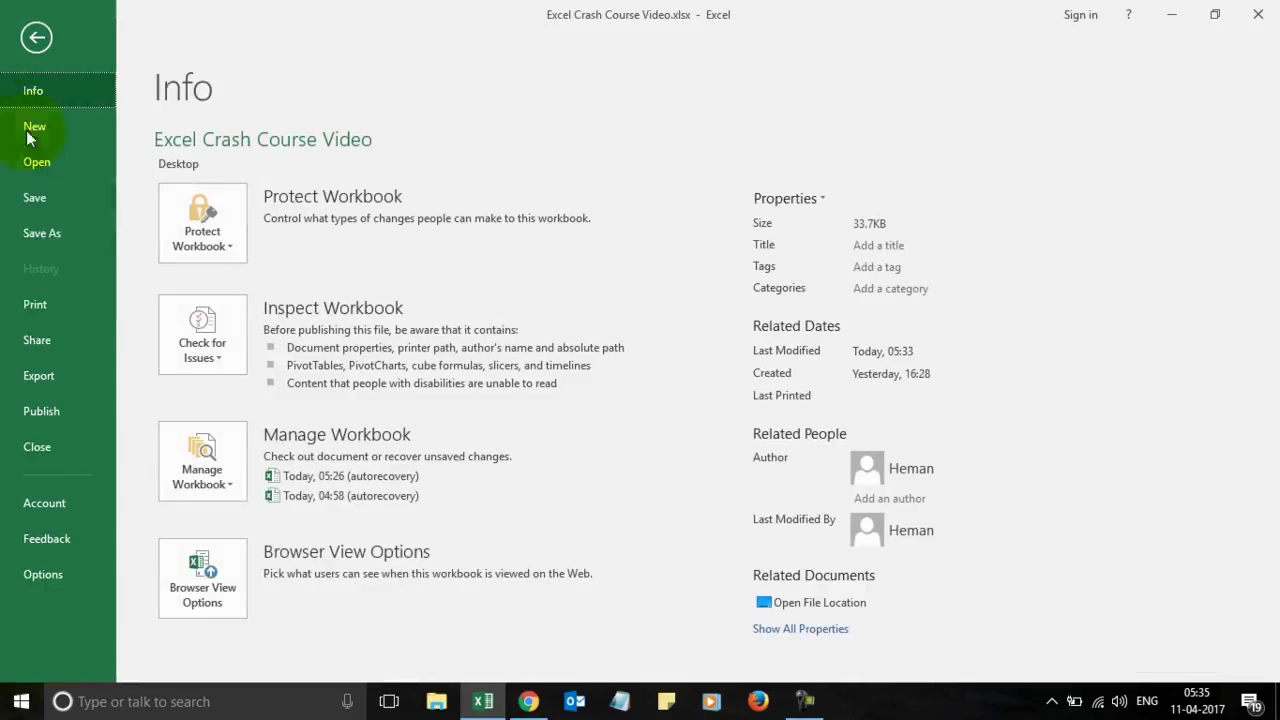
left_click(35, 301)
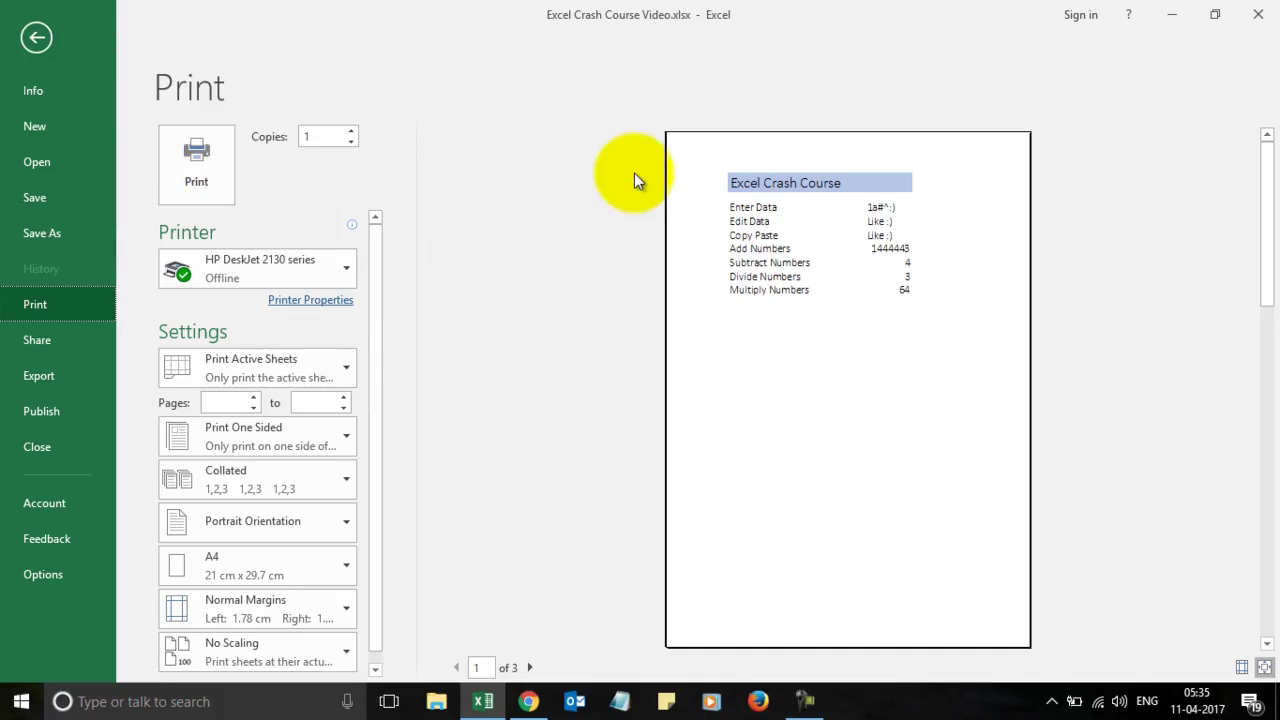
left_click(35, 42)
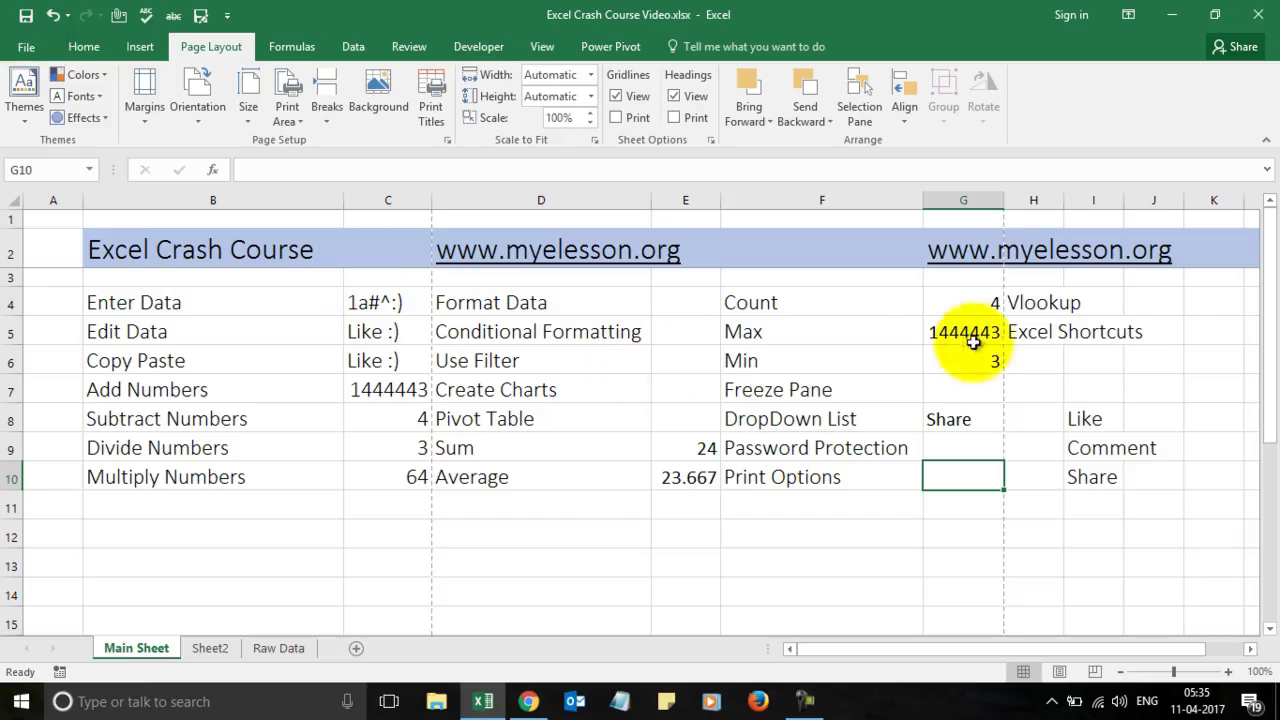
left_click(1095, 311)
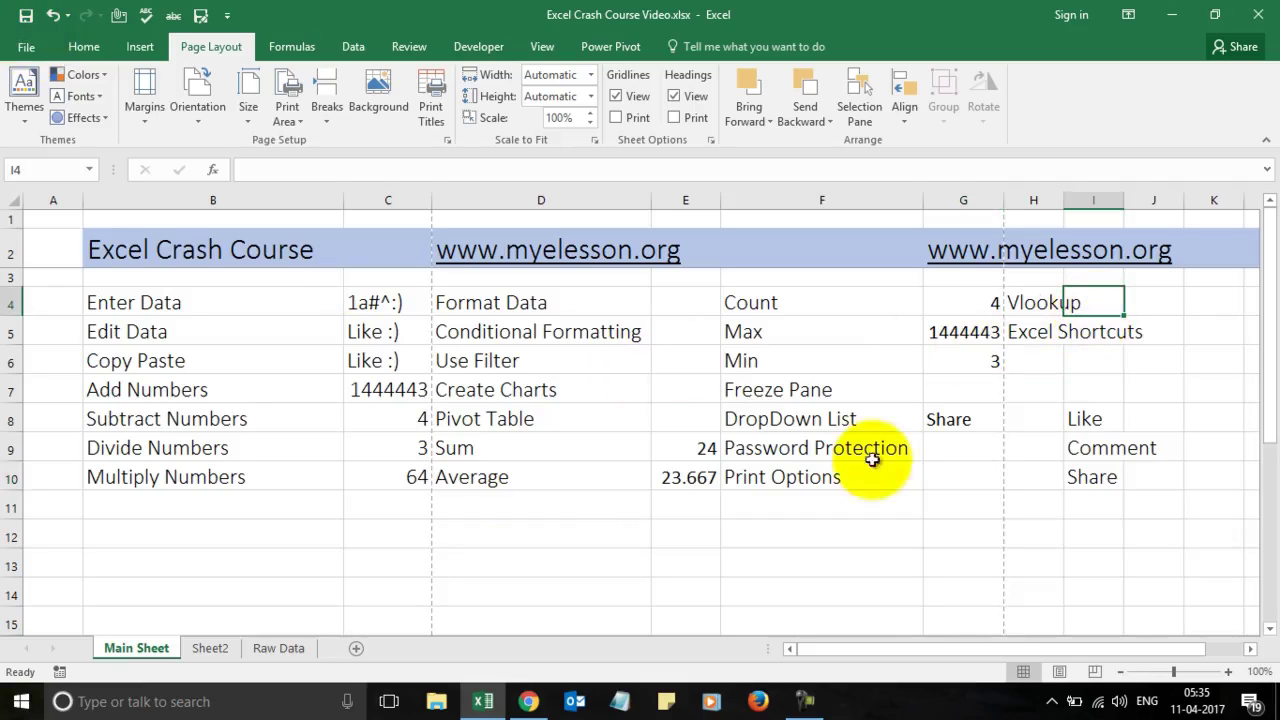
left_click(227, 647)
left_click(263, 648)
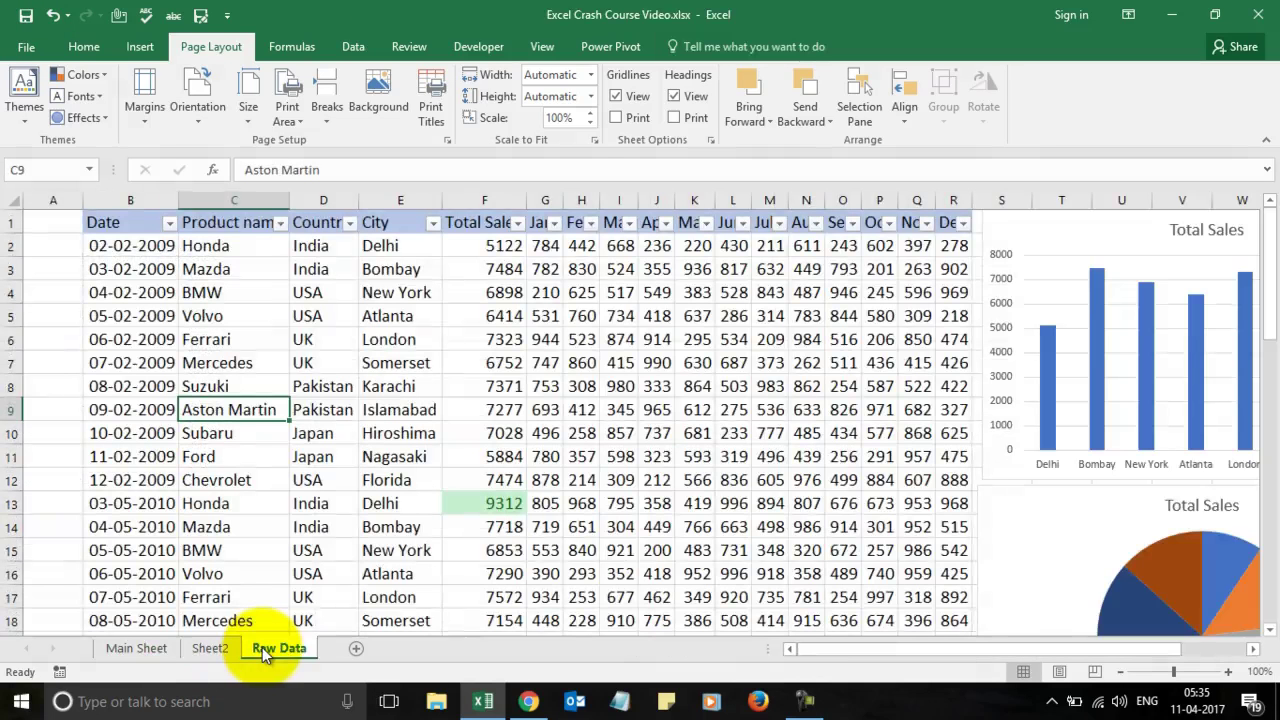
key("Up")
key("Up")
key("Up")
key("Up")
key("Up")
key("Up")
key("Up")
key("Up")
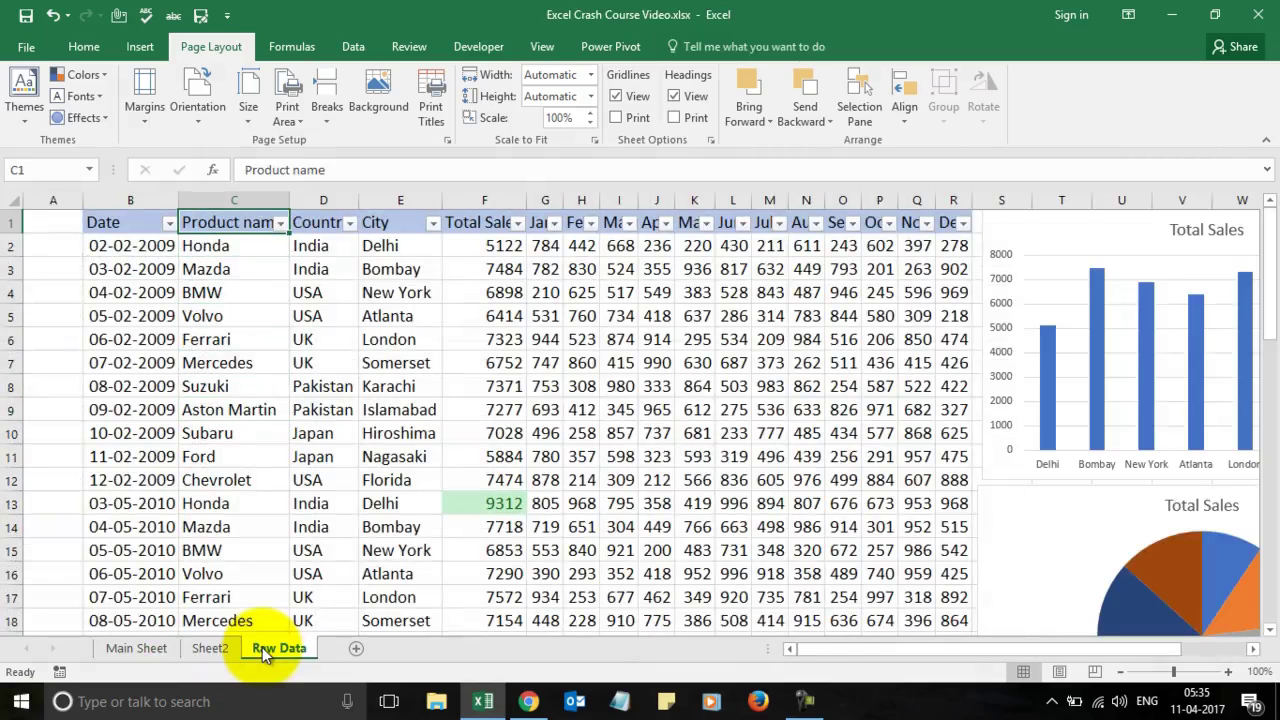
key("Down")
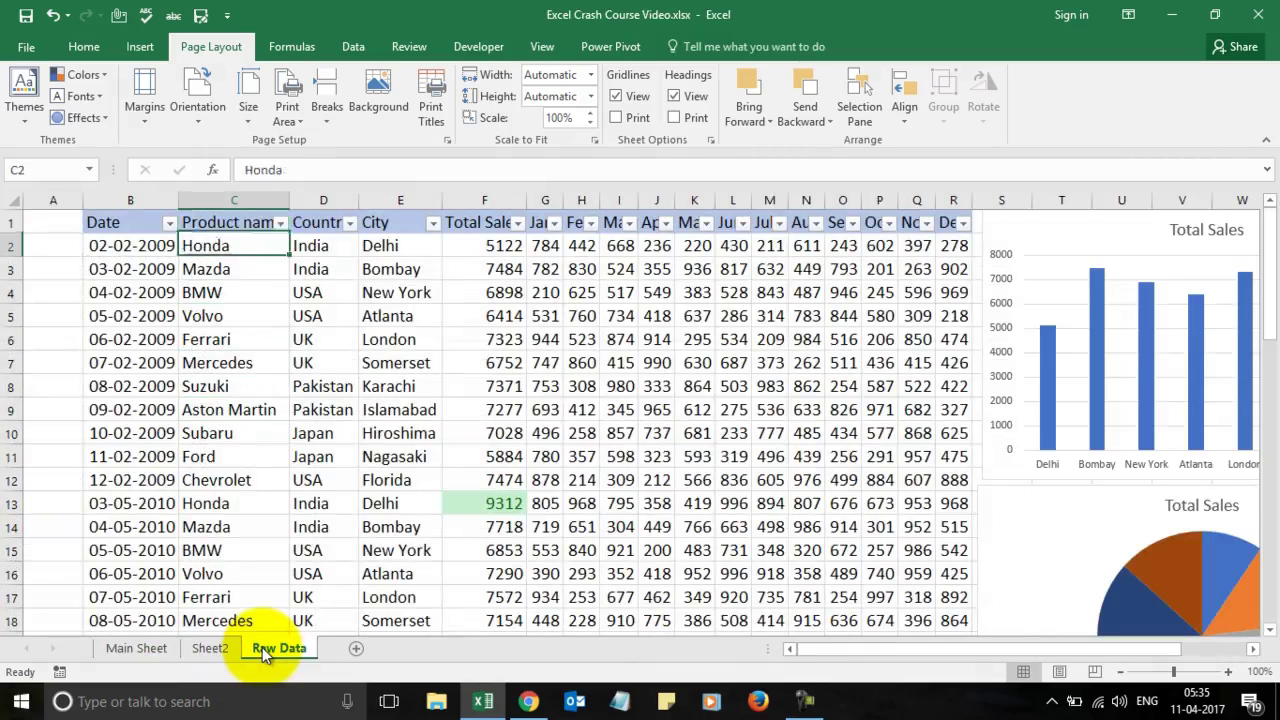
key("Right")
key("Right")
key("Right")
key("Left")
key("Left")
key("Left")
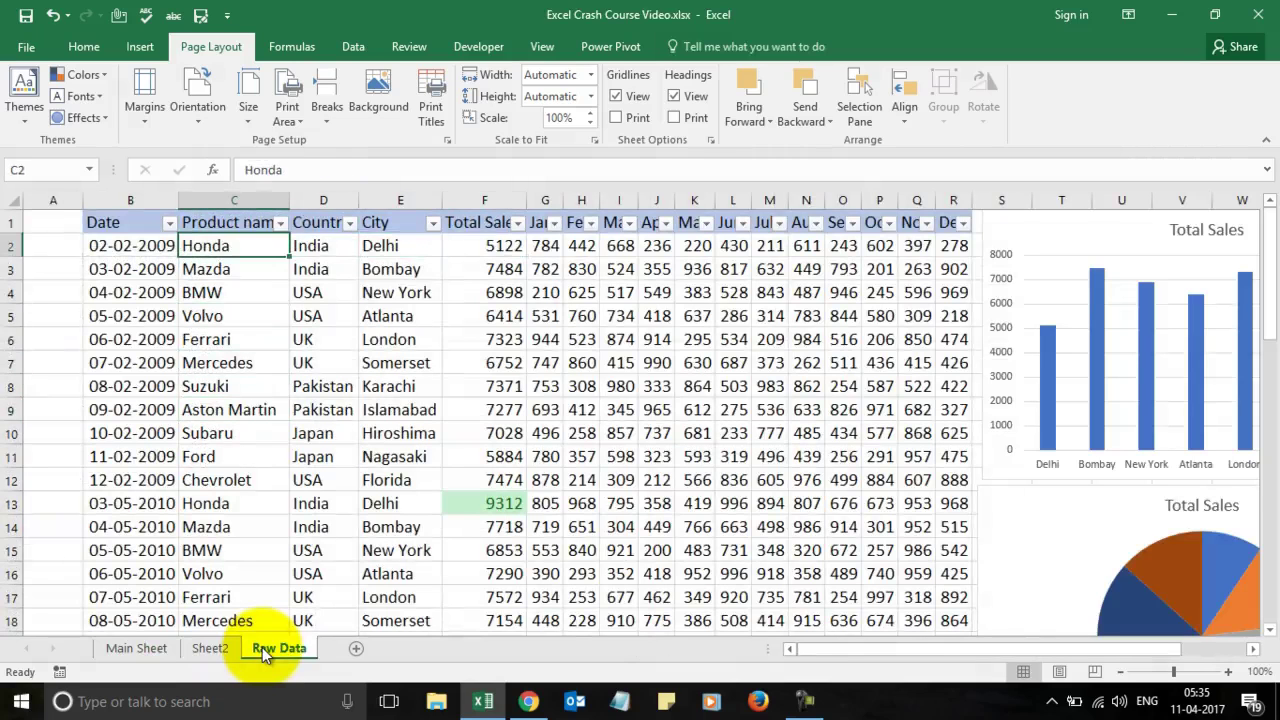
key("shift+Down")
key("shift+Down")
key("shift+Up")
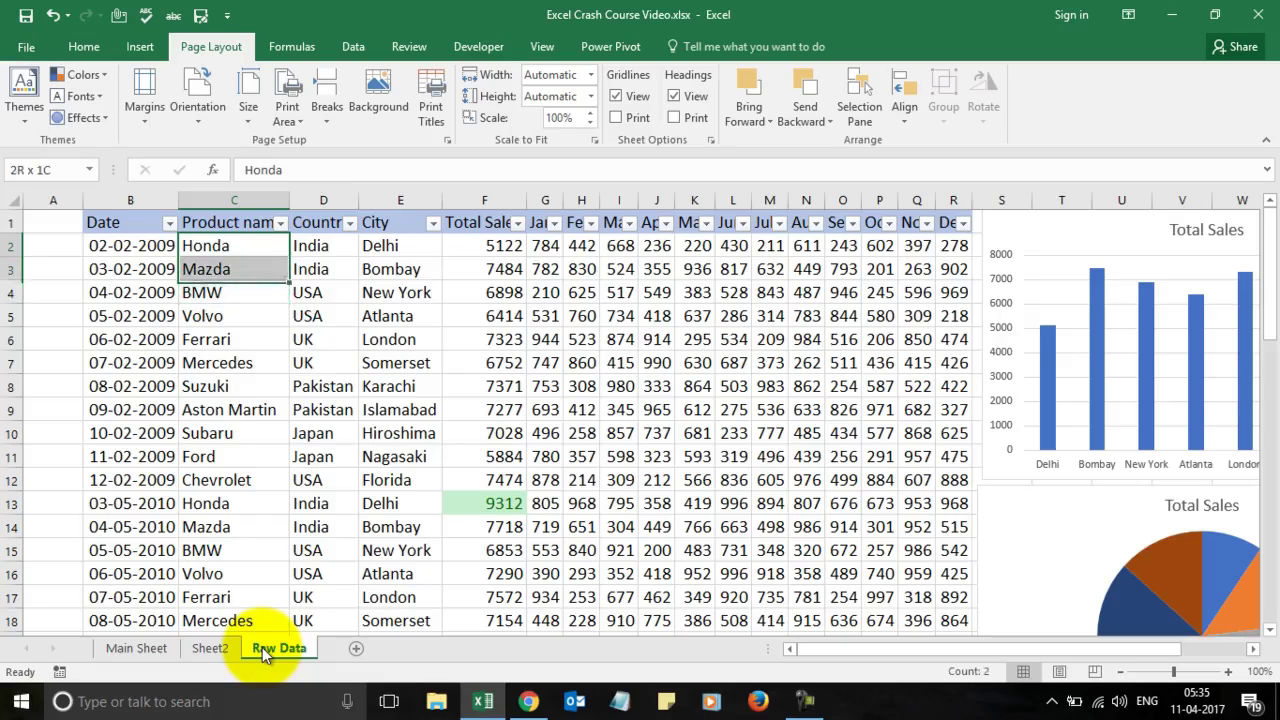
key("shift+Up")
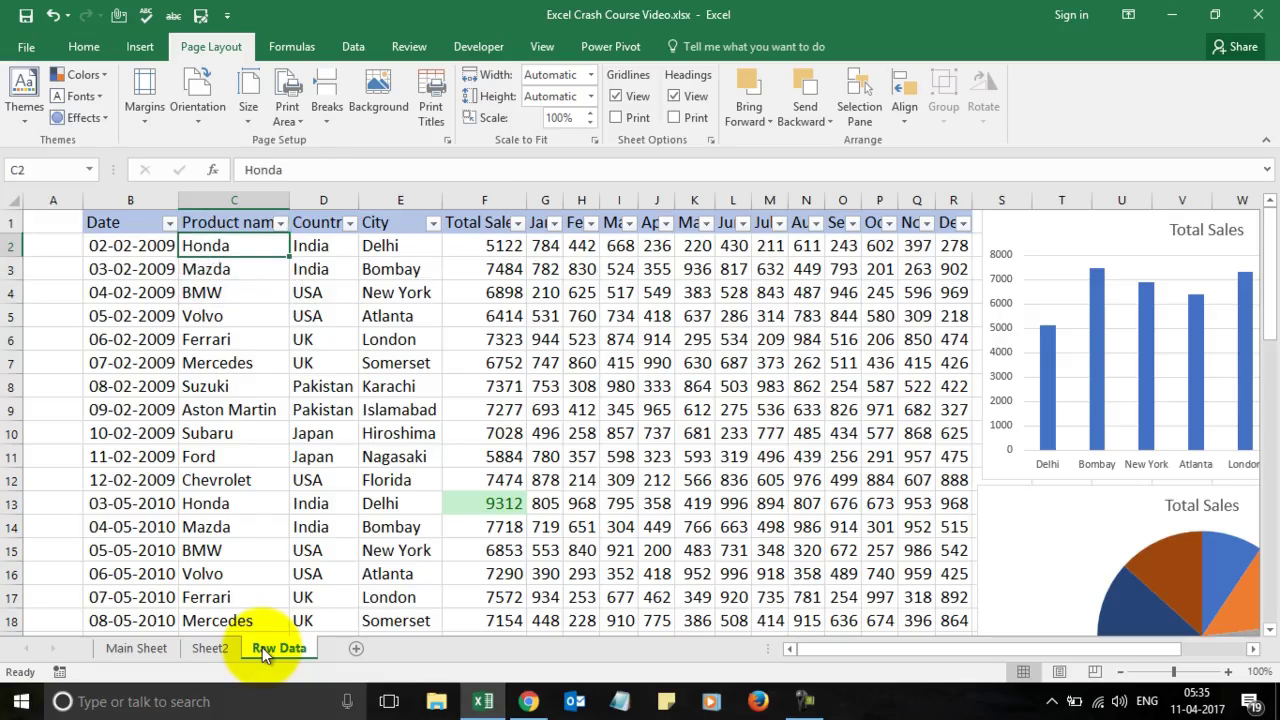
left_click(152, 648)
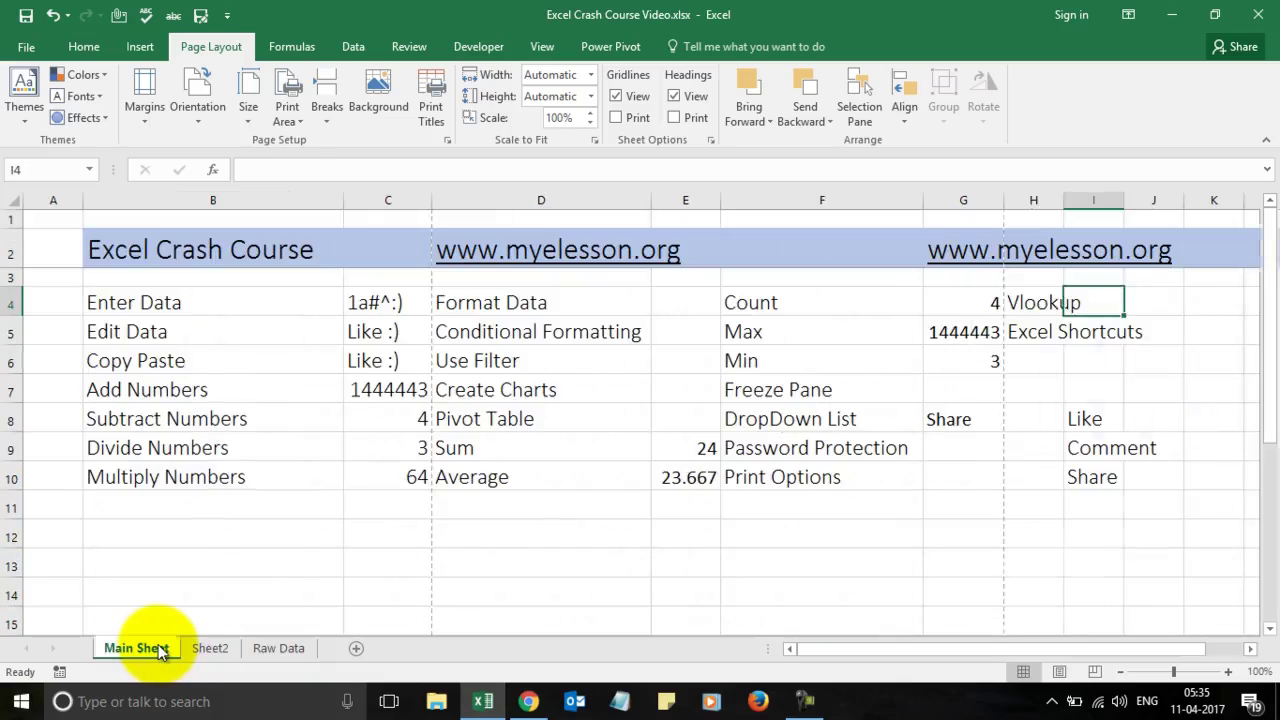
key("Left")
key("Down")
key("Down")
key("Down")
key("Down")
key("Down")
key("Down")
key("Down")
key("Down")
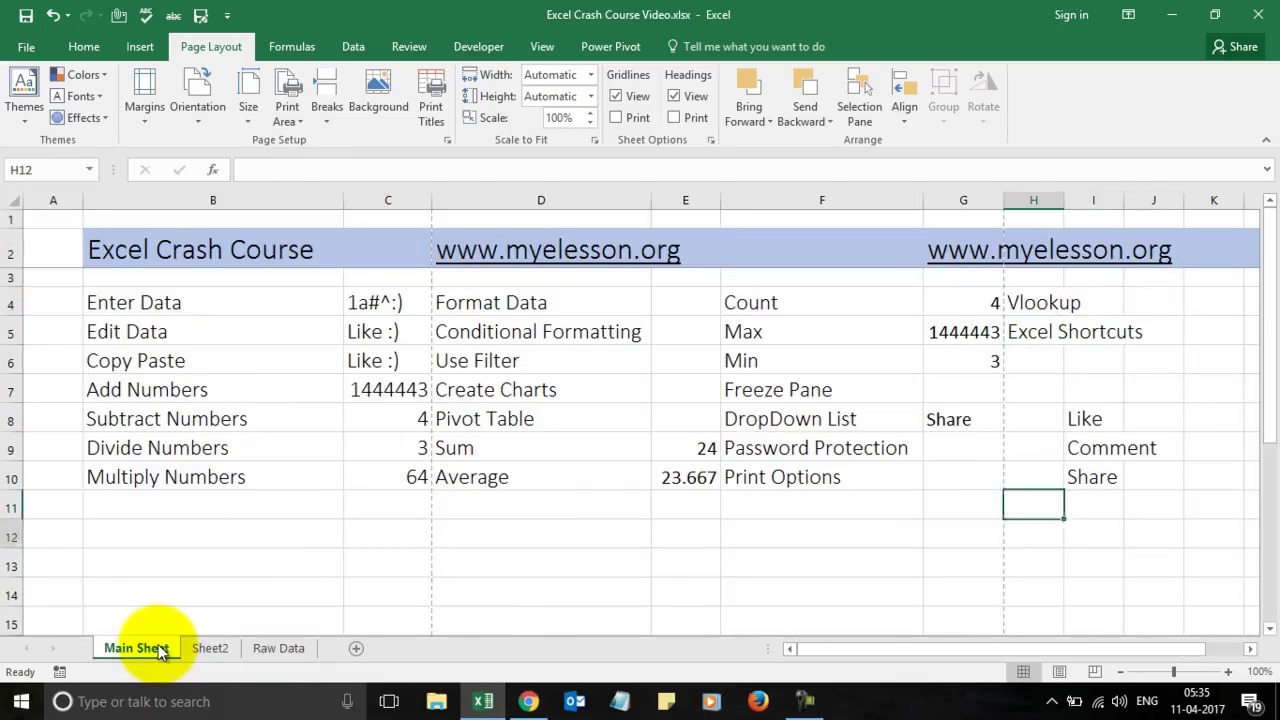
key("Up")
key("Up")
key("Up")
key("Up")
key("Up")
key("Up")
key("Up")
key("Up")
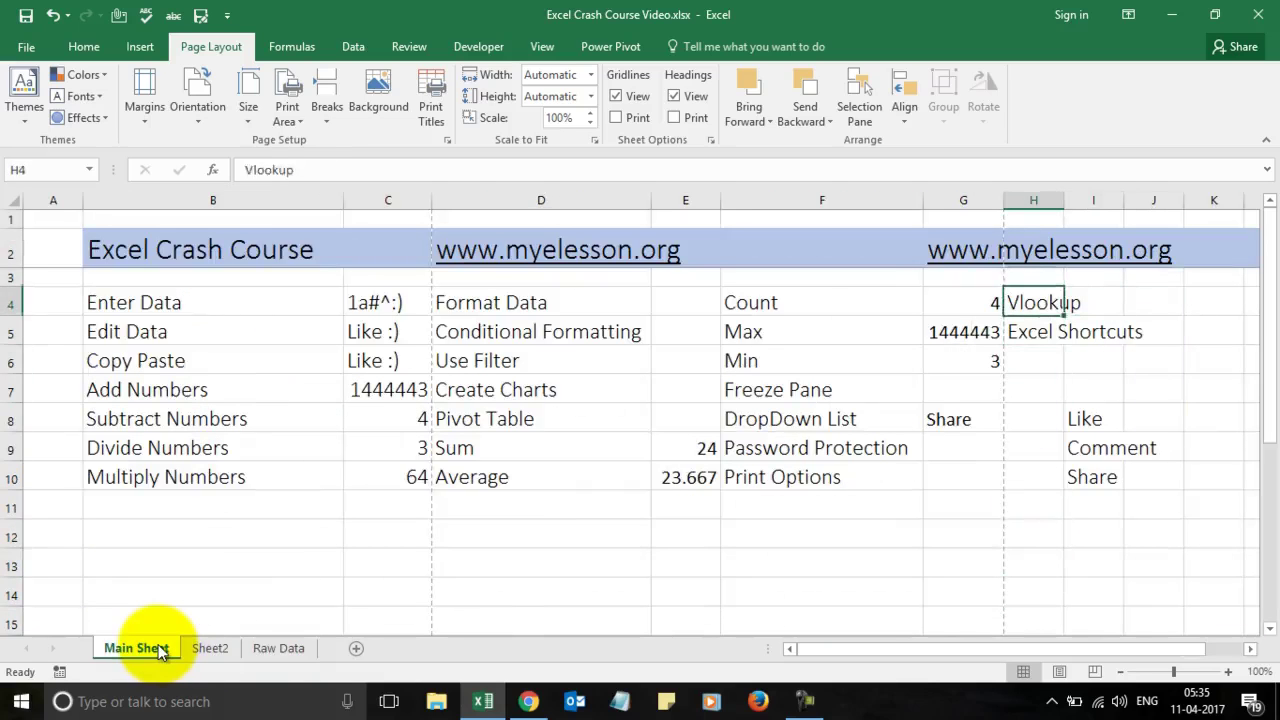
key("Right")
type("H")
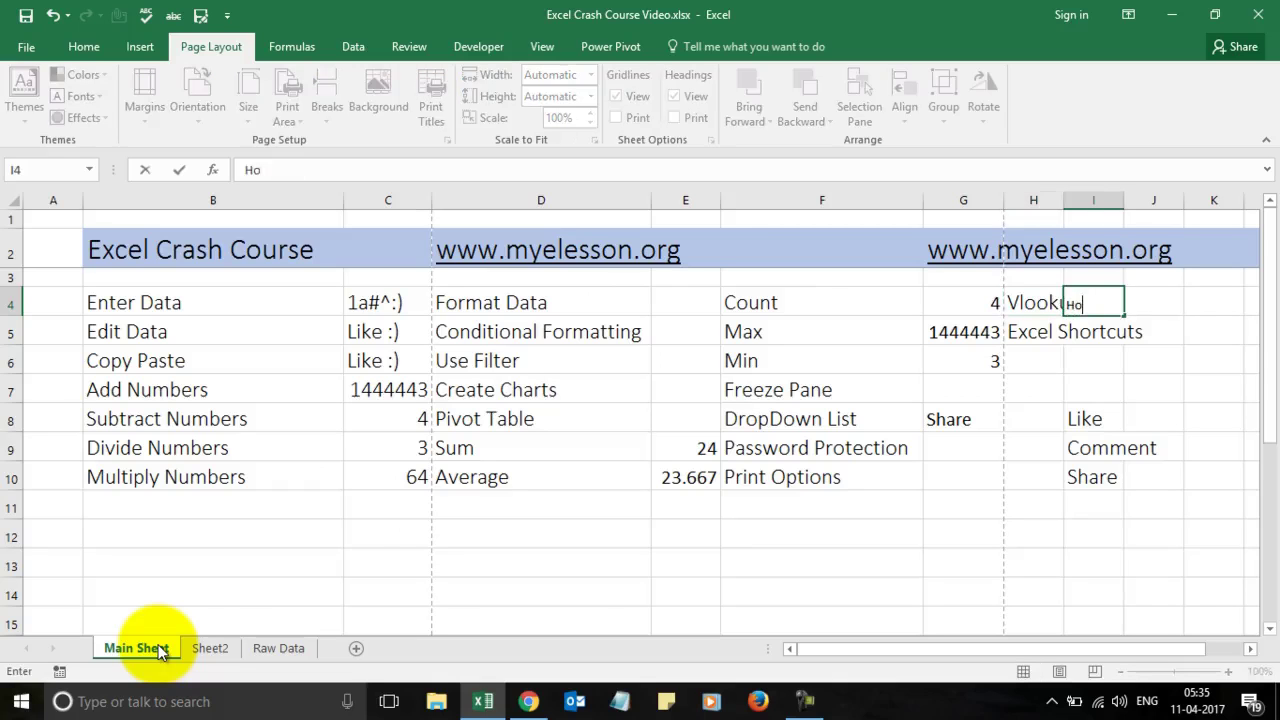
key("Return")
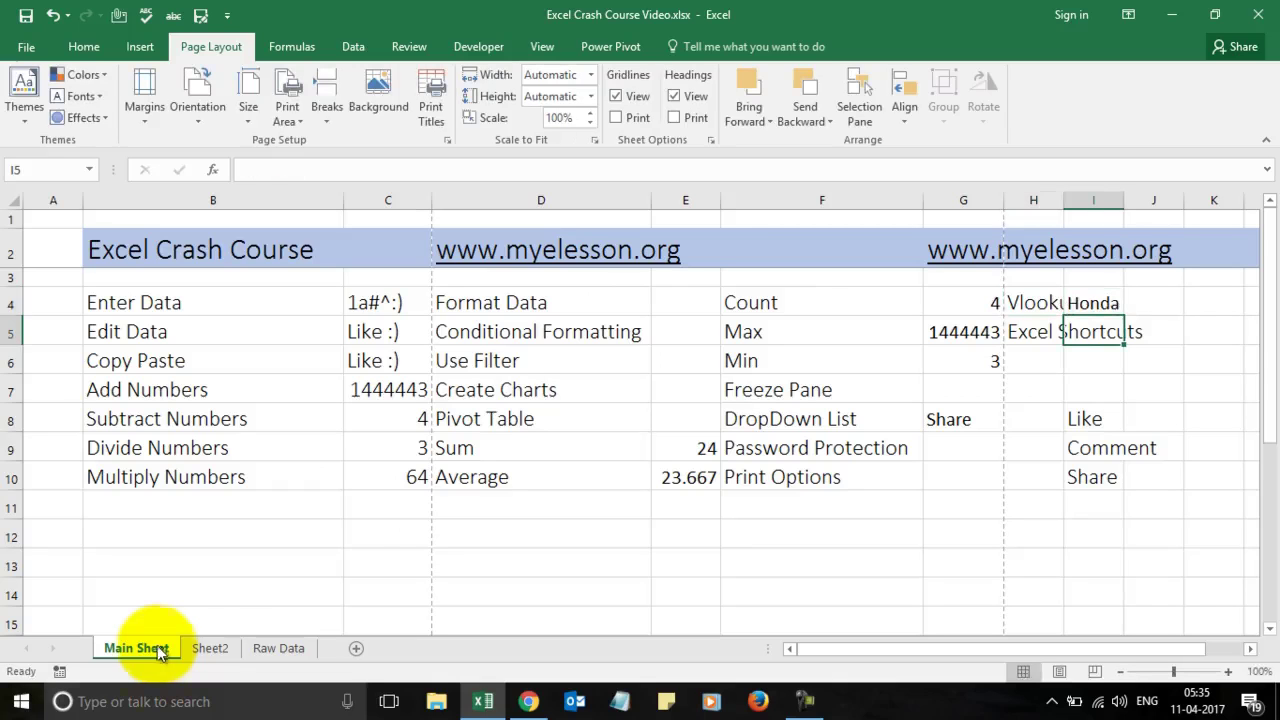
left_click(1058, 679)
key("Escape")
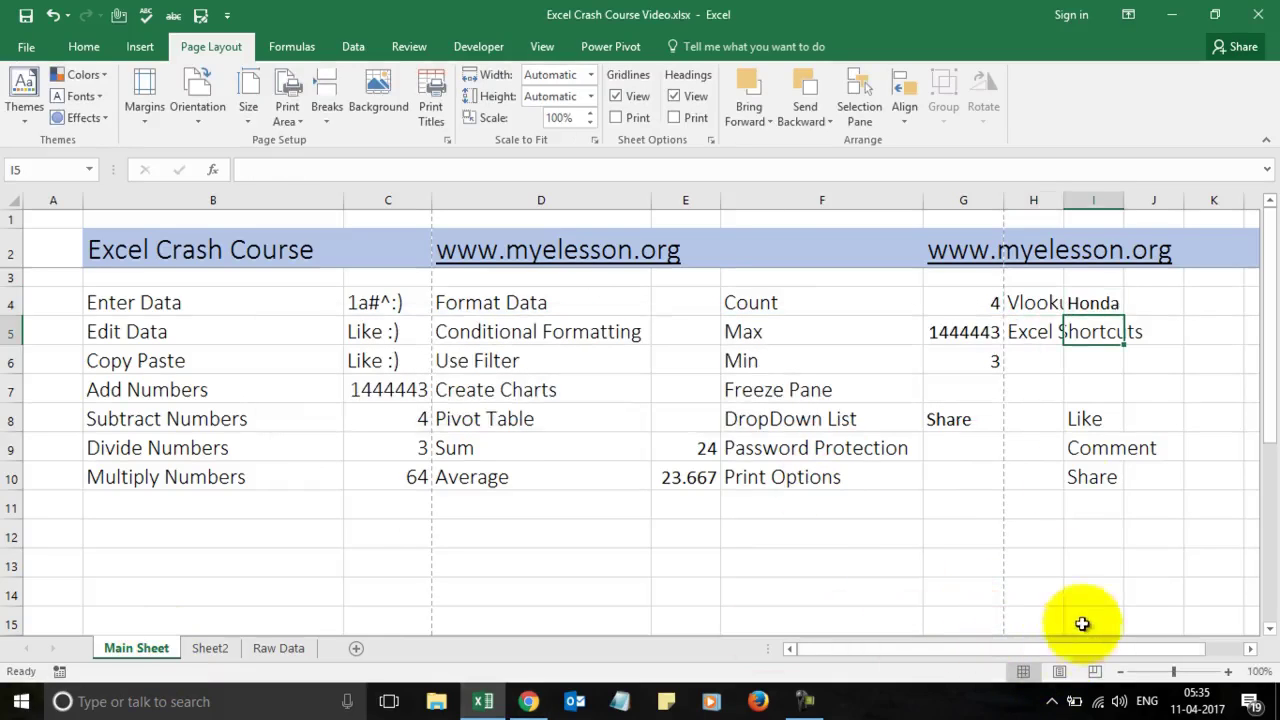
left_click(1109, 304)
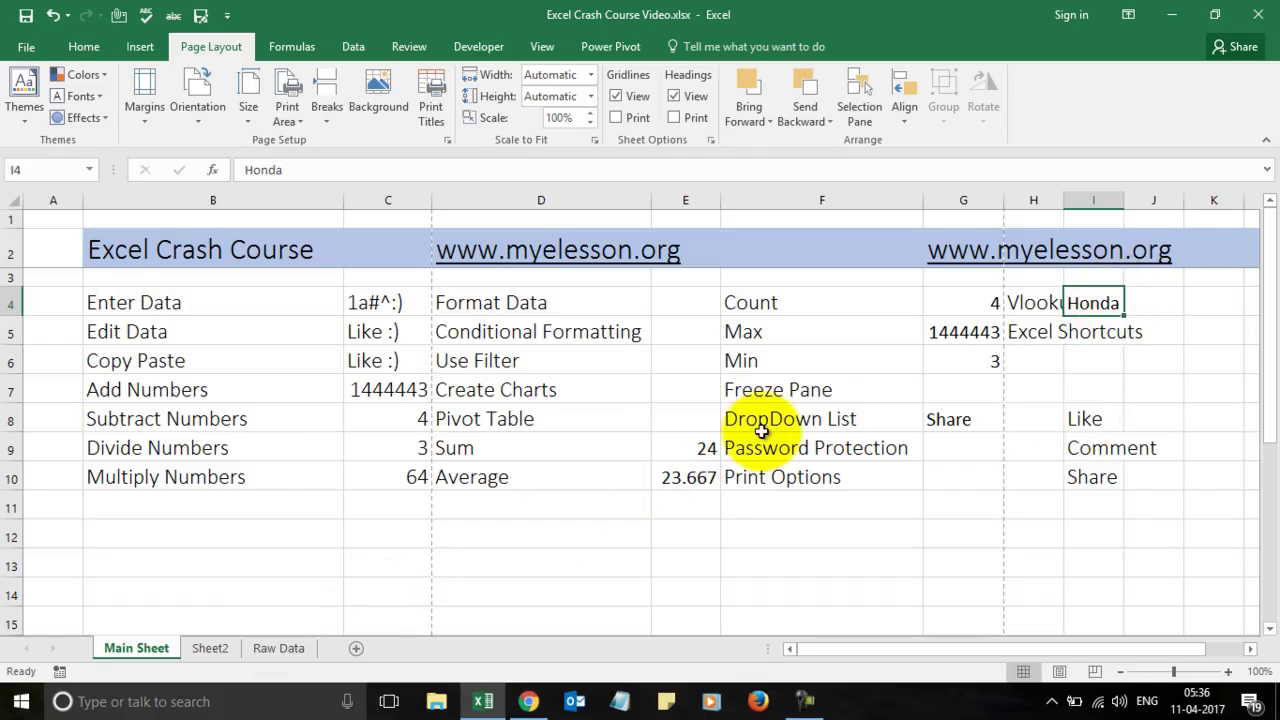
key("Delete")
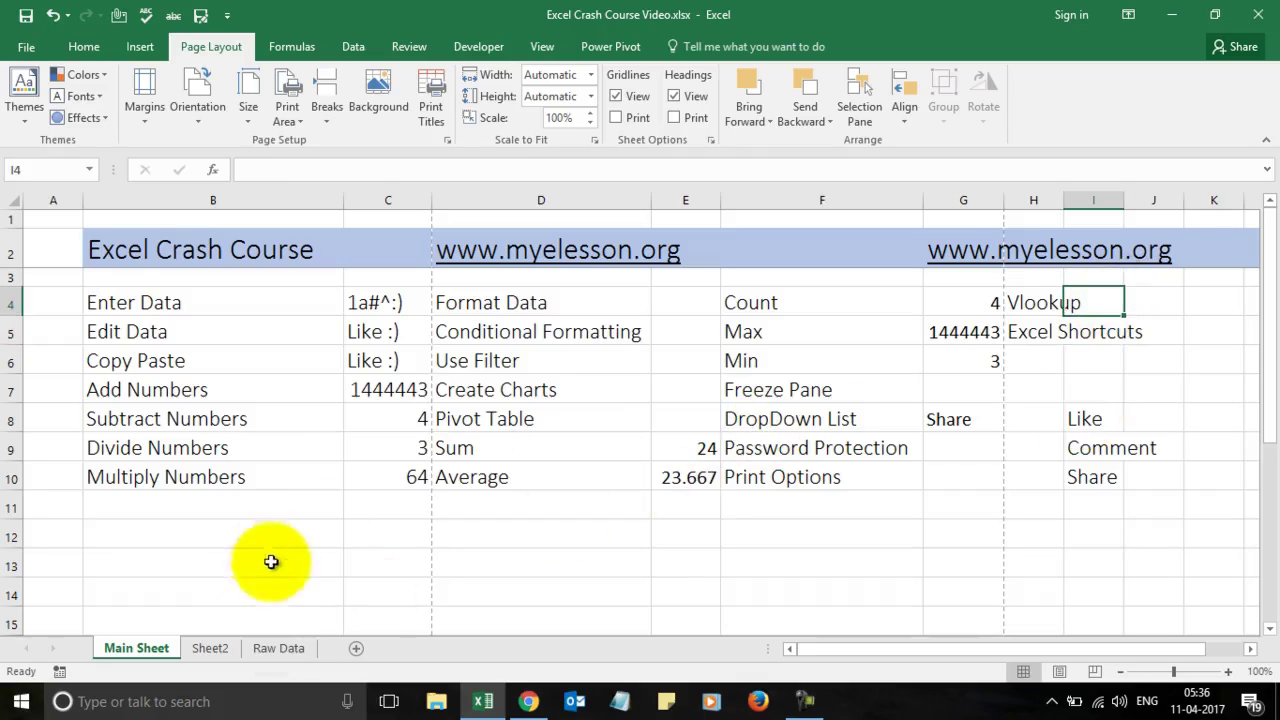
Step: Add a new Sheet3 and paste the Main Sheet's title row 2 into its row 2
left_click(274, 646)
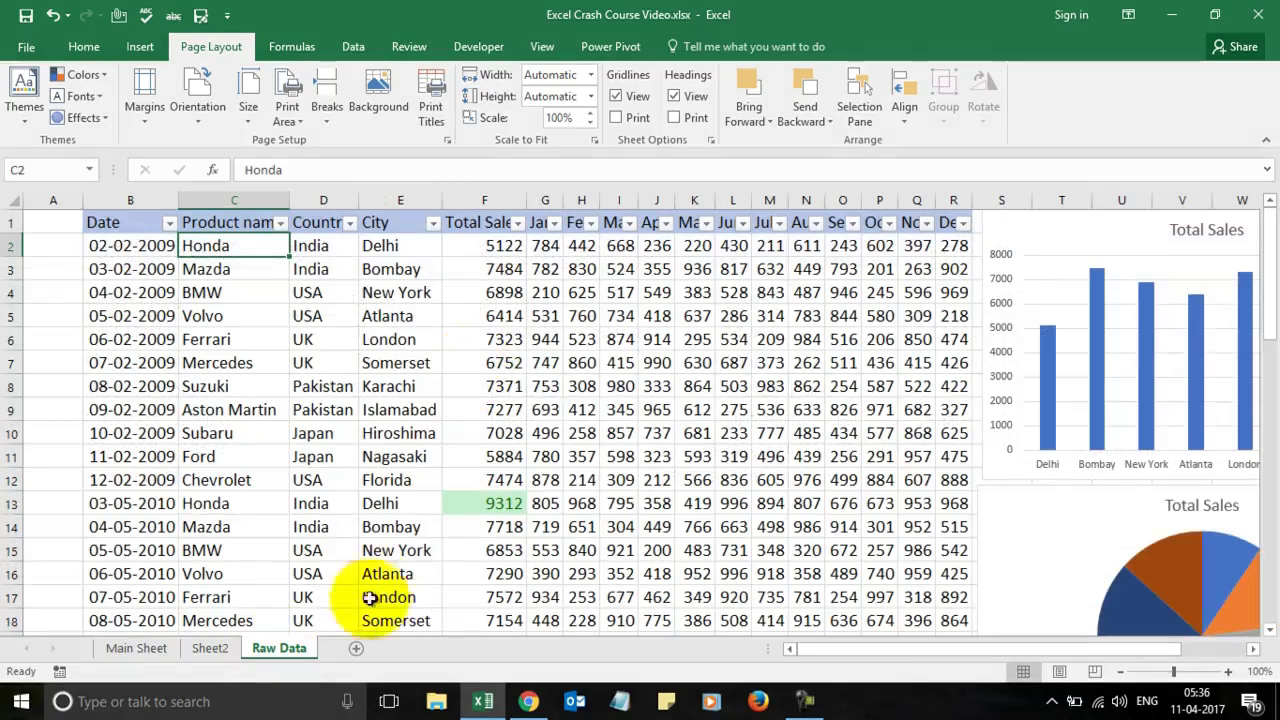
left_click(352, 650)
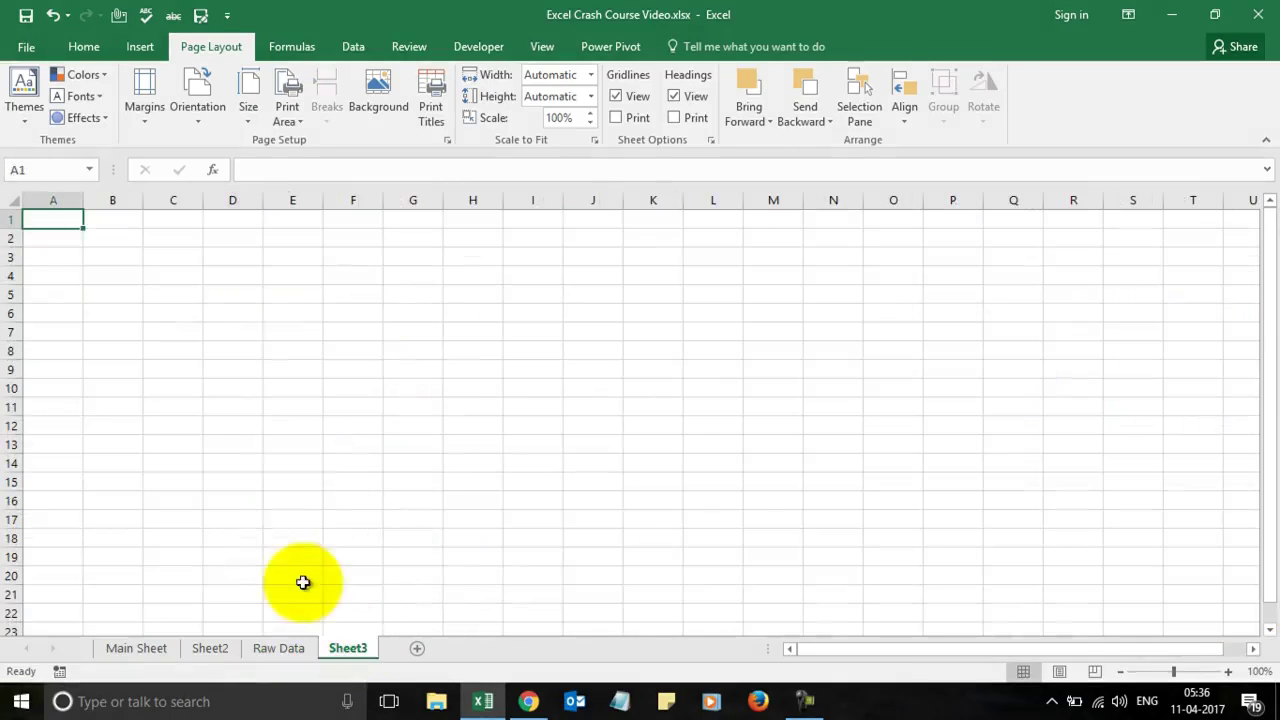
left_click(144, 650)
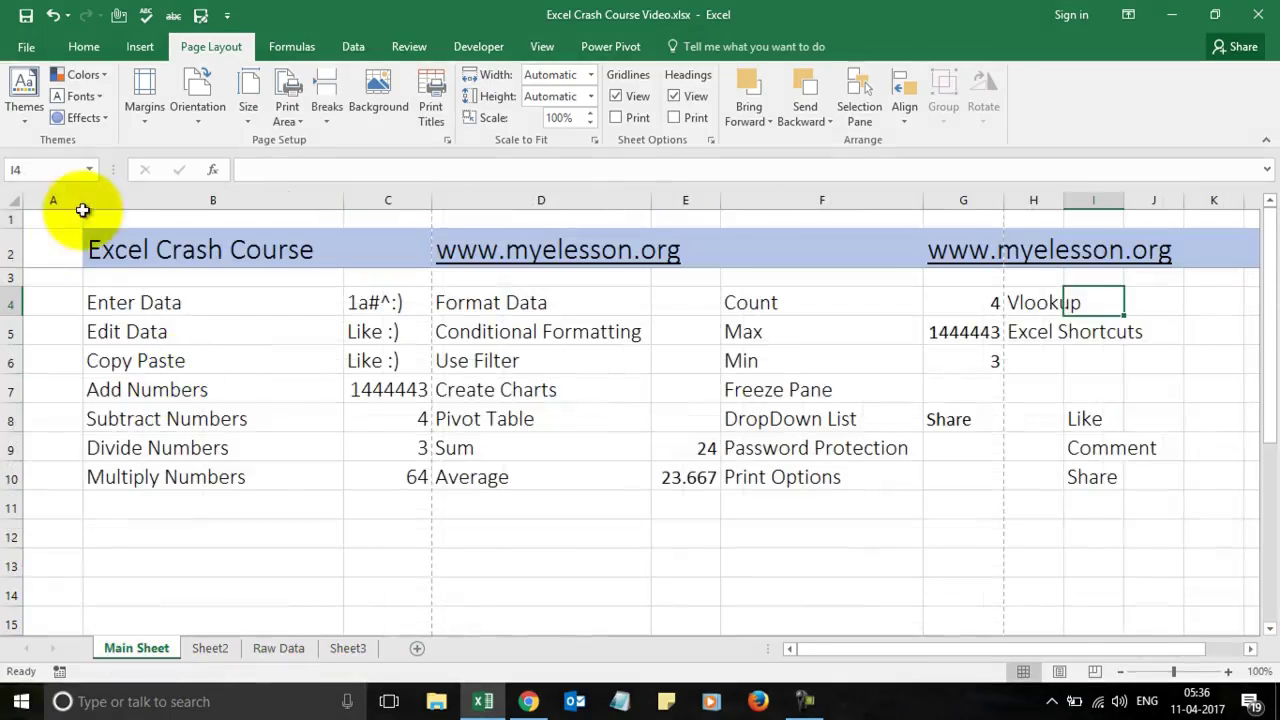
left_click(18, 249)
key("ctrl+c")
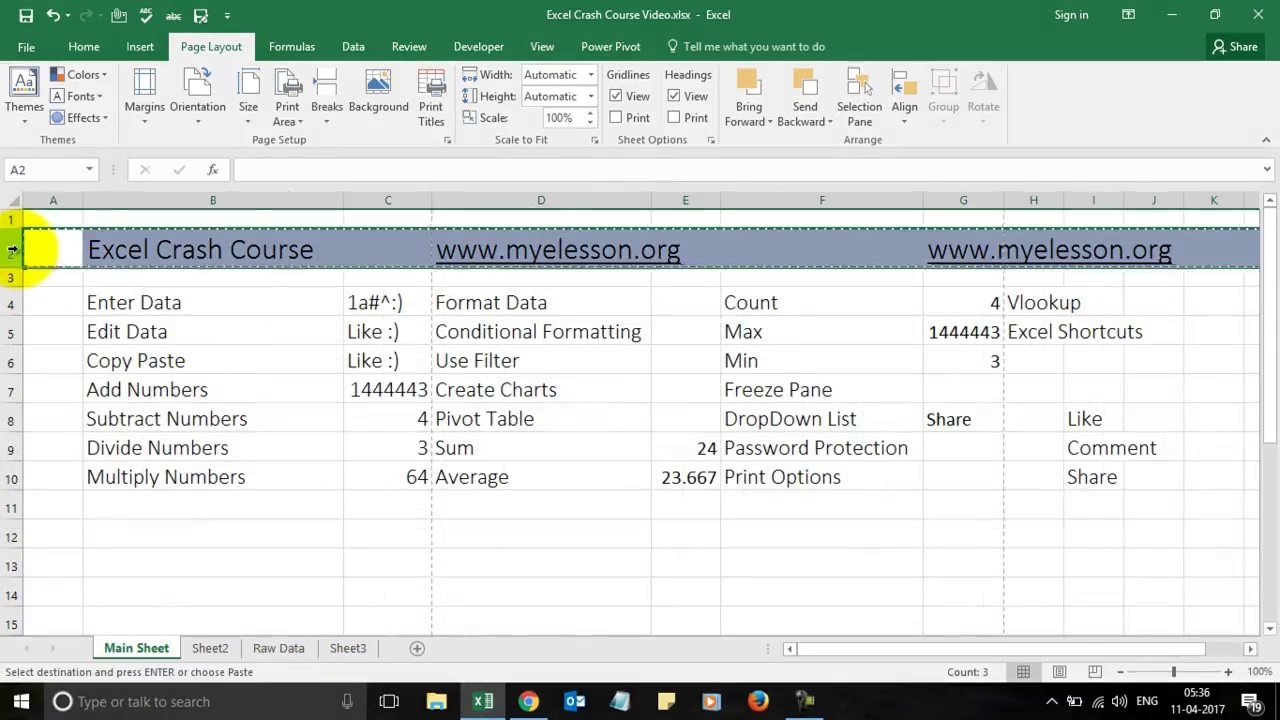
left_click(348, 648)
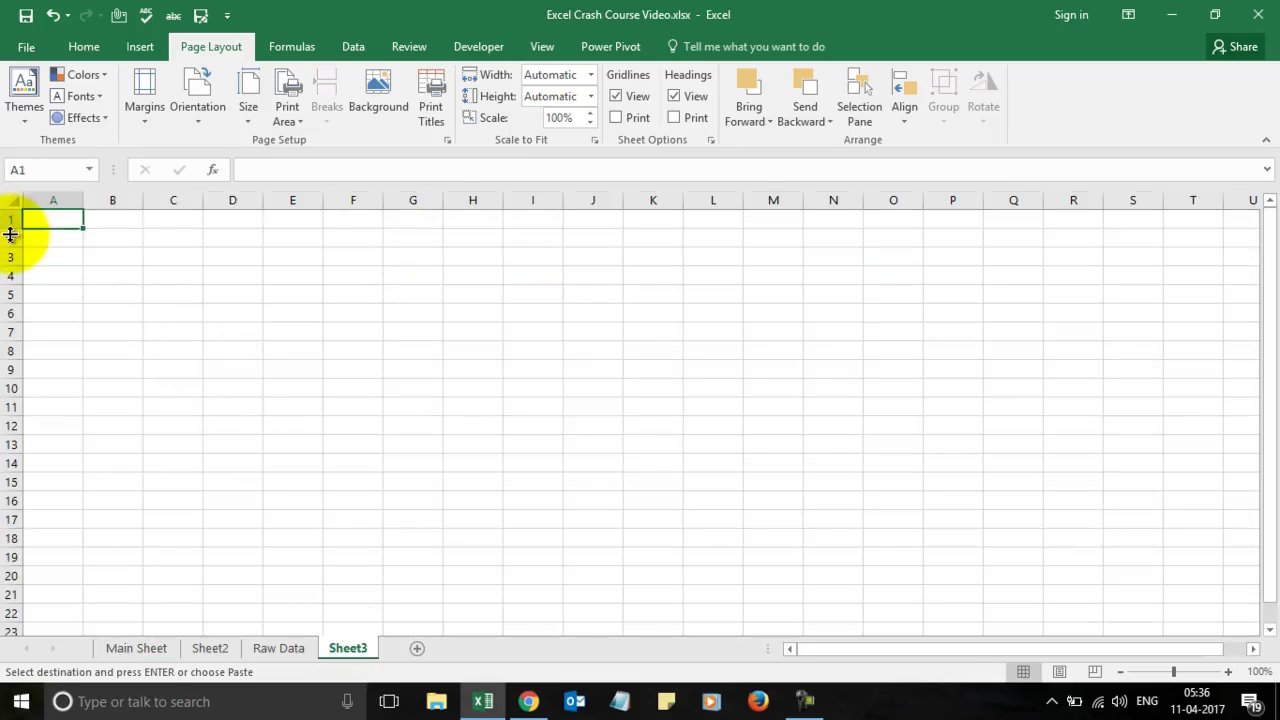
left_click_drag(6, 238, 6, 238)
key("ctrl+v")
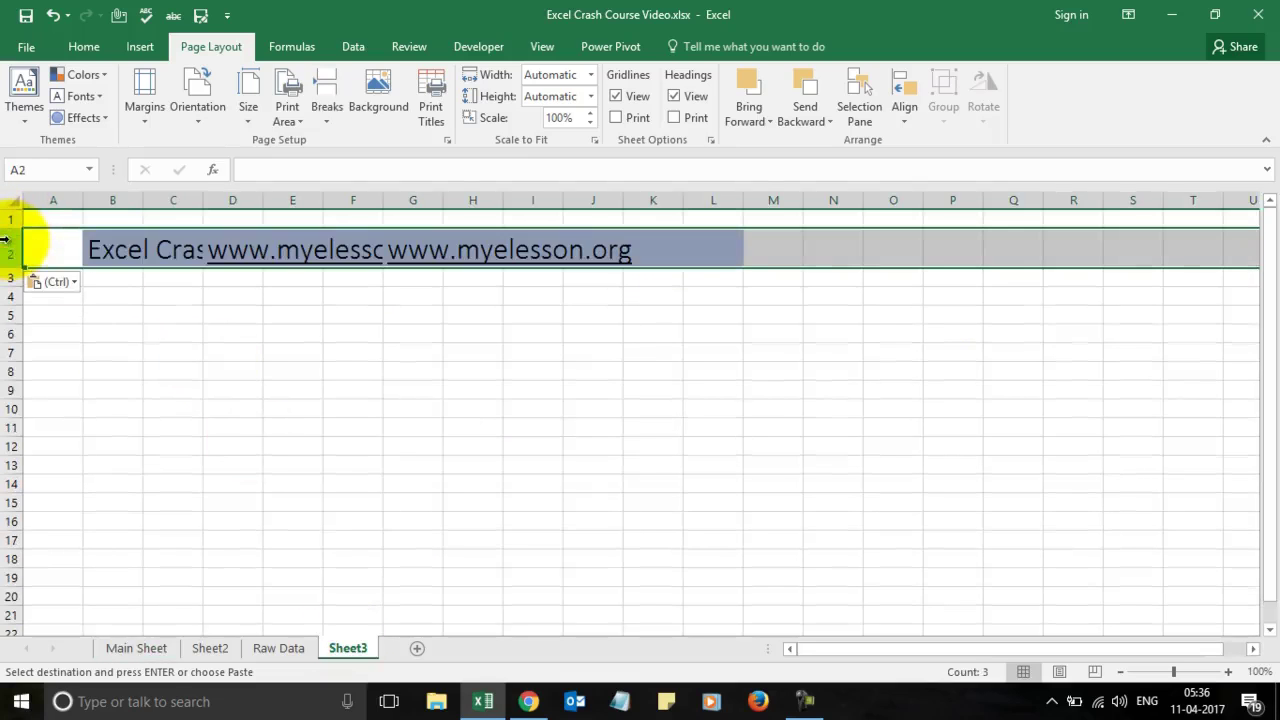
Step: Switch the pasted row to Formulas & Number Formatting so it shows as plain text
left_click(76, 282)
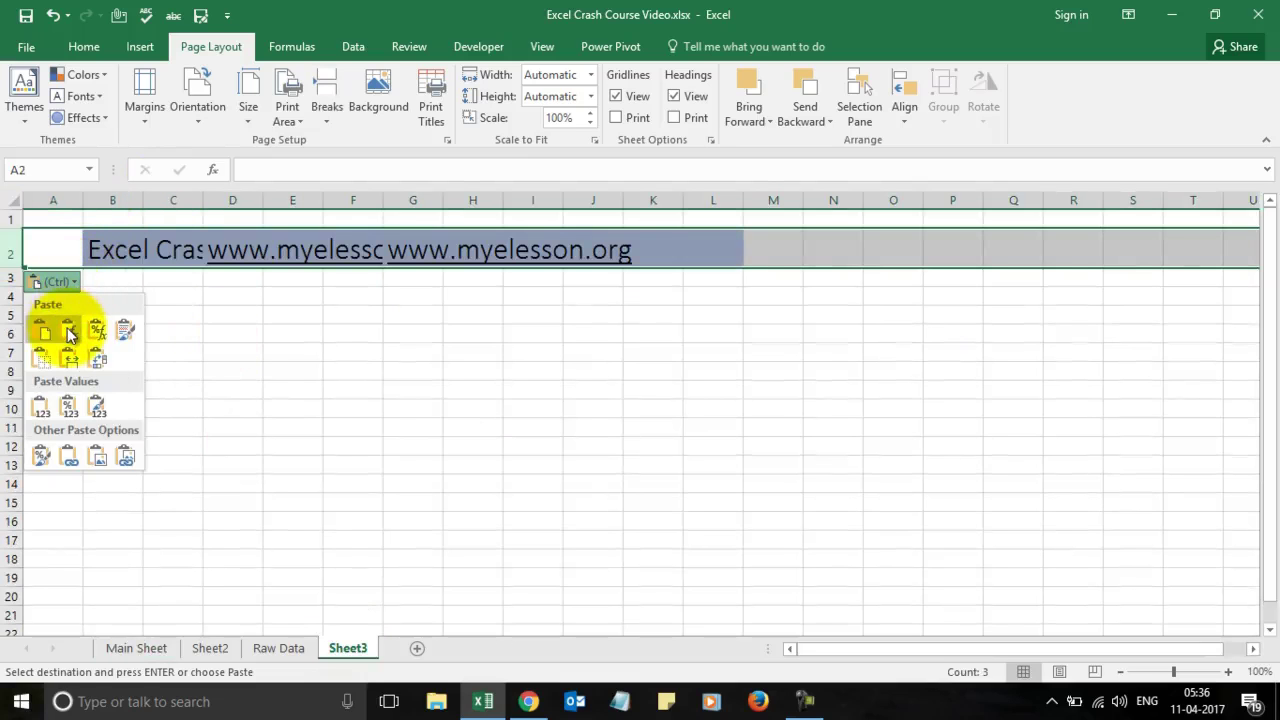
left_click(124, 333)
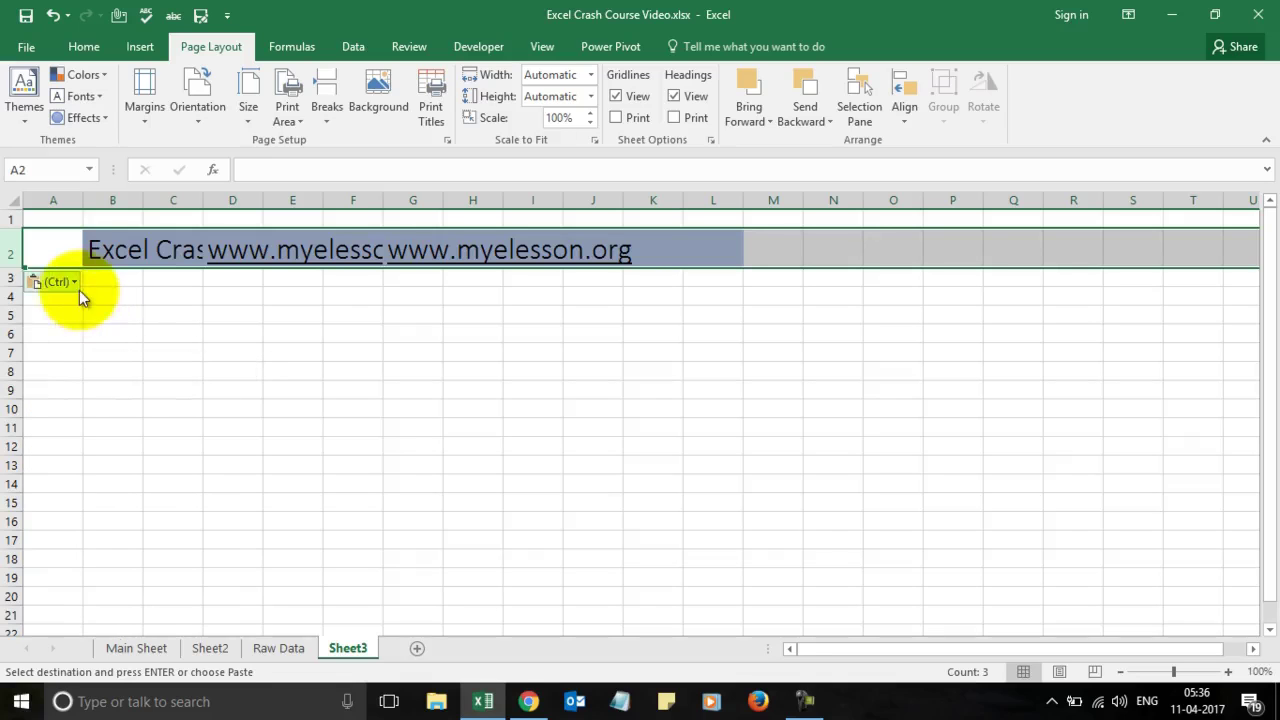
left_click(76, 286)
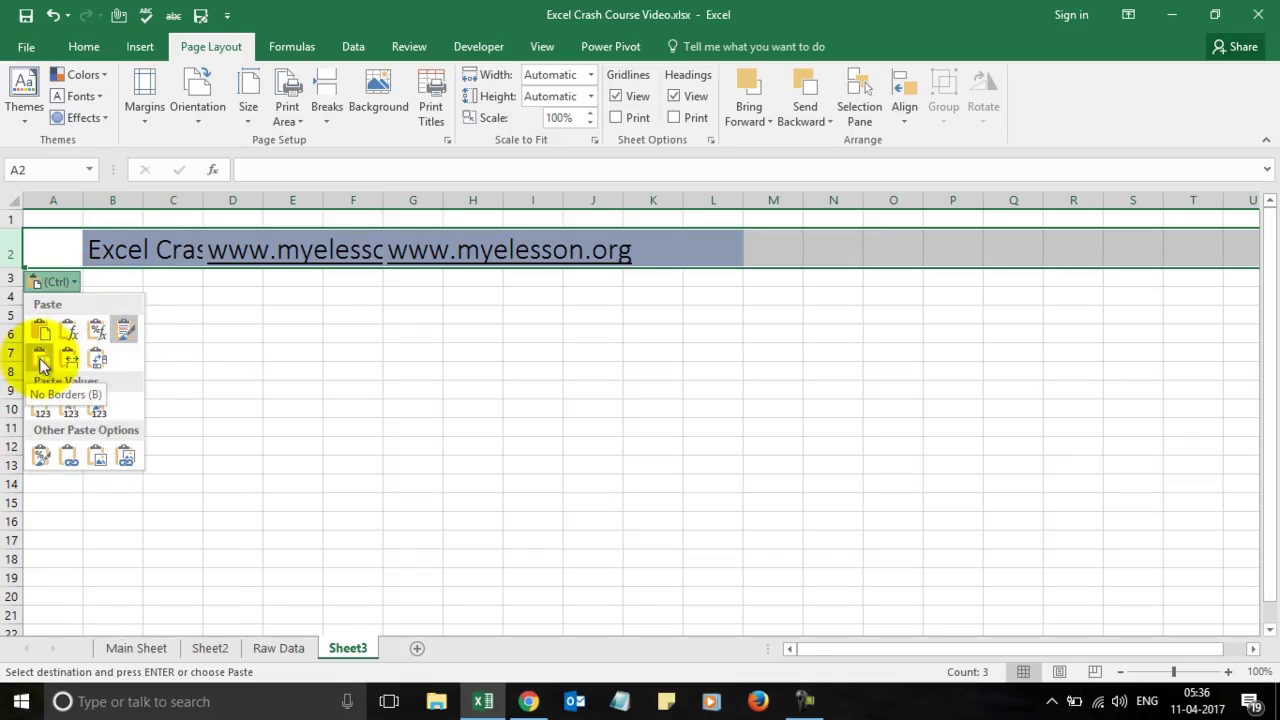
left_click(97, 335)
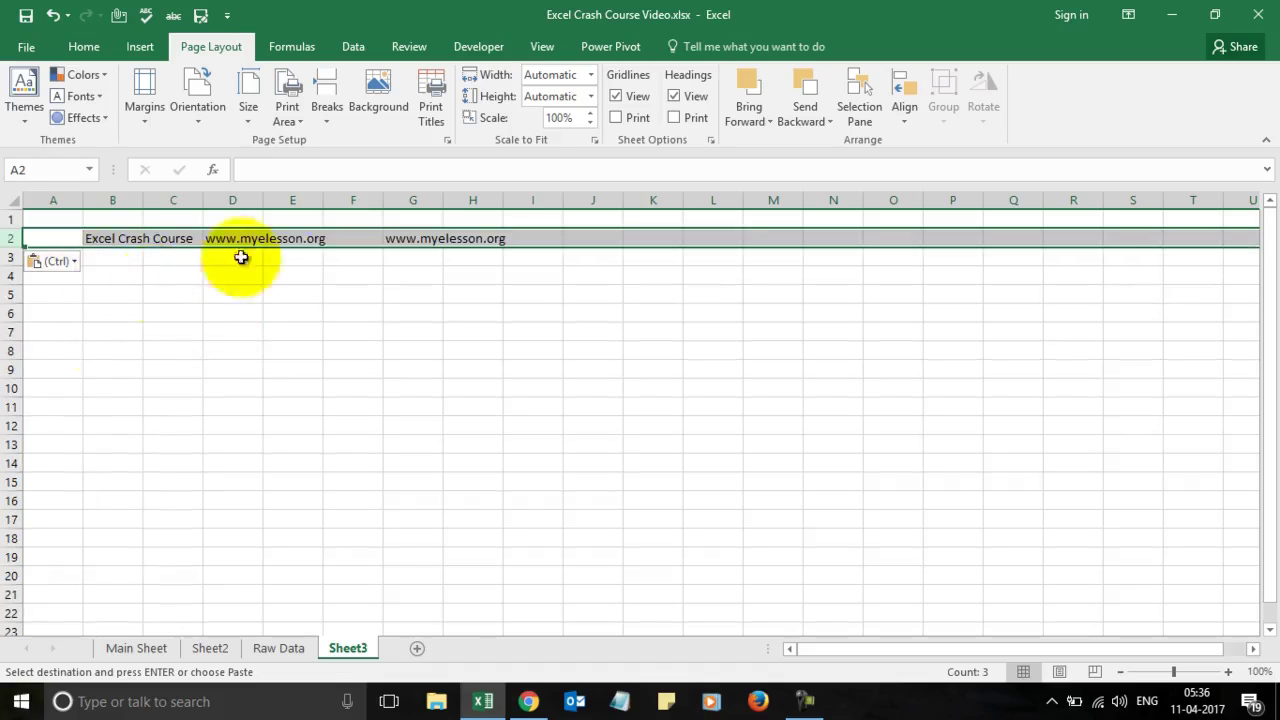
left_click(276, 288)
Step: Apply the Title cell style to B2:I2 on Sheet3
left_click(103, 238)
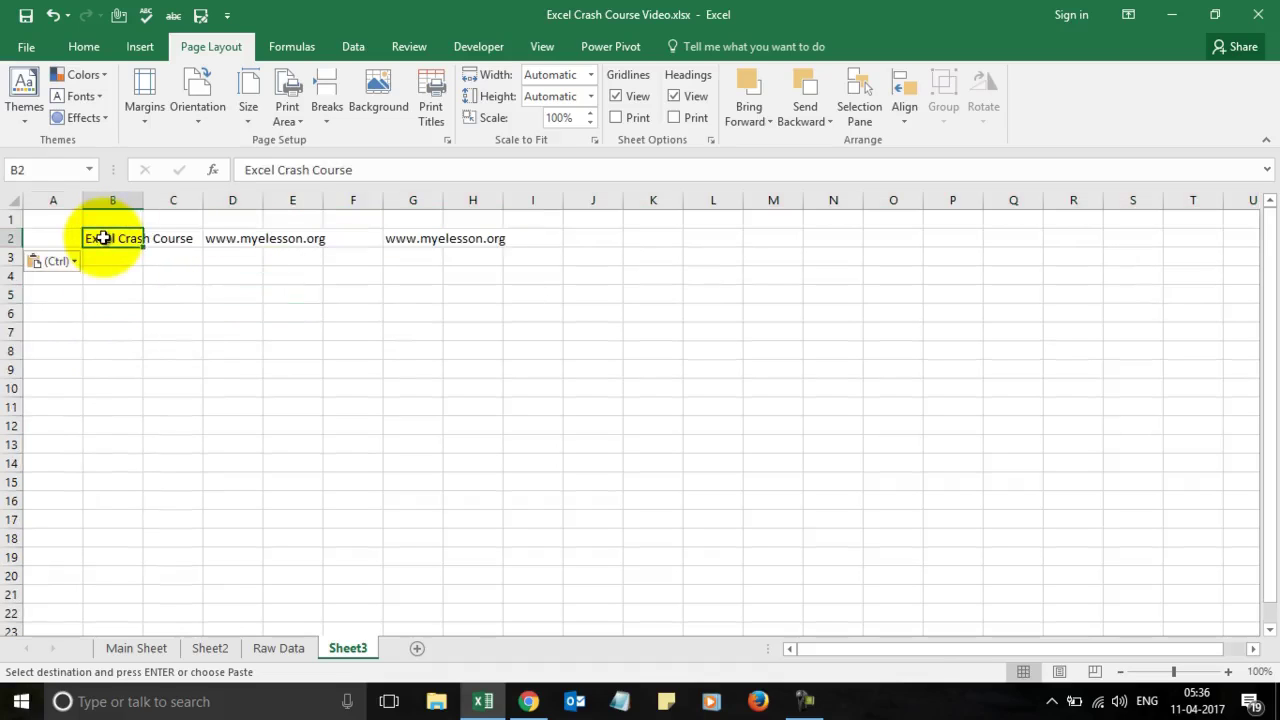
left_click_drag(103, 238, 545, 238)
left_click(84, 47)
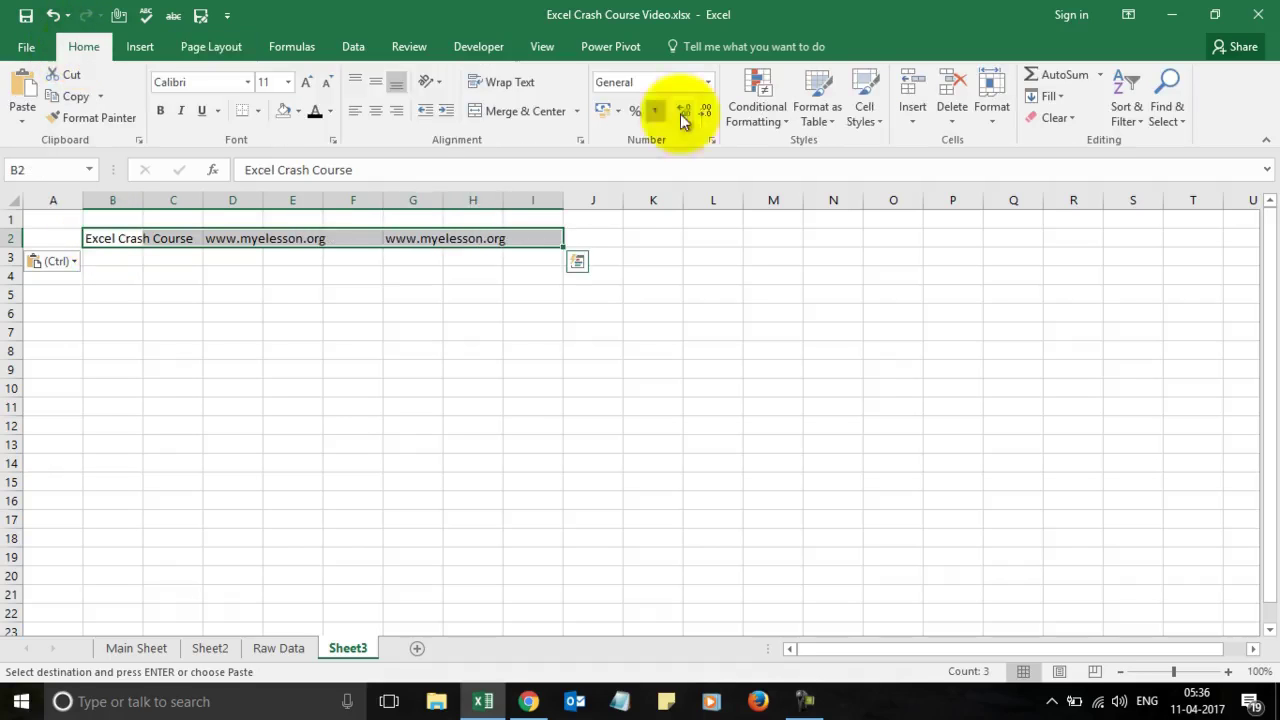
left_click(866, 114)
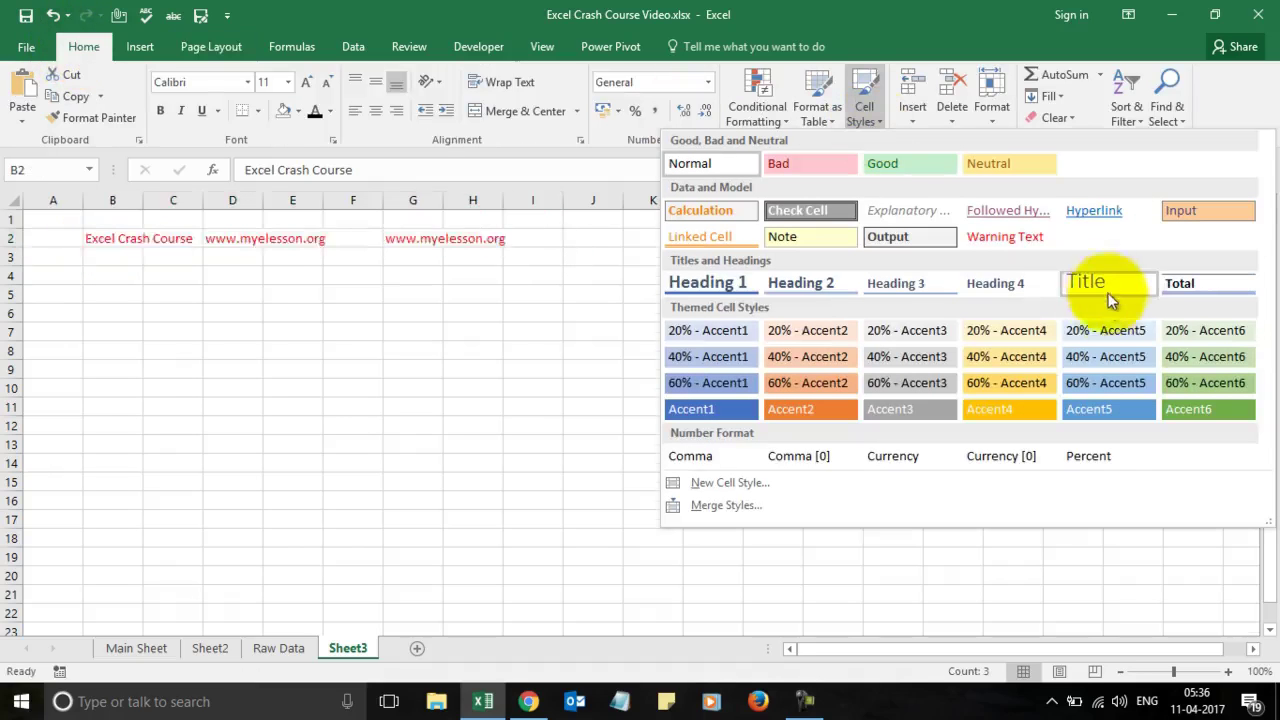
left_click(1105, 286)
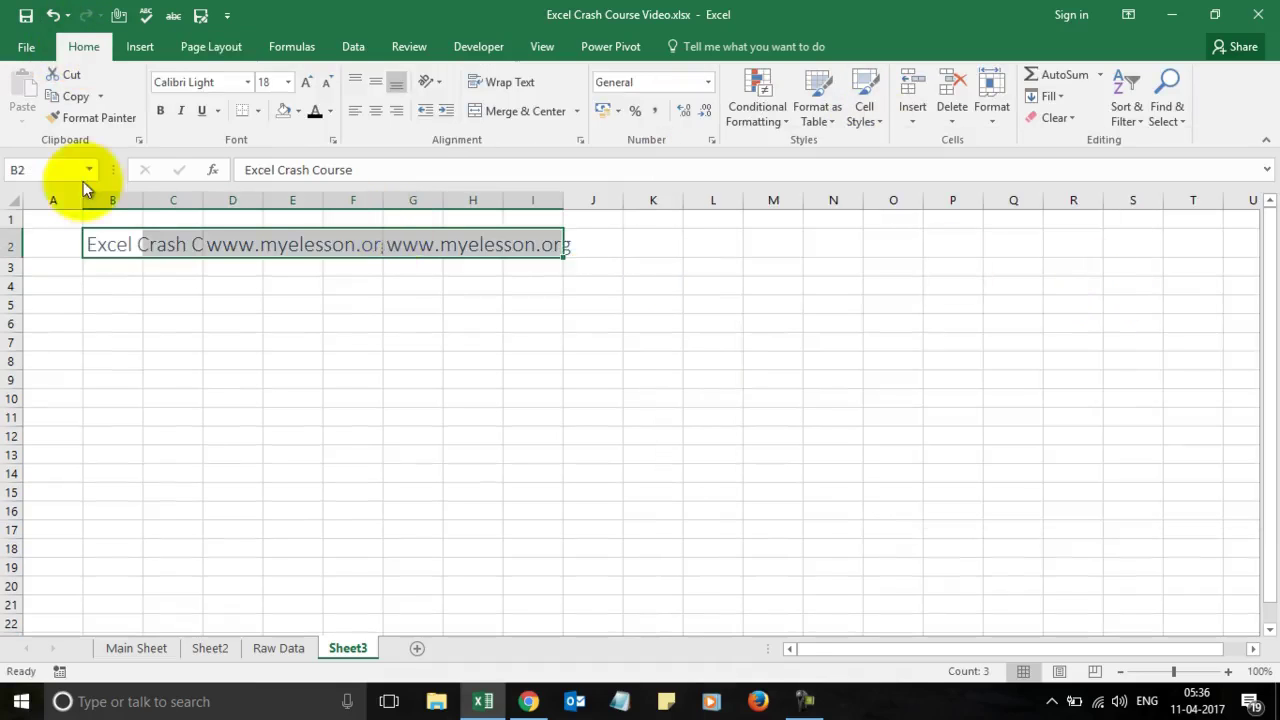
Step: Autofit columns B and D to fit the Excel Crash Course title and web address
double_click(141, 196)
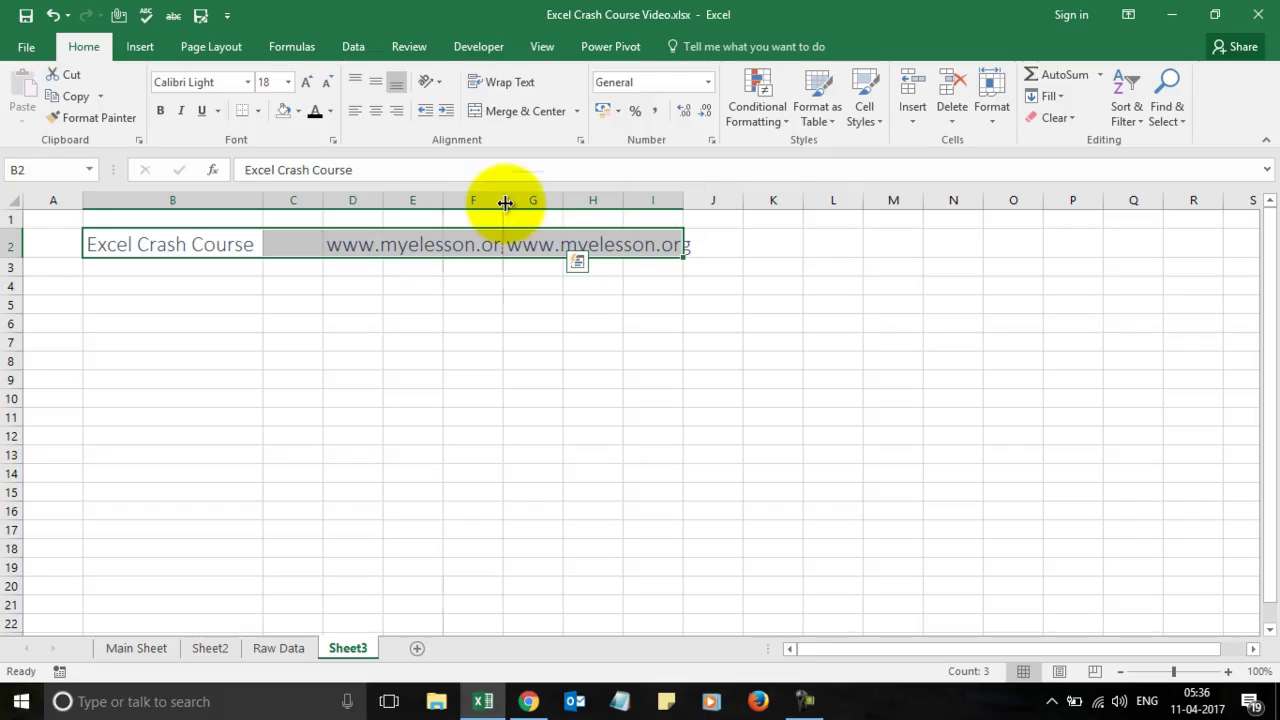
double_click(383, 200)
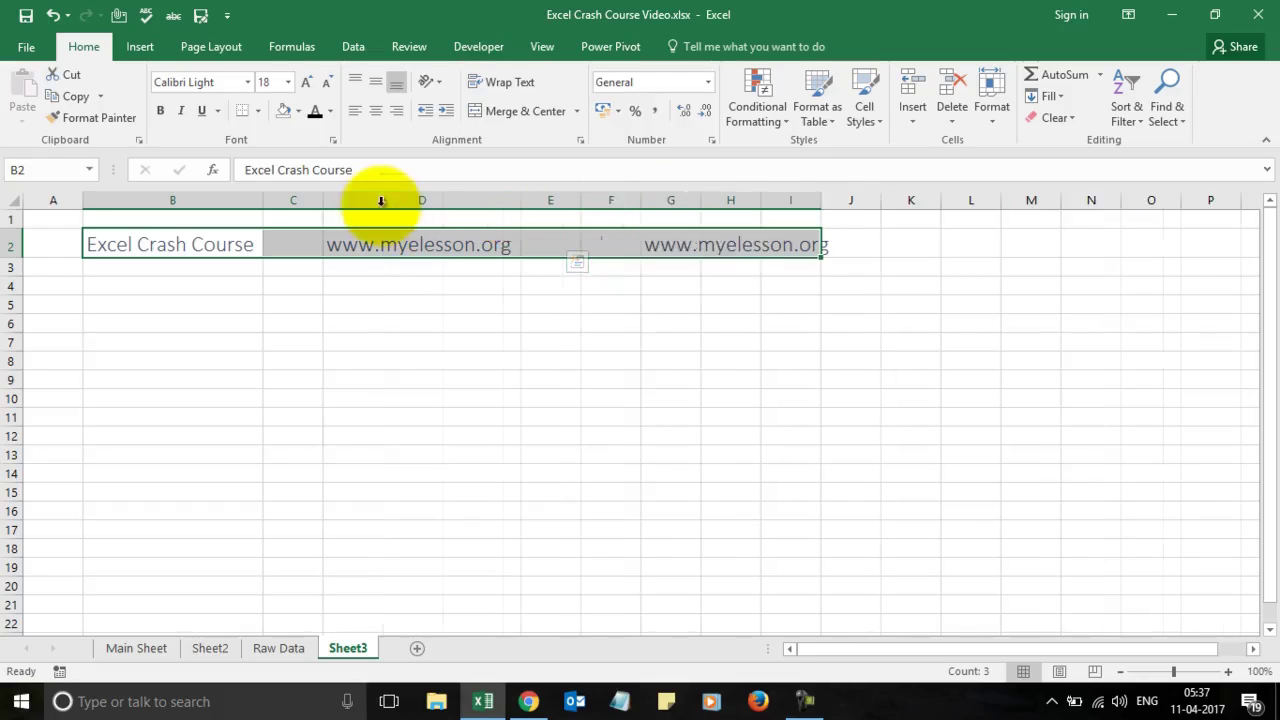
left_click(548, 376)
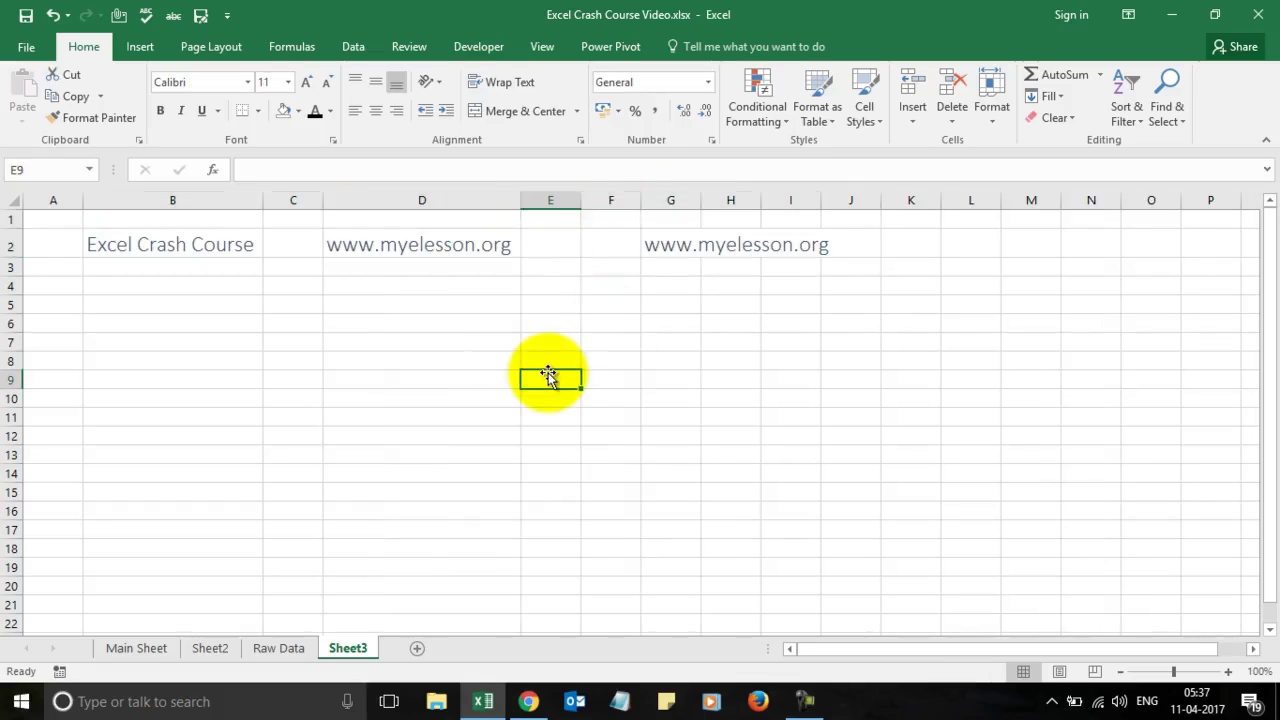
key("Left")
key("Up")
key("Up")
key("Left")
key("Left")
Step: Enter Honda in B5 and enlarge its font twice to 18 pt
key("Up")
key("Up")
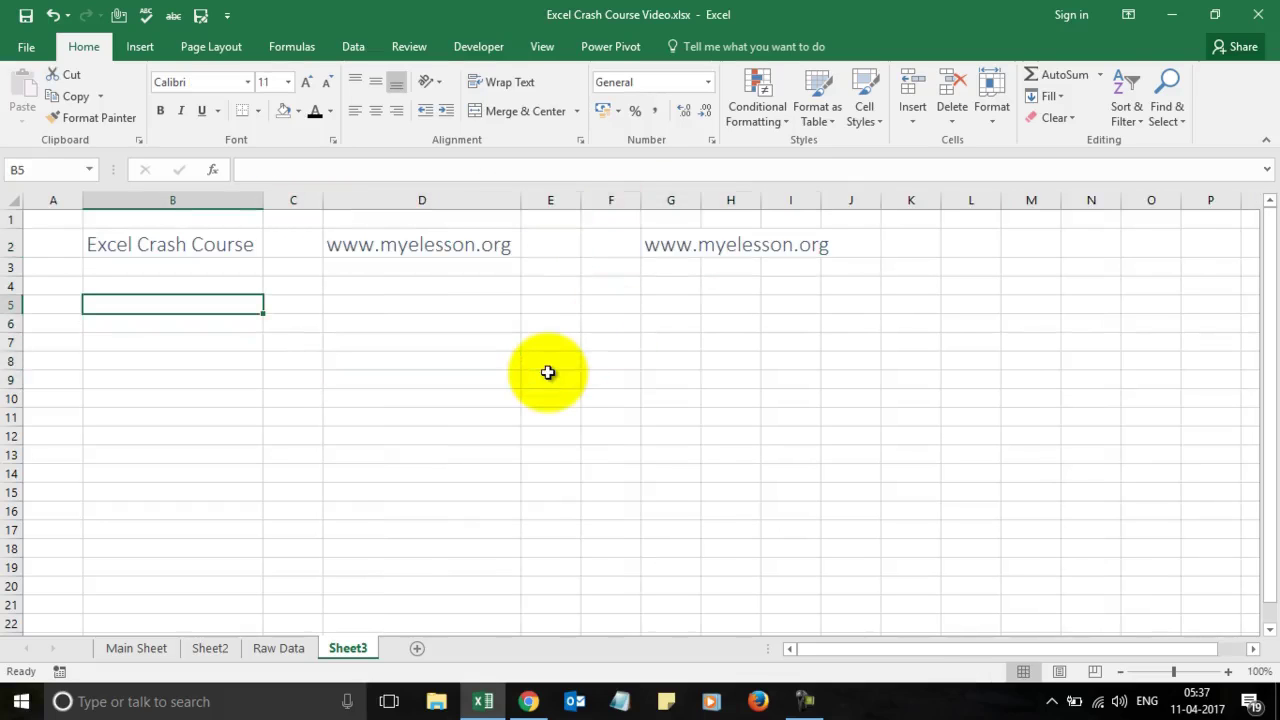
type("Hom")
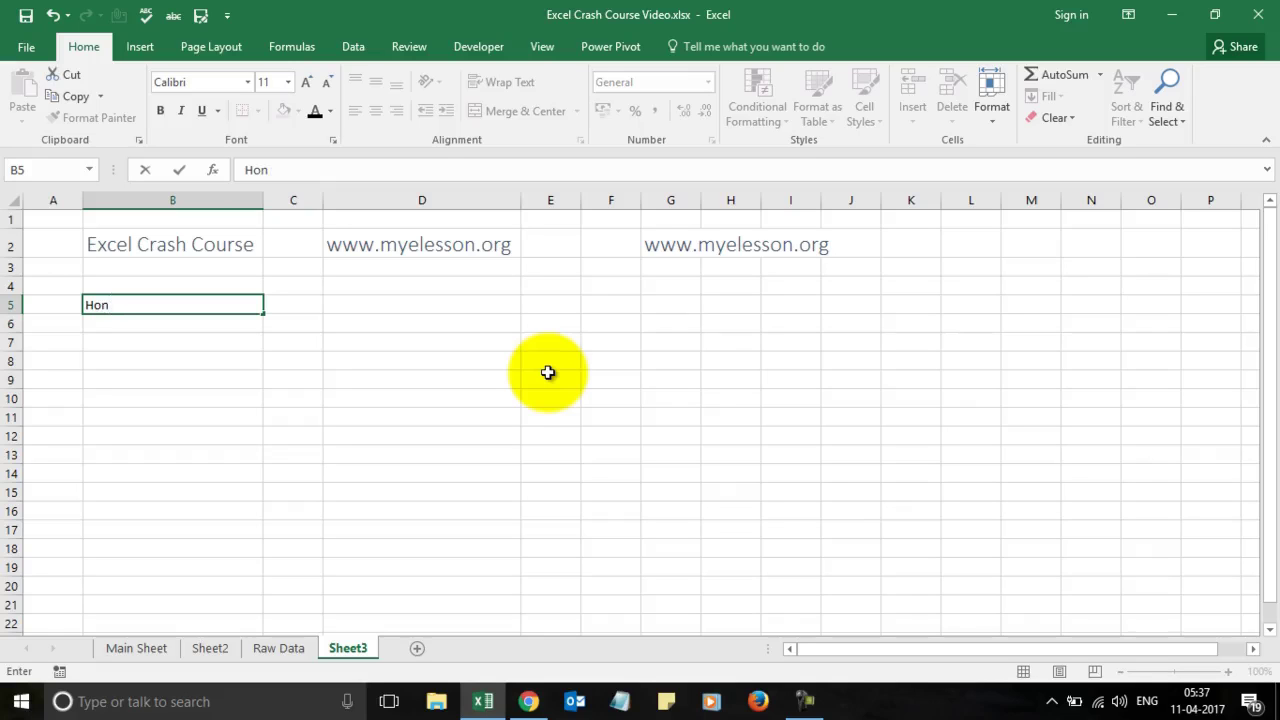
key("Tab")
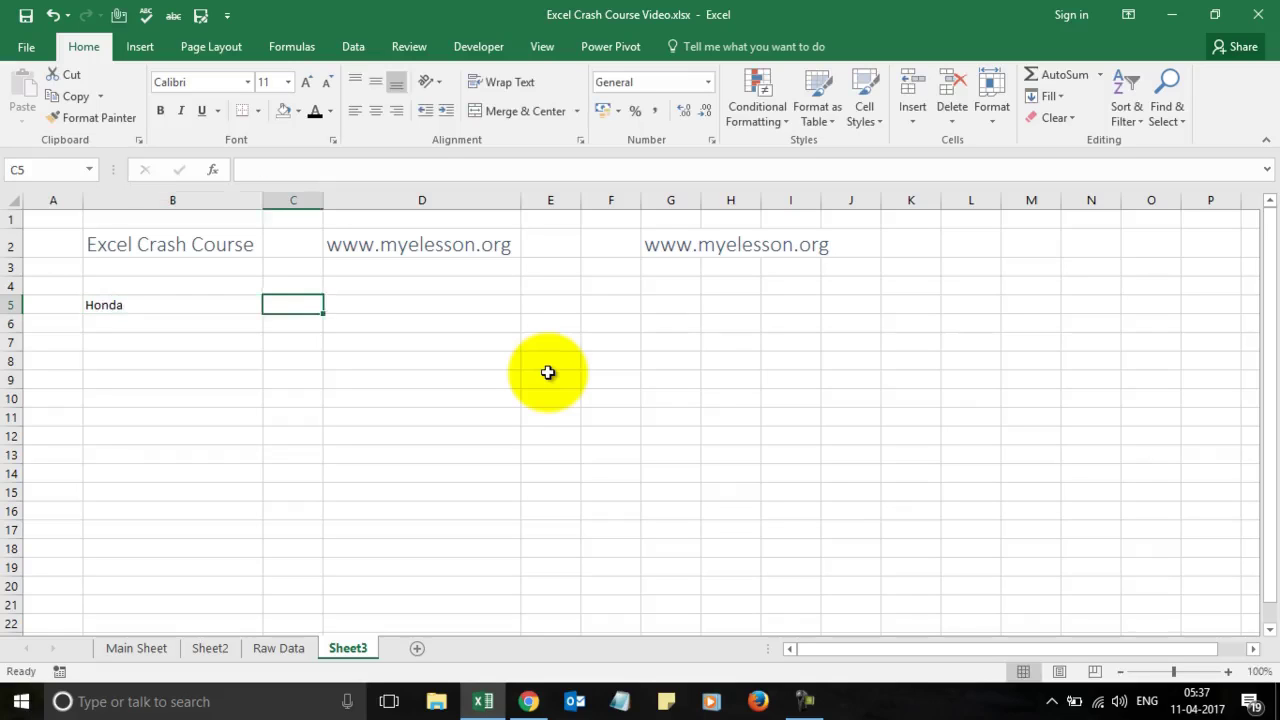
key("Left")
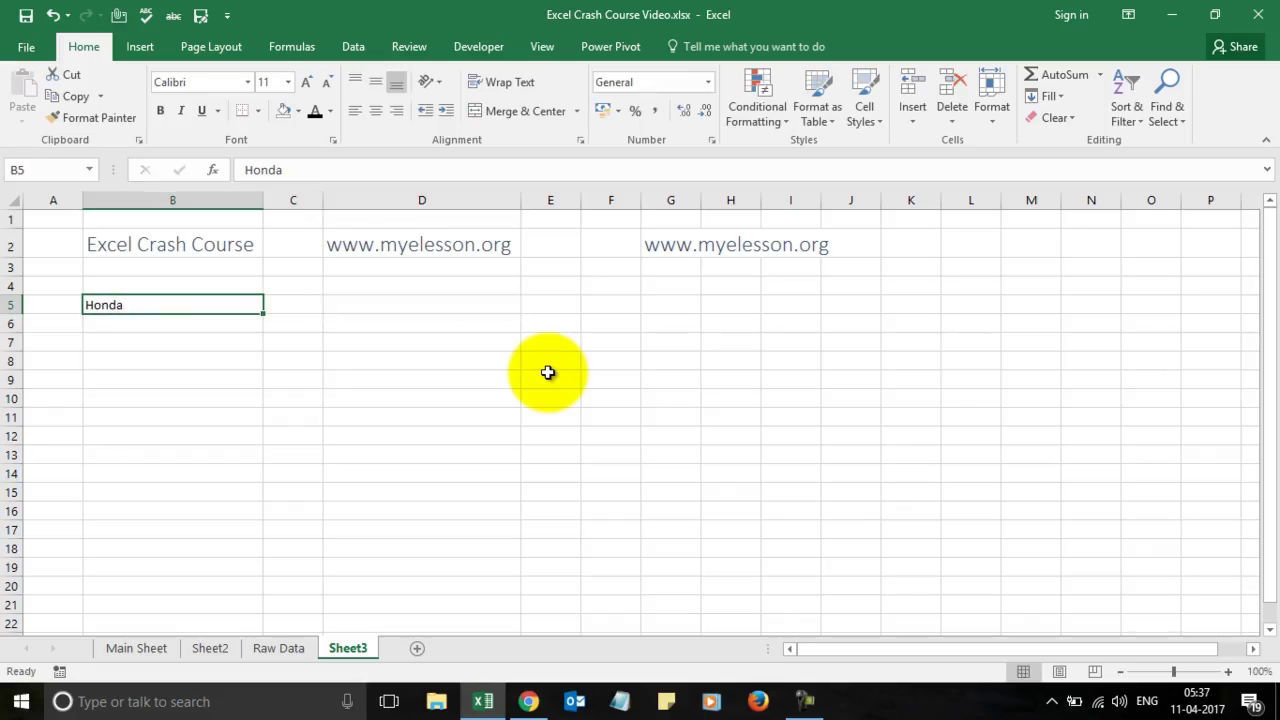
left_click(307, 82)
left_click(307, 82)
left_click(307, 82)
left_click(295, 308)
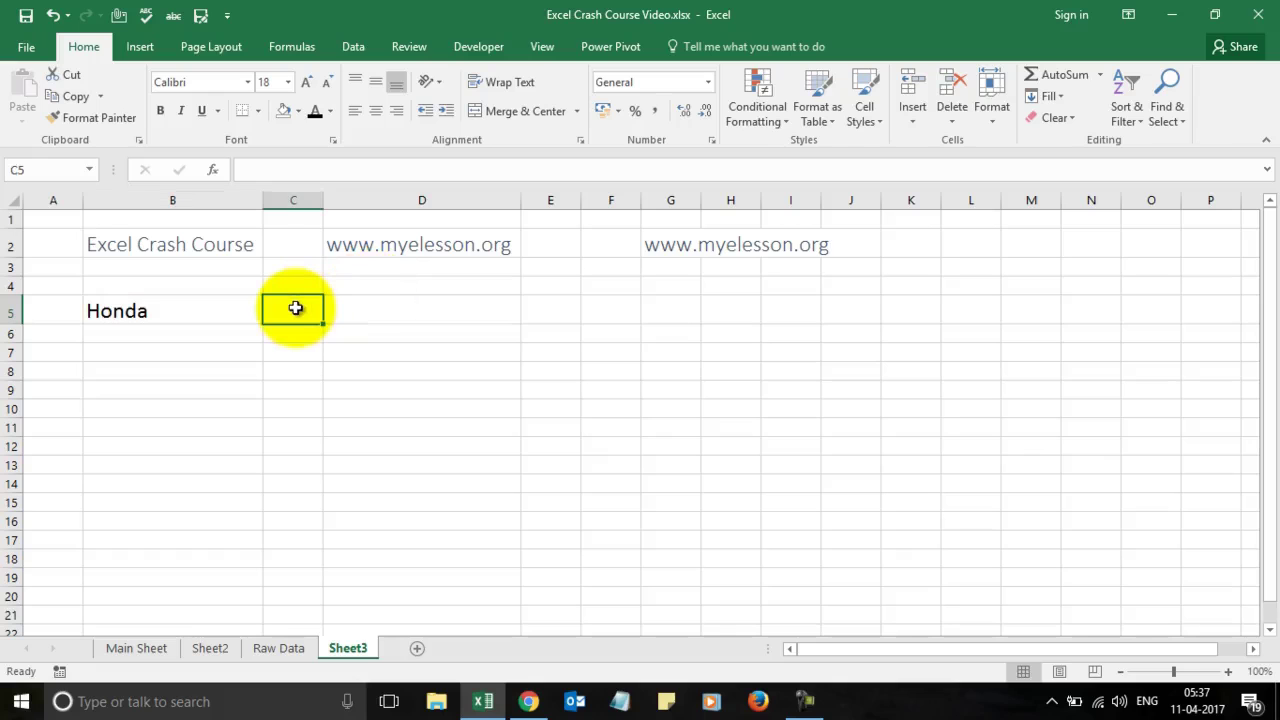
Step: Begin C5's formula as =VLOOKUP(B5, and switch to the Raw Data sheet for the table
type("=vlo")
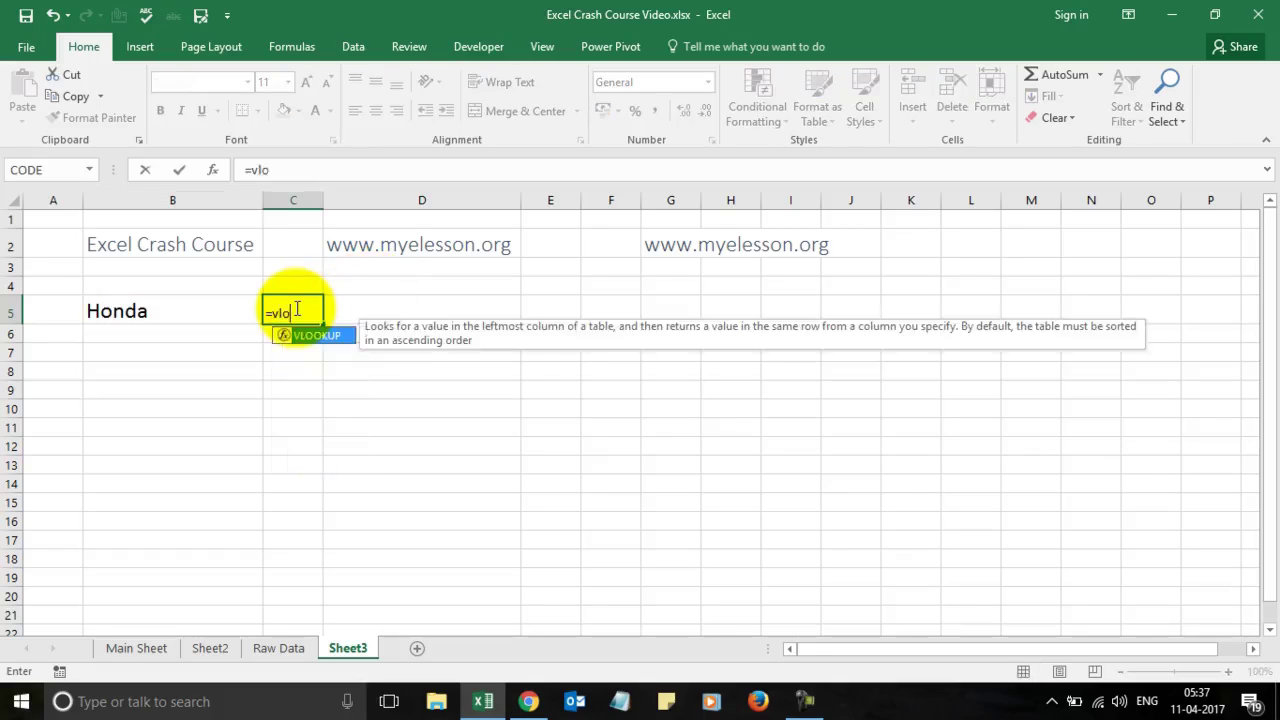
key("Tab")
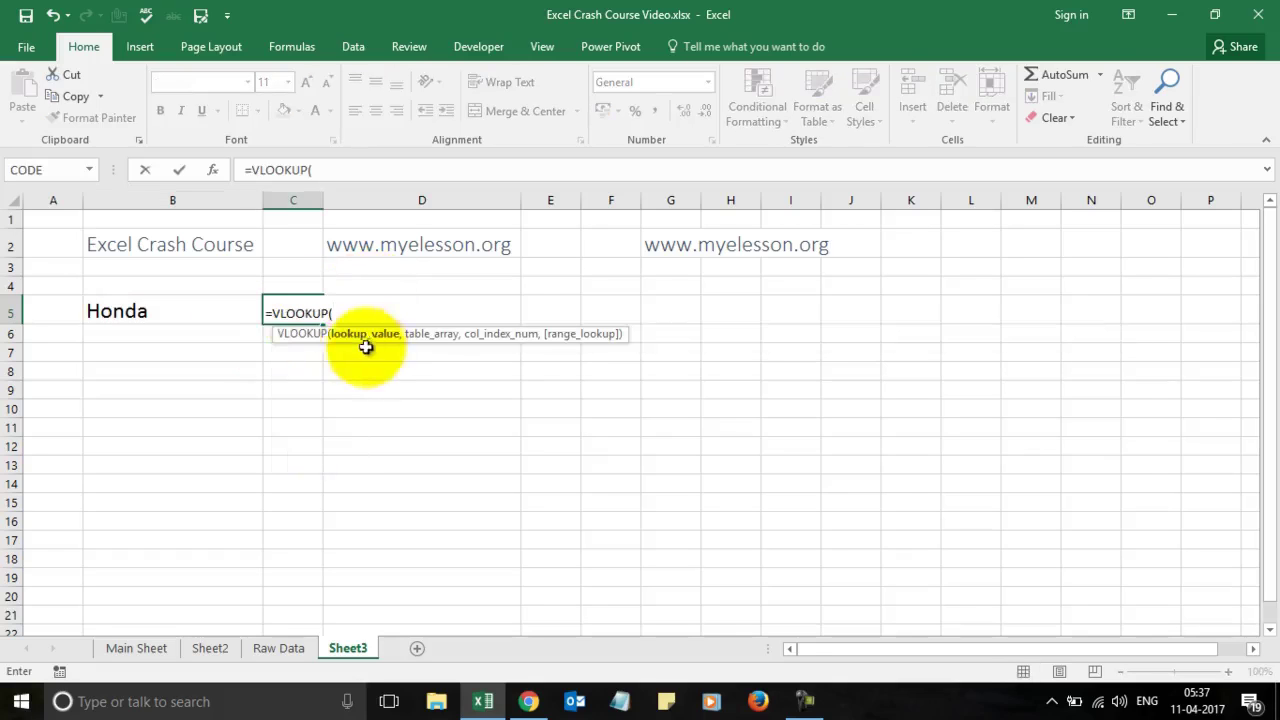
left_click(148, 311)
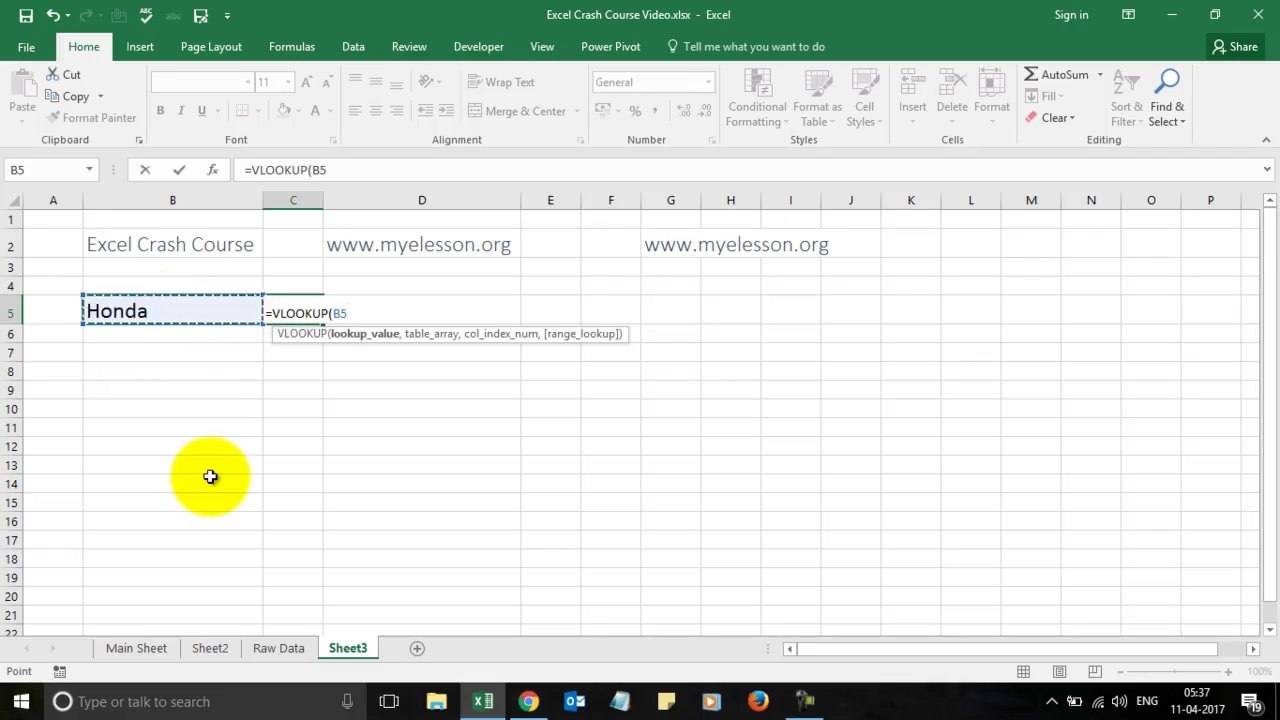
left_click(272, 649)
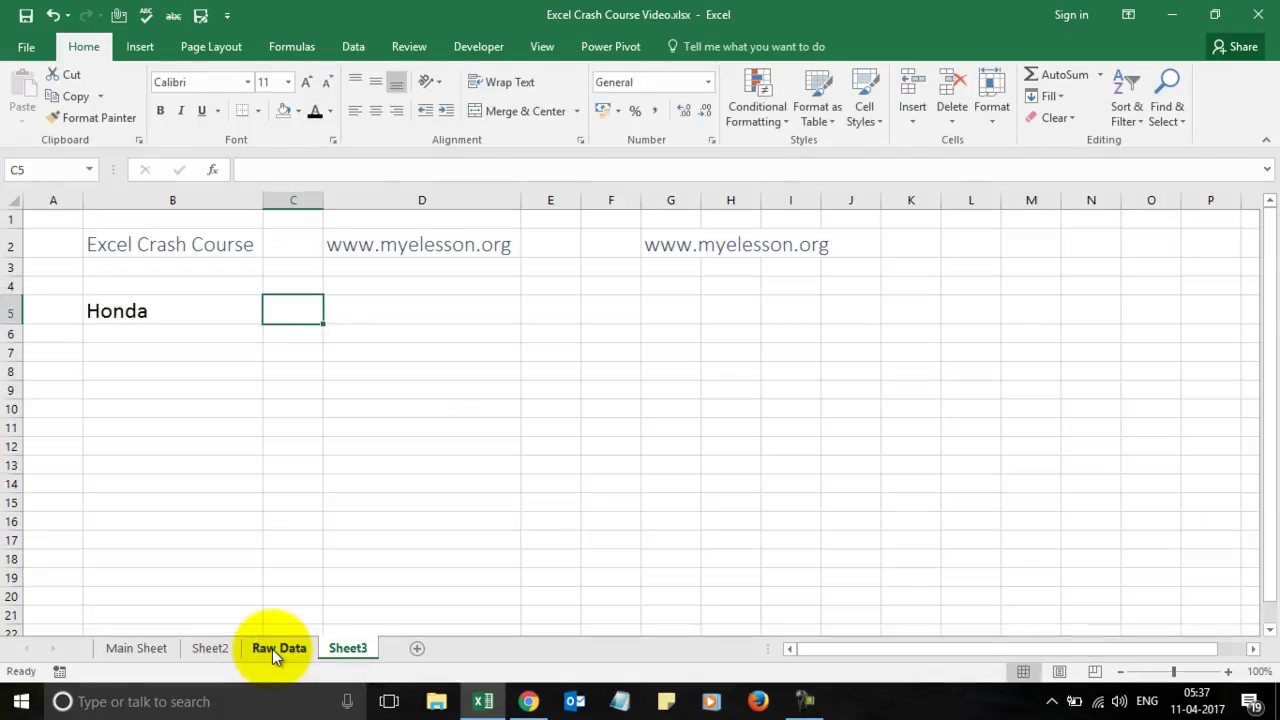
type("=vlo")
key("Tab")
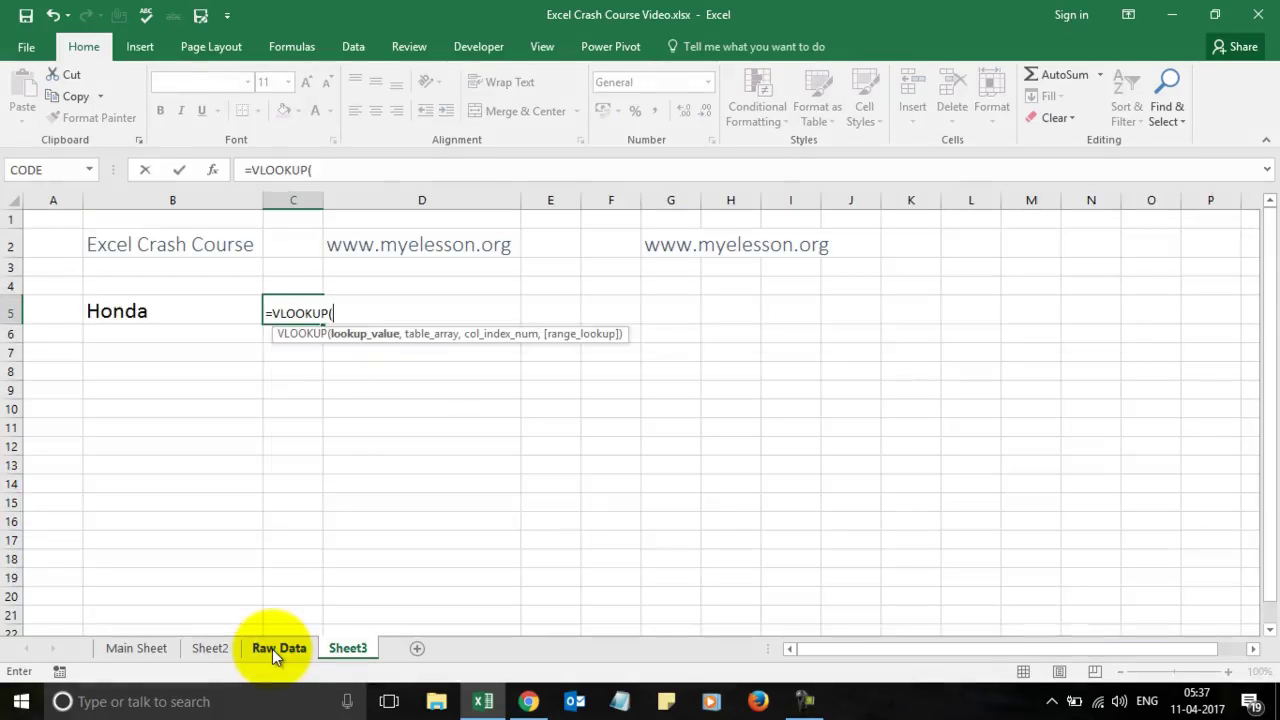
left_click(120, 314)
type(",")
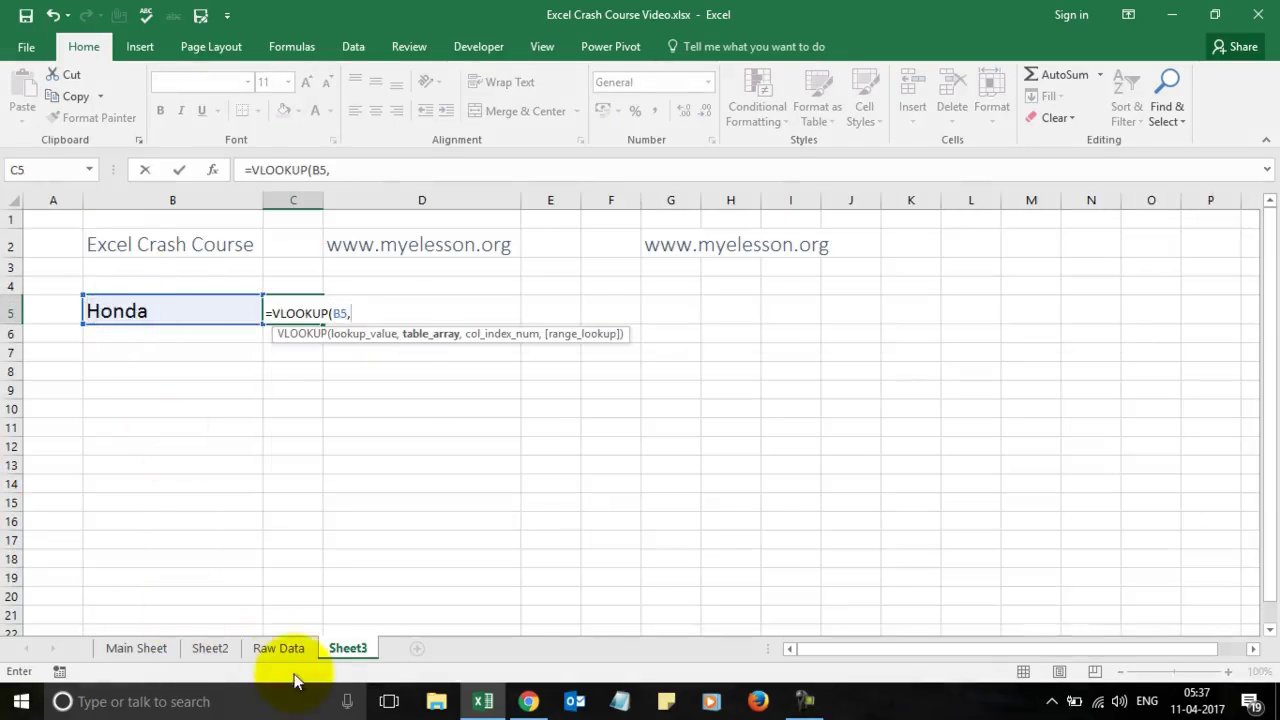
left_click(279, 648)
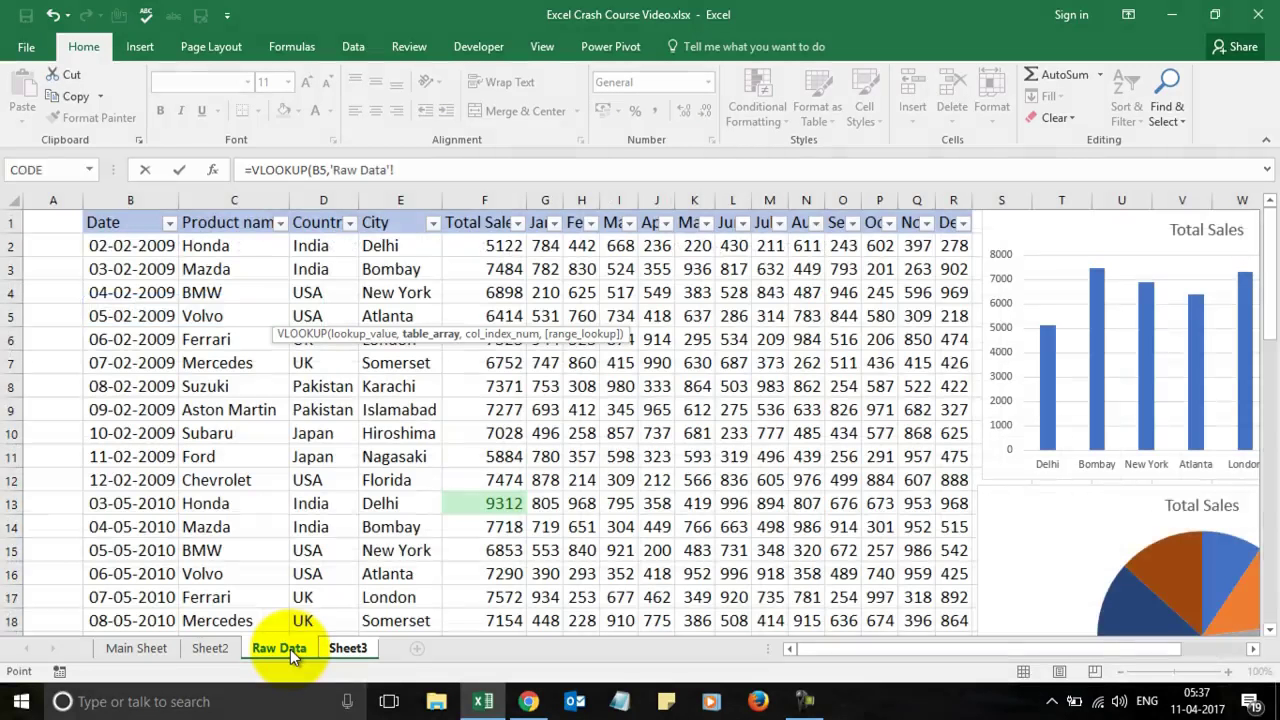
Step: Select 'Raw Data'!C1:R7 as the VLOOKUP table range
key("Right")
key("Right")
key("Up")
key("shift+Down")
key("shift+Down")
key("shift+Down")
key("shift+Down")
key("shift+Down")
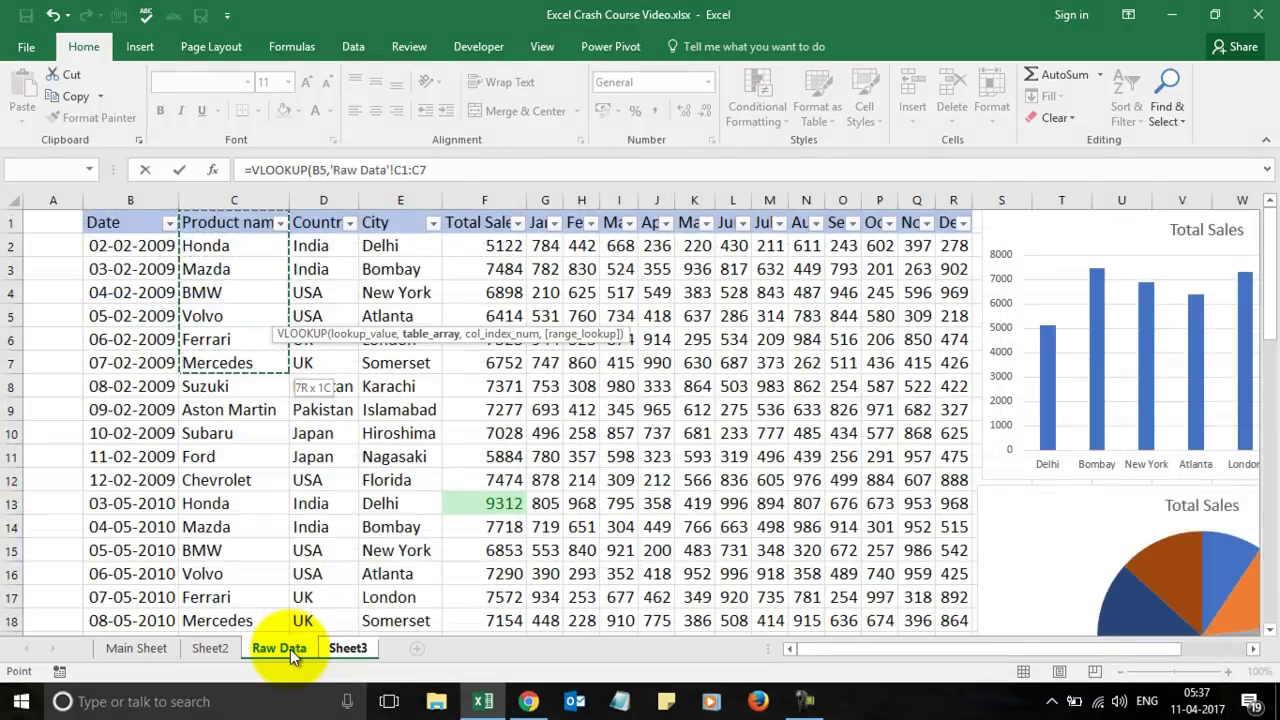
key("shift+Right")
key("shift+Right")
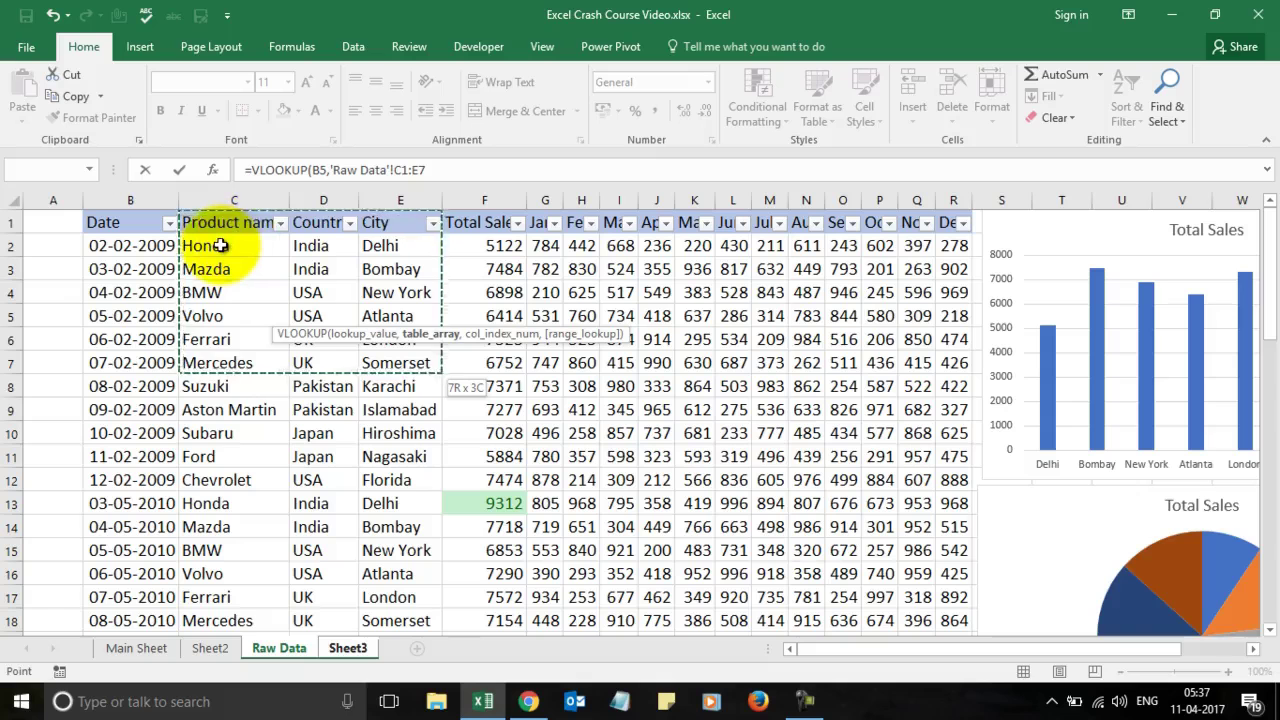
key("shift+Right")
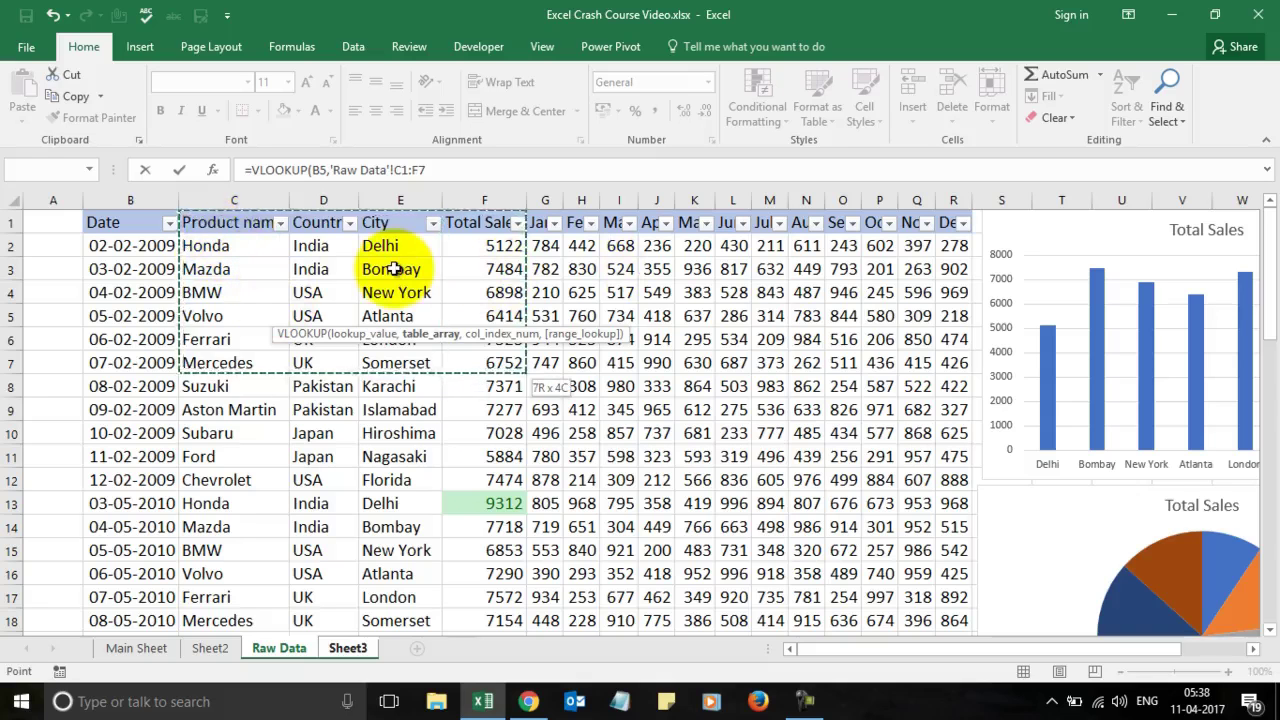
key("shift+Right")
key("shift+Right")
key("shift+Right")
key("shift+Right")
key("shift+Right")
key("shift+Right")
key("shift+Right")
key("shift+Right")
key("shift+Right")
key("shift+Right")
key("shift+Right")
key("shift+Right")
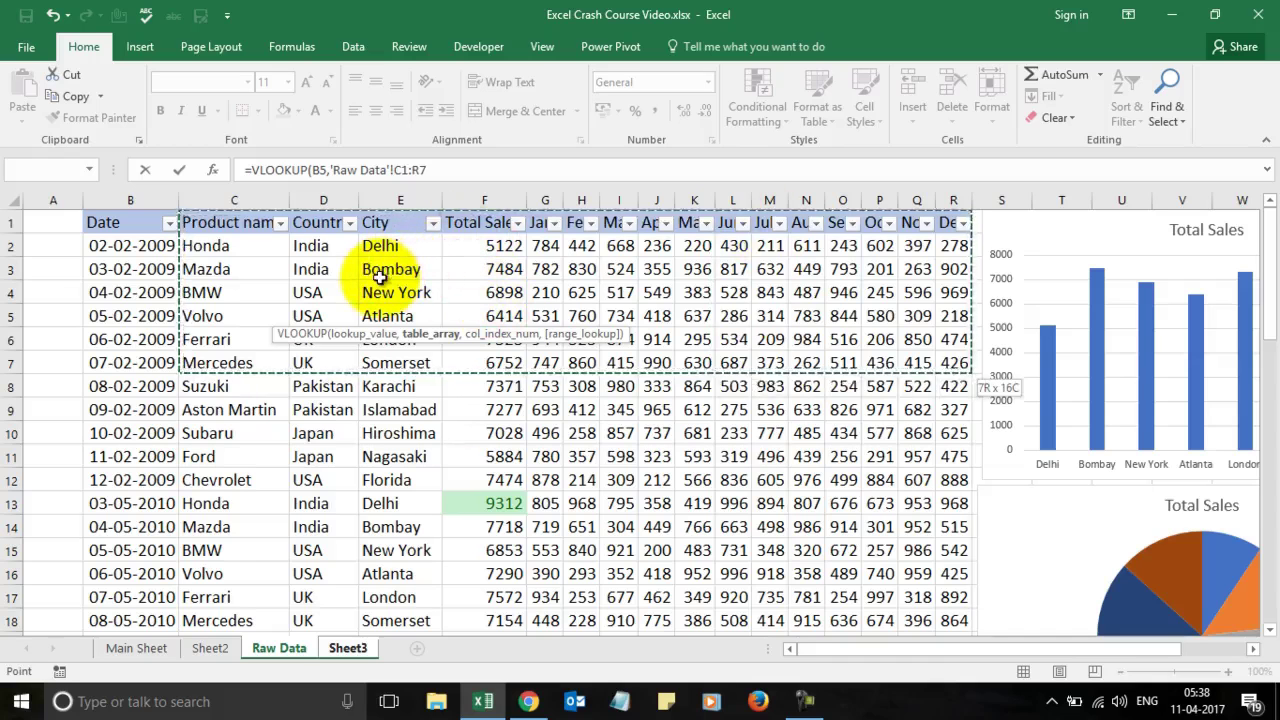
Step: Finish the VLOOKUP arguments with column index 4 and exact match 0
left_click(471, 169)
type(",")
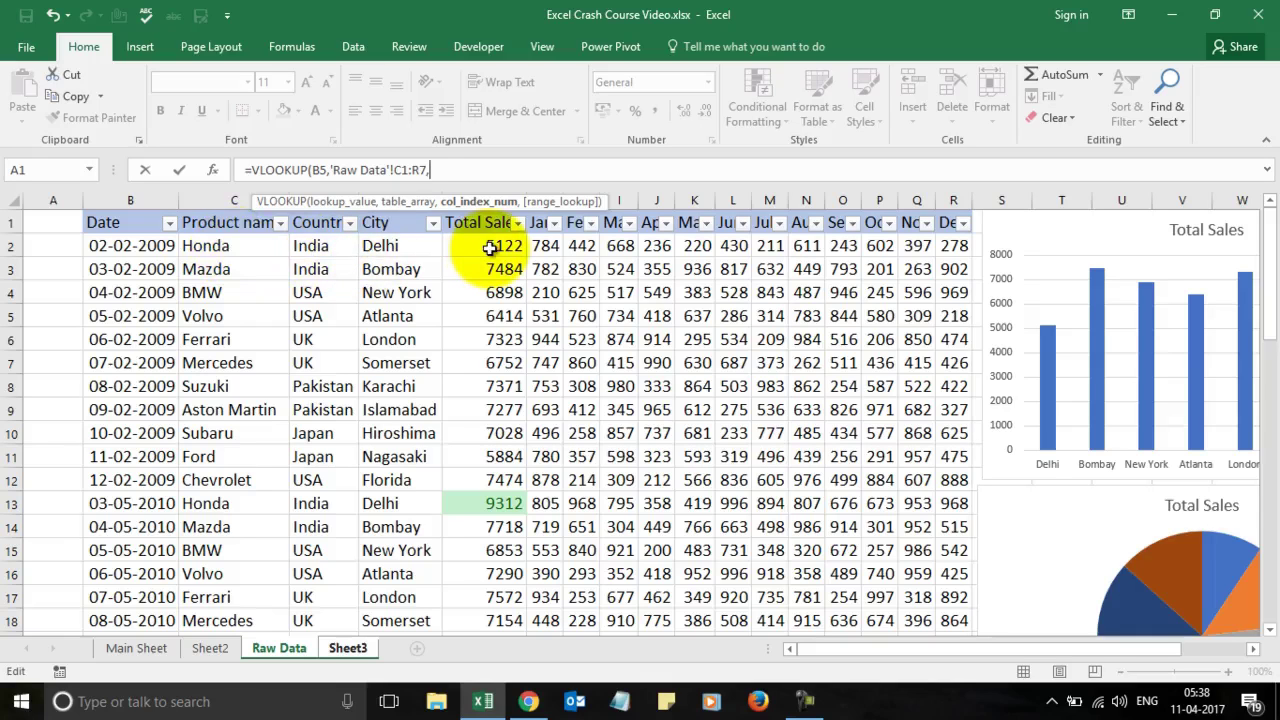
type("4,0")
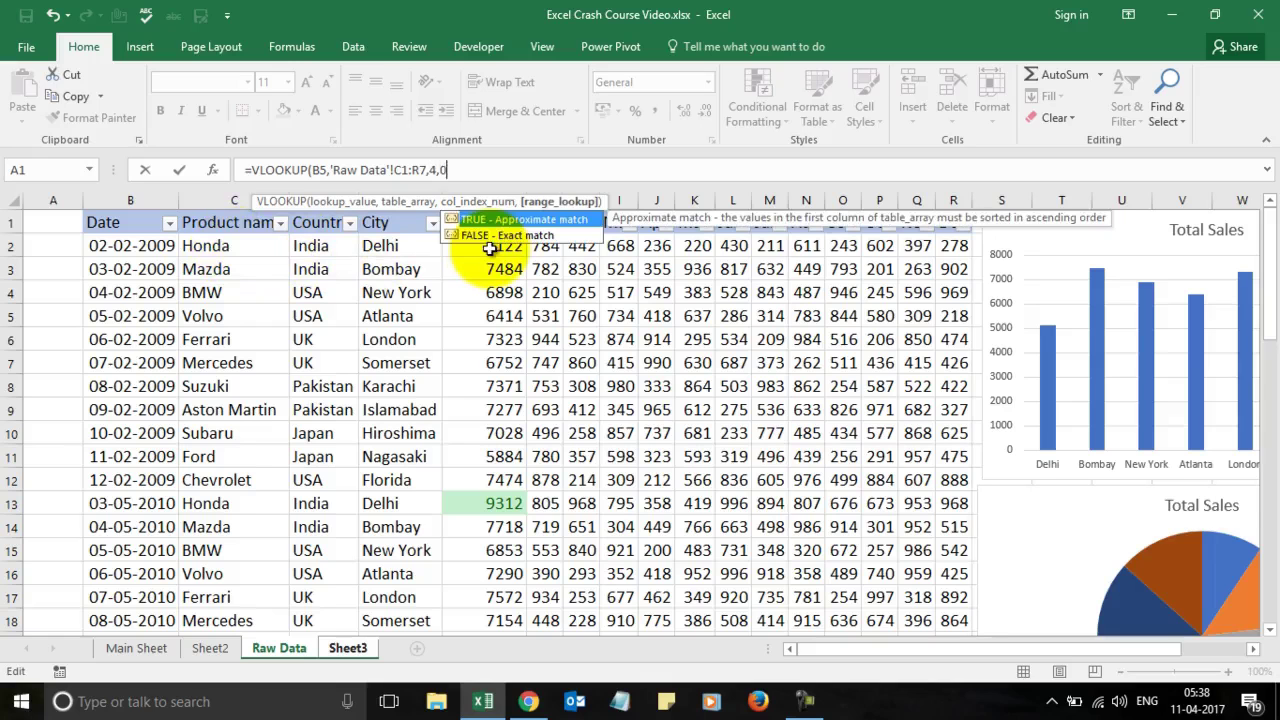
type(")")
Step: Commit the VLOOKUP and Format Painter B5's style onto the 5122 result in C5
key("Return")
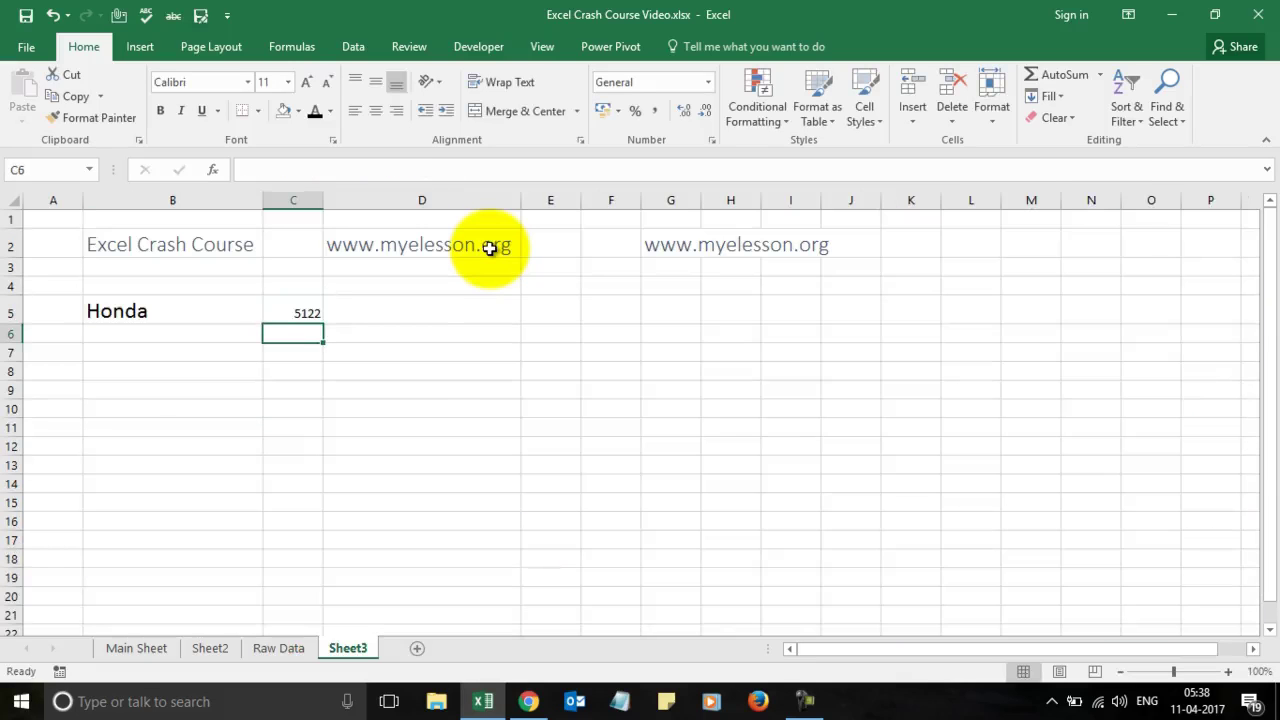
key("Up")
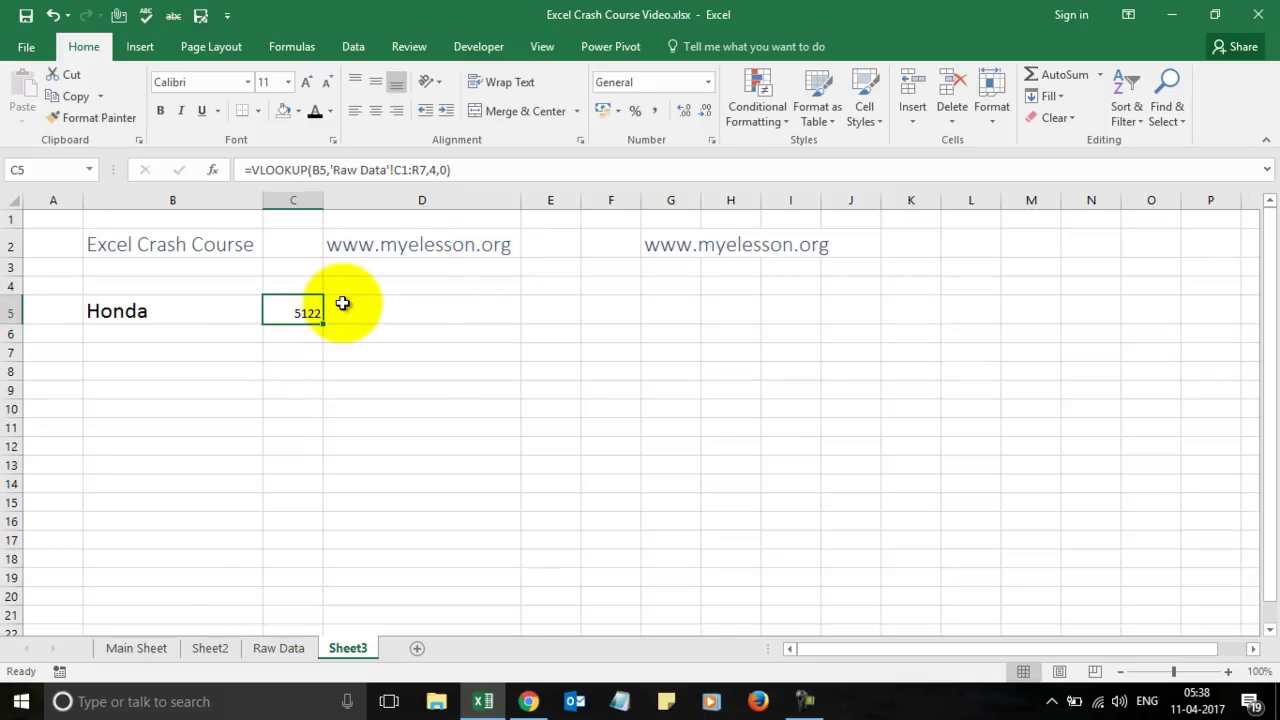
left_click(148, 308)
left_click(100, 118)
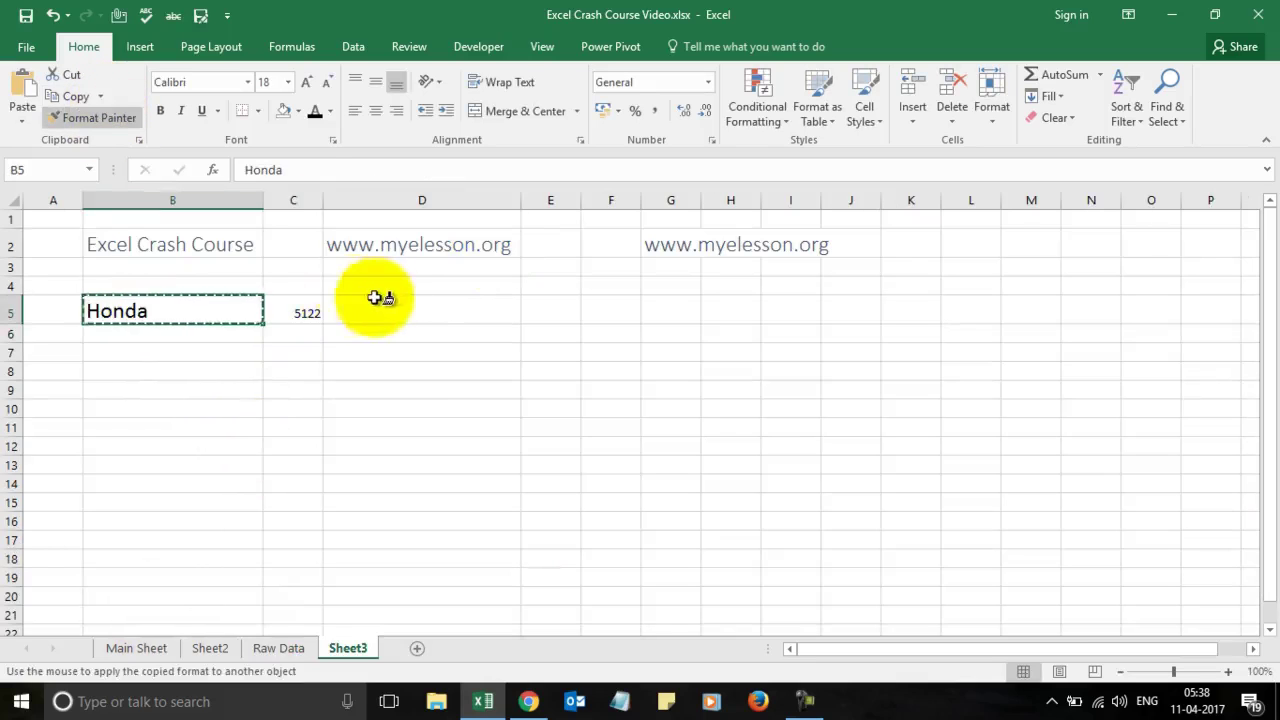
left_click(295, 310)
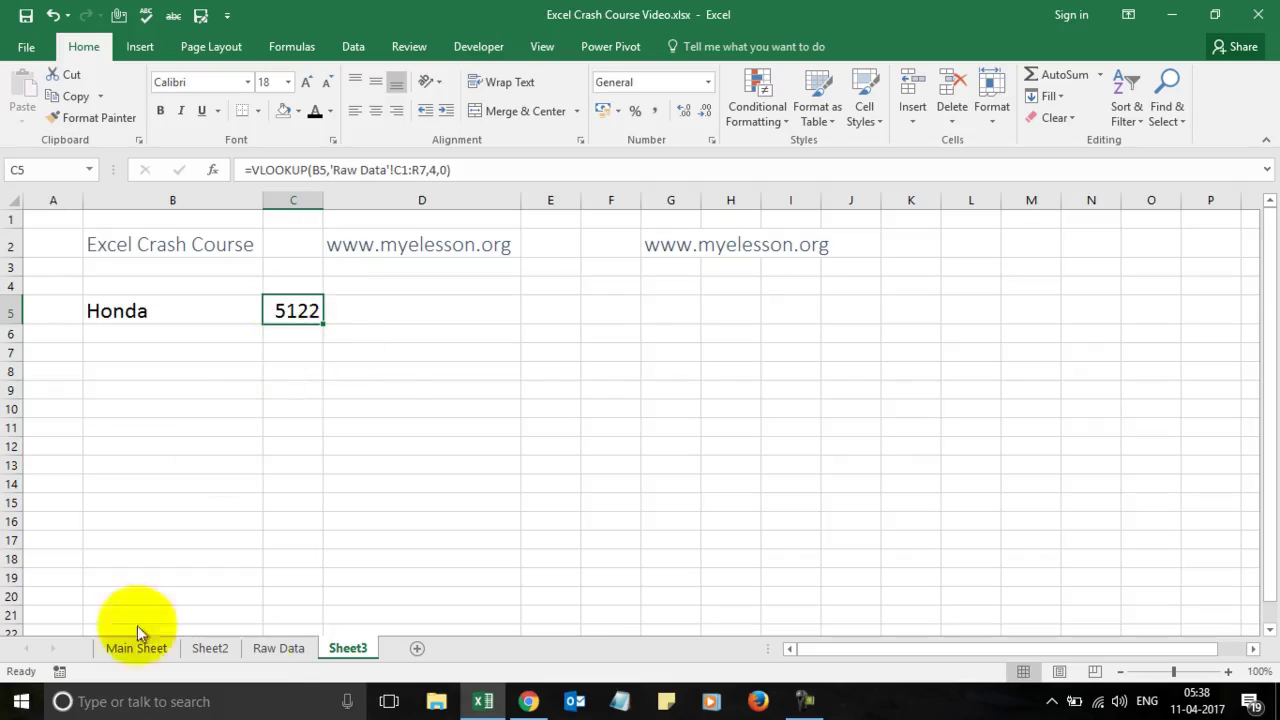
Step: Check the Raw Data sheet, then change B5 on Sheet3 to Mazda
left_click(279, 648)
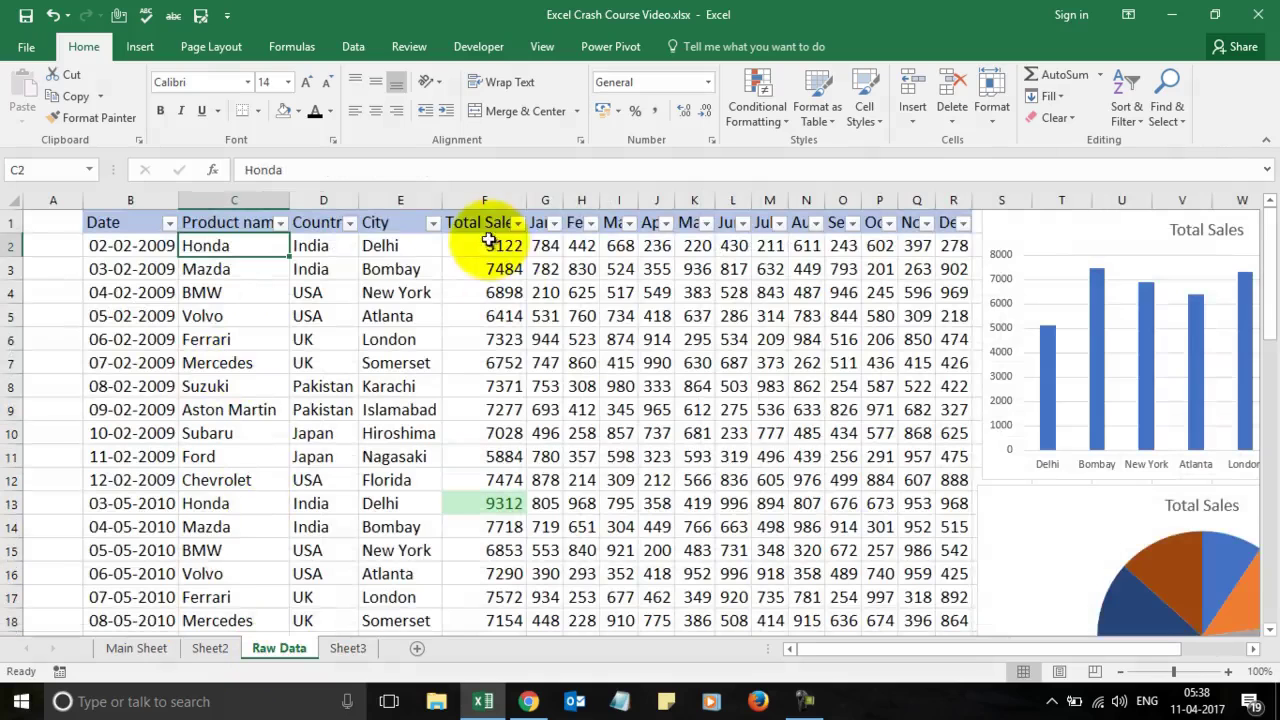
left_click(350, 648)
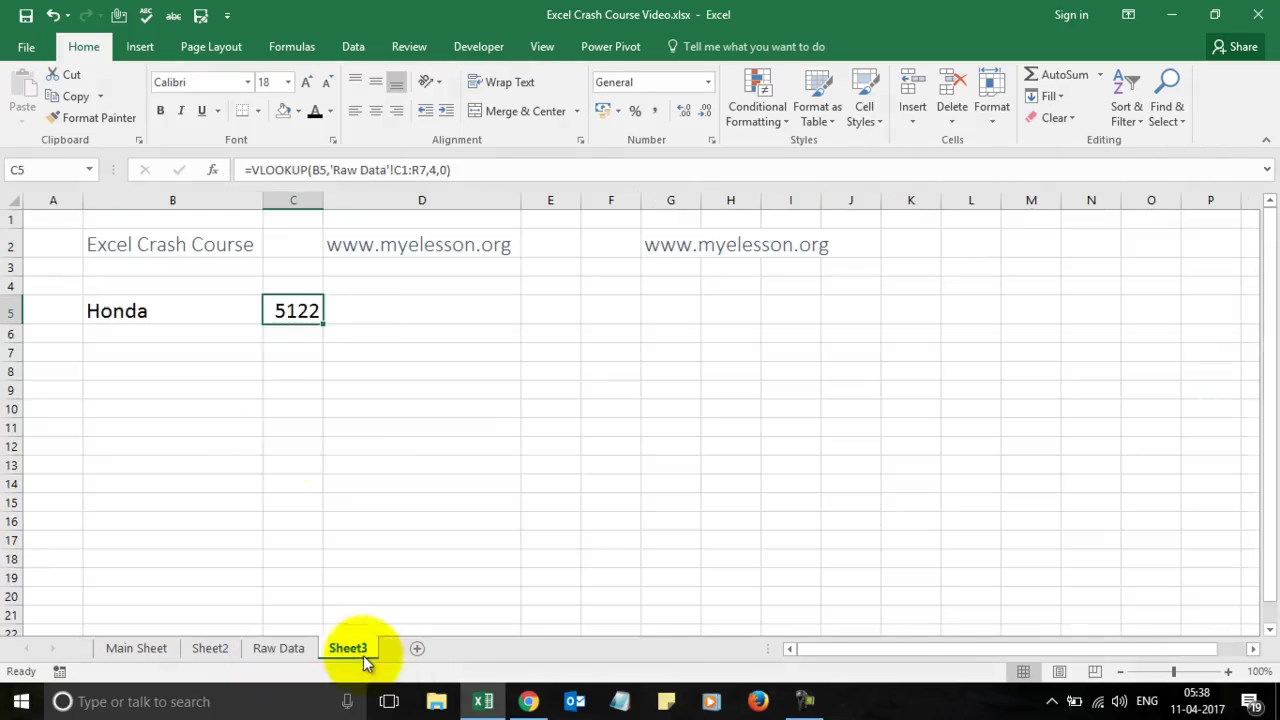
left_click(194, 314)
type("Mazda")
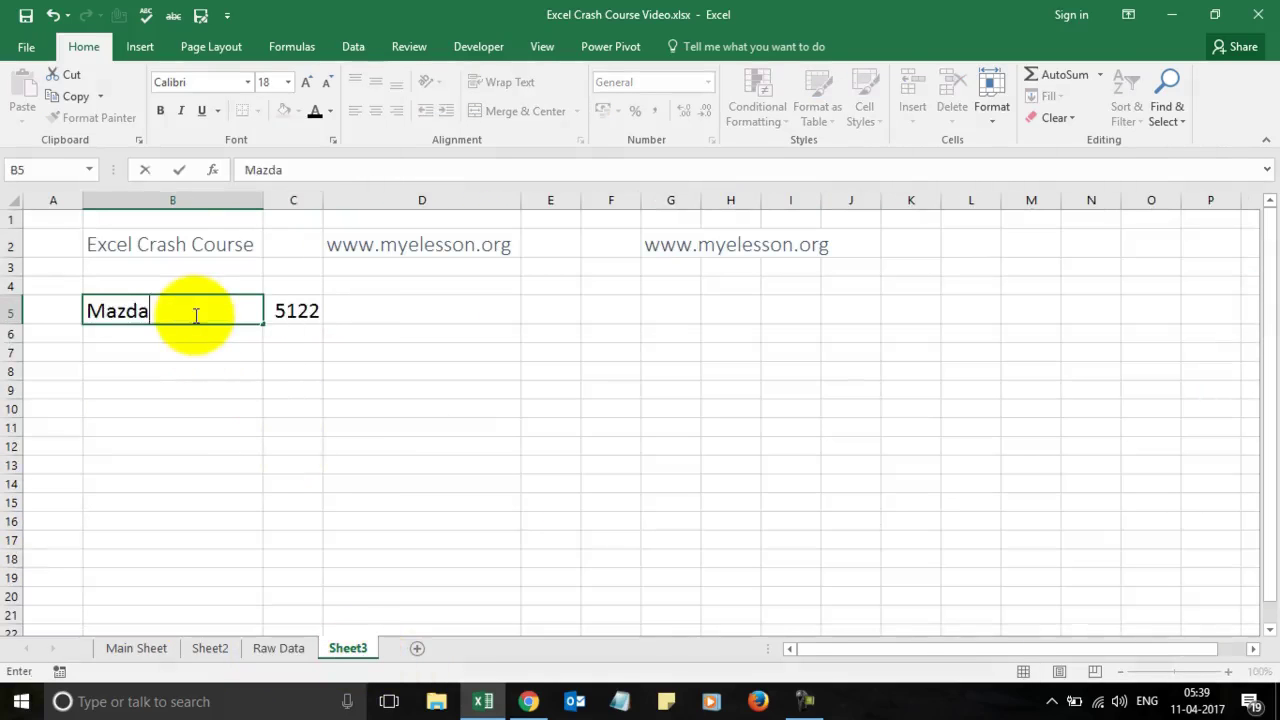
key("Return")
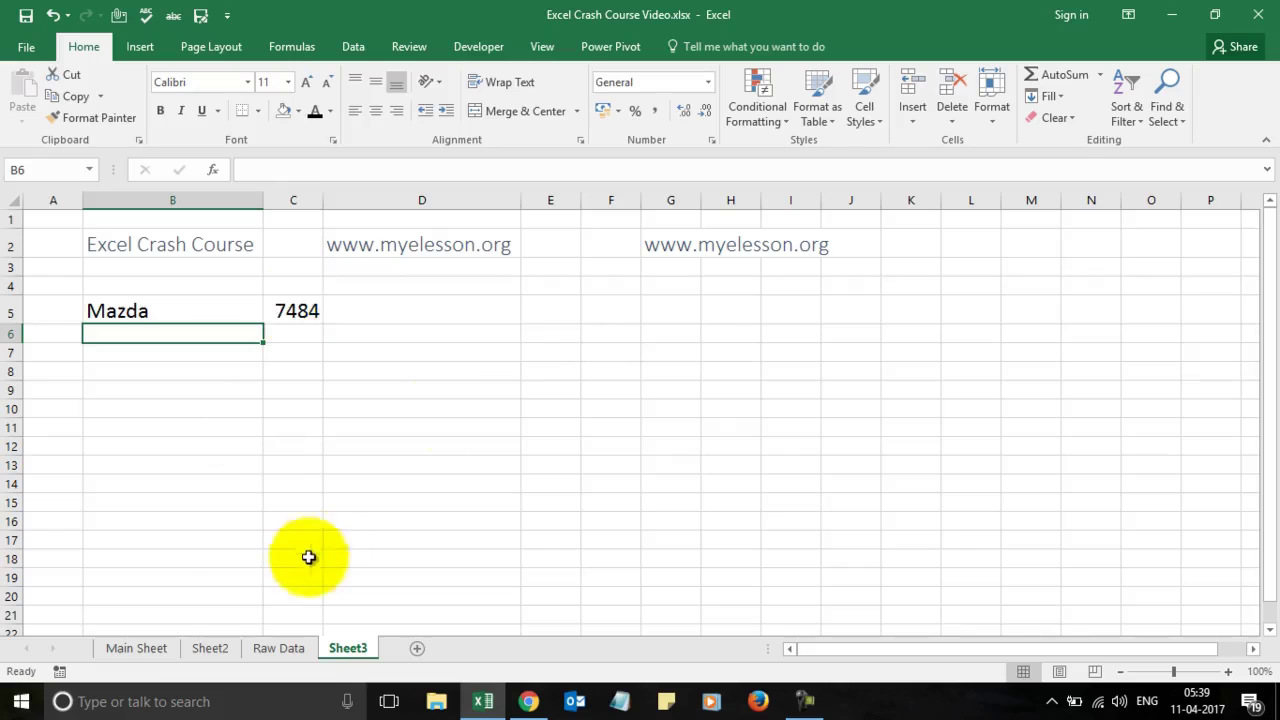
Step: Return to the Main Sheet and select H5, the Excel Shortcuts topic
left_click(137, 648)
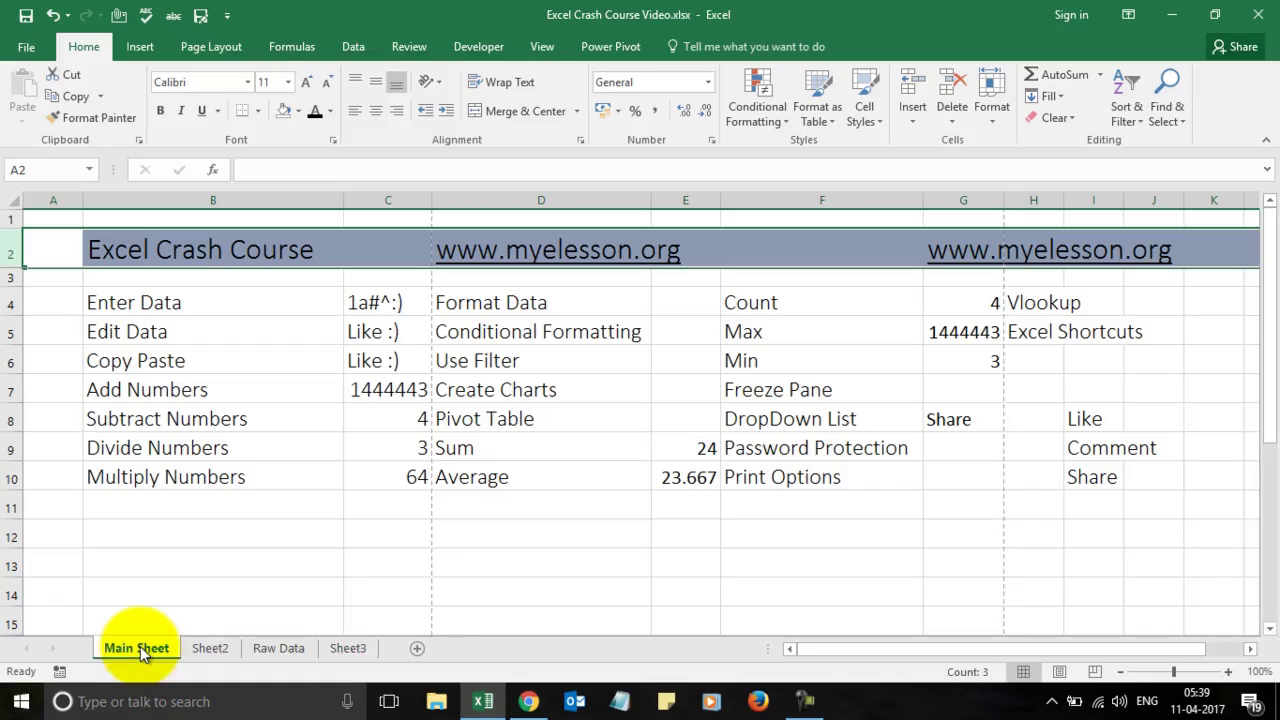
left_click(1040, 337)
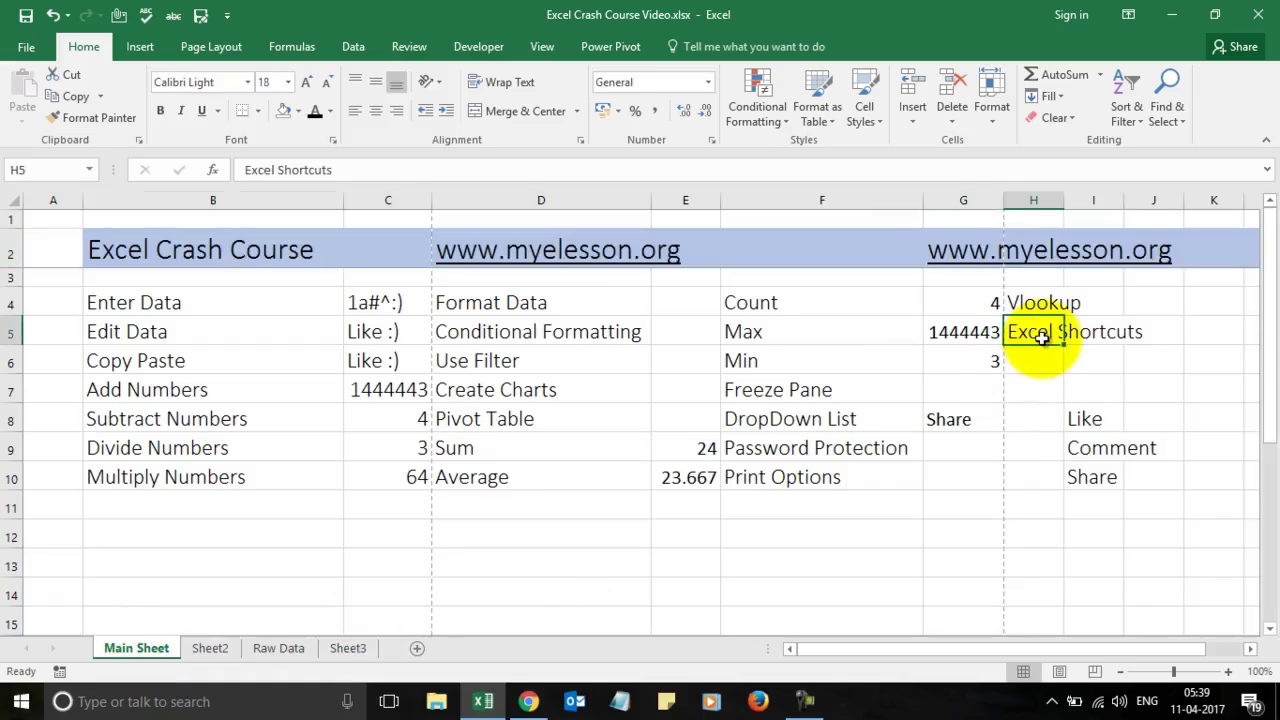
Step: Switch to the Excel Training Videos page and scroll to its Download Full list of Excel Shortcuts section
left_click(528, 701)
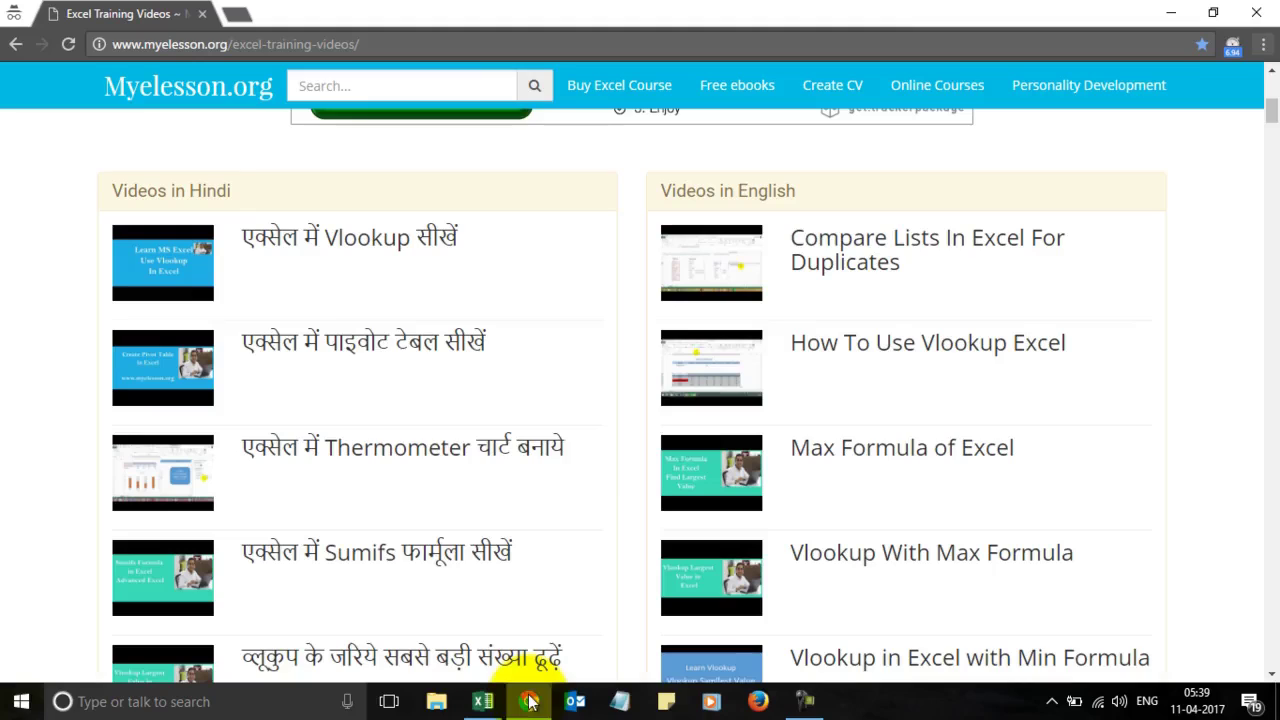
scroll(573, 484, "down", 7)
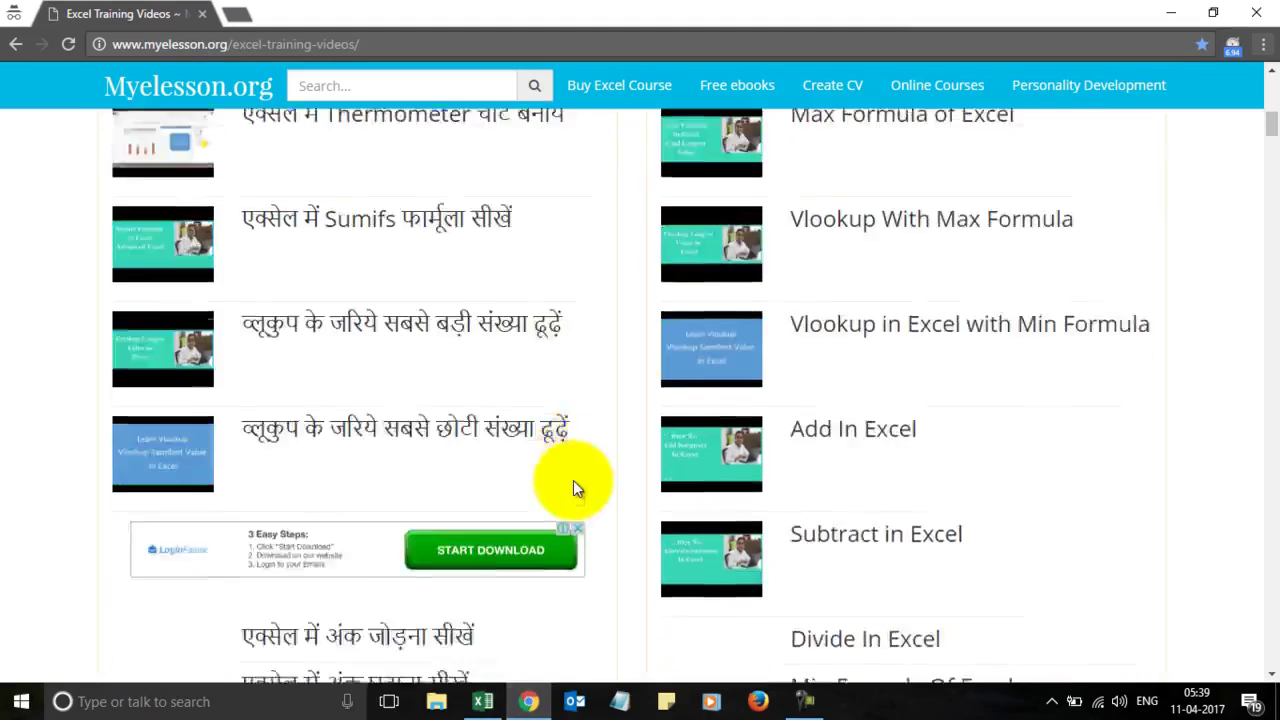
scroll(573, 484, "down", 10)
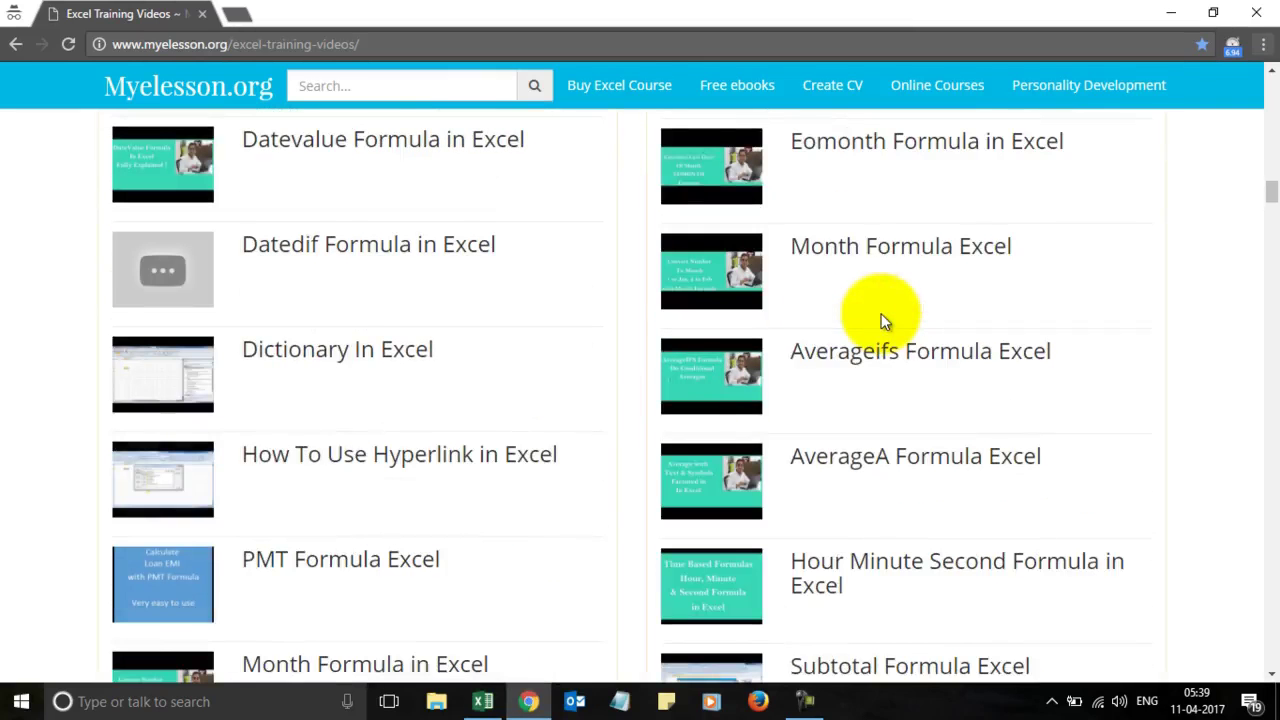
scroll(1158, 330, "down", 15)
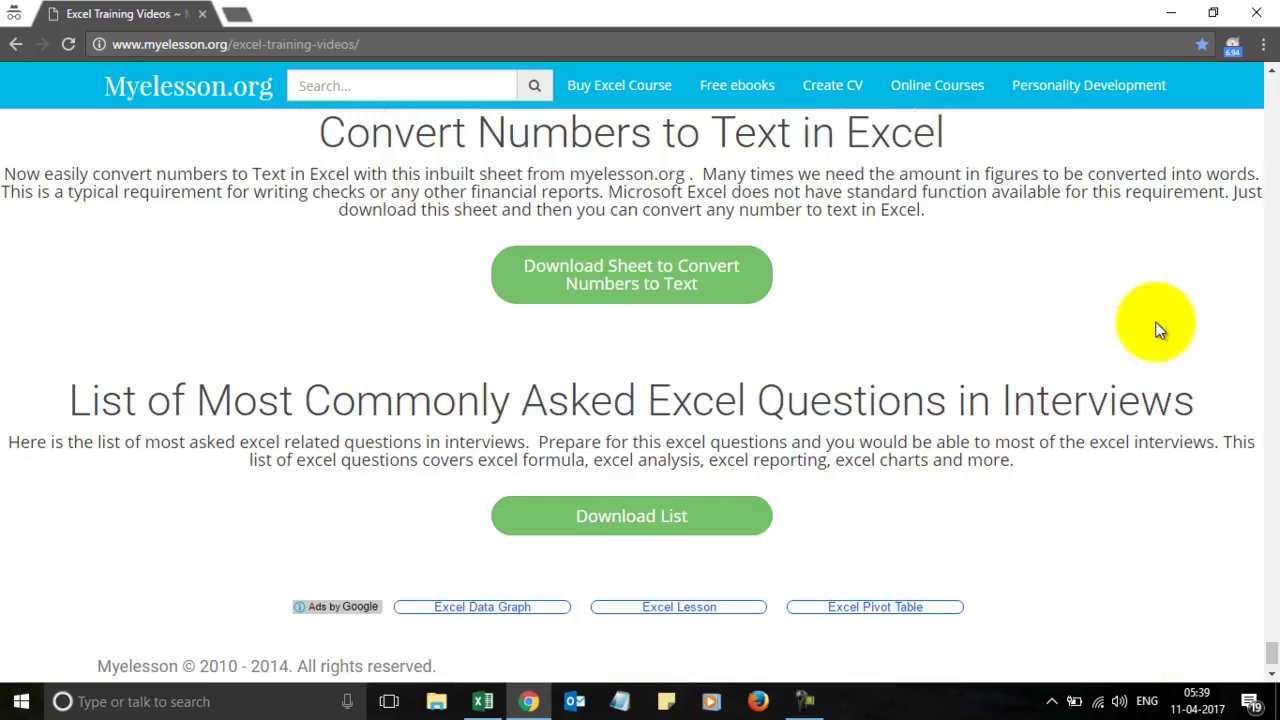
scroll(936, 280, "up", 1)
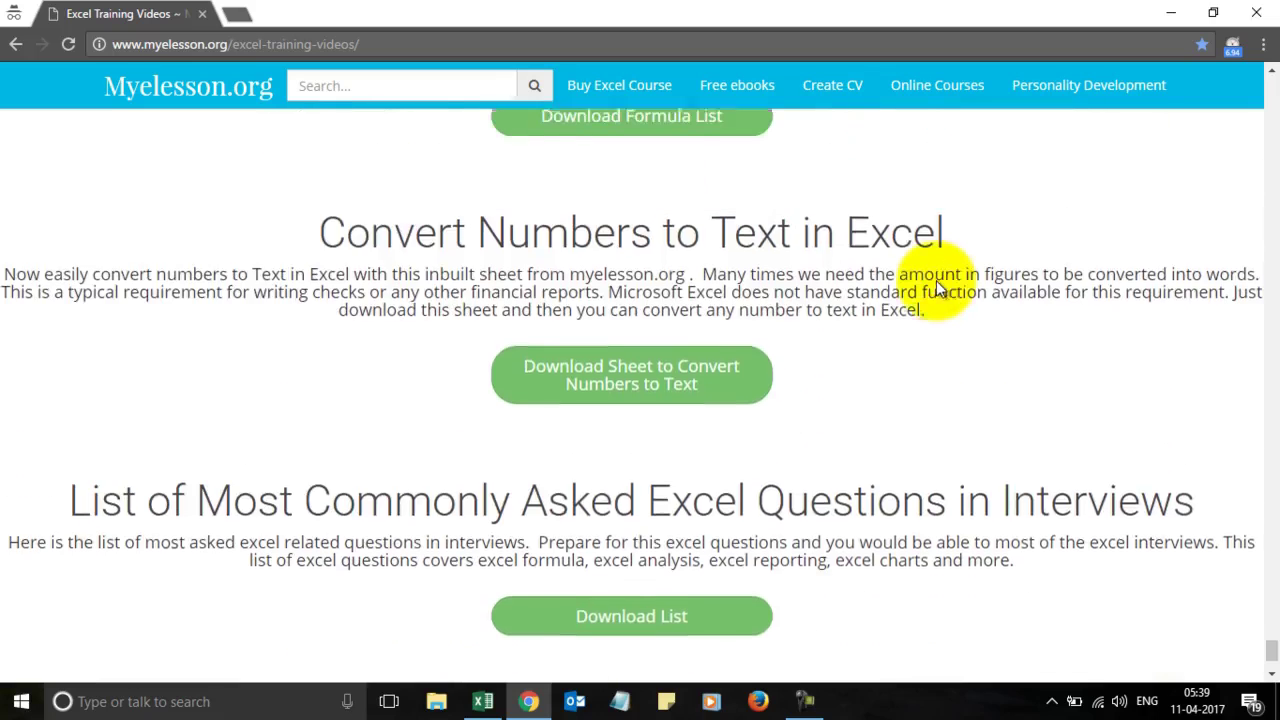
scroll(938, 288, "up", 4)
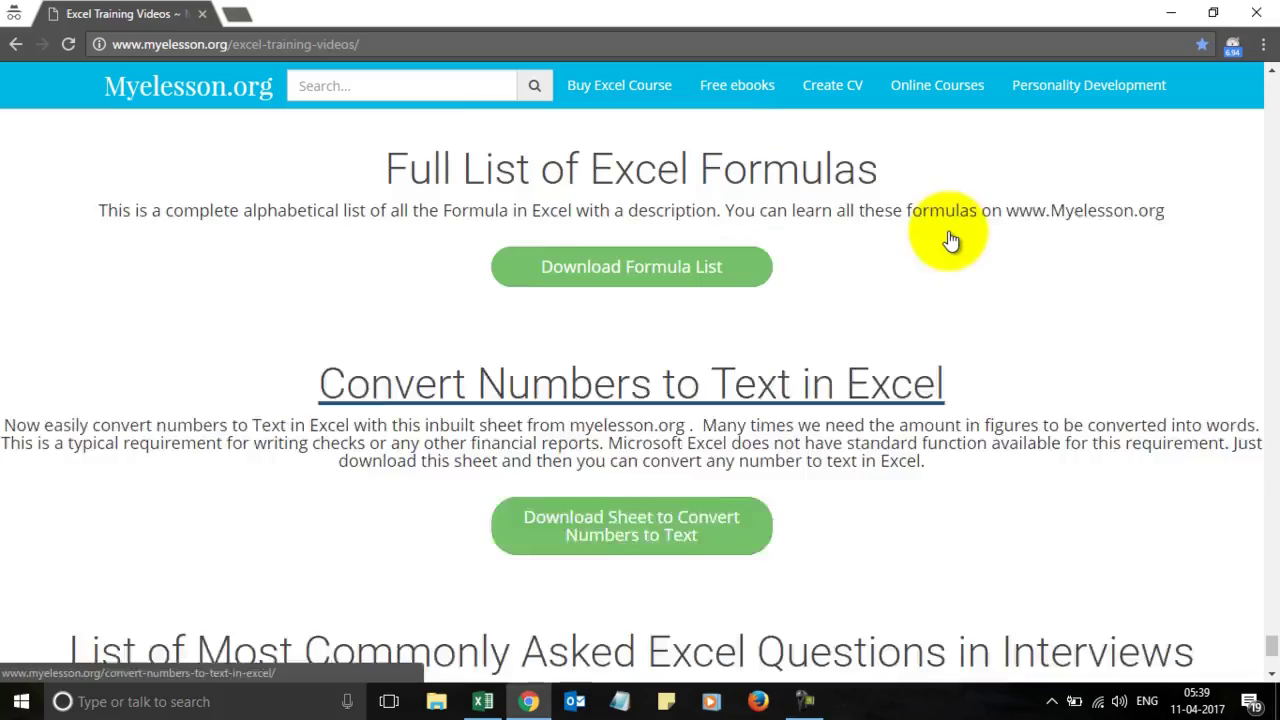
scroll(948, 231, "up", 1)
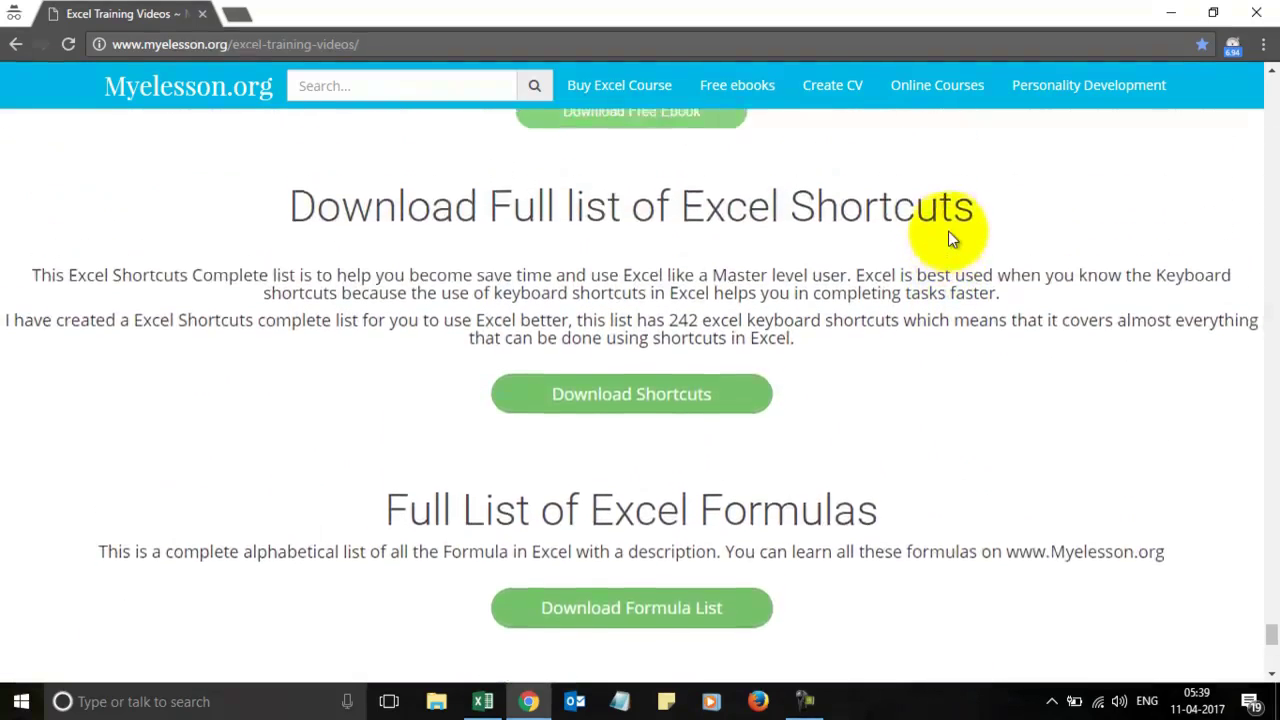
scroll(634, 423, "up", 1)
scroll(663, 405, "up", 3)
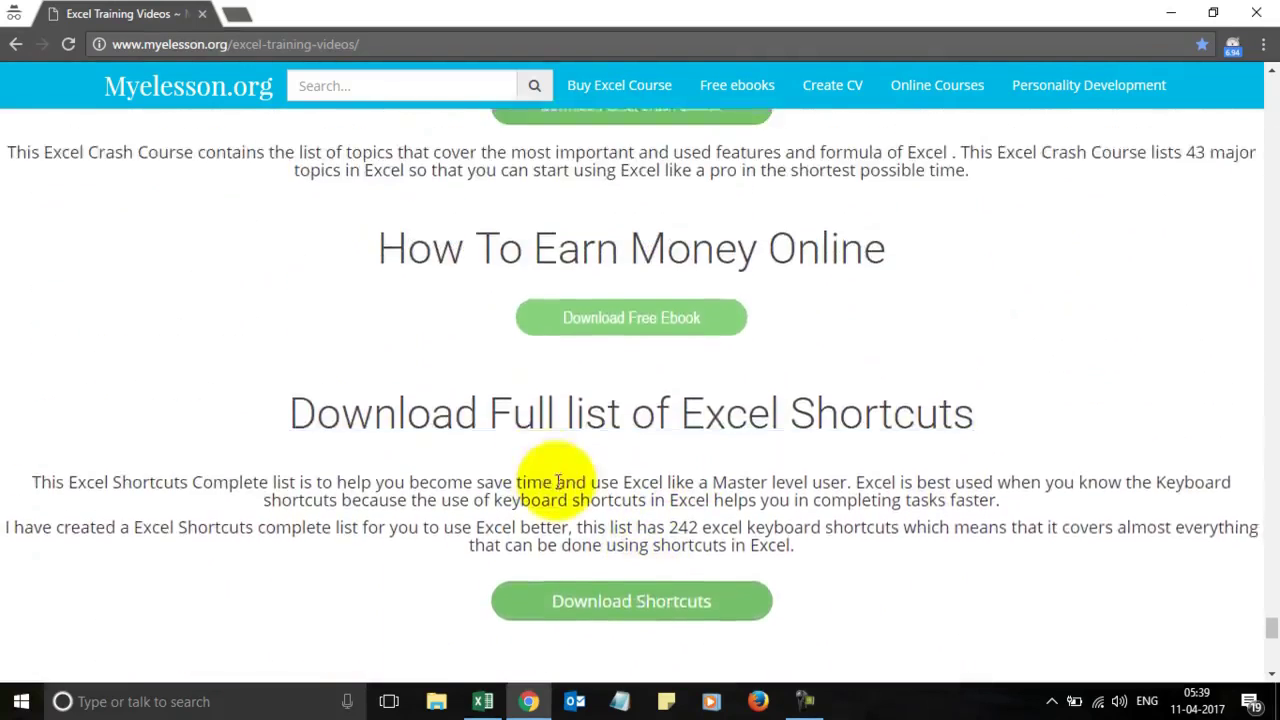
scroll(610, 470, "up", 1)
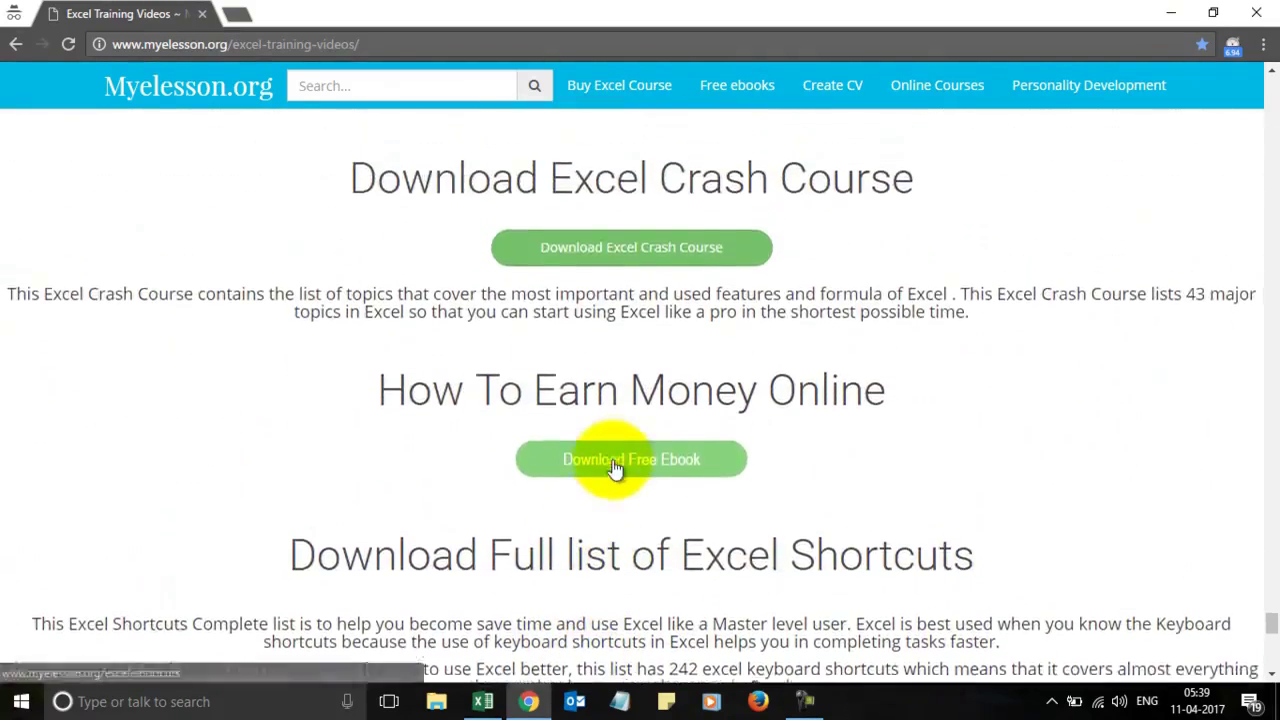
scroll(613, 468, "down", 1)
scroll(614, 466, "down", 3)
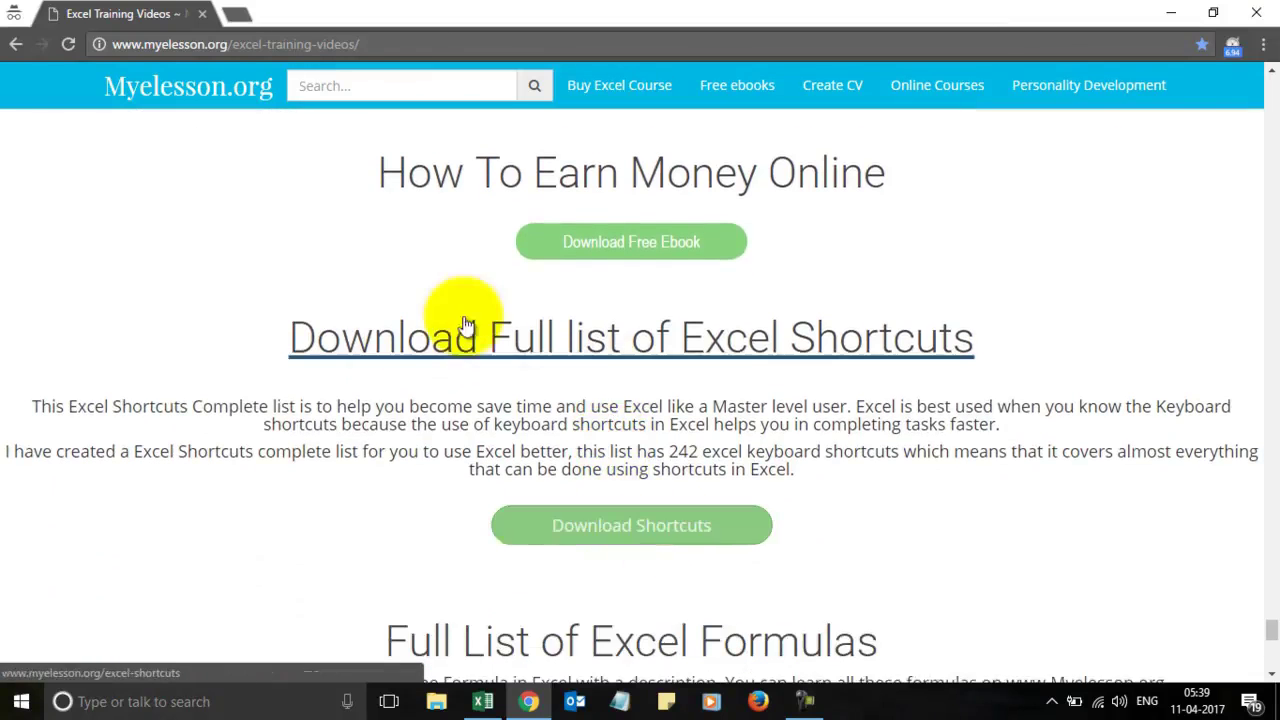
Step: Open the Excel Shortcuts Complete List page, browse its shortcut table, then return to Excel
left_click(644, 343)
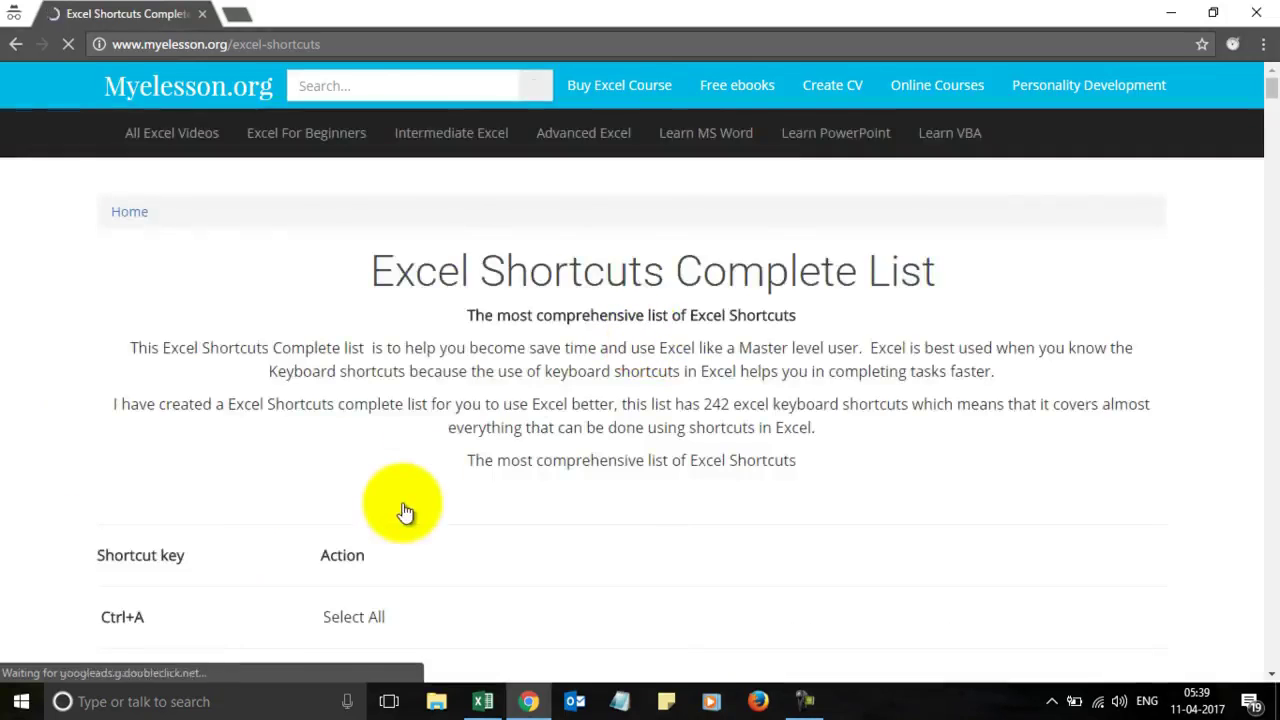
scroll(408, 514, "down", 2)
scroll(471, 320, "down", 1)
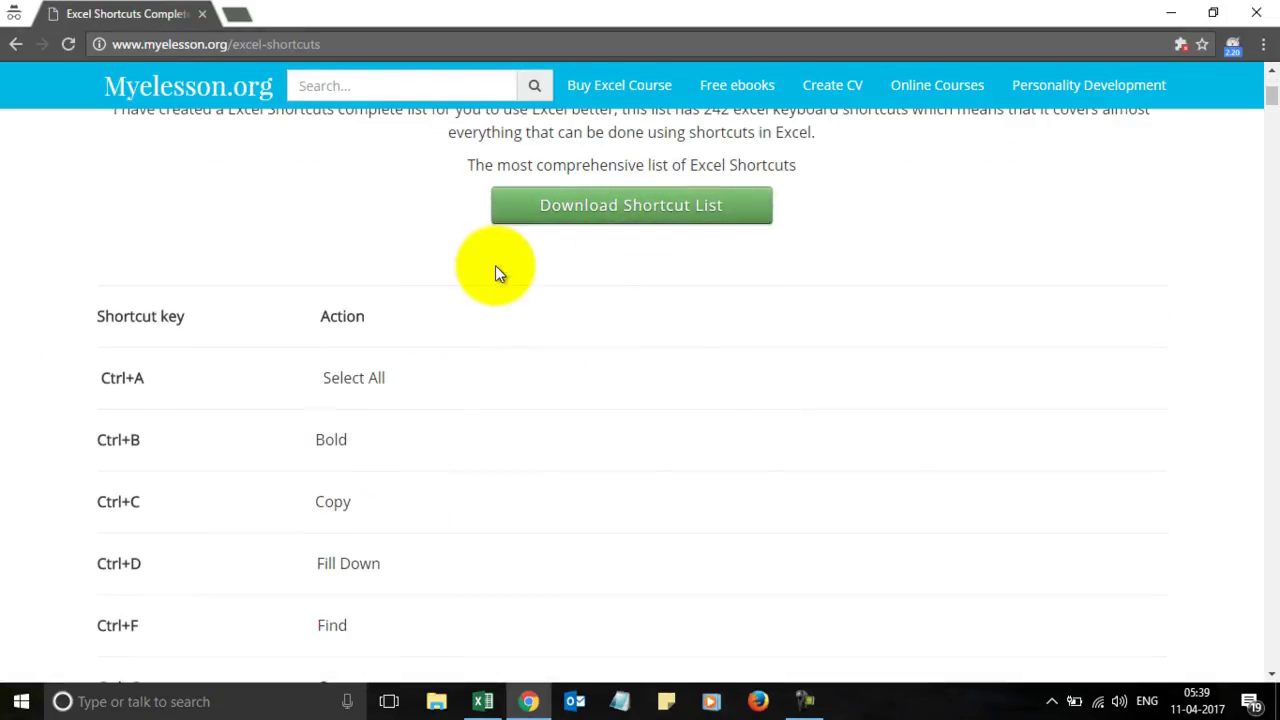
key("alt+Tab")
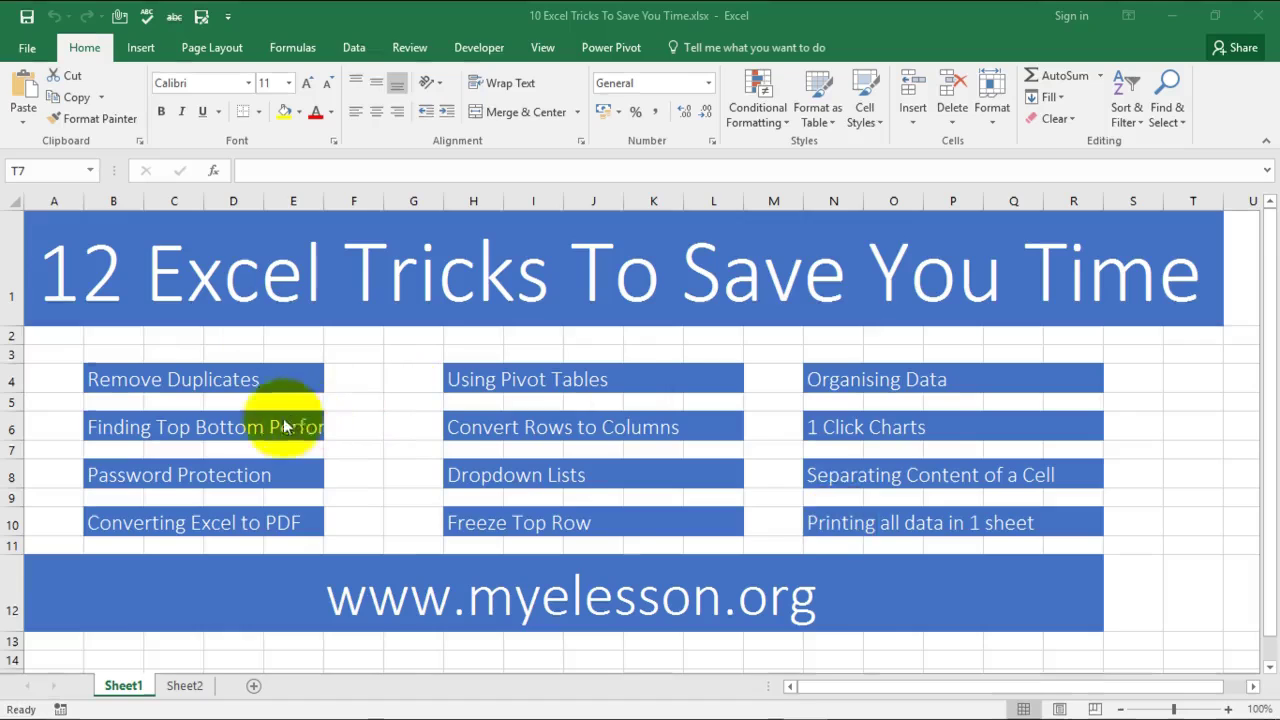
Step: On Sheet2, scroll to the top and select the twelve numbers C4:C15 under Remove Duplicates
left_click(185, 688)
left_click(185, 688)
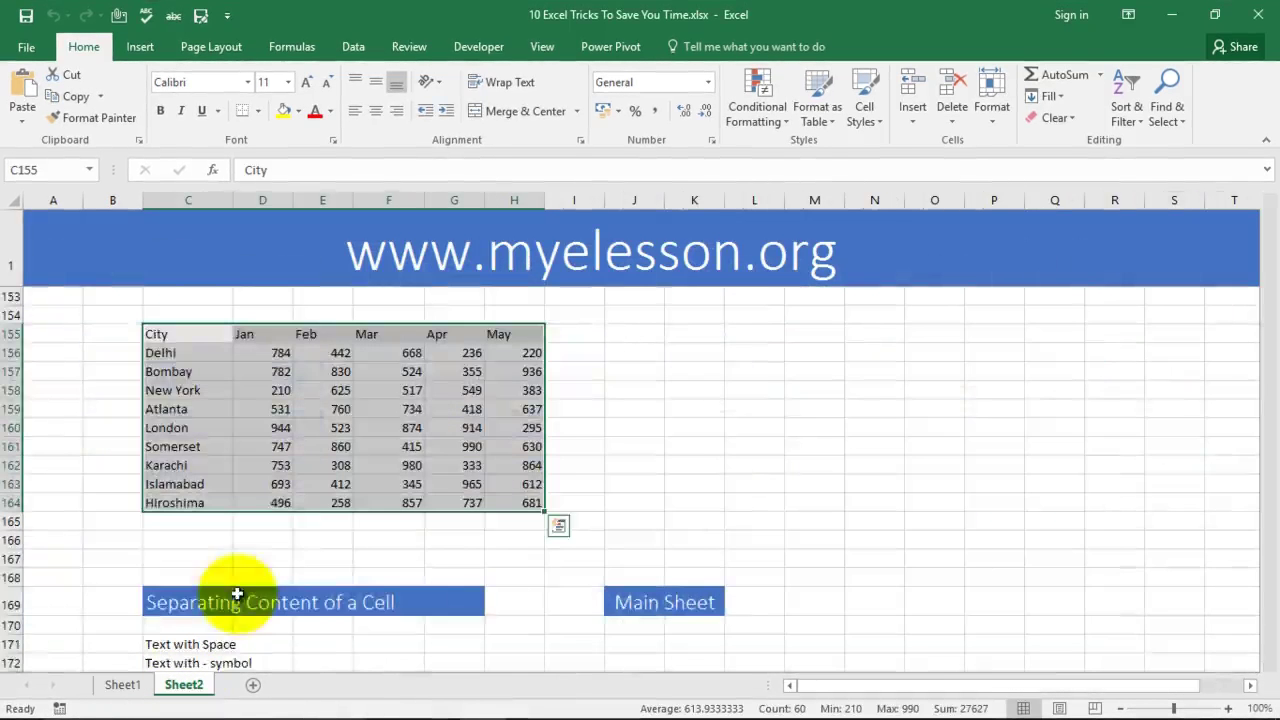
scroll(286, 523, "up", 20)
left_click_drag(1271, 398, 1270, 236)
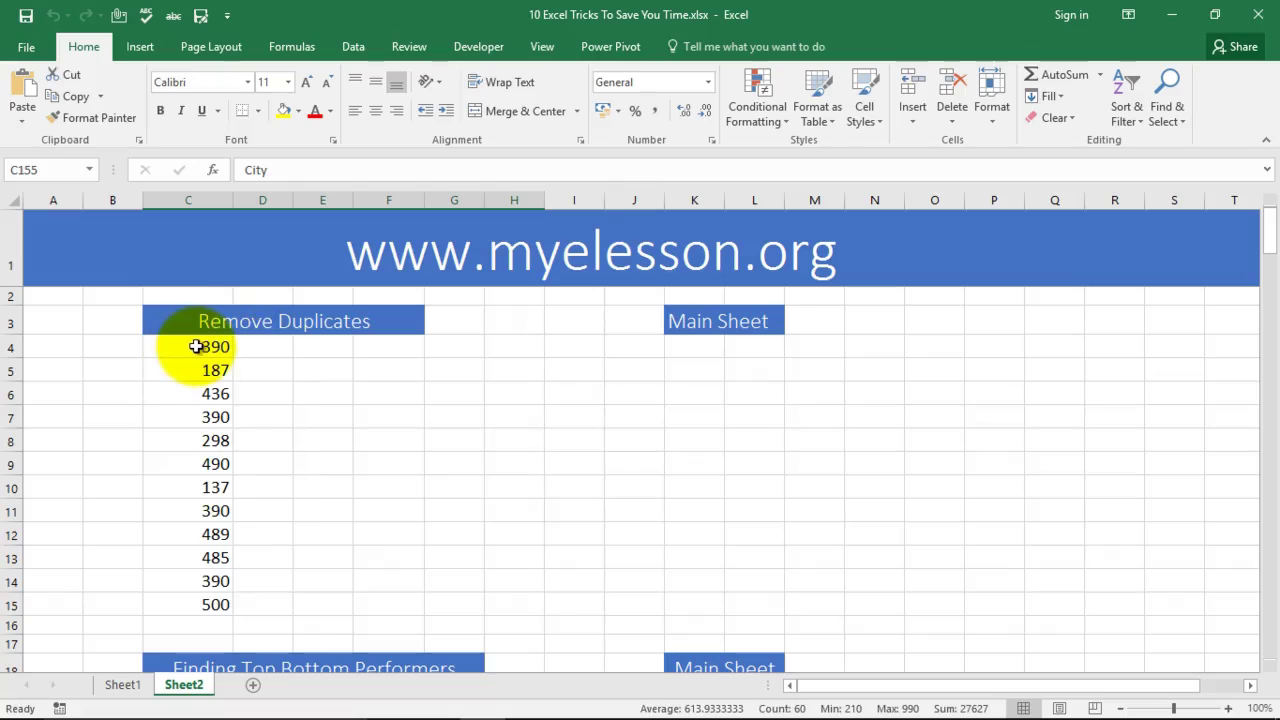
left_click_drag(196, 346, 214, 592)
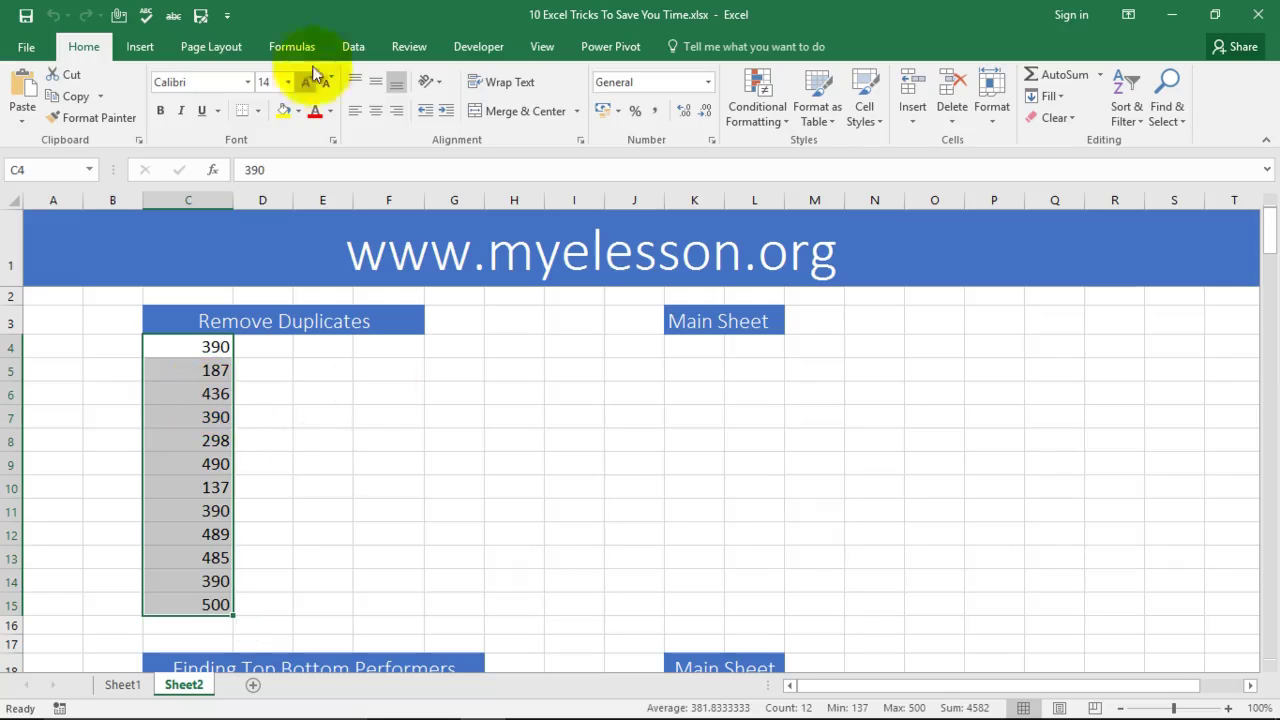
Step: Remove duplicates from the selected list, continuing with the current selection only
left_click(364, 50)
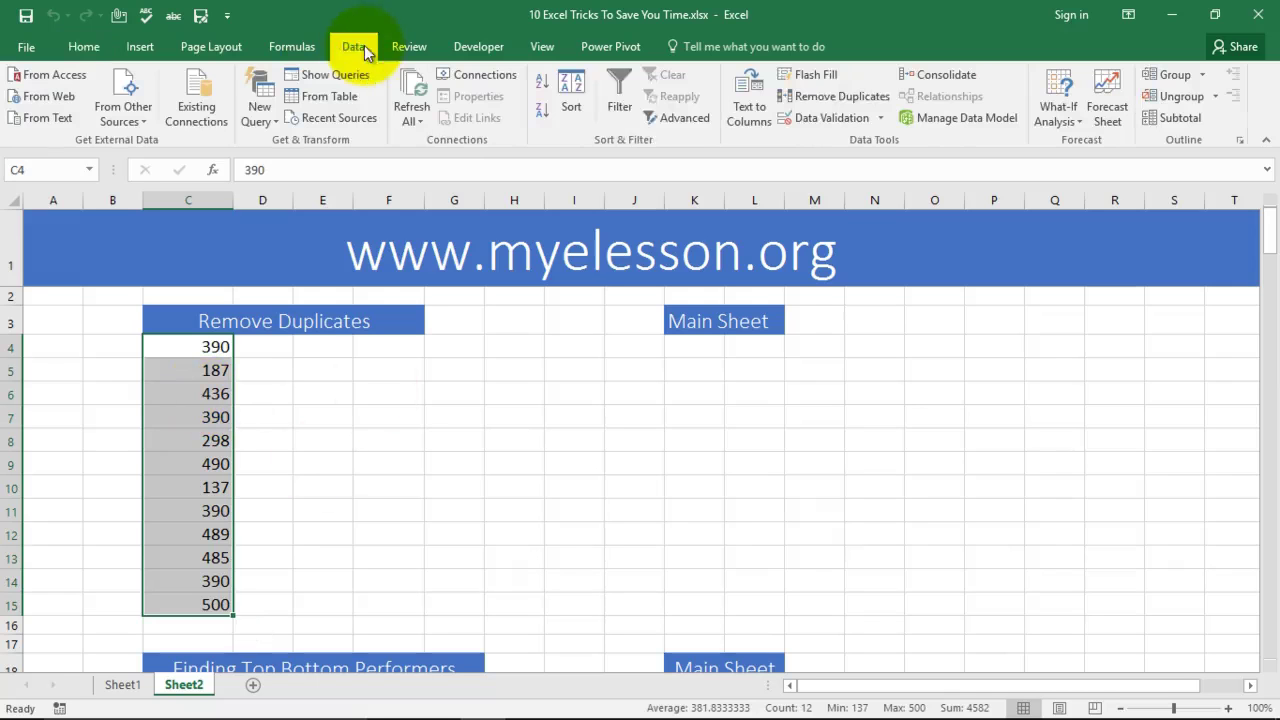
left_click(850, 100)
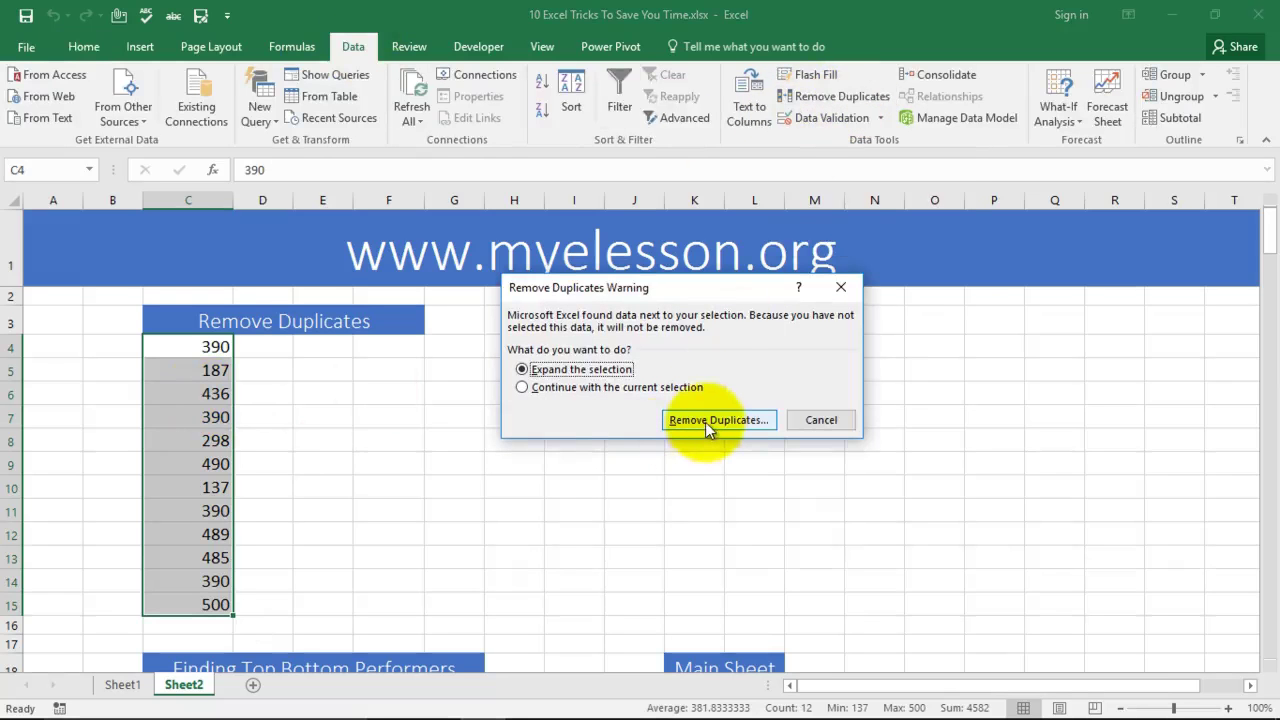
left_click(574, 389)
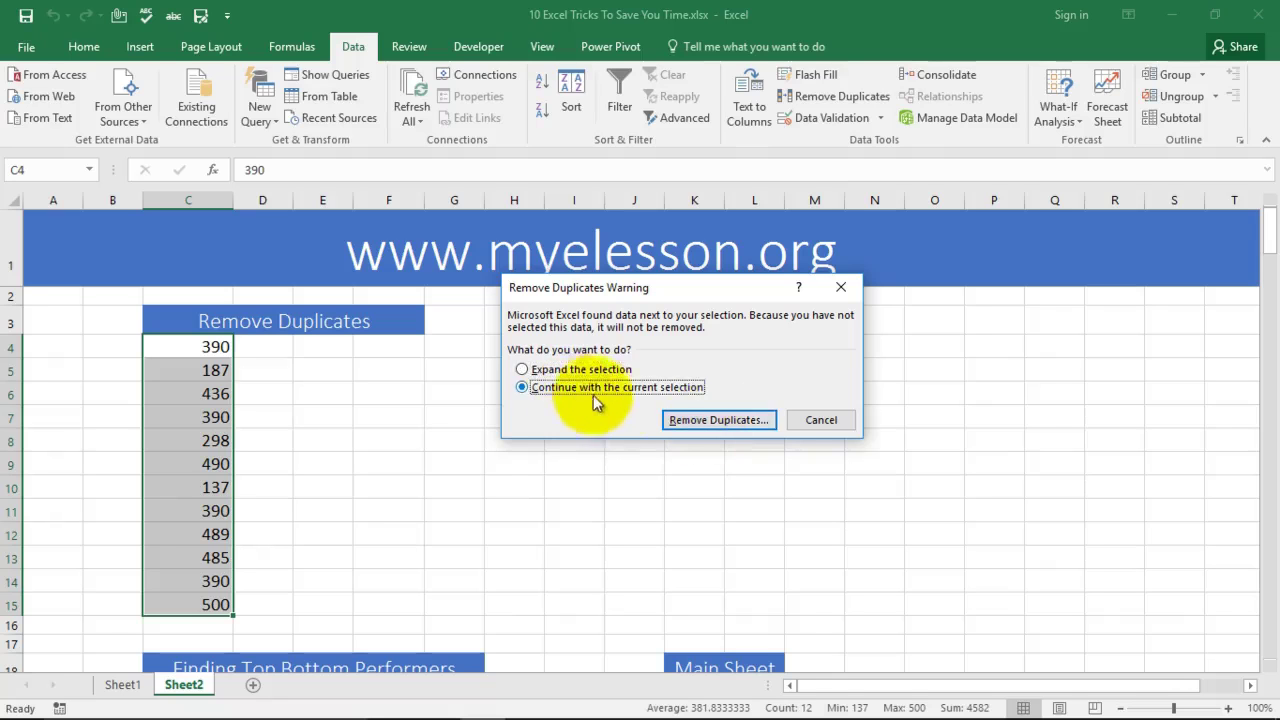
left_click(712, 421)
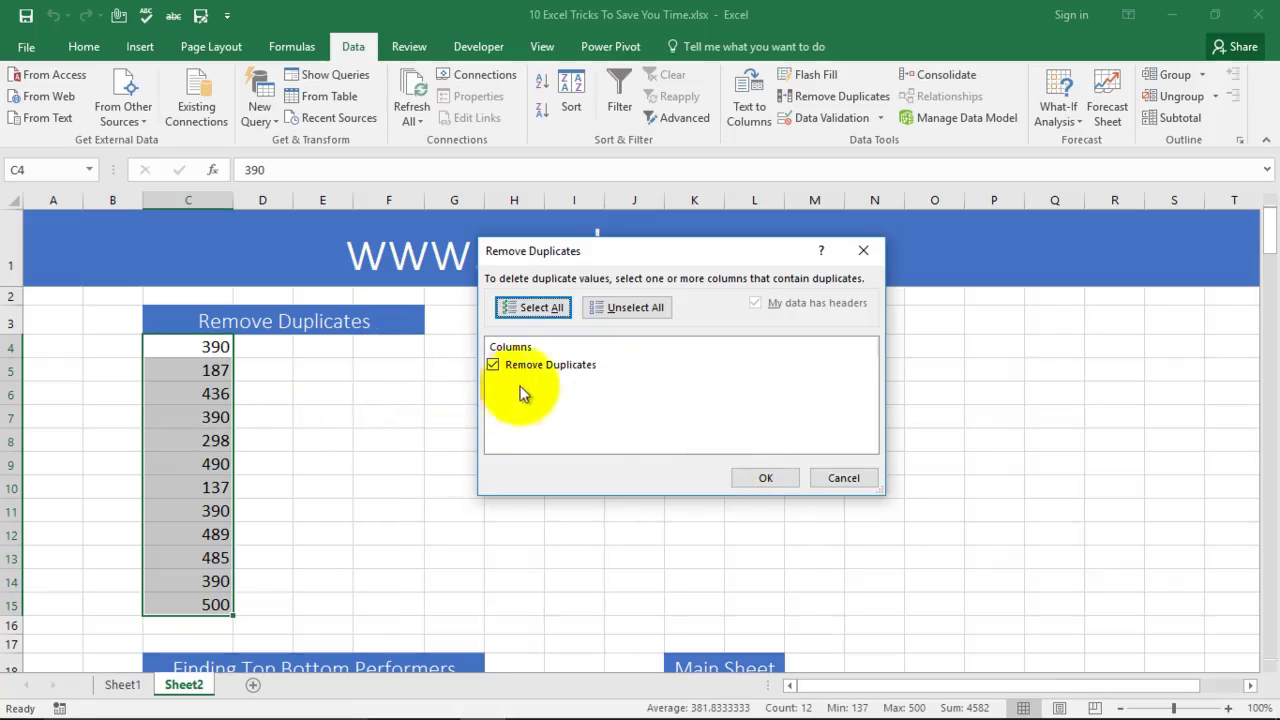
left_click(765, 478)
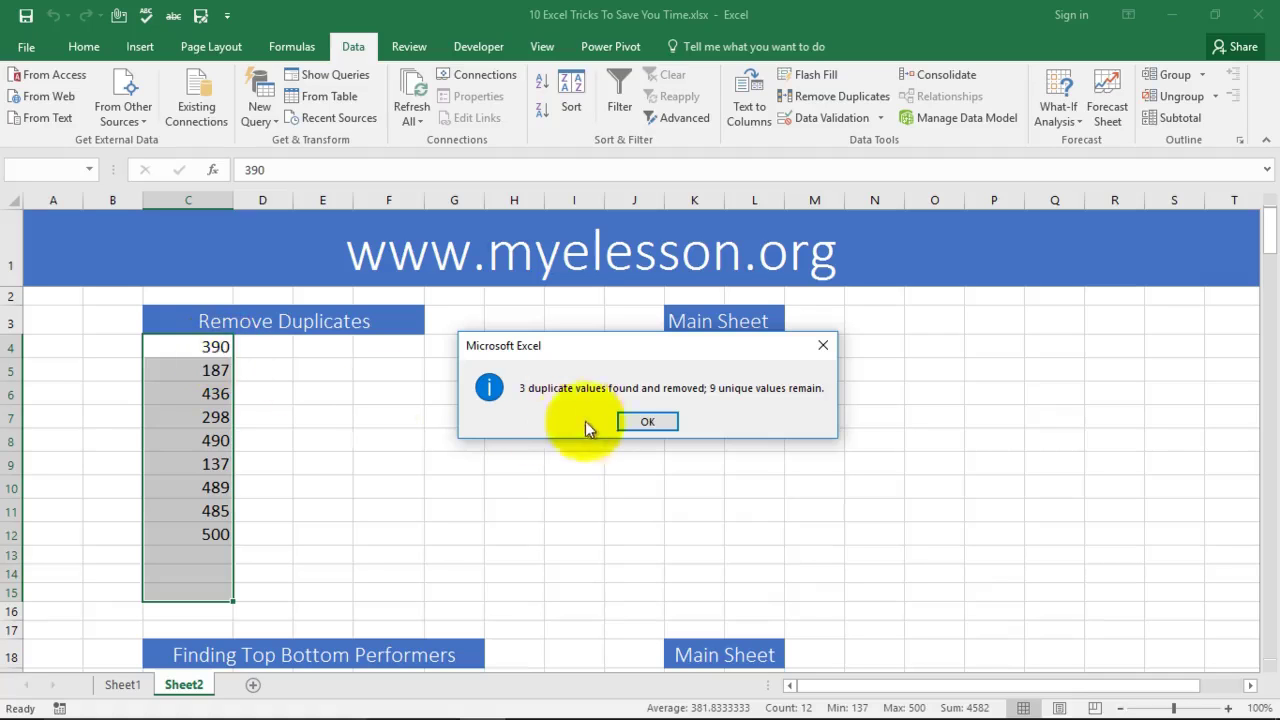
left_click(645, 422)
Step: Undo the removal, point out the repeated 390 values, and reselect the twelve numbers
key("ctrl+z")
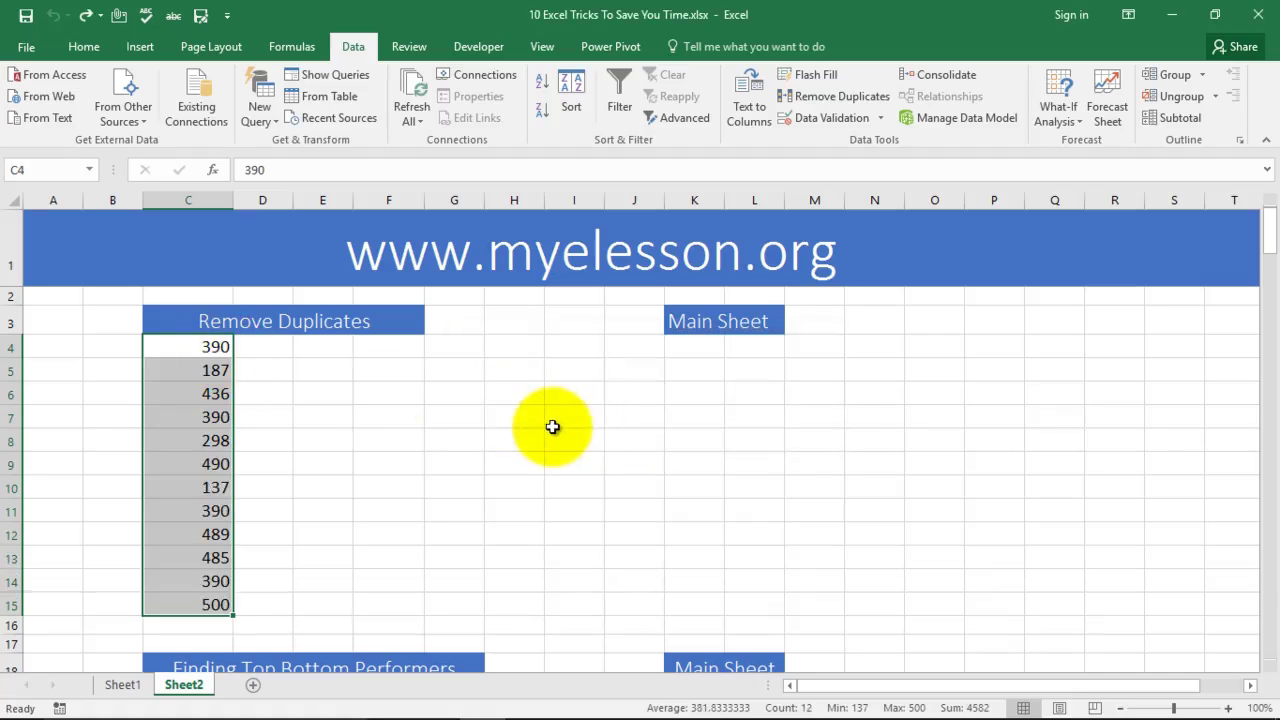
left_click(229, 349)
left_click(228, 415)
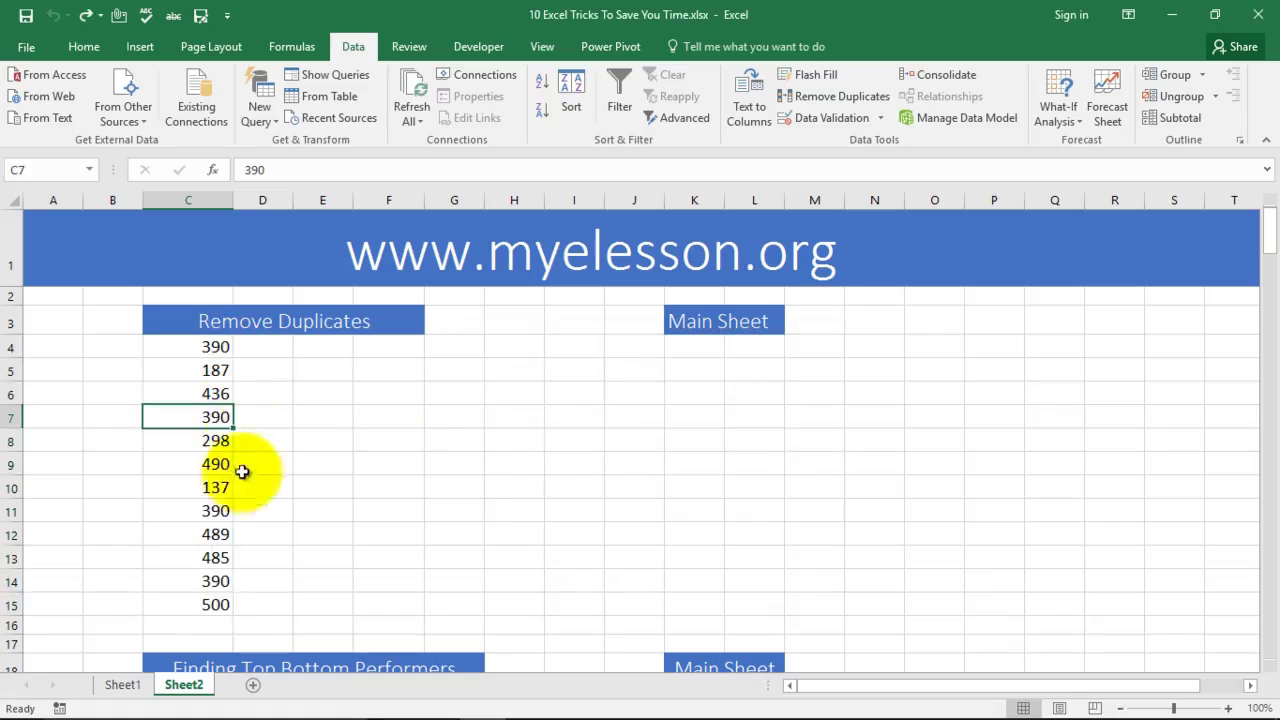
left_click(220, 509)
left_click(224, 580)
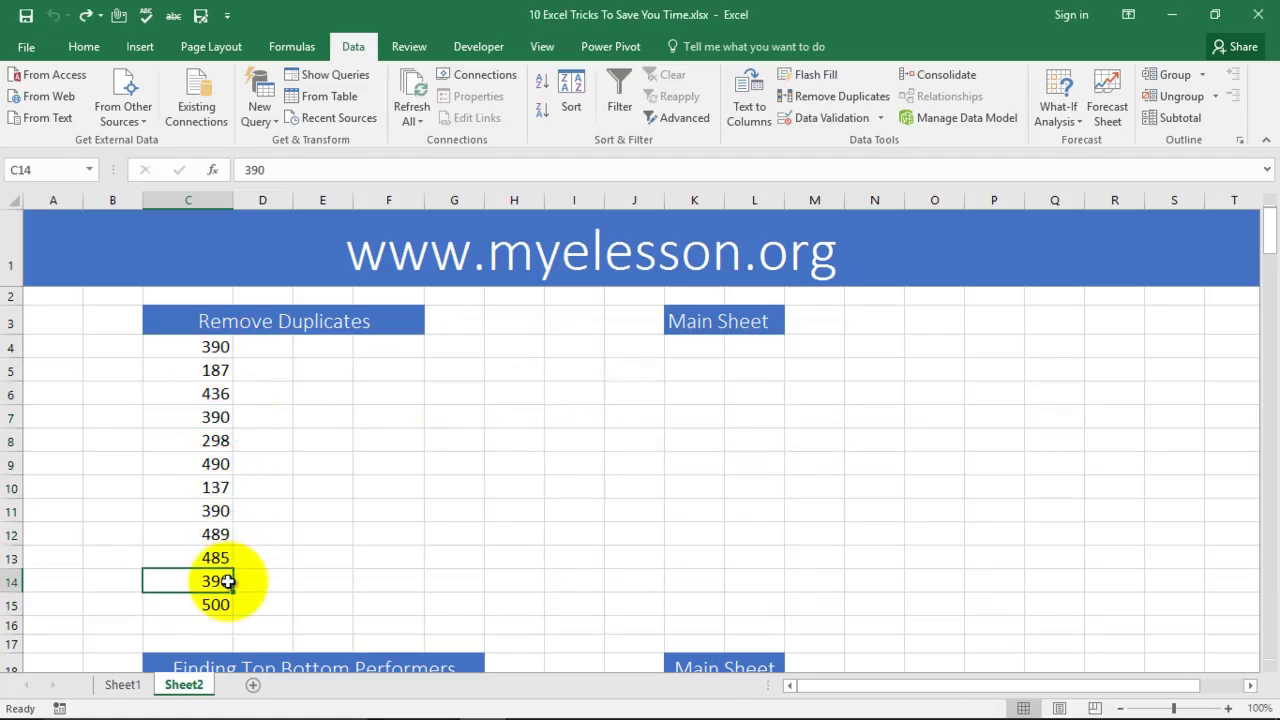
left_click_drag(229, 345, 215, 604)
Step: Run Remove Duplicates again past the merged-cells error, leaving nine unique numbers
left_click(815, 96)
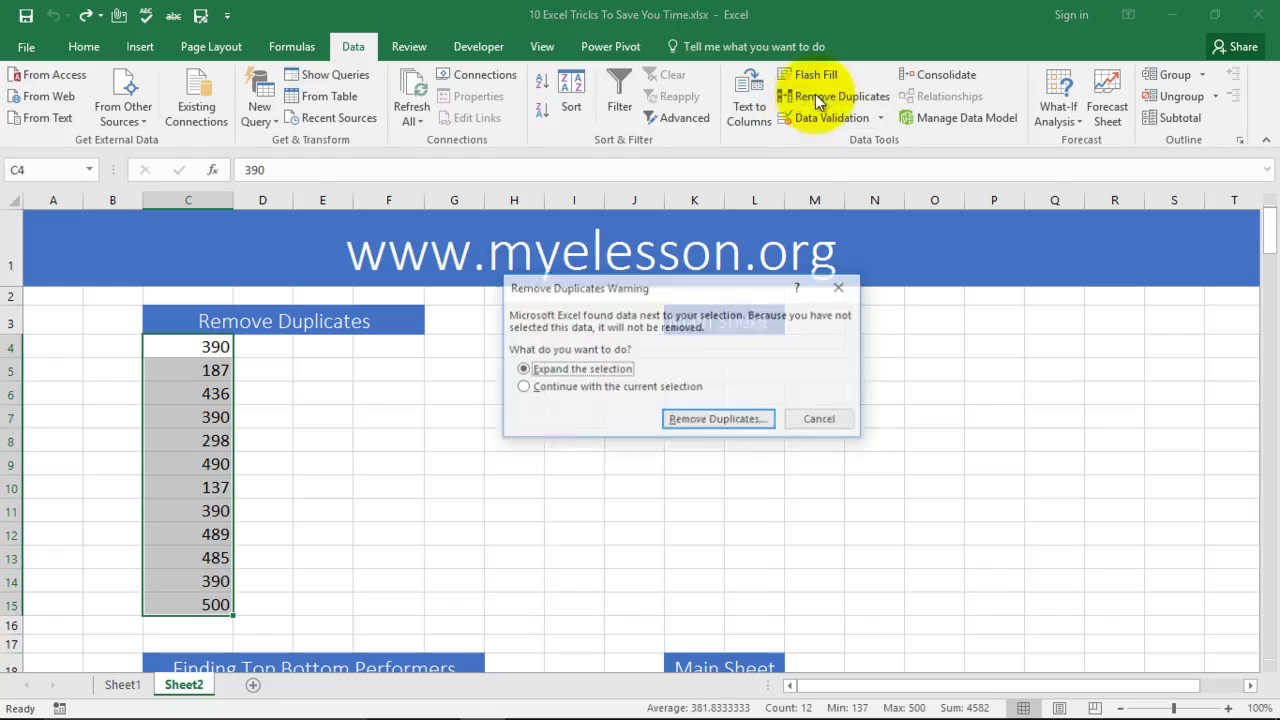
left_click(706, 421)
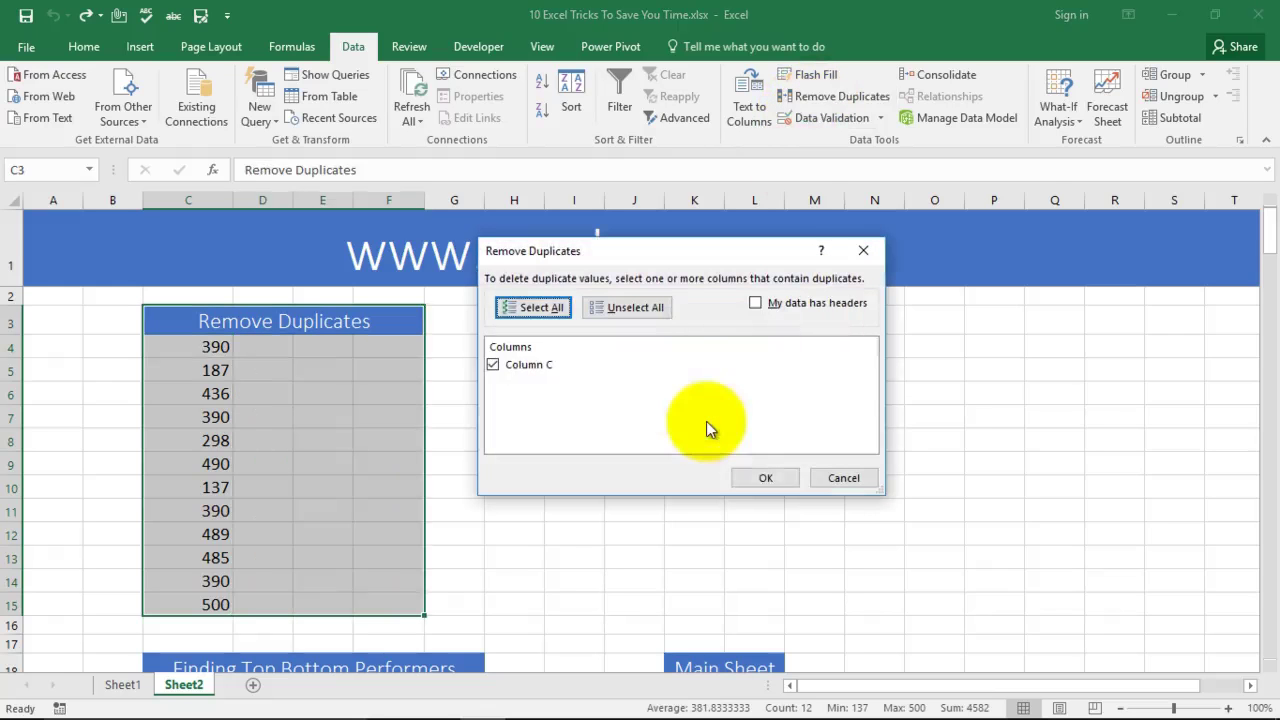
left_click(765, 479)
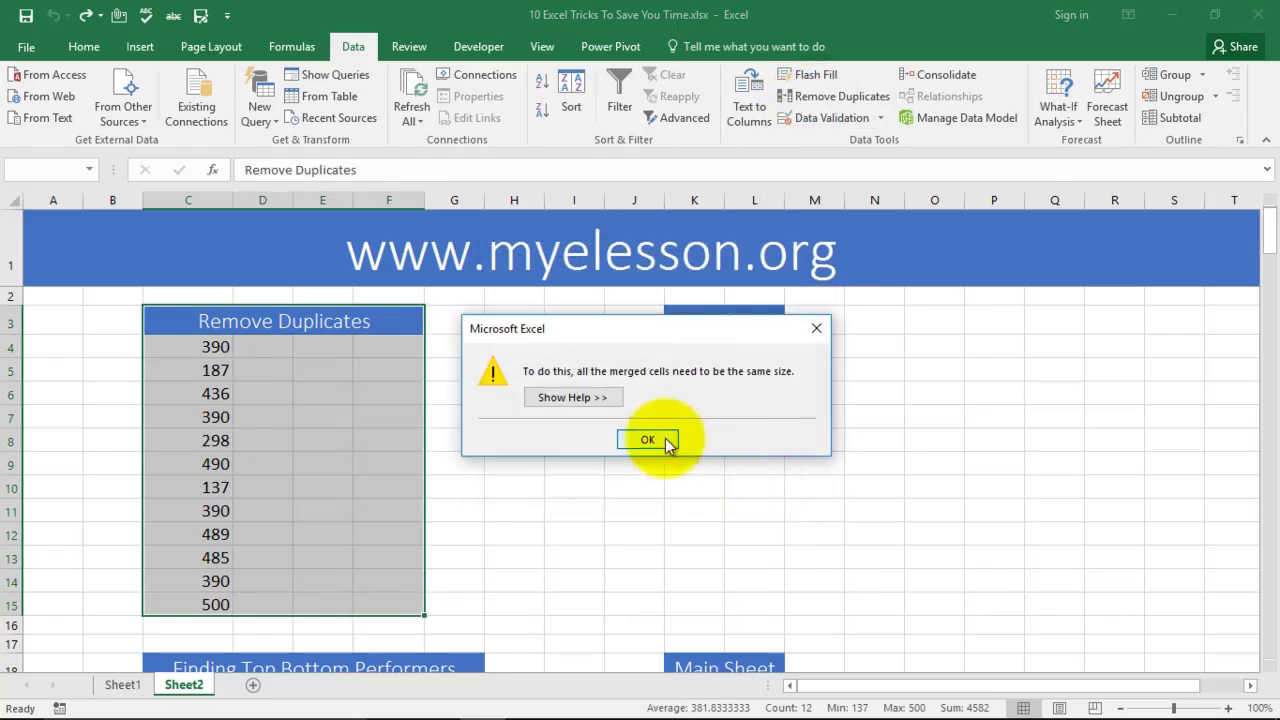
left_click(652, 438)
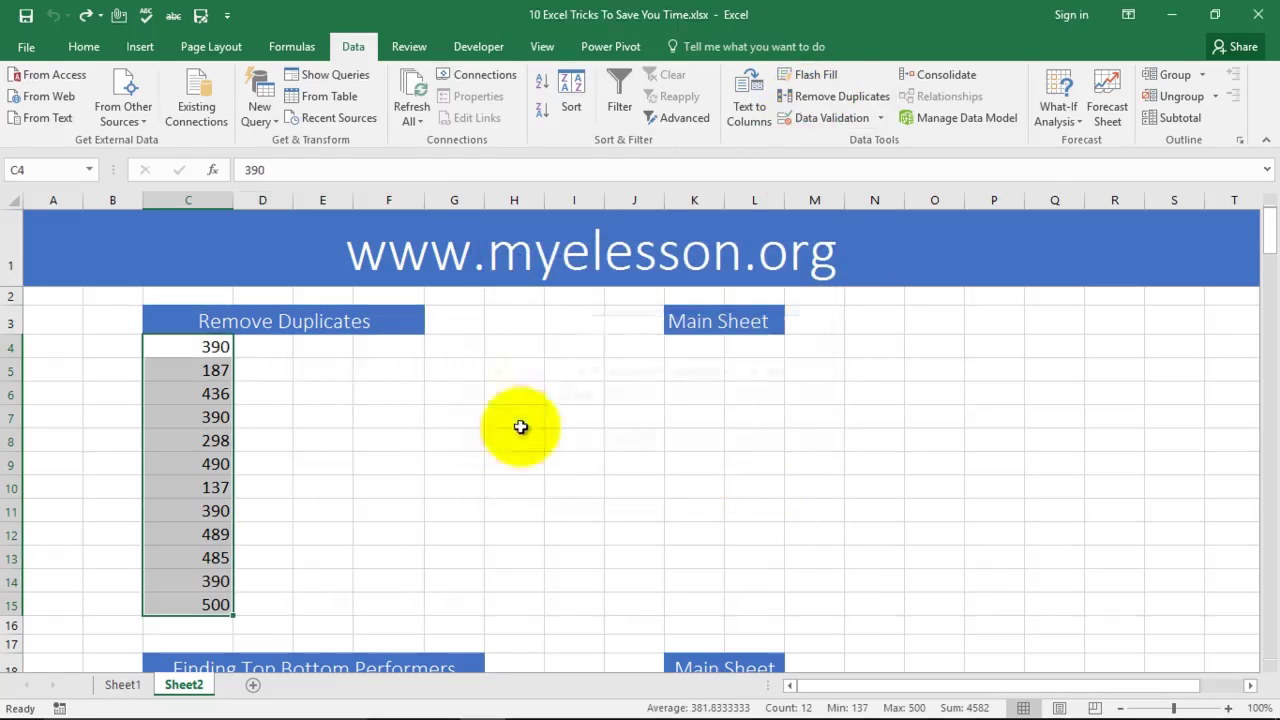
left_click(840, 96)
left_click(717, 420)
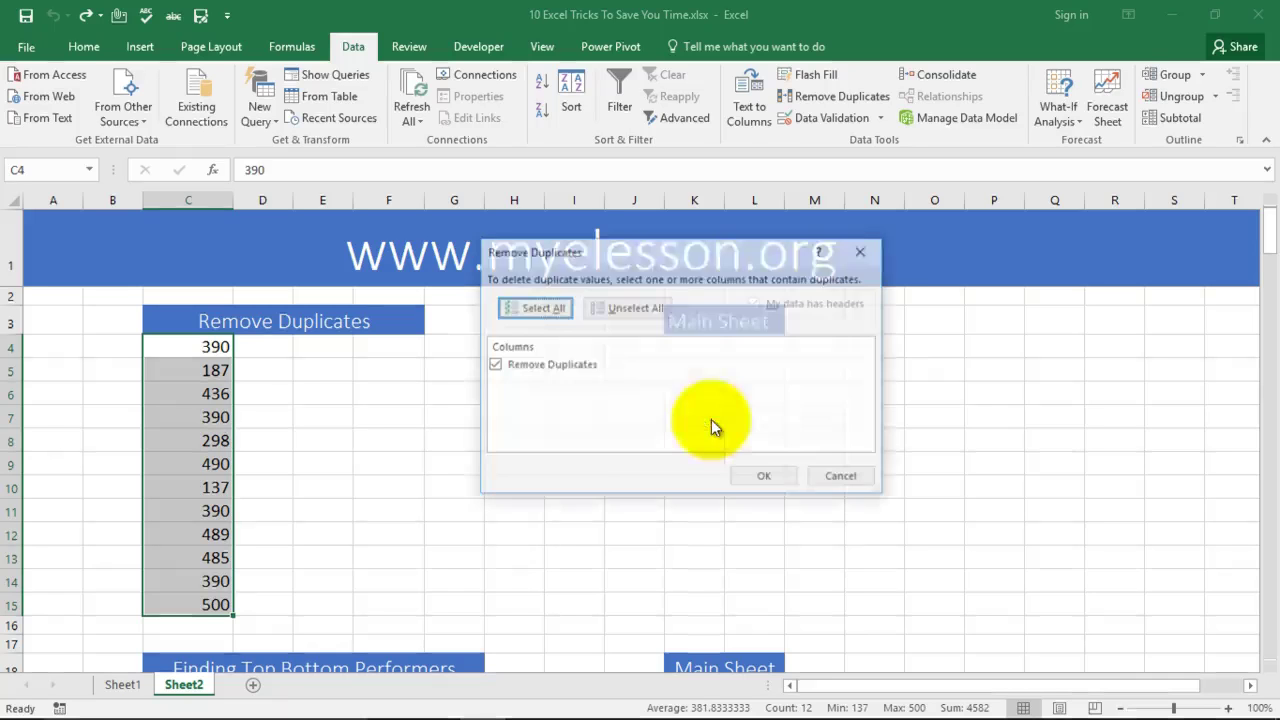
left_click(770, 477)
left_click(630, 422)
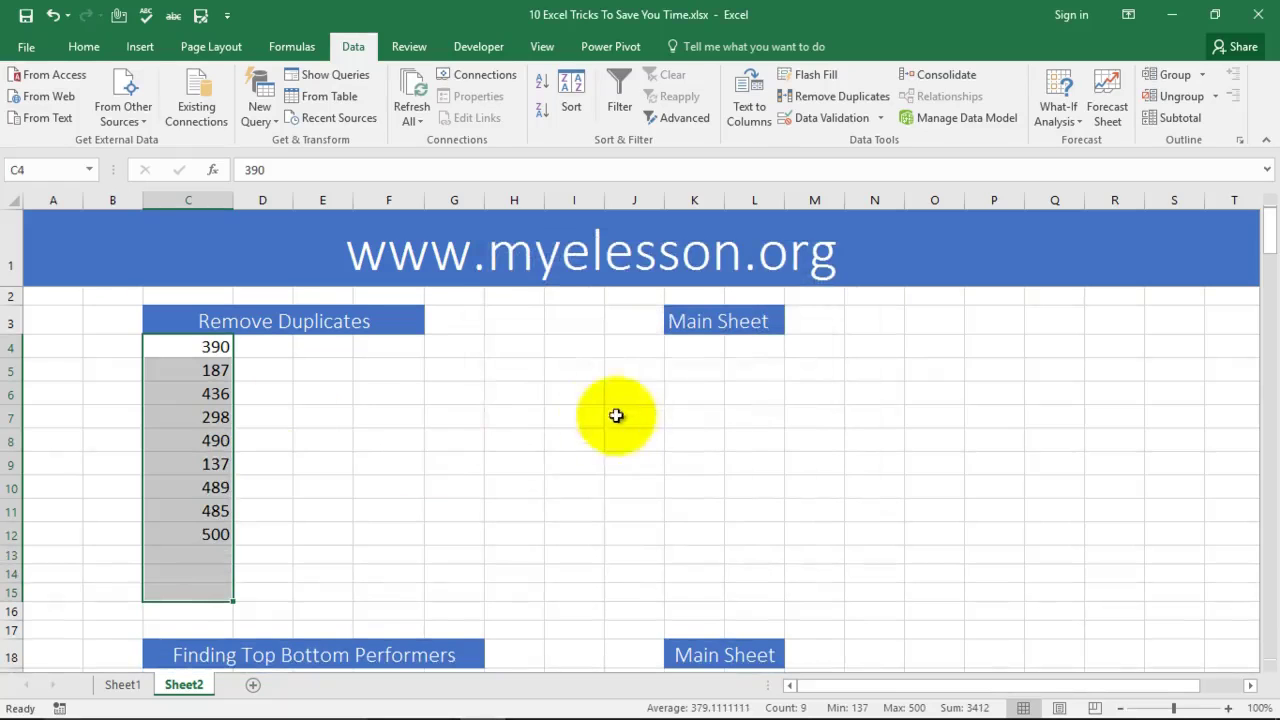
Step: Scroll down and select the twelve Finding Top Bottom Performers values in C19:C30
left_click(472, 409)
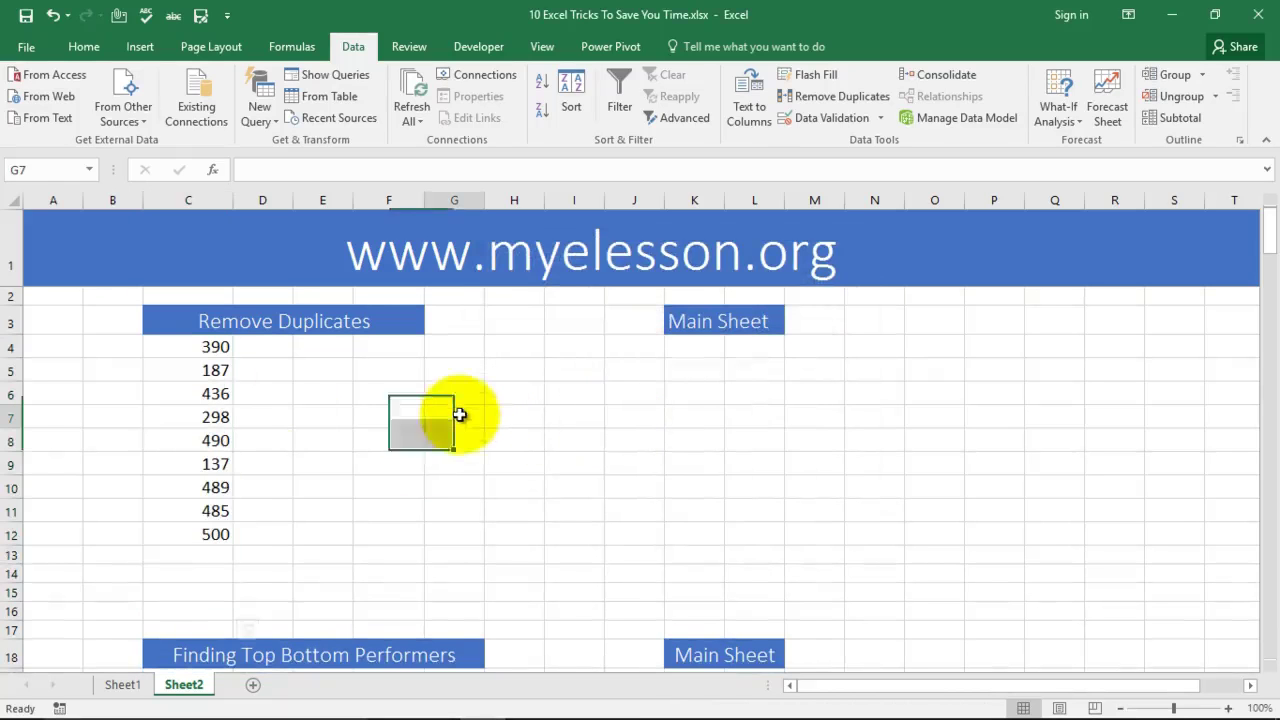
scroll(476, 409, "down", 5)
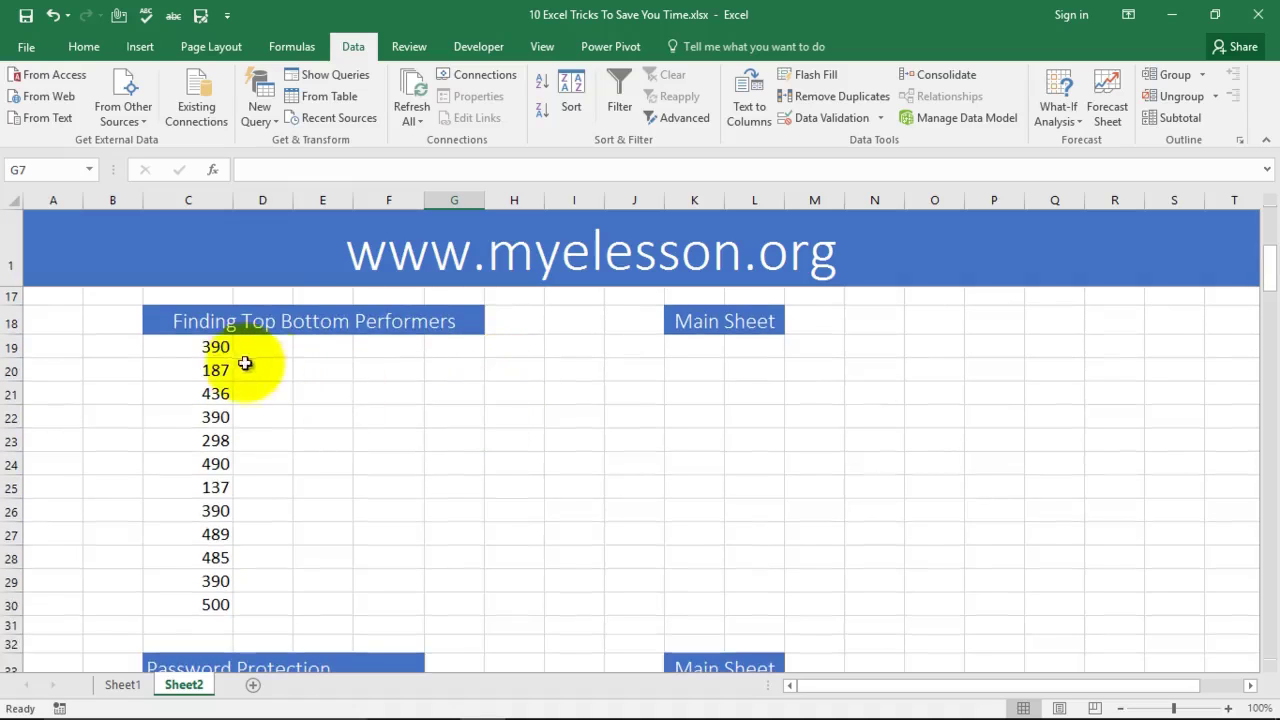
left_click_drag(208, 352, 200, 603)
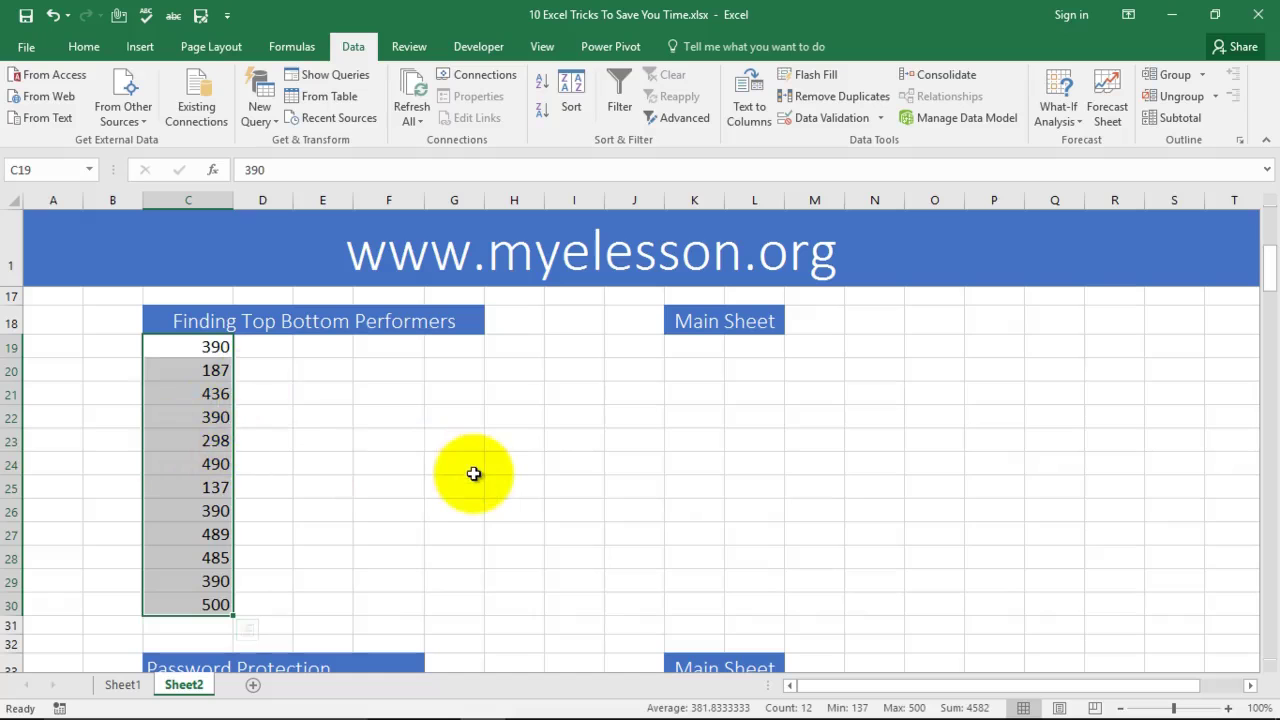
Step: Highlight above-average values with Green Fill with Dark Green Text conditional formatting
left_click(84, 48)
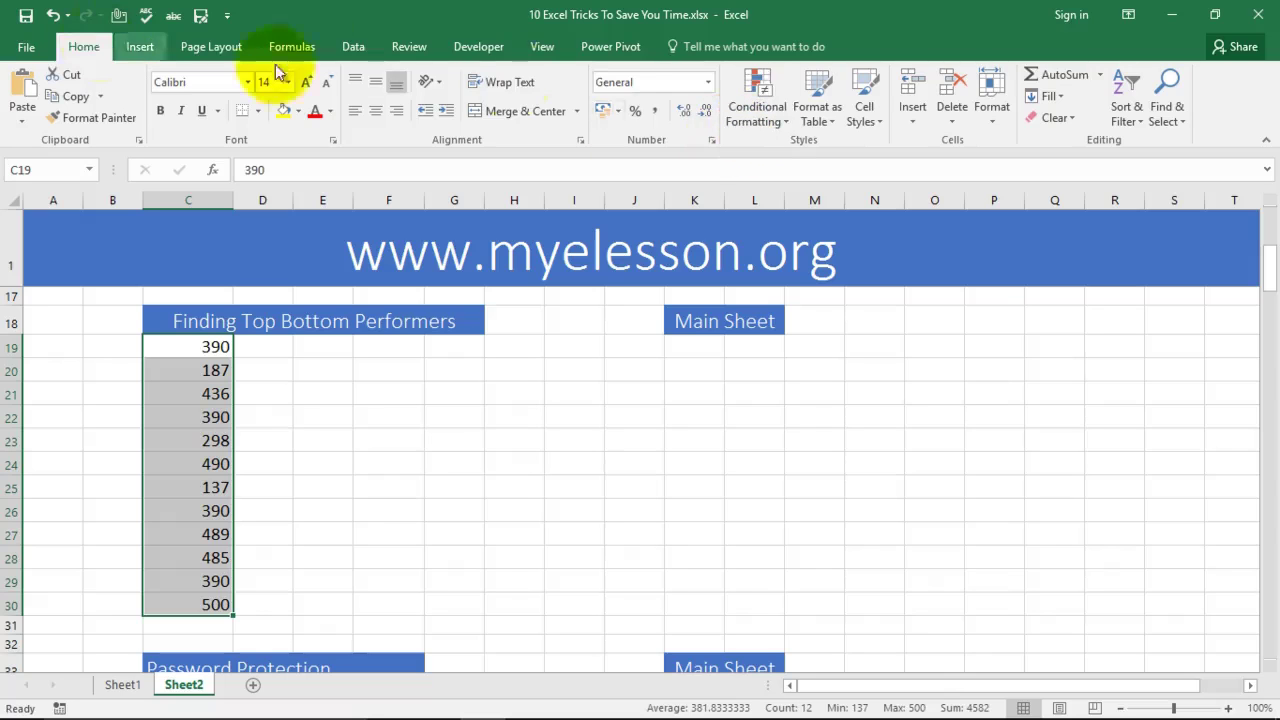
left_click(750, 109)
mouse_move(783, 194)
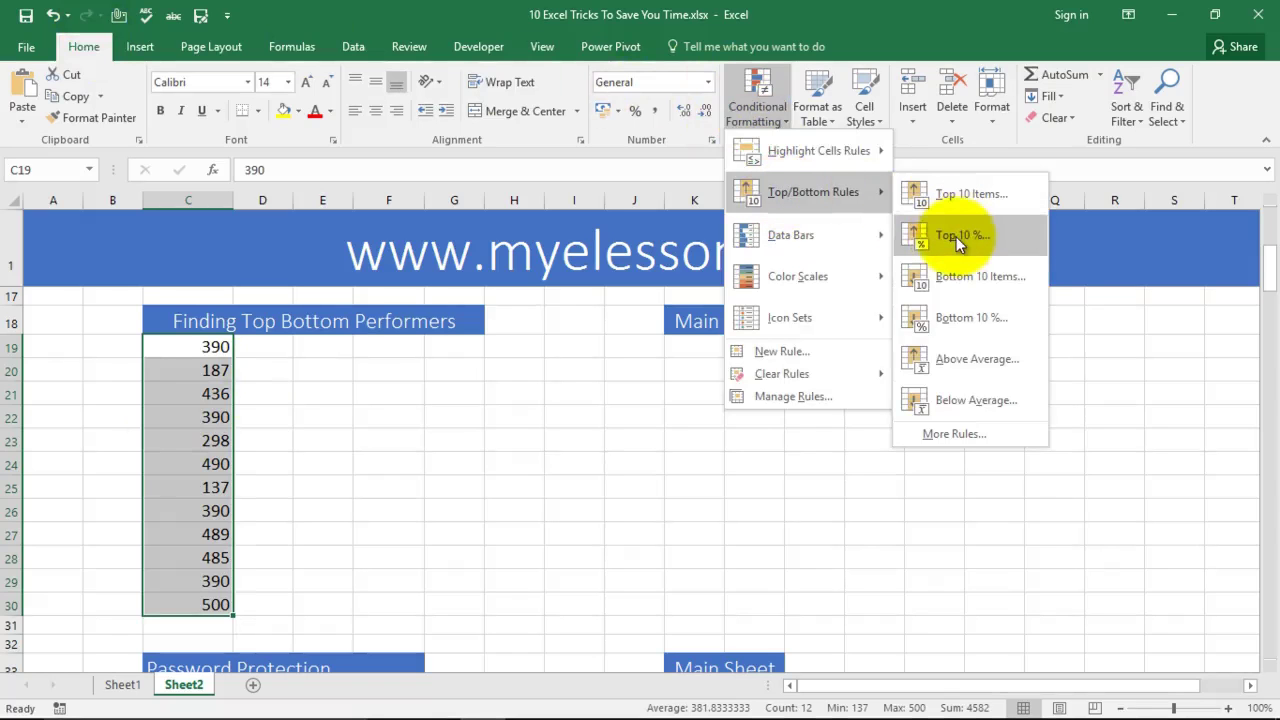
left_click(988, 364)
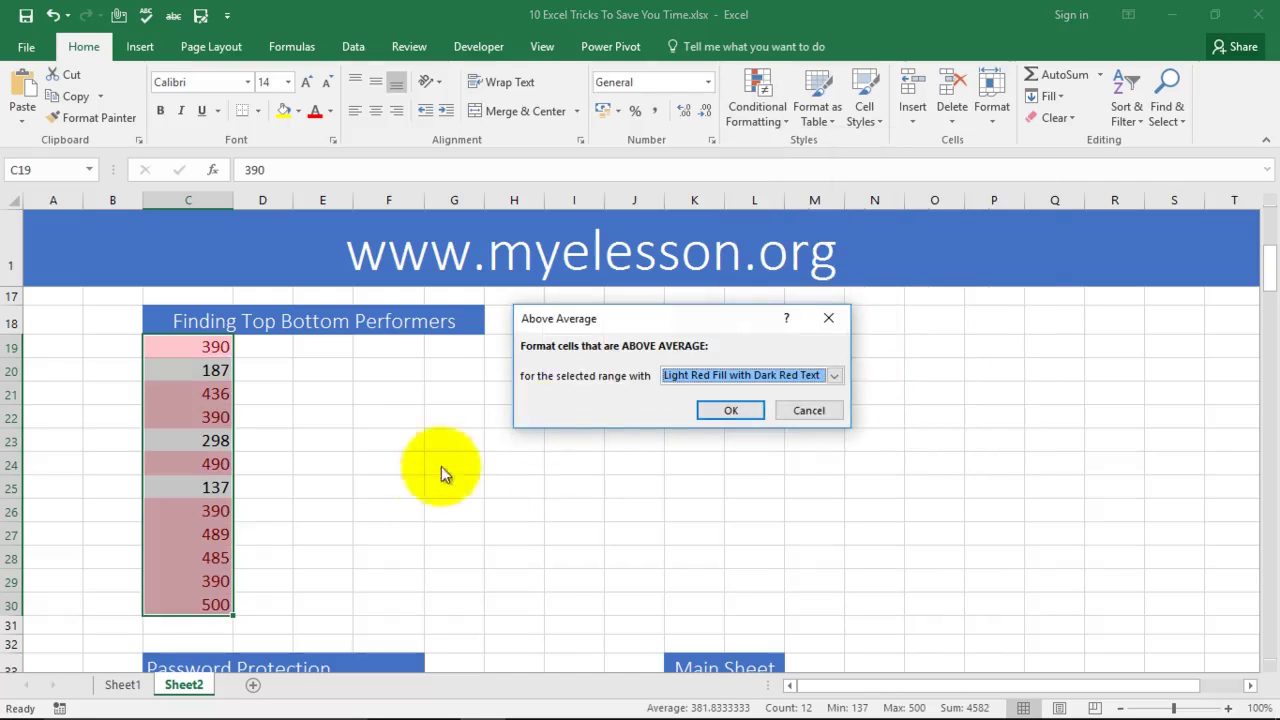
left_click(834, 378)
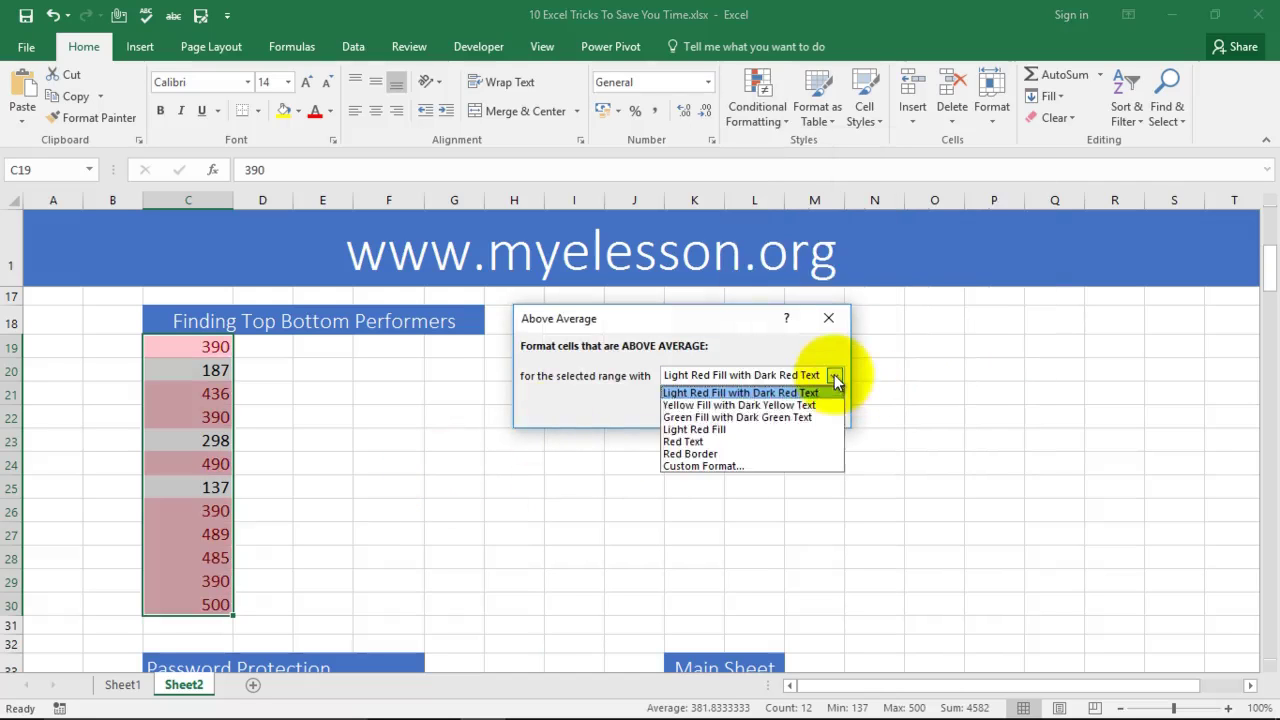
left_click(708, 418)
left_click(718, 410)
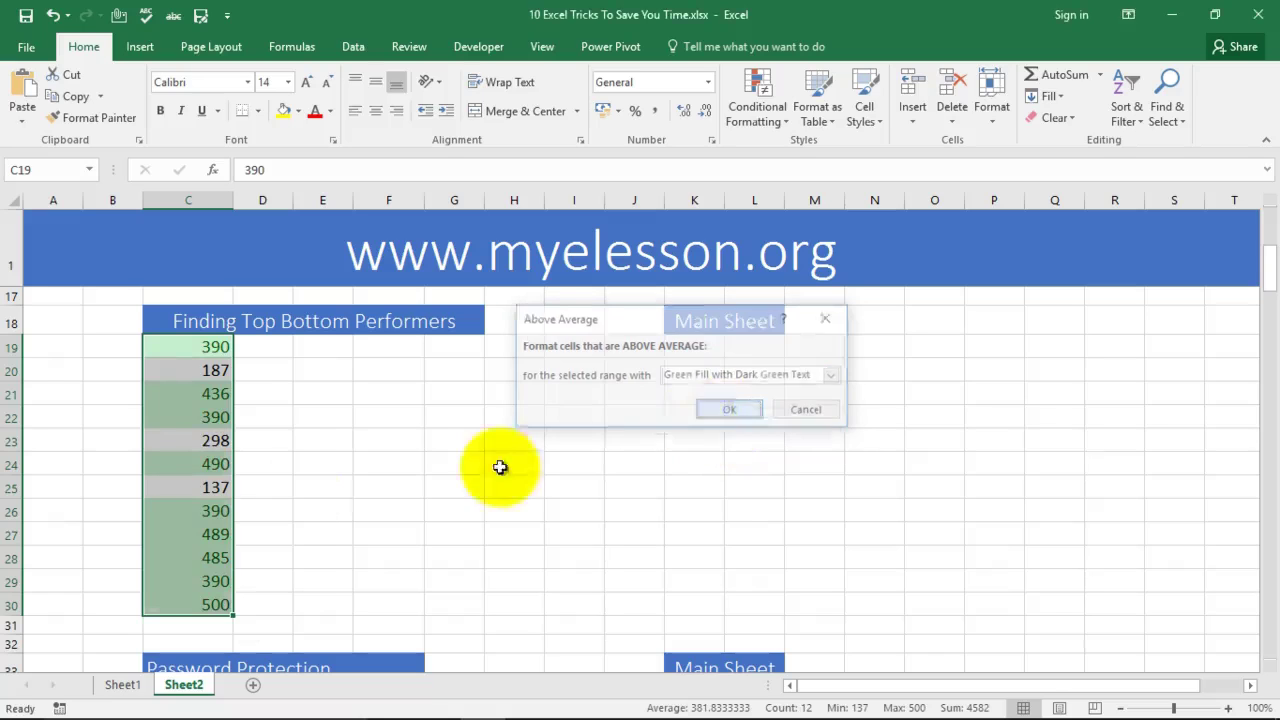
left_click(380, 508)
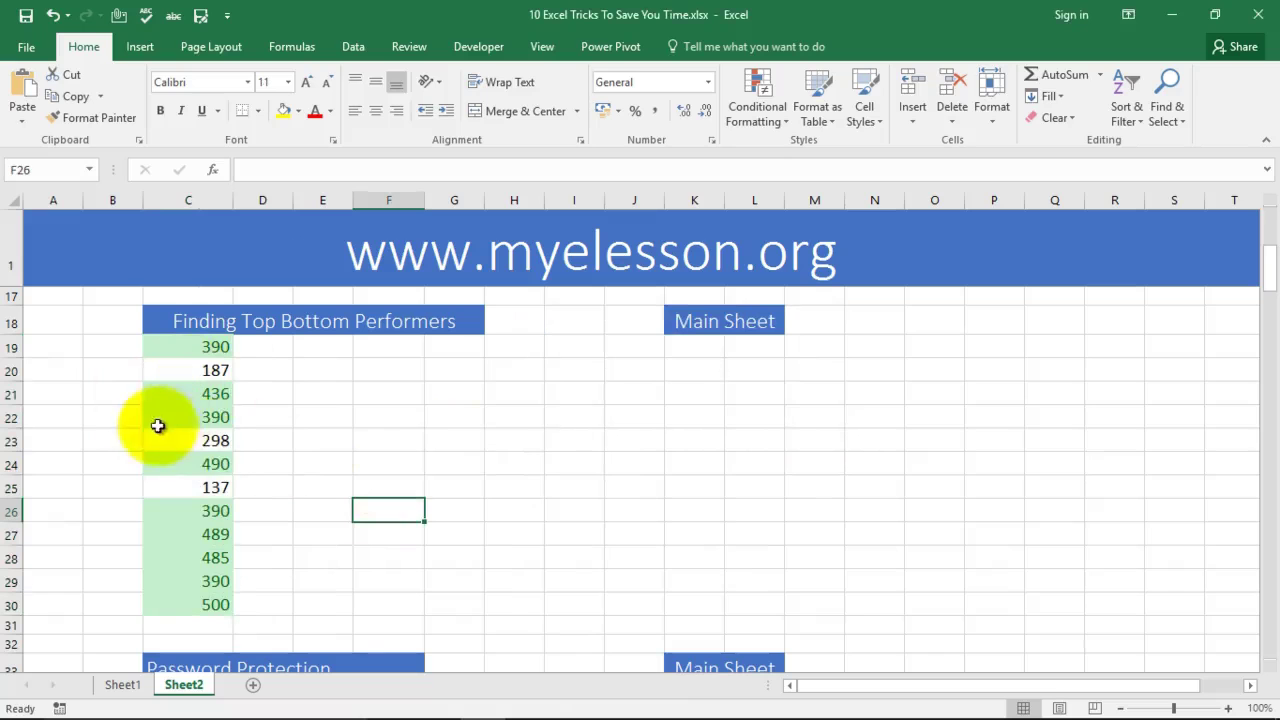
Step: Undo the above-average rule and highlight the top 30% with green fill and dark green text
key("ctrl+z")
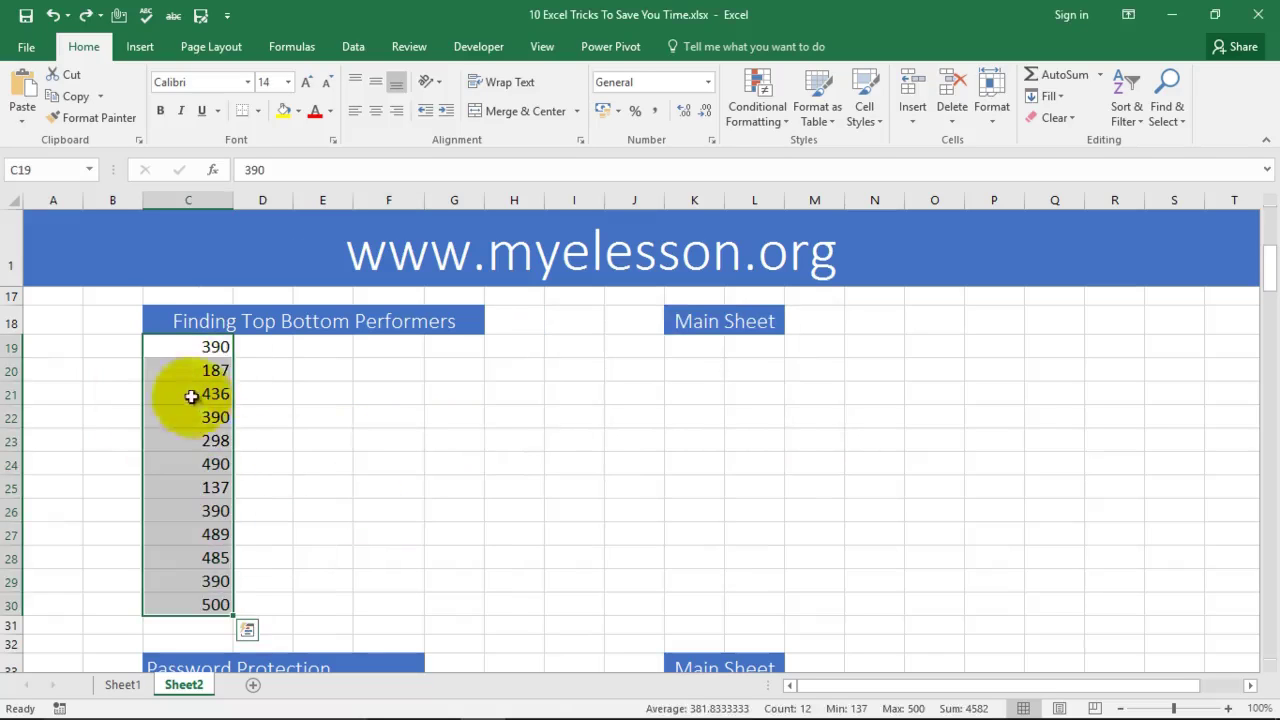
left_click(757, 112)
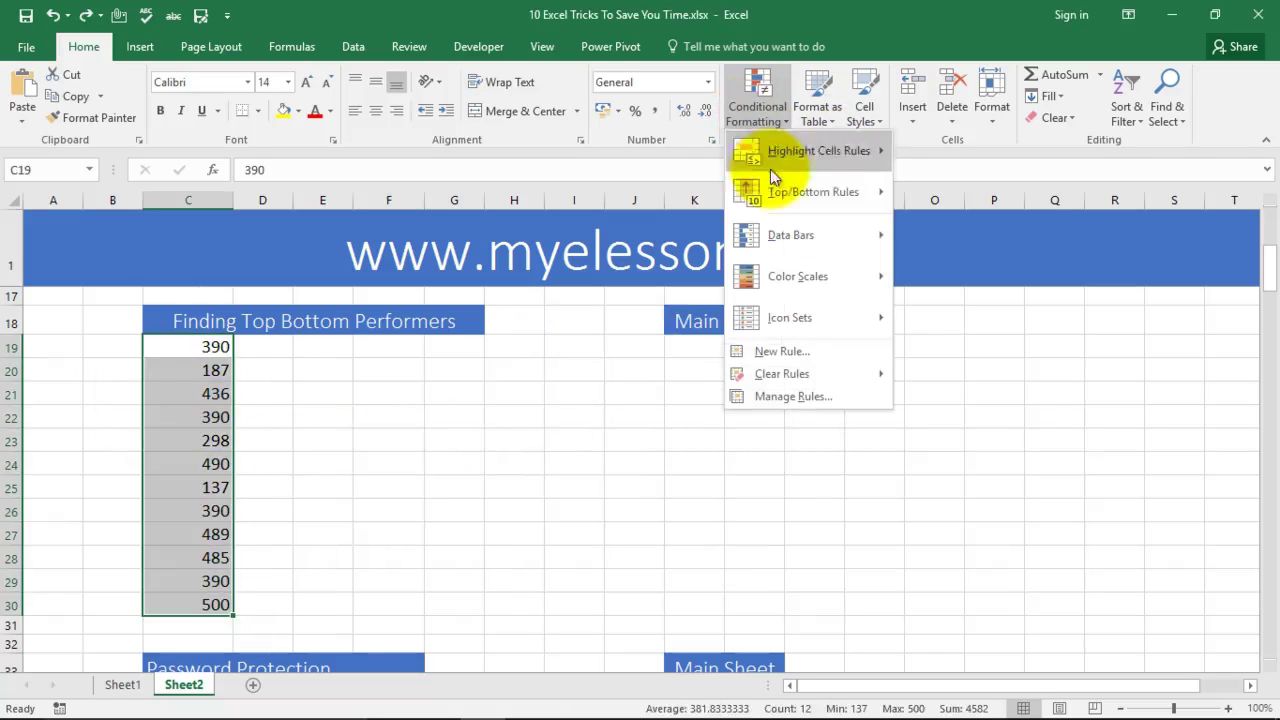
mouse_move(788, 167)
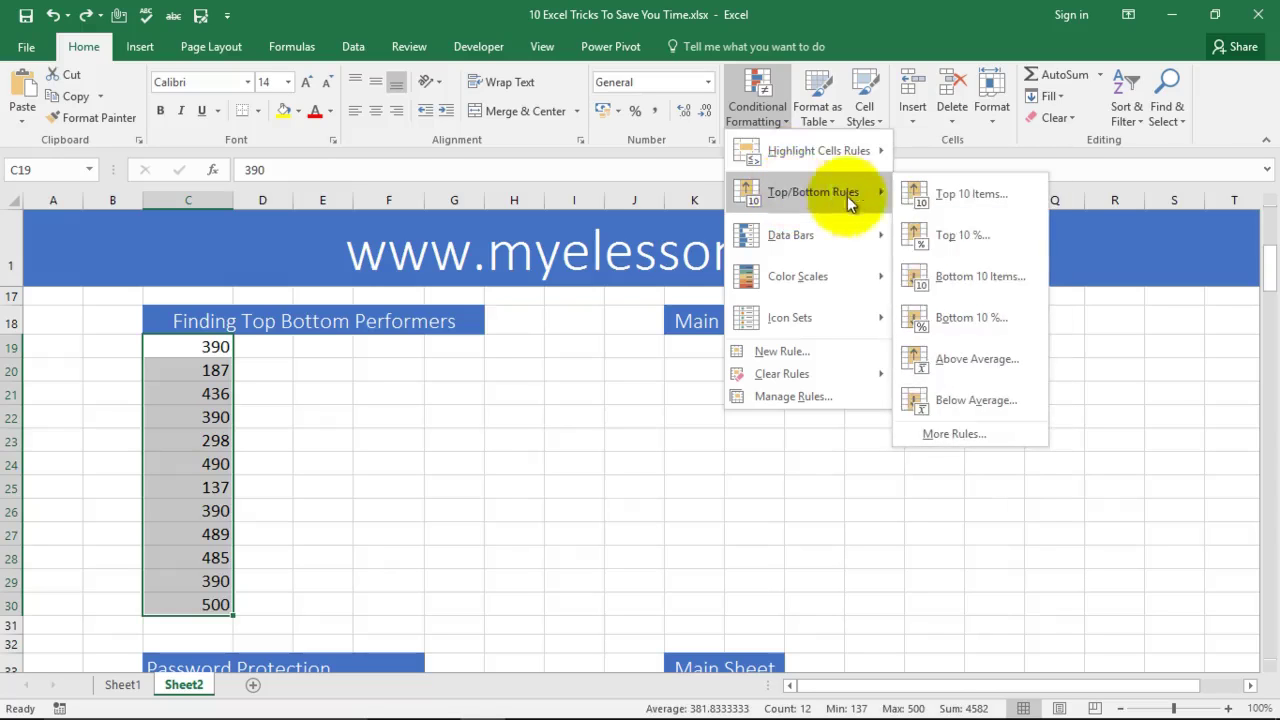
left_click(950, 233)
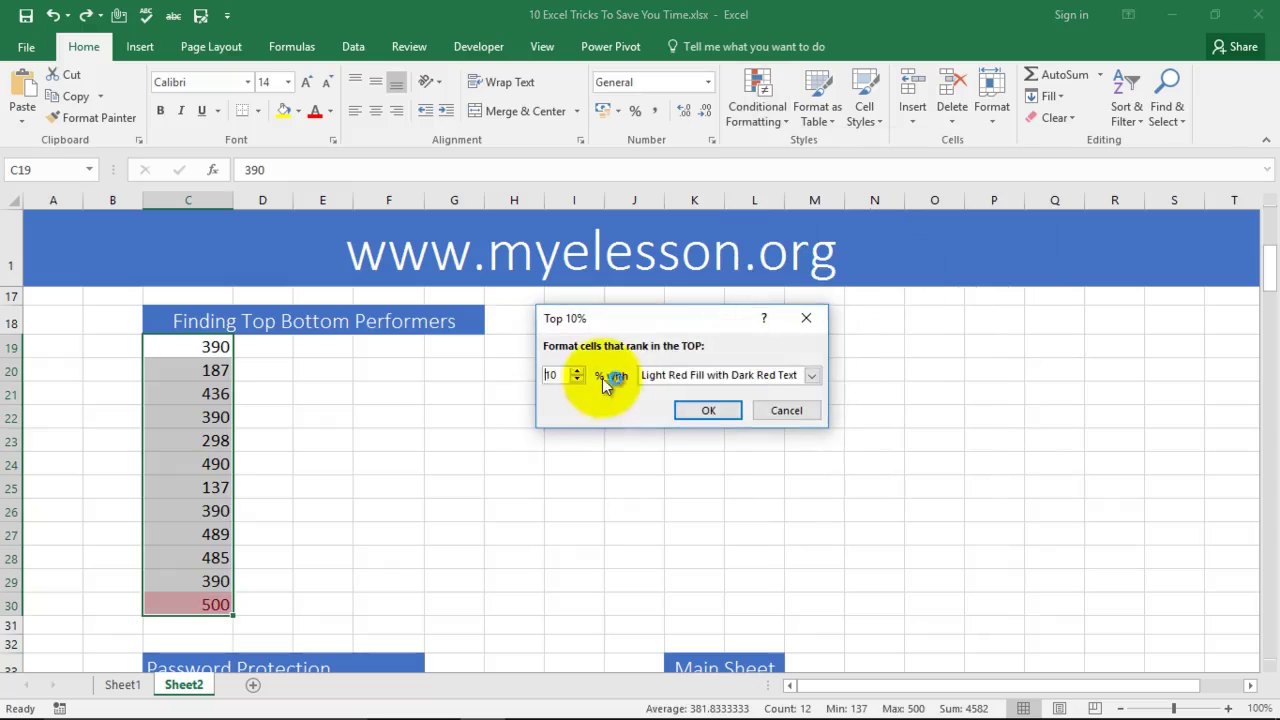
left_click_drag(563, 375, 537, 373)
type("30")
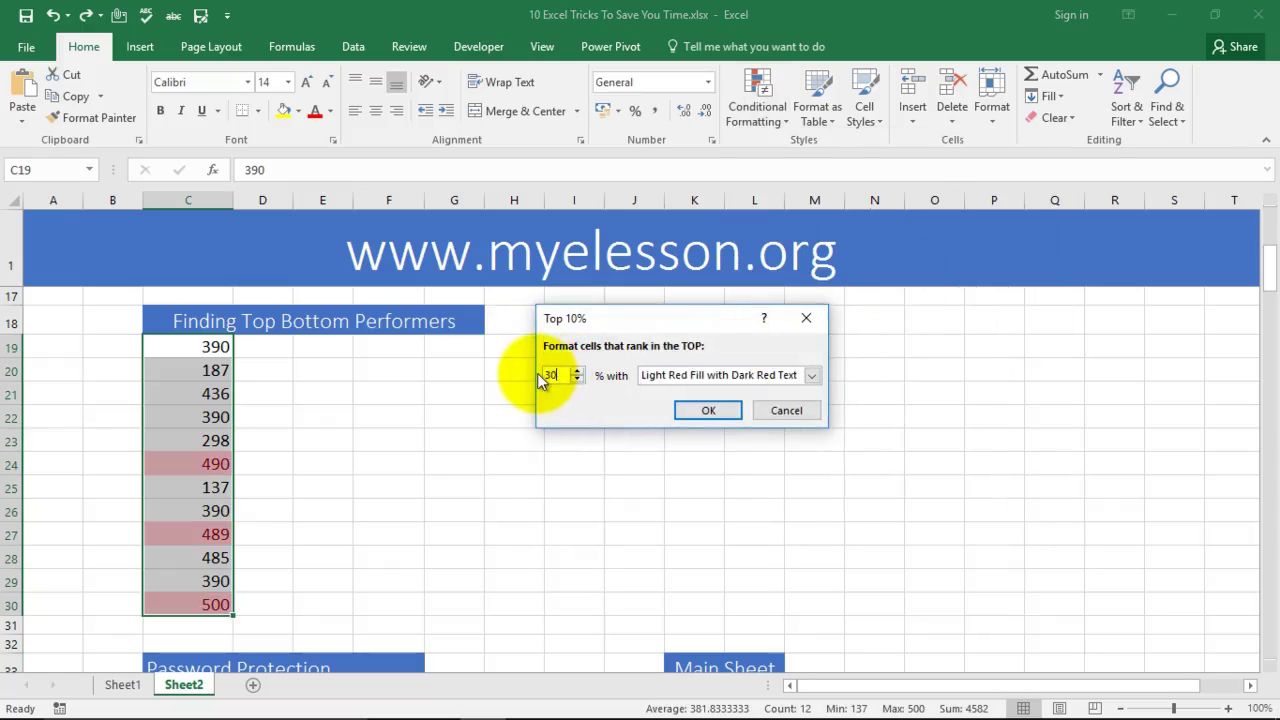
left_click(771, 376)
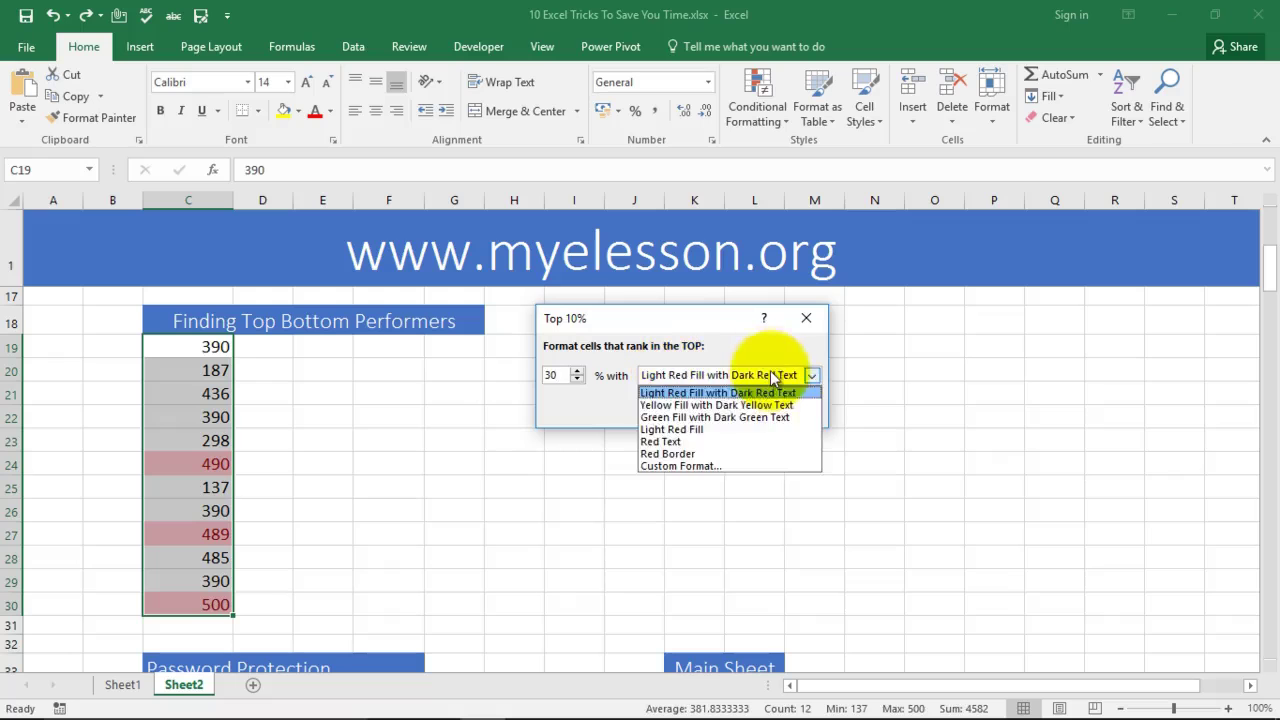
left_click(722, 417)
left_click(704, 409)
left_click(518, 488)
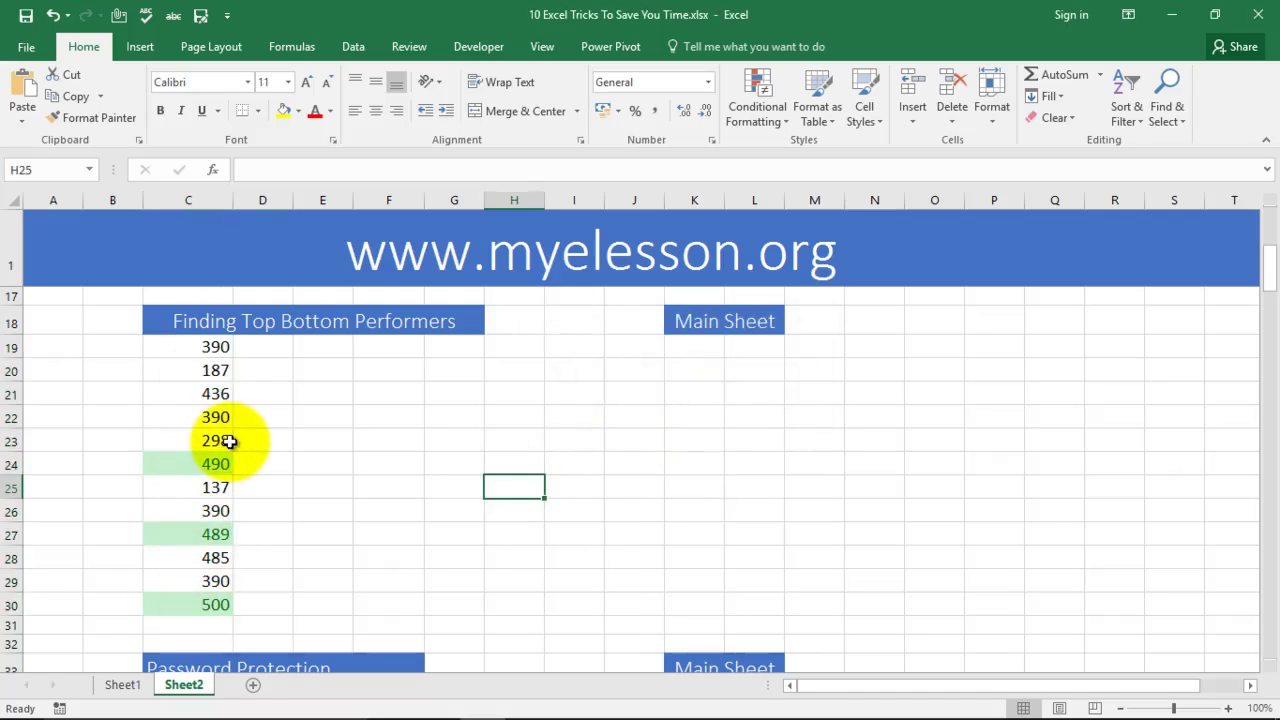
Step: Add a Bottom 25% rule with light red fill and dark red text to the twelve Top Bottom Performers values
left_click_drag(214, 346, 212, 605)
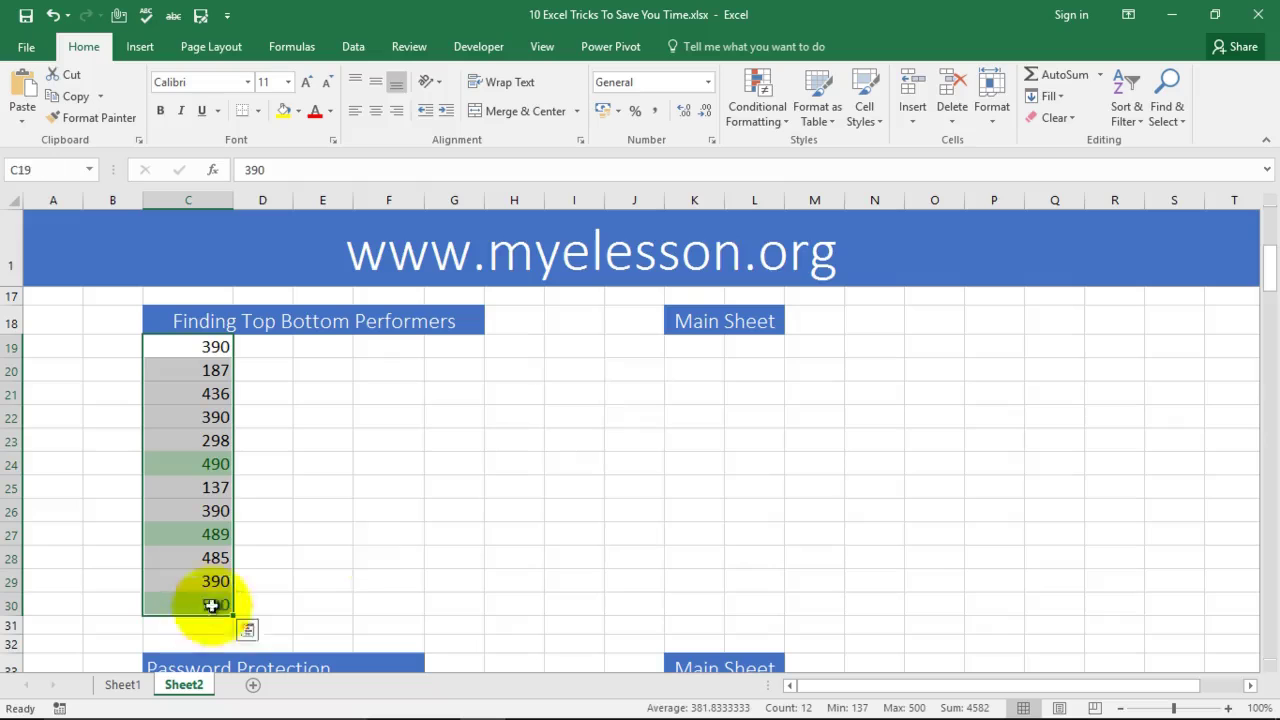
left_click(770, 122)
mouse_move(813, 203)
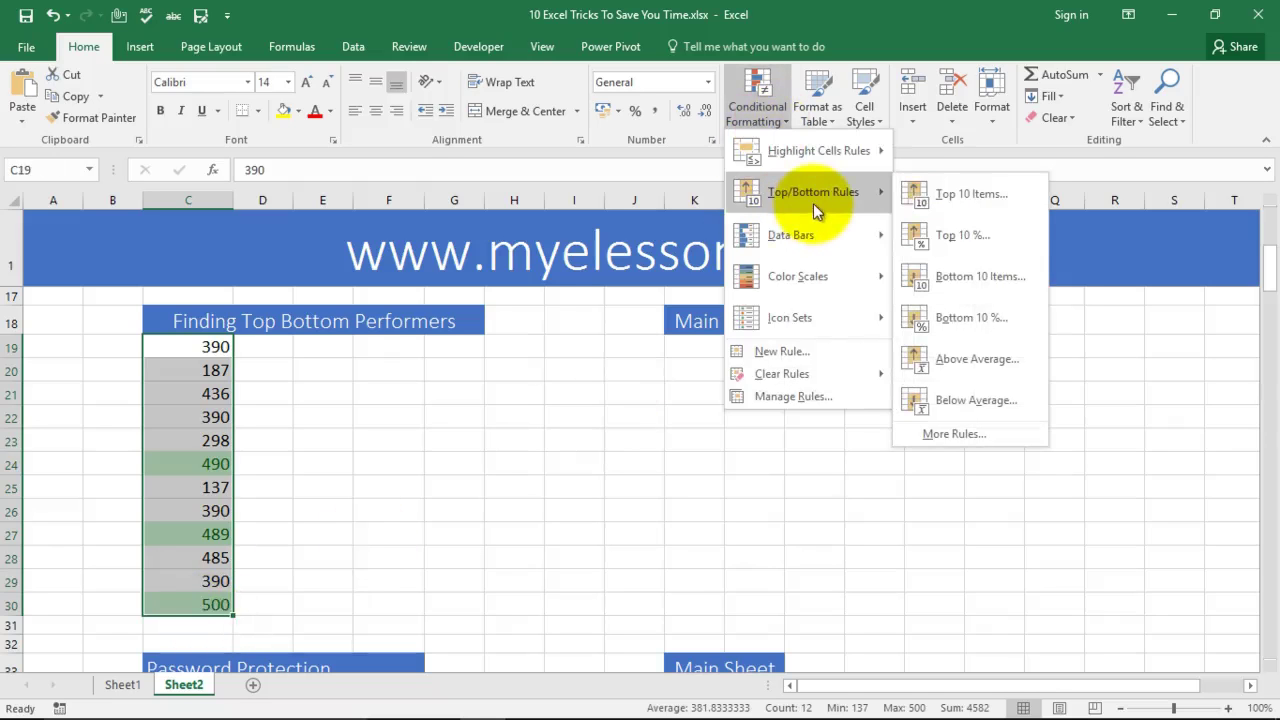
left_click(970, 317)
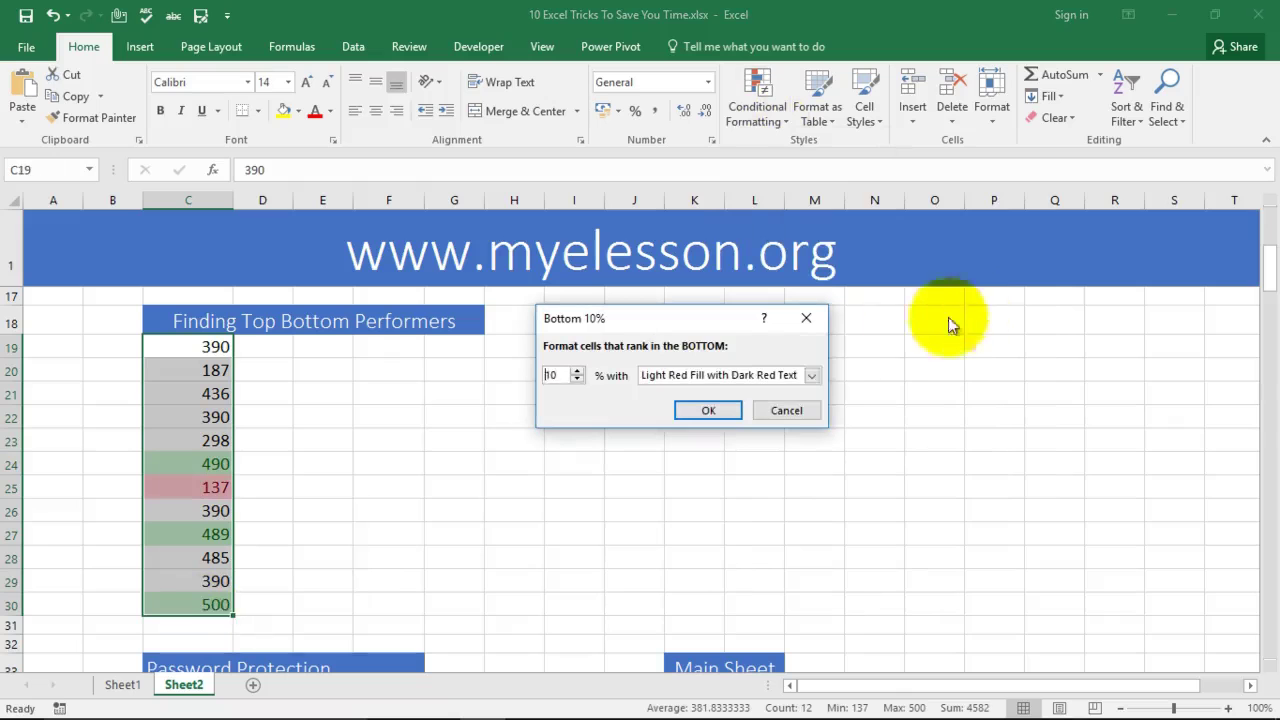
left_click(578, 371)
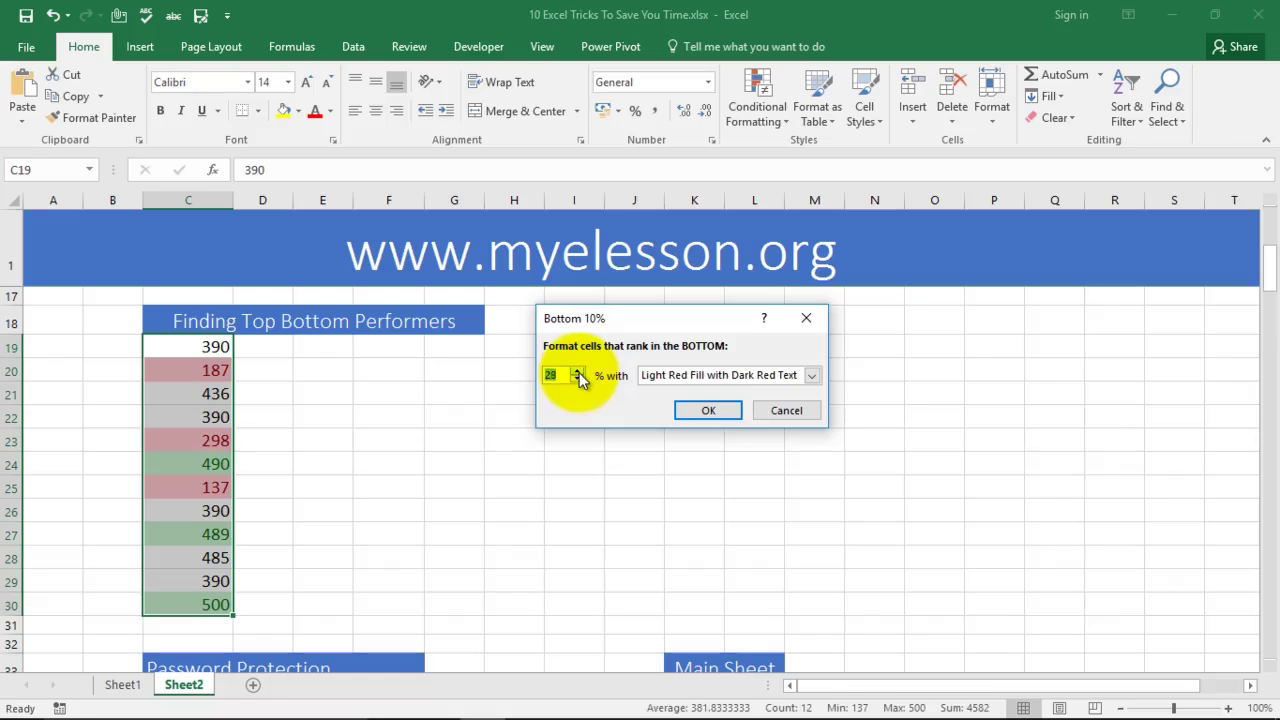
left_click(708, 410)
left_click(514, 510)
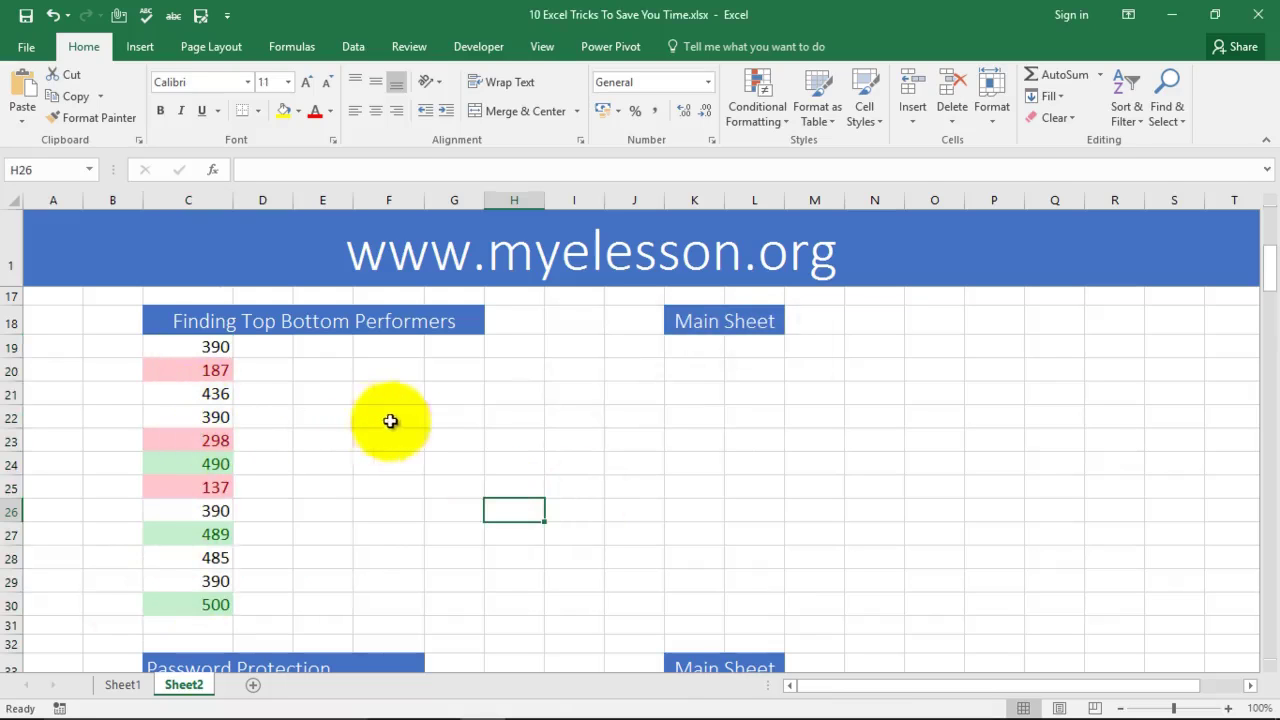
Step: Scroll Sheet2 down to the Password Protection and Converting Excel to PDF headings and their Main Sheet links
scroll(388, 452, "down", 3)
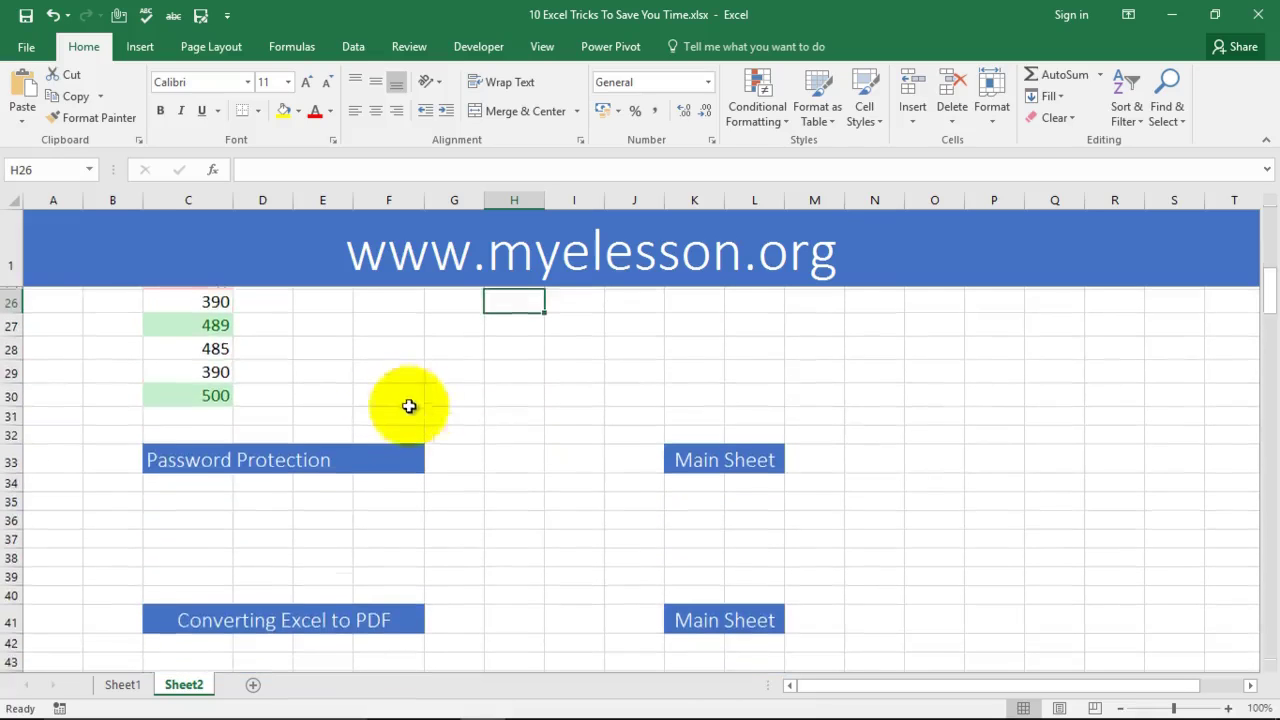
scroll(467, 392, "down", 2)
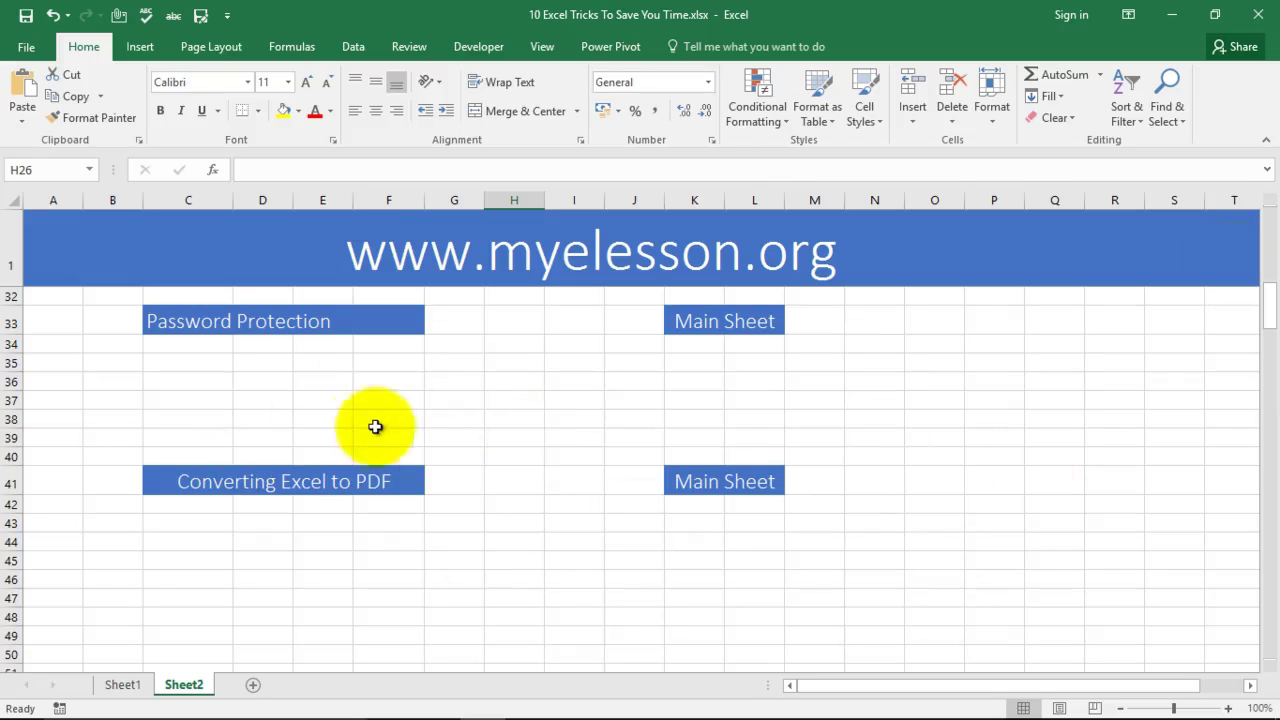
left_click(570, 420)
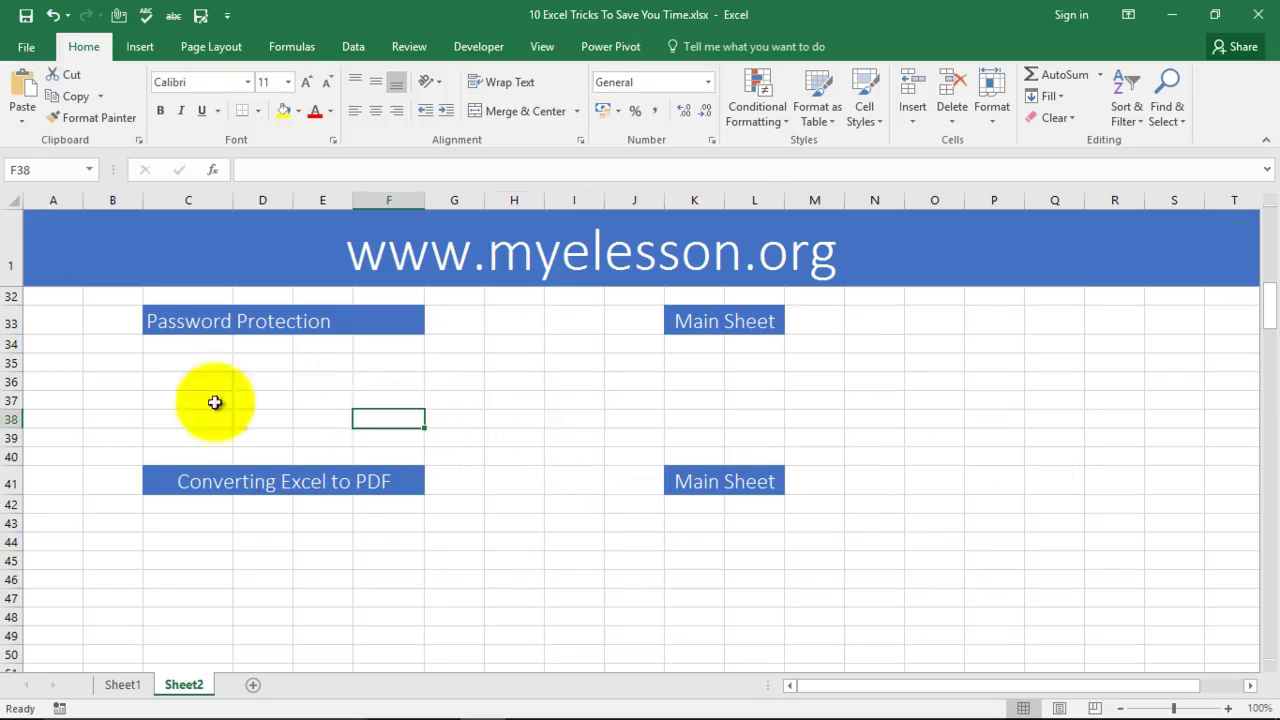
left_click(648, 401)
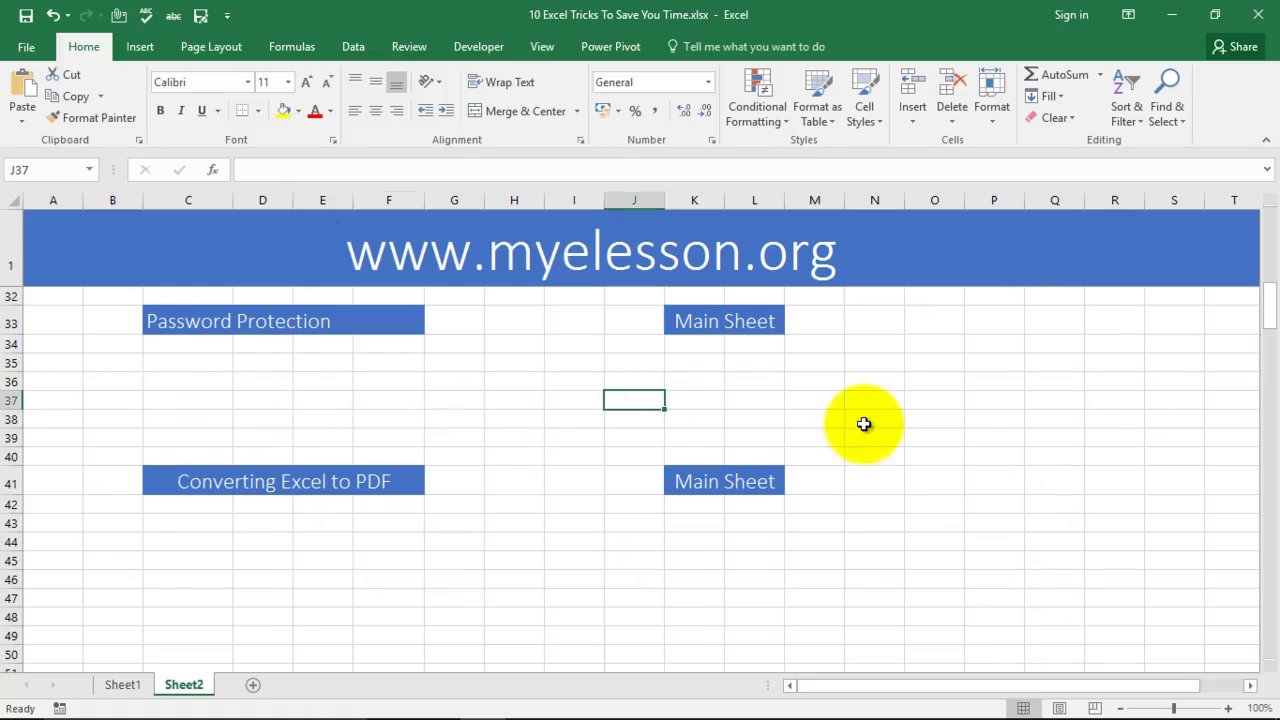
left_click(691, 400)
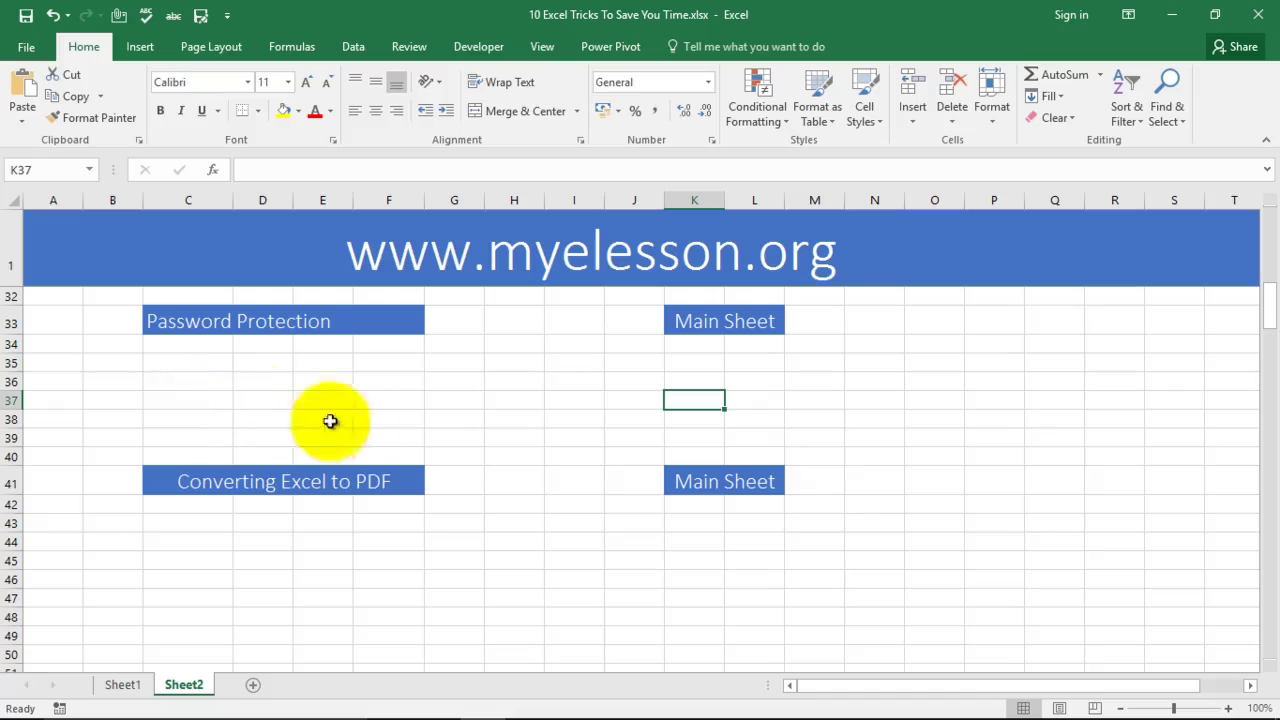
mouse_move(480, 715)
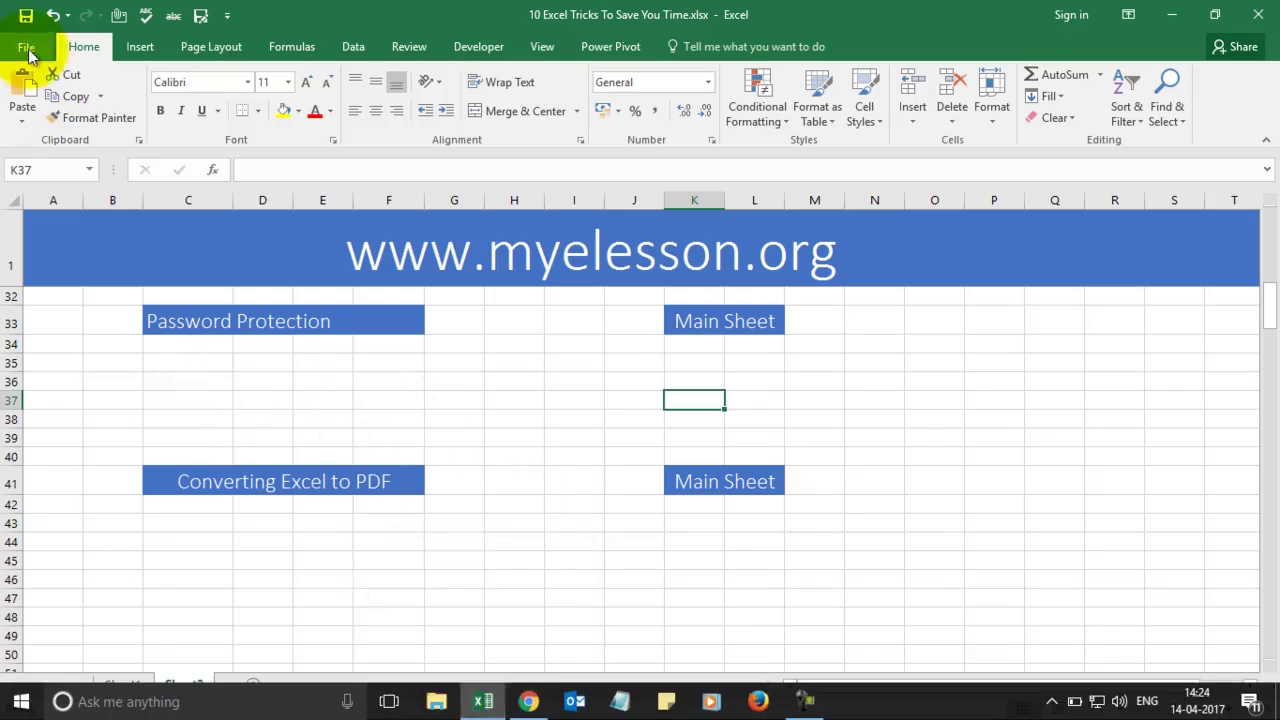
Step: Open Pivot Table.xls from the Recent list and select cell N17 in its car sales data
left_click(28, 48)
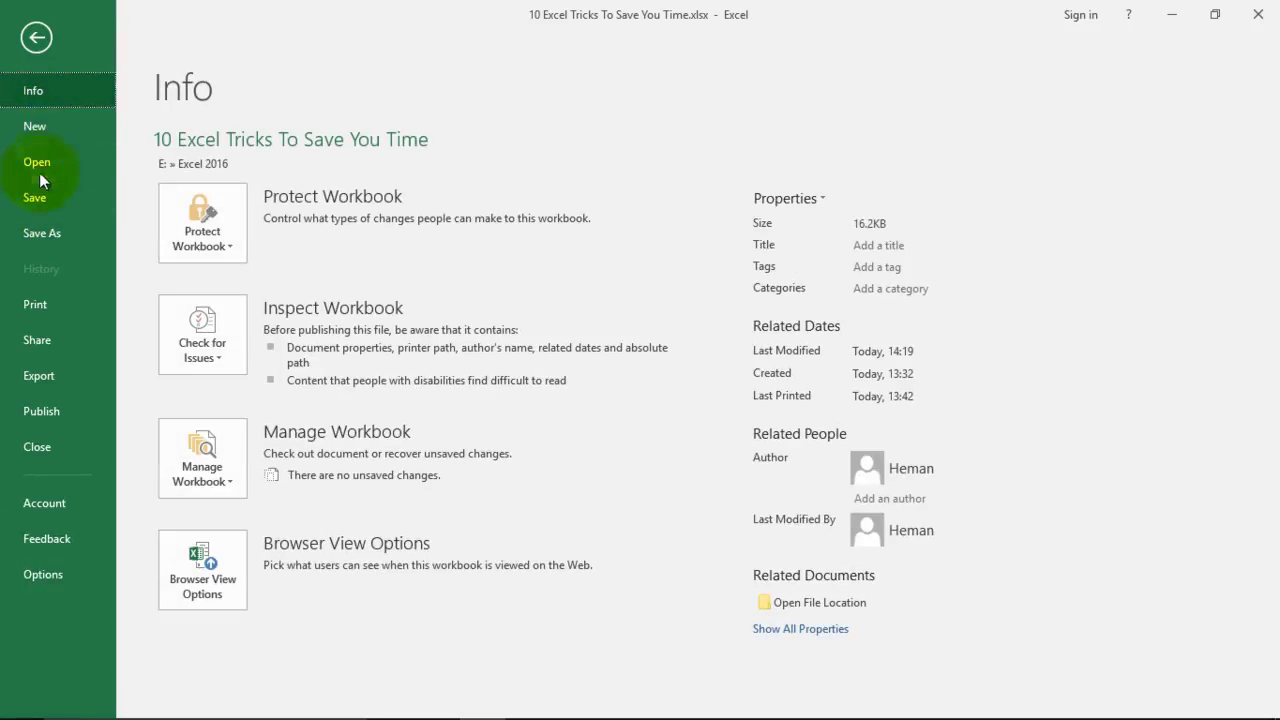
left_click(41, 166)
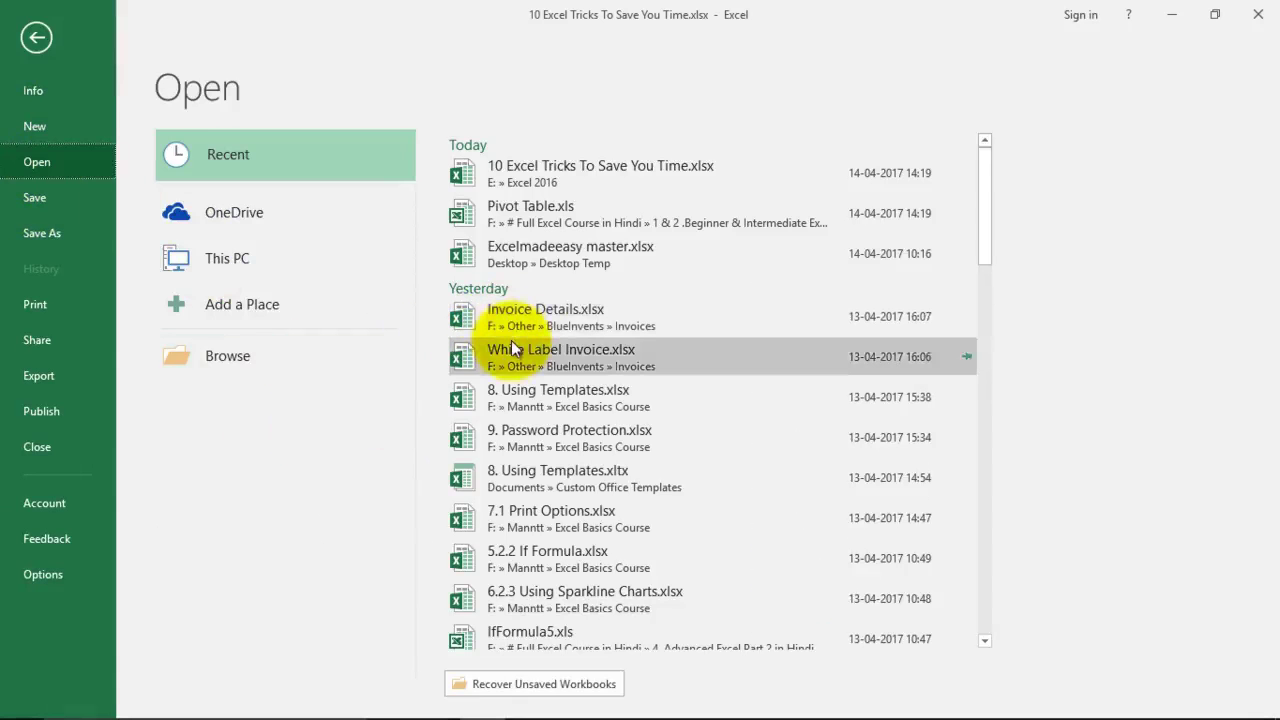
left_click(545, 204)
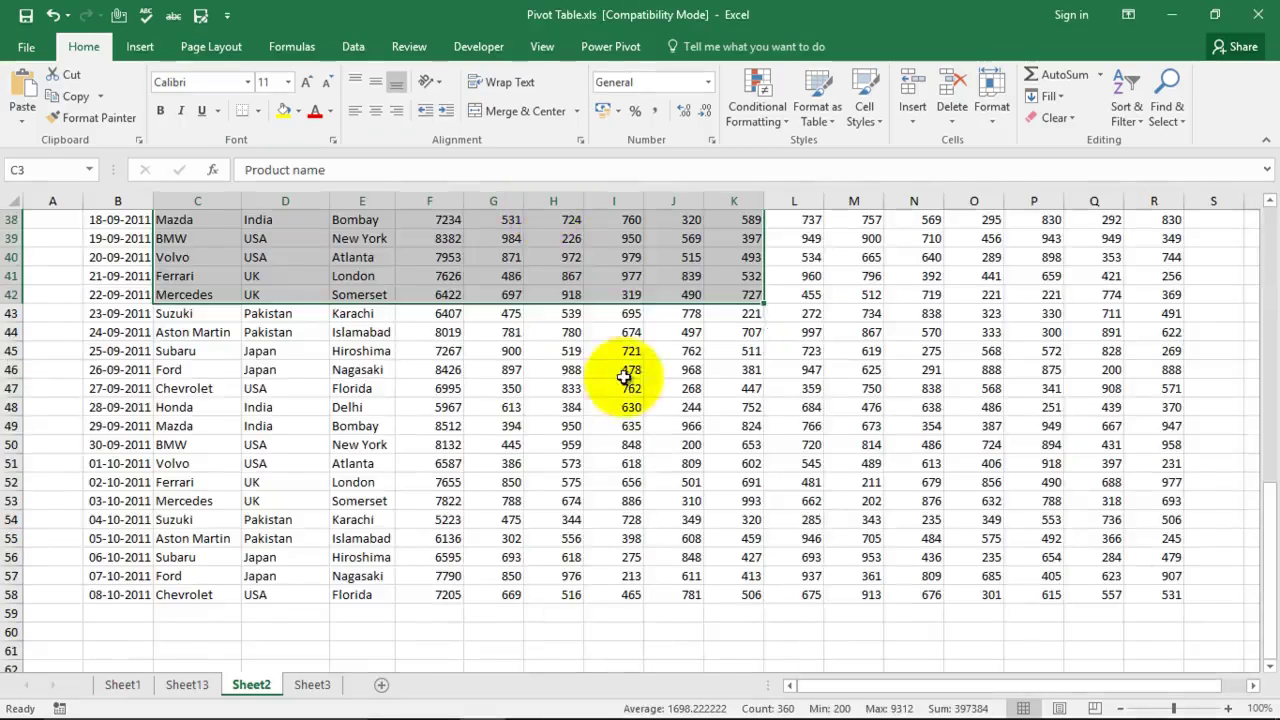
scroll(629, 360, "up", 10)
left_click(915, 388)
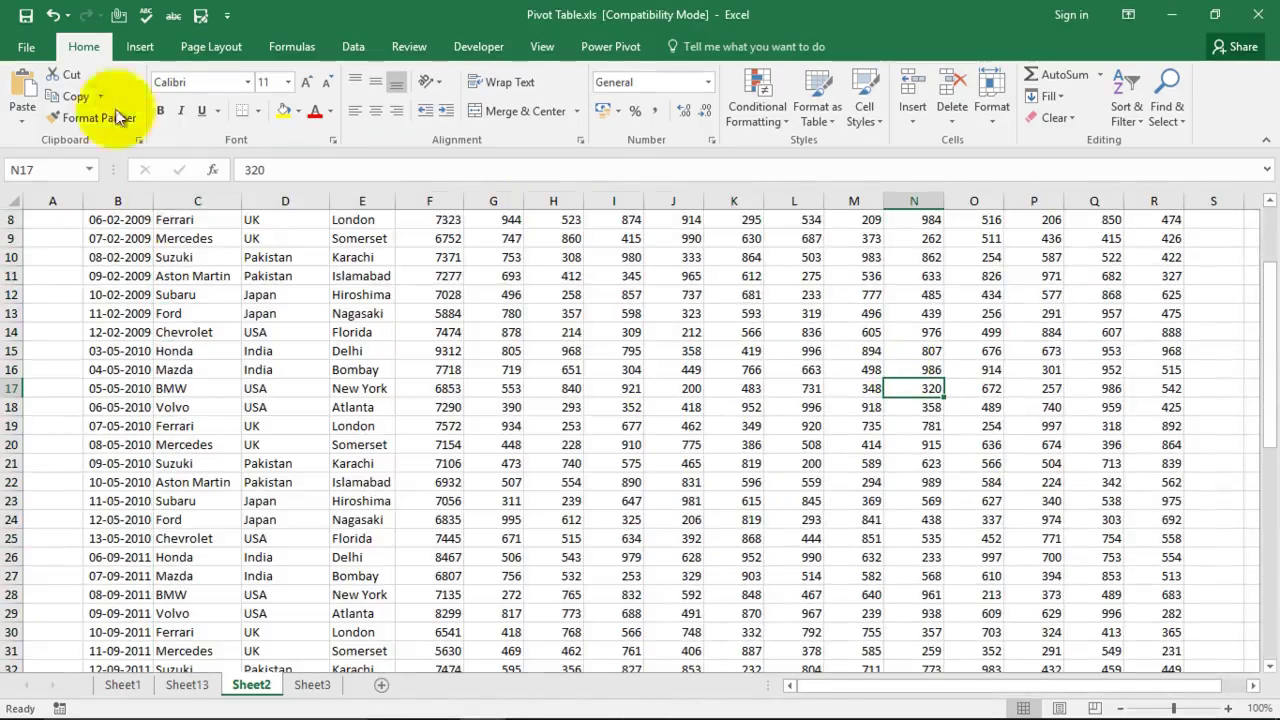
Step: Look over the File Info and Export pages, then return to the sheet
left_click(26, 50)
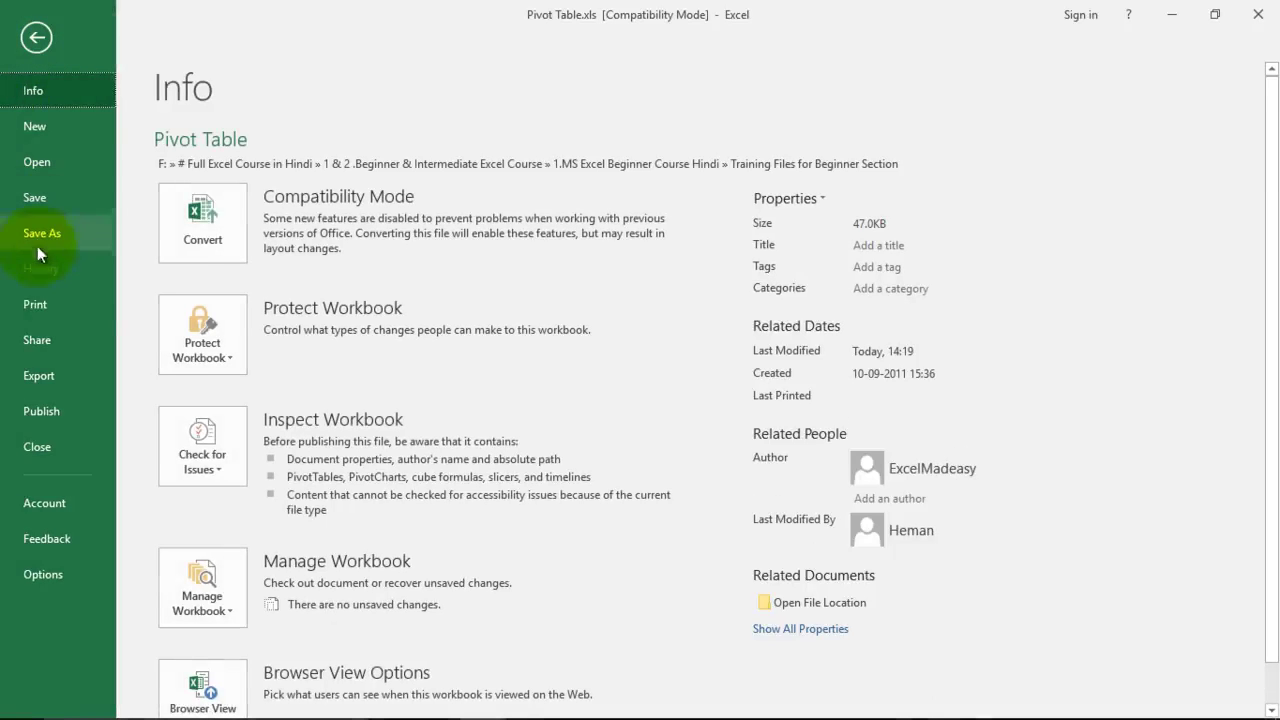
left_click(40, 380)
left_click(39, 93)
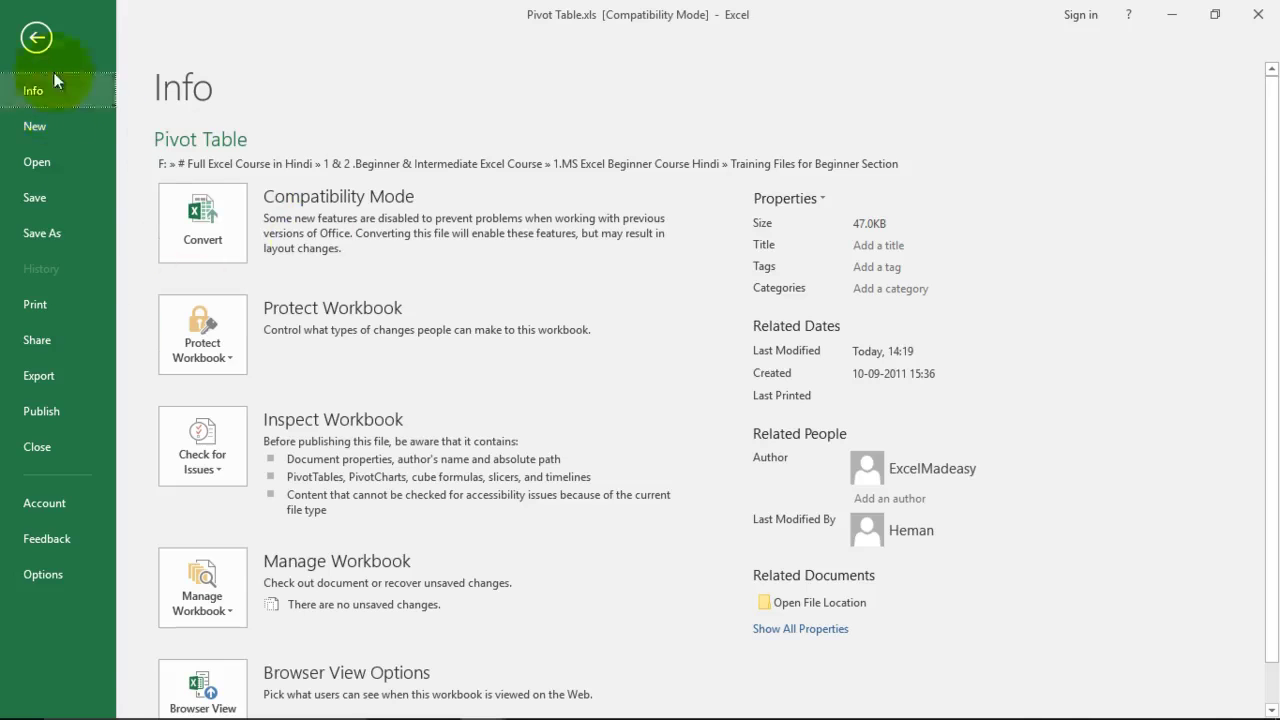
left_click(44, 44)
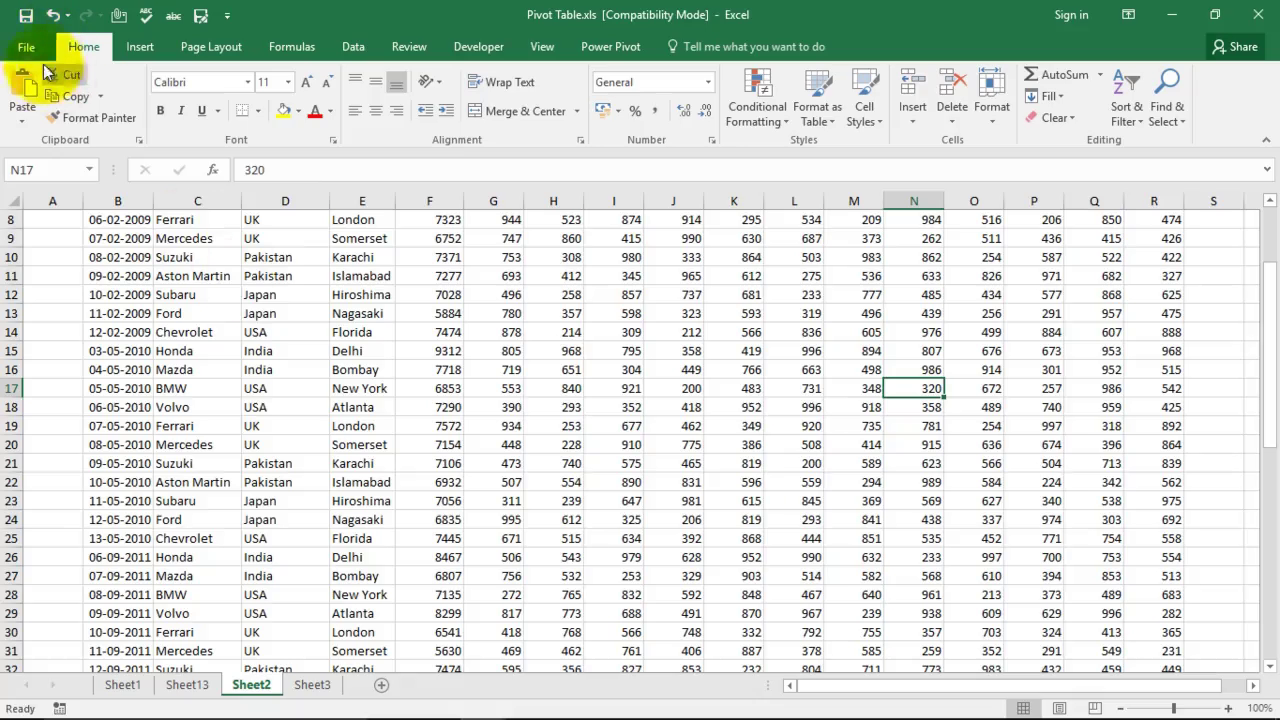
Step: Encrypt the Pivot Table workbook with a password, entered and confirmed
left_click(28, 48)
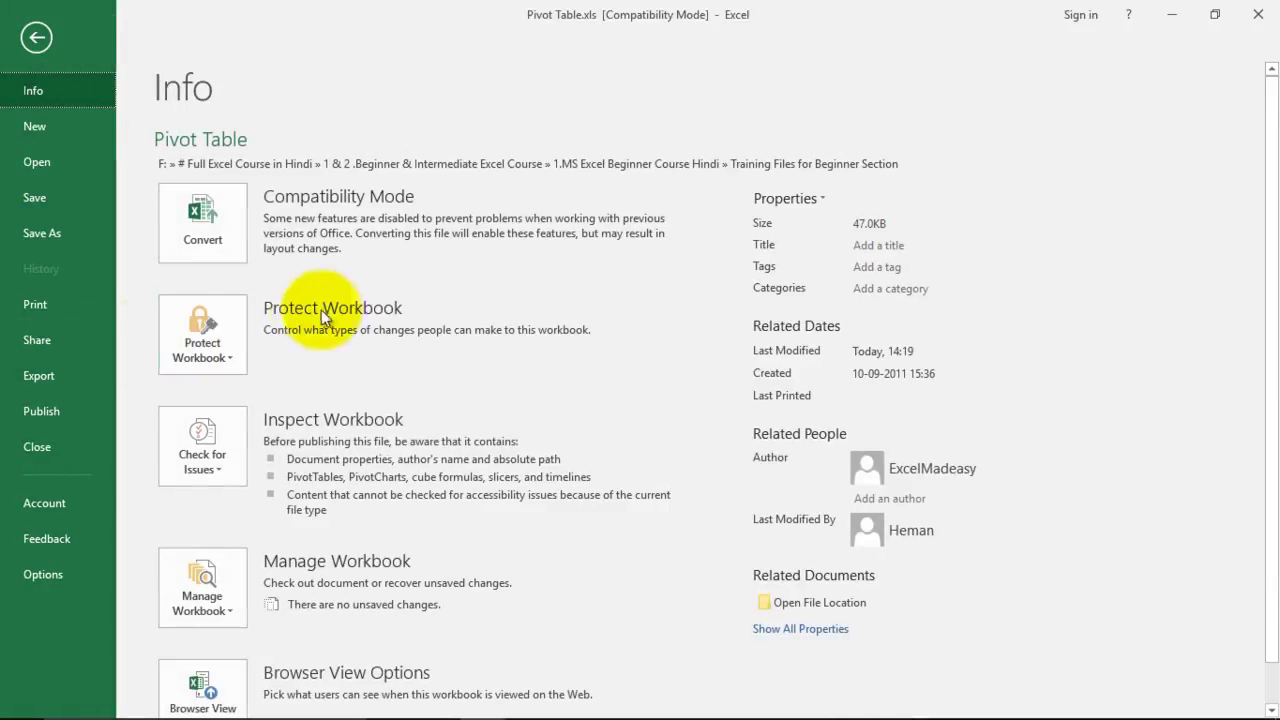
left_click(205, 353)
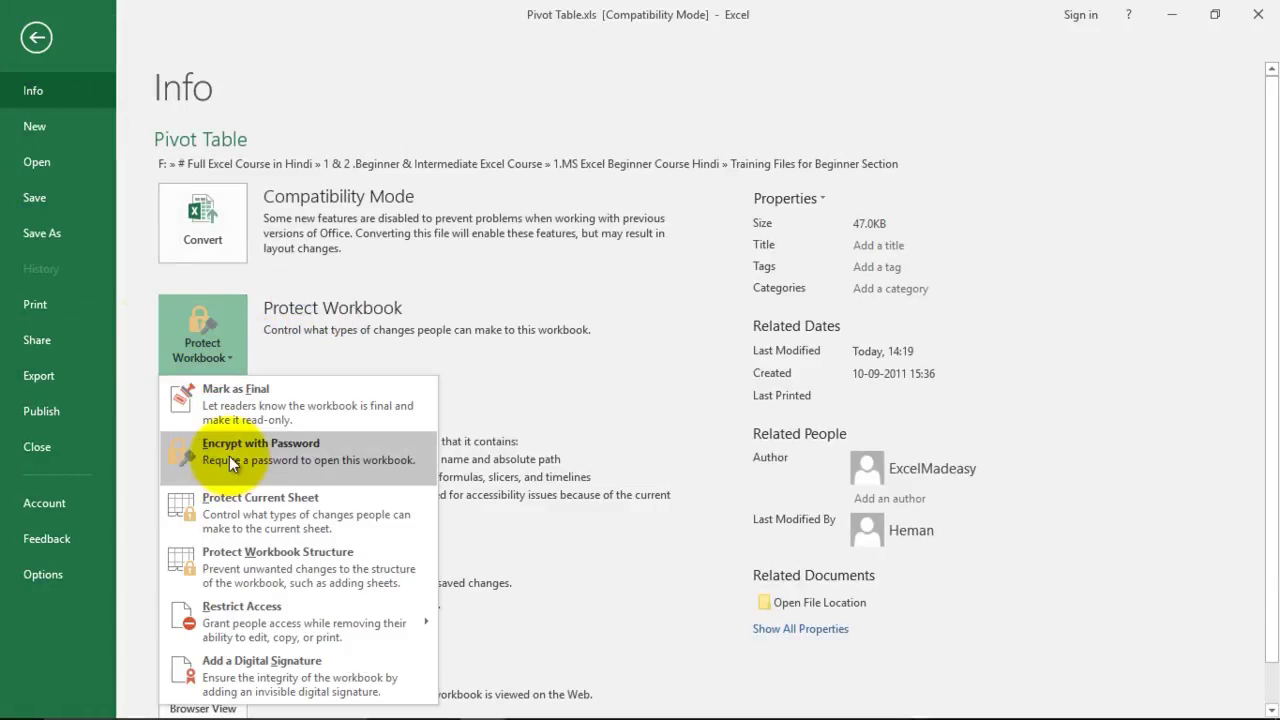
left_click(270, 454)
type("123")
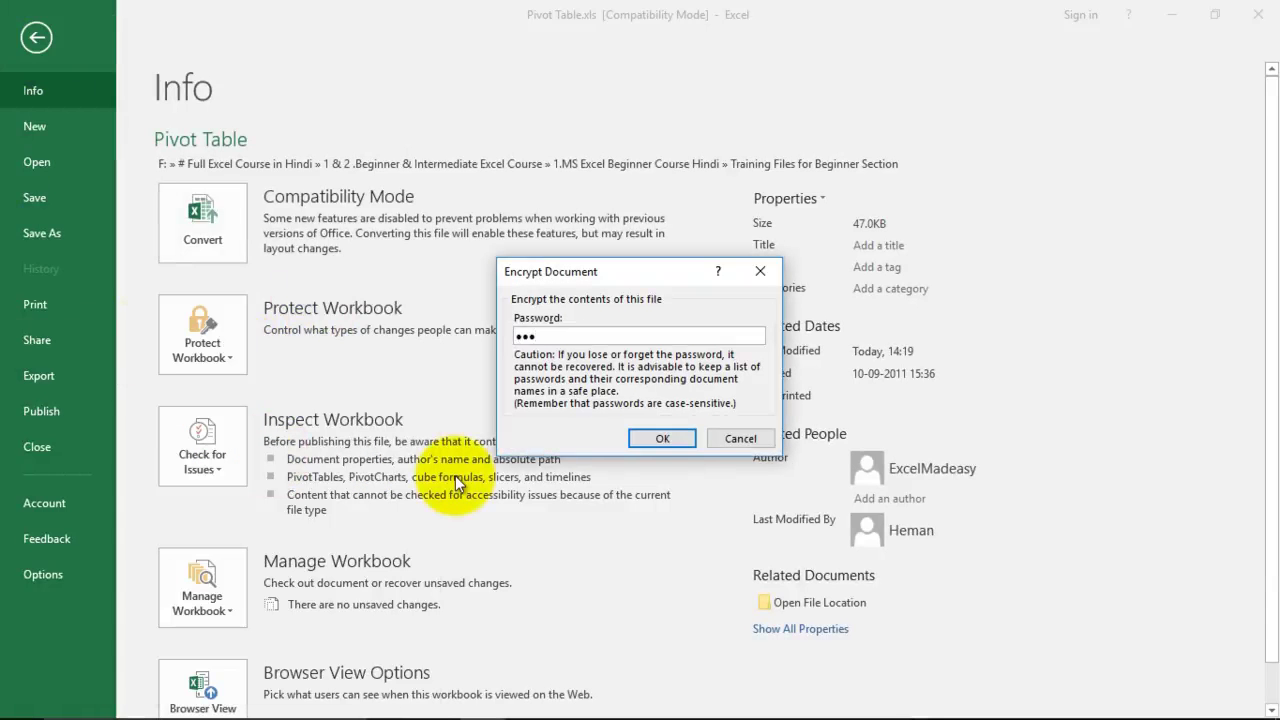
left_click(662, 437)
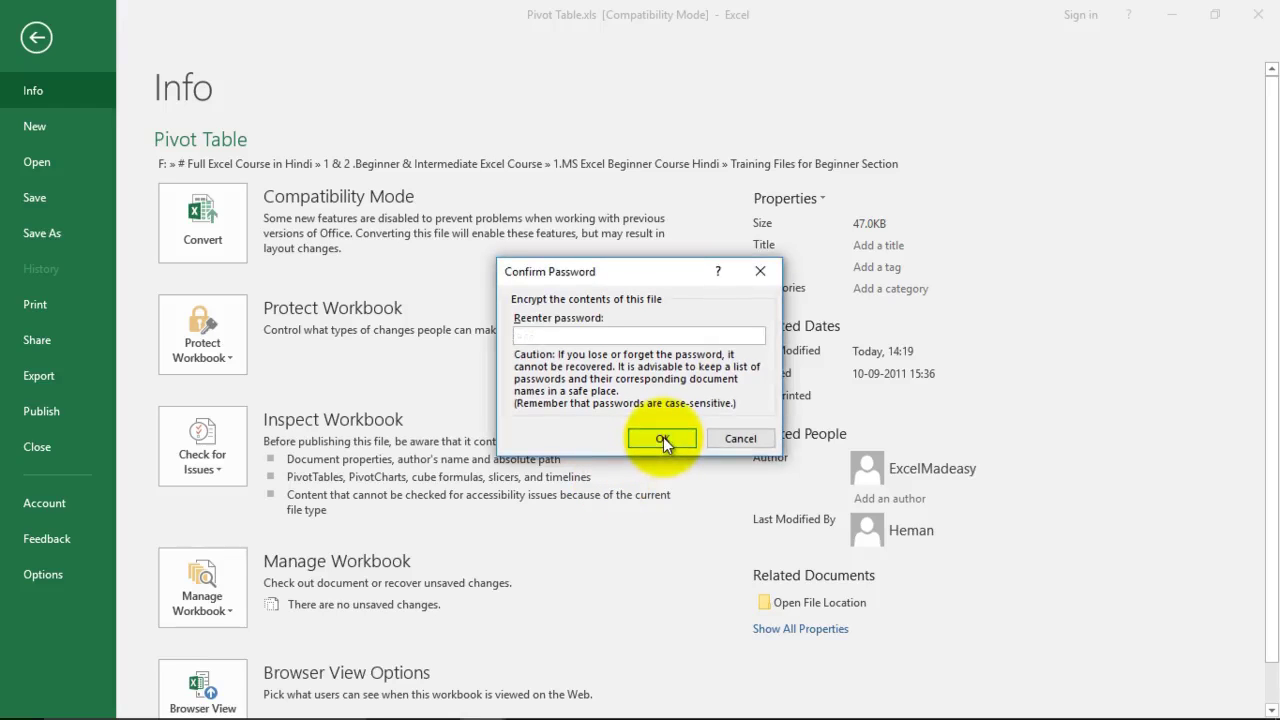
type("123")
left_click(660, 438)
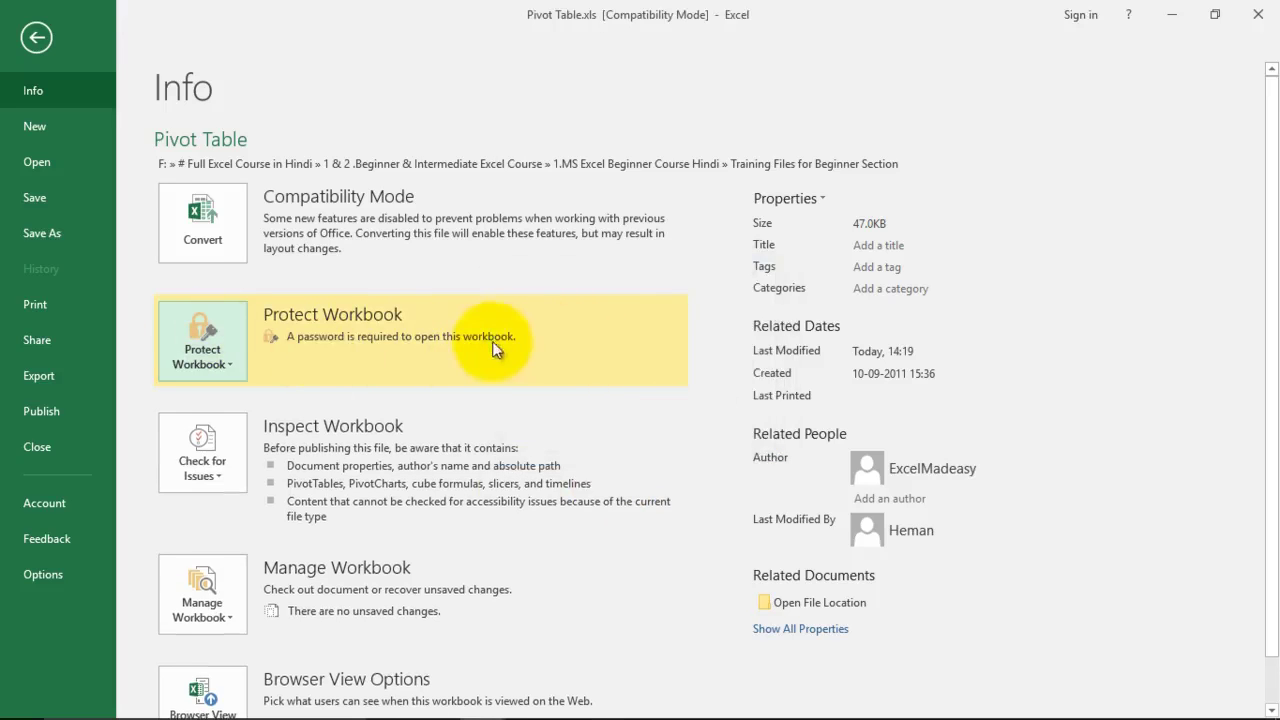
Step: Close the workbook, converting it to the newer format and saving it as Pivot Table.xlsx
left_click(1258, 20)
left_click(568, 392)
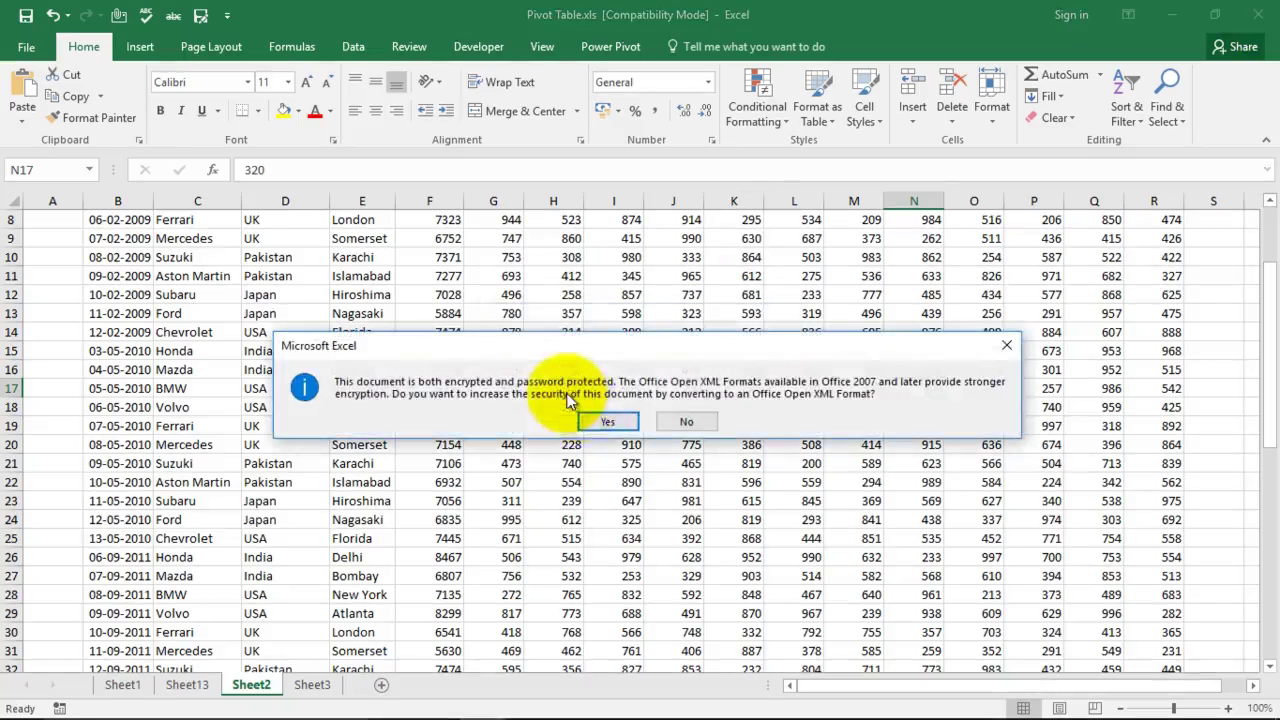
left_click(610, 421)
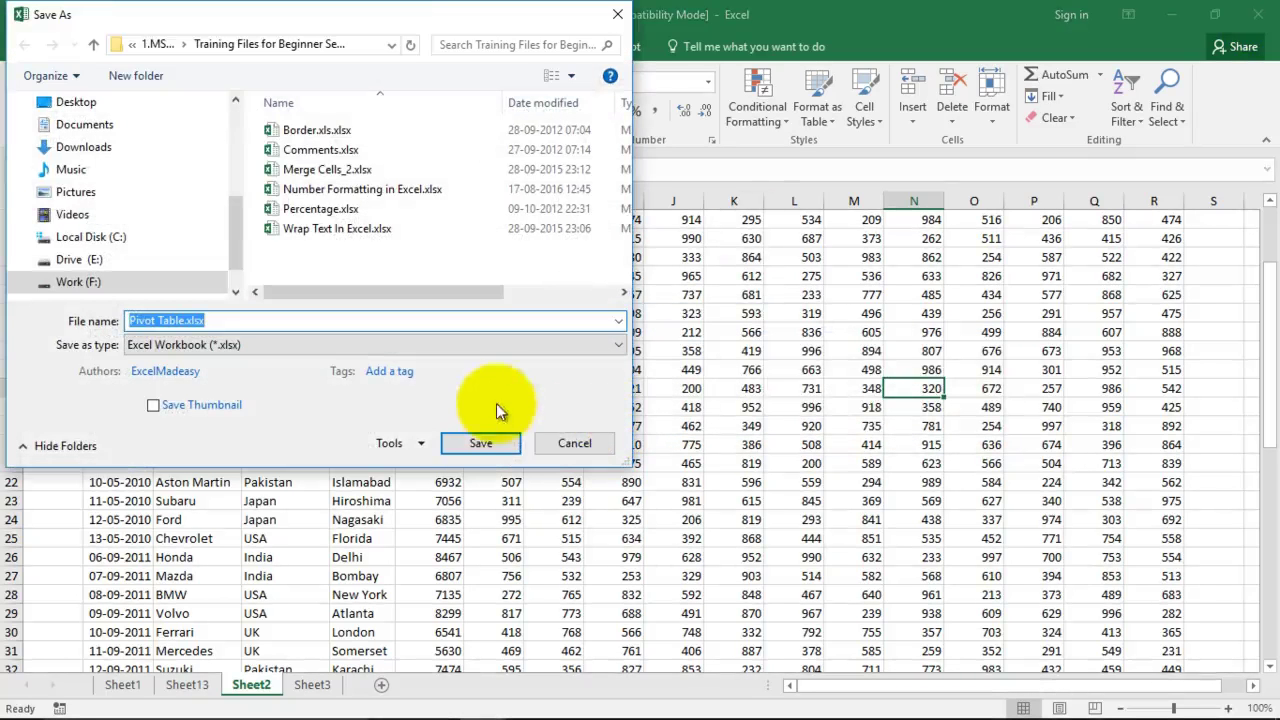
left_click(480, 445)
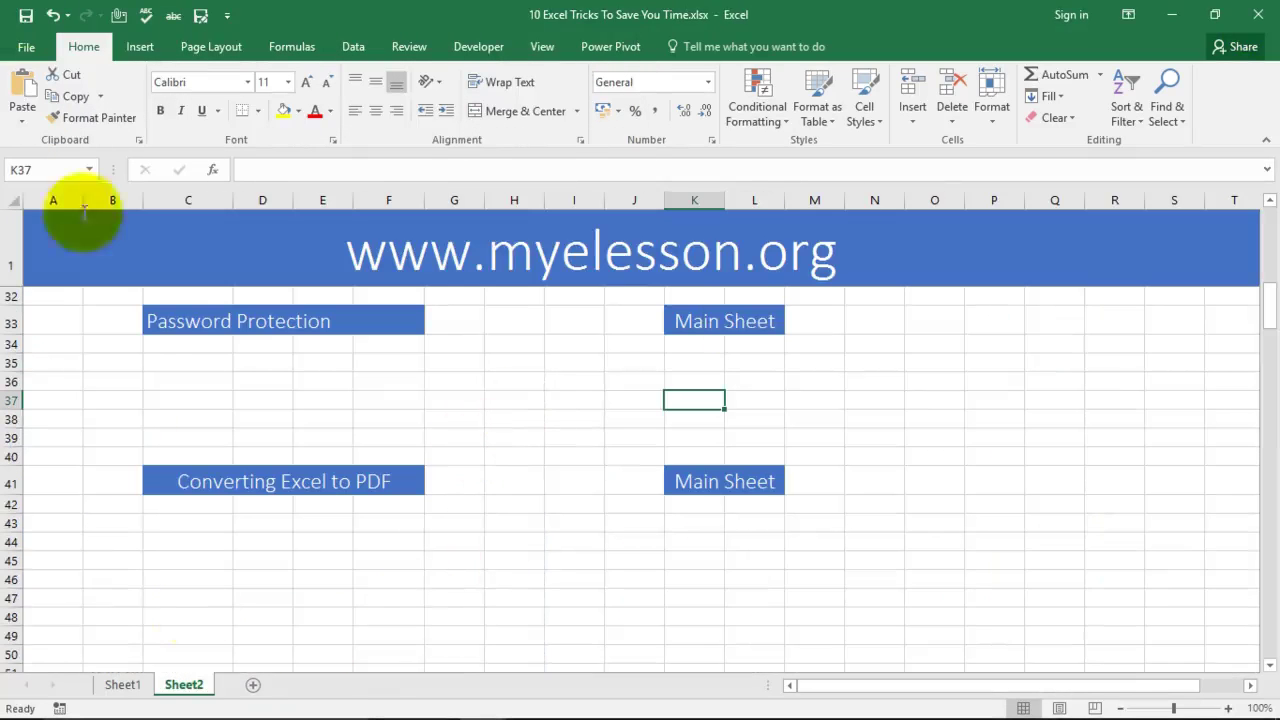
left_click(24, 48)
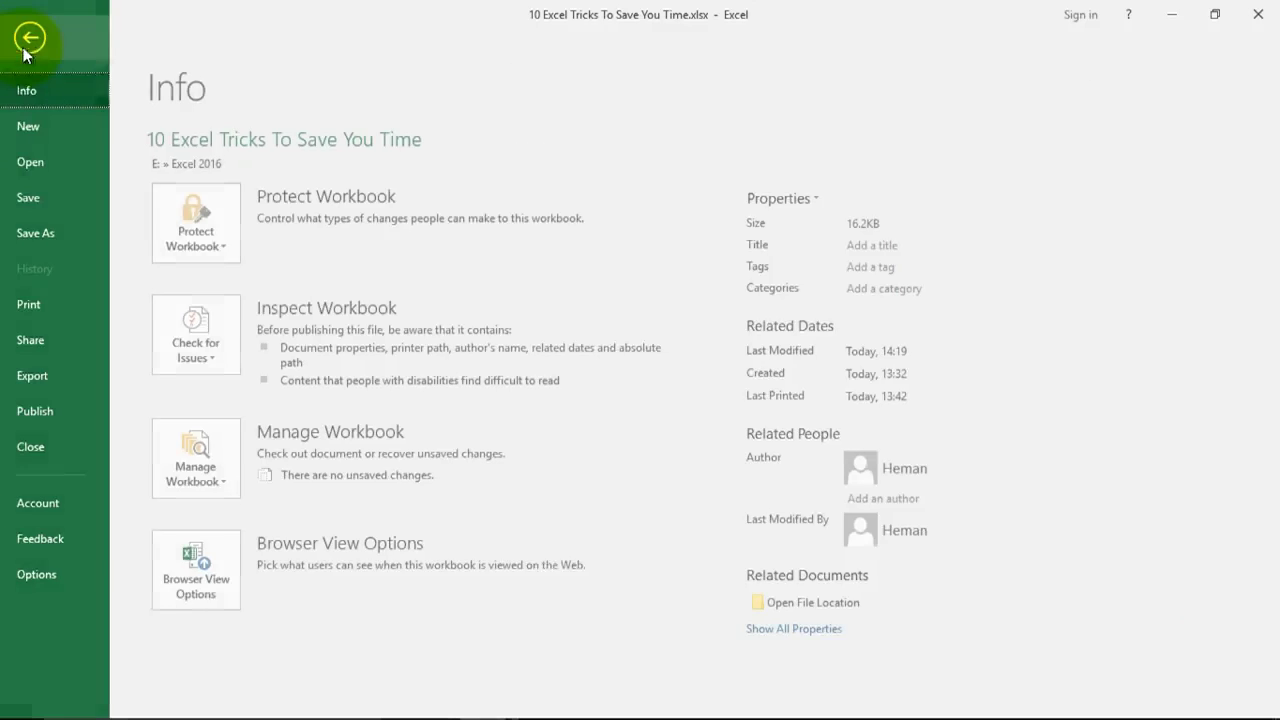
left_click(43, 163)
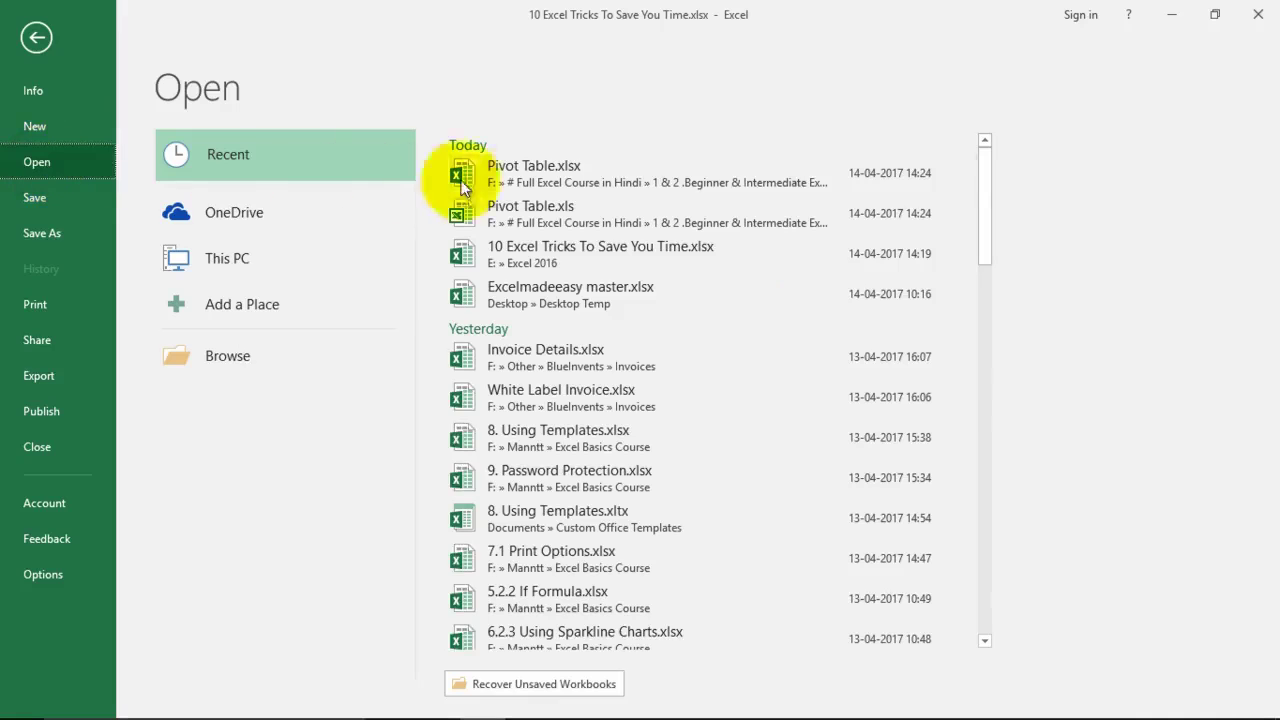
left_click(532, 179)
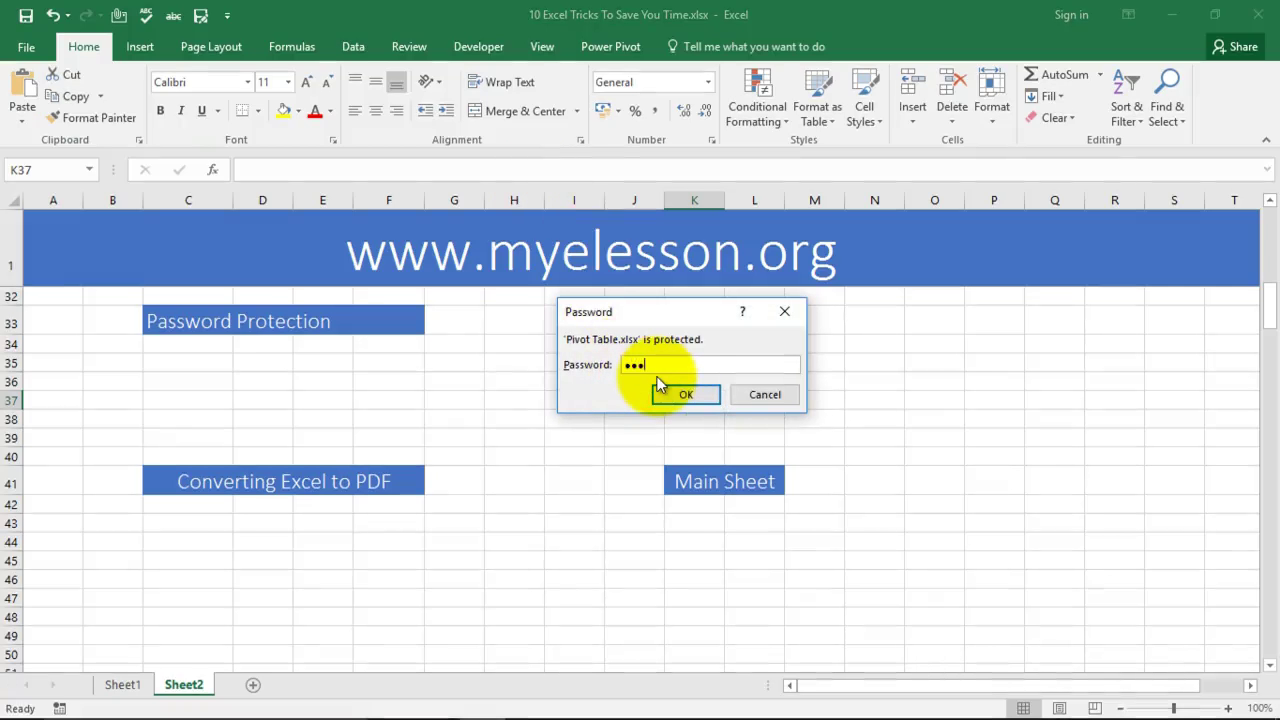
left_click(686, 395)
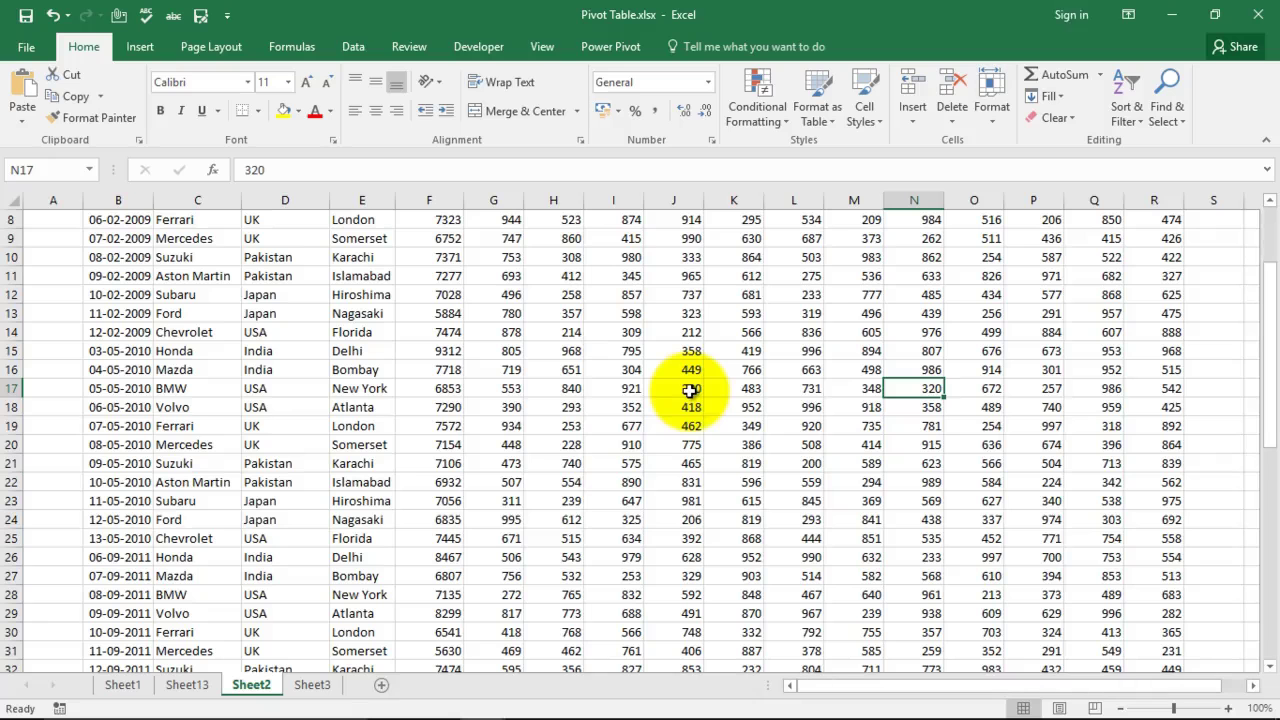
left_click(1265, 17)
left_click(545, 392)
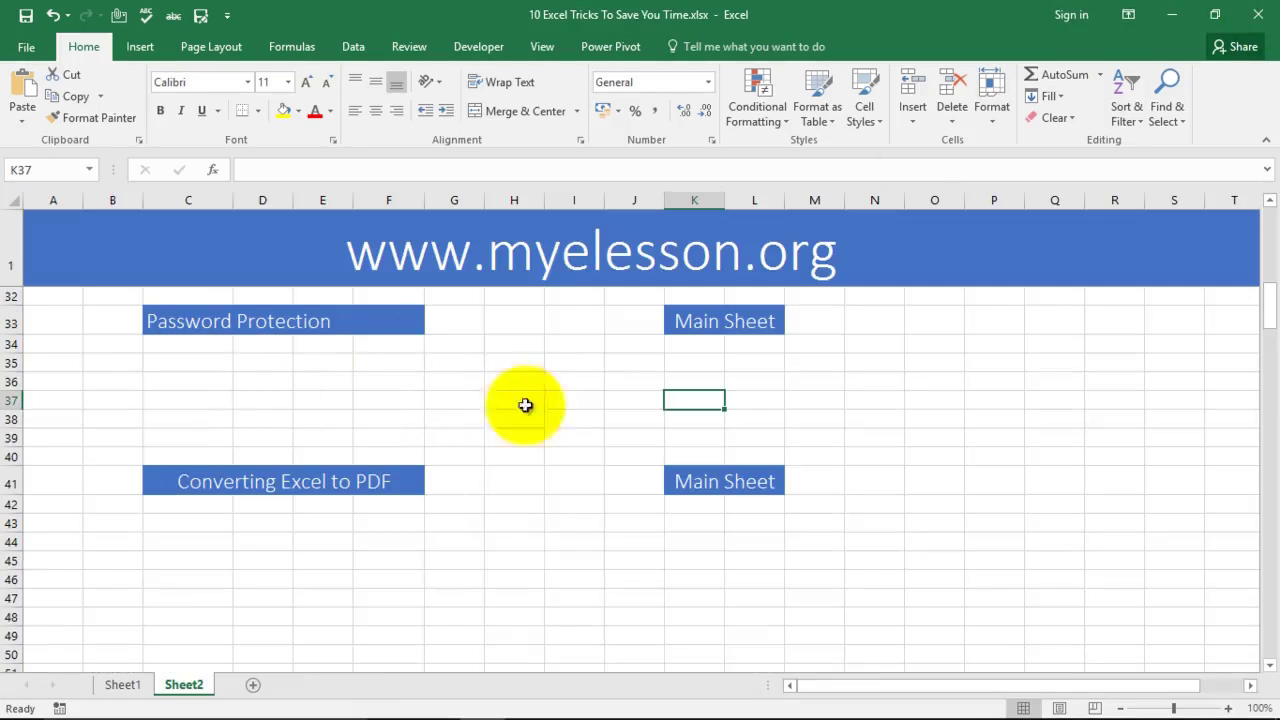
Step: Enter 123 in cells C36 and D36 under Password Protection, then switch to the Review ribbon
left_click(514, 419)
left_click(305, 400)
left_click(225, 400)
left_click(514, 400)
left_click(700, 393)
left_click(232, 400)
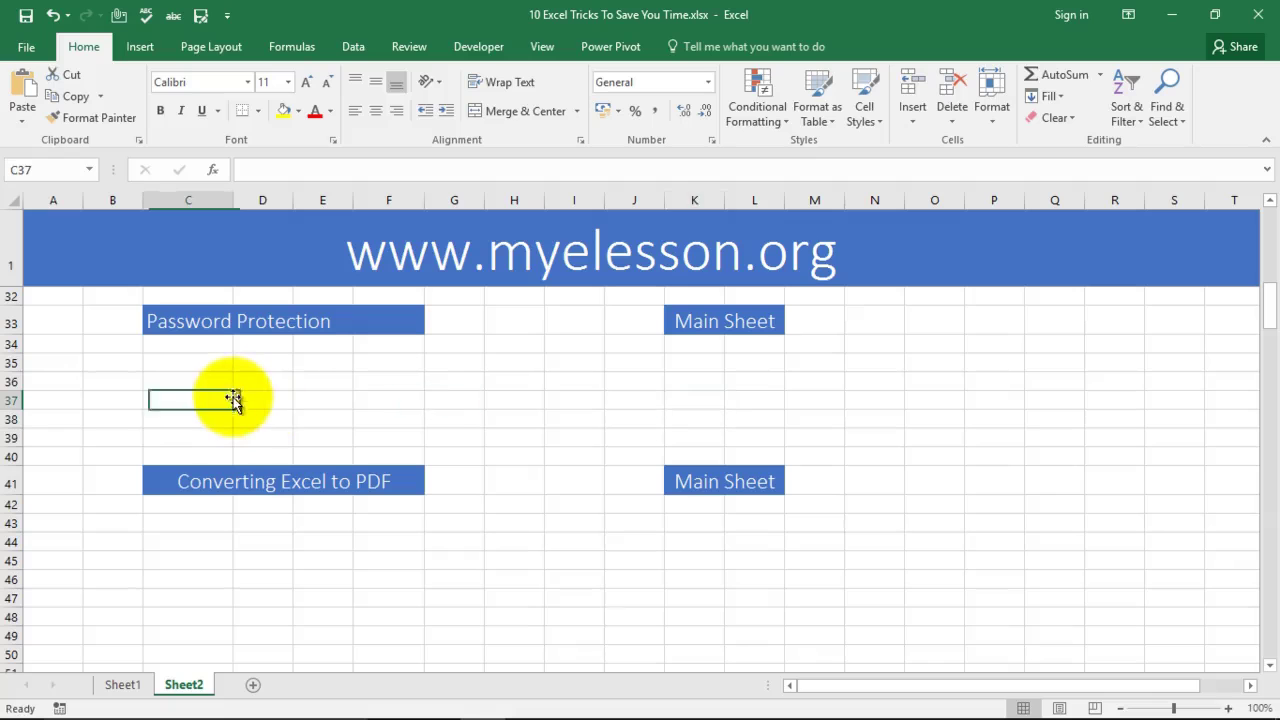
key("Up")
type("12")
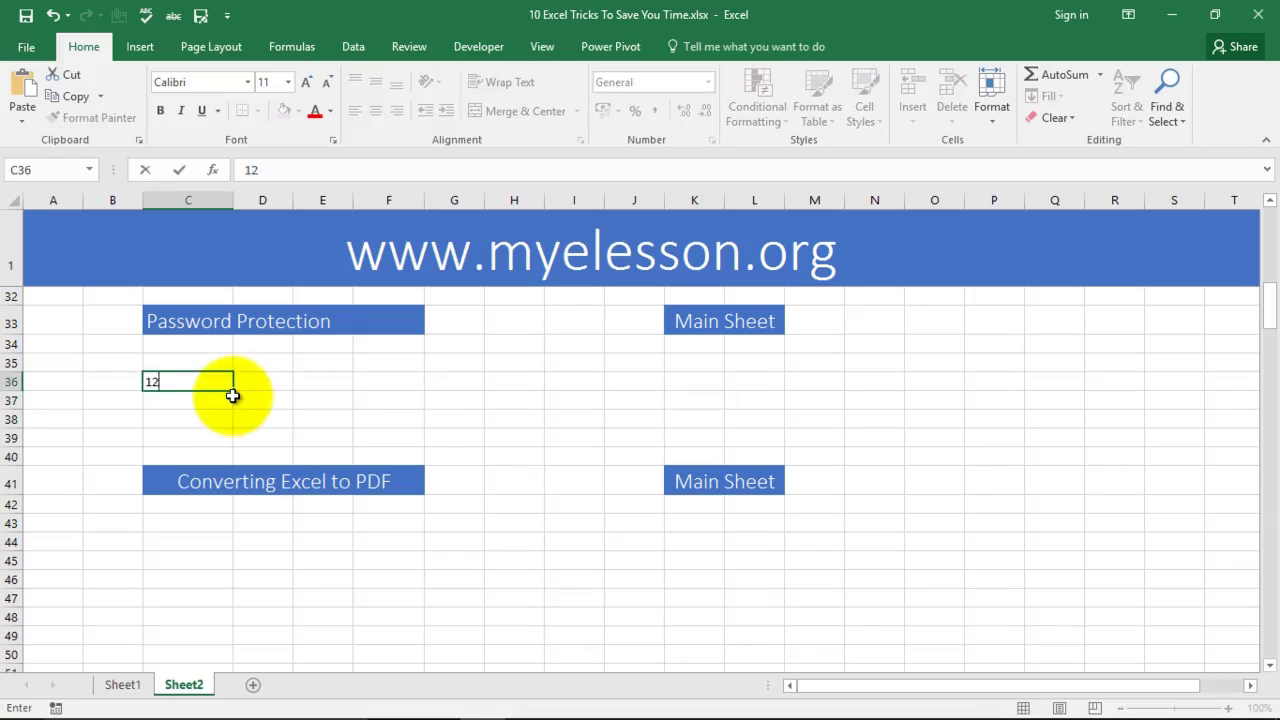
type("3")
key("Return")
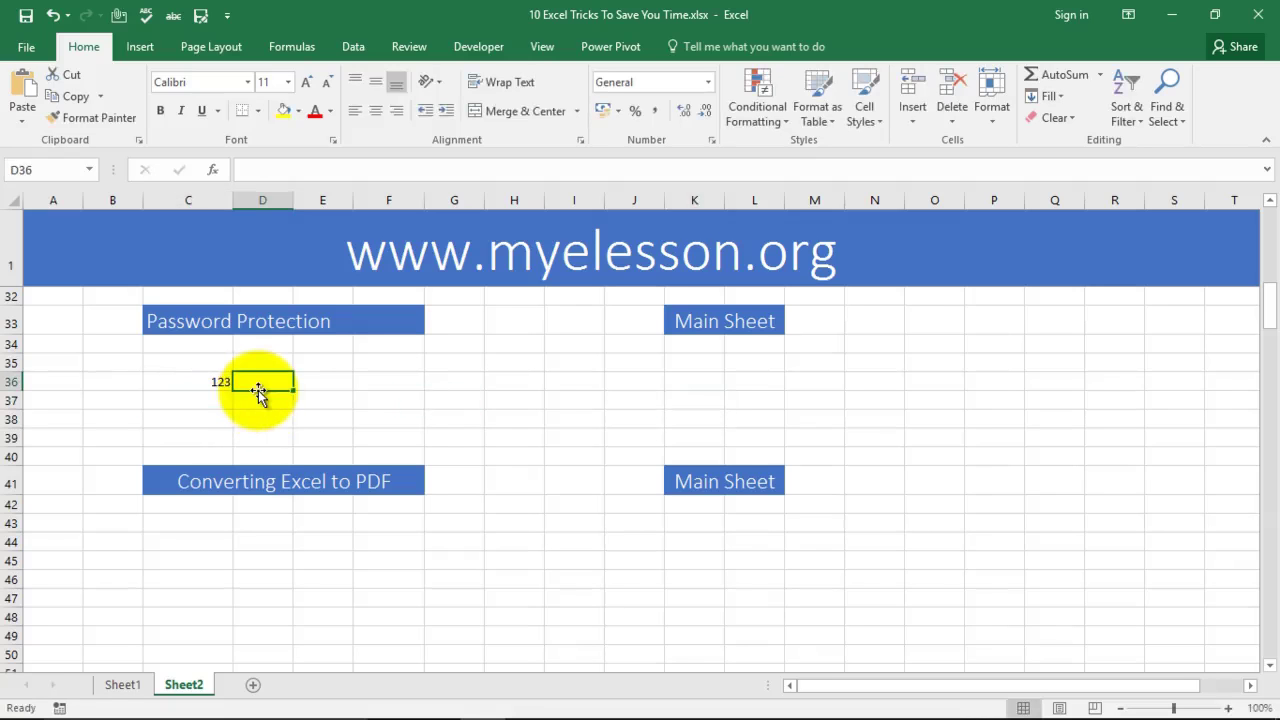
type("123")
left_click(330, 397)
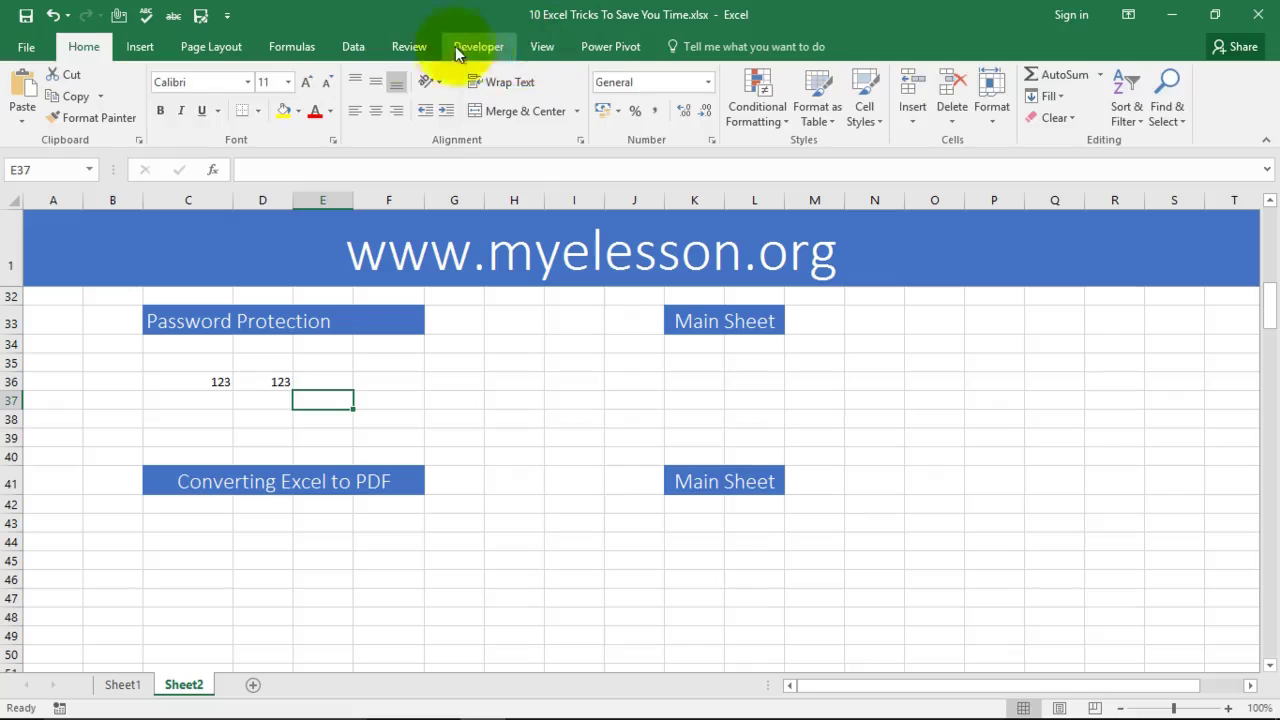
left_click(406, 48)
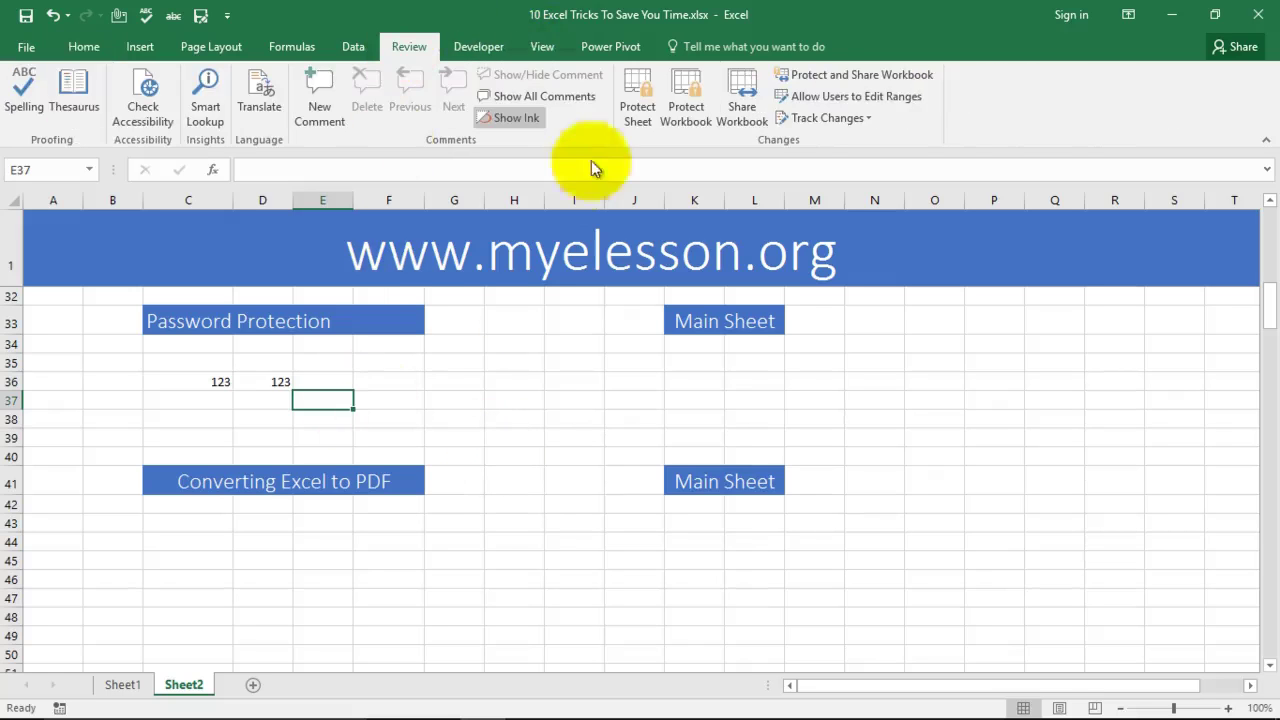
left_click(639, 88)
type("123")
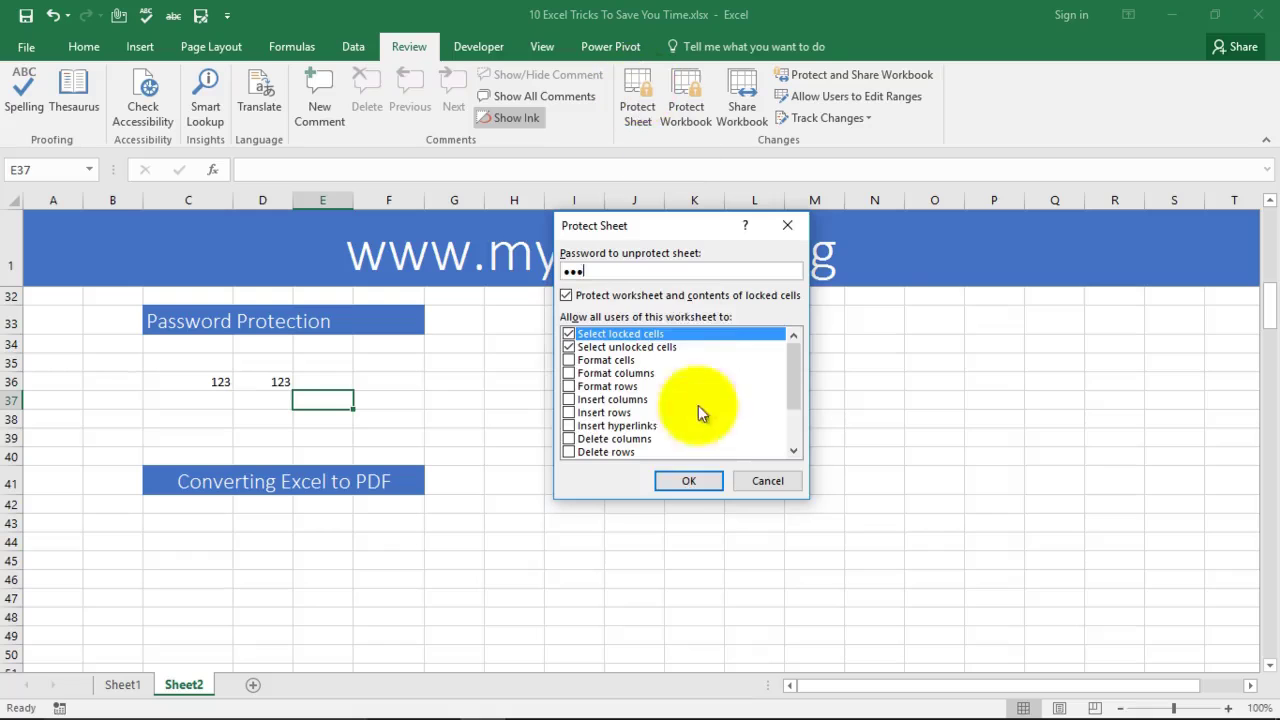
left_click(690, 483)
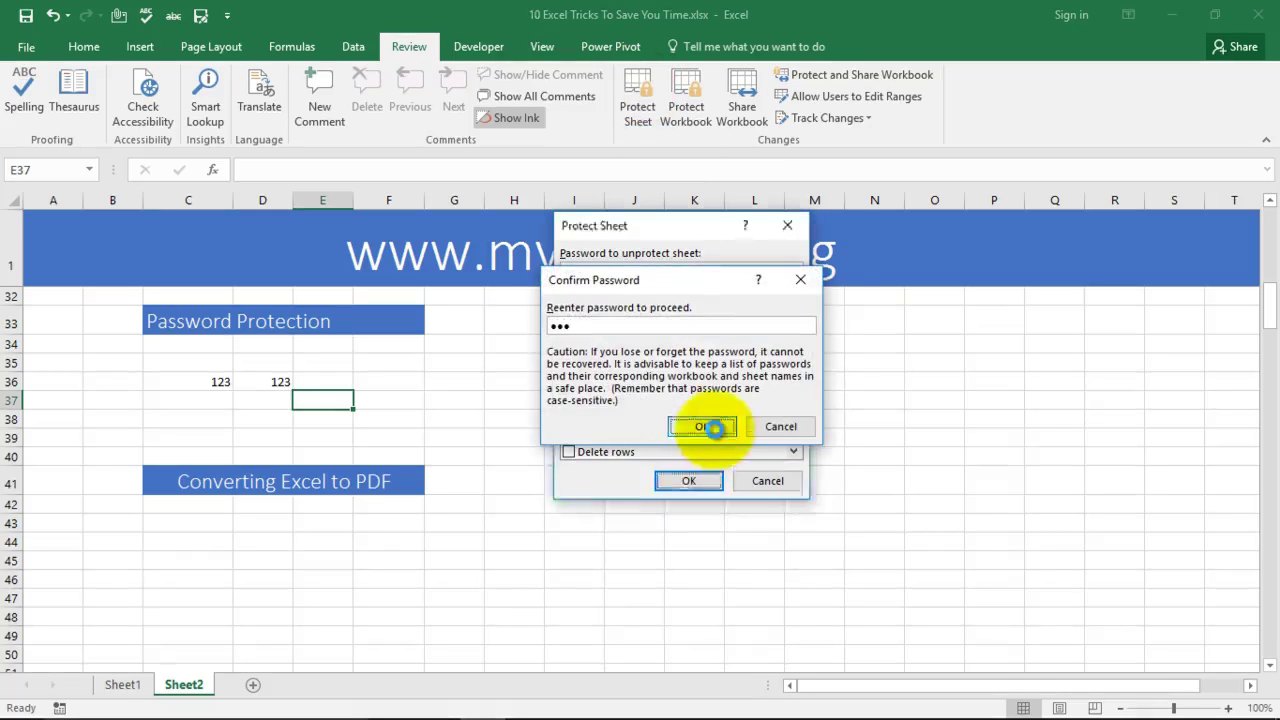
left_click(705, 427)
left_click(515, 380)
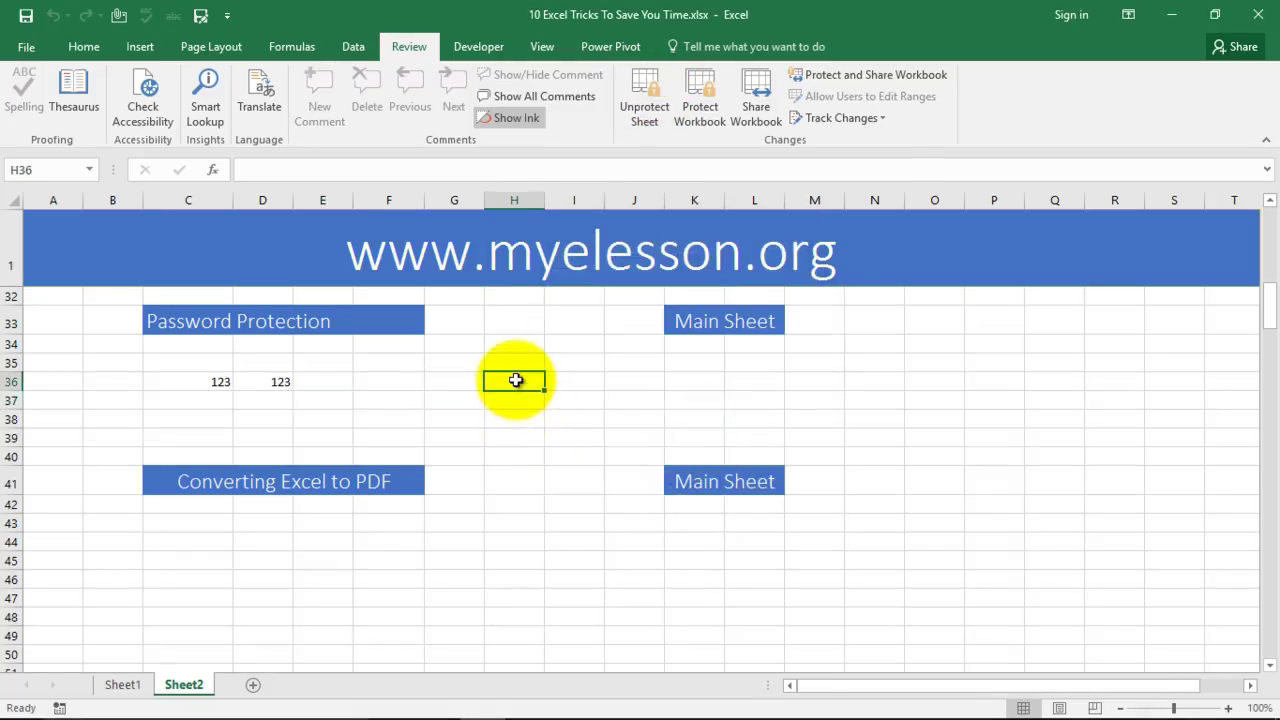
double_click(515, 380)
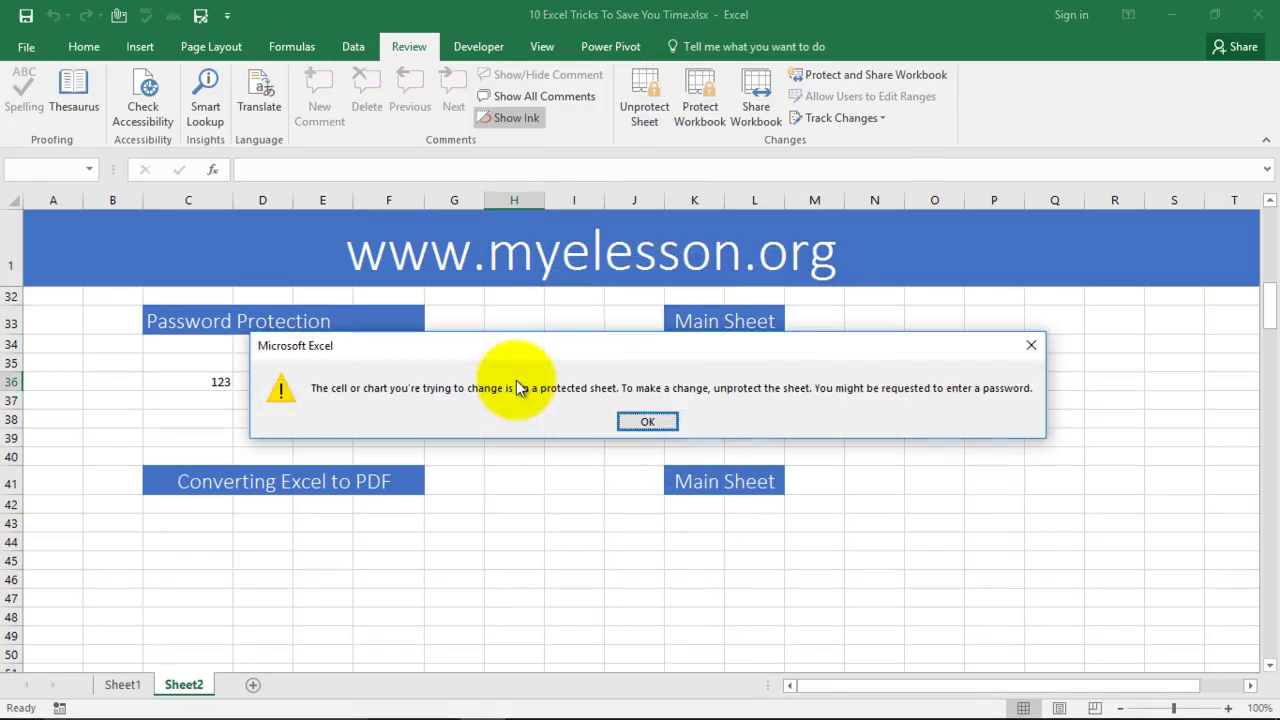
left_click(646, 423)
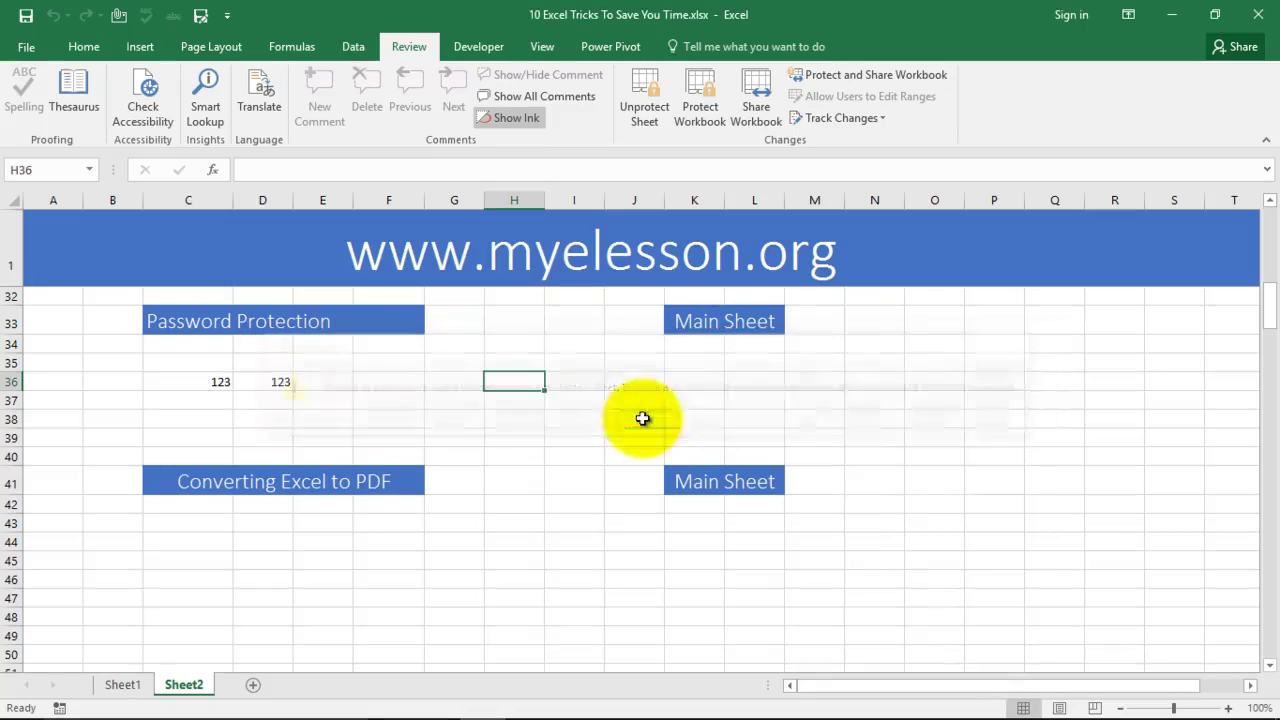
left_click(640, 91)
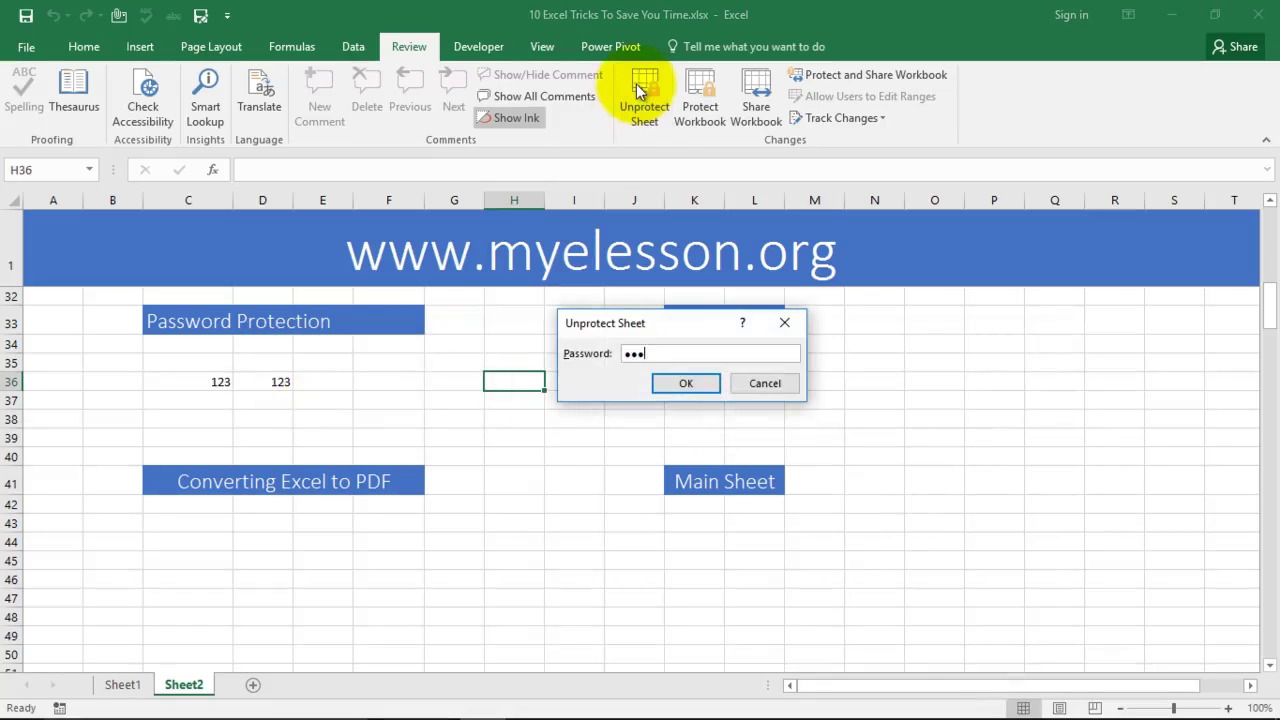
key("Return")
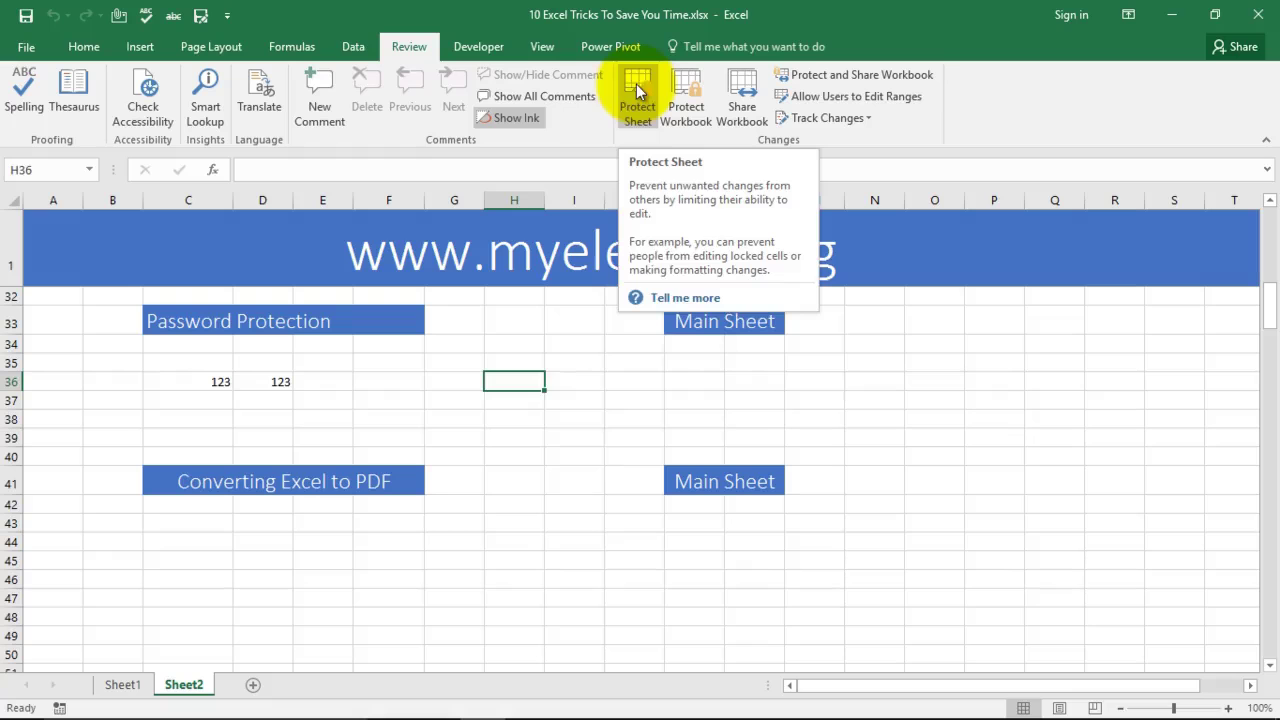
left_click(552, 396)
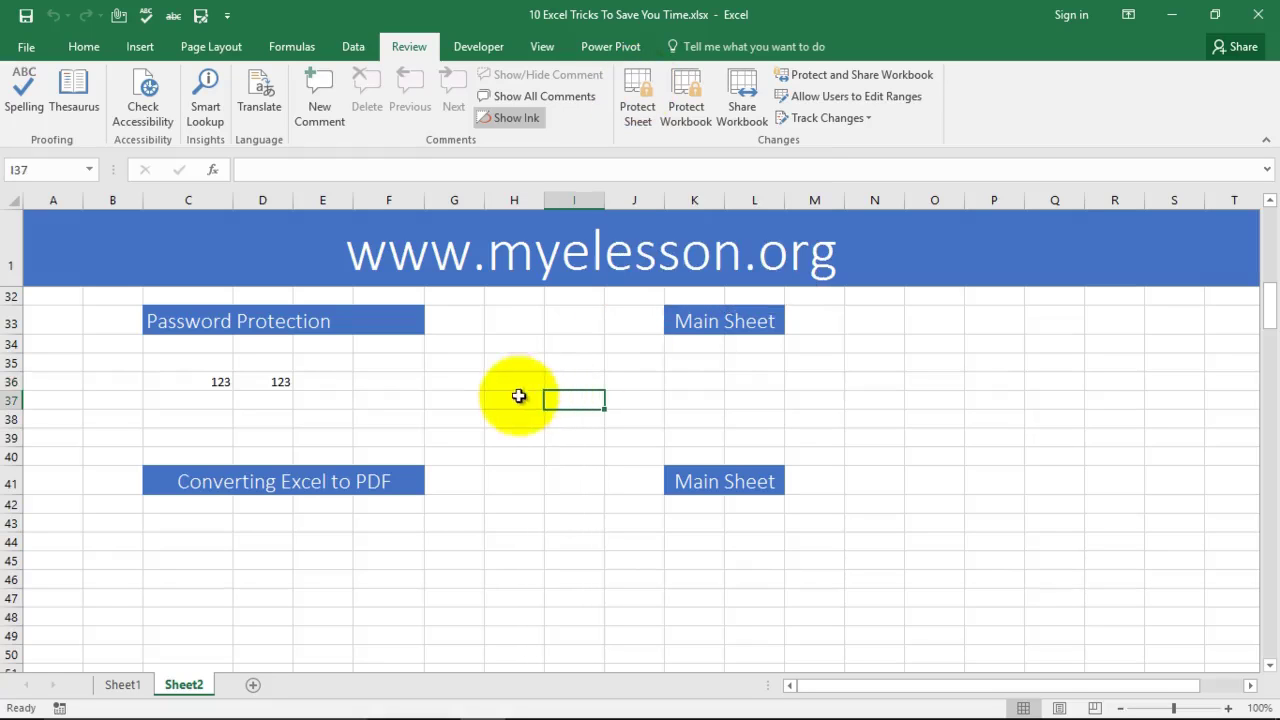
Step: Fill cells K36:L36 with yellow
left_click_drag(675, 381, 737, 377)
left_click(82, 46)
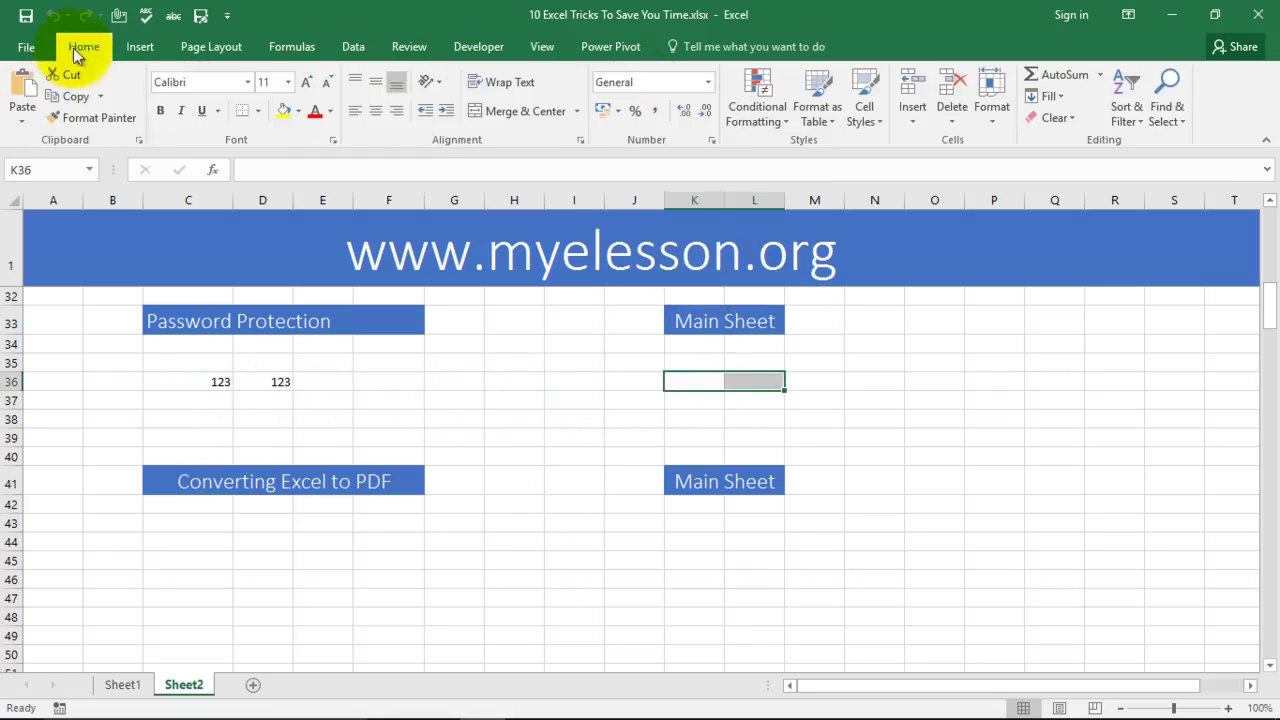
left_click(285, 110)
left_click(742, 401)
left_click_drag(679, 383, 755, 386)
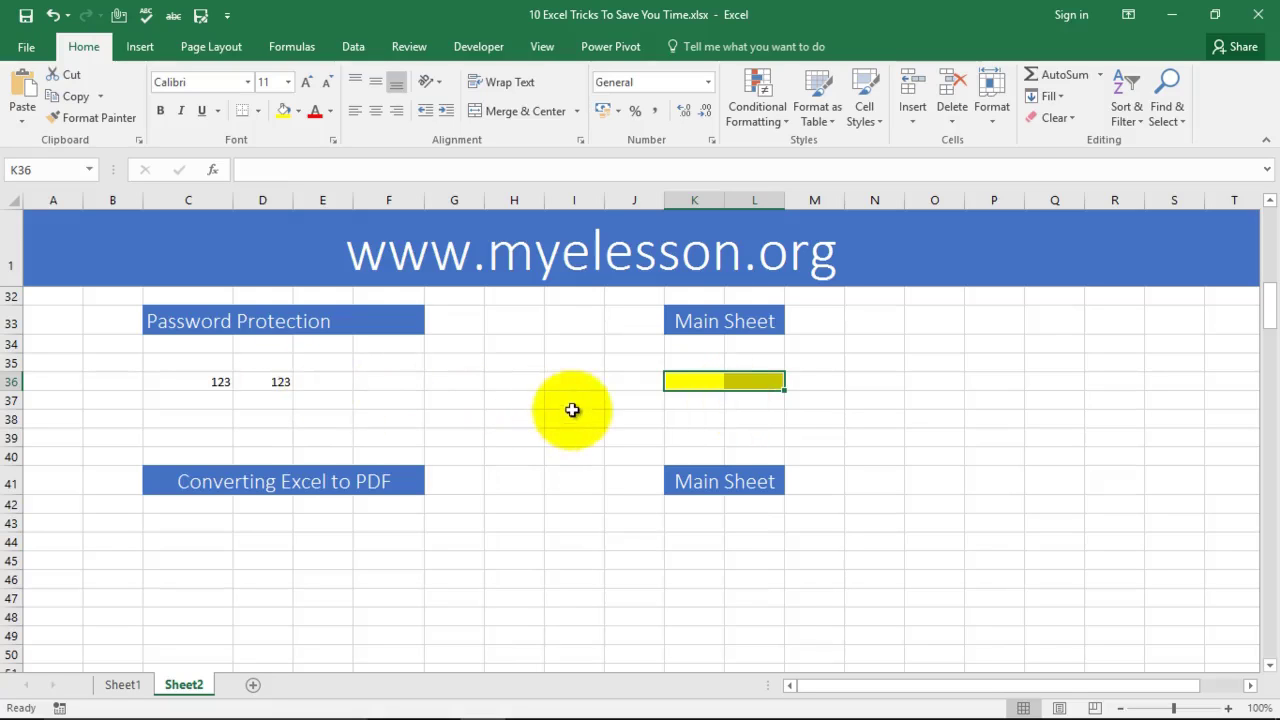
left_click(757, 430)
Step: Enter 123 in cell H36
left_click(543, 390)
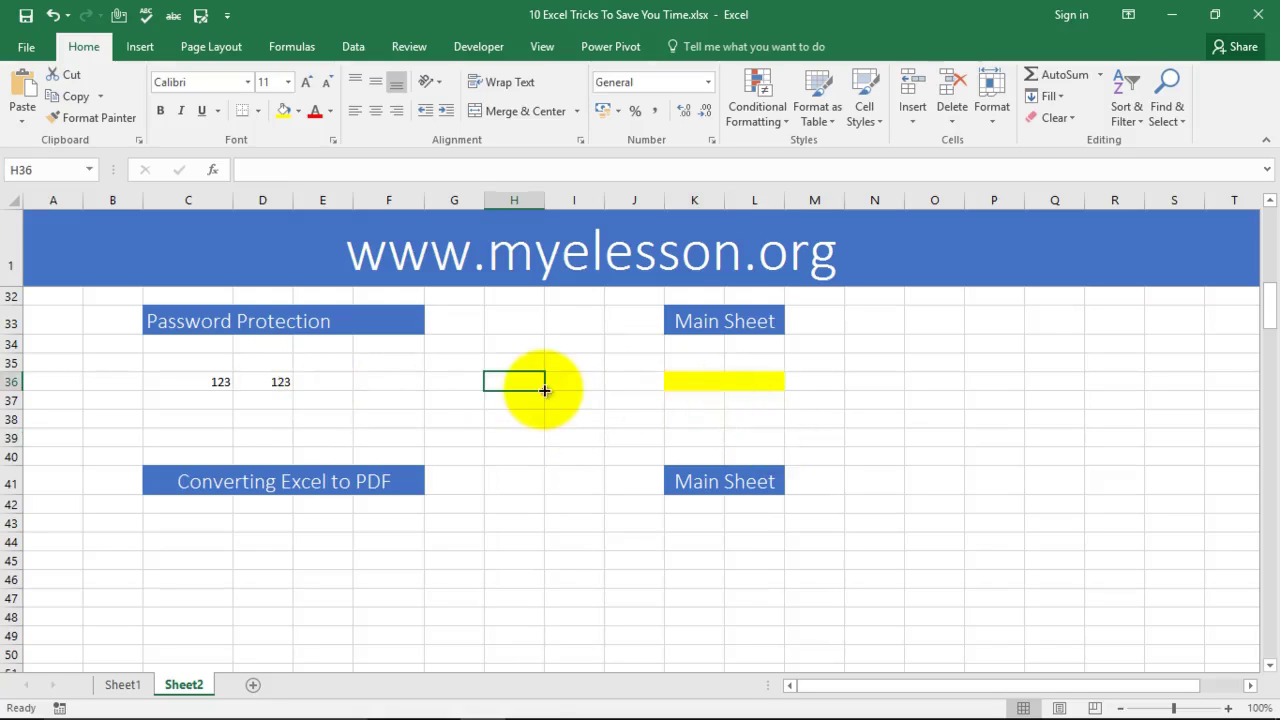
type("123")
key("Return")
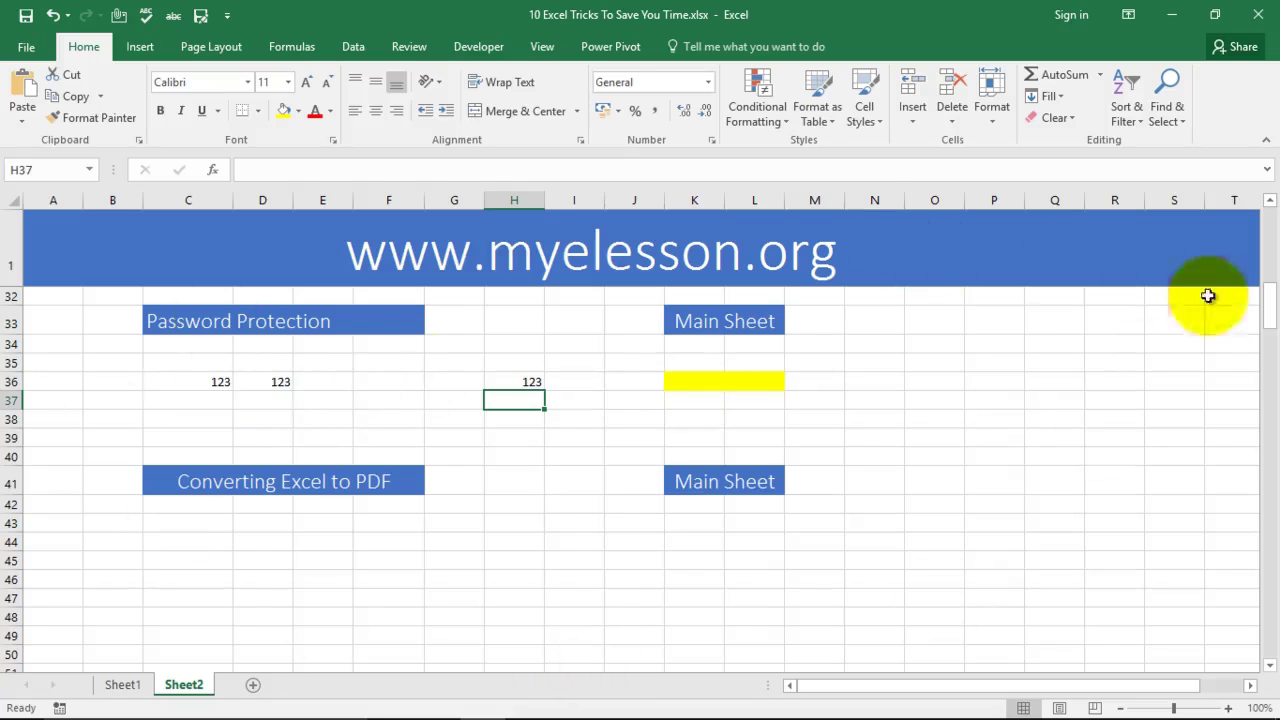
Step: Unlock the yellow cells K36:L36 by clearing Locked in Format Cells > Protection
left_click(692, 381)
left_click(759, 380)
left_click(702, 381)
left_click(749, 381)
left_click(712, 381)
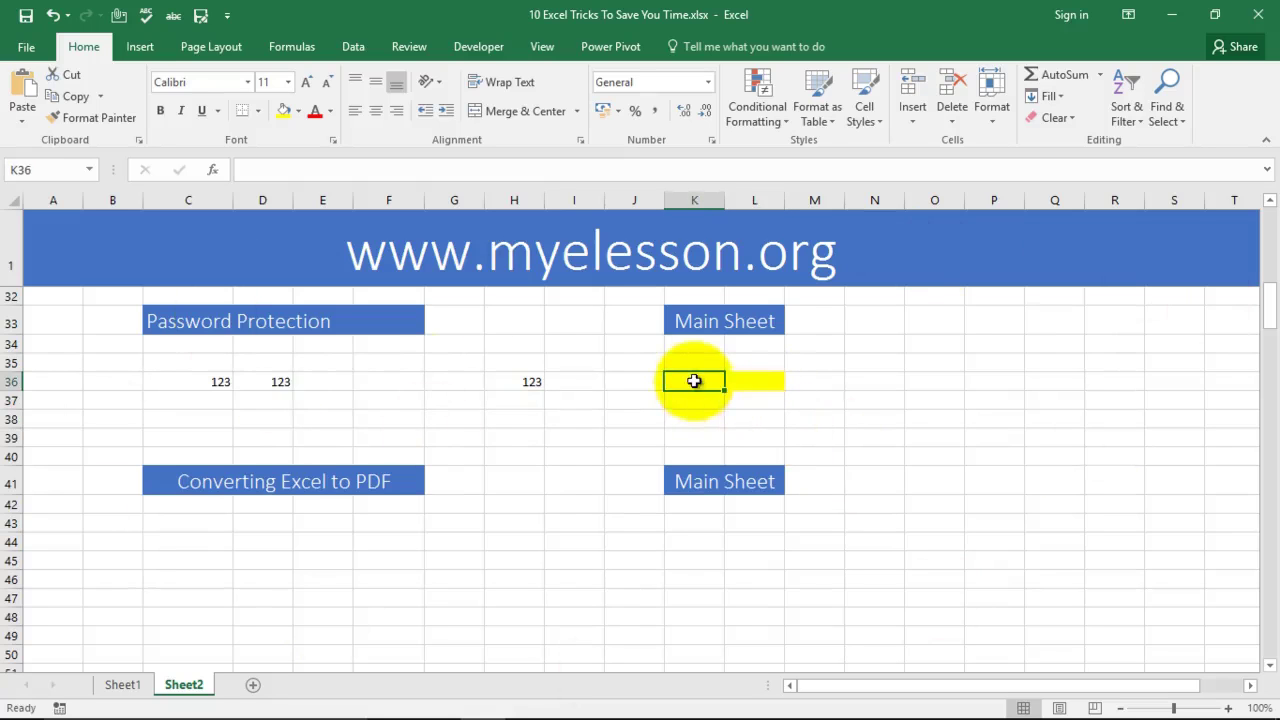
left_click_drag(694, 381, 766, 380)
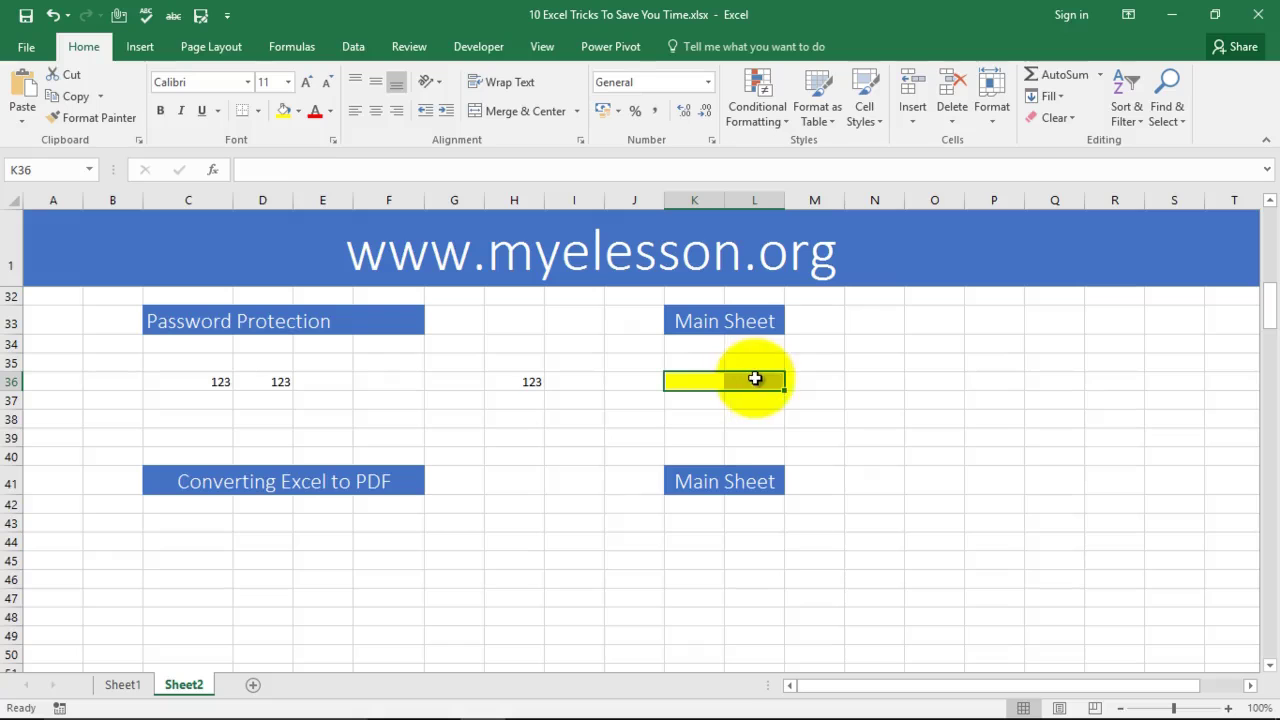
left_click(337, 141)
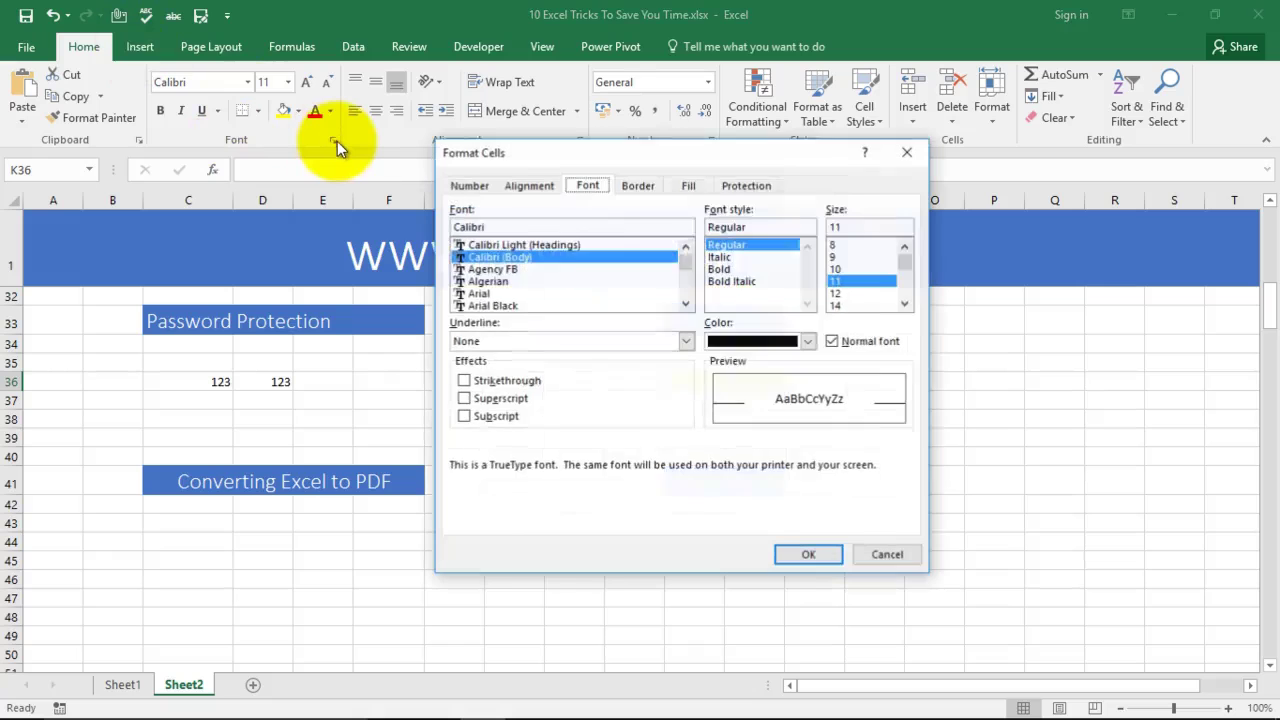
left_click(744, 185)
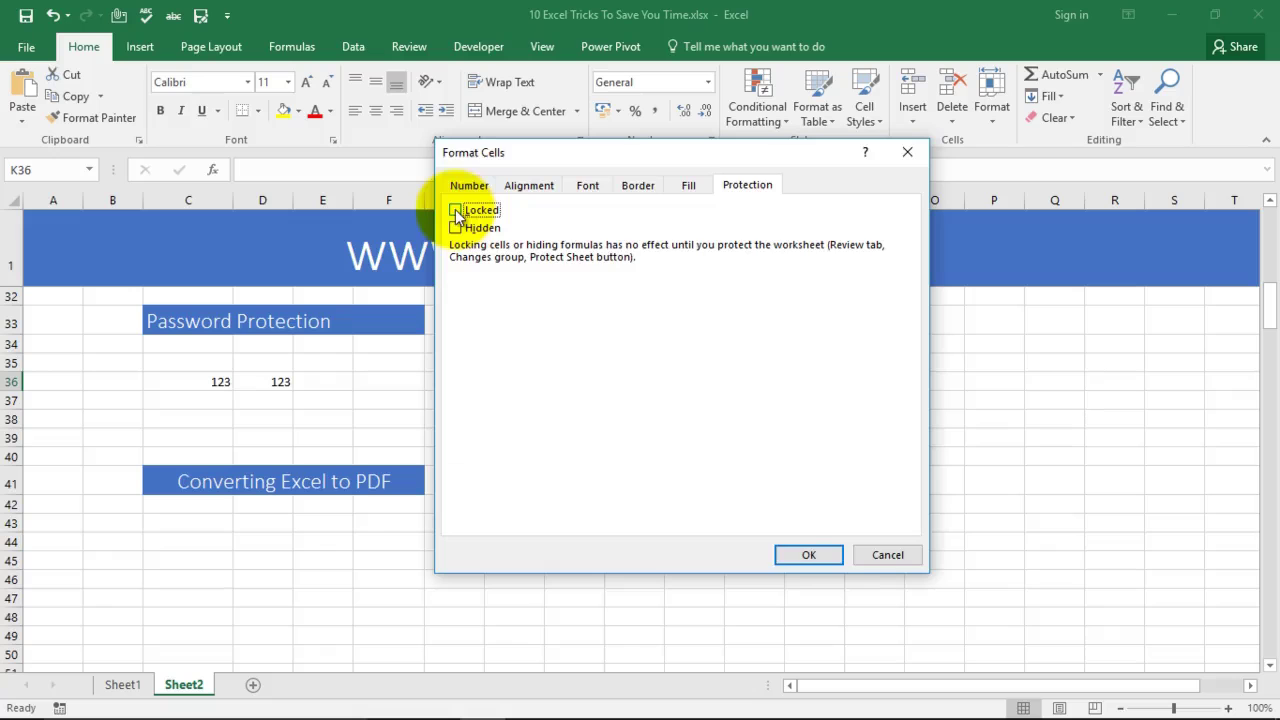
left_click(808, 554)
left_click(908, 478)
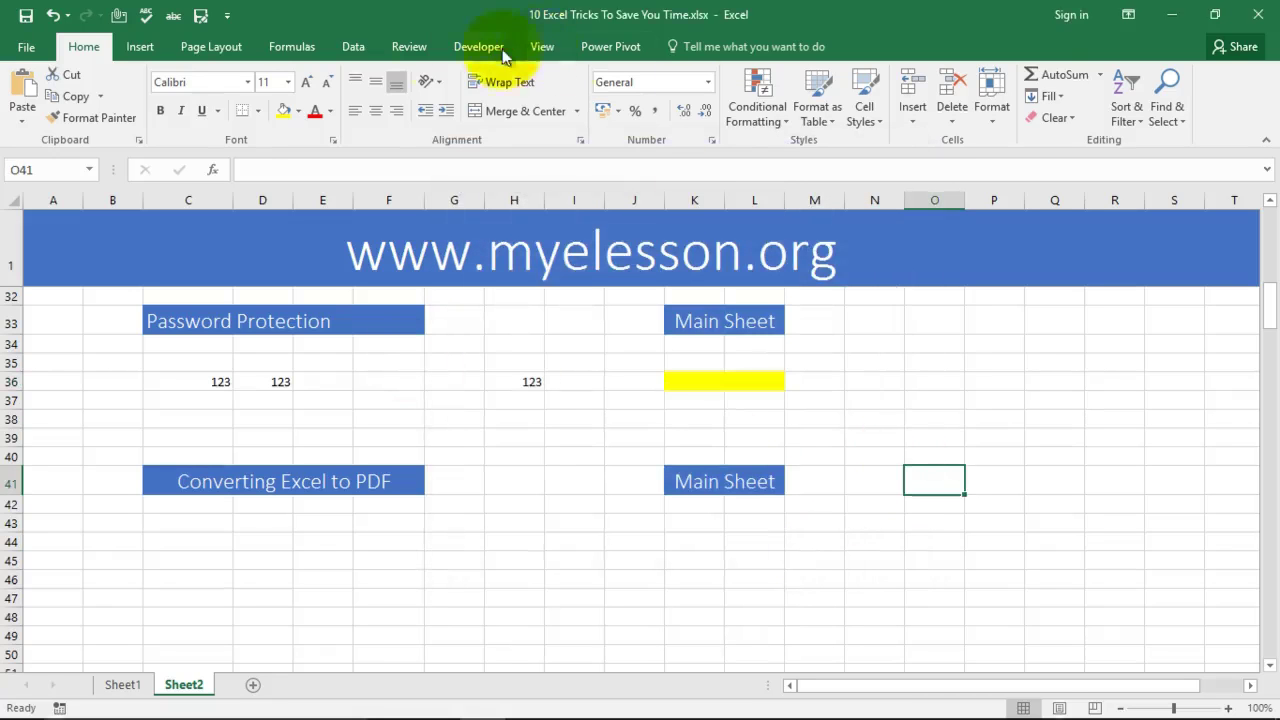
Step: Protect Sheet2 with a password, entered and confirmed
left_click(411, 47)
left_click(634, 90)
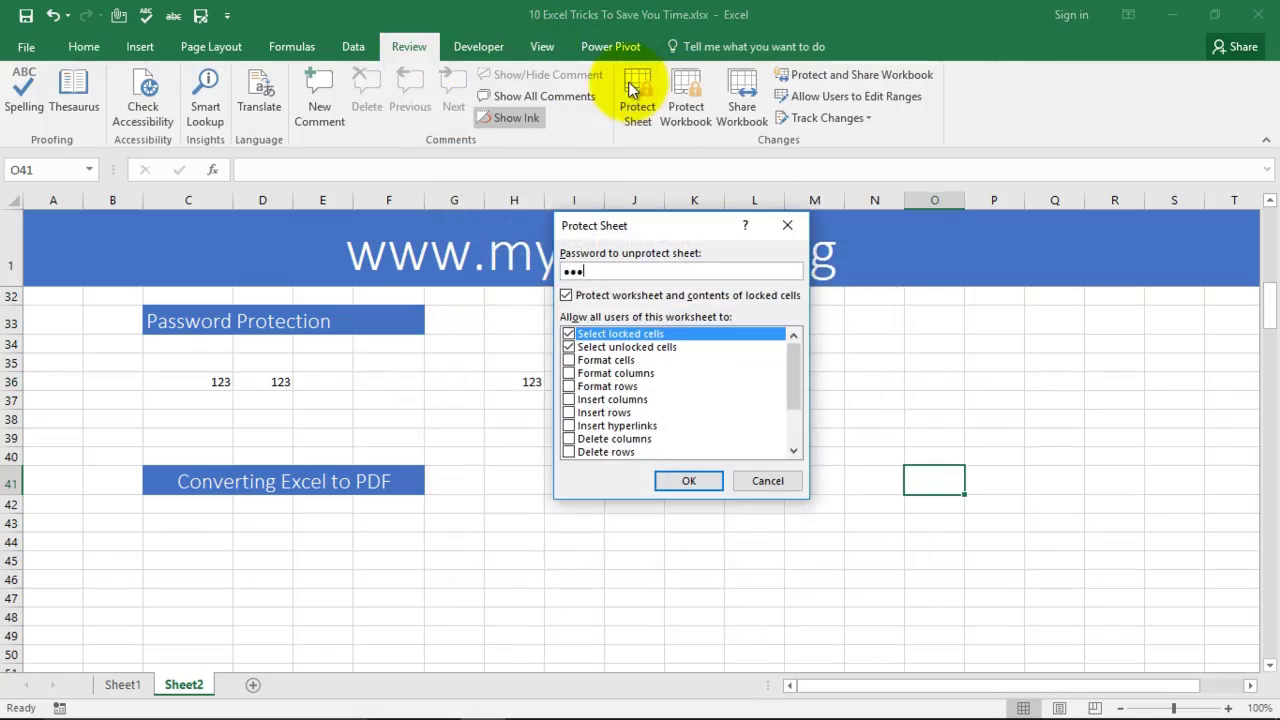
key("Return")
type("123")
key("Return")
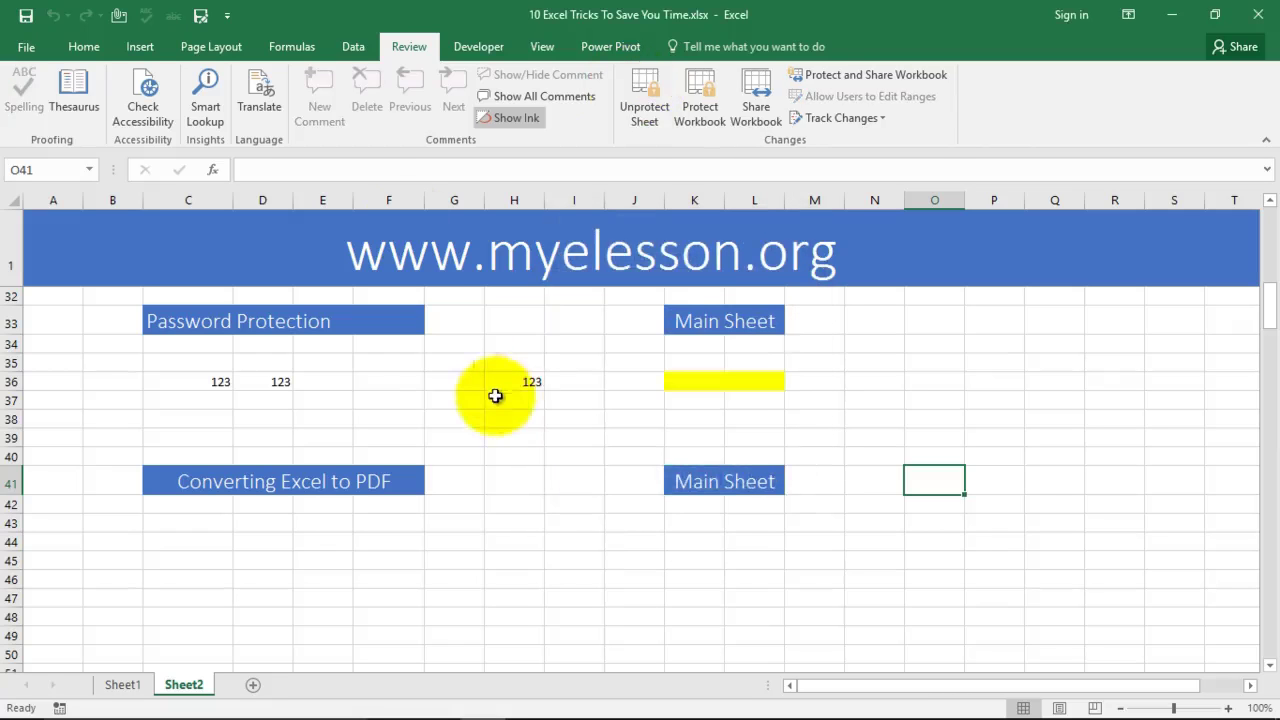
Step: Test protection: locked G37 shows a warning, while unlocked K36 accepts 123
left_click(452, 395)
double_click(450, 382)
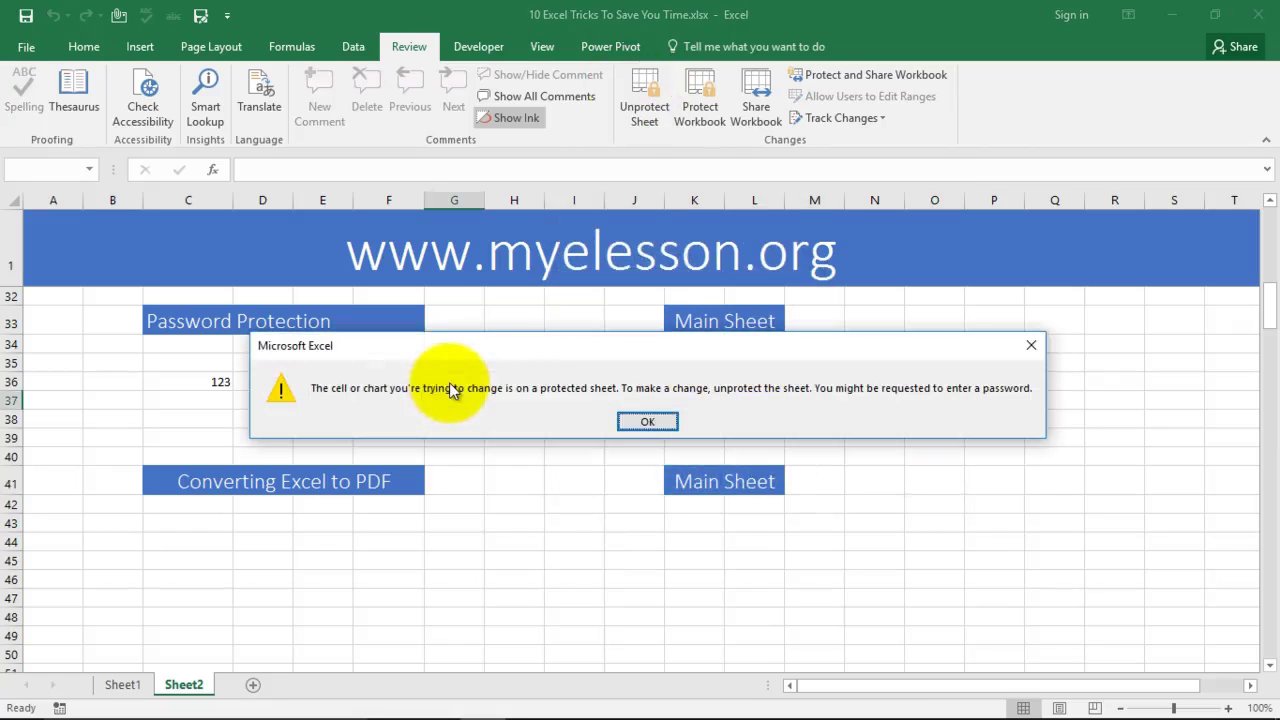
left_click(636, 423)
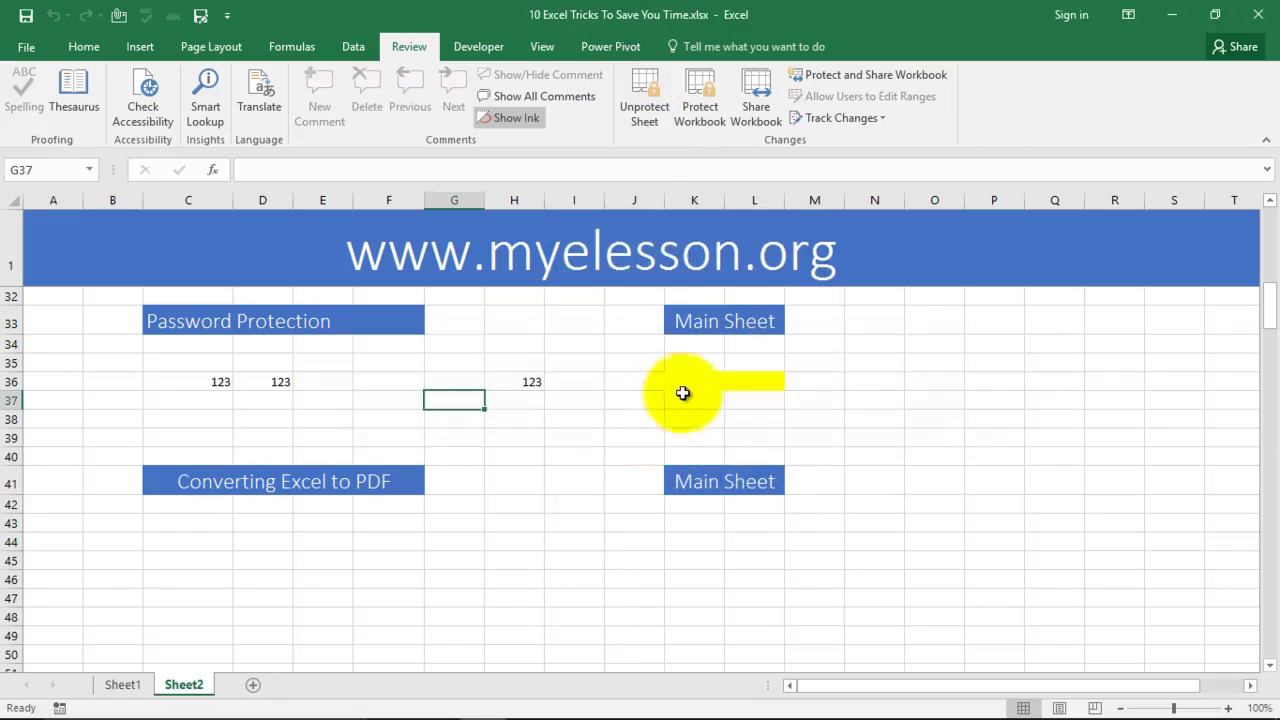
left_click(685, 386)
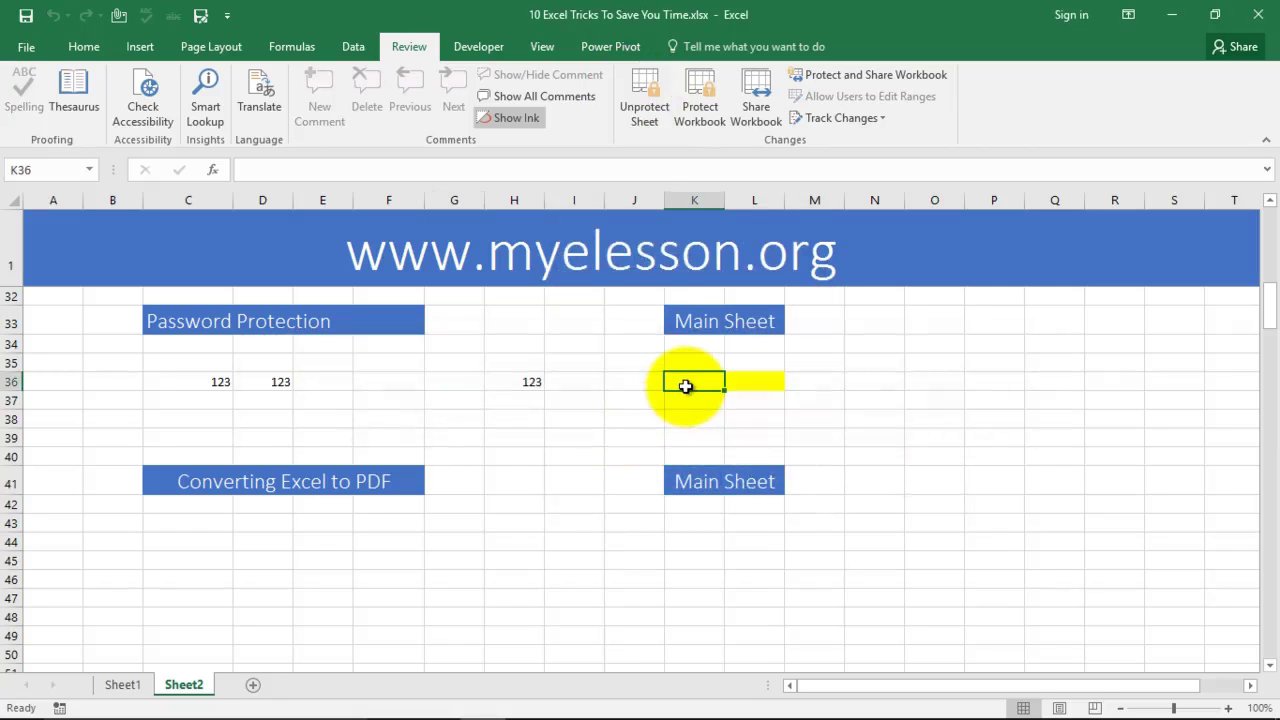
type("123")
key("Return")
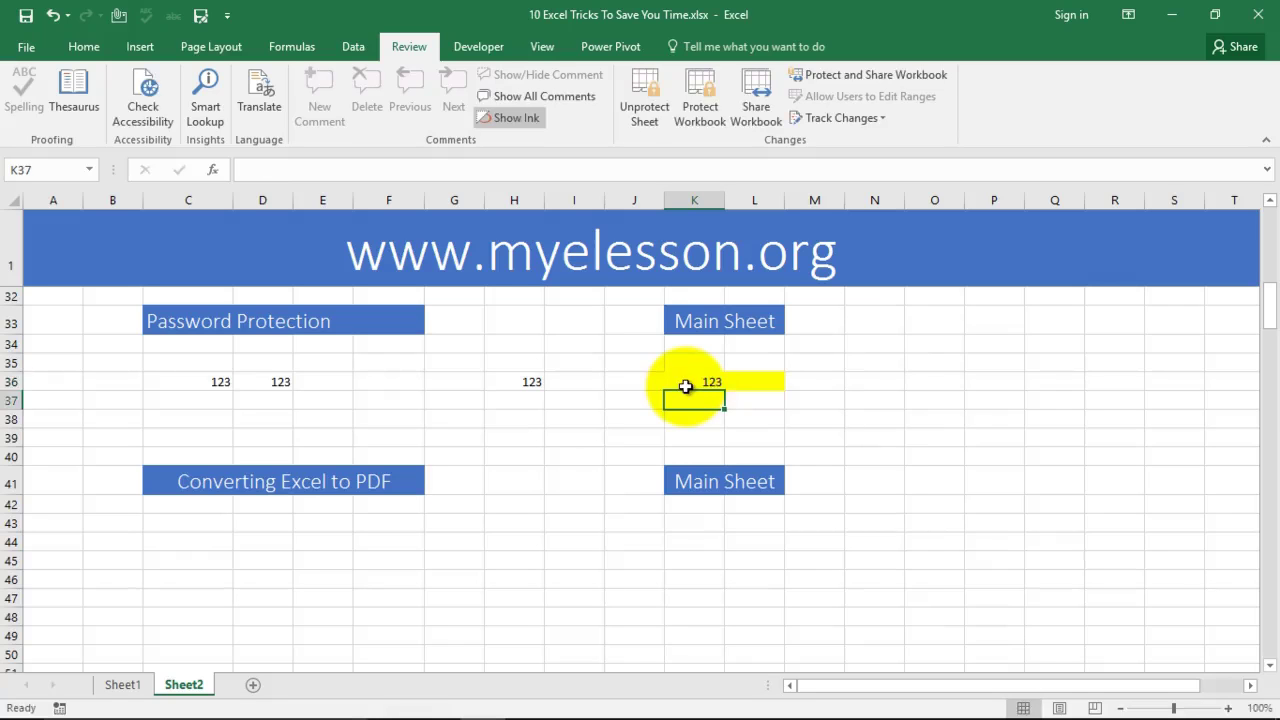
Step: Publish Sheet1 to the Desktop as a 3-page PDF, then close it in Acrobat Reader
scroll(600, 395, "down", 2)
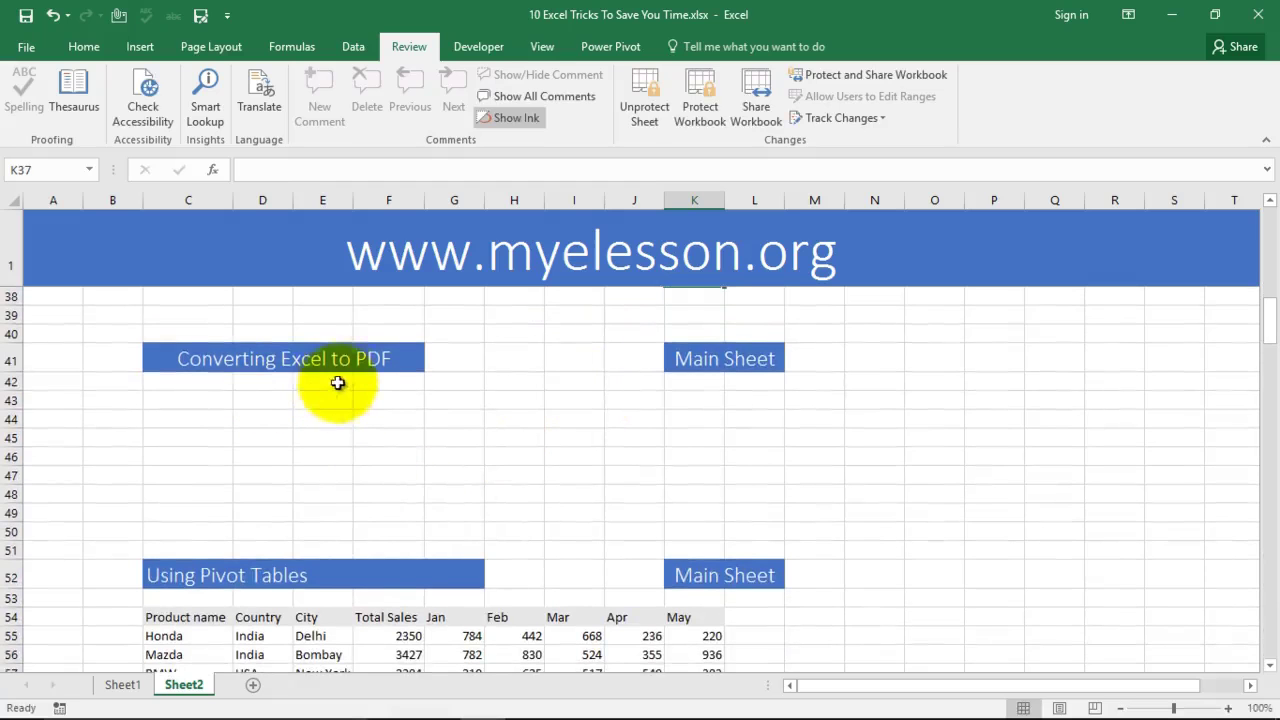
left_click(123, 688)
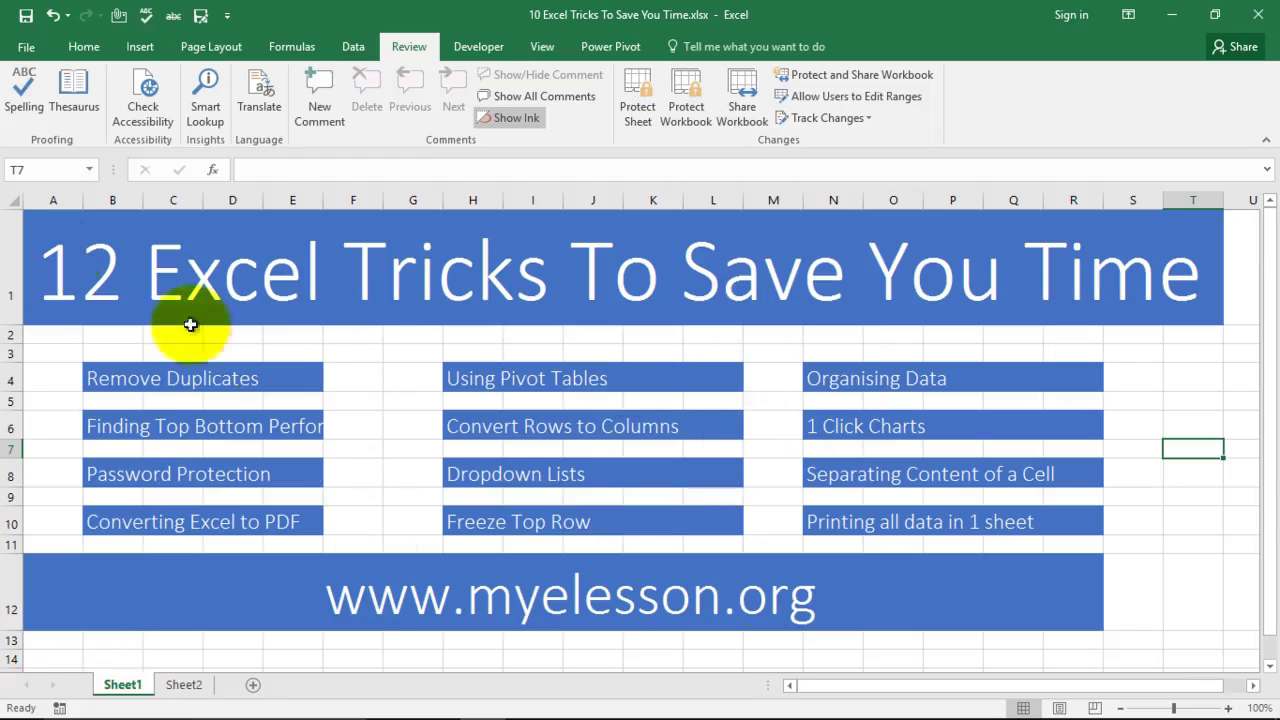
left_click(26, 47)
left_click(30, 375)
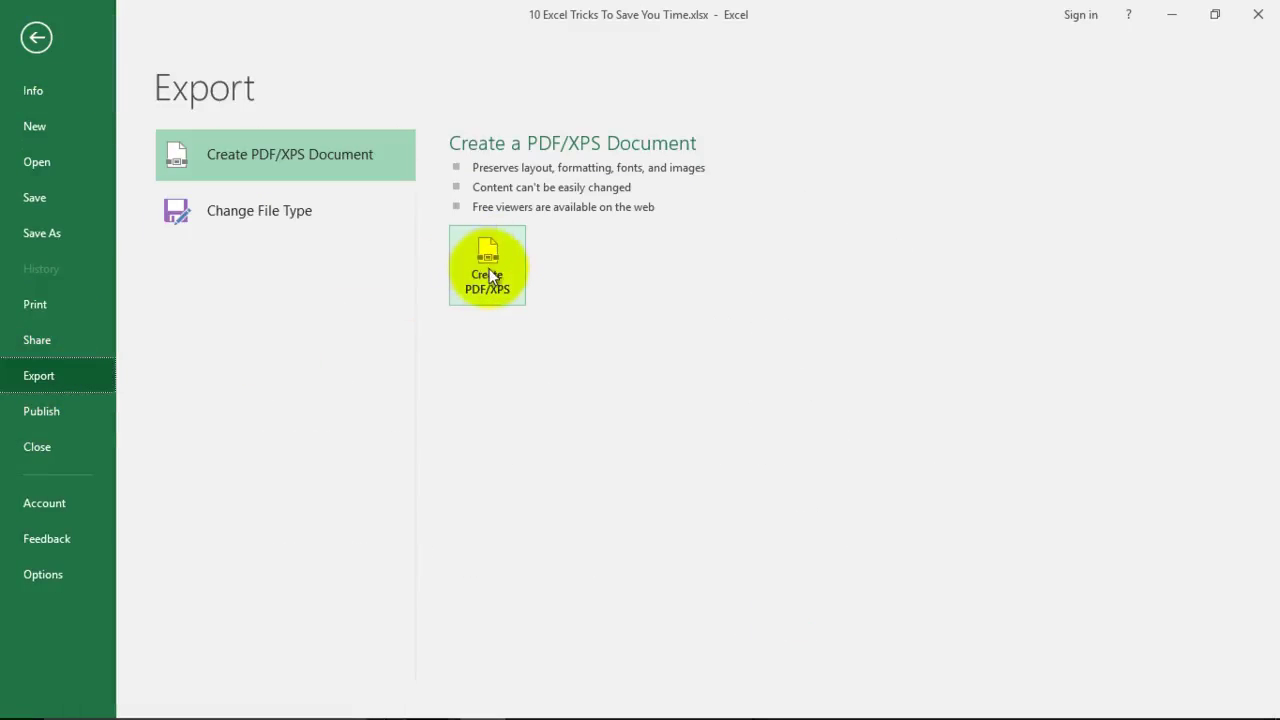
left_click(504, 267)
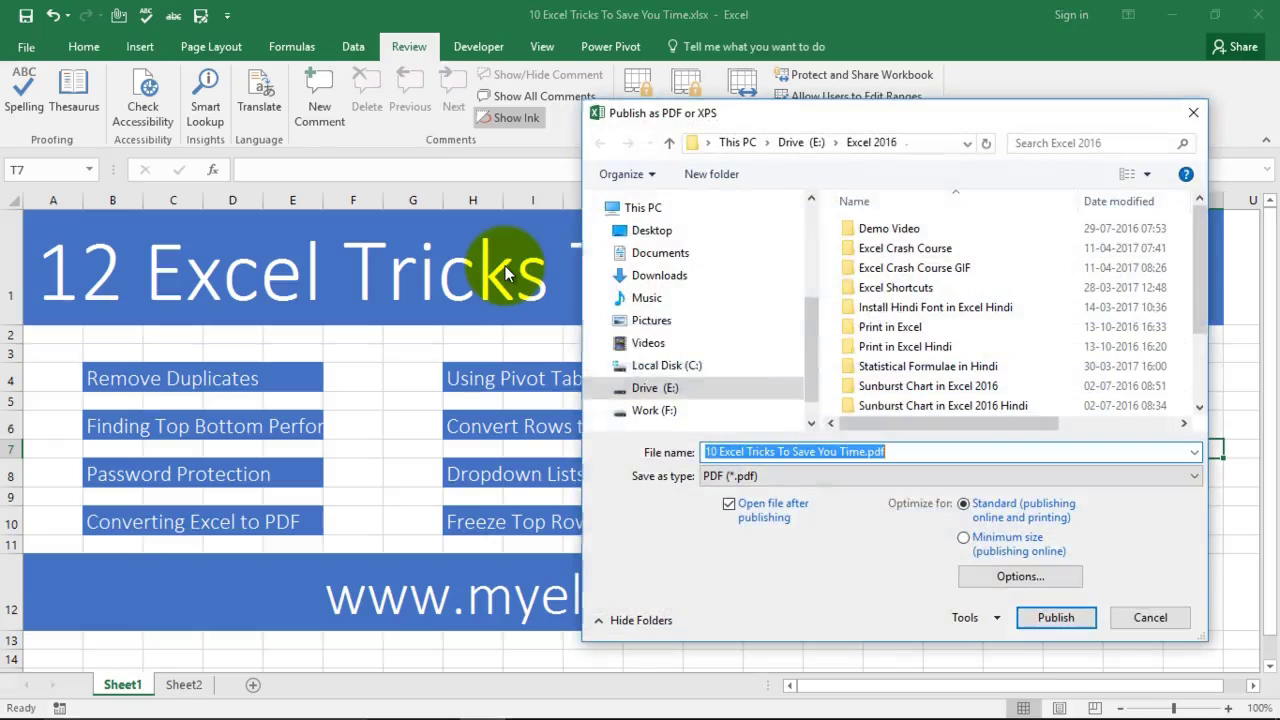
left_click(651, 230)
left_click(1052, 618)
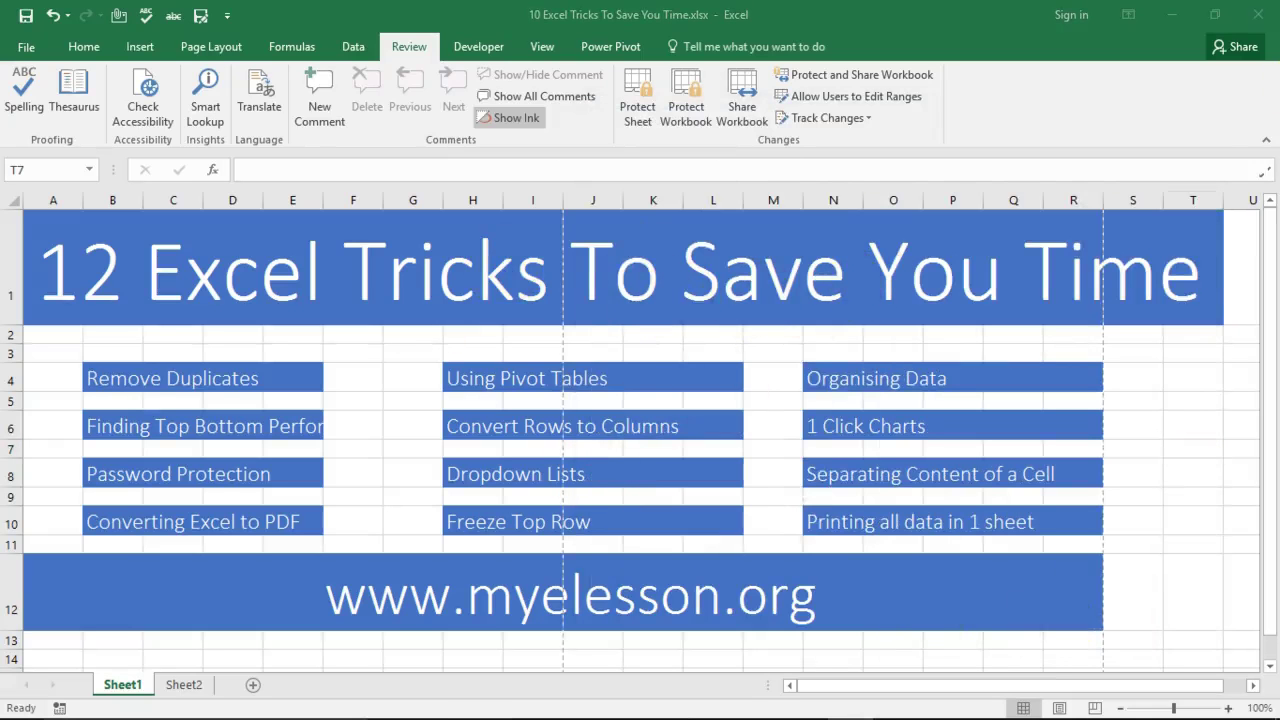
left_click_drag(886, 190, 565, 53)
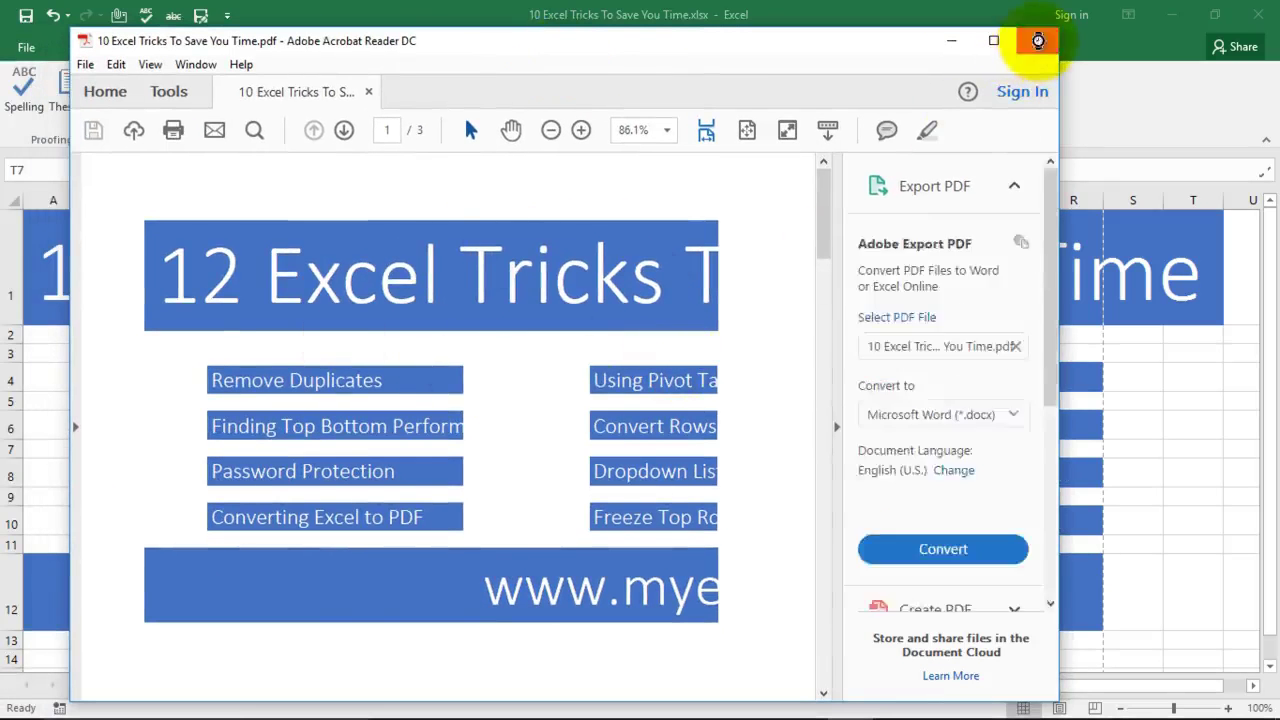
left_click(1037, 40)
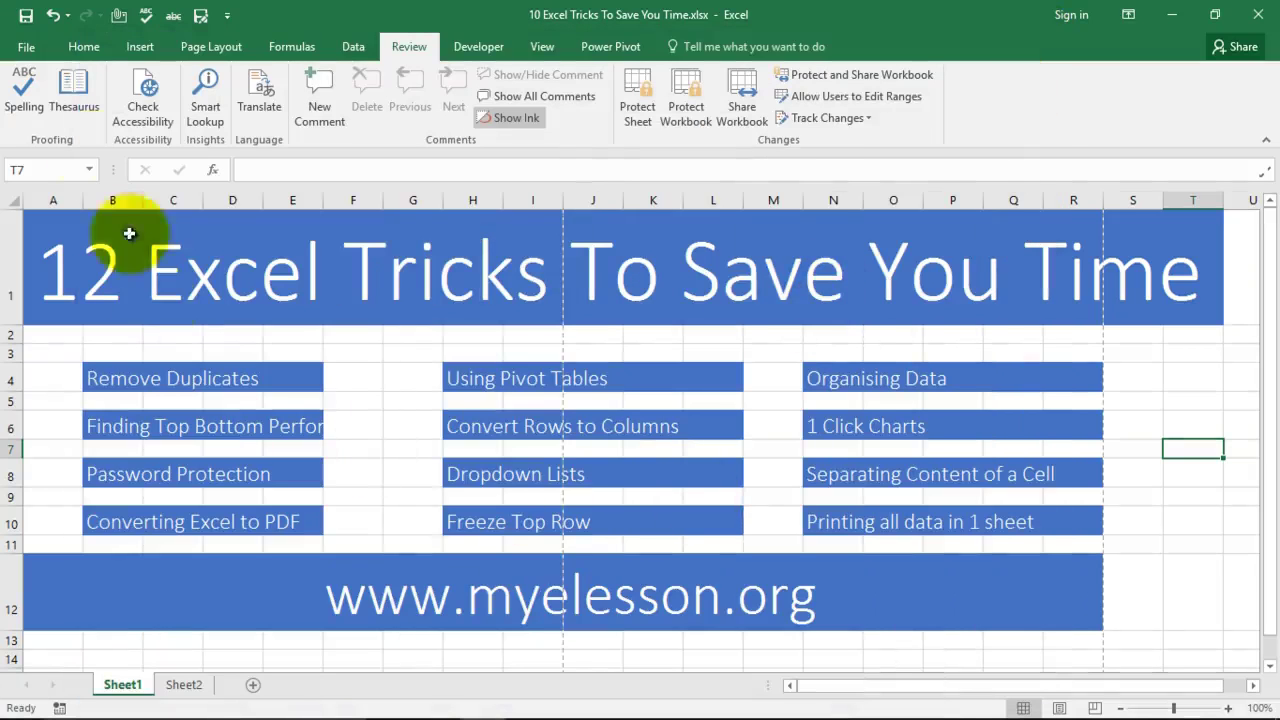
Step: Start a Create PDF/XPS export from File > Export, keeping PDF as the file type
left_click(26, 50)
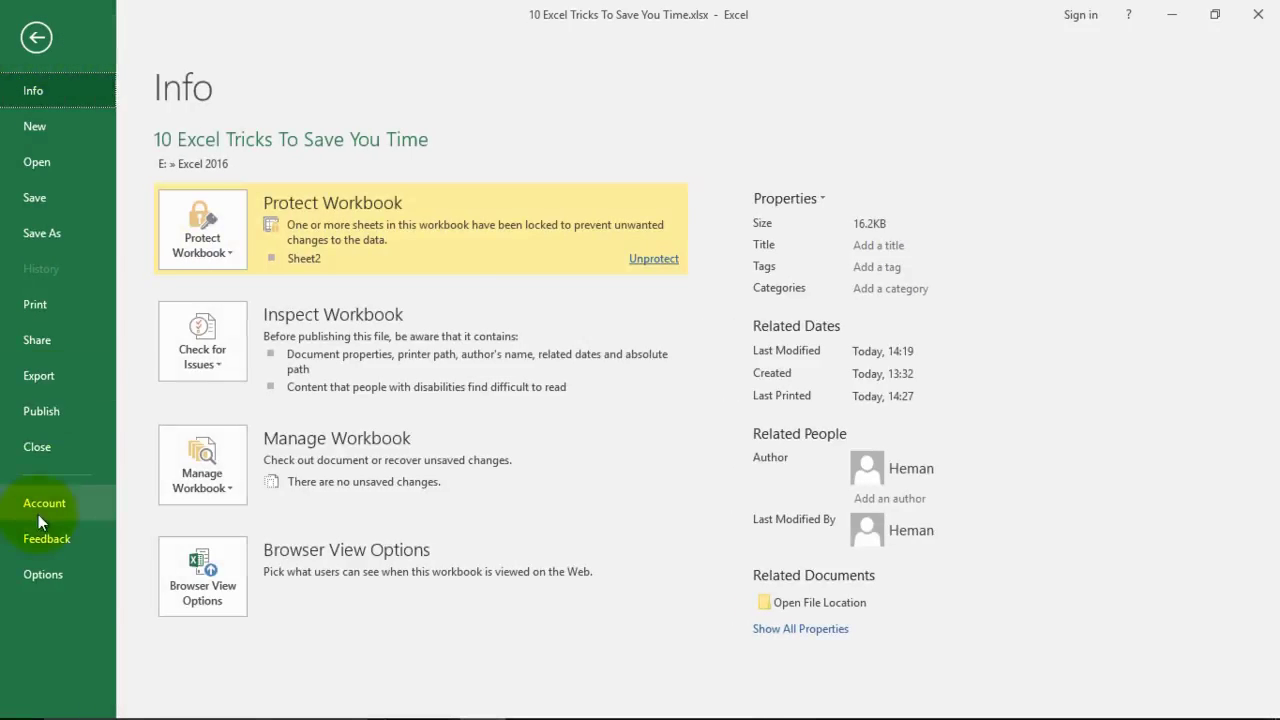
left_click(40, 377)
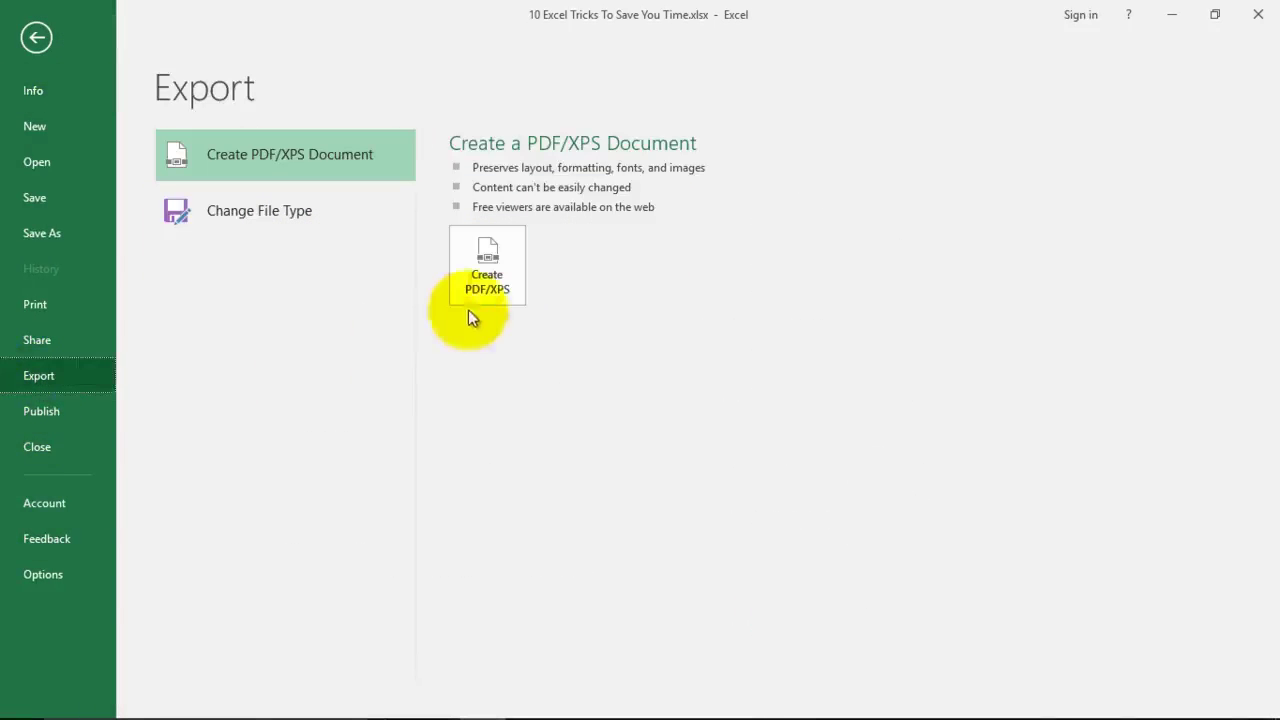
left_click(468, 302)
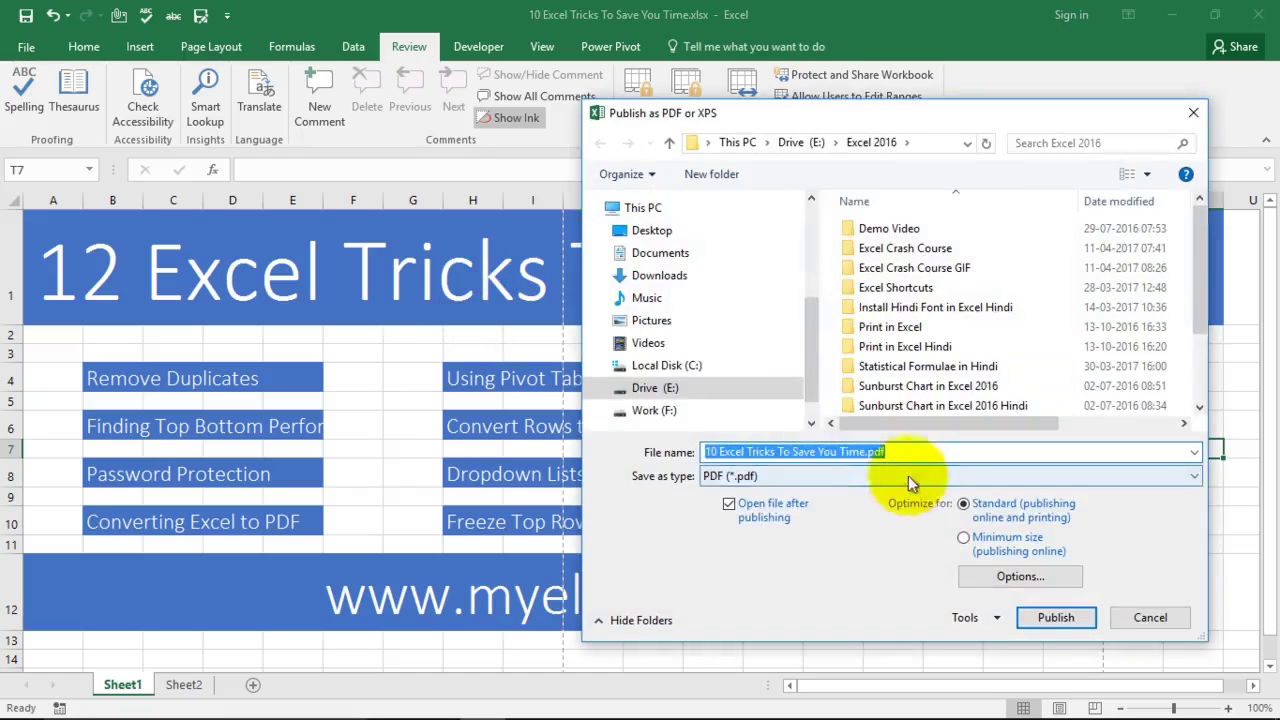
left_click(891, 478)
left_click(891, 478)
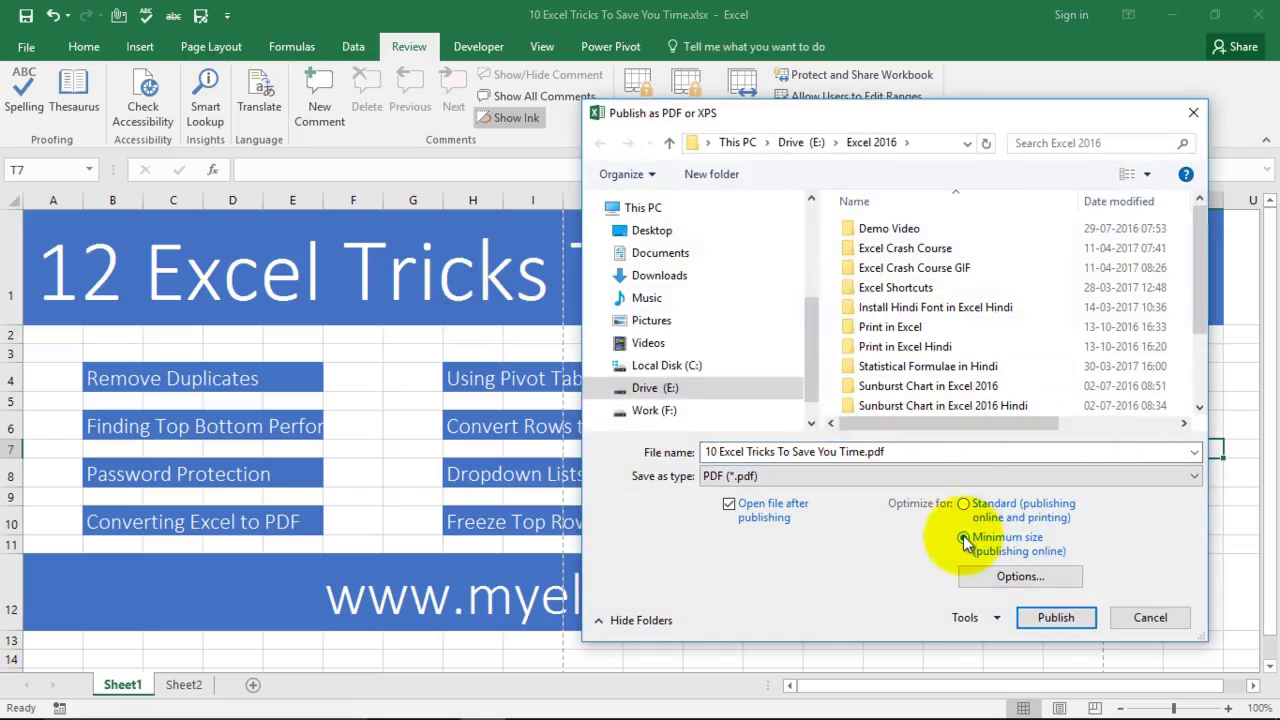
Step: Set publish options to Entire workbook and All pages, then publish the PDF
left_click(1008, 578)
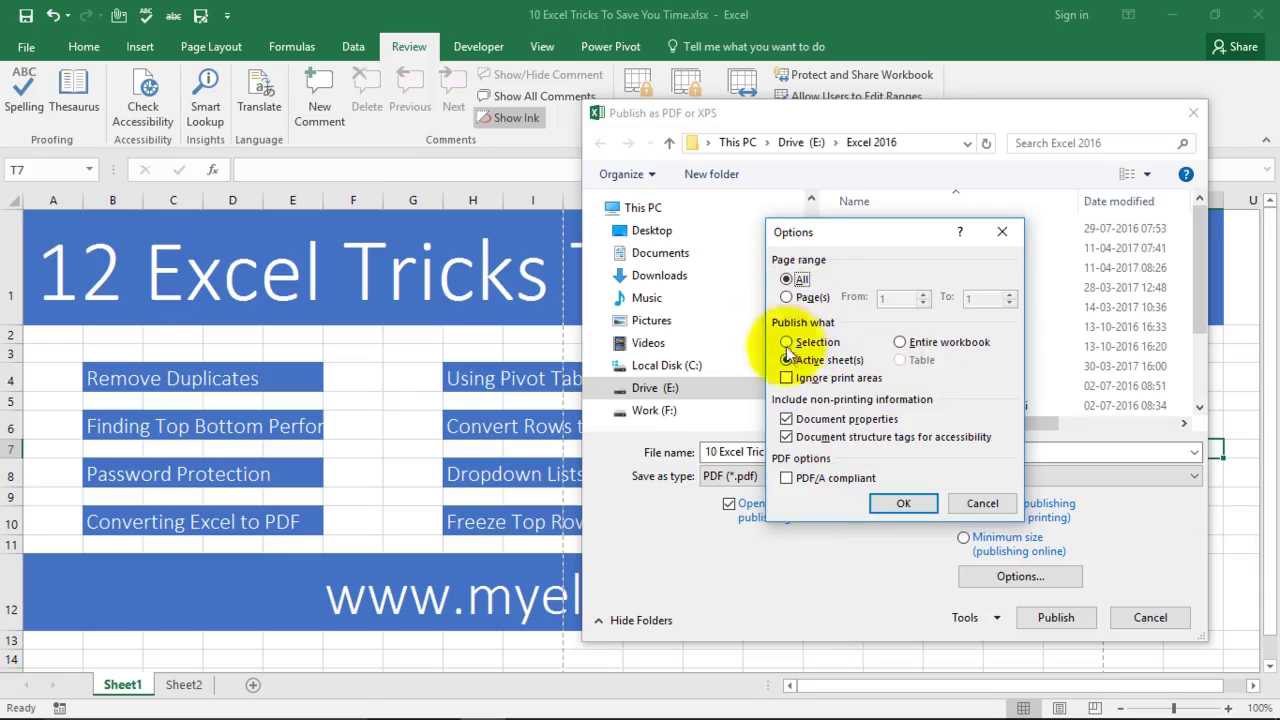
left_click(818, 360)
left_click(900, 343)
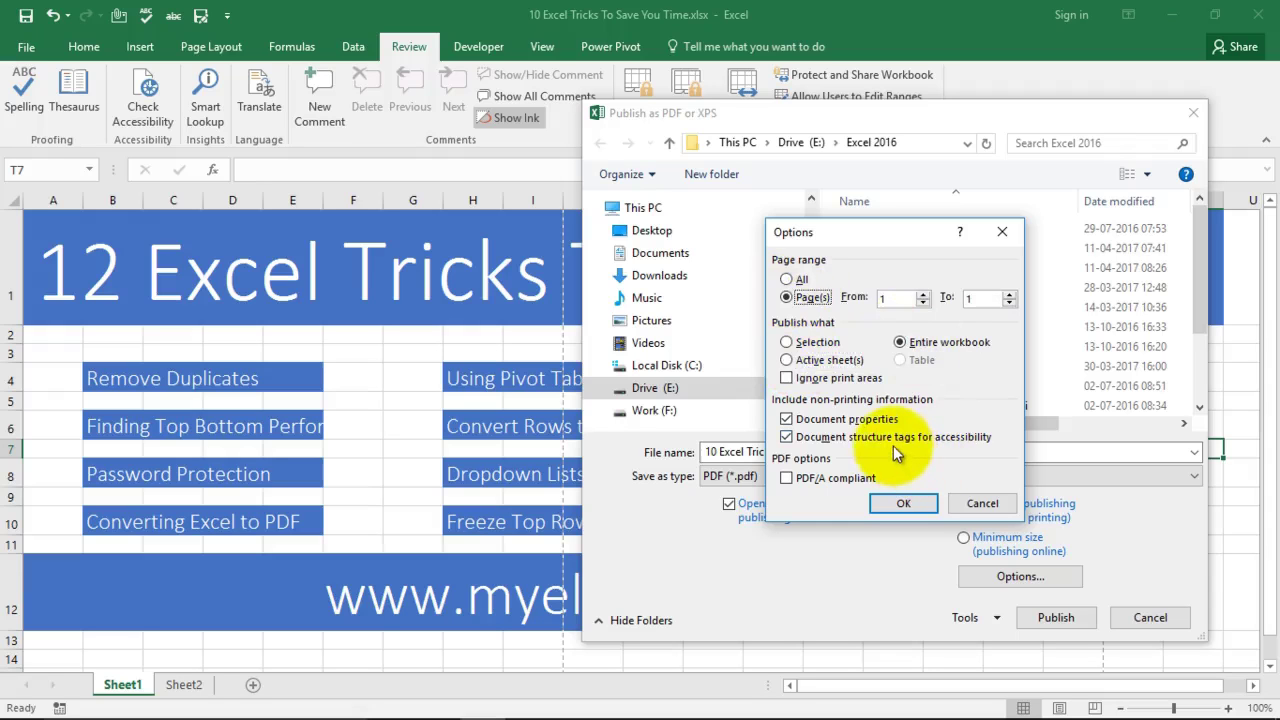
left_click(798, 280)
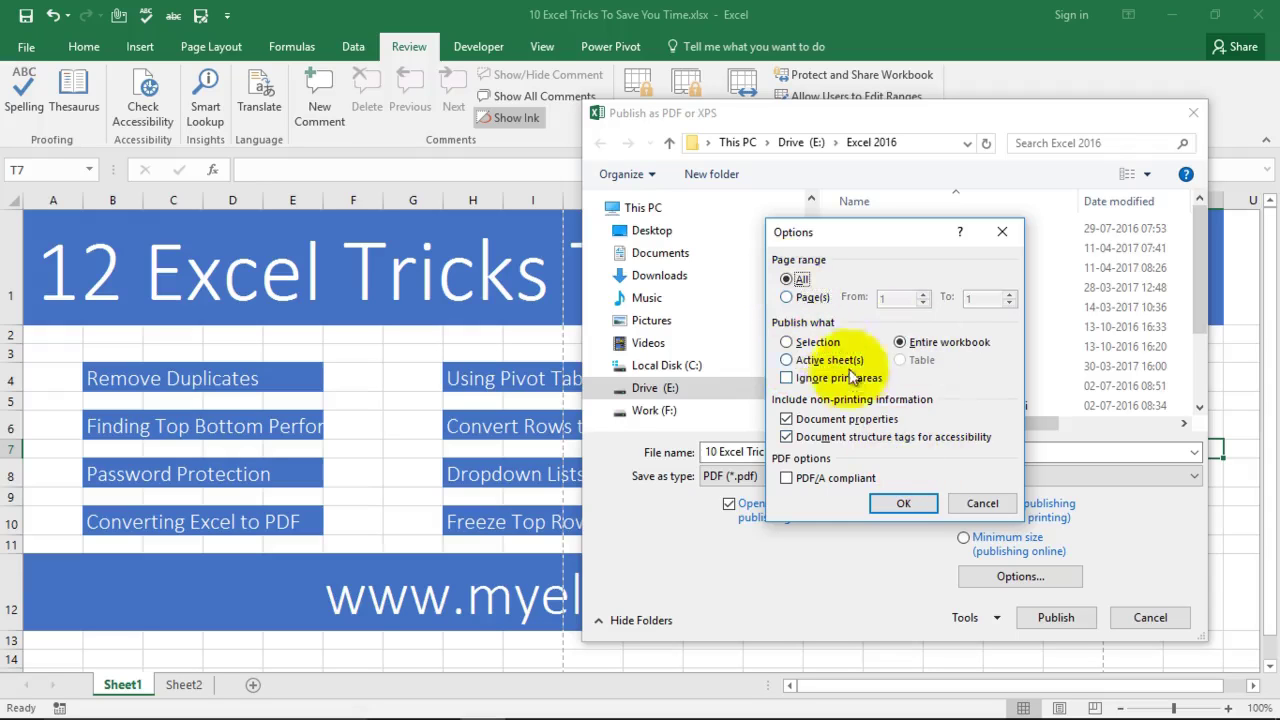
left_click(903, 503)
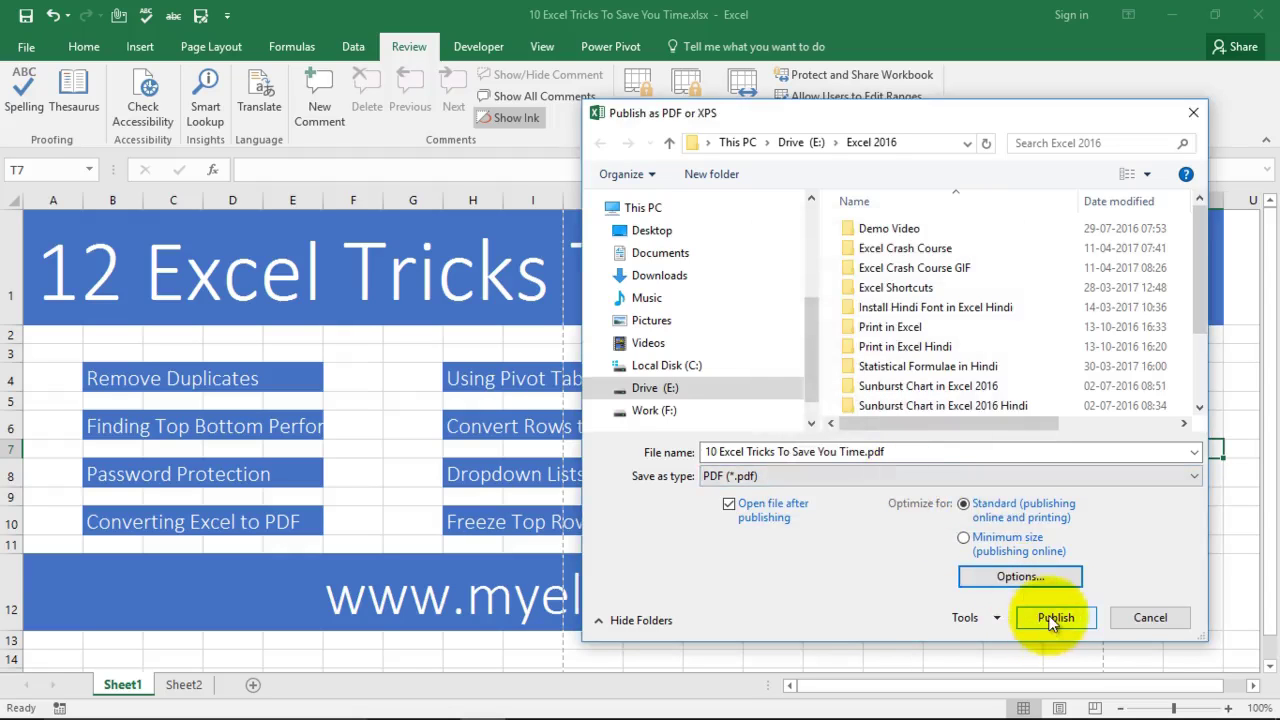
left_click(999, 616)
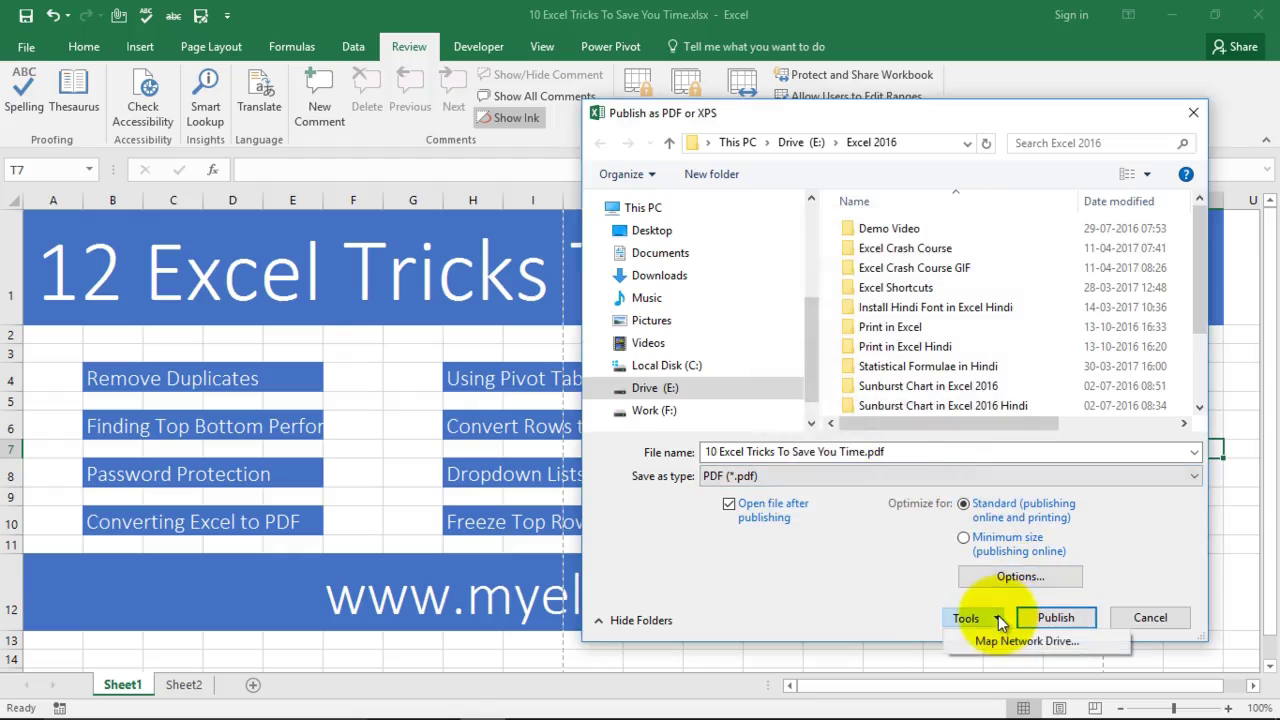
left_click(1050, 618)
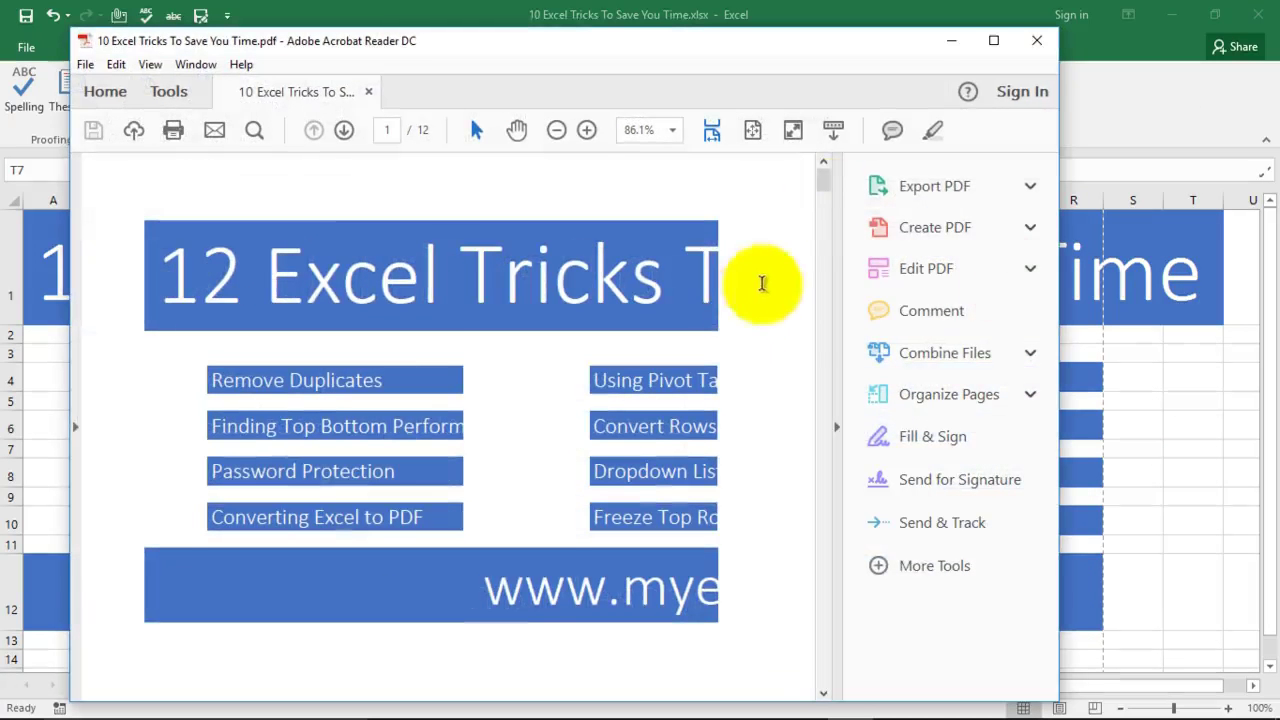
Step: Maximize Acrobat Reader and scroll through the 12 exported pages
left_click(994, 40)
scroll(723, 371, "down", 3)
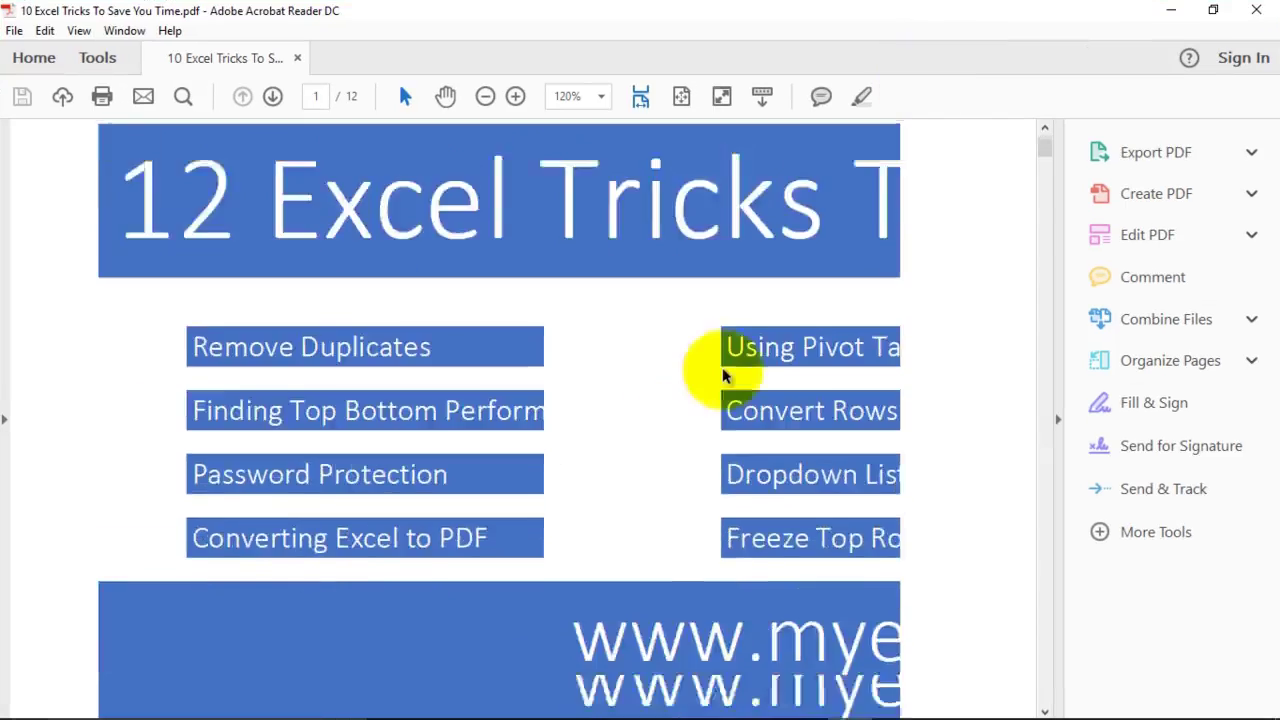
scroll(643, 378, "up", 2)
scroll(645, 385, "down", 10)
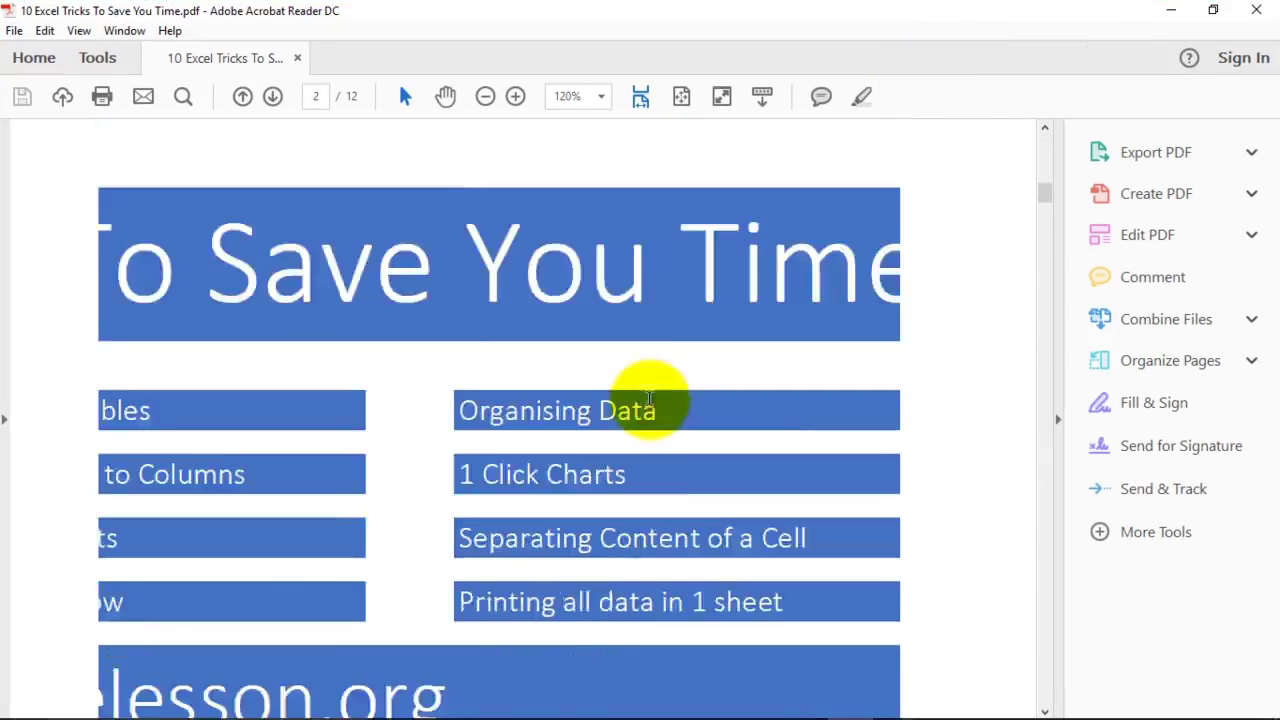
scroll(651, 396, "down", 10)
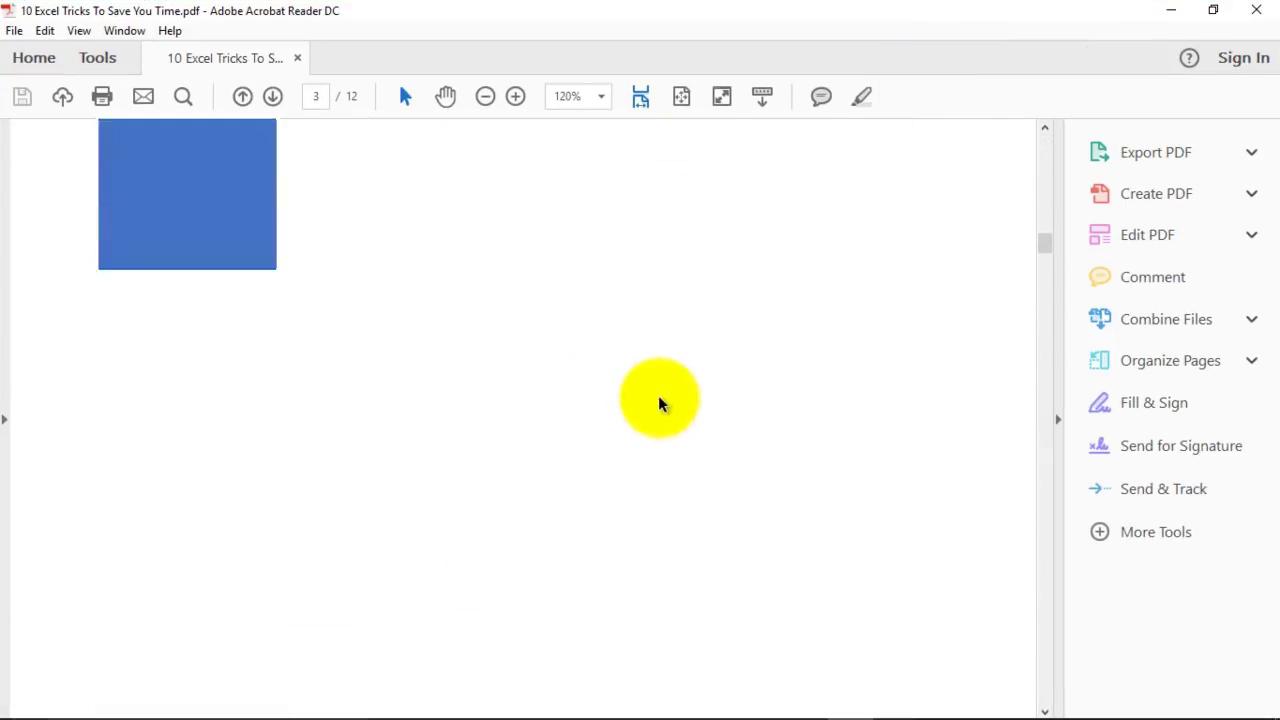
scroll(677, 405, "up", 15)
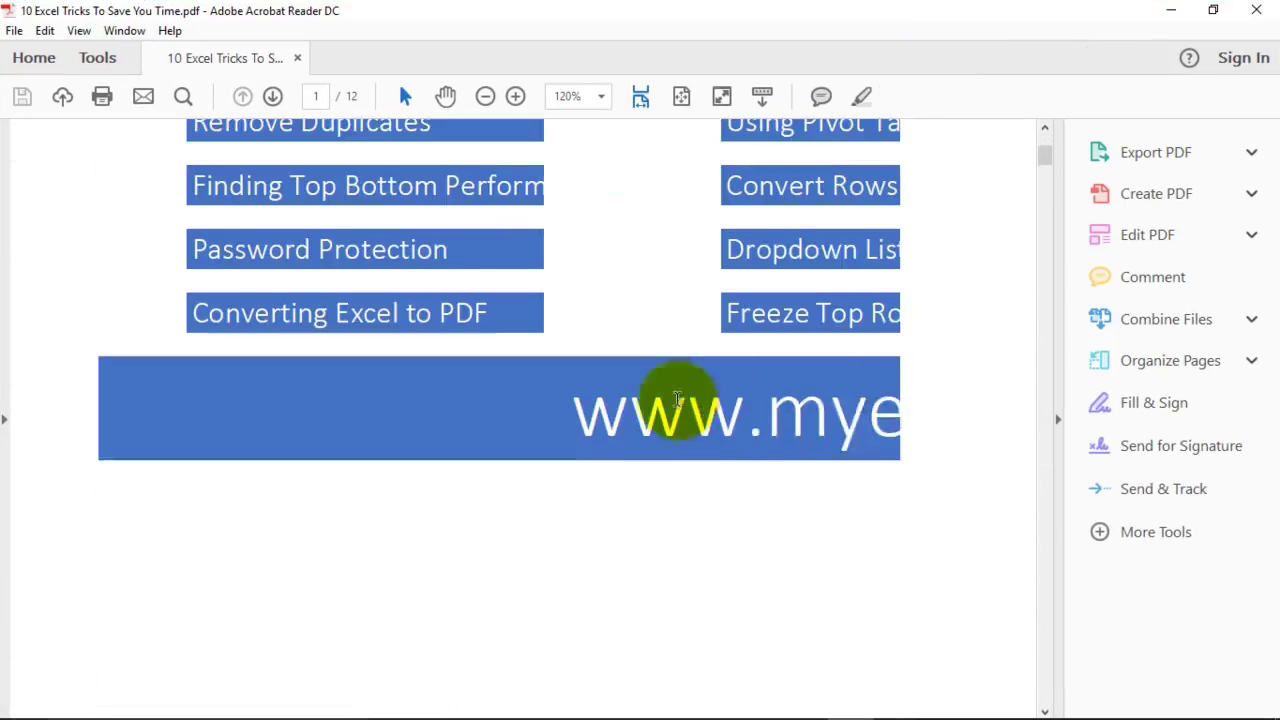
scroll(659, 320, "up", 3)
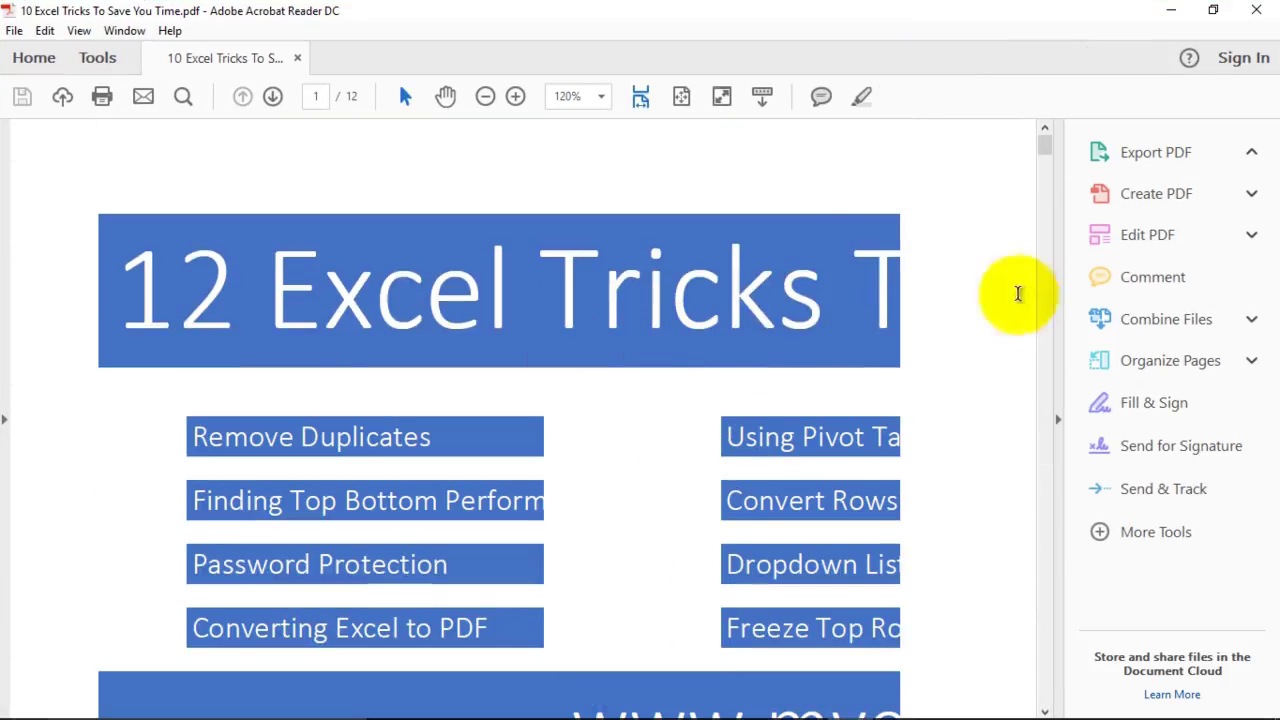
Step: Expand Export PDF, collapse the tools pane, and minimize Acrobat to return to Excel
left_click(1155, 152)
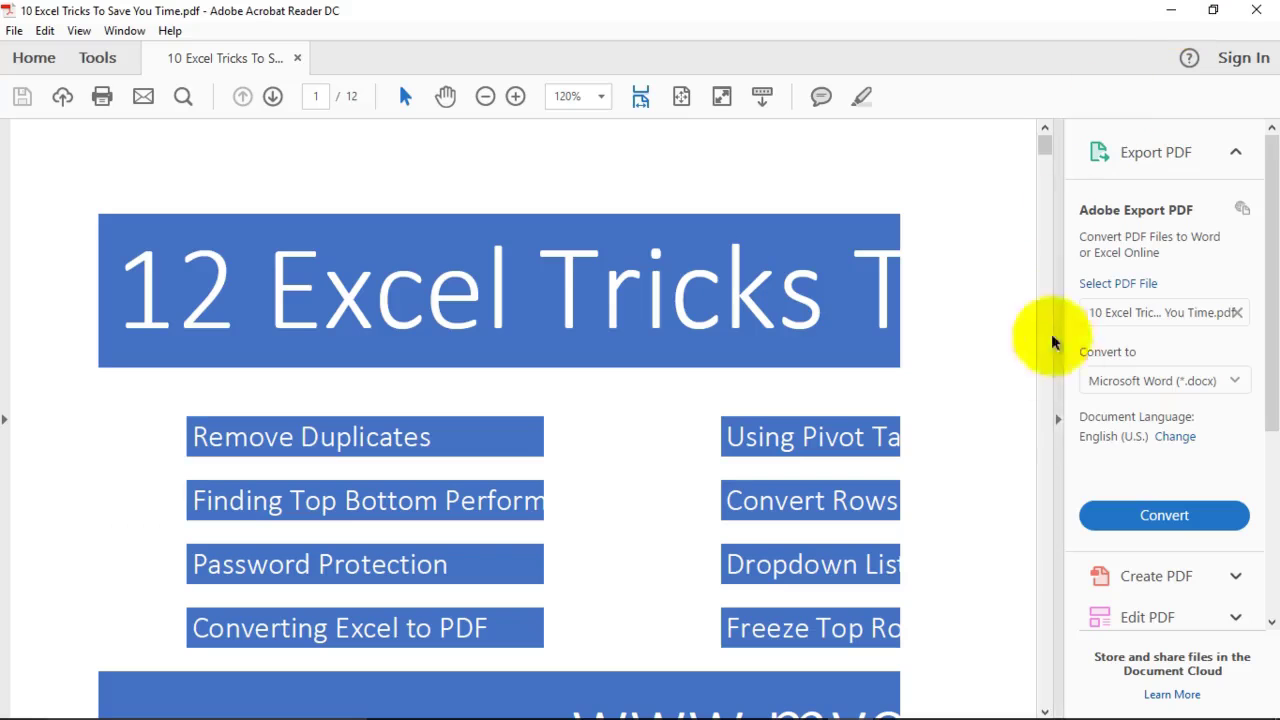
left_click(1058, 420)
scroll(694, 355, "down", 2)
scroll(694, 371, "down", 6)
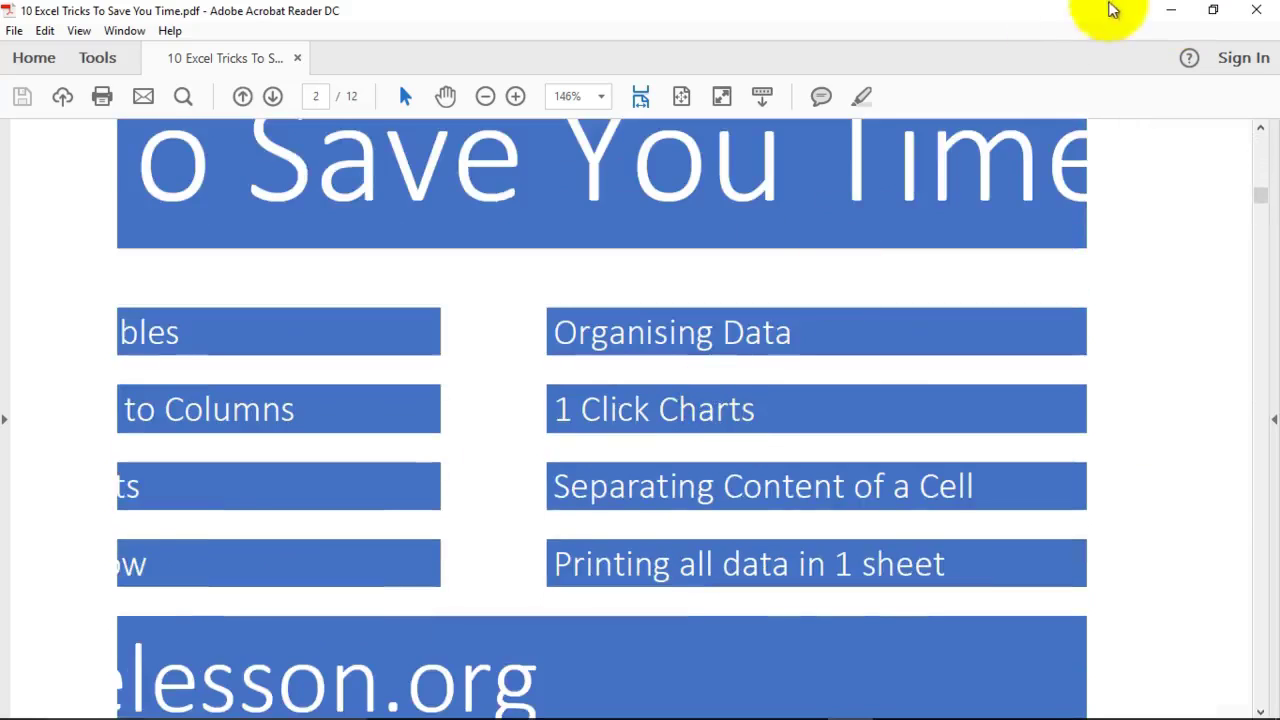
left_click(1171, 12)
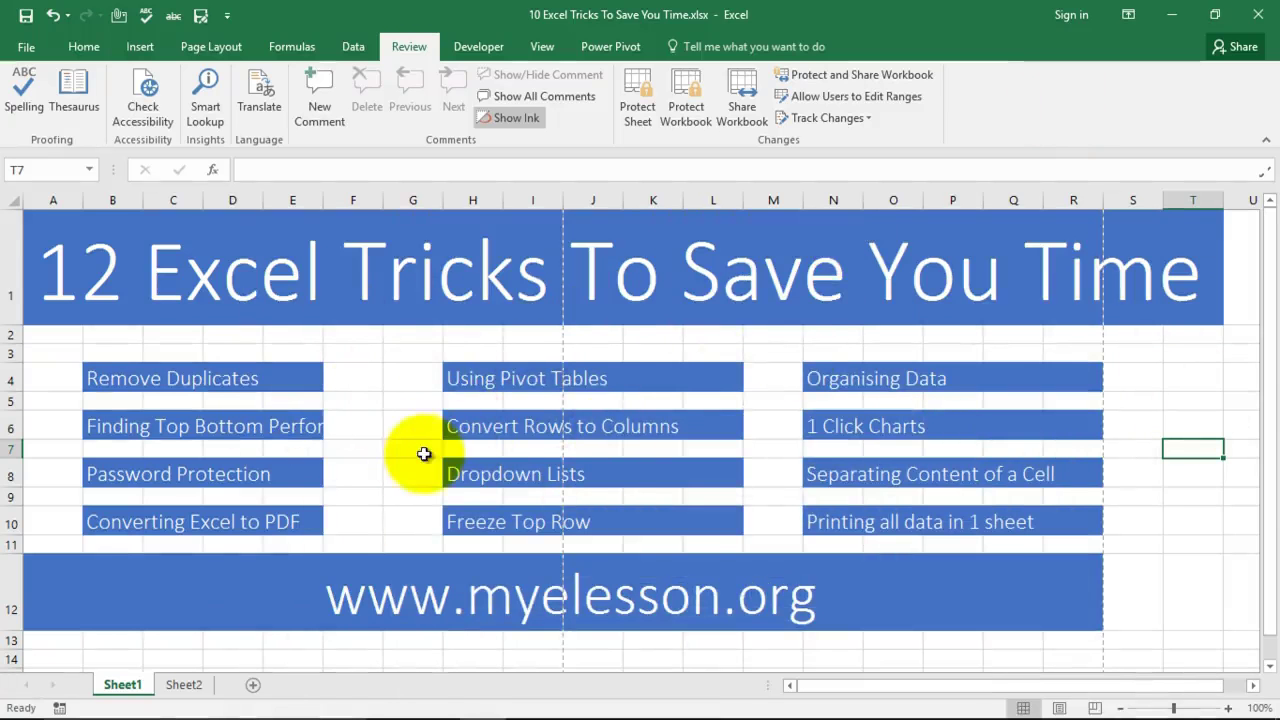
Step: On Sheet2, bring the Using Pivot Tables car sales table with Total Sales and January–May figures into view
left_click(186, 682)
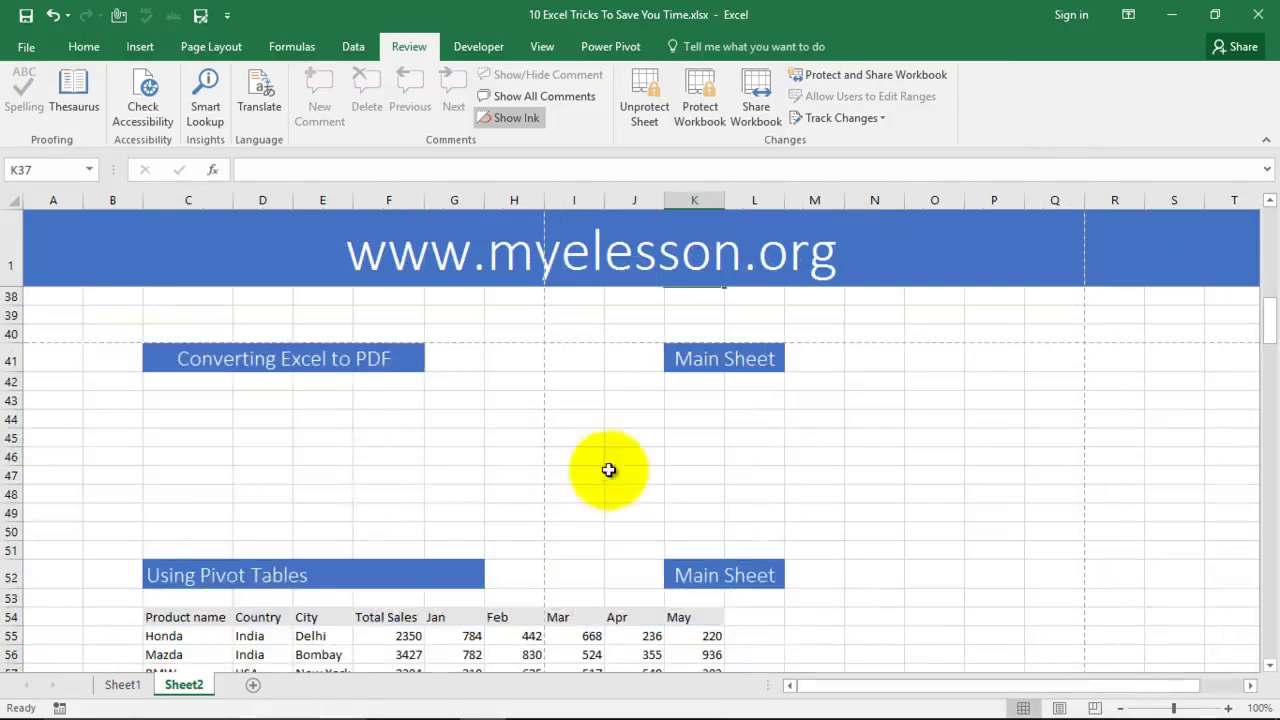
scroll(171, 449, "down", 2)
scroll(171, 371, "down", 2)
scroll(276, 379, "up", 3)
scroll(290, 400, "up", 1)
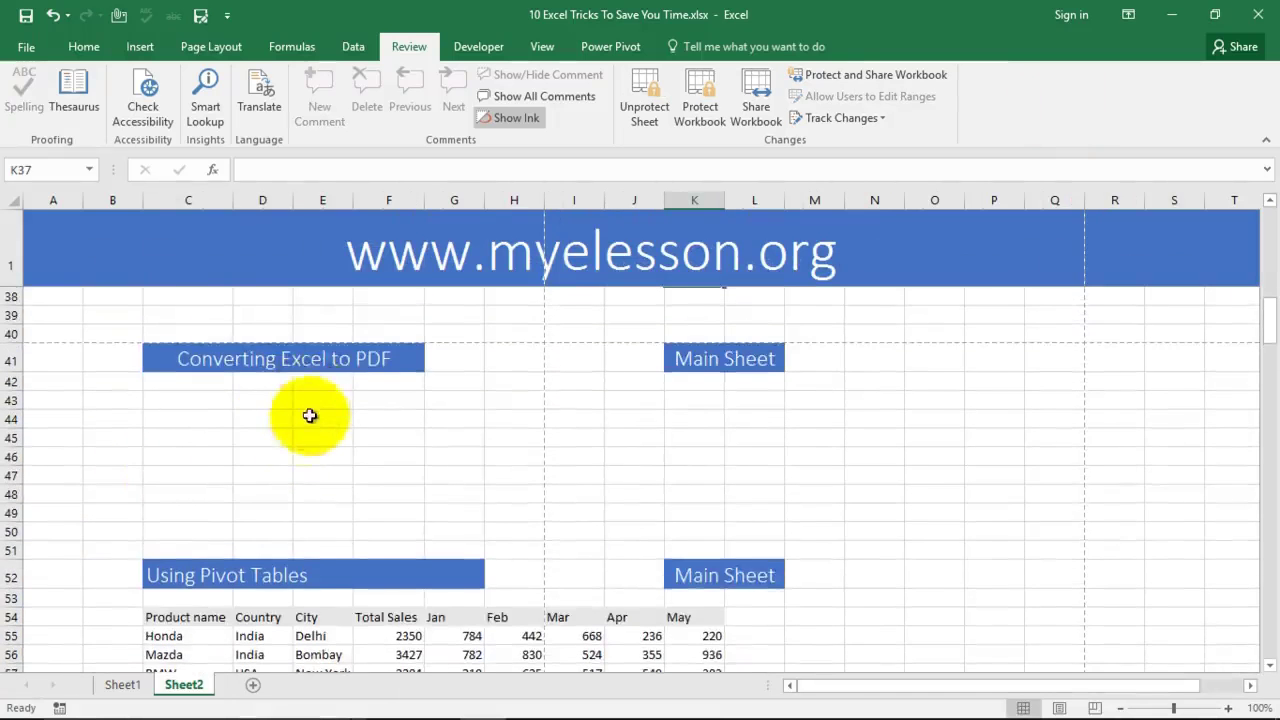
scroll(300, 420, "down", 2)
left_click(278, 450)
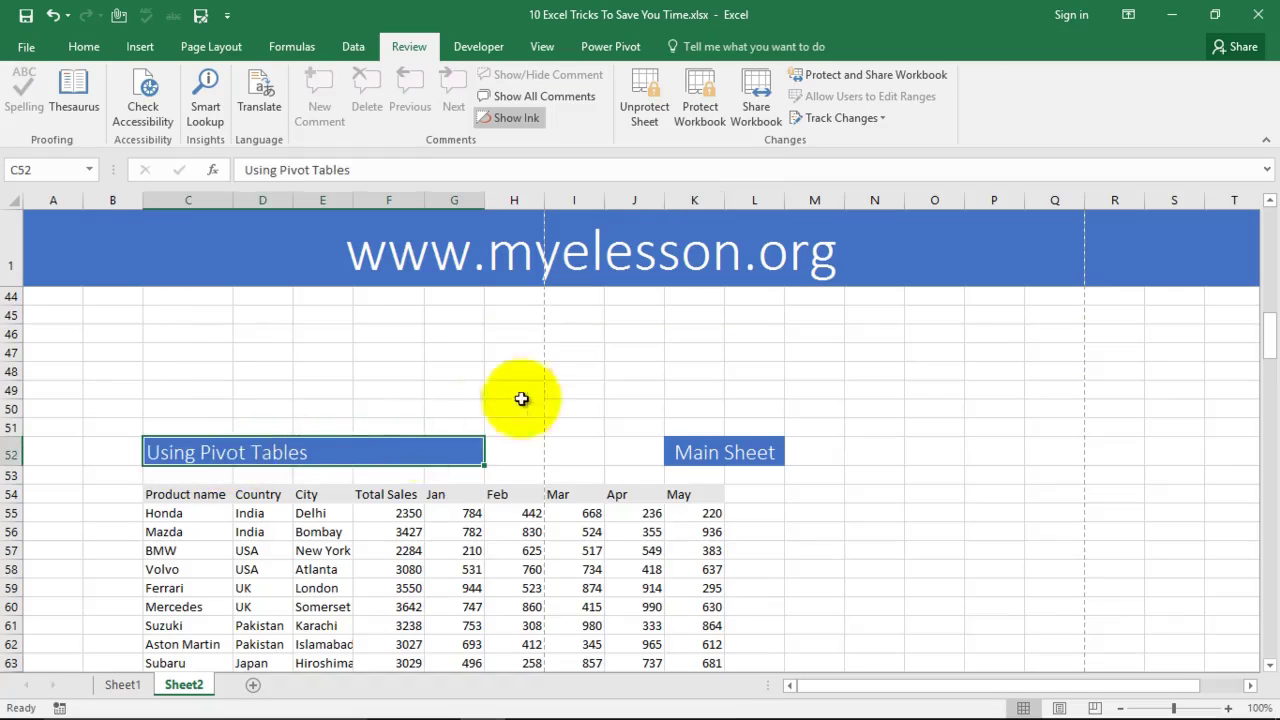
scroll(530, 458, "down", 3)
scroll(532, 458, "down", 1)
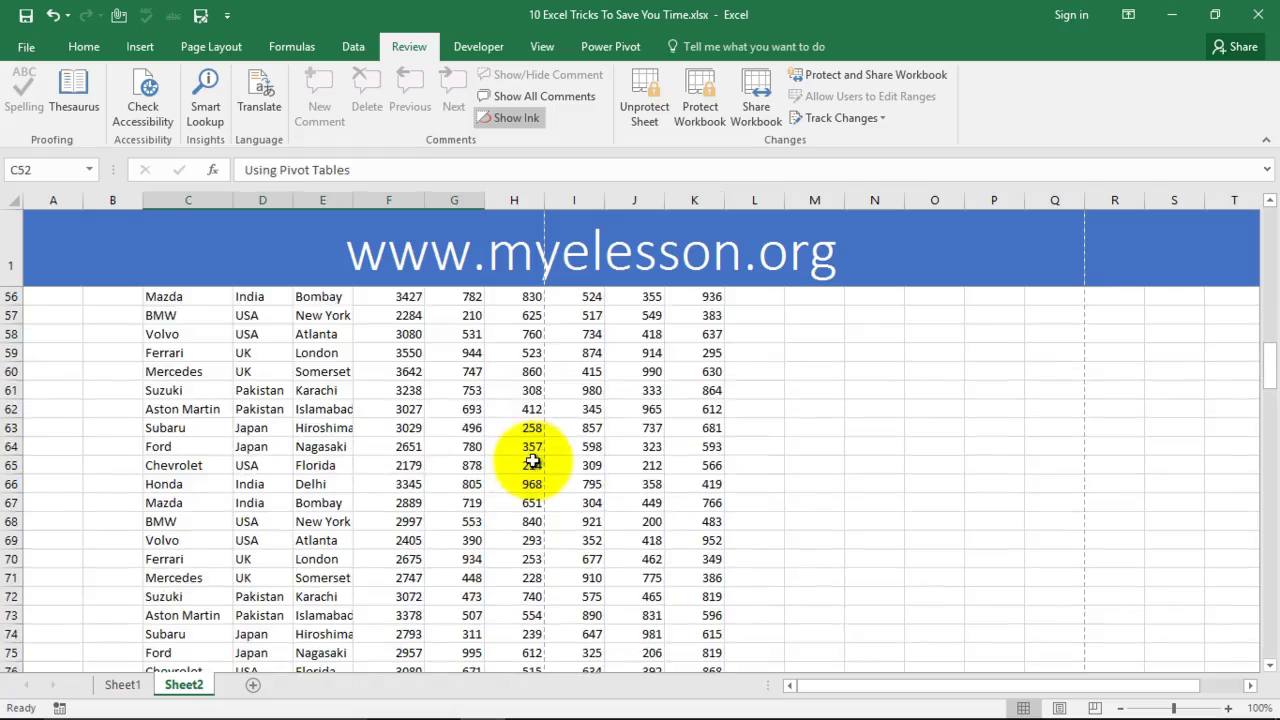
scroll(534, 458, "up", 1)
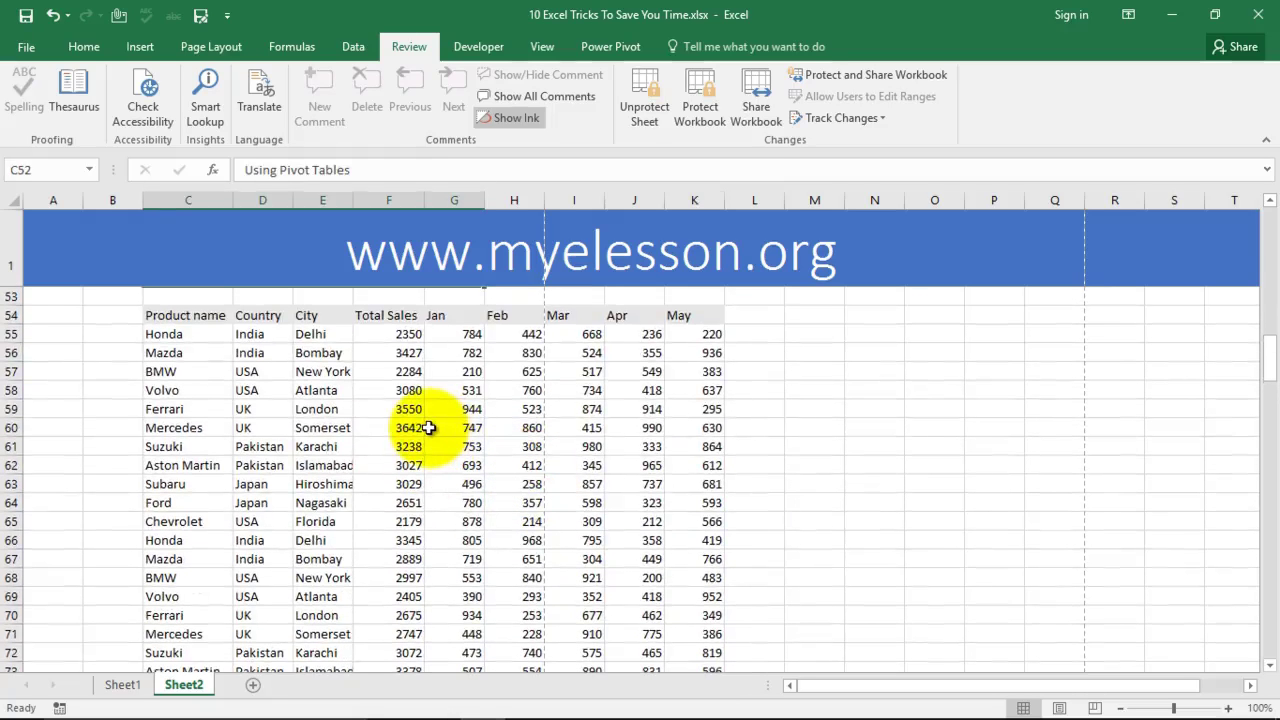
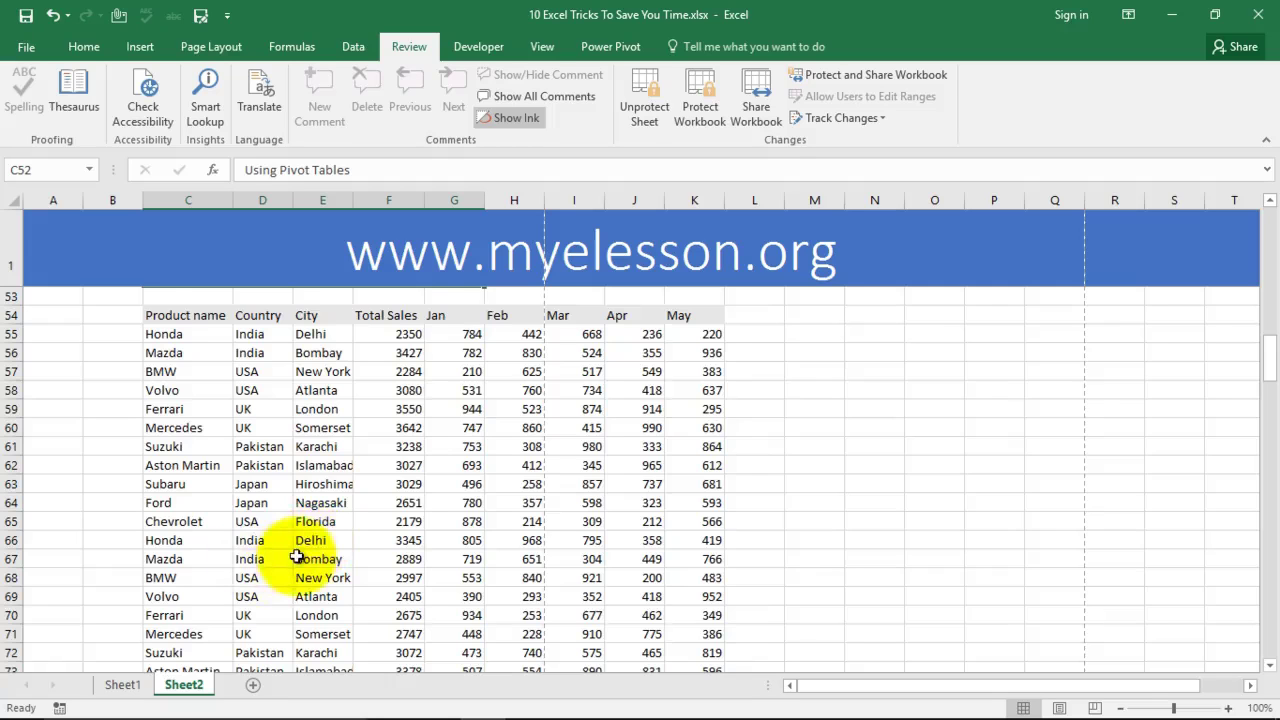
Step: Scroll the Sheet2 car sales table and inspect the Delhi, BMW total sales and Ford February cells
scroll(307, 551, "down", 2)
scroll(307, 551, "down", 1)
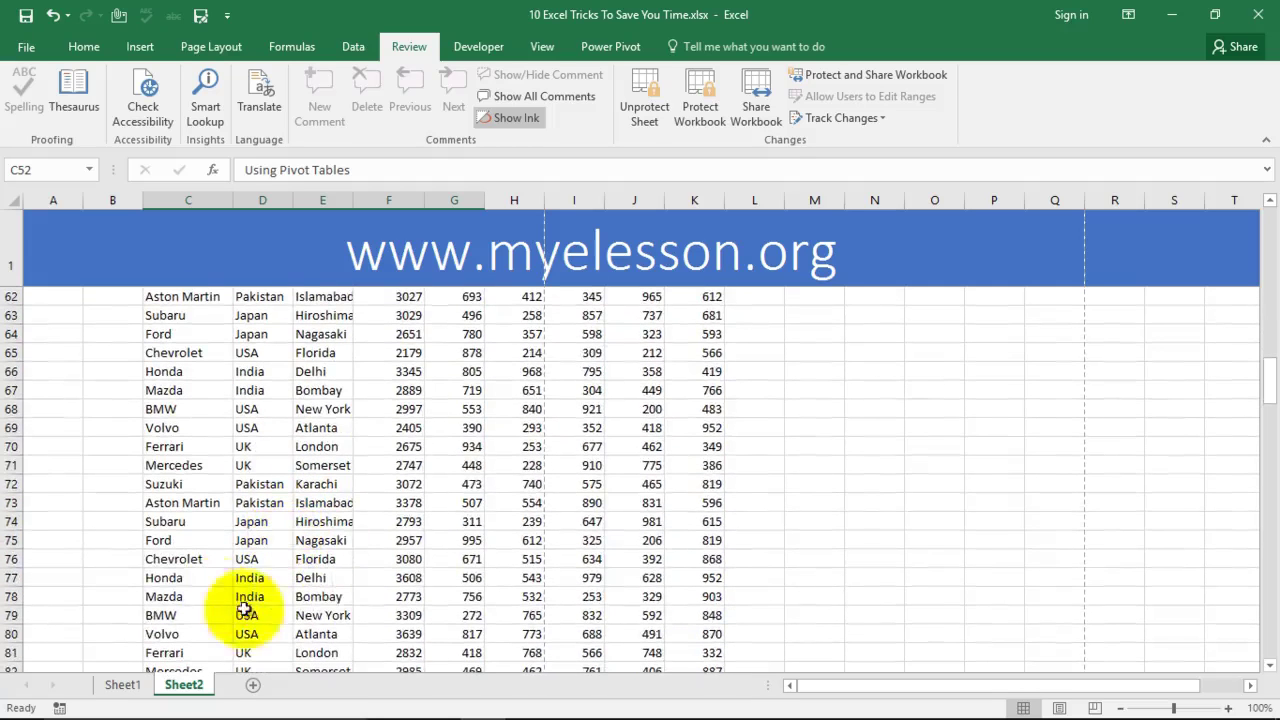
left_click(314, 578)
scroll(340, 530, "down", 3)
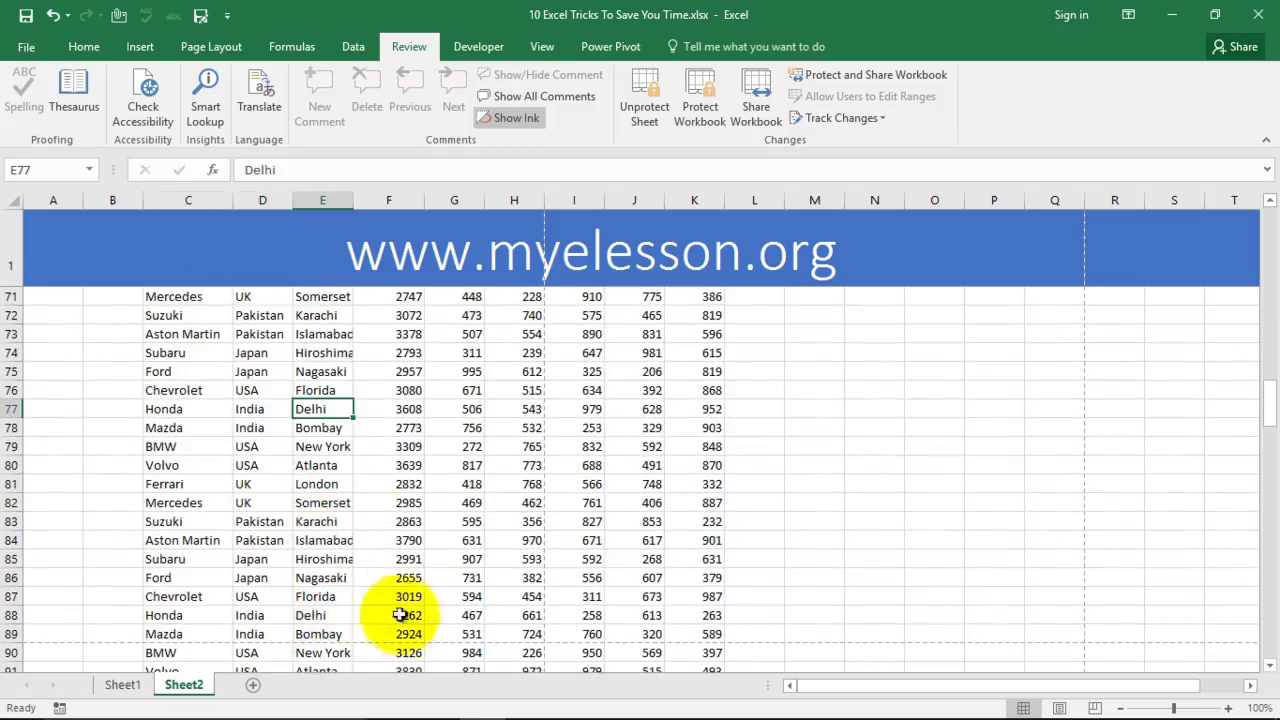
scroll(409, 414, "up", 7)
scroll(411, 360, "up", 3)
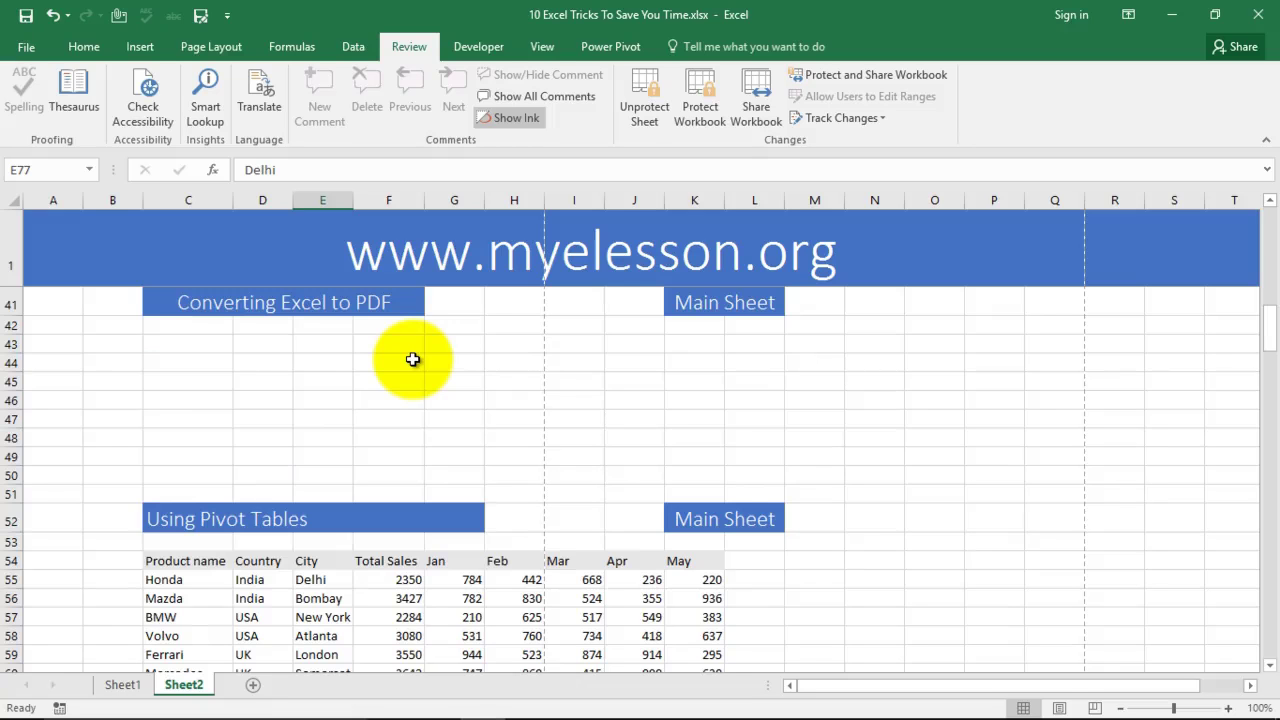
scroll(412, 359, "down", 4)
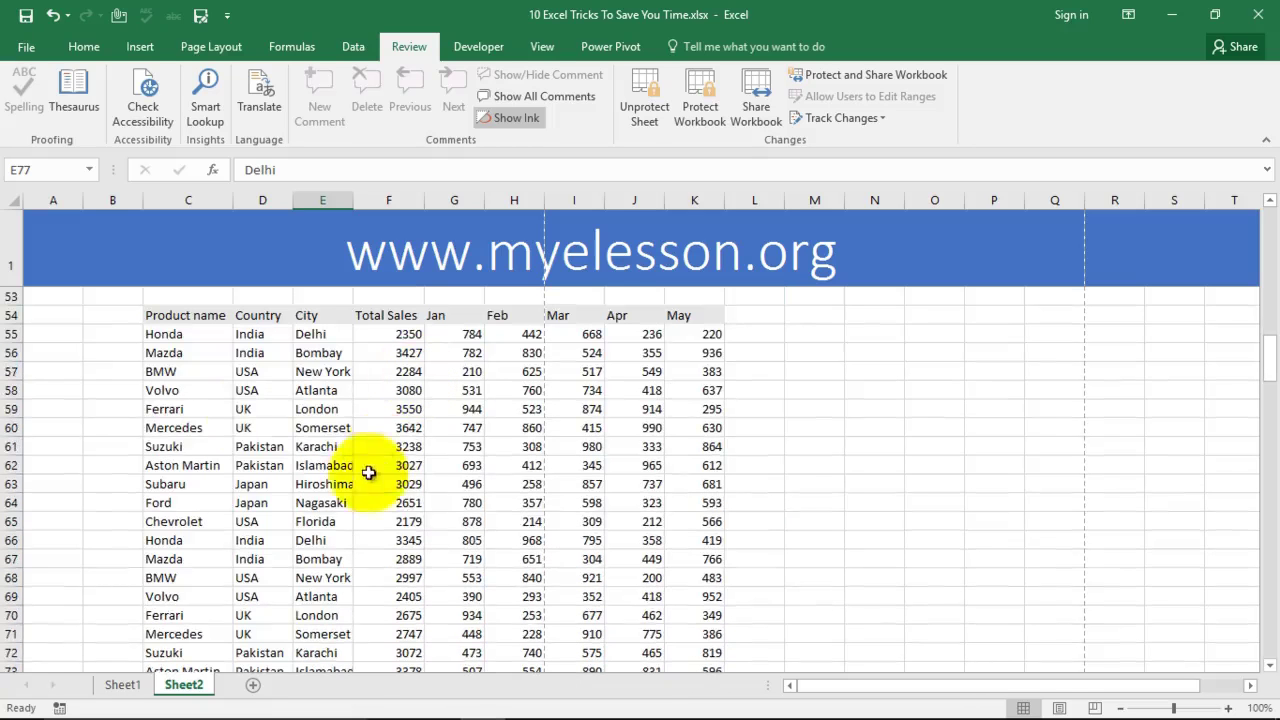
left_click(195, 368)
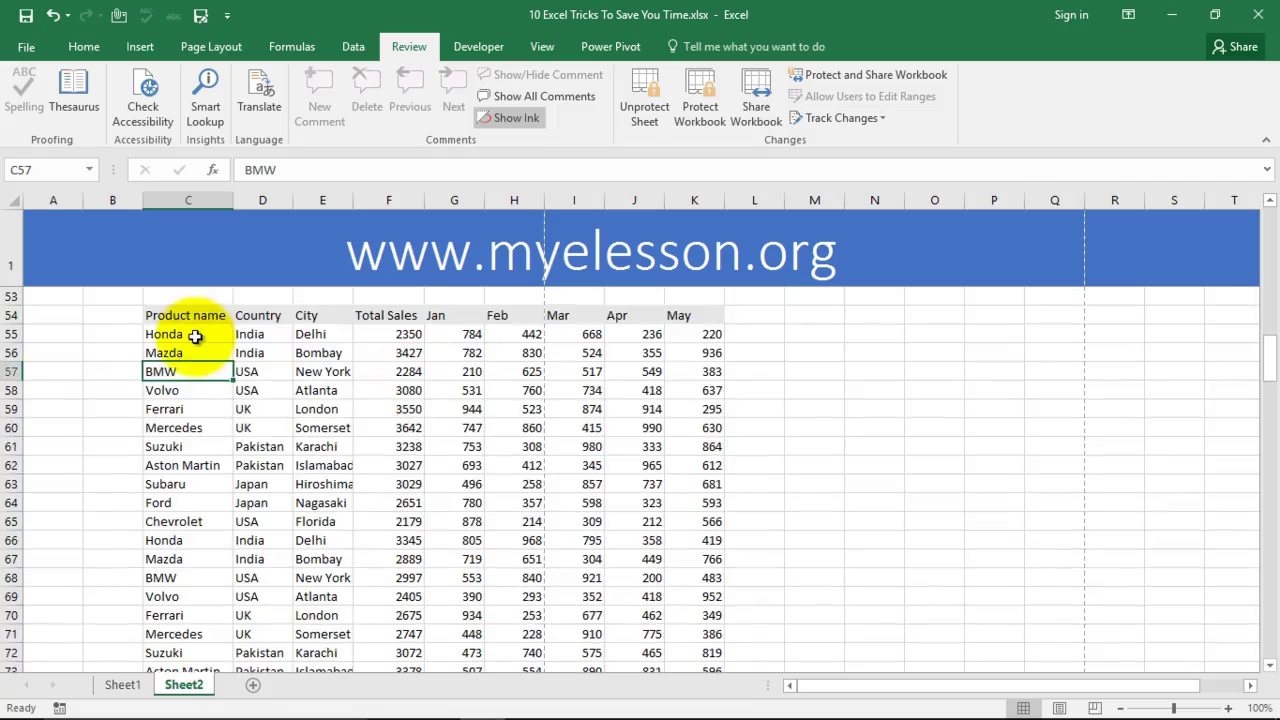
left_click(400, 370)
left_click(503, 500)
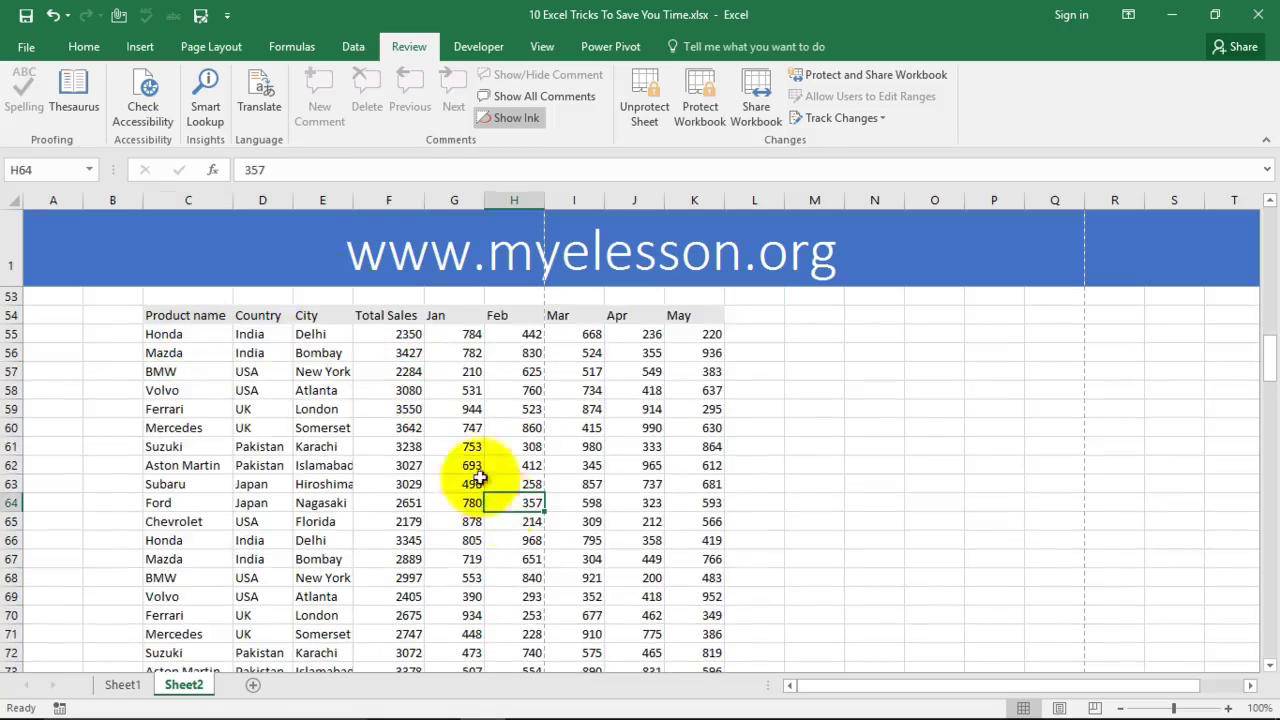
left_click(140, 46)
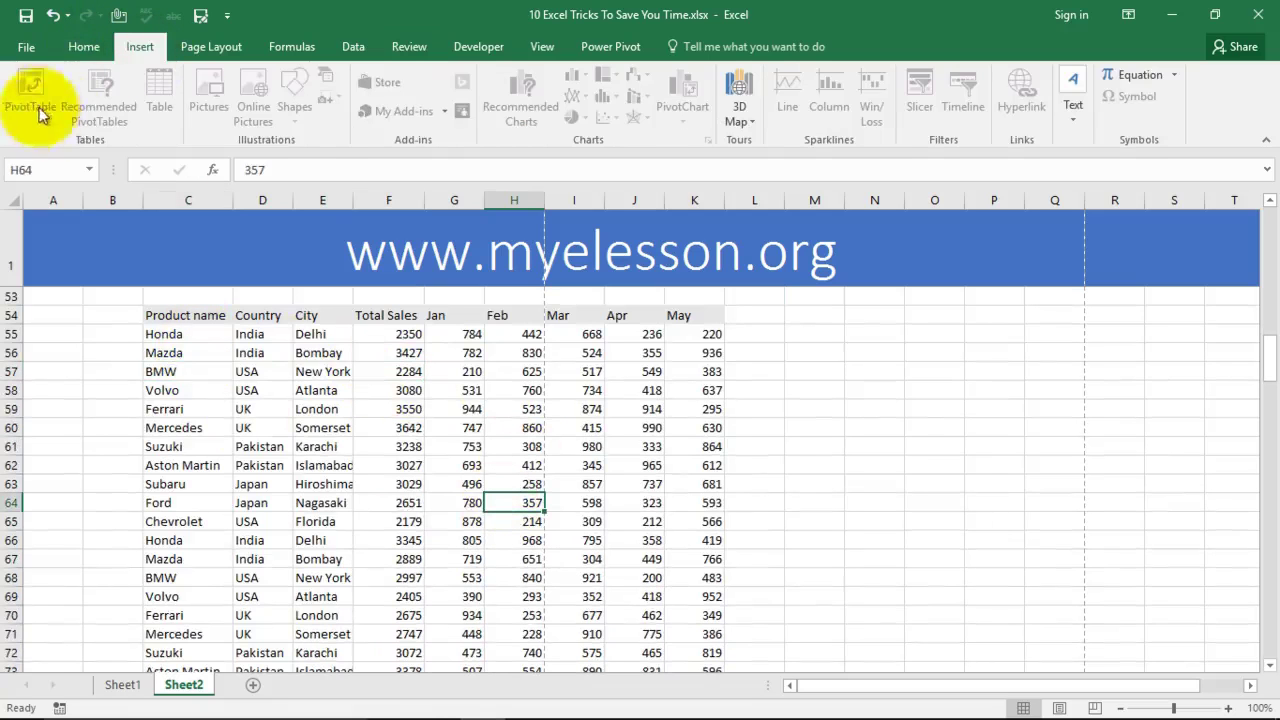
Step: Select the sales table, try editing beside it, and dismiss the protected-sheet warning
left_click(419, 404)
left_click_drag(164, 315, 370, 444)
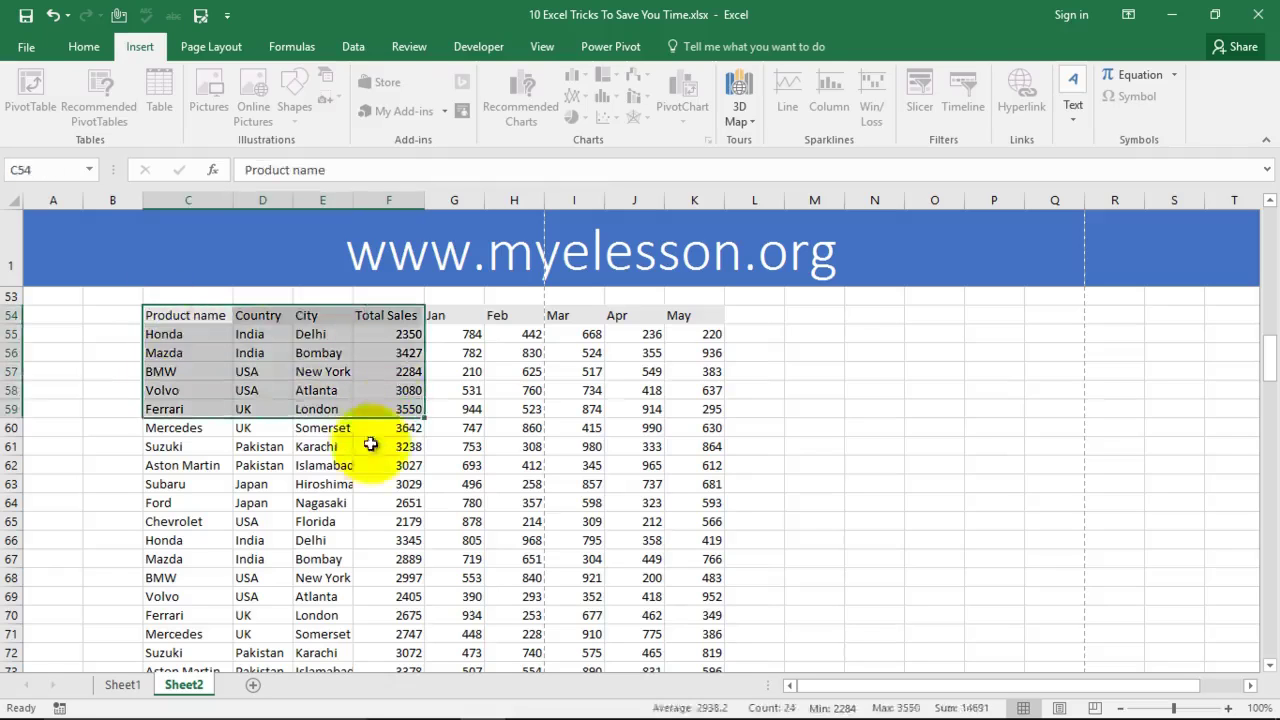
left_click(369, 465)
scroll(580, 458, "up", 2)
double_click(817, 497)
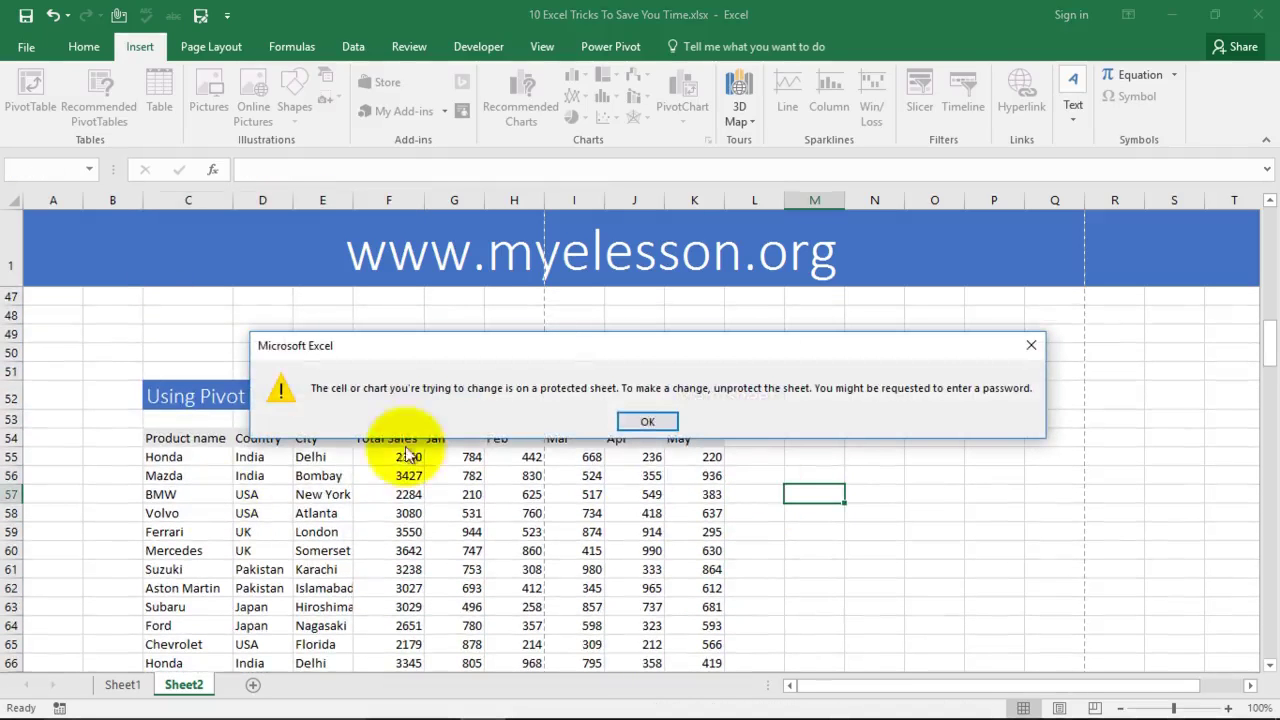
left_click(647, 421)
left_click(838, 452)
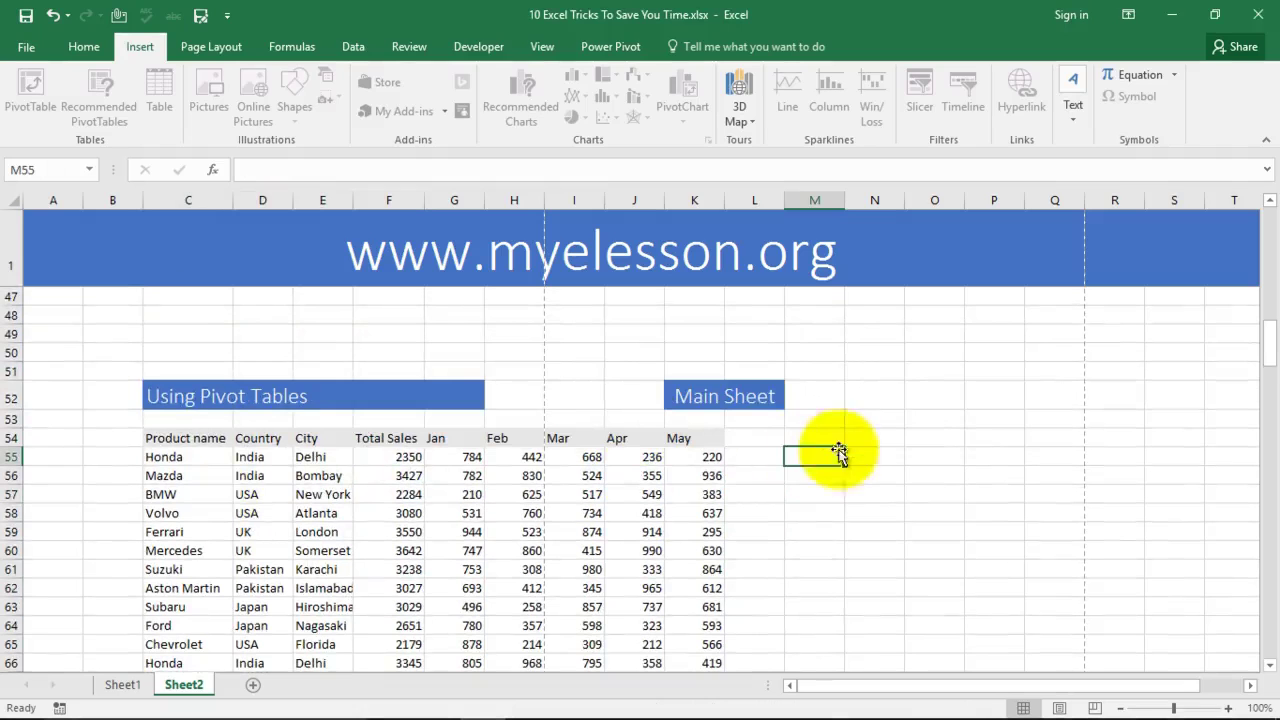
Step: Unprotect Sheet2 from the Review tab by entering its password
left_click(427, 47)
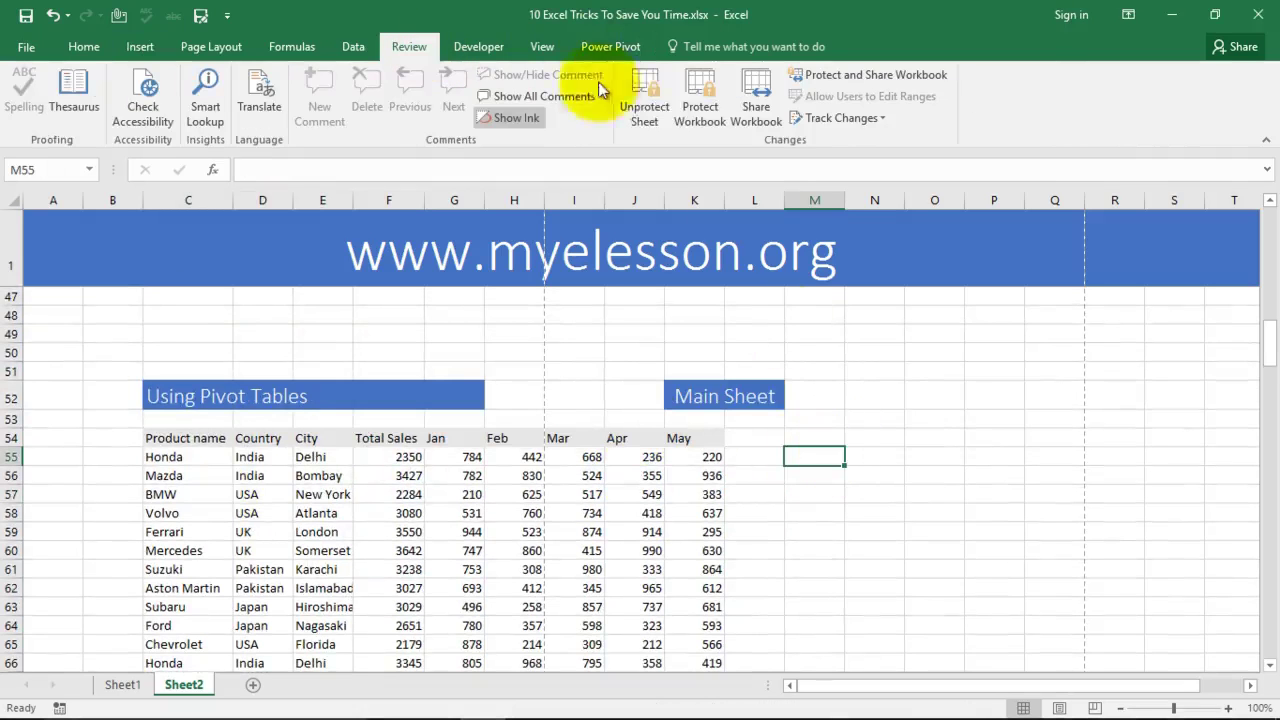
left_click(654, 86)
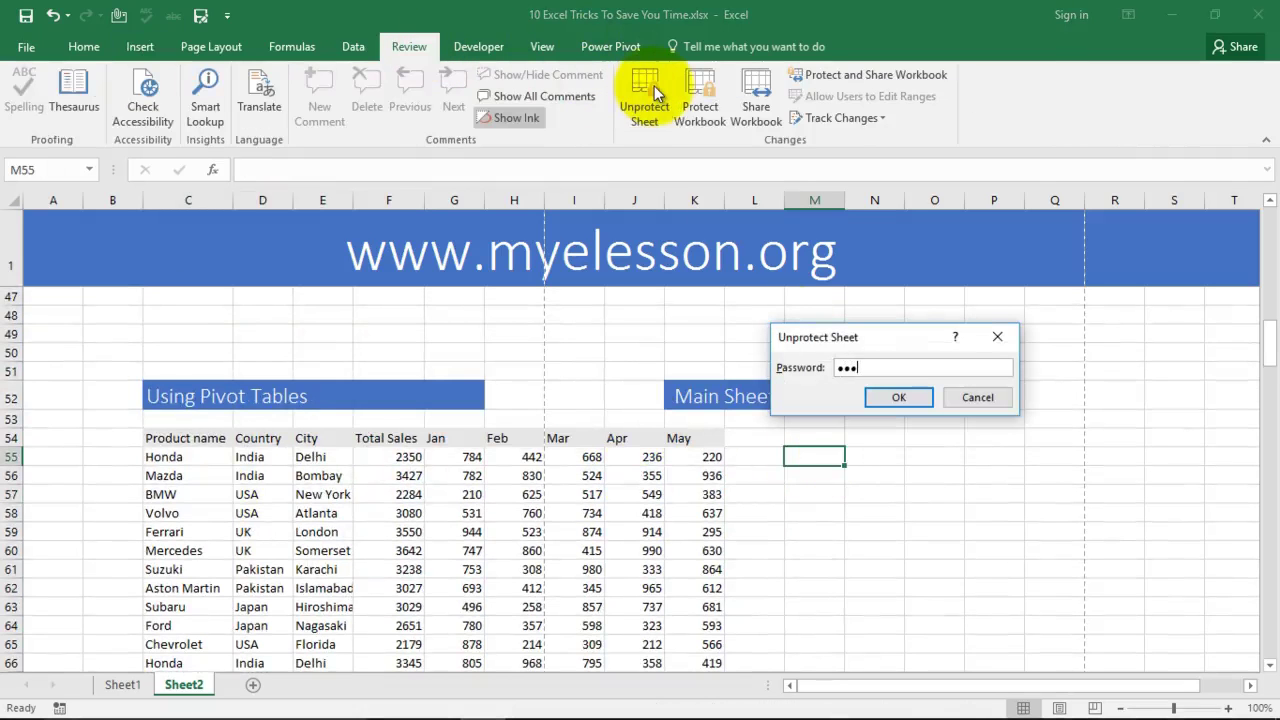
key("Return")
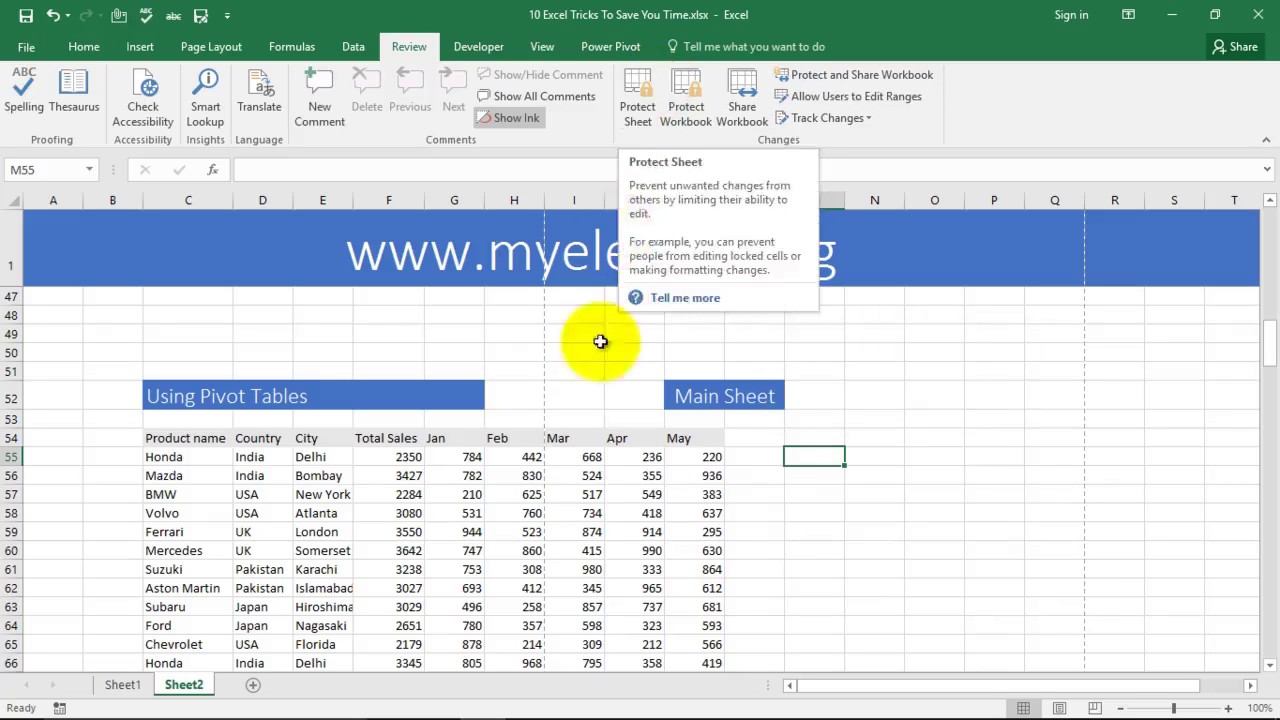
left_click(185, 457)
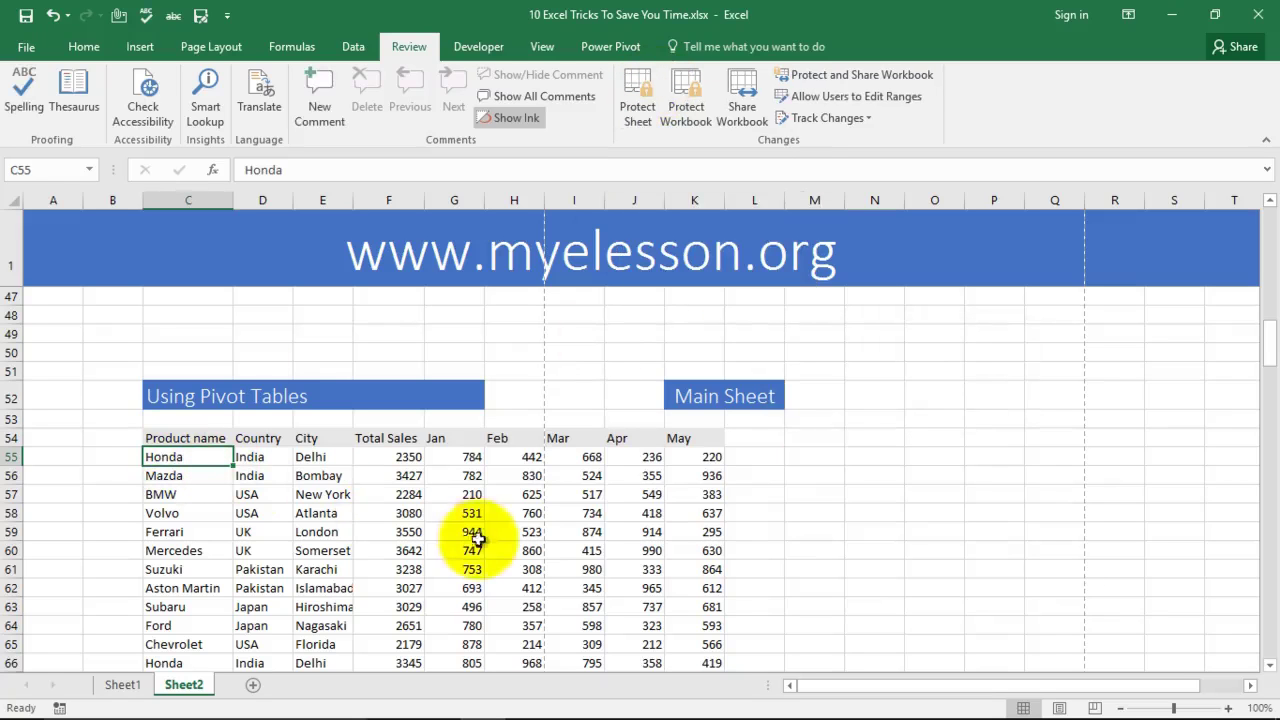
left_click(139, 47)
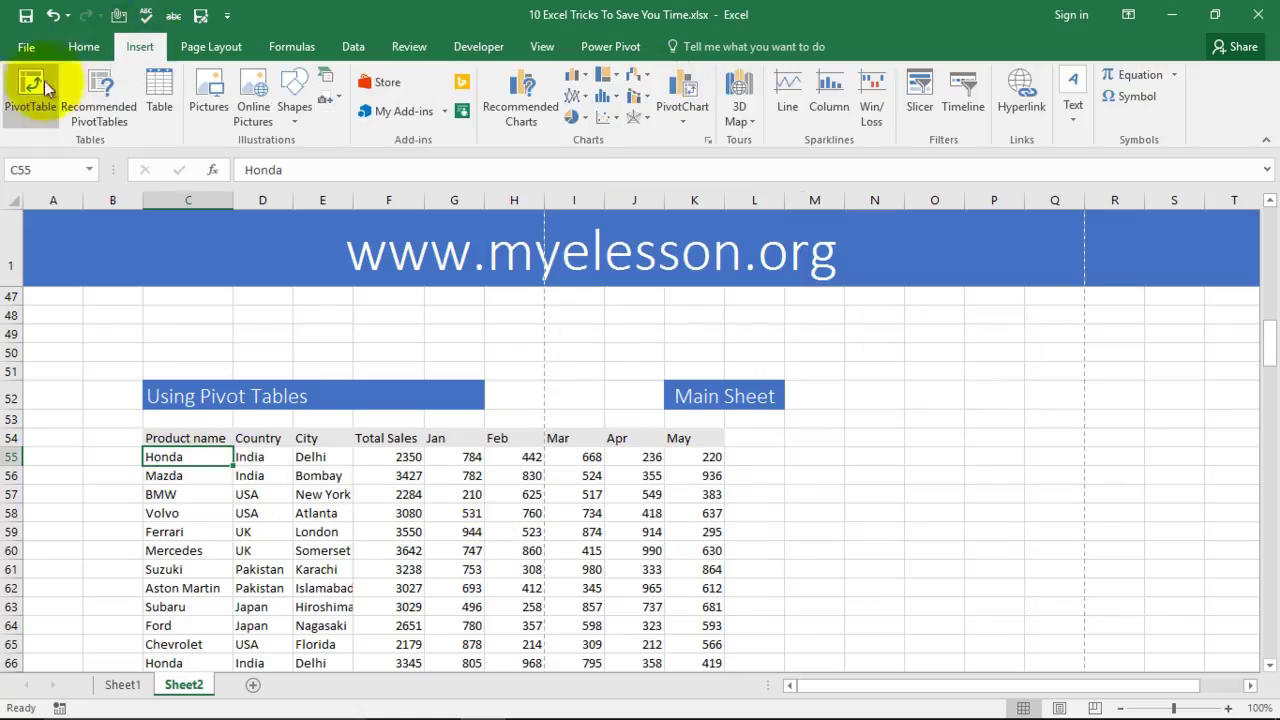
Step: Build a pivot table on a new worksheet with City as rows and the sum of Jan as values
left_click(46, 88)
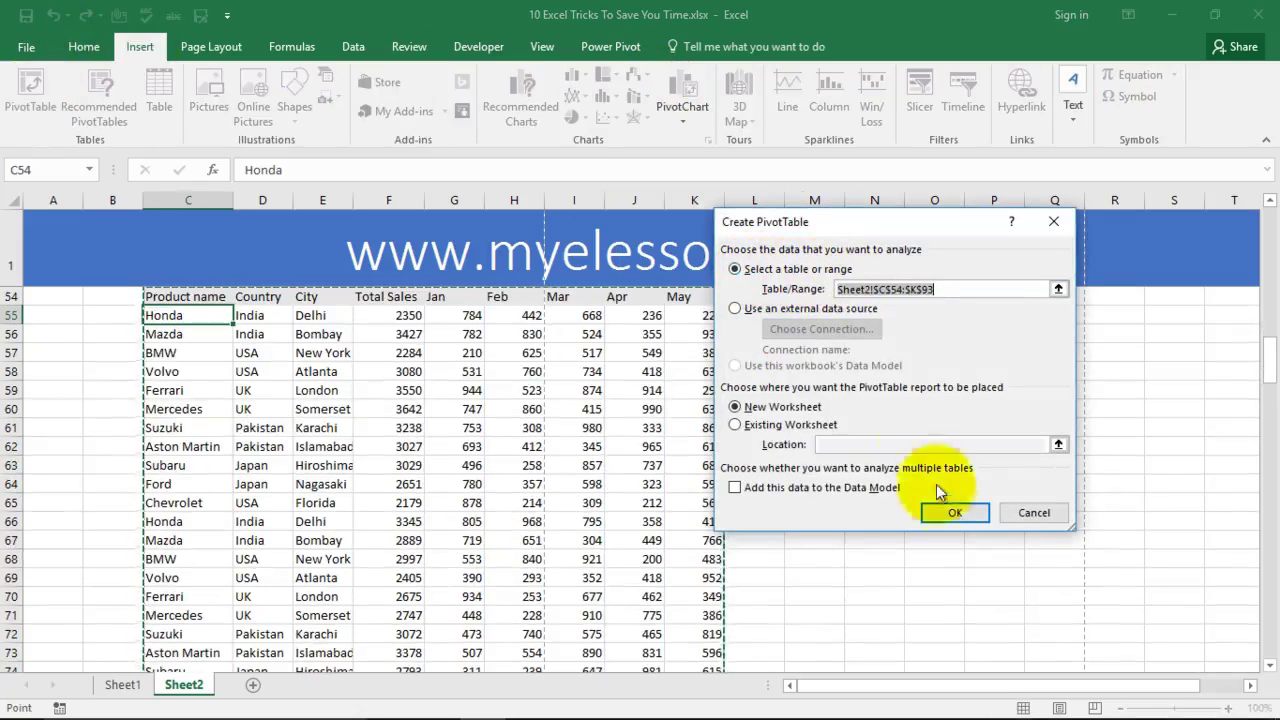
left_click(952, 514)
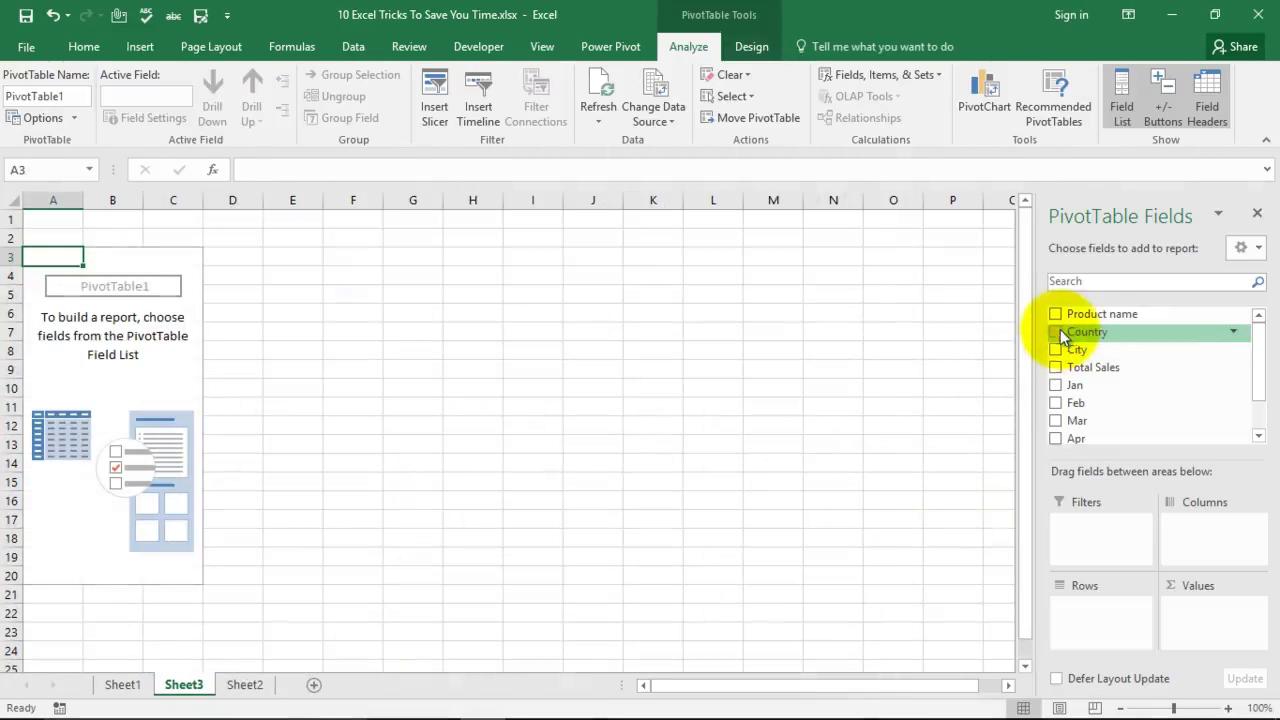
left_click_drag(1057, 349, 1085, 615)
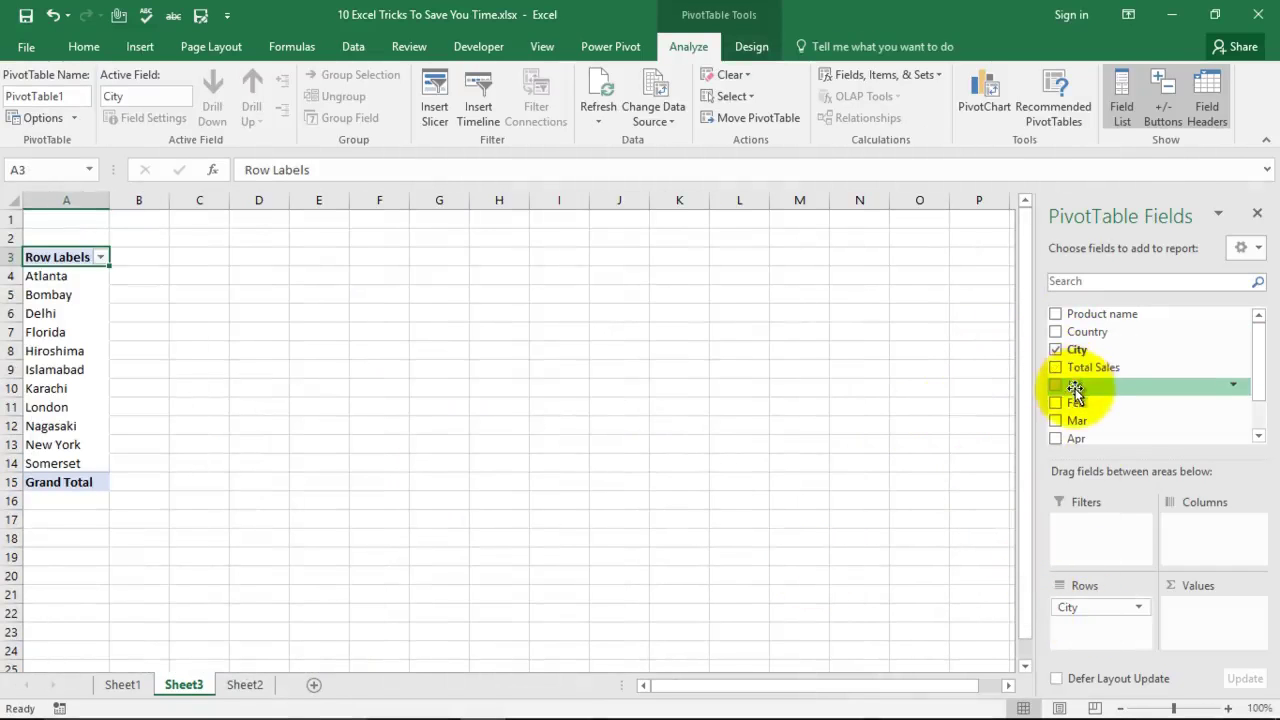
left_click_drag(1062, 384, 1196, 618)
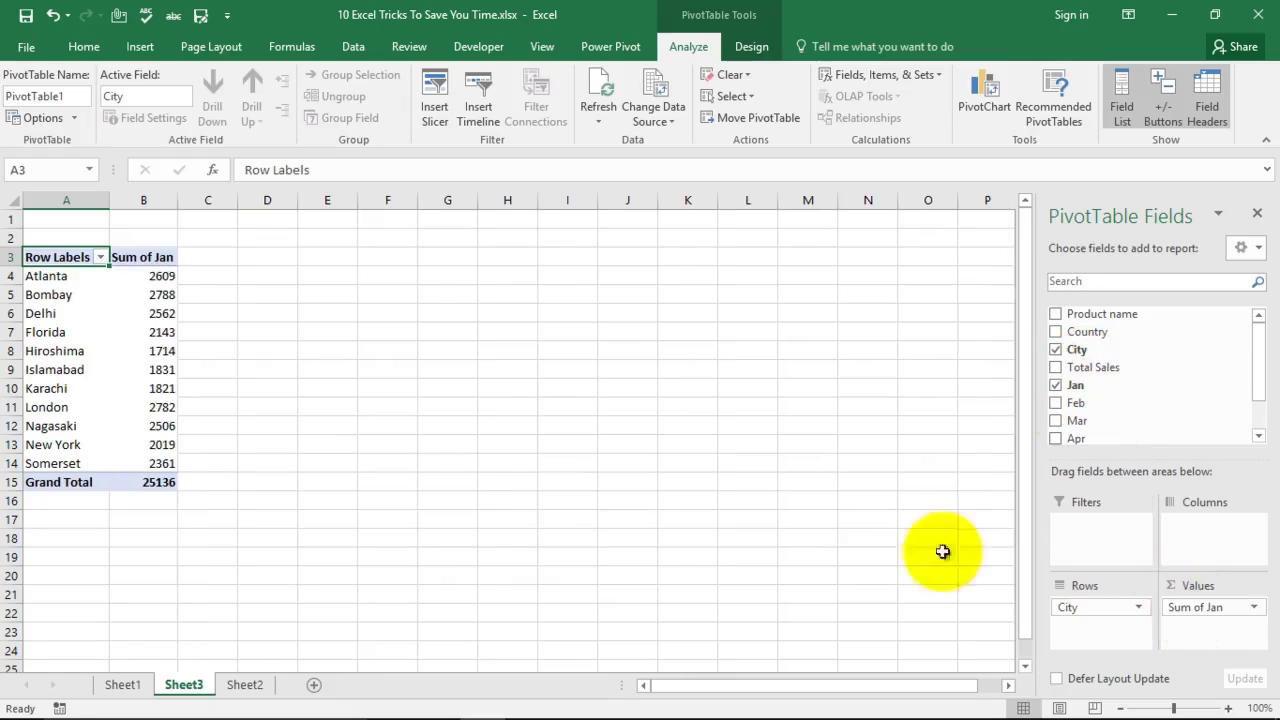
left_click(20, 313)
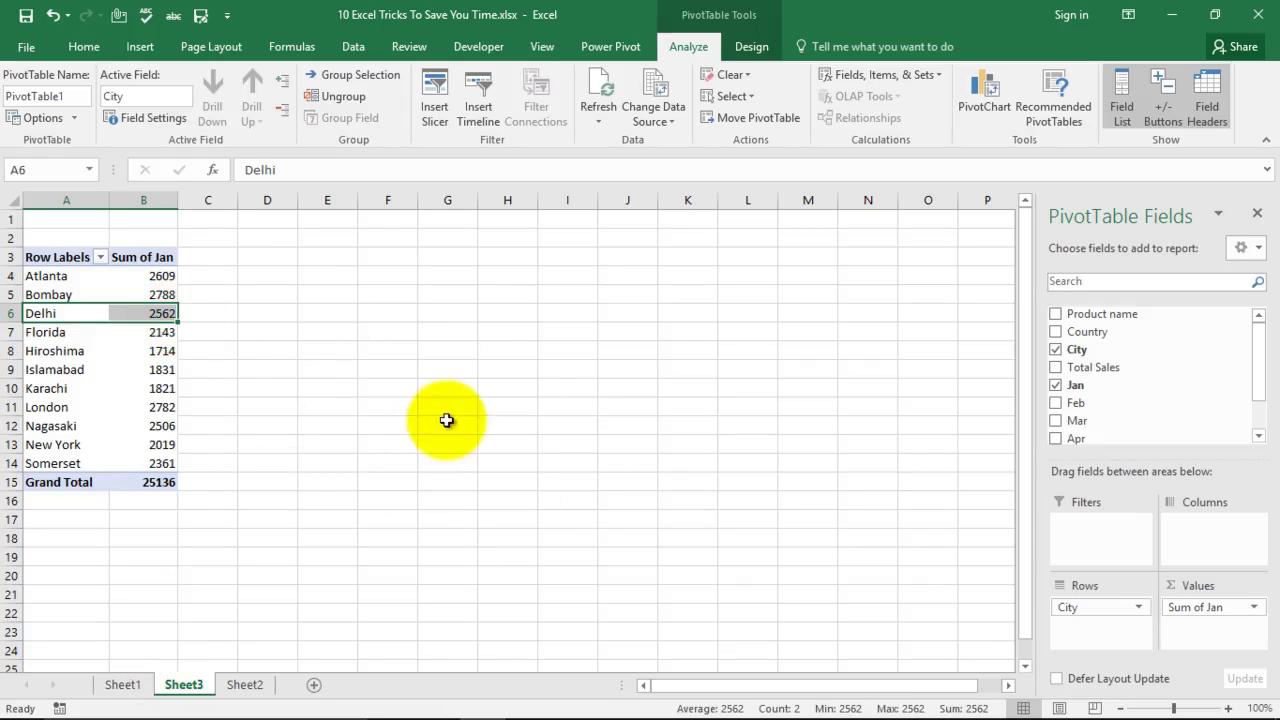
left_click(123, 684)
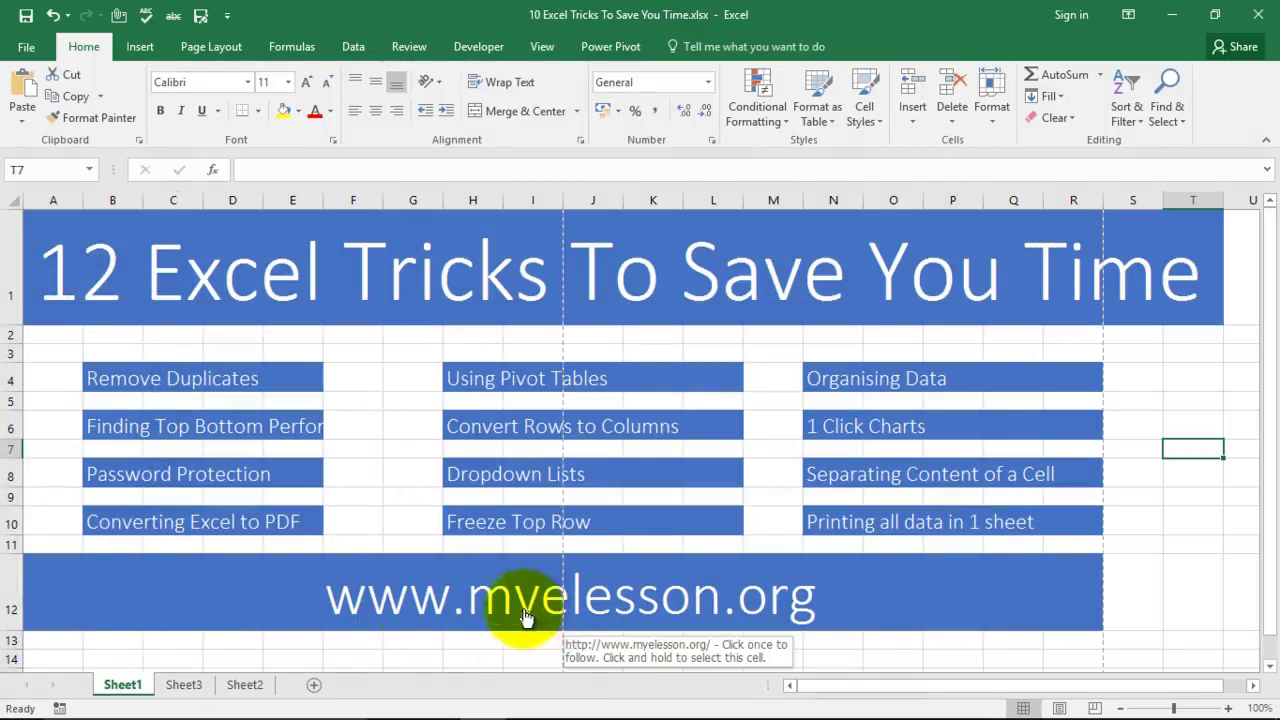
Step: Switch to Sheet2 and scroll down to the Convert Rows to Columns Country and City list
left_click(245, 685)
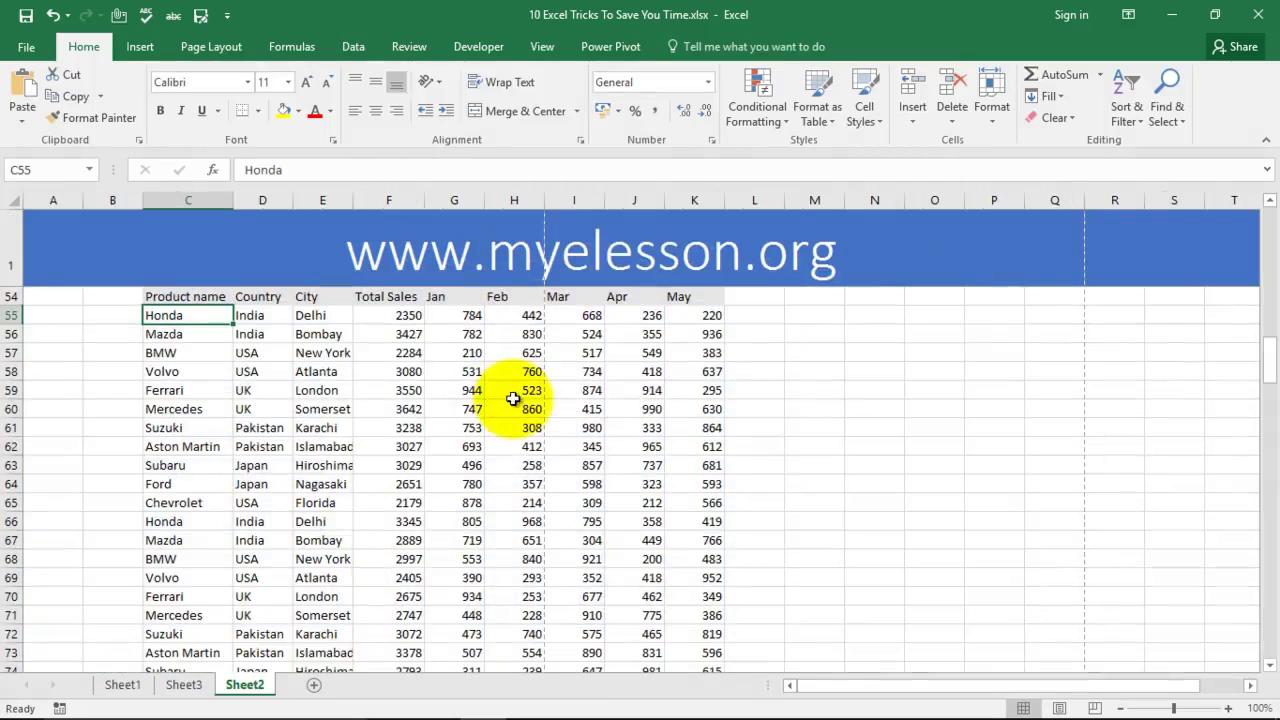
scroll(594, 288, "up", 1)
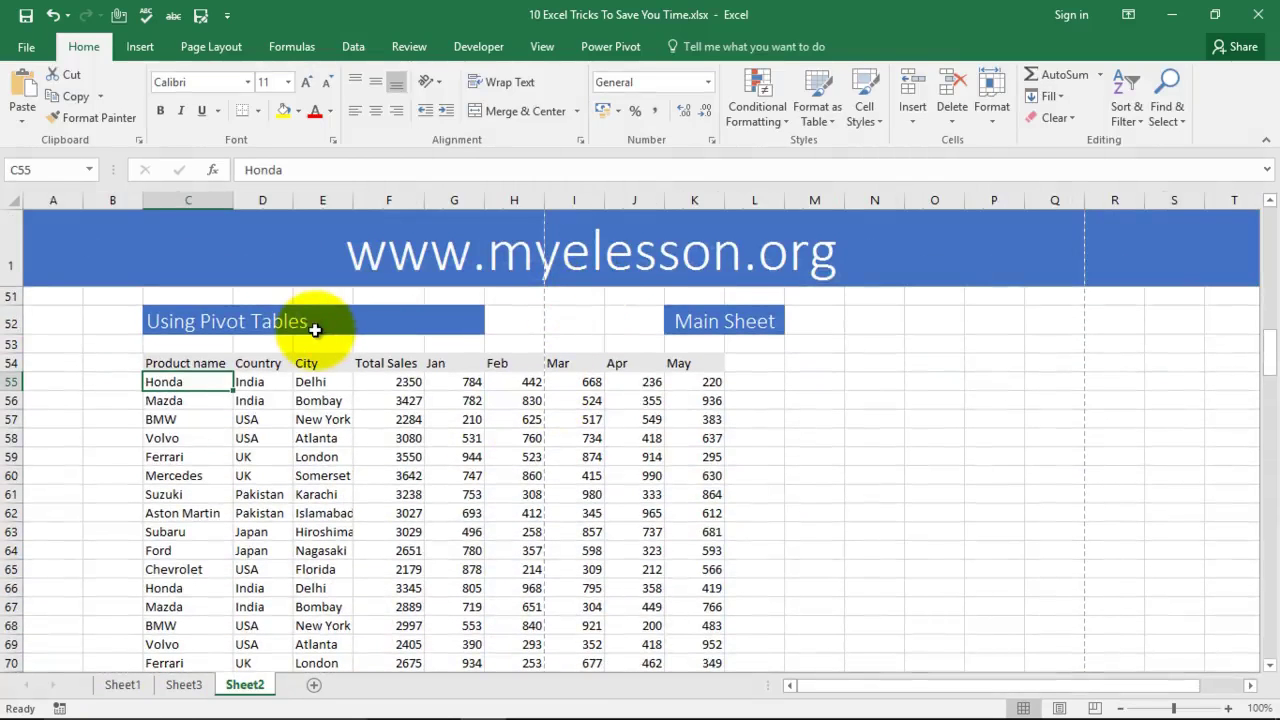
scroll(320, 370, "down", 1)
scroll(363, 423, "up", 4)
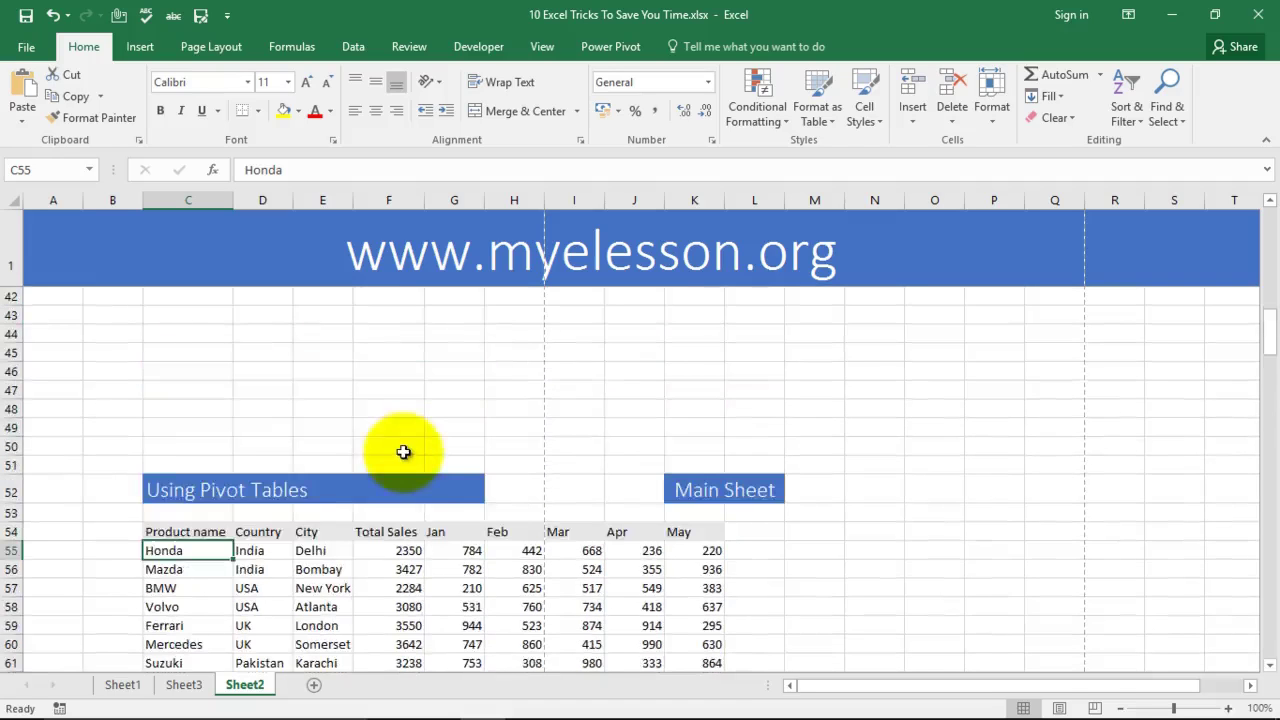
scroll(423, 452, "down", 3)
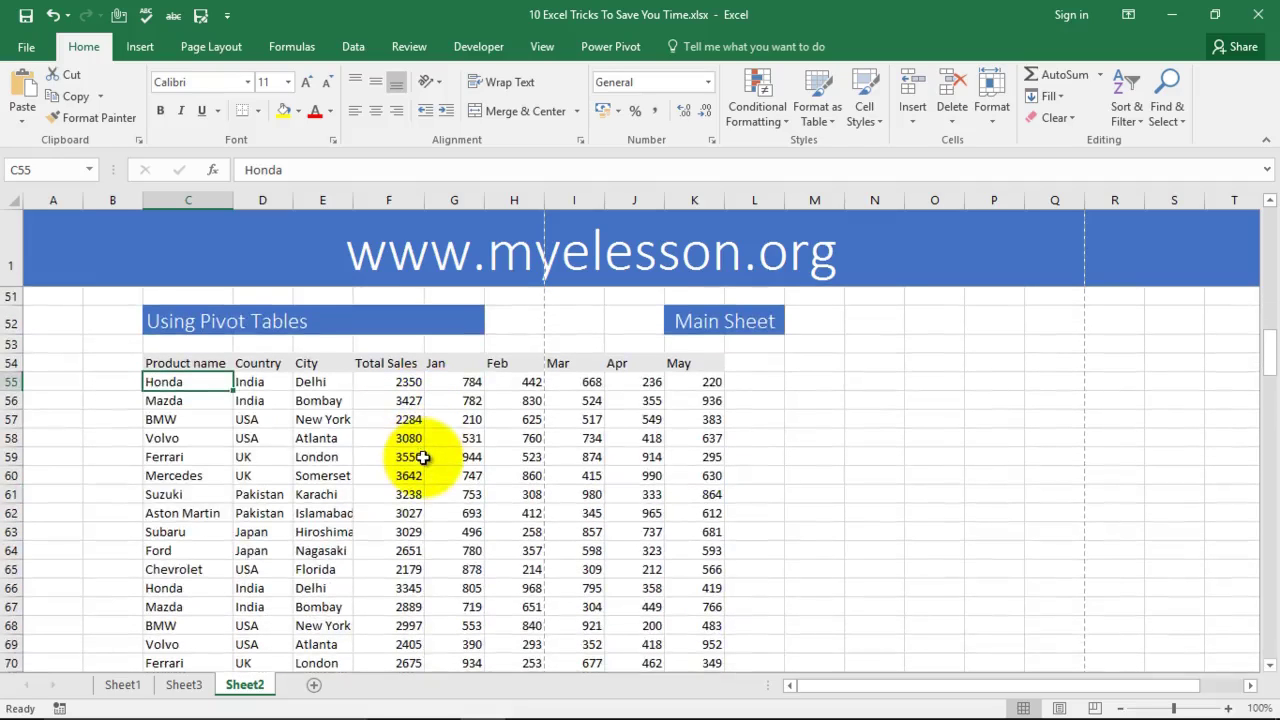
scroll(423, 457, "down", 14)
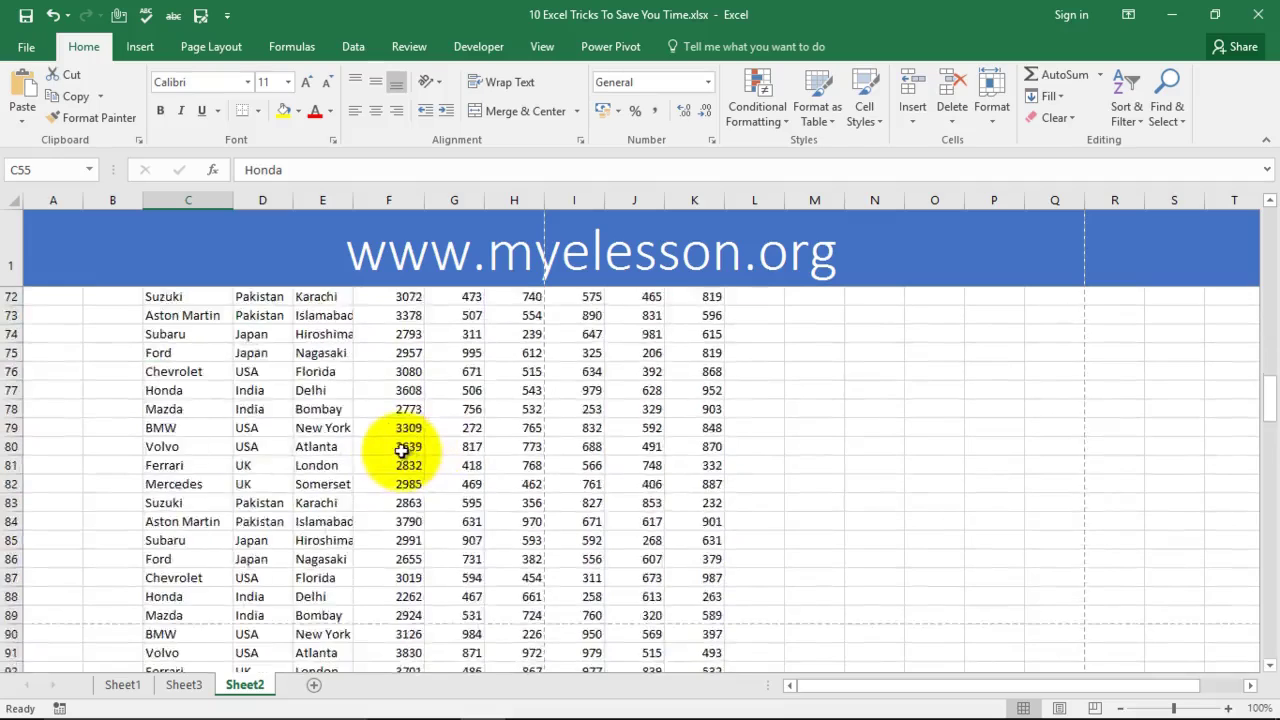
scroll(400, 445, "down", 2)
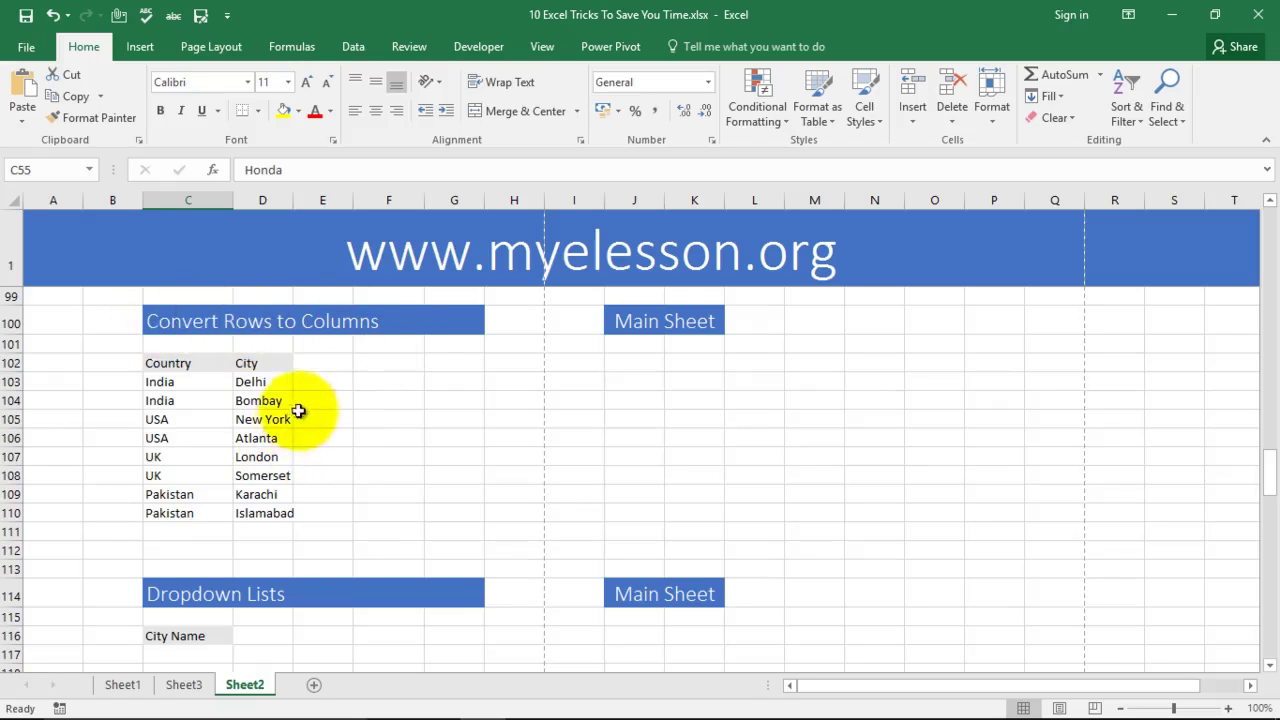
left_click(254, 382)
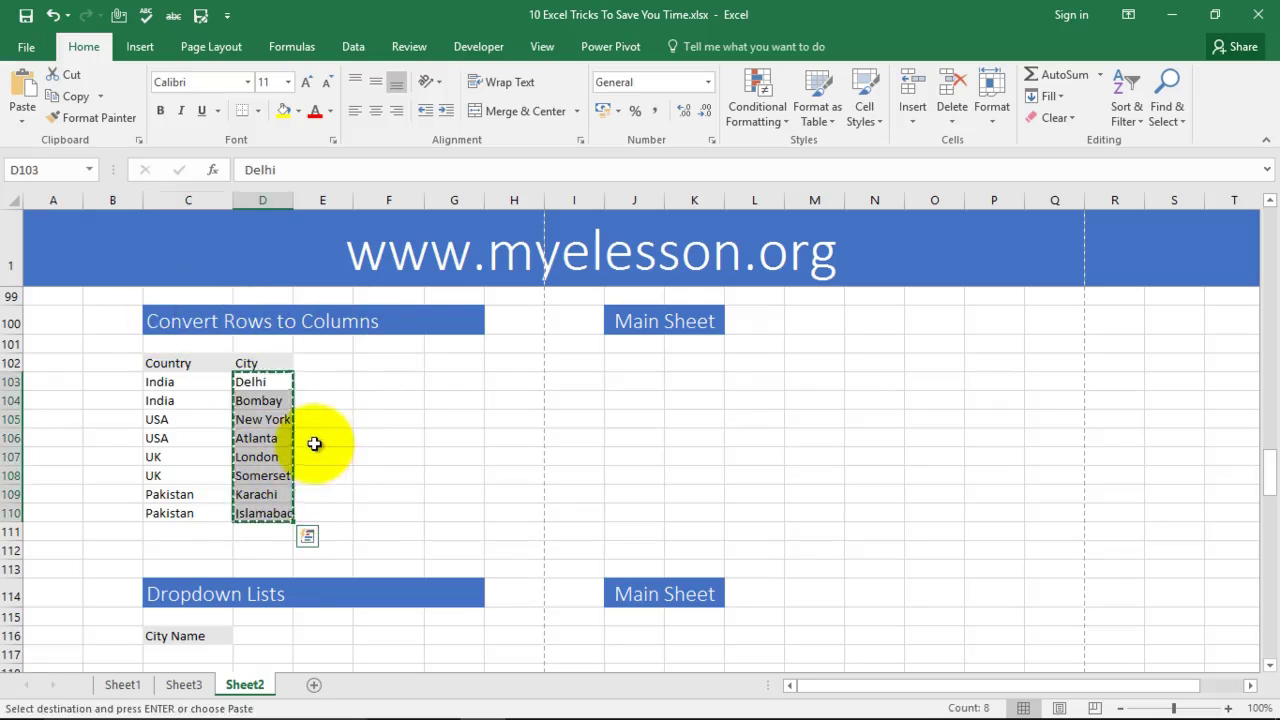
Step: Copy the city names Delhi through Islamabad in D103:D110
left_click(610, 362)
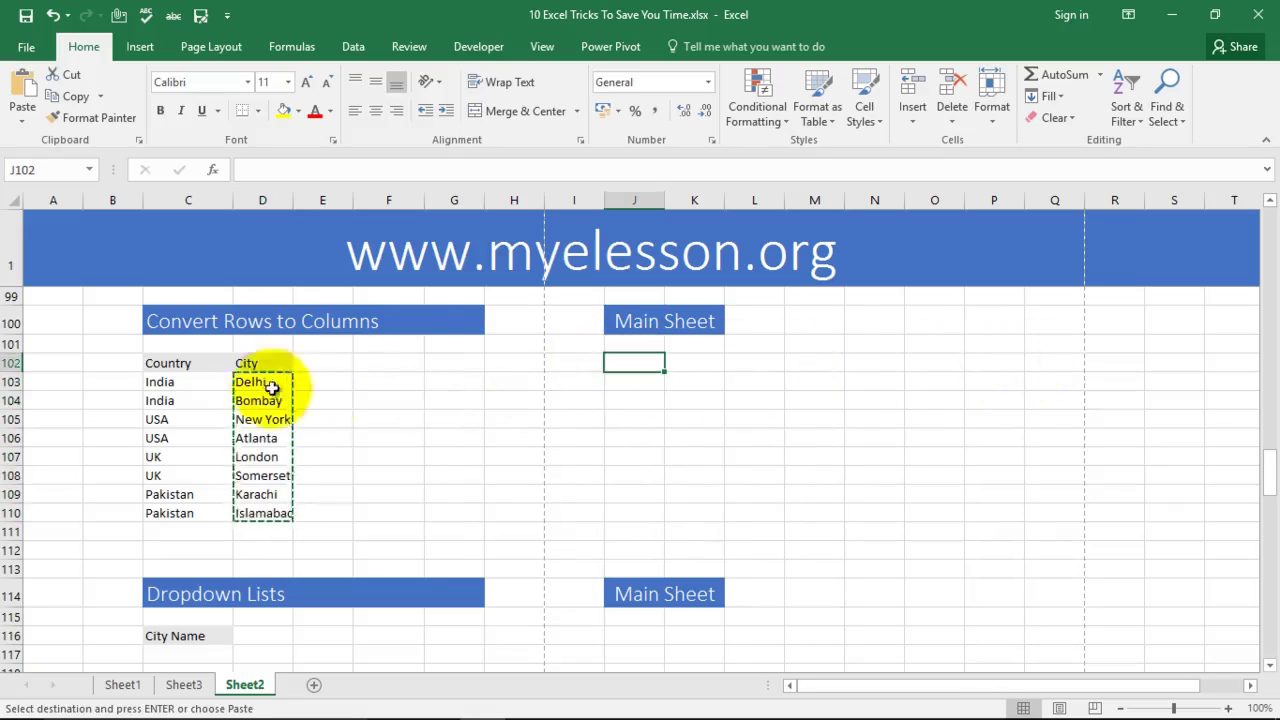
left_click(370, 476)
left_click_drag(255, 383, 269, 441)
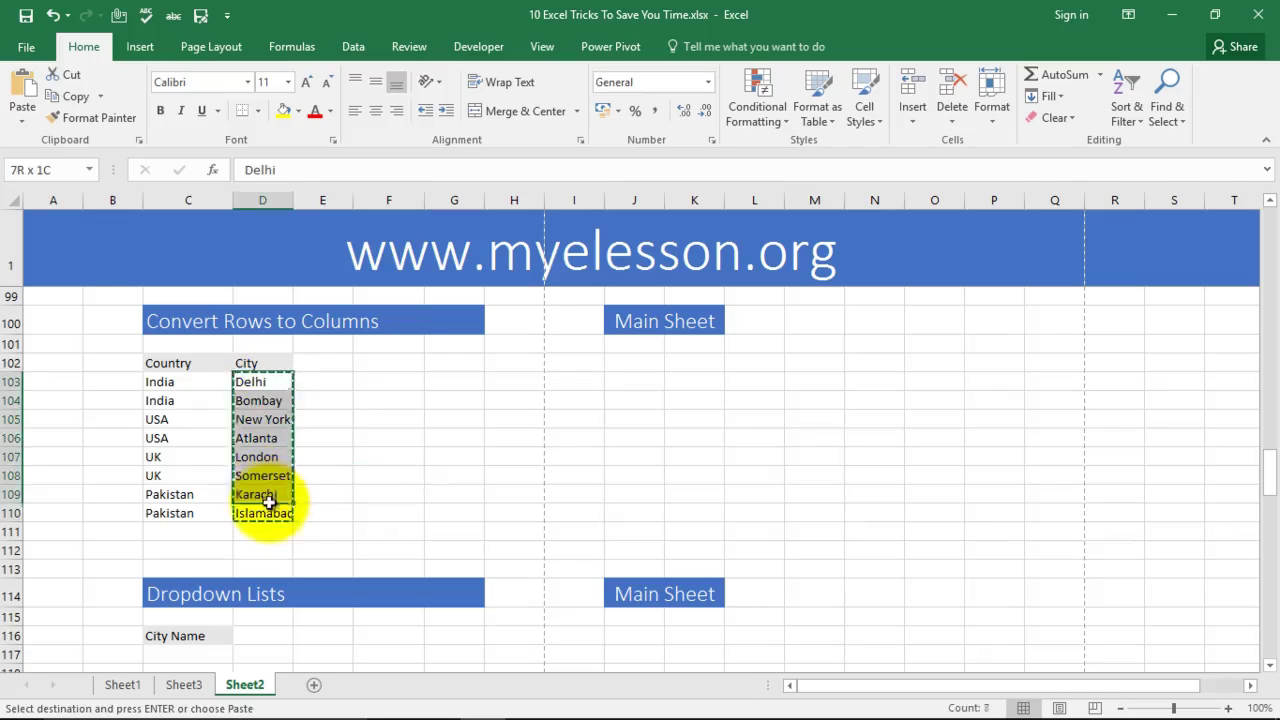
right_click(267, 440)
left_click(306, 80)
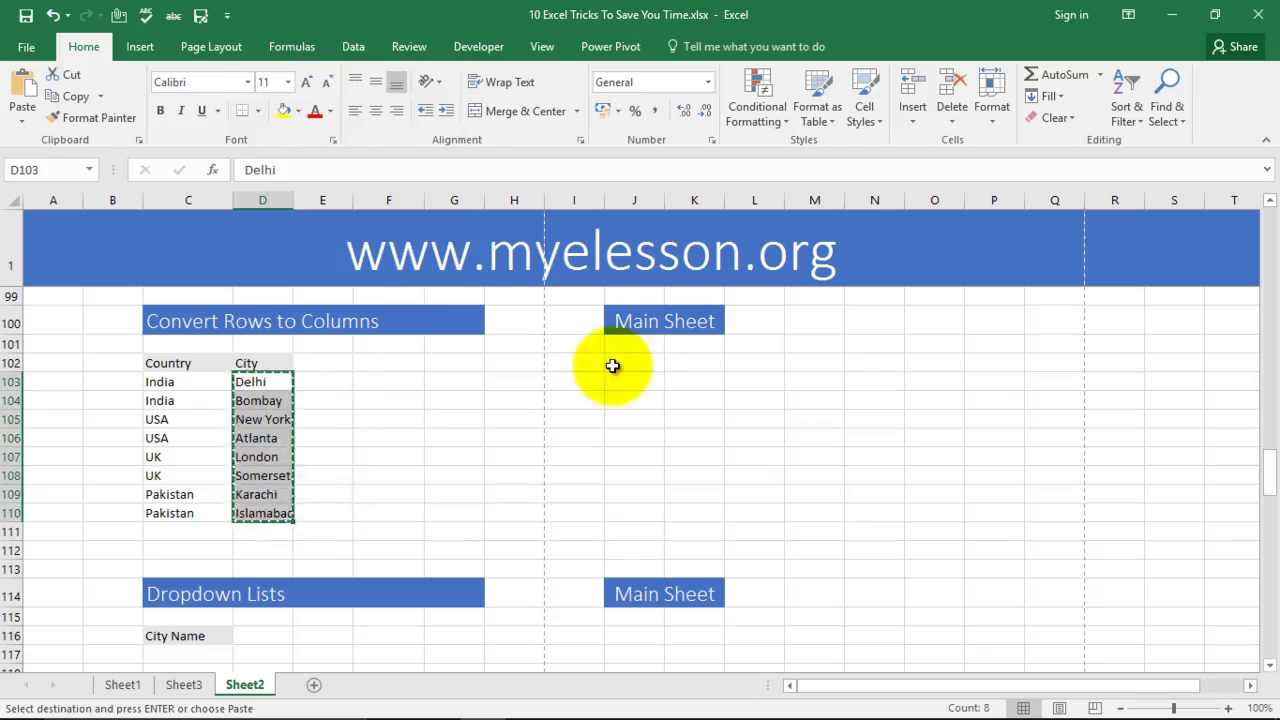
Step: Paste the cities at J102 with Paste Special Transpose so they run across one row
left_click(635, 366)
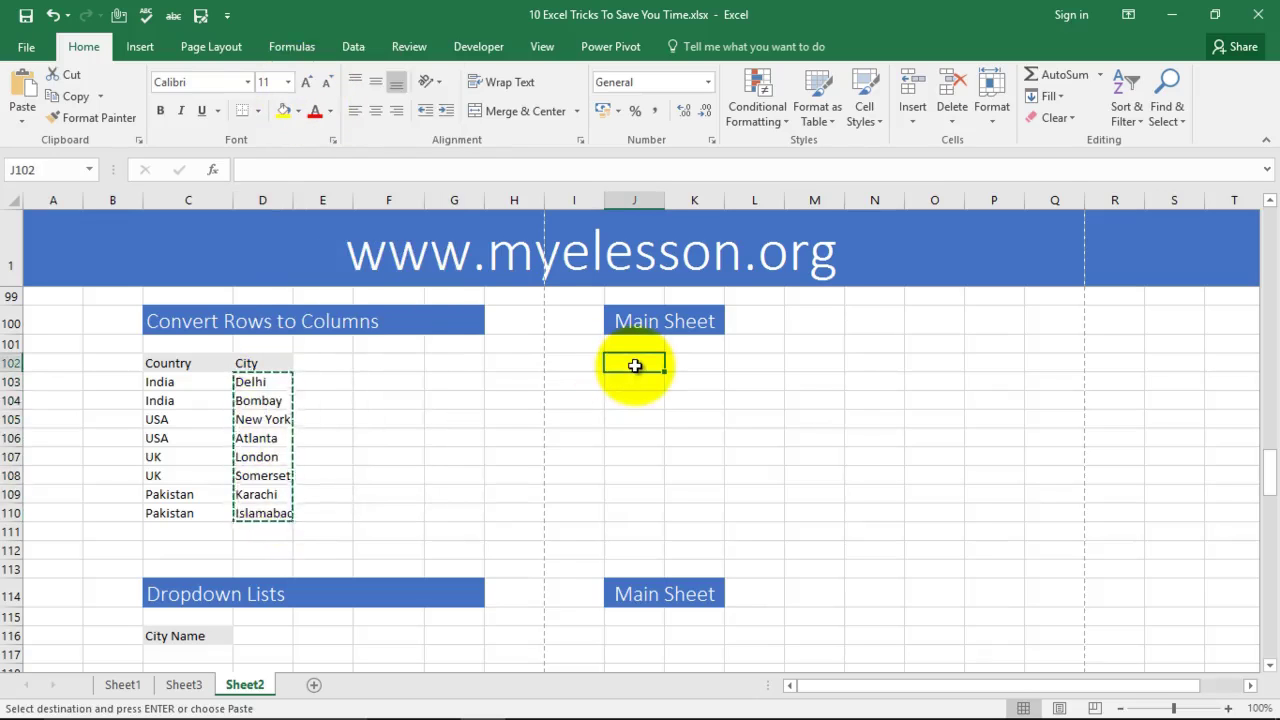
right_click(635, 366)
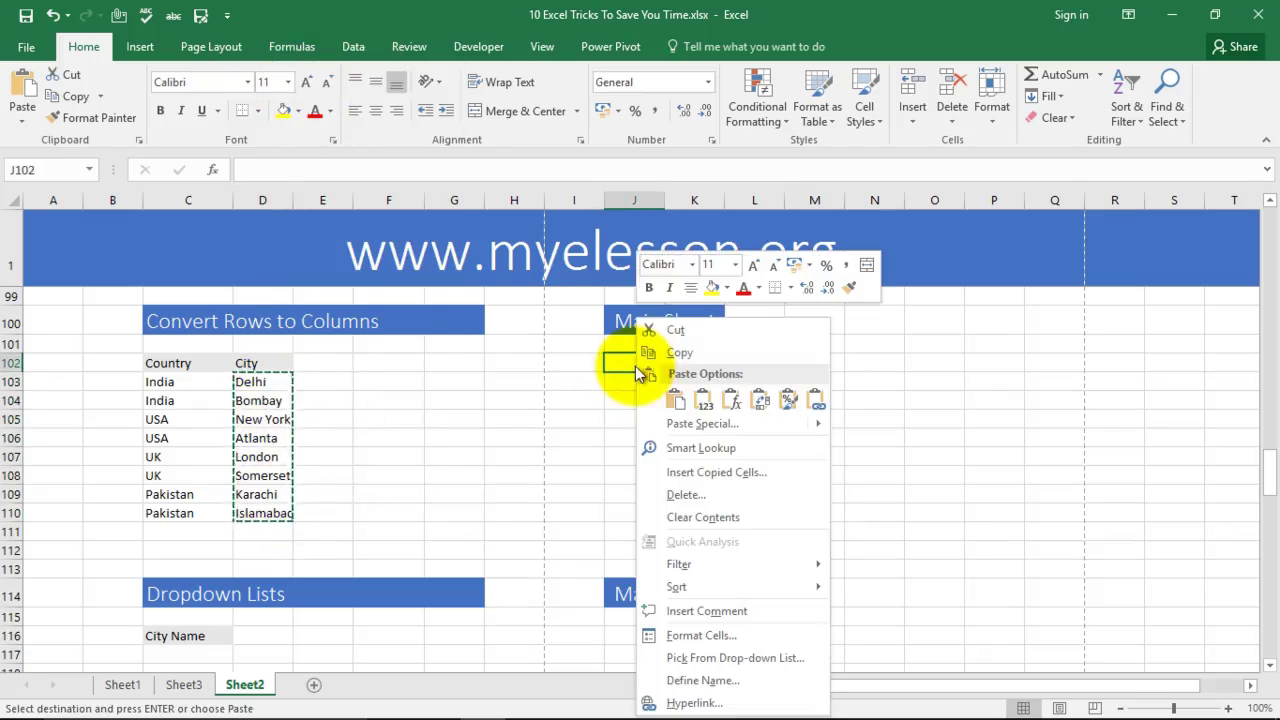
mouse_move(663, 424)
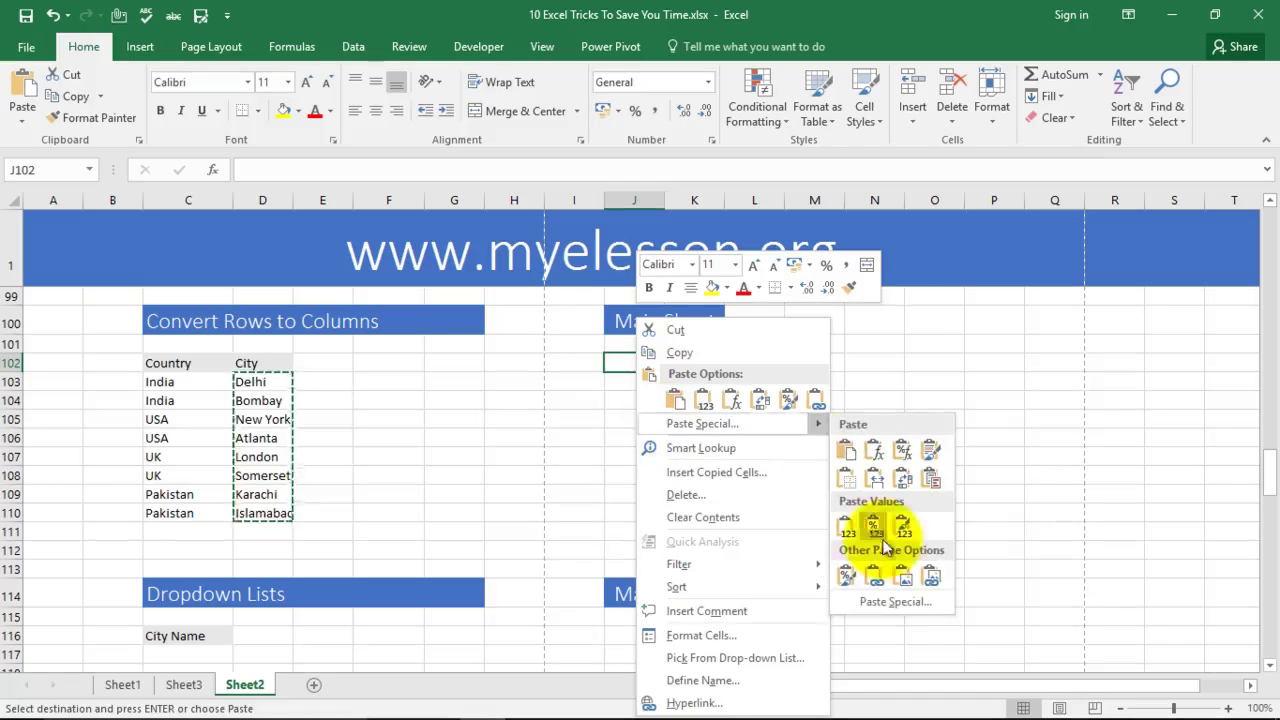
left_click(893, 603)
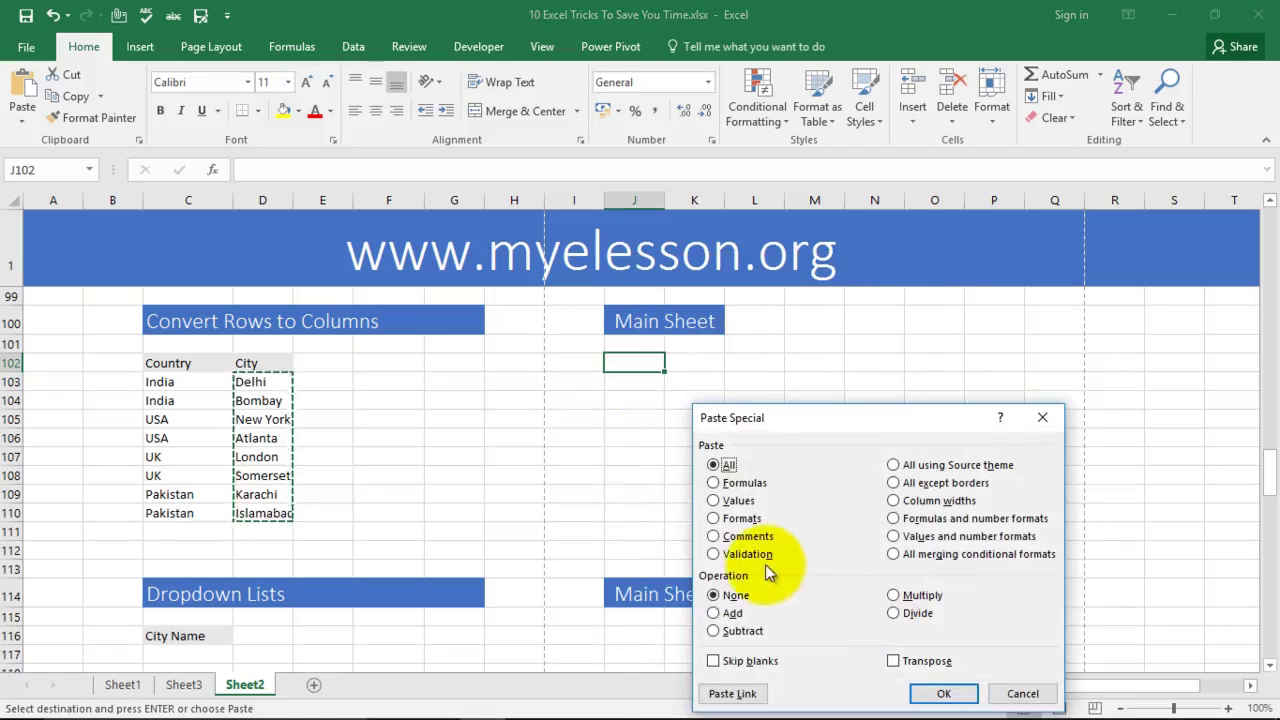
left_click(894, 662)
left_click(941, 694)
left_click(745, 475)
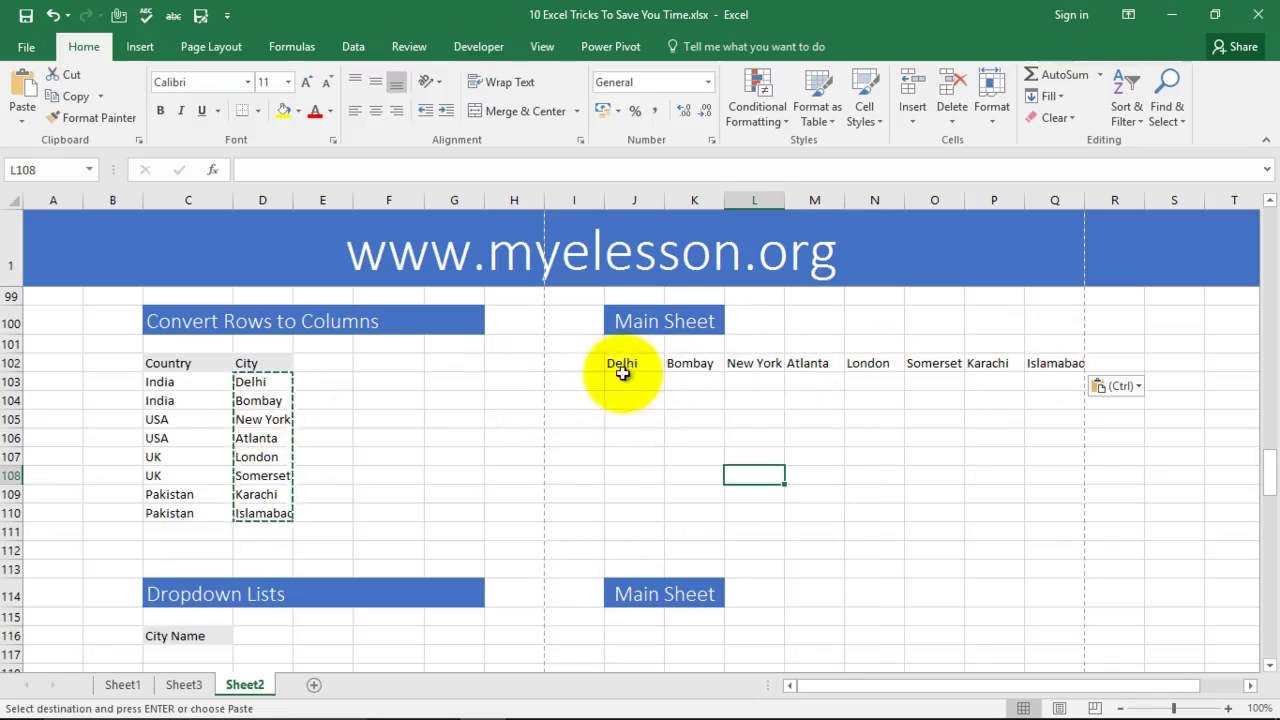
Step: Copy the Country and City headings and paste them transposed into J104:J105
left_click(218, 363)
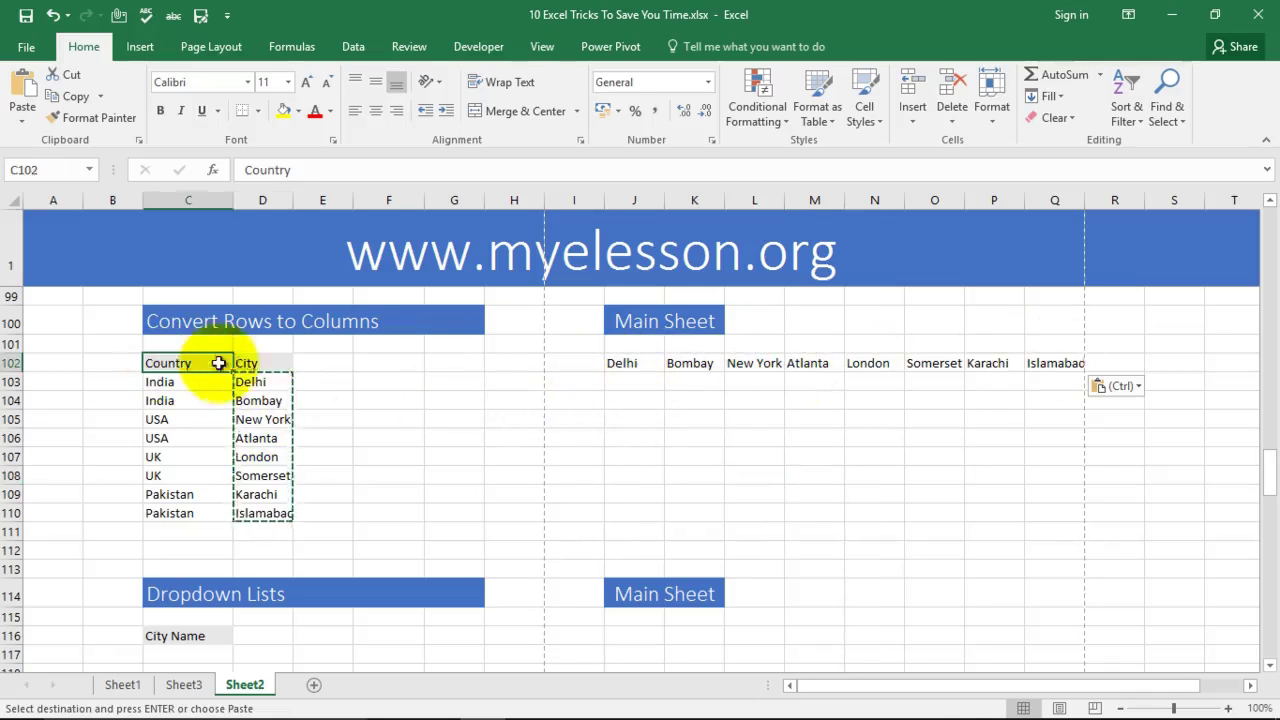
right_click(252, 364)
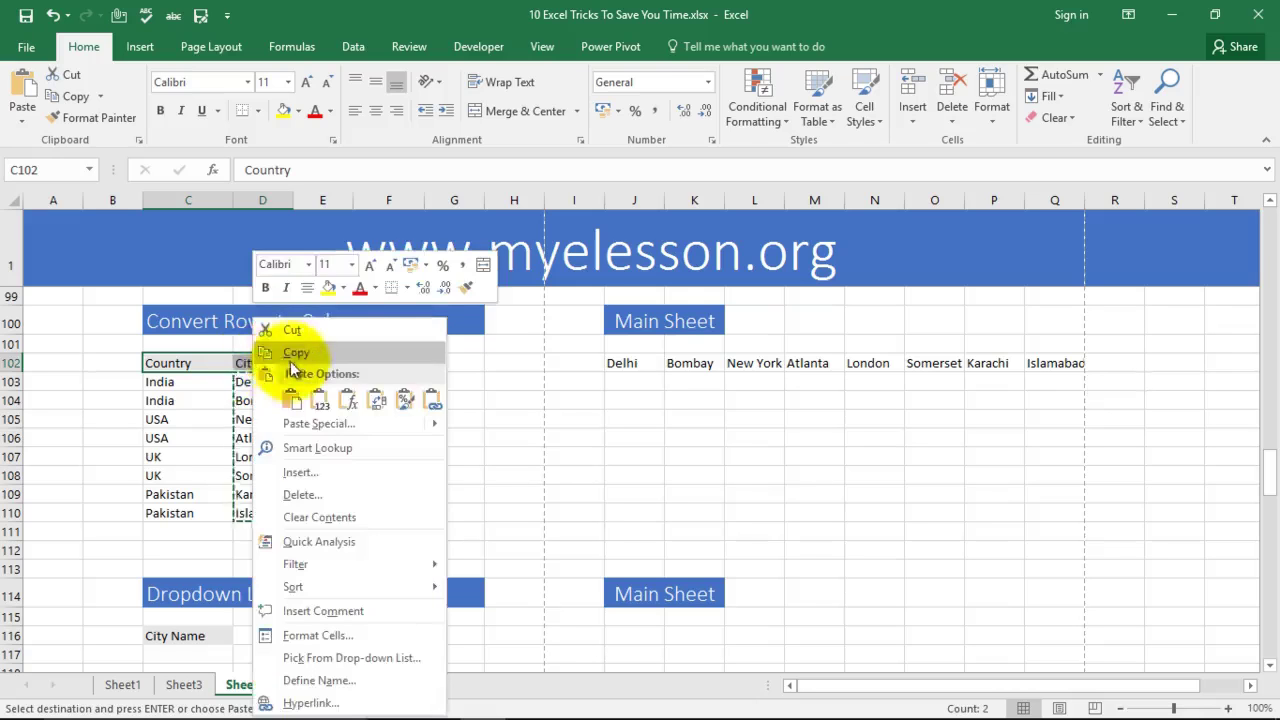
left_click(292, 354)
left_click(623, 402)
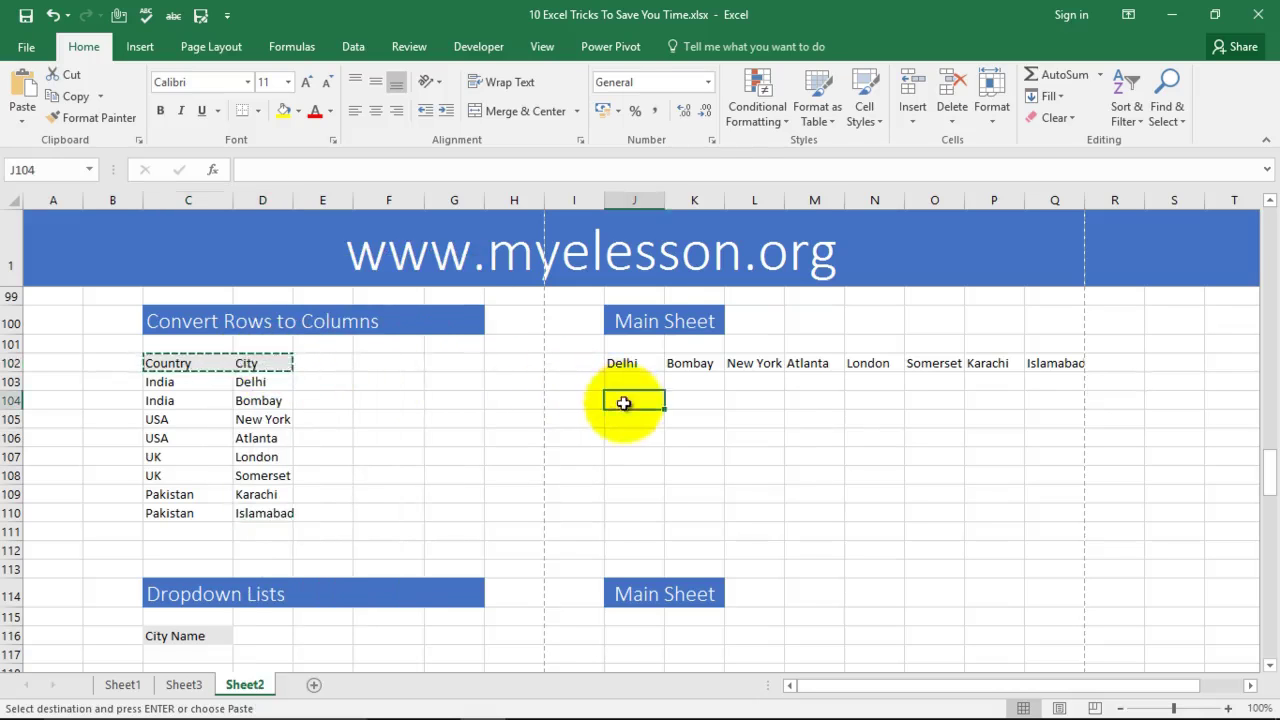
right_click(623, 402)
mouse_move(682, 113)
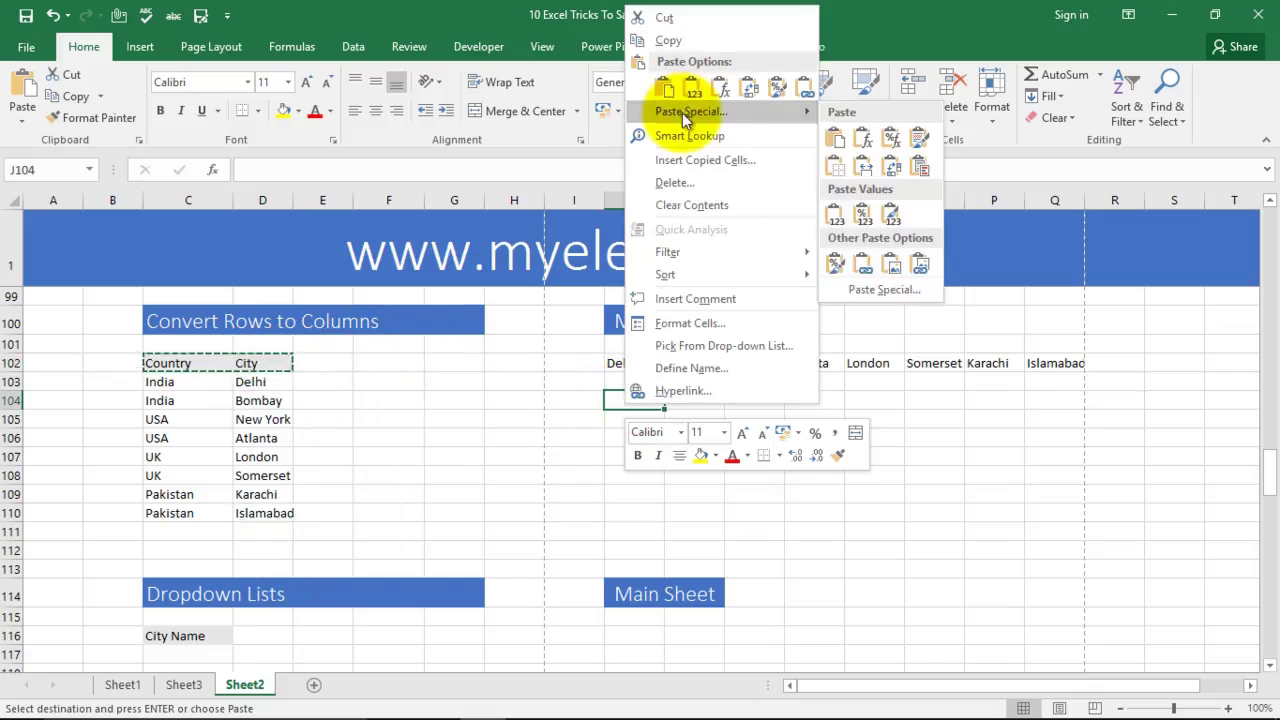
left_click(876, 291)
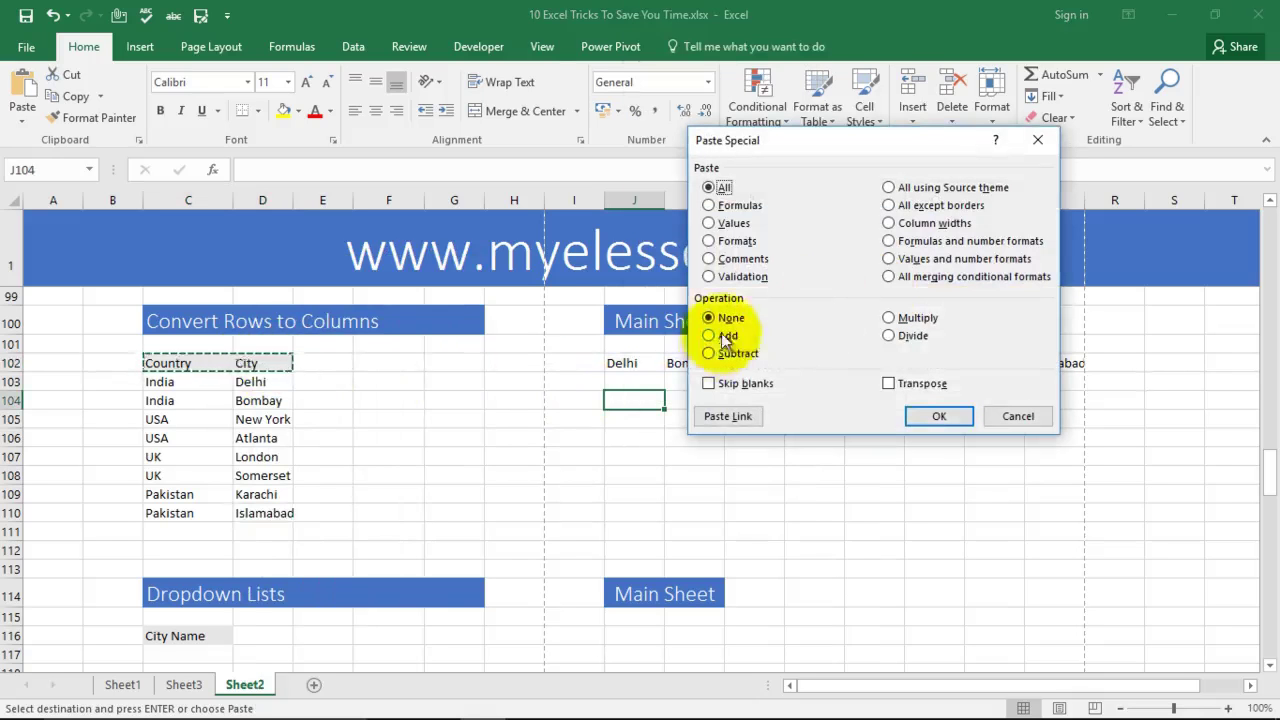
left_click(890, 384)
left_click(939, 416)
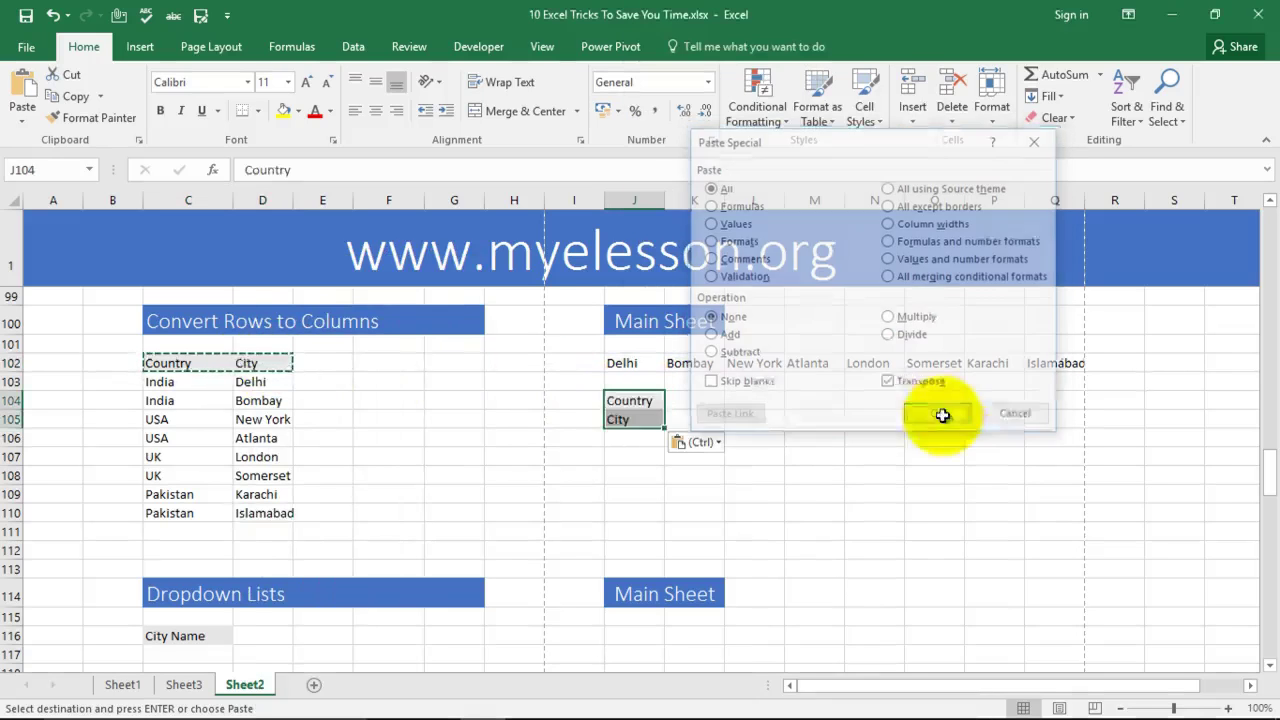
left_click(834, 456)
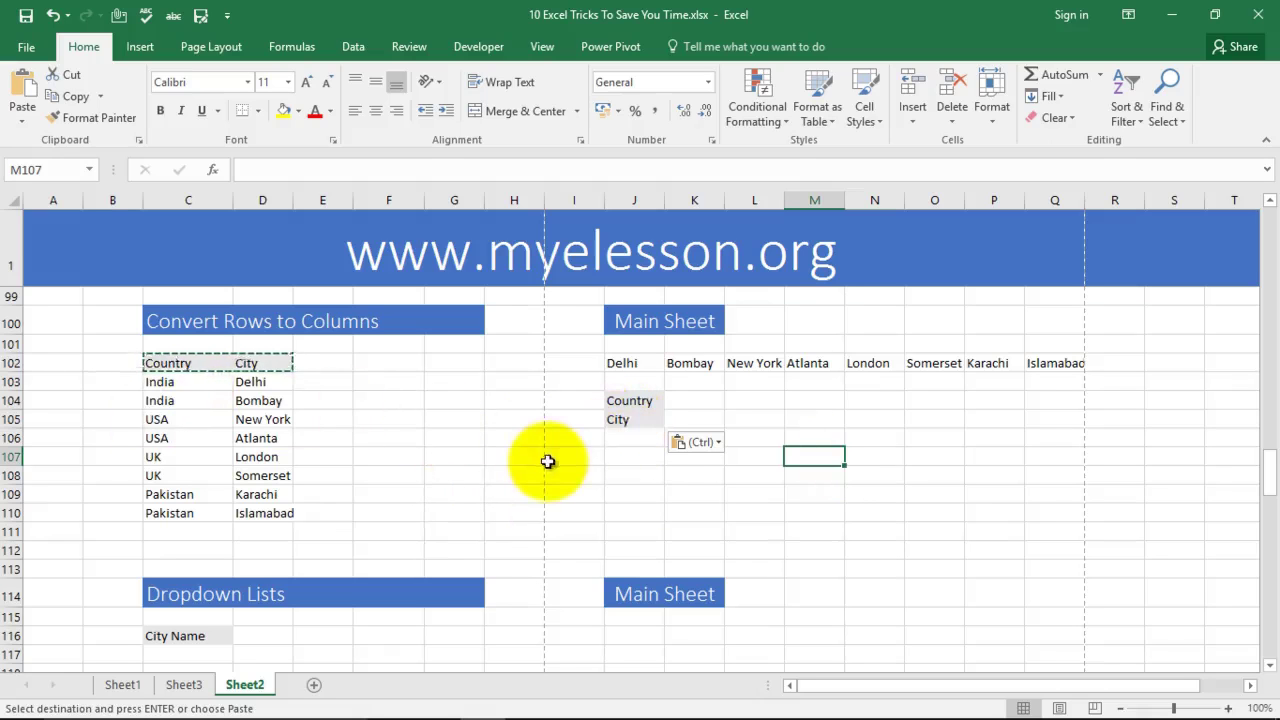
Step: Switch to the Chrome browser showing myelesson.org and reposition its window
scroll(536, 463, "down", 3)
scroll(522, 454, "up", 1)
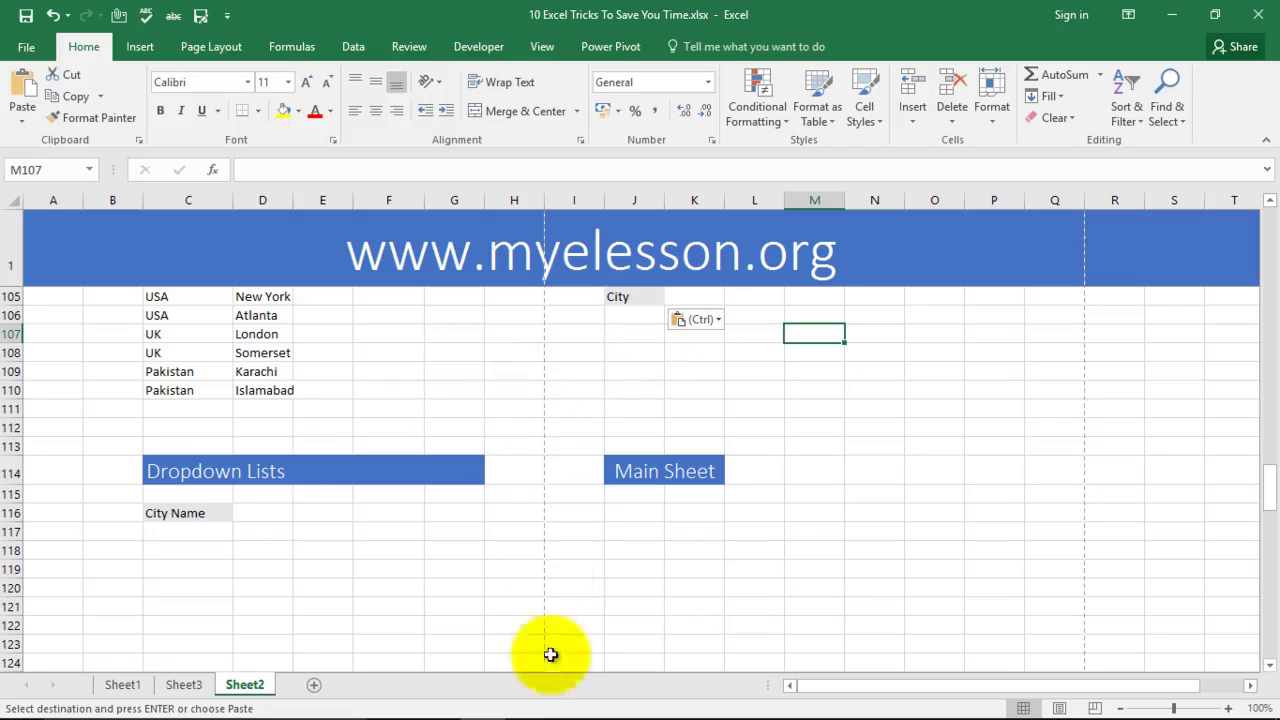
left_click(530, 702)
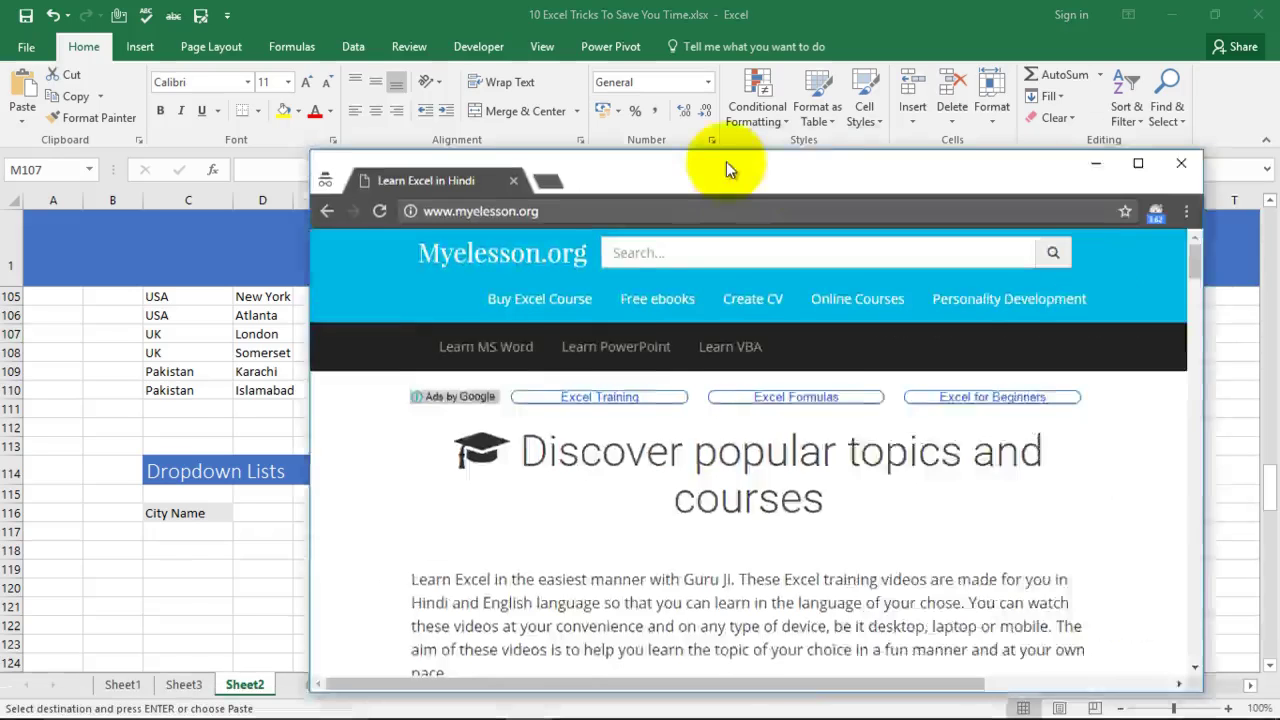
left_click_drag(729, 166, 627, 90)
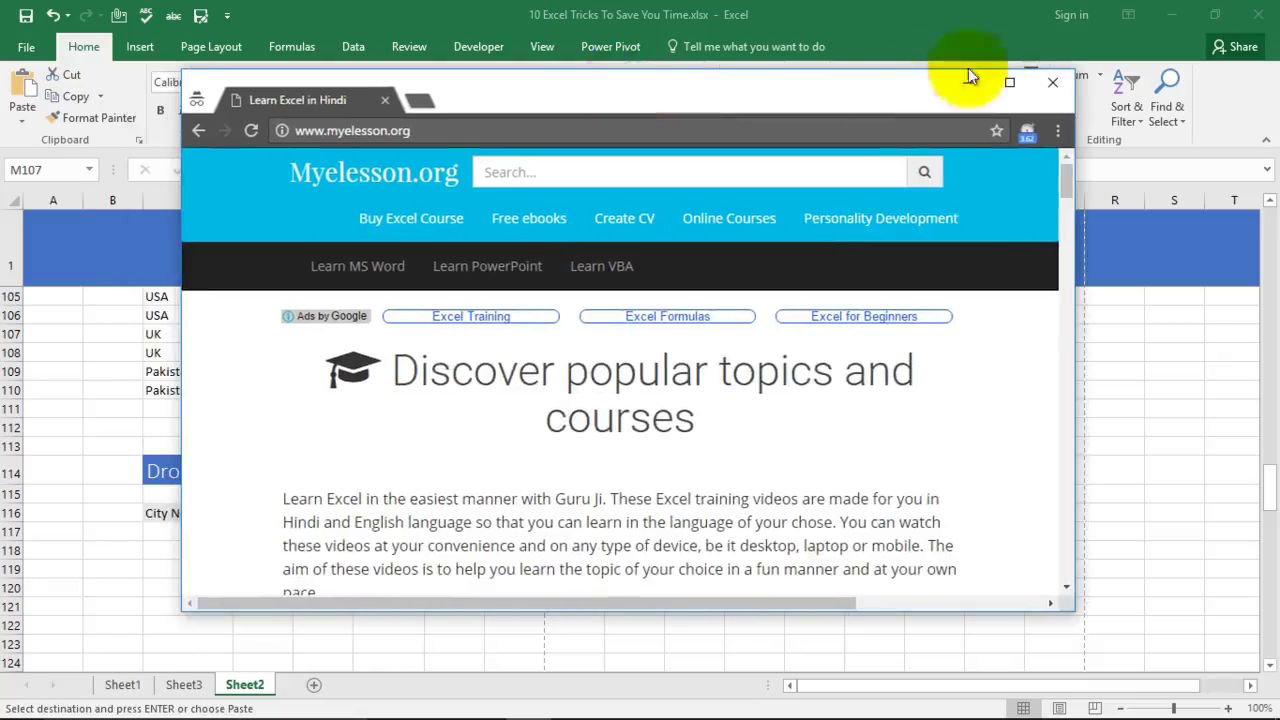
Step: Maximize Chrome, scroll the myelesson.org course page, then minimize the browser
left_click(1006, 82)
scroll(129, 471, "down", 2)
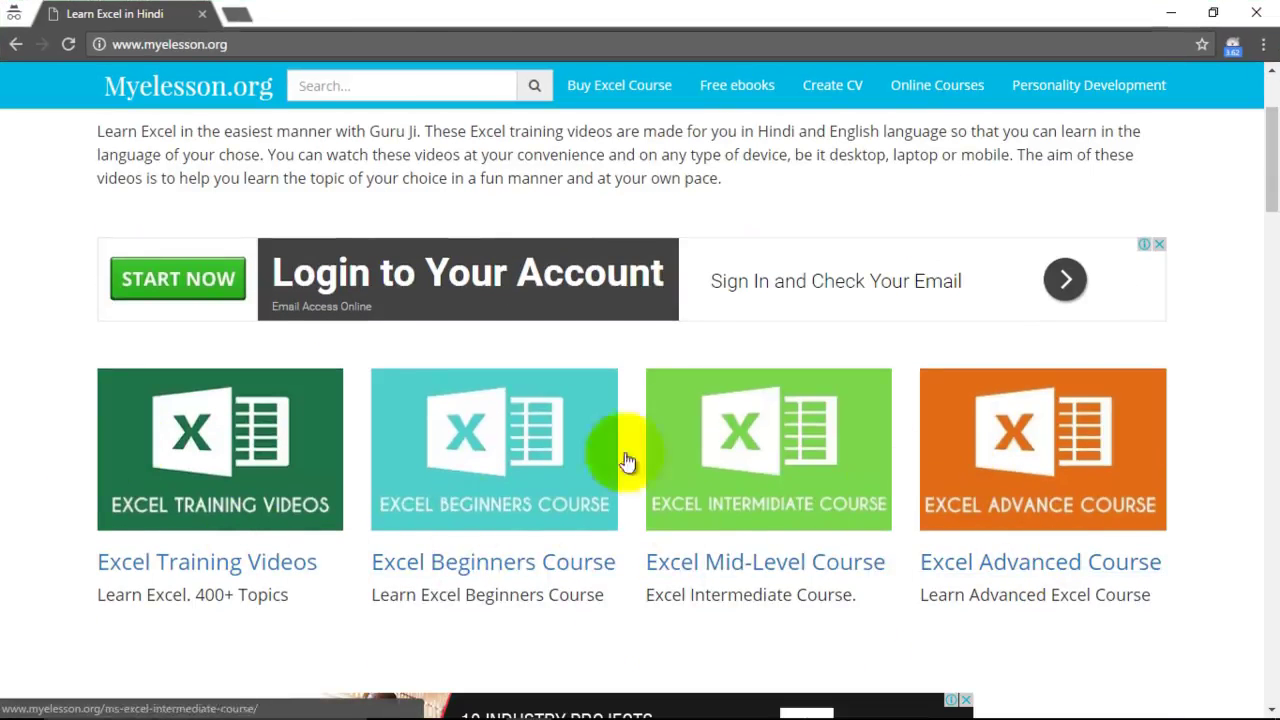
left_click(1171, 12)
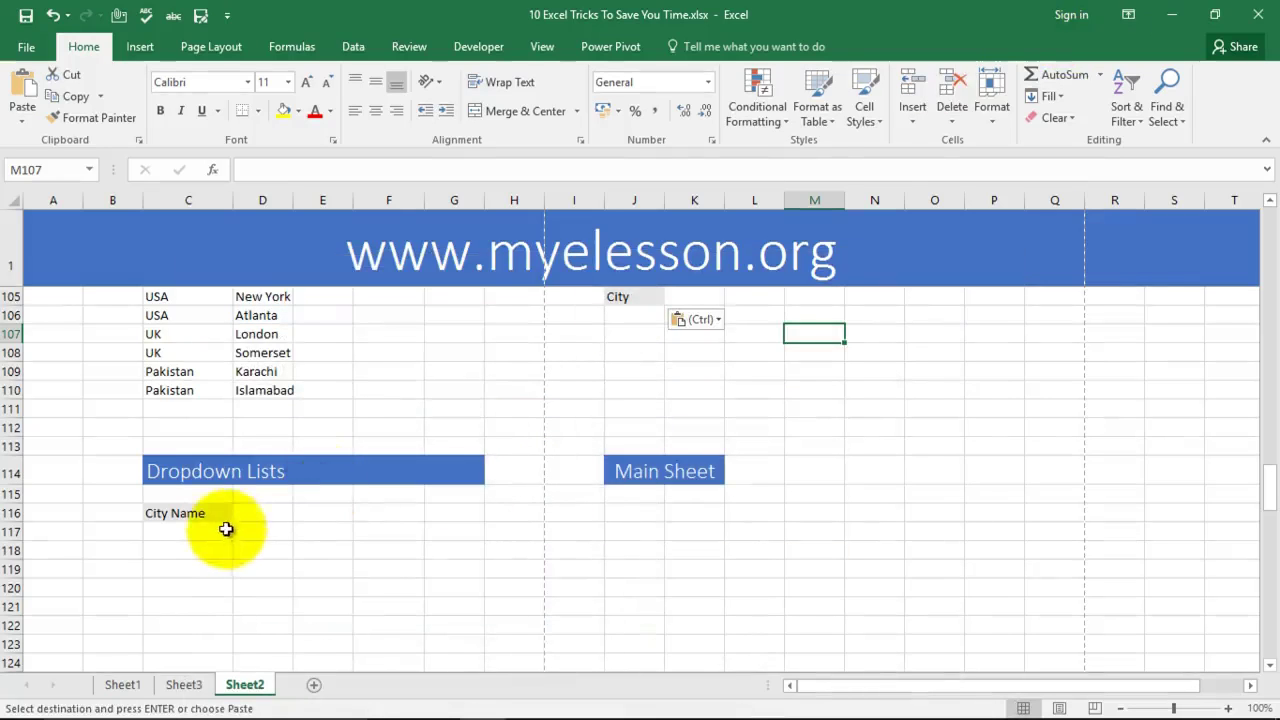
Step: Cancel the pending copy and give C117:C123 under City Name a blue-grey fill
left_click(222, 530)
scroll(340, 540, "up", 1)
scroll(340, 540, "down", 2)
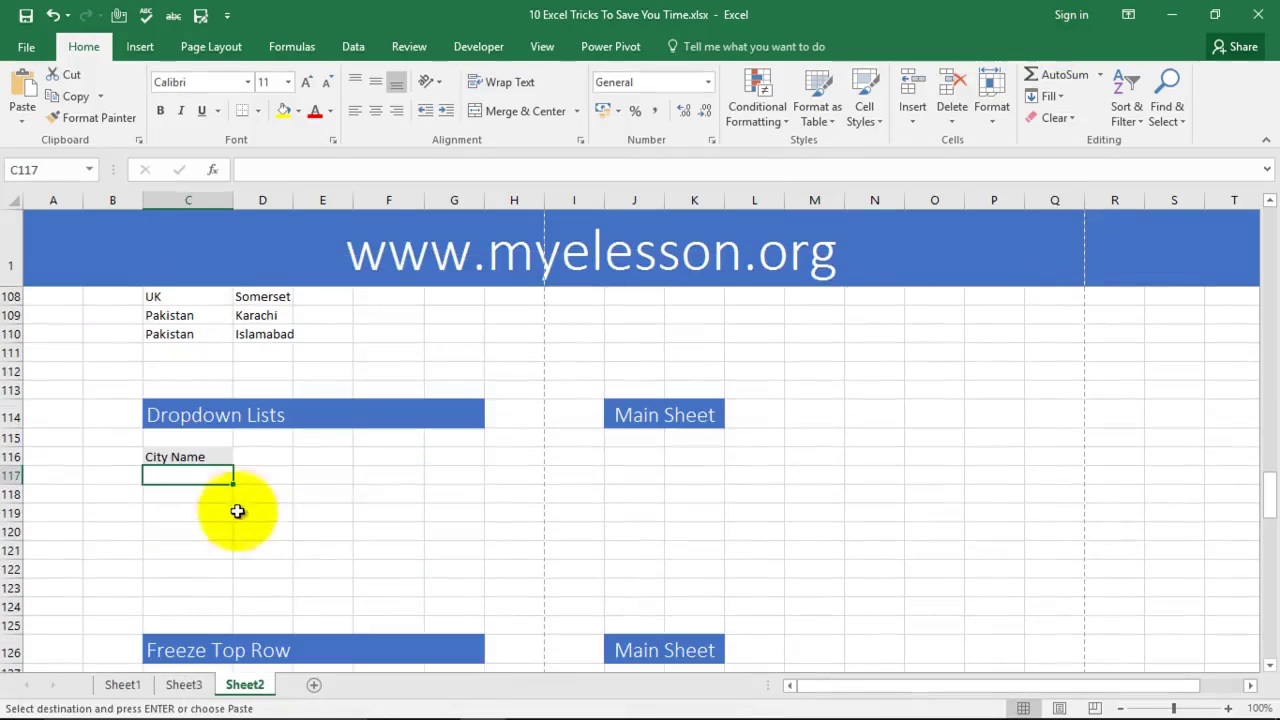
key("Escape")
left_click(322, 480)
left_click(182, 482)
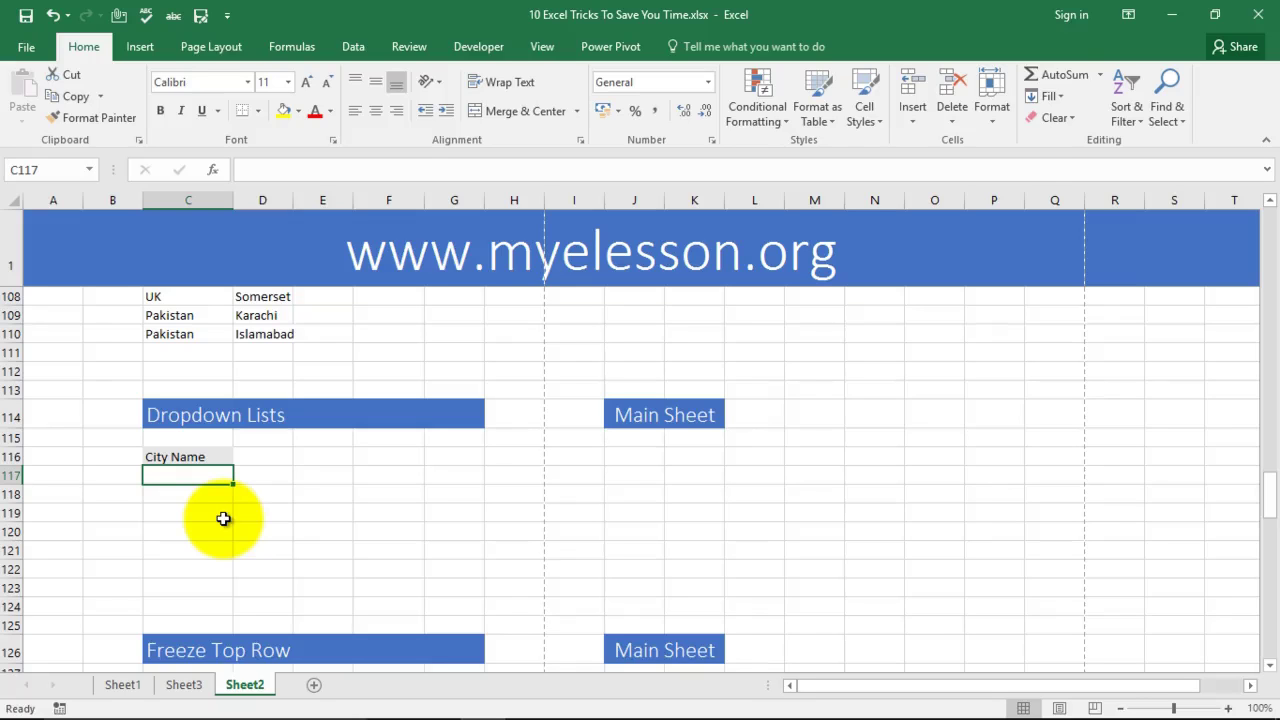
scroll(223, 518, "up", 2)
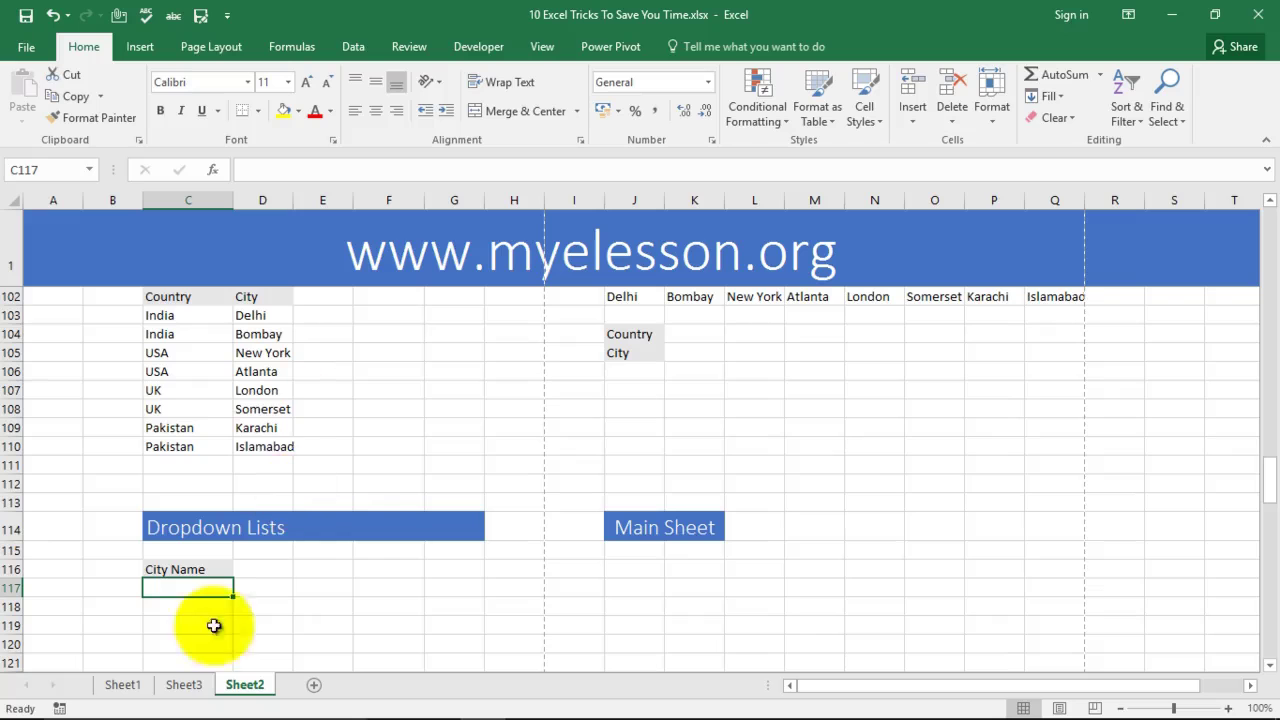
scroll(317, 560, "down", 1)
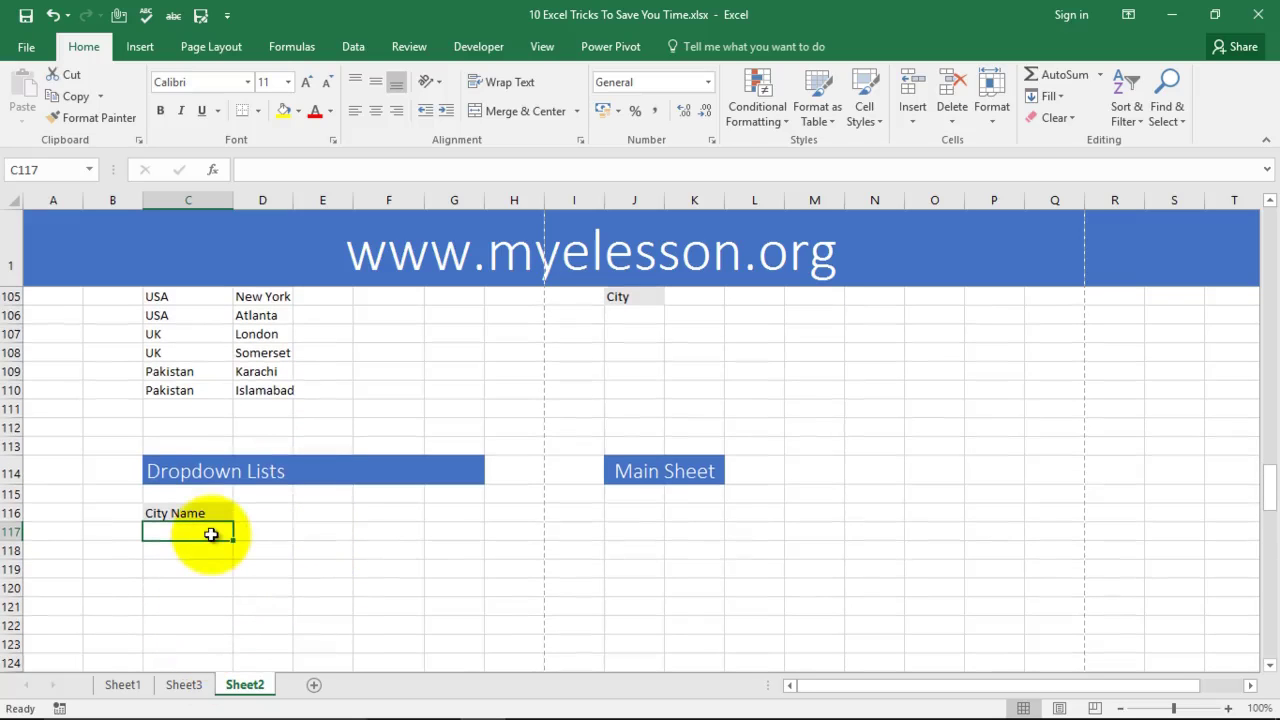
key("shift+Down")
key("shift+Down")
key("shift+Down")
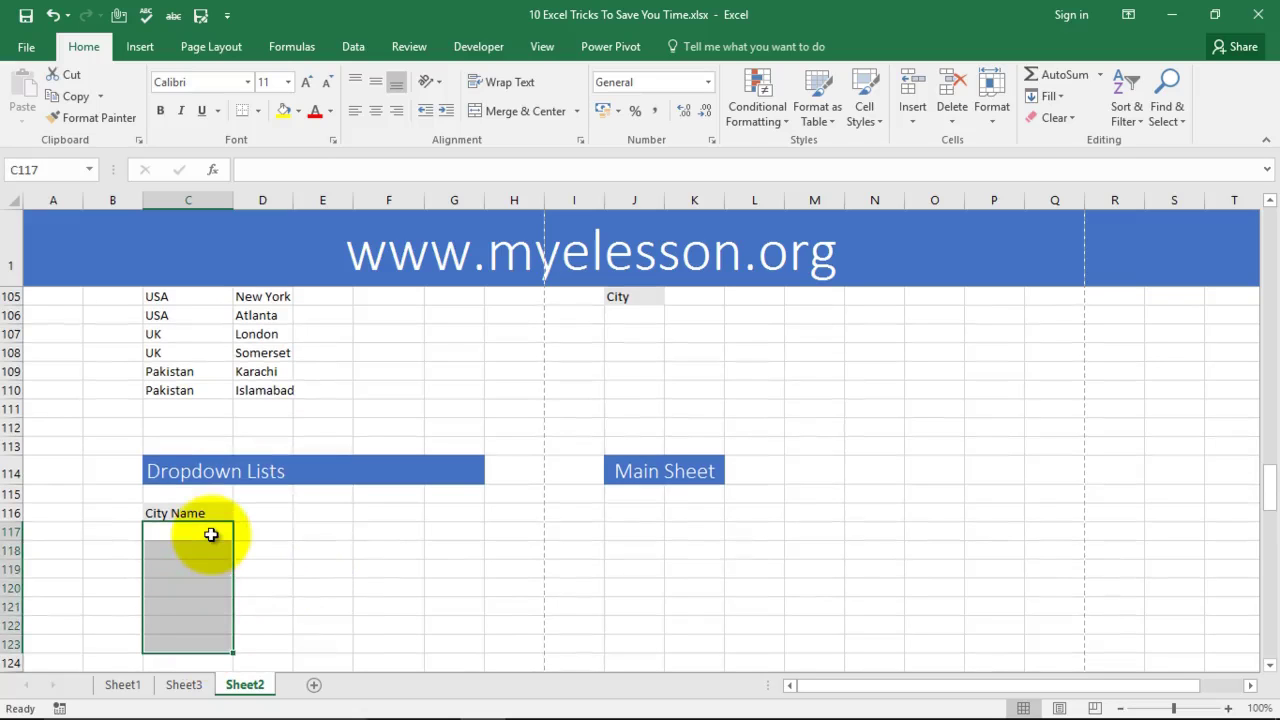
left_click(298, 117)
left_click(340, 164)
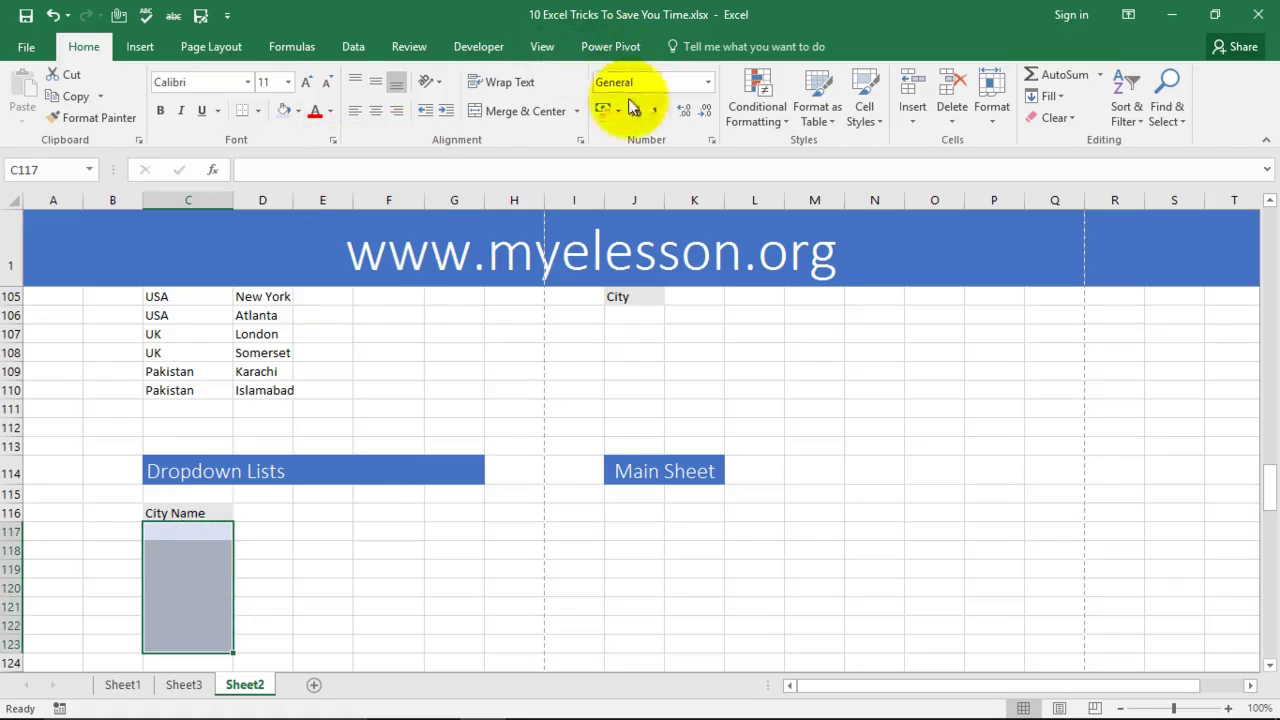
Step: Add Data Validation to C117:C123 allowing a List sourced from =$D$103:$D$110
left_click(356, 48)
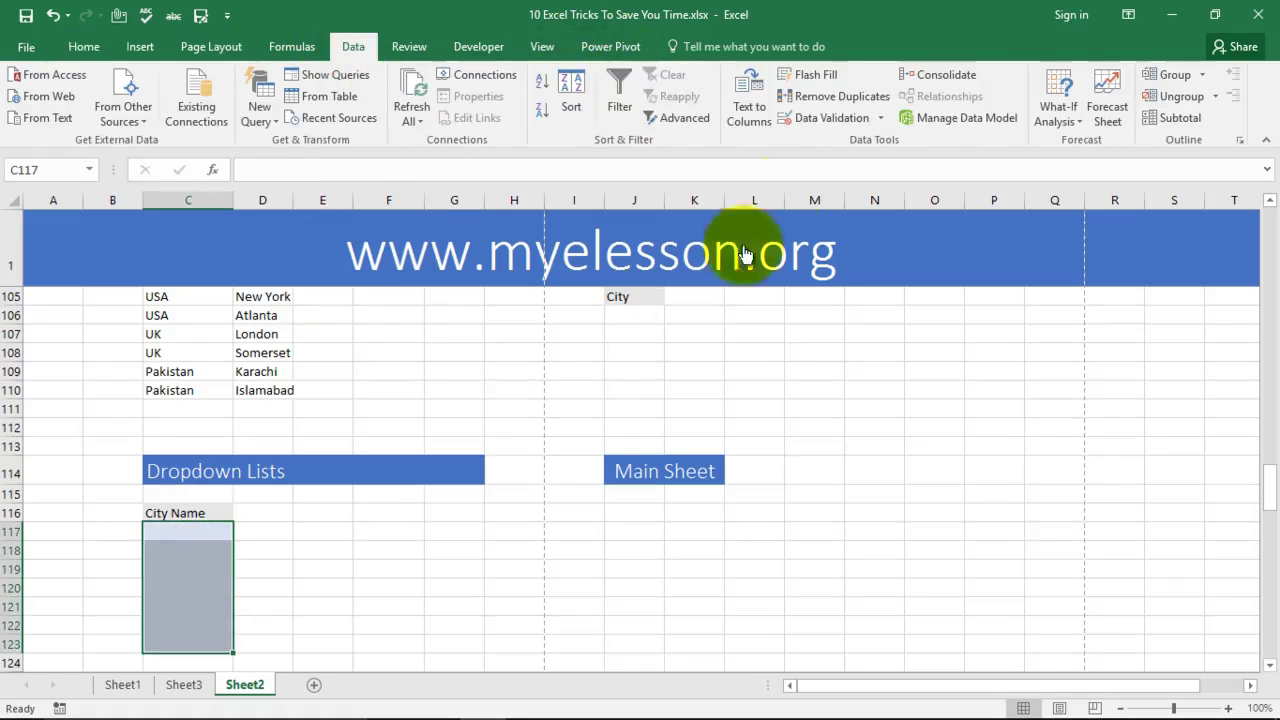
left_click(816, 121)
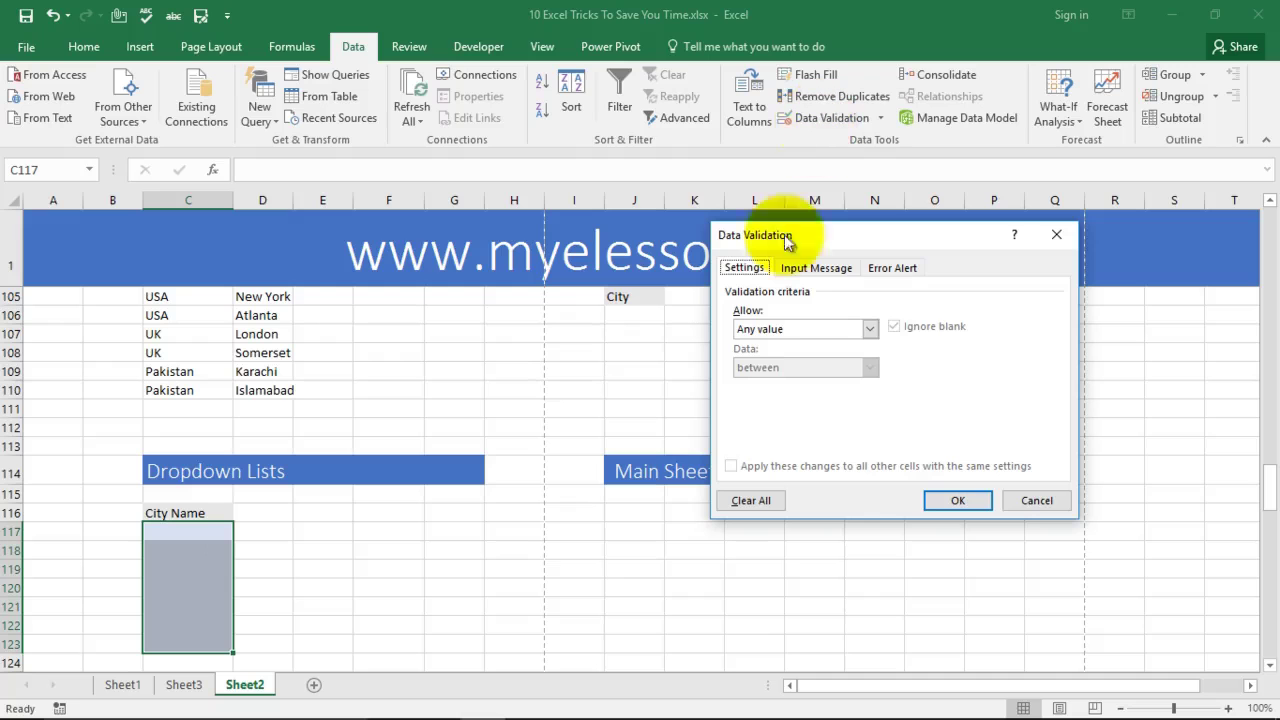
left_click(869, 331)
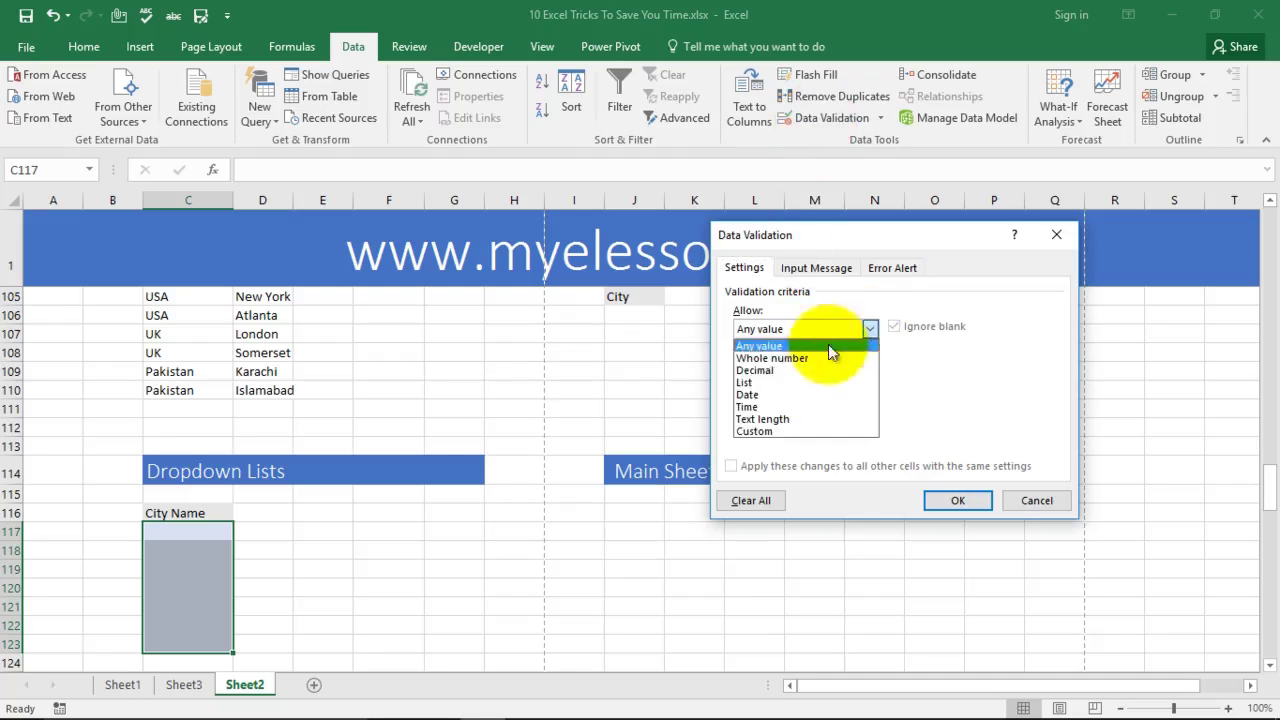
left_click(784, 378)
left_click(784, 405)
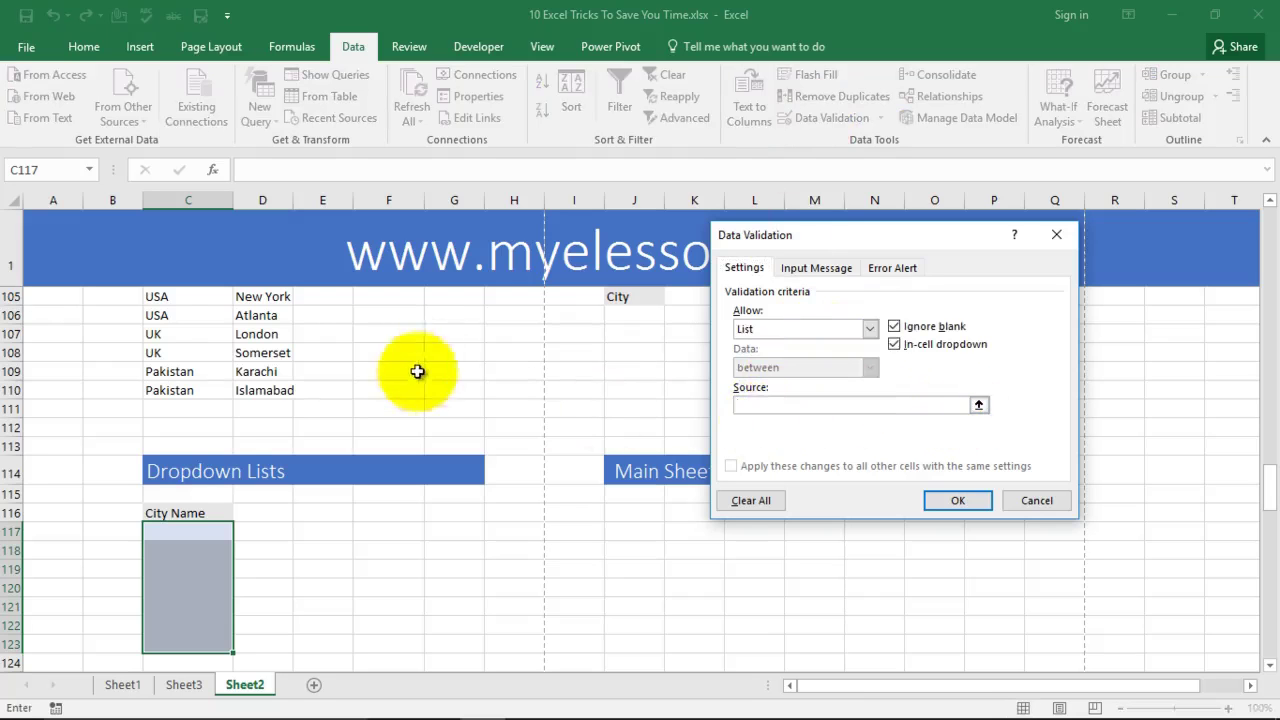
scroll(417, 371, "up", 1)
left_click(262, 316)
left_click_drag(262, 316, 266, 447)
left_click(957, 501)
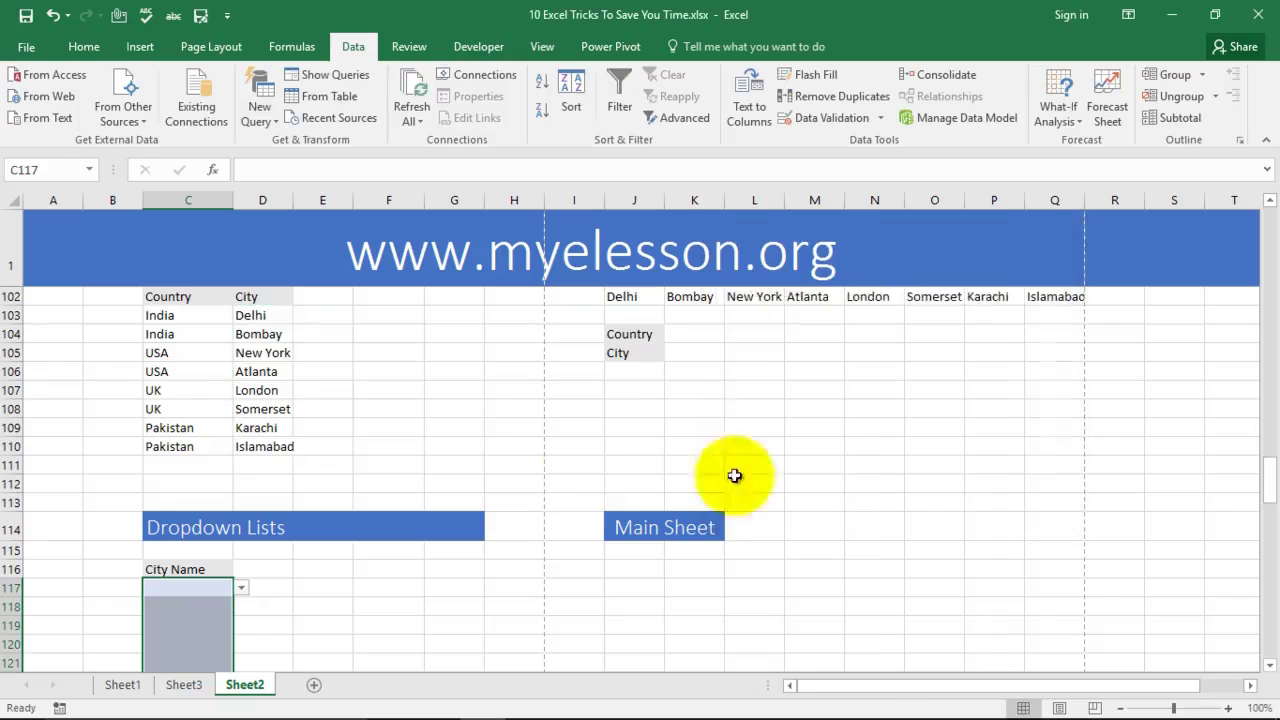
Step: Pick Delhi, New York and New York from the dropdowns in C117–C119
scroll(485, 425, "down", 2)
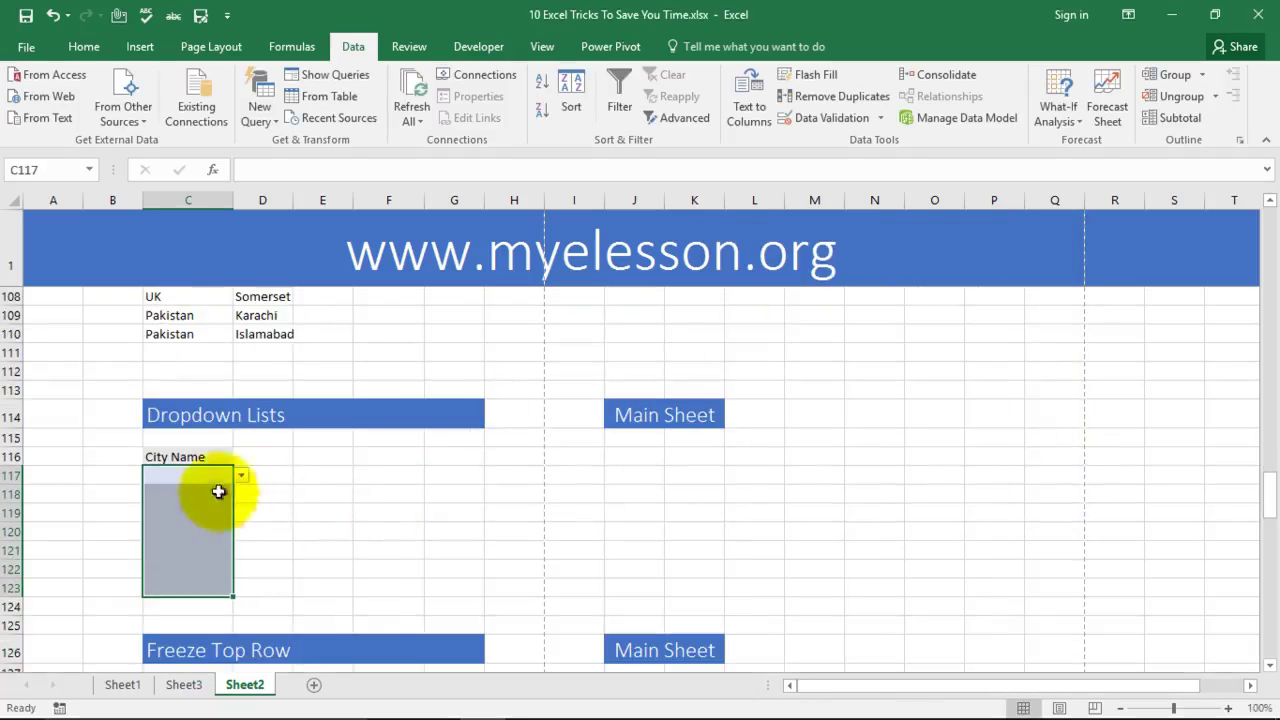
left_click(312, 476)
left_click(231, 475)
left_click(242, 474)
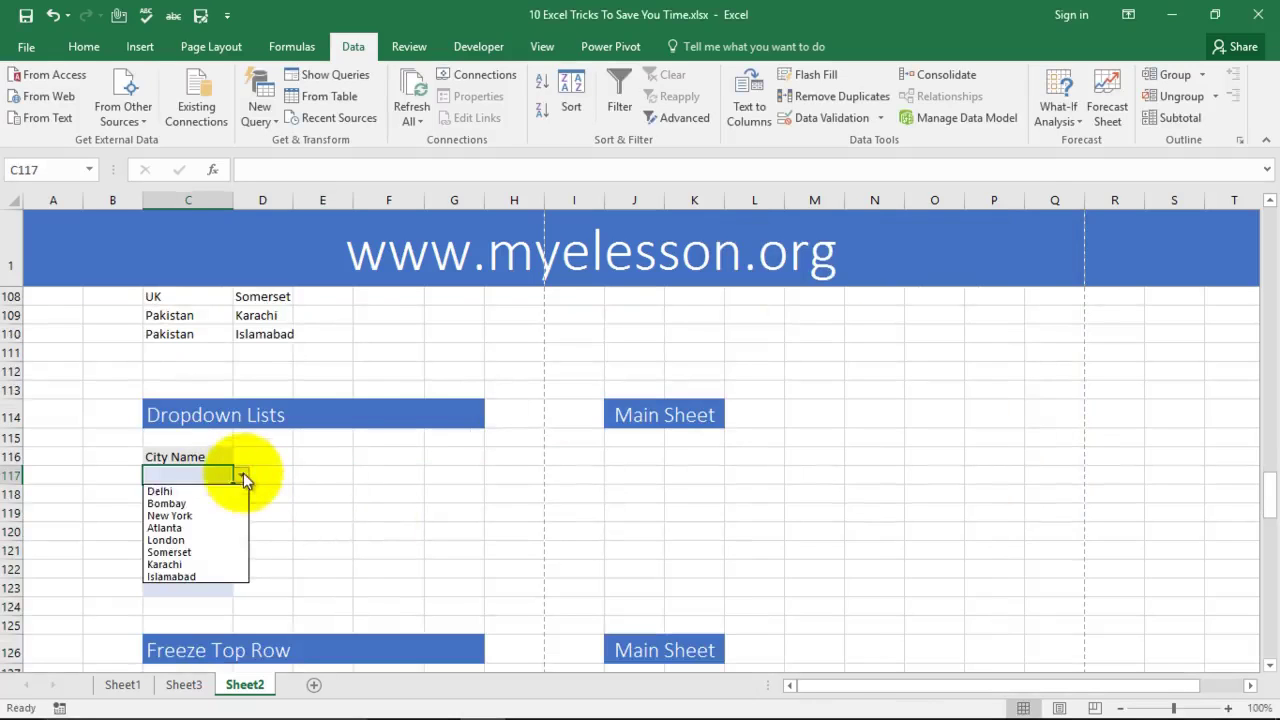
left_click(221, 499)
left_click(226, 494)
left_click(241, 496)
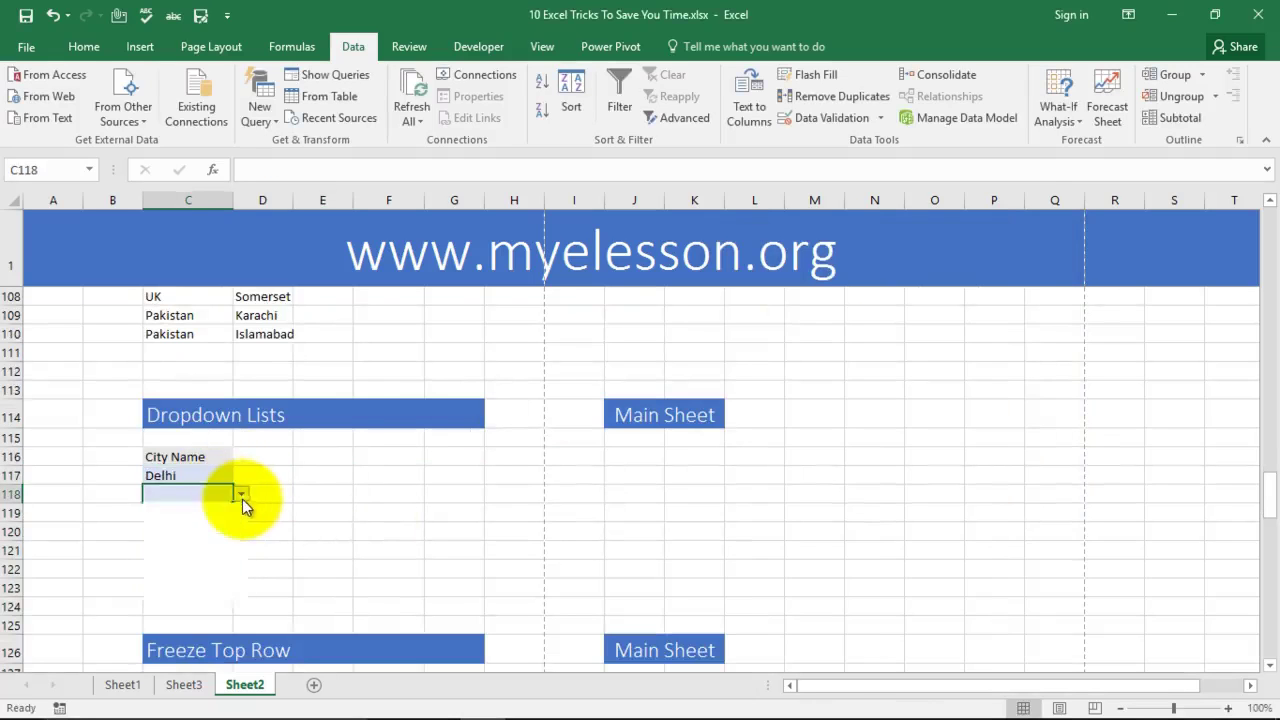
left_click(200, 534)
left_click(222, 513)
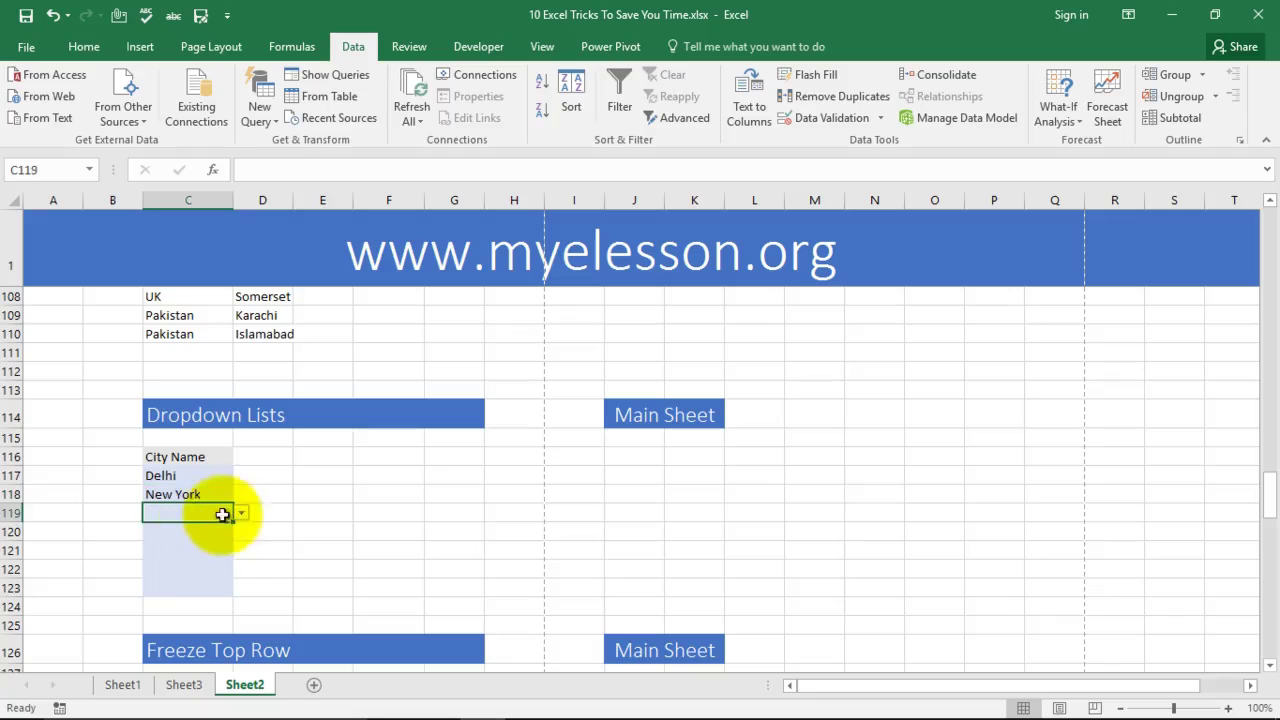
left_click(241, 513)
left_click(176, 553)
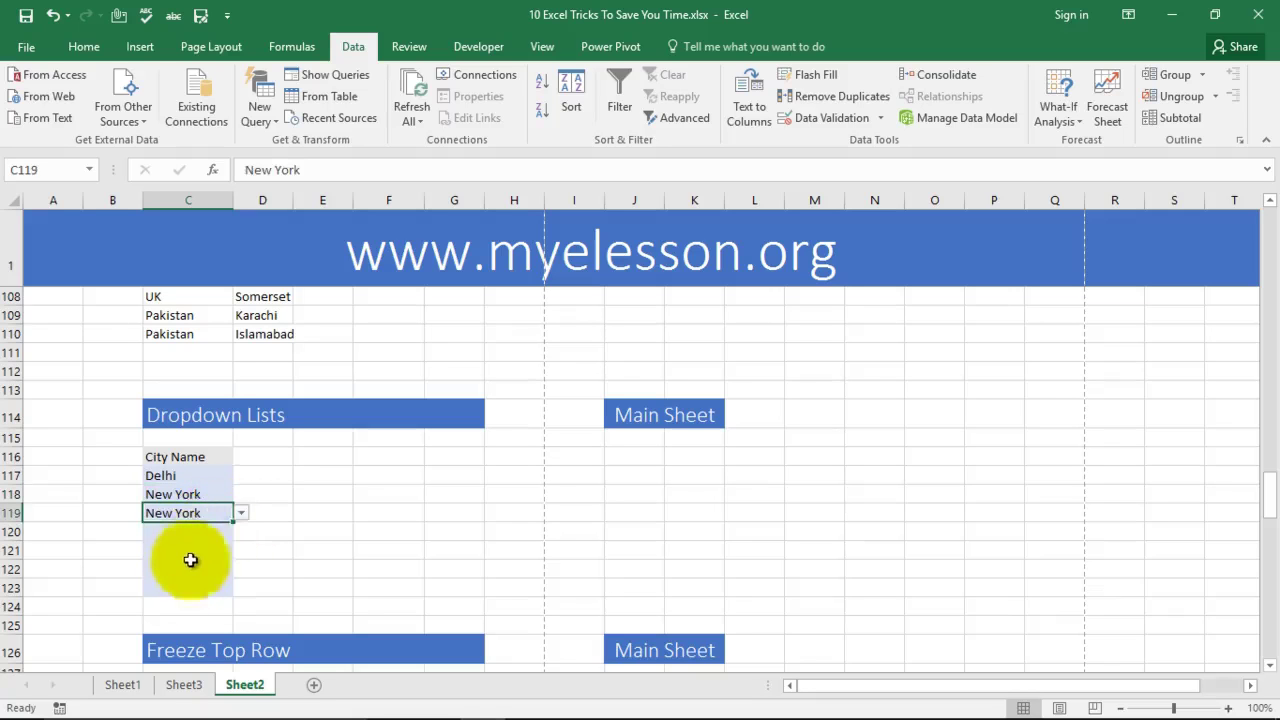
Step: Pick Somerset in C120 and Islamabad in C121 from their dropdowns
left_click(187, 533)
left_click(242, 532)
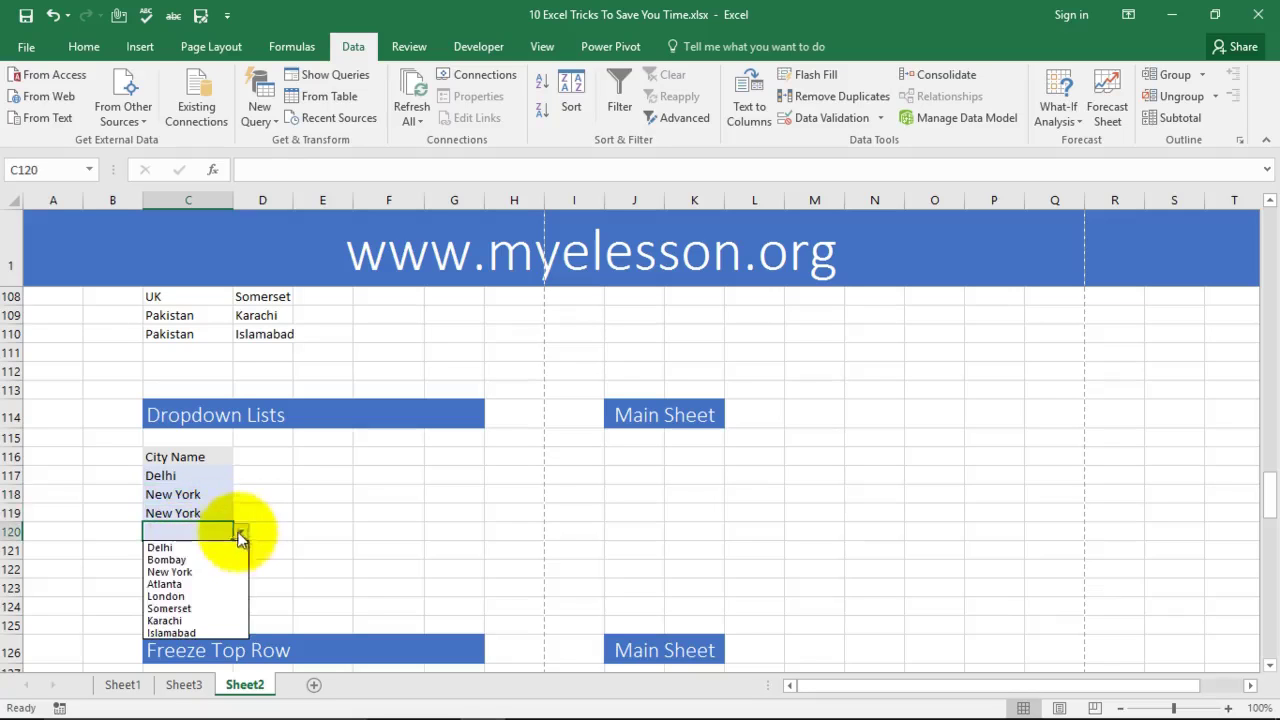
left_click(181, 610)
left_click(220, 550)
left_click(240, 556)
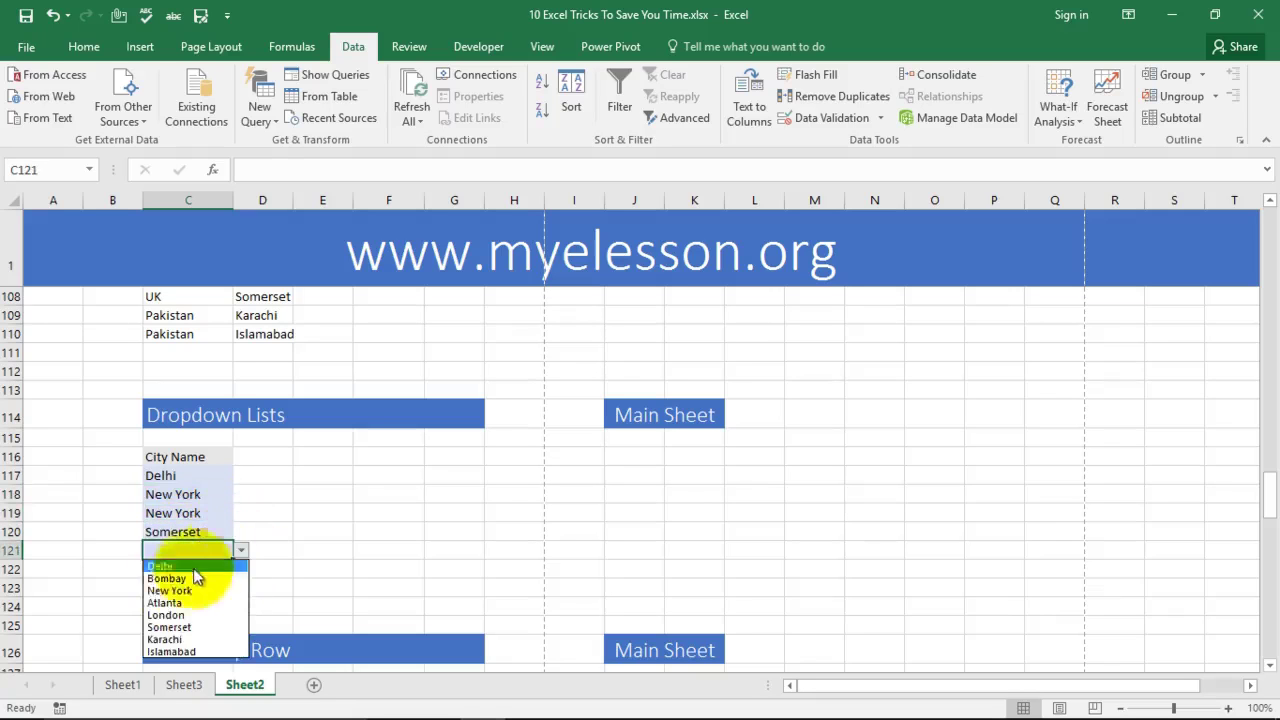
left_click(180, 646)
left_click(321, 571)
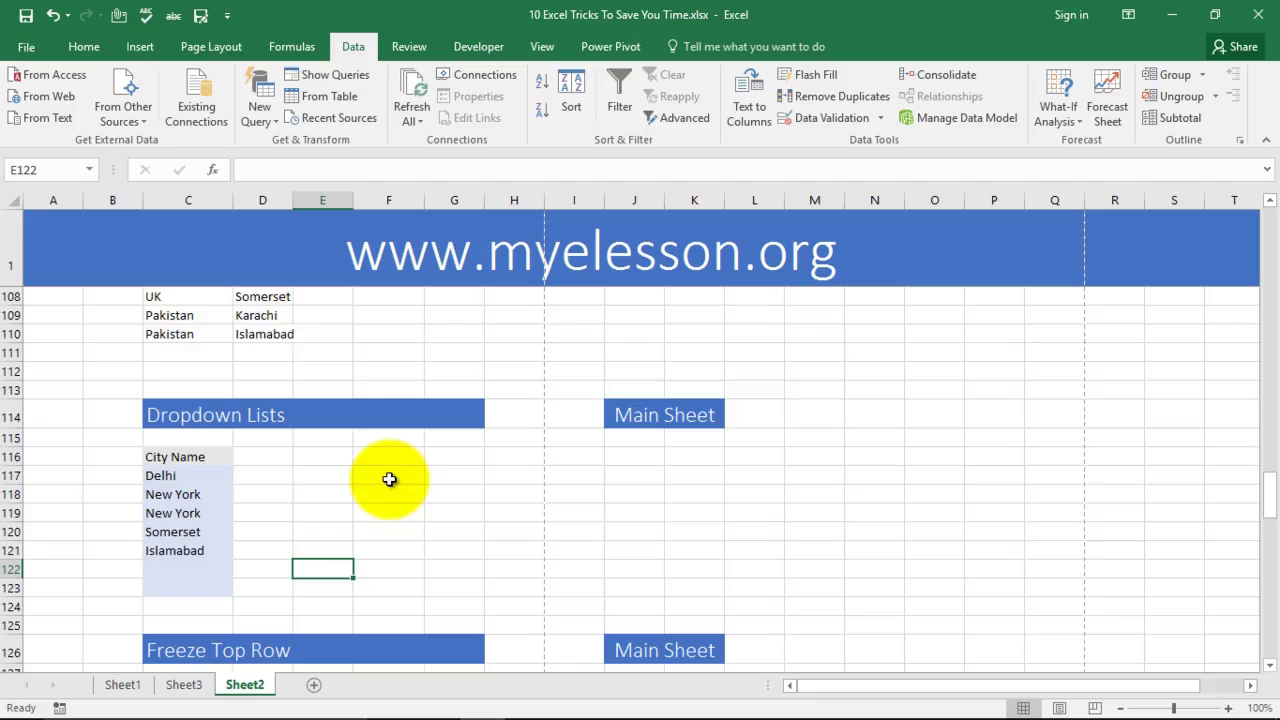
scroll(389, 479, "down", 3)
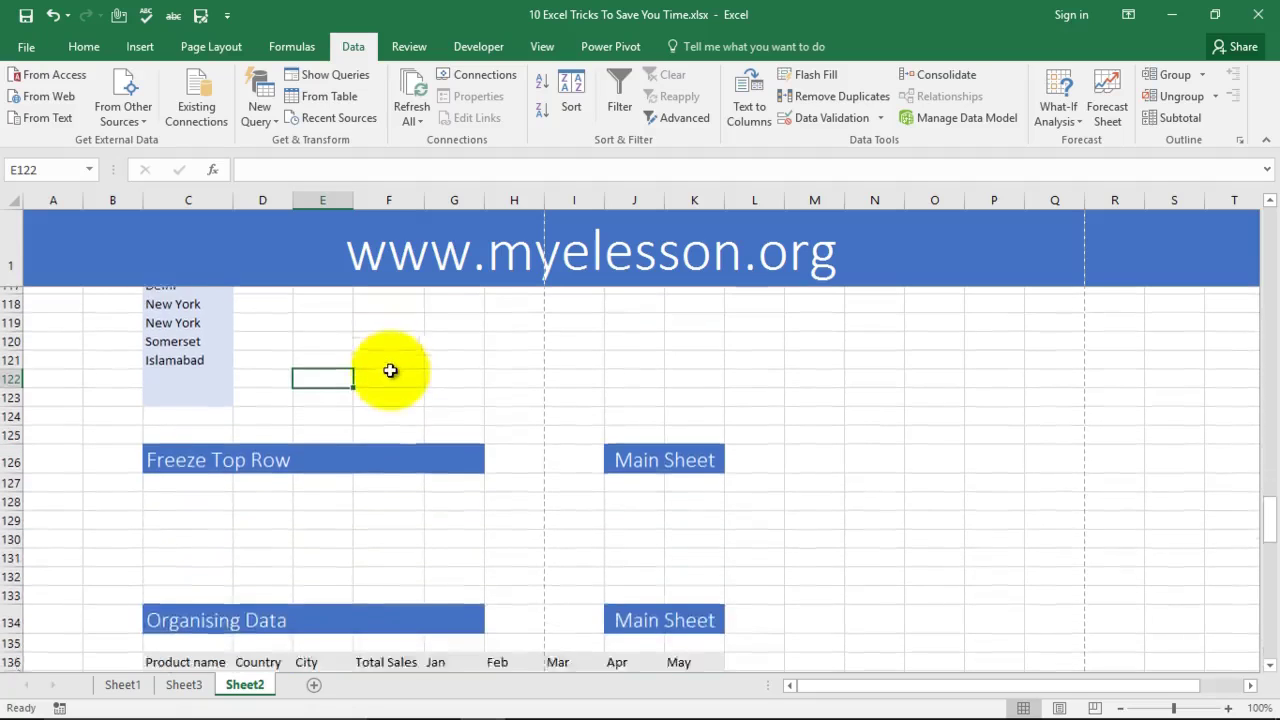
scroll(390, 371, "down", 2)
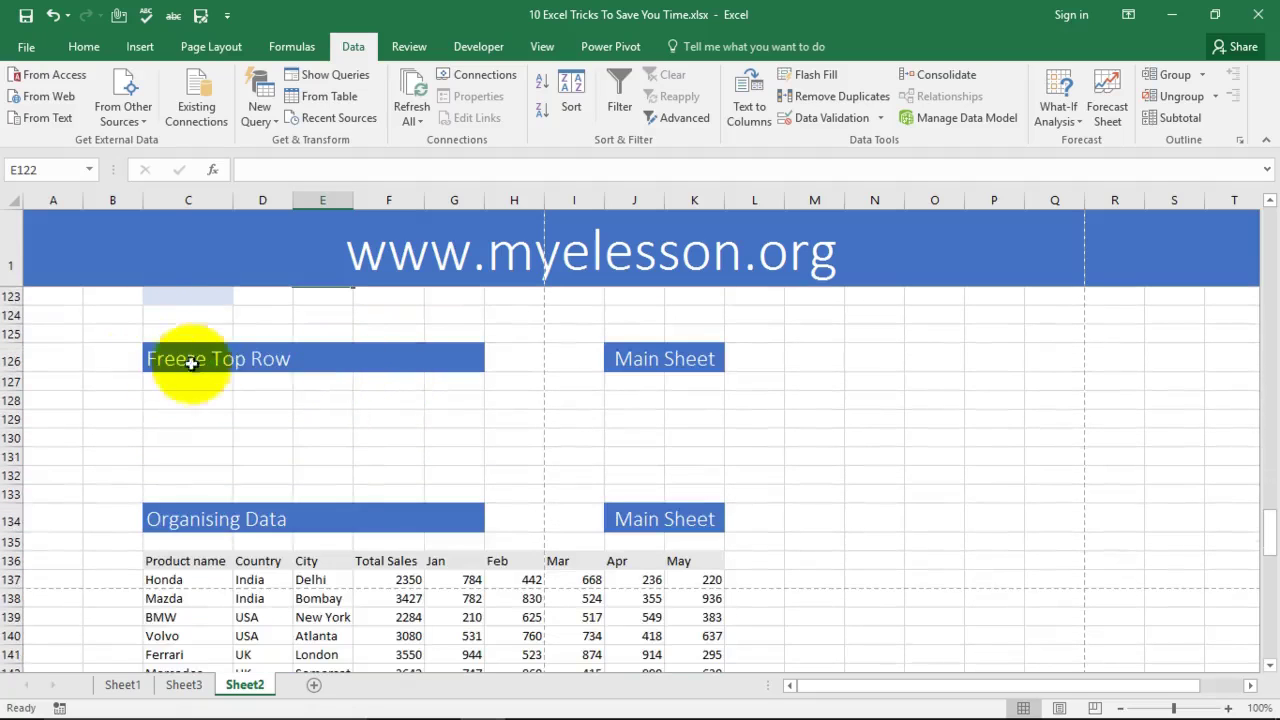
scroll(780, 449, "up", 14)
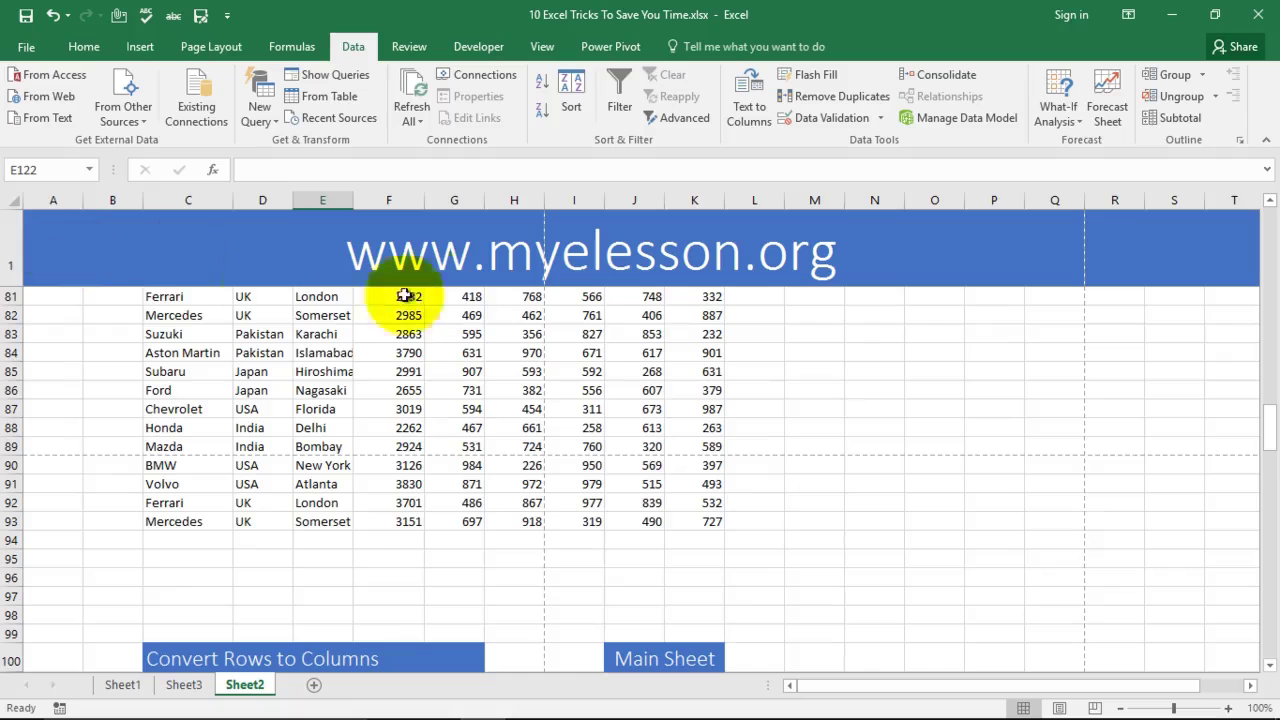
scroll(257, 380, "down", 6)
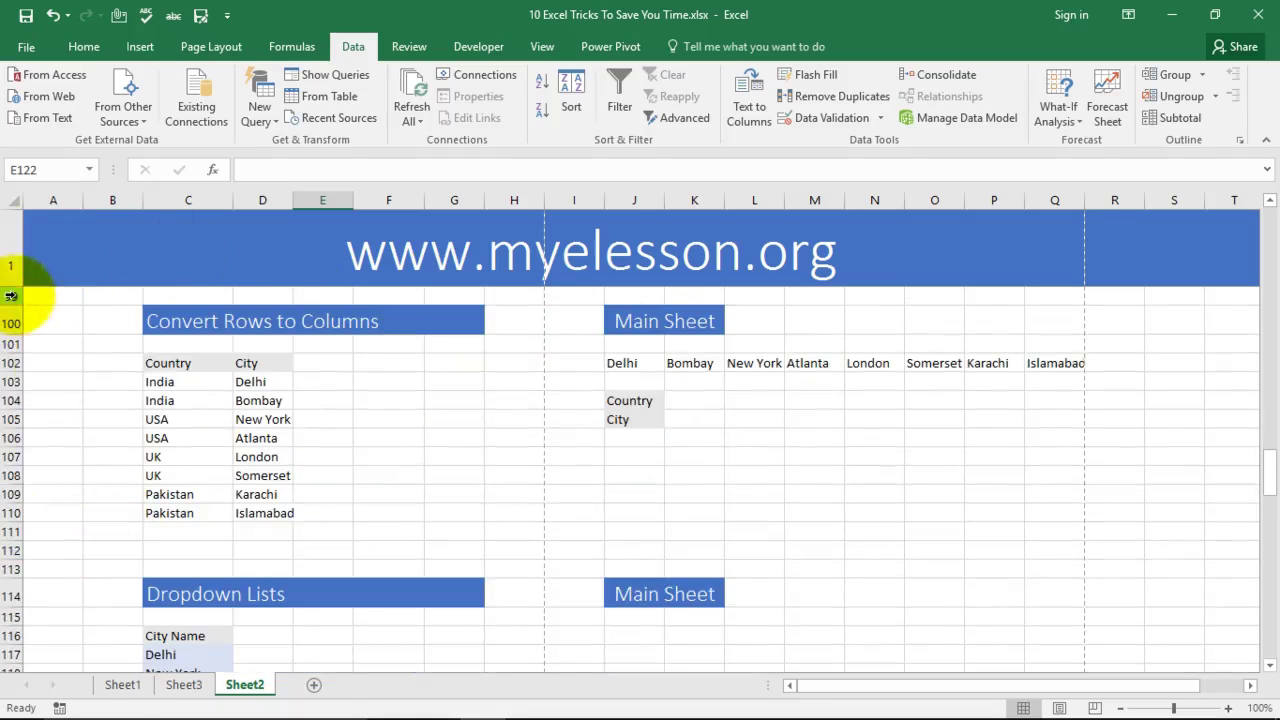
scroll(535, 296, "up", 3)
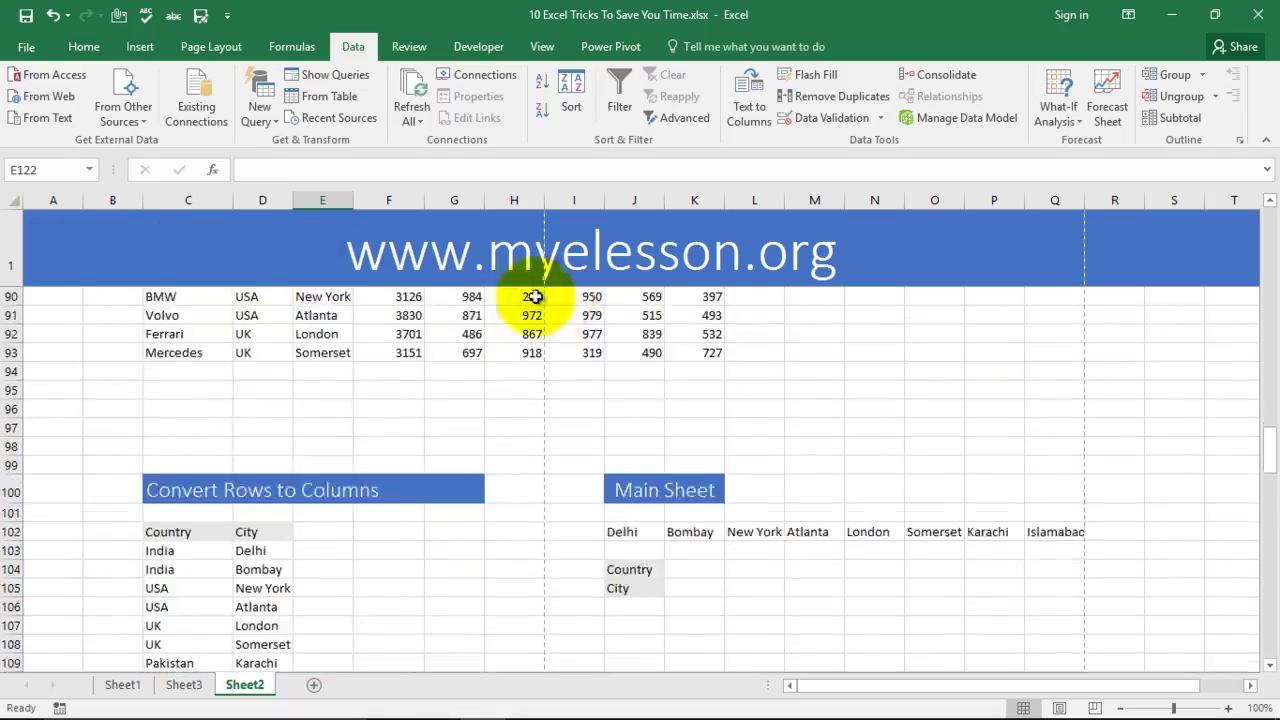
scroll(360, 300, "up", 2)
scroll(300, 410, "down", 7)
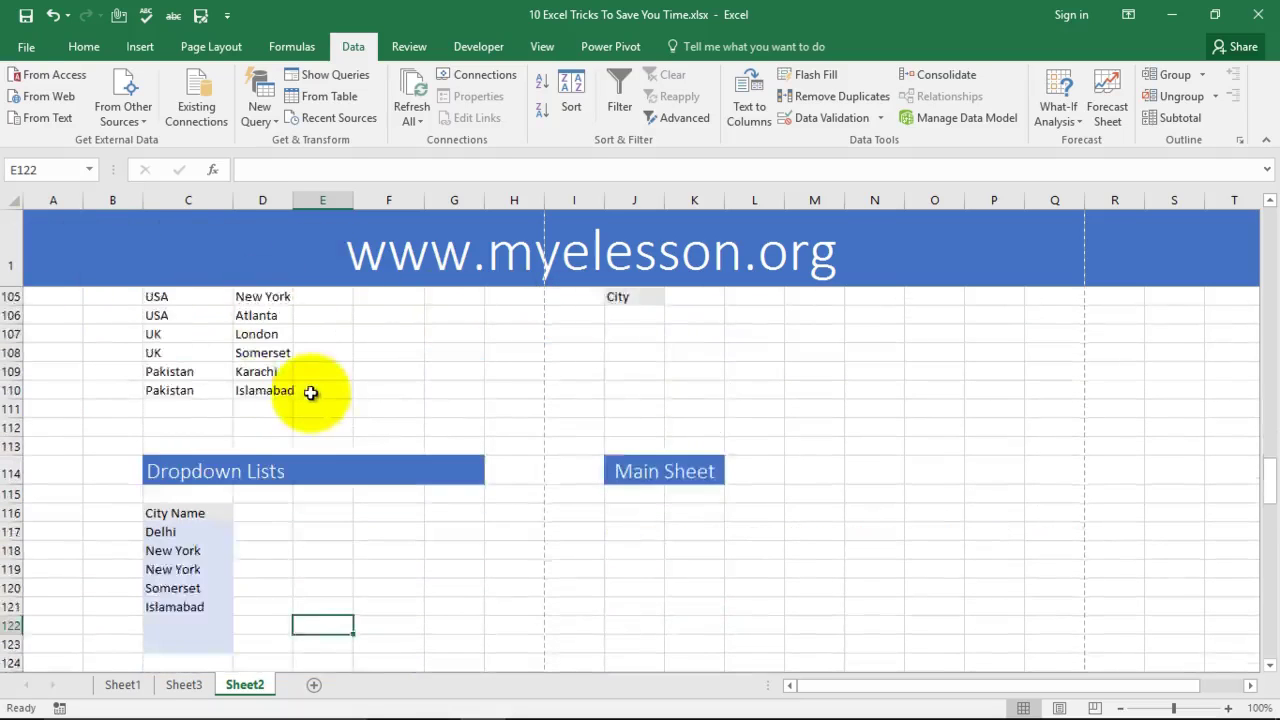
scroll(311, 392, "down", 4)
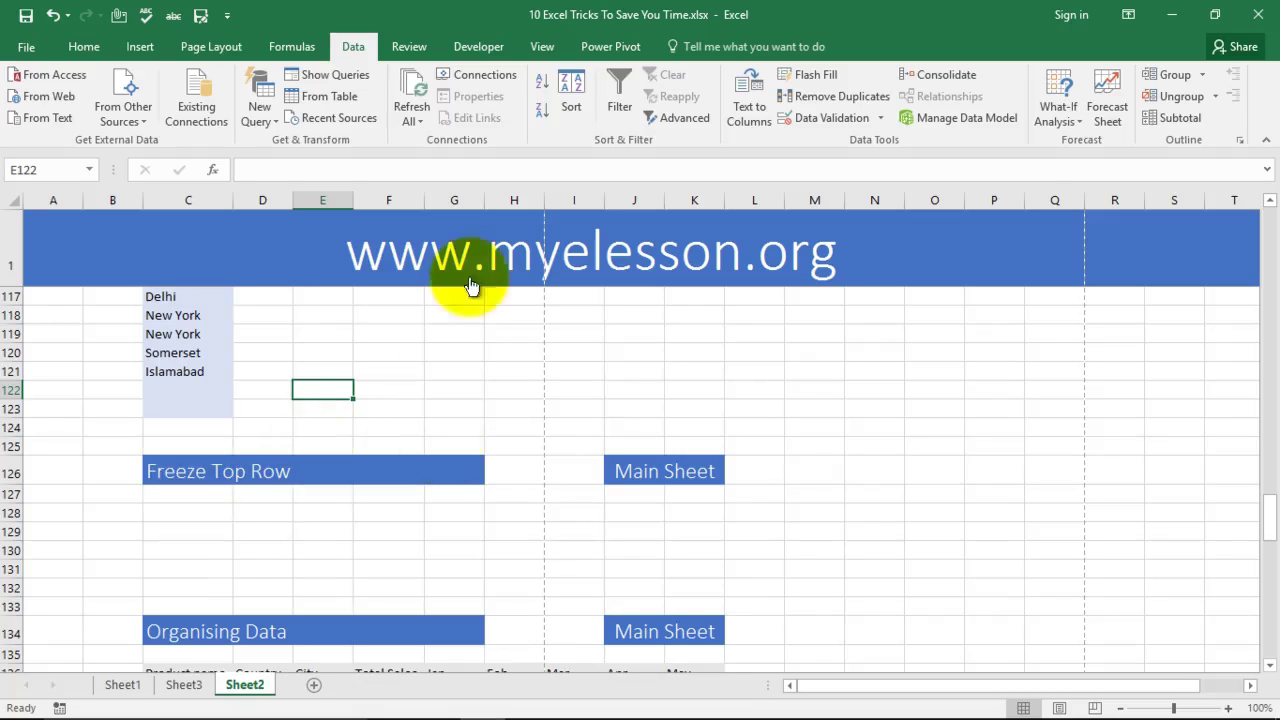
left_click(82, 50)
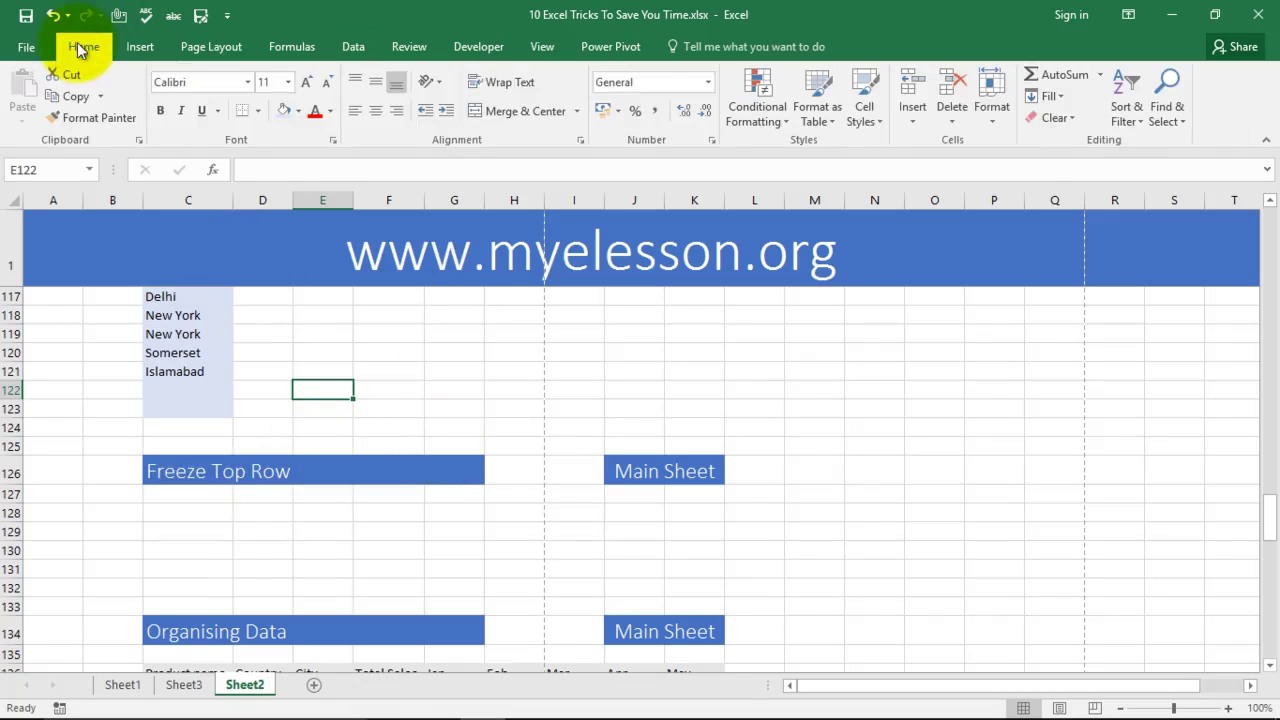
left_click(542, 50)
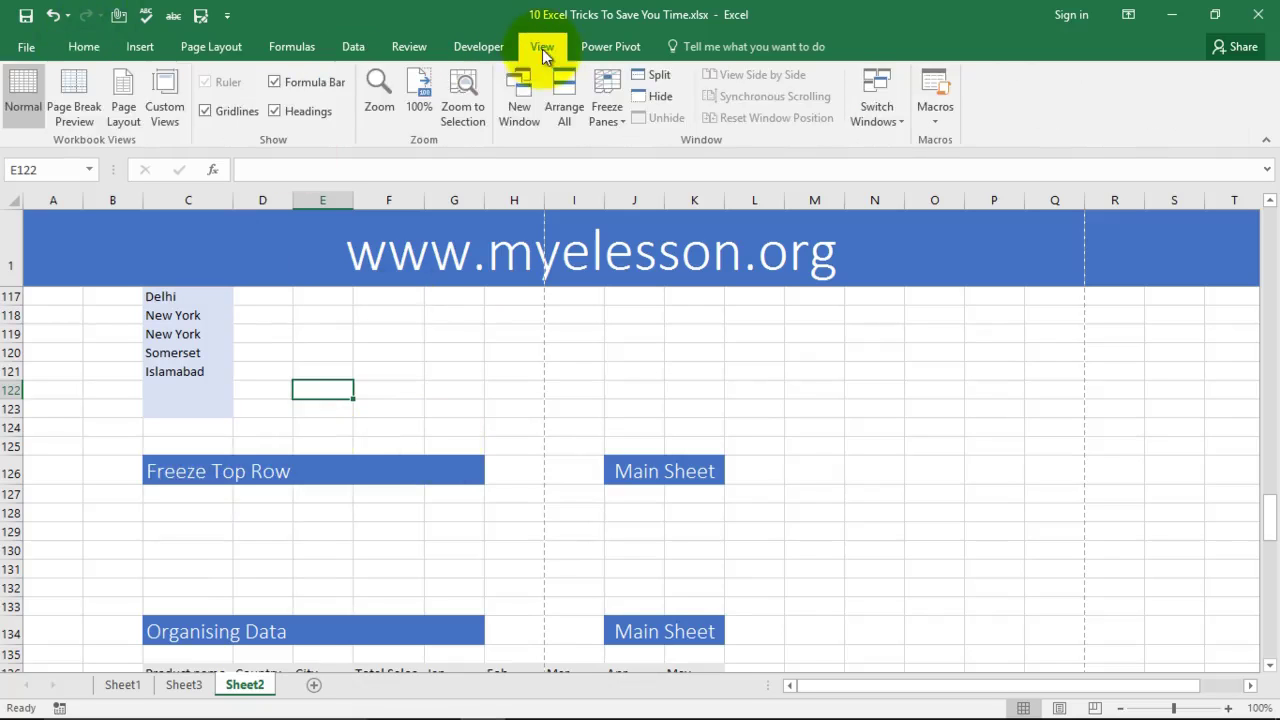
left_click(612, 104)
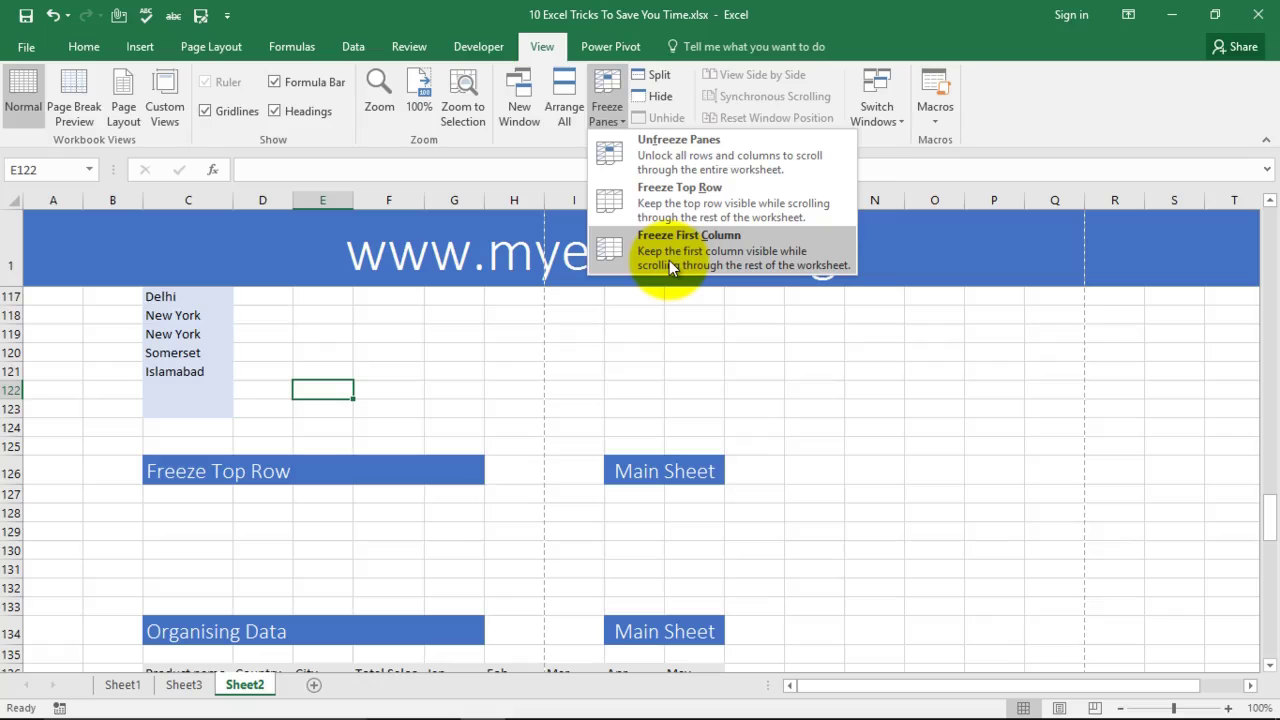
key("Escape")
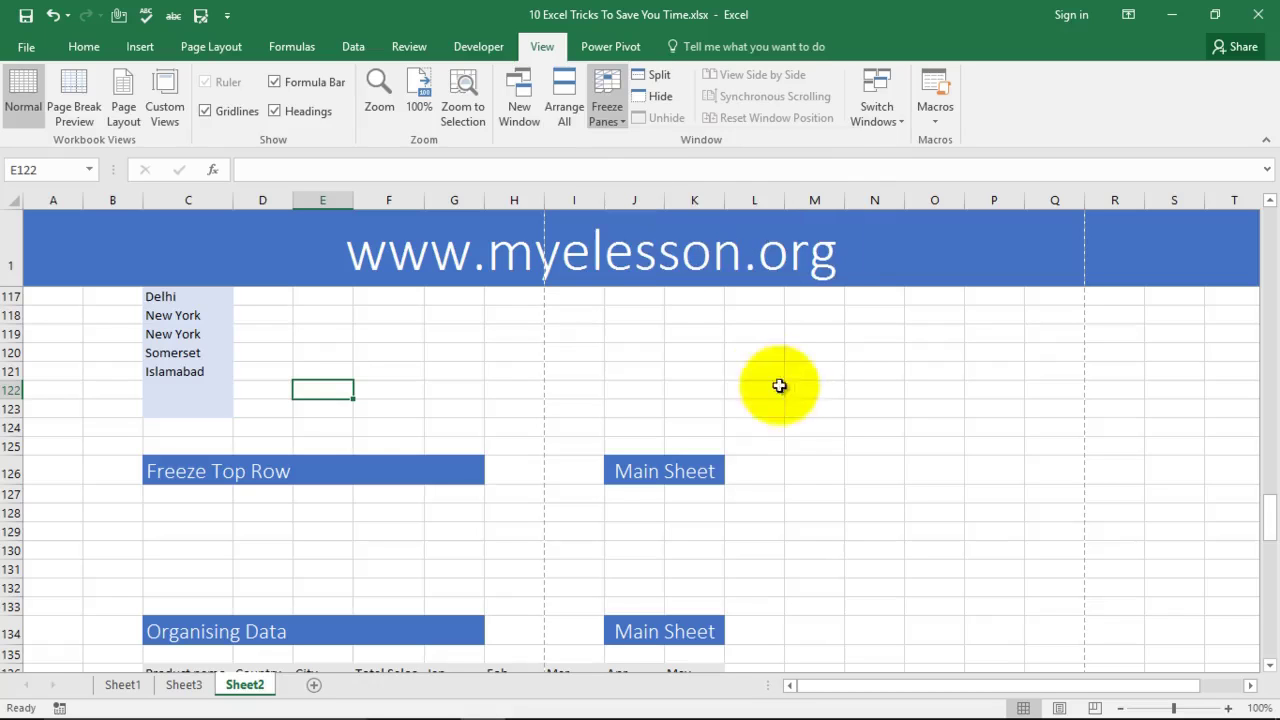
scroll(519, 385, "down", 2)
scroll(519, 385, "down", 2)
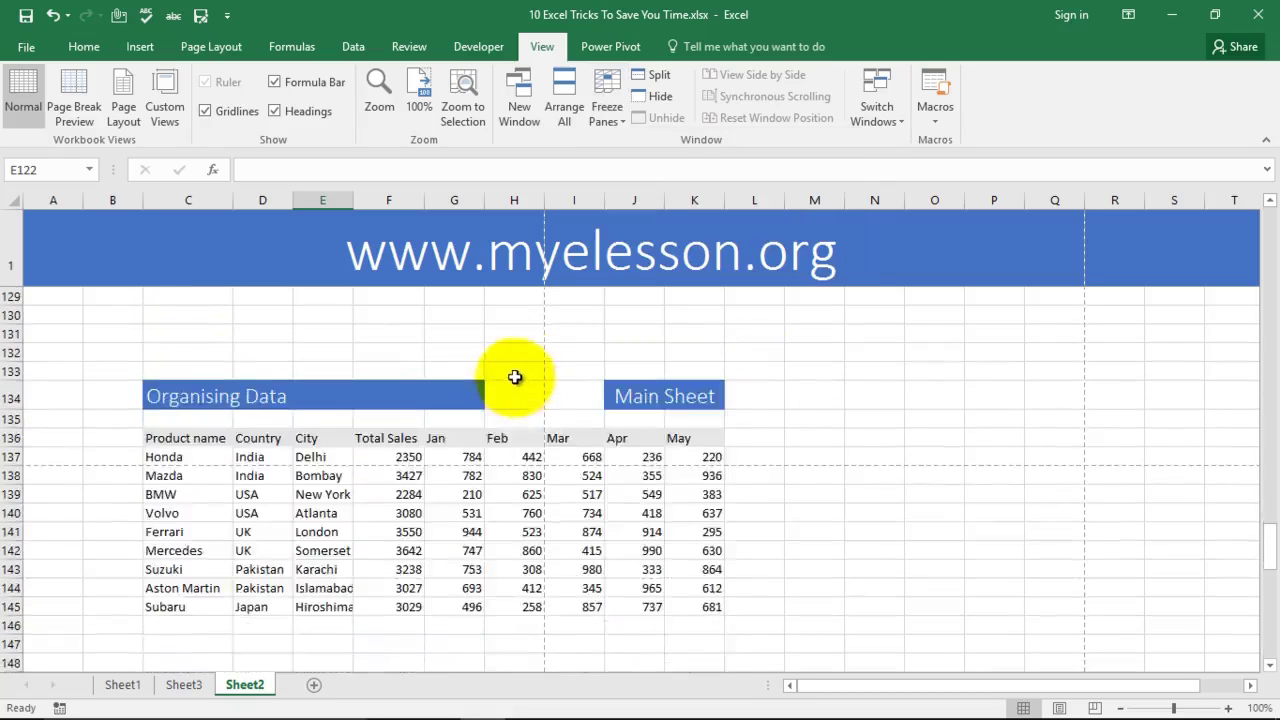
scroll(530, 390, "up", 10)
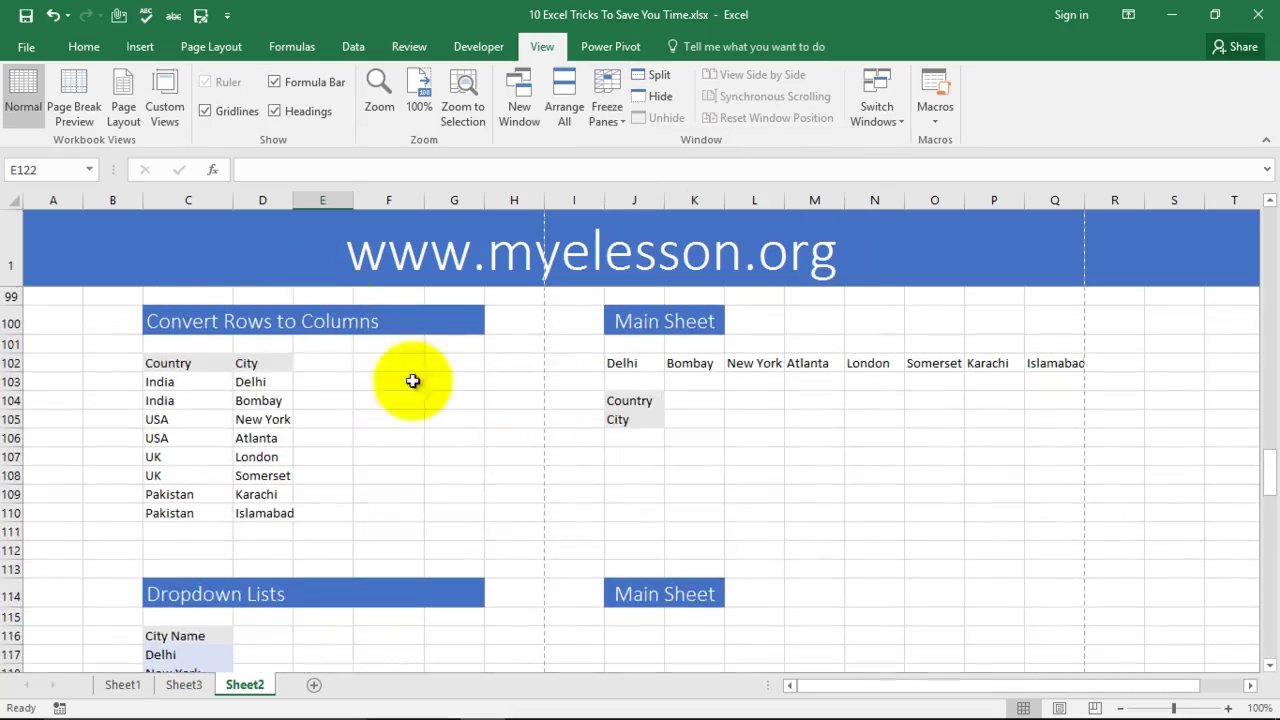
scroll(464, 437, "down", 1)
scroll(464, 437, "down", 12)
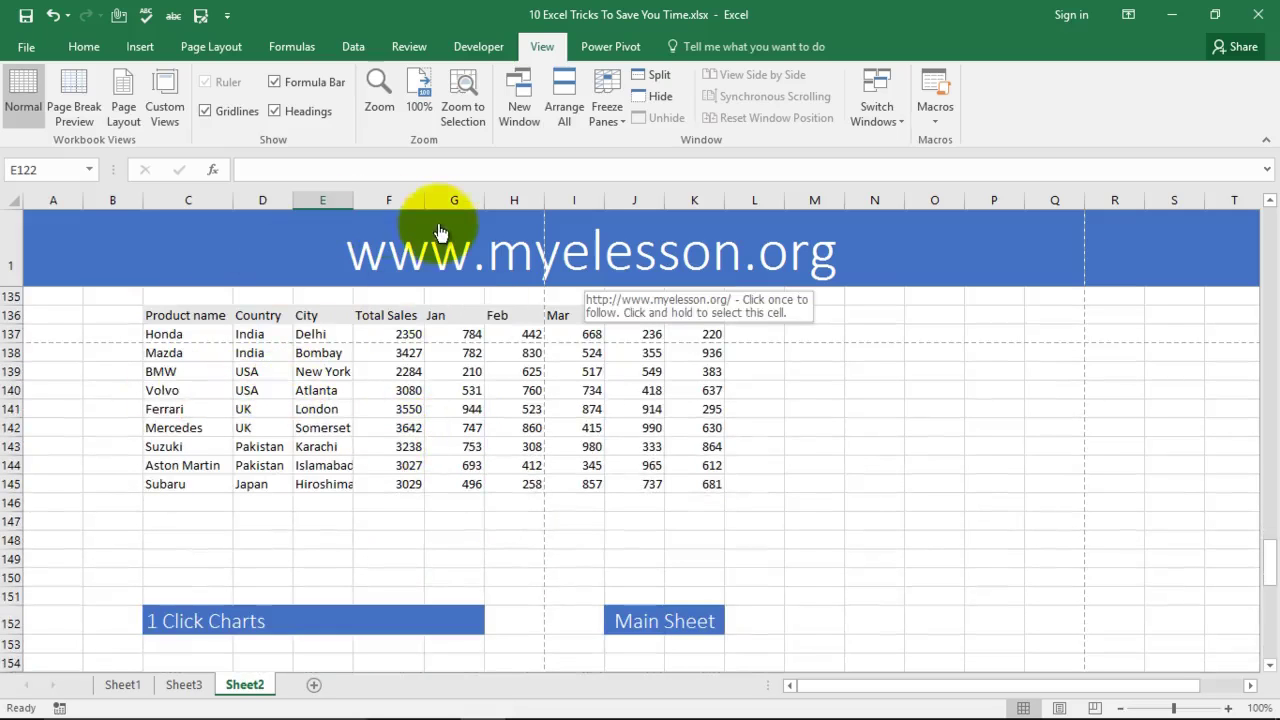
scroll(443, 434, "up", 5)
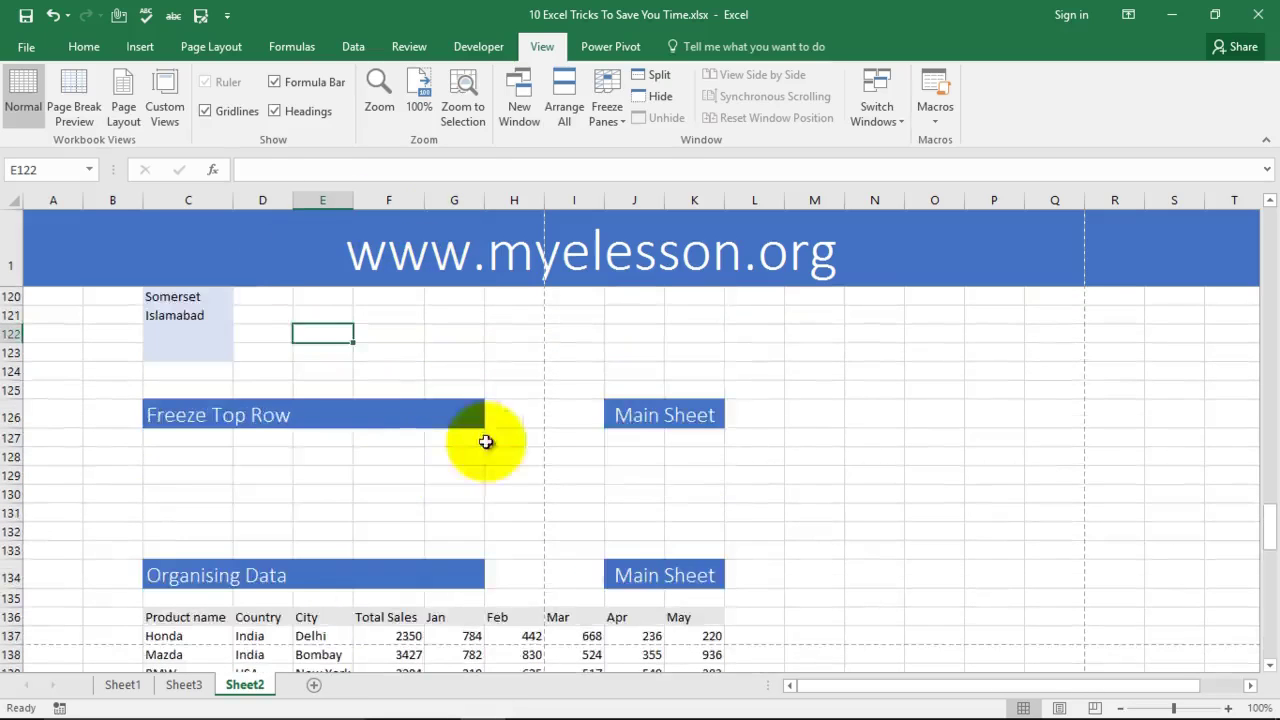
scroll(486, 443, "down", 2)
scroll(790, 483, "down", 2)
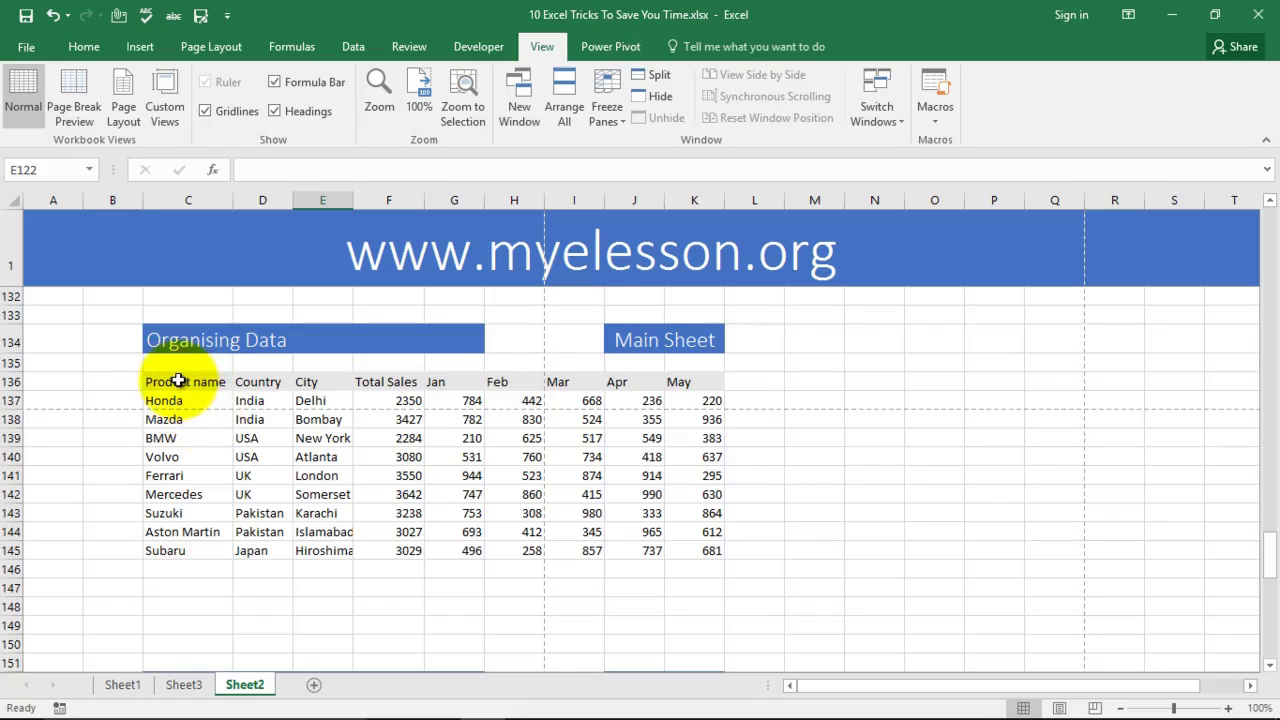
left_click_drag(177, 381, 707, 384)
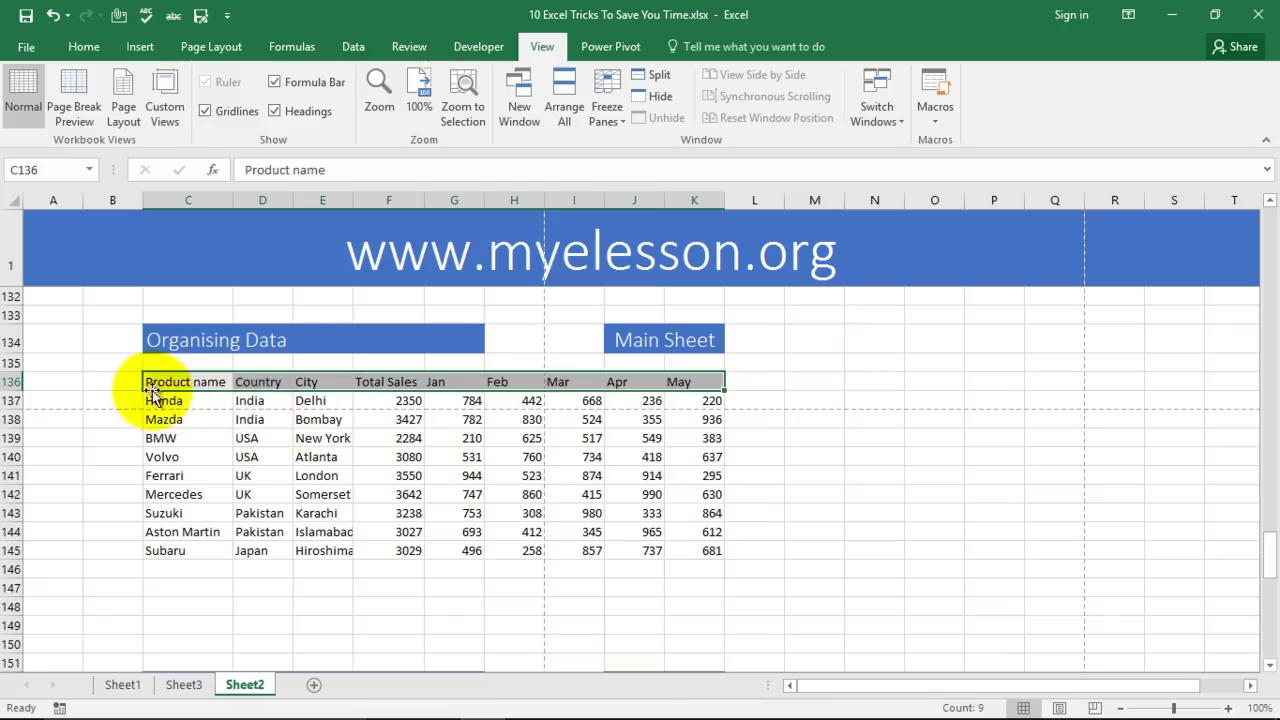
left_click(85, 47)
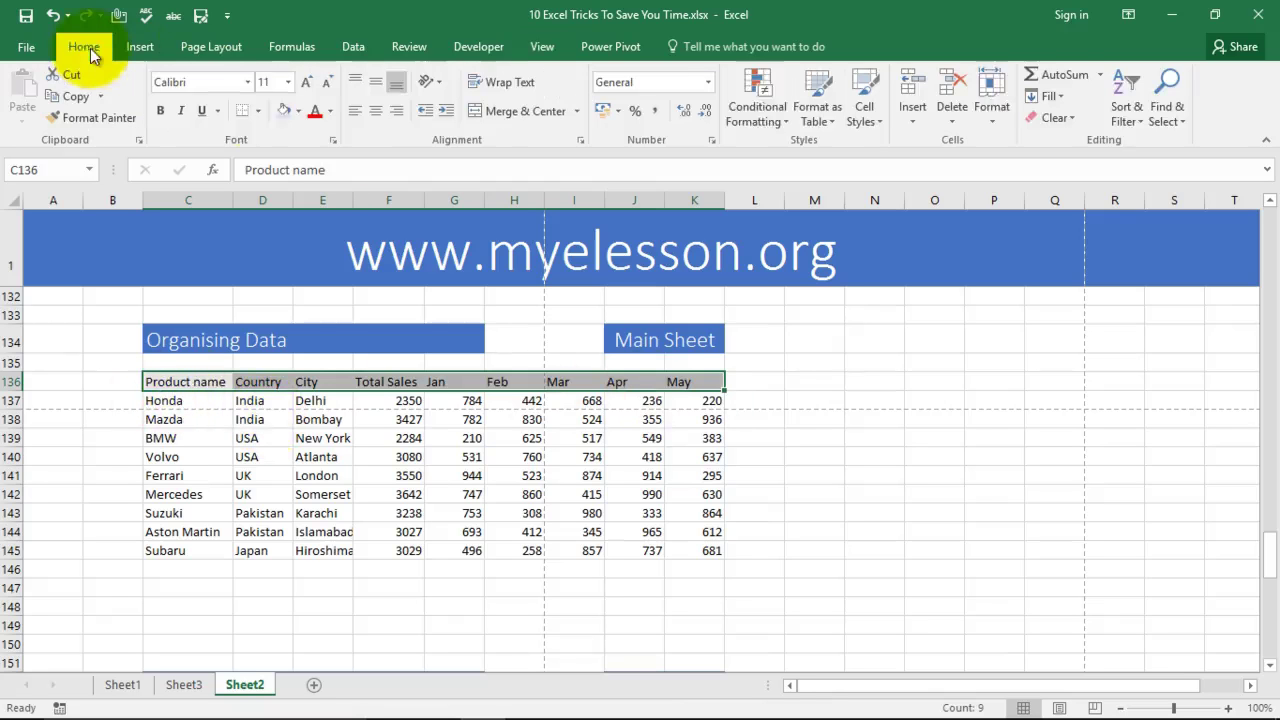
left_click(1127, 117)
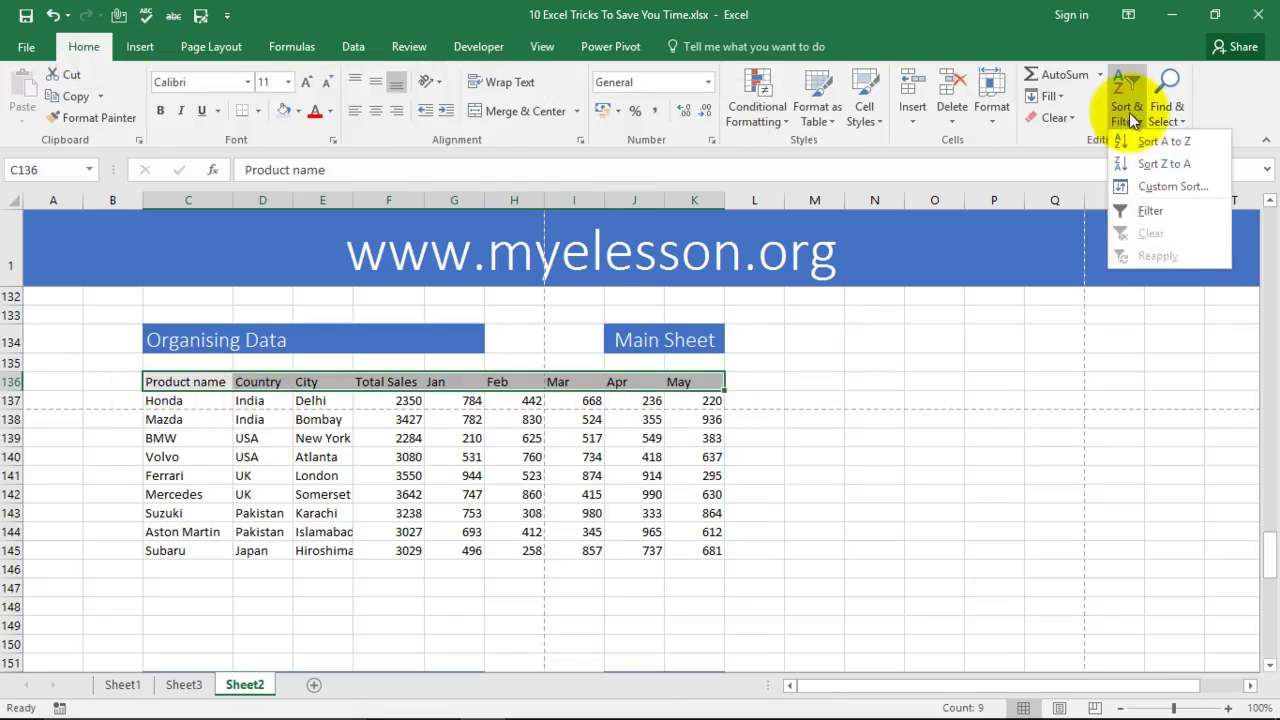
left_click(1151, 210)
left_click(851, 476)
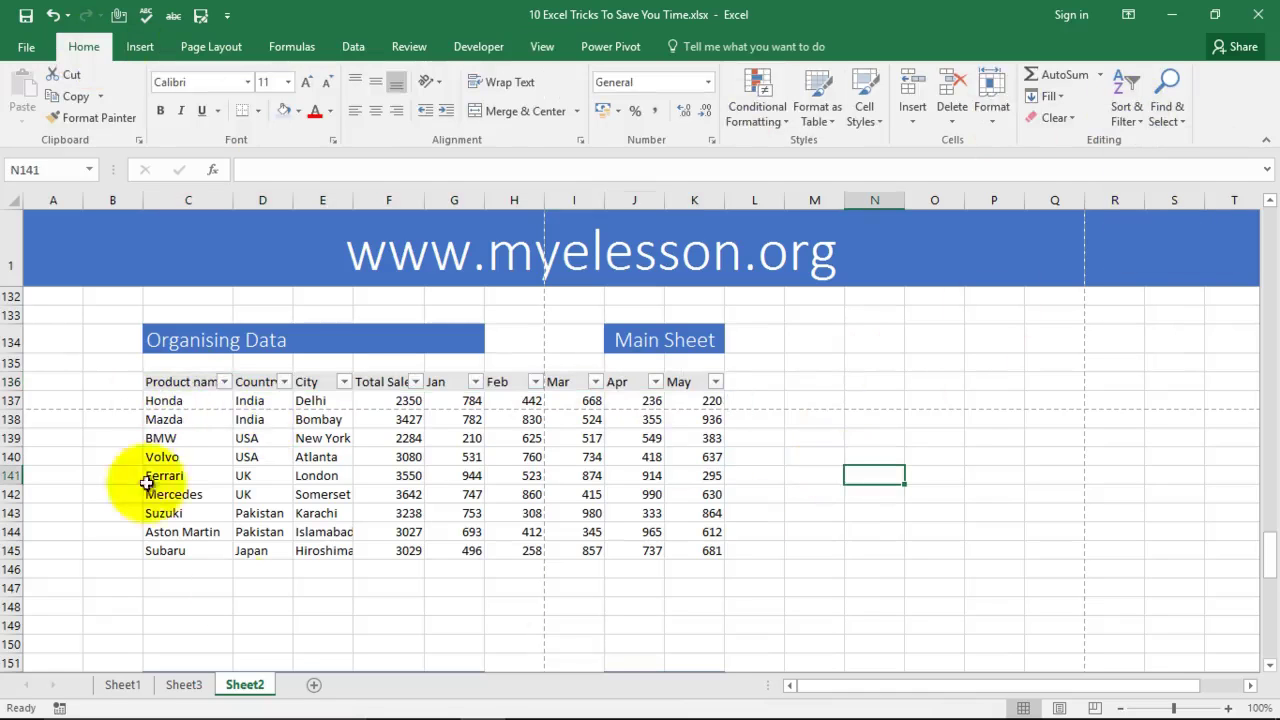
left_click(226, 383)
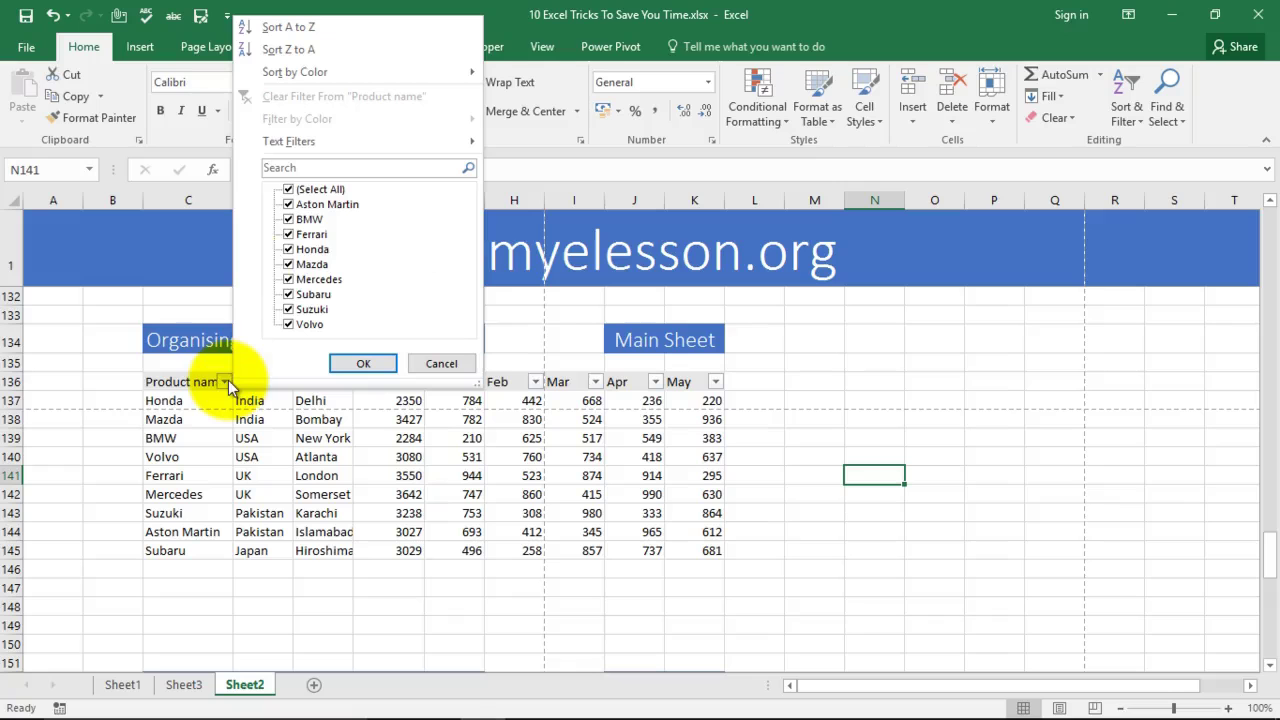
left_click(293, 191)
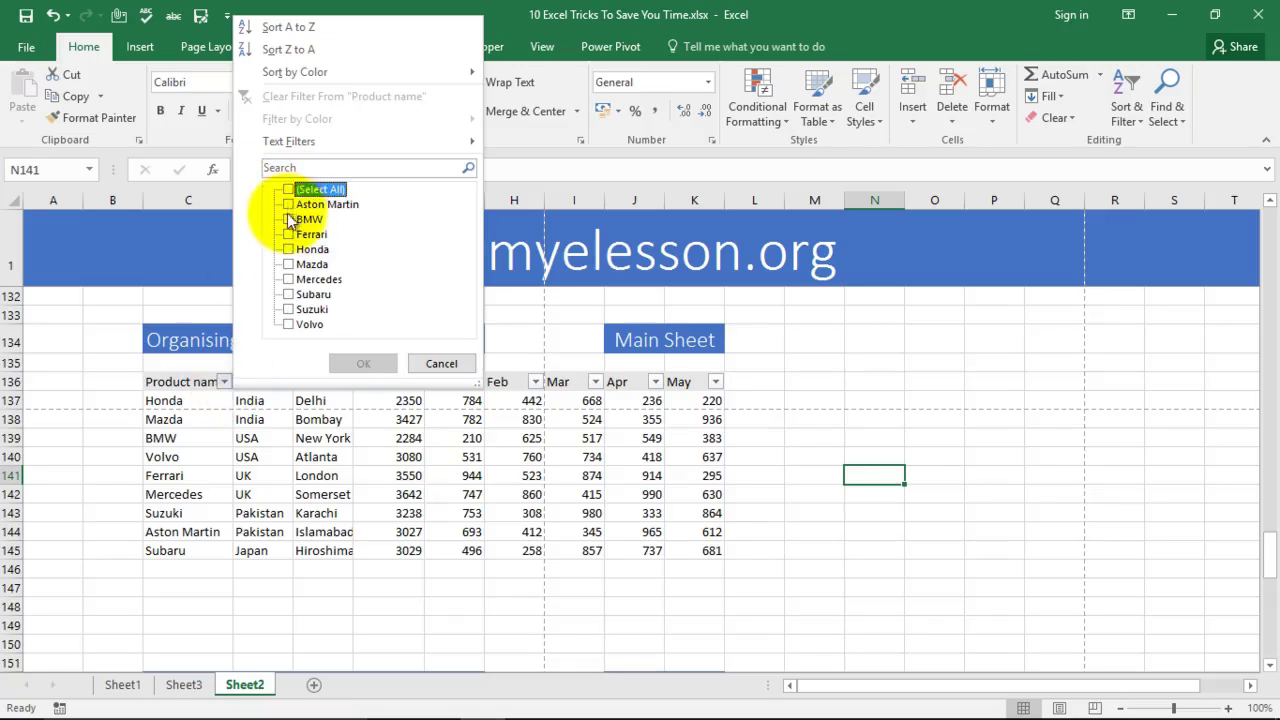
left_click(290, 220)
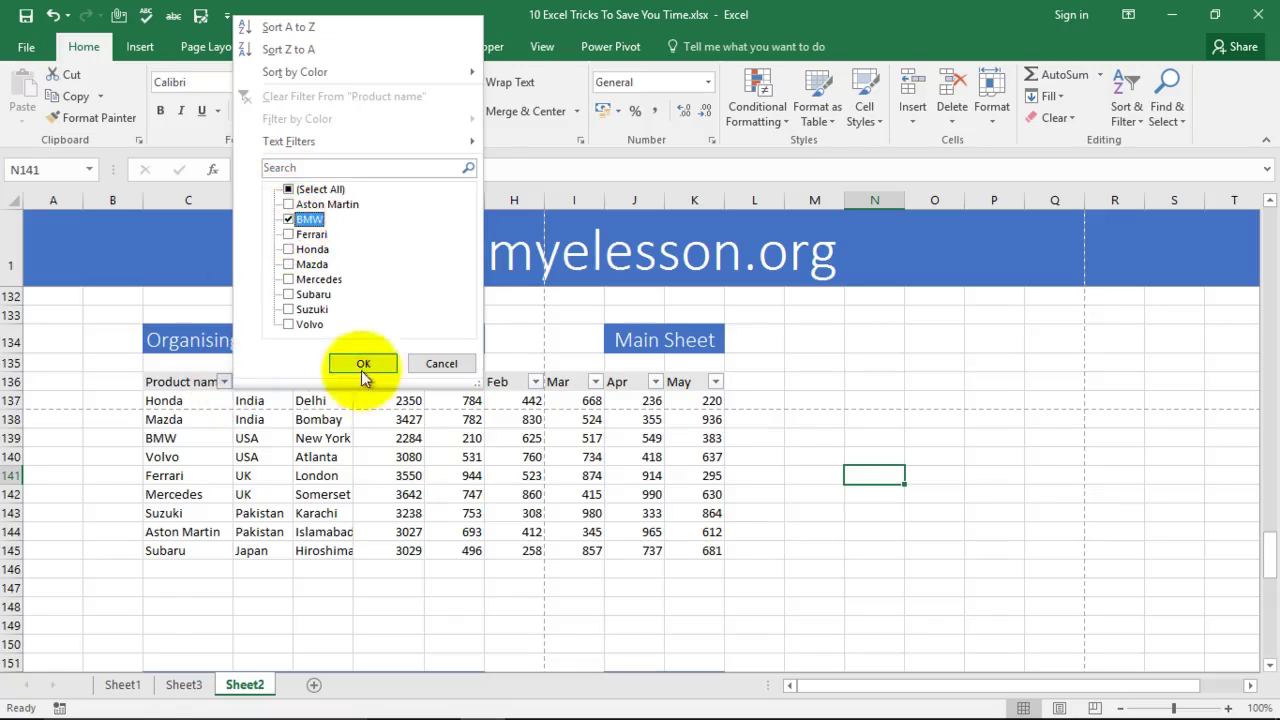
left_click(363, 363)
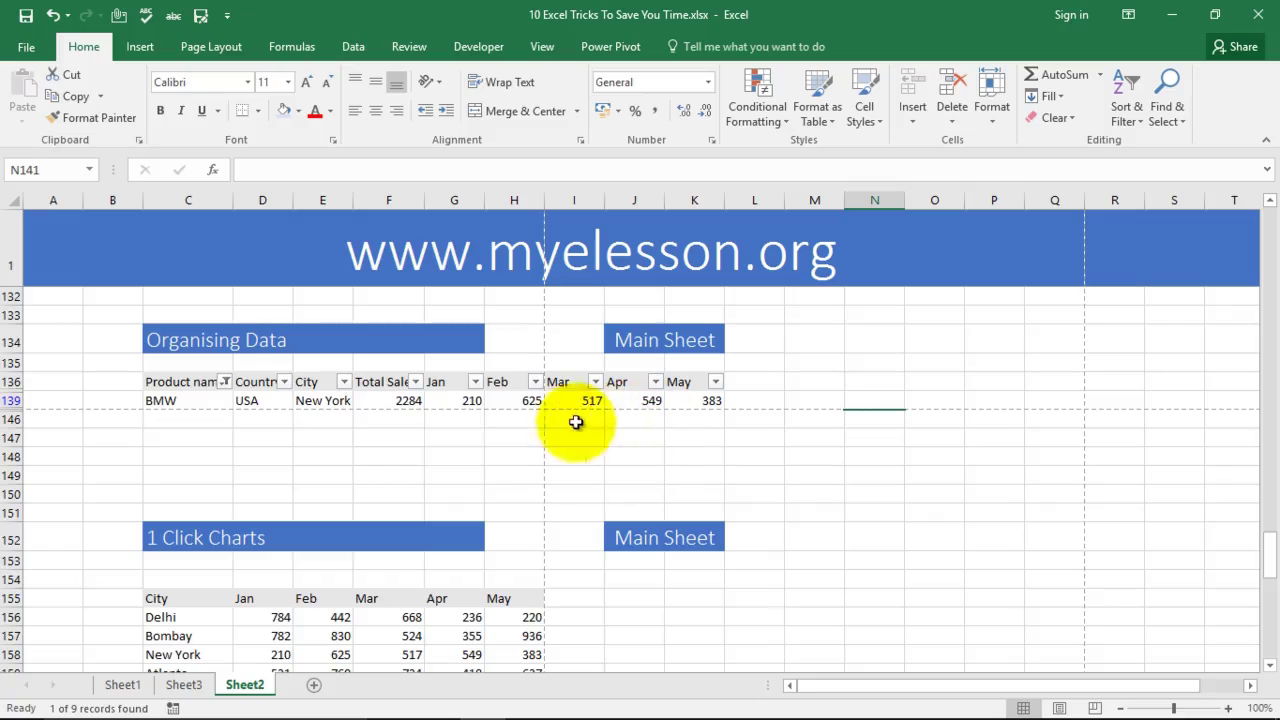
left_click(226, 381)
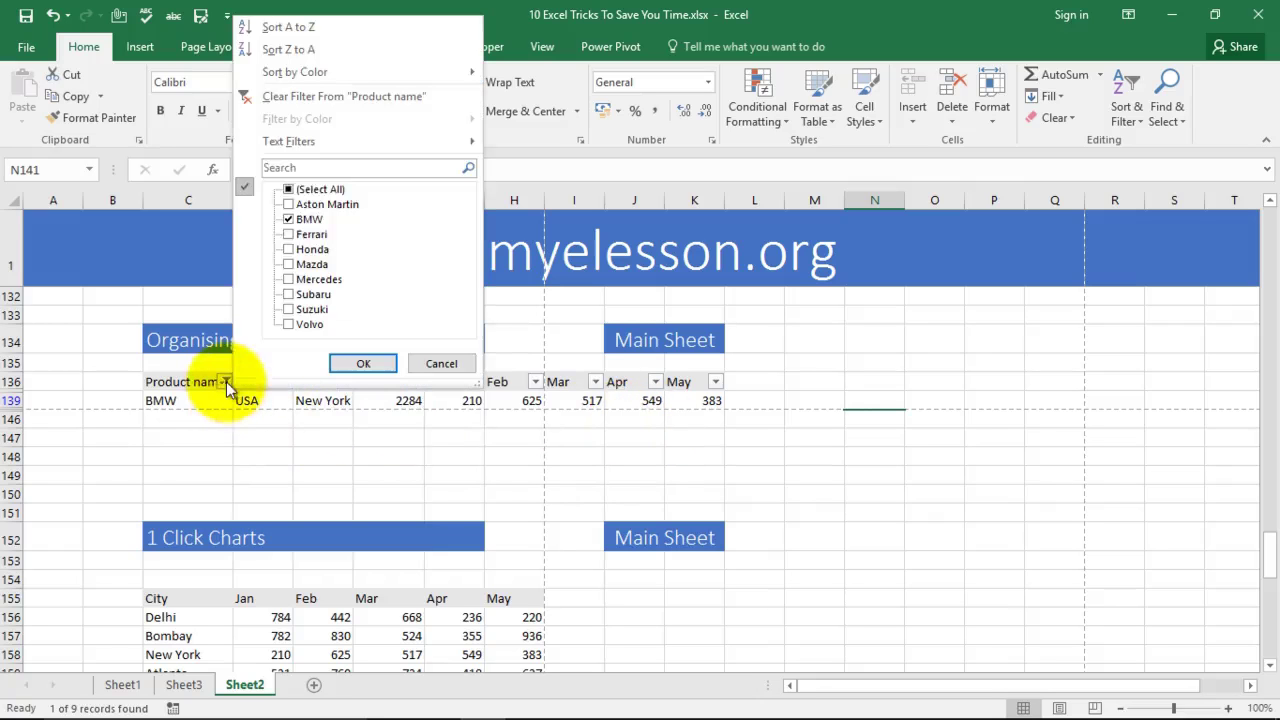
left_click(290, 189)
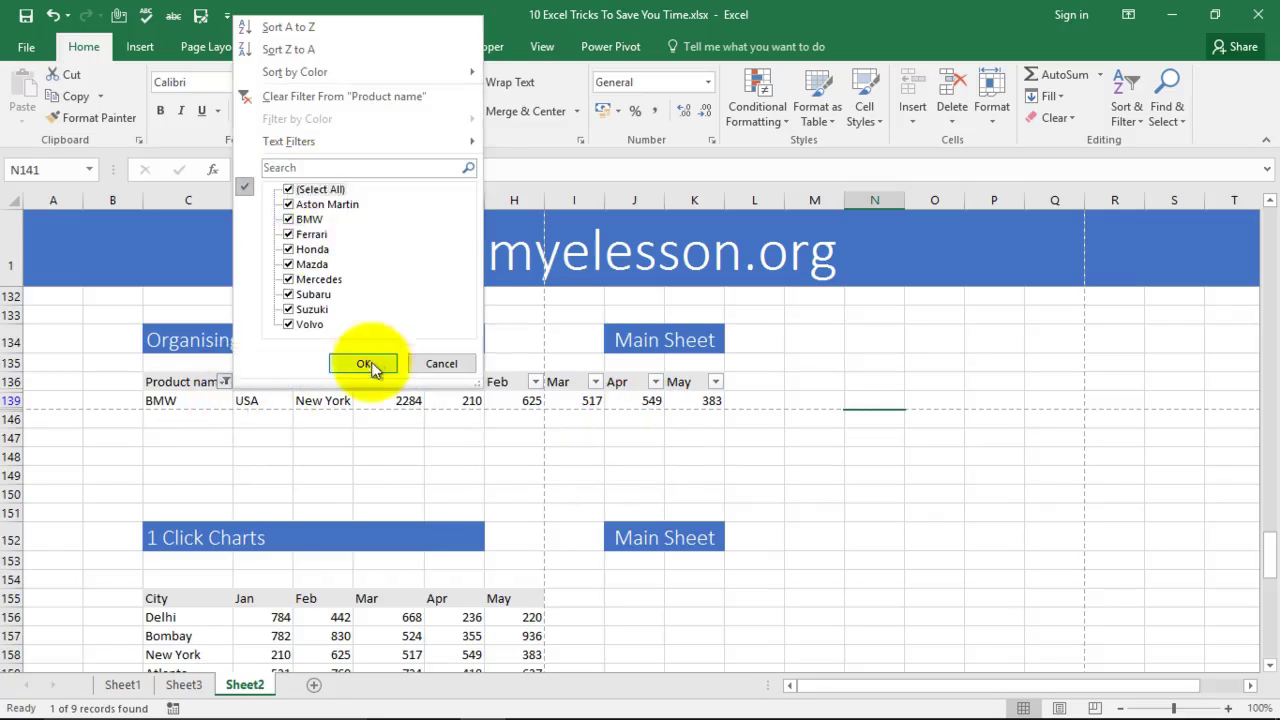
left_click(363, 363)
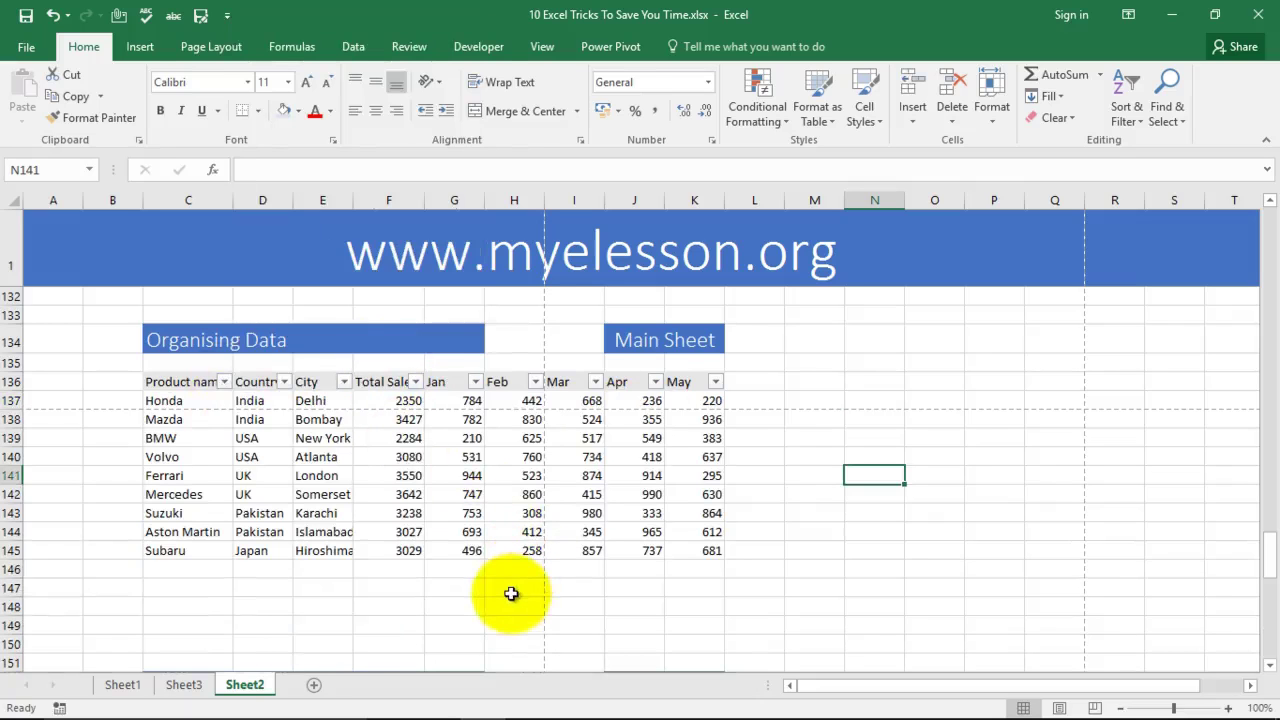
left_click(285, 381)
left_click(112, 197)
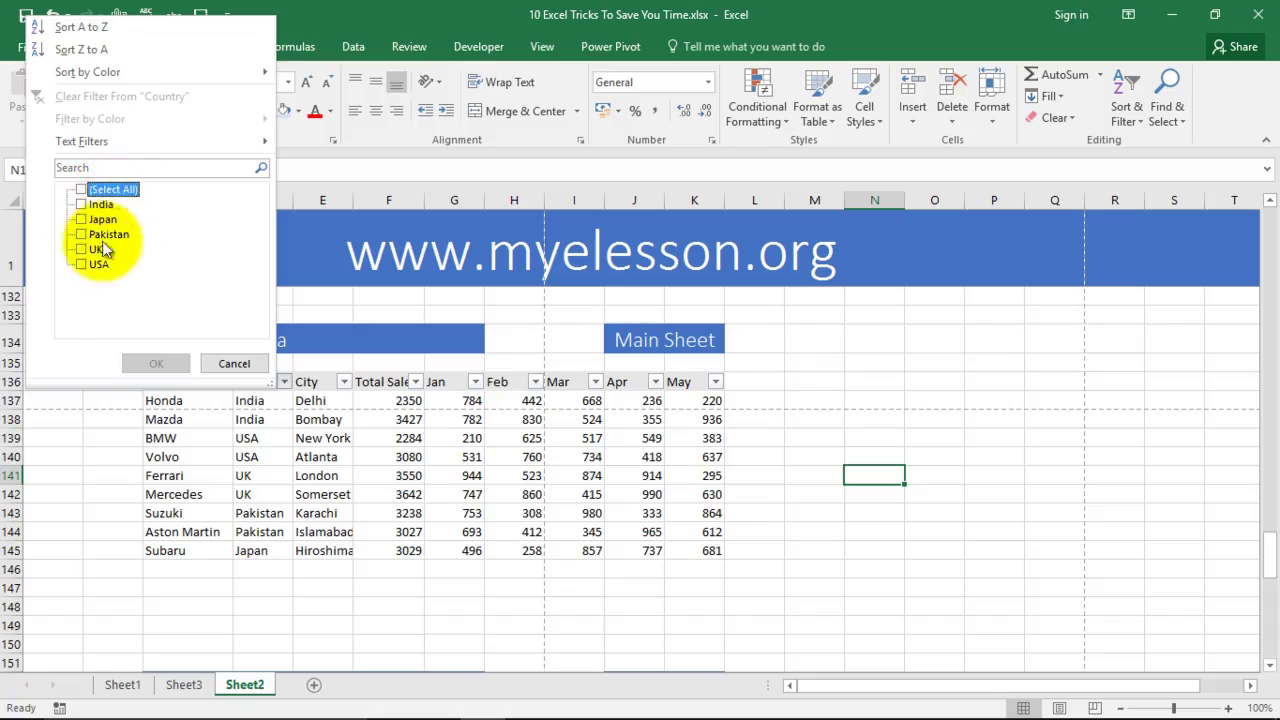
left_click(81, 264)
left_click(81, 249)
left_click(156, 368)
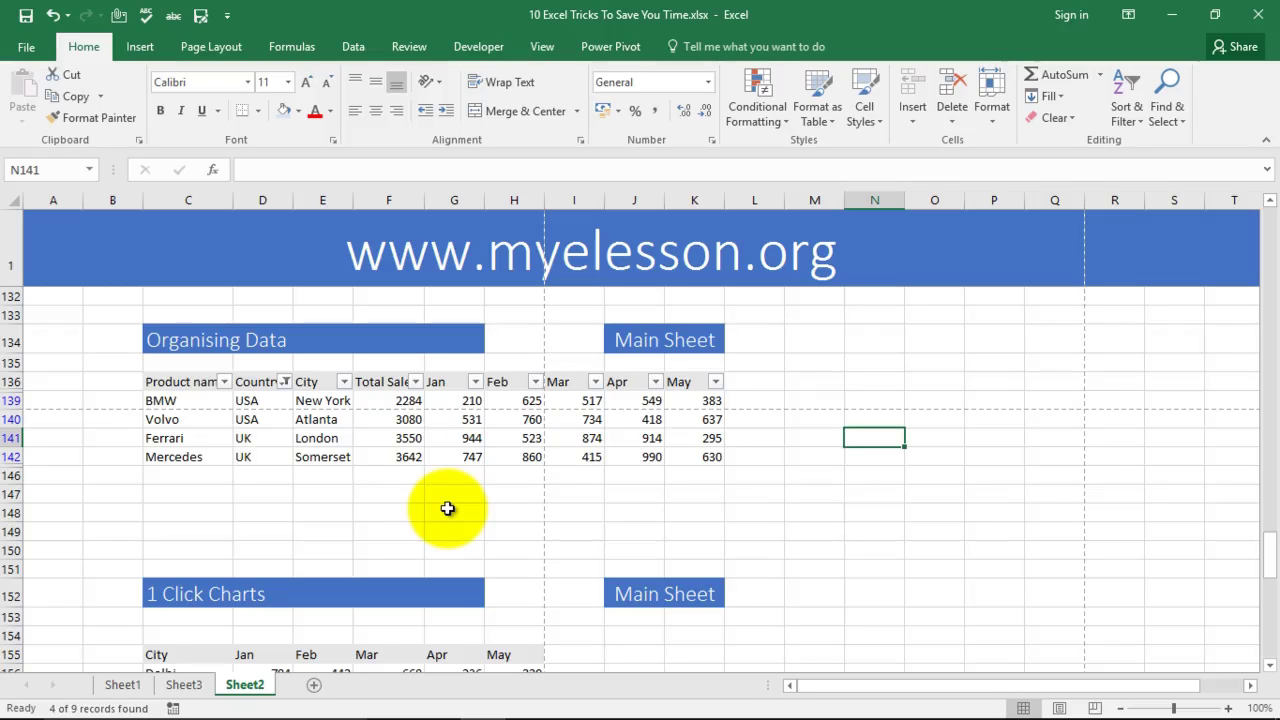
left_click(285, 382)
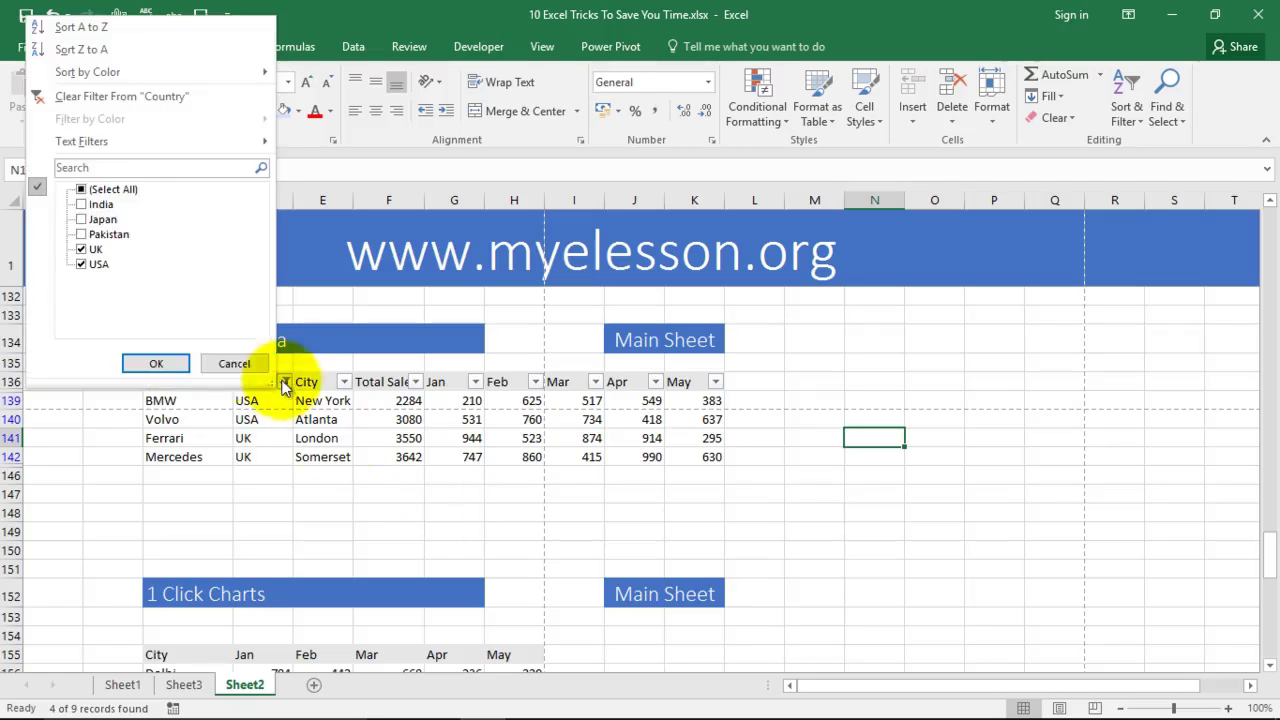
left_click(81, 189)
left_click(155, 364)
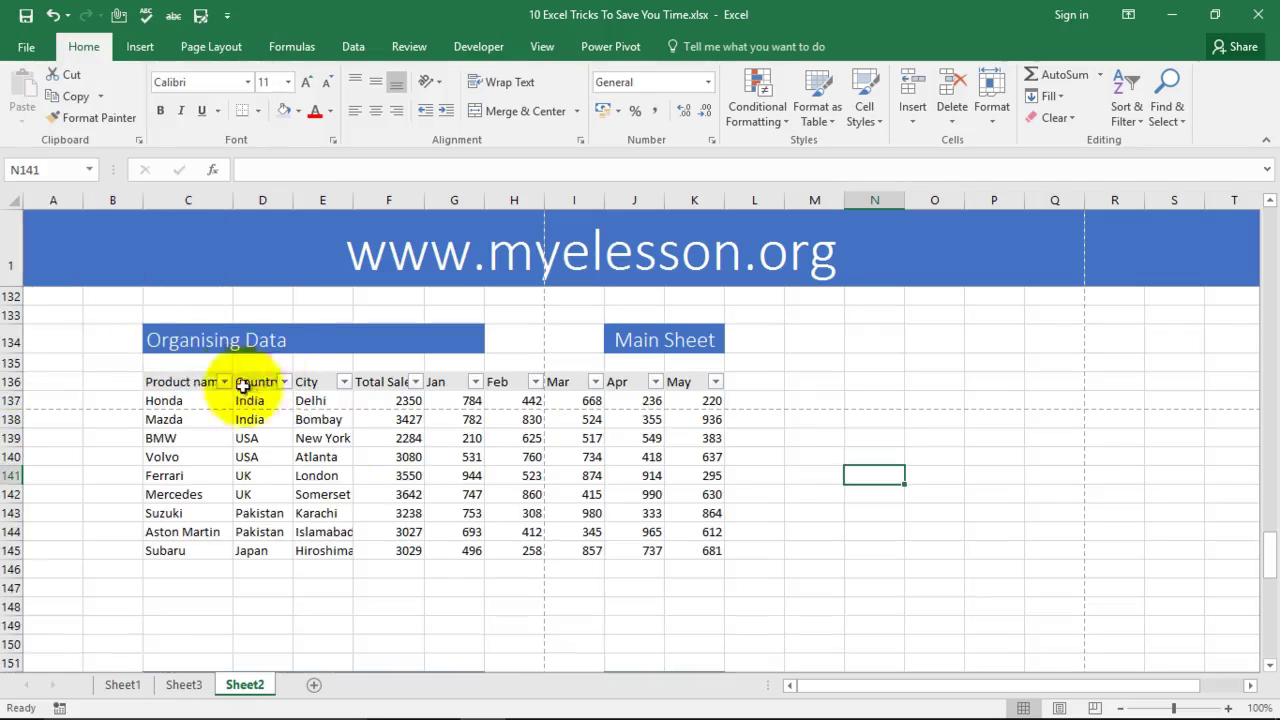
Step: Reapply filters to header row 136 and sort the table A to Z by Product name
left_click_drag(173, 382, 705, 382)
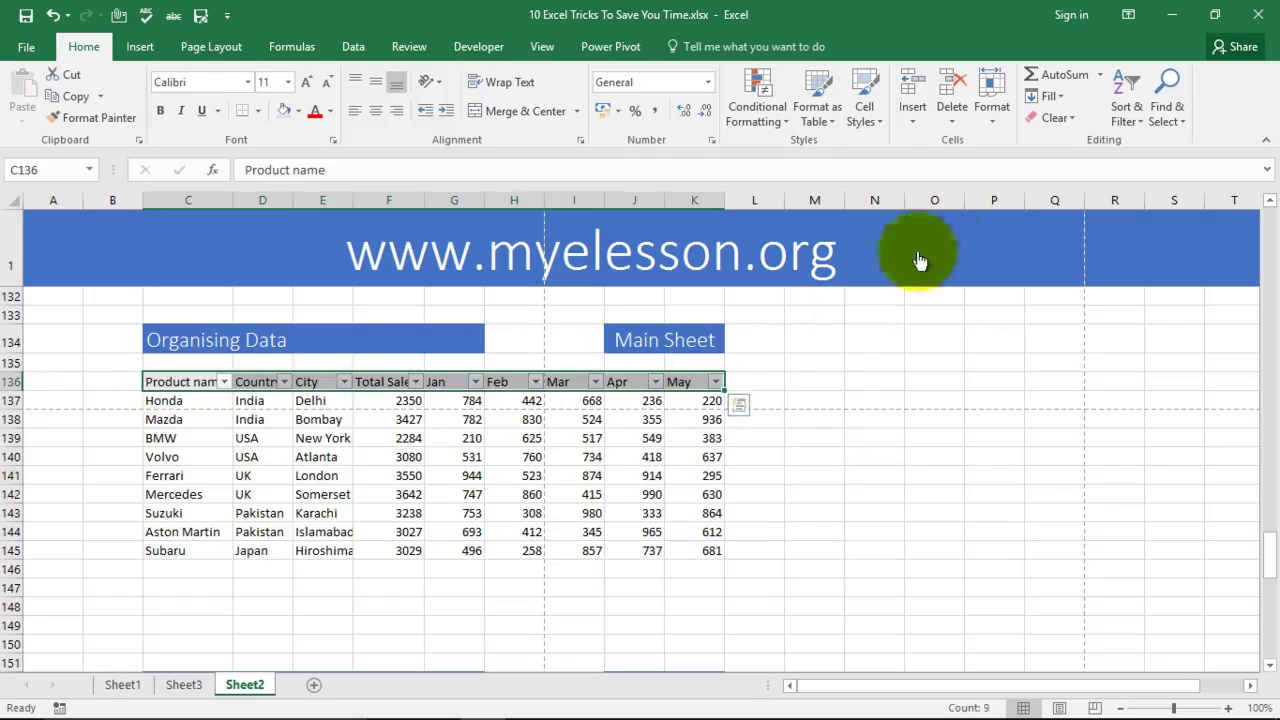
left_click(1127, 95)
left_click(1146, 209)
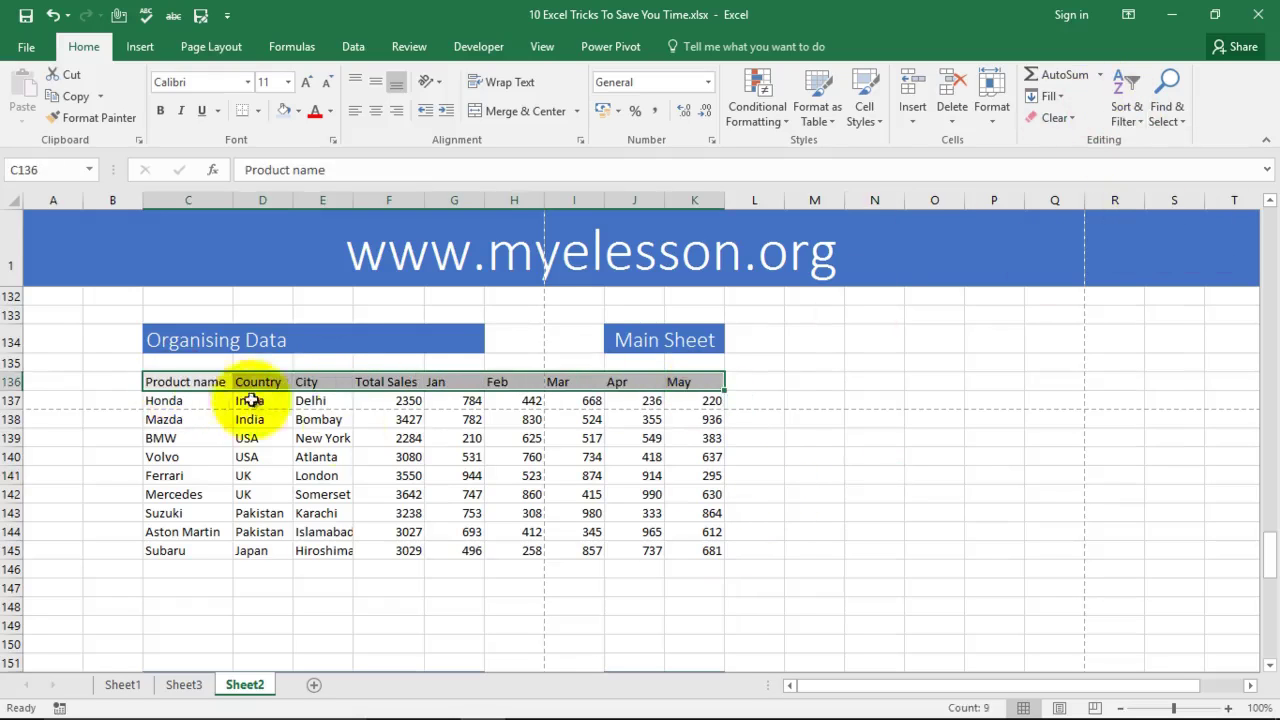
left_click(1127, 105)
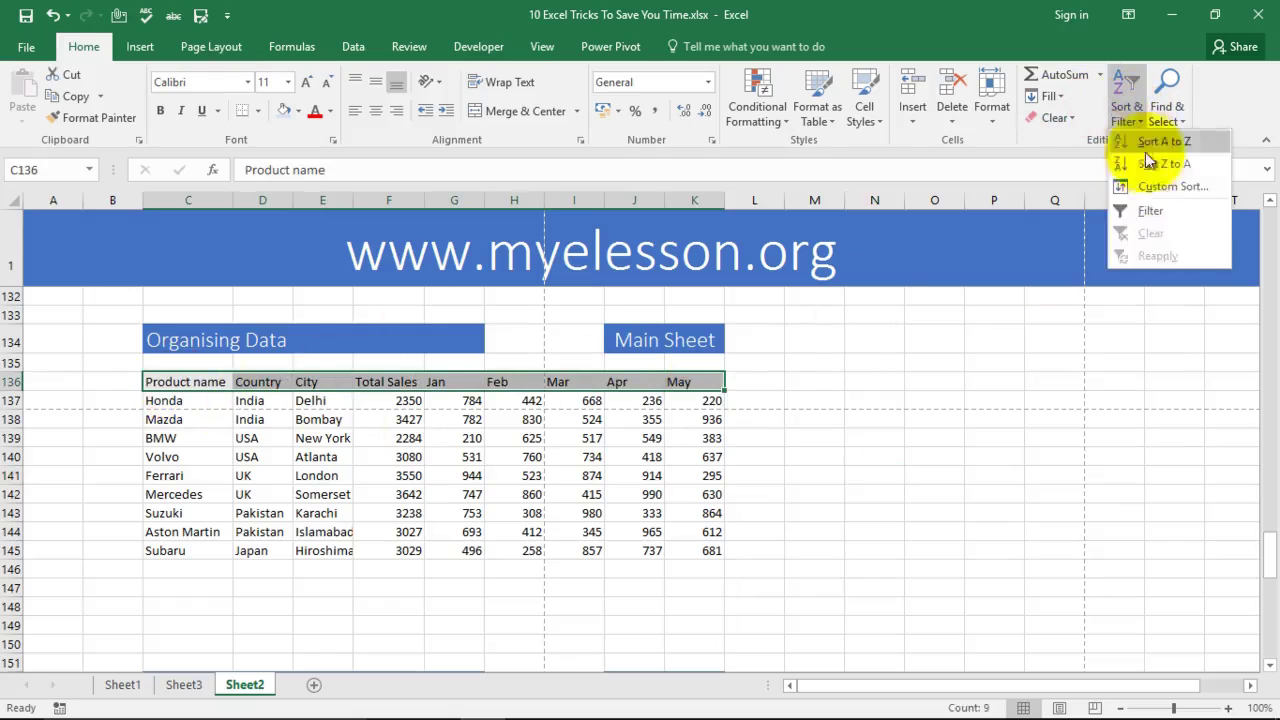
left_click(1150, 210)
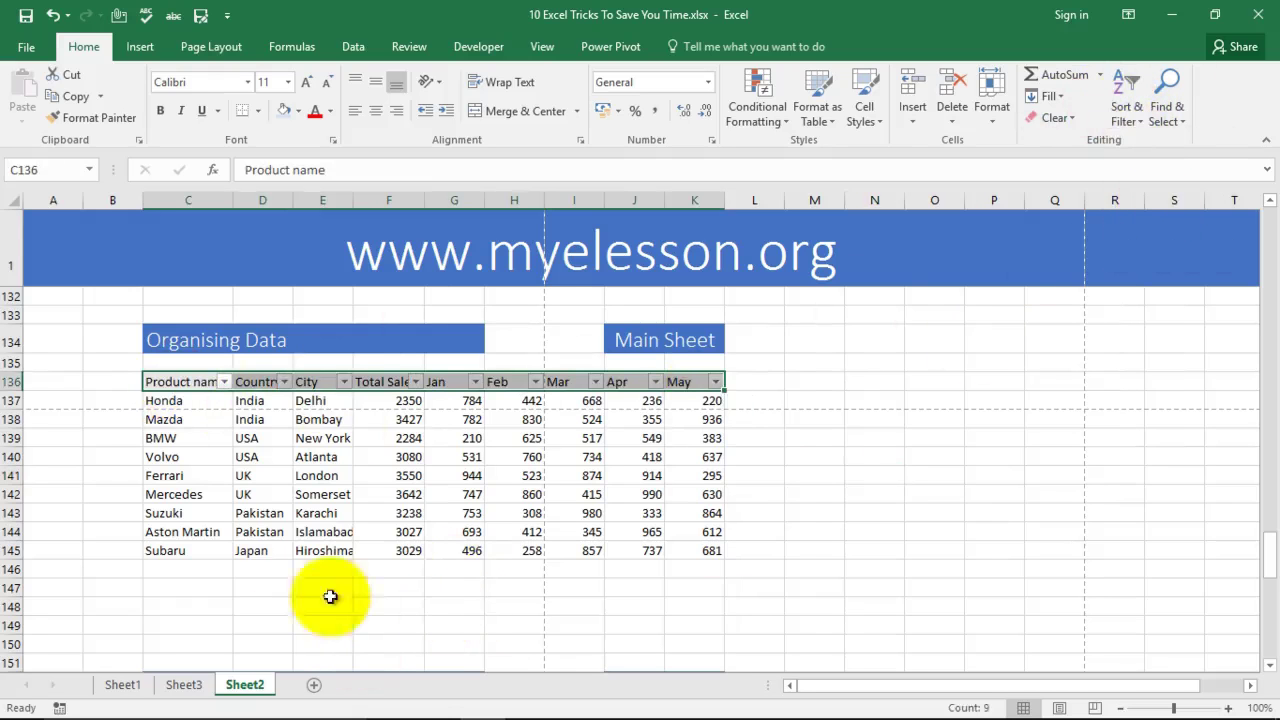
left_click(225, 383)
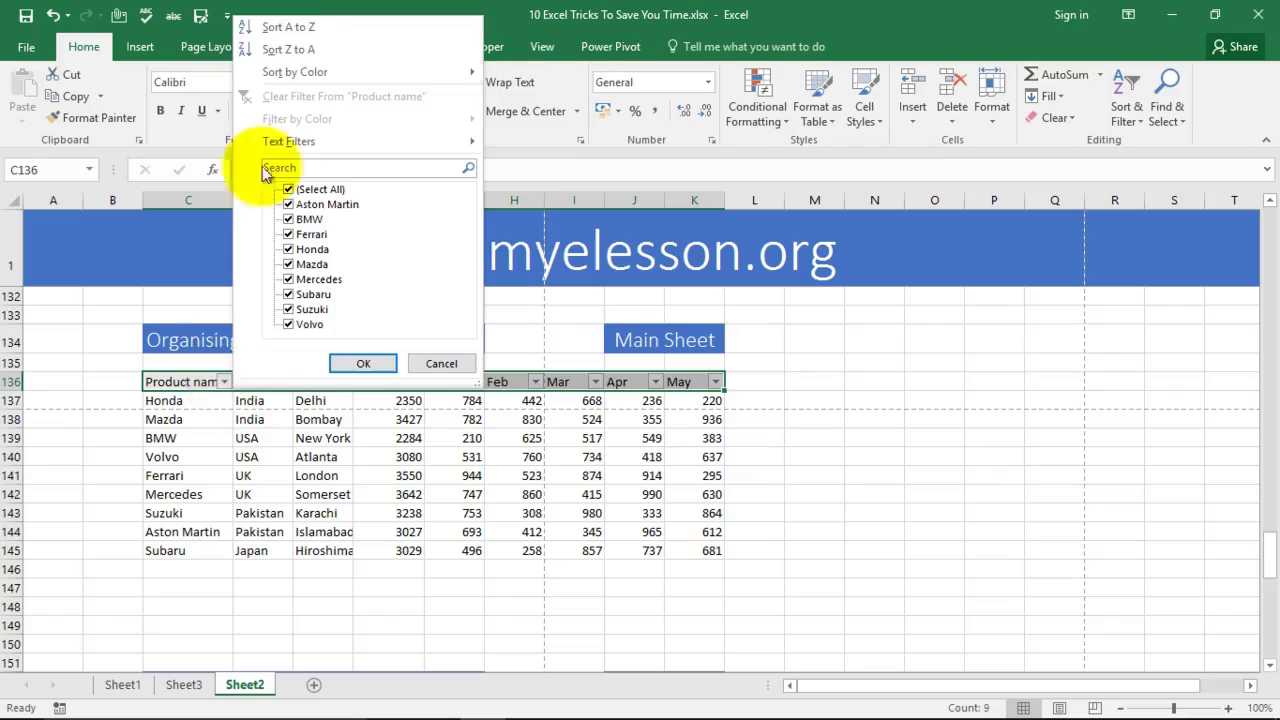
left_click(285, 28)
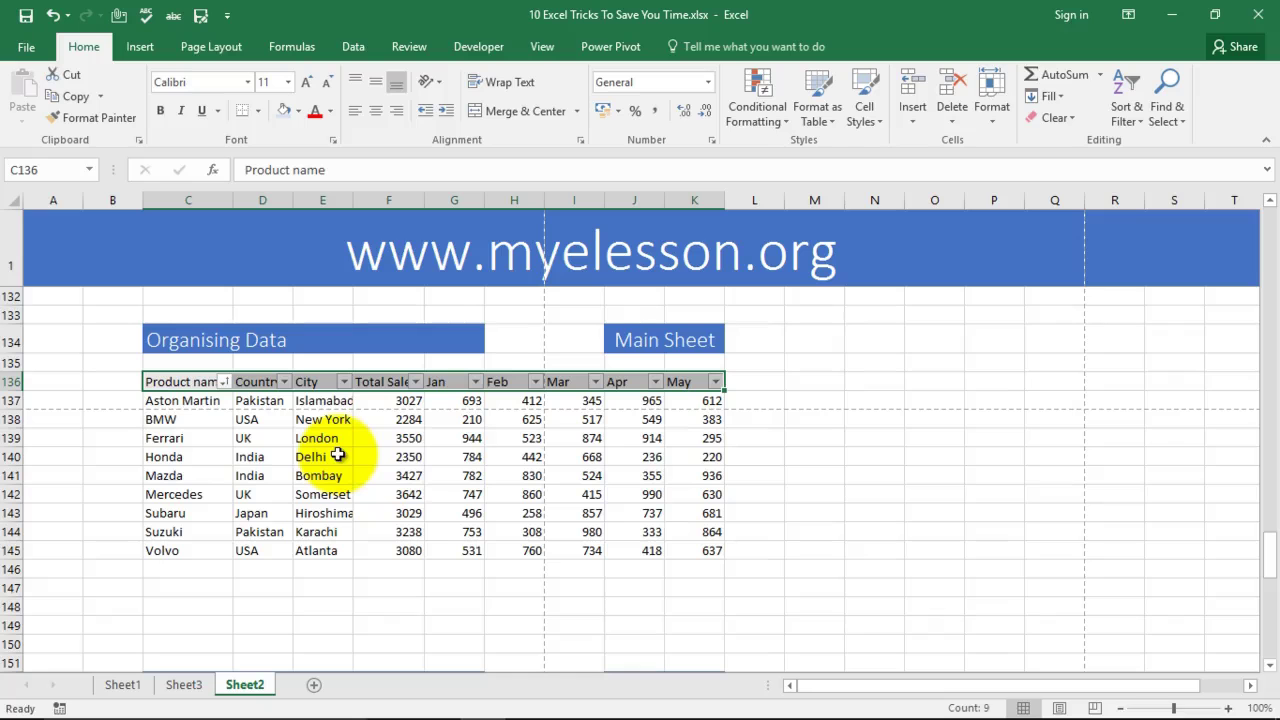
Step: Chart the city Jan–May sales table C155:H164 as a column chart on new sheet Chart1 with F11
scroll(414, 455, "down", 4)
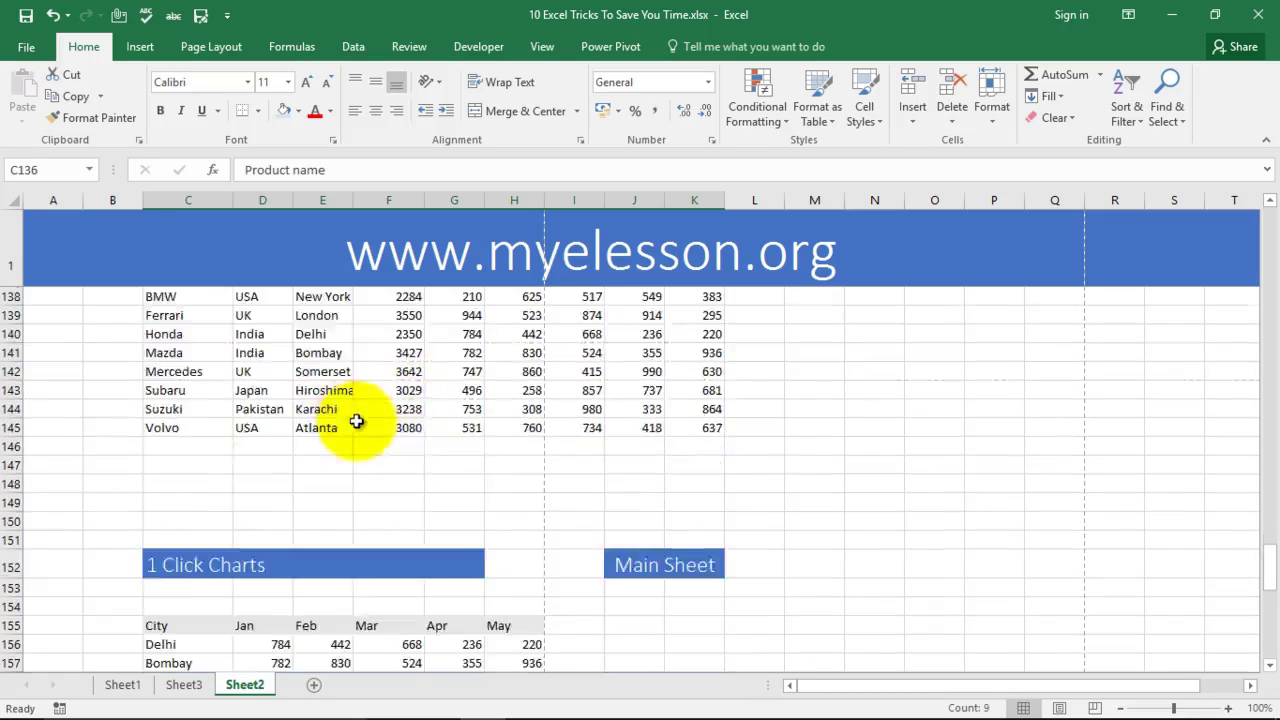
scroll(387, 408, "down", 2)
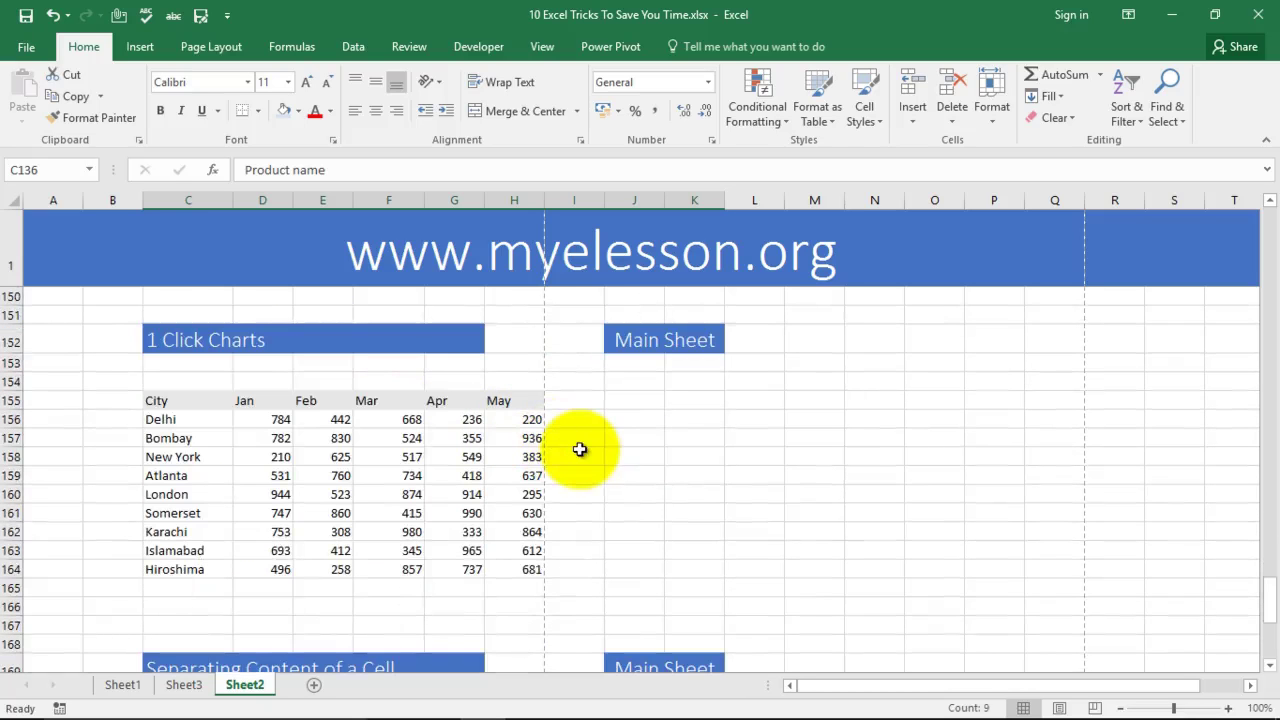
scroll(603, 397, "down", 1)
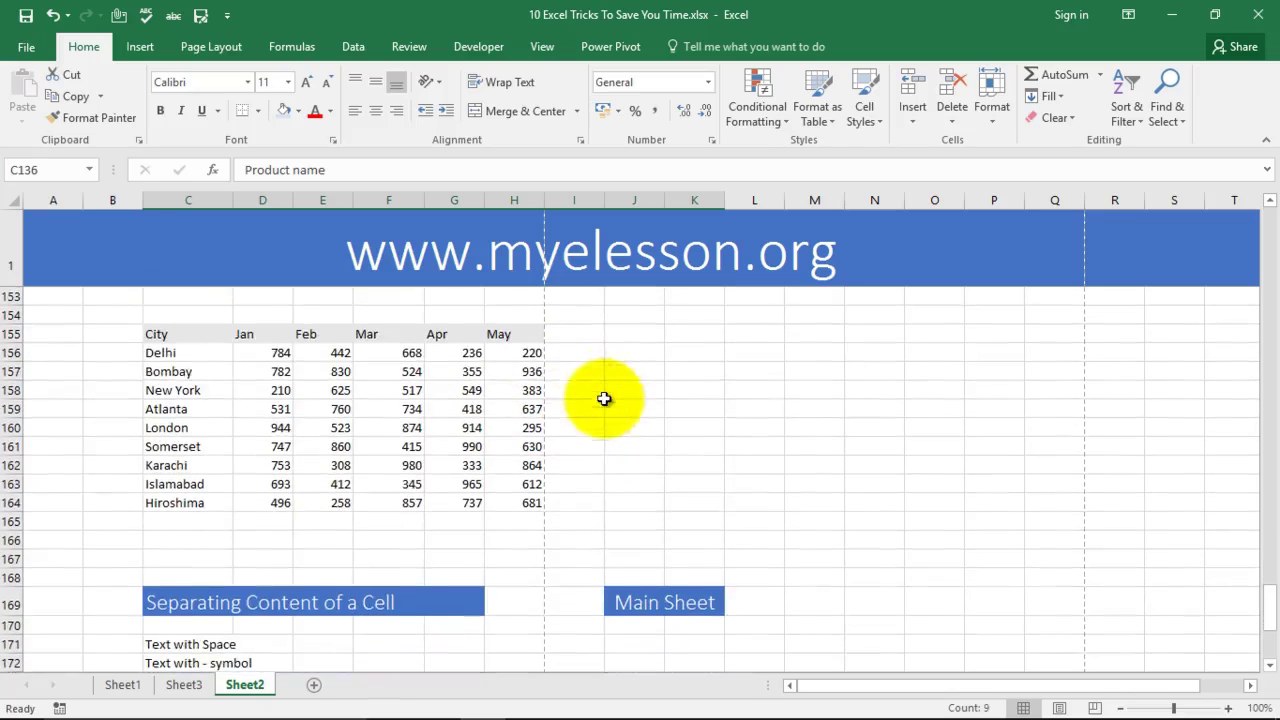
left_click_drag(166, 337, 512, 506)
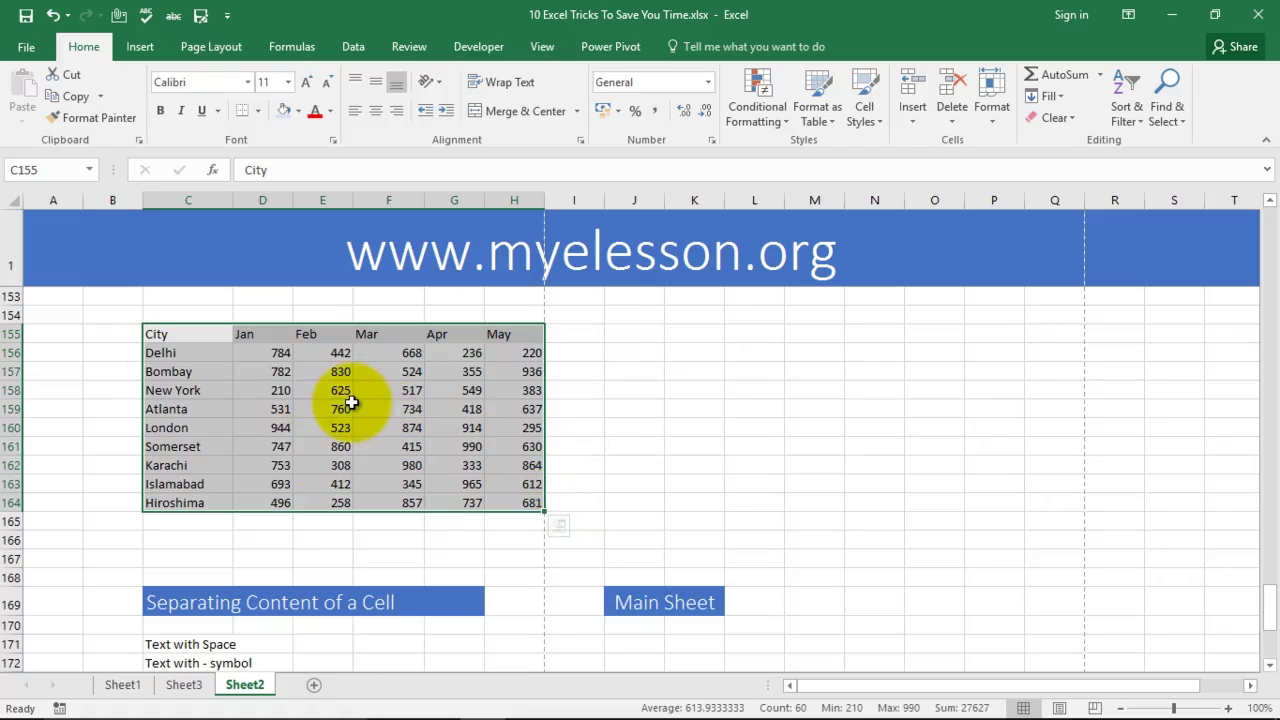
key("F11")
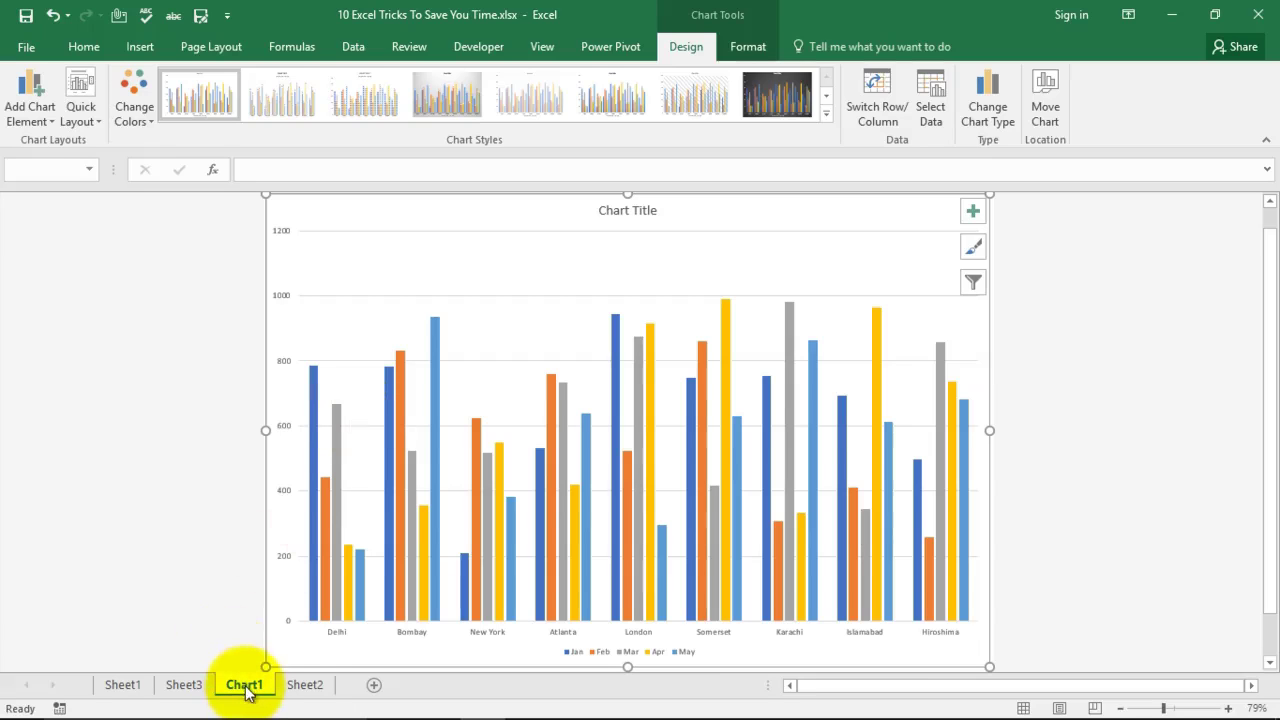
Step: Change Chart1 to an area chart after previewing line, pie and bar, then return to Sheet2
left_click(981, 112)
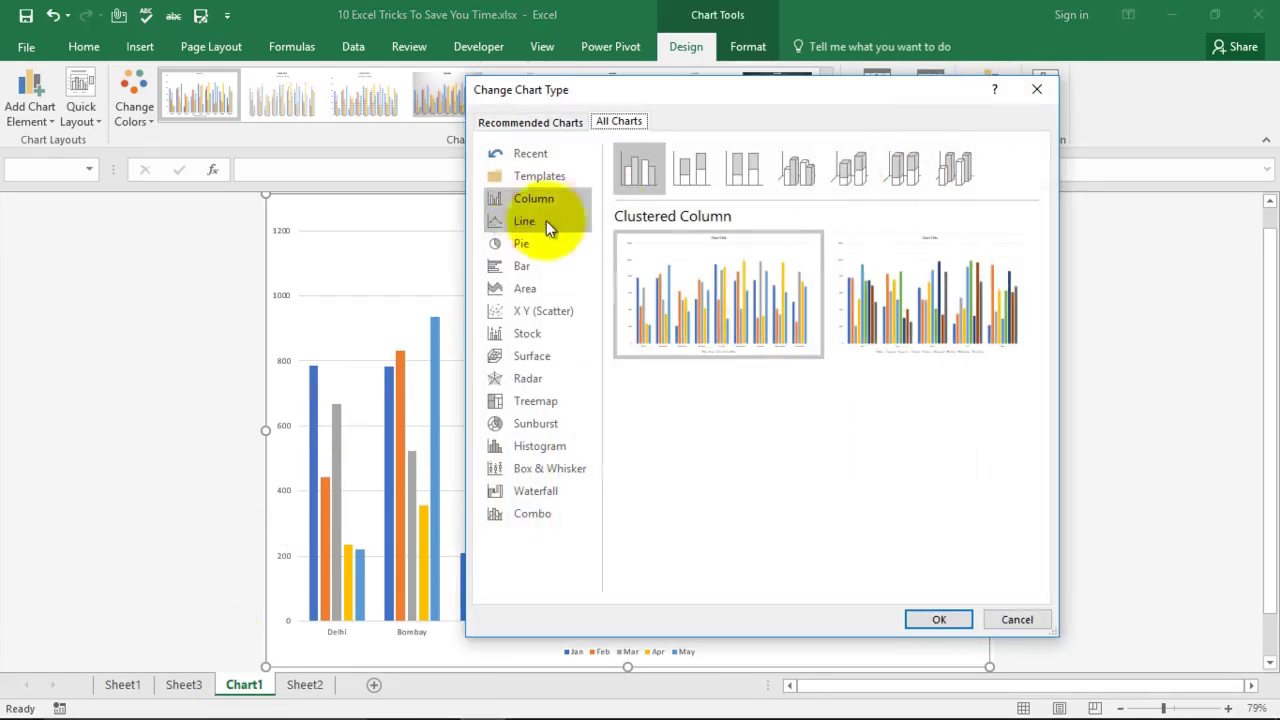
left_click(532, 219)
left_click(519, 246)
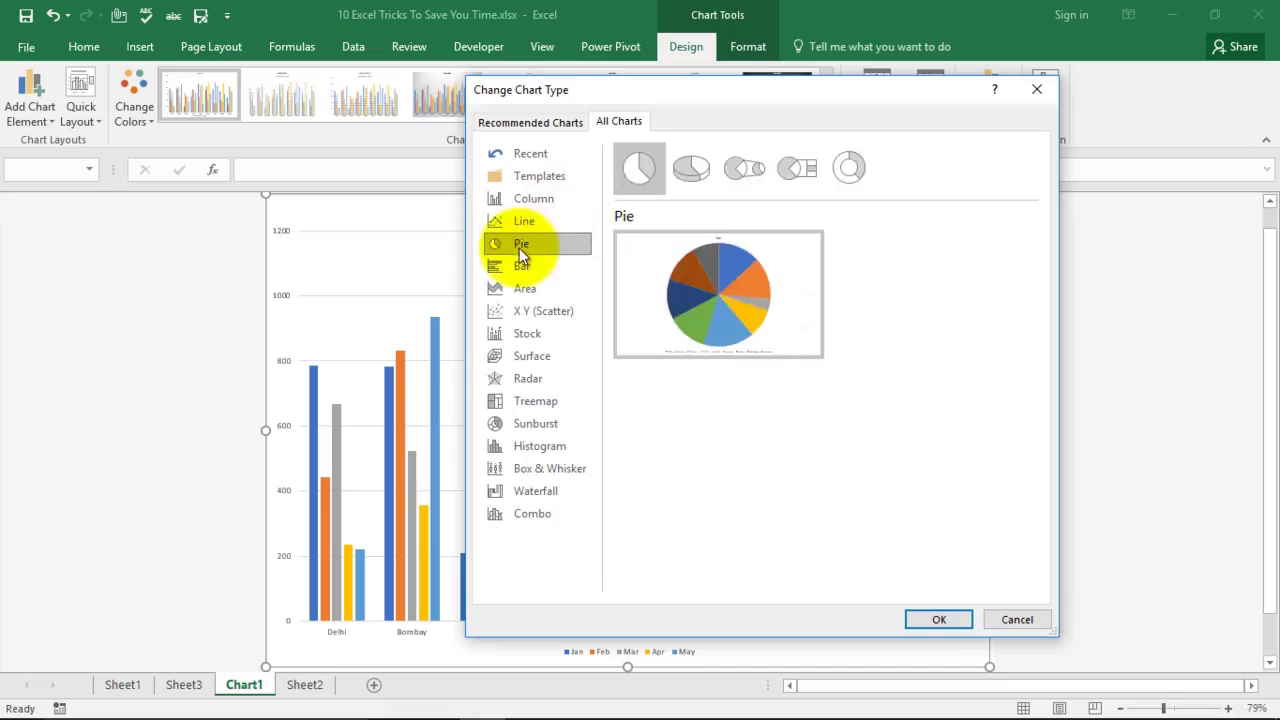
left_click(519, 265)
left_click(525, 289)
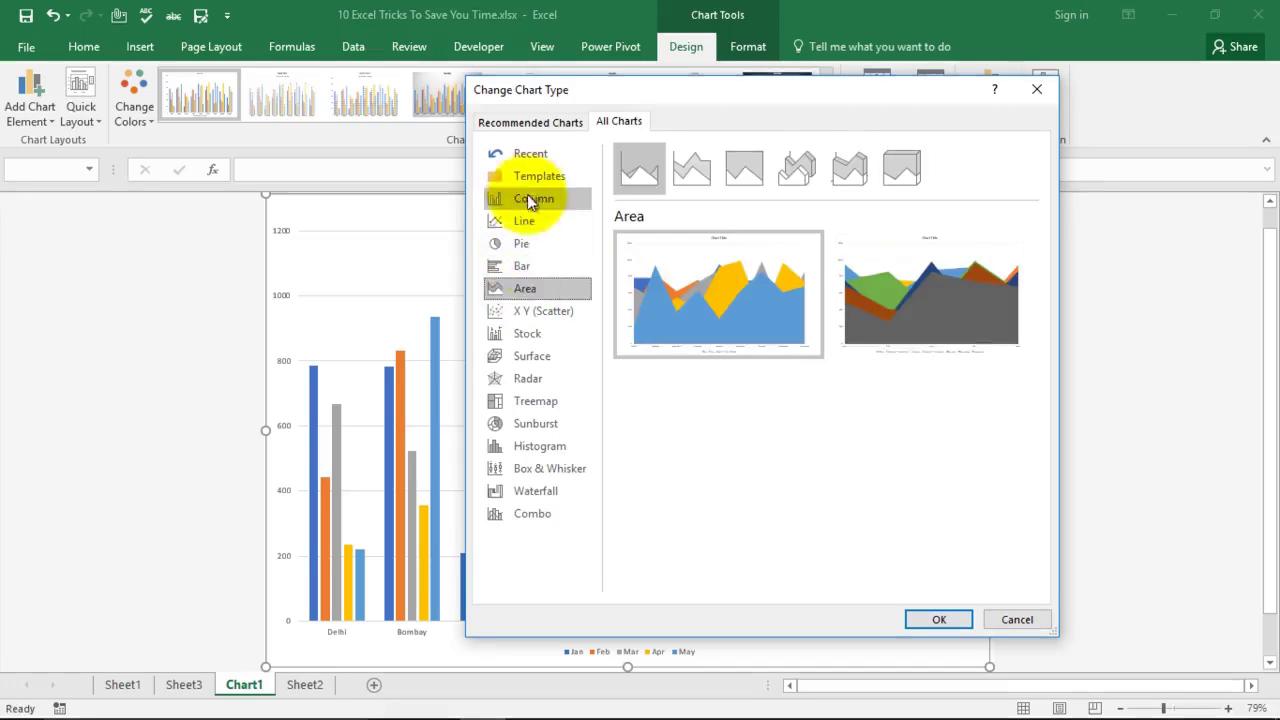
left_click(522, 244)
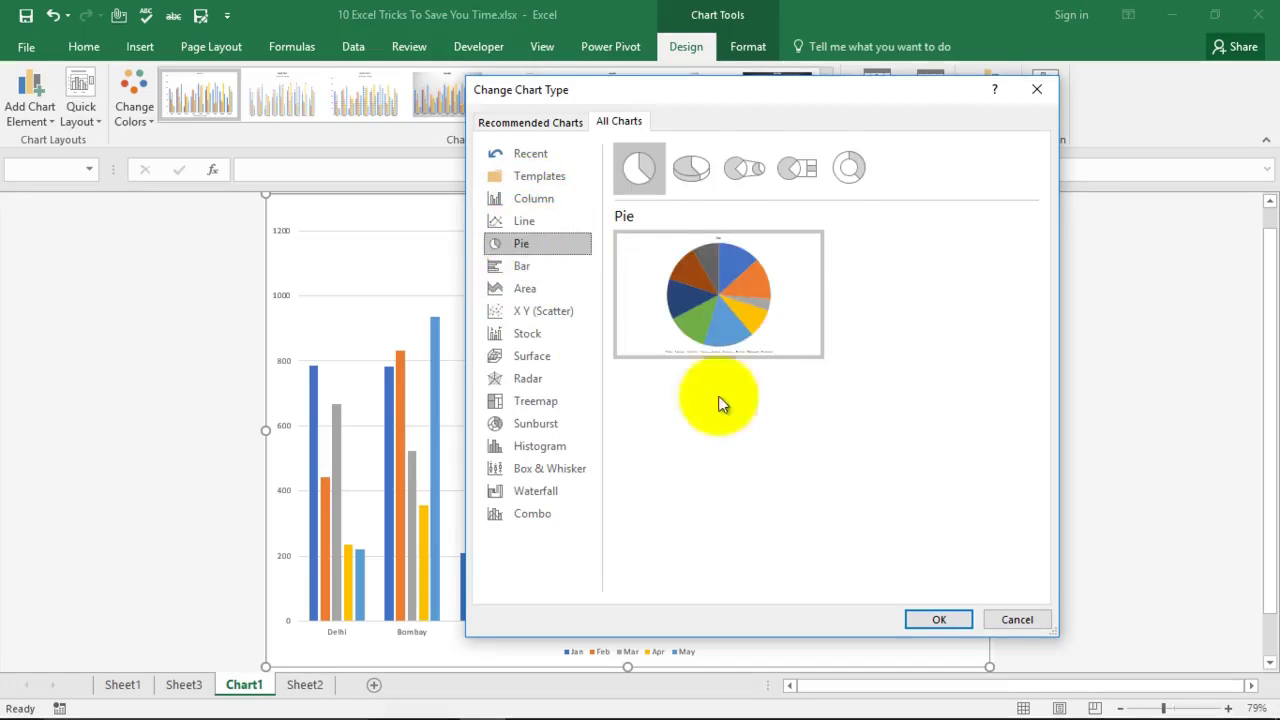
left_click(522, 264)
left_click(525, 288)
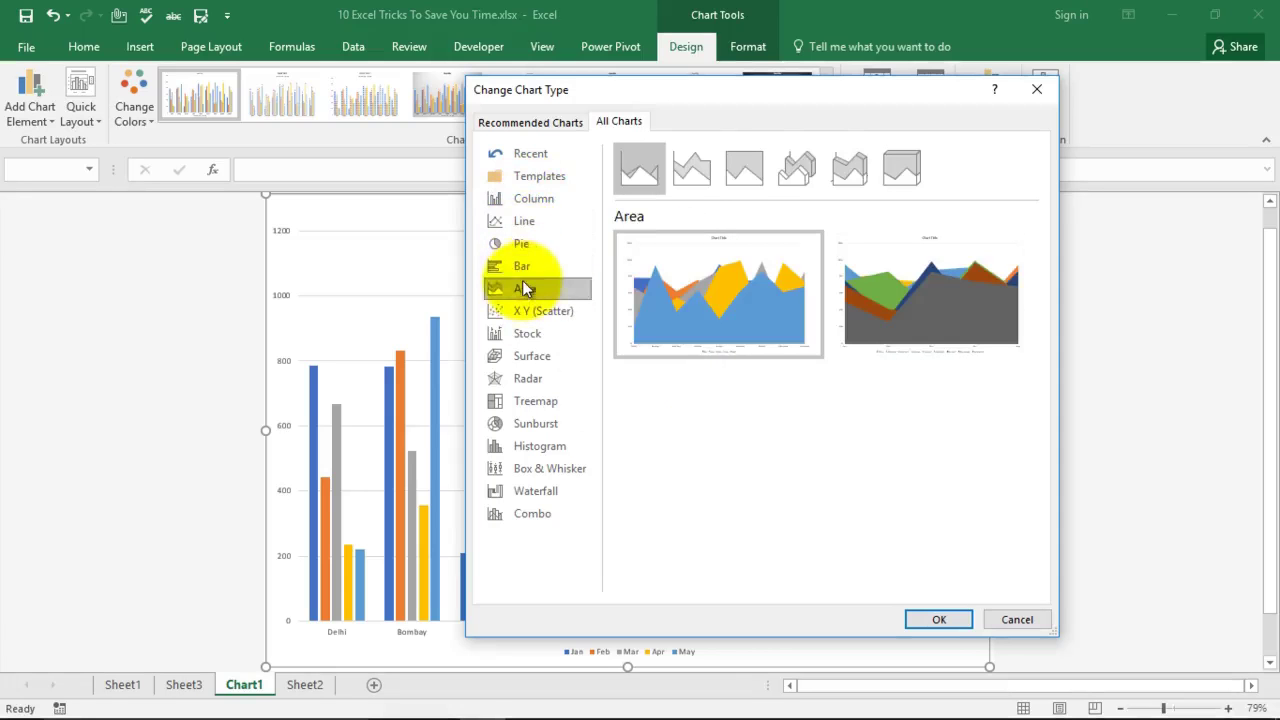
left_click(934, 619)
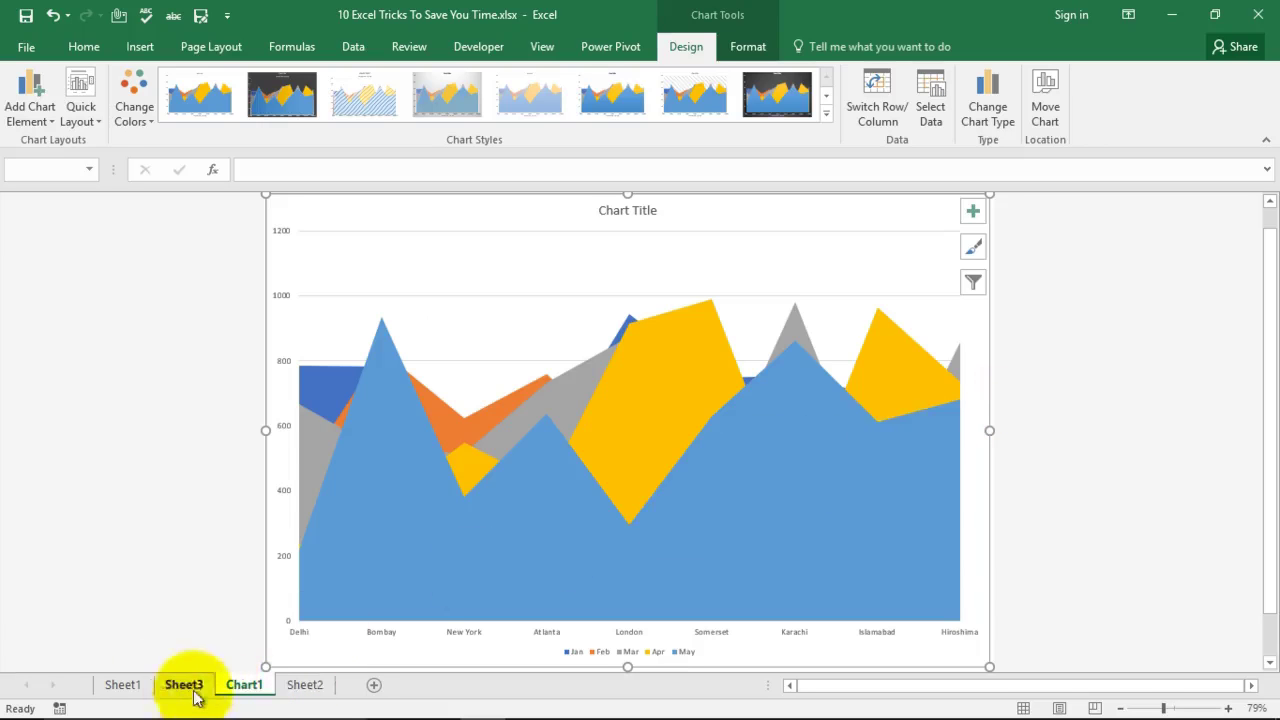
left_click(298, 688)
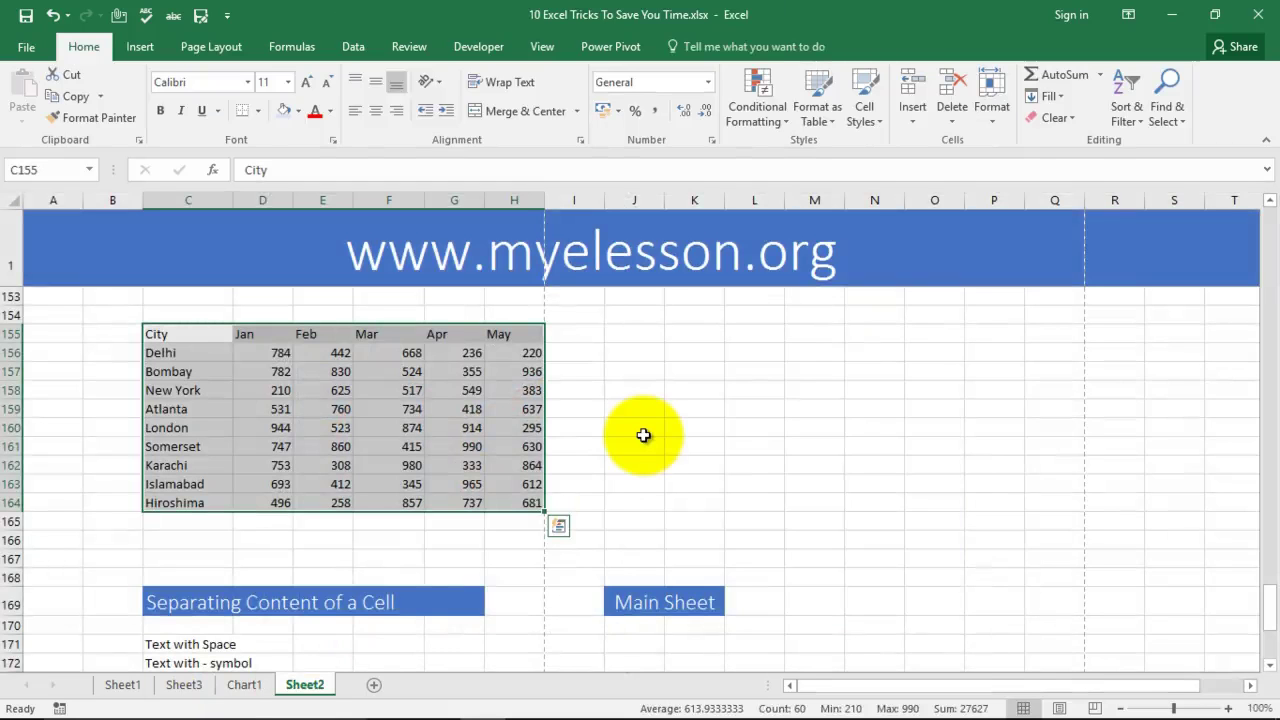
Step: Enter 'text 123456' in cell C174 below the Separating Content of a Cell examples
scroll(630, 415, "down", 3)
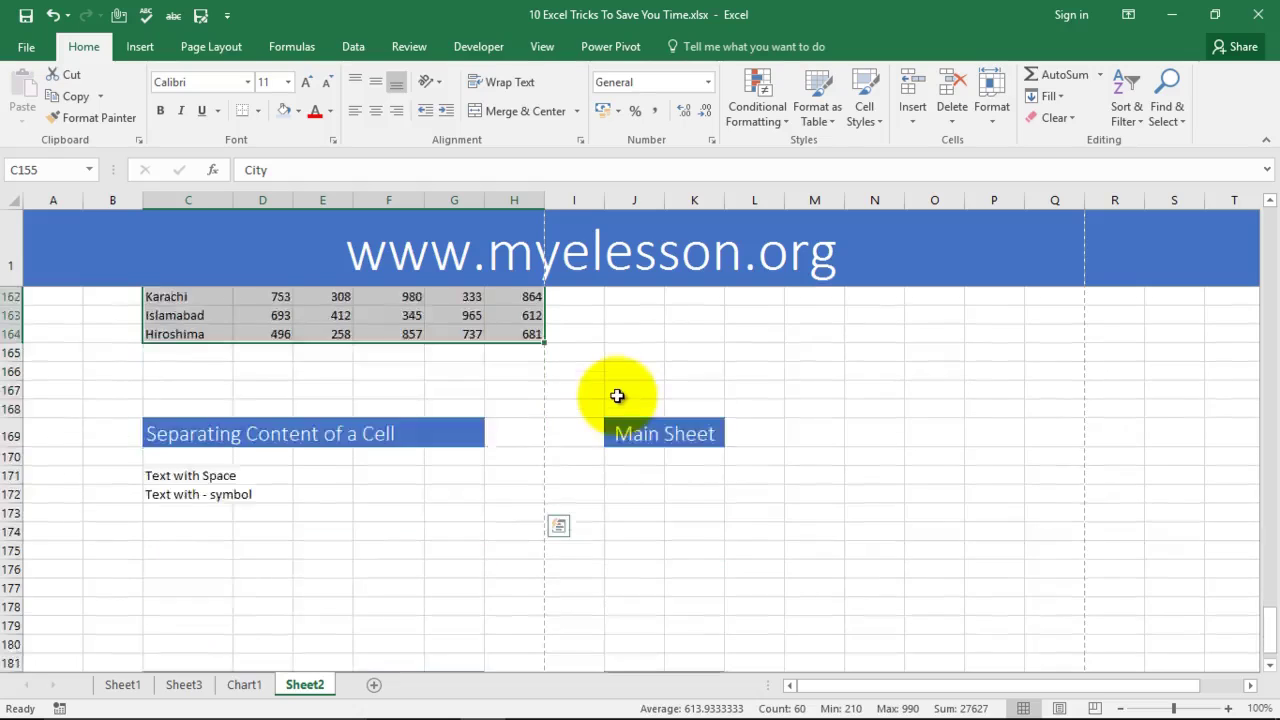
scroll(617, 396, "down", 2)
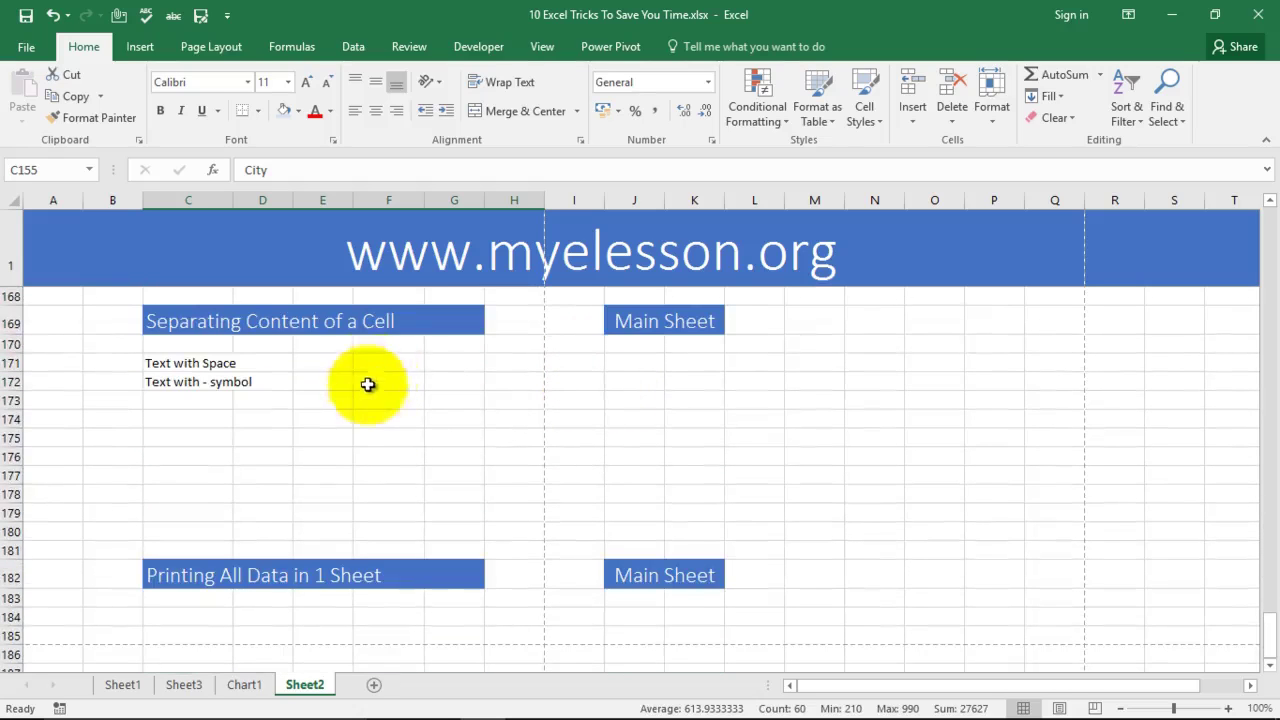
left_click(226, 366)
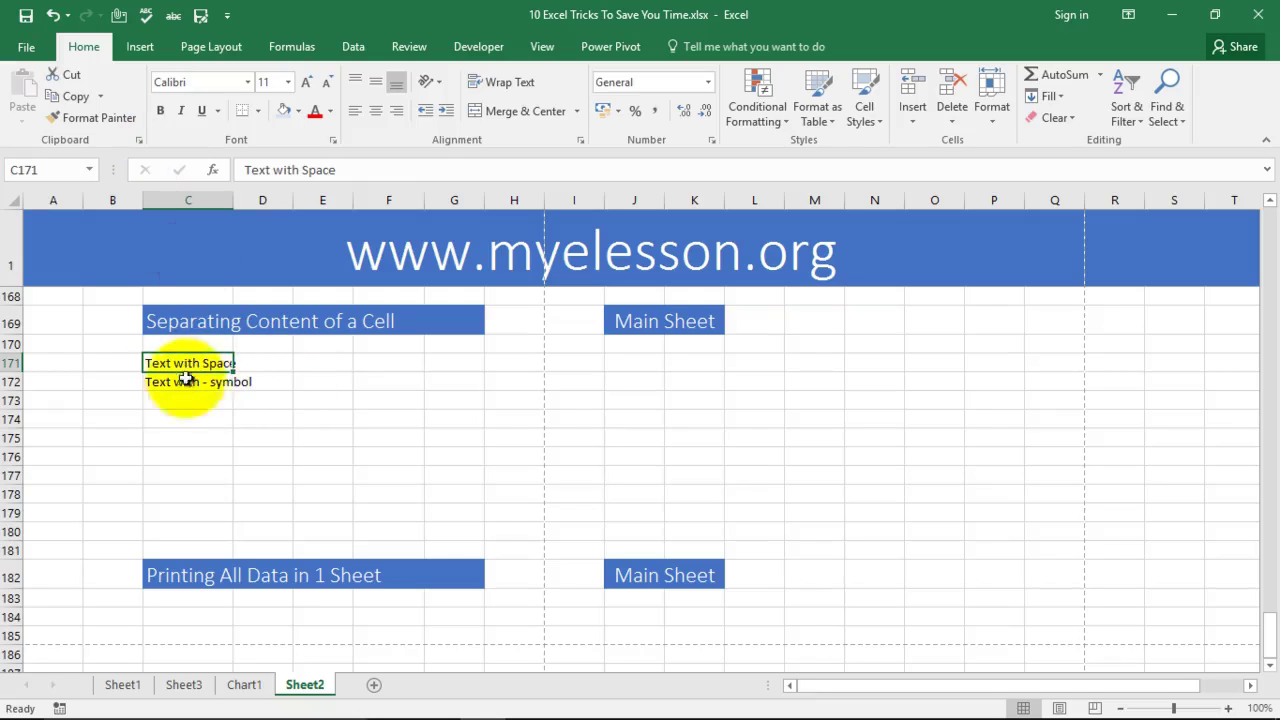
left_click(188, 403)
left_click(186, 422)
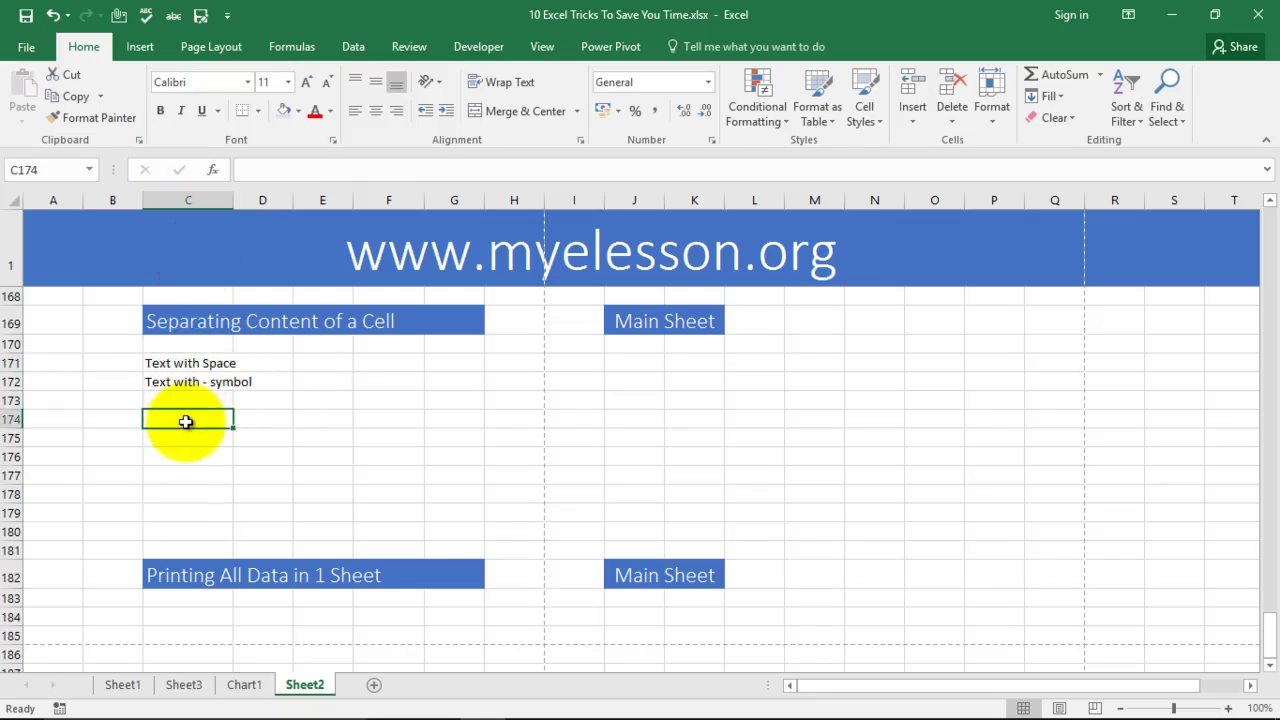
type("text 123456")
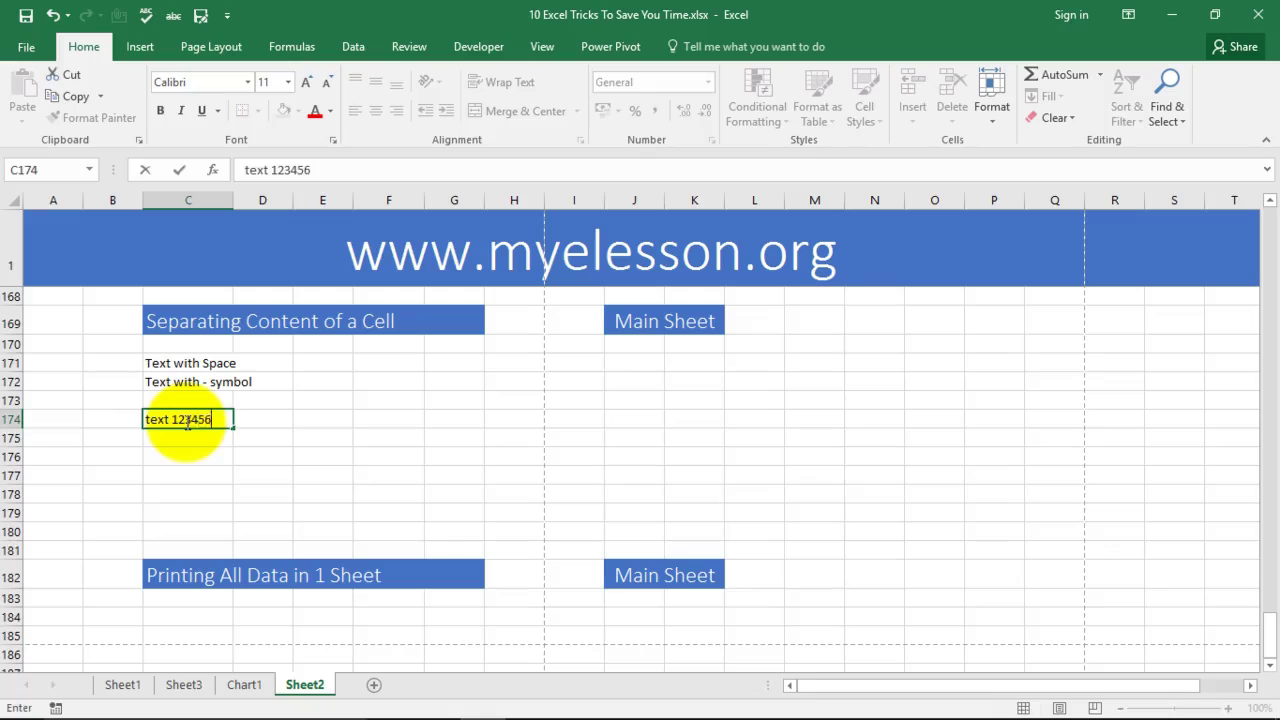
key("Return")
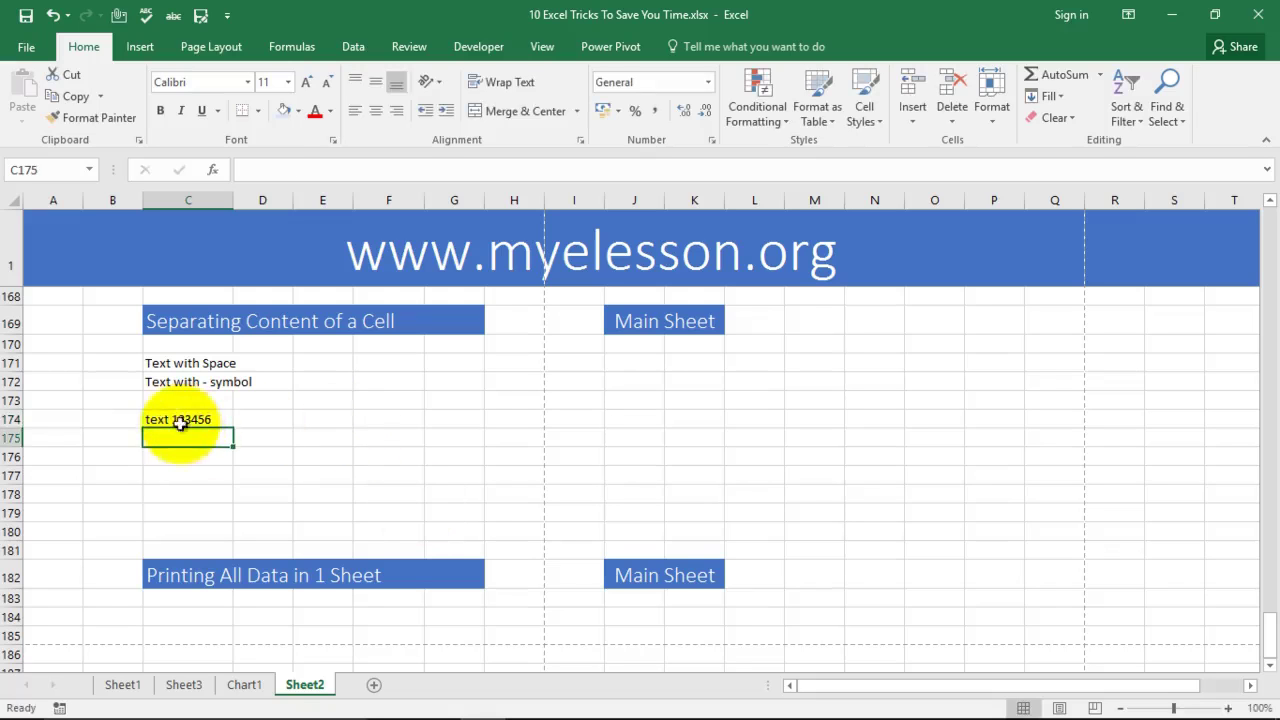
left_click(180, 422)
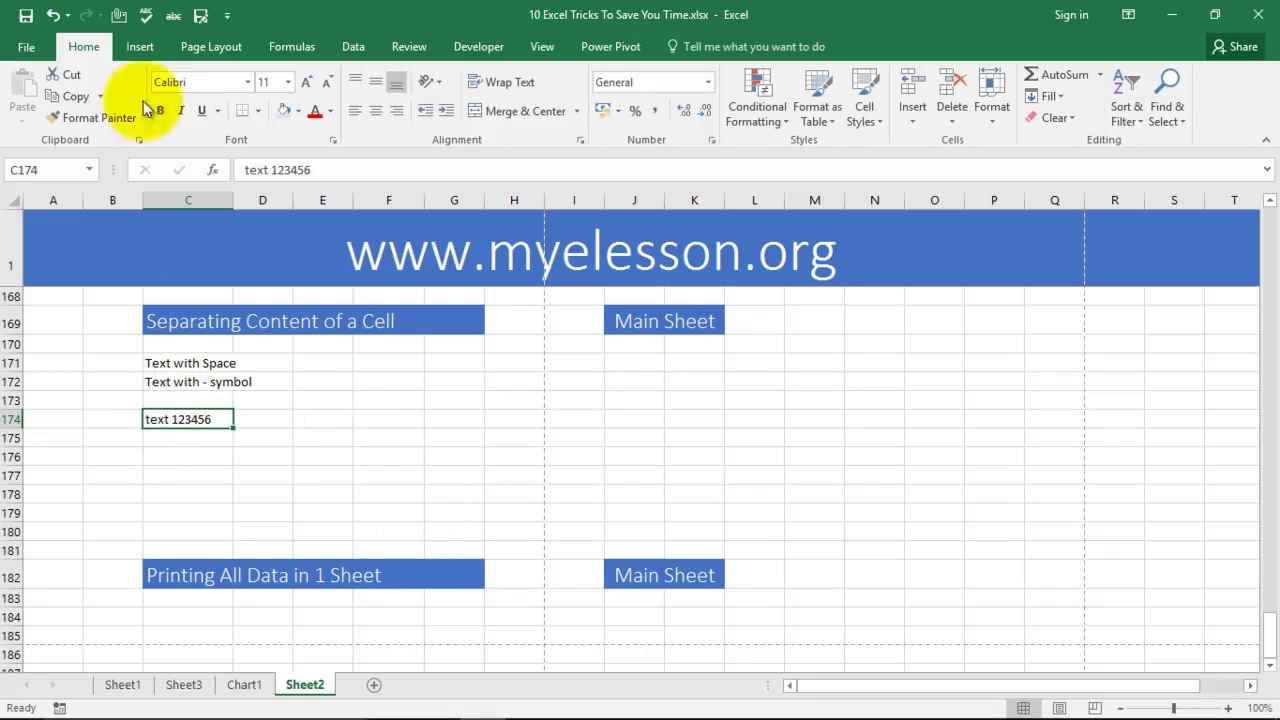
Step: Split C174 at the space with Text to Columns, giving 'text' in C174 and 123456 in D174
left_click(352, 47)
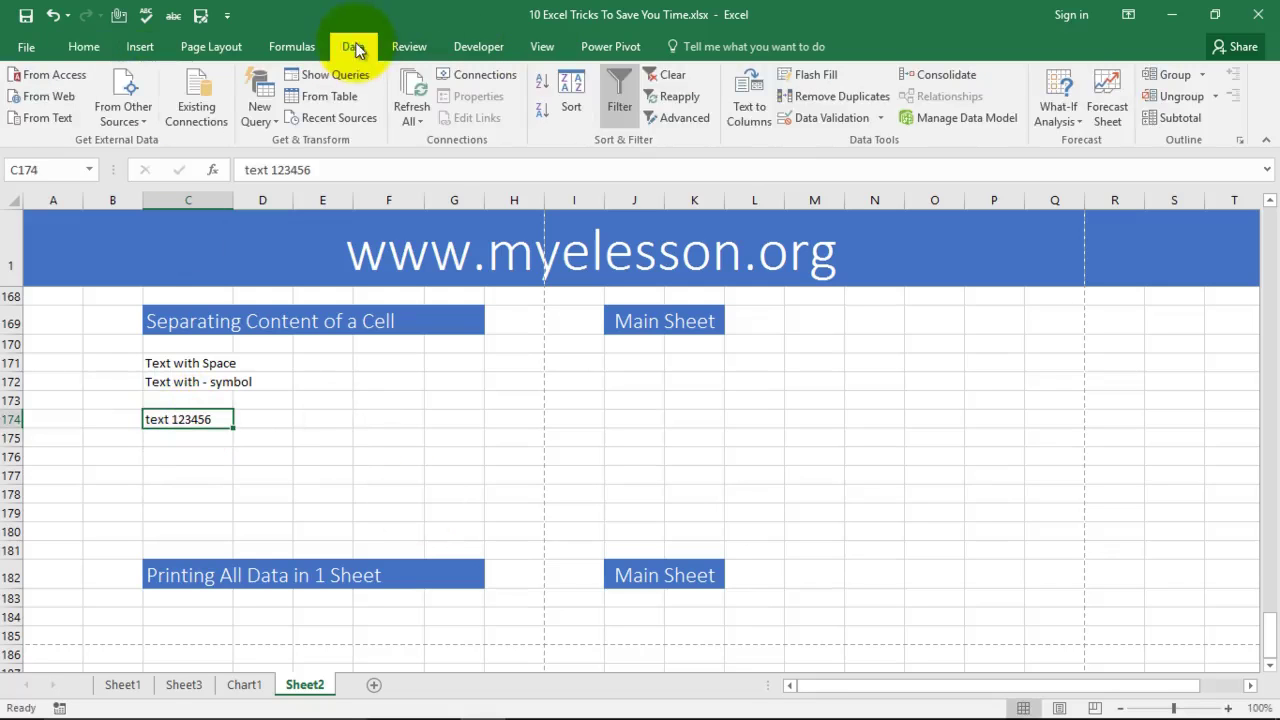
left_click(749, 112)
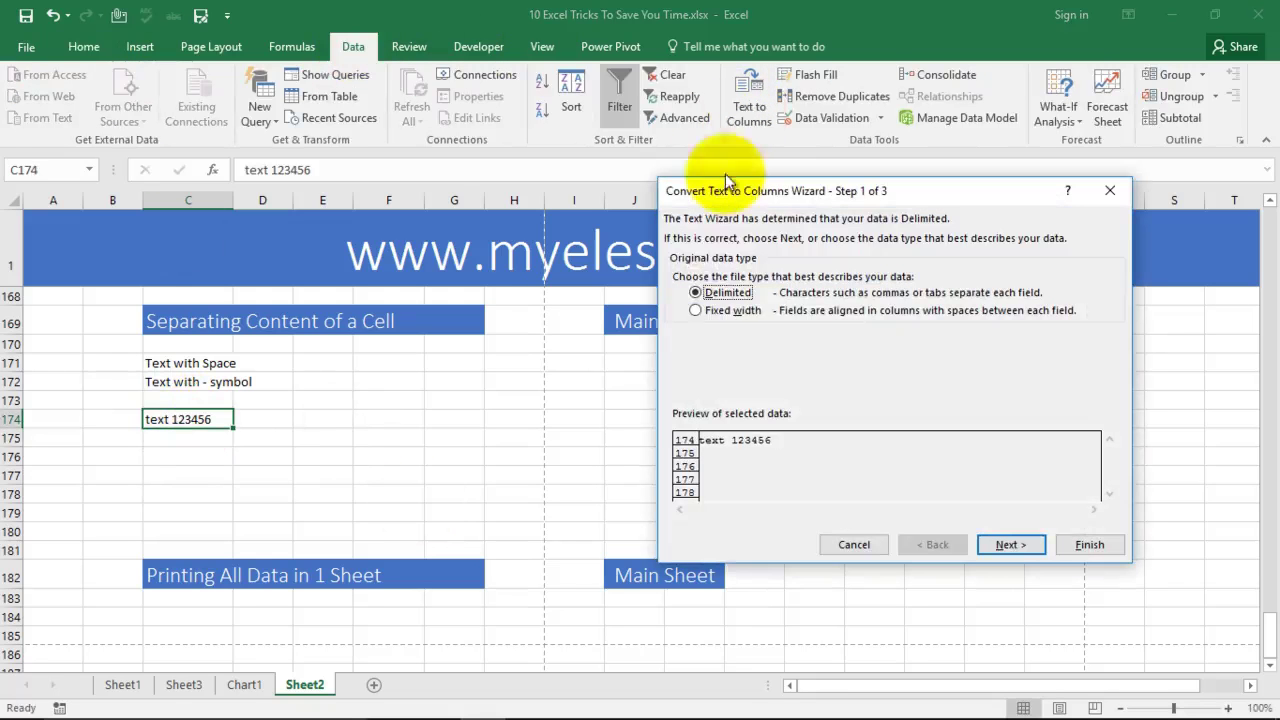
left_click(1010, 548)
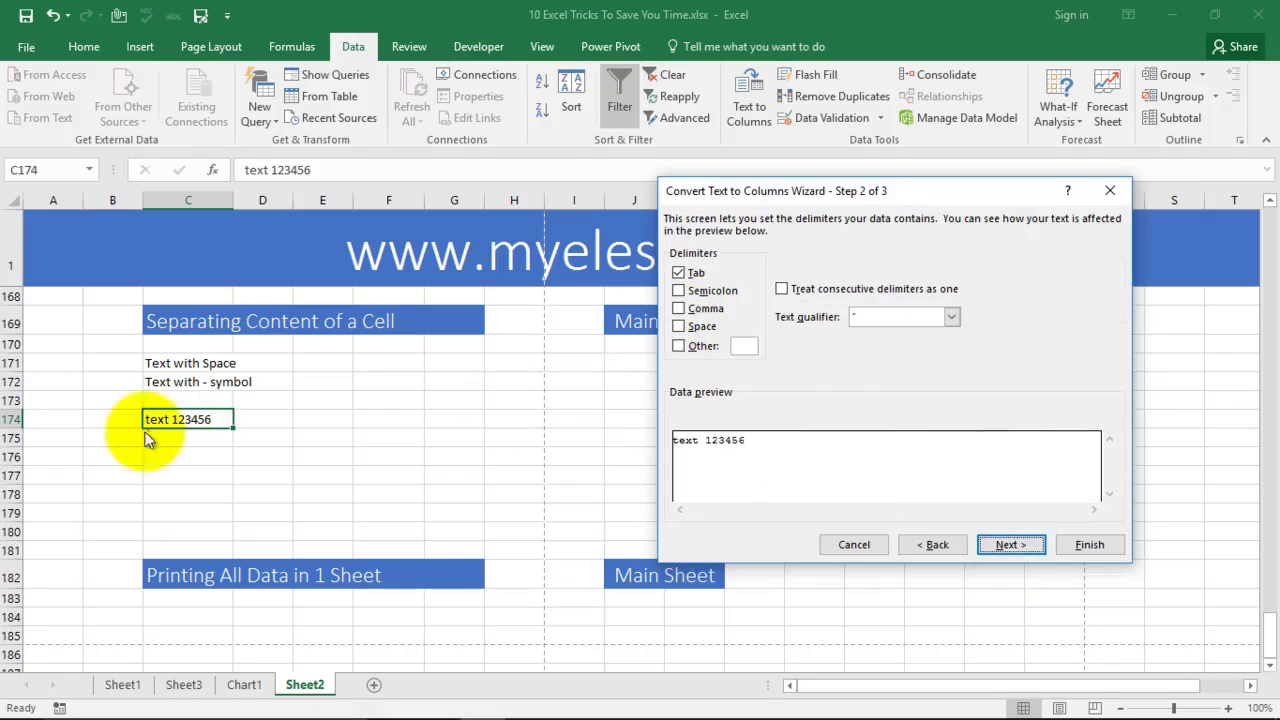
left_click(677, 275)
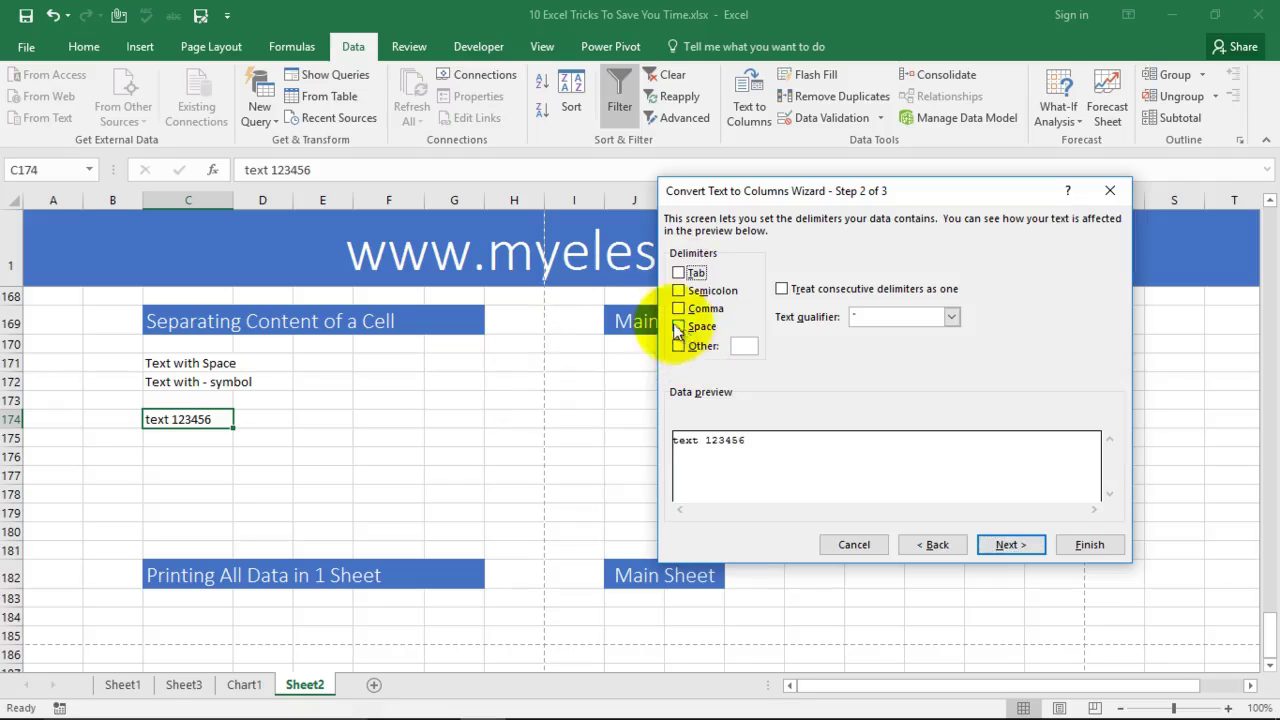
left_click(1012, 544)
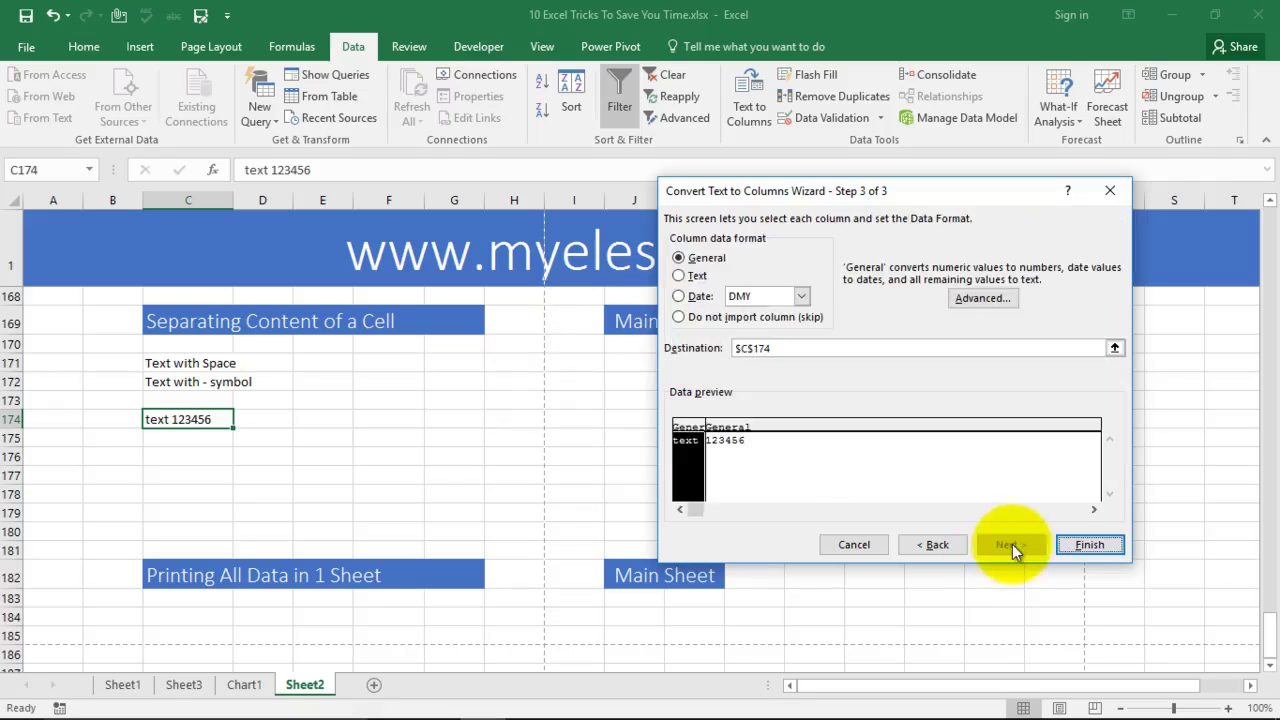
left_click(1092, 544)
left_click(375, 470)
Step: Review the split cells C174:D174, then select the 'Text with - symbol' example cell
left_click_drag(191, 420, 368, 476)
left_click(368, 477)
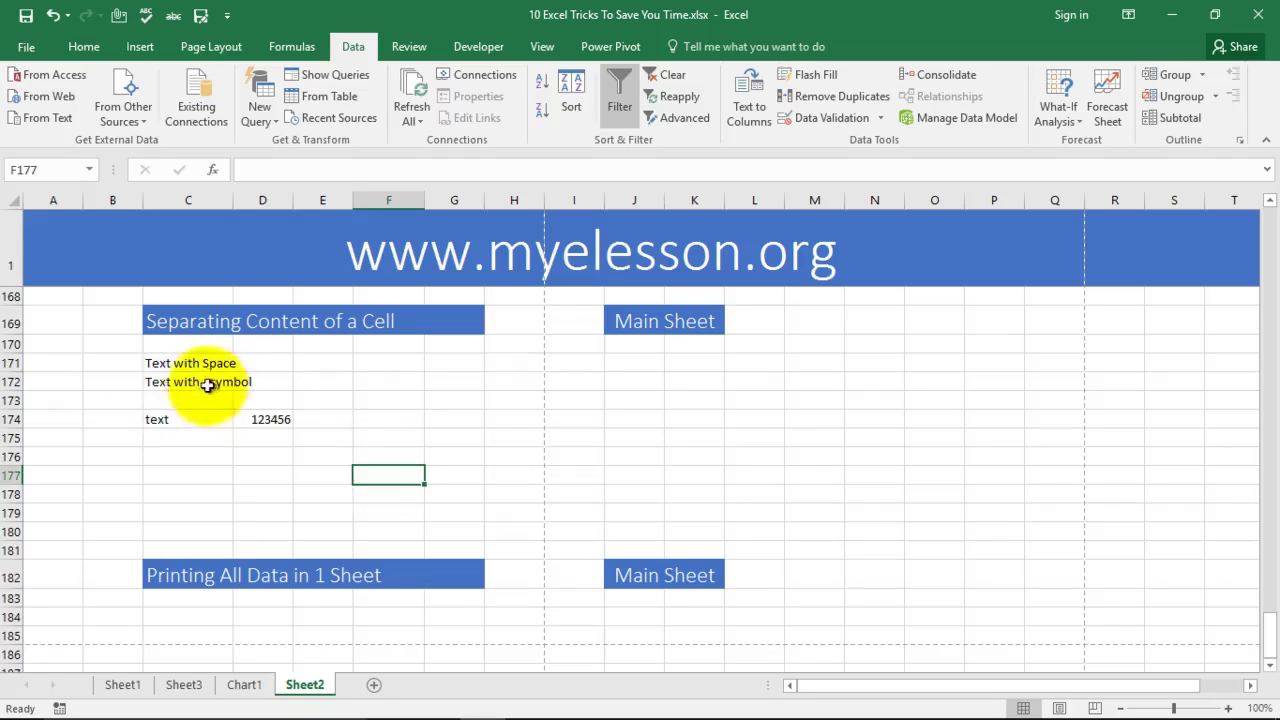
left_click(205, 381)
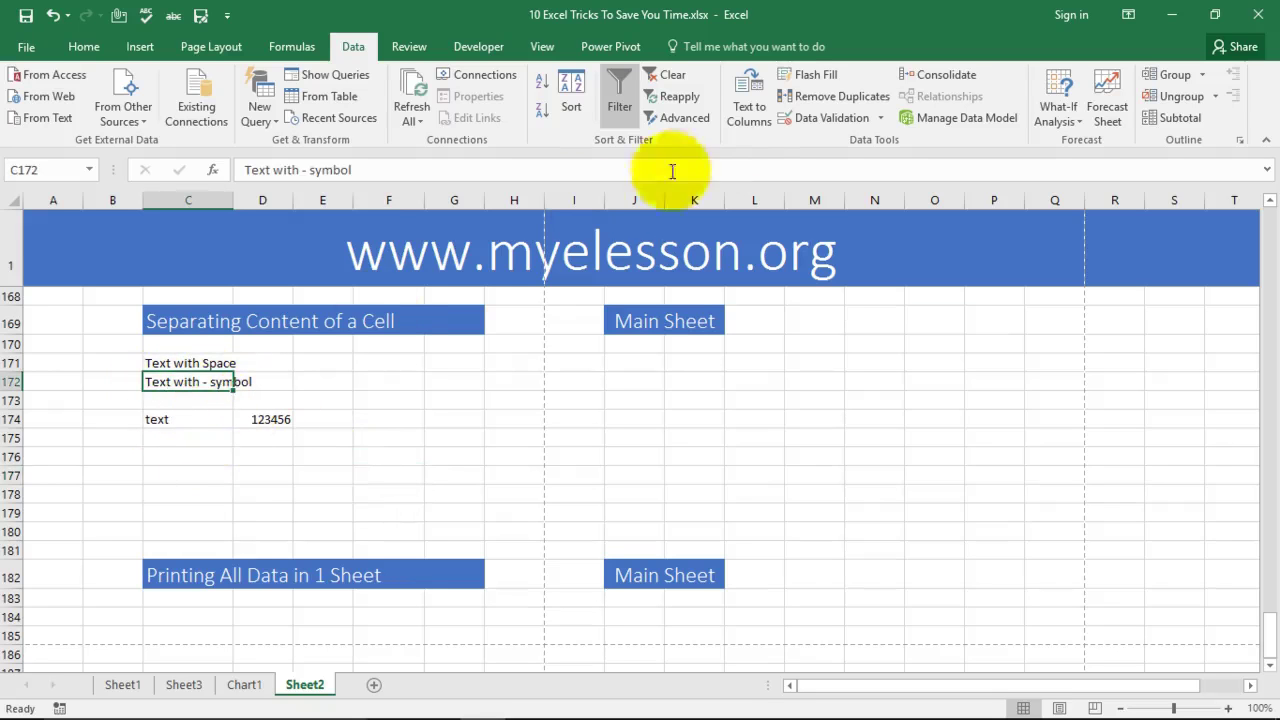
Step: Split C172's 'Text with - symbol' on a custom '-' delimiter into 'Text with' and 'symbol'
left_click(750, 118)
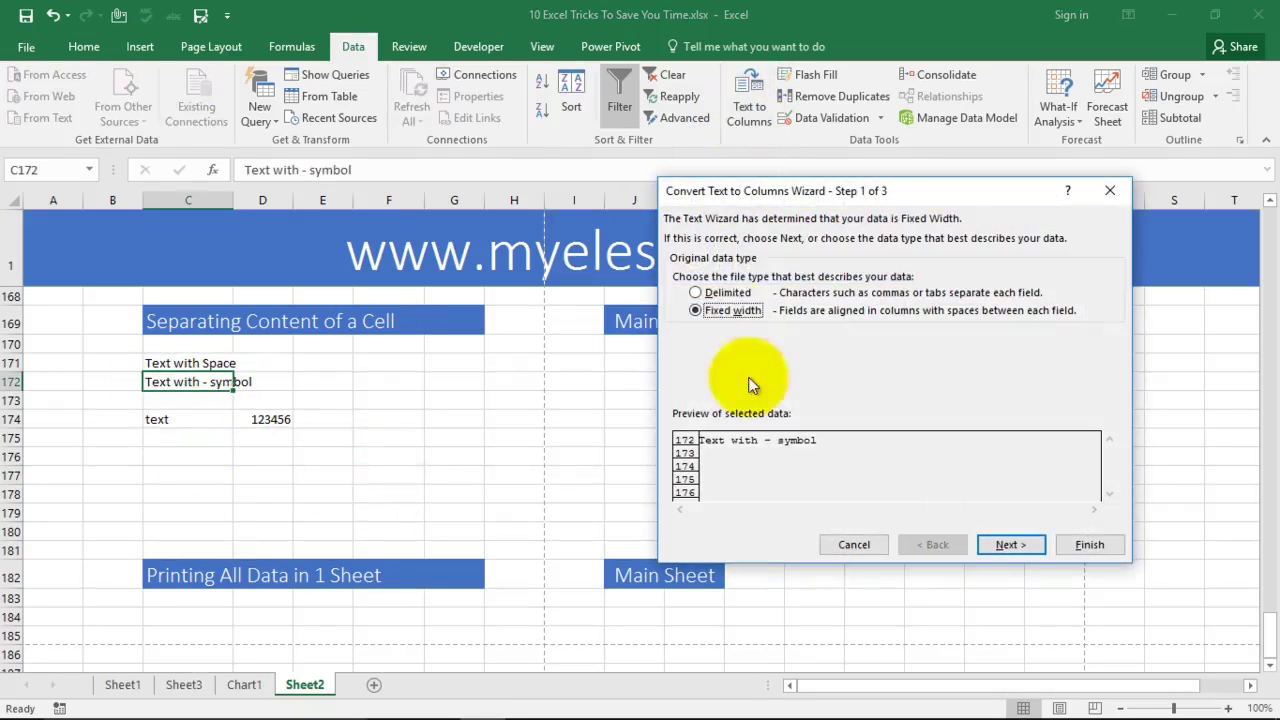
left_click(1010, 544)
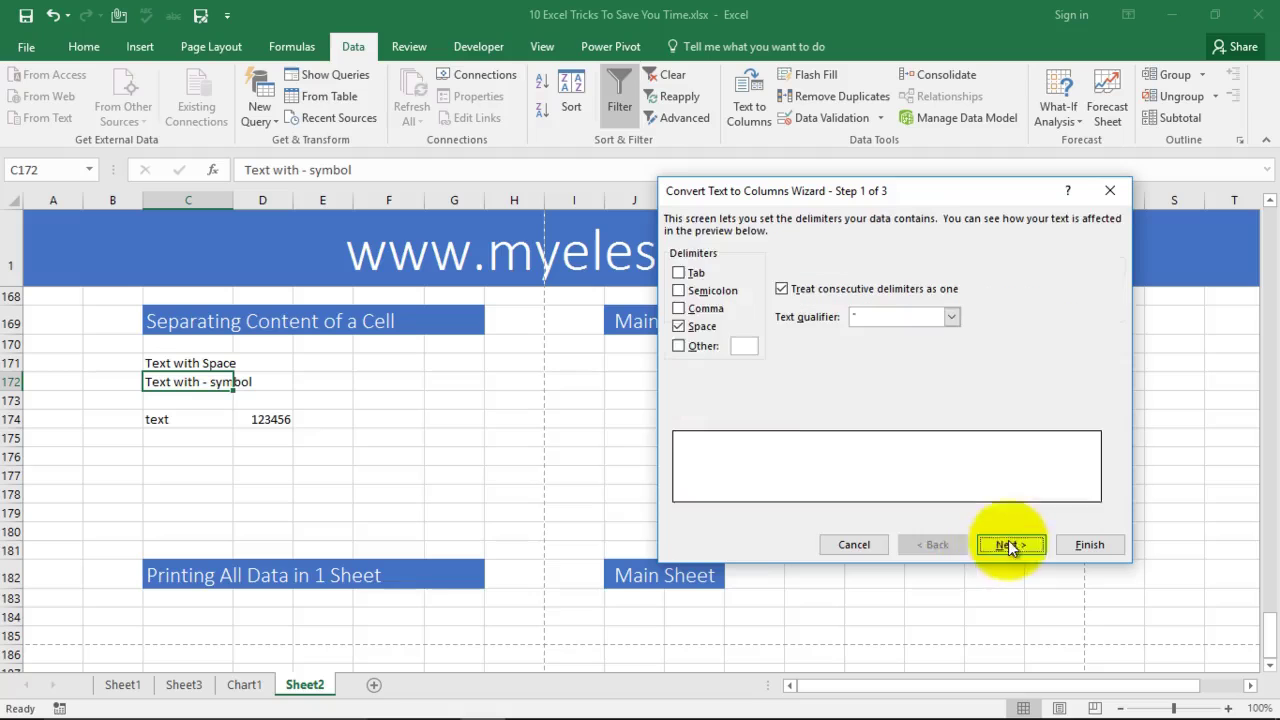
left_click(690, 327)
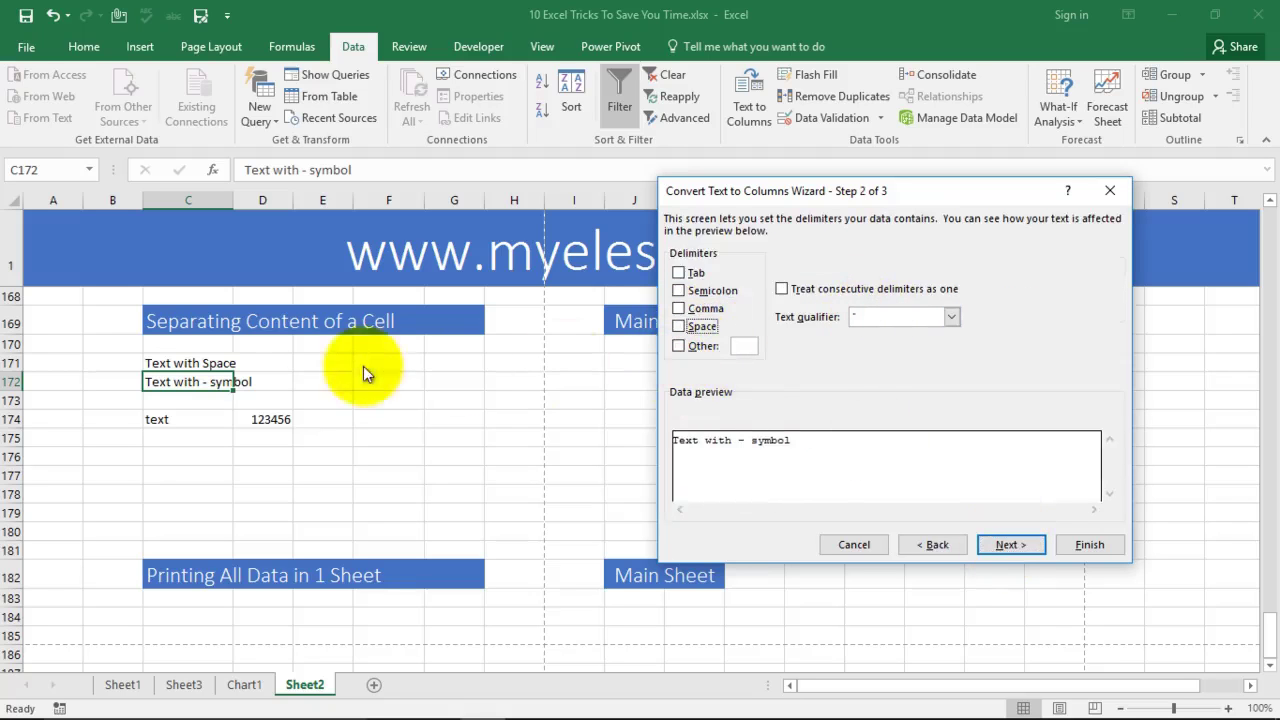
left_click(860, 317)
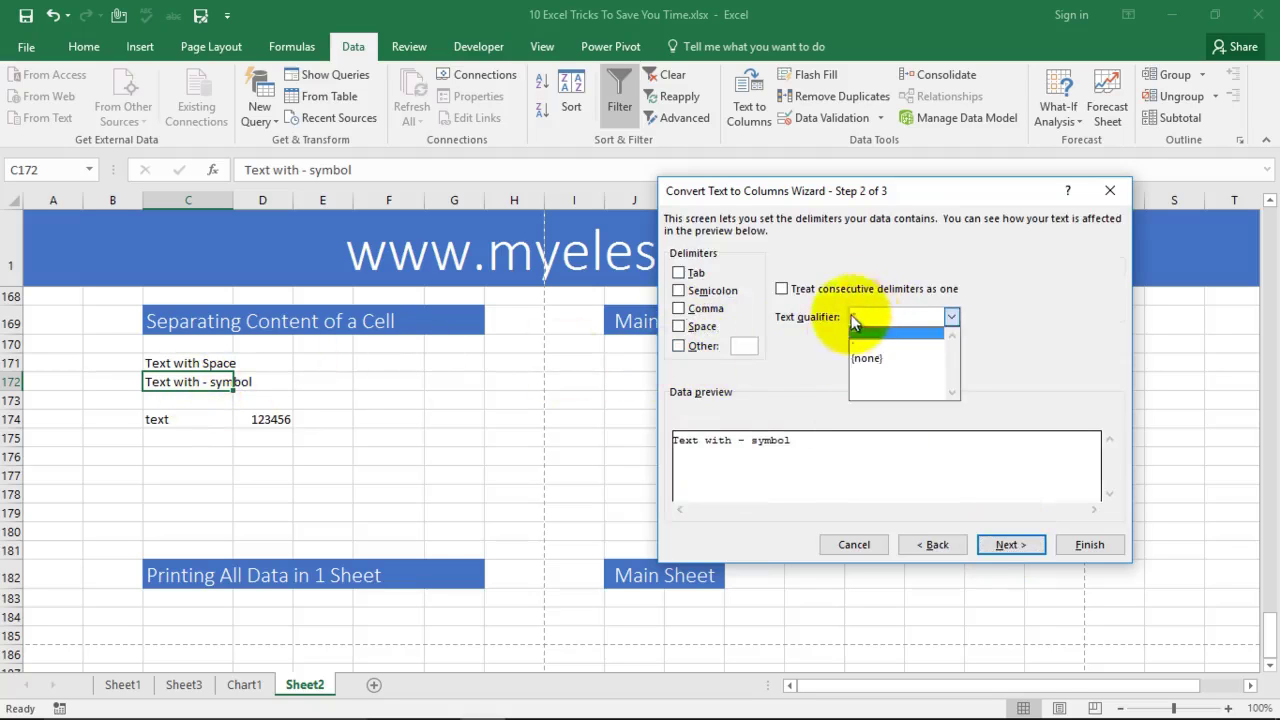
left_click(678, 346)
left_click(736, 346)
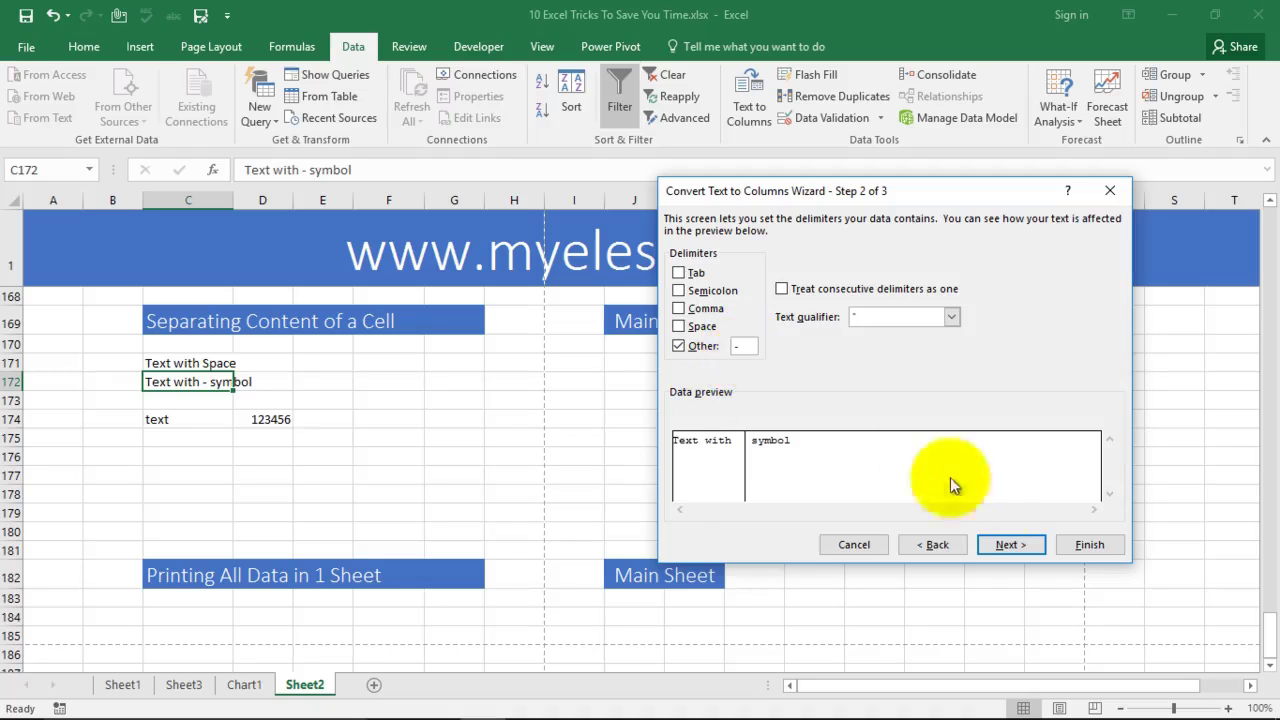
left_click(1006, 545)
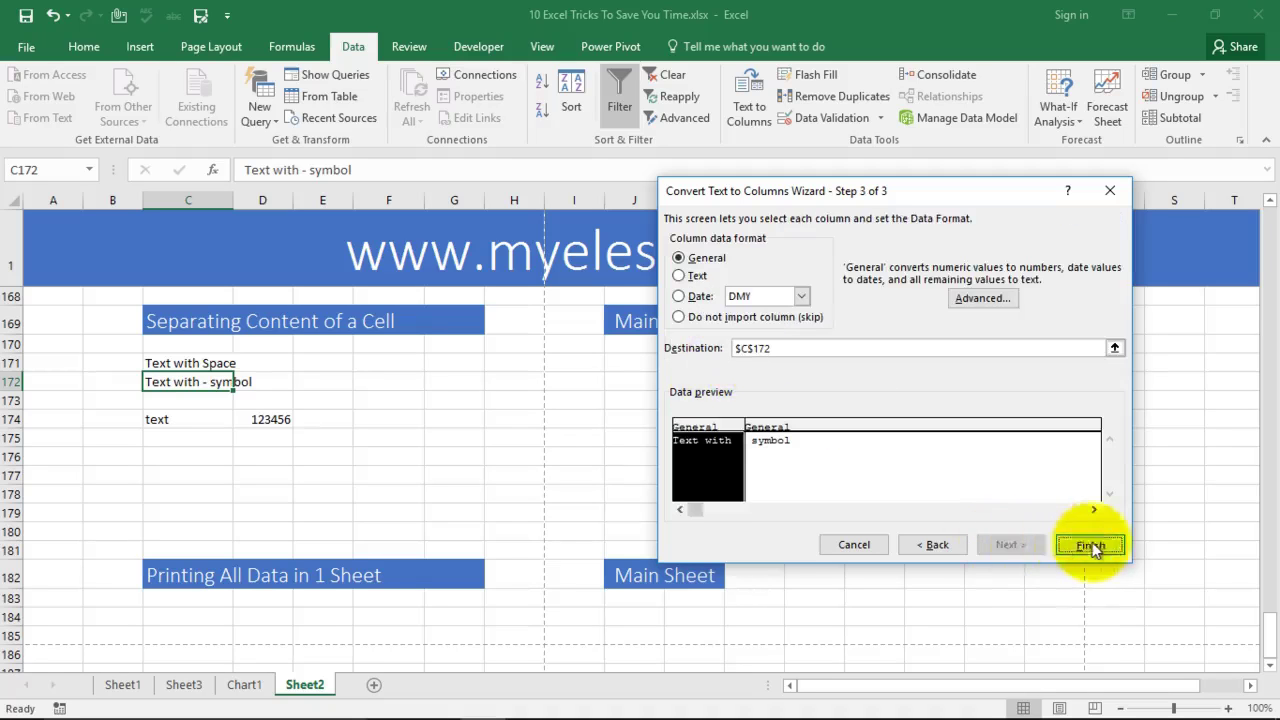
left_click(1089, 545)
Step: Check the split-off 'symbol' in D172 and return to Sheet1's trick menu
left_click(253, 381)
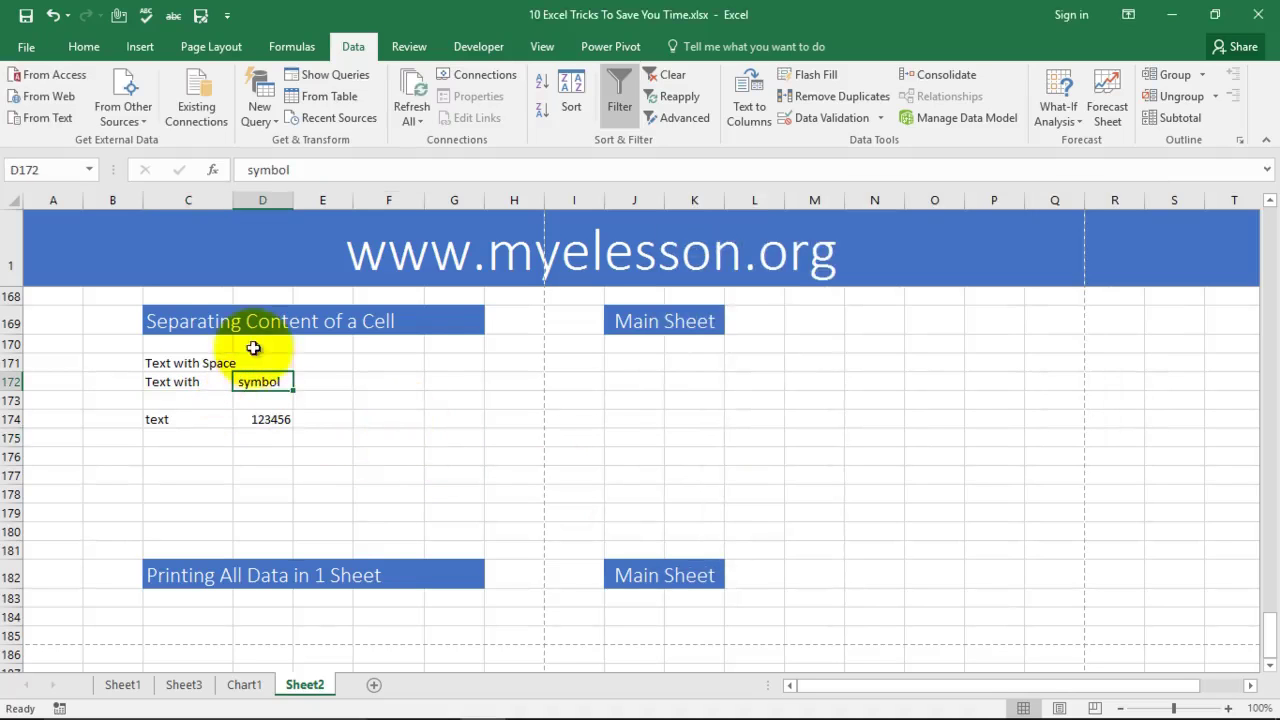
left_click(260, 381)
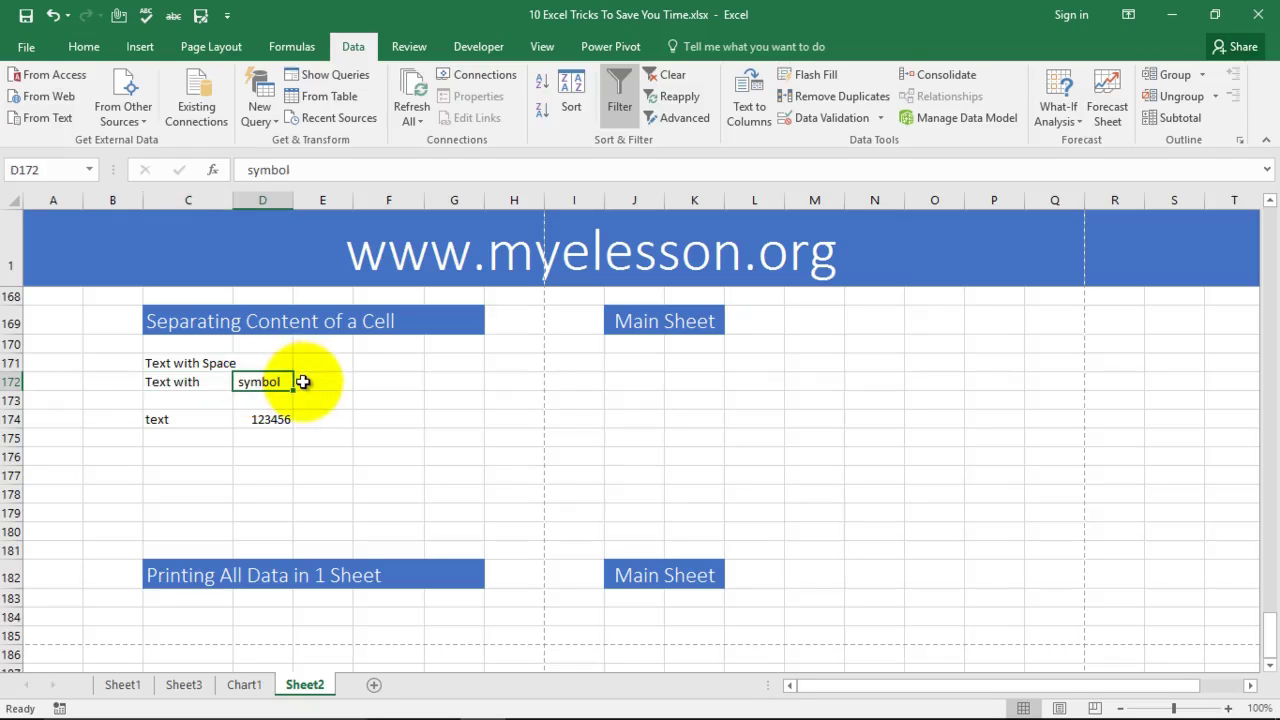
scroll(403, 408, "down", 4)
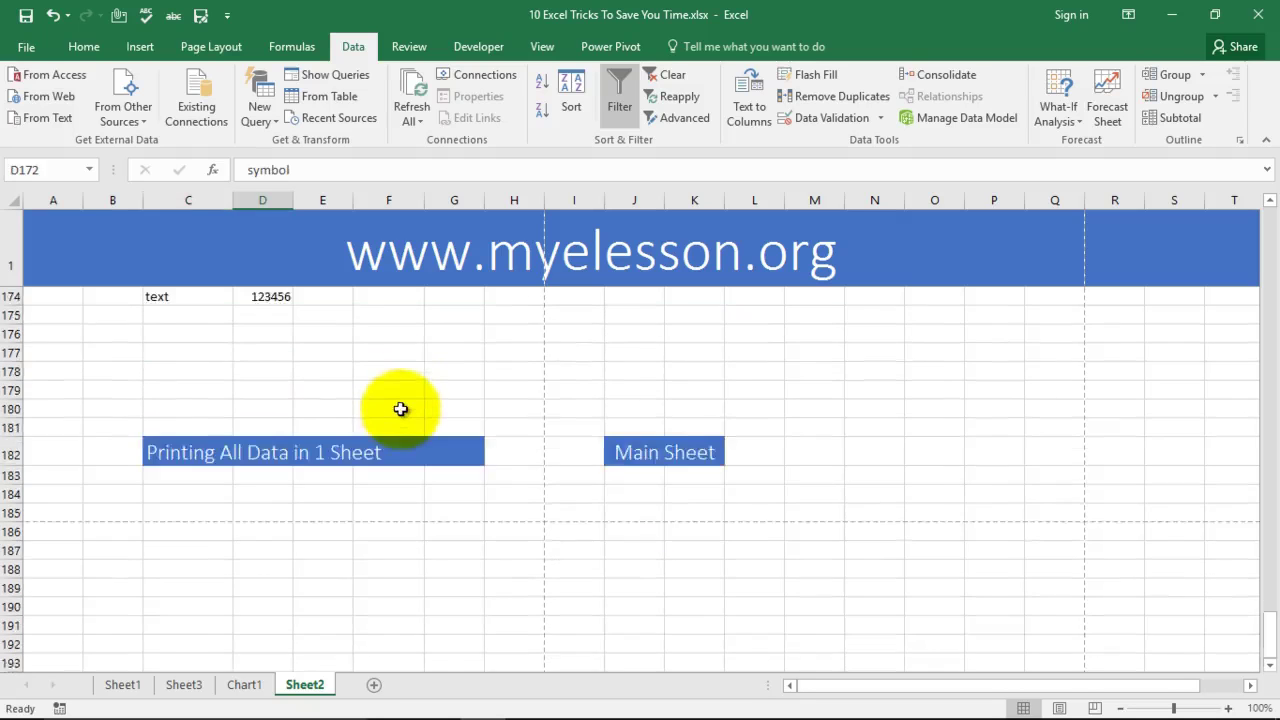
scroll(210, 456, "up", 1)
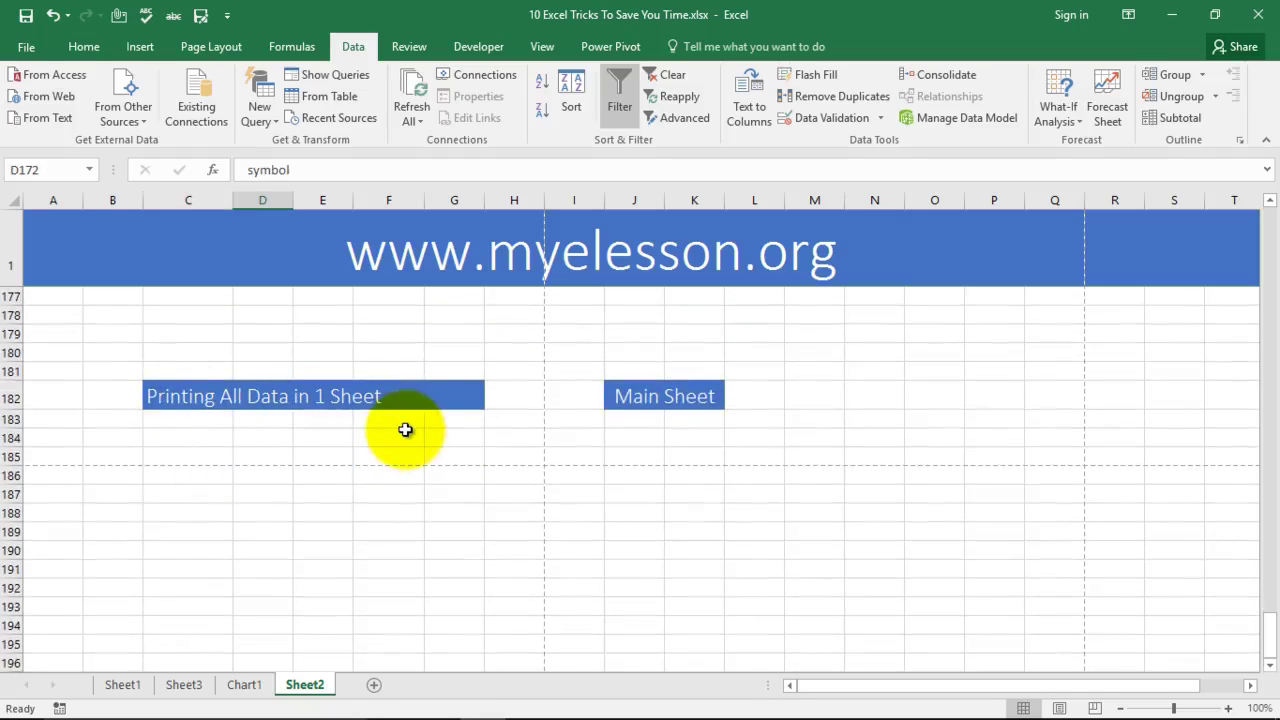
left_click(128, 686)
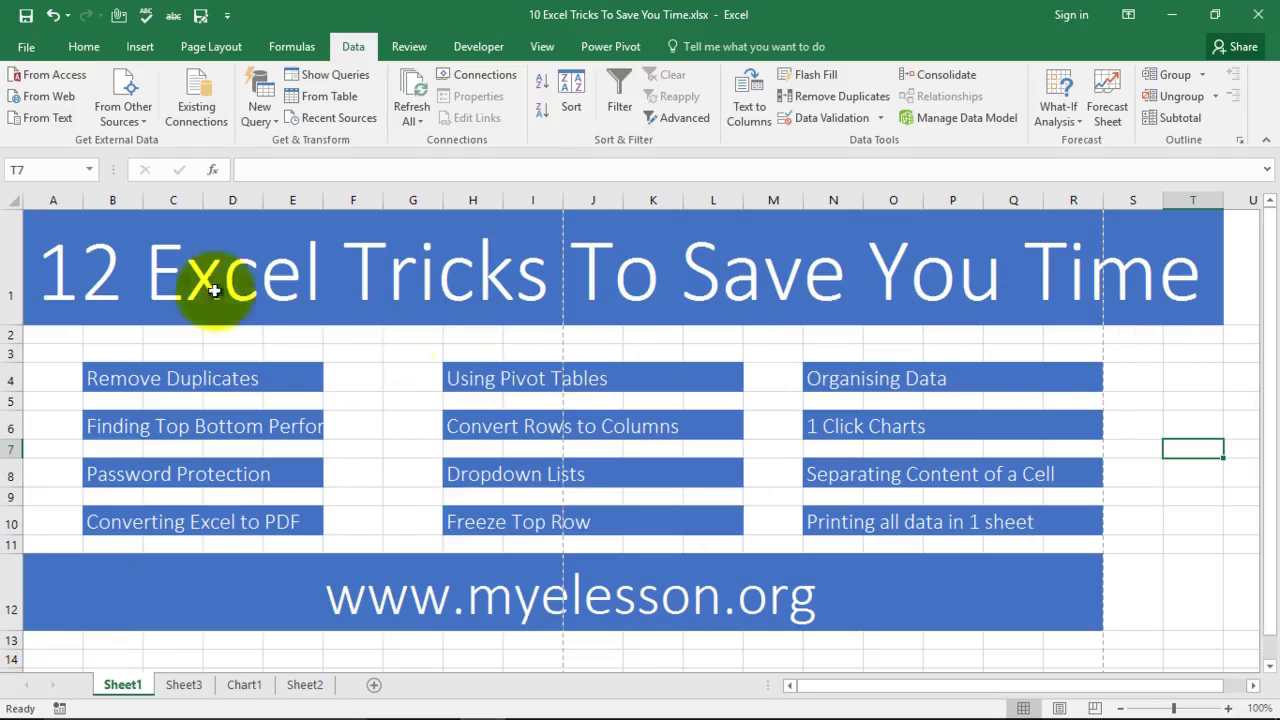
Step: Set Sheet1's printout to Fit Sheet on One Page with Landscape Orientation
left_click(28, 48)
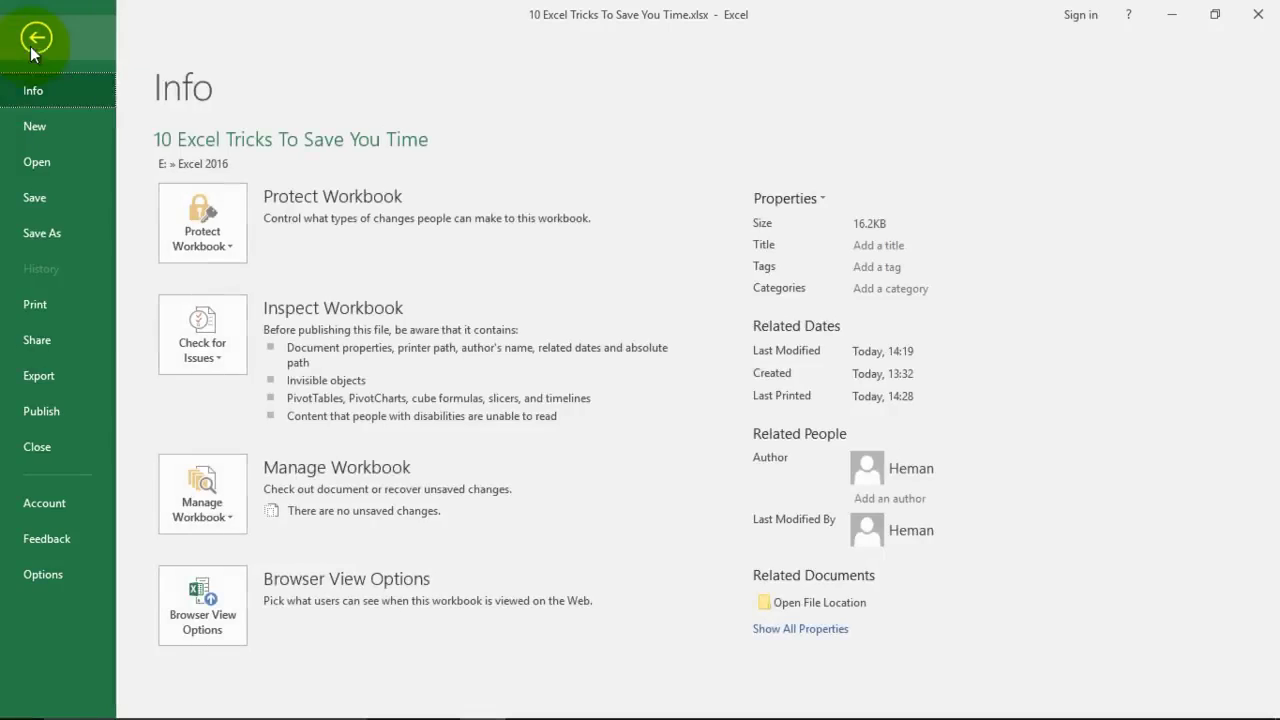
left_click(34, 306)
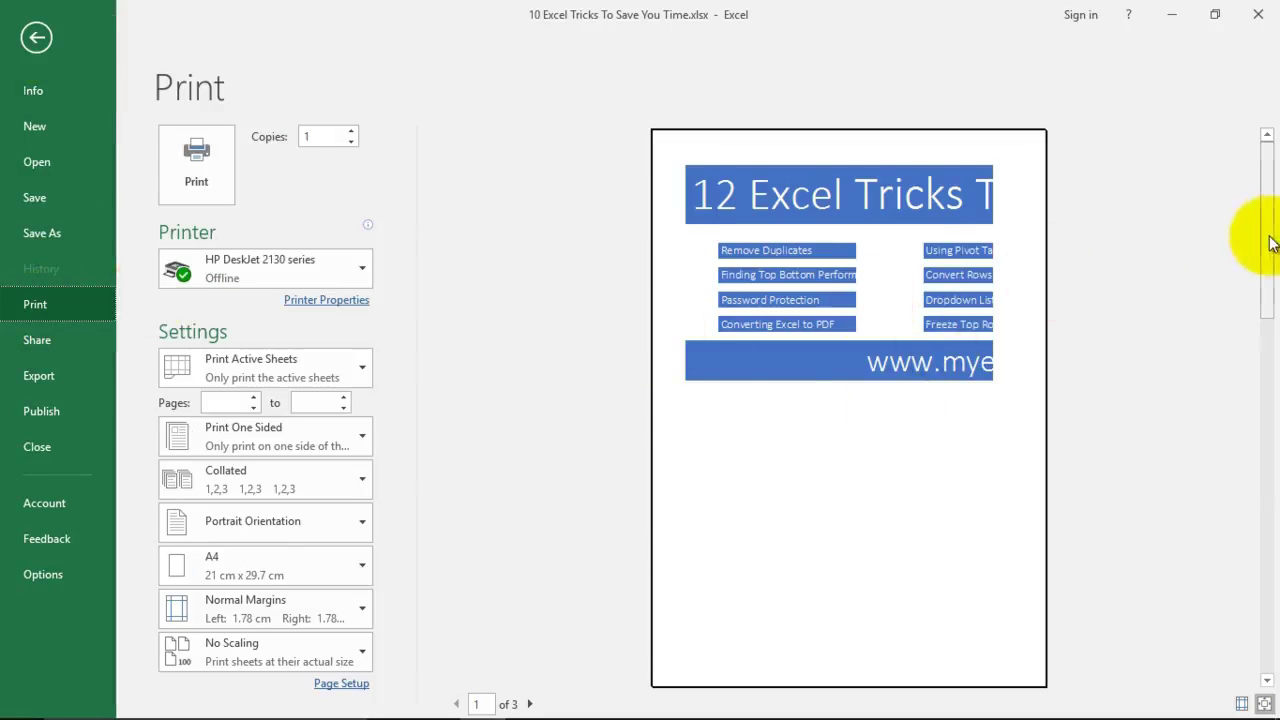
left_click(1268, 328)
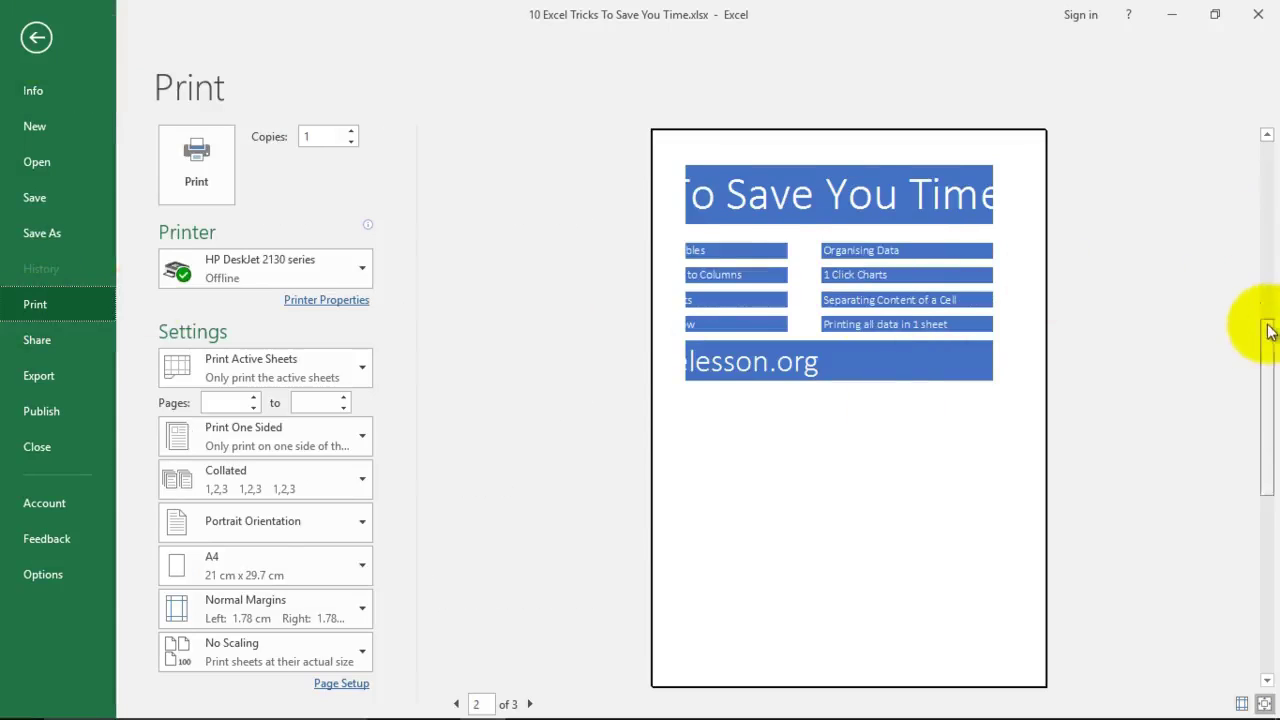
left_click_drag(1269, 329, 1260, 186)
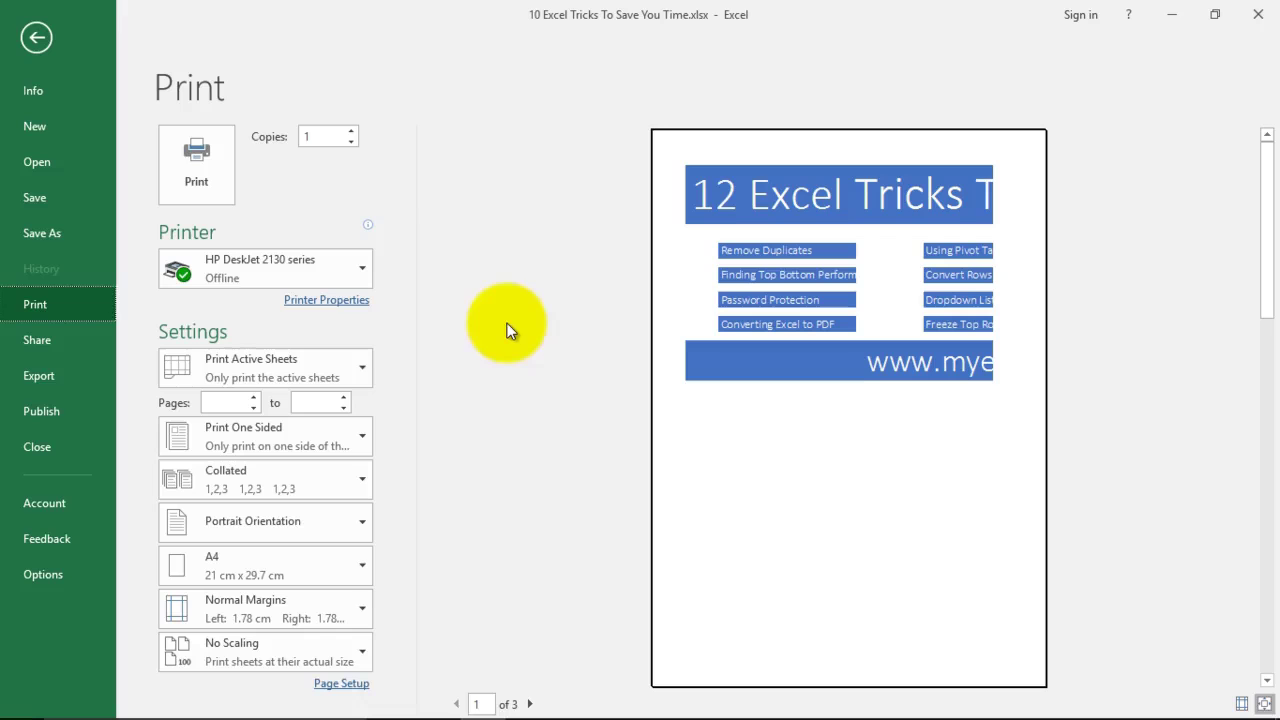
left_click(358, 655)
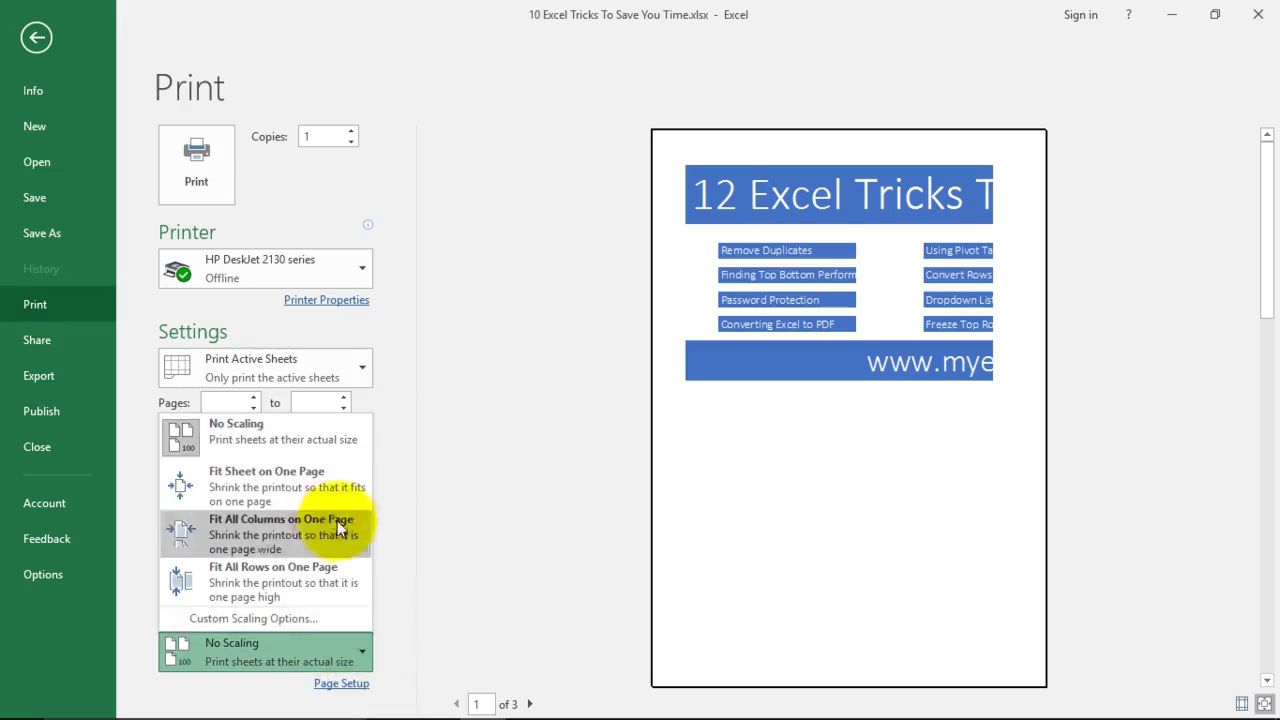
left_click(281, 490)
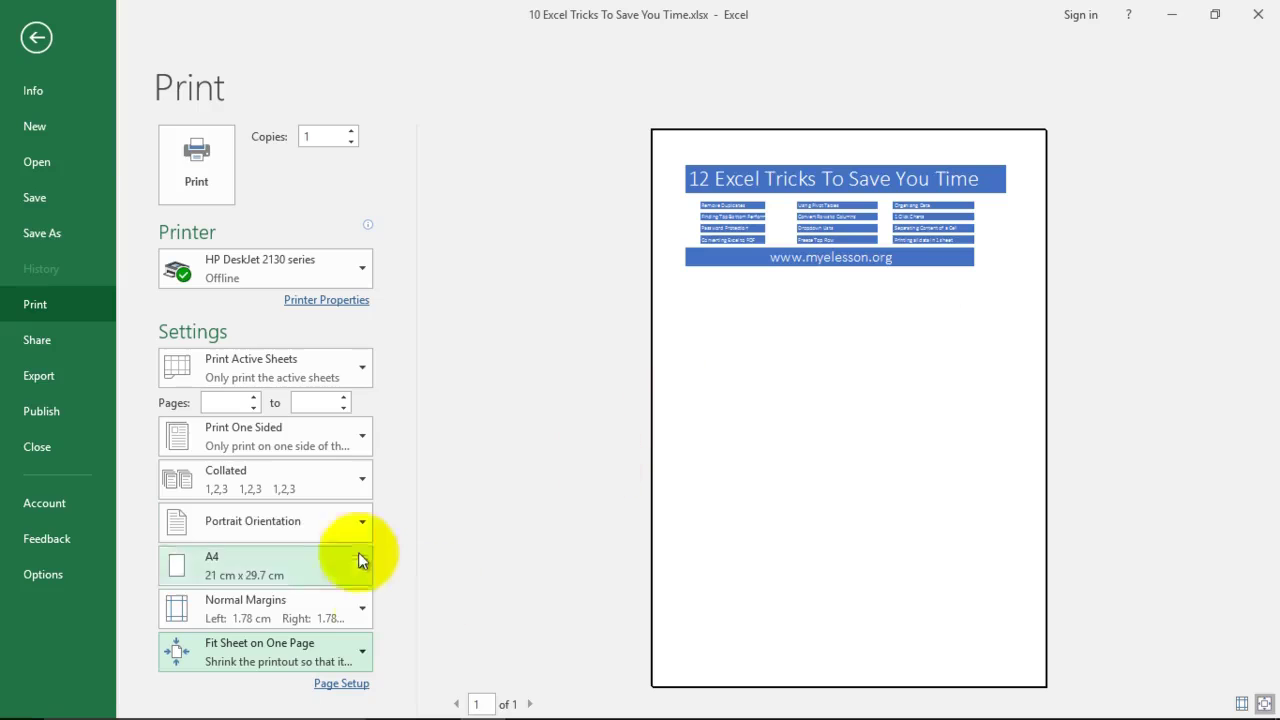
left_click(356, 525)
left_click(283, 603)
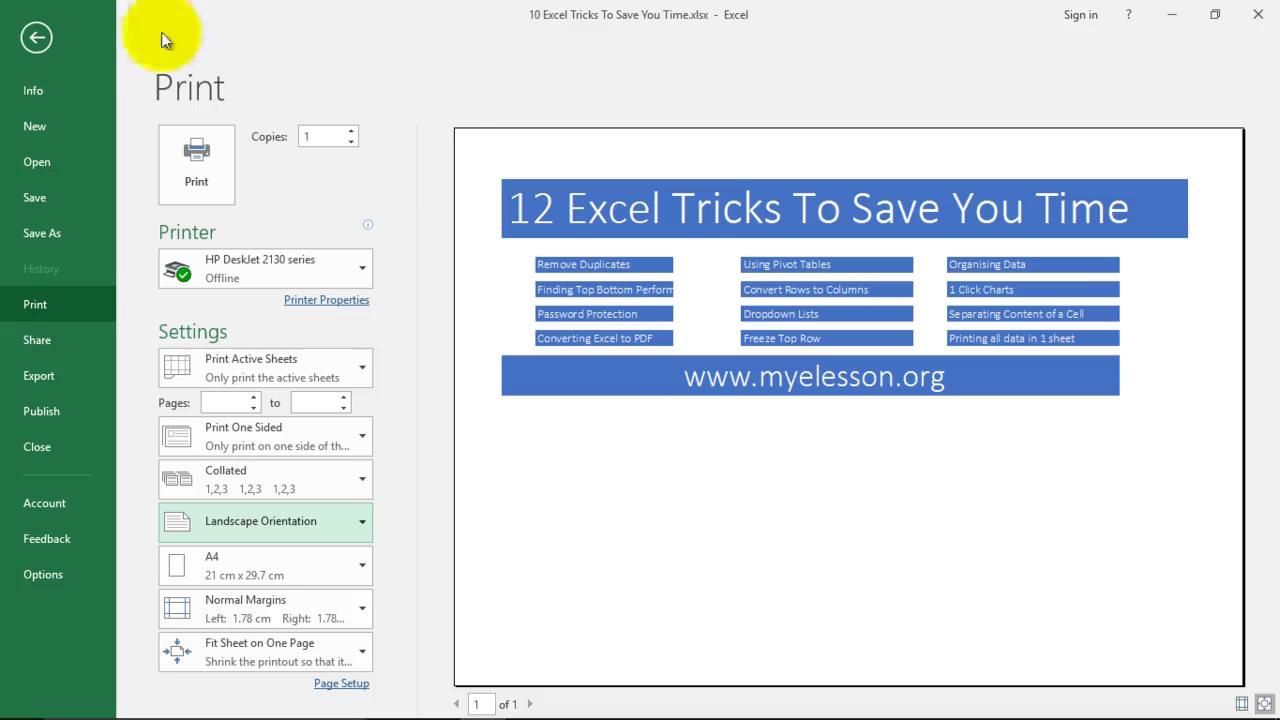
left_click(55, 40)
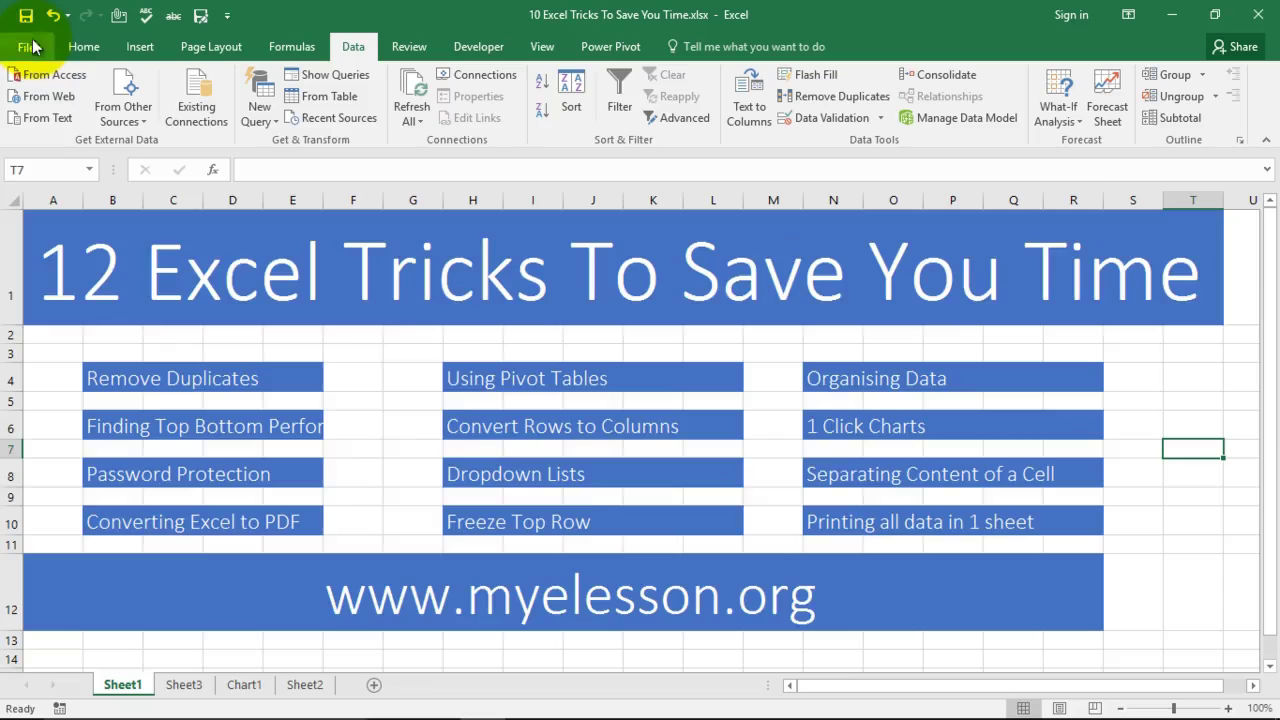
Step: Open the Quick Access Toolbar settings in Excel Options, listing All Commands
scroll(424, 450, "down", 1)
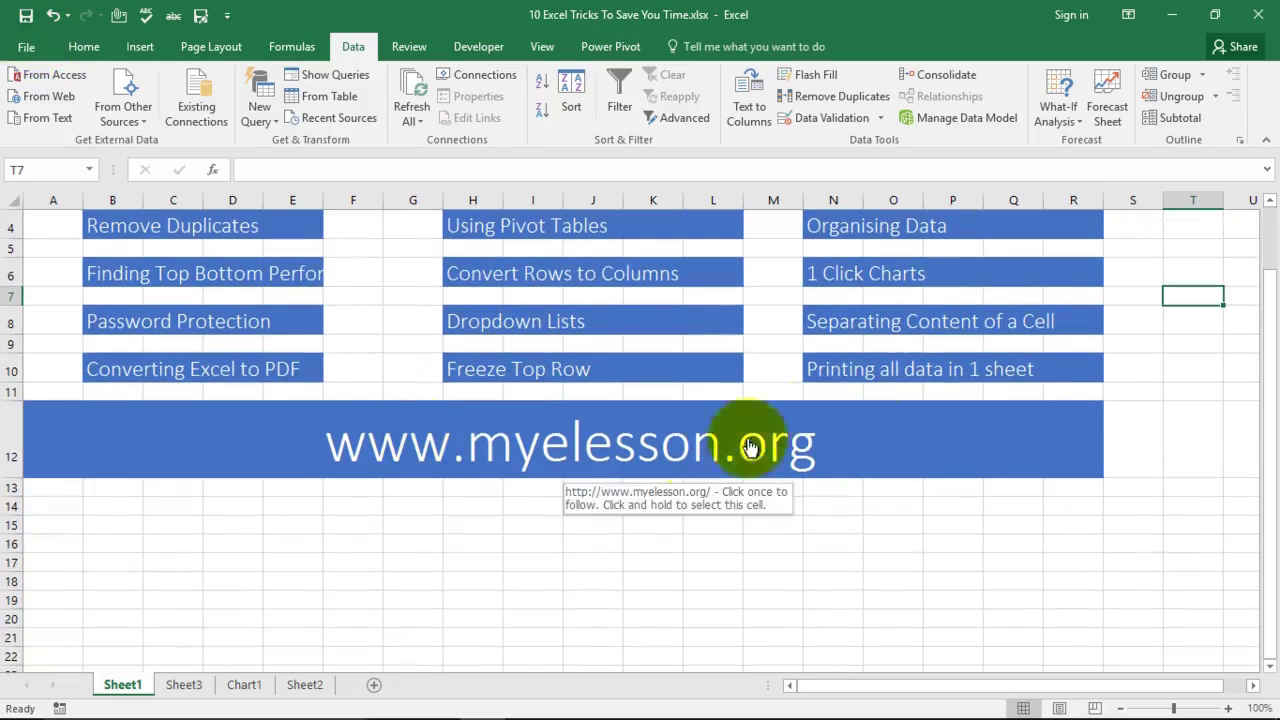
scroll(900, 360, "up", 1)
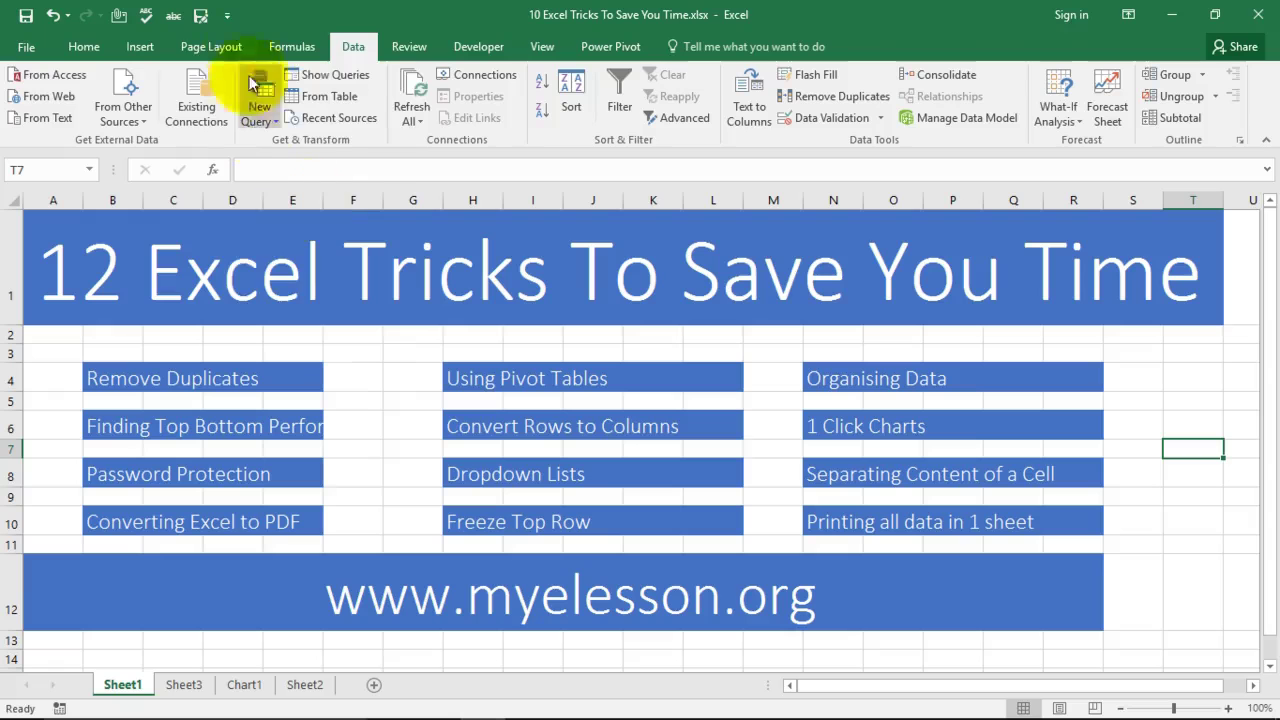
left_click(228, 18)
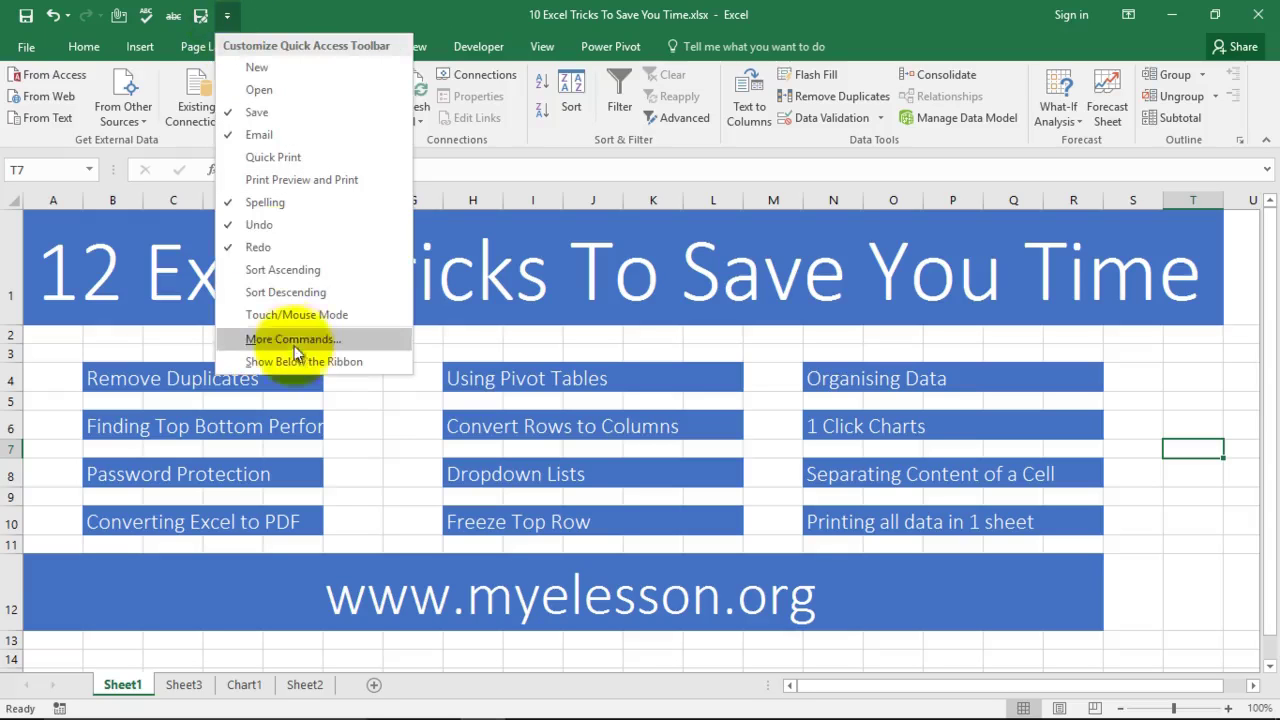
left_click(277, 341)
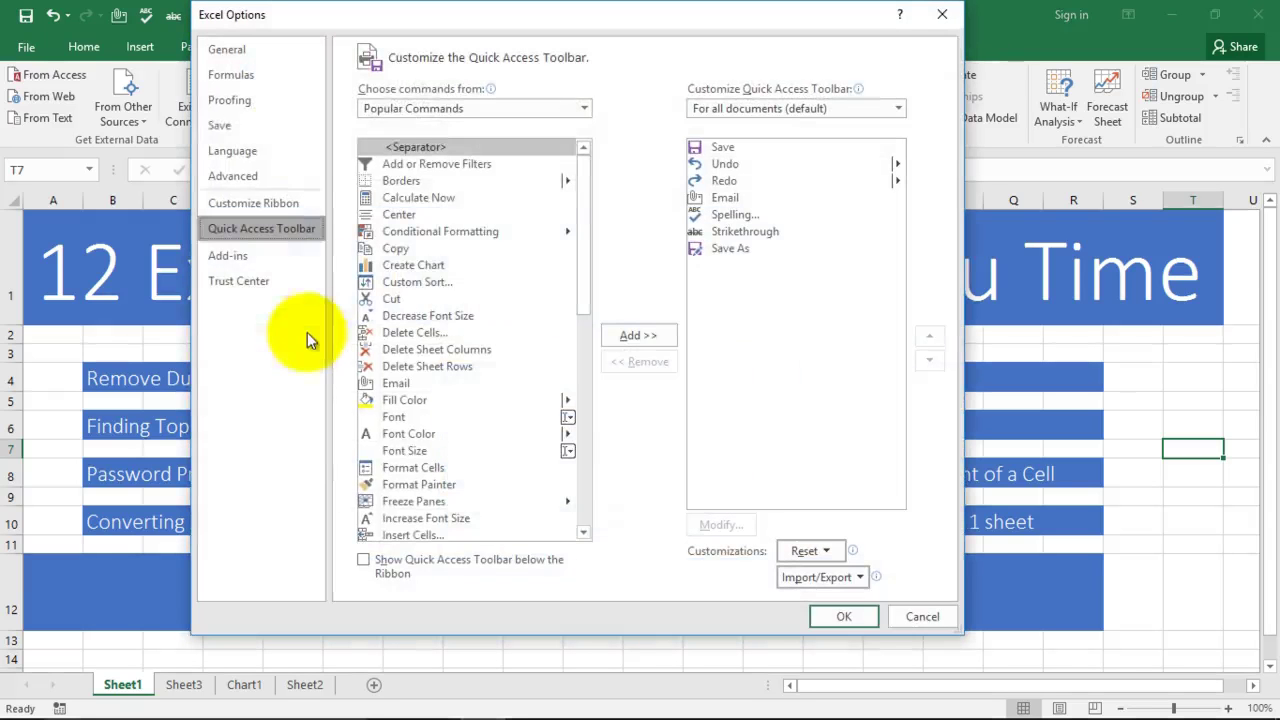
left_click(425, 111)
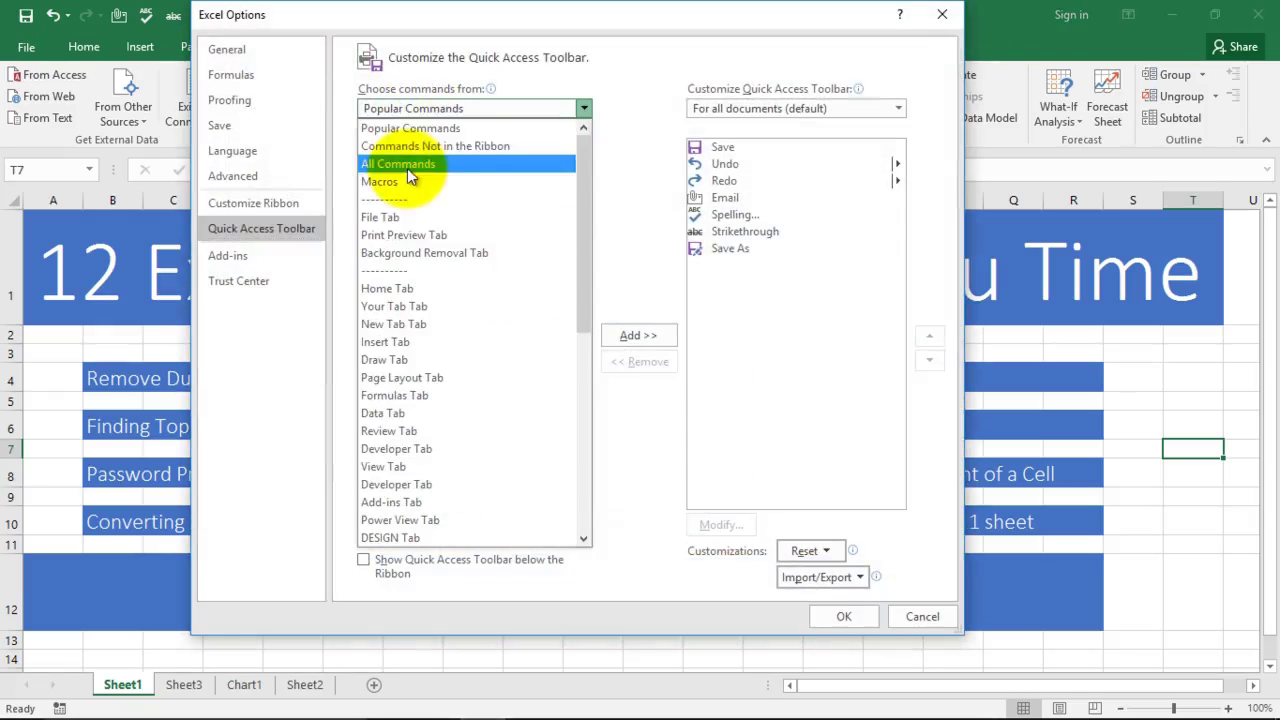
key("Escape")
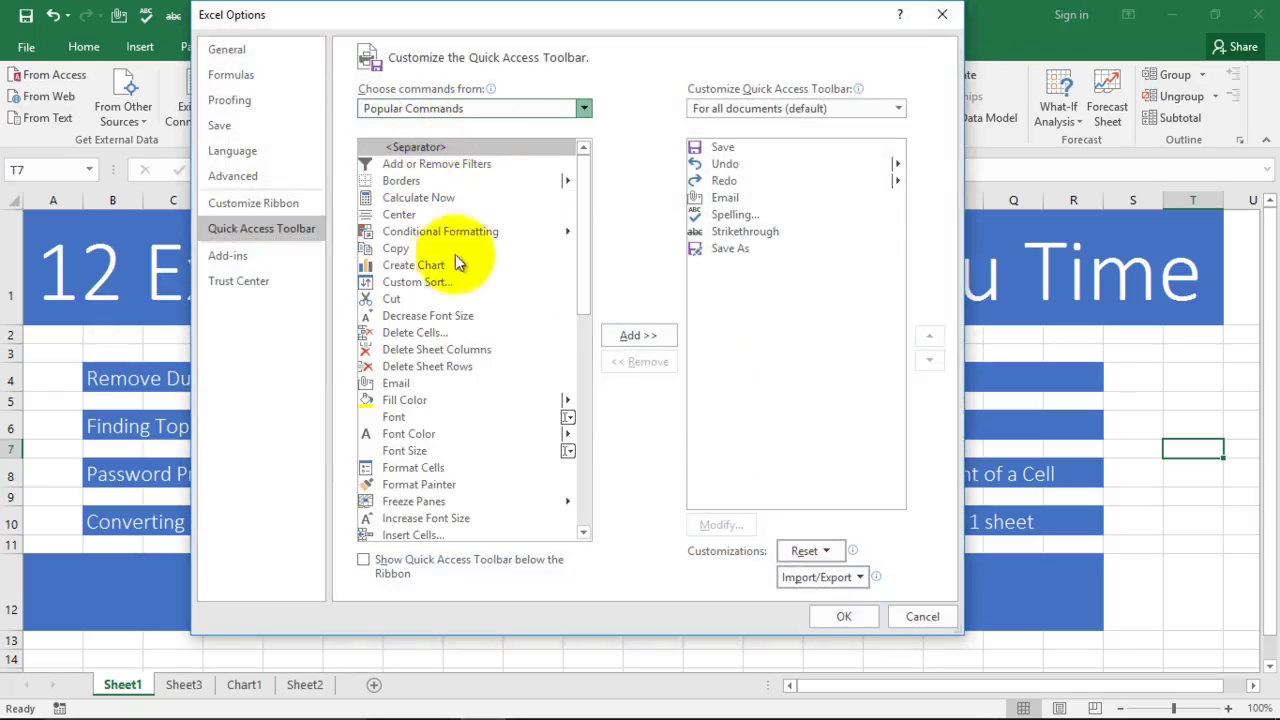
Step: Find the Camera command and add it to the Quick Access Toolbar
scroll(406, 416, "down", 1)
left_click(408, 421)
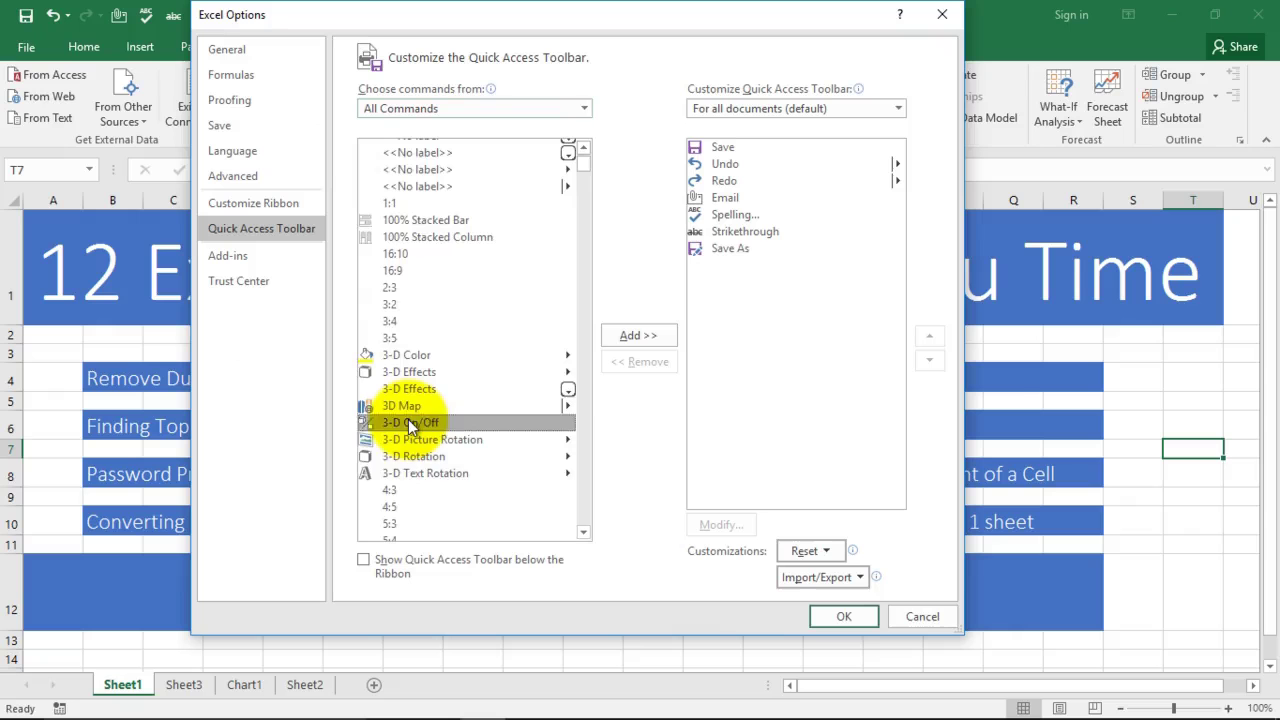
key("c")
key("Down")
key("Down")
key("Down")
key("Down")
key("Down")
key("Down")
key("Down")
key("Down")
key("Down")
key("Down")
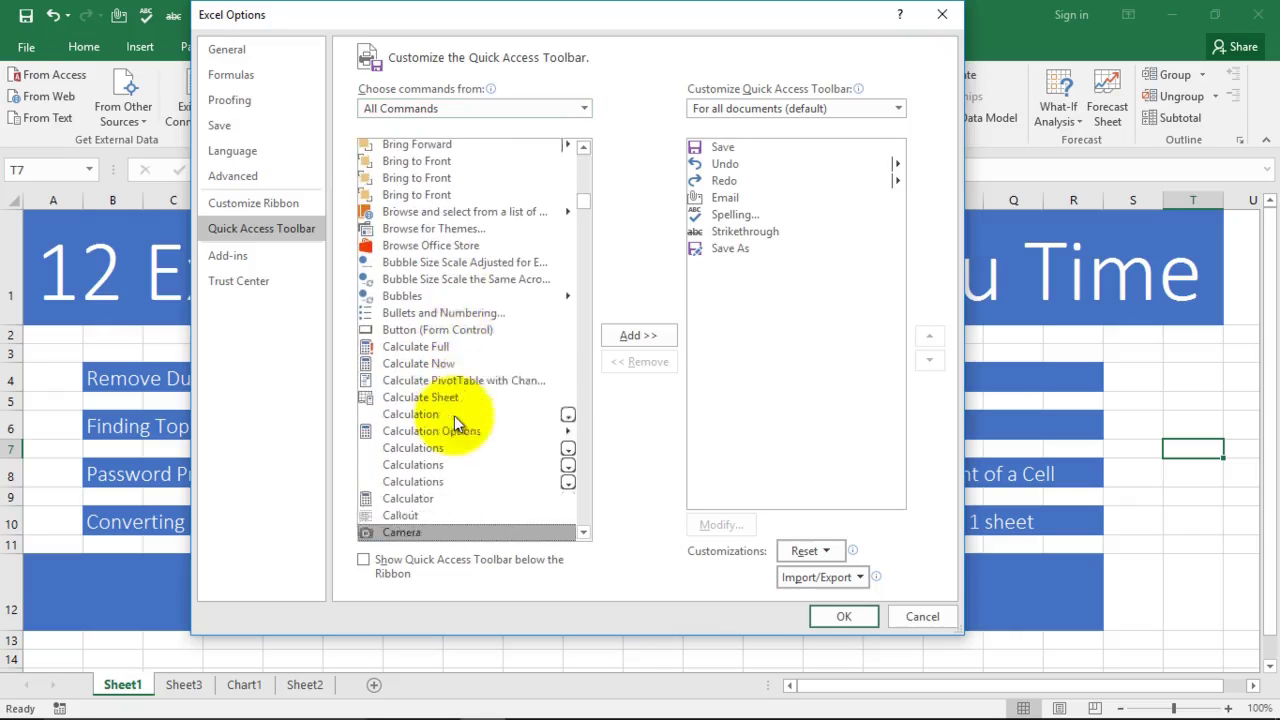
key("Down")
left_click(415, 517)
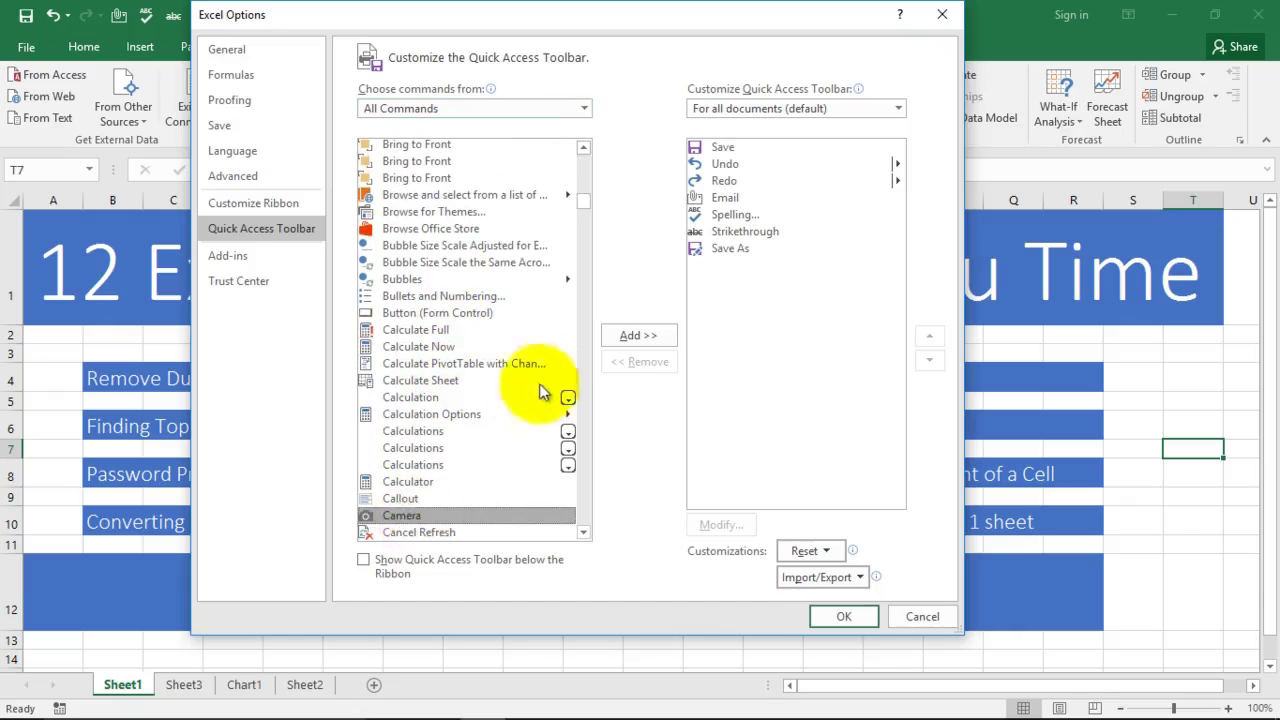
left_click(628, 335)
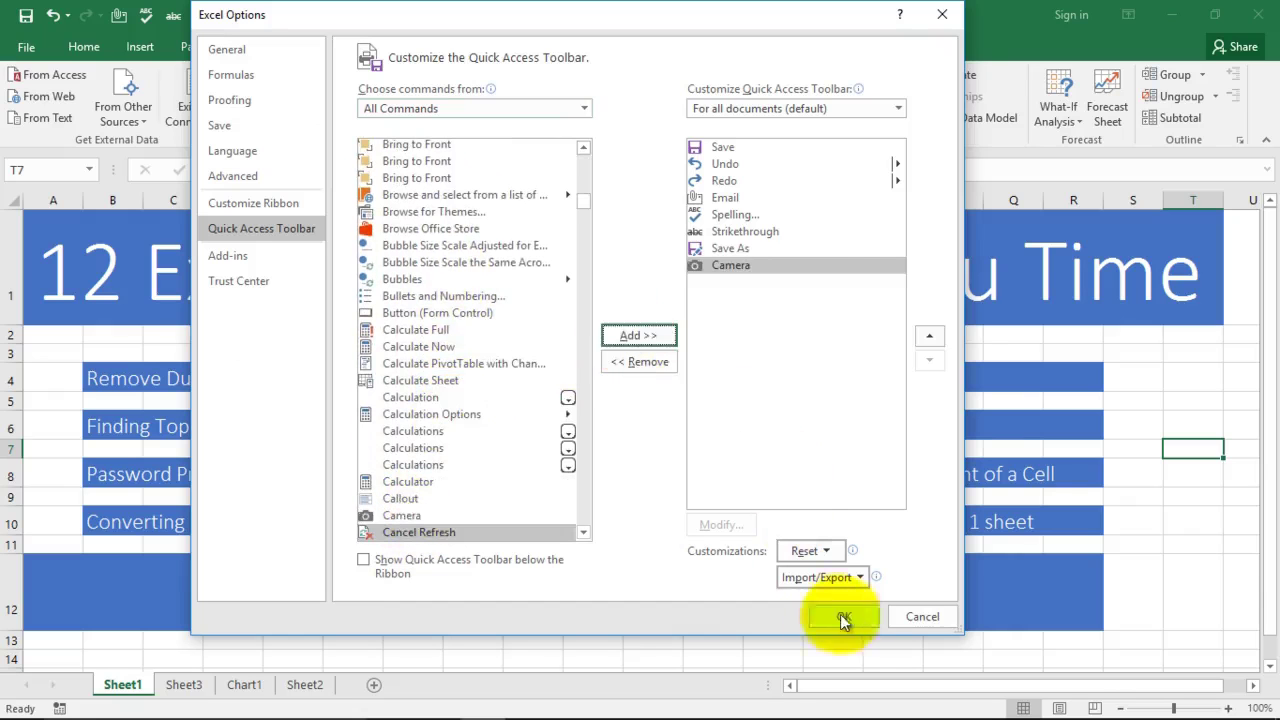
left_click(842, 615)
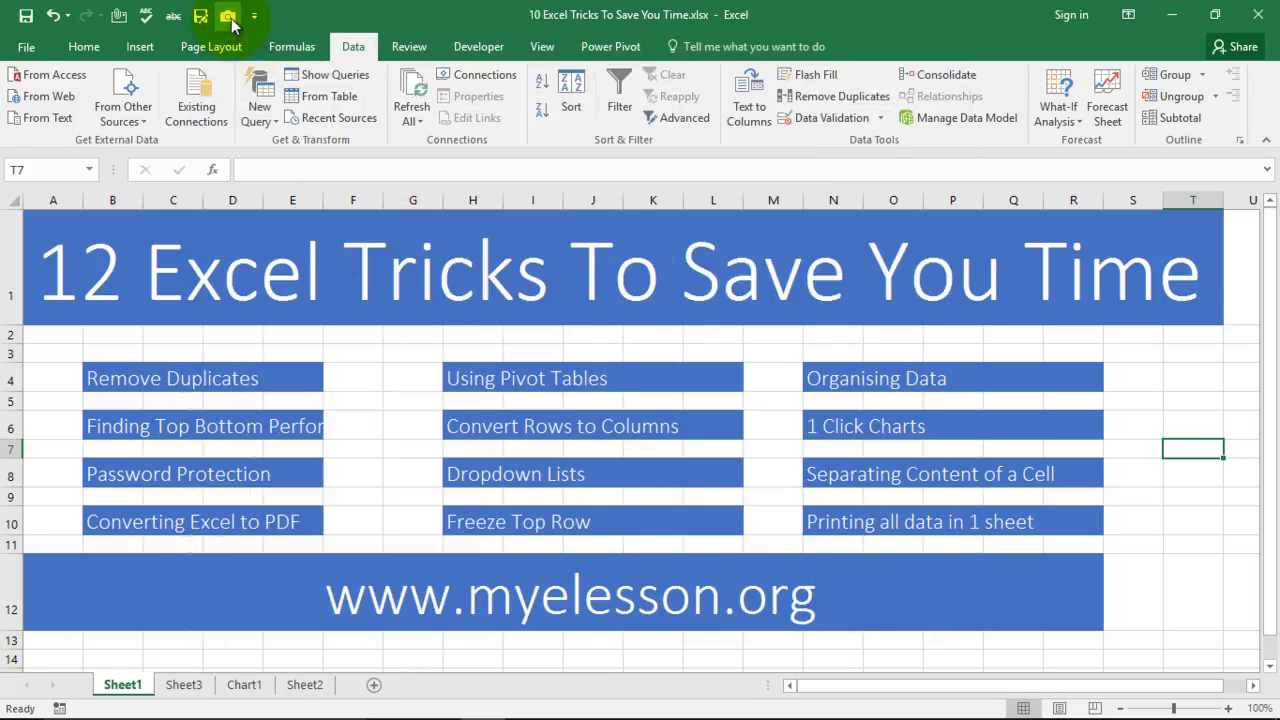
Step: Try a linked Camera picture of the current cell, resize and move it, then delete it
left_click(229, 17)
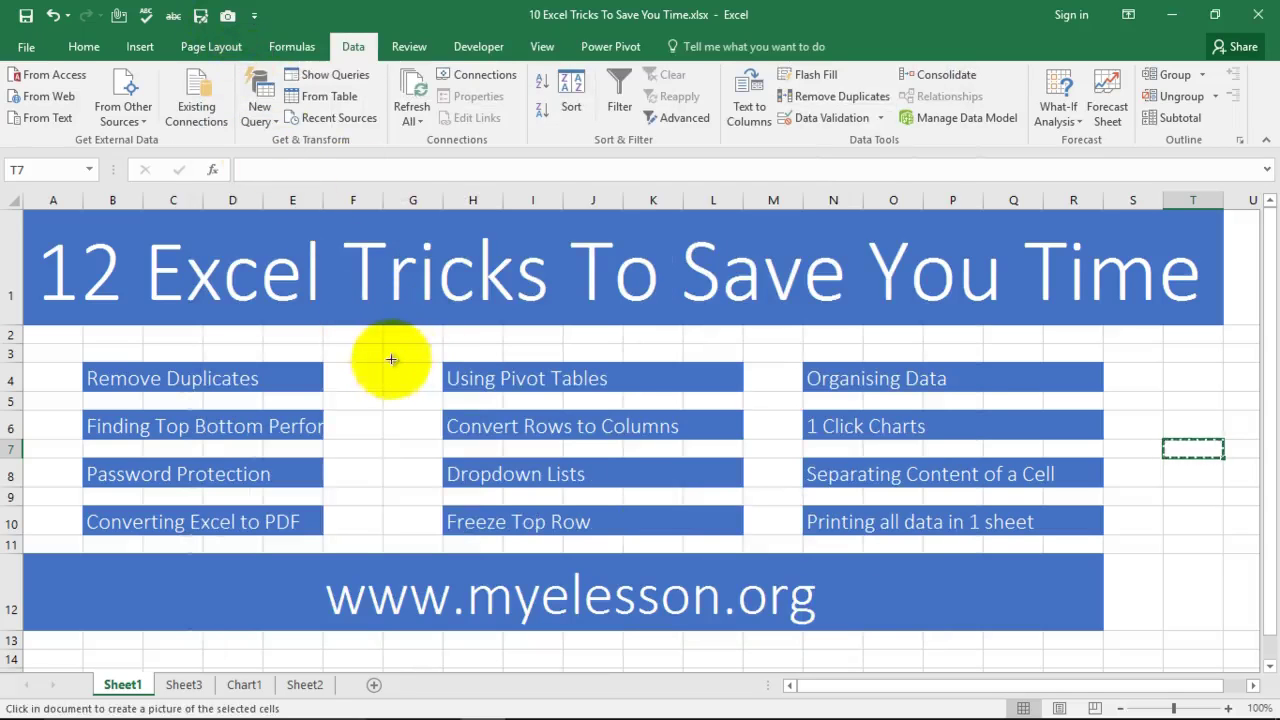
left_click_drag(410, 355, 752, 375)
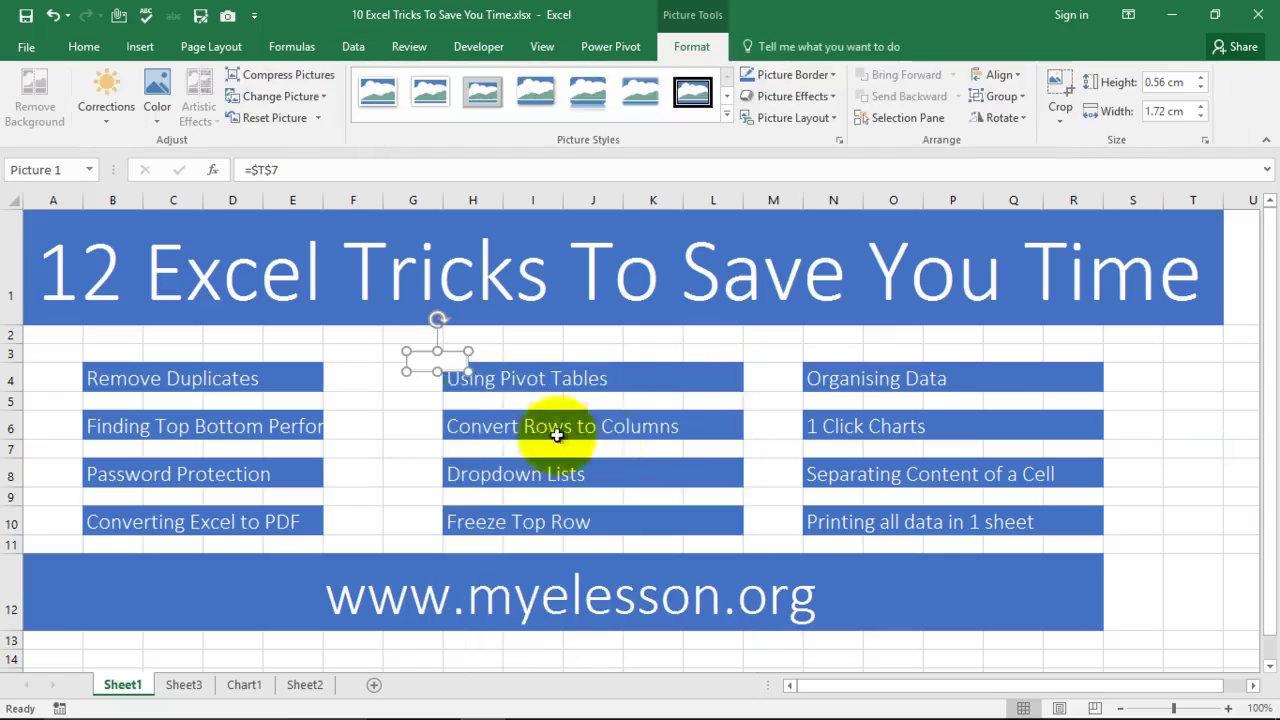
left_click_drag(468, 372, 614, 523)
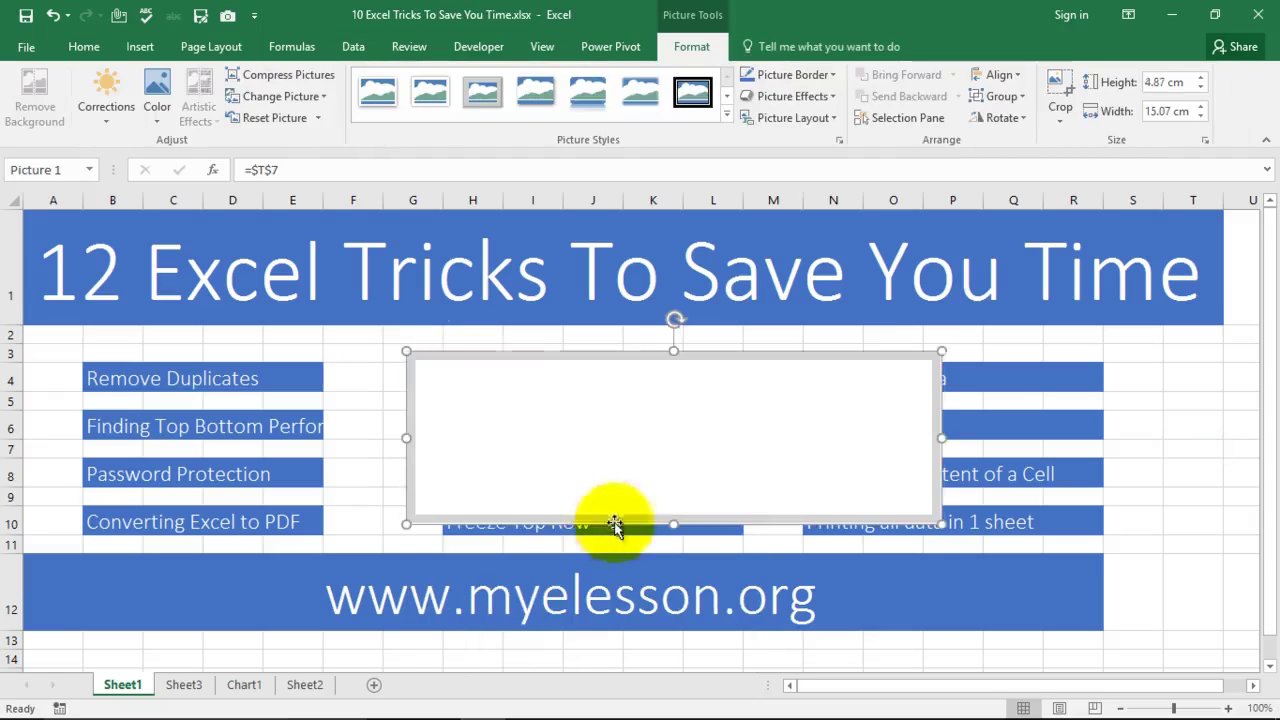
left_click_drag(514, 443, 190, 401)
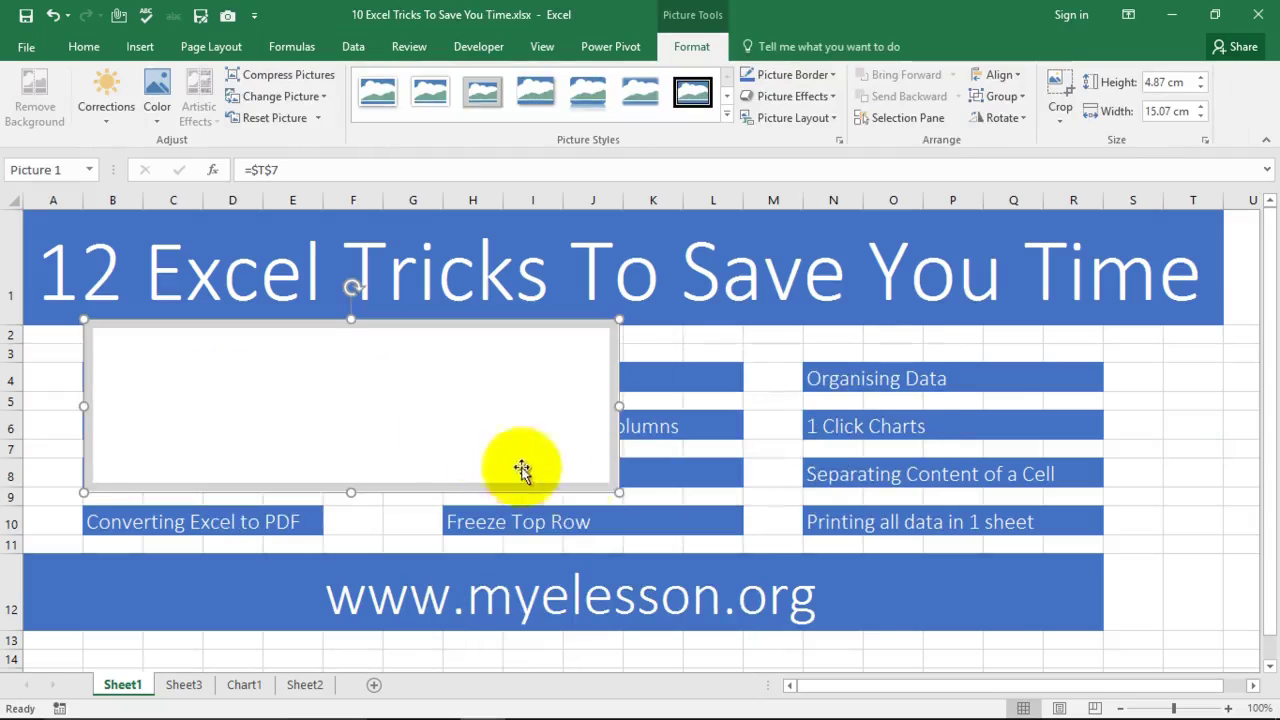
left_click_drag(351, 492, 346, 603)
left_click(1165, 430)
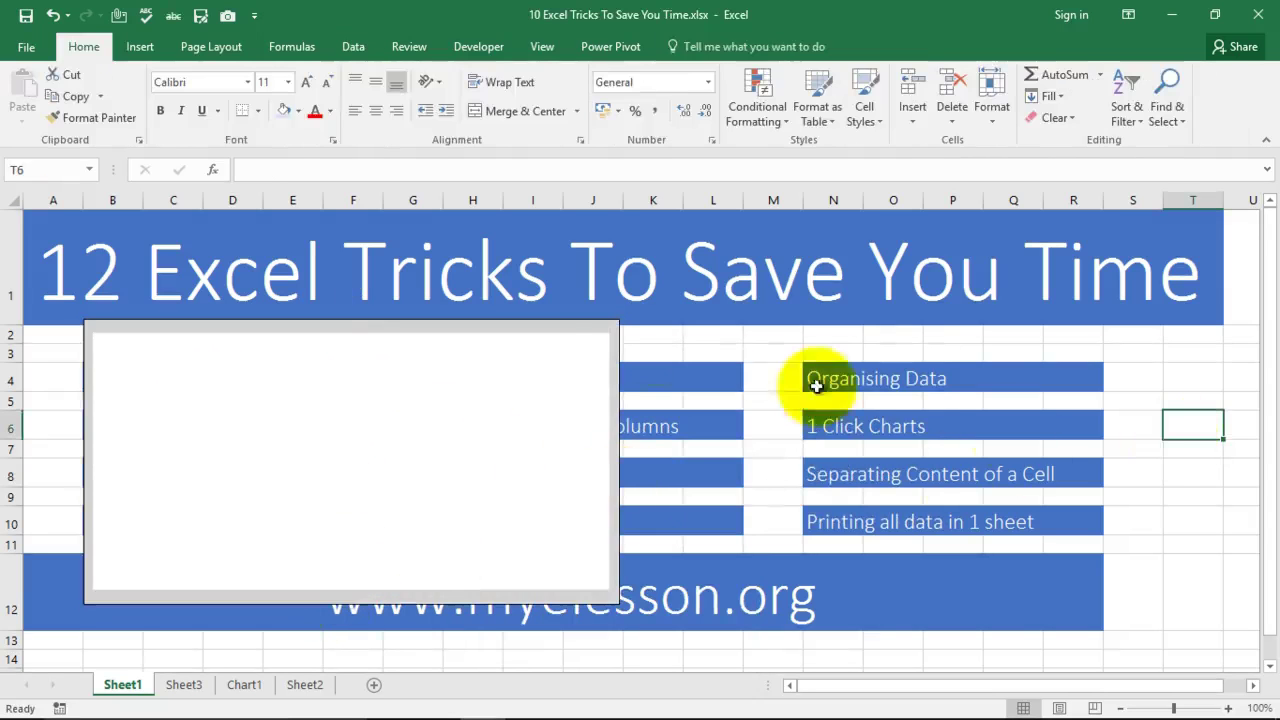
left_click(541, 347)
key("Delete")
Step: Take a linked Camera picture of the middle topic cells from H4 and place it below the banner
left_click_drag(447, 374, 688, 524)
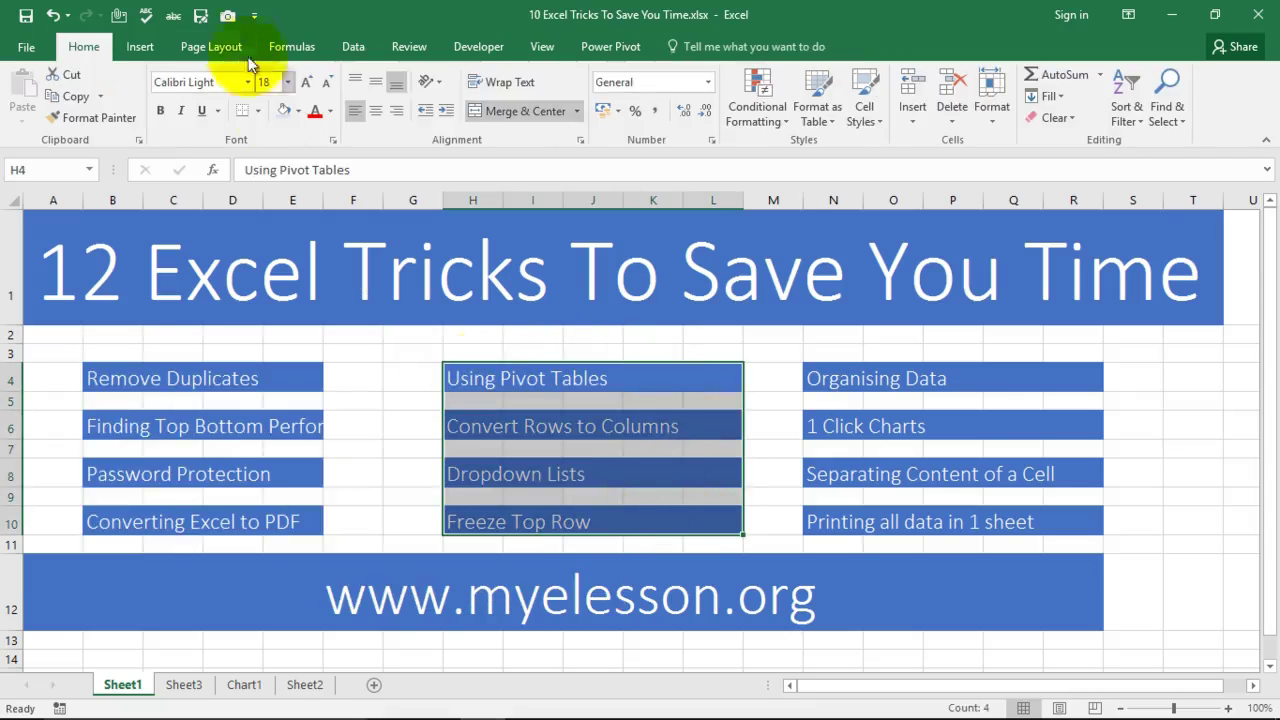
left_click(228, 17)
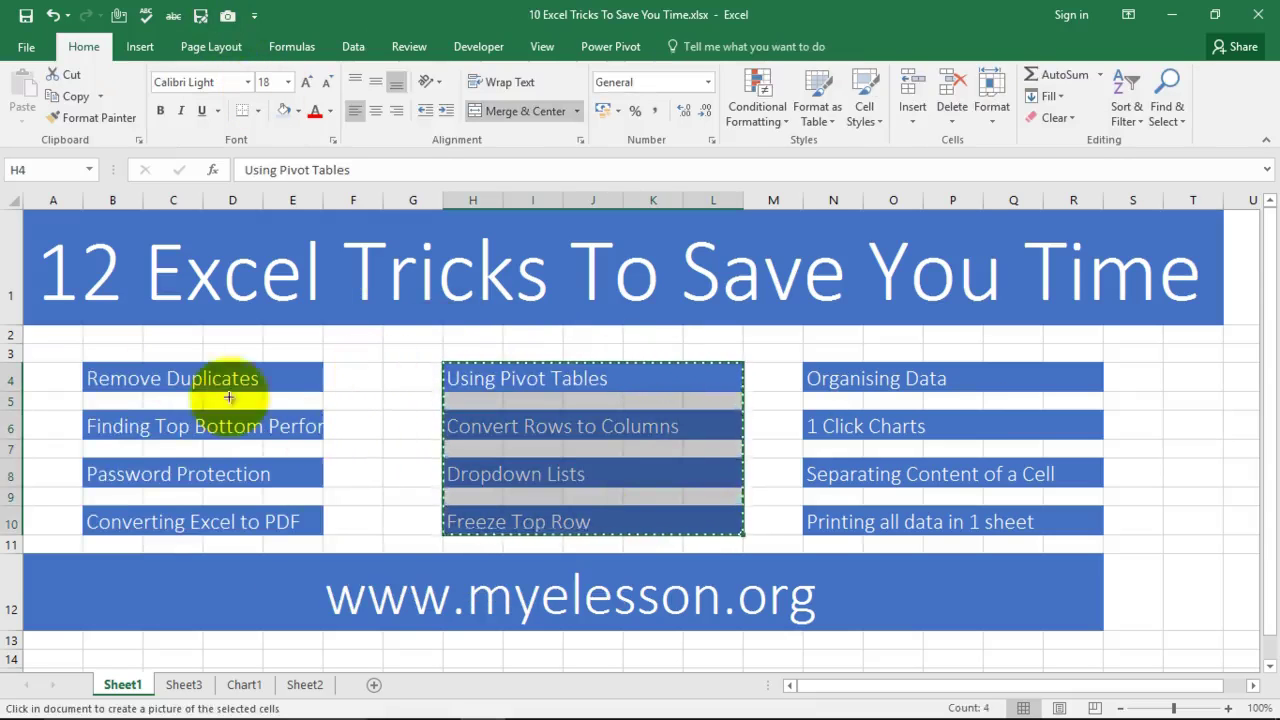
scroll(375, 477, "down", 5)
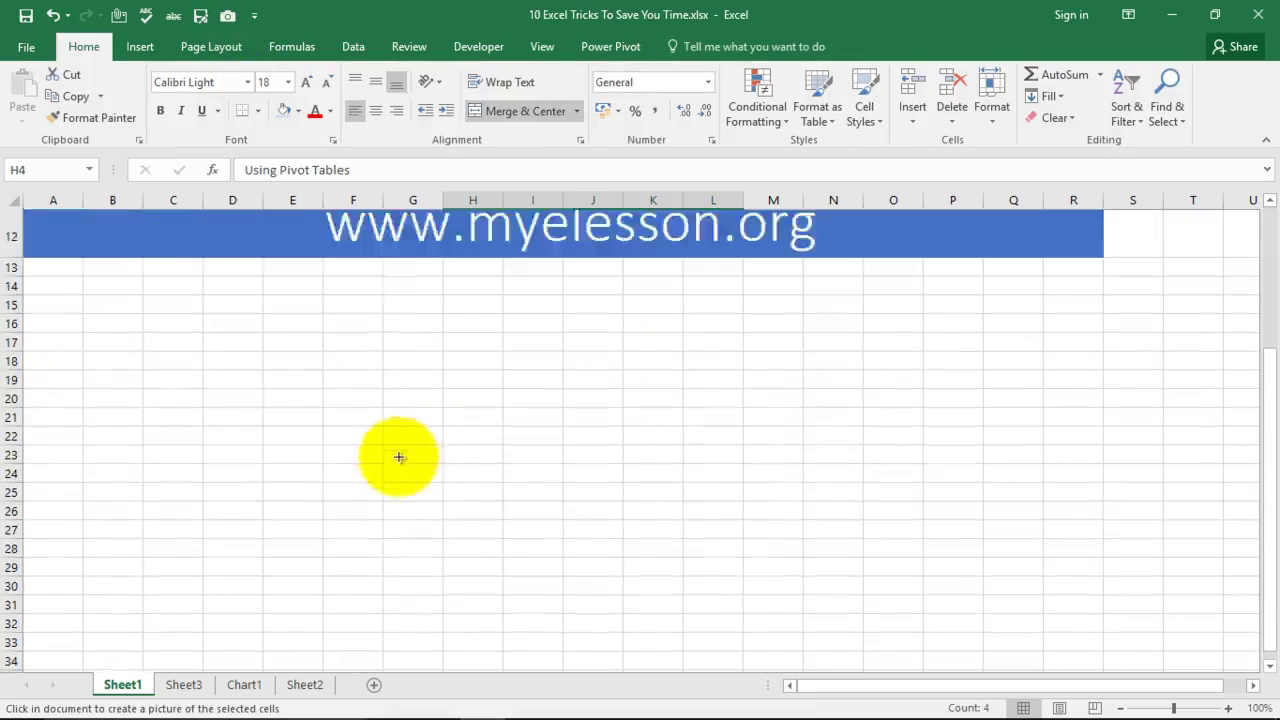
left_click_drag(223, 310, 540, 416)
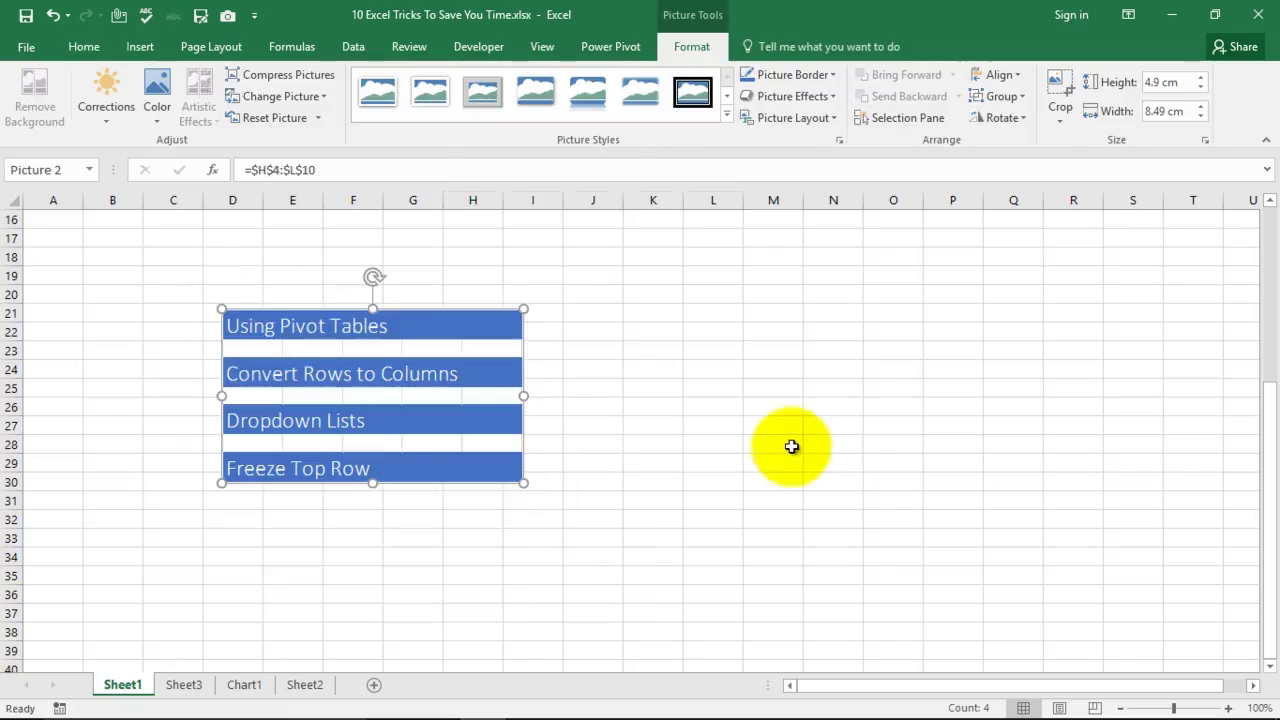
scroll(810, 425, "up", 2)
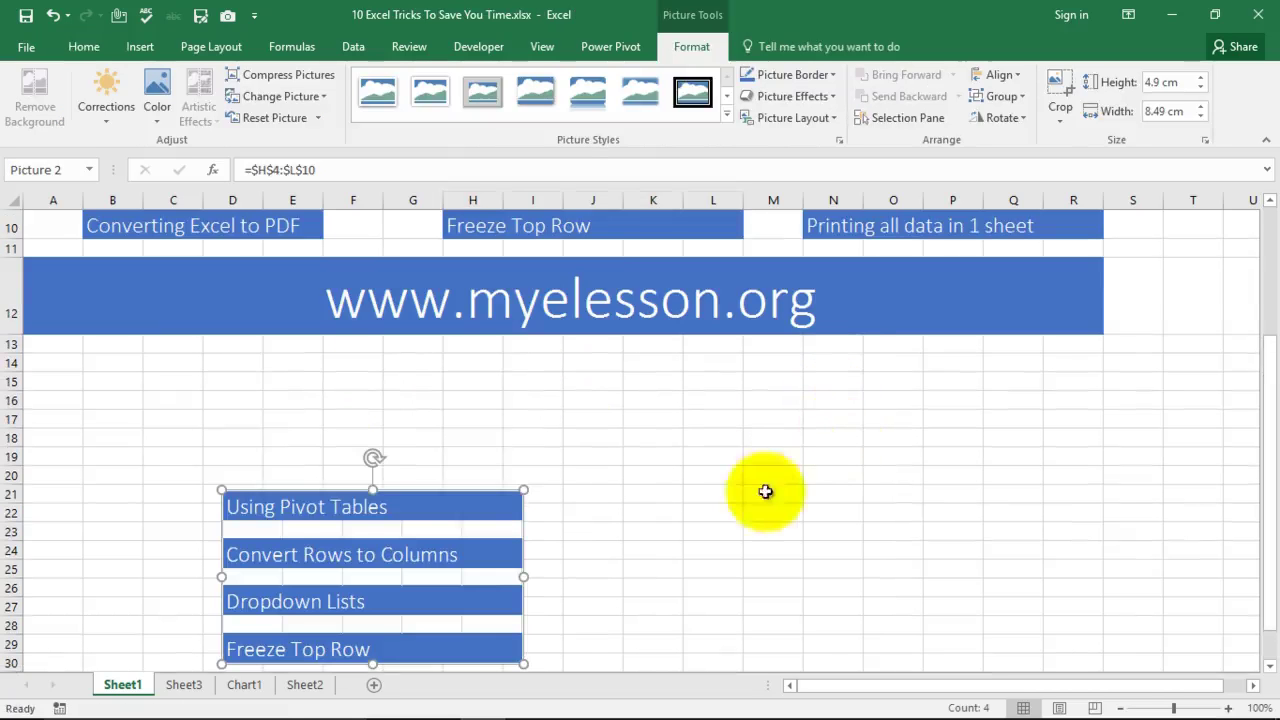
left_click_drag(441, 551, 597, 478)
scroll(795, 447, "up", 2)
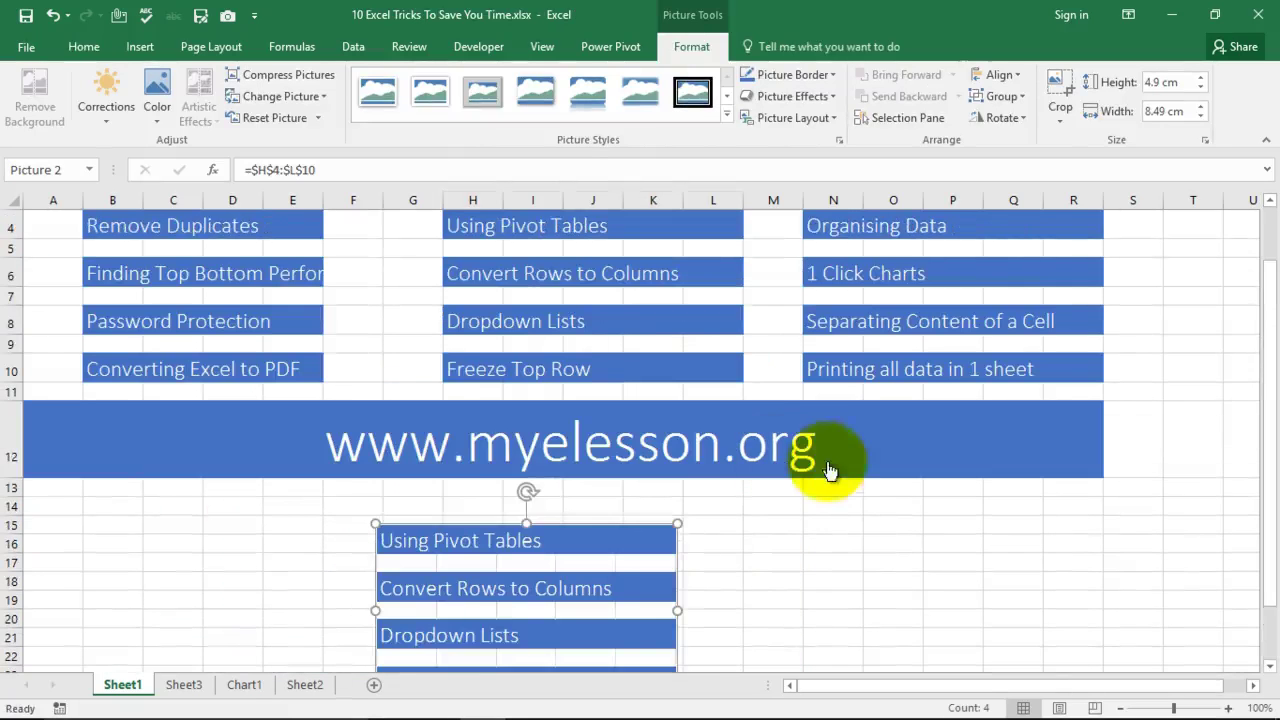
scroll(861, 555, "up", 1)
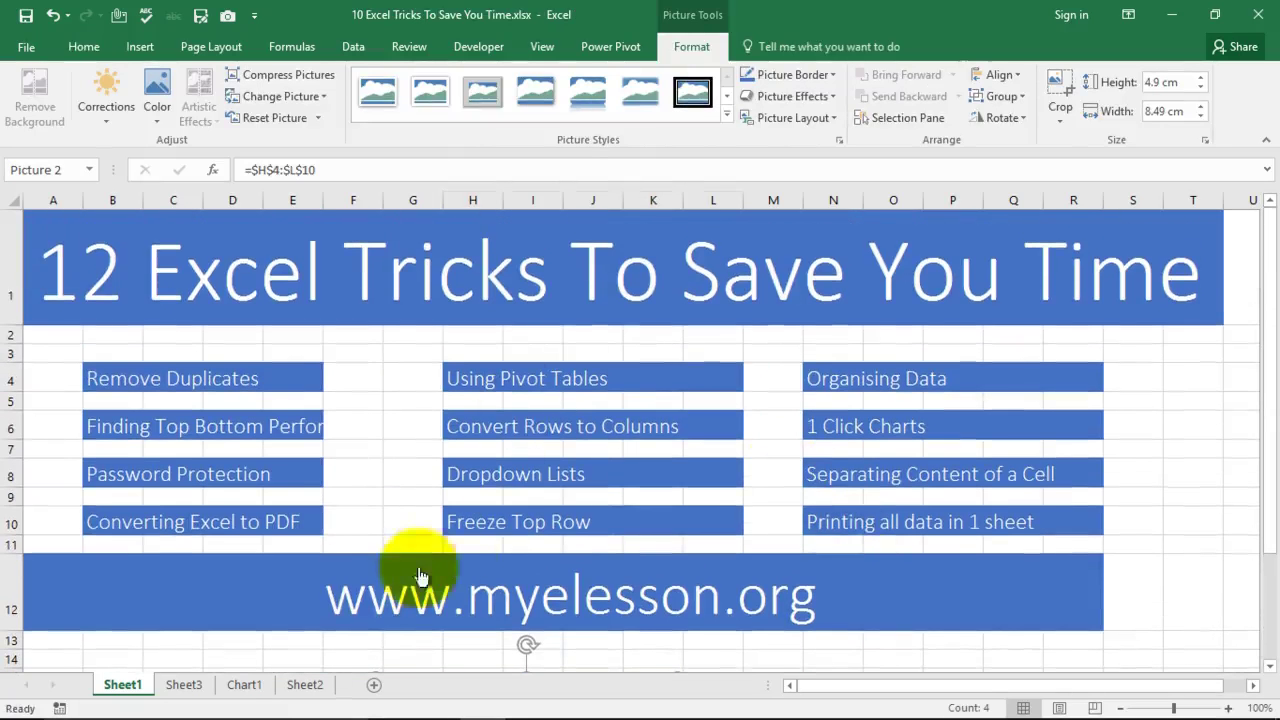
left_click(1175, 543)
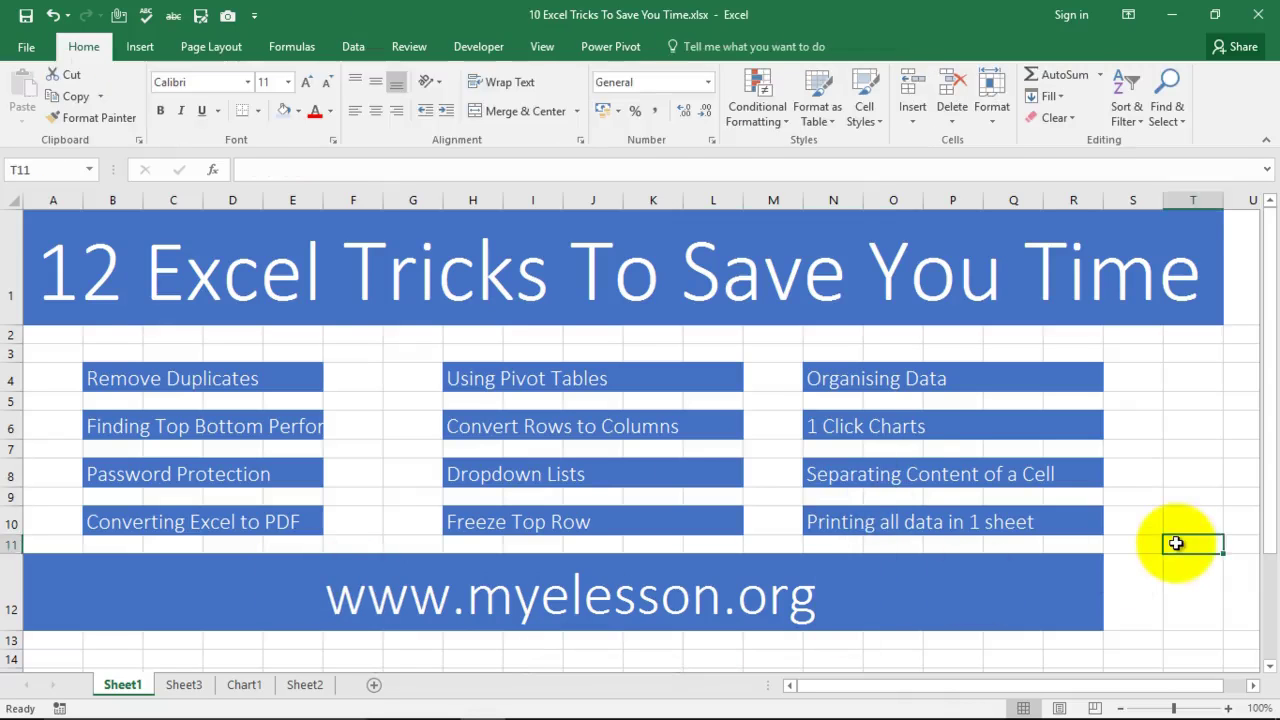
key("Left")
key("Left")
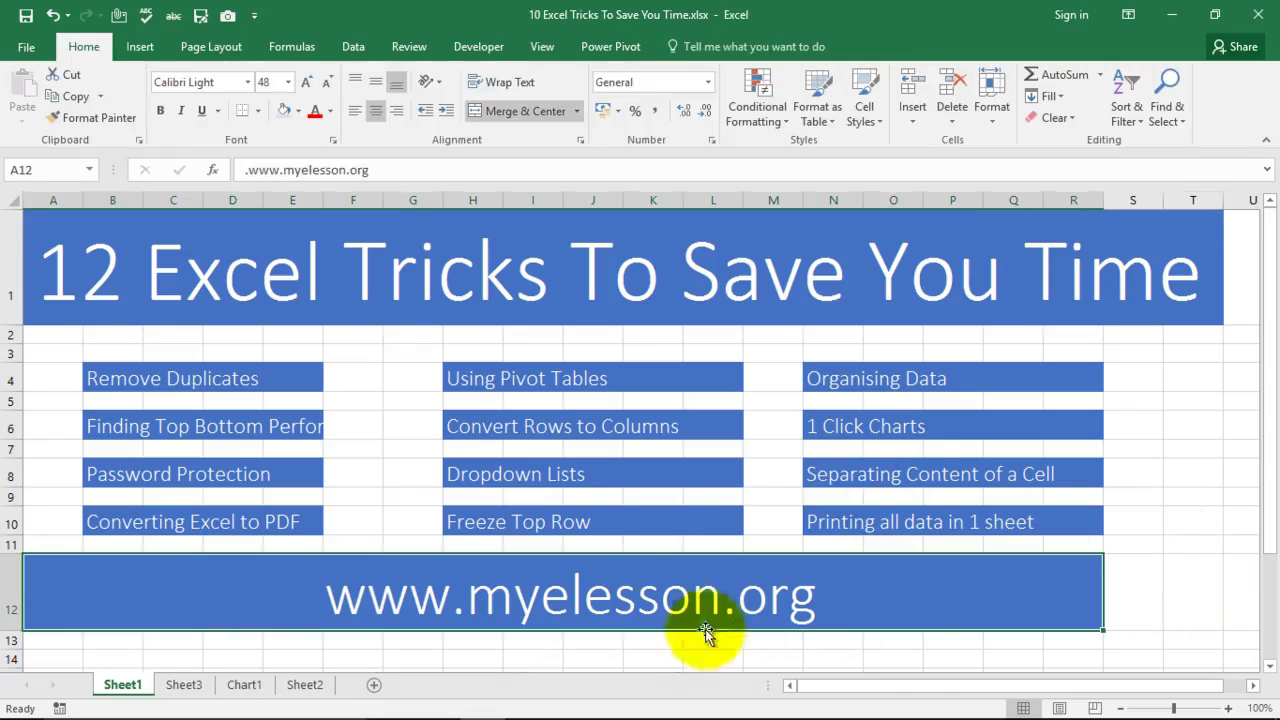
left_click(228, 15)
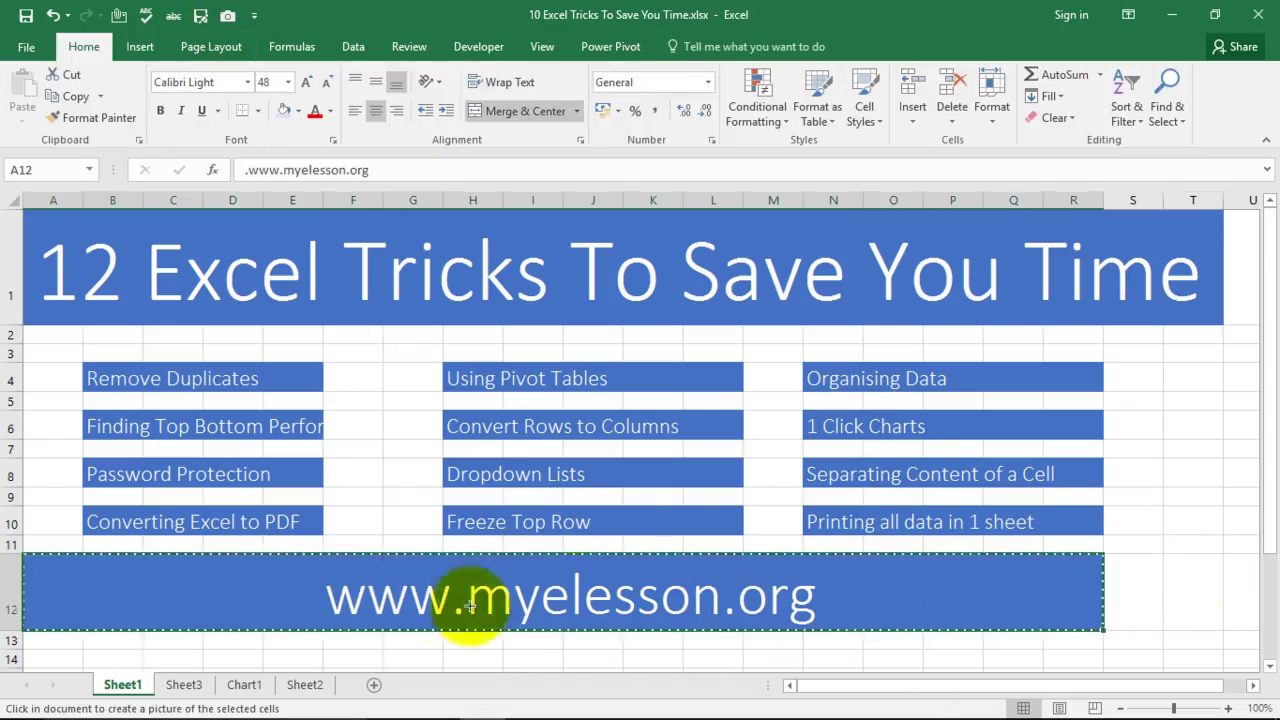
scroll(632, 553, "down", 4)
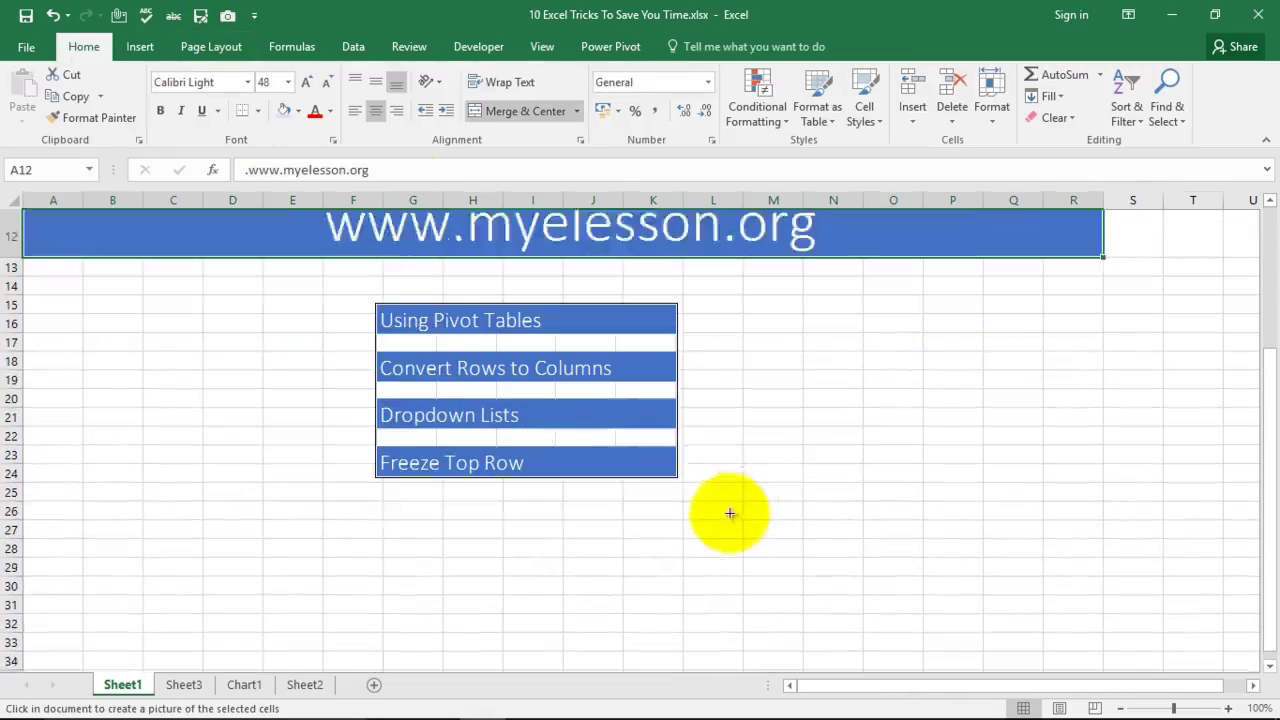
left_click_drag(166, 494, 848, 532)
scroll(870, 465, "down", 1)
left_click_drag(820, 471, 675, 438)
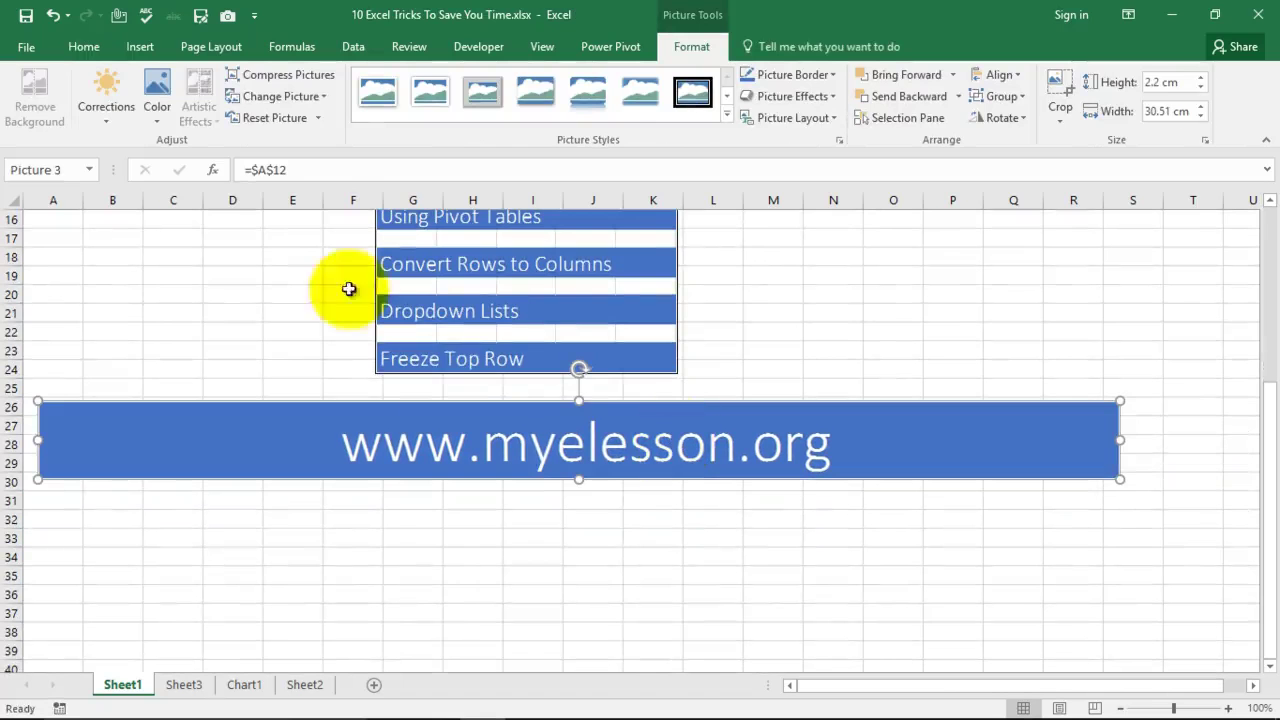
left_click(495, 94)
left_click(908, 327)
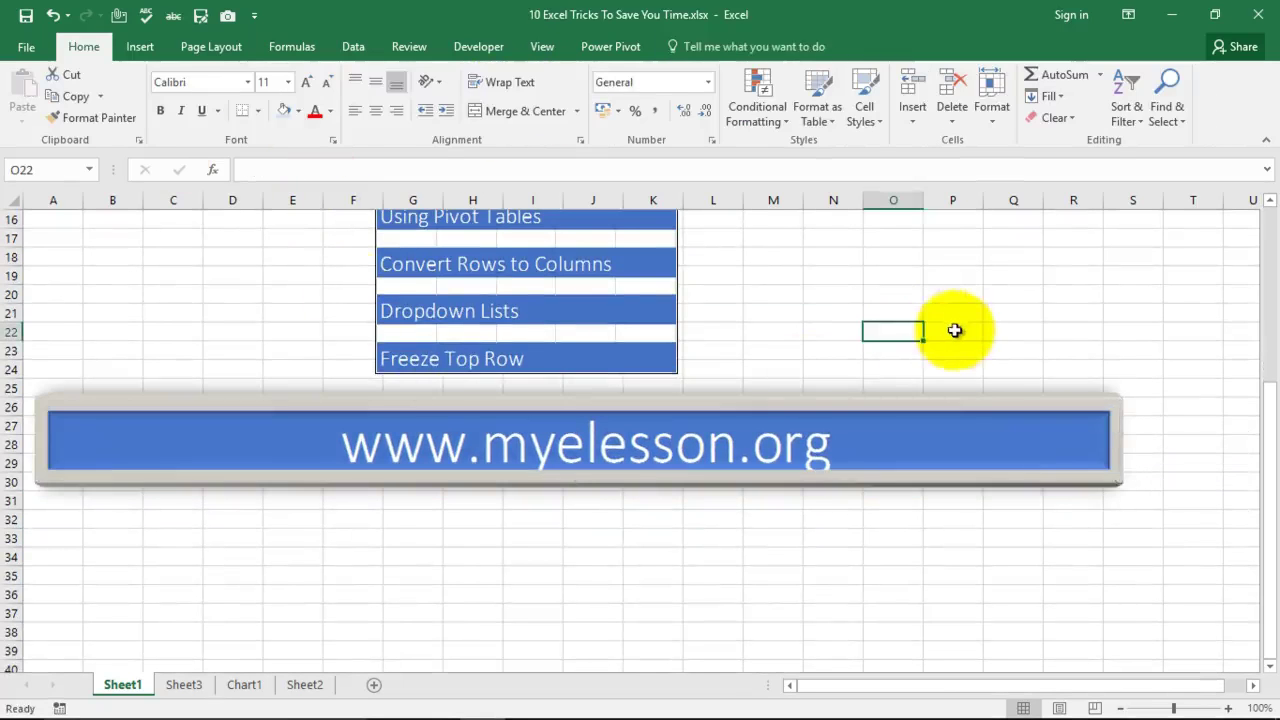
scroll(957, 329, "up", 5)
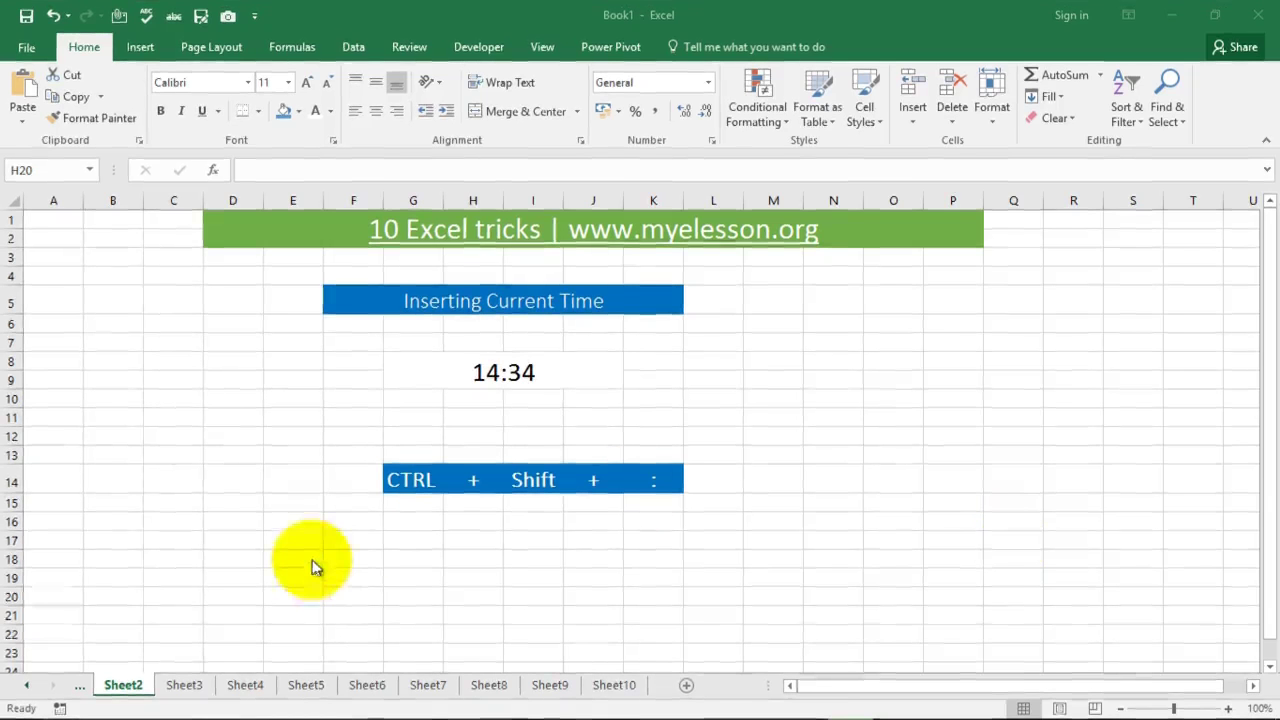
Step: Total D6:D12 into D13 on the Inserting Total sheet with AutoSum (Alt+=), giving 228
left_click(26, 695)
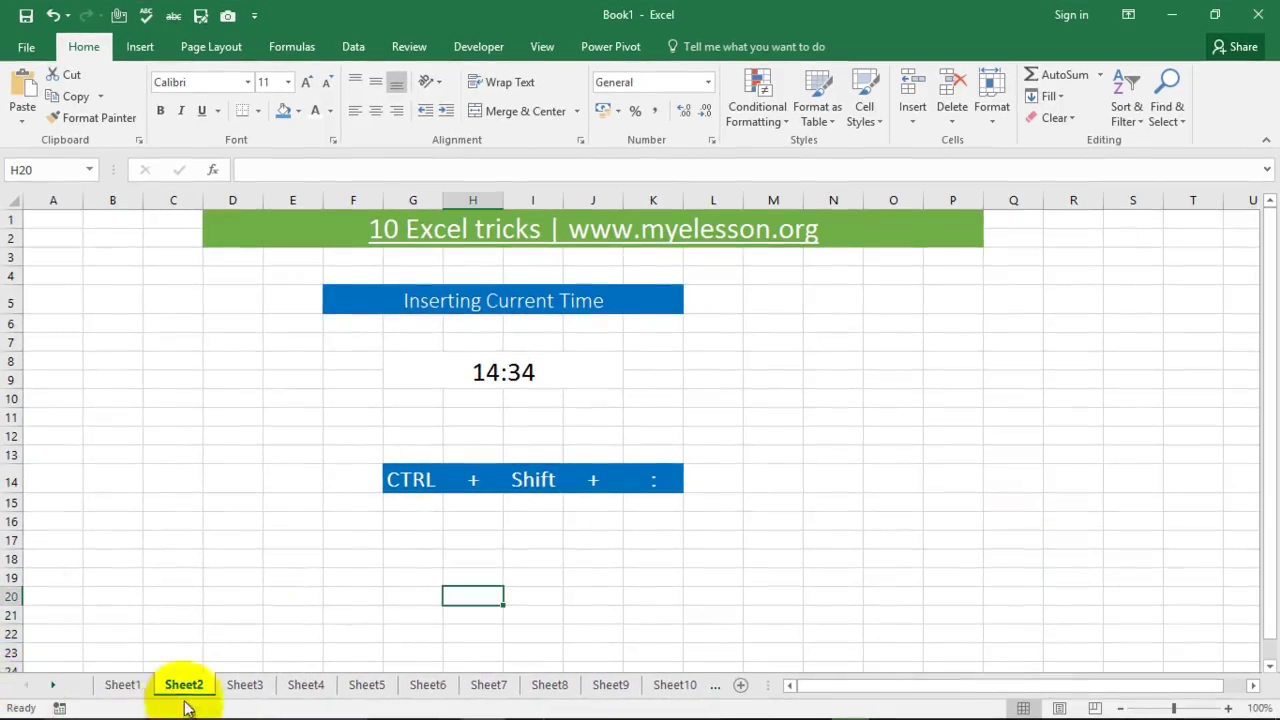
left_click(120, 689)
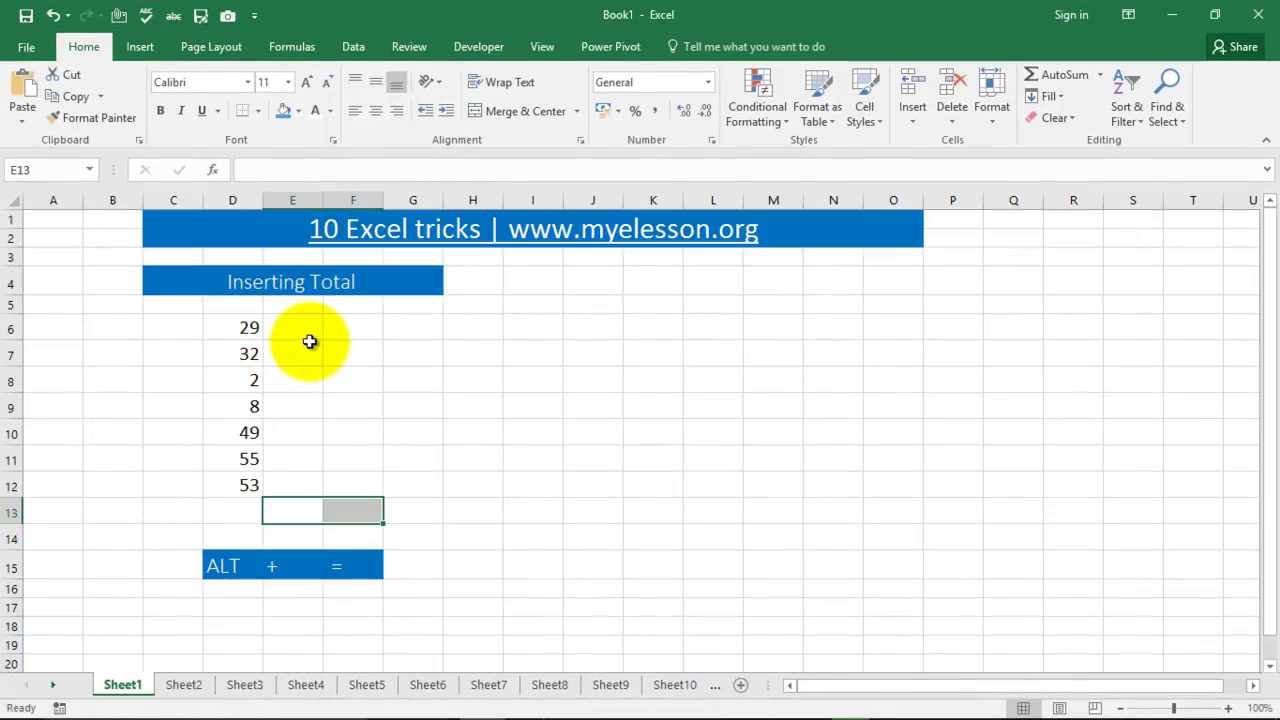
left_click(246, 514)
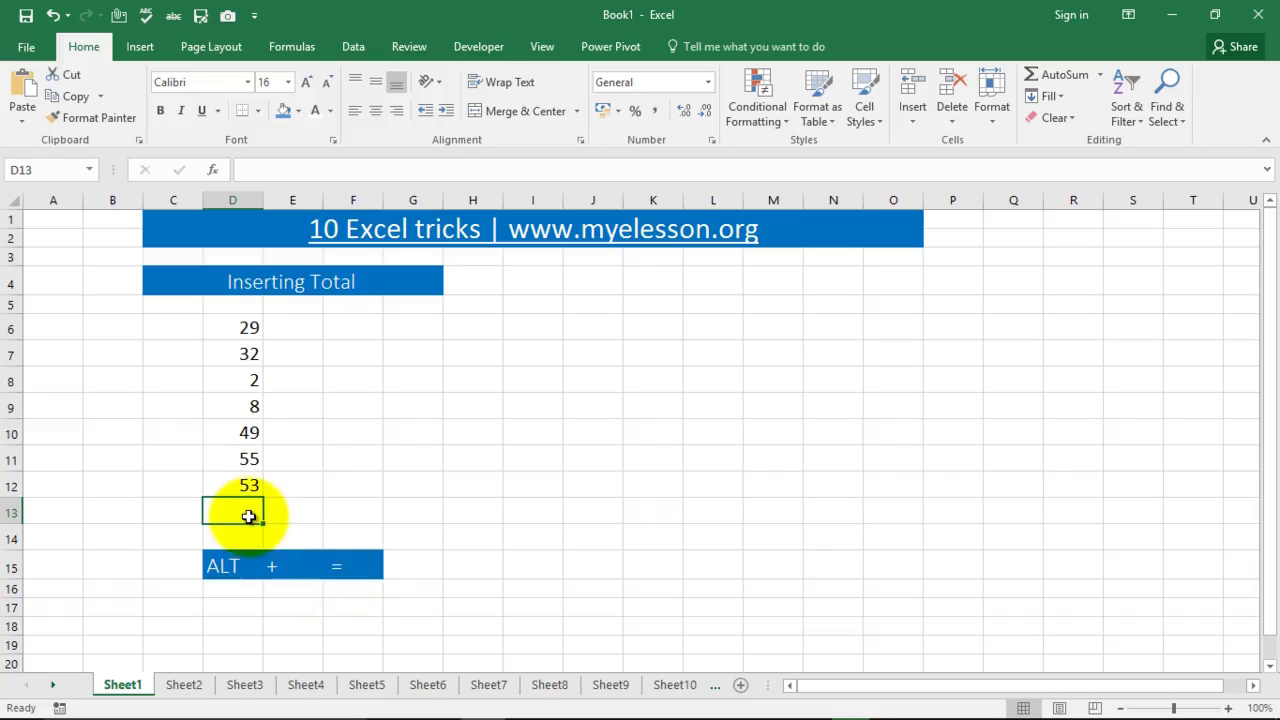
key("alt+equal")
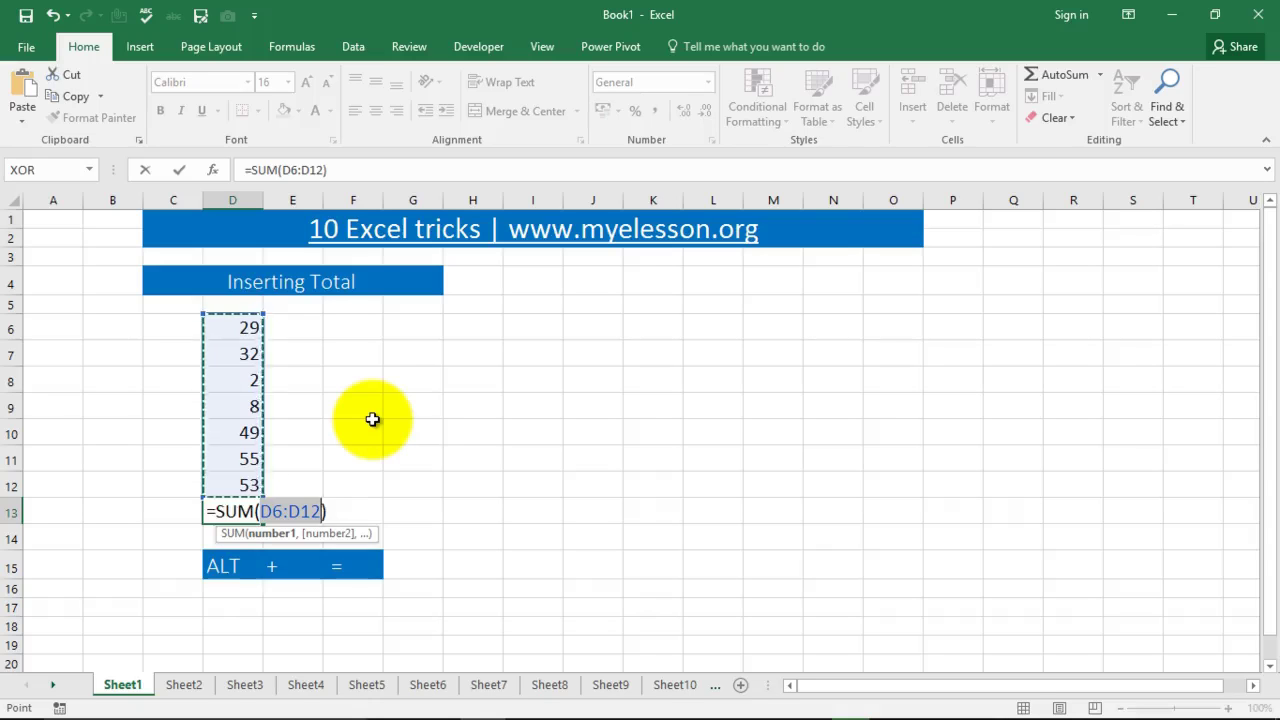
key("Return")
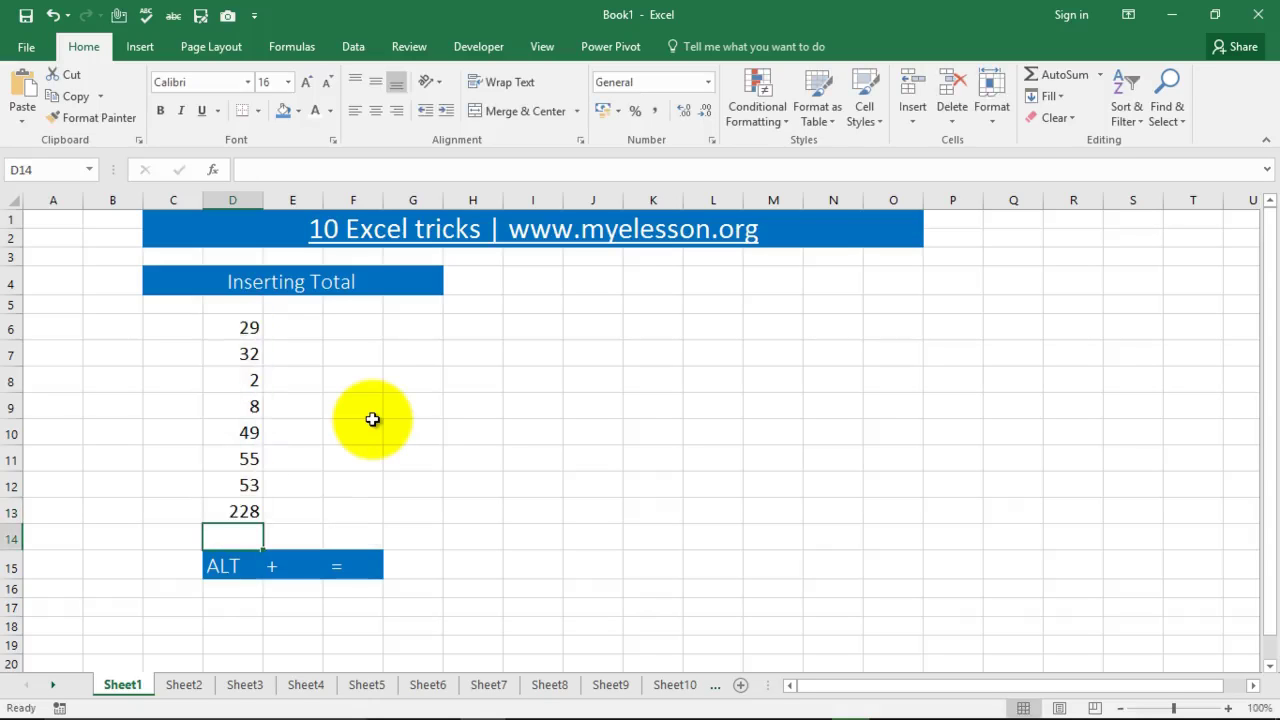
Step: Replace the time in Sheet2's G8 with the current time 05:03 using Ctrl+Shift+:
left_click(184, 684)
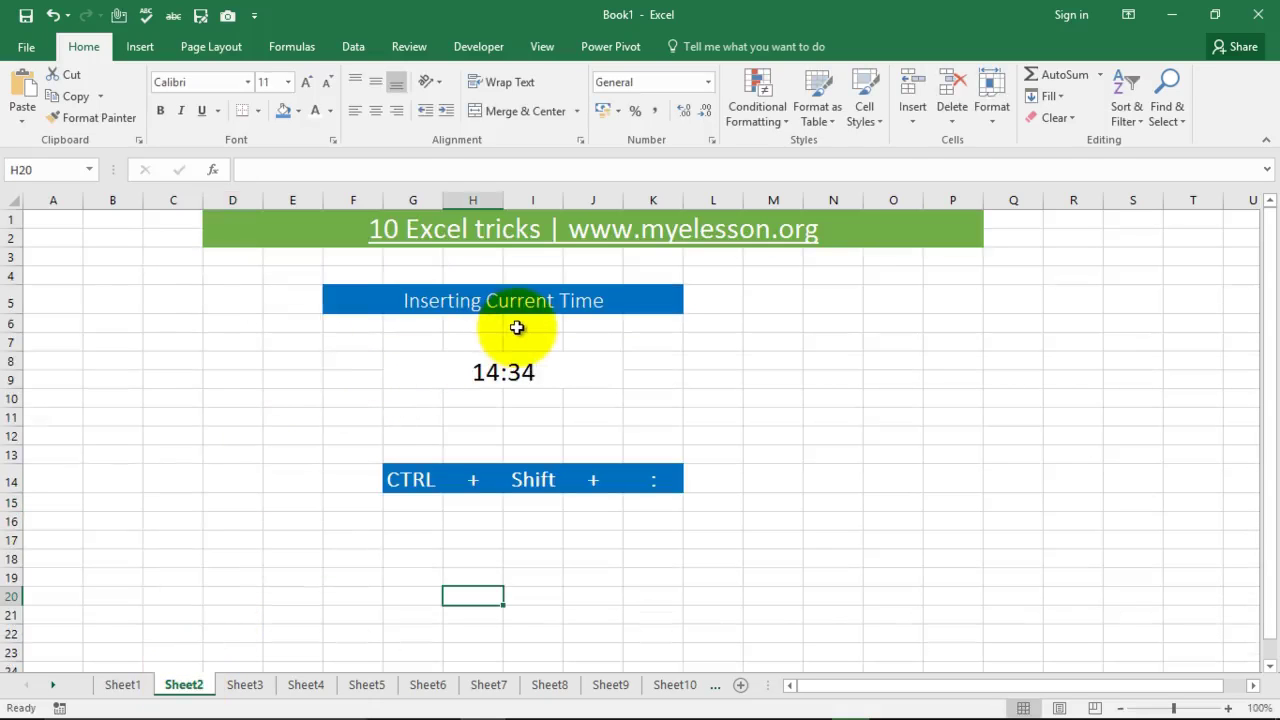
left_click(498, 367)
key("Delete")
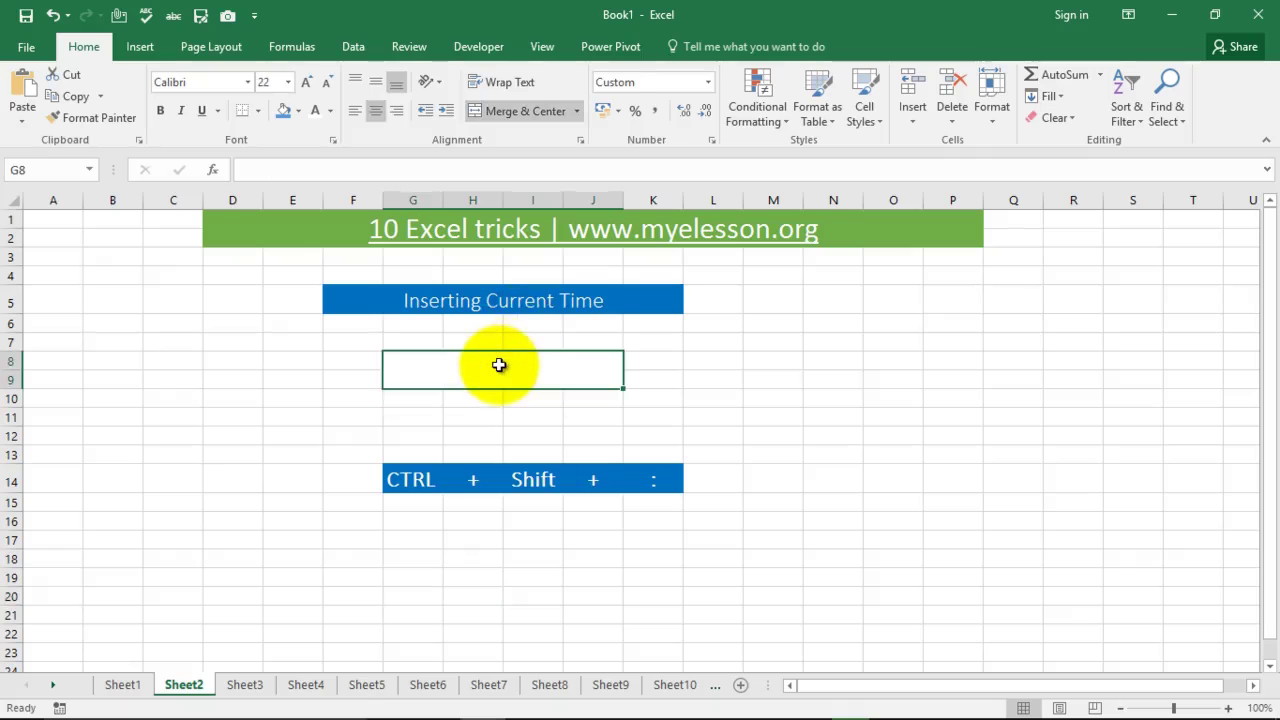
key("ctrl+shift+colon")
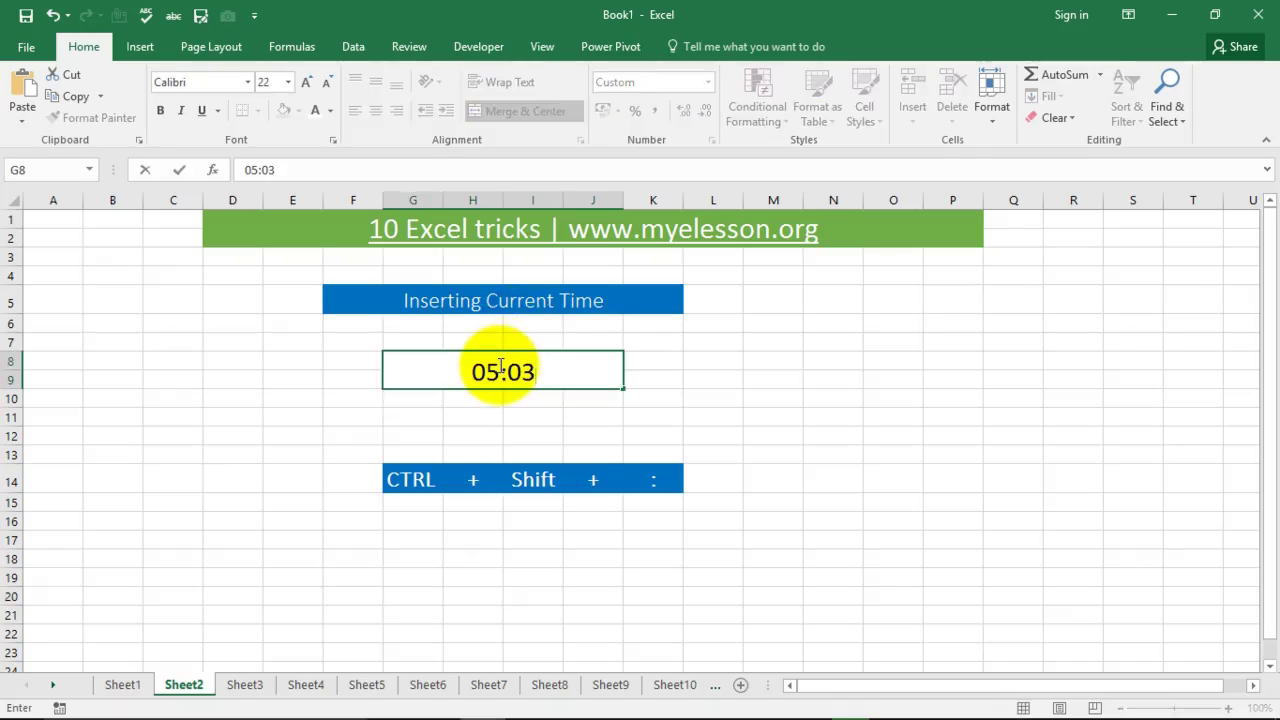
key("Return")
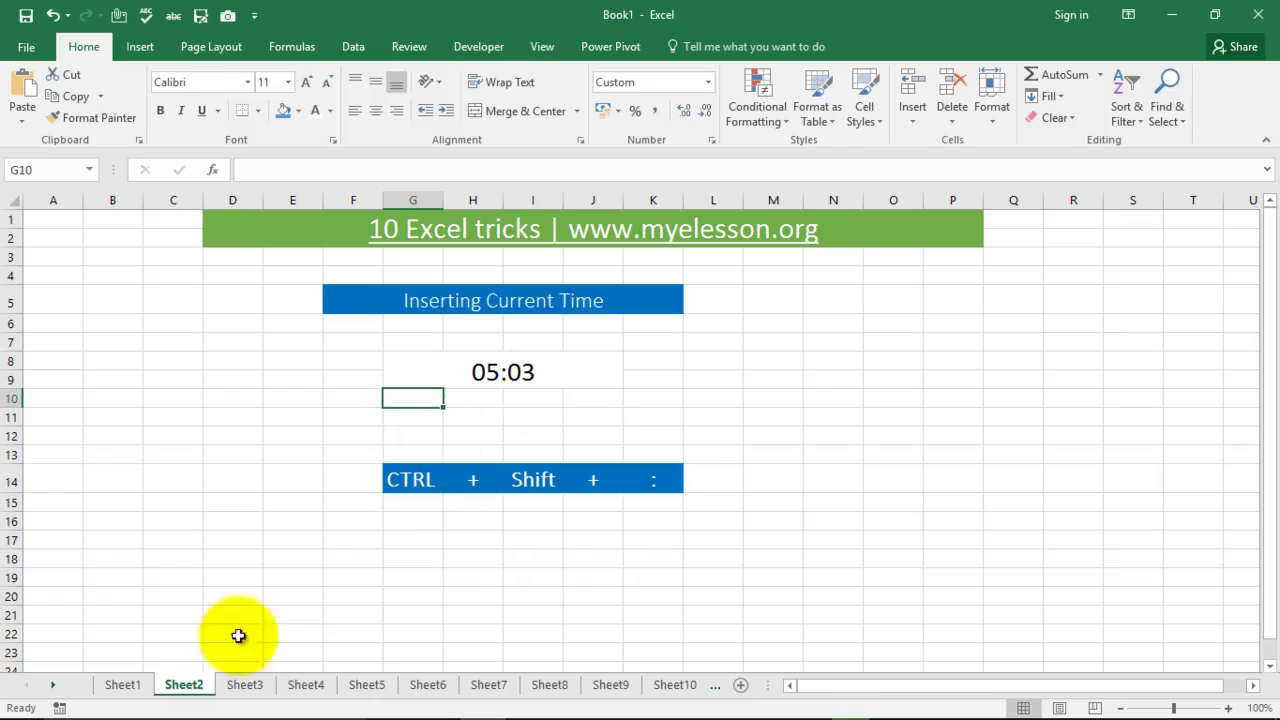
Step: Replace the date in Sheet3's G9 with today's date 03-05-2017 using Ctrl+;, then go to Sheet4
left_click(244, 686)
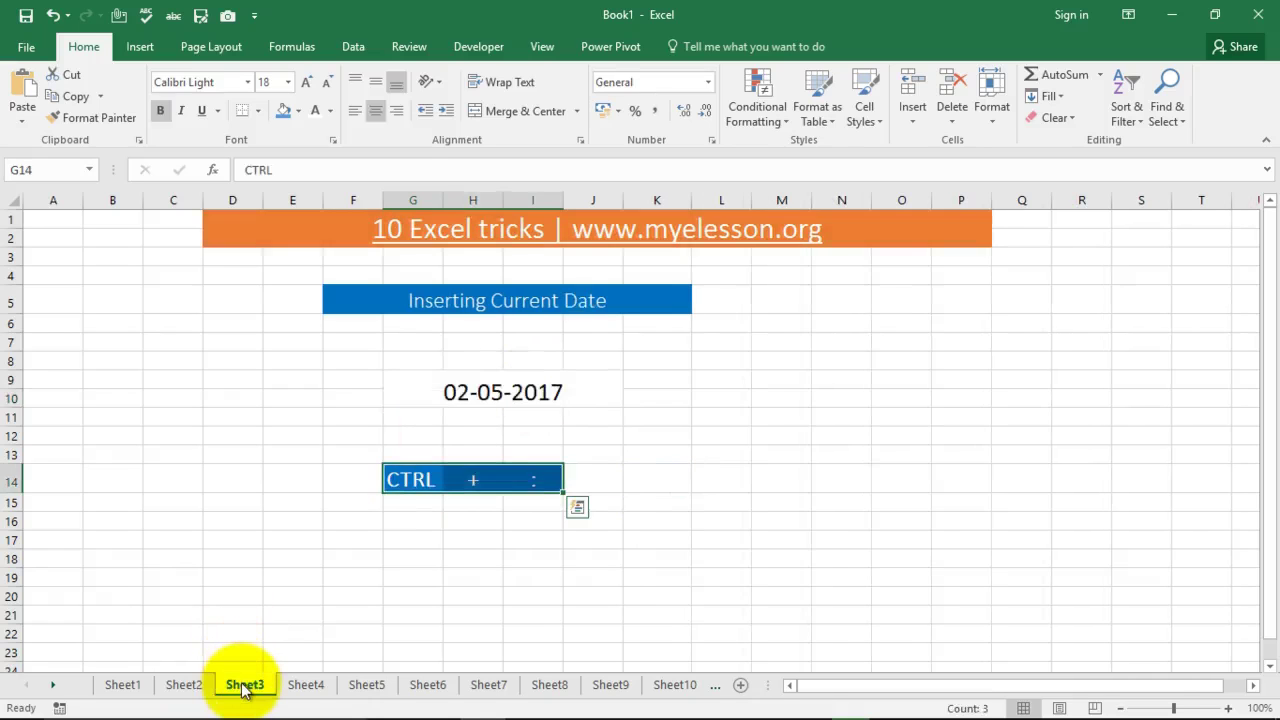
left_click(491, 393)
key("Delete")
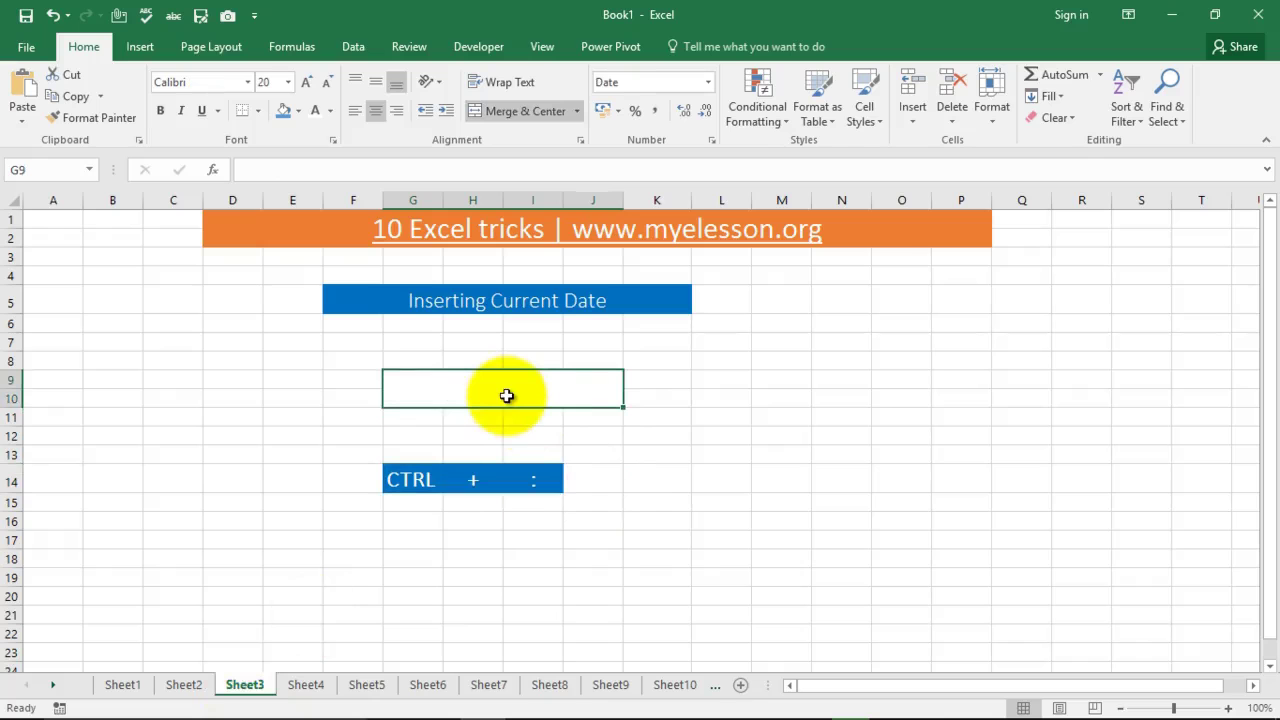
key("ctrl+semicolon")
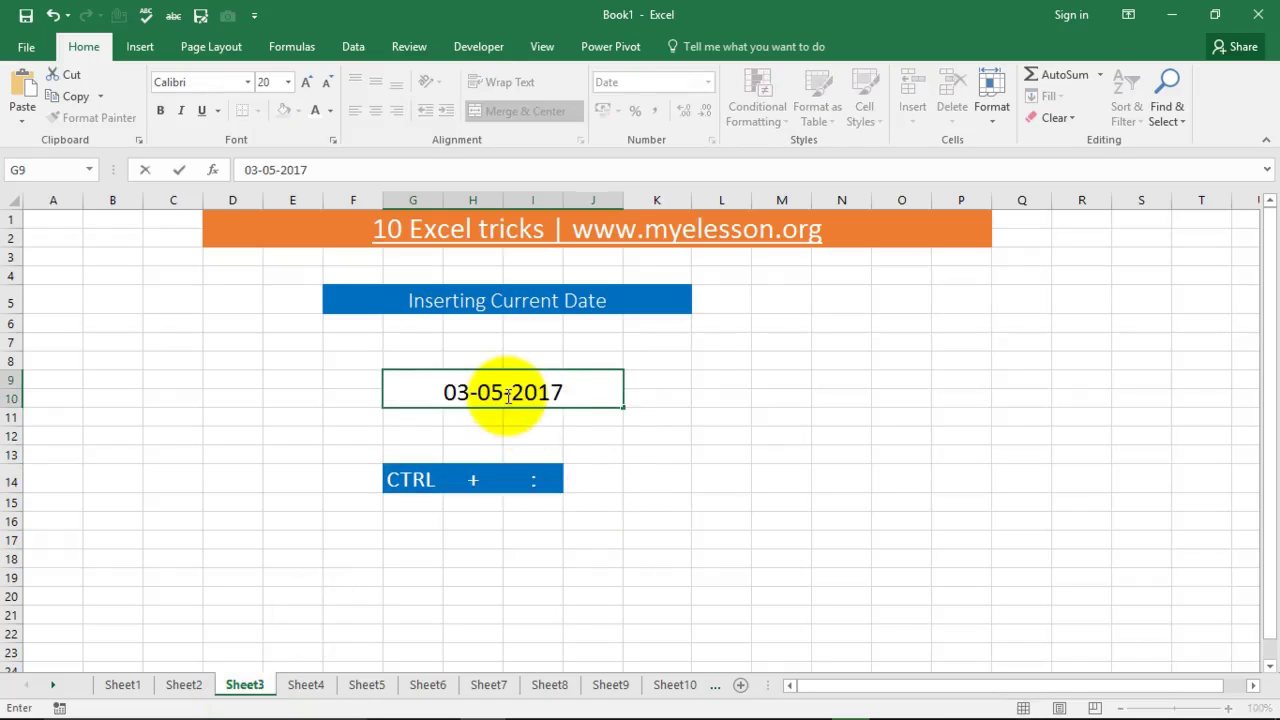
key("Return")
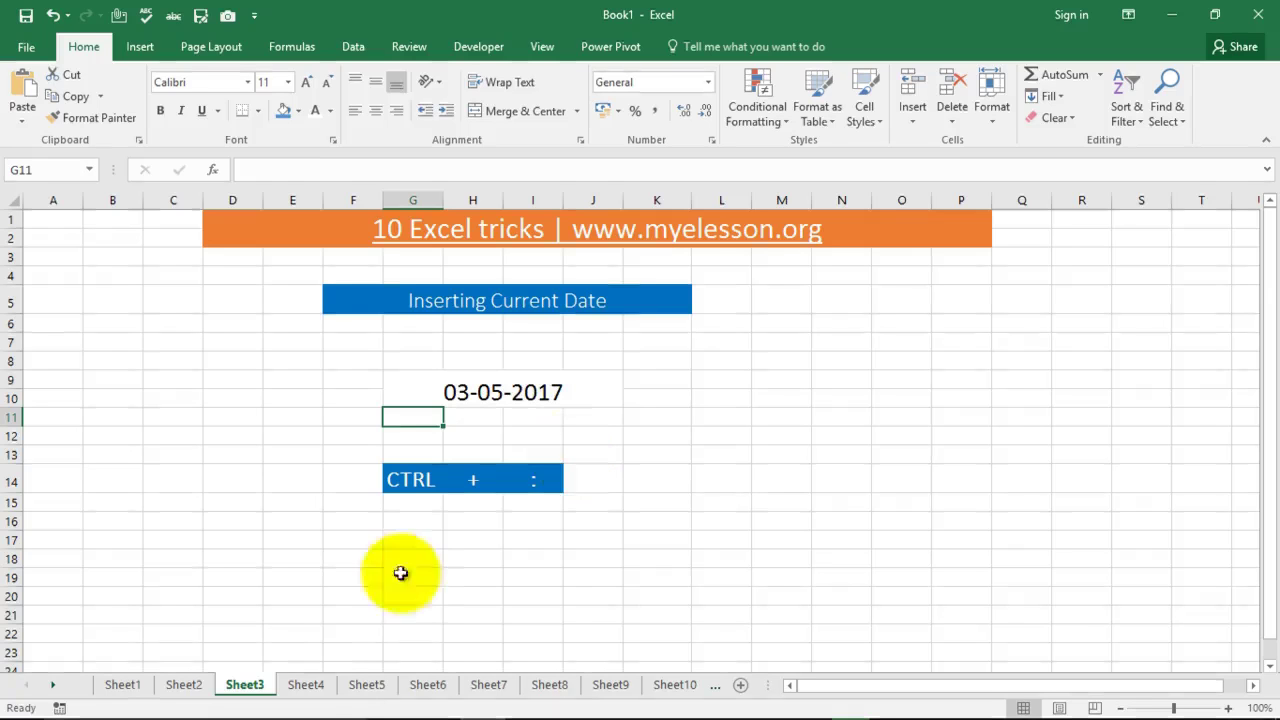
left_click(306, 685)
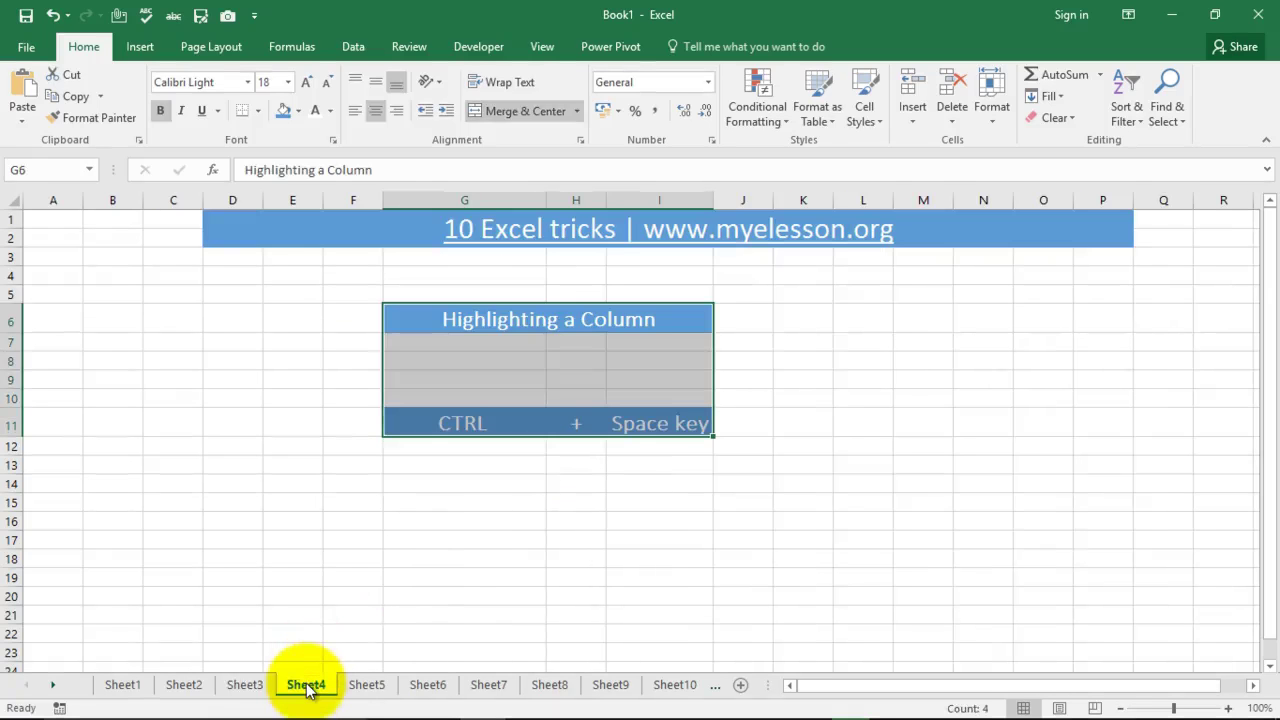
Step: Select all of column B on Sheet4 with Ctrl+Space
left_click(333, 479)
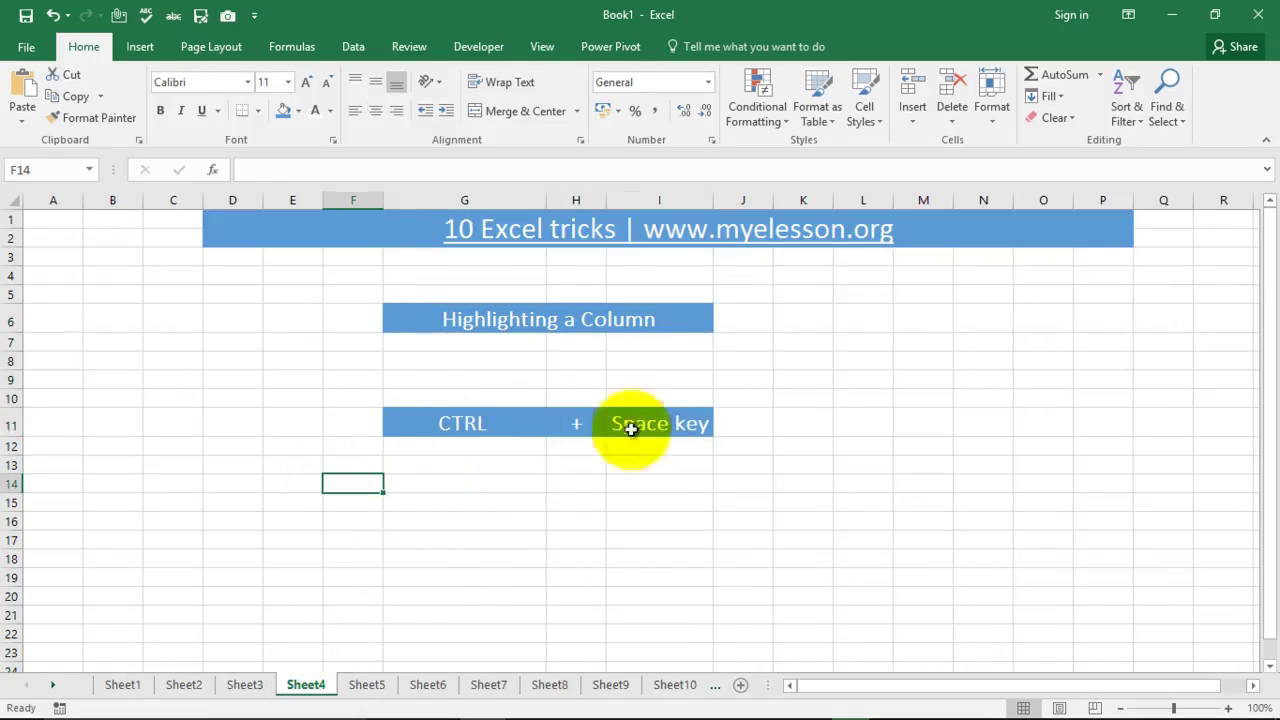
left_click(116, 401)
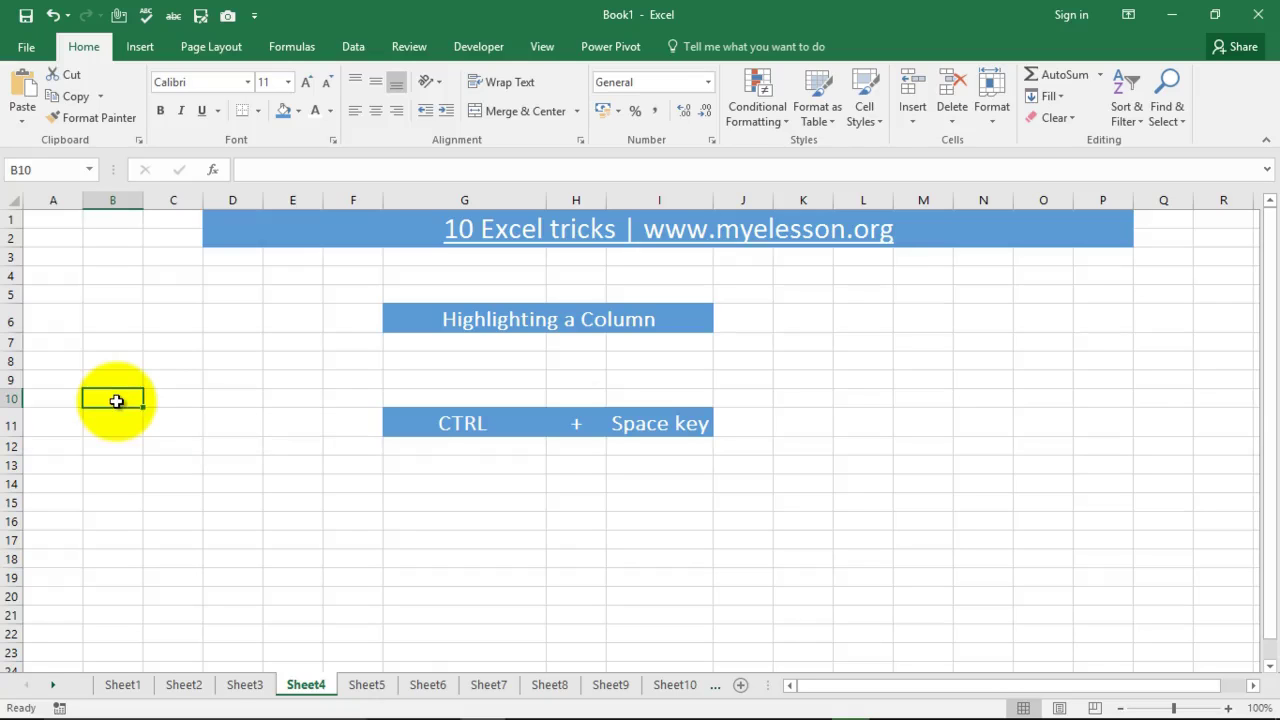
key("ctrl+space")
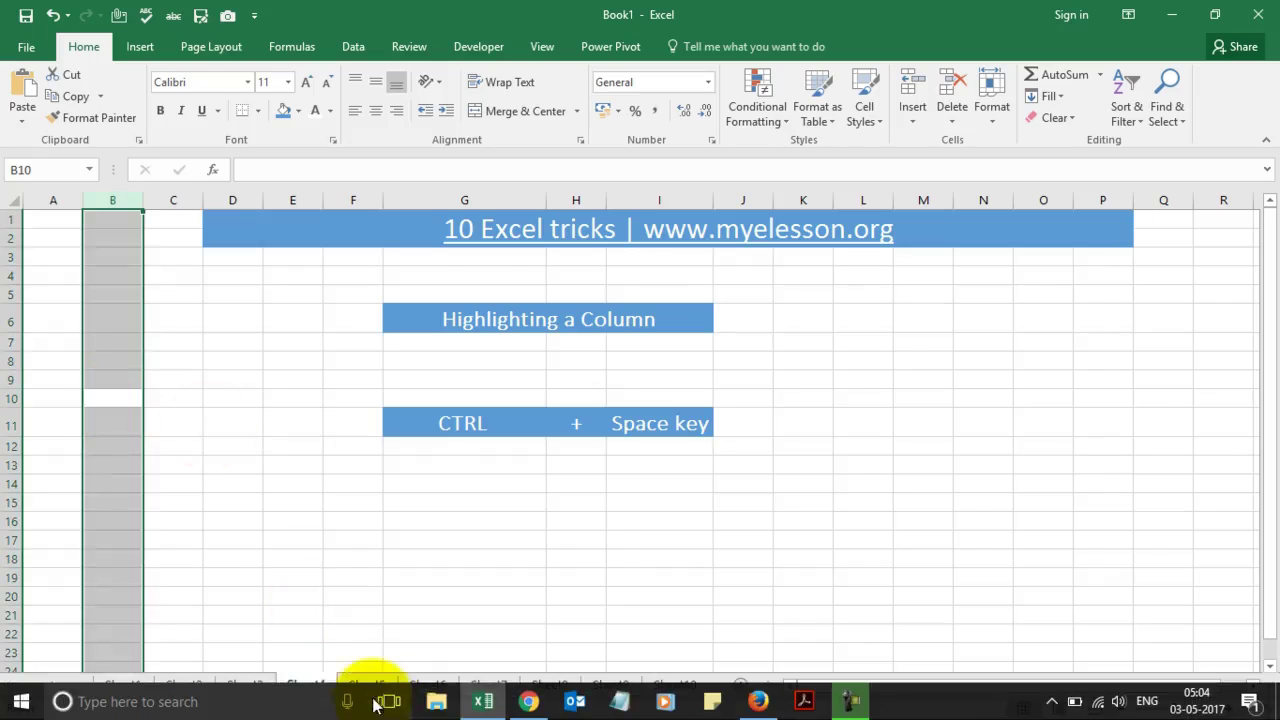
Step: On the Highlighting a Row sheet, select whole rows 21 and 11 with Shift+Space
left_click(367, 685)
left_click(364, 613)
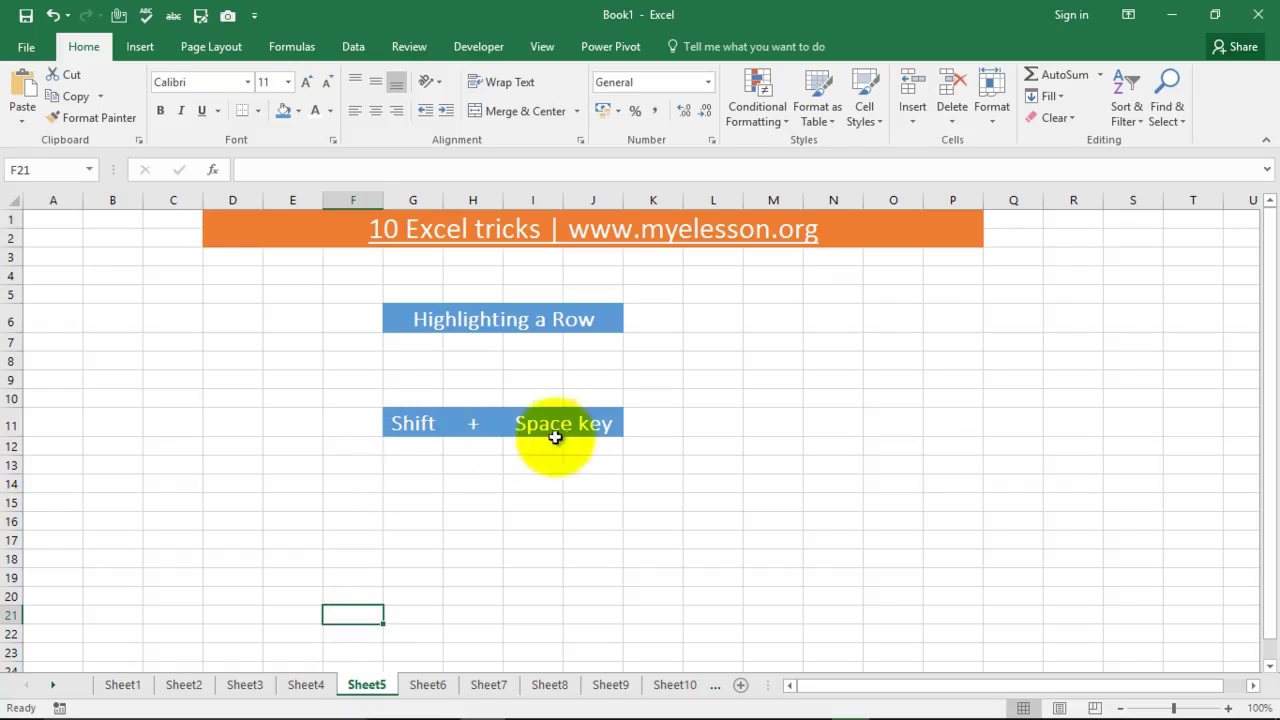
key("shift+space")
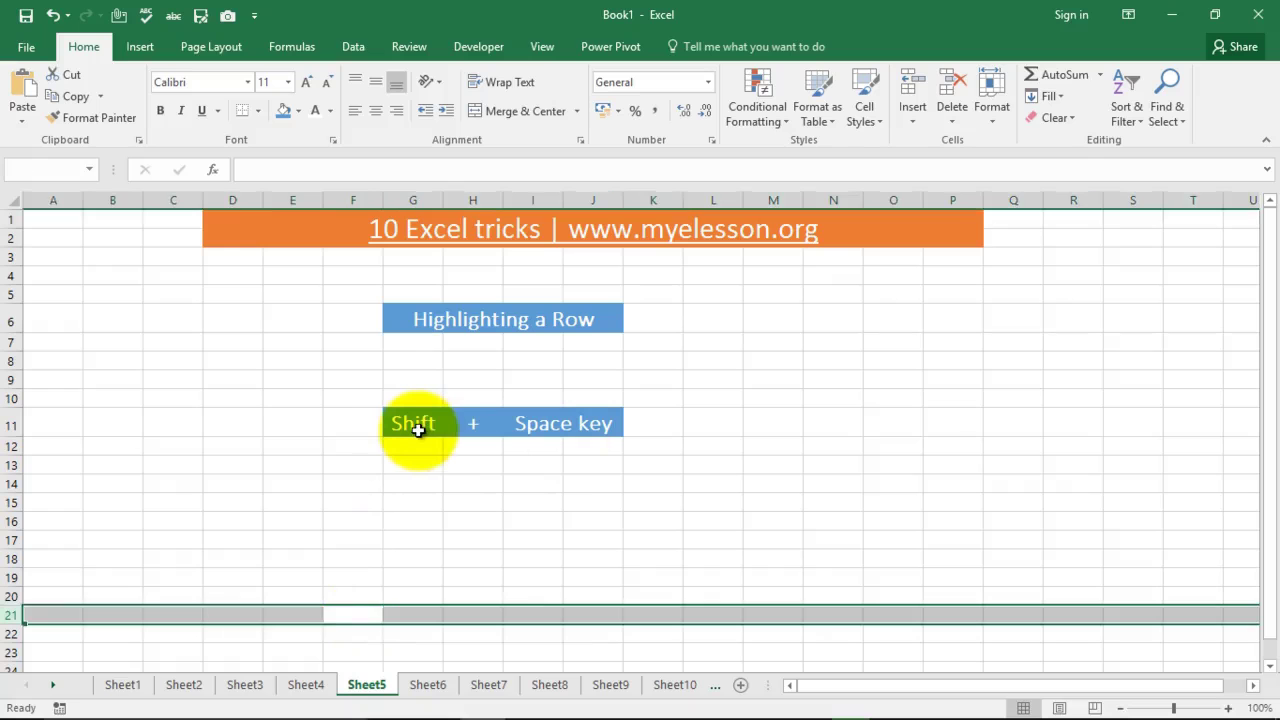
key("Up")
key("Up")
key("Up")
key("Up")
key("Up")
key("Up")
key("Up")
key("Up")
key("Up")
key("Up")
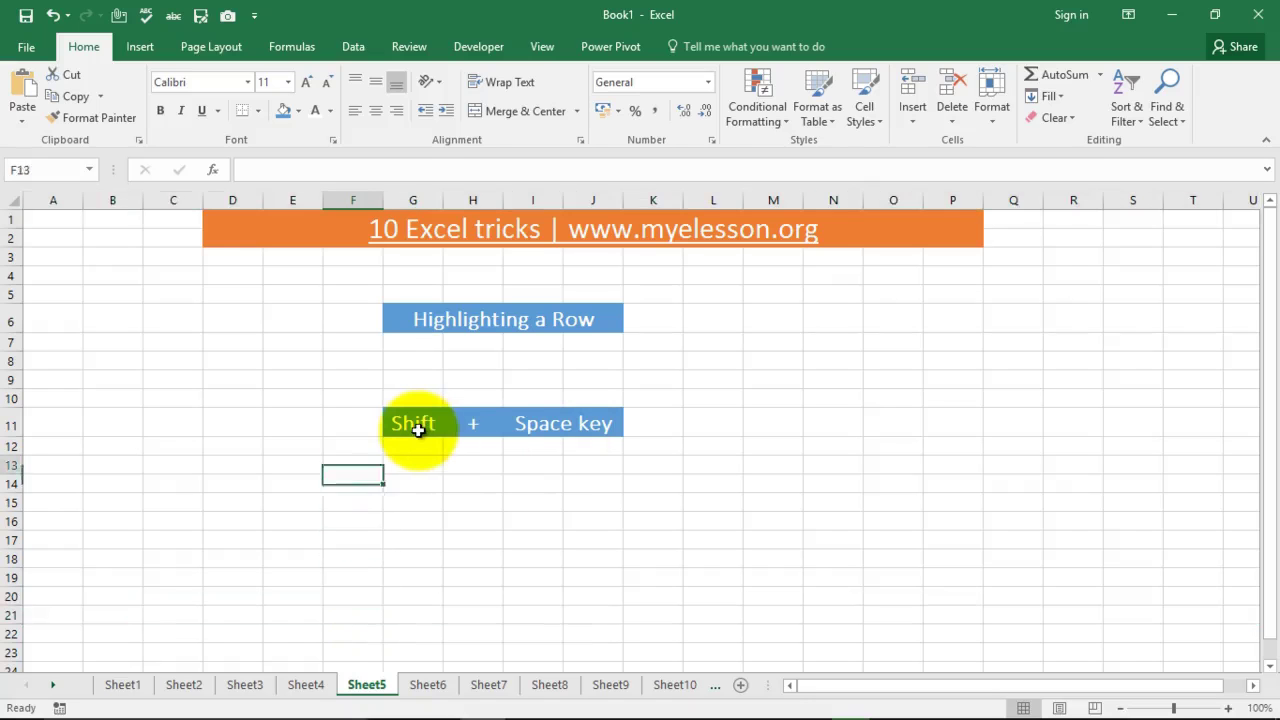
key("shift+space")
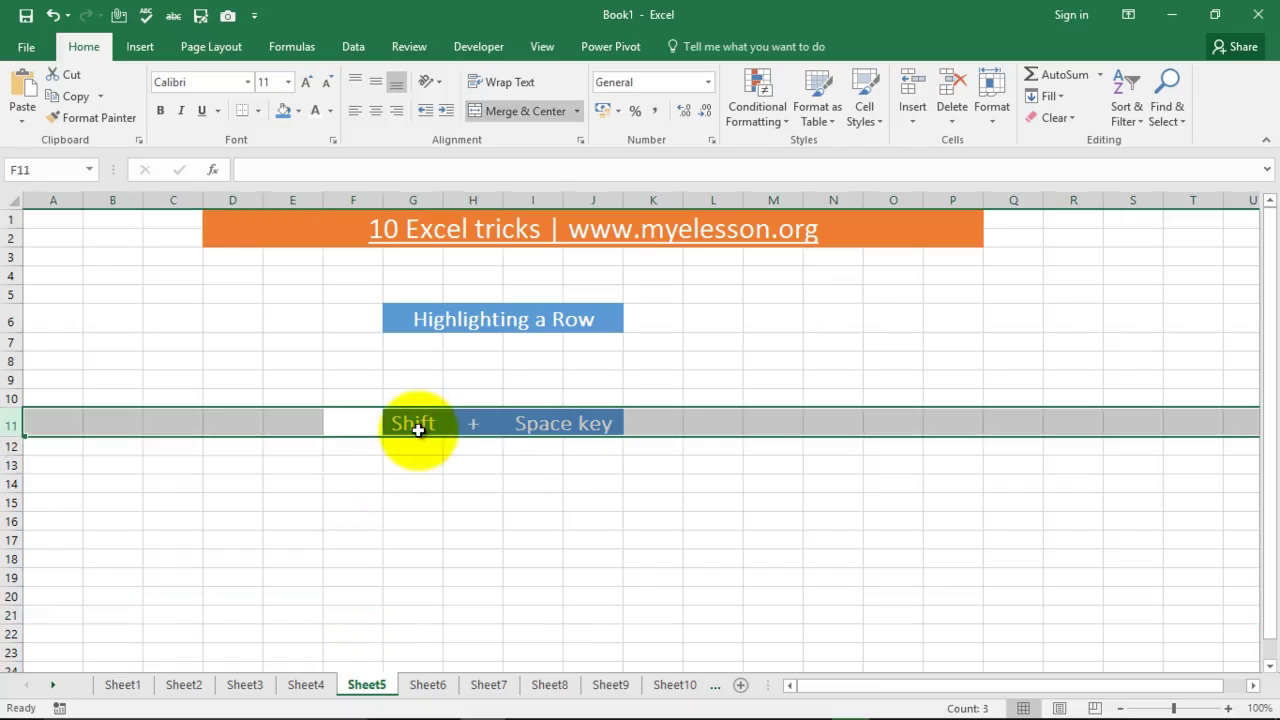
left_click(358, 419)
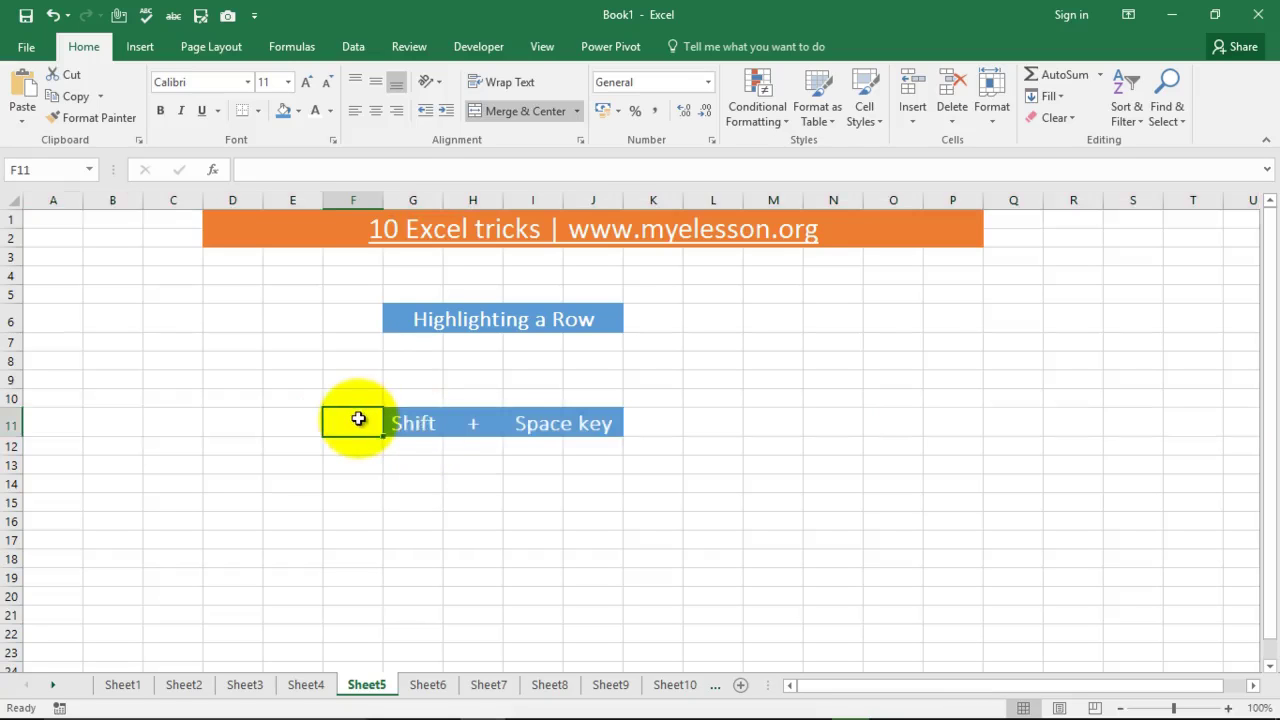
key("shift+space")
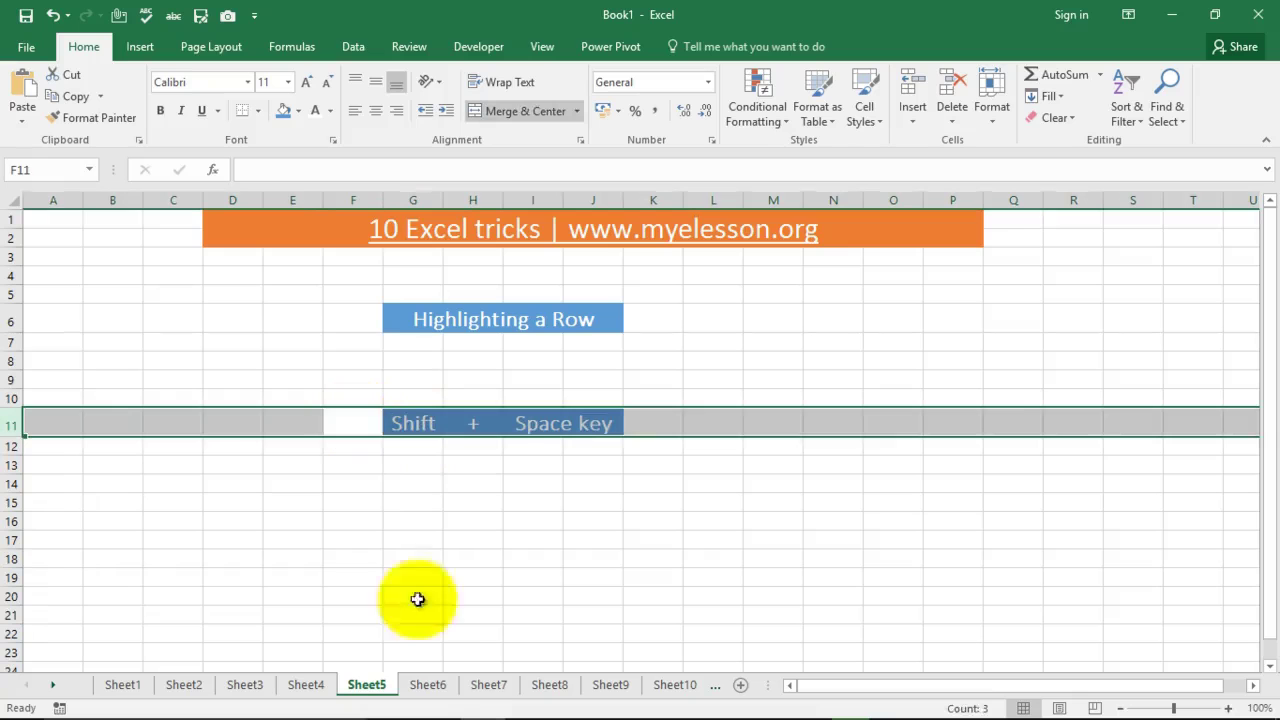
left_click(429, 688)
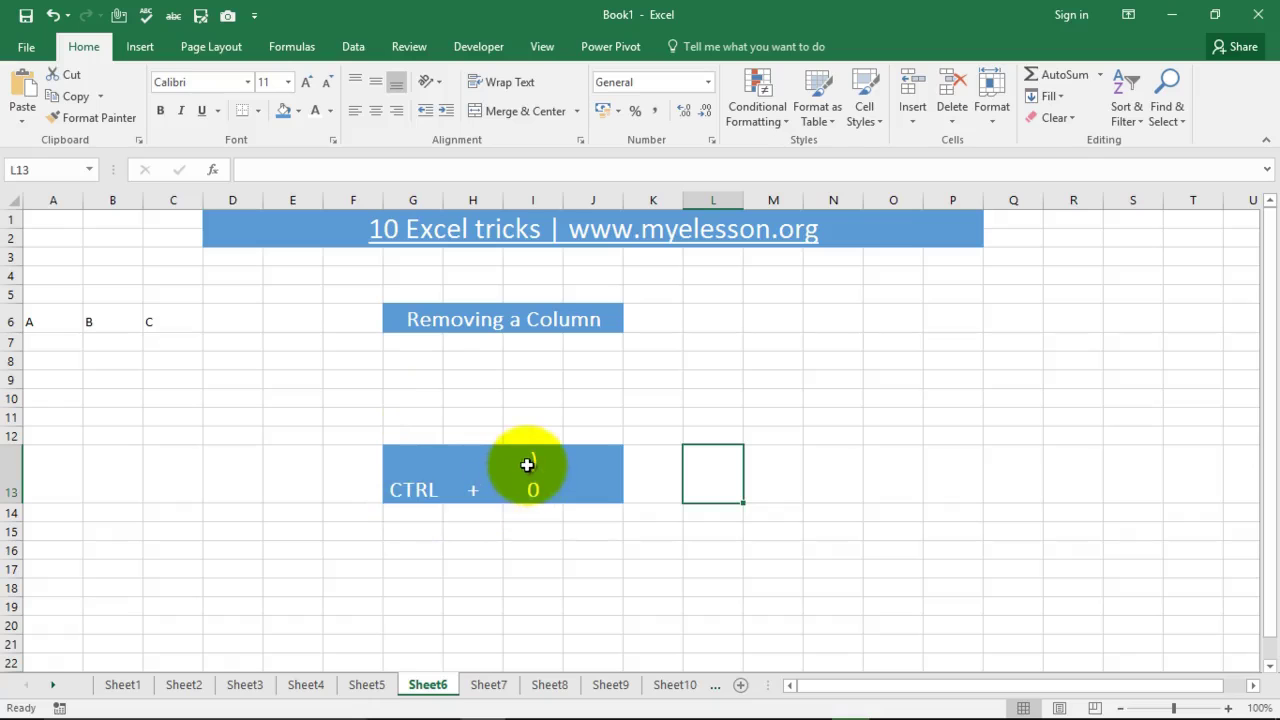
Step: Enter 'aaa' in cell E10 on the Removing a Row sheet
left_click(488, 684)
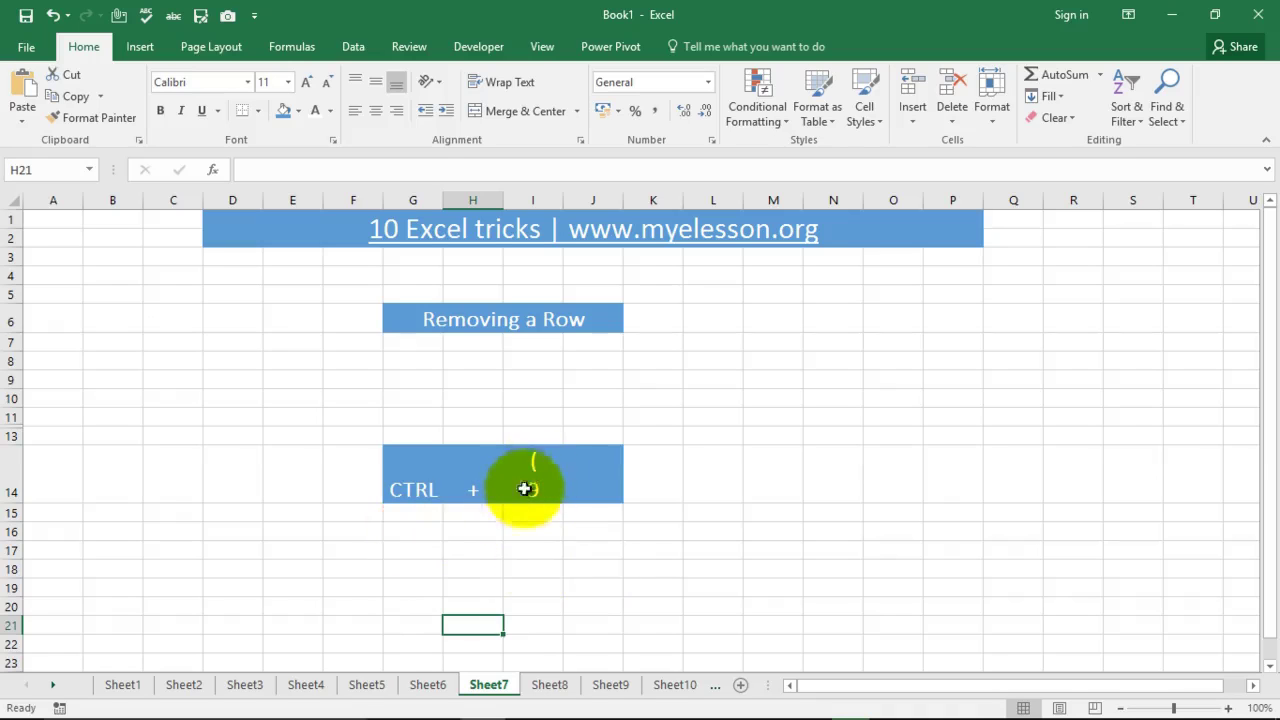
left_click(316, 392)
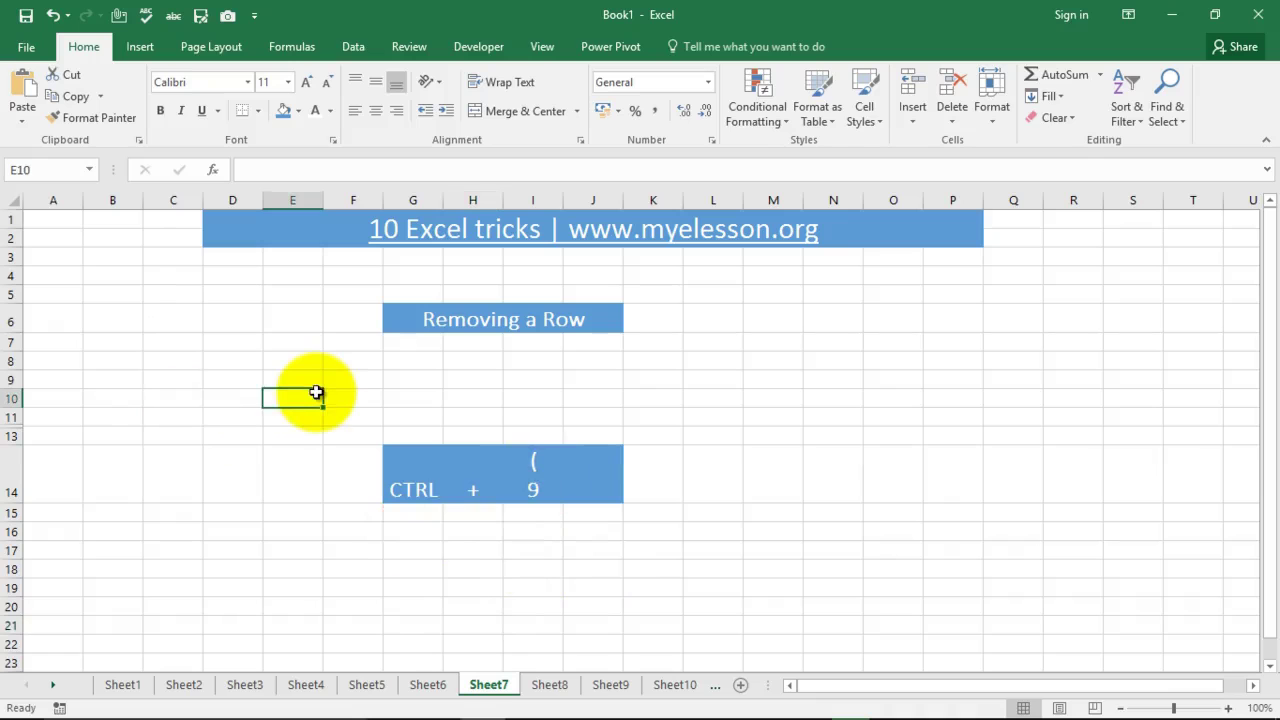
type("aaa")
key("Return")
Step: Hide row 10, which holds 'aaa', using Ctrl+9
left_click(316, 392)
key("ctrl+9")
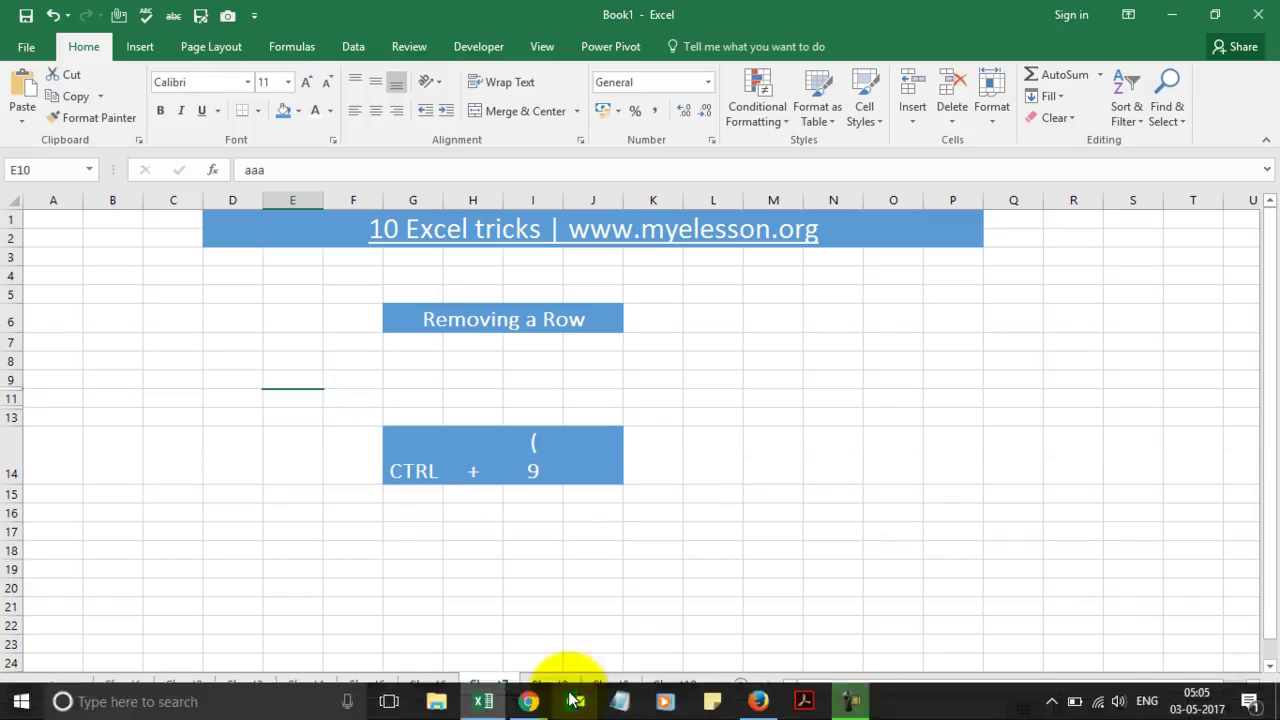
left_click(543, 643)
left_click(550, 684)
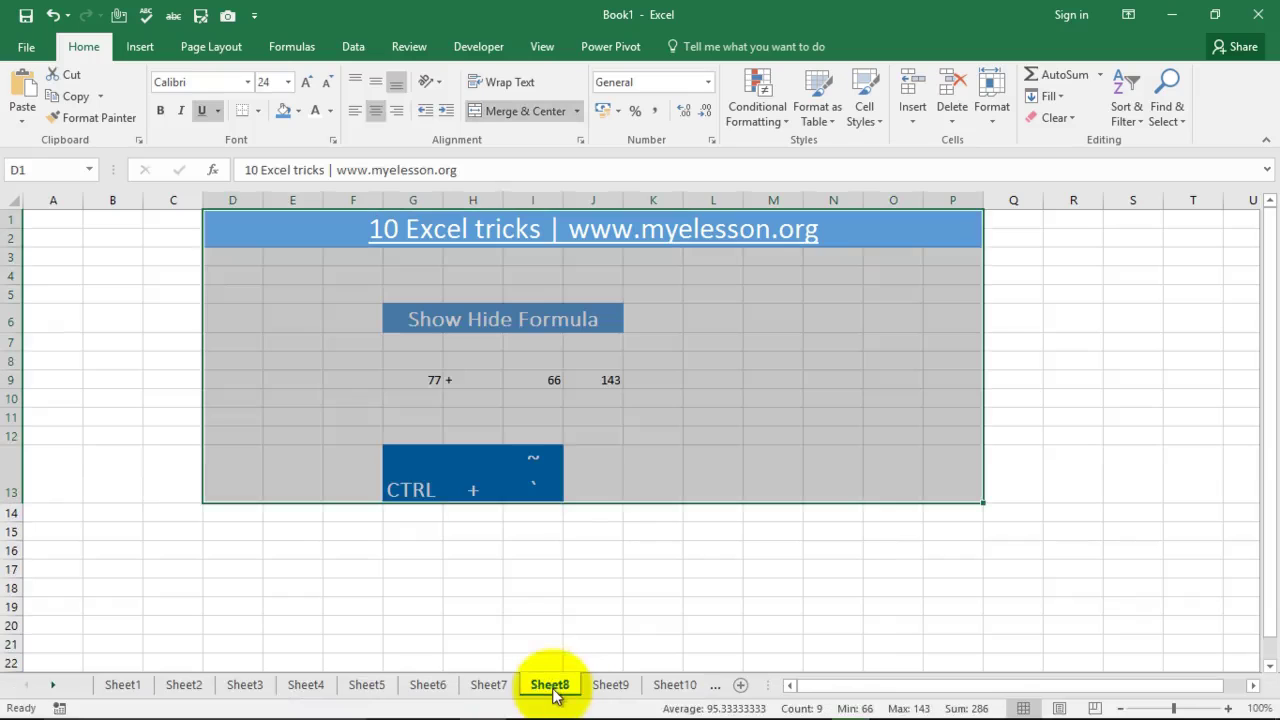
Step: Toggle Ctrl+` on J9 to show =SUM(G9,I9) behind 143, then restore the calculated values
left_click(608, 414)
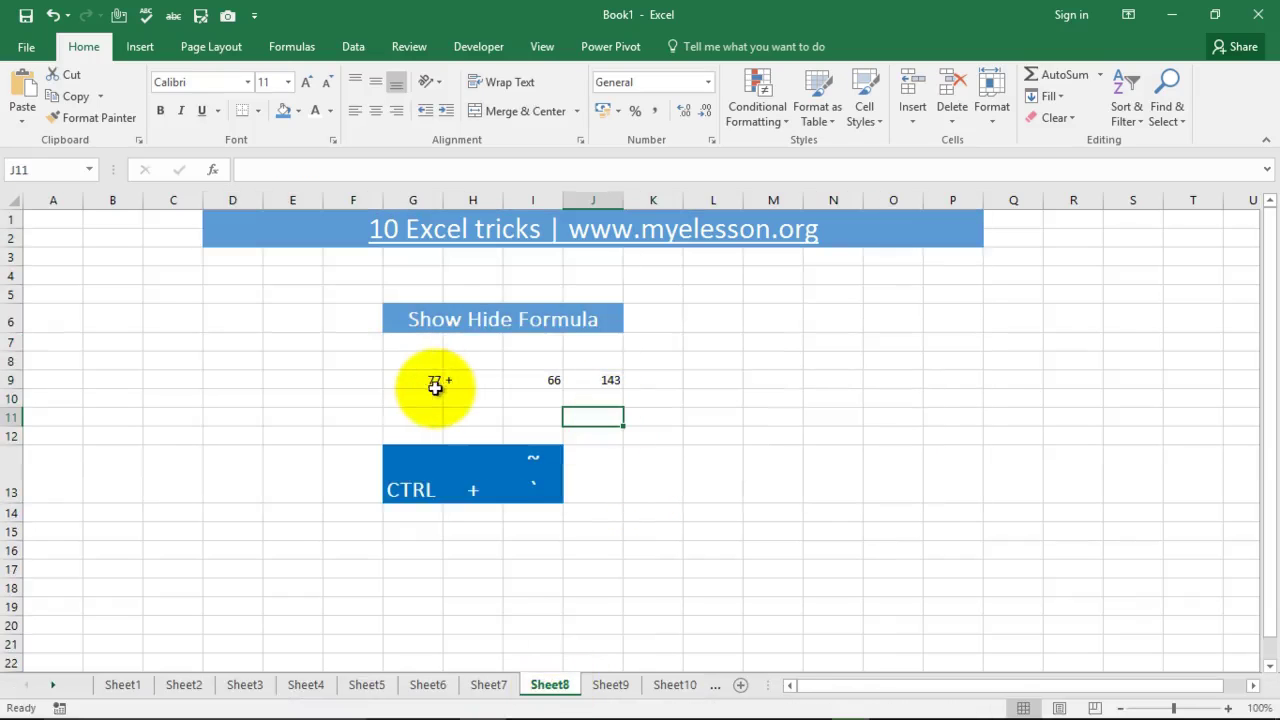
left_click(600, 379)
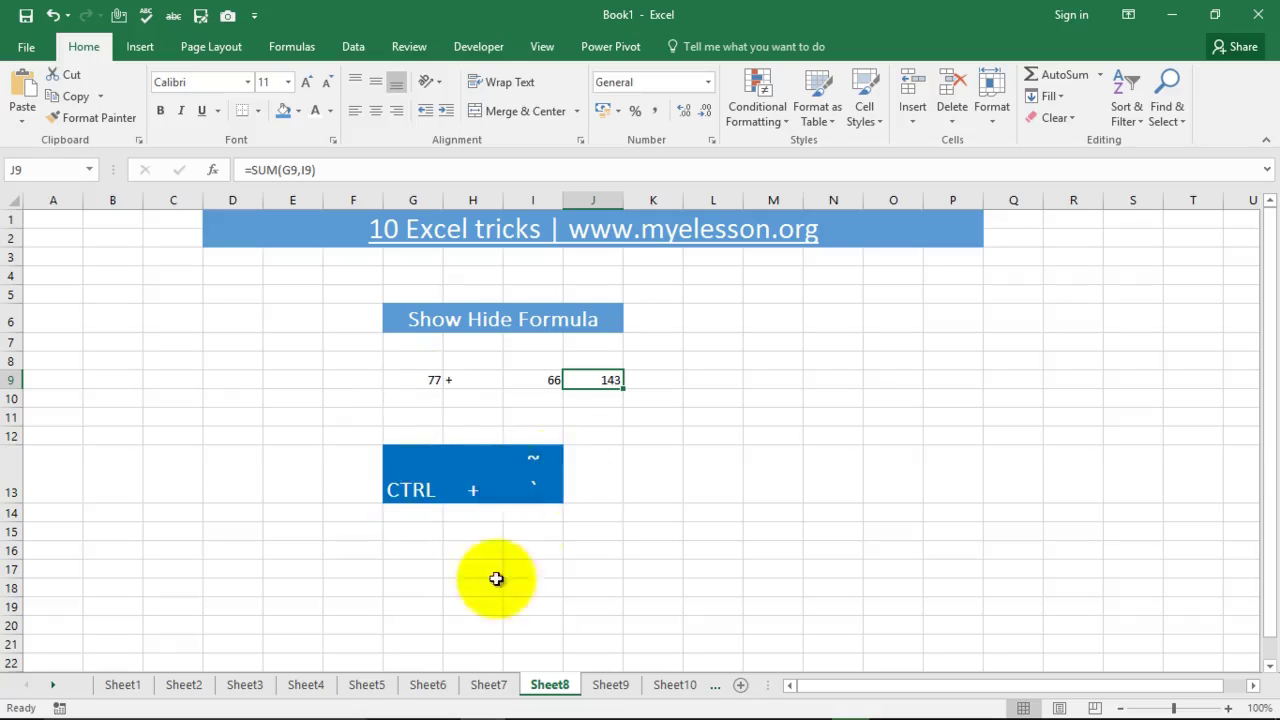
key("ctrl+grave")
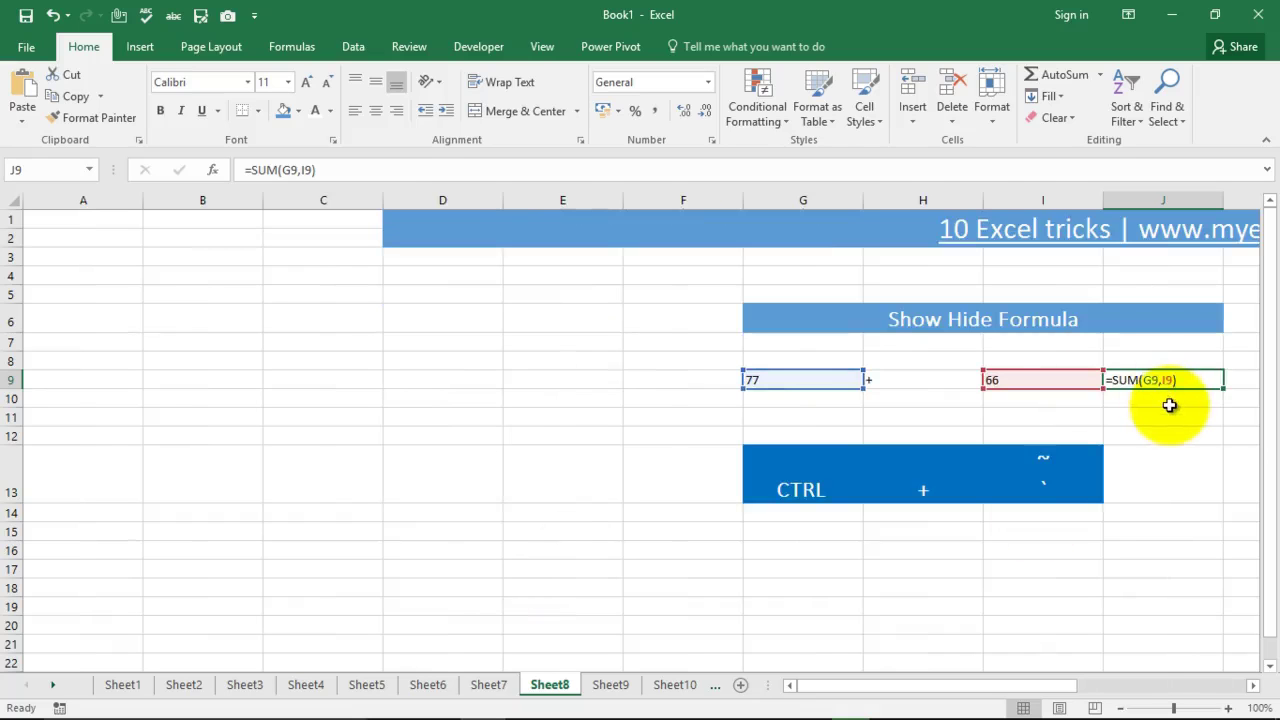
key("ctrl+grave")
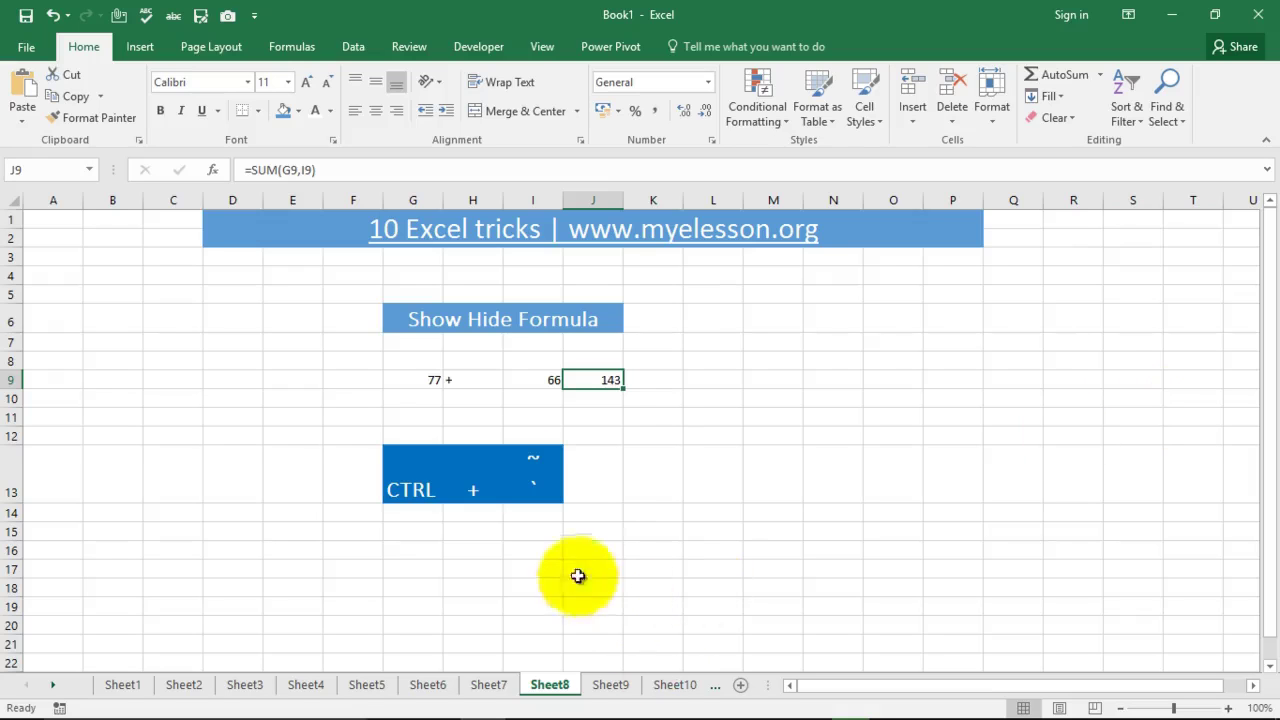
left_click(605, 684)
left_click(754, 490)
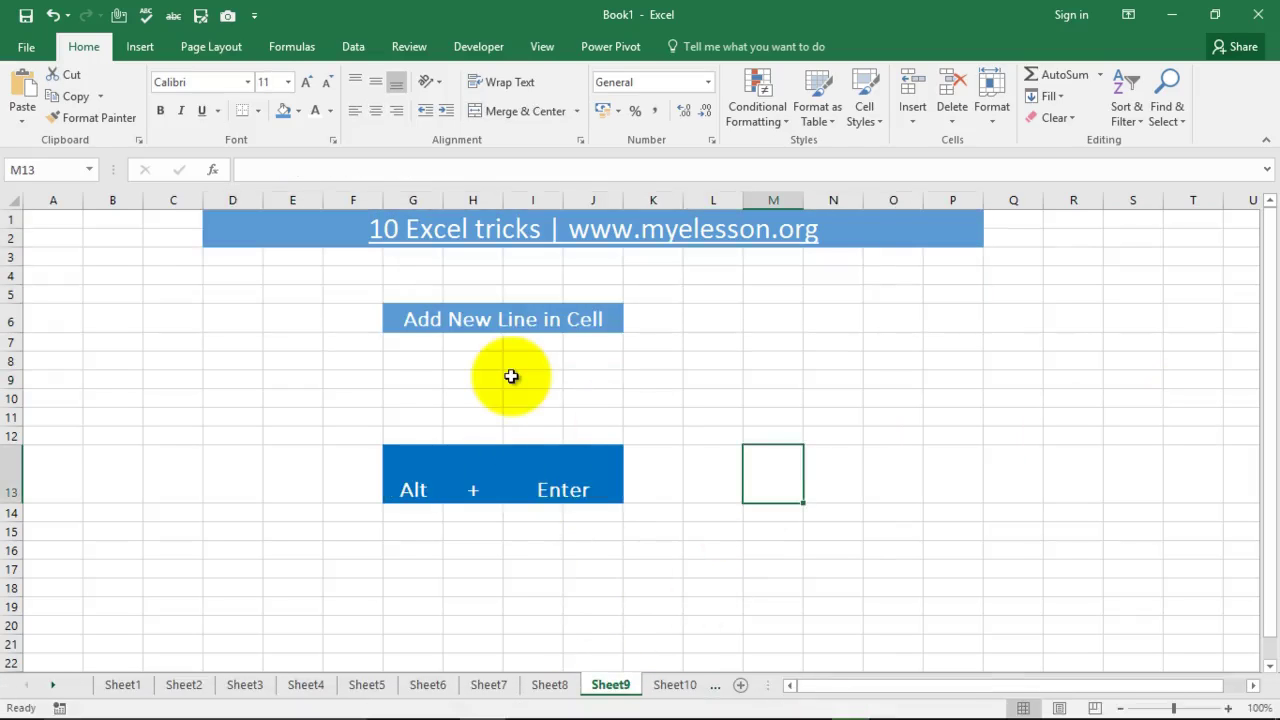
Step: Inspect the two-line cell I14 on the Removing a Row sheet, then return to Add New Line in Cell
left_click(492, 685)
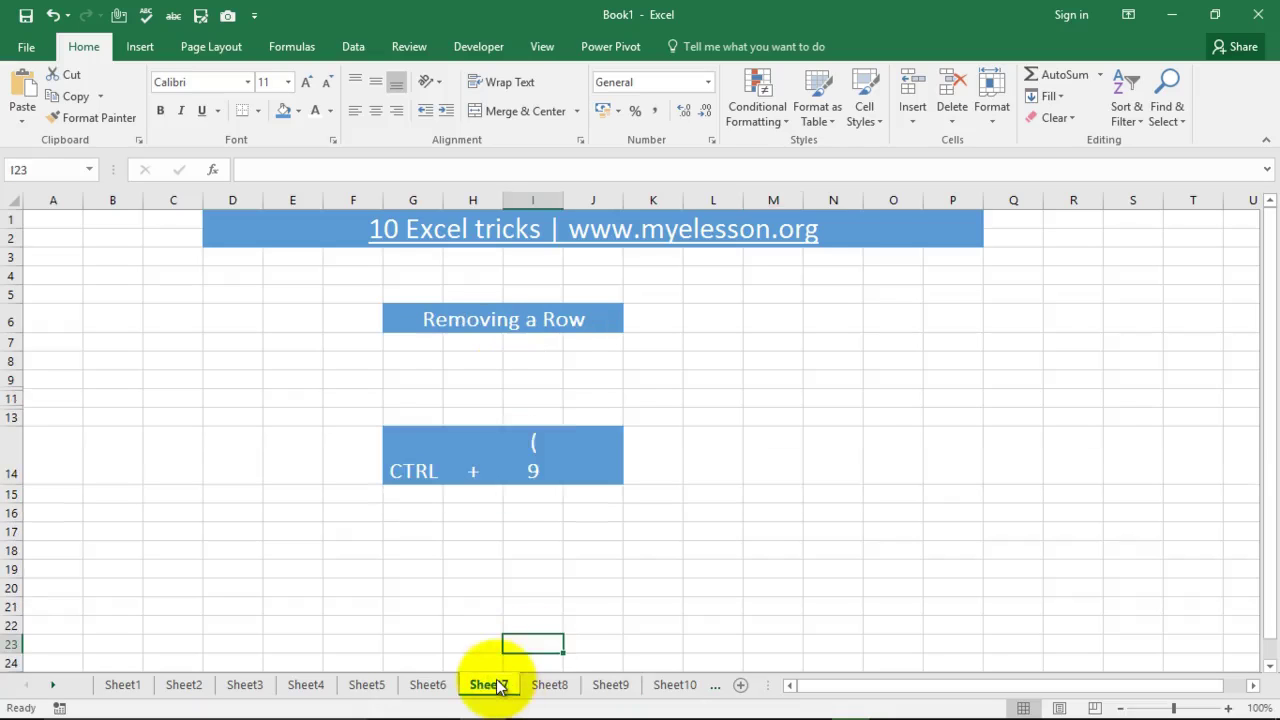
left_click(543, 437)
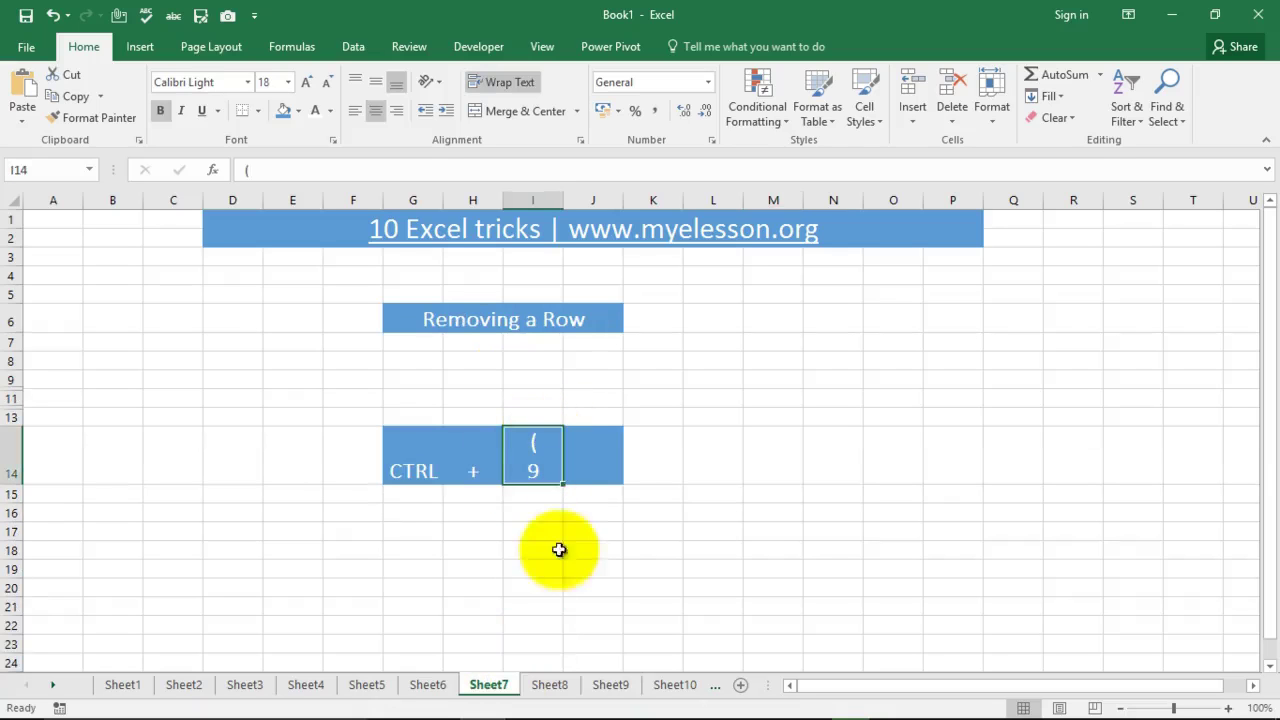
left_click(549, 685)
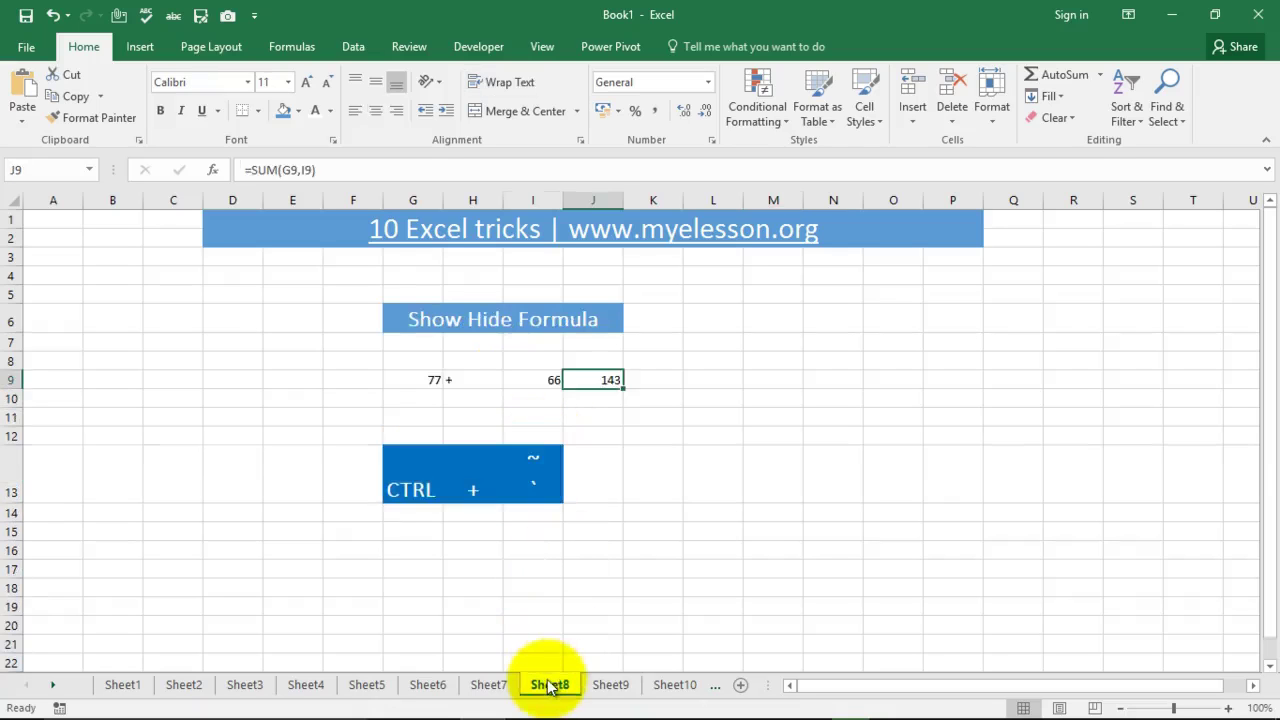
left_click(606, 685)
Step: Enter 'A' in cell H9
left_click(474, 383)
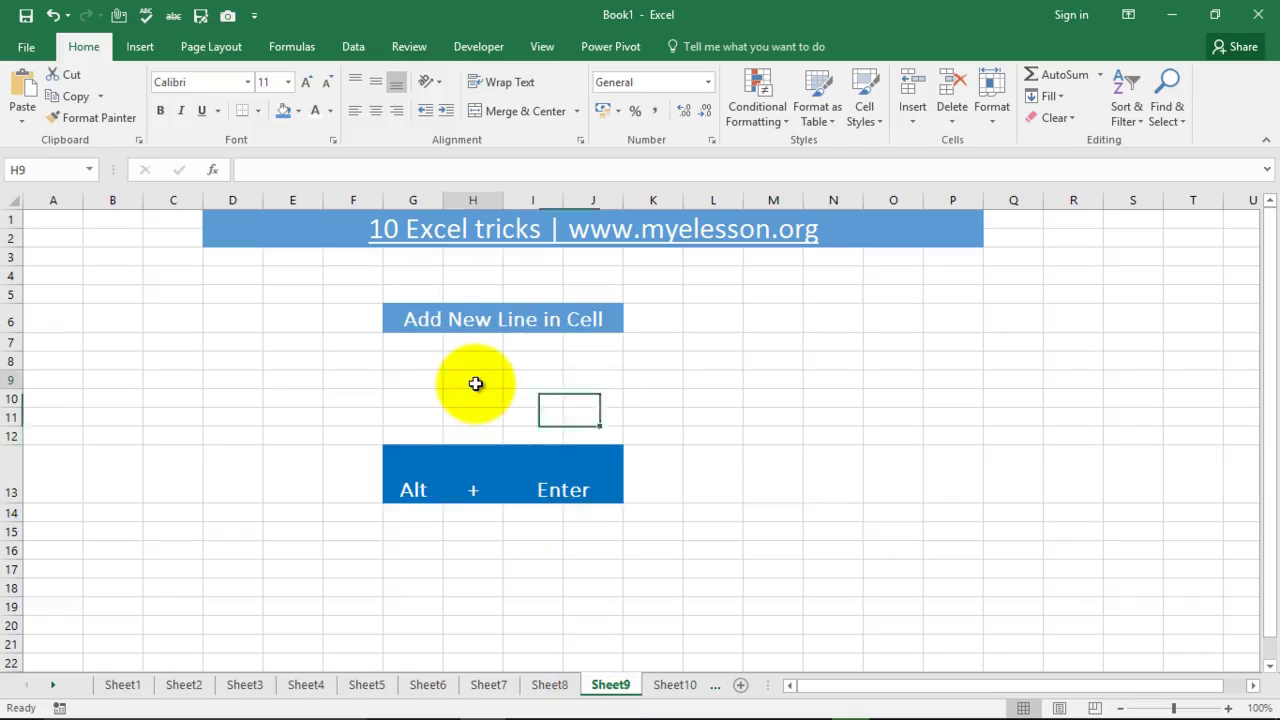
type("A")
key("Return")
left_click(476, 383)
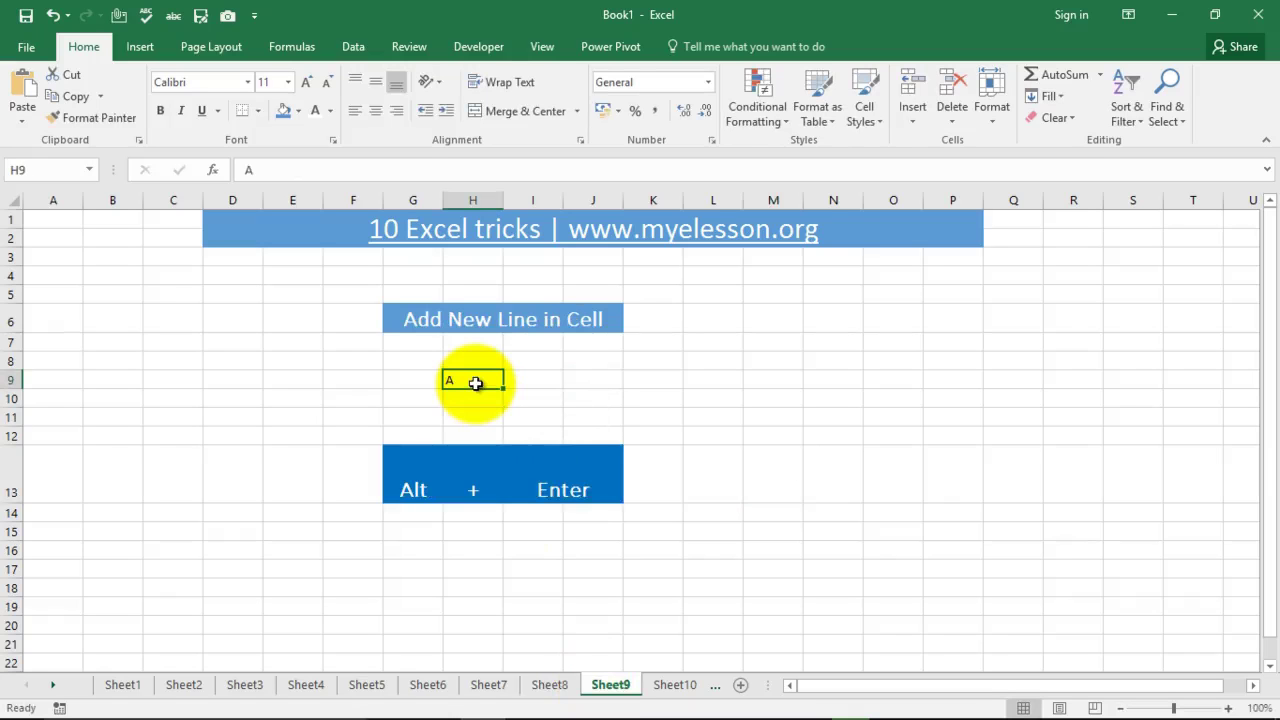
double_click(475, 383)
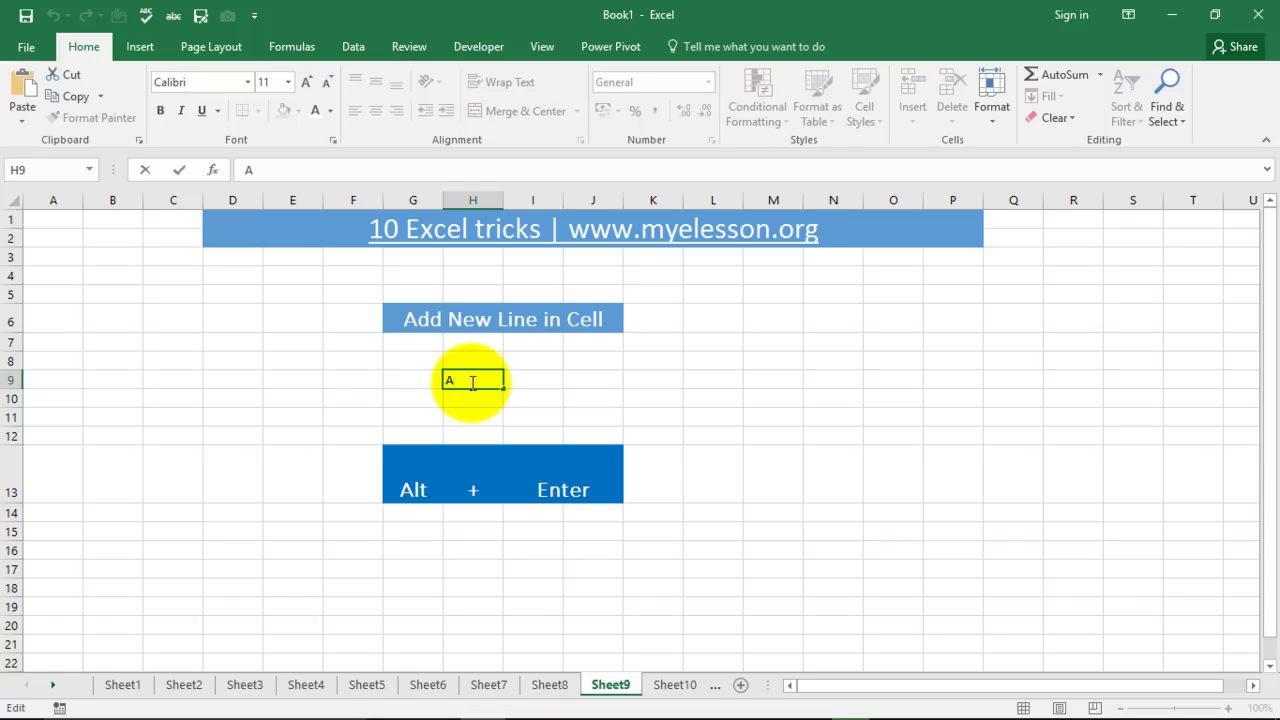
key("Escape")
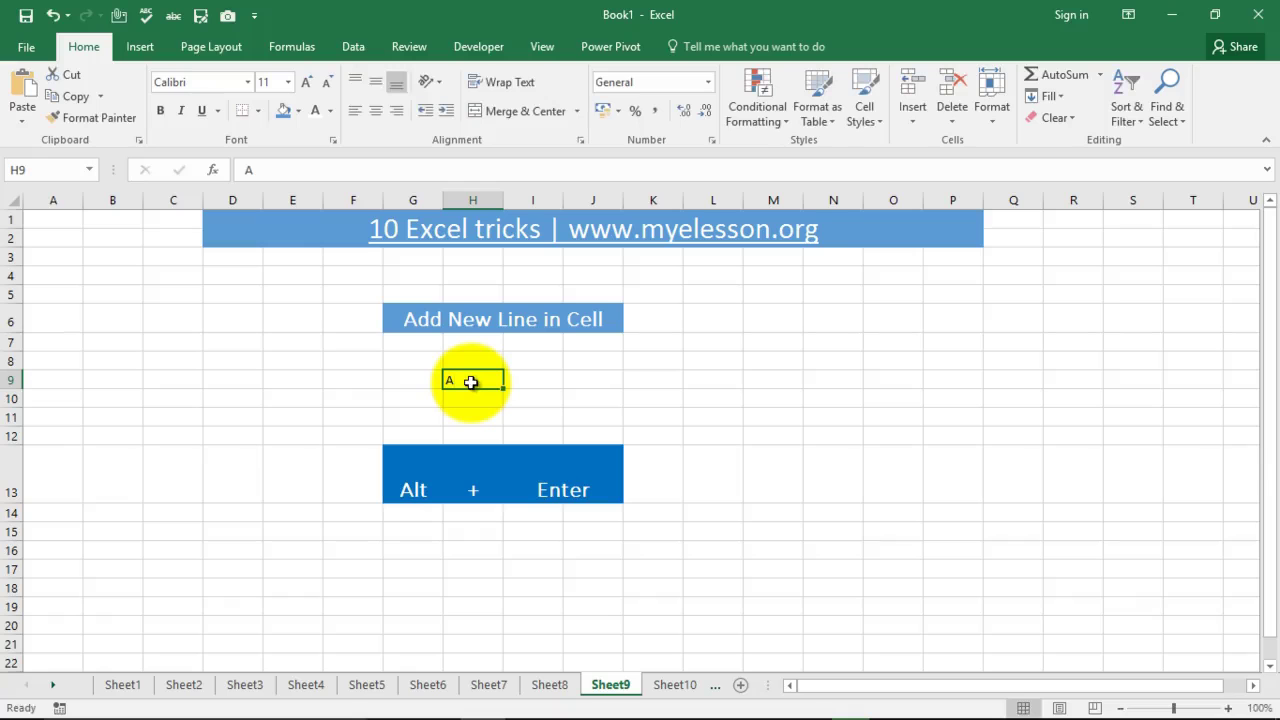
Step: Add 'B' and 'C' on new lines inside H9 using Alt+Enter
double_click(470, 382)
key("alt+Return")
type("B")
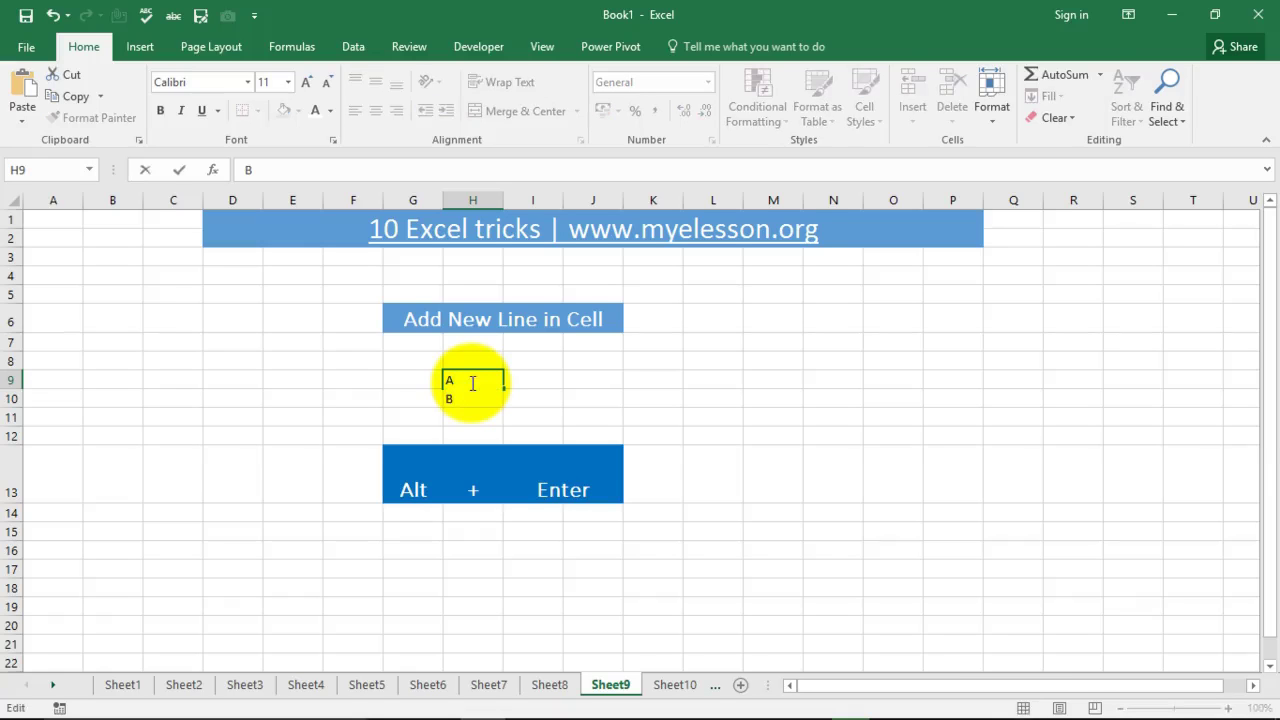
key("alt+Return")
type("C")
key("Return")
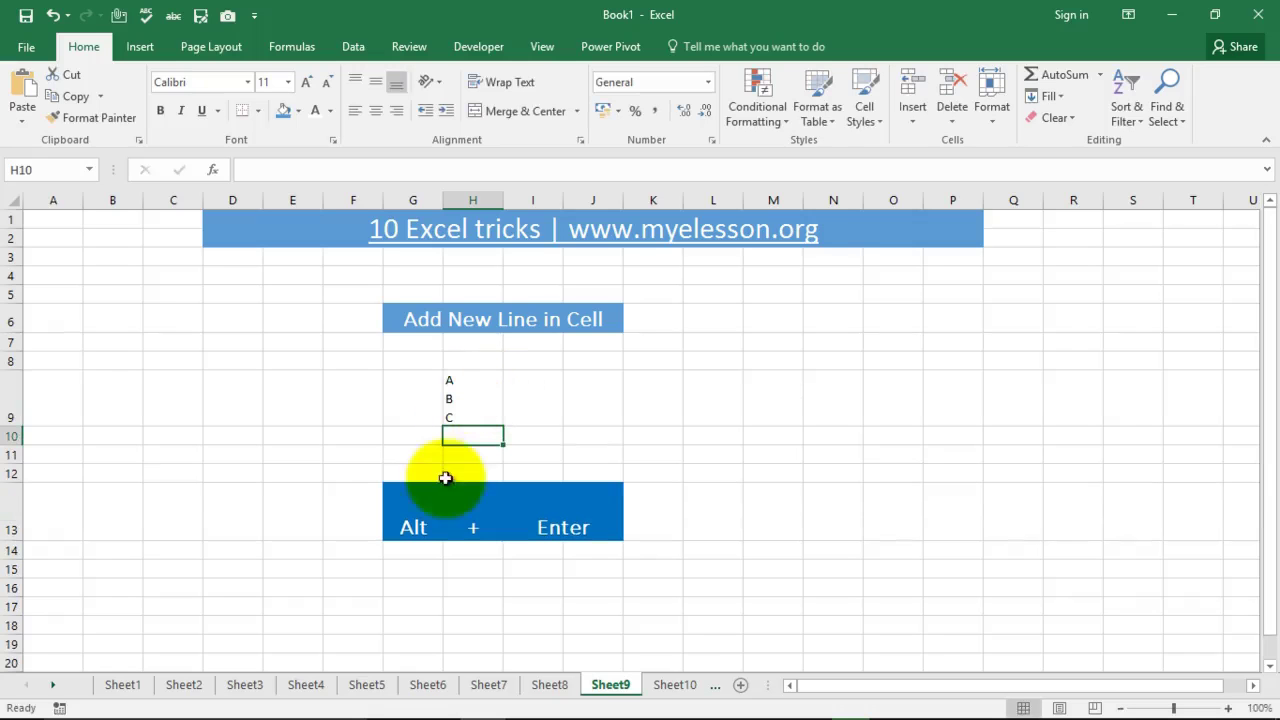
left_click(674, 686)
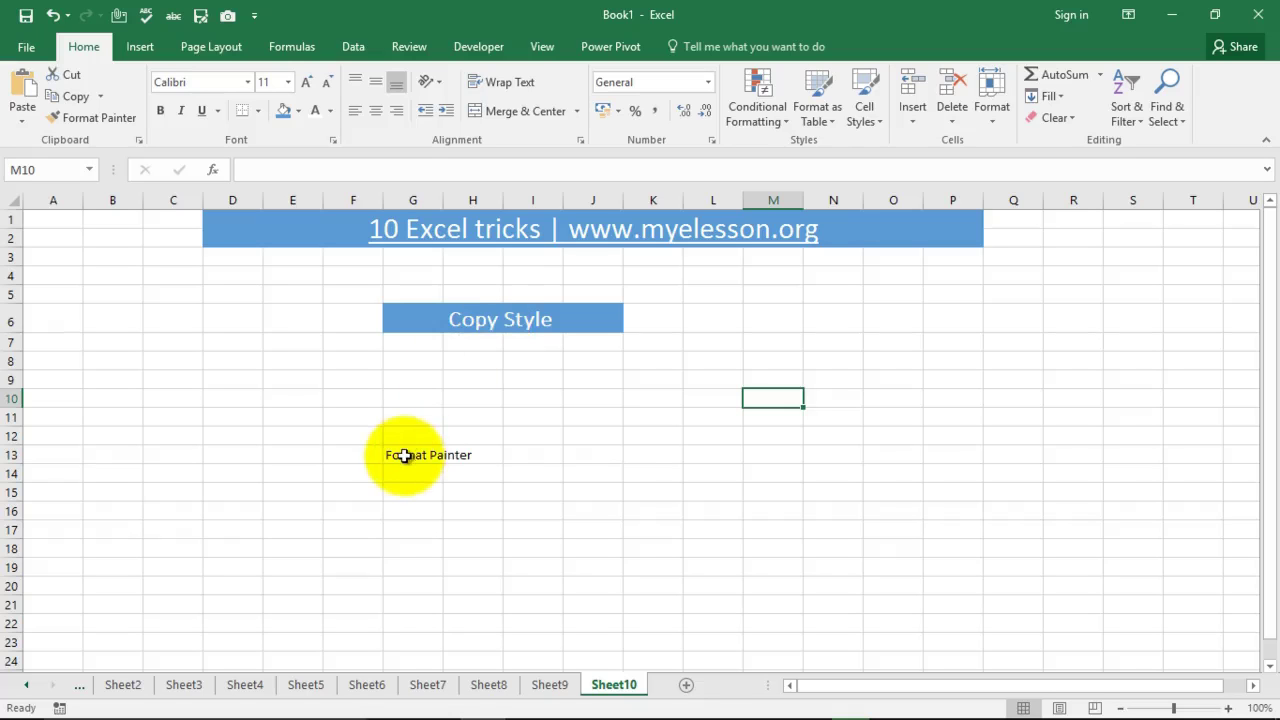
Step: Copy the Copy Style heading's blue banner format from G6 onto the G13 label with Format Painter
left_click(420, 318)
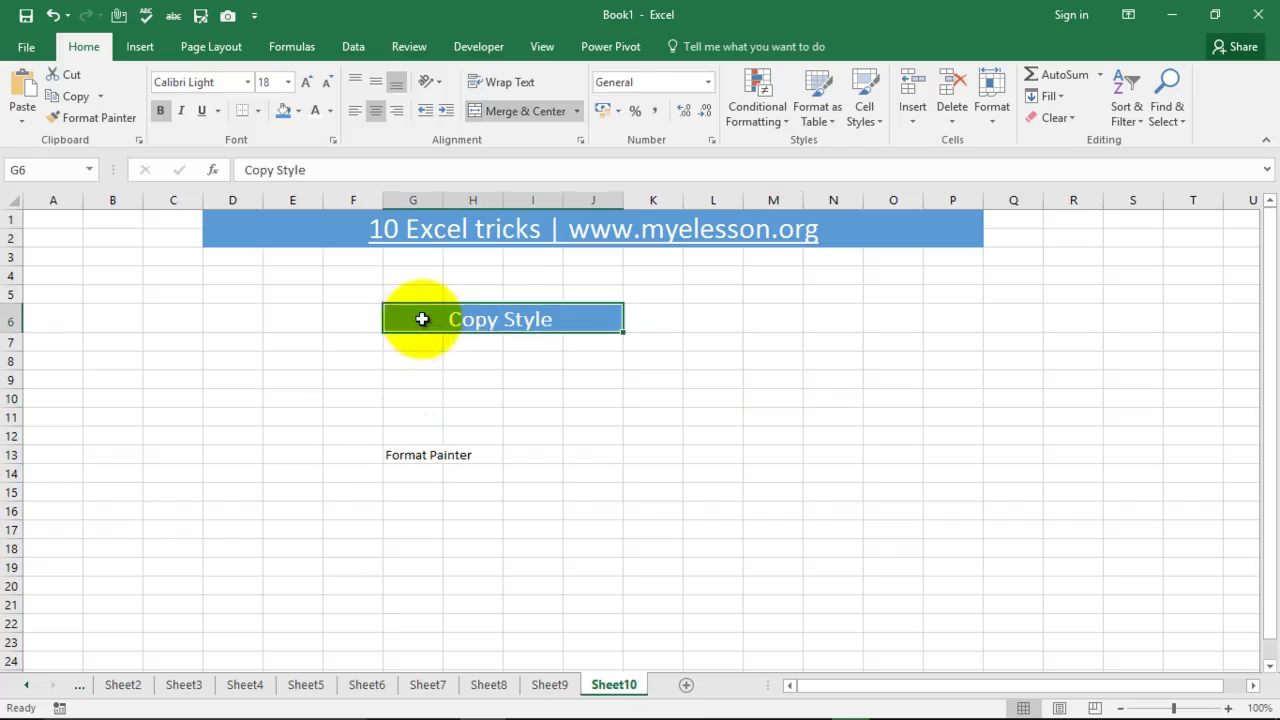
left_click(109, 117)
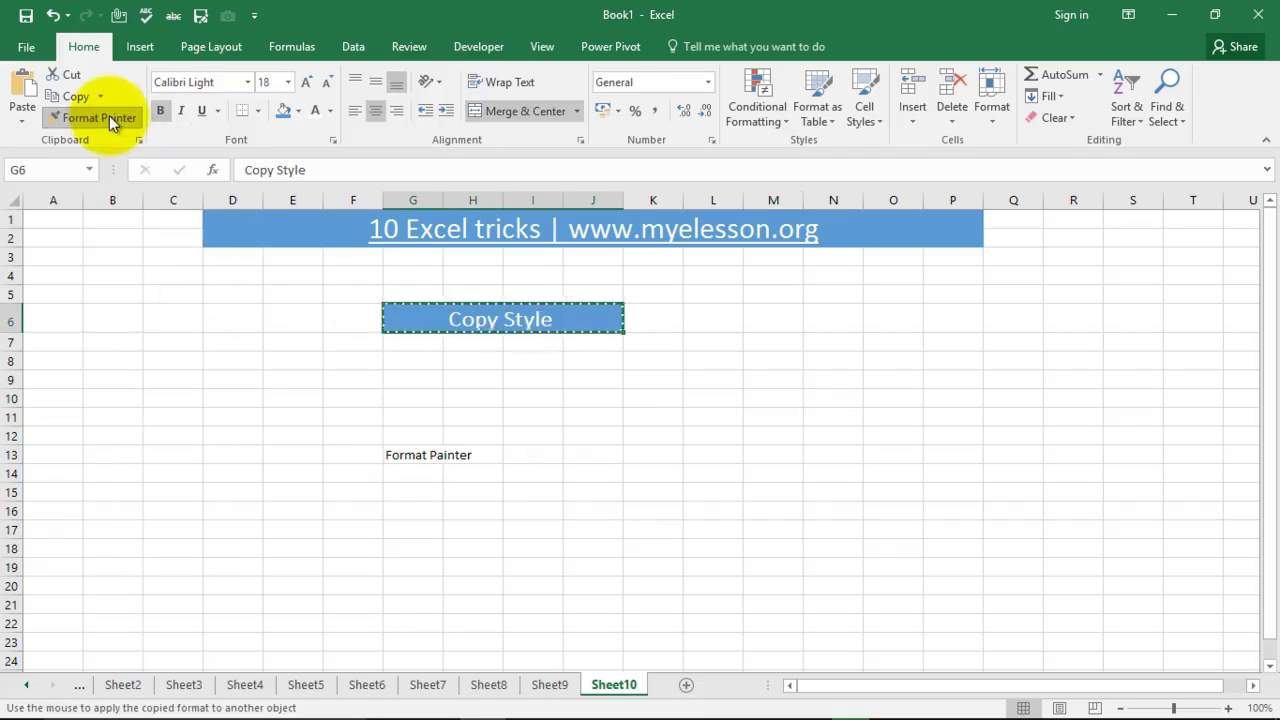
left_click(399, 449)
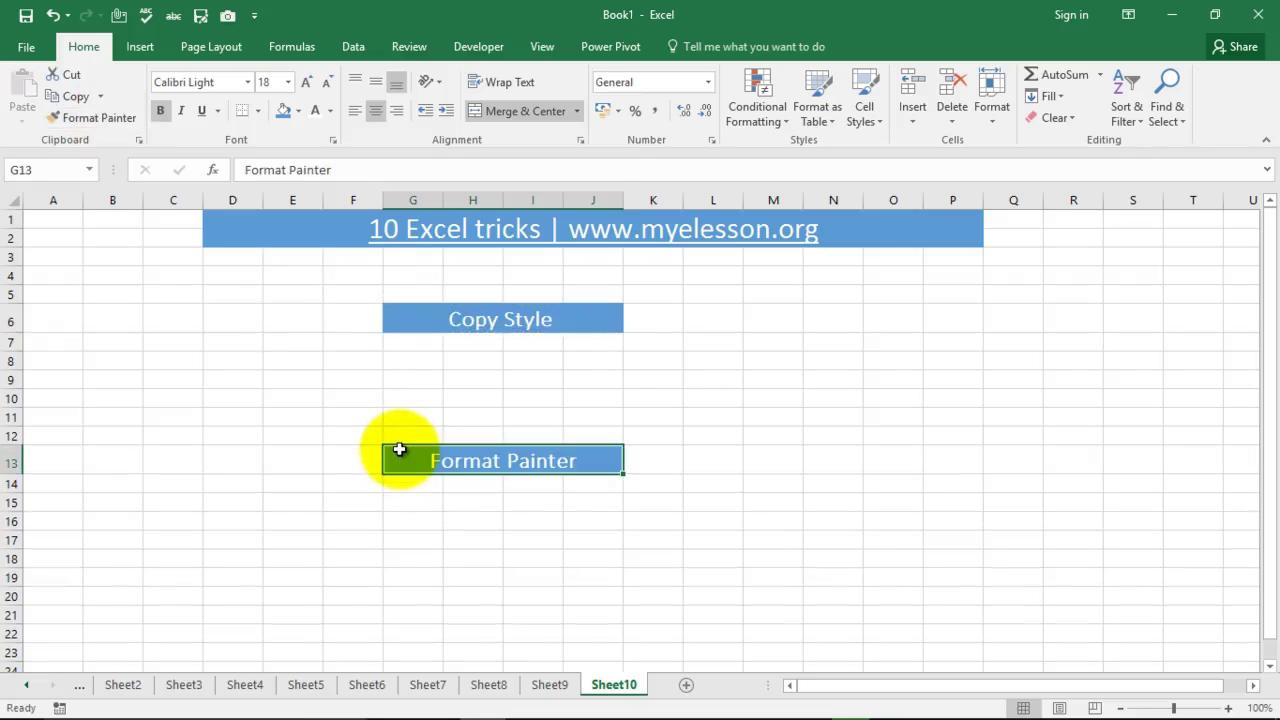
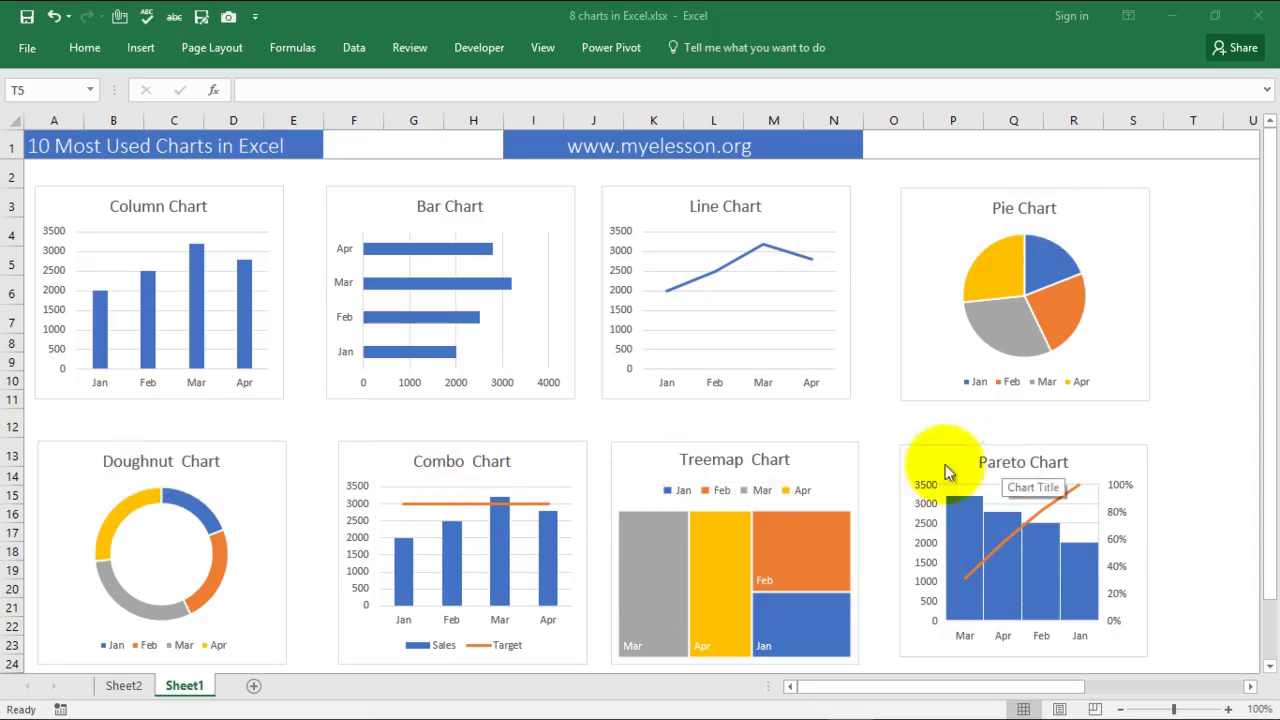
Step: Navigate right across Sheet1 to the Month/Sales/Target source tables in columns Y–AE
left_click_drag(1269, 331, 1269, 390)
left_click(132, 656)
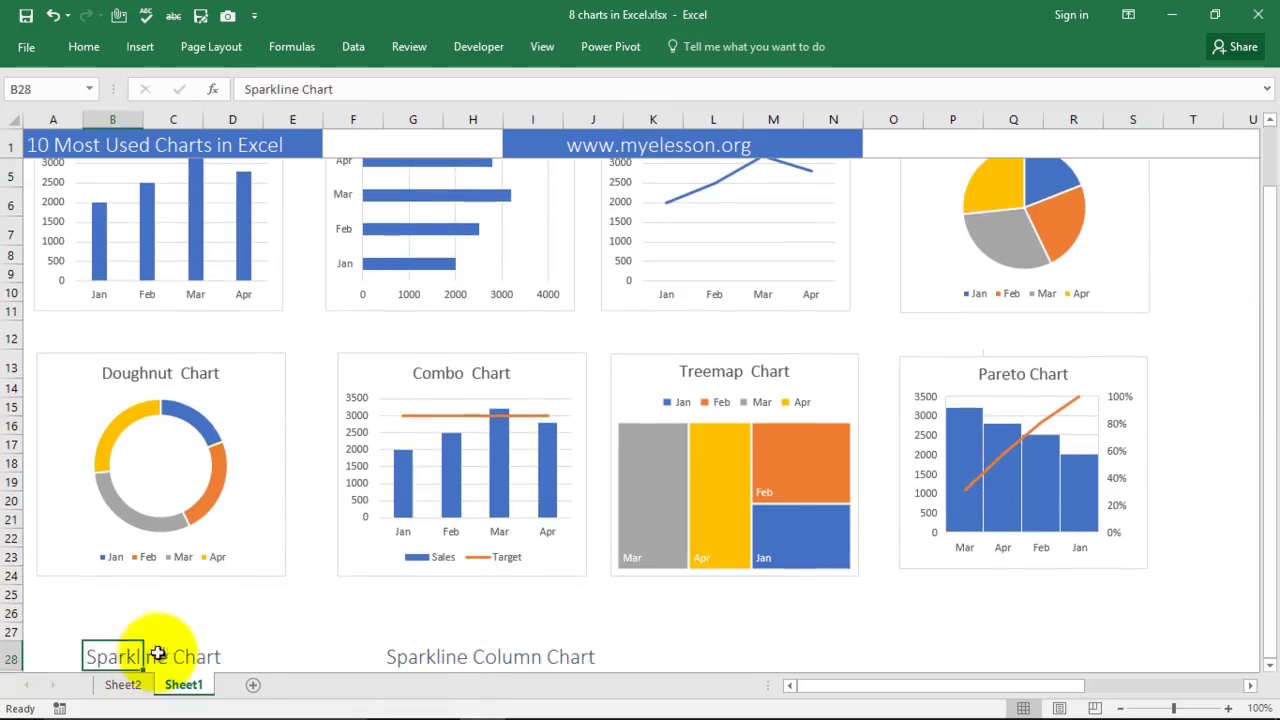
left_click(464, 662)
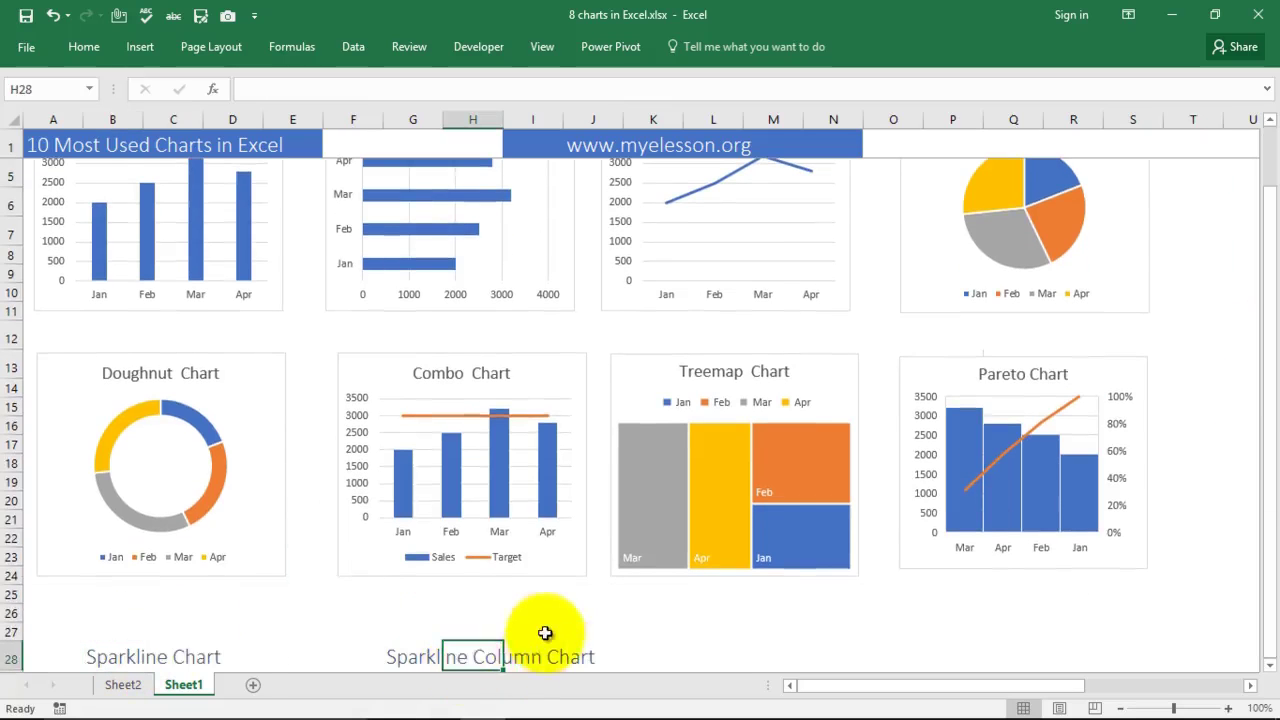
scroll(540, 545, "up", 2)
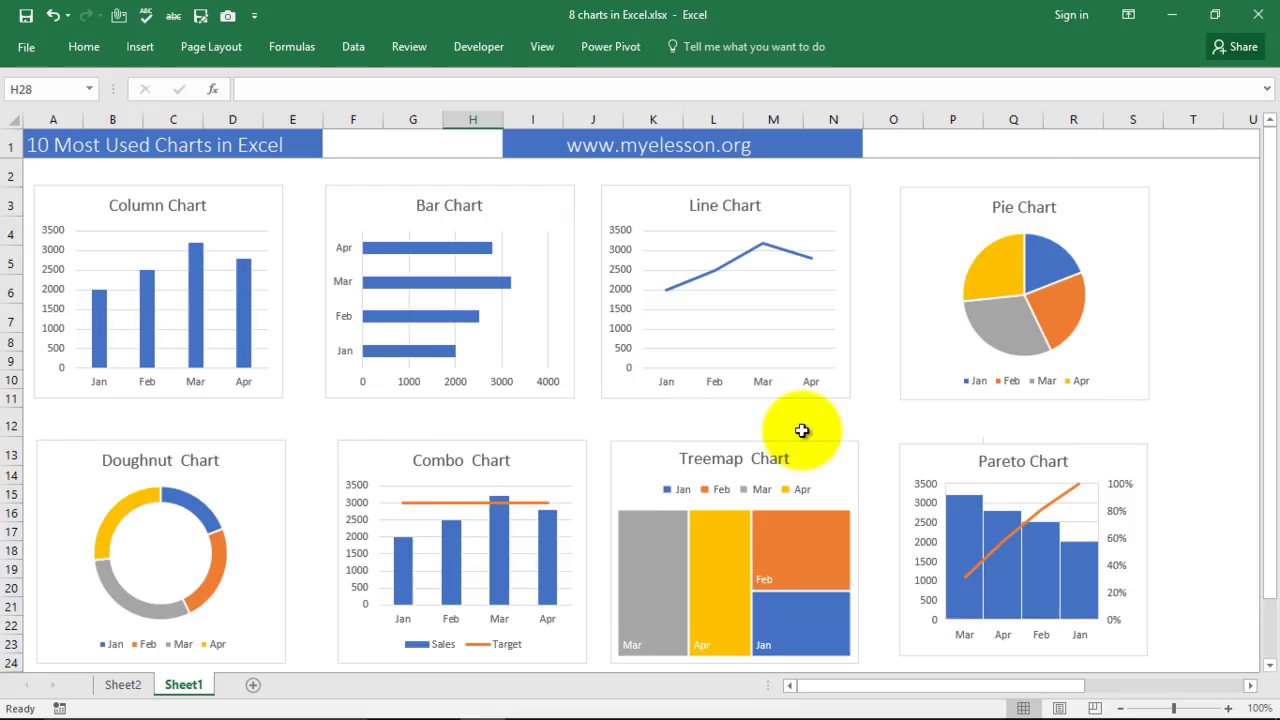
key("Right")
key("Right")
key("Right")
key("Right")
key("Right")
key("Right")
key("Right")
key("Right")
key("Right")
key("Right")
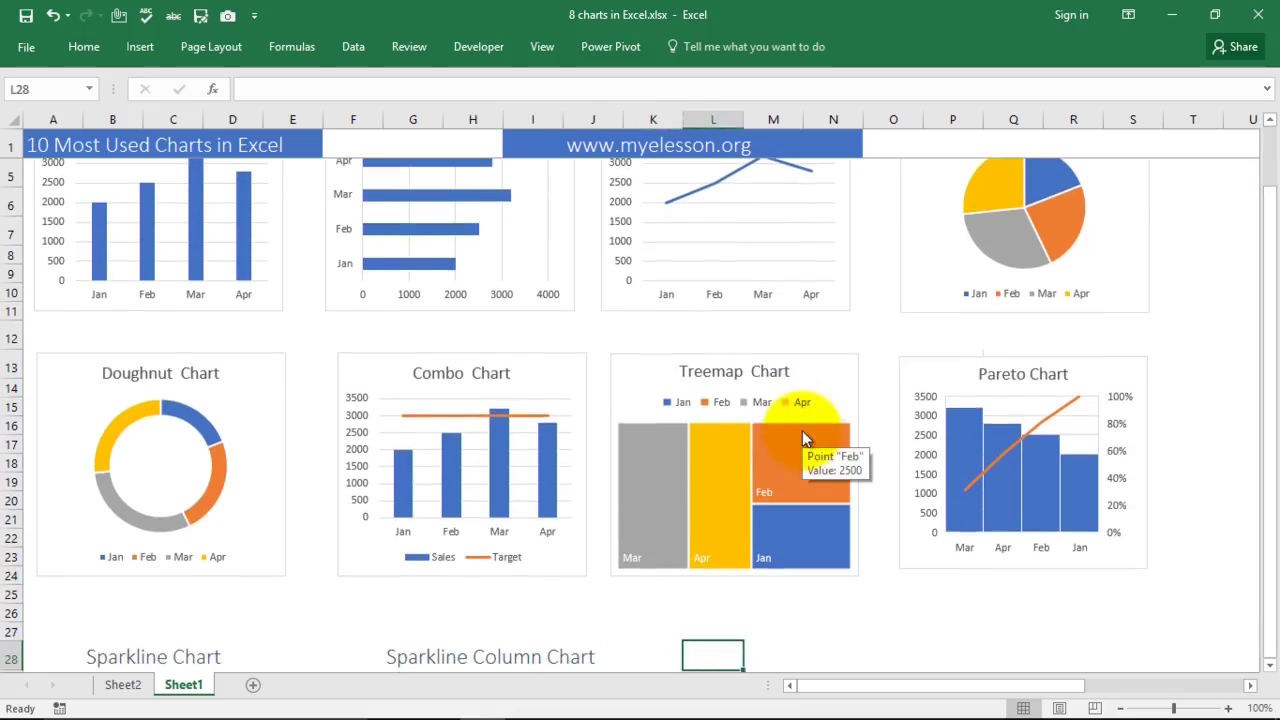
key("Right")
key("Right")
key("Right")
key("Right")
key("Right")
key("Right")
key("Right")
key("Right")
key("Right")
key("Right")
key("Right")
key("Right")
key("Right")
key("Right")
key("Right")
key("Right")
key("Up")
key("Up")
key("Up")
key("Up")
key("Up")
key("Up")
key("Up")
key("Up")
key("Up")
key("Up")
key("Up")
key("Up")
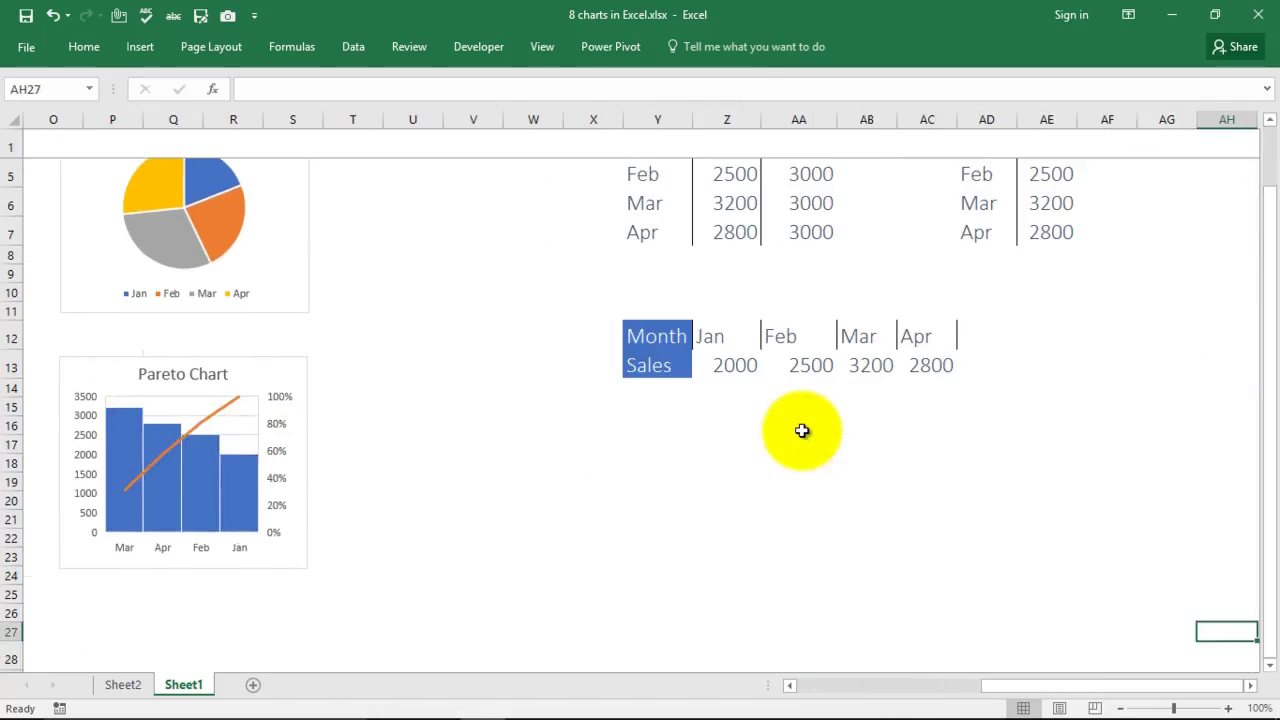
key("Up")
key("Up")
key("Up")
key("Up")
key("Up")
key("Up")
key("Up")
key("Up")
key("Up")
key("Up")
key("Up")
key("Up")
key("Up")
key("Up")
key("Up")
key("Right")
key("Right")
key("Right")
key("Right")
key("Right")
key("Right")
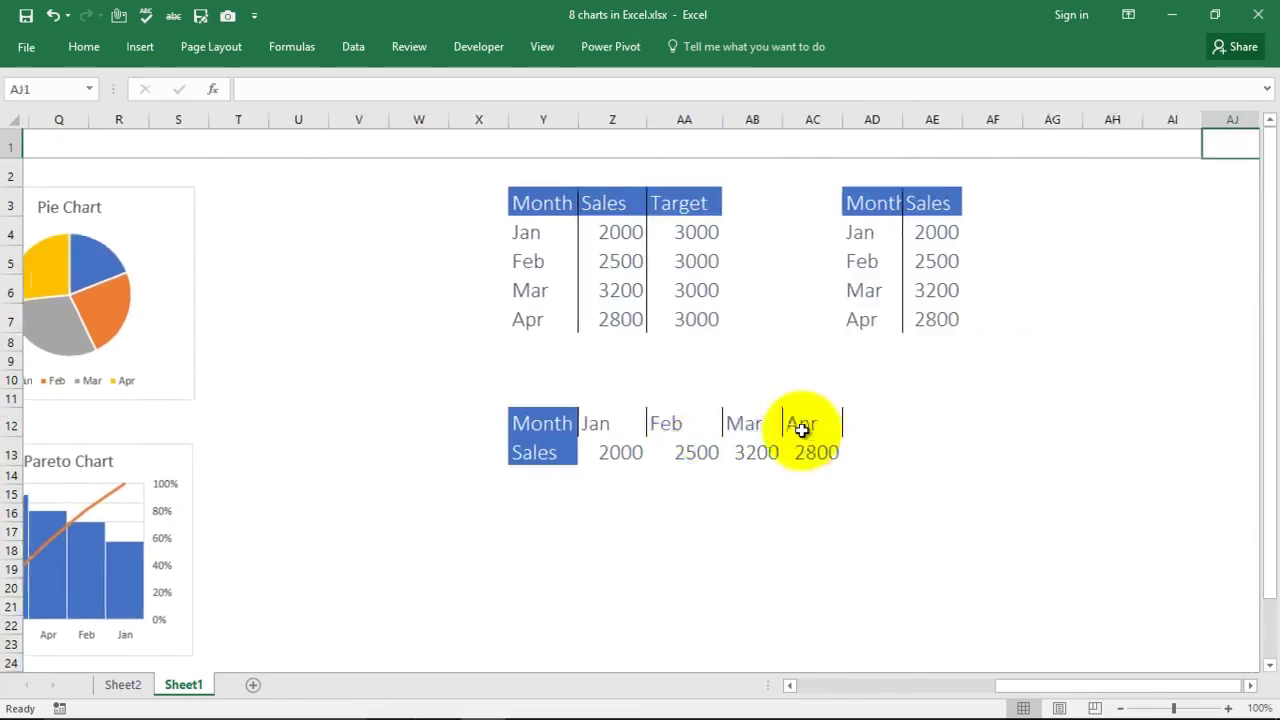
key("Right")
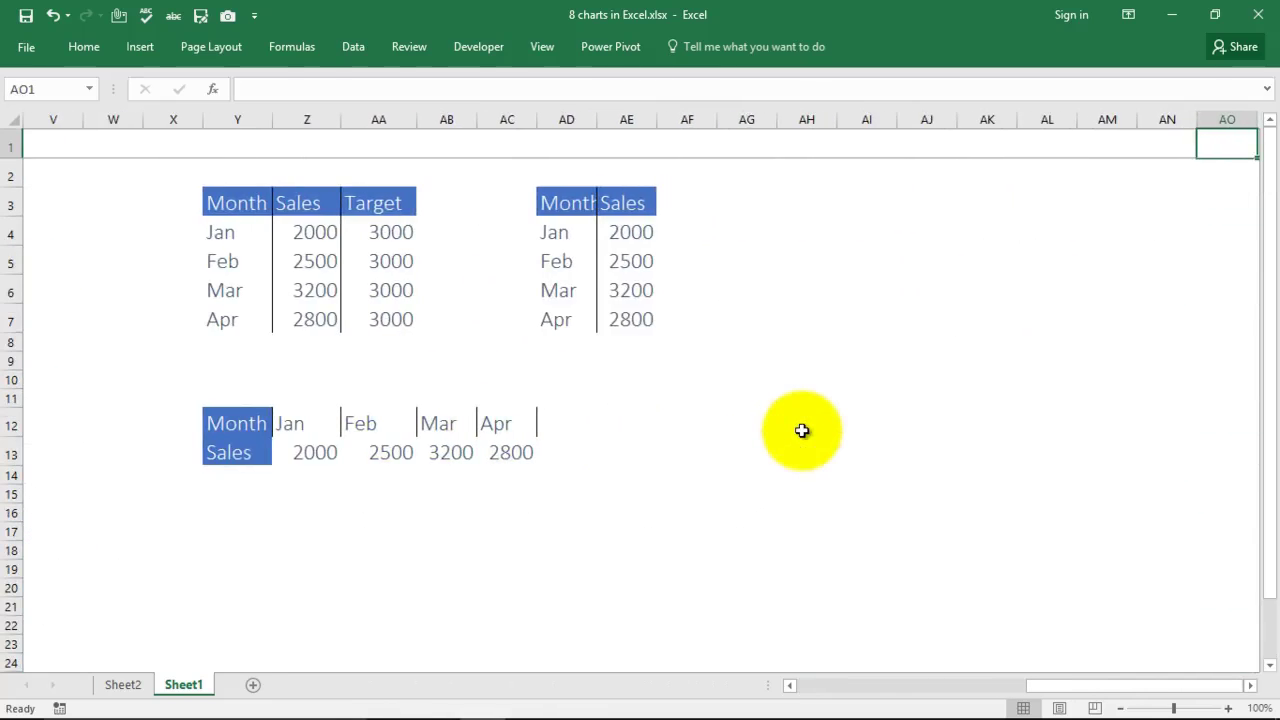
key("Right")
key("Right")
key("Right")
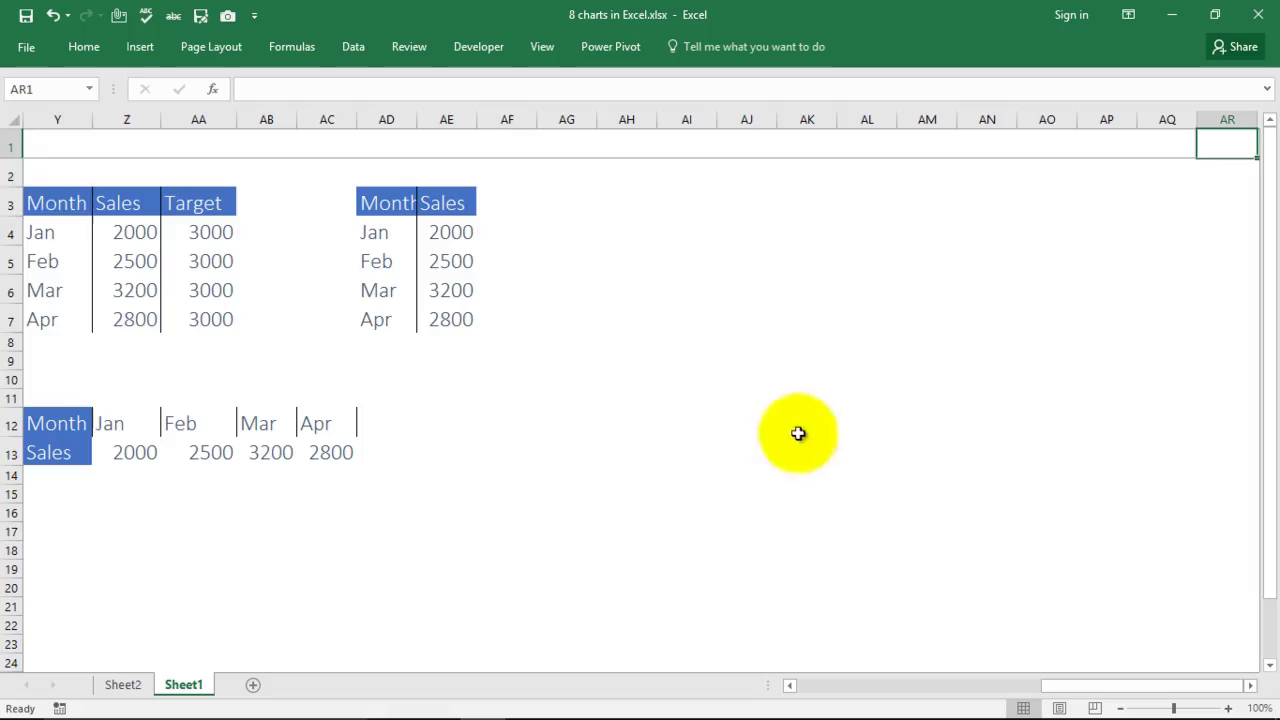
Step: Insert a clustered column chart of Y3:Z7 Sales and position it beside the tables
left_click(46, 198)
left_click_drag(46, 198, 109, 320)
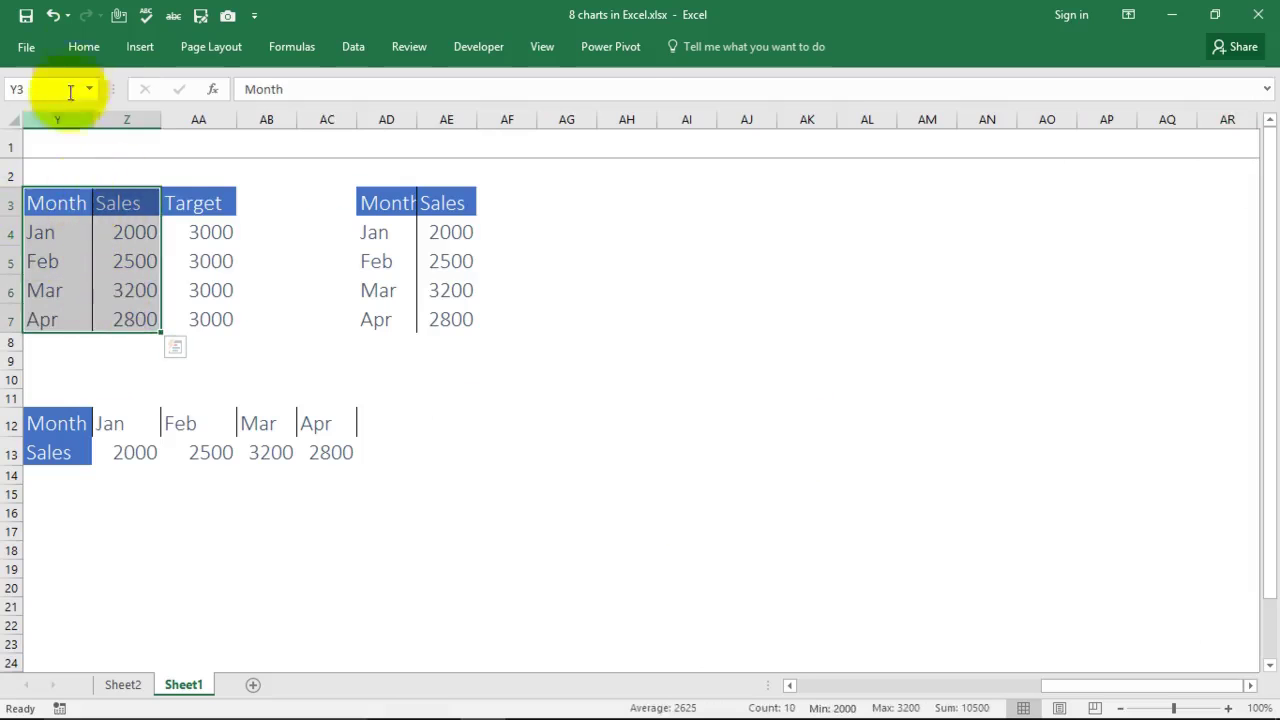
left_click(97, 45)
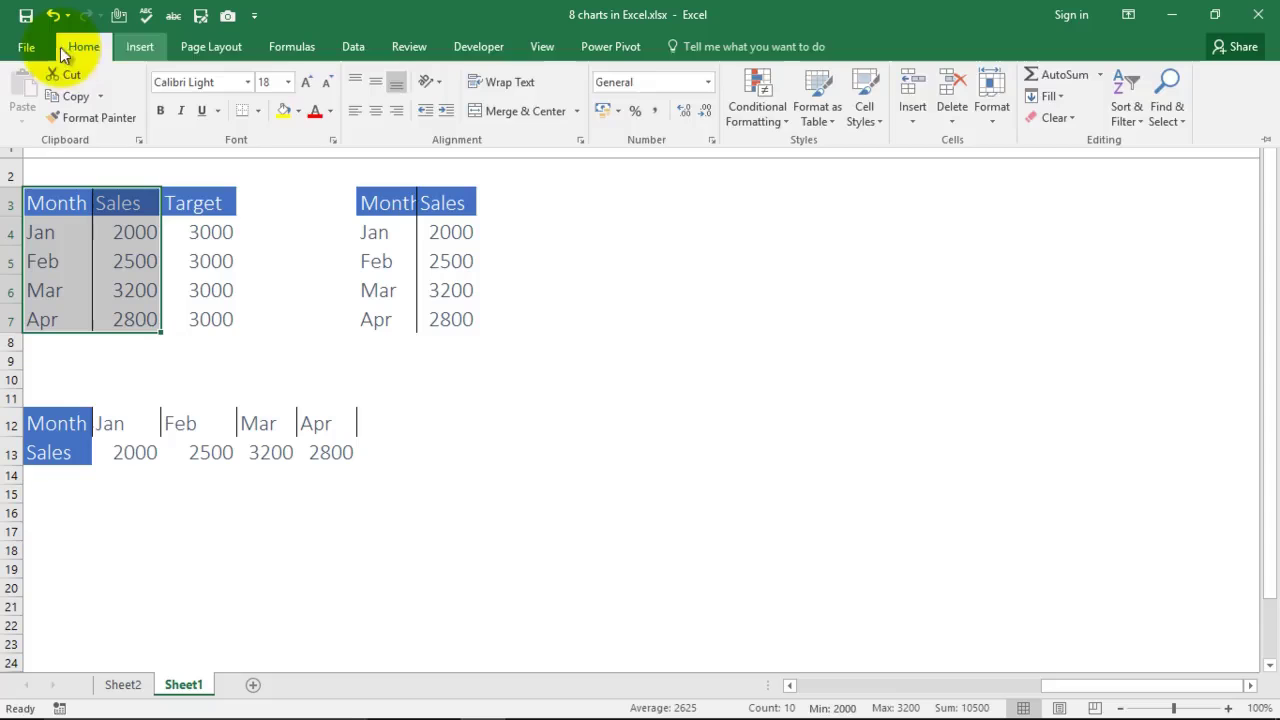
left_click(137, 46)
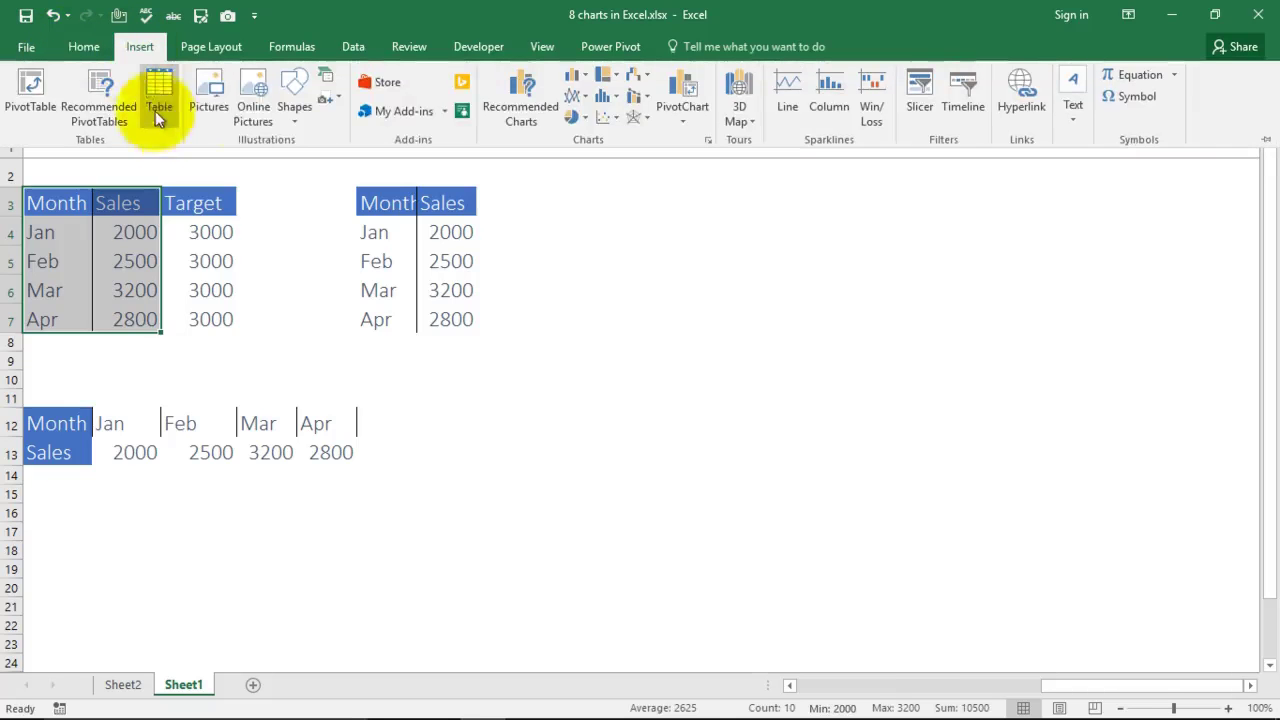
left_click(584, 73)
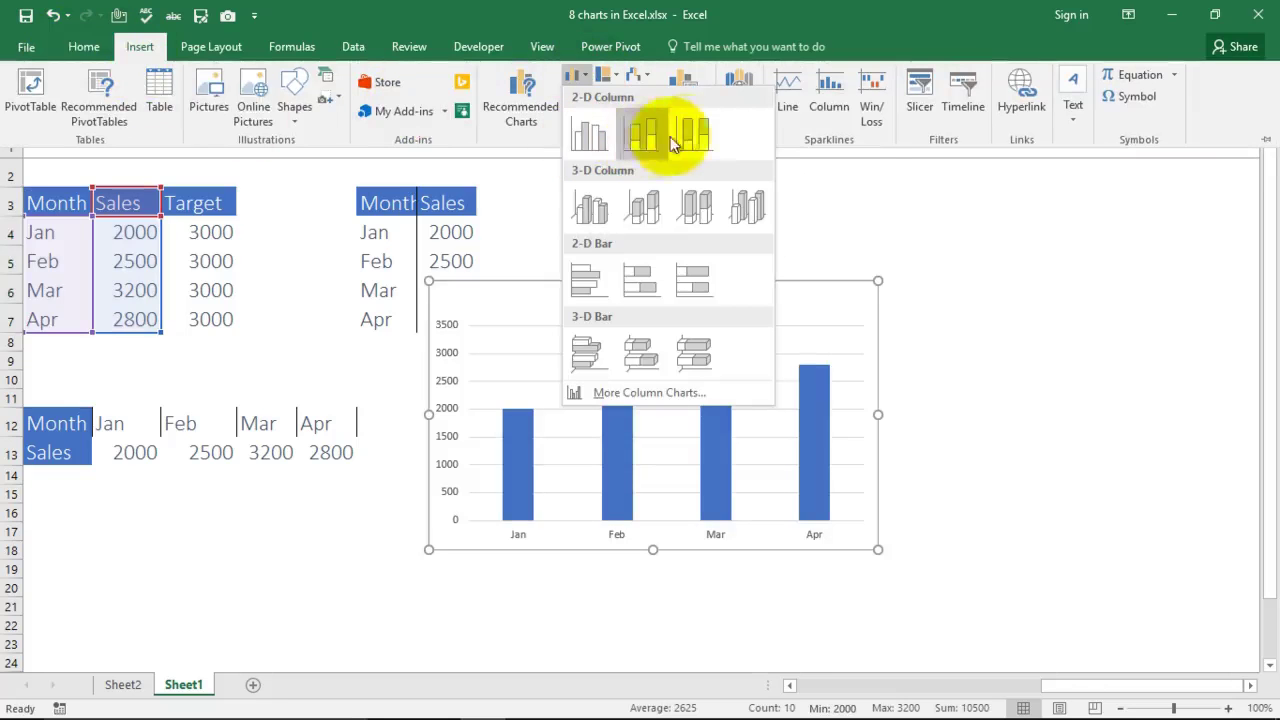
left_click(591, 137)
left_click_drag(588, 293, 708, 232)
left_click_drag(1073, 688, 853, 686)
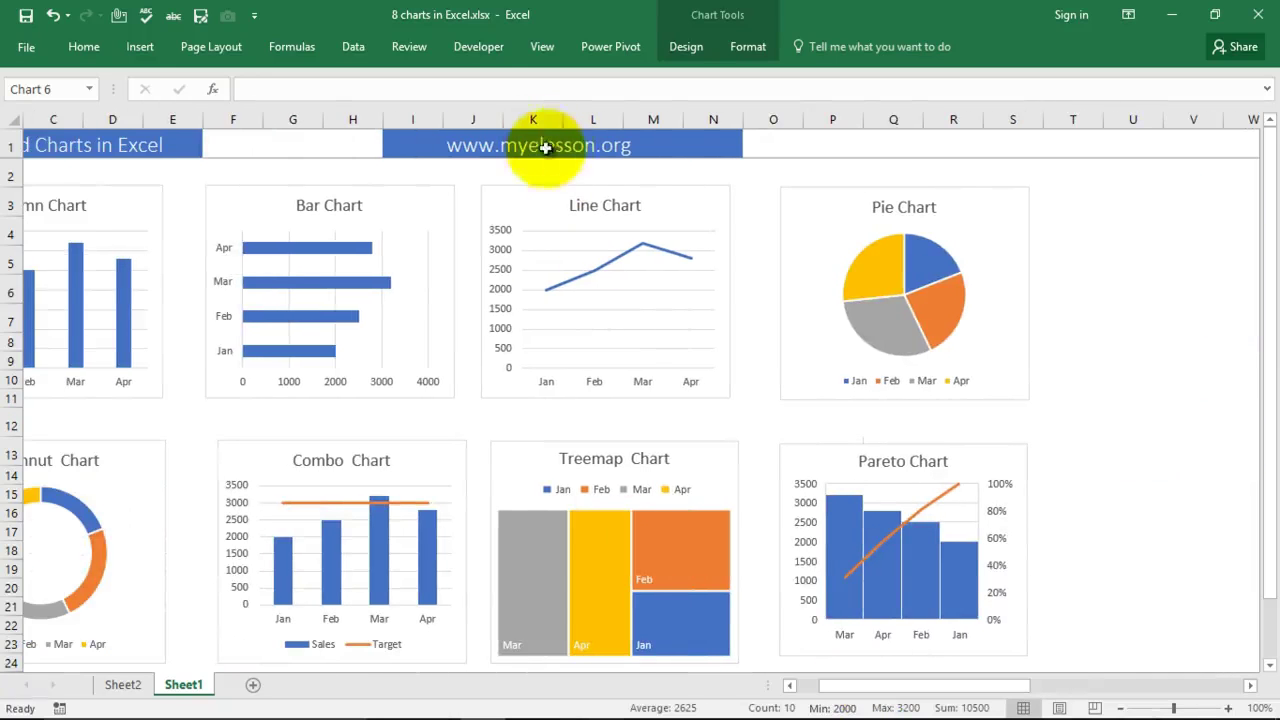
left_click_drag(943, 688, 1163, 684)
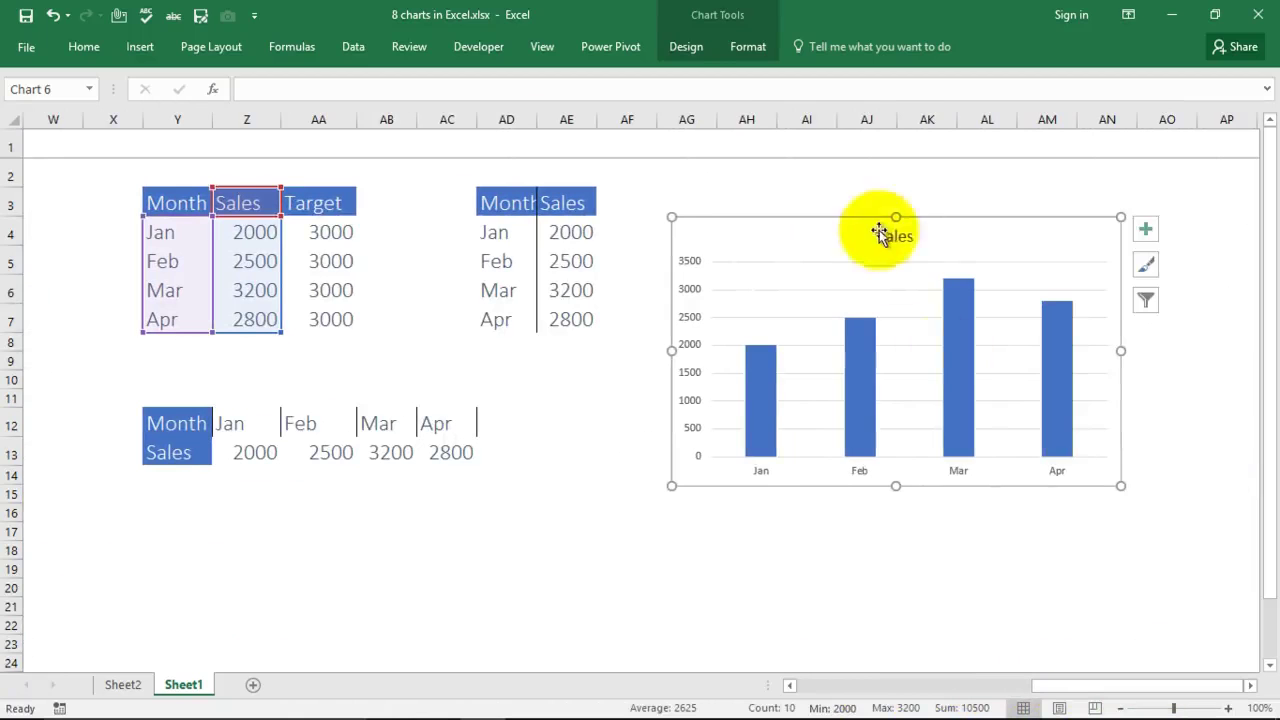
left_click_drag(802, 237, 798, 211)
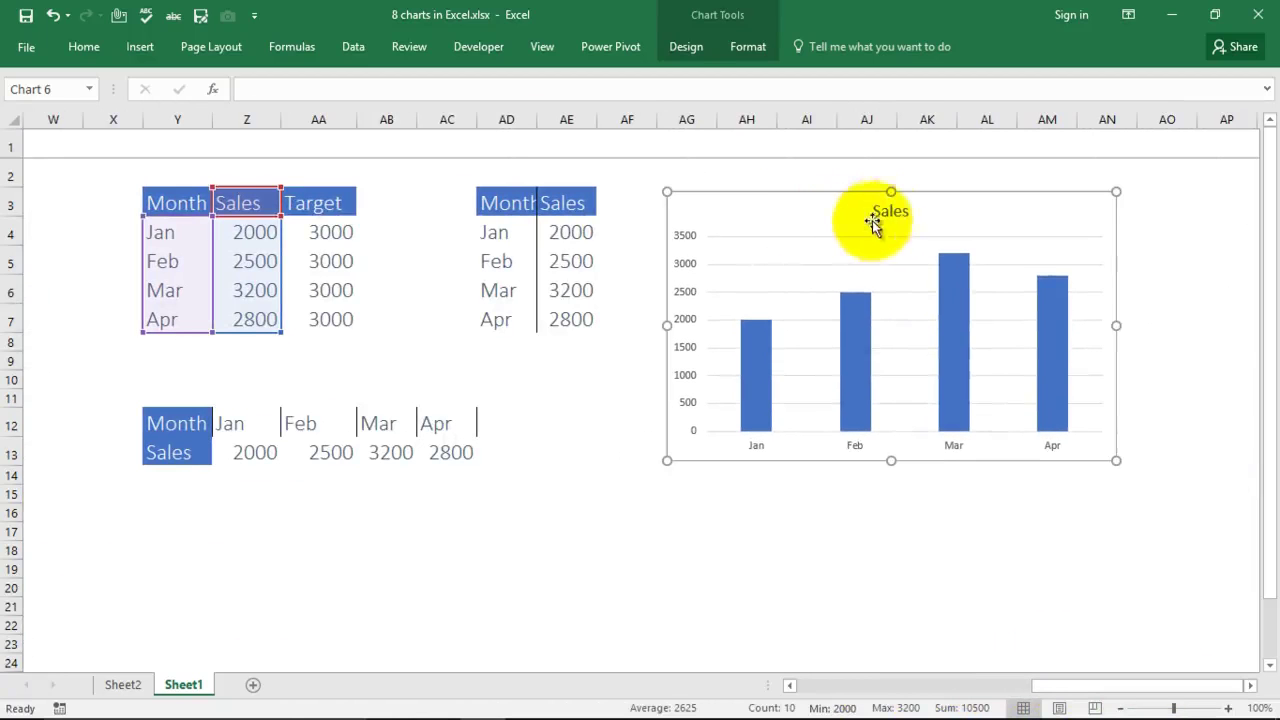
Step: Retitle the chart 'Column Chart' and close the formatting pane
double_click(872, 222)
double_click(886, 211)
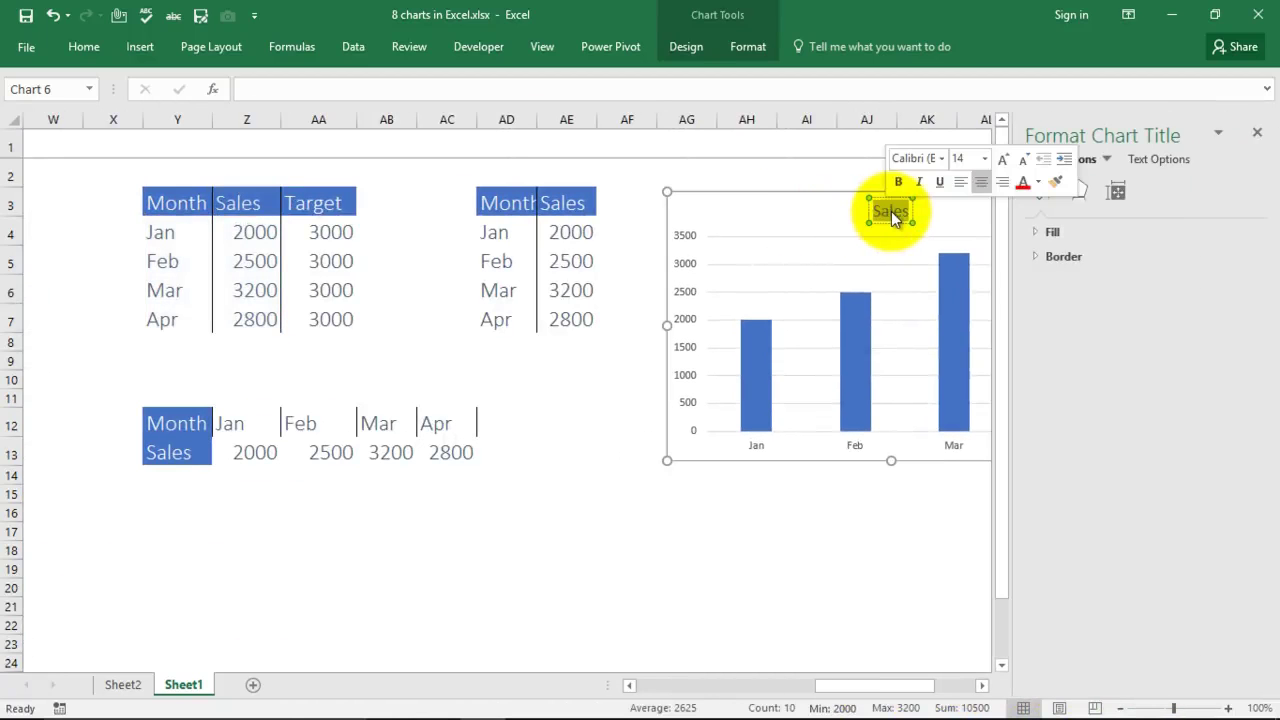
key("Delete")
type("Column Chart")
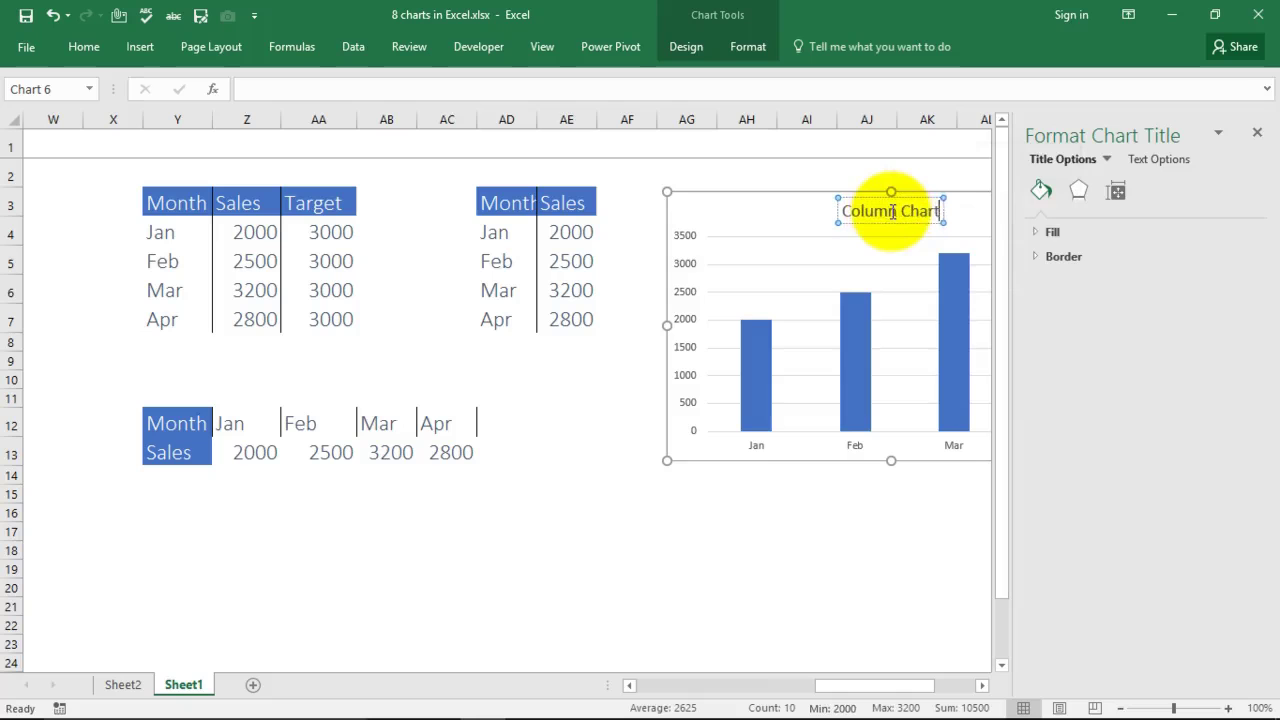
left_click(1040, 231)
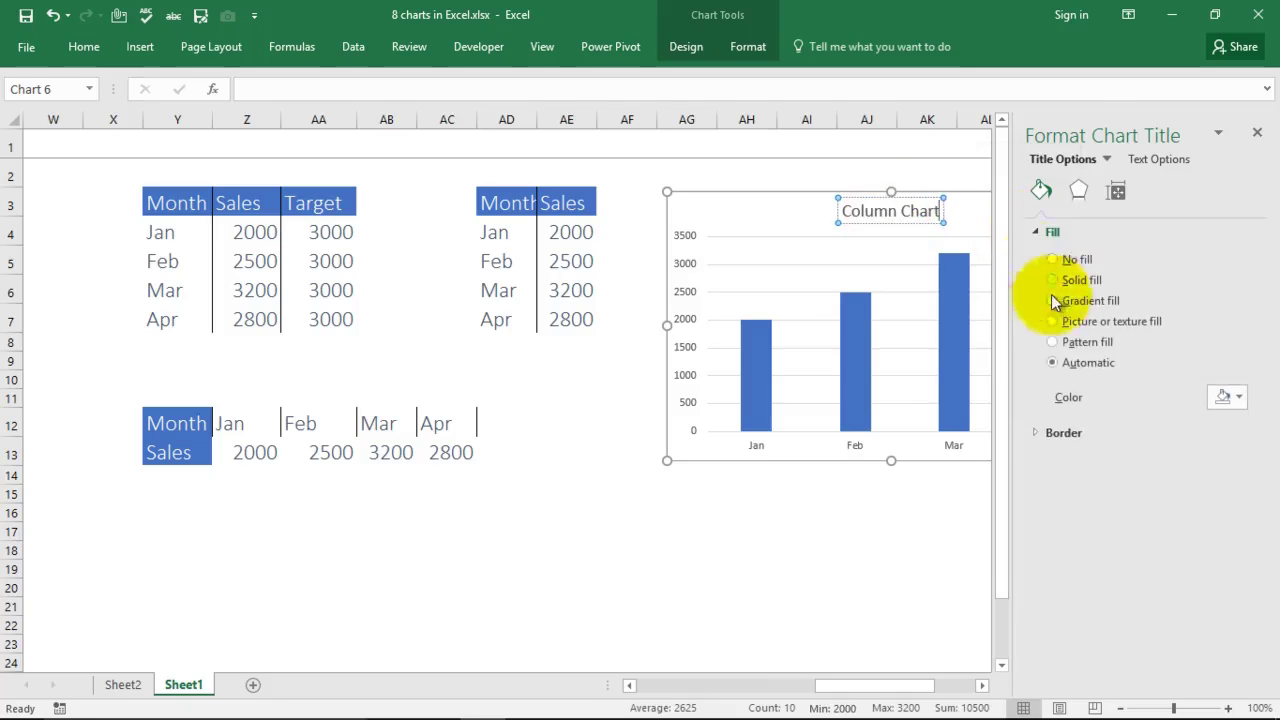
left_click(913, 577)
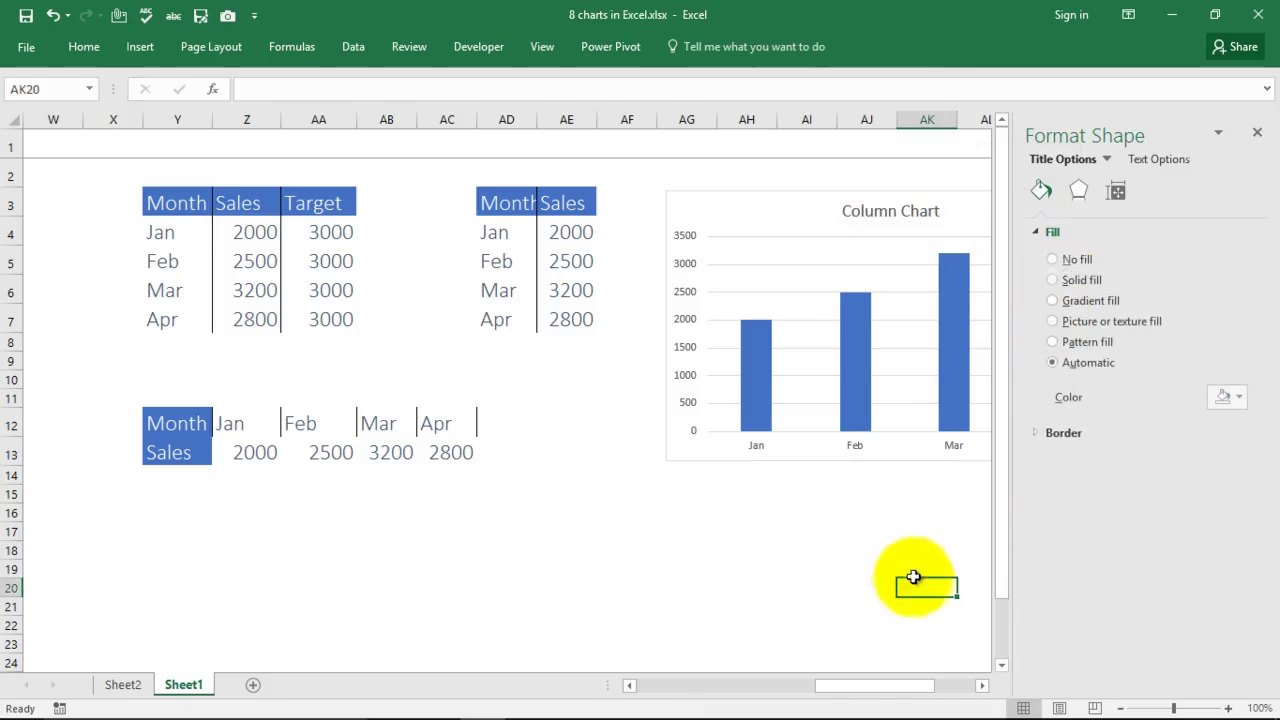
left_click(914, 569)
left_click(1257, 132)
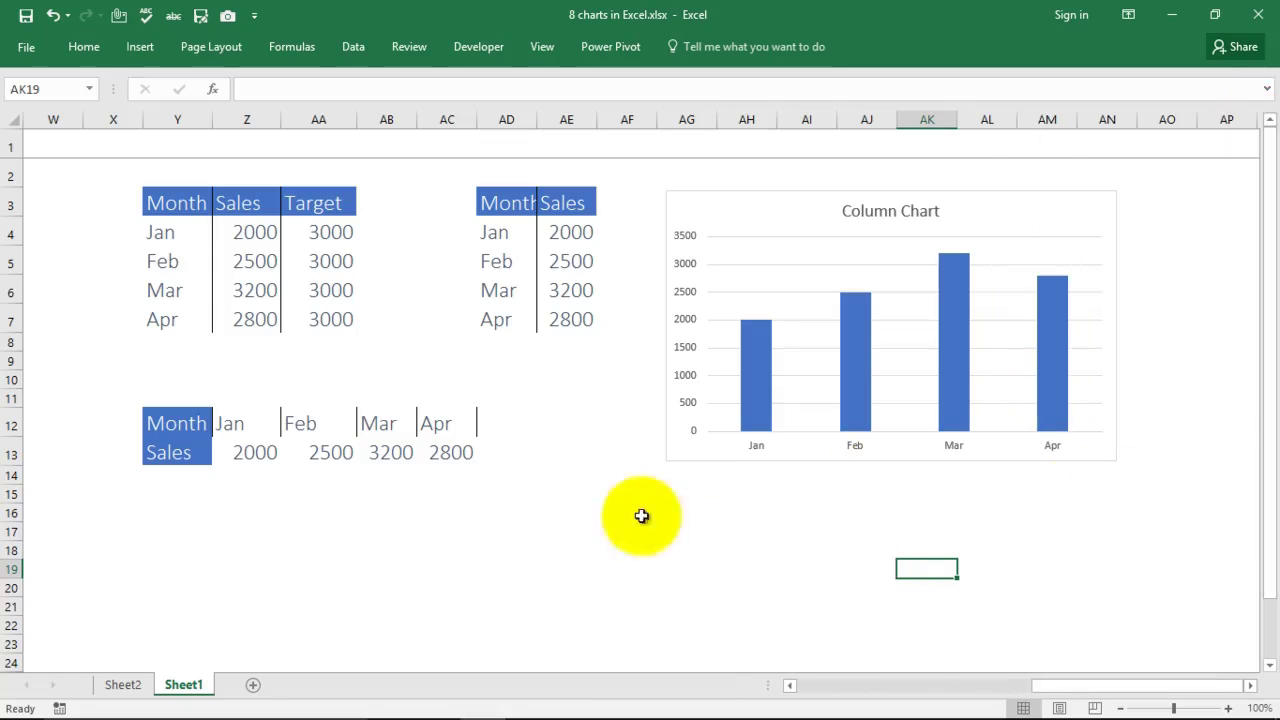
Step: Reselect the full Jan–Apr Month and Sales range Y3:Z7
left_click_drag(174, 207, 248, 262)
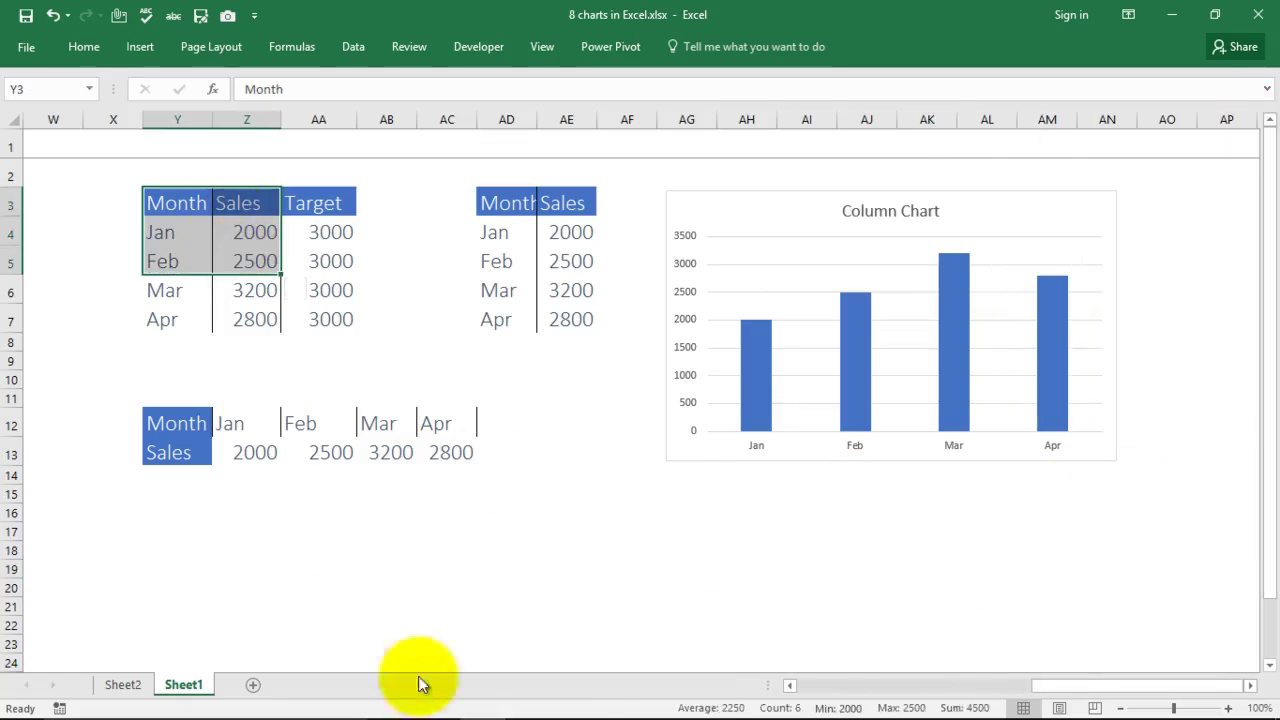
mouse_move(1050, 688)
left_mouse_down()
mouse_move(818, 690)
mouse_move(1062, 690)
left_mouse_up()
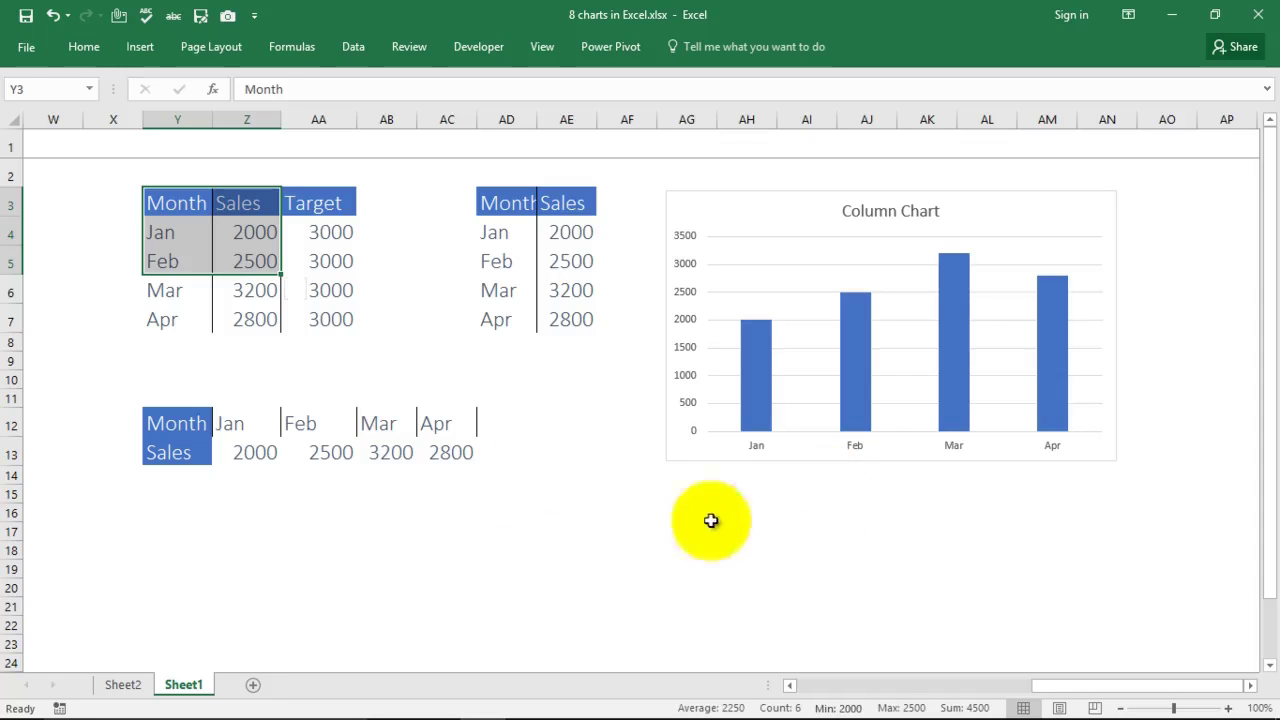
left_click(758, 549)
left_click_drag(148, 203, 258, 325)
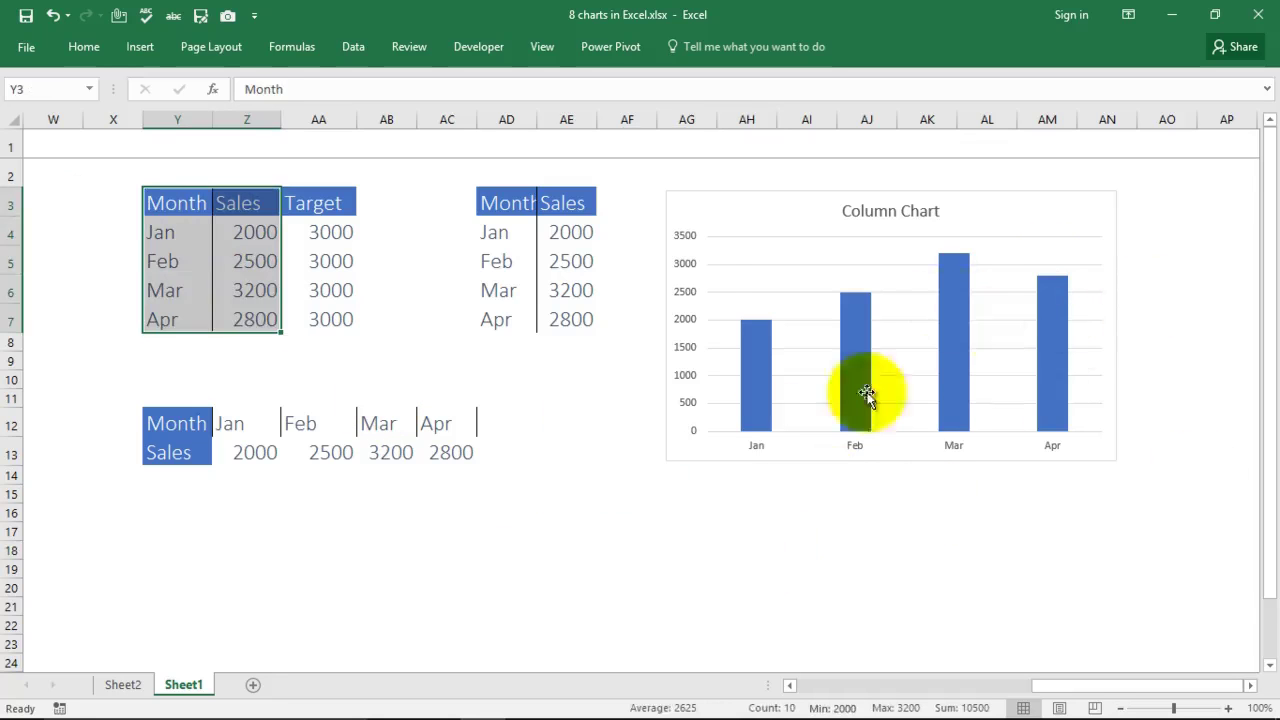
Step: Insert a clustered bar chart of Sales and place it below the Column Chart
left_click(138, 52)
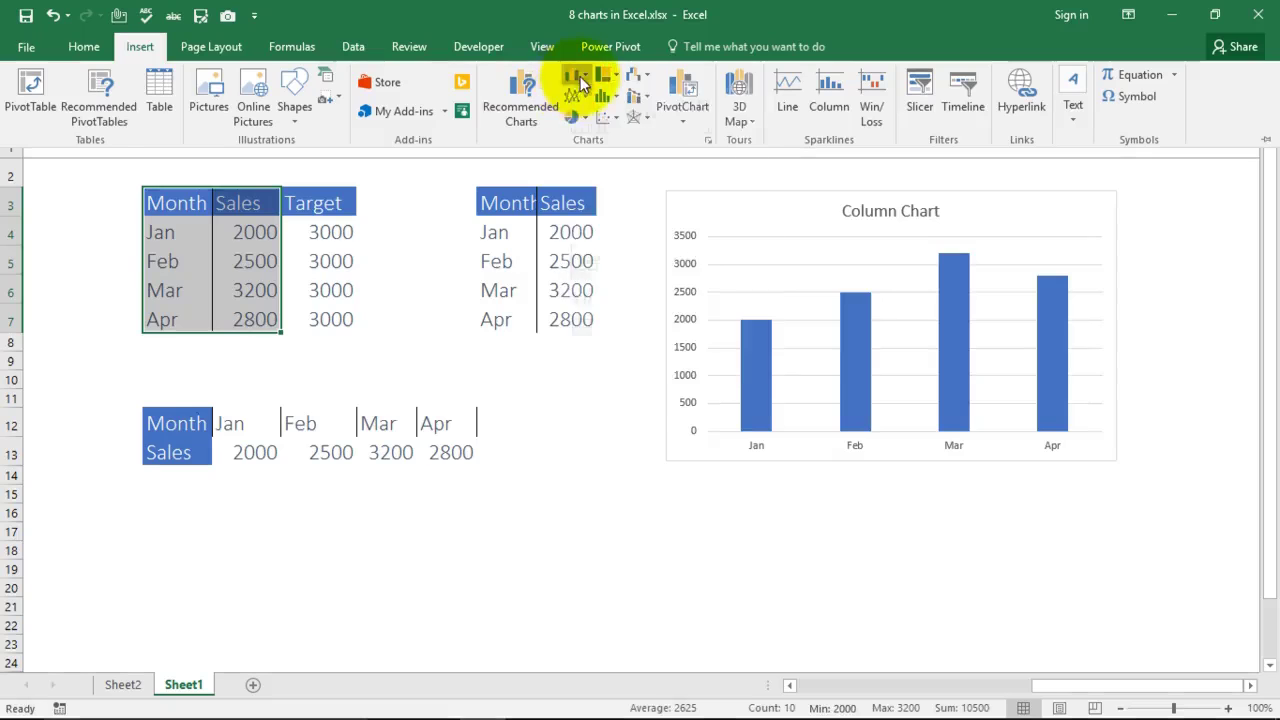
left_click(578, 76)
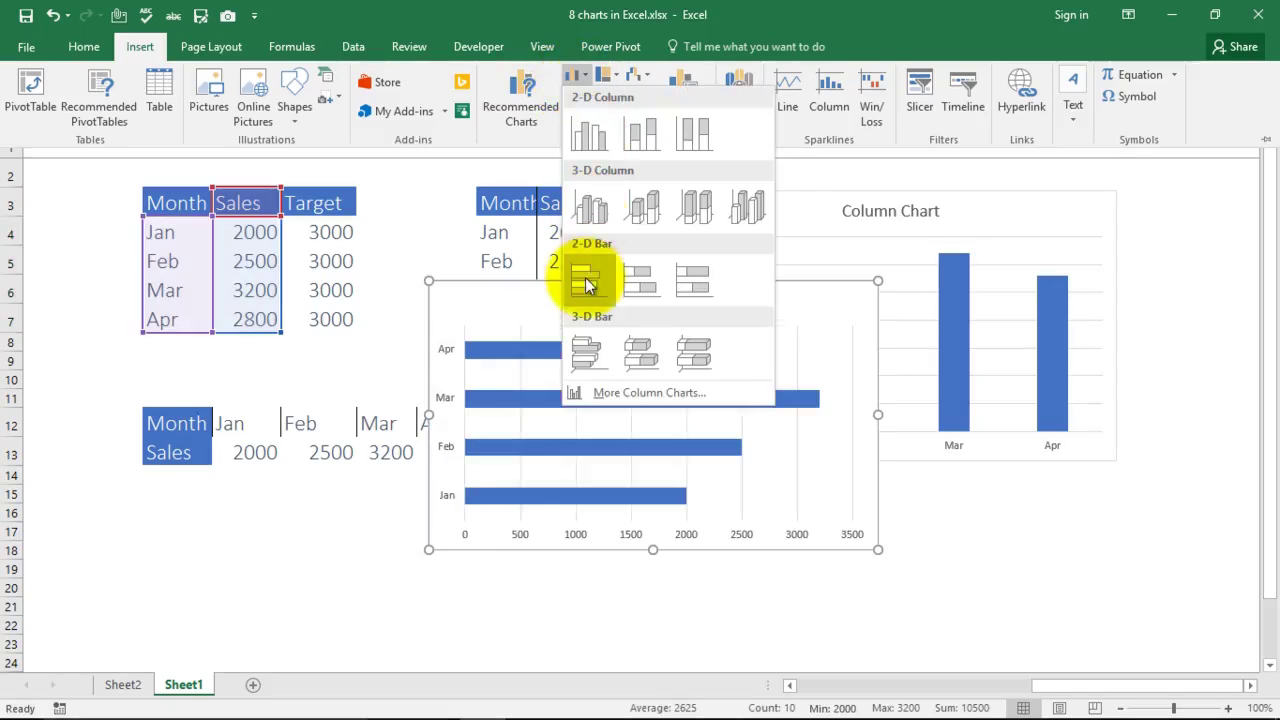
left_click(586, 278)
left_click_drag(872, 456, 977, 496)
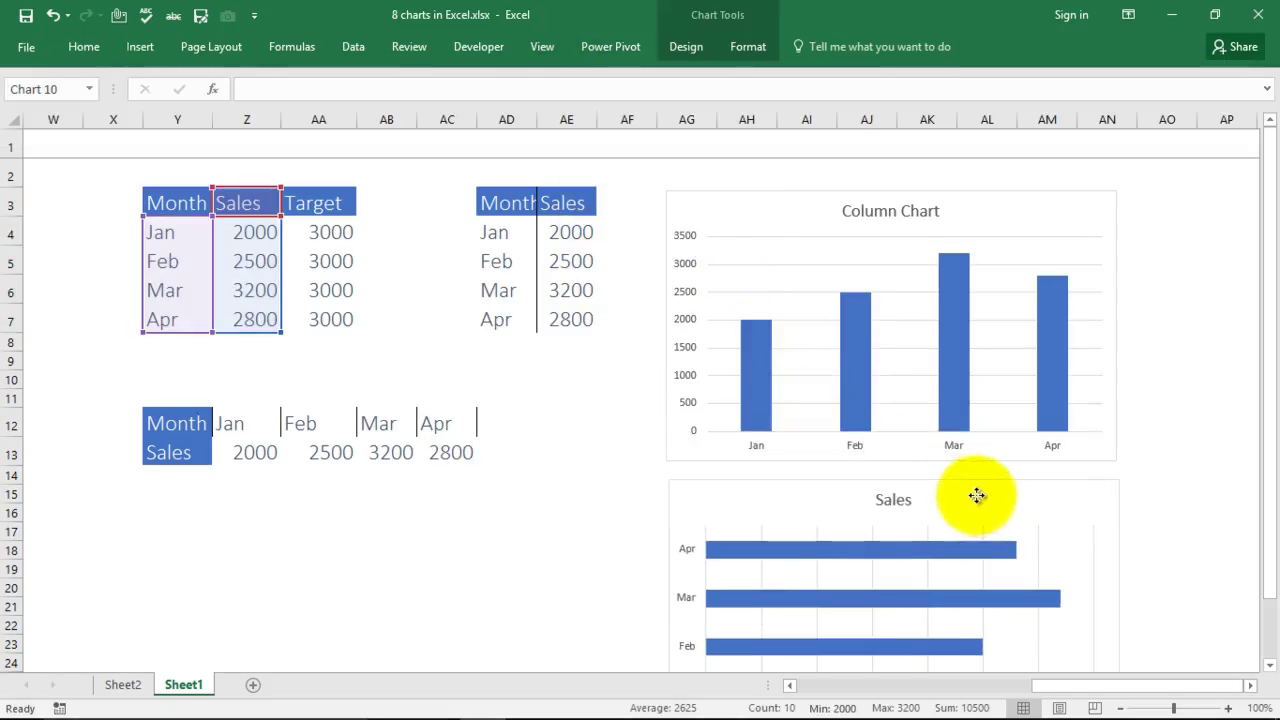
scroll(591, 430, "down", 4)
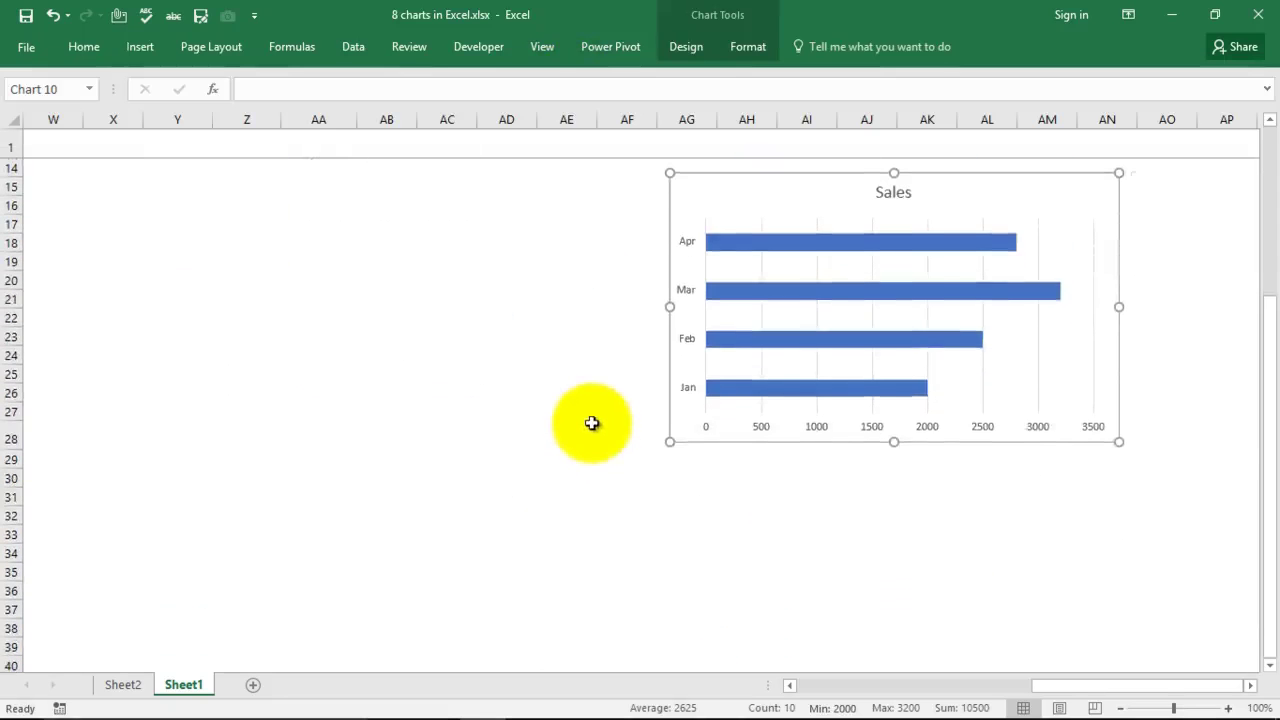
scroll(574, 500, "up", 2)
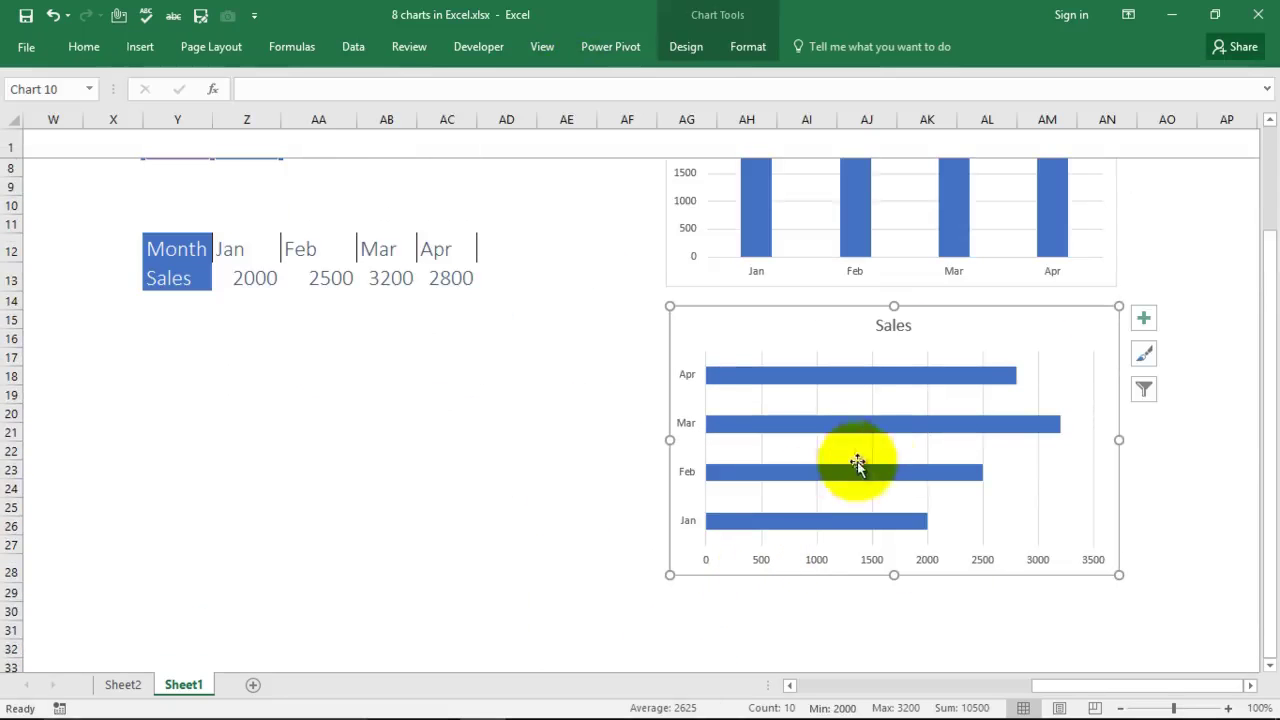
Step: Apply a dark chart style to the Sales bar chart and bring the data tables back into view
left_click(1004, 451)
left_click_drag(1004, 451, 1008, 452)
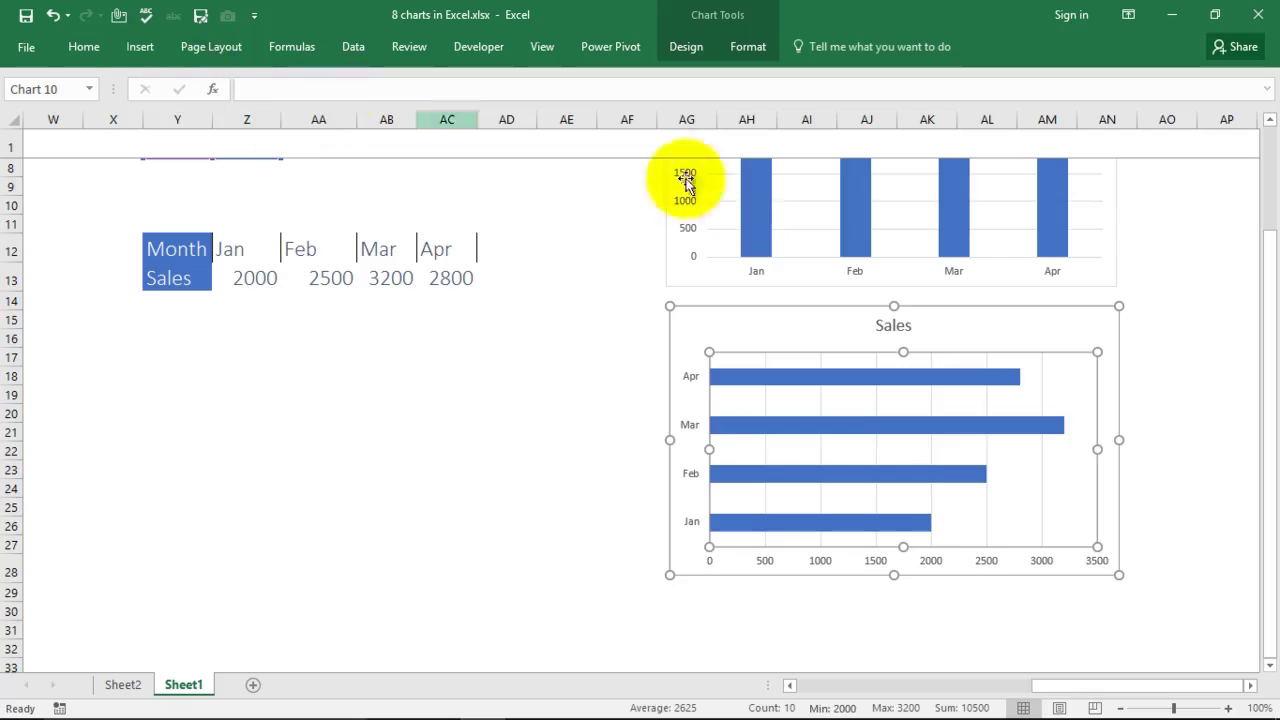
left_click(1083, 338)
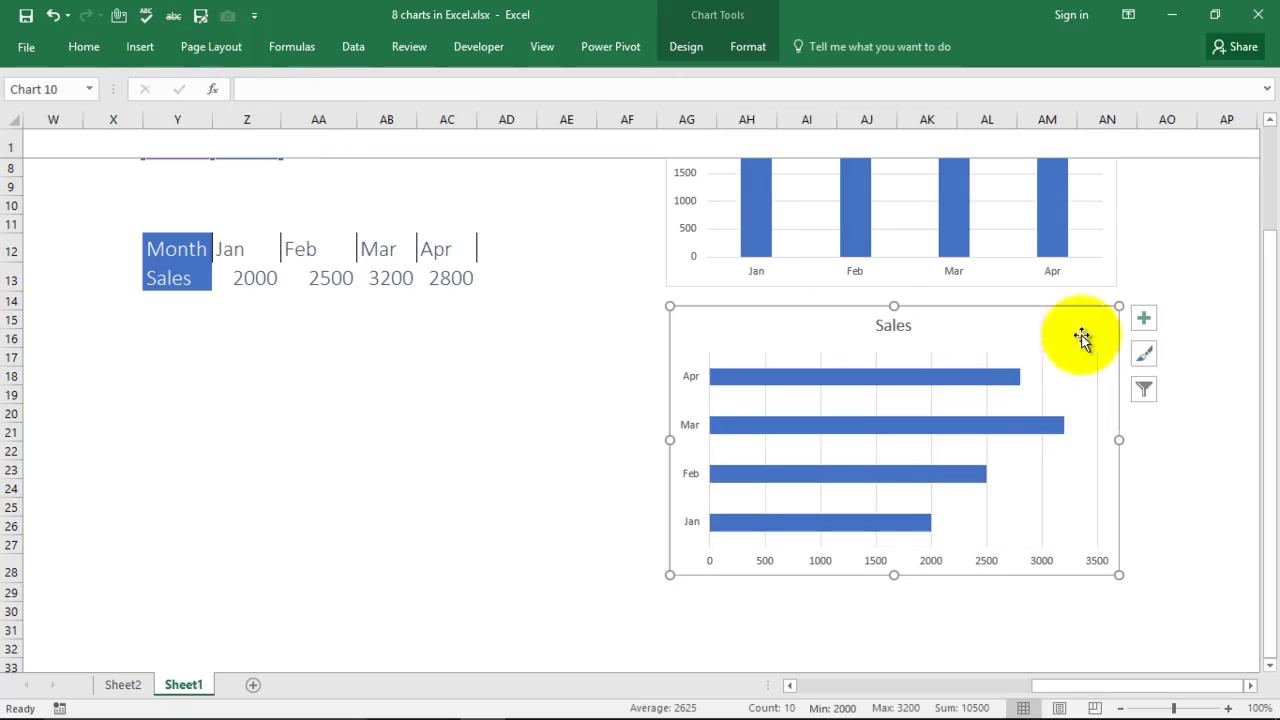
left_click(693, 50)
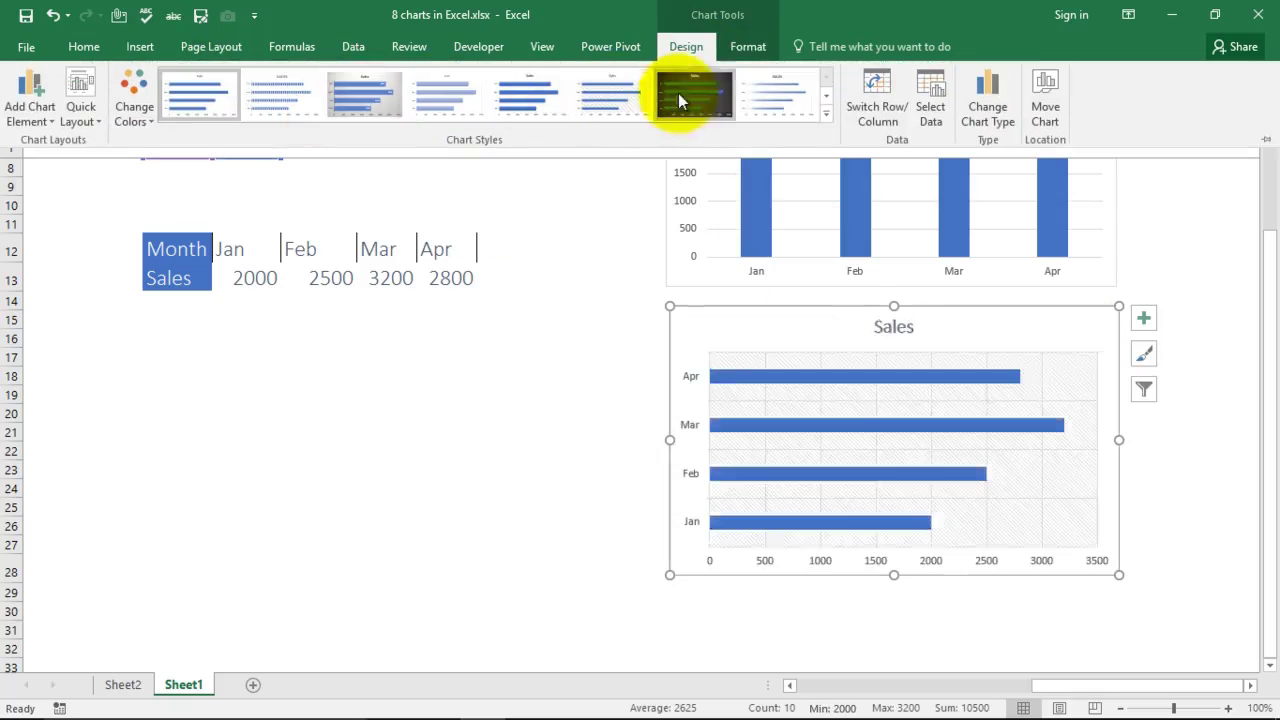
left_click(706, 96)
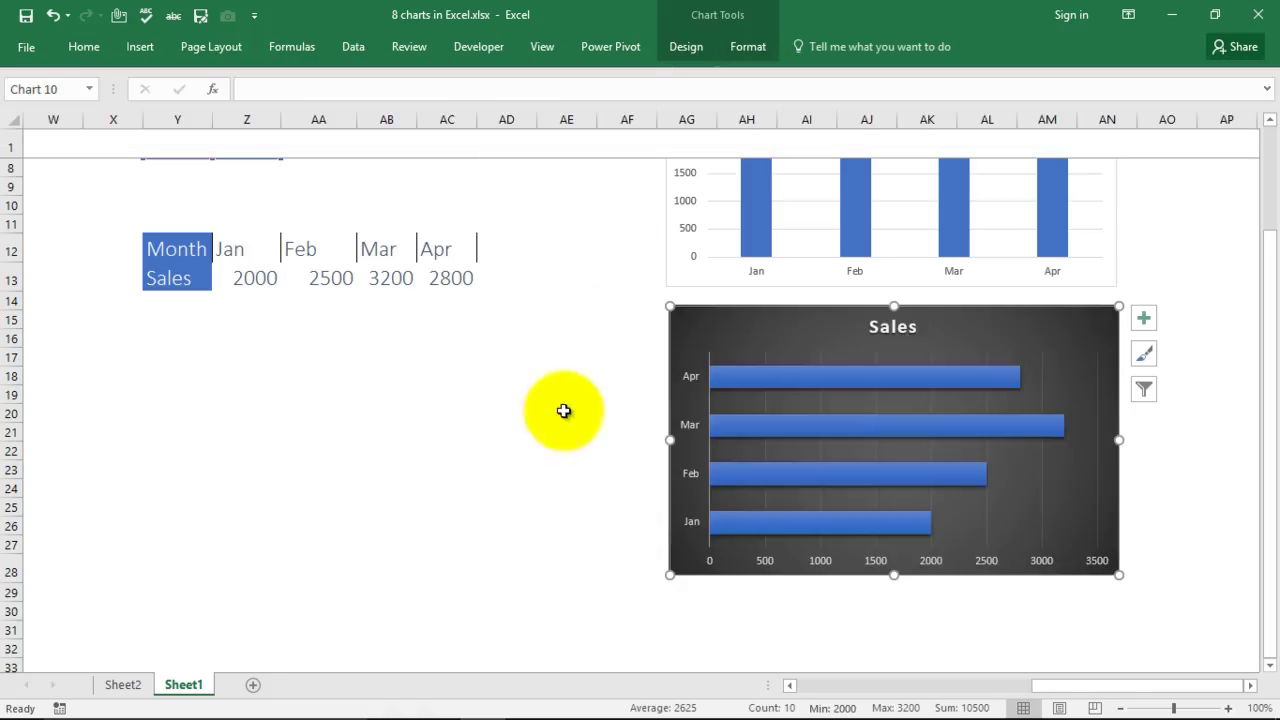
scroll(526, 416, "up", 1)
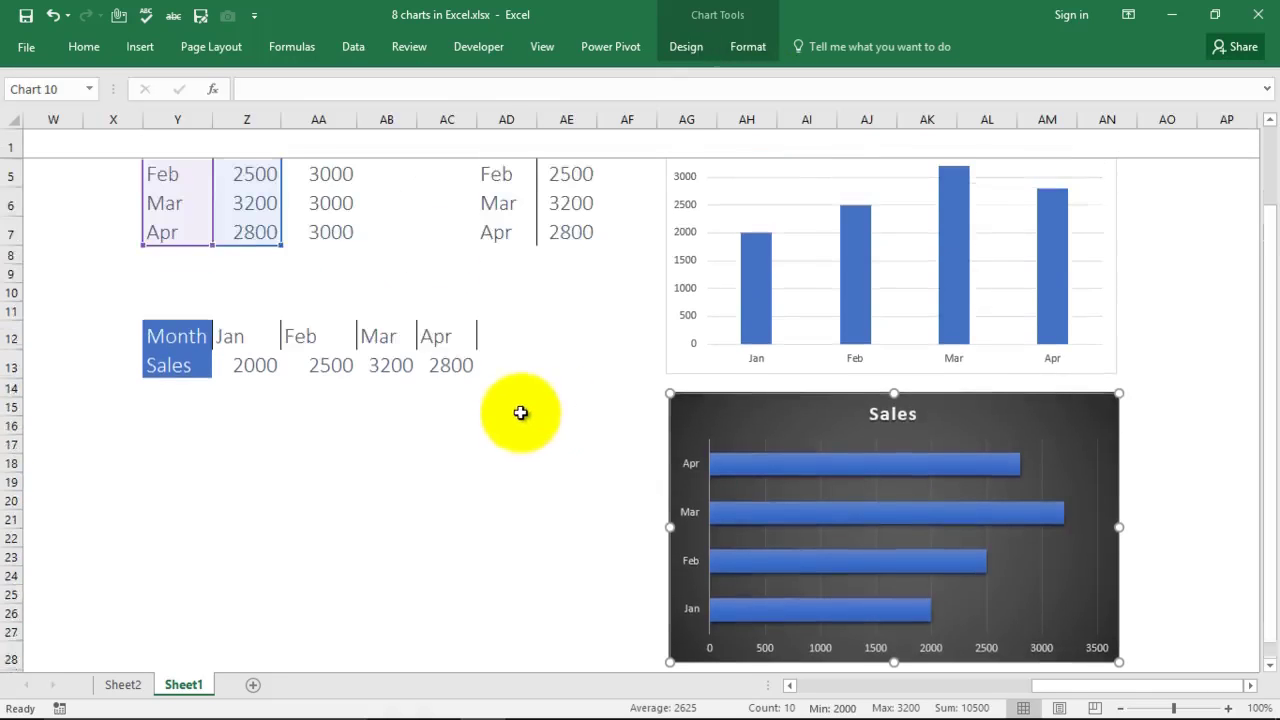
scroll(540, 430, "up", 1)
left_click_drag(1066, 688, 1010, 694)
Step: Insert a 2-D line chart of Jan–Apr Sales and place it under the bar chart at 70% zoom
left_click(600, 378)
left_click_drag(466, 200, 566, 319)
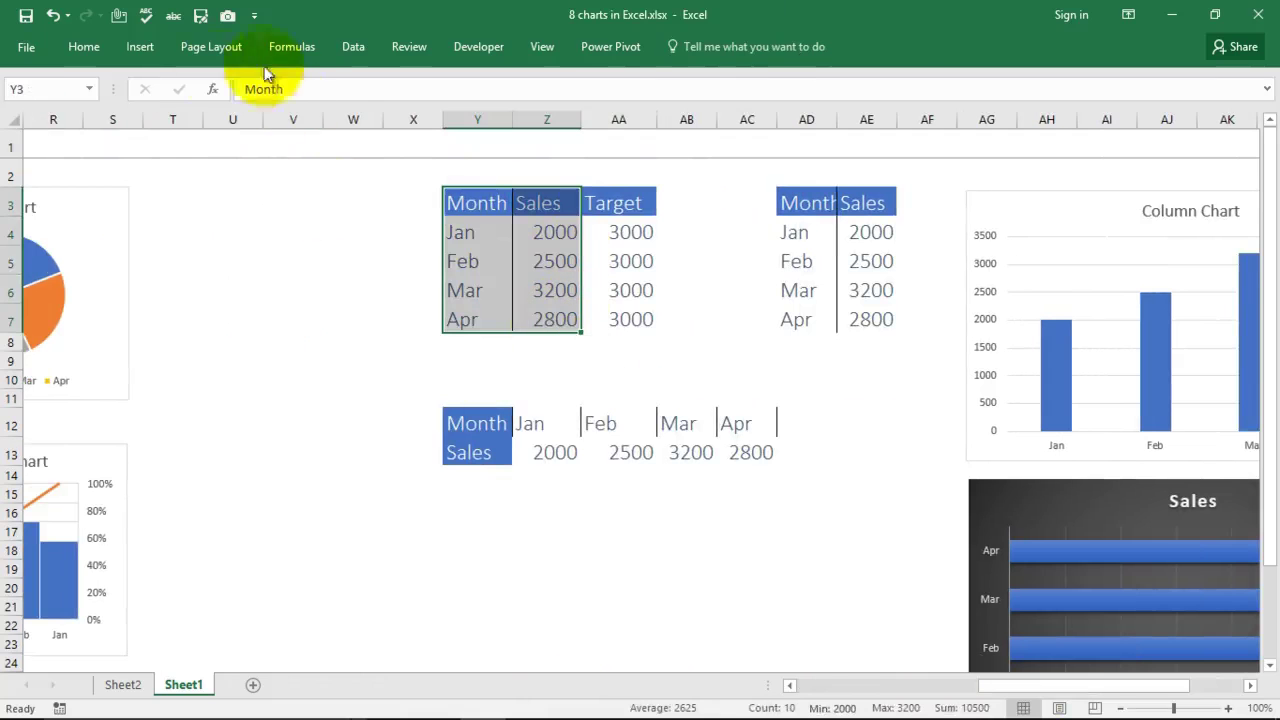
left_click(140, 47)
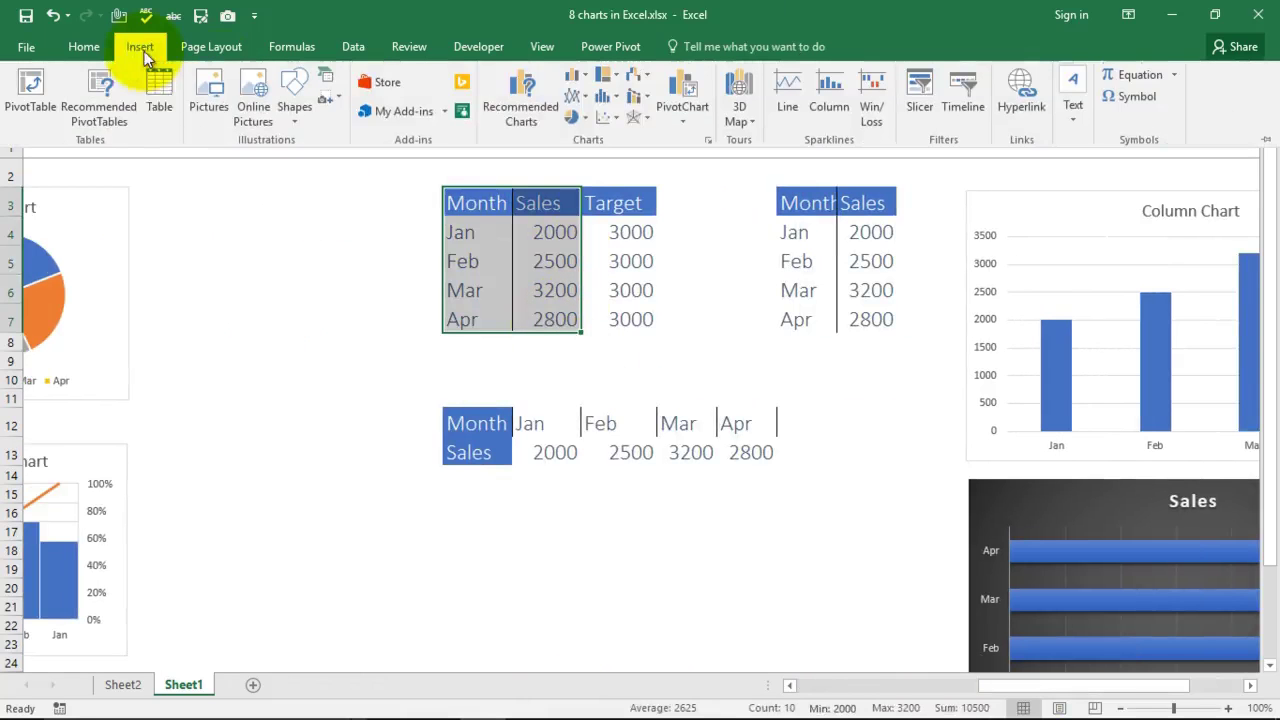
left_click(582, 96)
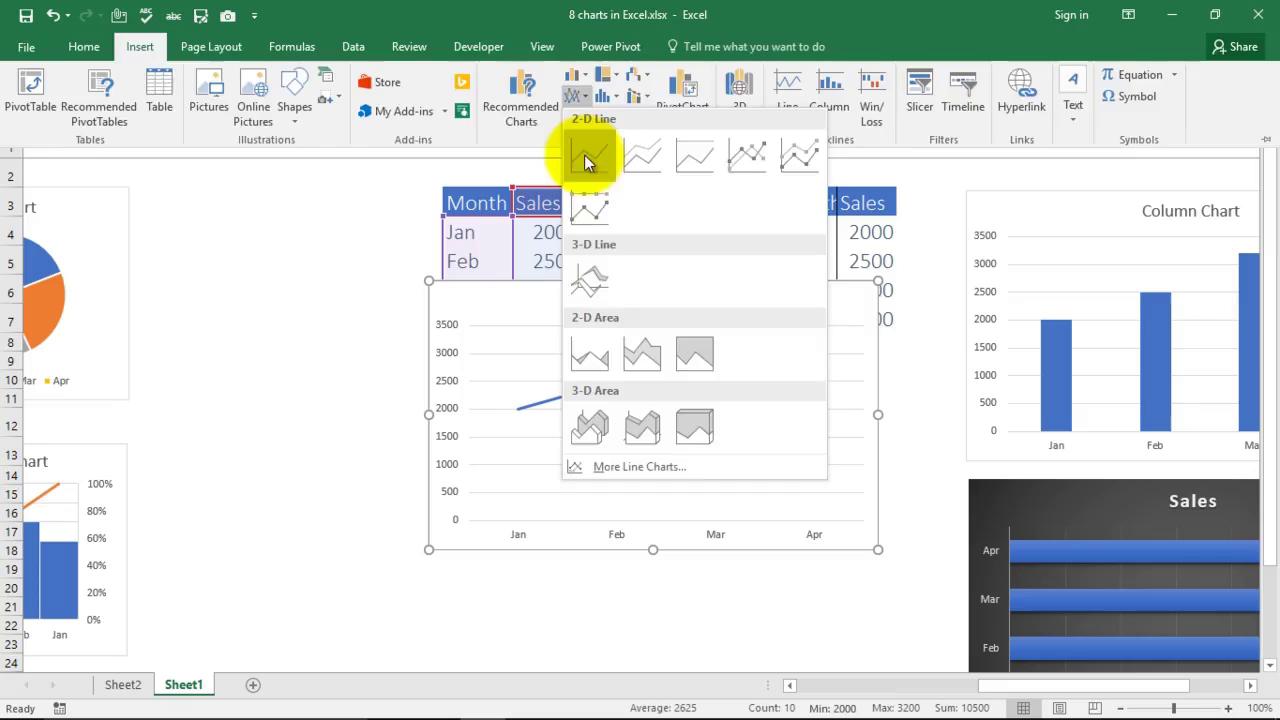
left_click(584, 155)
left_click_drag(734, 303, 1113, 660)
scroll(734, 286, "down", 6)
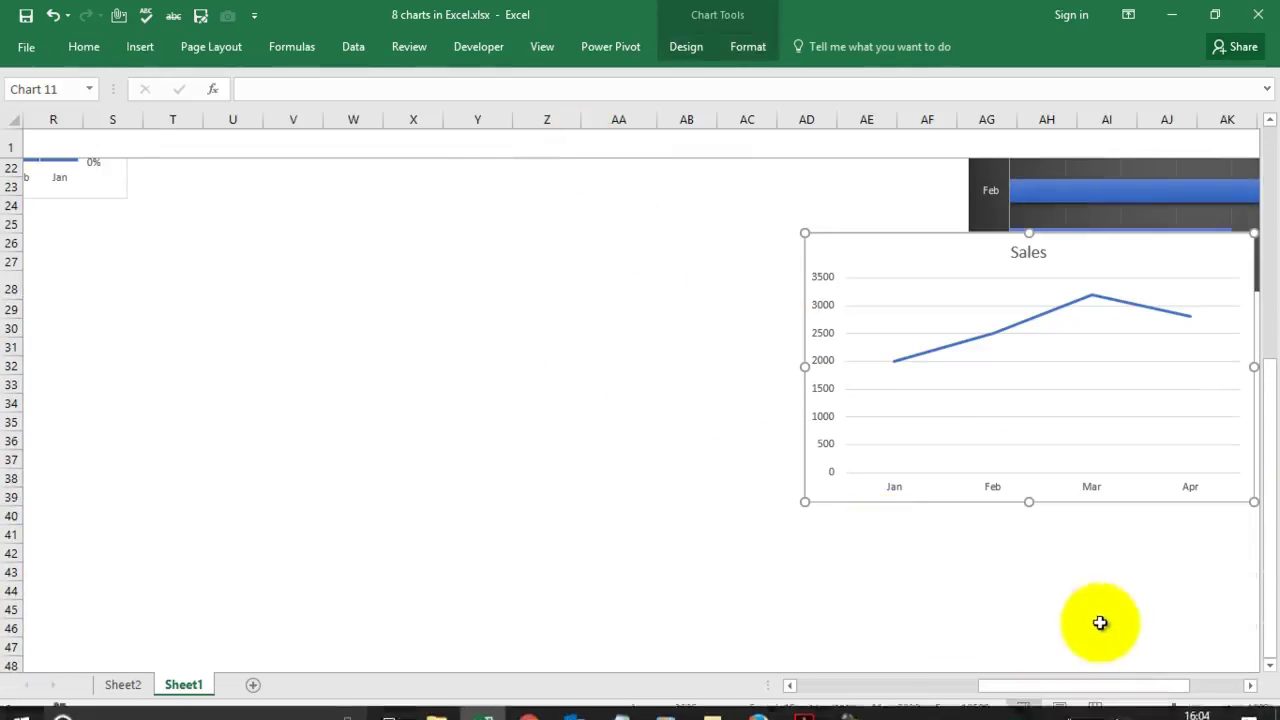
left_click(1121, 707)
left_click(1121, 707)
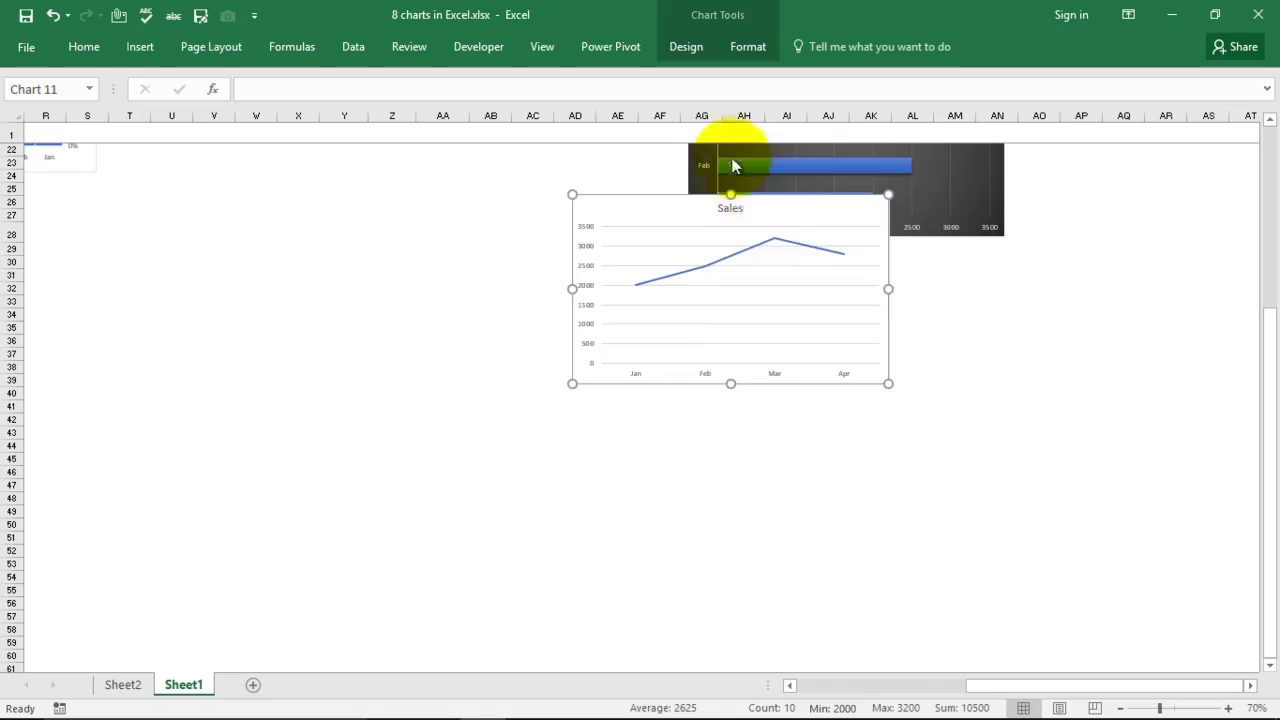
left_click_drag(775, 214, 892, 281)
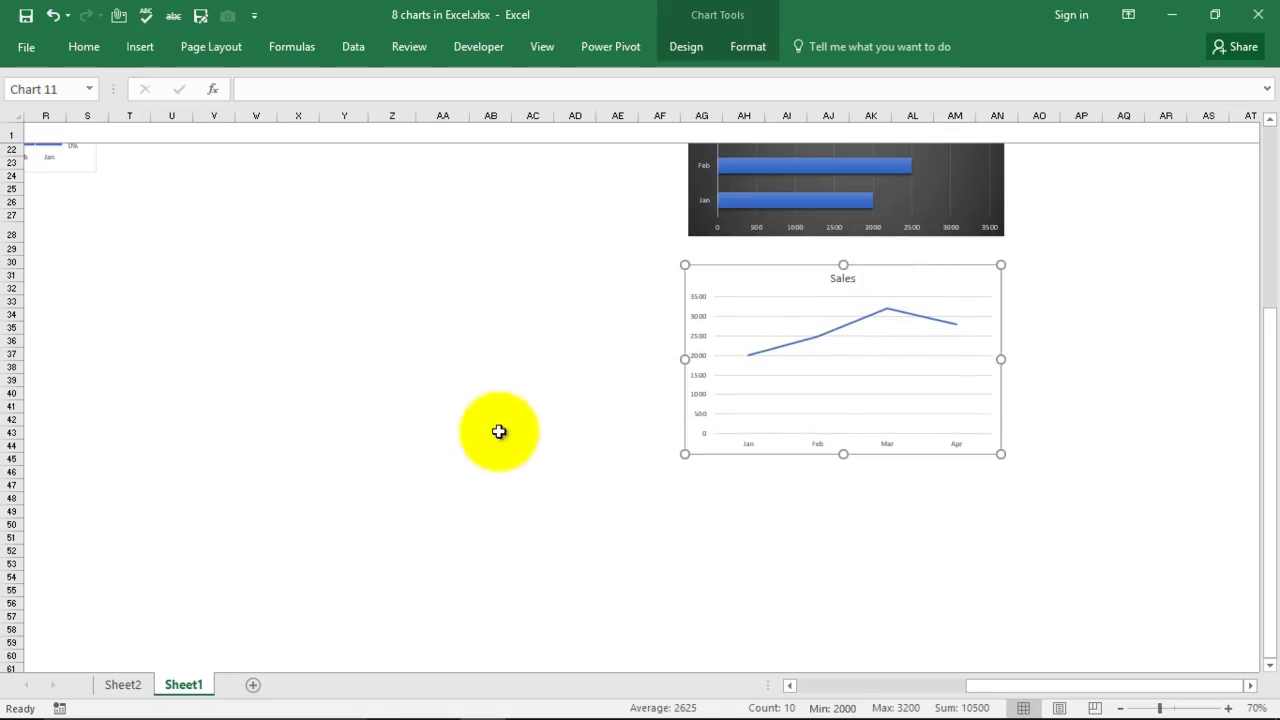
left_click(798, 336)
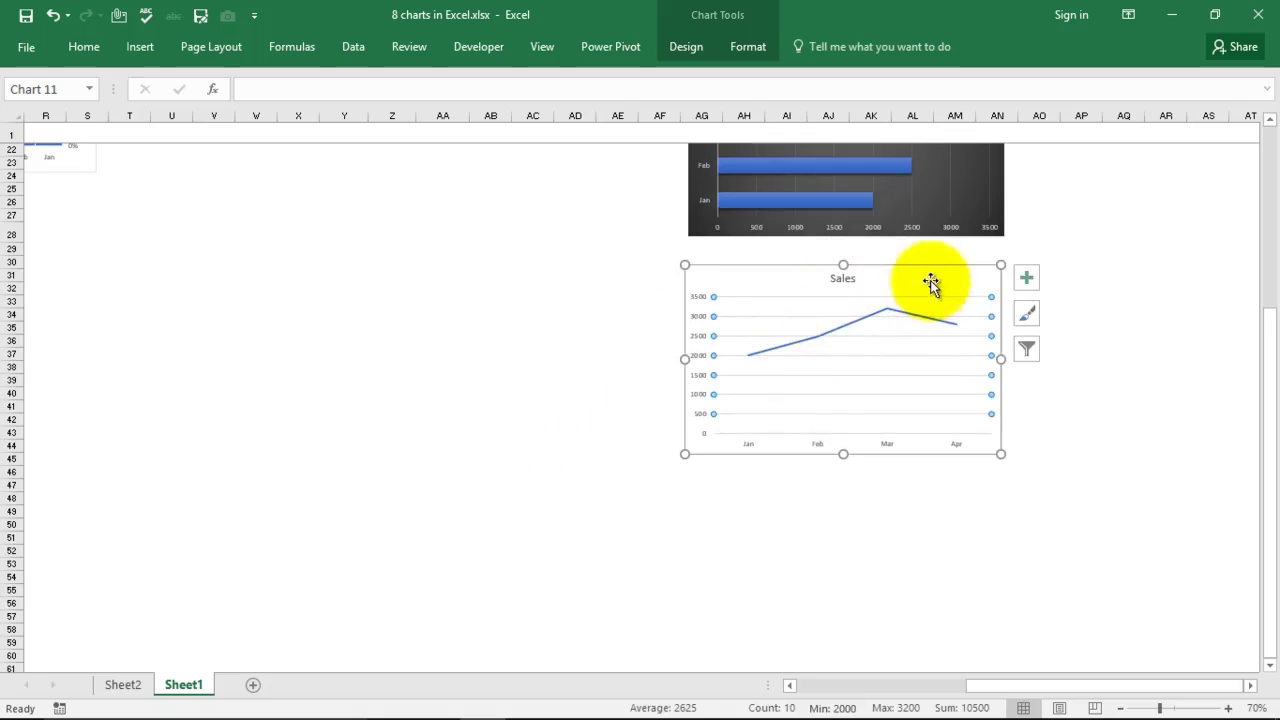
Step: Apply the blue SALES chart style and show the legend at the top
left_click(1027, 314)
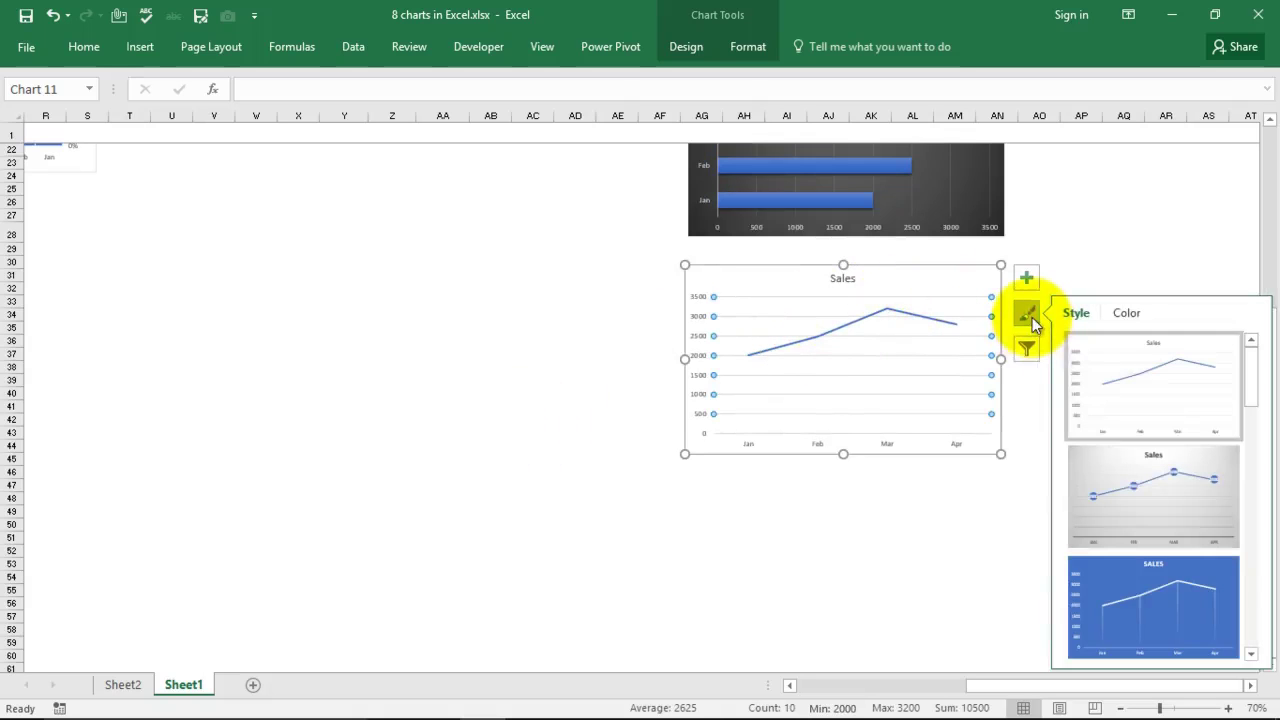
left_click(1156, 620)
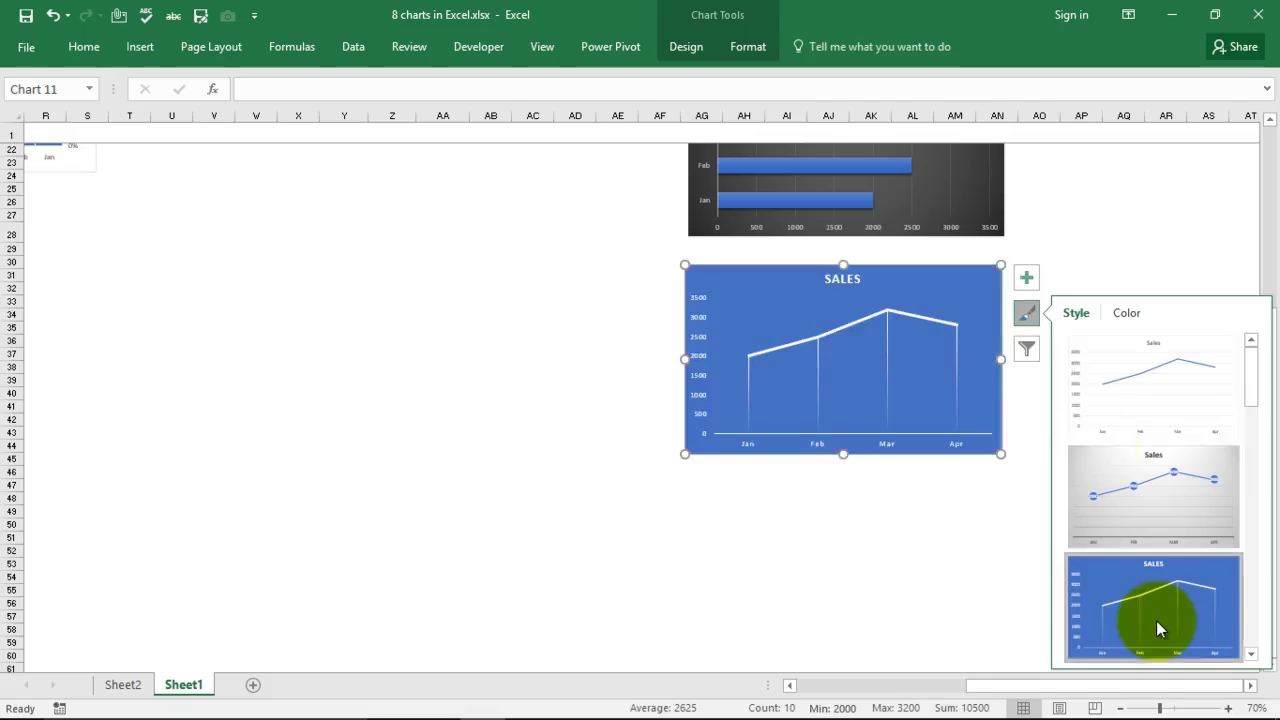
left_click(1027, 284)
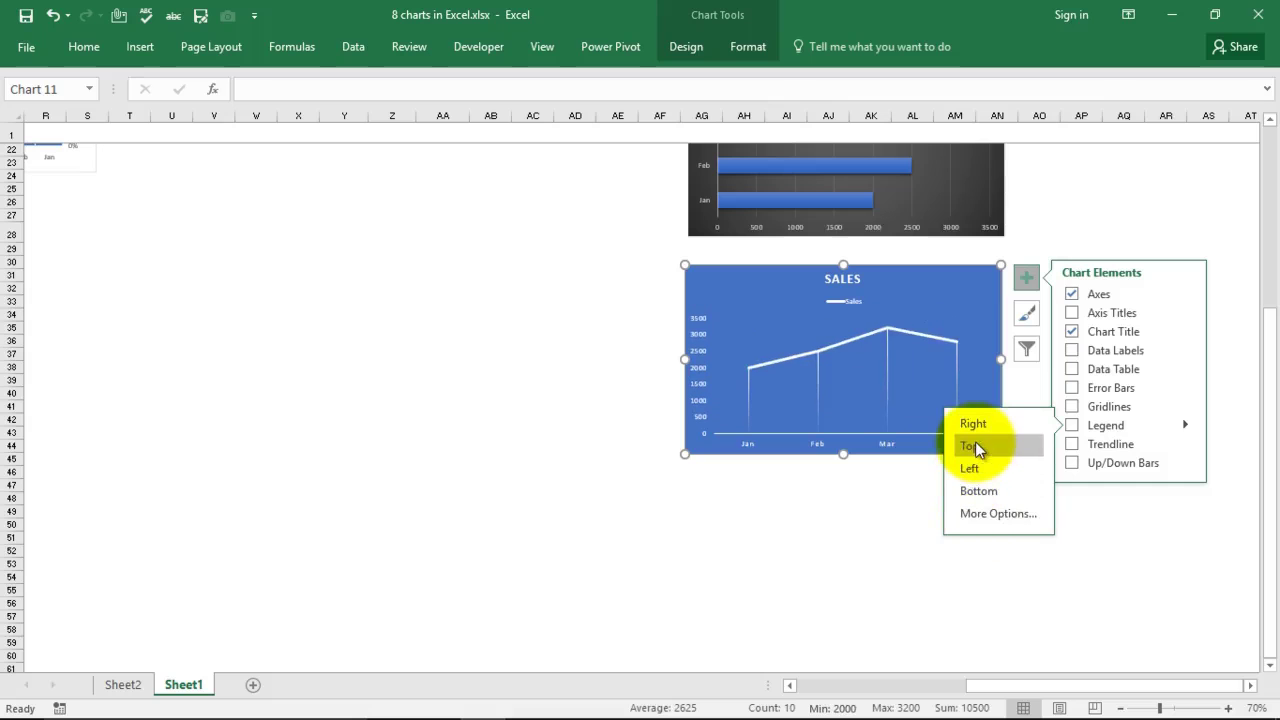
left_click(975, 445)
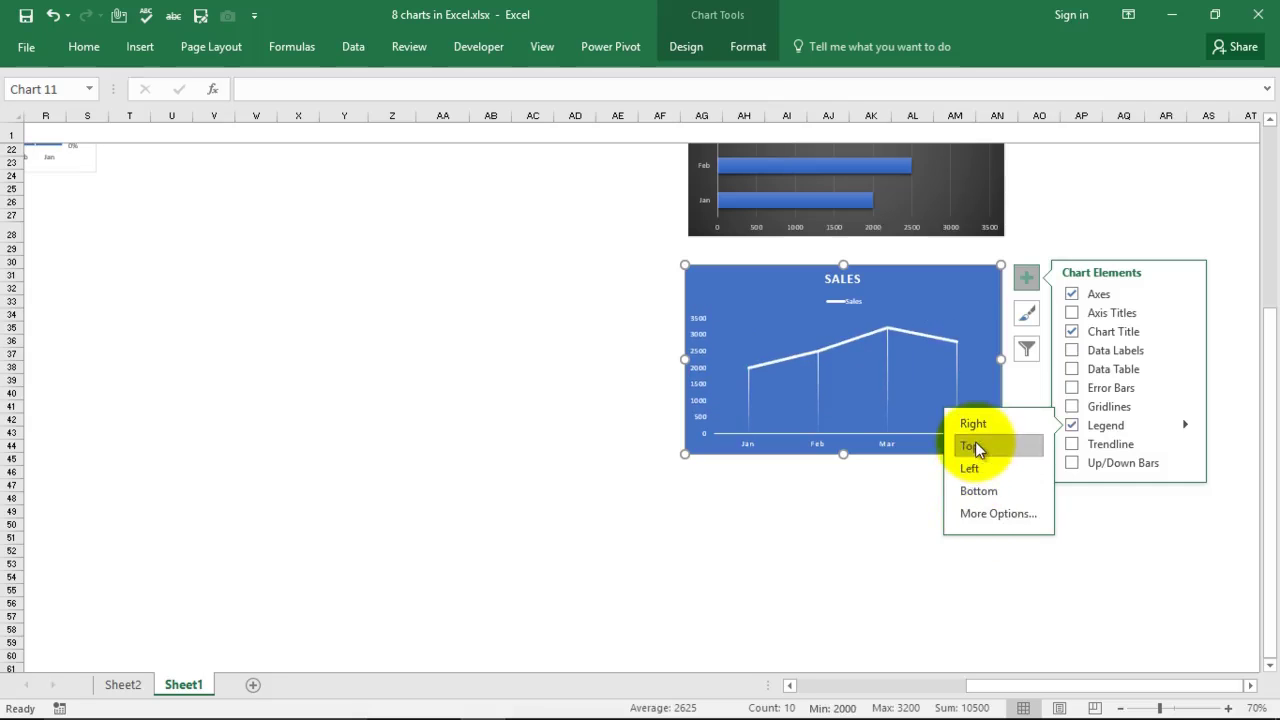
Step: Add data labels positioned above each point of the Sales line
left_click(1130, 557)
left_click(971, 380)
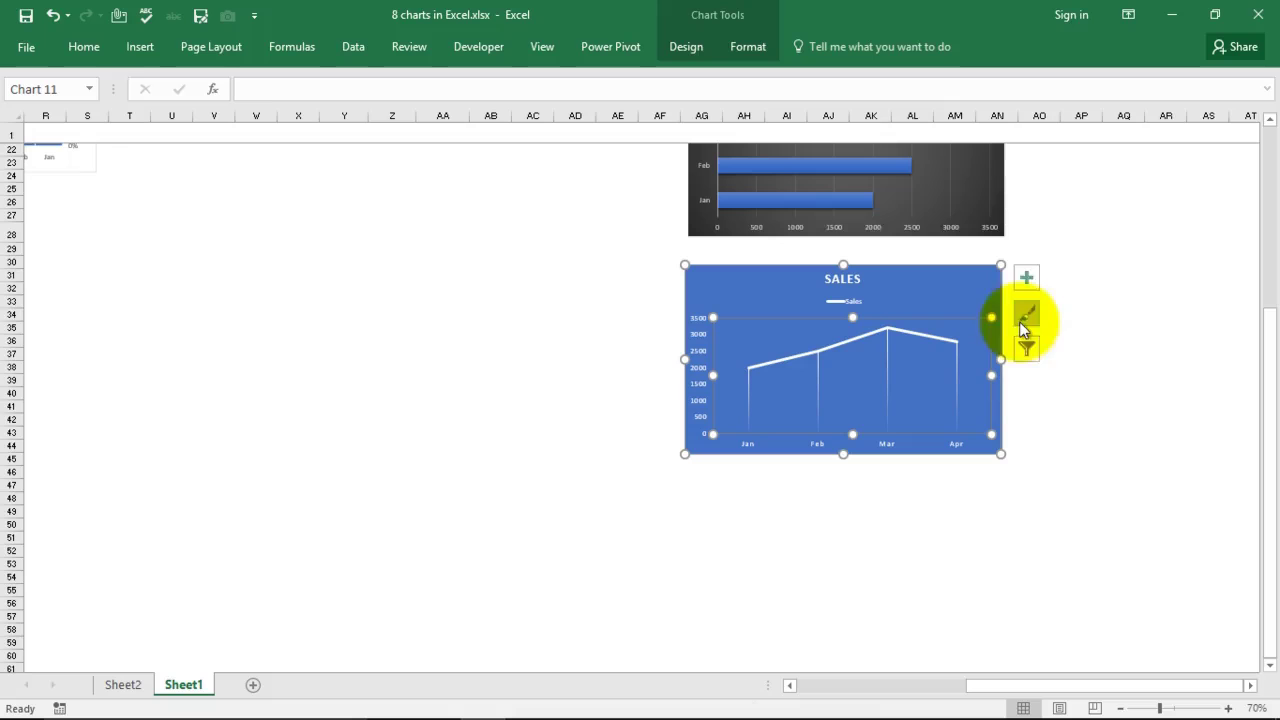
left_click(1028, 280)
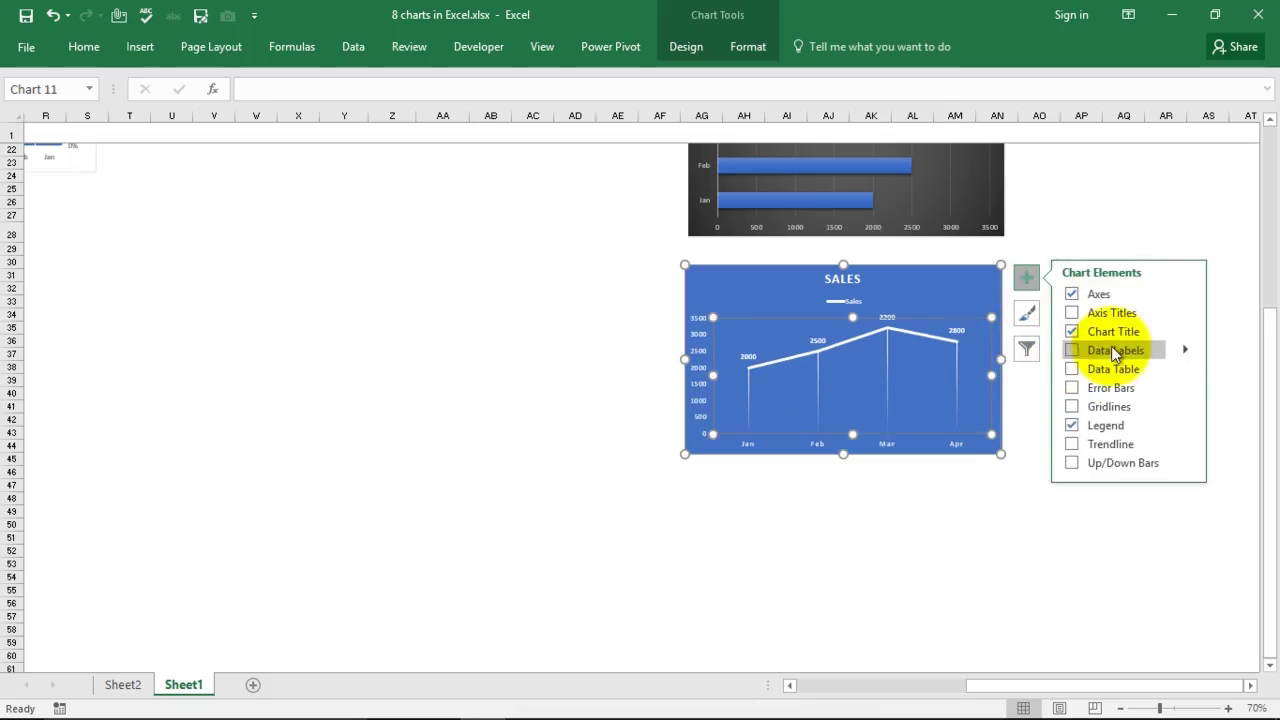
left_click(1185, 352)
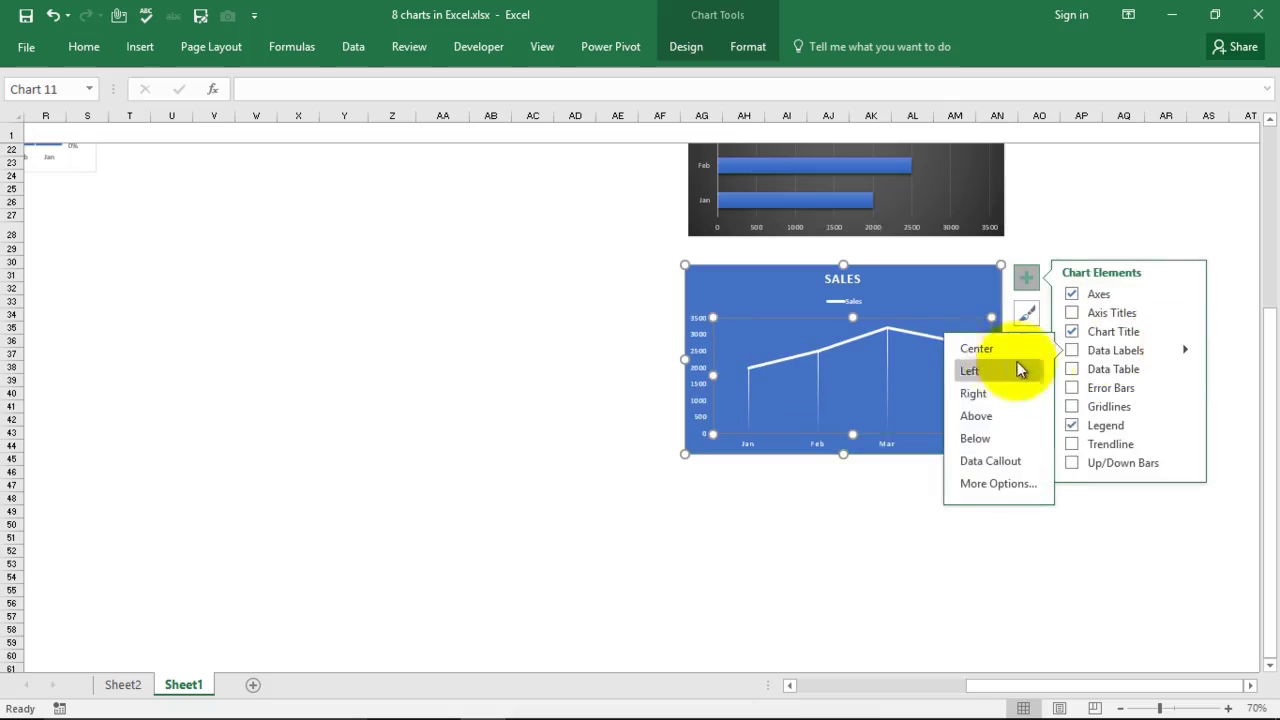
left_click(984, 416)
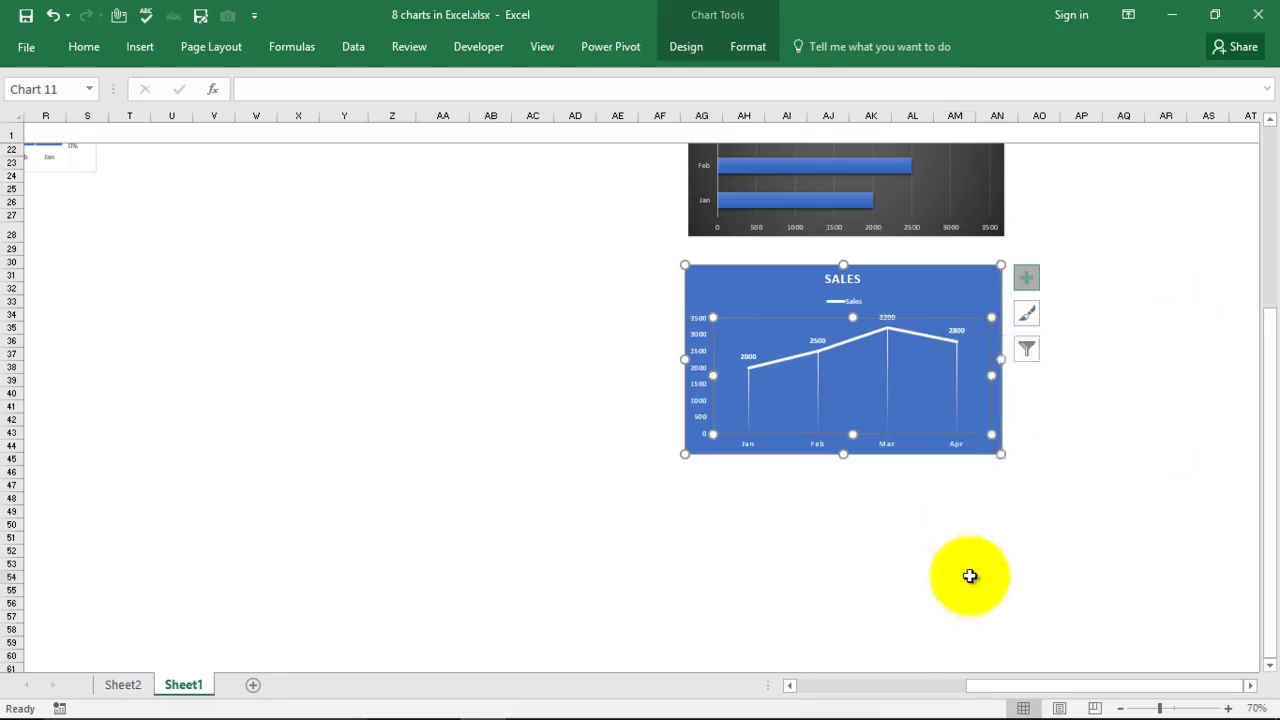
left_click(971, 574)
Step: Return the zoom to 100% and select the Month and Sales data through Mar
left_click(1228, 708)
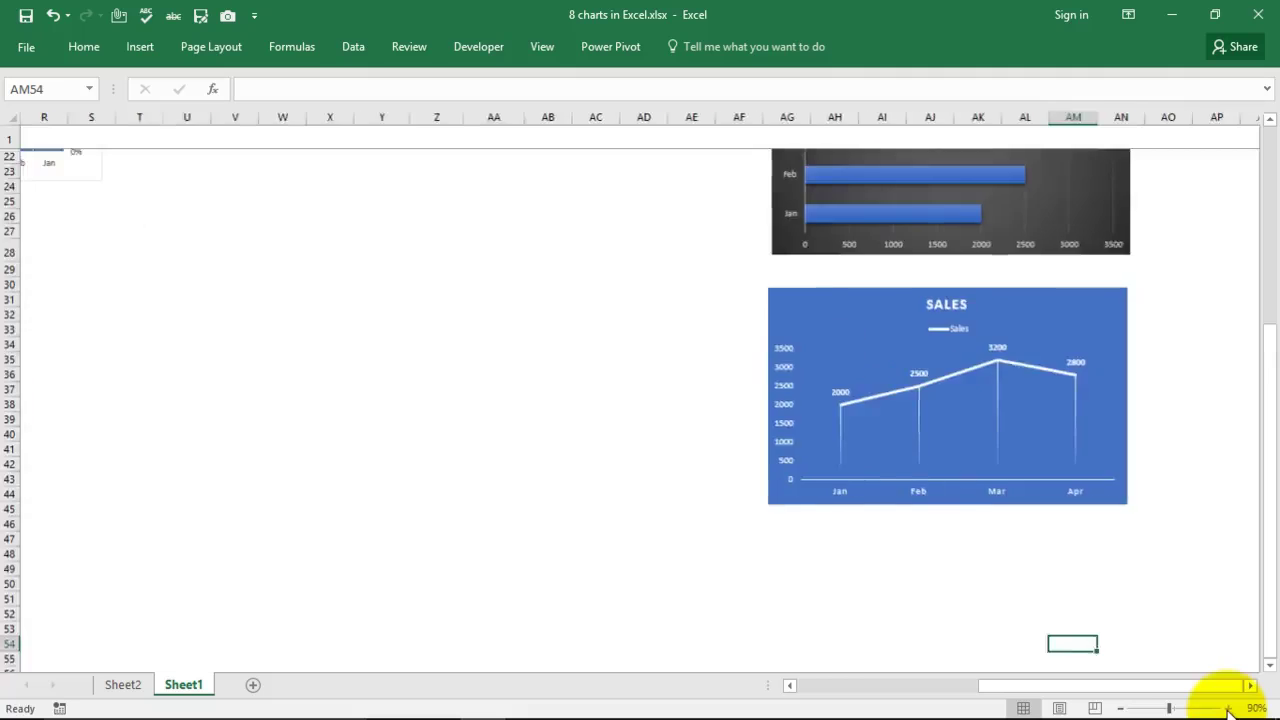
left_click(1228, 708)
left_click(1228, 708)
left_click_drag(1020, 686, 1074, 686)
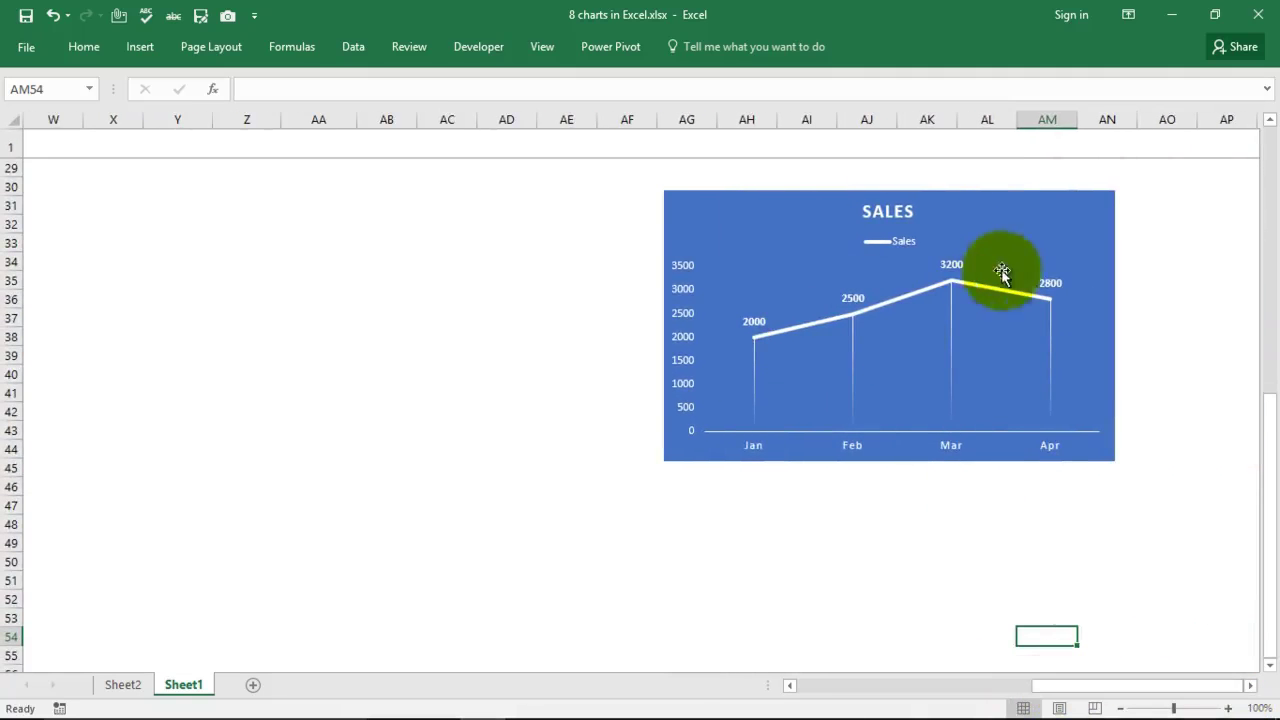
left_click(414, 318)
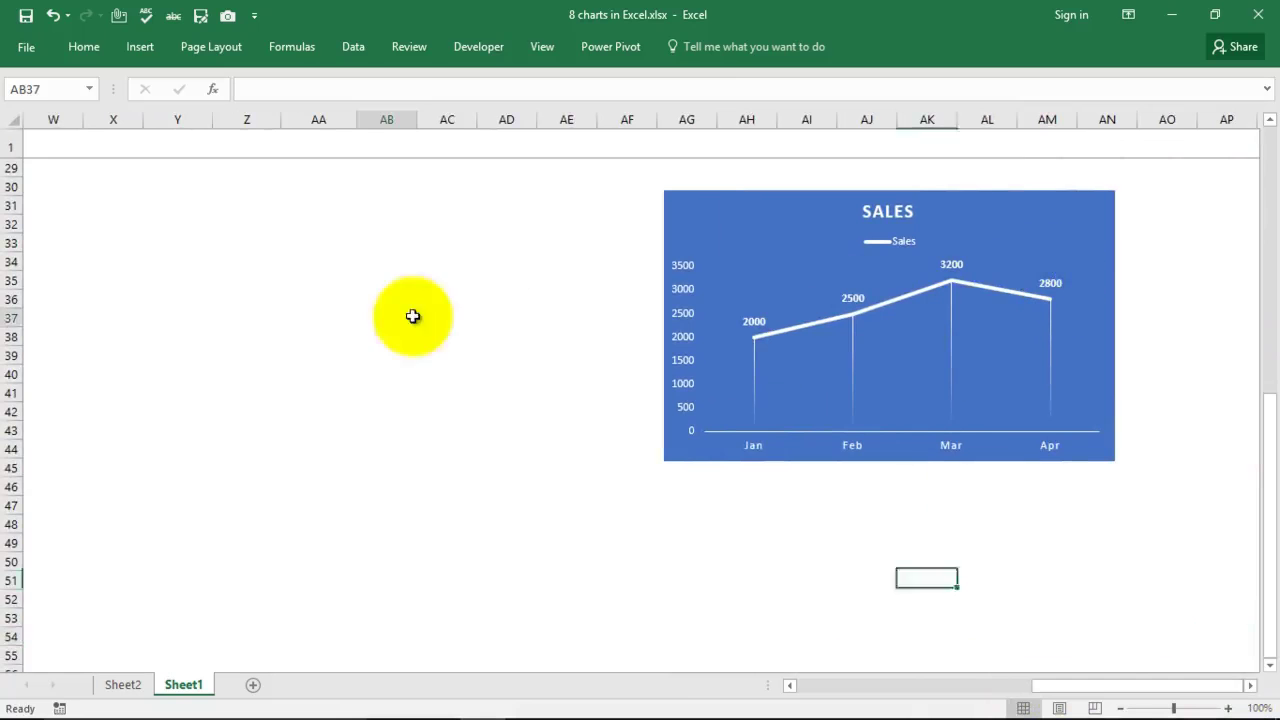
scroll(243, 257, "up", 9)
left_click_drag(143, 202, 250, 292)
left_click_drag(1042, 690, 1014, 686)
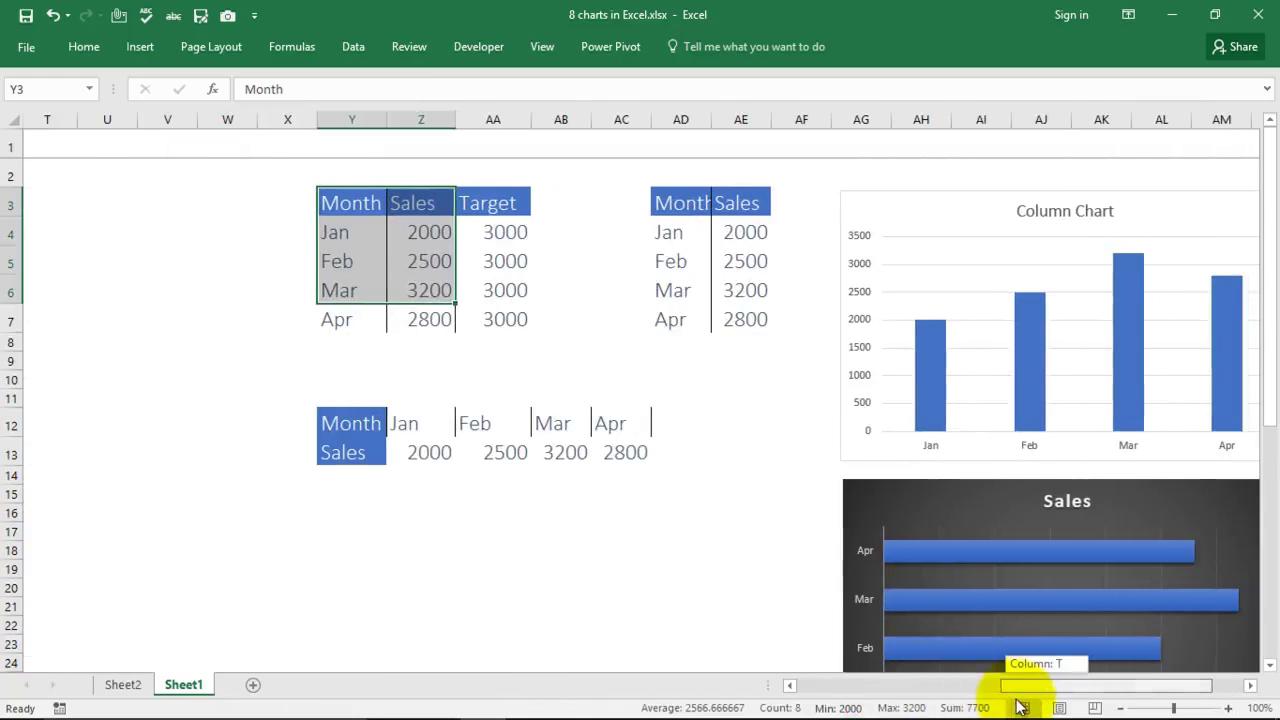
Step: Insert a 2-D pie chart of Y3:Z7 Sales and move it up beside the data tables
left_click_drag(694, 563, 668, 548)
left_click_drag(341, 202, 414, 331)
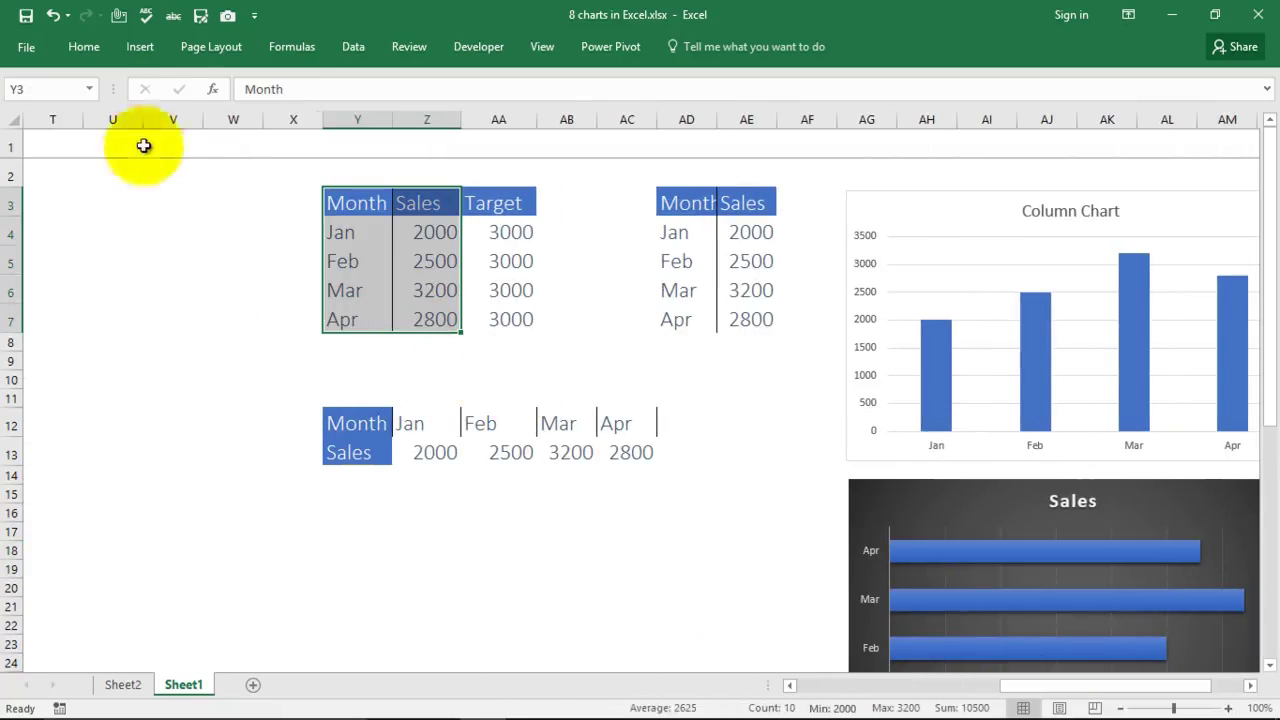
left_click(138, 47)
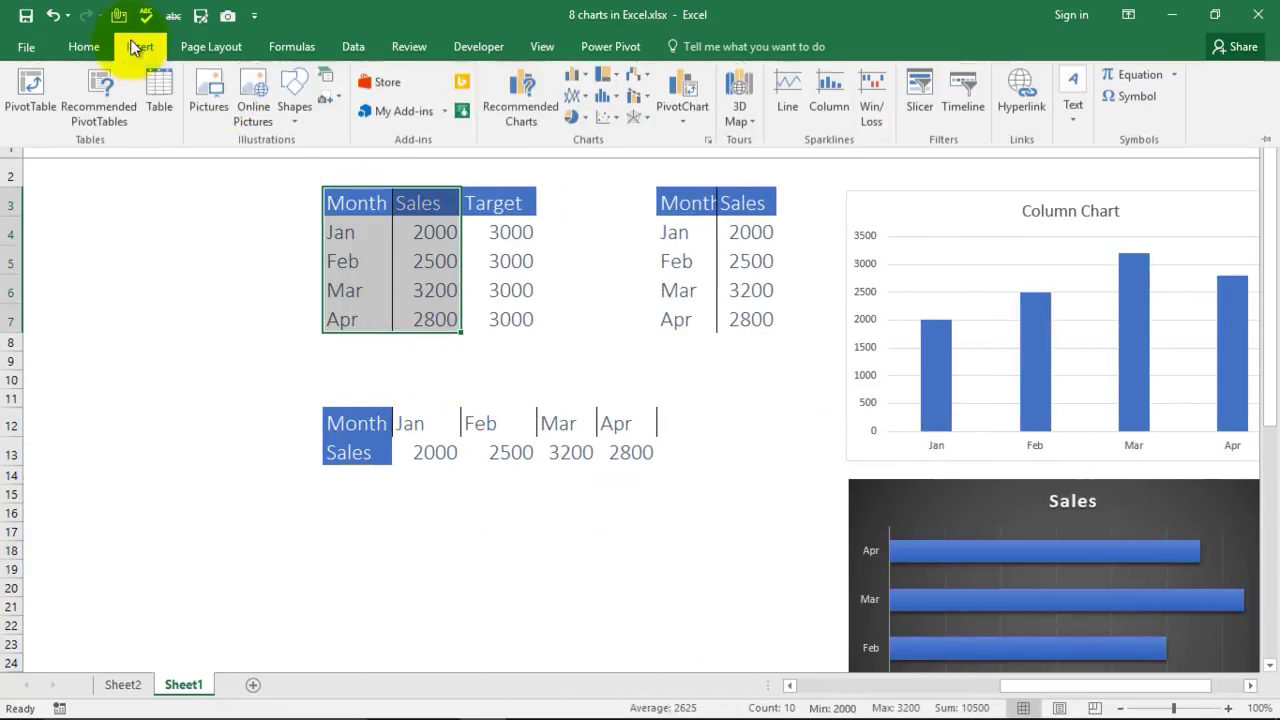
left_click(575, 120)
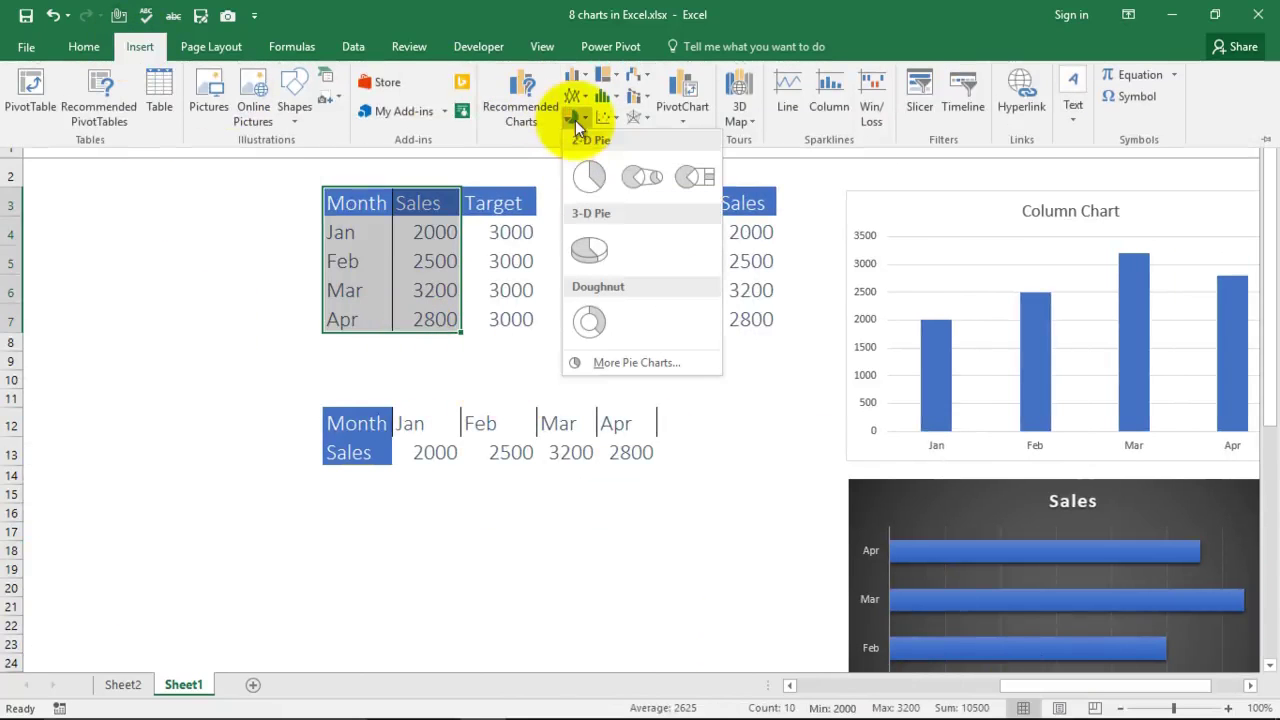
left_click(586, 176)
left_click_drag(760, 348, 663, 549)
scroll(763, 412, "down", 2)
scroll(763, 412, "up", 2)
scroll(763, 423, "down", 2)
scroll(749, 400, "up", 2)
left_click_drag(697, 500, 1191, 206)
left_click_drag(986, 686, 1060, 690)
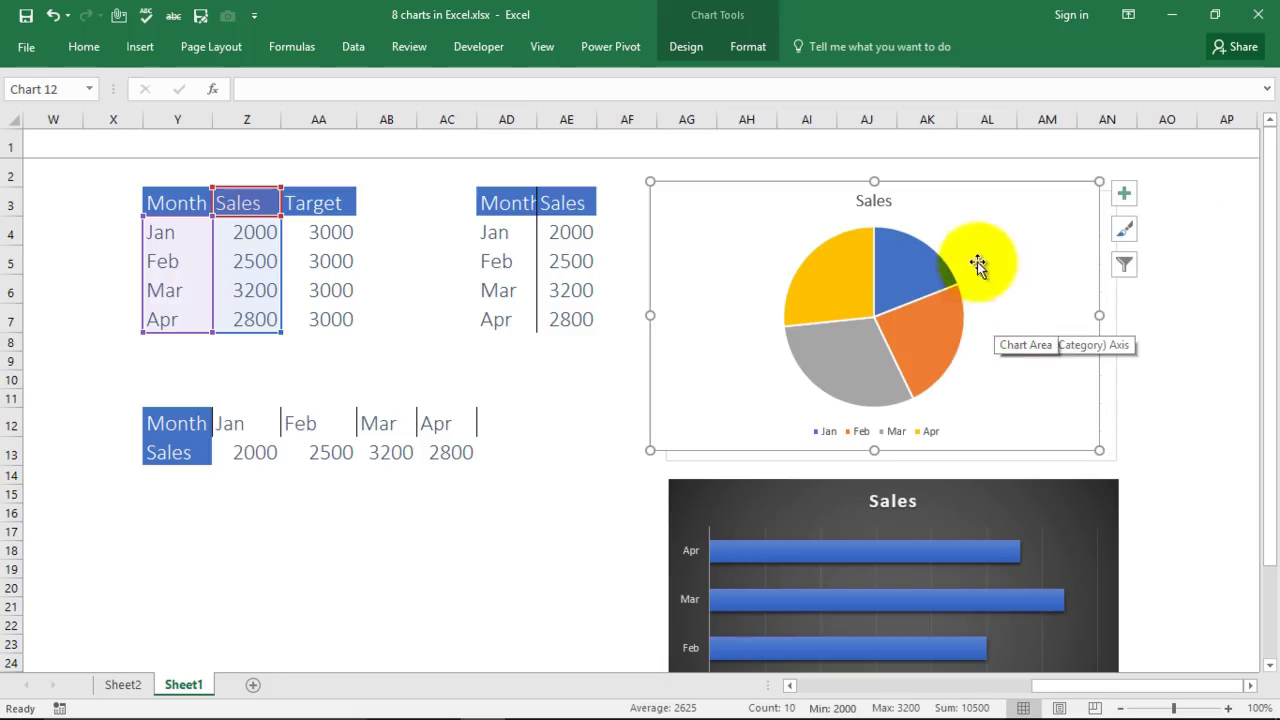
left_click(918, 262)
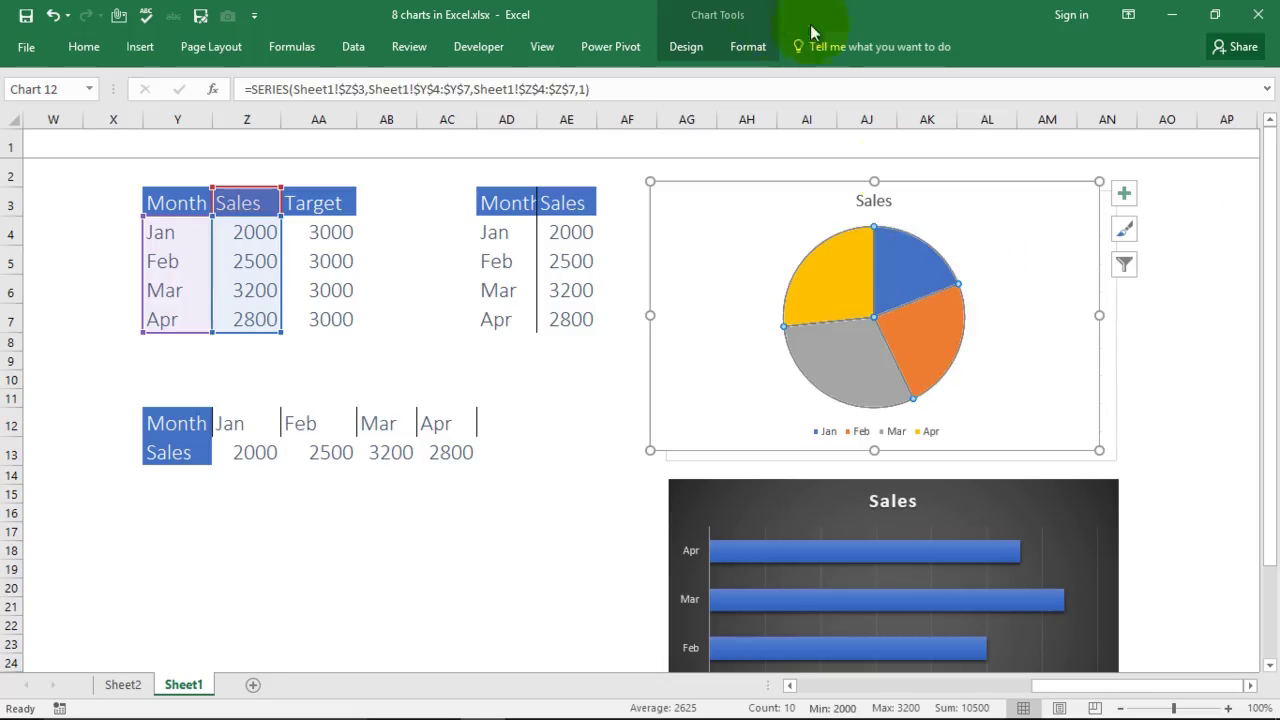
left_click(745, 50)
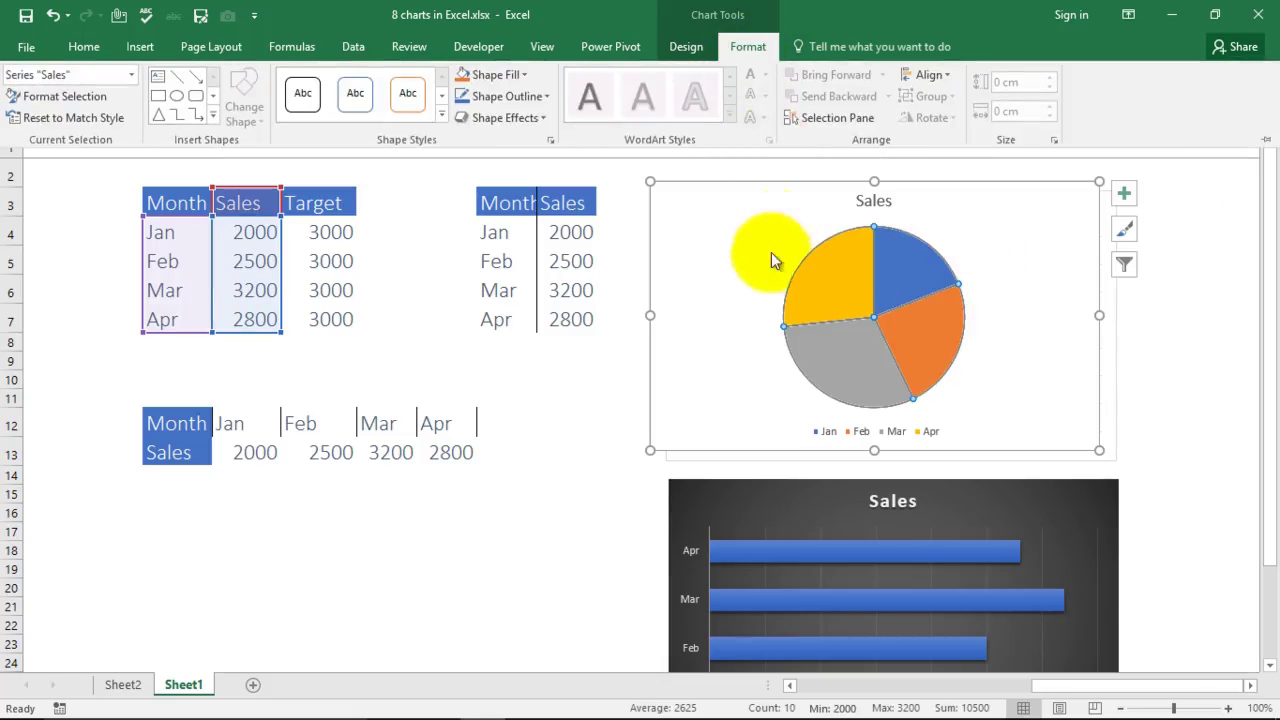
left_click(547, 96)
left_click(522, 160)
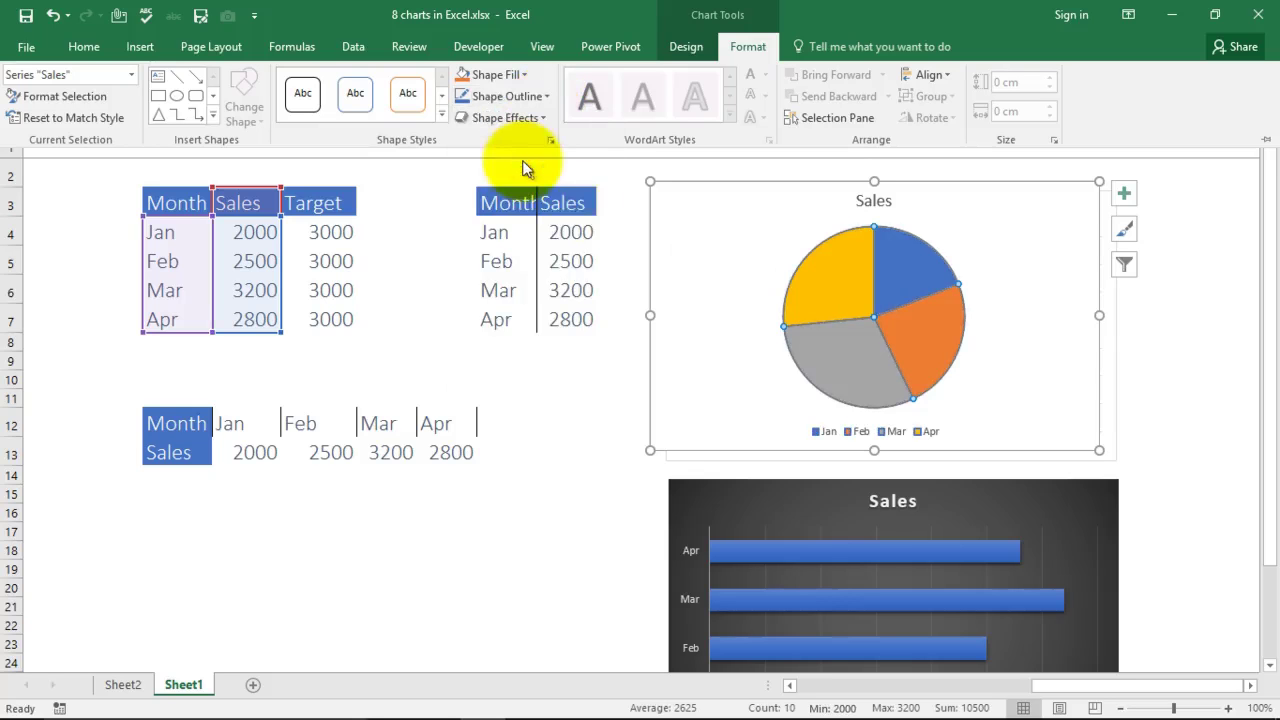
left_click(845, 262)
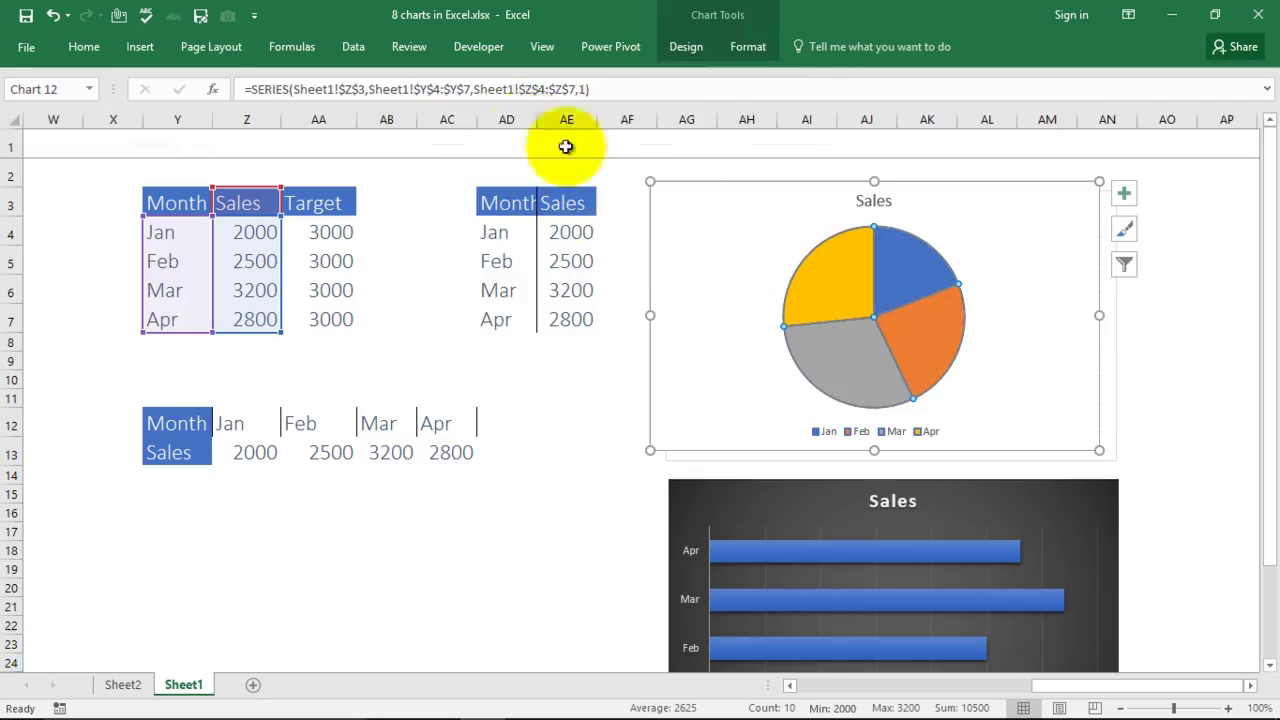
left_click(745, 48)
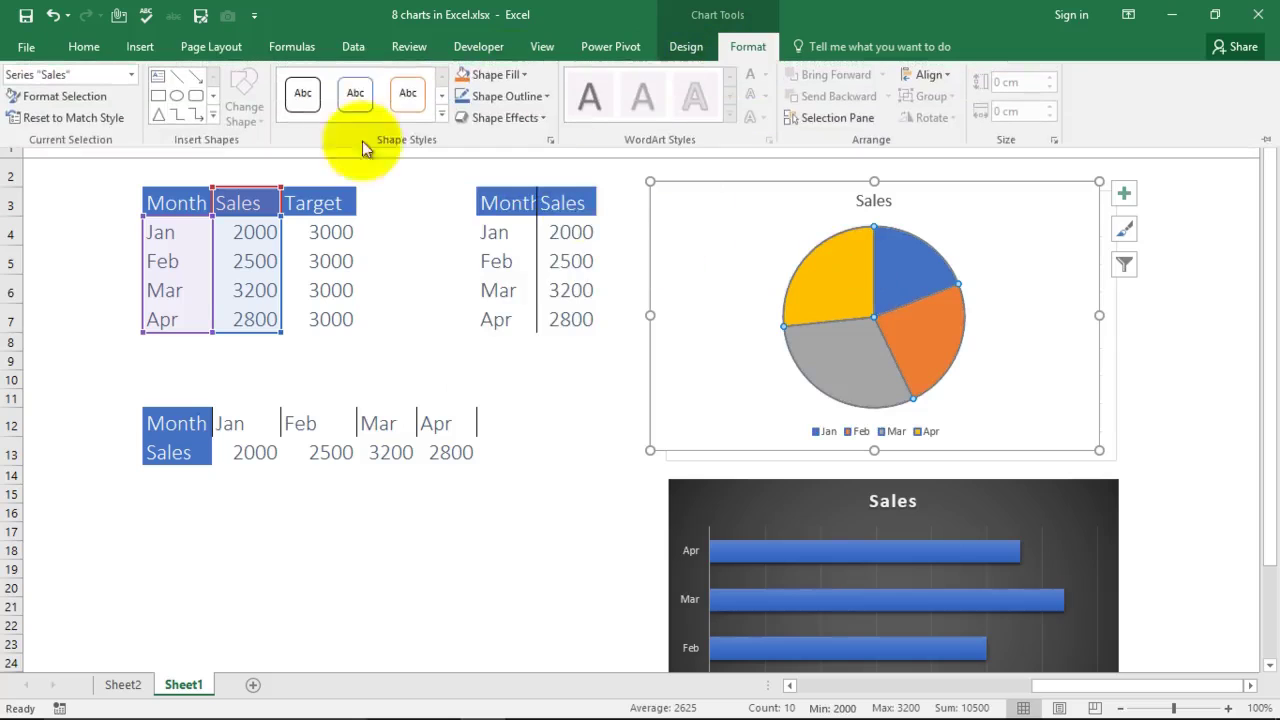
left_click(406, 97)
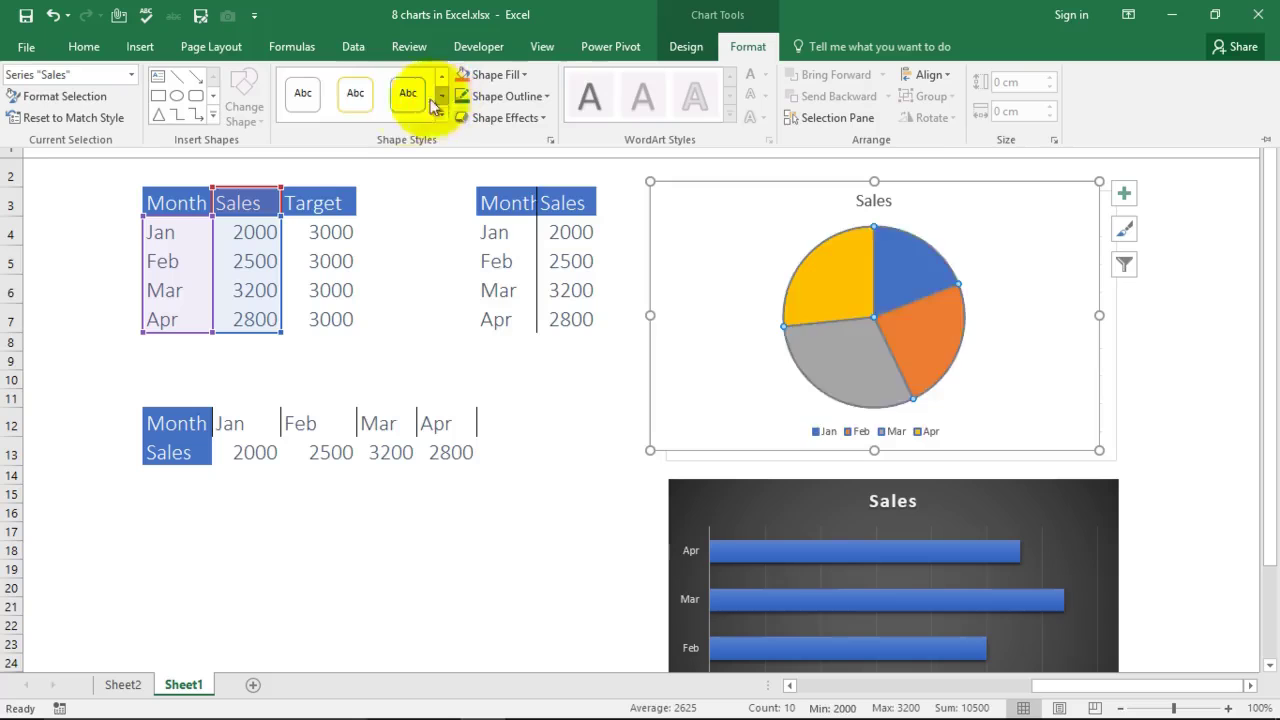
left_click(440, 113)
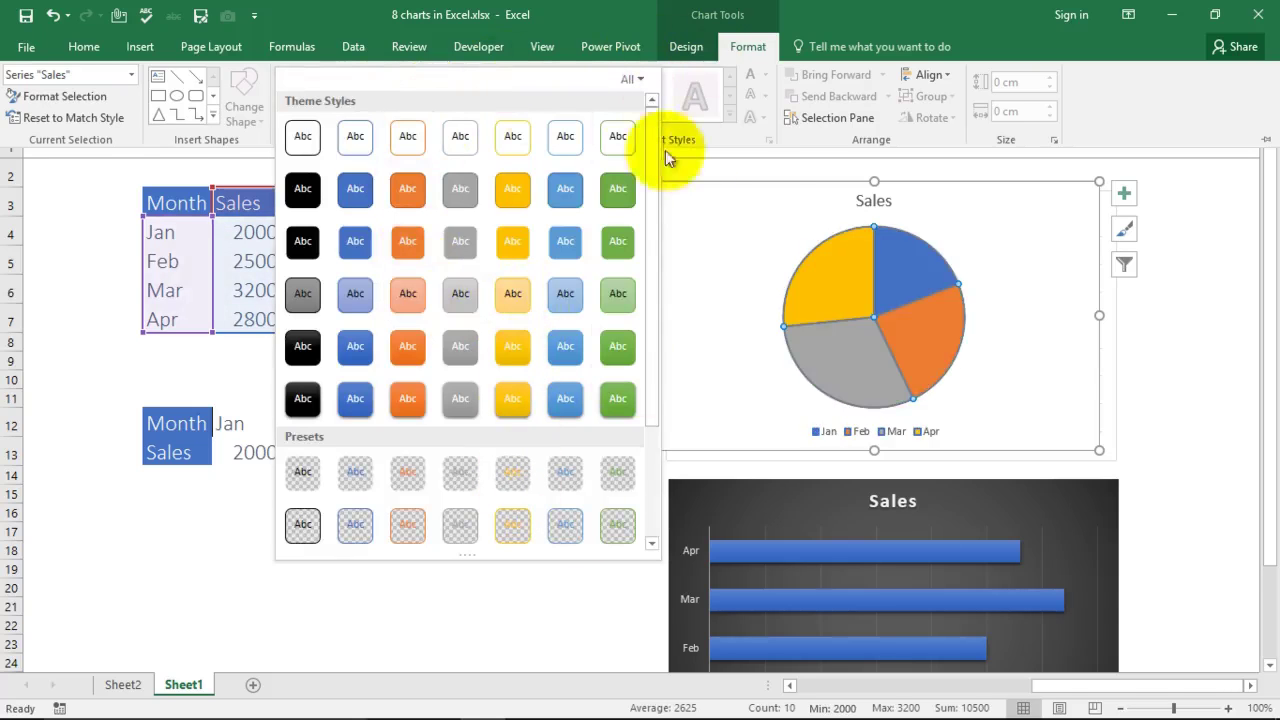
left_click(751, 140)
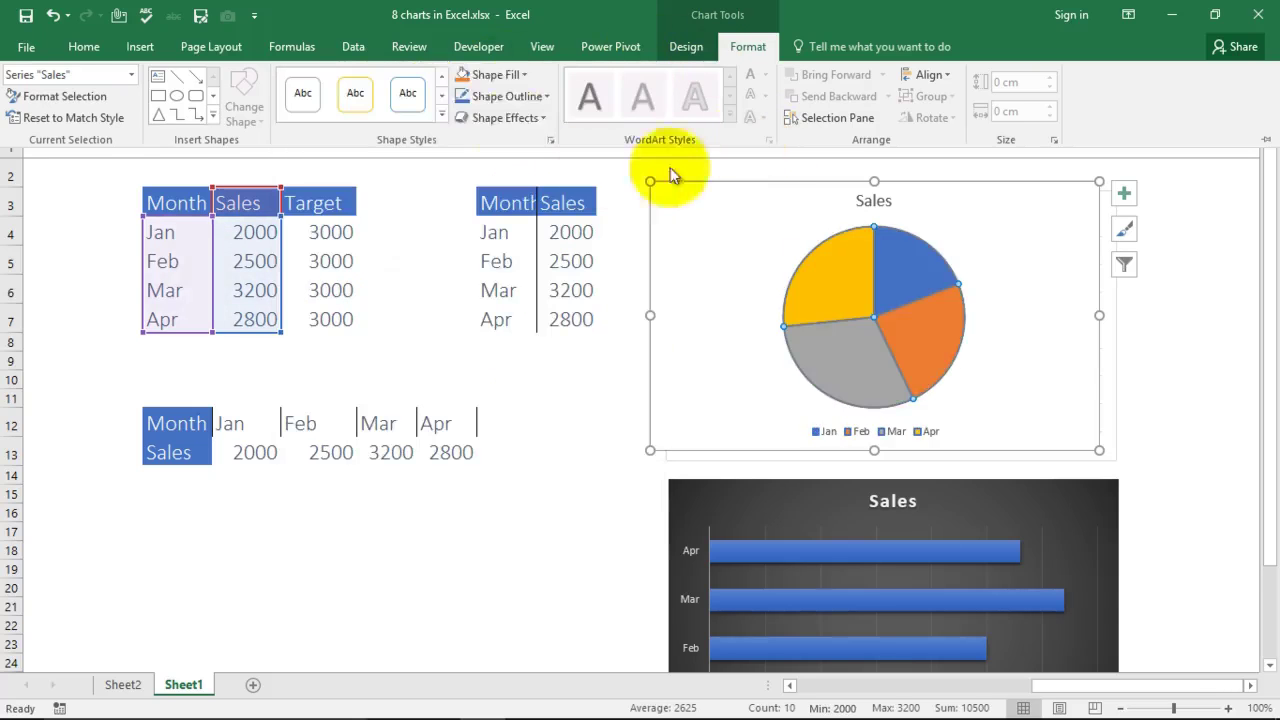
left_click(521, 76)
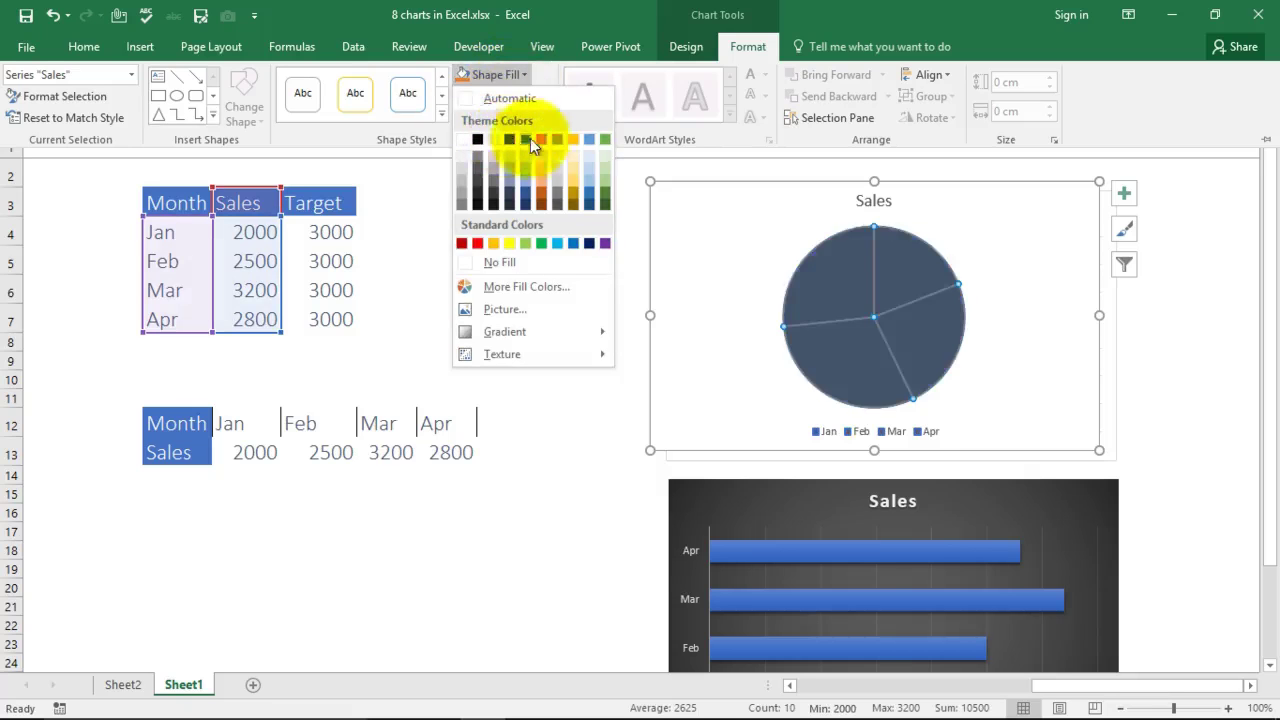
left_click(749, 241)
key("ctrl+F1")
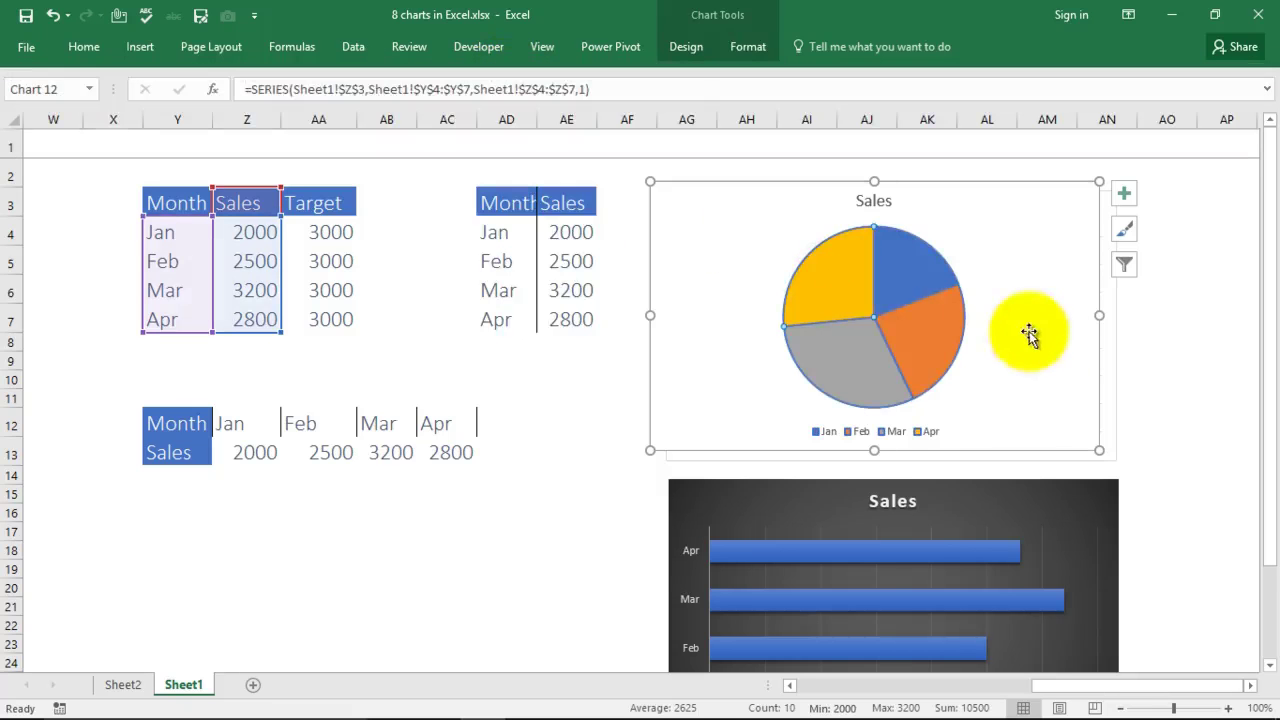
left_click(878, 300)
Step: Select the Apr pie slice on its own and fill it red
double_click(856, 294)
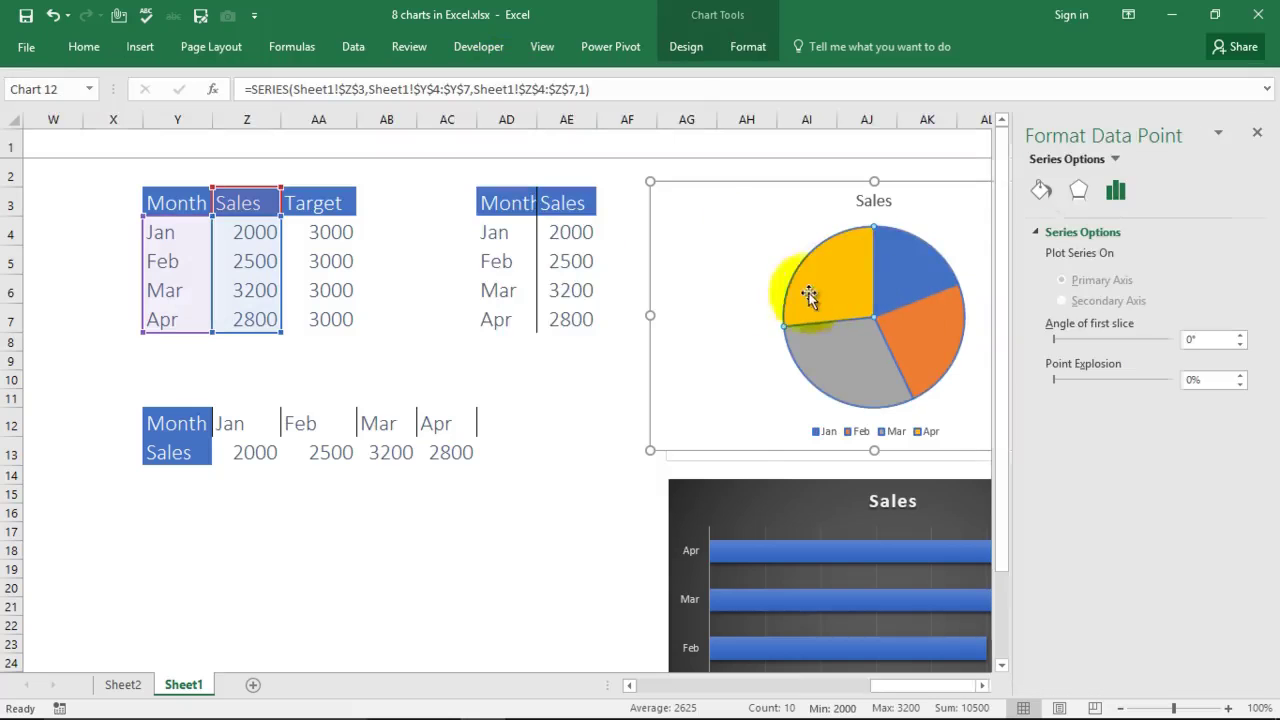
left_click(900, 268)
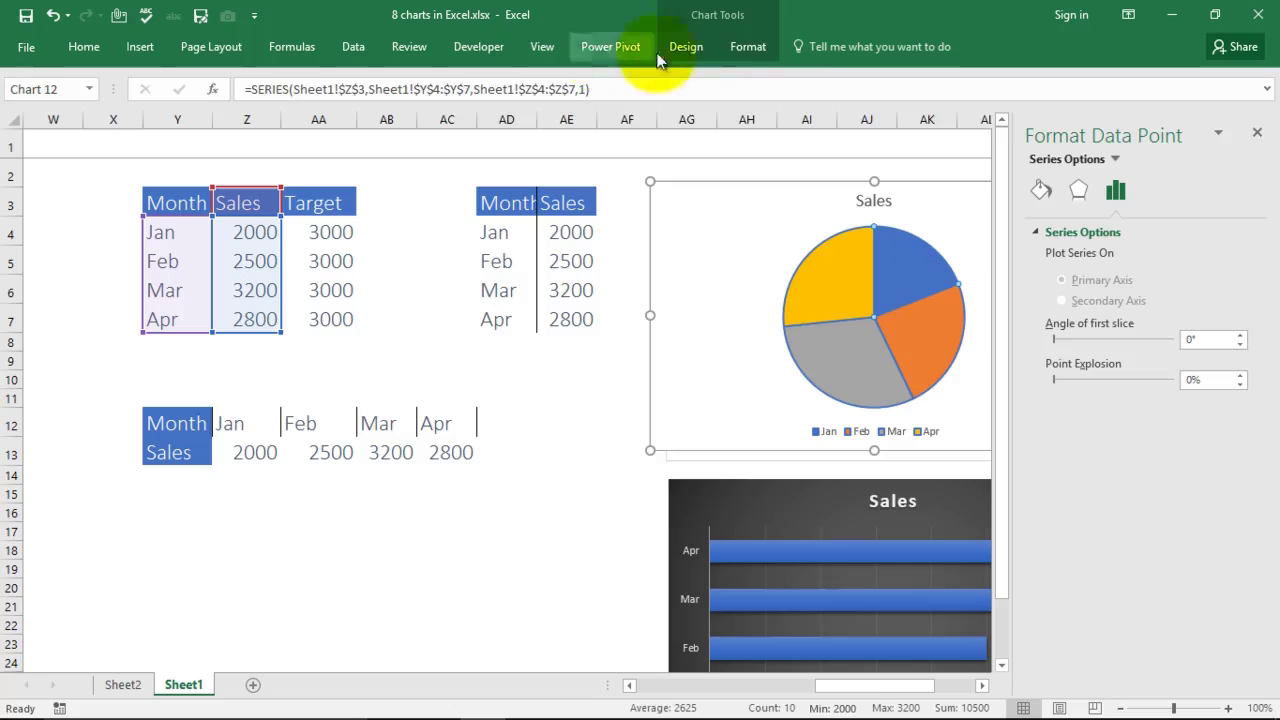
left_click(748, 48)
left_click(524, 80)
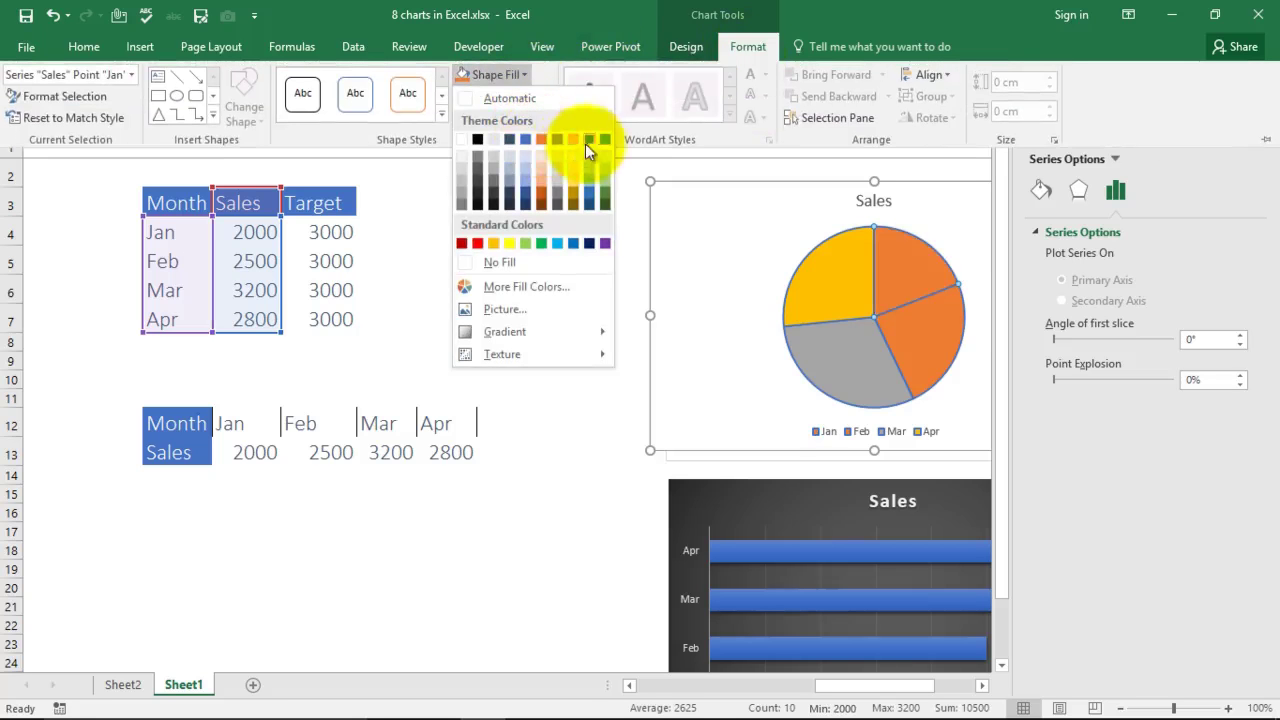
key("Escape")
left_click(832, 285)
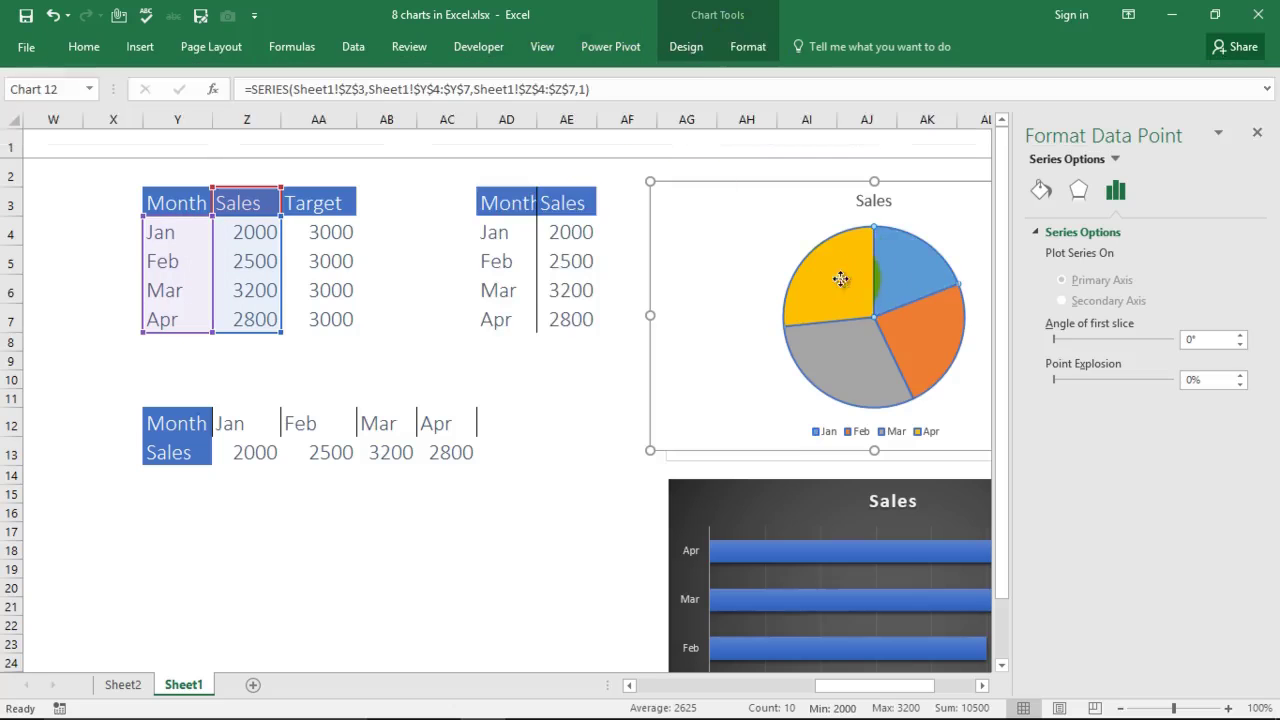
left_click(748, 50)
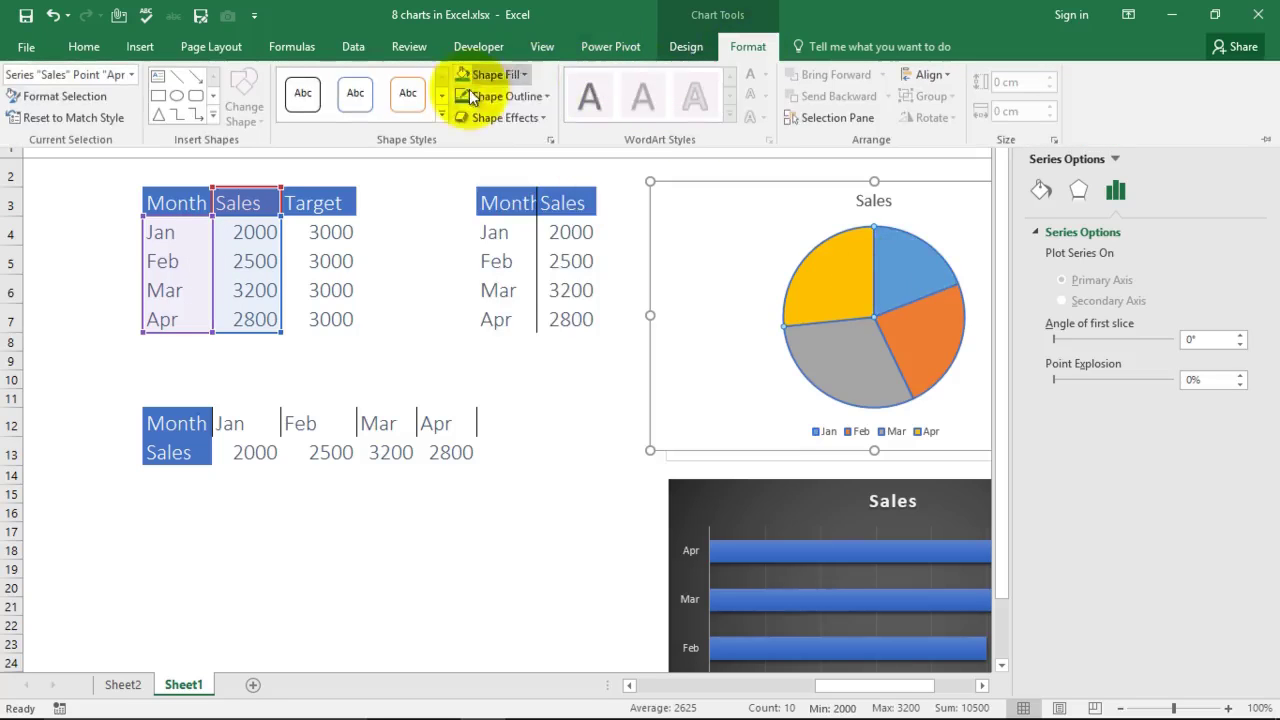
left_click(521, 76)
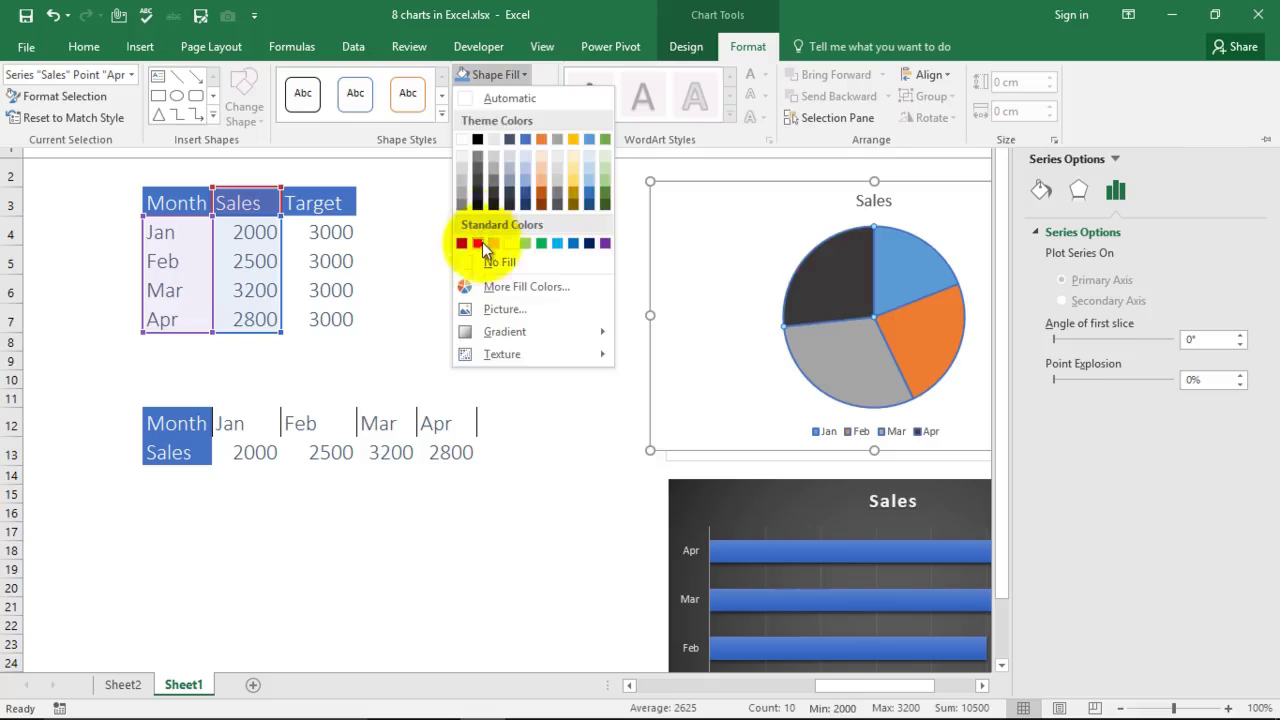
left_click(482, 243)
Step: Fill the Mar slice yellow and the Feb slice green, then close the formatting pane
left_click(845, 371)
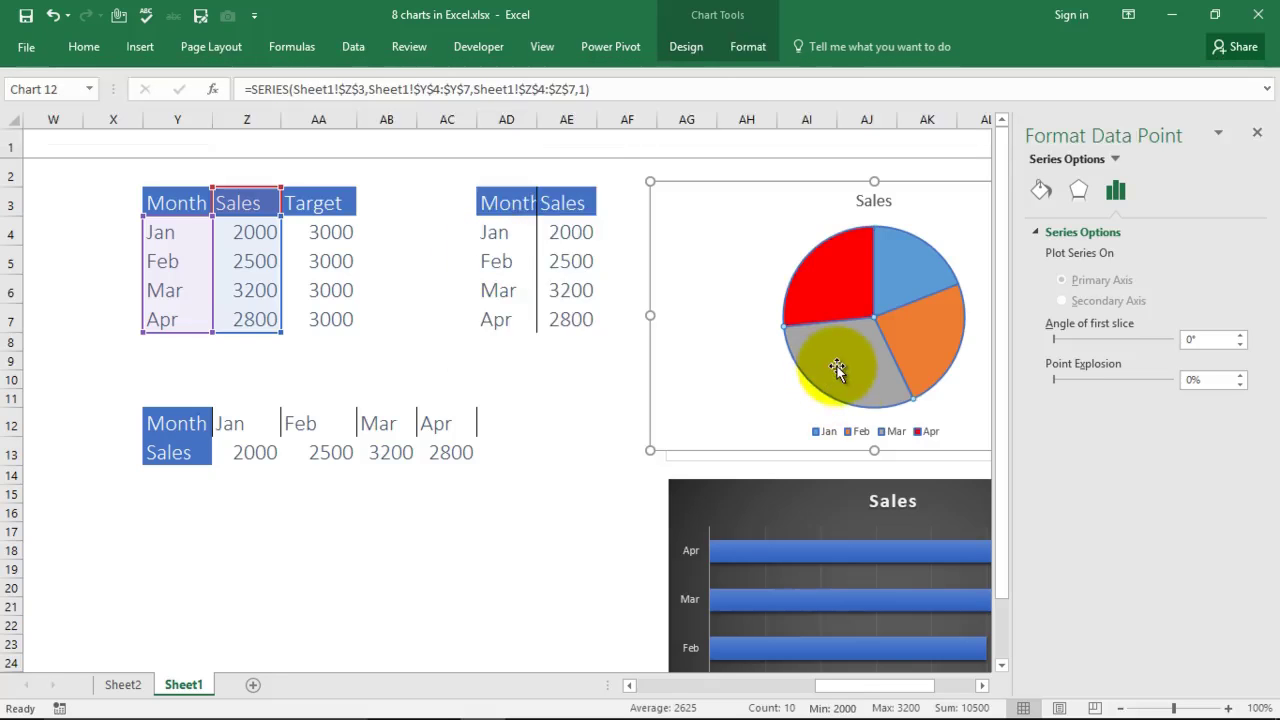
left_click(748, 46)
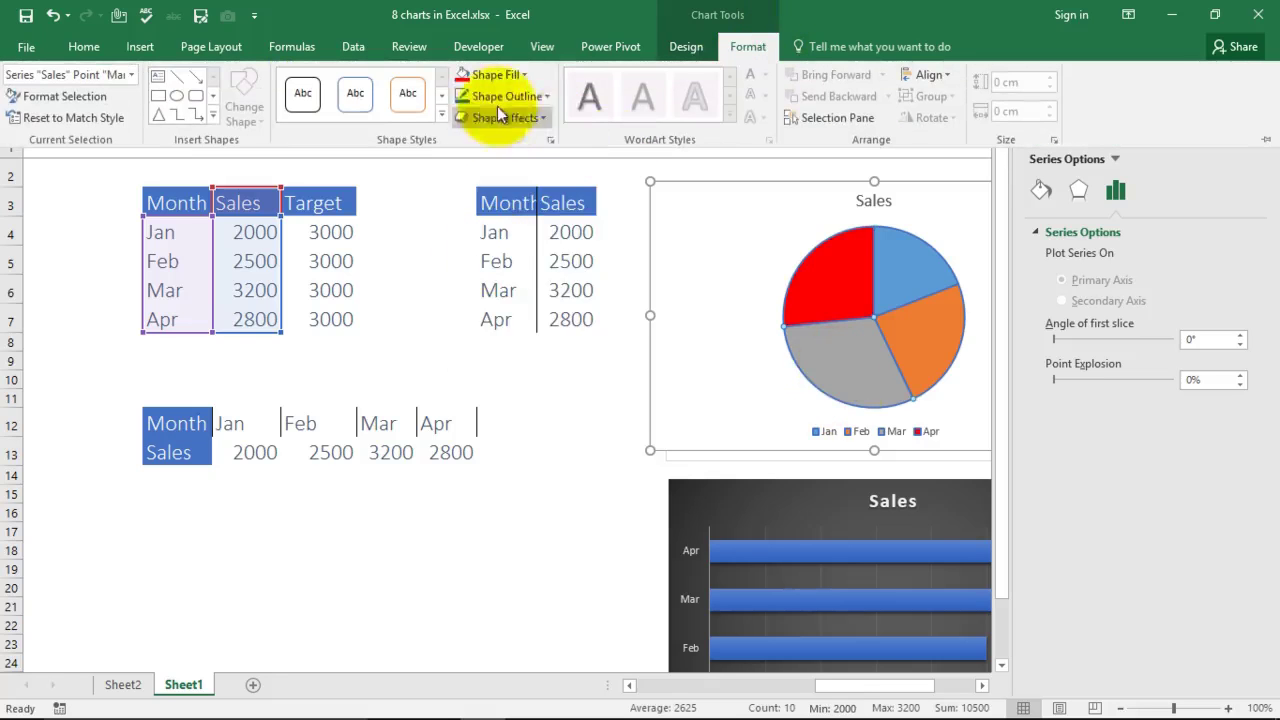
left_click(526, 75)
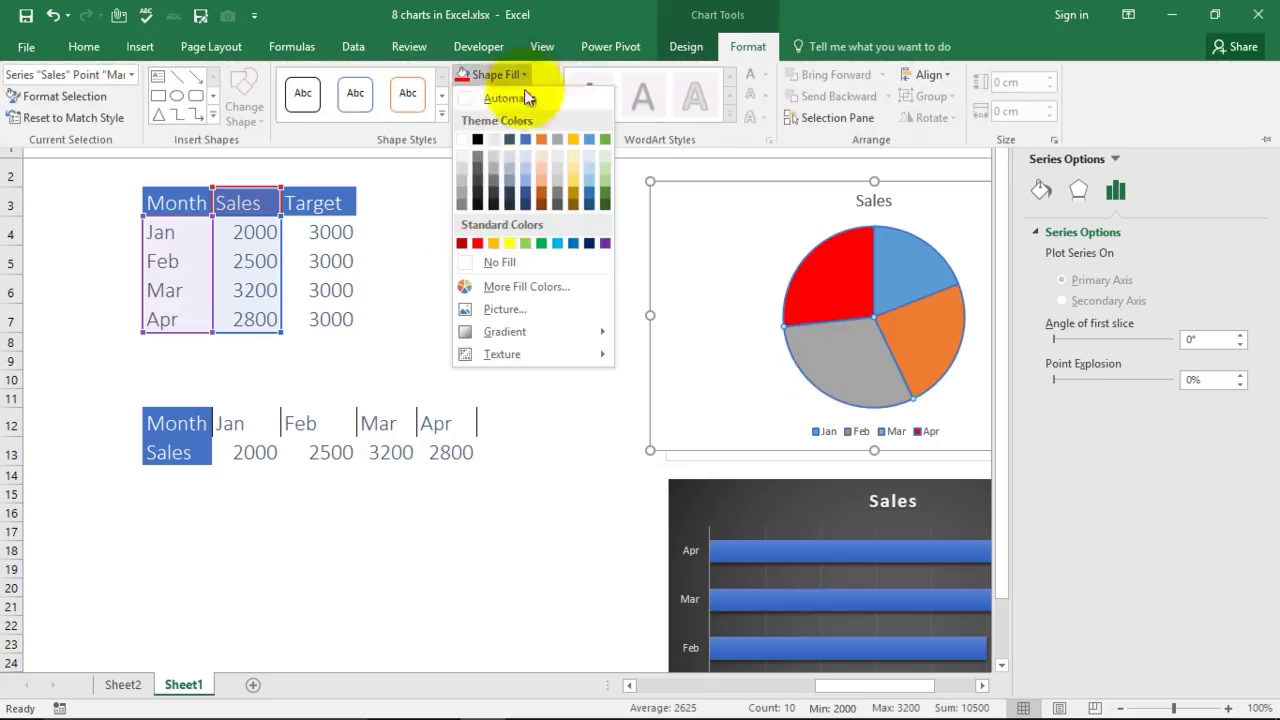
left_click(510, 243)
left_click(919, 319)
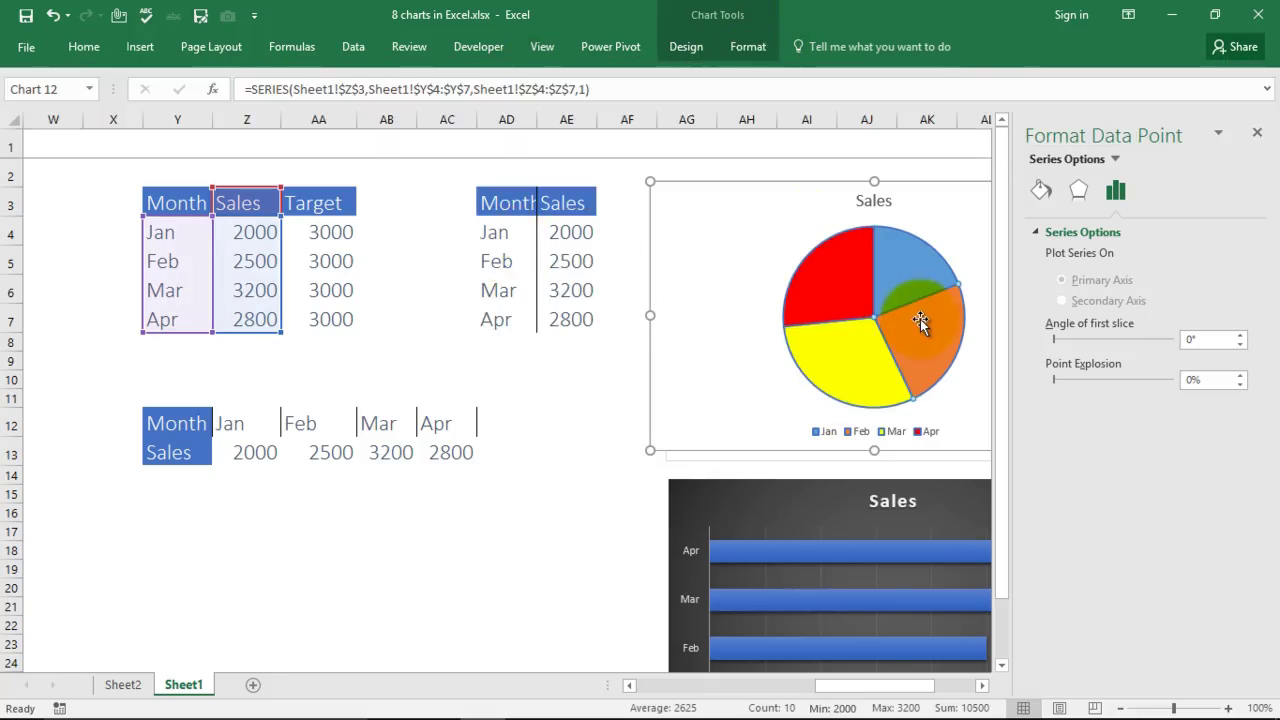
left_click(748, 46)
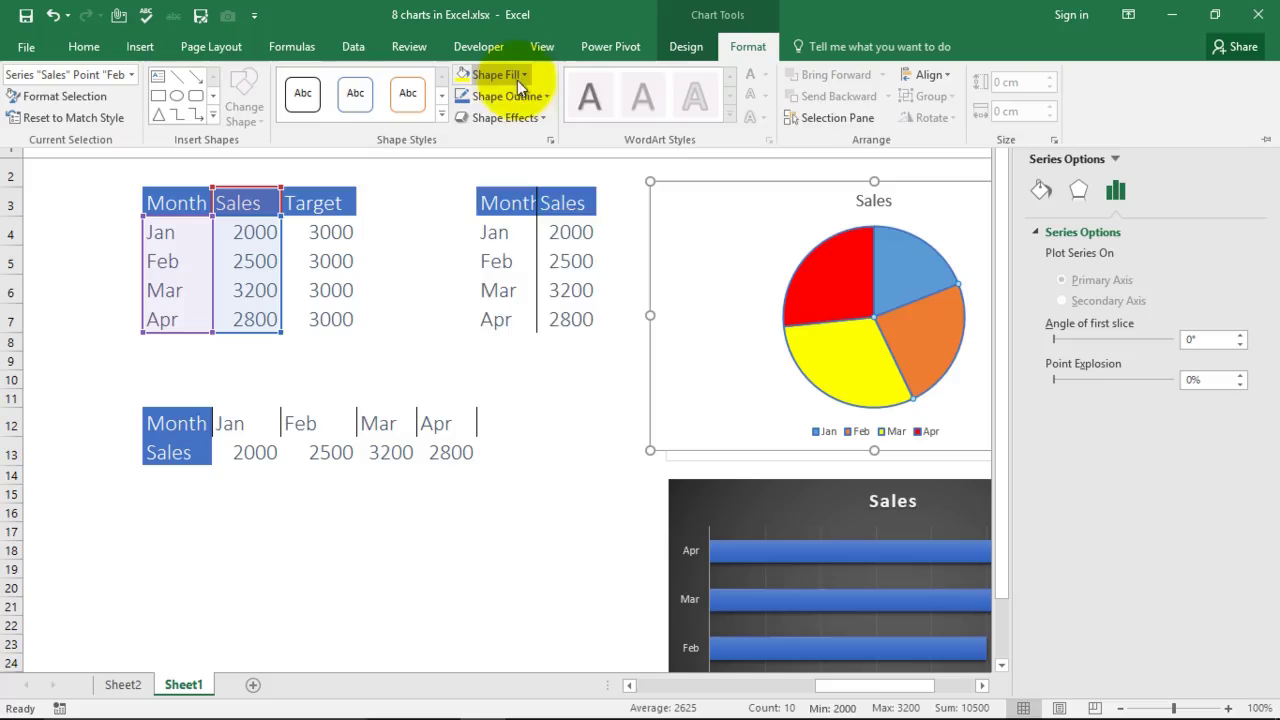
left_click(526, 74)
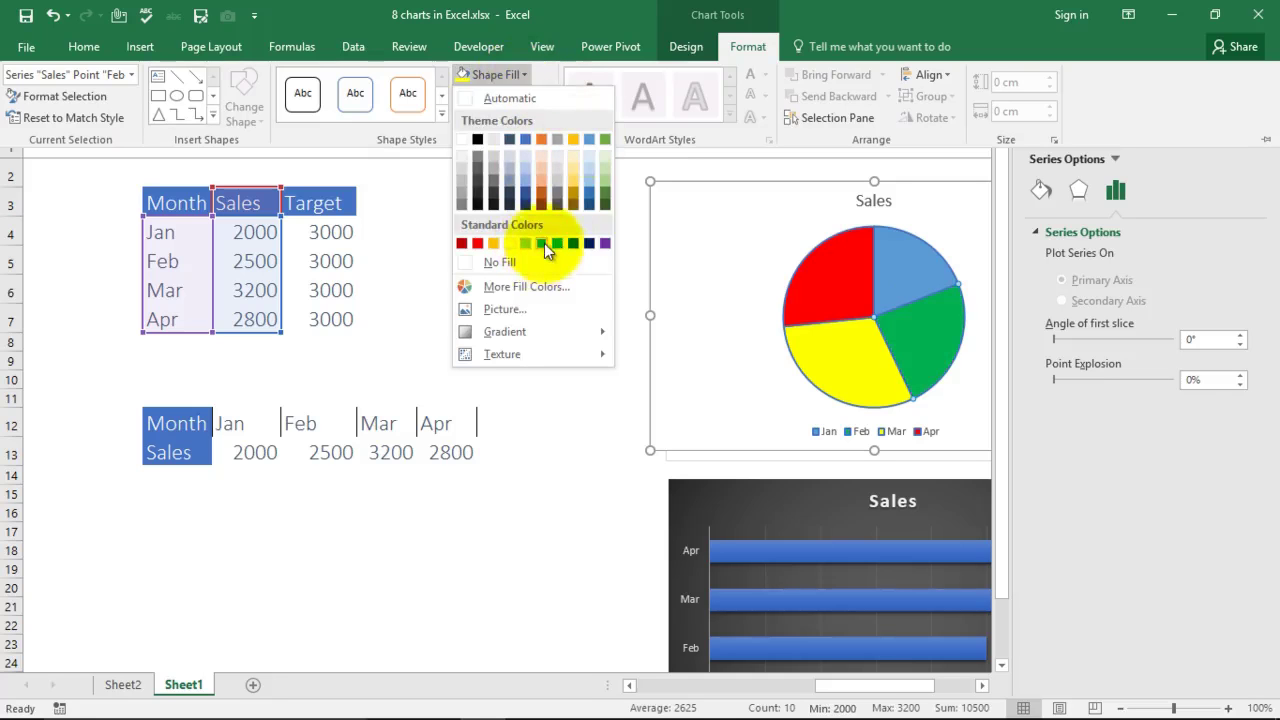
left_click(544, 243)
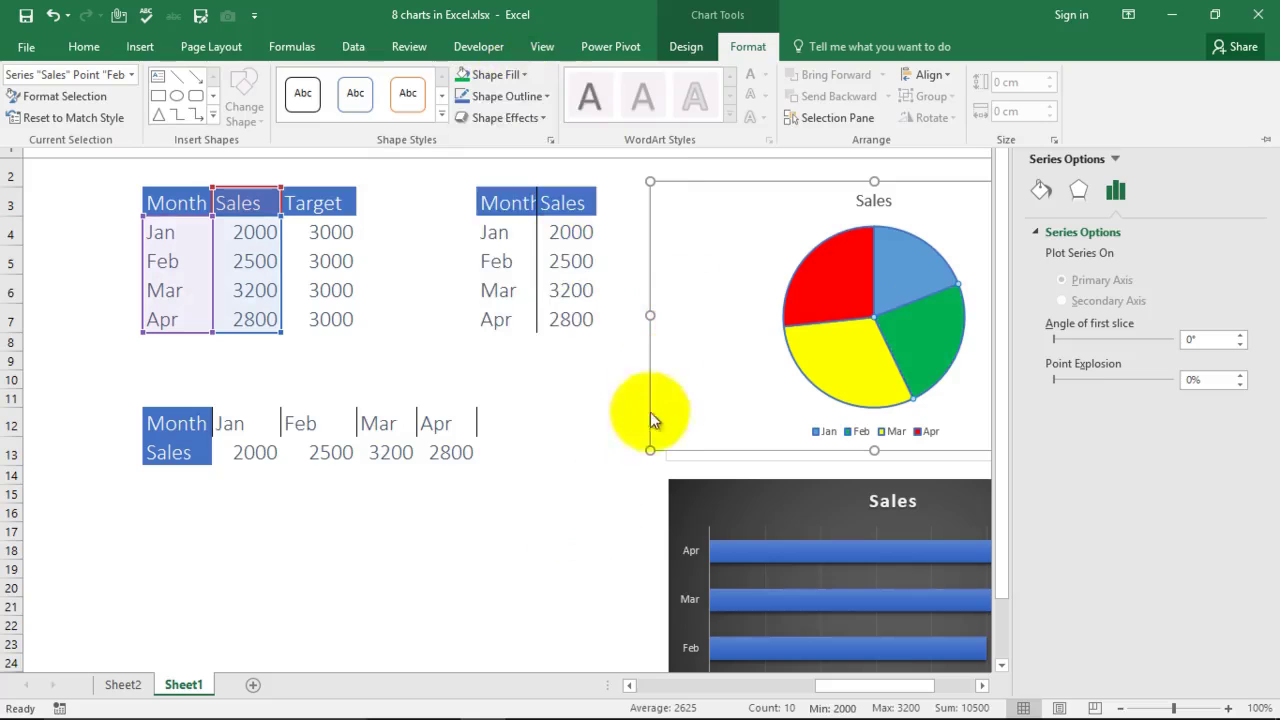
left_click(650, 412)
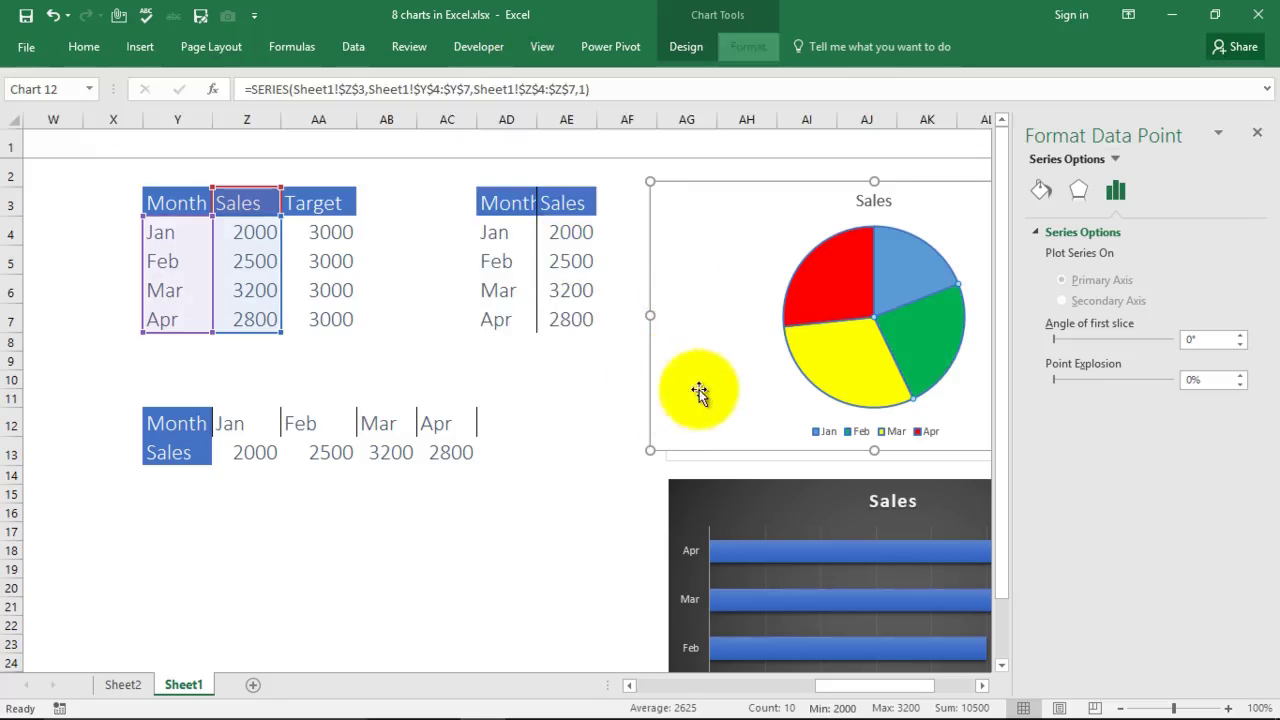
left_click(1259, 140)
Step: Move the recoloured pie chart right of the Column Chart and reselect Y3:Z7
left_click(592, 585)
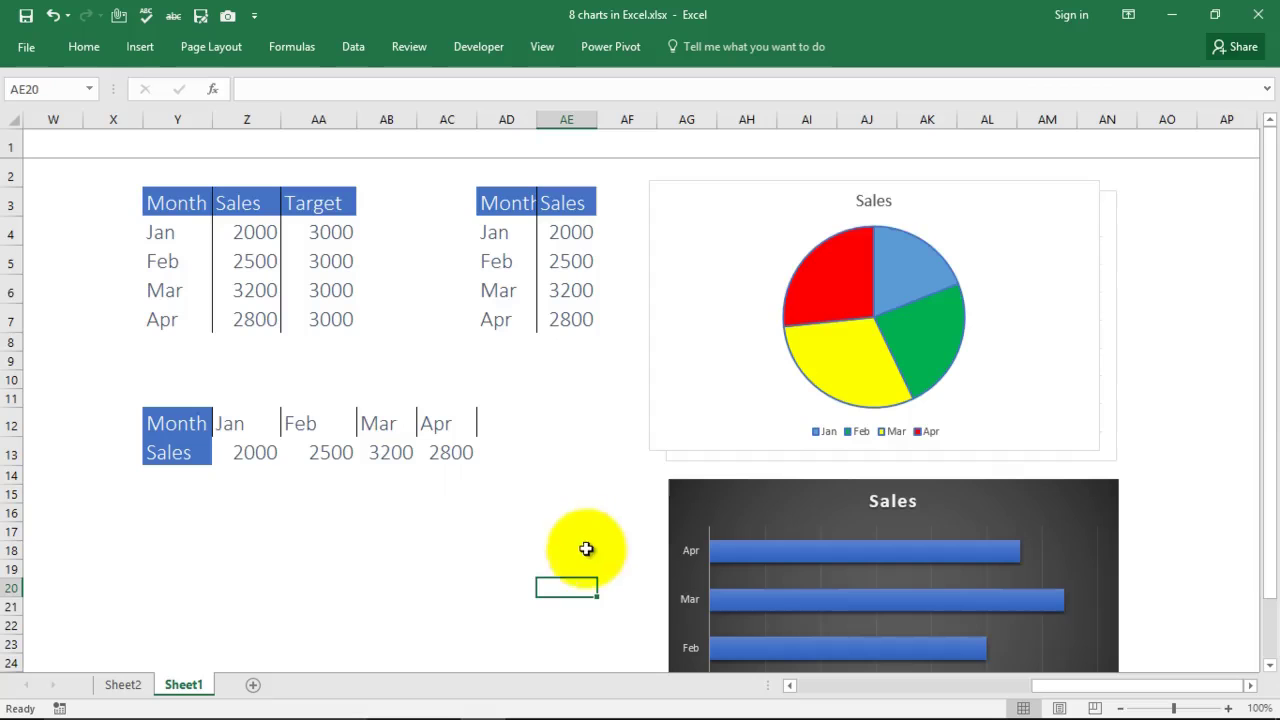
left_click_drag(943, 234, 1072, 210)
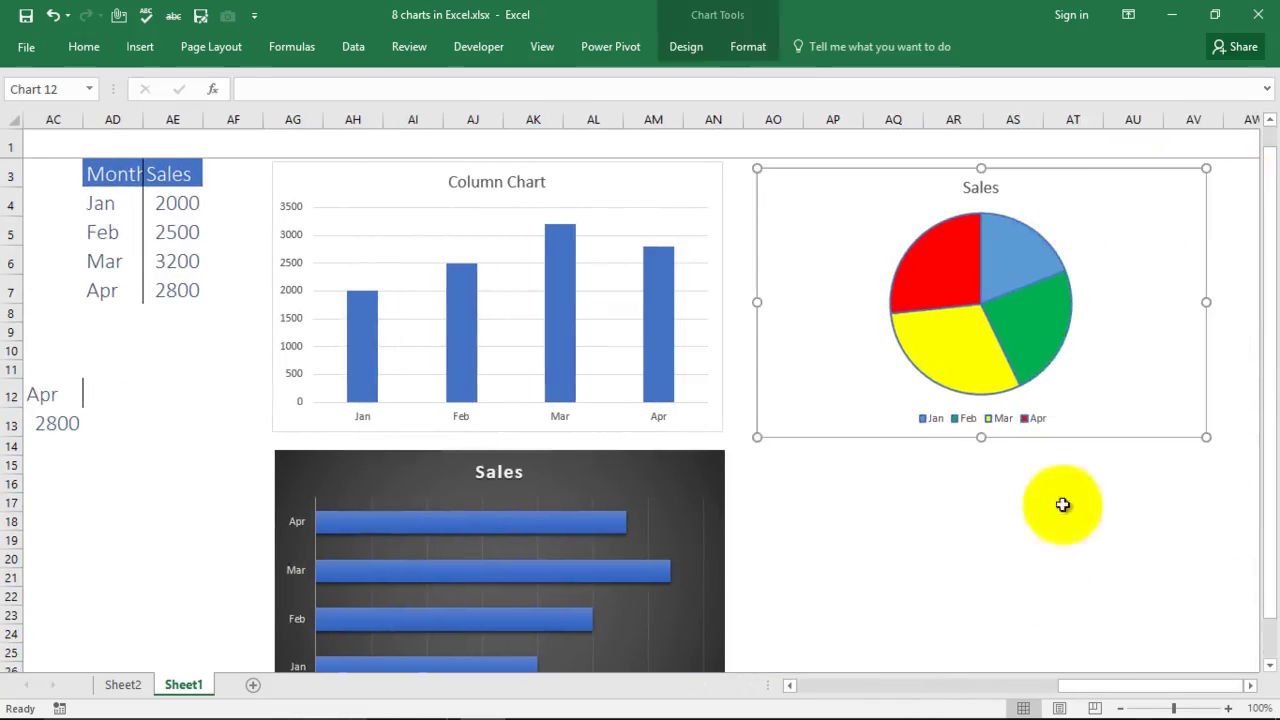
left_click_drag(1094, 686, 763, 686)
left_click(593, 558)
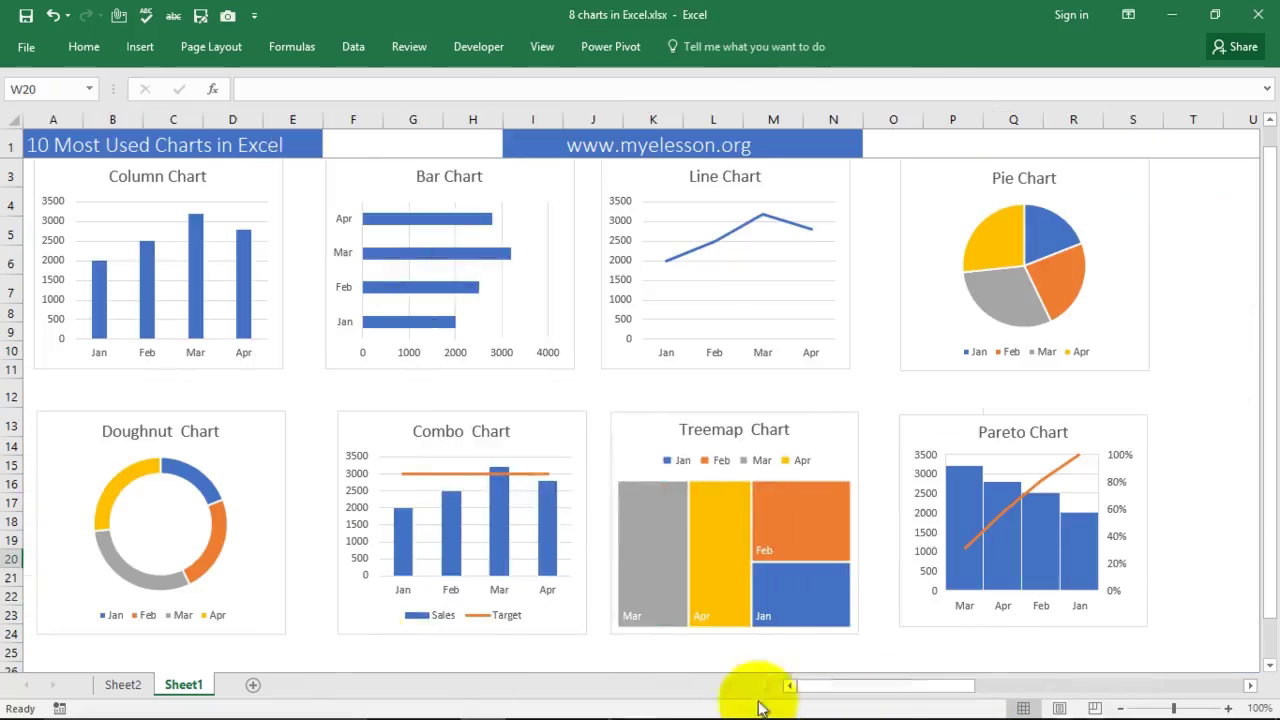
scroll(1180, 474, "up", 1)
left_click_drag(920, 697, 1063, 686)
left_click_drag(475, 205, 553, 320)
Step: Insert a doughnut chart of Jan–Apr Sales below the data tables
left_click(136, 51)
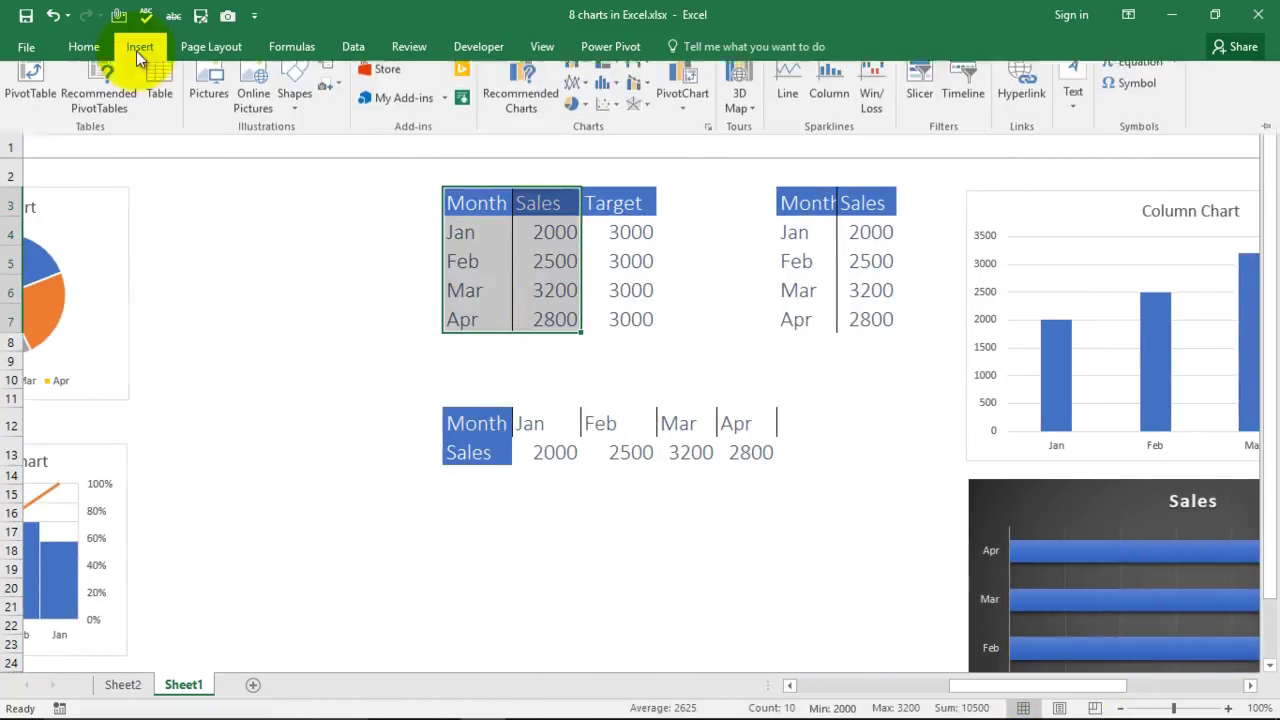
left_click(582, 119)
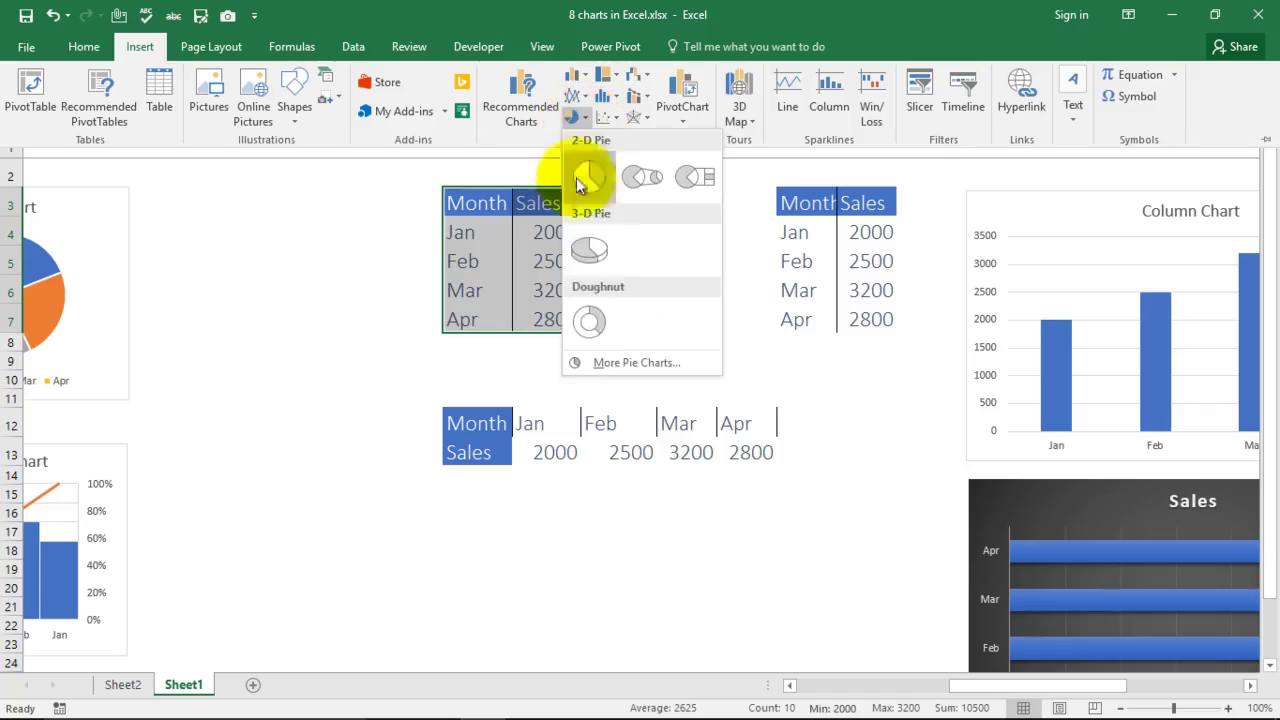
left_click(586, 320)
left_click_drag(770, 306, 790, 510)
scroll(874, 385, "down", 2)
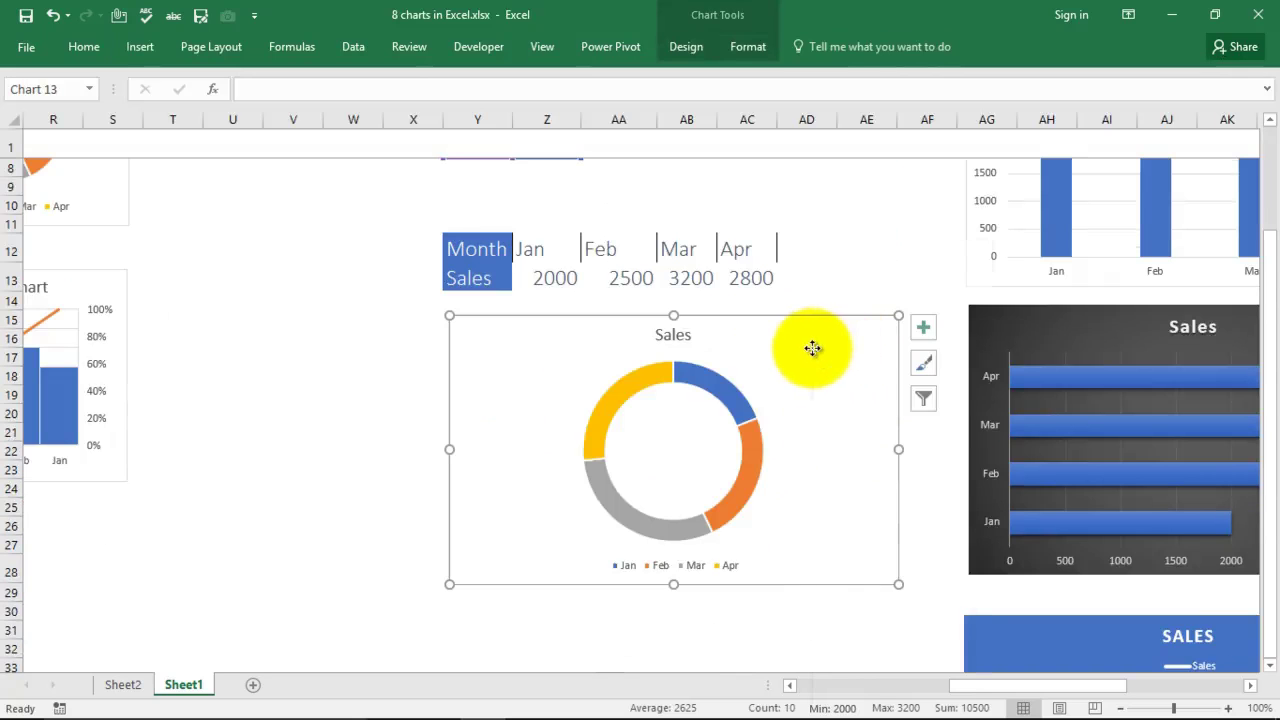
Step: Copy the doughnut chart into cell B2 of a new Sheet3, then return to Sheet1
right_click(812, 348)
left_click(849, 350)
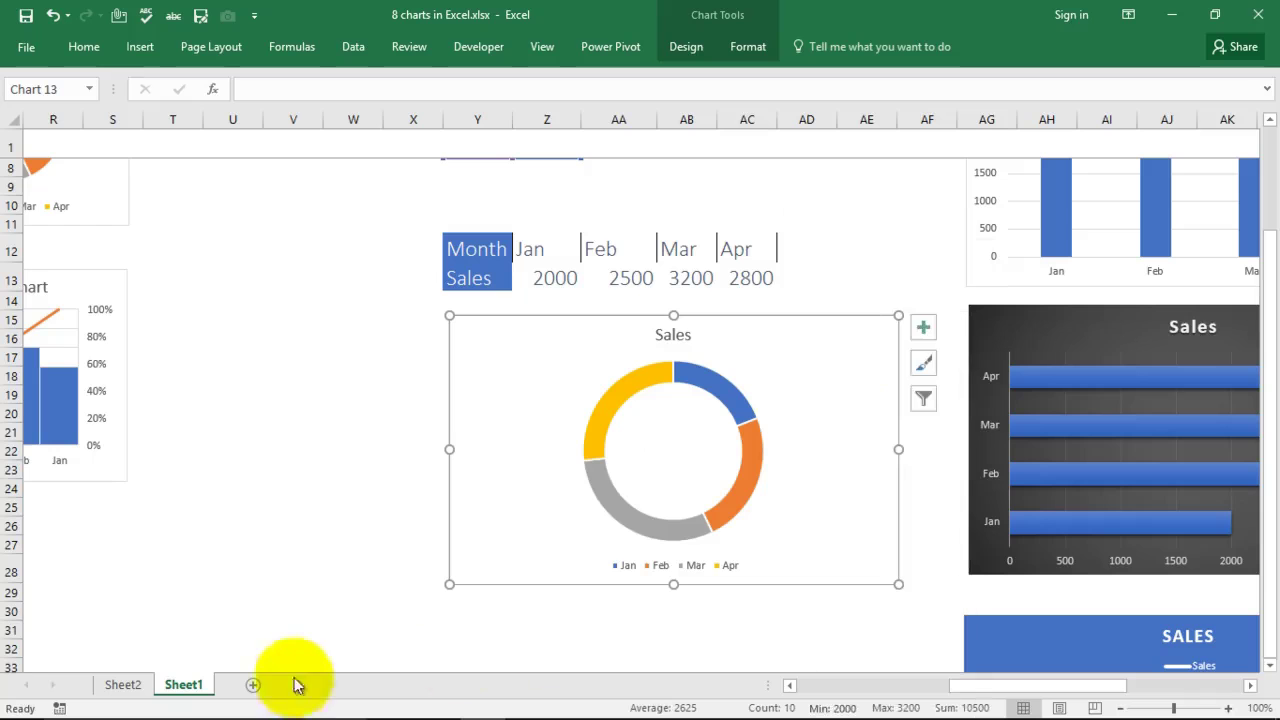
left_click(252, 684)
left_click(122, 155)
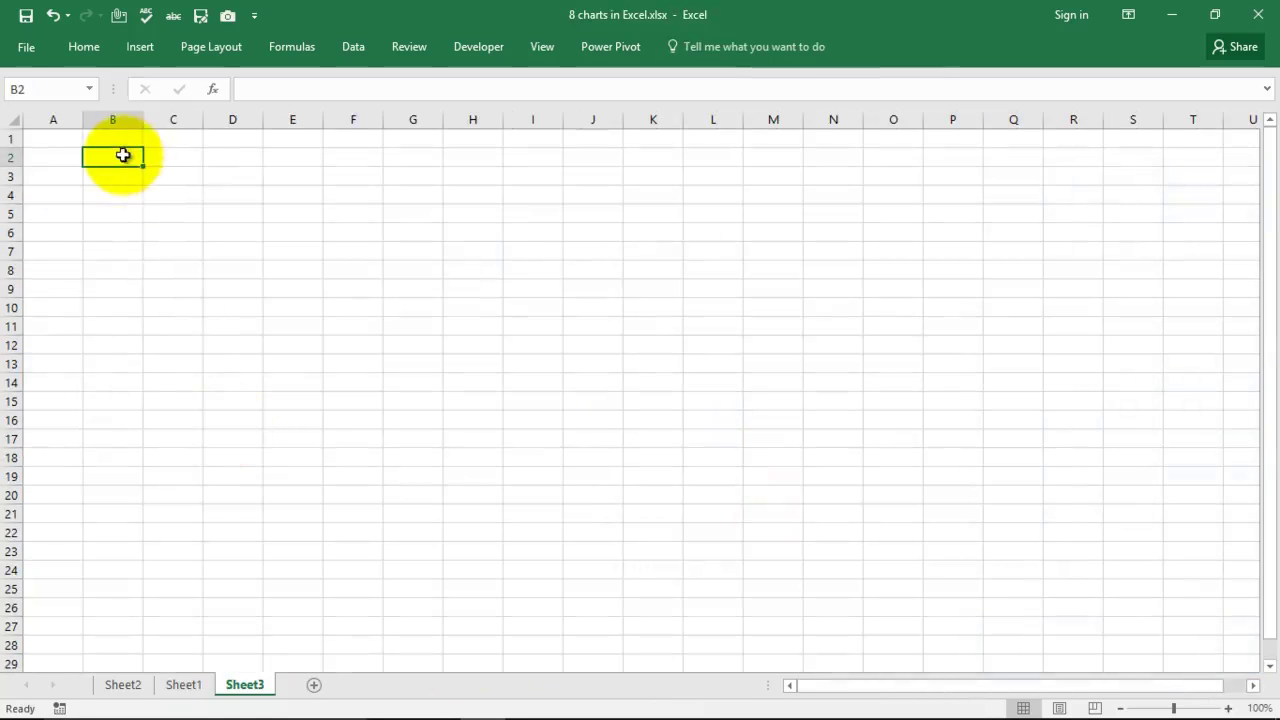
right_click(122, 155)
left_click(164, 237)
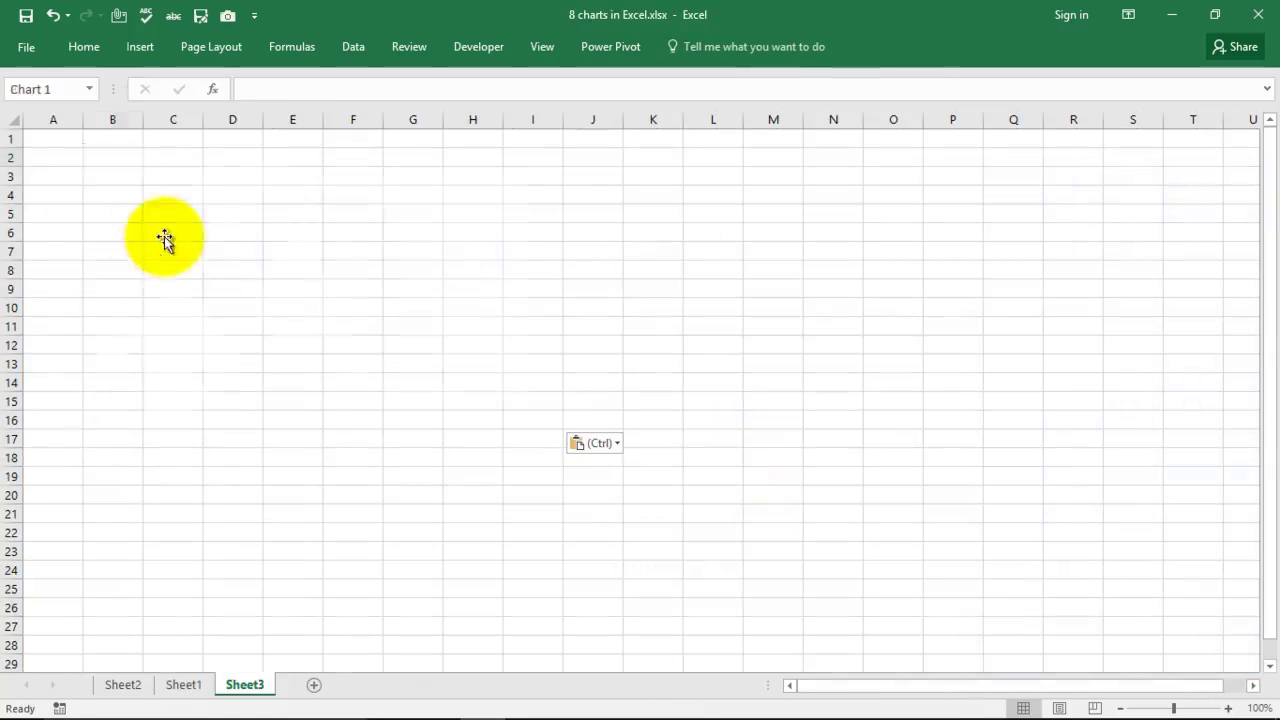
left_click(812, 377)
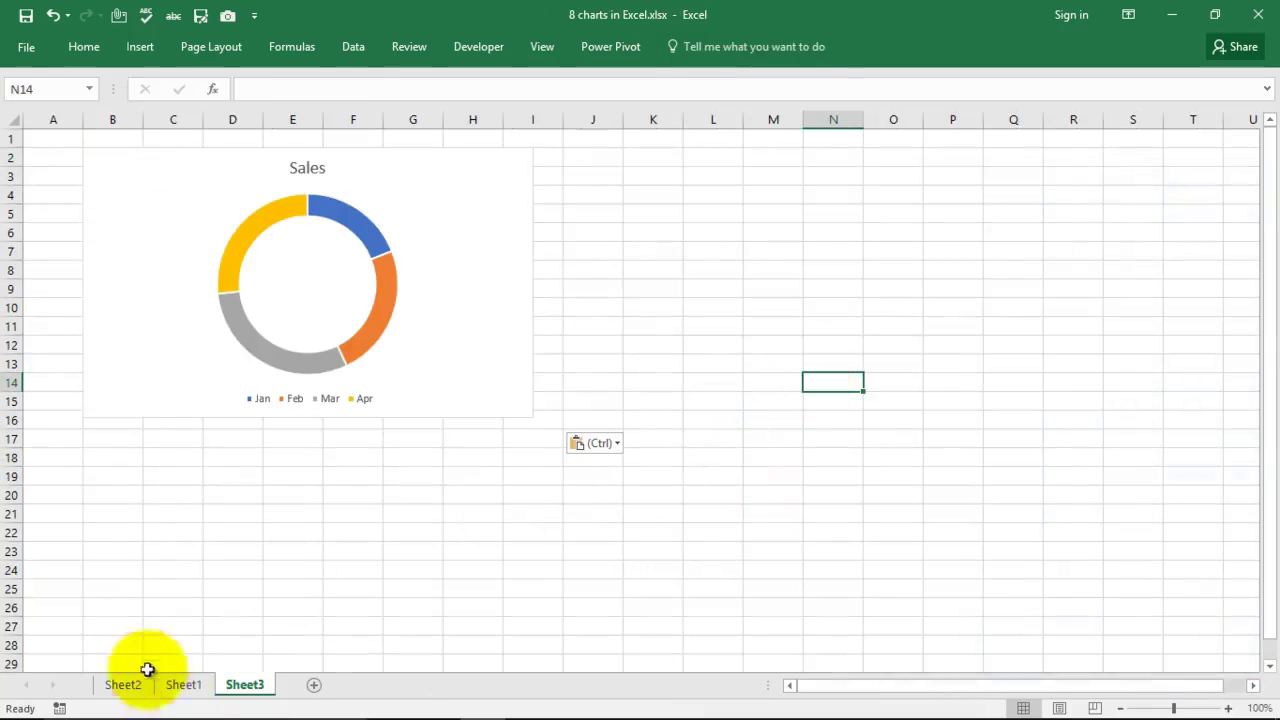
left_click(185, 686)
left_click(330, 429)
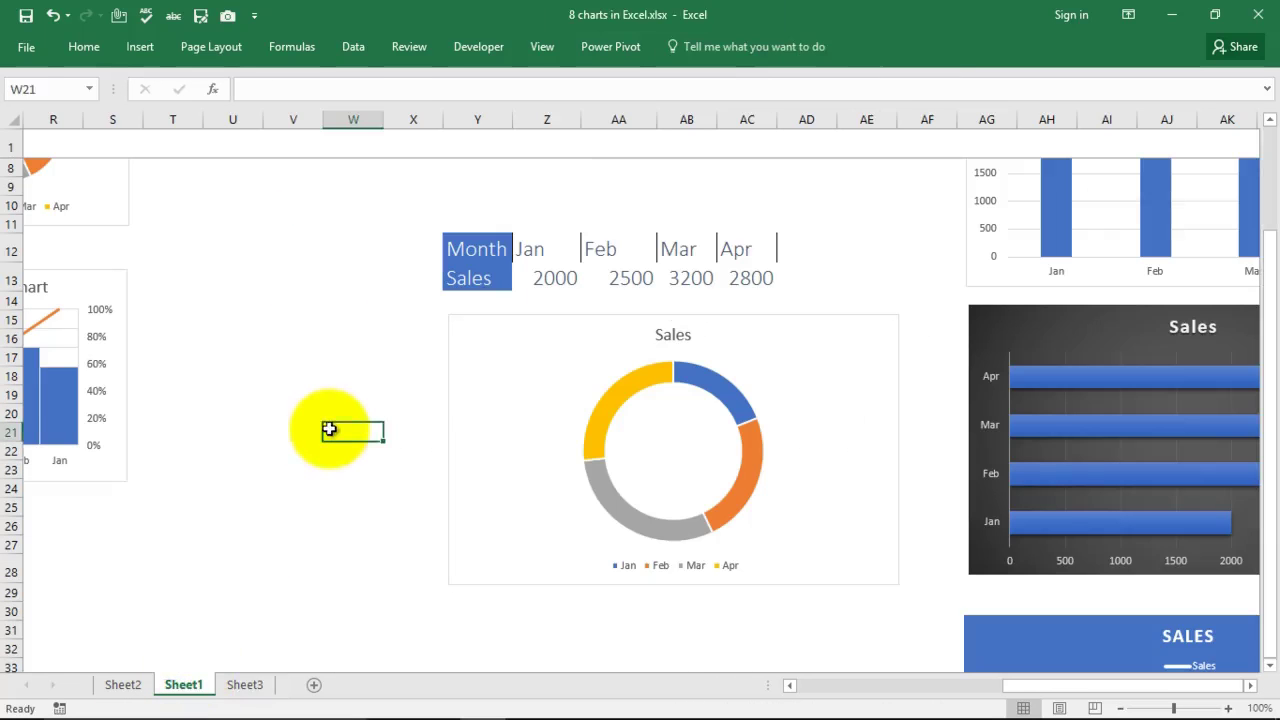
scroll(350, 340, "up", 2)
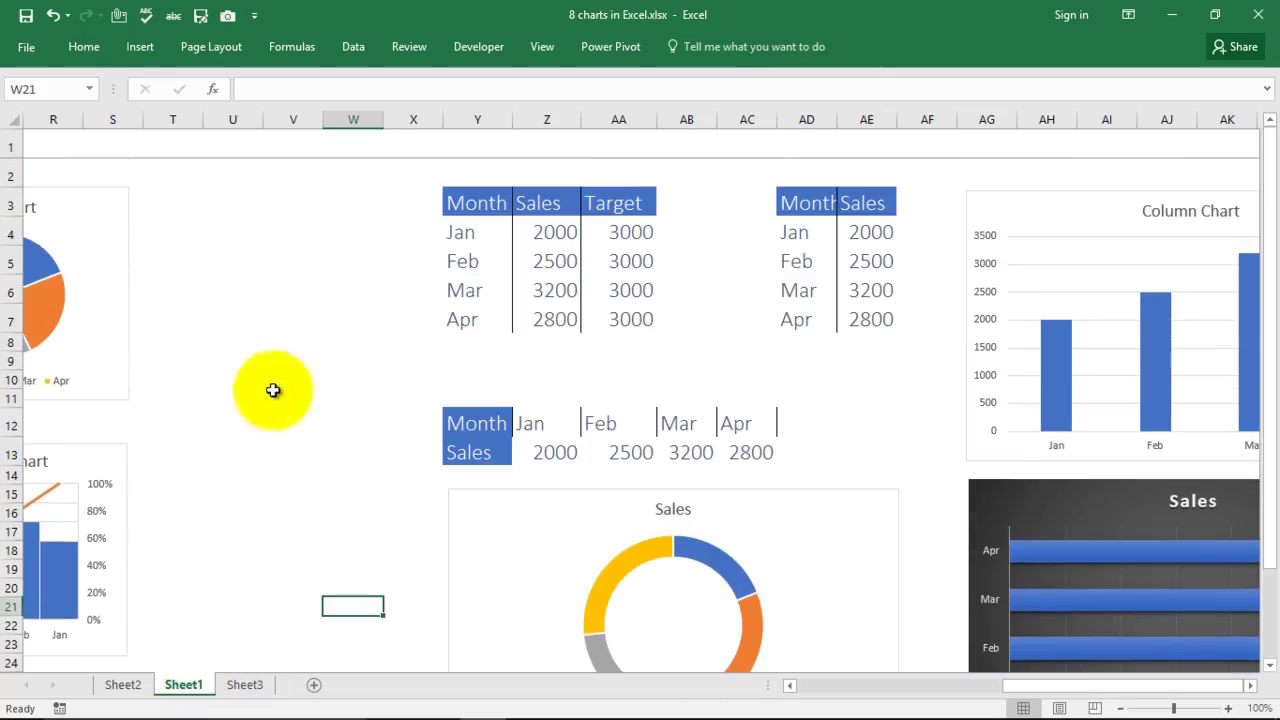
Step: Scroll across to the Jan–Apr data table and select Y3:AA7 (Month, Sales, Target)
mouse_move(1014, 688)
left_mouse_down()
mouse_move(812, 710)
mouse_move(851, 688)
mouse_move(1010, 686)
left_mouse_up()
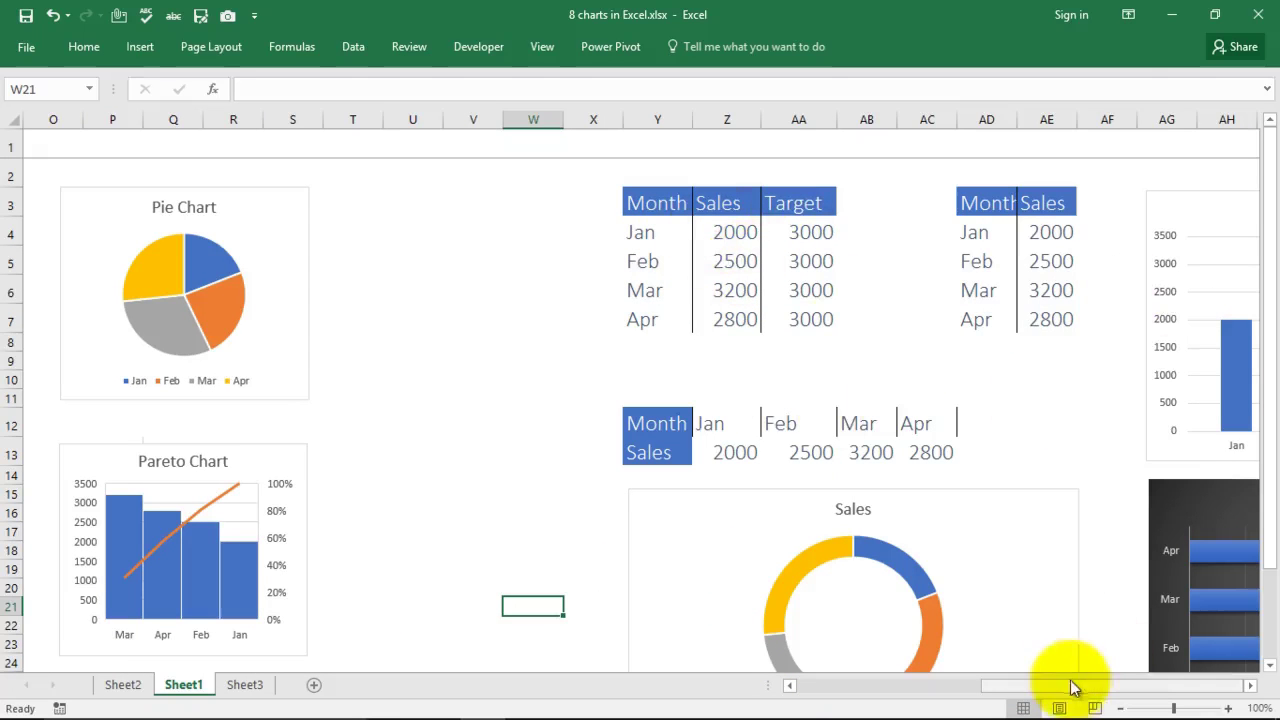
left_click_drag(1071, 686, 1175, 688)
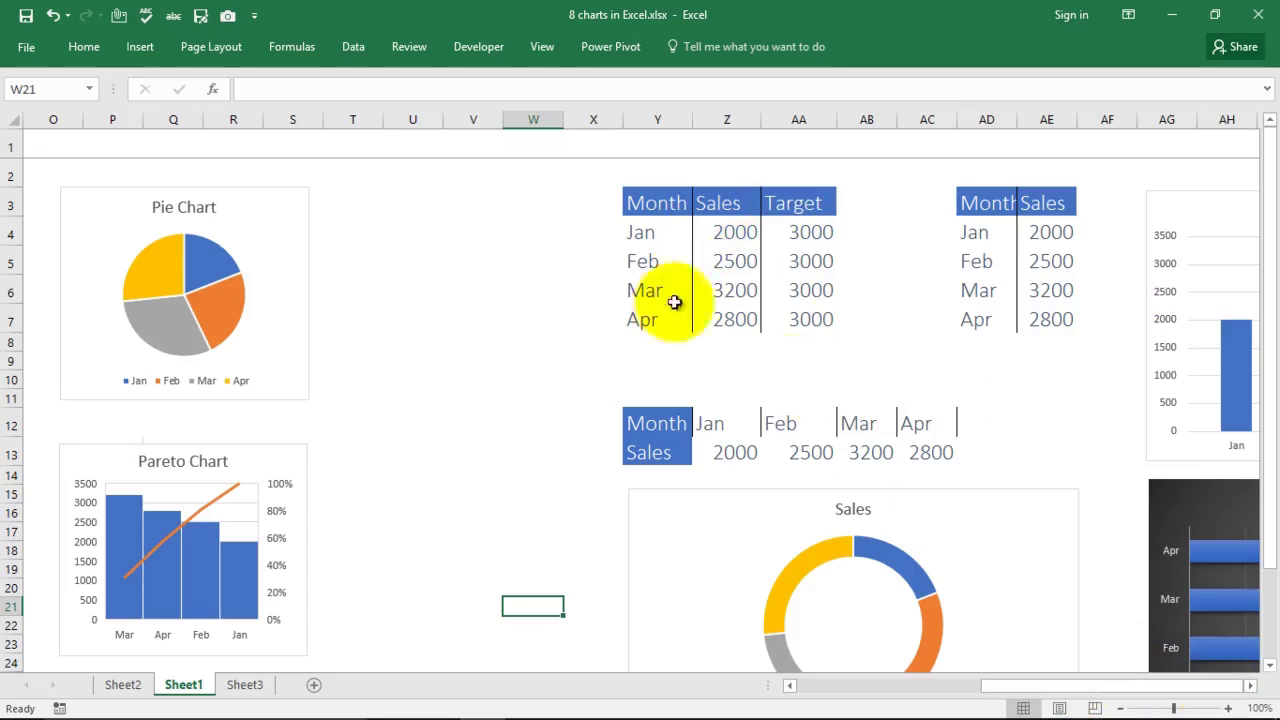
left_click_drag(640, 200, 810, 313)
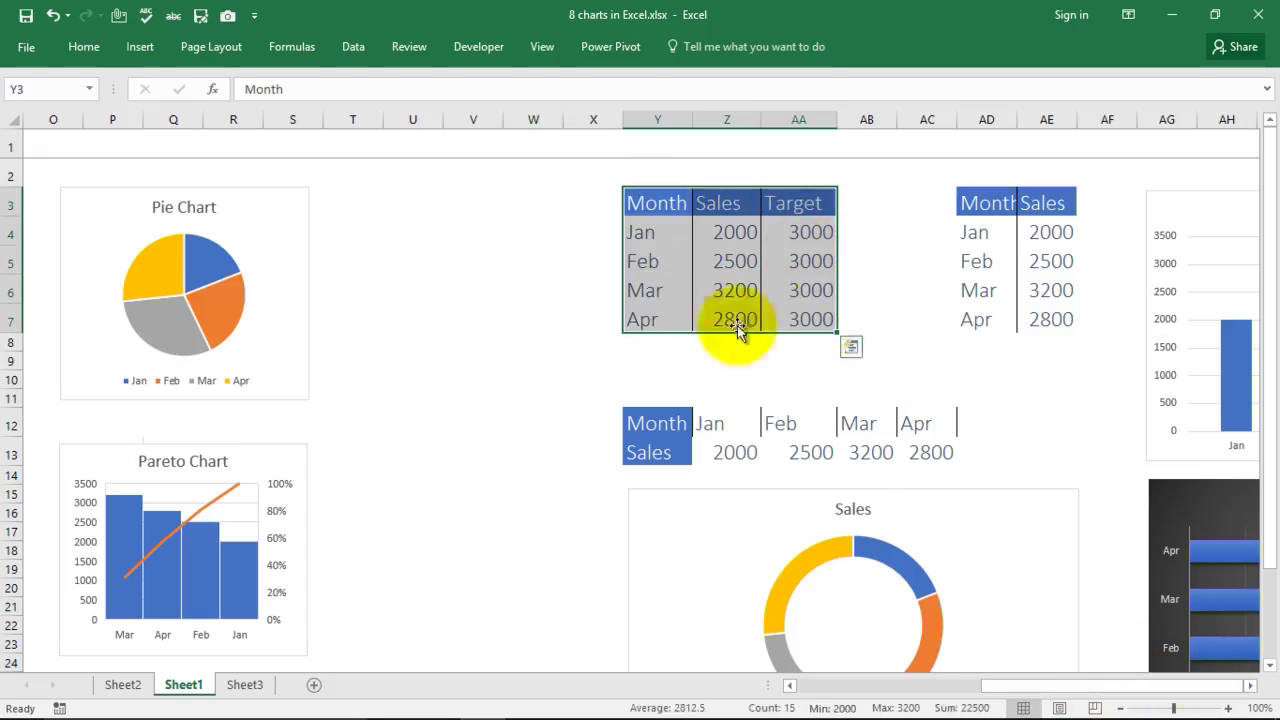
left_click(147, 50)
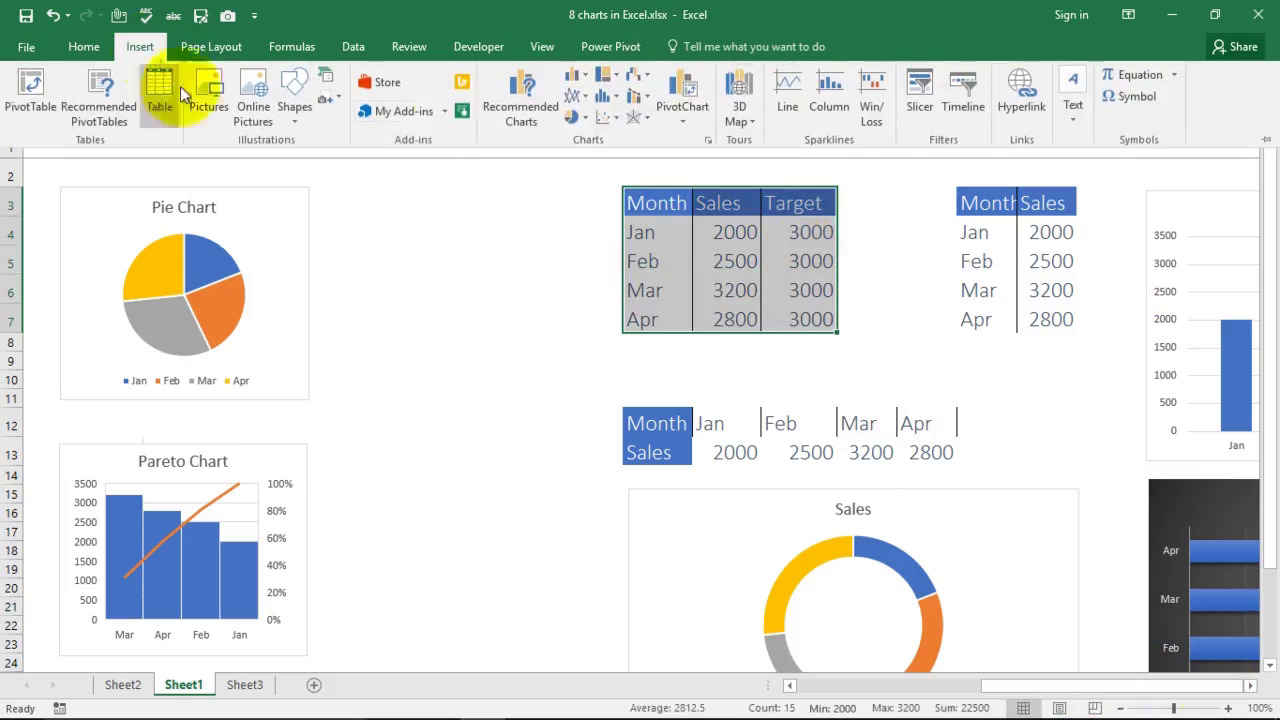
Step: Insert a Clustered Column–Line combo chart of Sales and Target, placed below the Sales donut chart
left_click(645, 97)
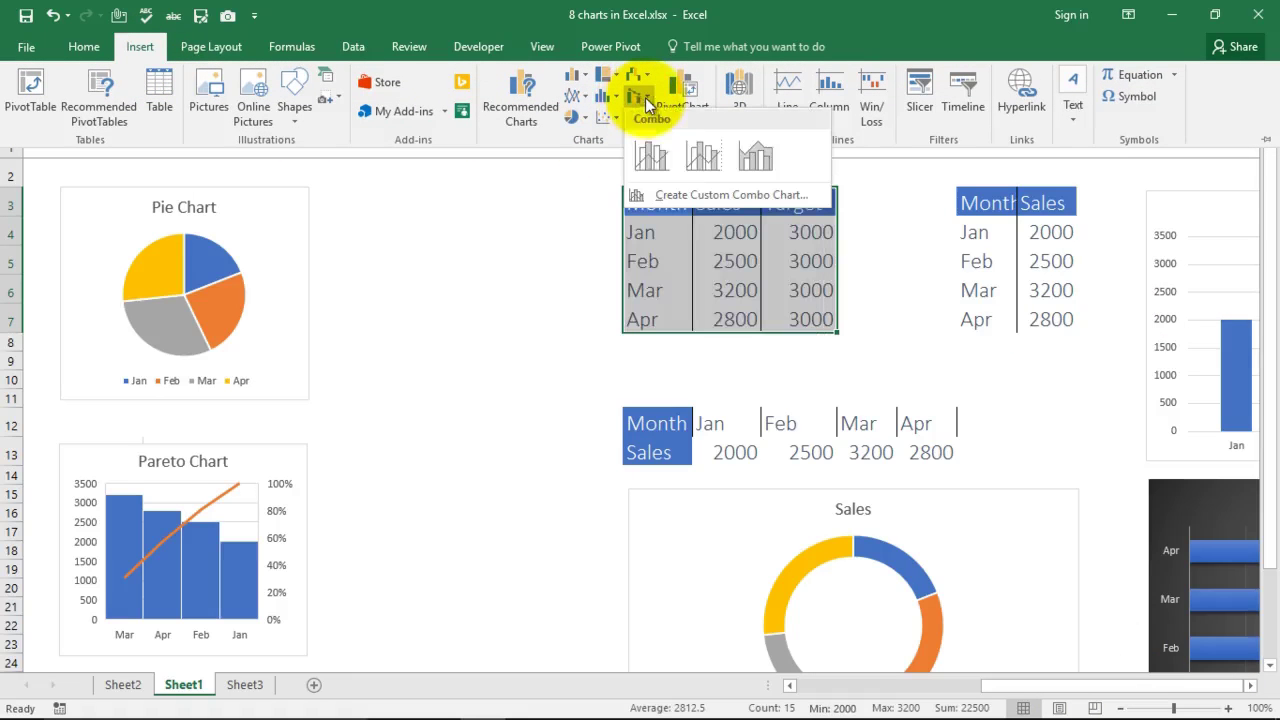
left_click(650, 155)
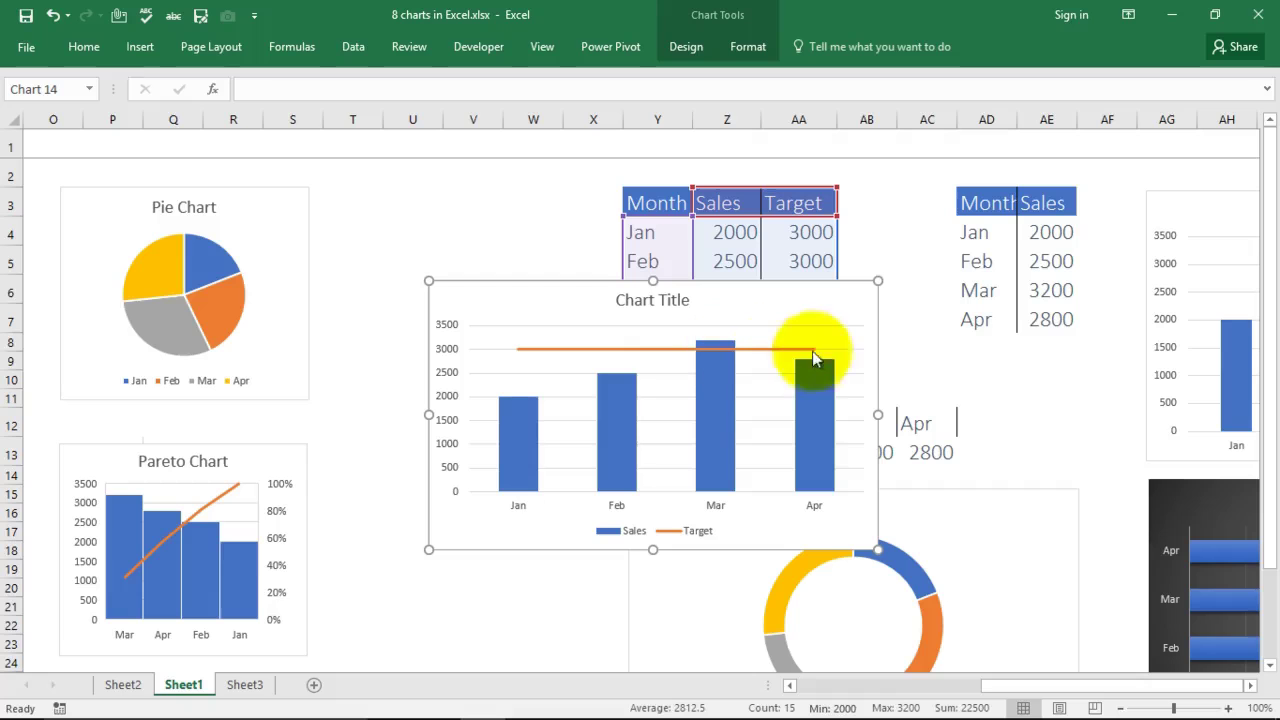
mouse_move(818, 356)
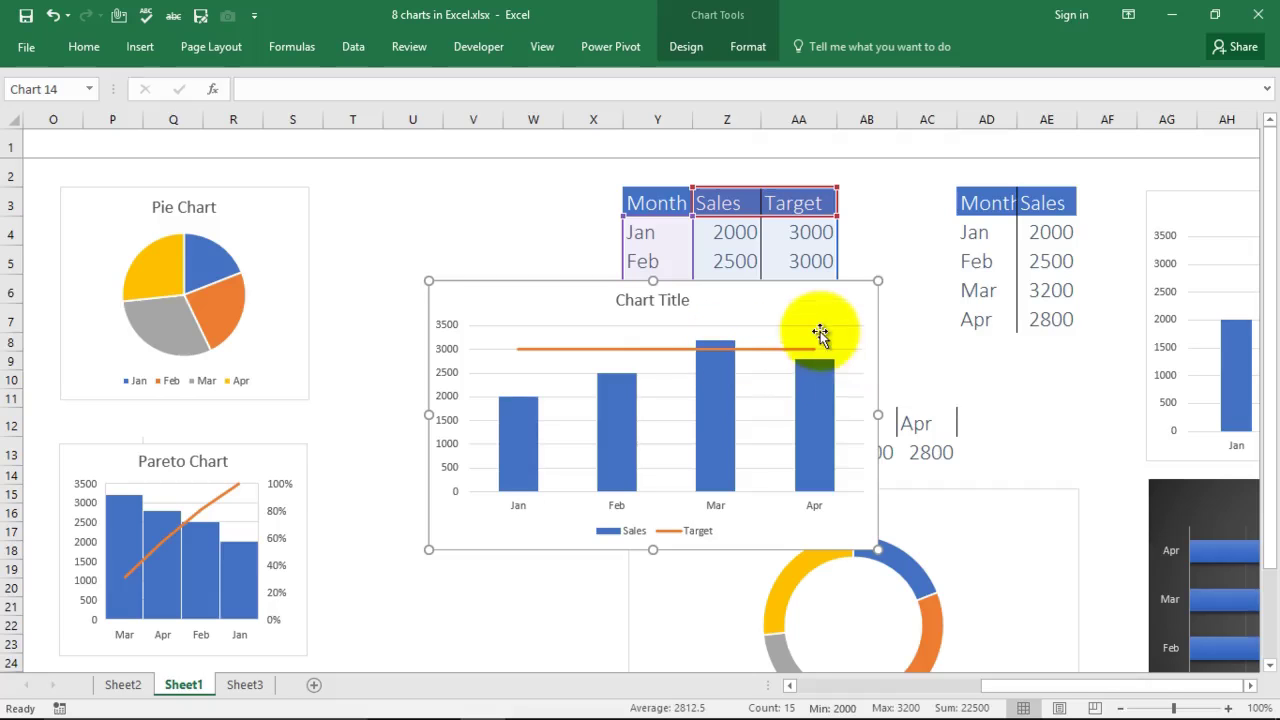
left_click_drag(820, 315, 898, 613)
scroll(780, 414, "down", 7)
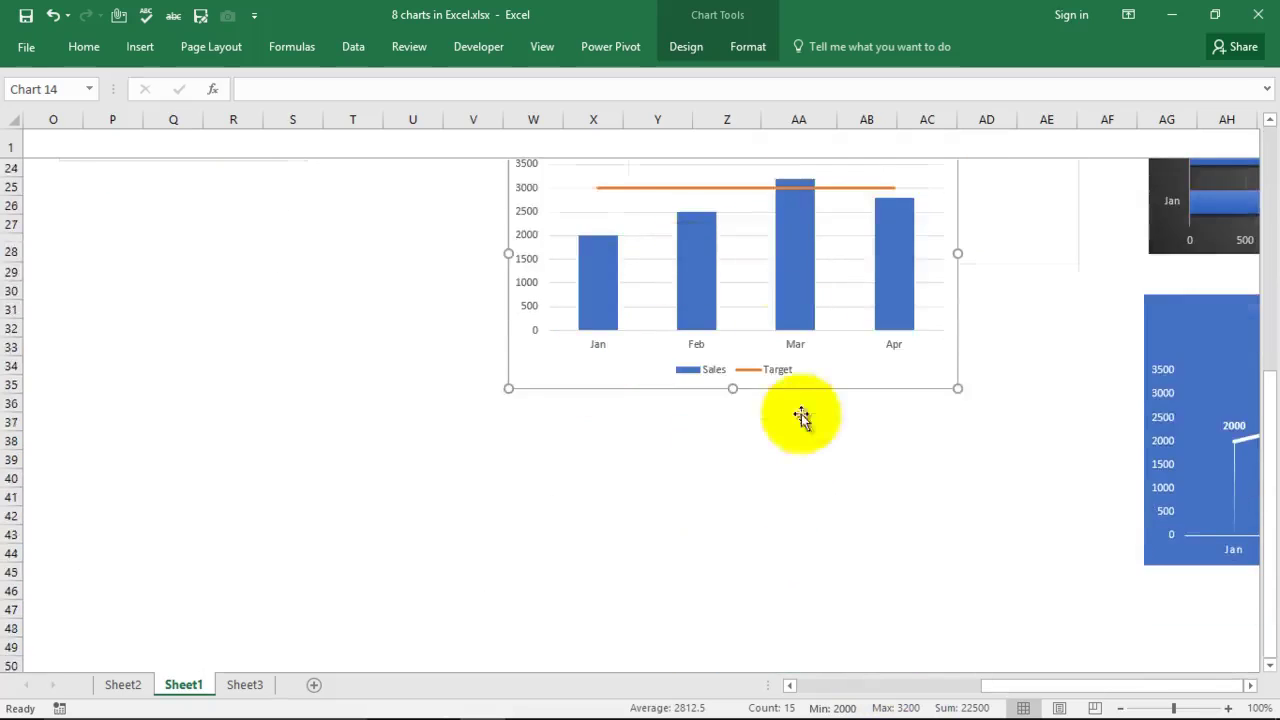
scroll(845, 265, "up", 2)
left_click_drag(845, 265, 988, 470)
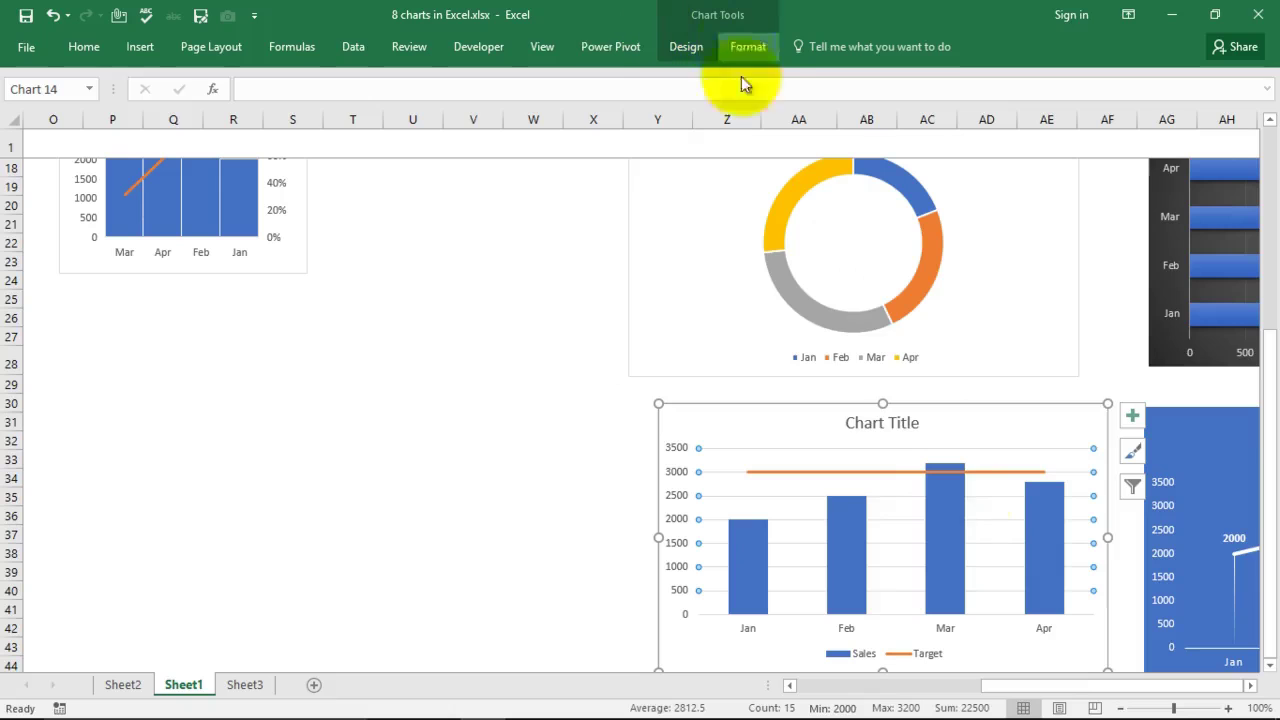
Step: Delete the combo chart's gridlines and vertical value axis, then deselect the chart
left_click(860, 447)
left_click(861, 452)
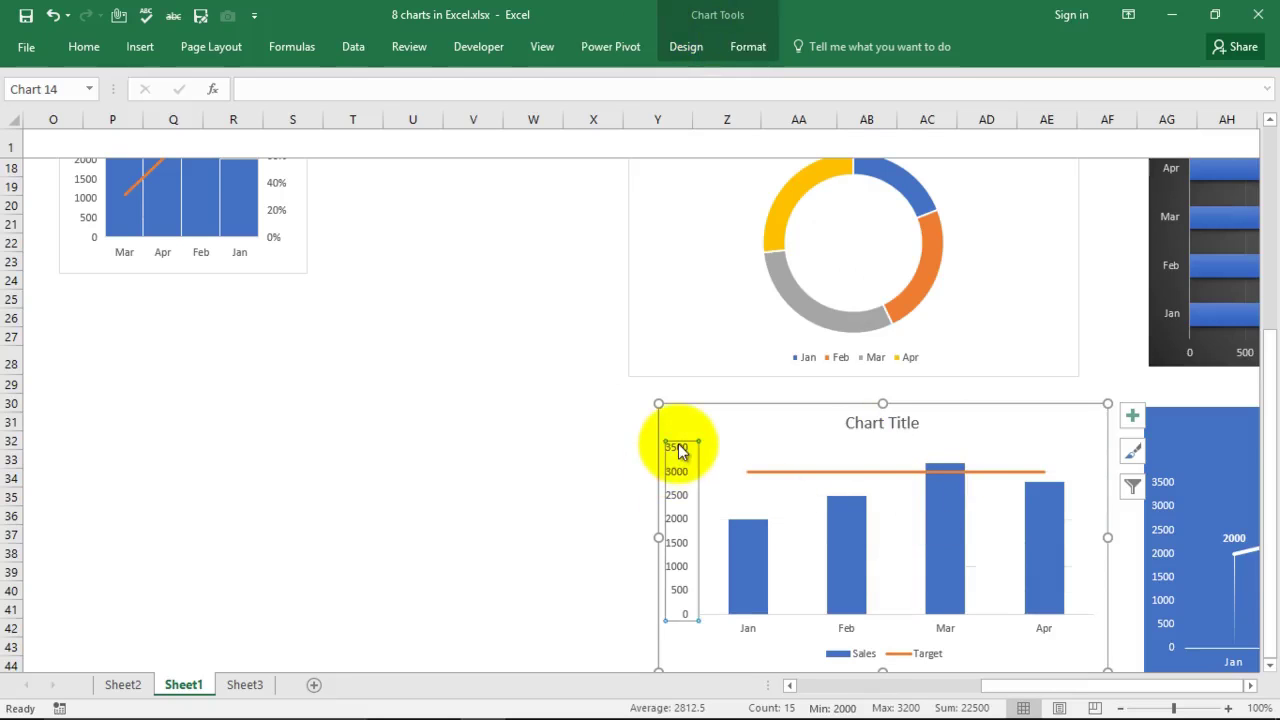
key("Delete")
scroll(497, 501, "down", 1)
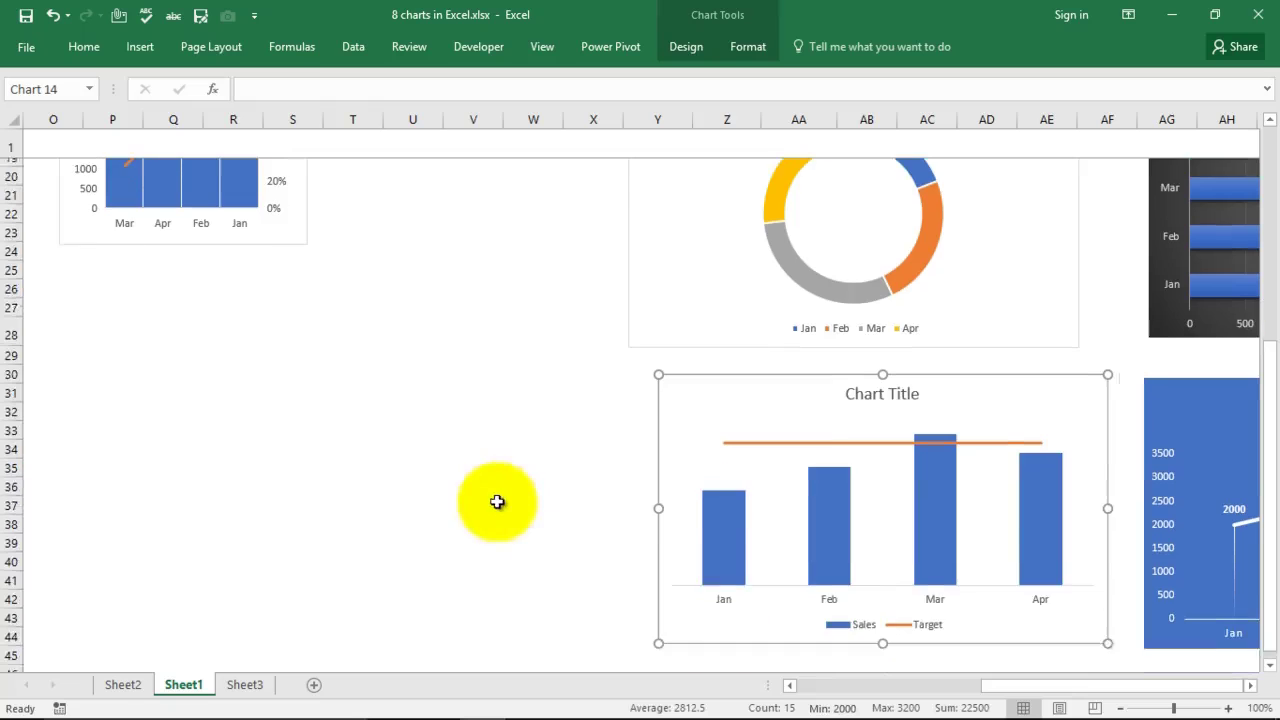
left_click(533, 487)
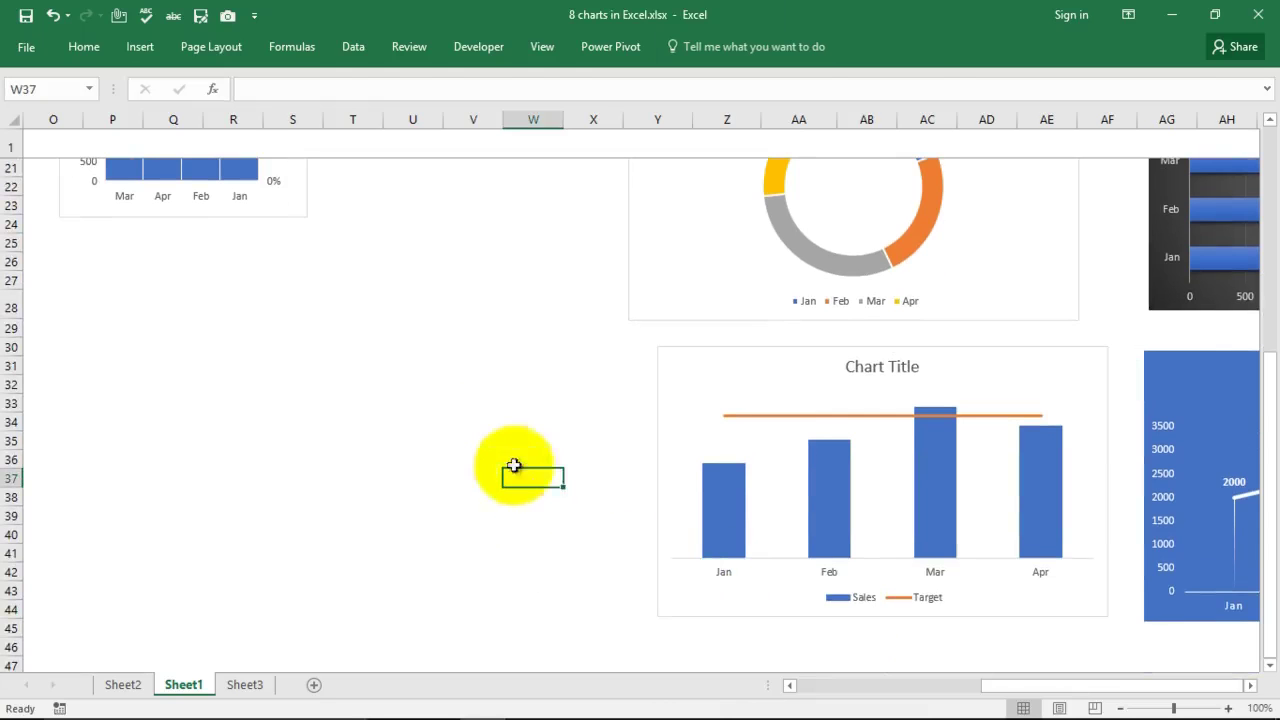
scroll(500, 420, "up", 2)
left_click_drag(1043, 681, 857, 695)
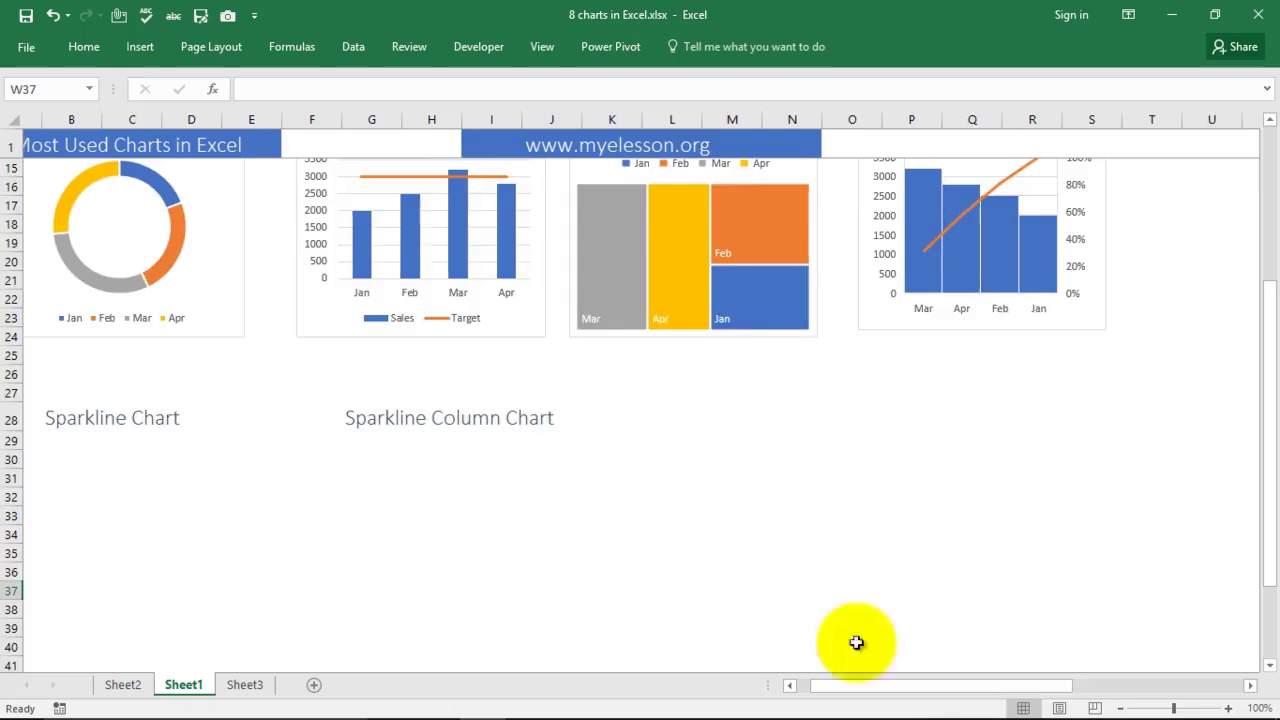
Step: Scroll back to the data table and select Y3:Z7, the Month and Sales columns
scroll(820, 590, "up", 1)
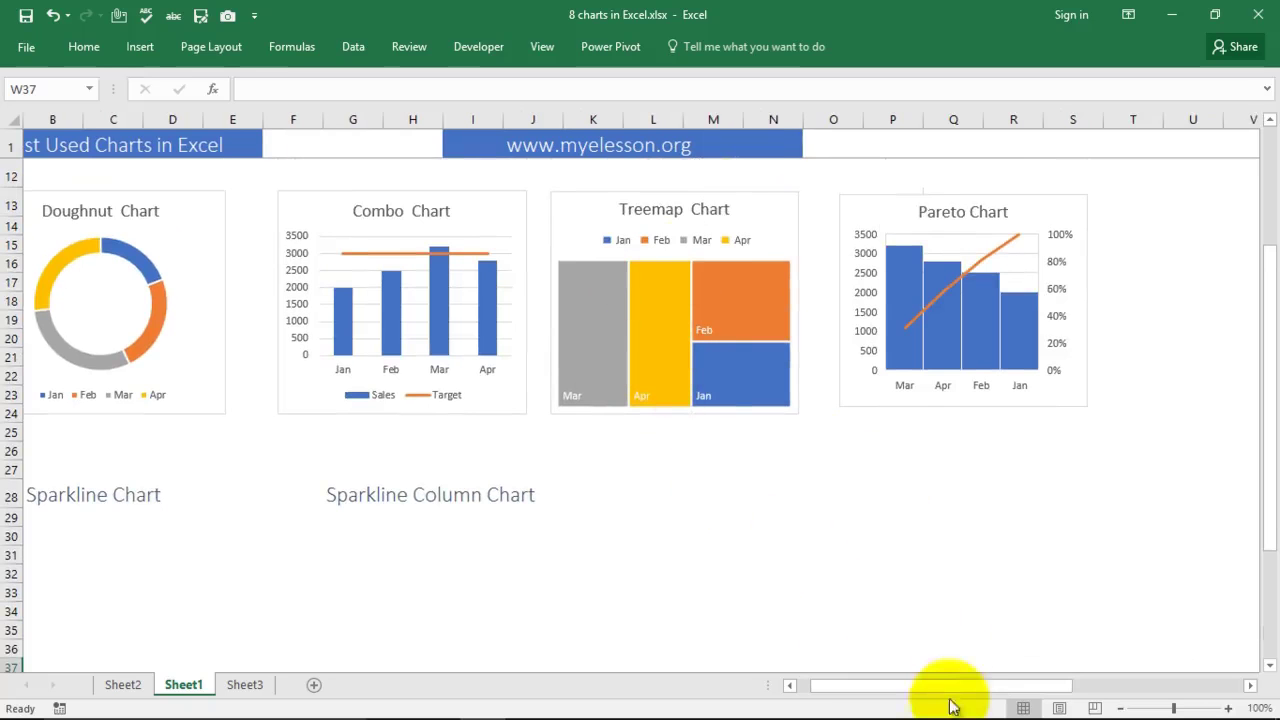
mouse_move(929, 686)
left_mouse_down()
mouse_move(1030, 697)
mouse_move(913, 697)
left_mouse_up()
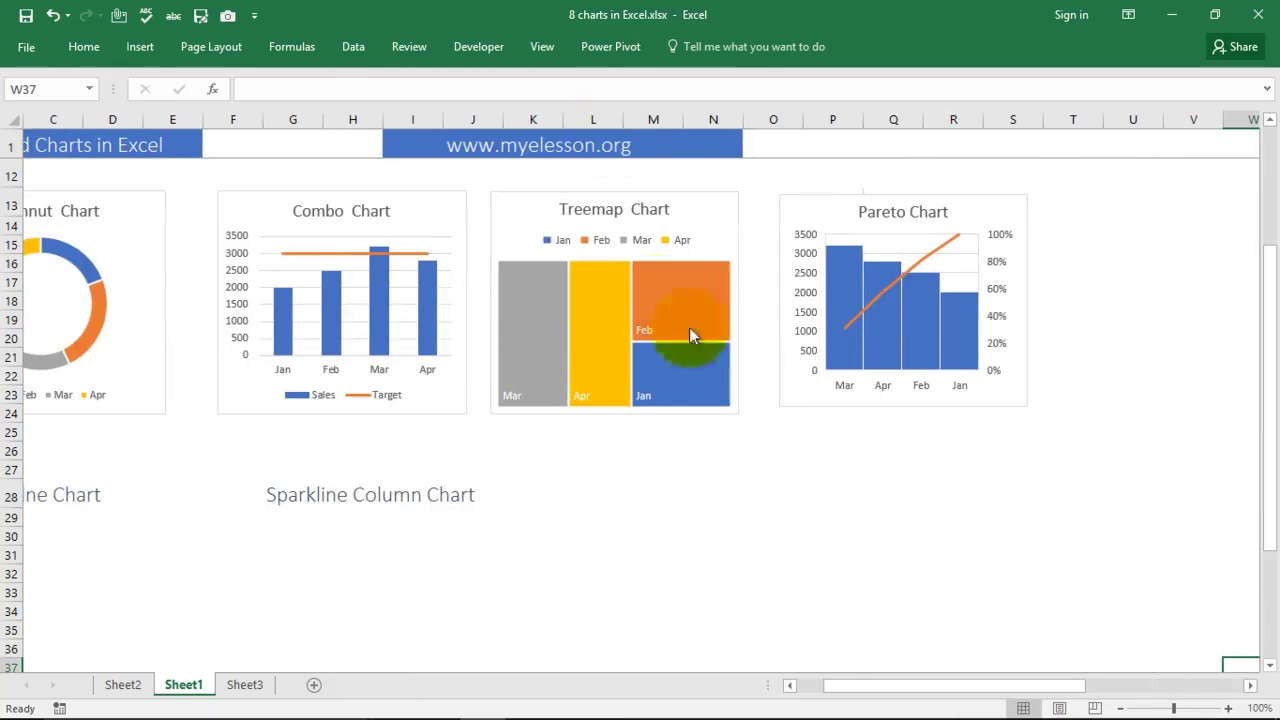
left_click_drag(945, 692, 1065, 692)
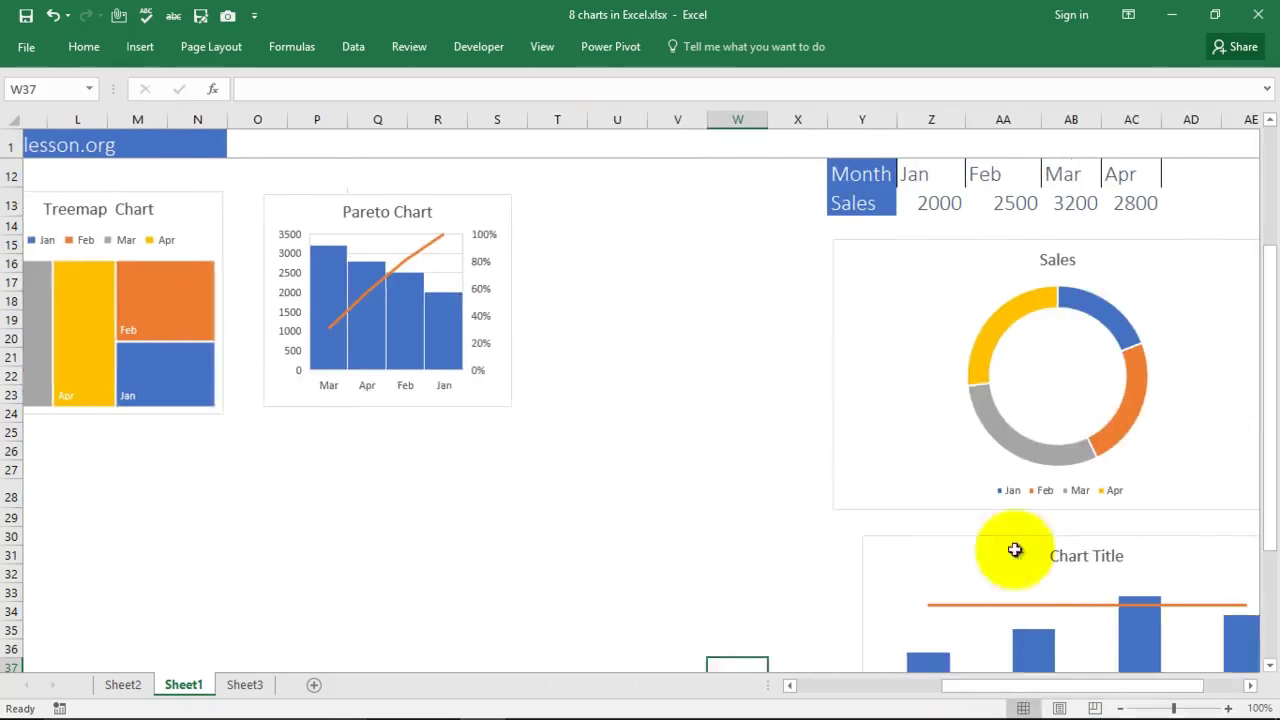
scroll(782, 354, "up", 2)
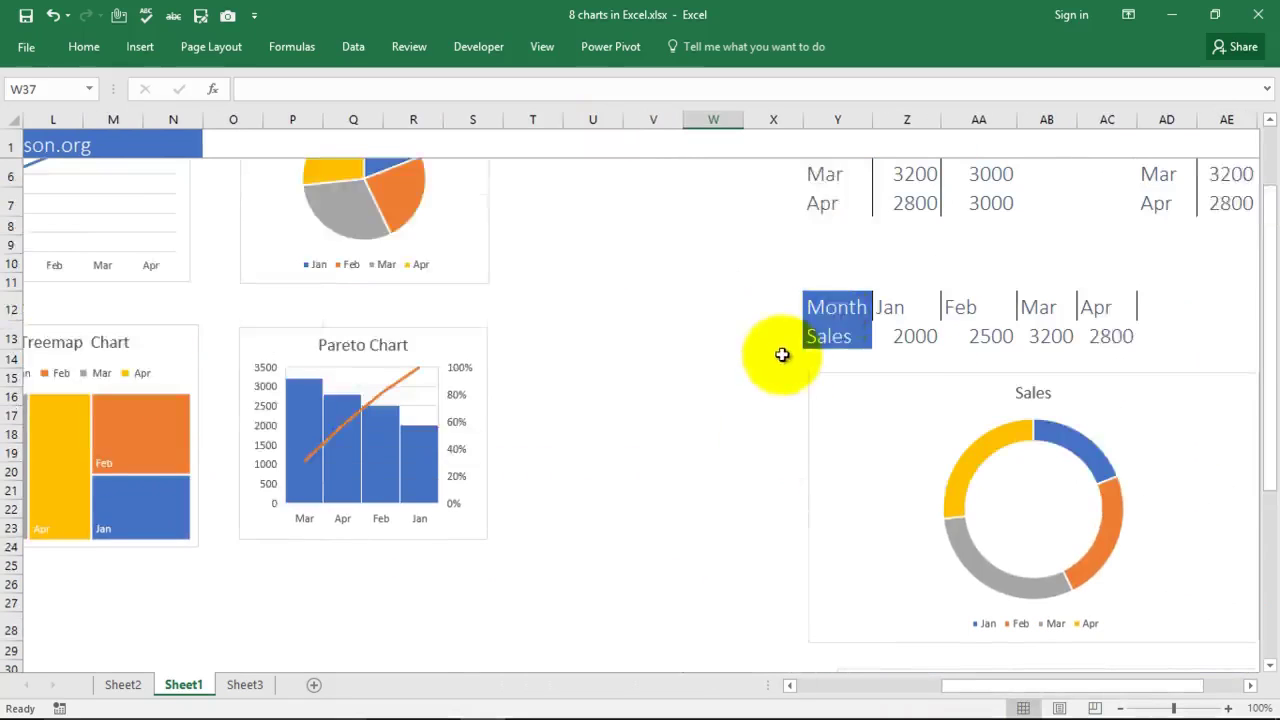
scroll(782, 354, "up", 1)
left_click_drag(820, 203, 920, 316)
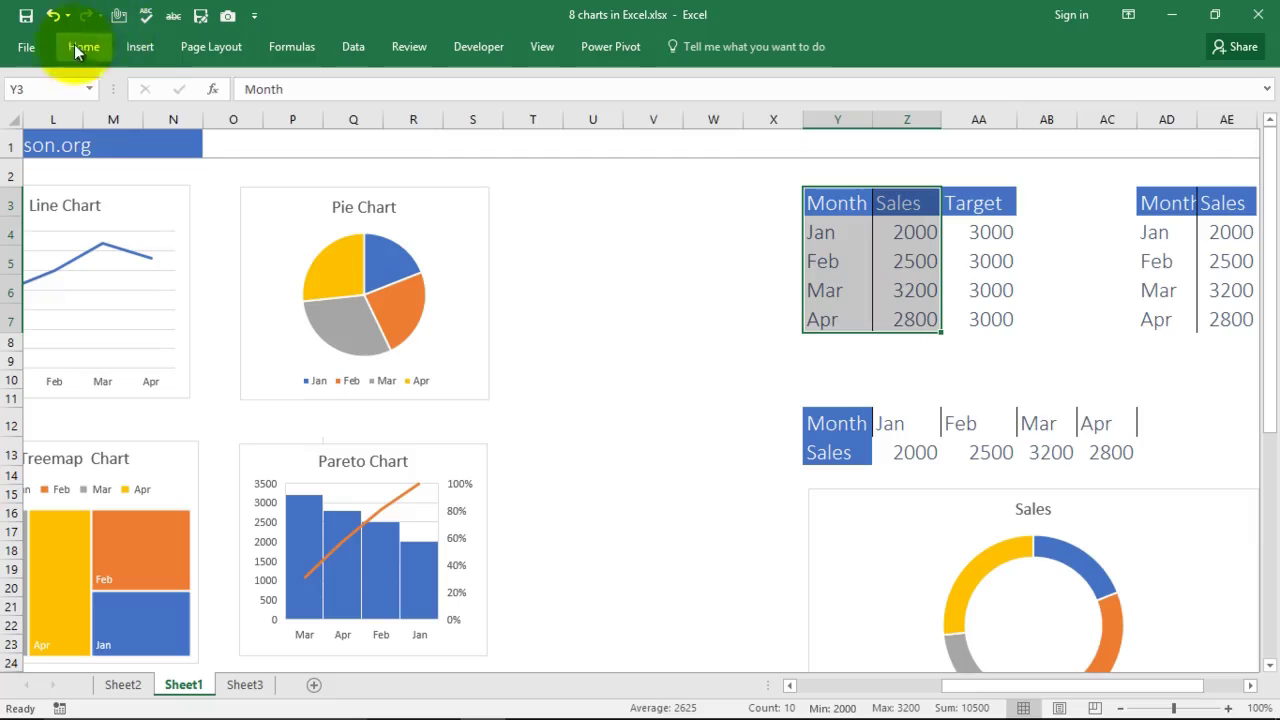
Step: Insert a Treemap of the Jan–Apr Sales, move it beneath the Pareto chart and resize it
left_click(139, 48)
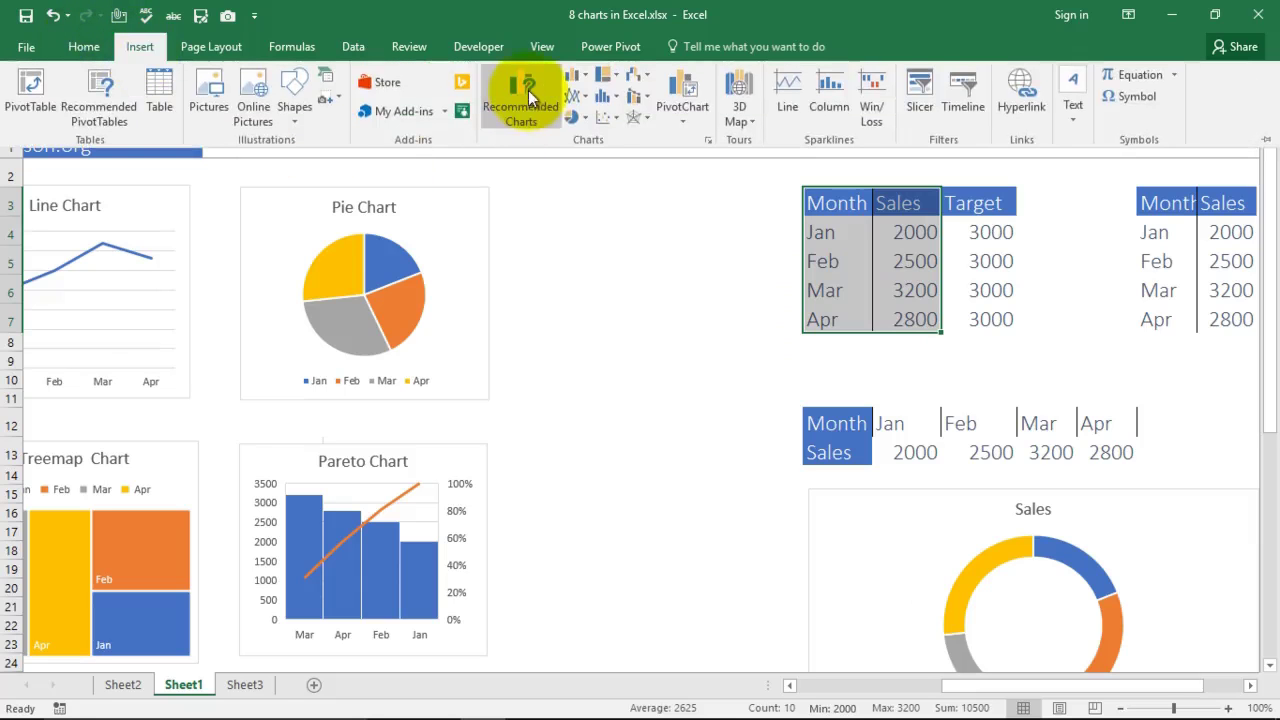
left_click(621, 79)
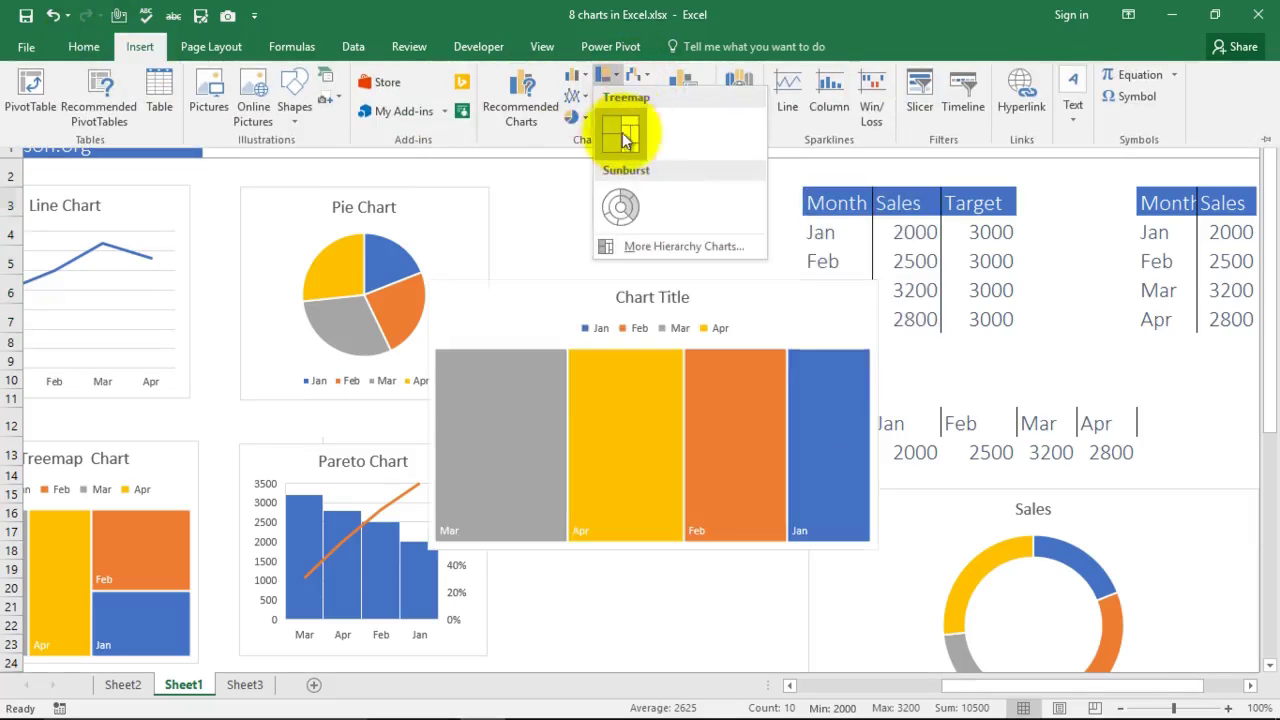
left_click(621, 138)
left_click_drag(729, 309, 731, 646)
scroll(669, 414, "down", 3)
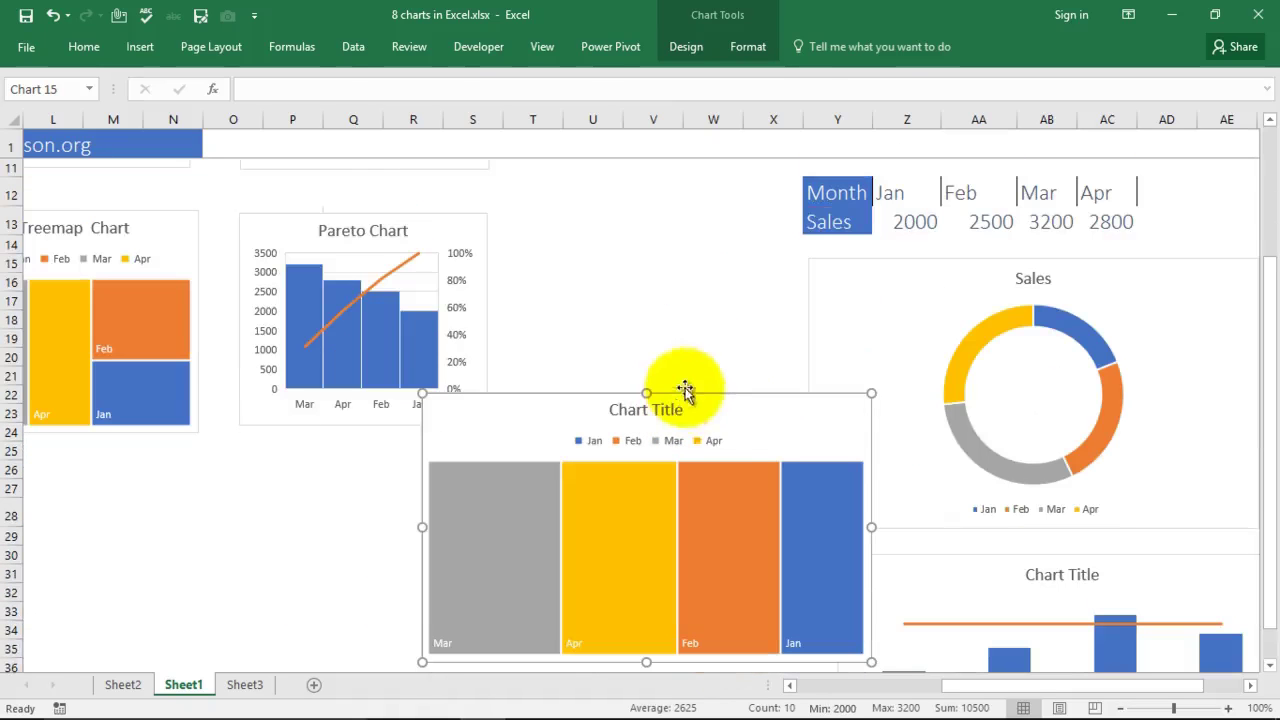
left_click_drag(757, 423, 609, 453)
scroll(729, 390, "down", 2)
scroll(729, 390, "down", 1)
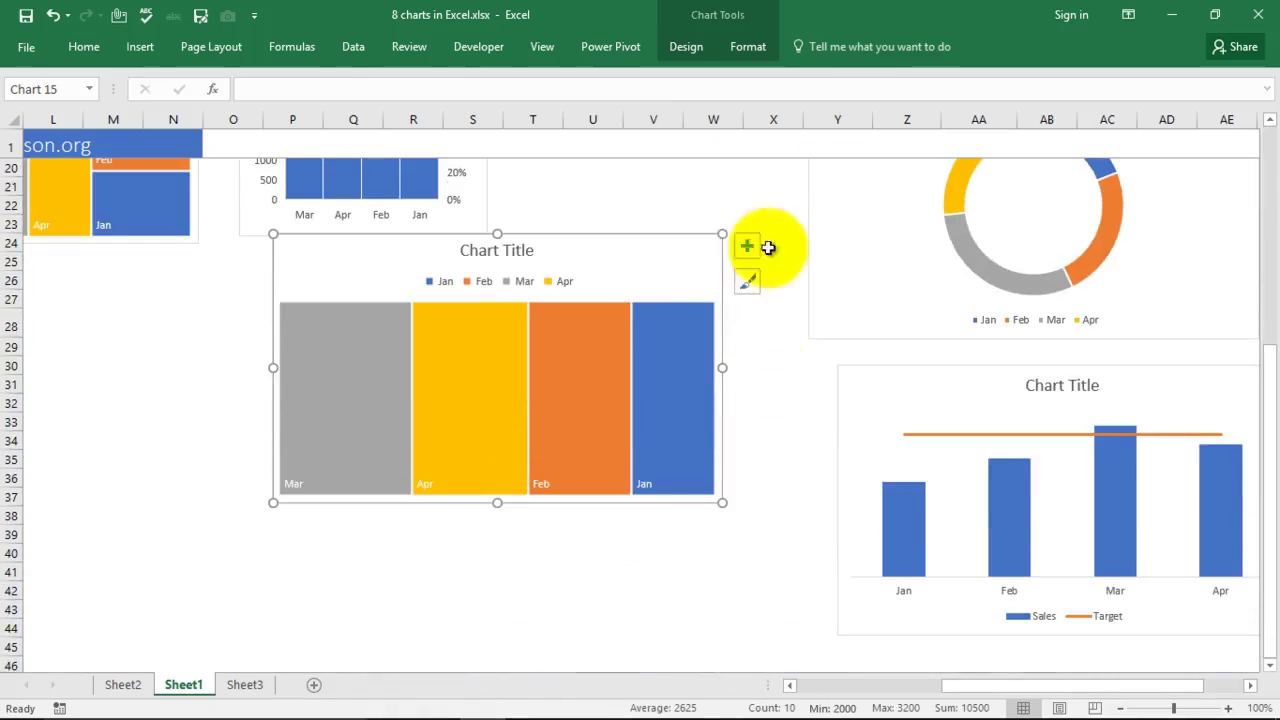
left_click_drag(722, 234, 629, 318)
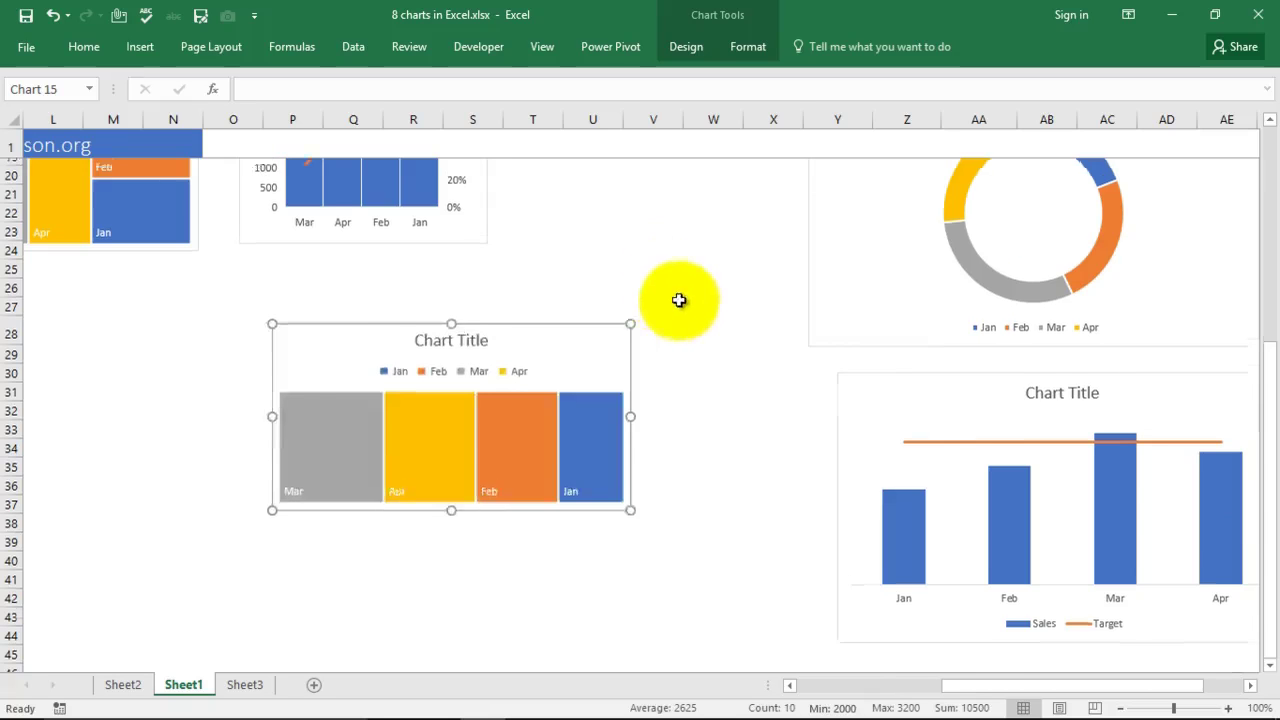
scroll(700, 300, "up", 6)
Step: Test the charts by changing Feb sales in Z5 to 800, then undo back to 2500
left_click(914, 262)
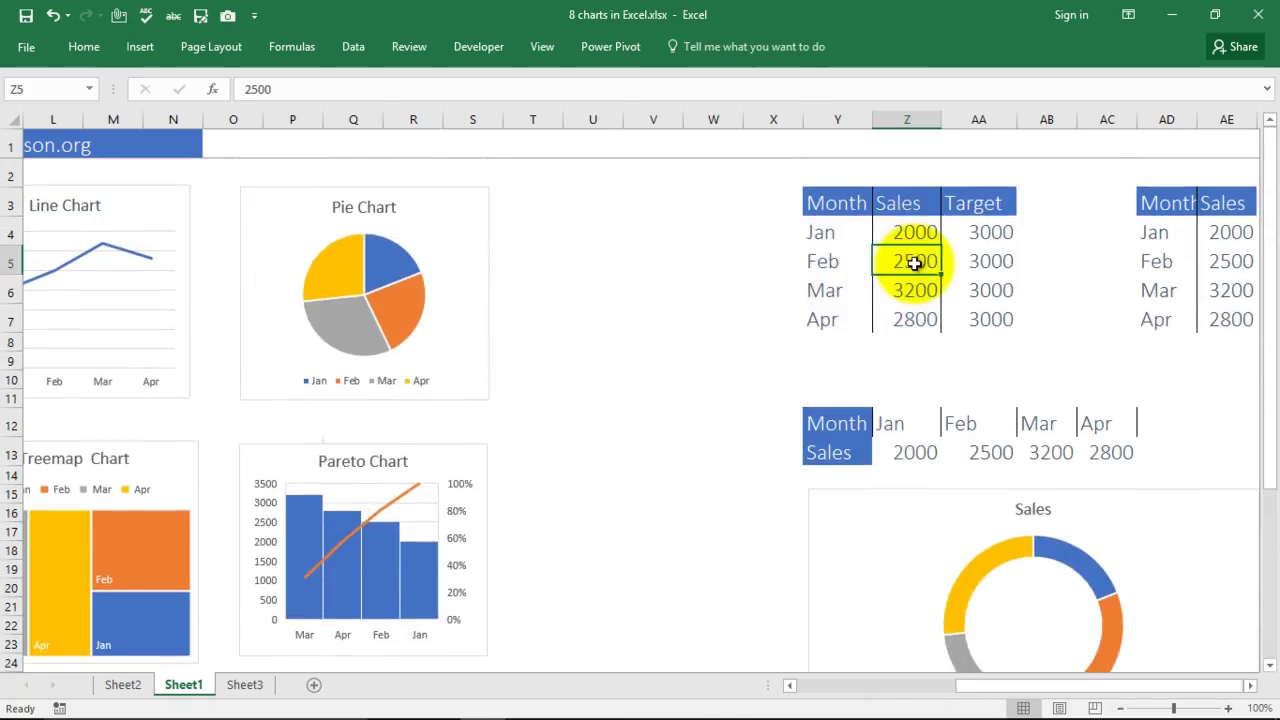
key("Return")
scroll(607, 319, "down", 4)
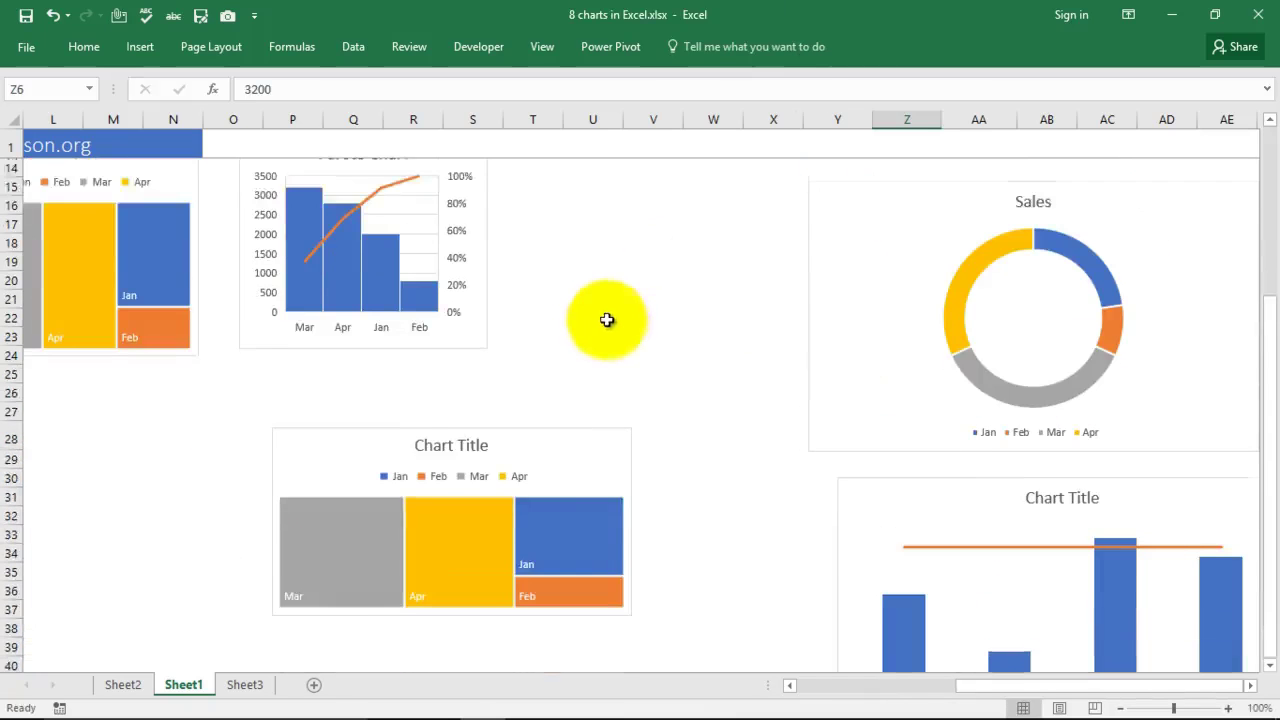
scroll(607, 319, "down", 1)
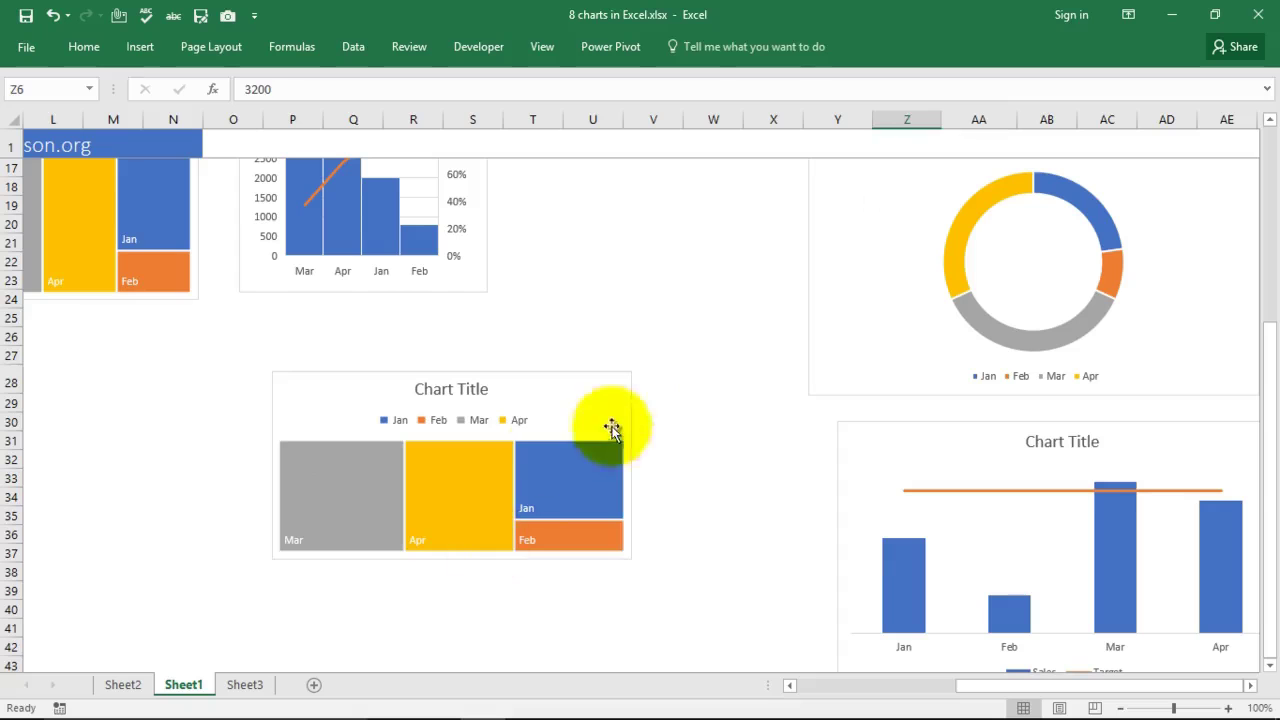
left_click(617, 552)
left_click_drag(634, 562, 655, 597)
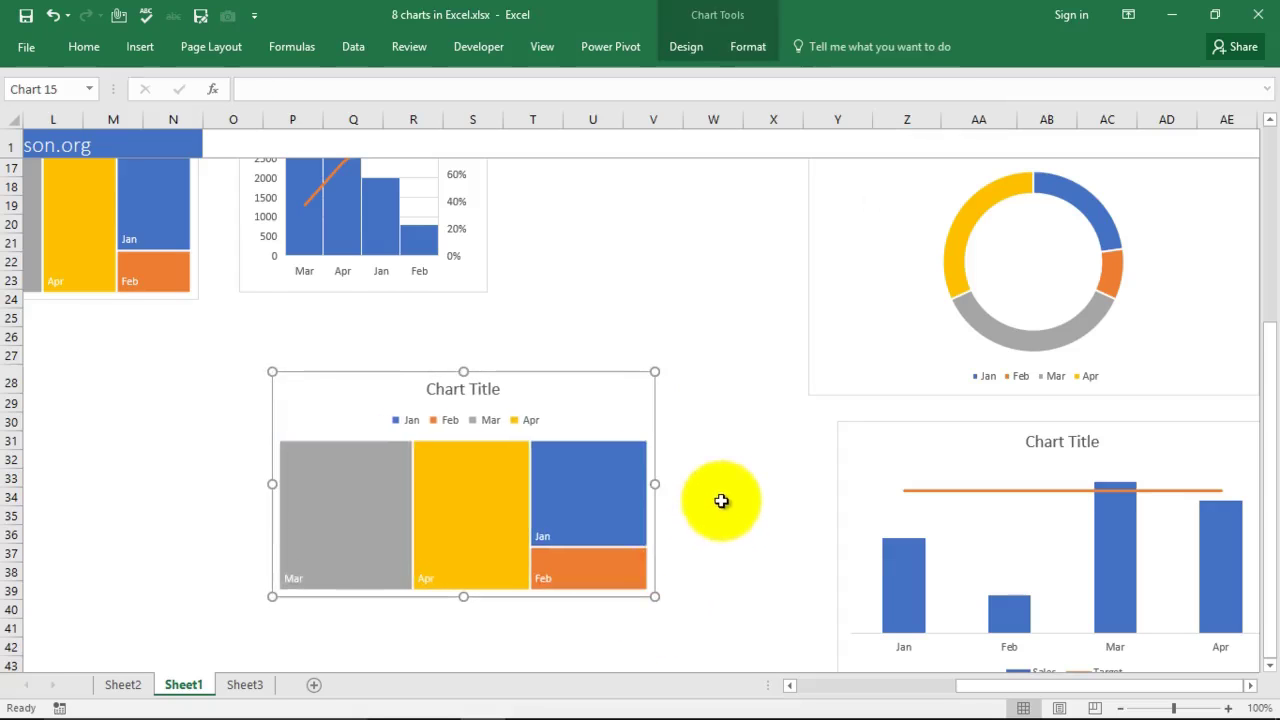
key("ctrl+z")
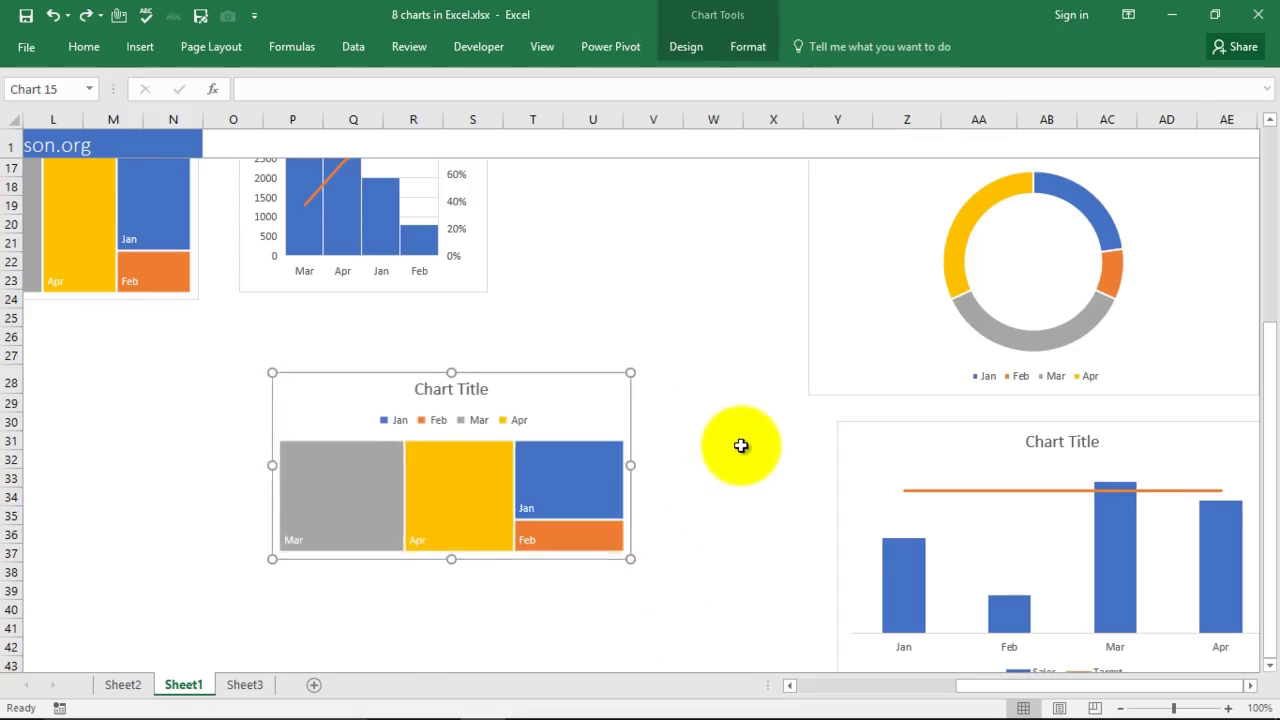
key("ctrl+z")
Step: Delete the treemap's legend and its 'Chart Title' heading
scroll(714, 449, "down", 5)
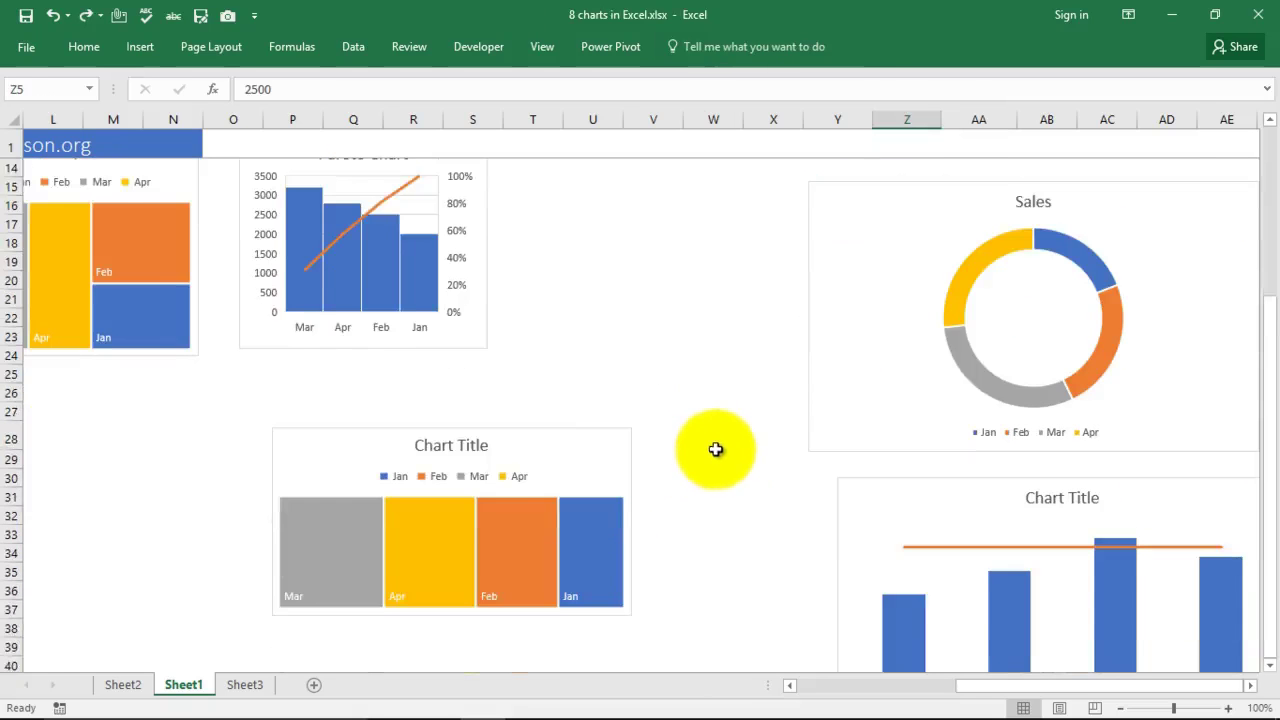
left_click(459, 389)
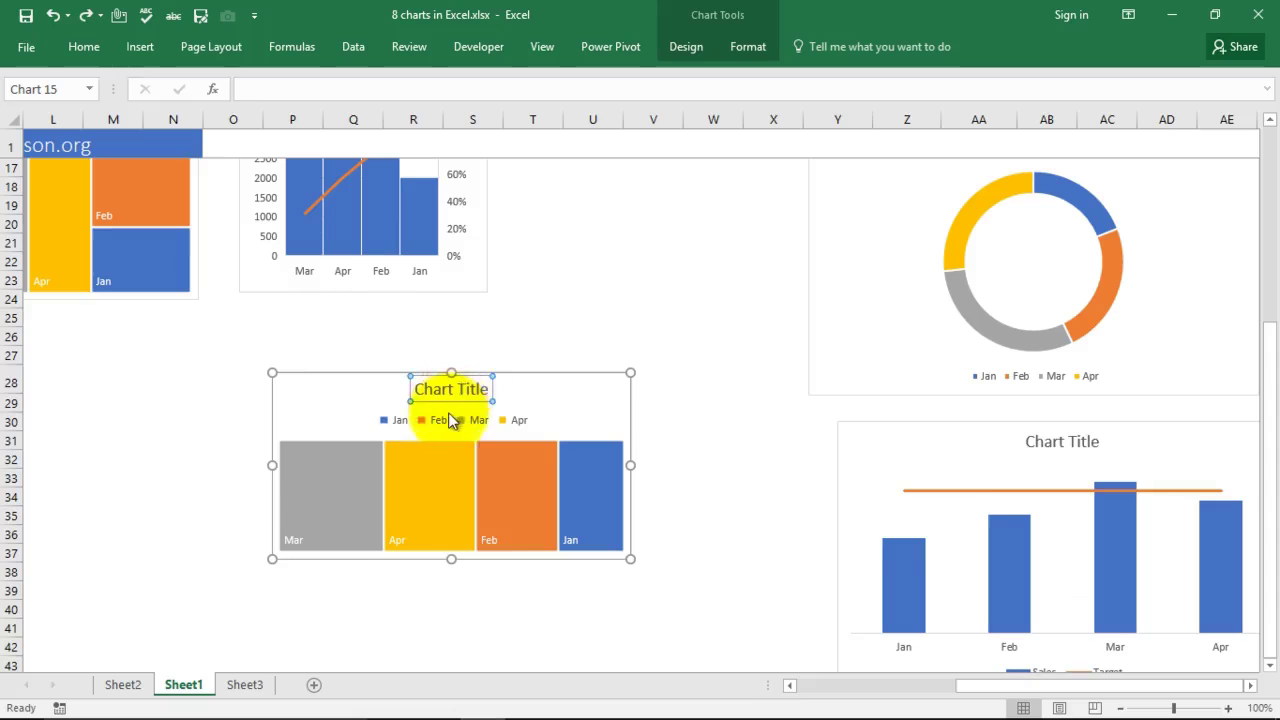
key("Delete")
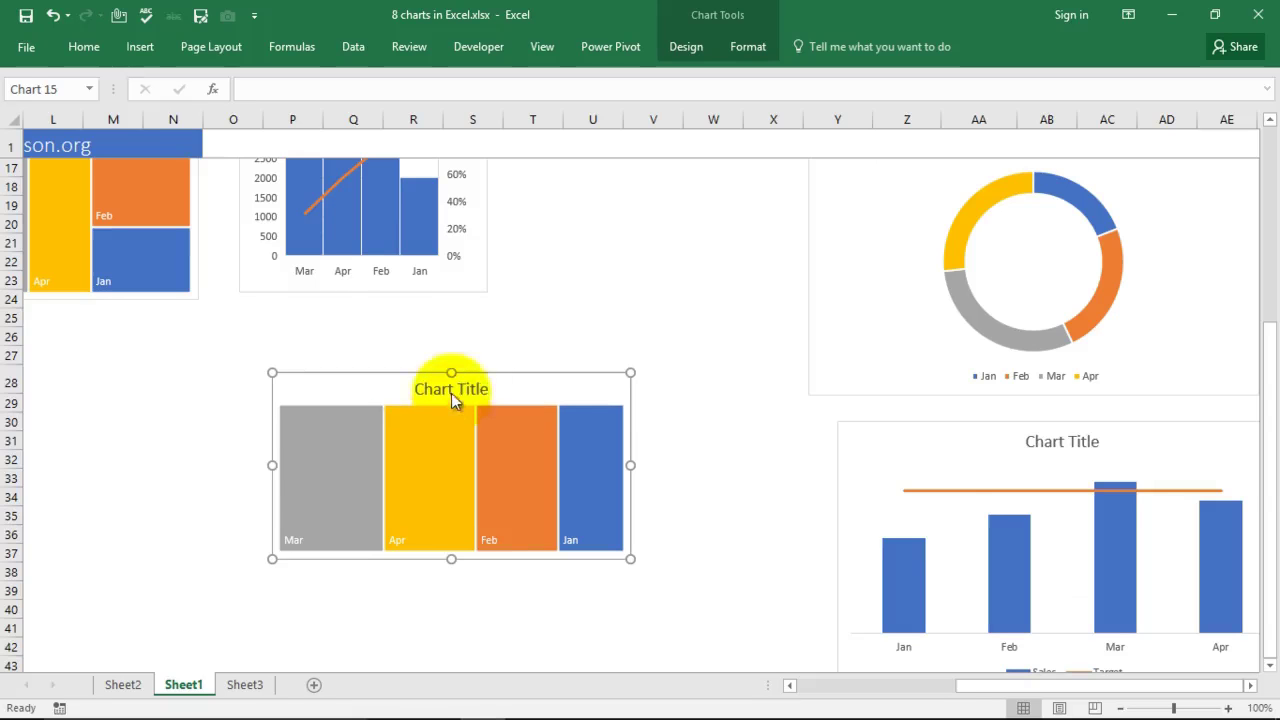
key("Delete")
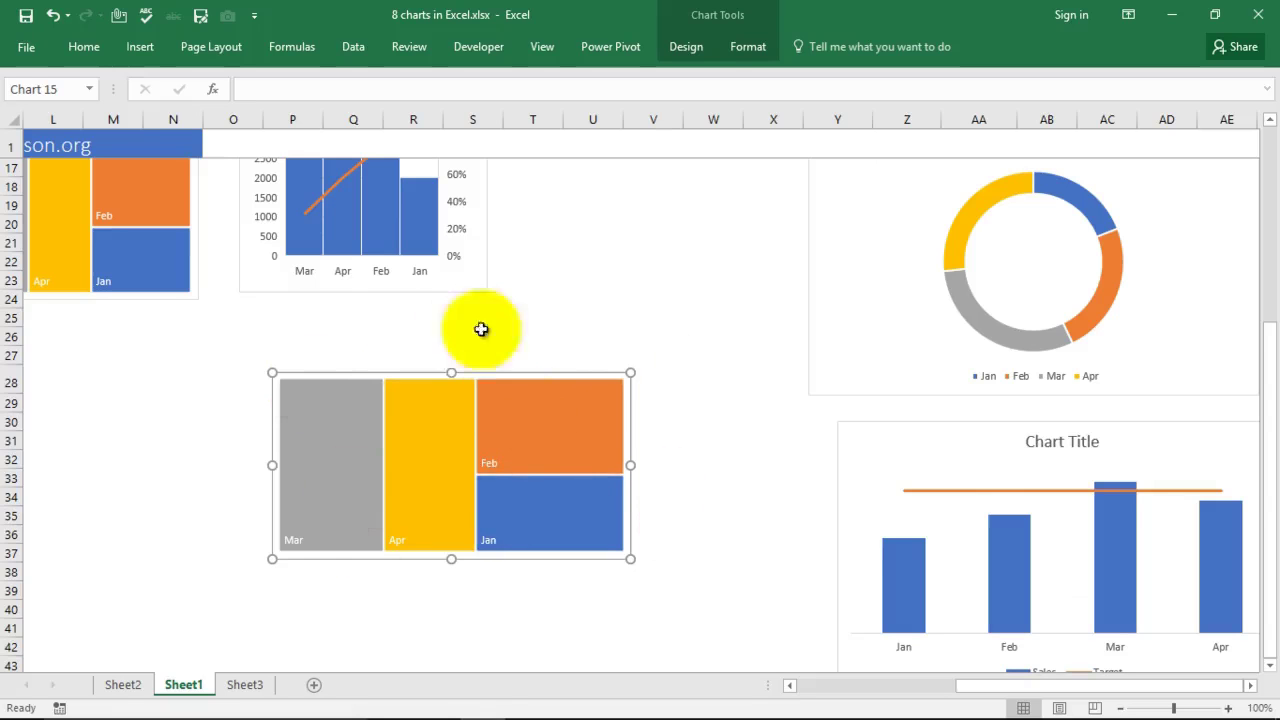
left_click(597, 276)
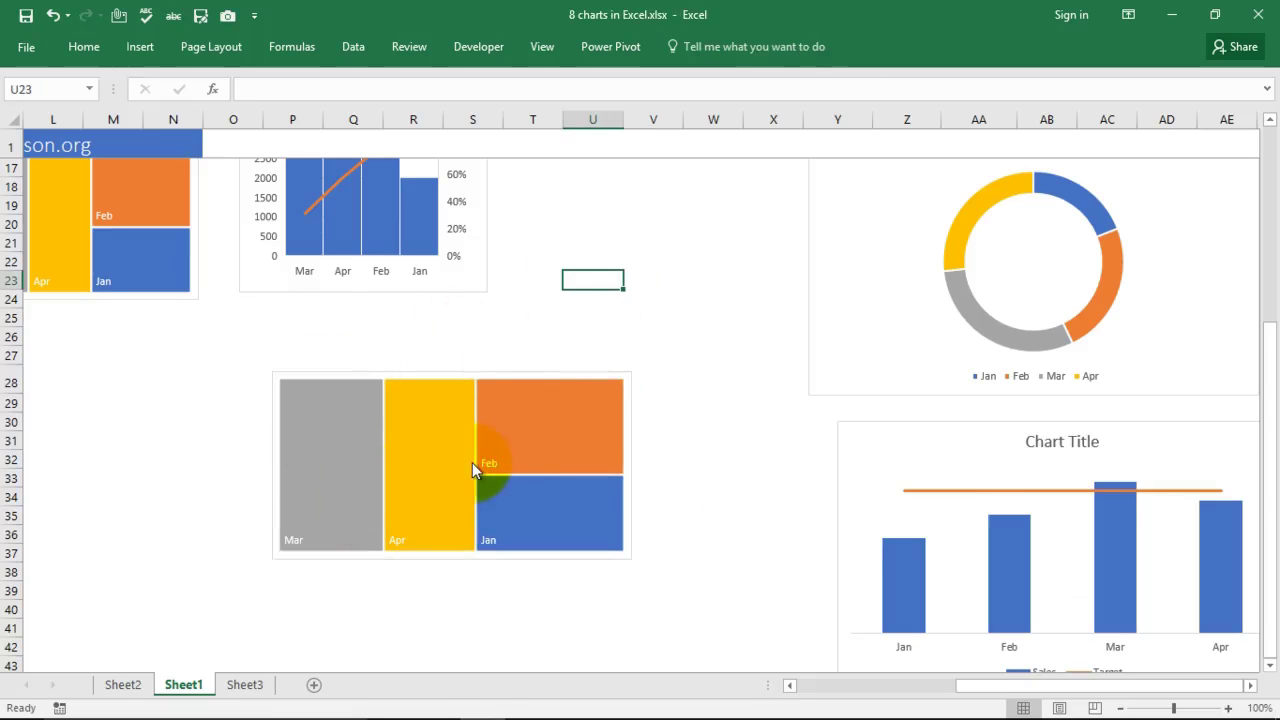
left_click(536, 444)
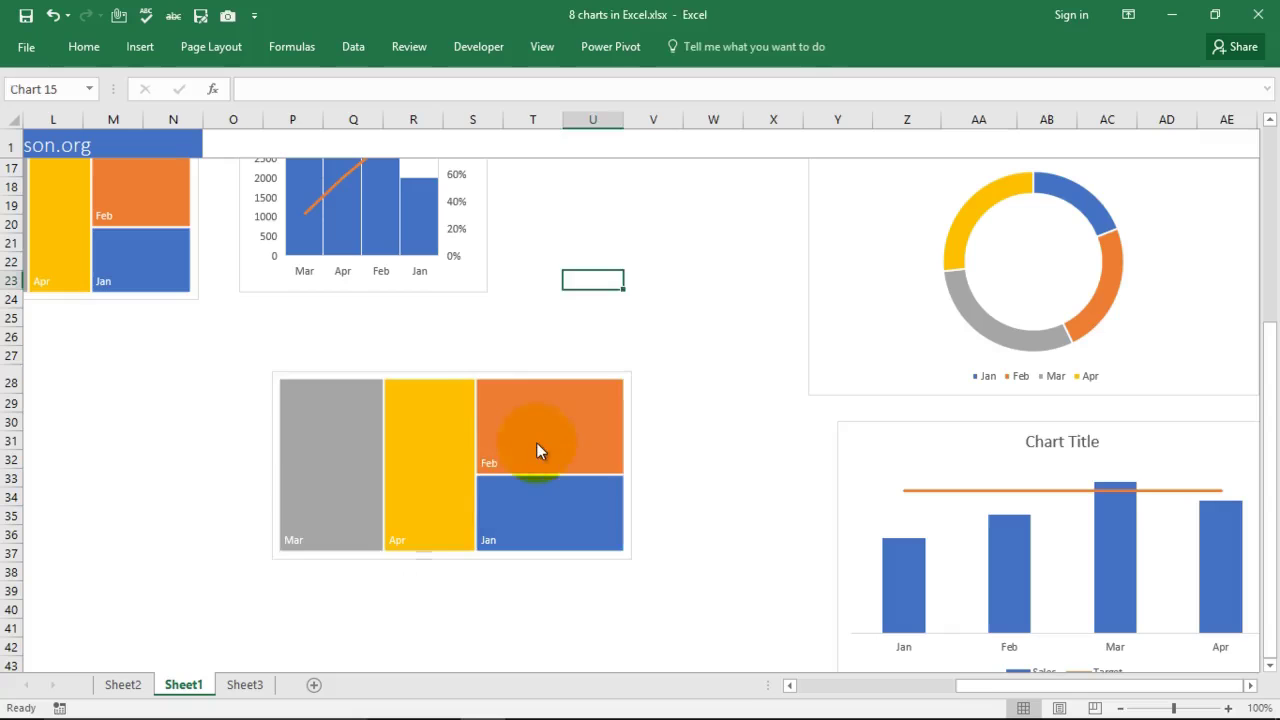
scroll(666, 357, "up", 1)
left_click(402, 315)
scroll(647, 352, "up", 2)
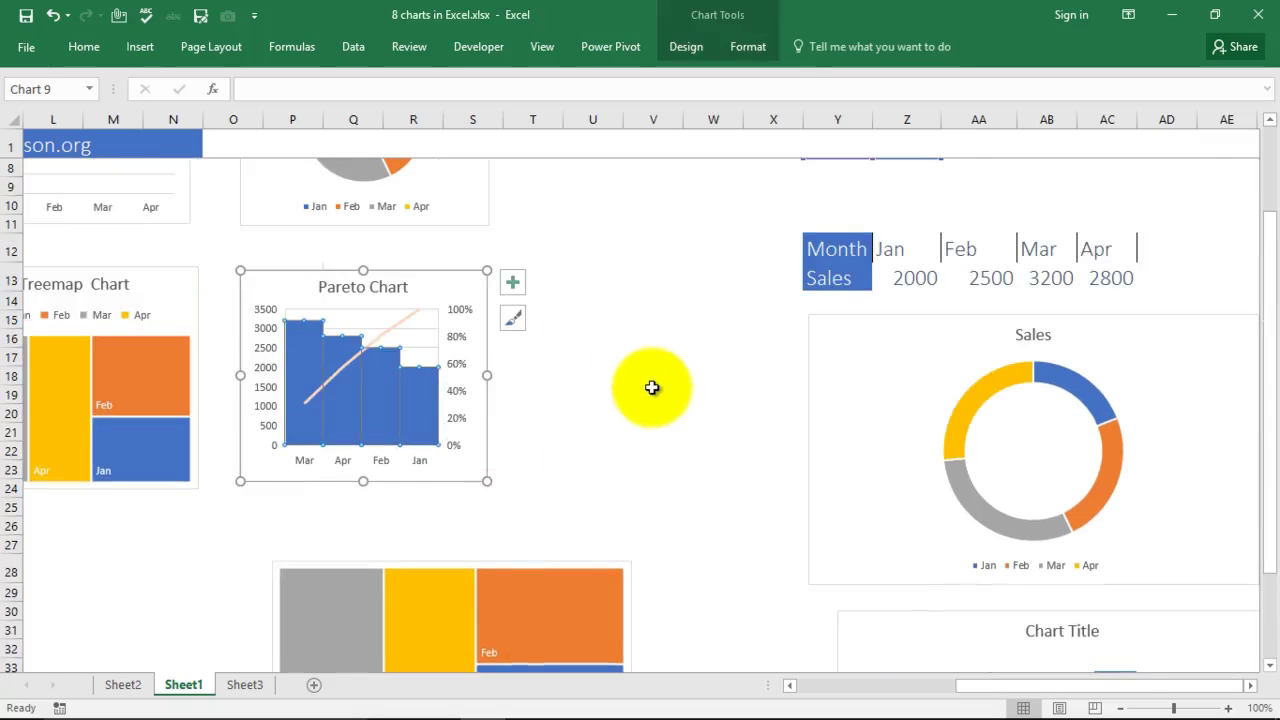
Step: Insert a Histogram > Pareto chart of the Month and Sales range Y3:Z7
scroll(660, 390, "up", 1)
scroll(690, 390, "up", 1)
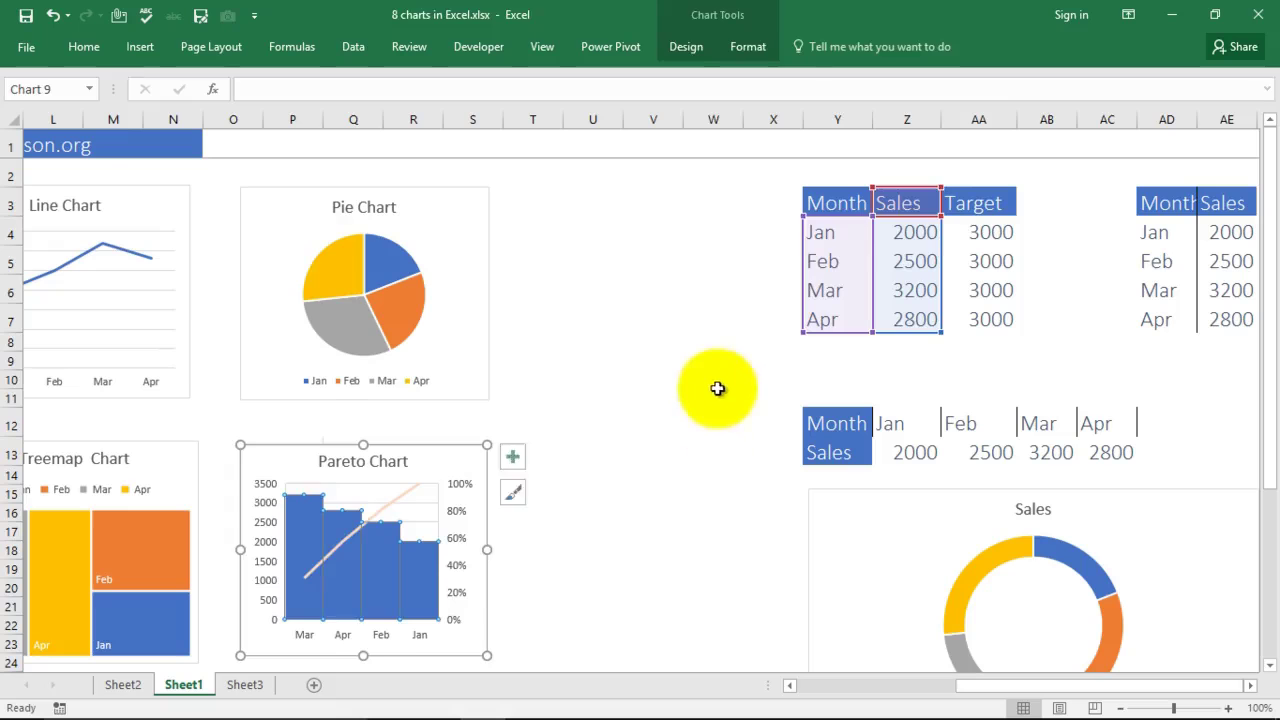
left_click(717, 388)
left_click_drag(805, 203, 910, 322)
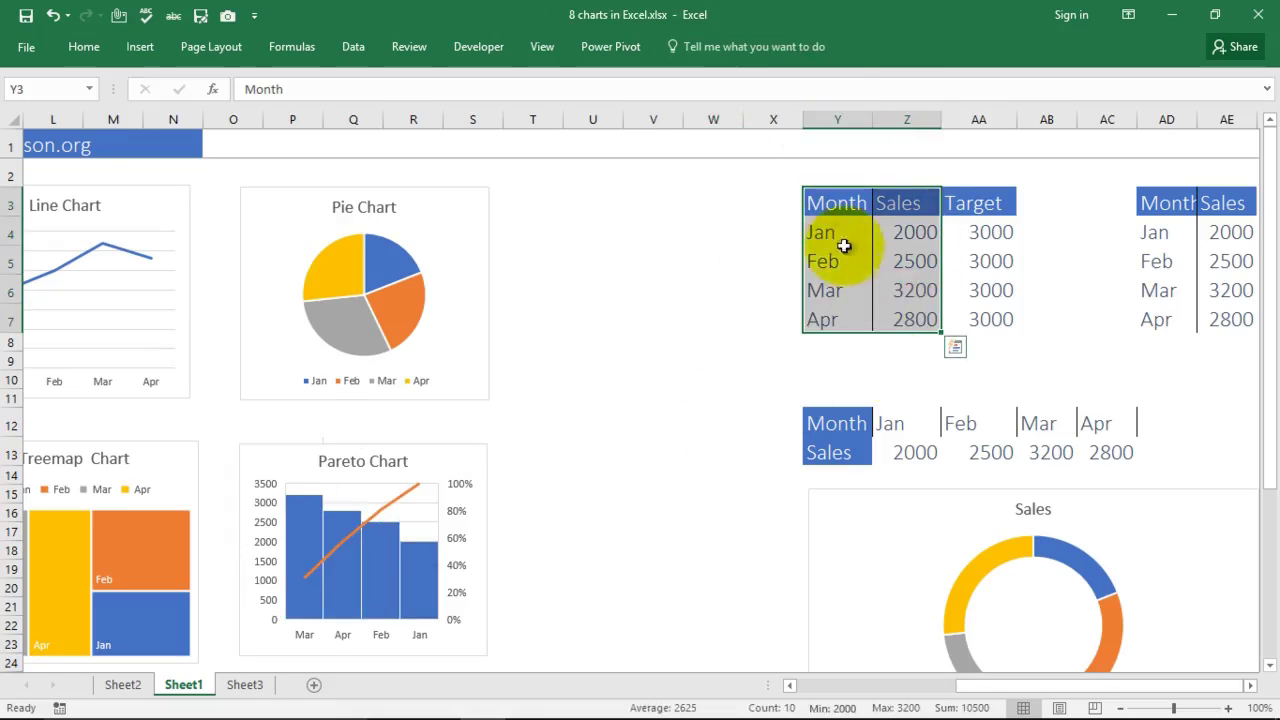
left_click(140, 48)
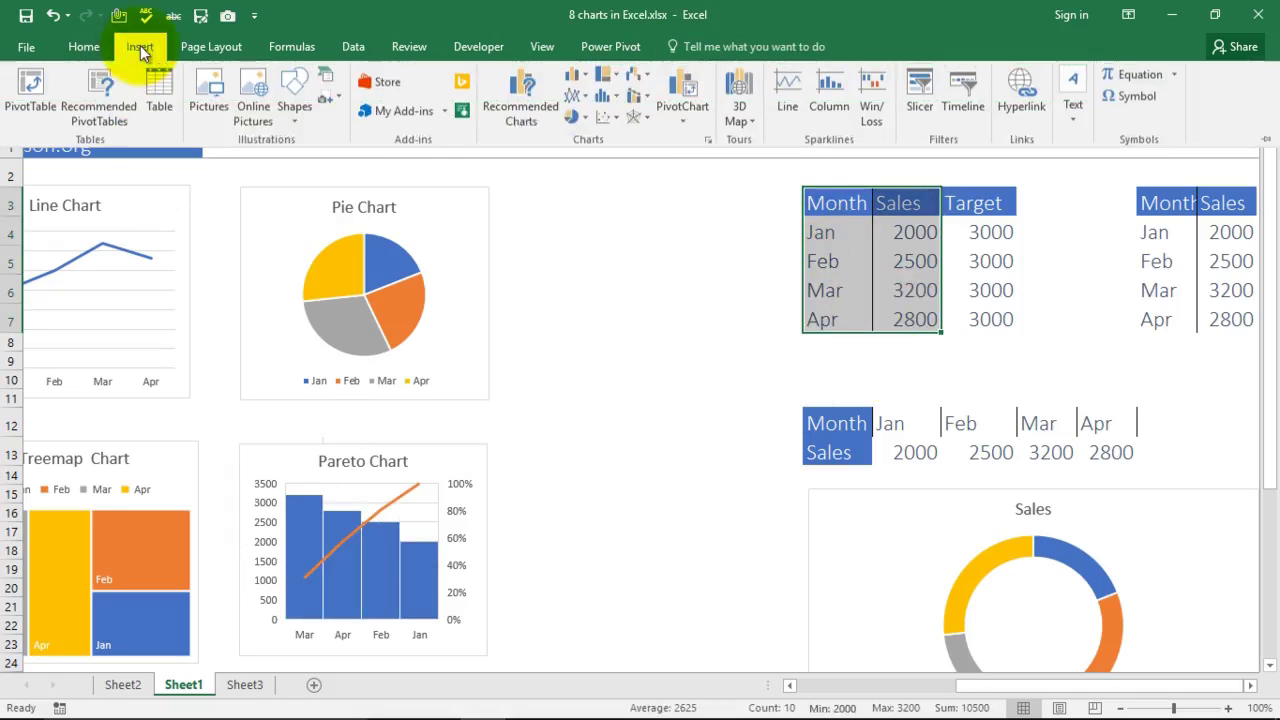
left_click(649, 82)
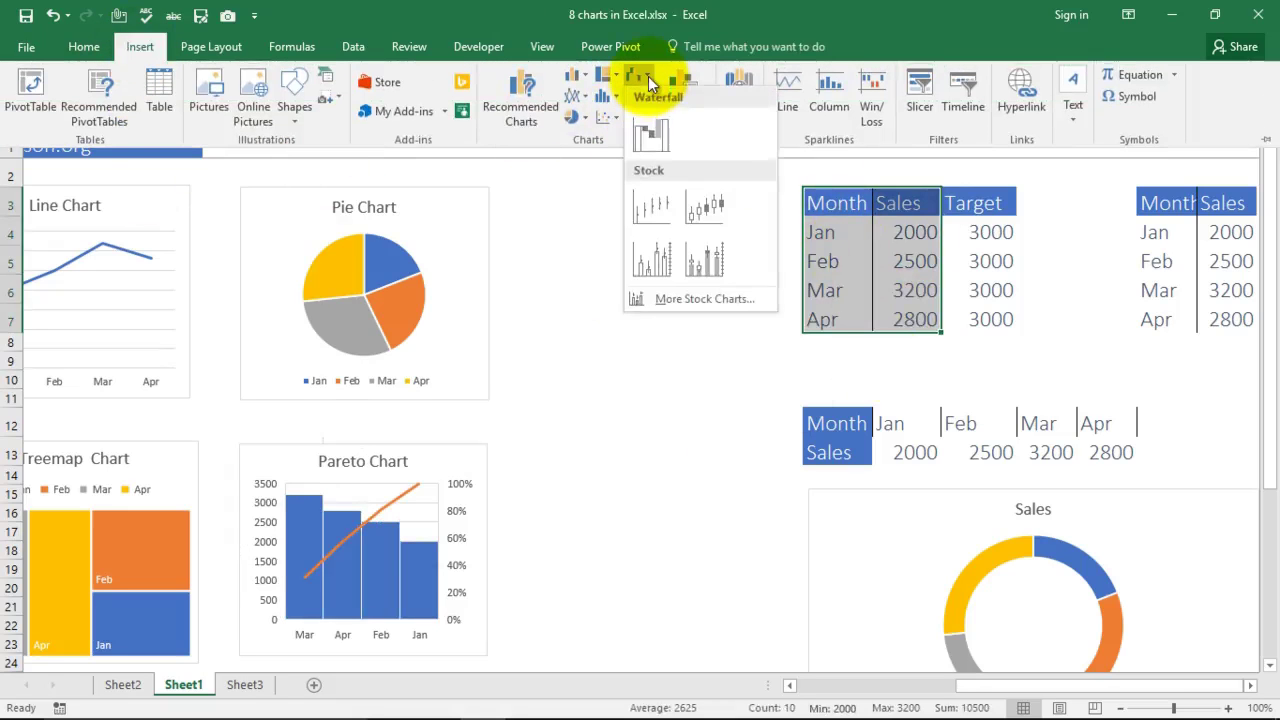
left_click(685, 298)
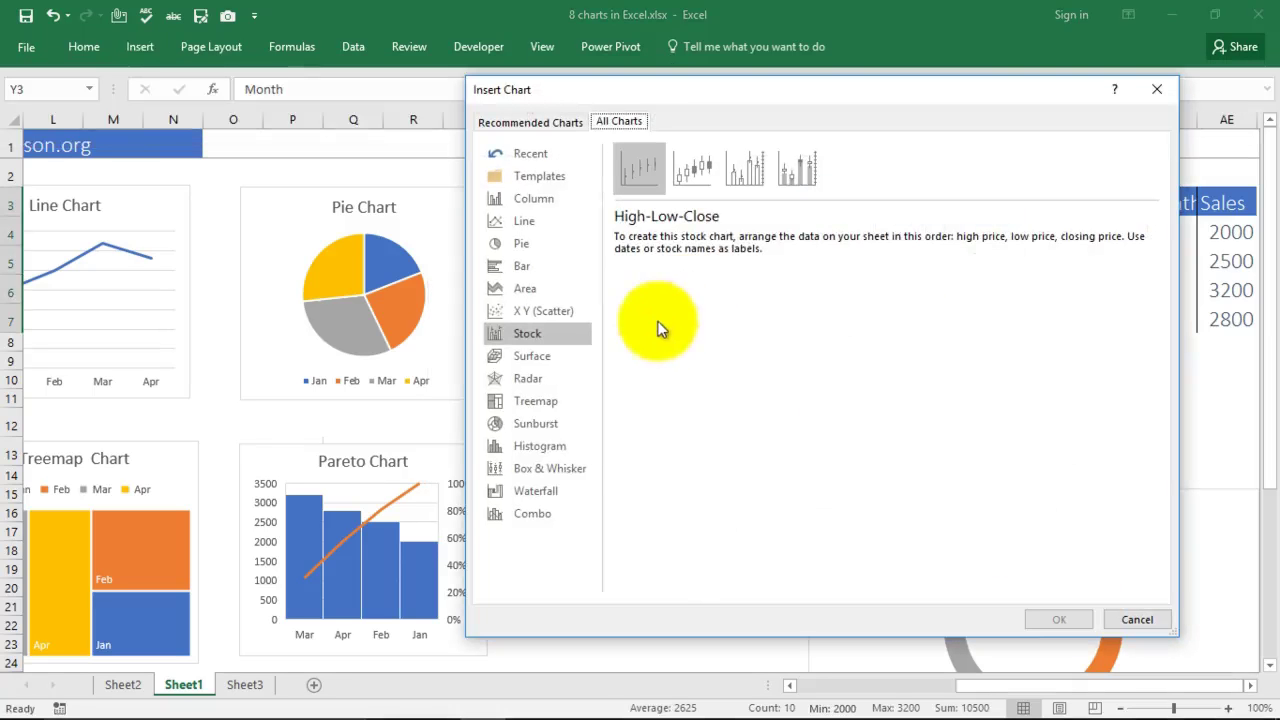
left_click(550, 451)
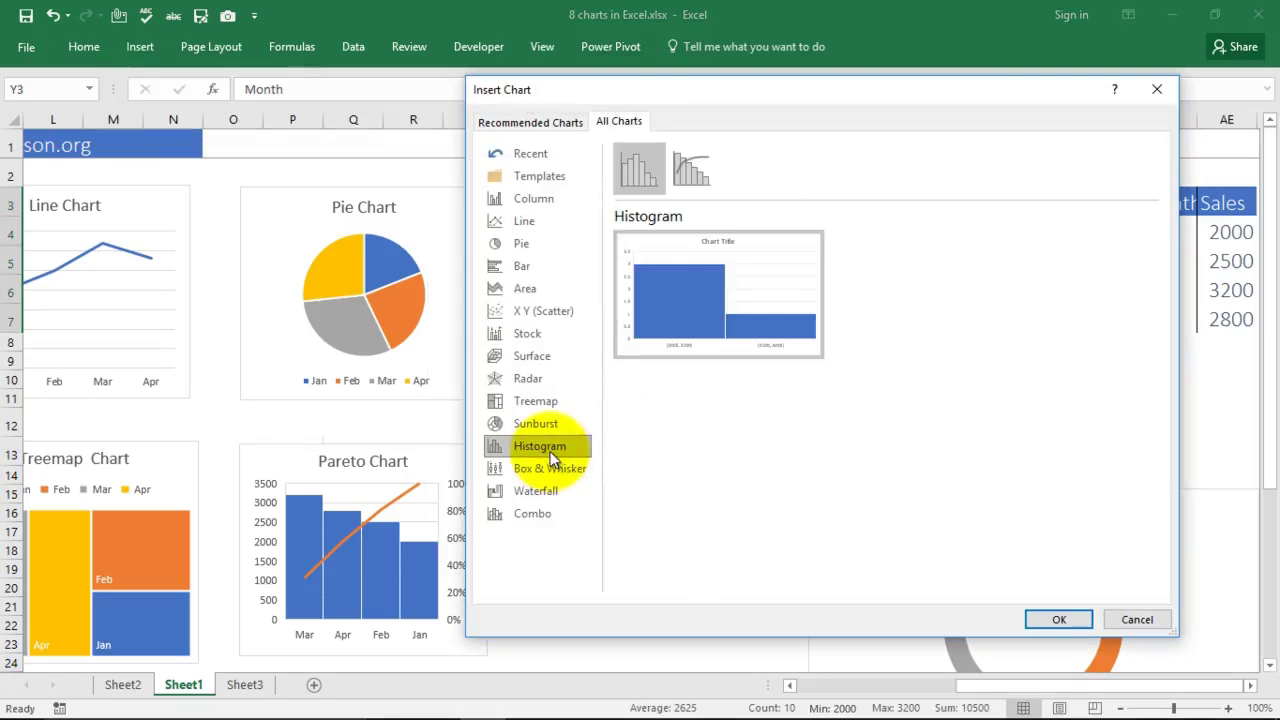
left_click(693, 170)
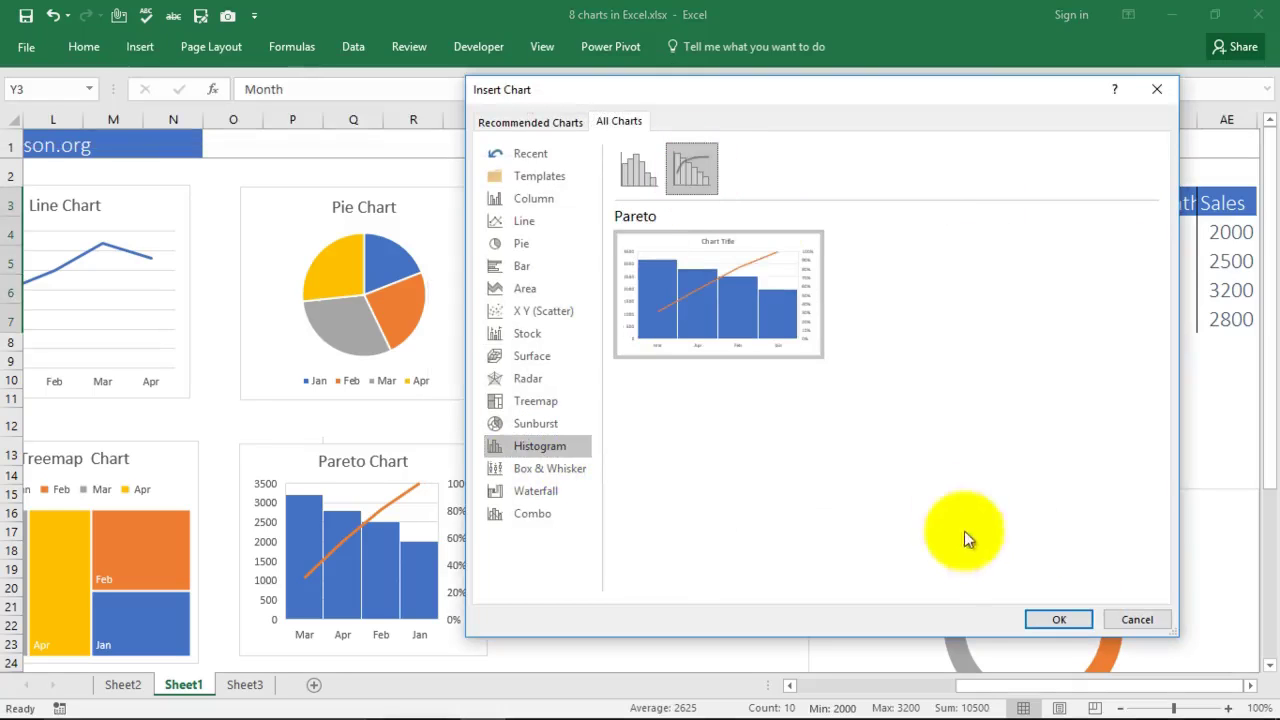
left_click(1059, 619)
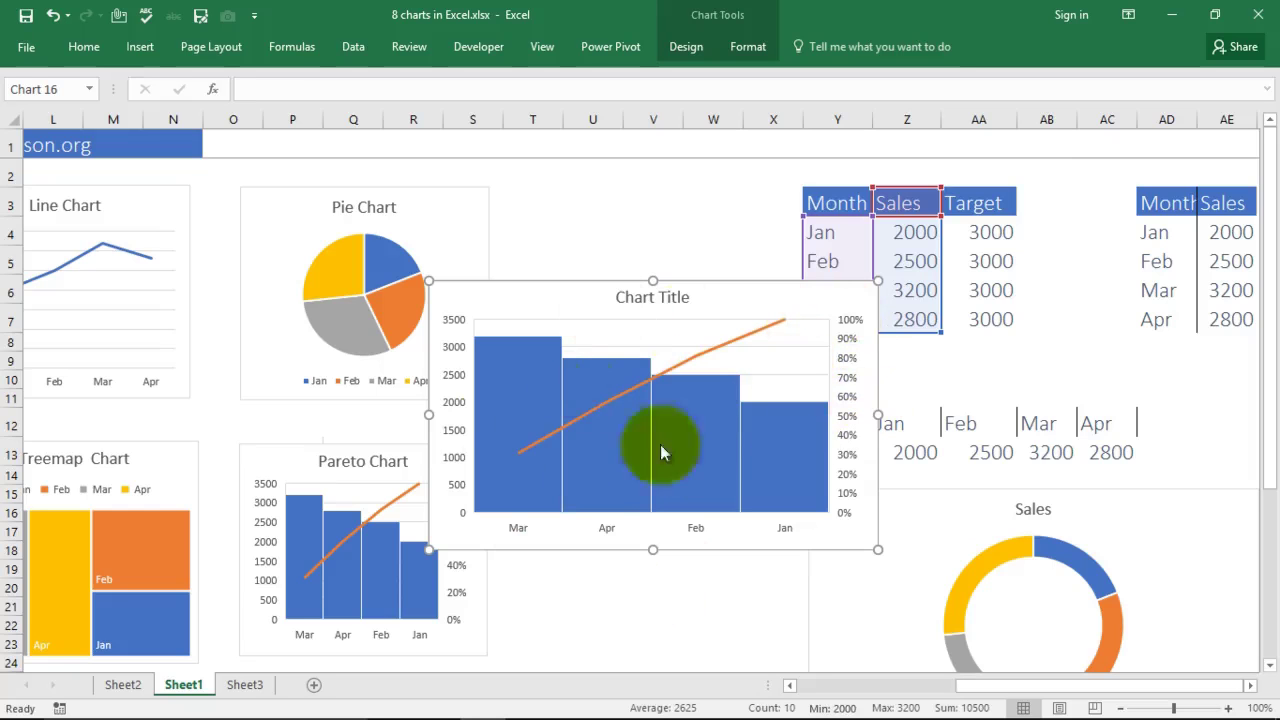
Step: Drag the new Pareto chart below the horizontal Jan–Apr Month/Sales row, clear of the tables
left_click_drag(733, 302, 765, 698)
scroll(711, 485, "down", 3)
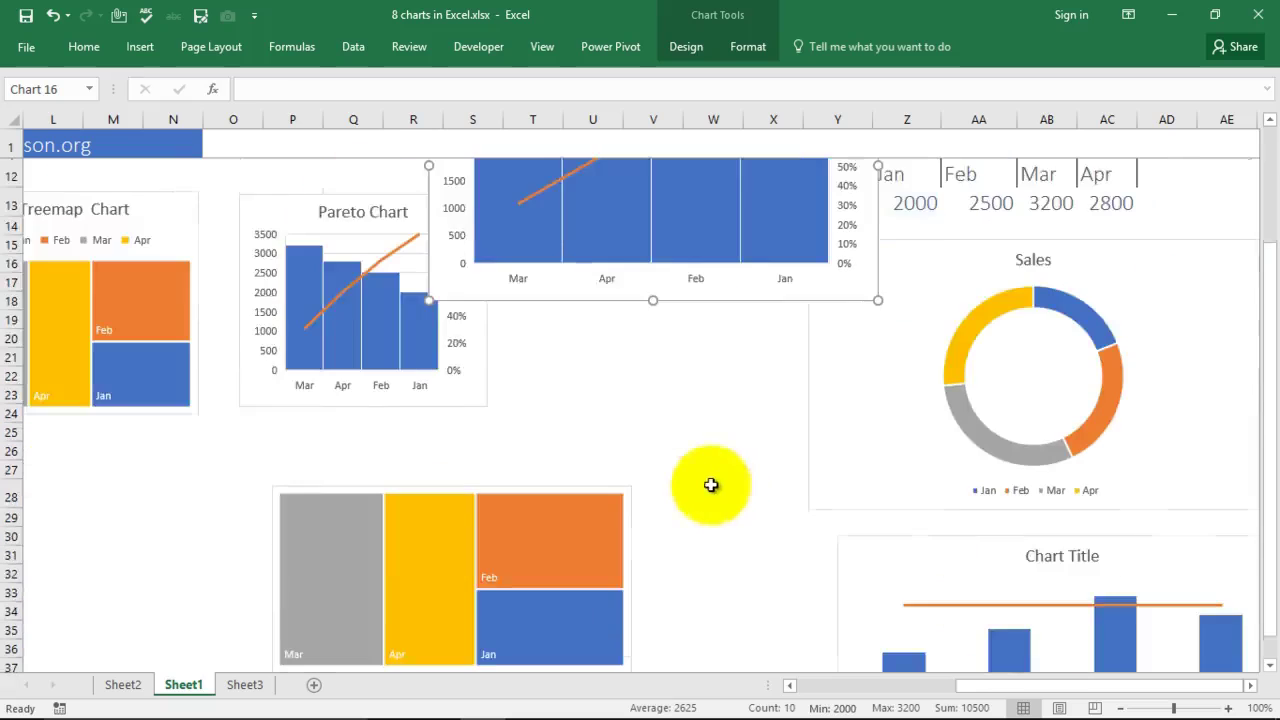
scroll(711, 485, "up", 2)
scroll(730, 490, "up", 2)
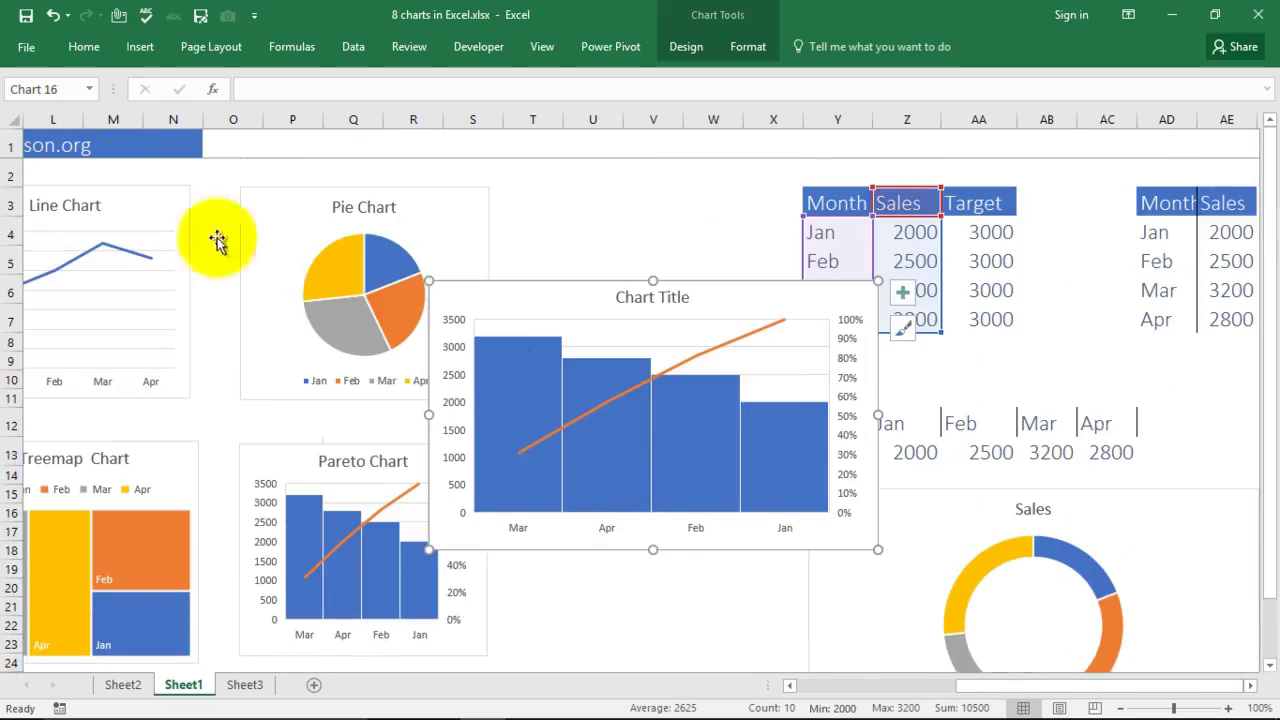
mouse_move(1034, 692)
left_mouse_down()
mouse_move(931, 696)
mouse_move(1025, 688)
left_mouse_up()
left_click_drag(743, 294, 1134, 505)
left_click_drag(1043, 691, 1088, 691)
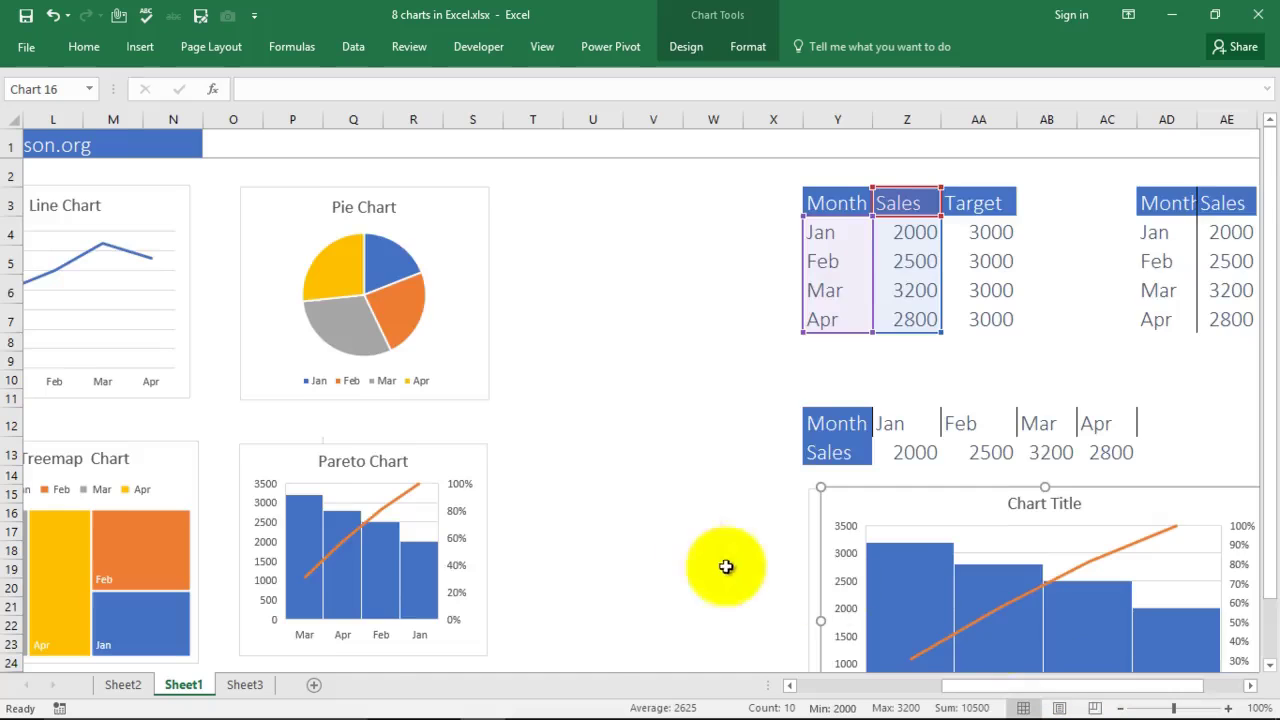
scroll(735, 550, "down", 2)
left_click_drag(986, 686, 1049, 694)
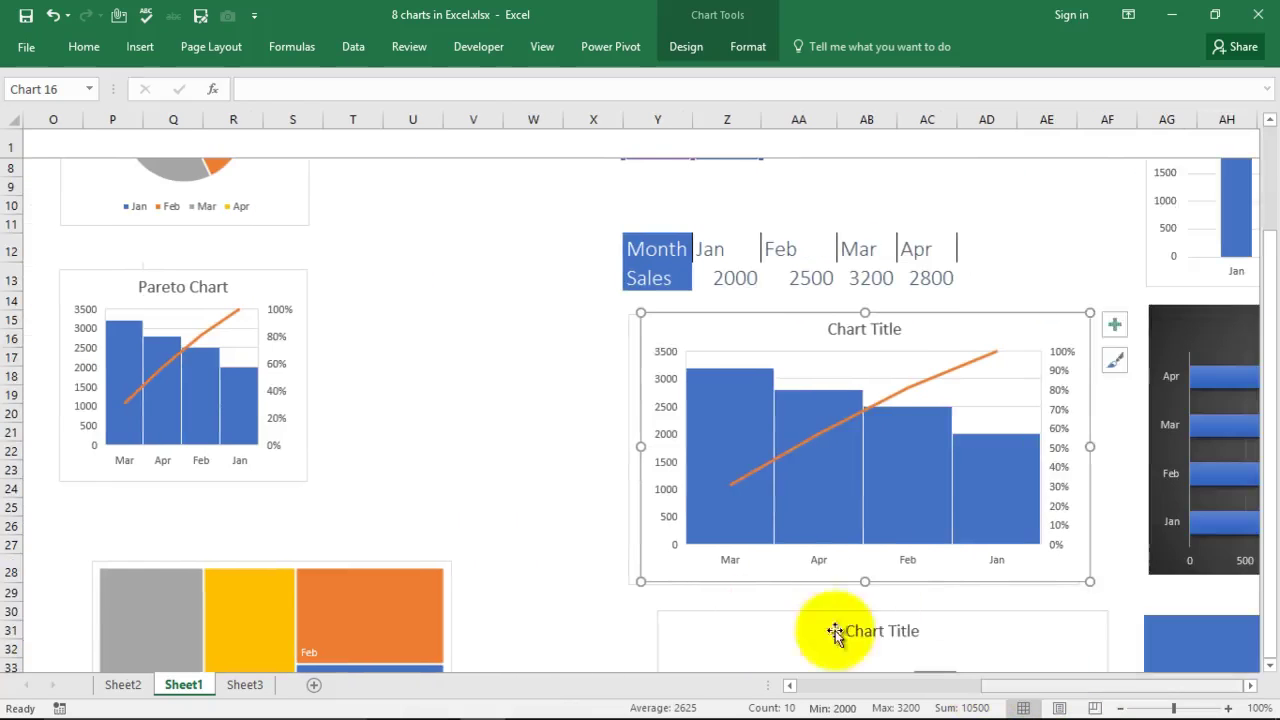
scroll(460, 440, "down", 5)
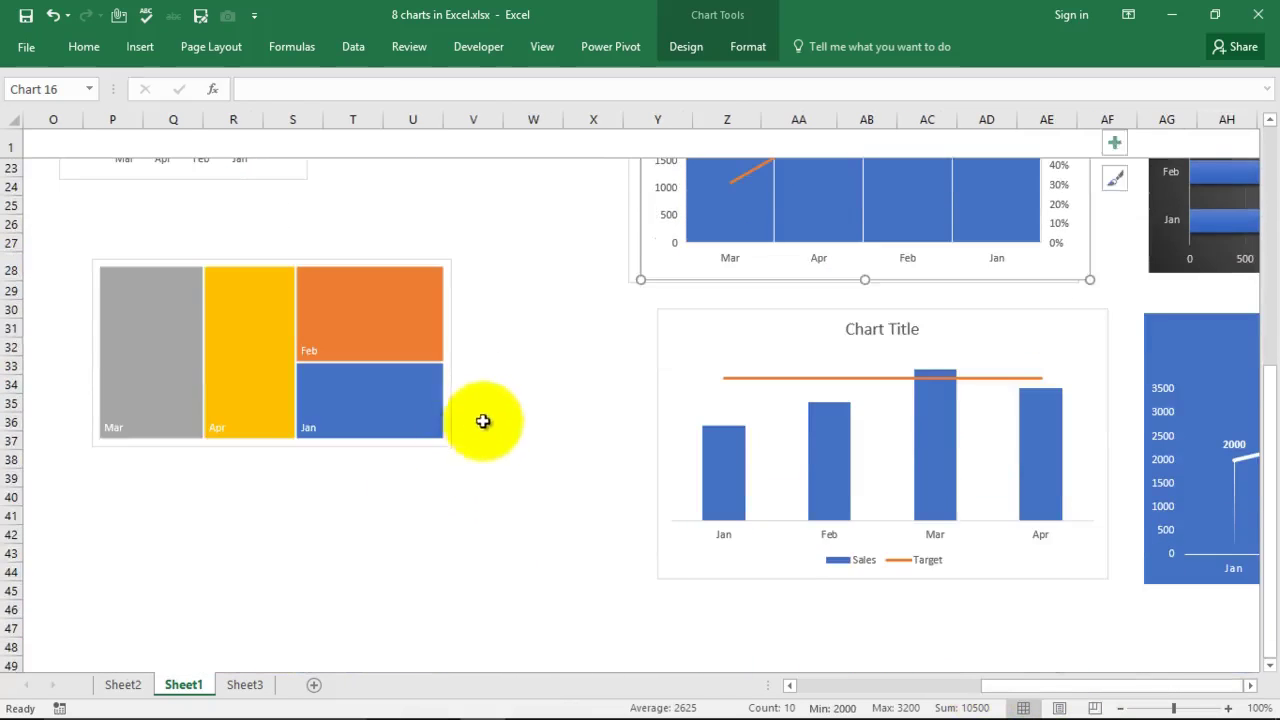
left_click(408, 511)
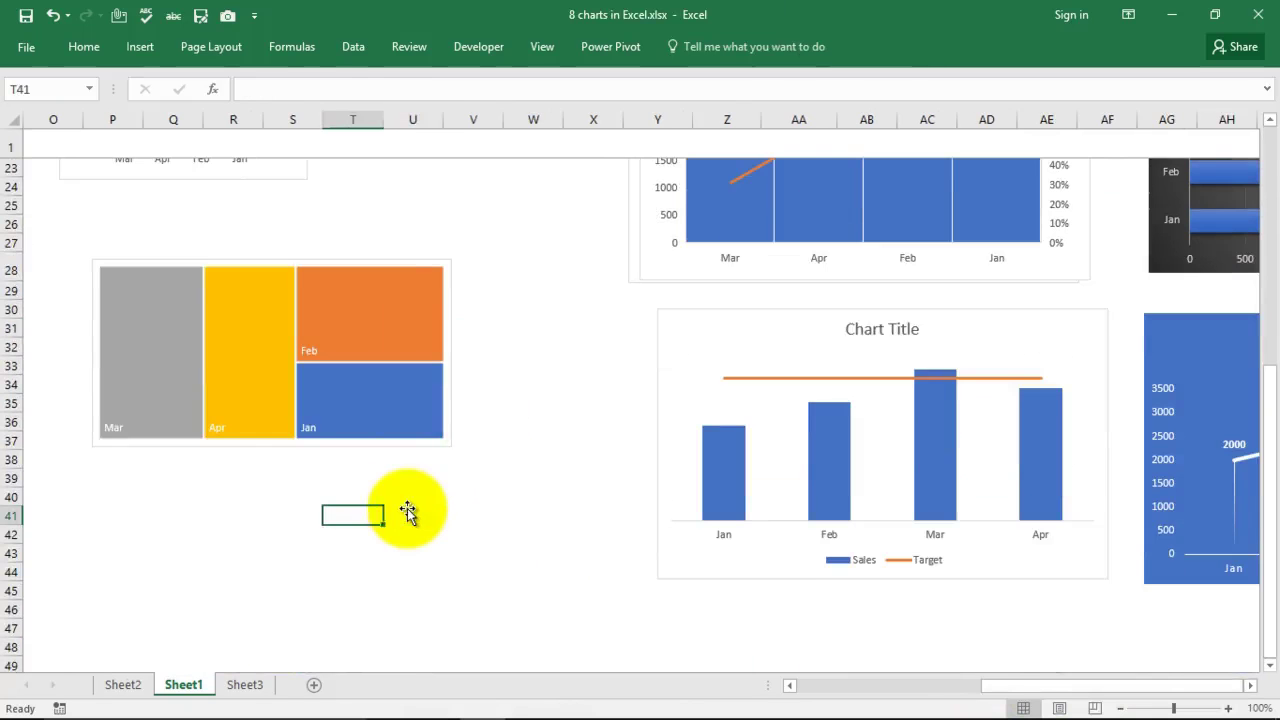
Step: Select the Sales row values Y13:AC13 as the sparkline data
key("Home")
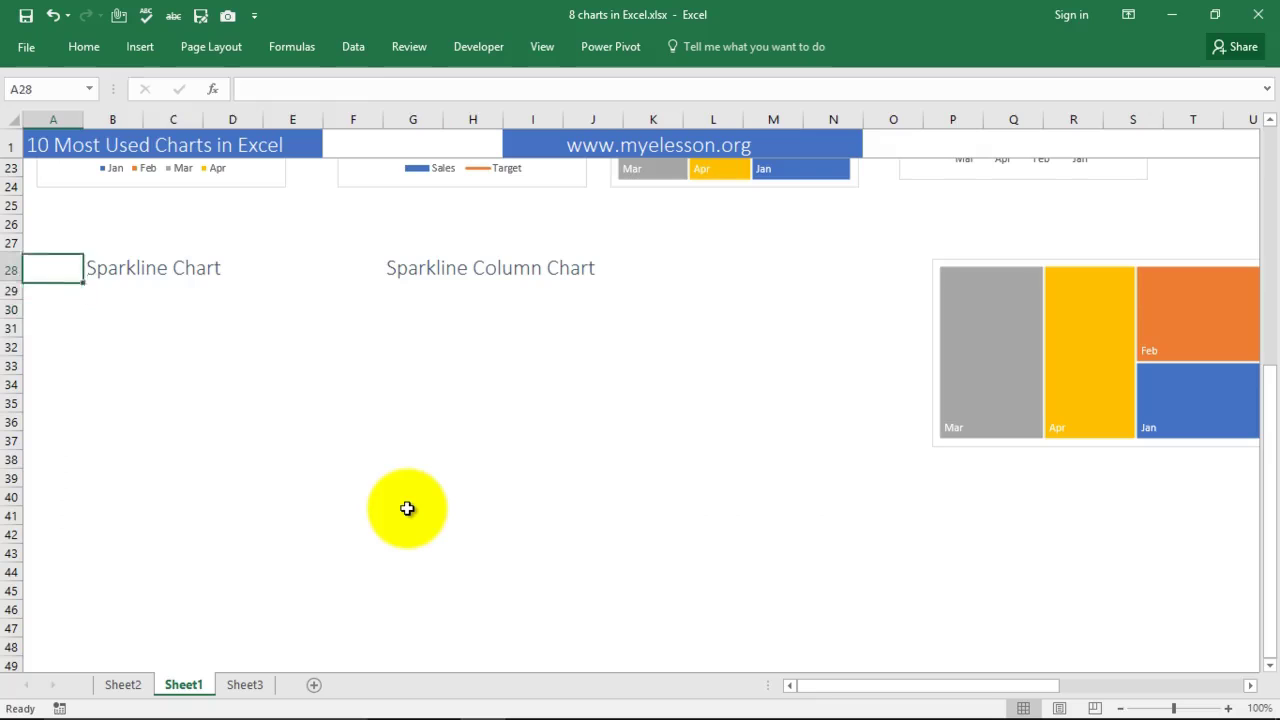
key("Right")
key("Right")
key("Right")
key("Right")
key("Right")
key("Right")
key("Right")
key("Right")
key("Right")
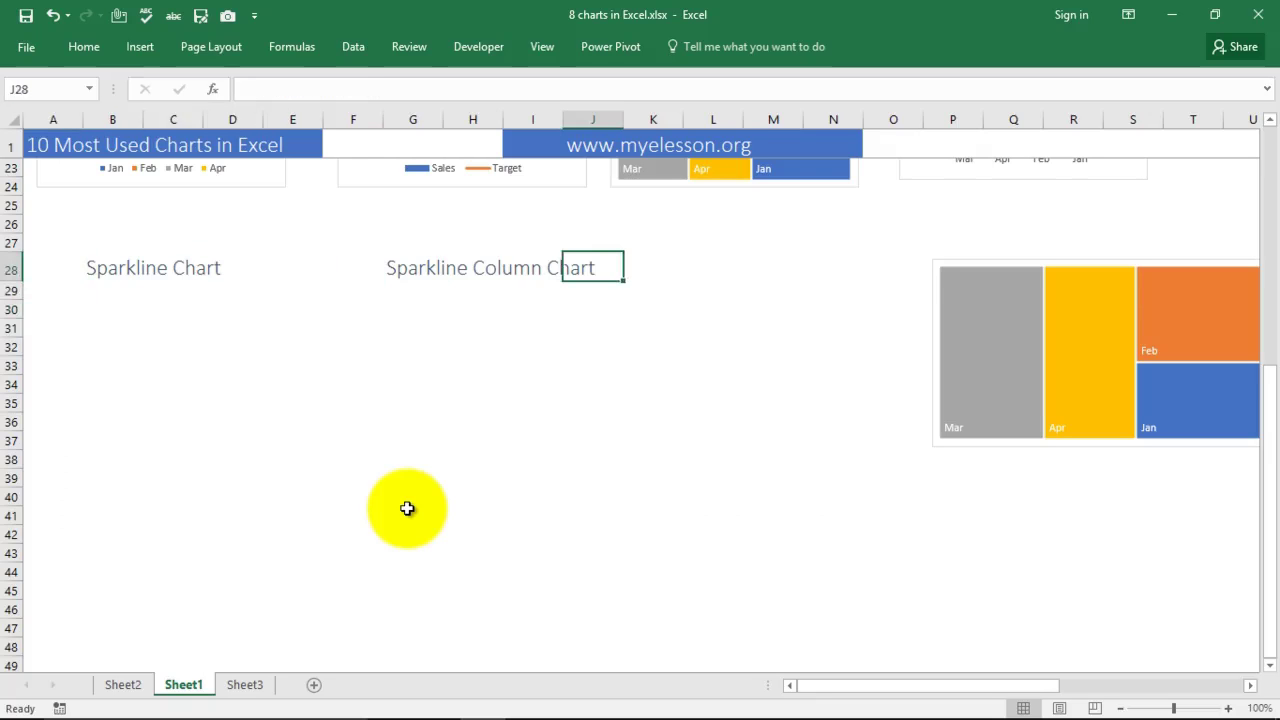
left_click(113, 303)
scroll(1014, 414, "up", 7)
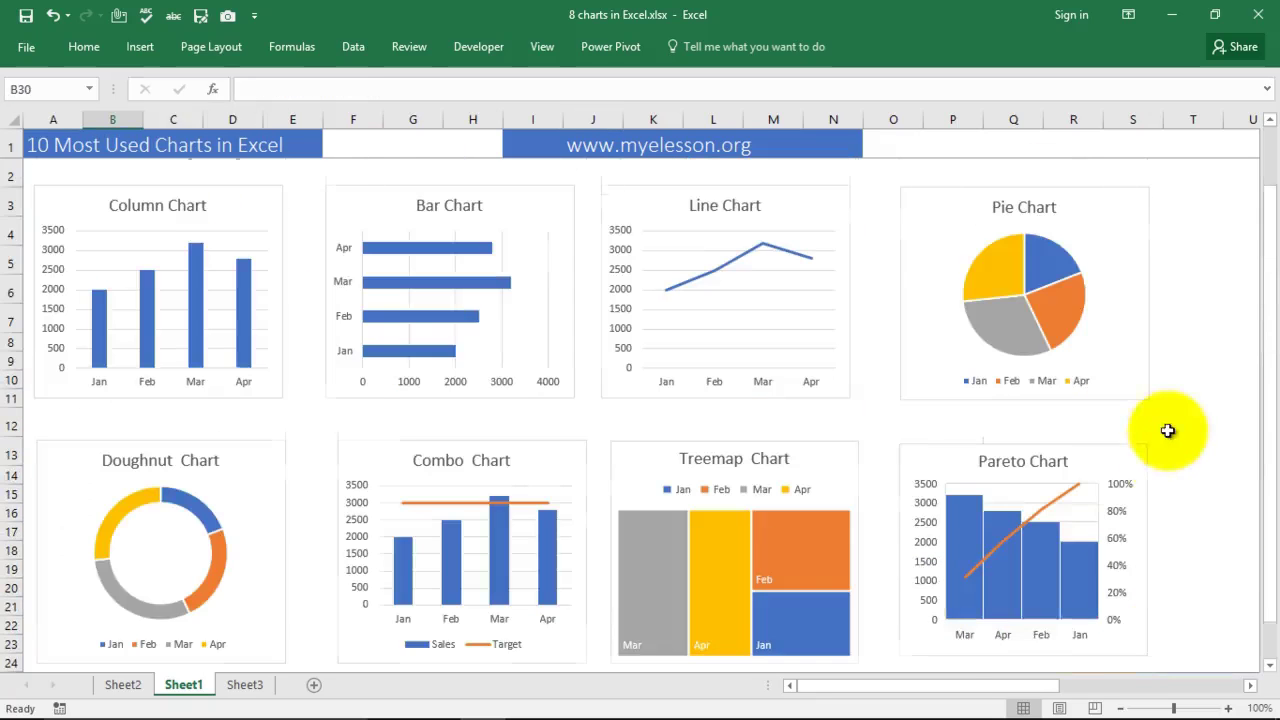
left_click_drag(957, 686, 1086, 680)
scroll(771, 460, "down", 1)
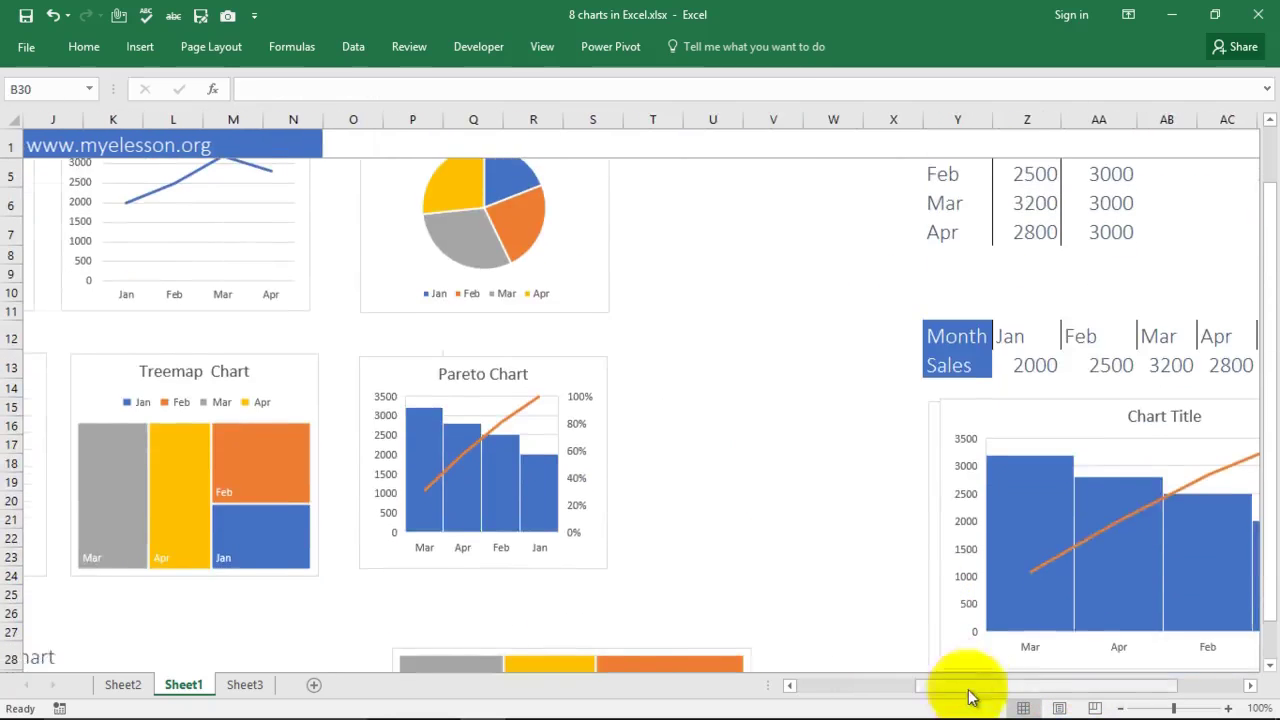
scroll(968, 697, "right", 1)
left_click_drag(817, 366, 1112, 374)
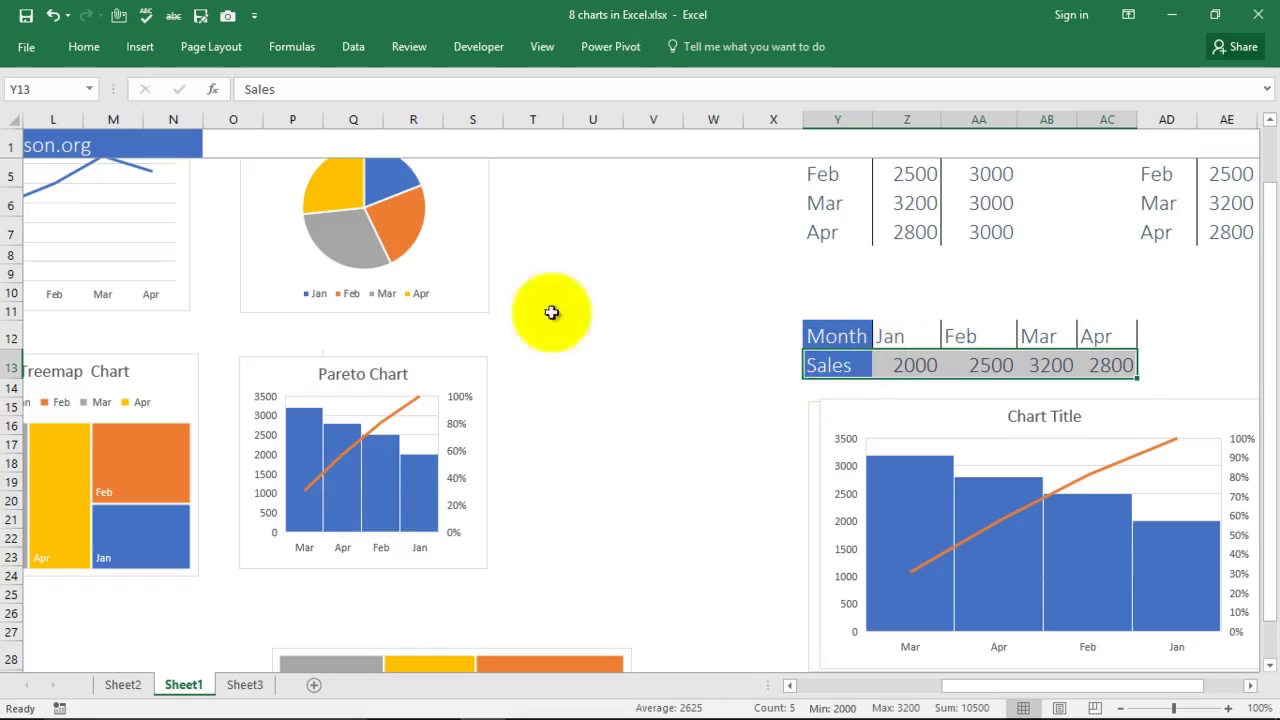
Step: Create a line sparkline of the Sales row with location range B31
left_click(140, 46)
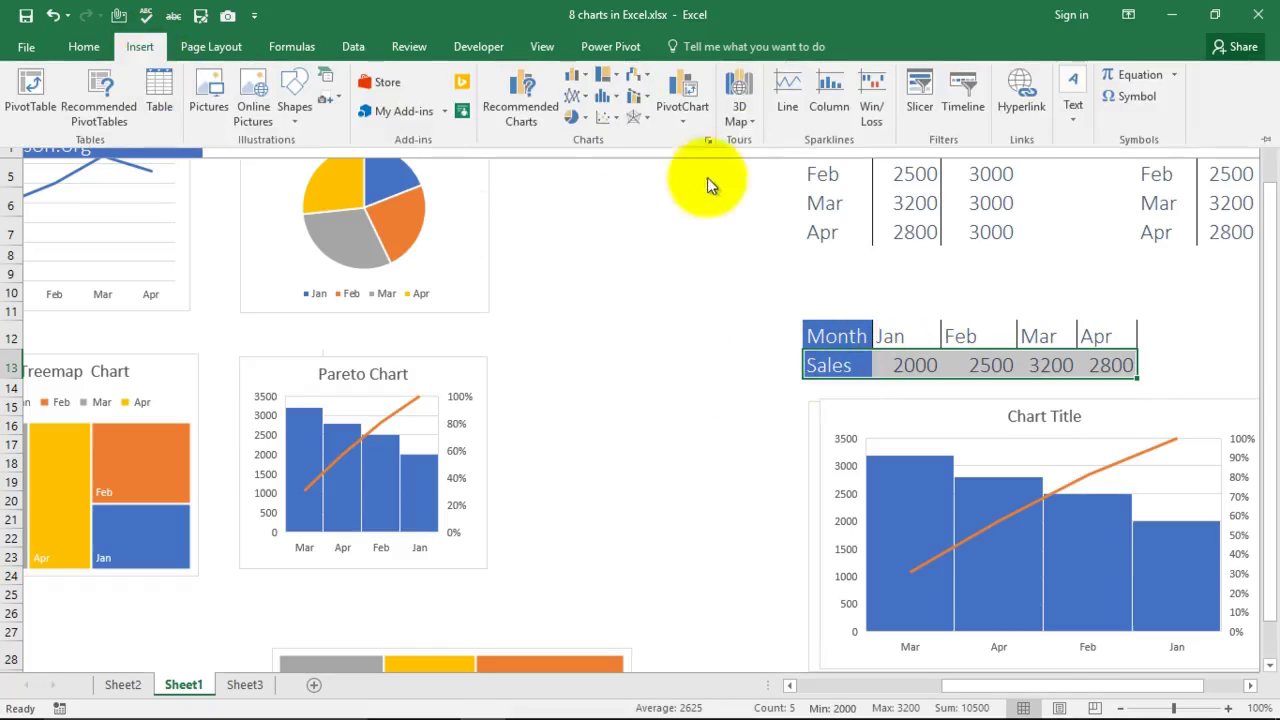
left_click(783, 82)
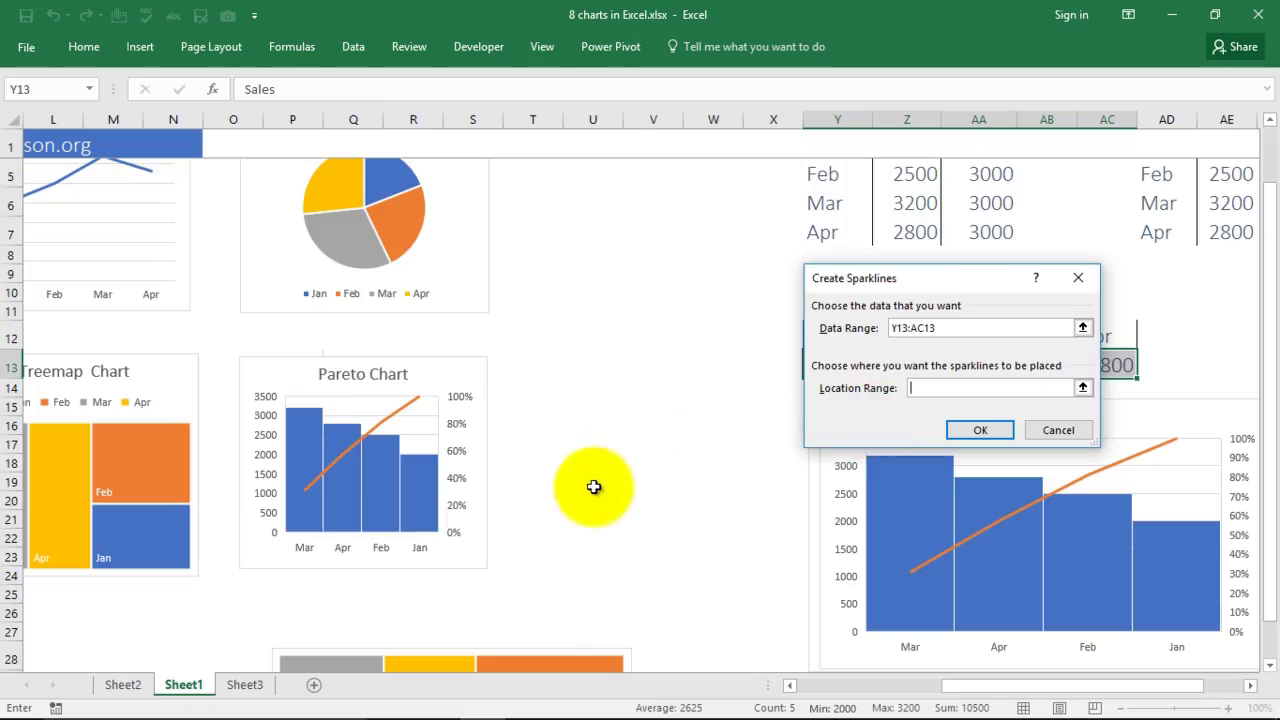
scroll(591, 486, "up", 2)
scroll(572, 510, "down", 4)
scroll(568, 507, "down", 3)
left_click(40, 305)
left_click_drag(971, 691, 800, 689)
left_click(48, 325)
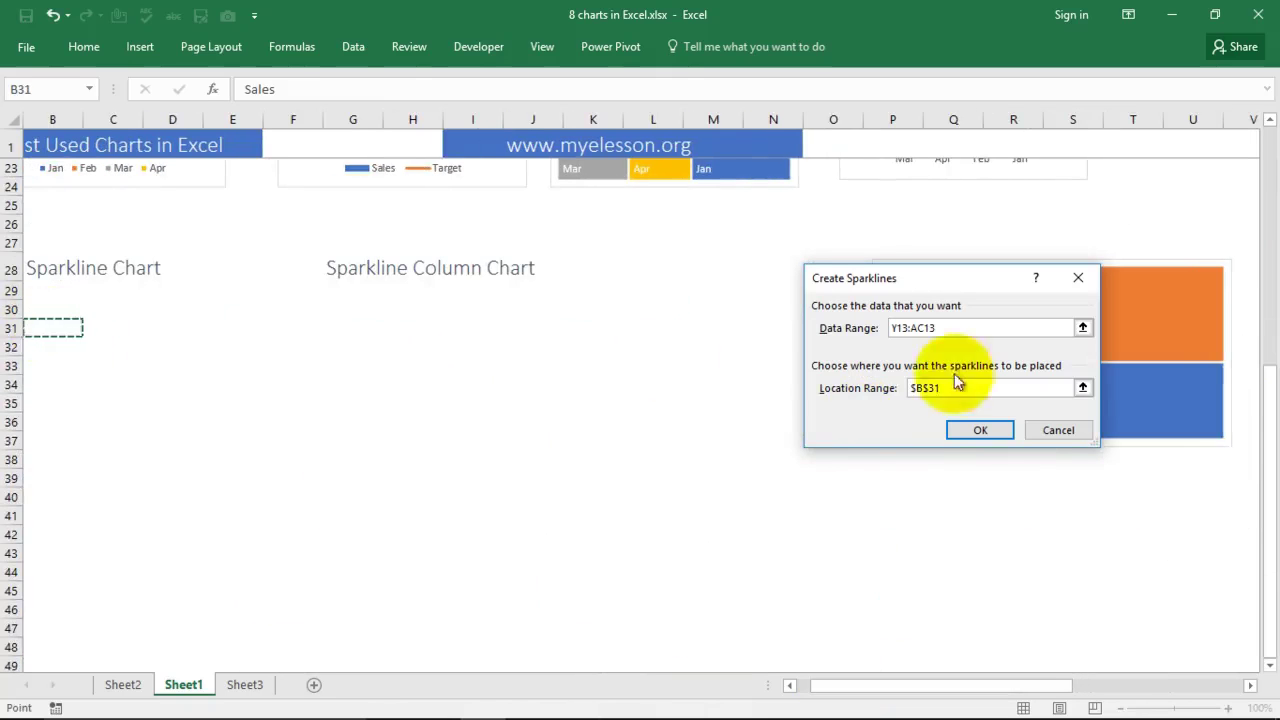
left_click(980, 432)
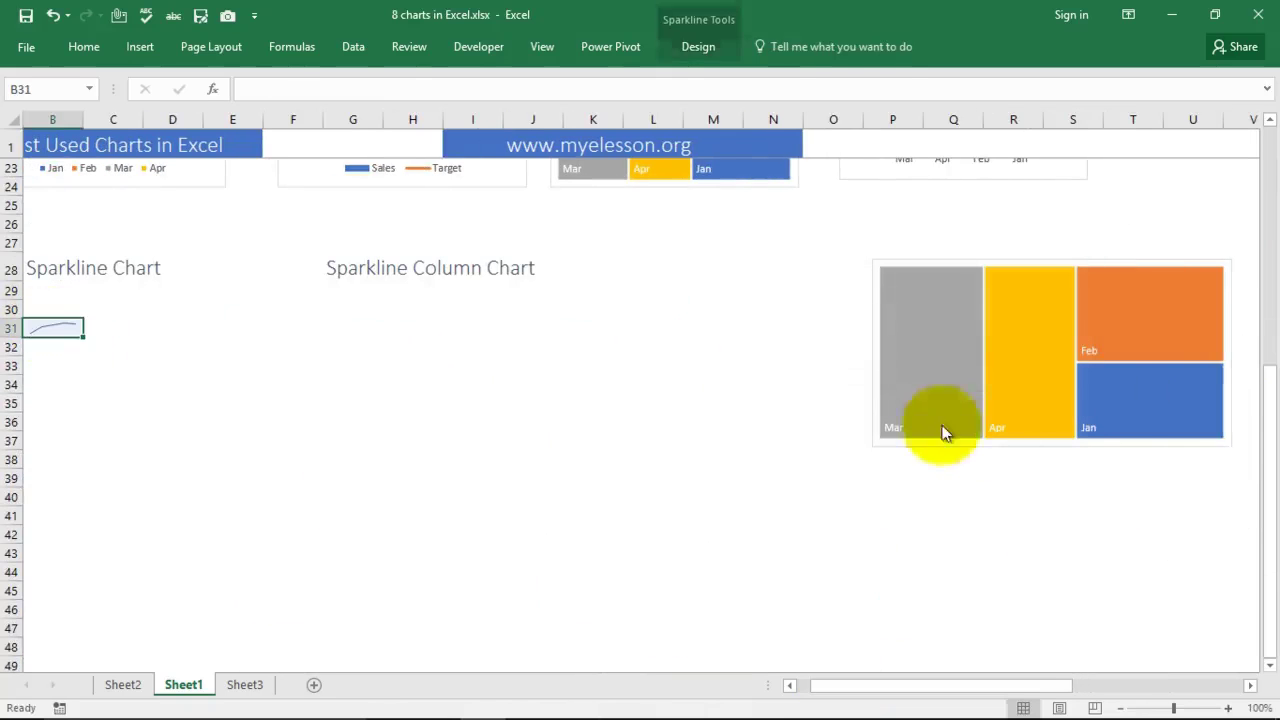
Step: Inspect the B31 sparkline alongside the combo and doughnut charts, ending on cell H31
left_click_drag(870, 689, 855, 693)
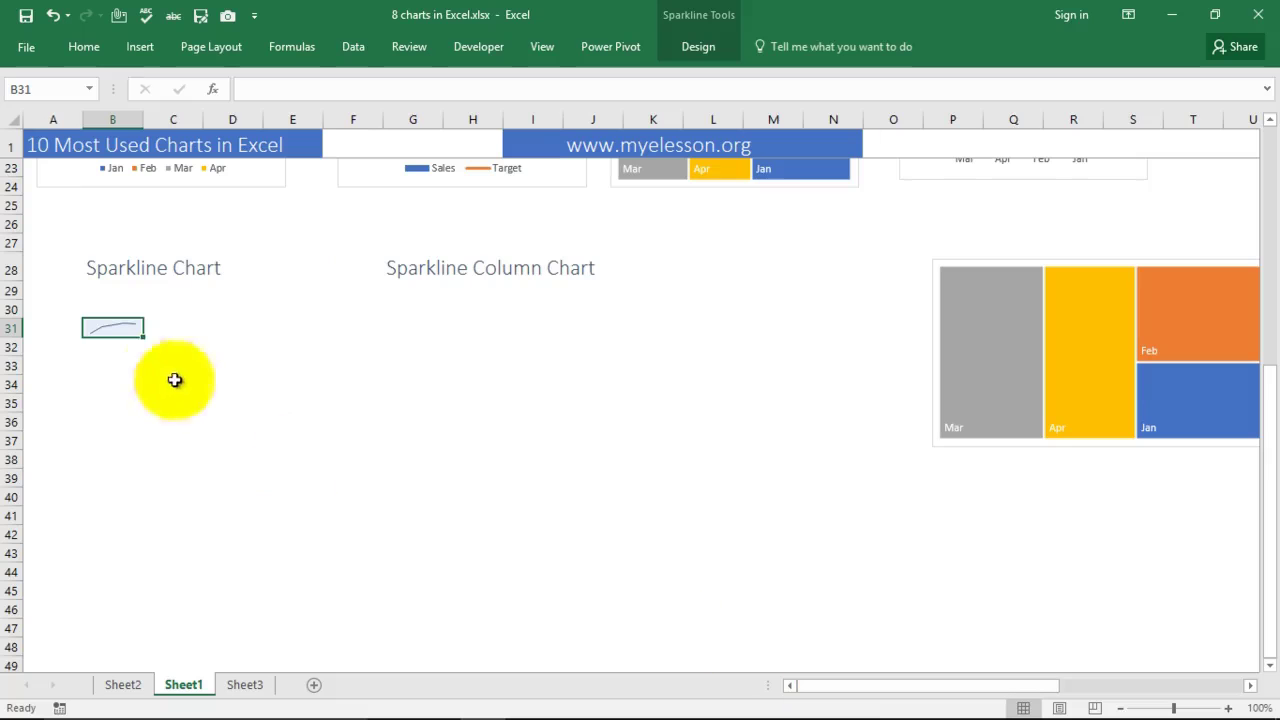
left_click(190, 366)
left_click(106, 330)
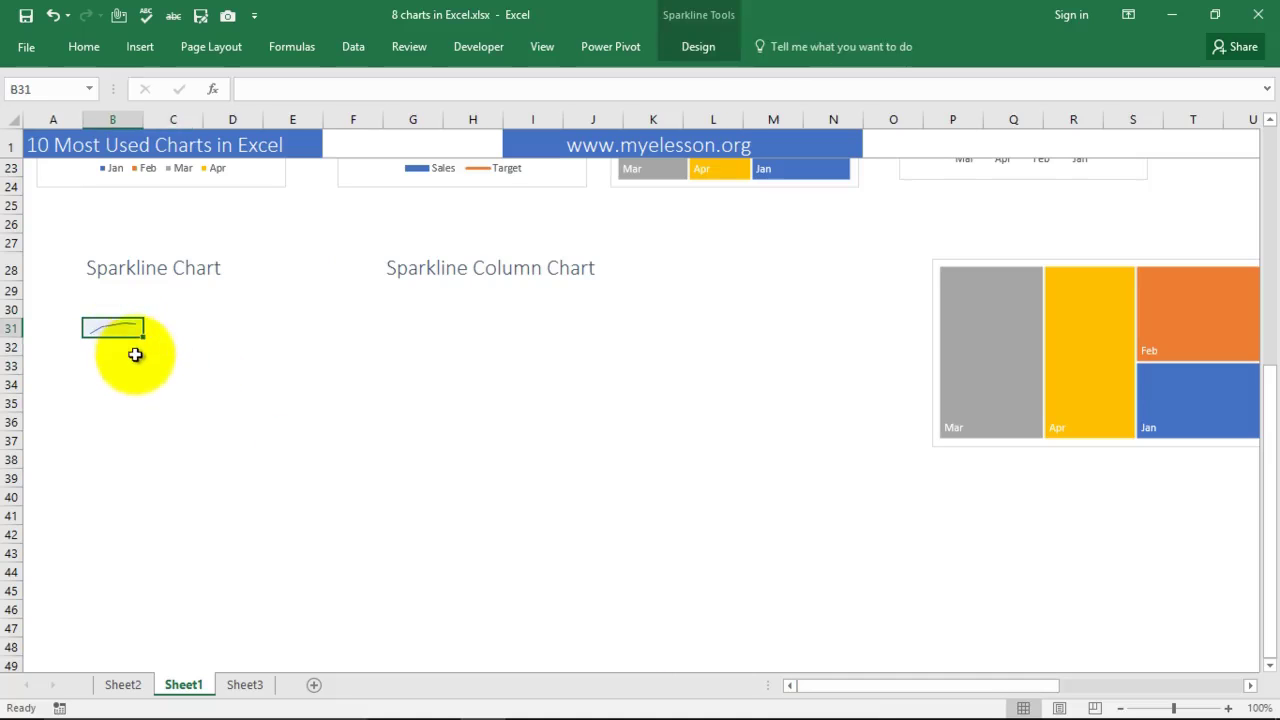
scroll(440, 396, "up", 3)
left_click(365, 318)
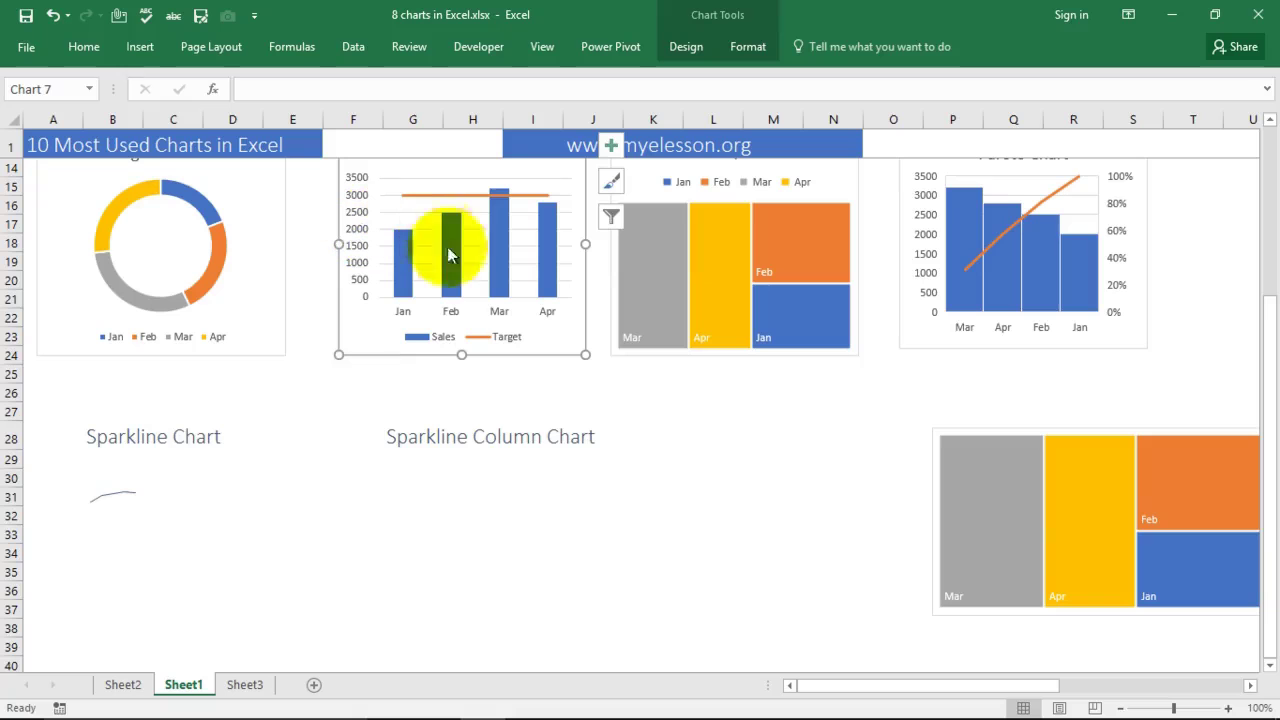
left_click(126, 496)
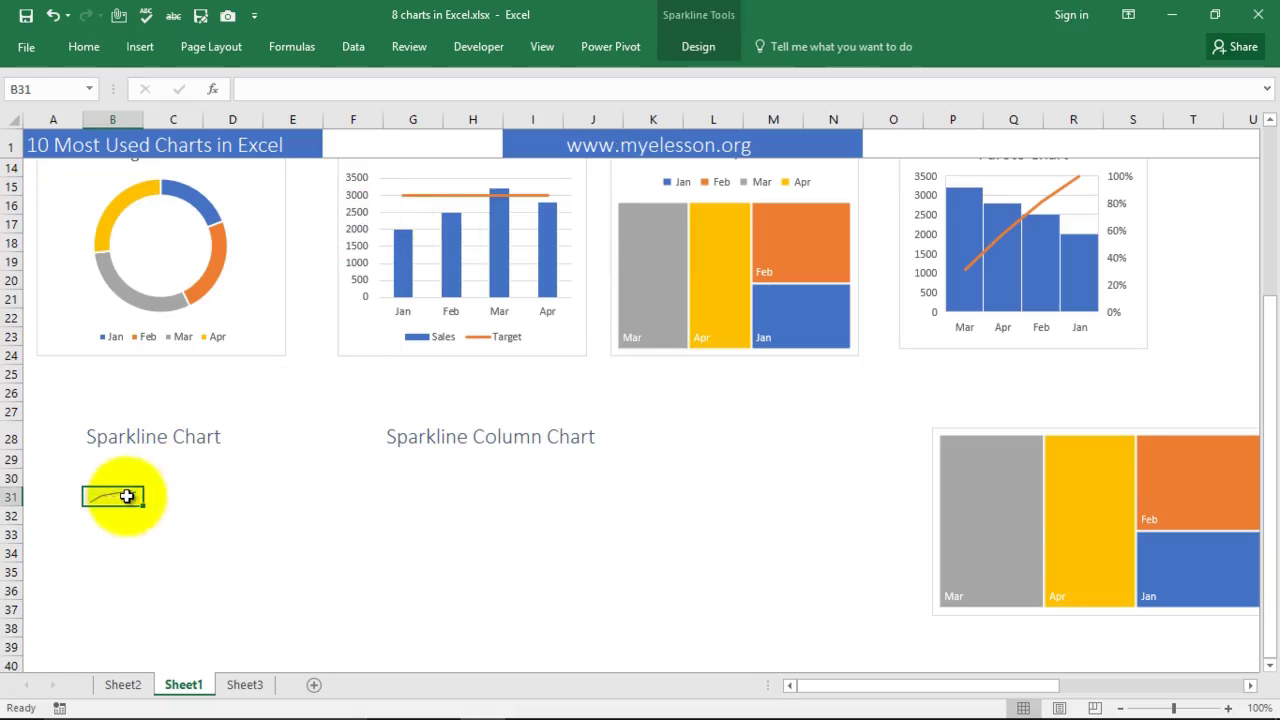
left_click(251, 280)
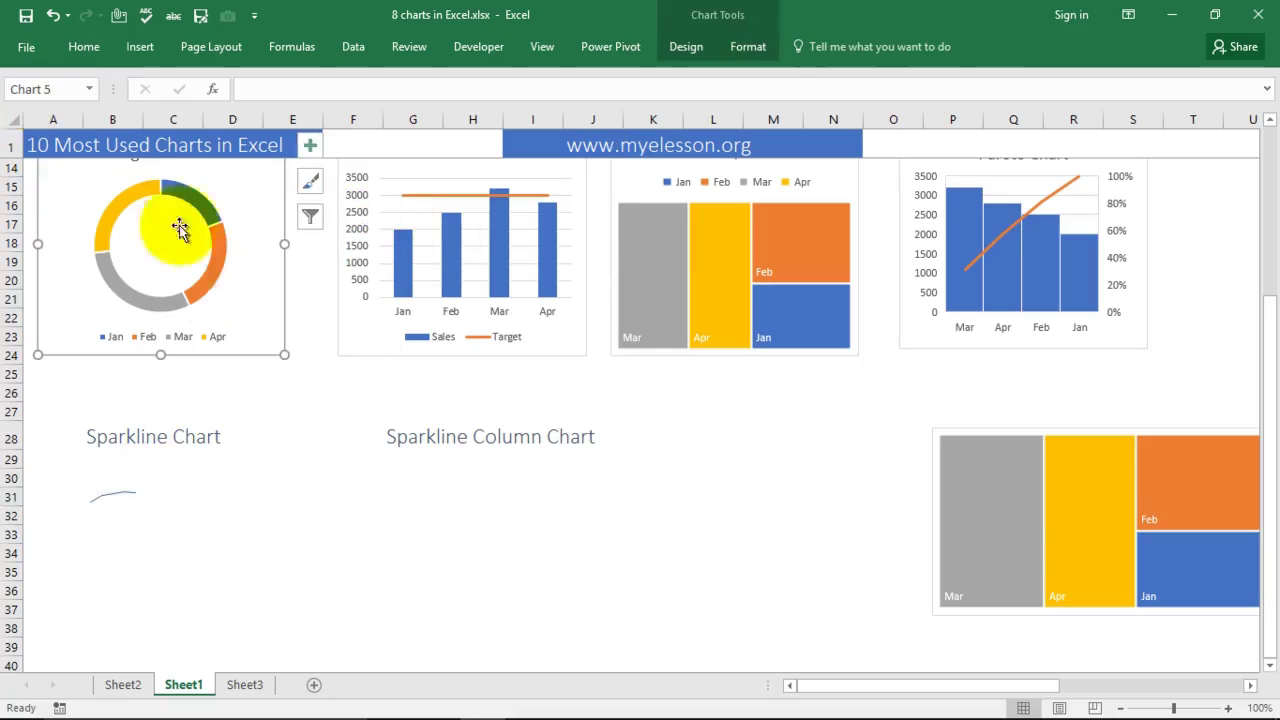
left_click(116, 497)
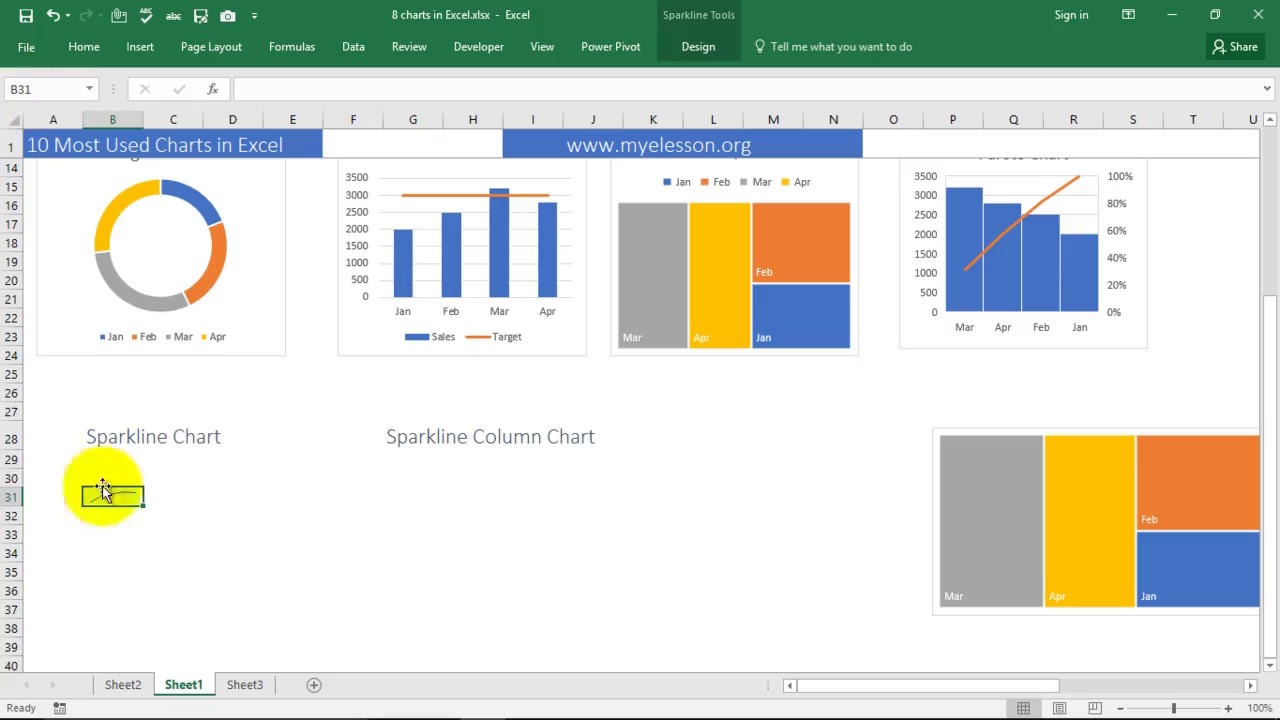
left_click(293, 512)
left_click(133, 494)
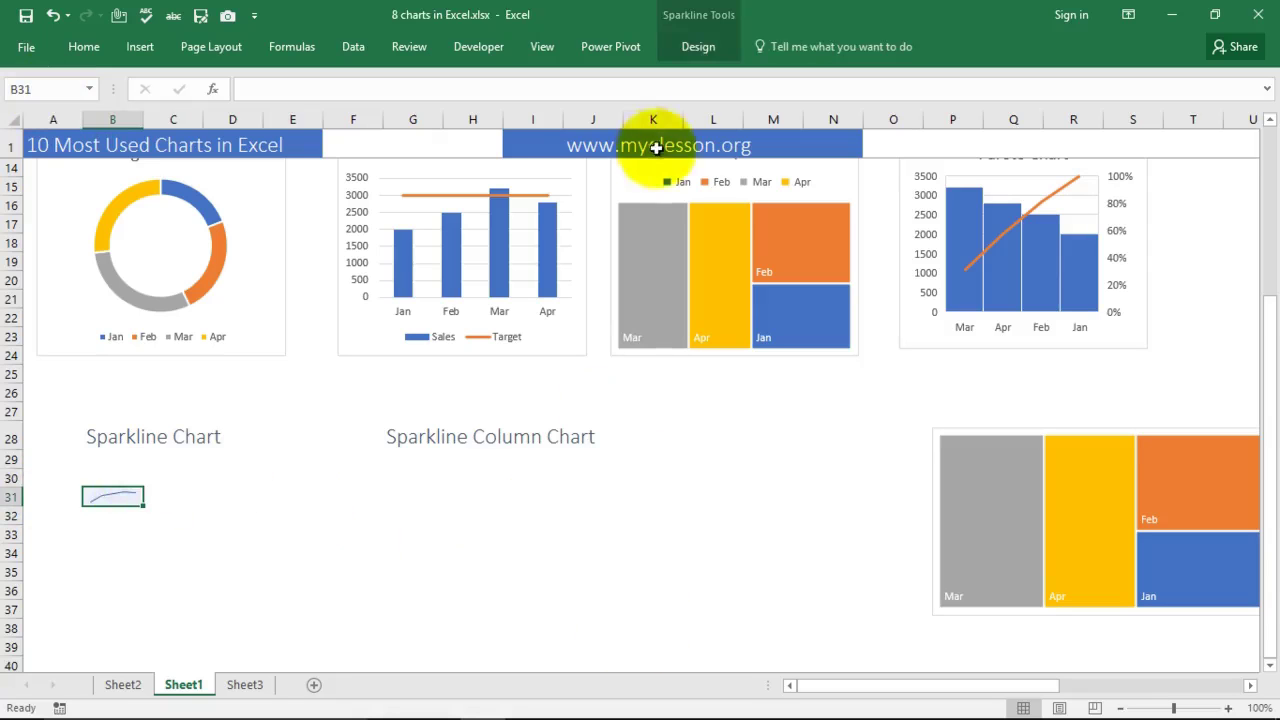
left_click(452, 494)
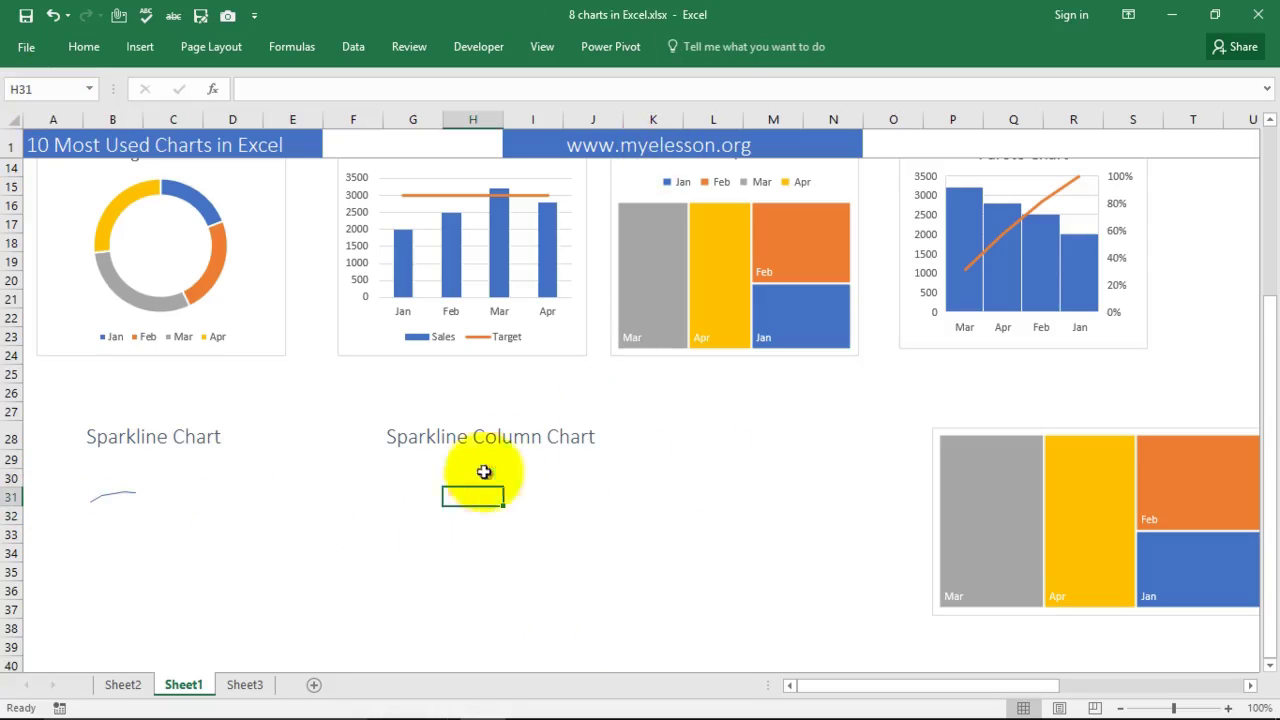
Step: Reselect the Jan–Apr Sales row values Y13:AC13
key("Right")
key("Right")
key("Right")
key("Right")
key("Right")
key("Right")
key("Right")
key("Right")
key("Right")
key("Right")
key("Right")
key("Right")
key("Right")
key("Right")
key("Right")
key("Right")
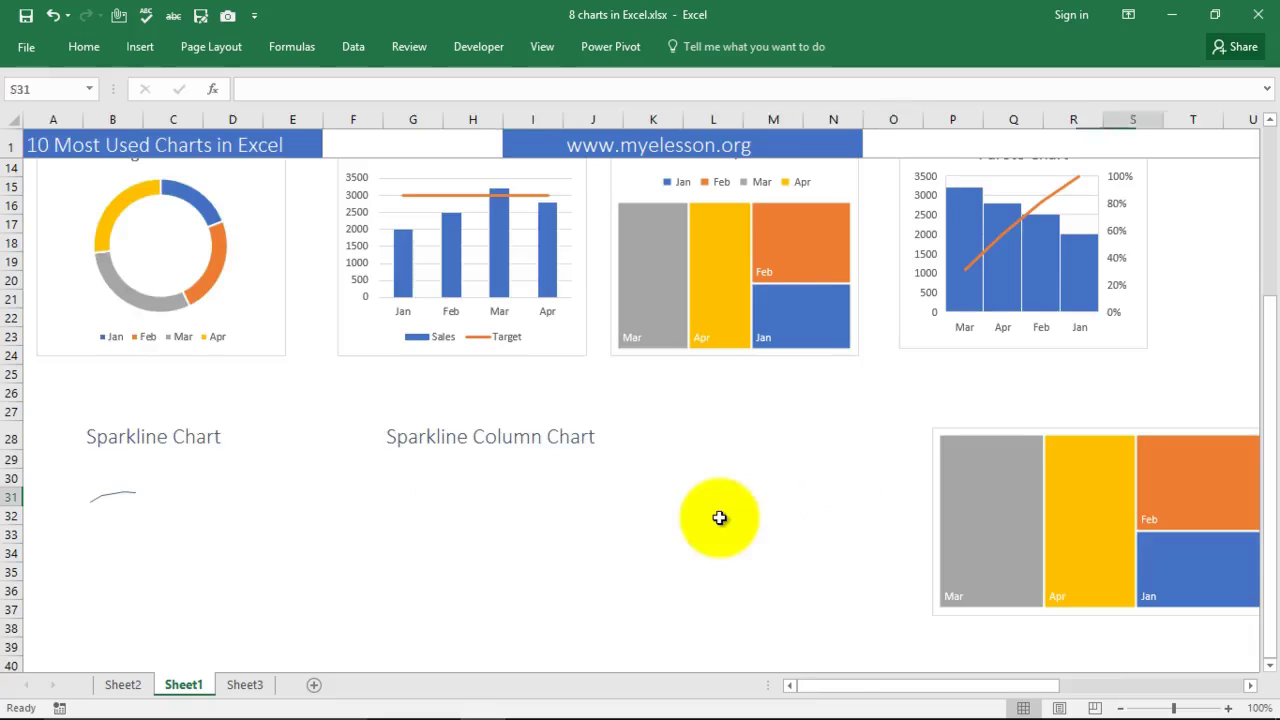
scroll(1089, 358, "up", 3)
scroll(1014, 446, "down", 4)
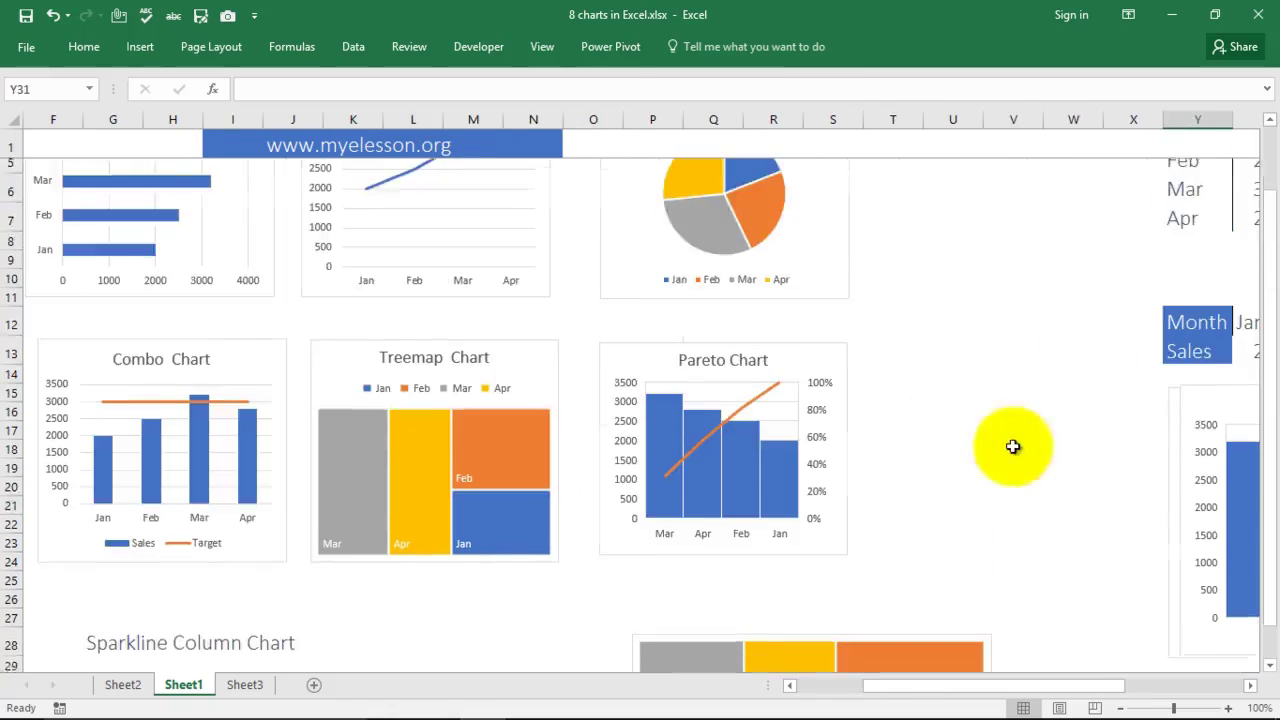
scroll(1043, 523, "up", 4)
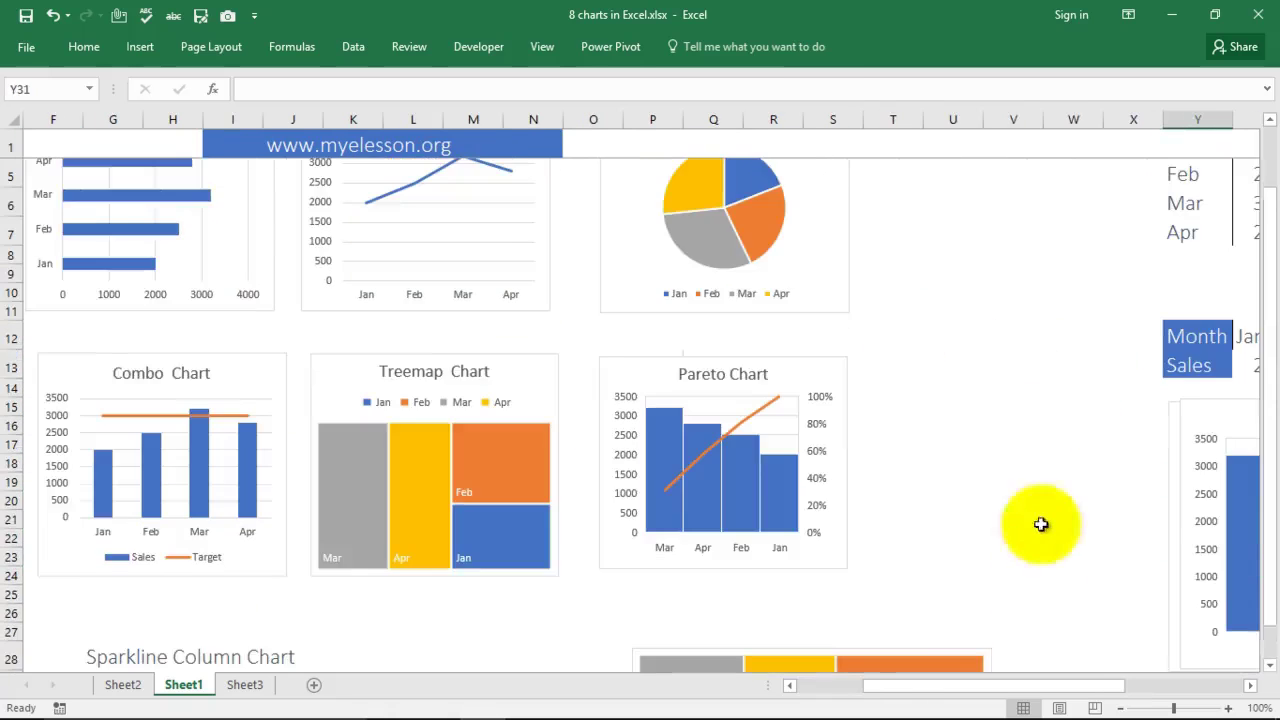
left_click_drag(951, 686, 1058, 695)
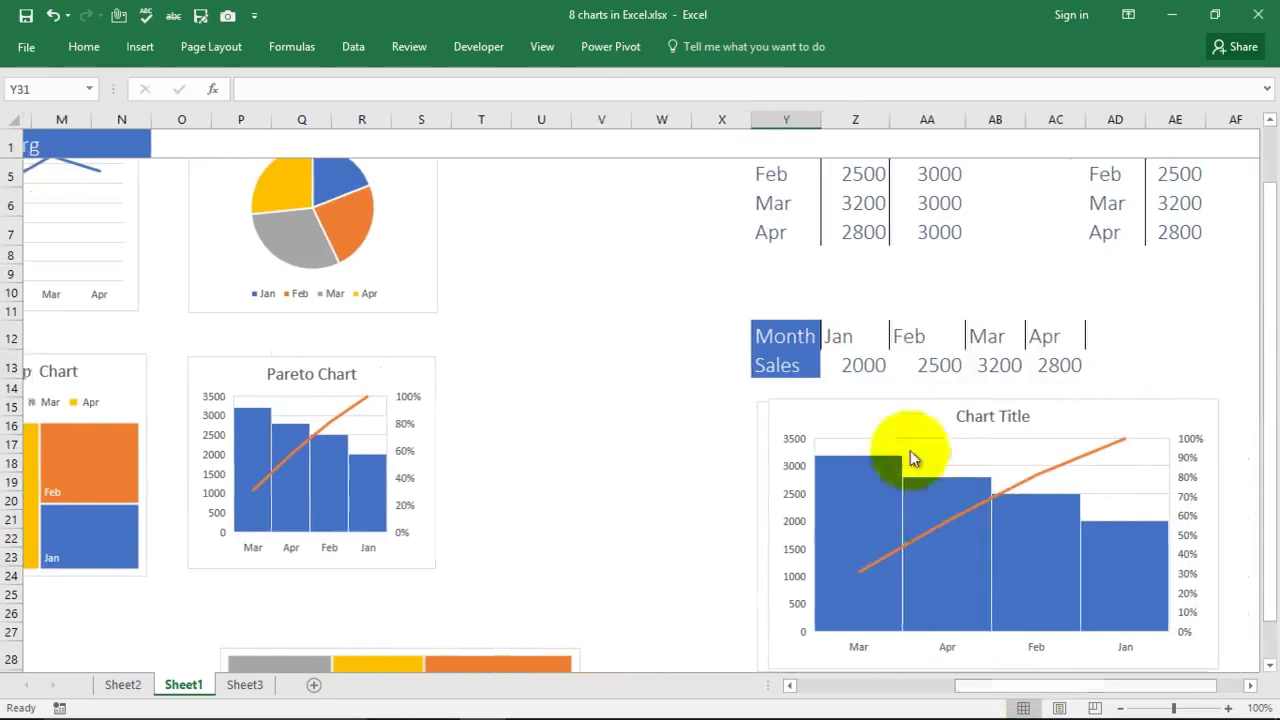
left_click_drag(771, 366, 1033, 367)
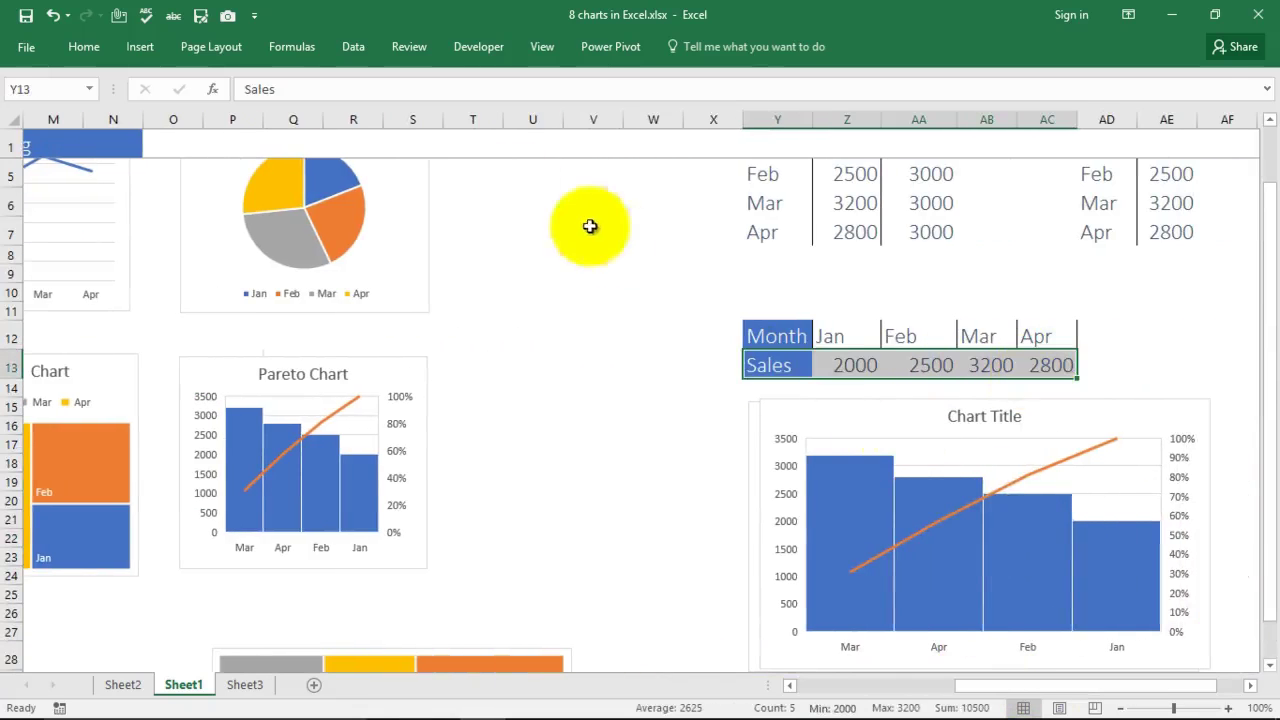
Step: Create a column sparkline of the Sales row in cell G31
left_click(140, 46)
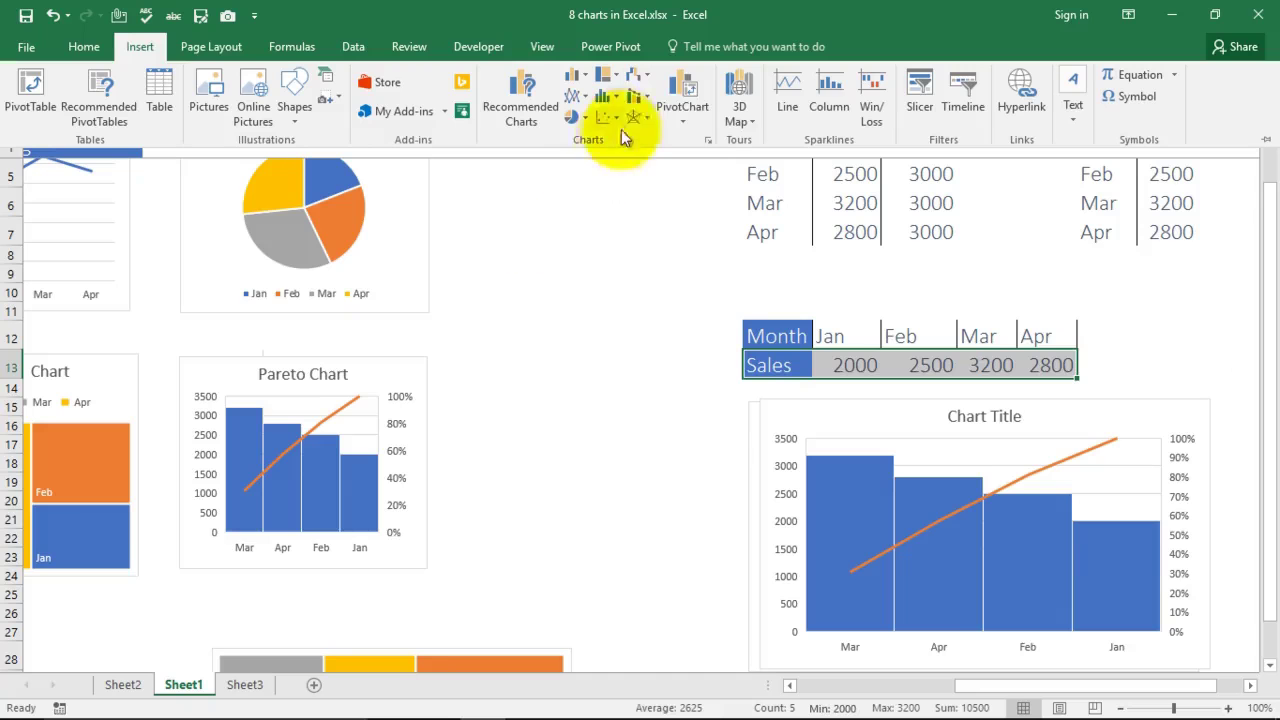
left_click(833, 99)
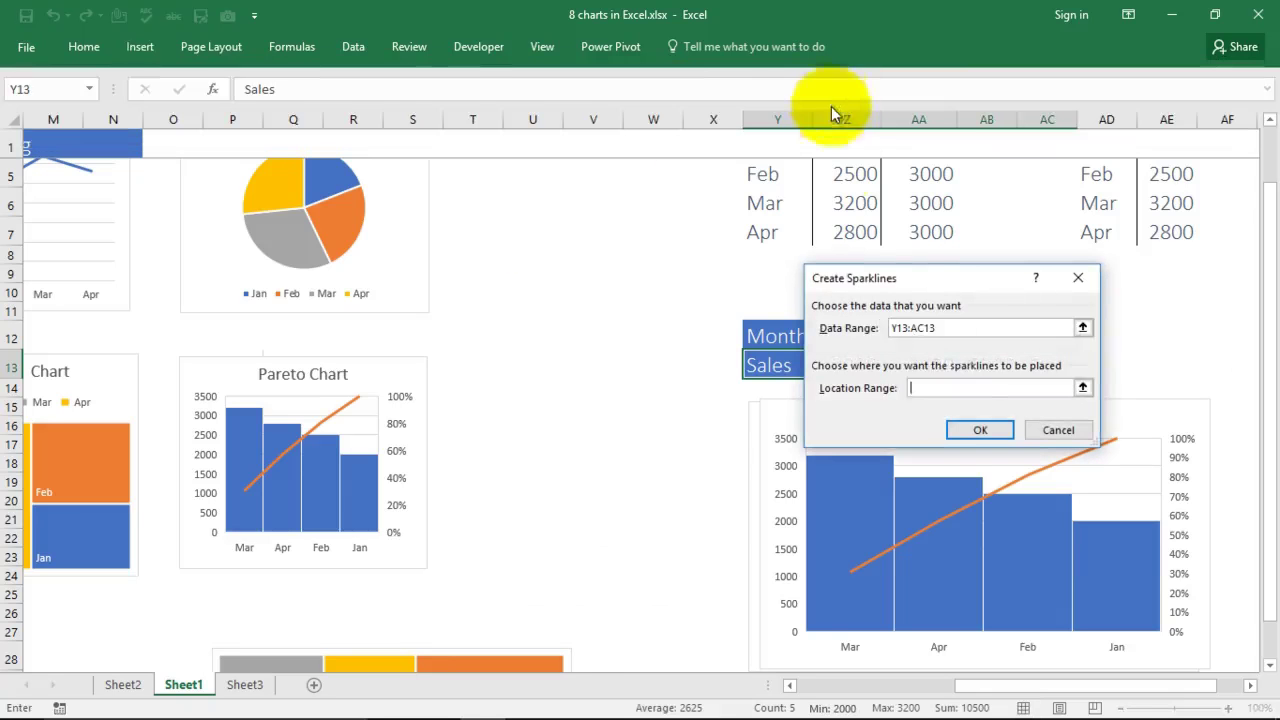
scroll(569, 517, "down", 7)
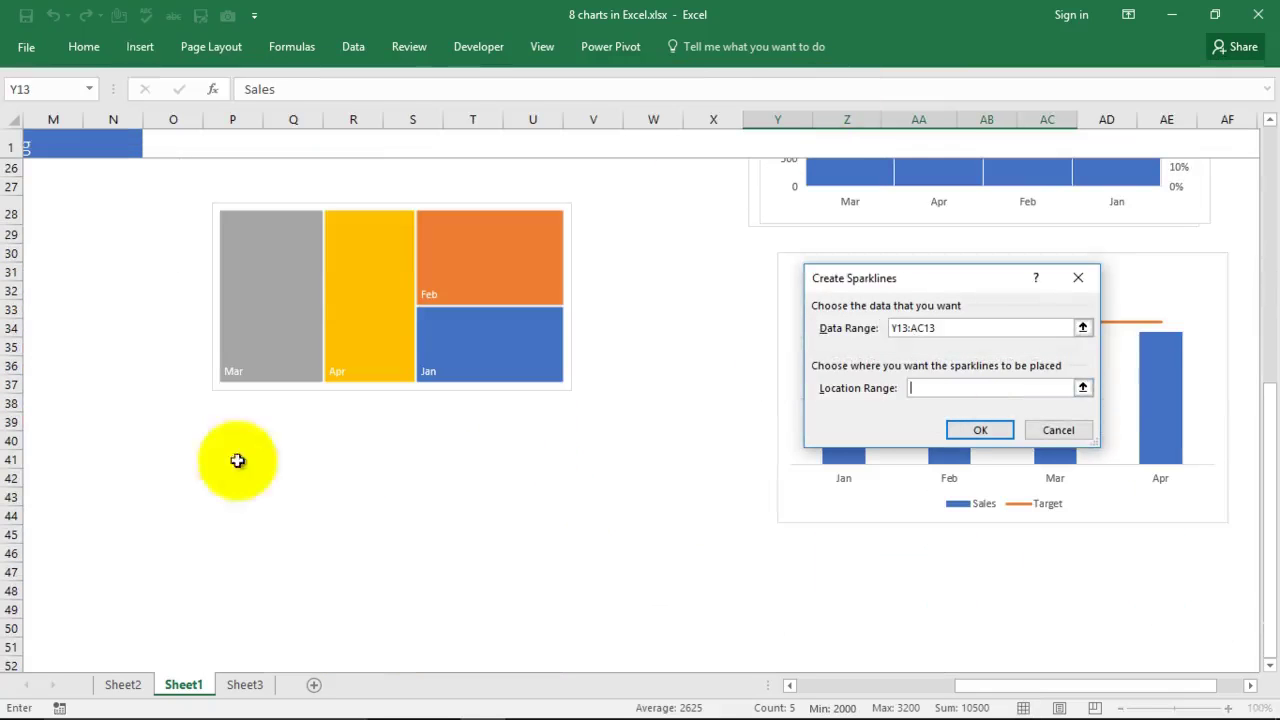
left_click_drag(966, 686, 814, 686)
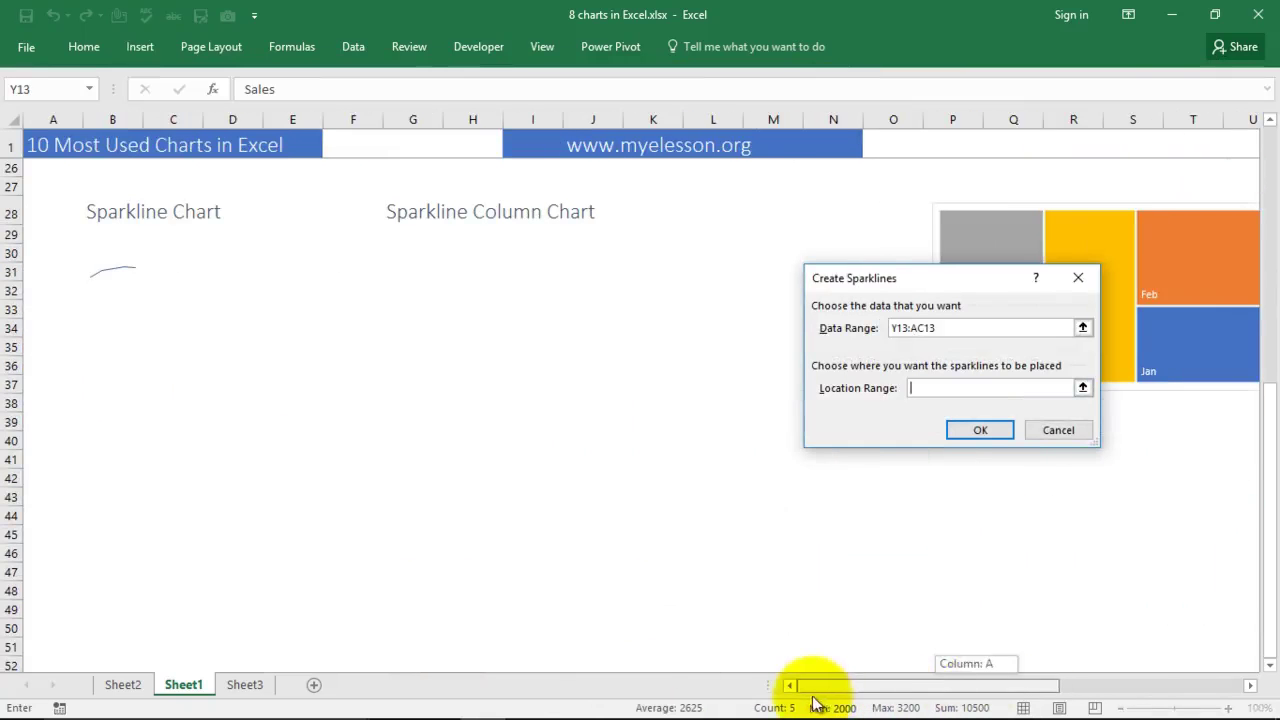
left_click(414, 272)
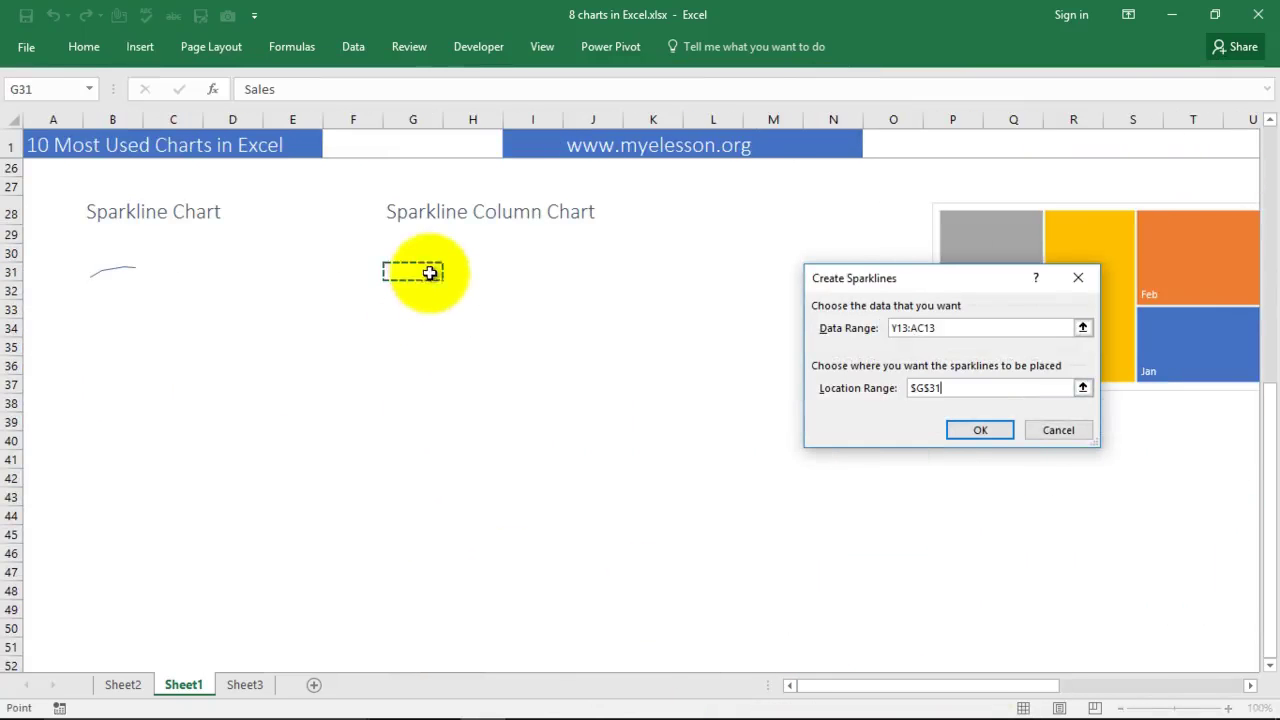
left_click(980, 430)
left_click(473, 347)
left_click(414, 272)
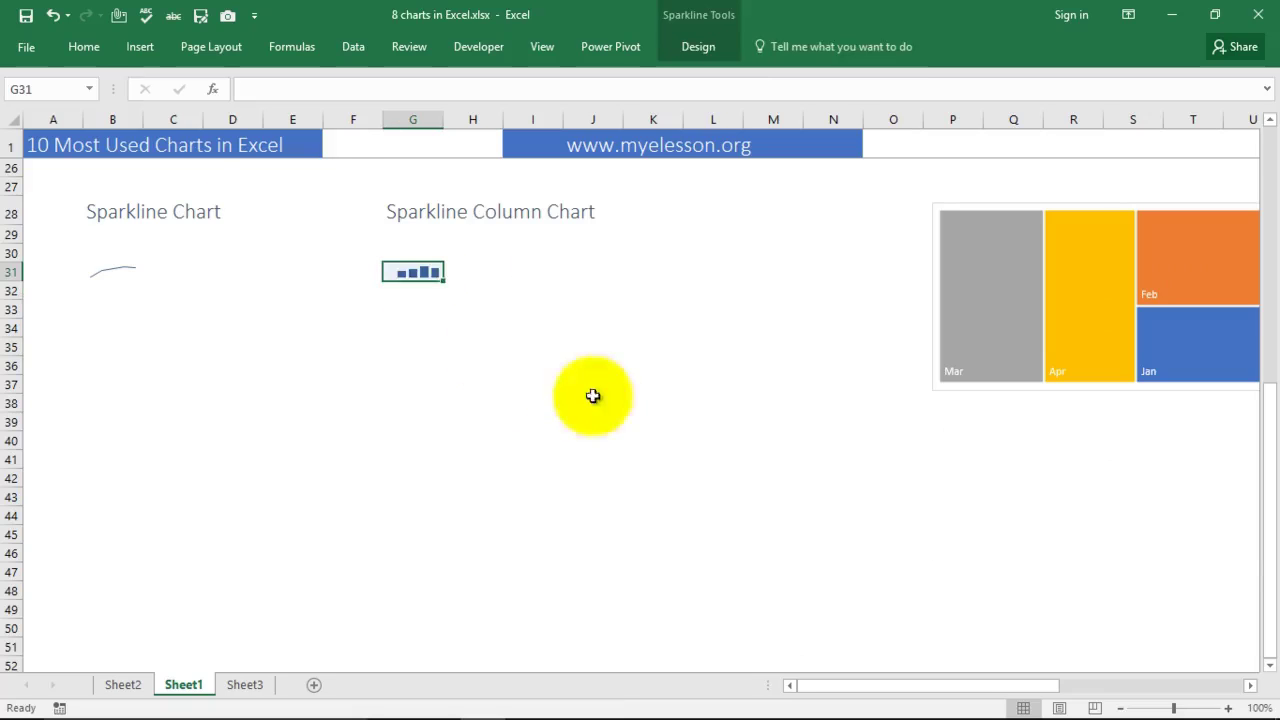
scroll(600, 400, "up", 4)
scroll(630, 435, "up", 2)
Step: Select the Month/Sales/Target table in Y3:AA7 and chart it on a new Chart1 sheet with F11
mouse_move(630, 435)
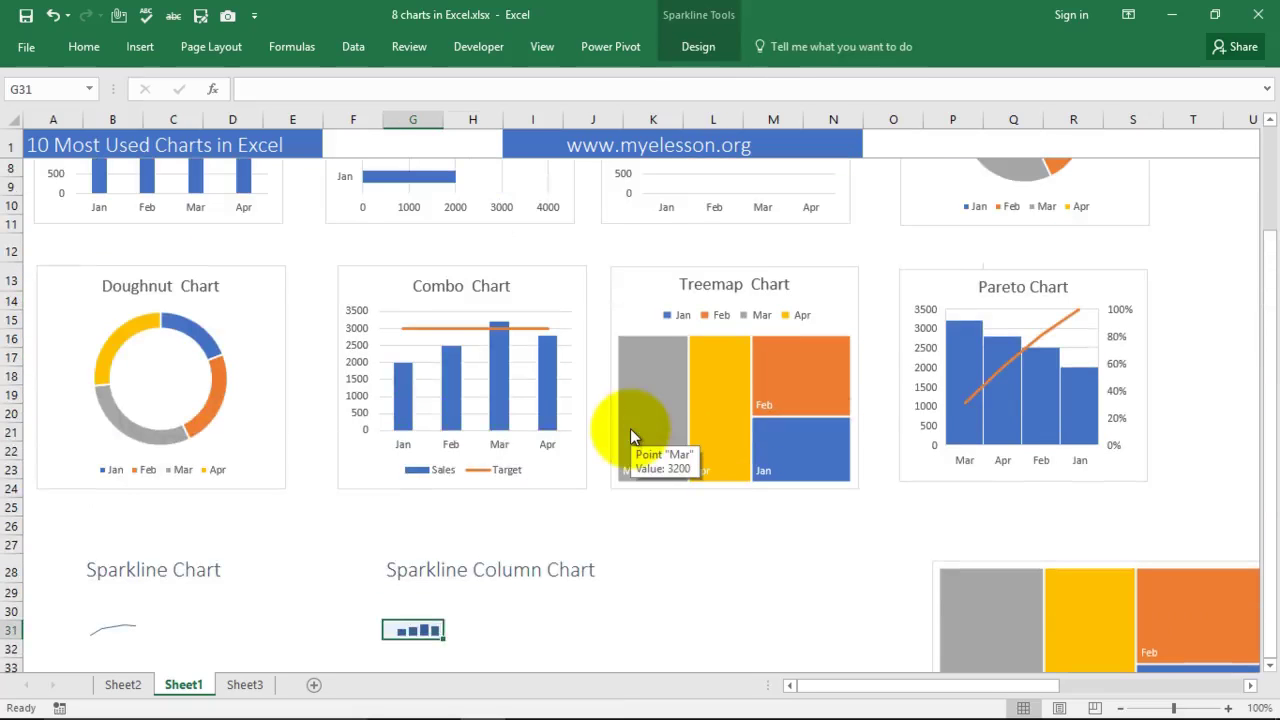
key("Right")
key("Right")
key("Right")
key("Right")
key("Right")
key("Right")
key("Right")
key("Right")
key("Right")
key("Right")
key("Right")
key("Right")
key("Right")
key("Right")
key("Right")
key("Right")
key("Right")
key("Right")
key("Right")
key("Right")
key("Right")
key("Right")
key("Right")
key("Right")
key("Right")
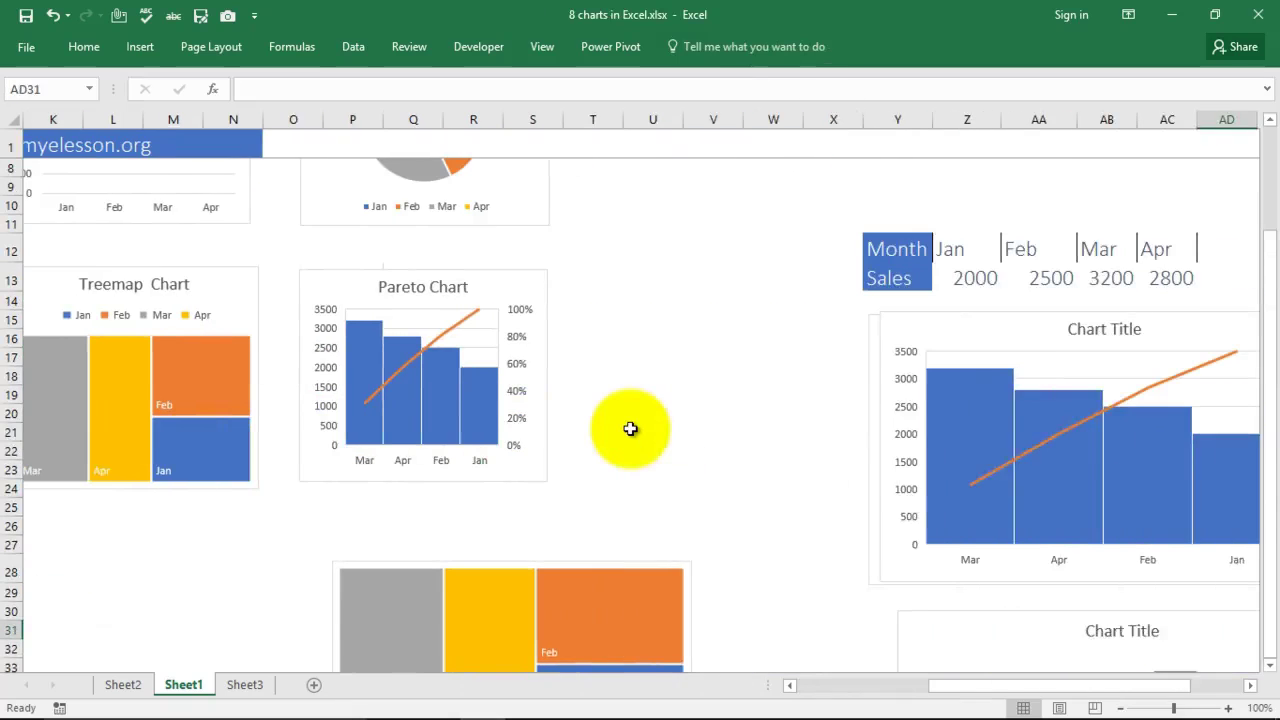
key("Up")
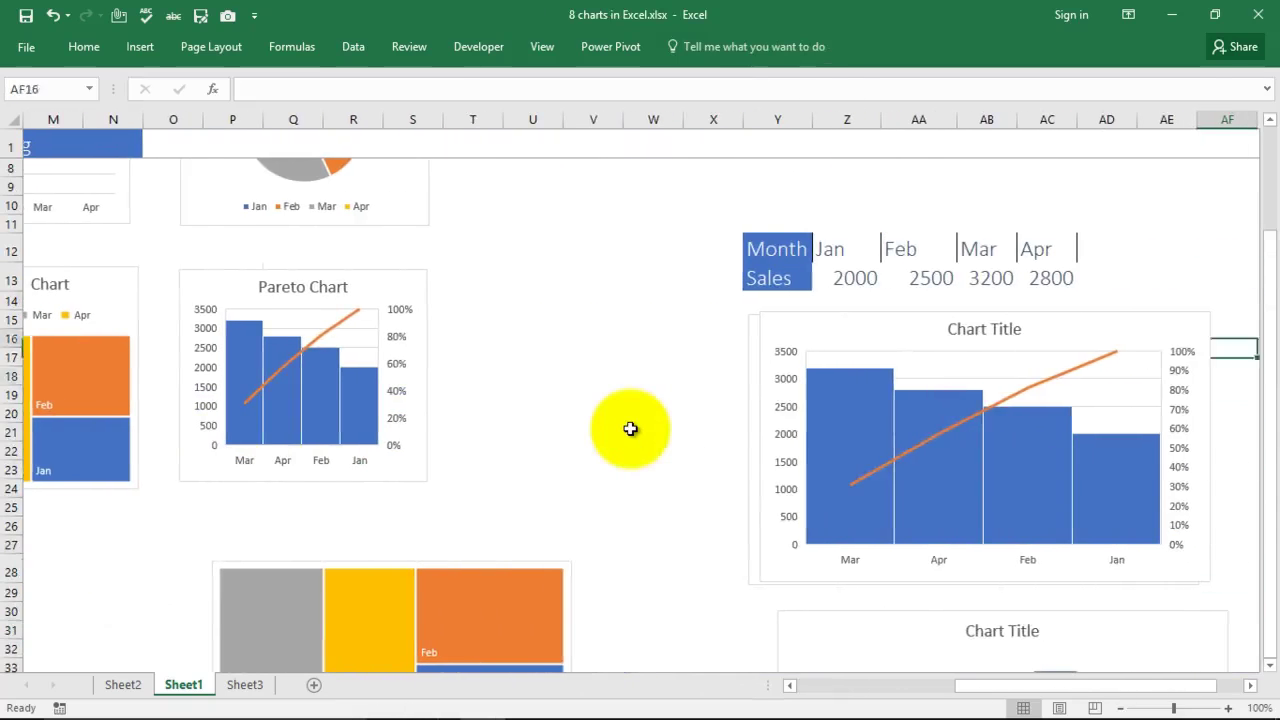
key("Up")
key("Up")
key("Up")
key("Up")
key("Up")
key("Up")
key("Up")
key("Up")
key("Up")
key("Up")
key("Up")
key("Up")
key("Up")
key("Up")
key("Up")
key("Left")
key("Left")
key("Down")
key("Down")
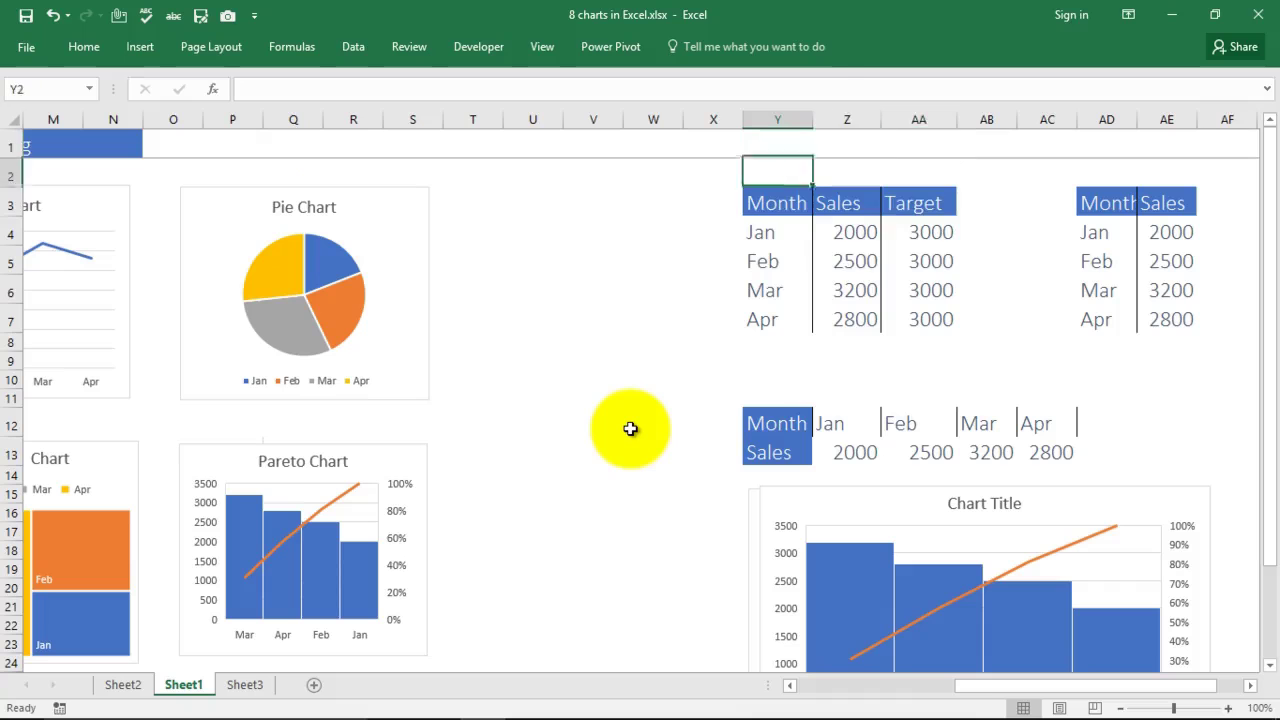
key("shift+Right")
key("shift+Right")
key("shift+Down")
key("shift+Down")
key("shift+Down")
key("shift+Down")
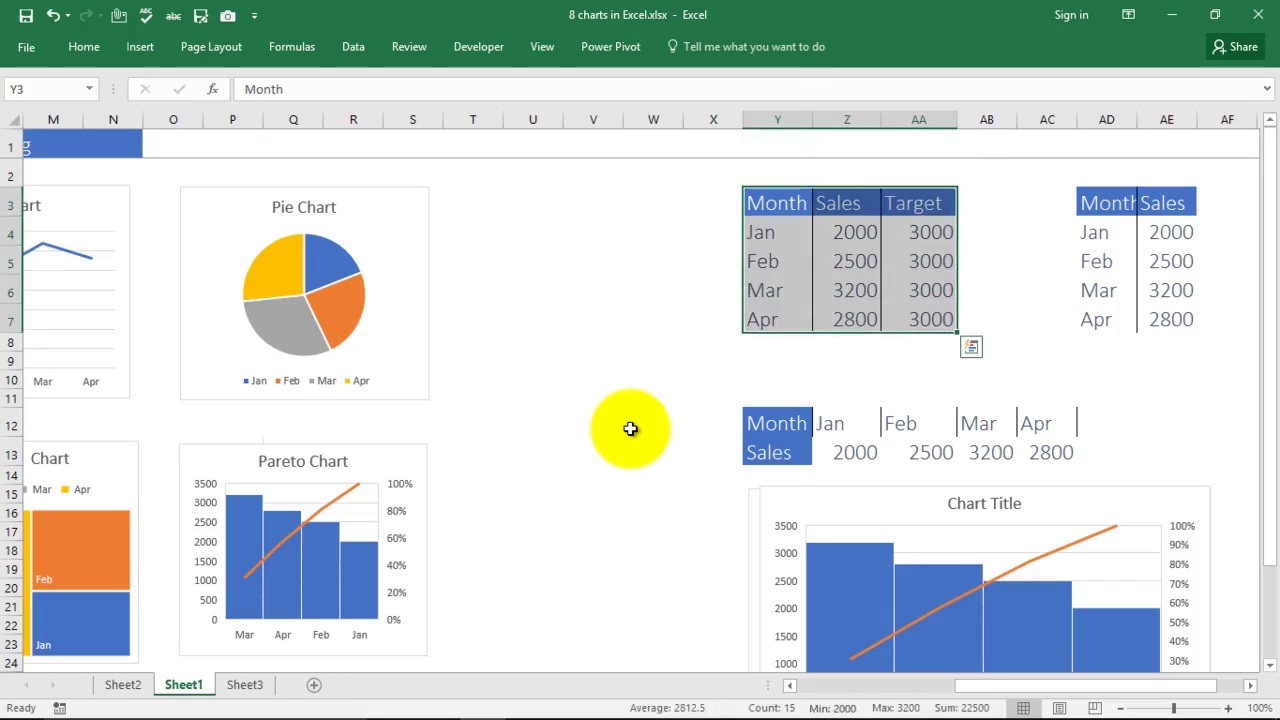
key("F11")
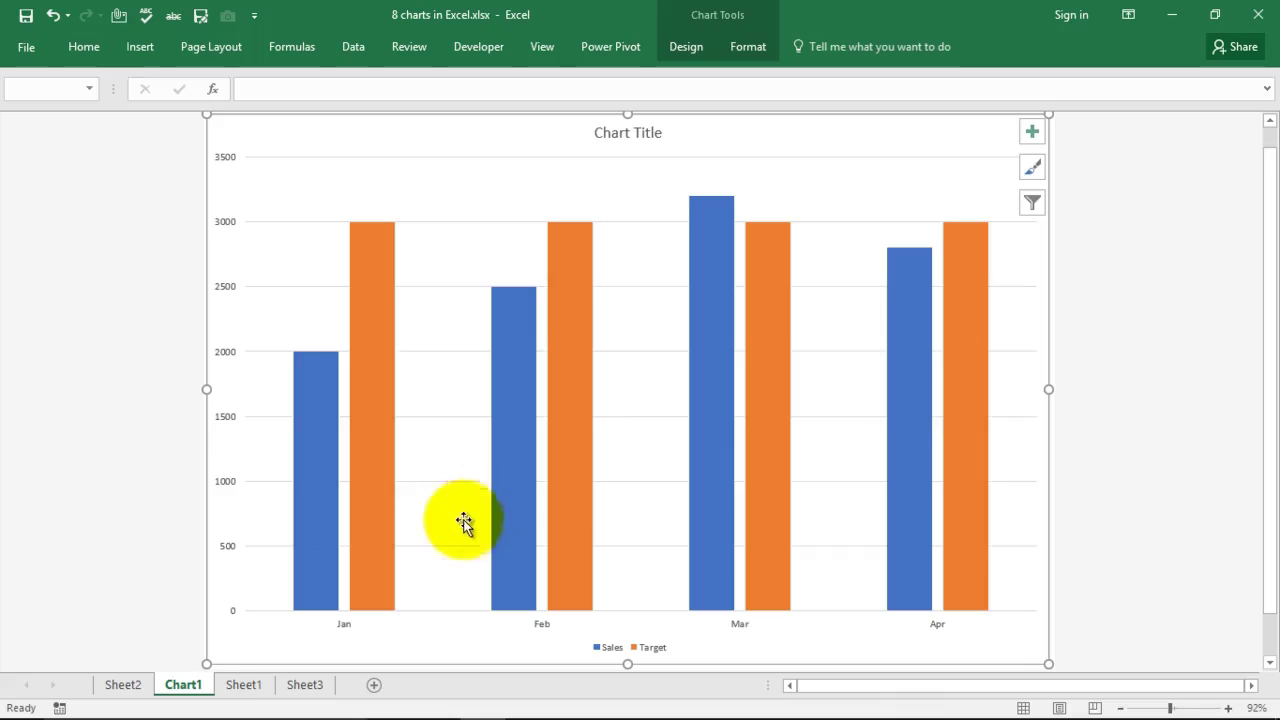
Step: Recolour the columns green and blue and apply Quick Layout 2 with value labels and top legend
left_click(56, 253)
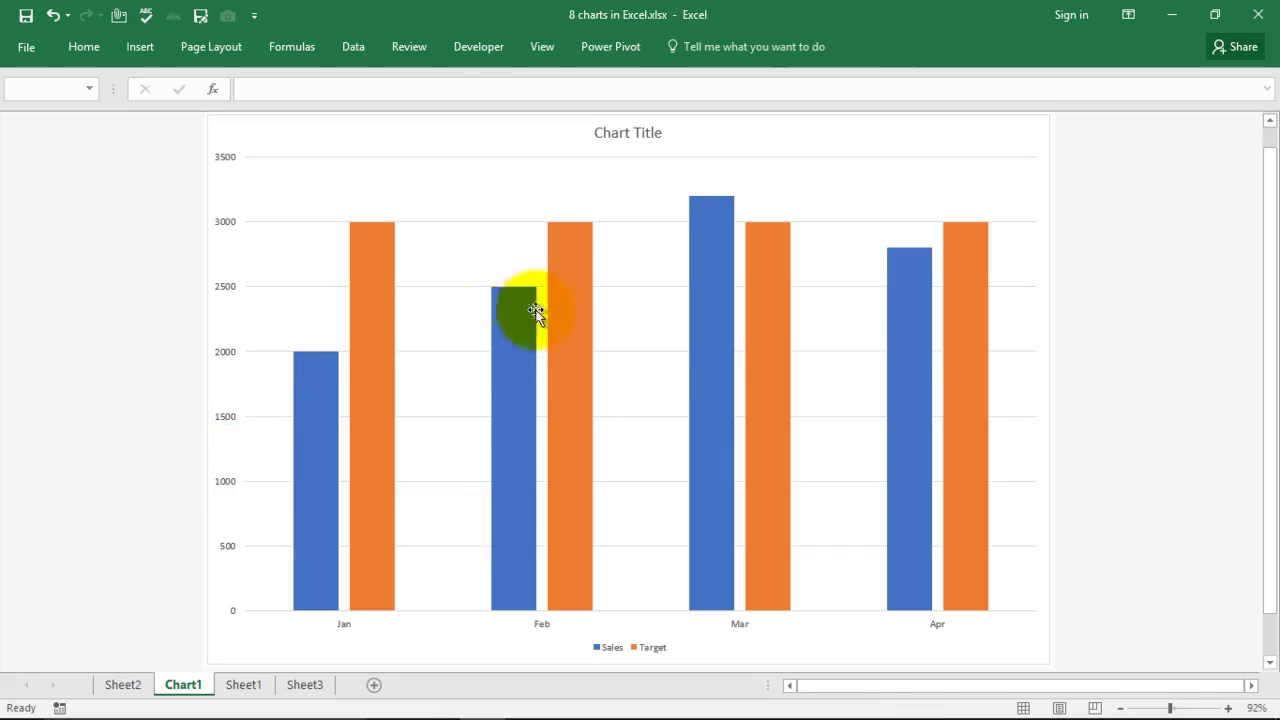
mouse_move(549, 321)
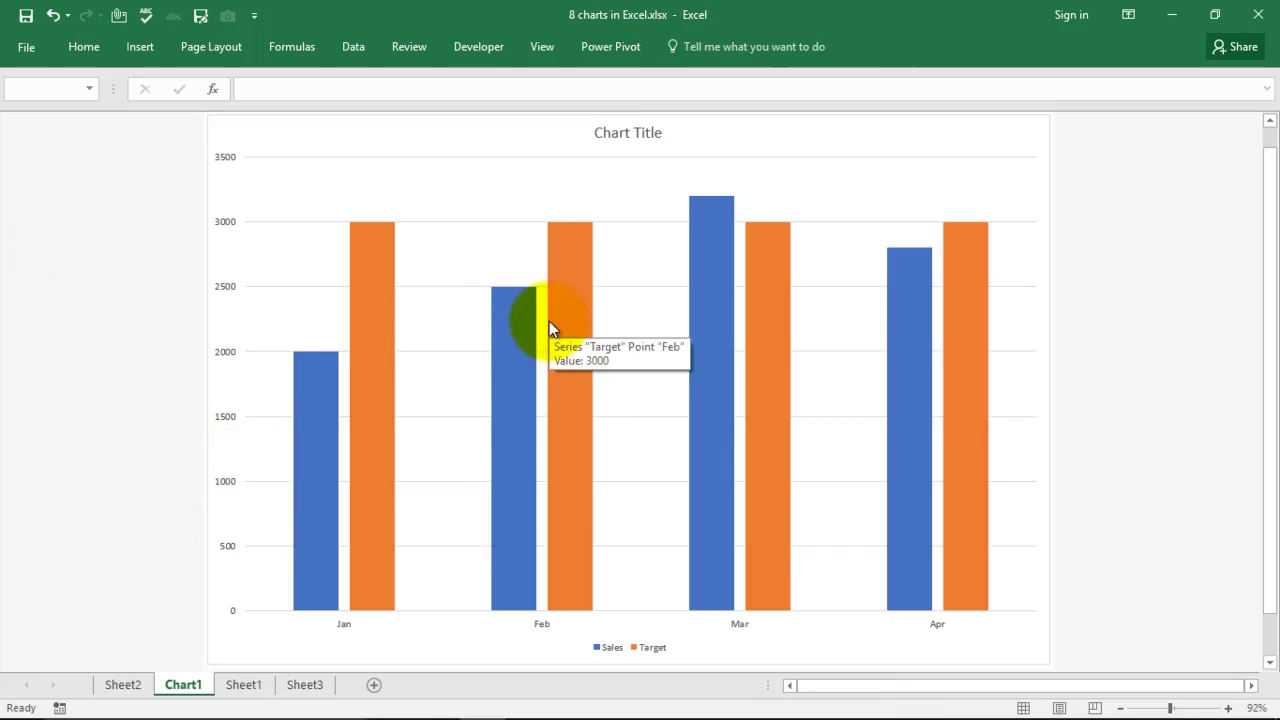
left_click(616, 183)
left_click(681, 50)
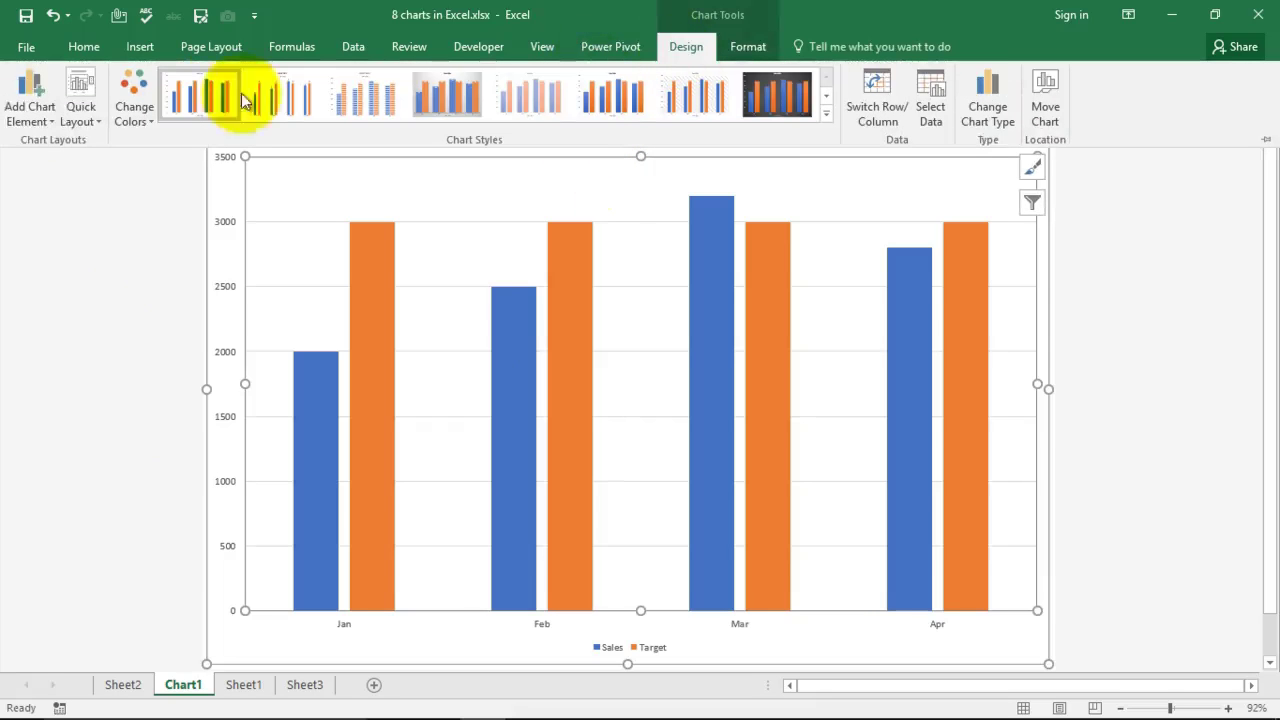
left_click(81, 109)
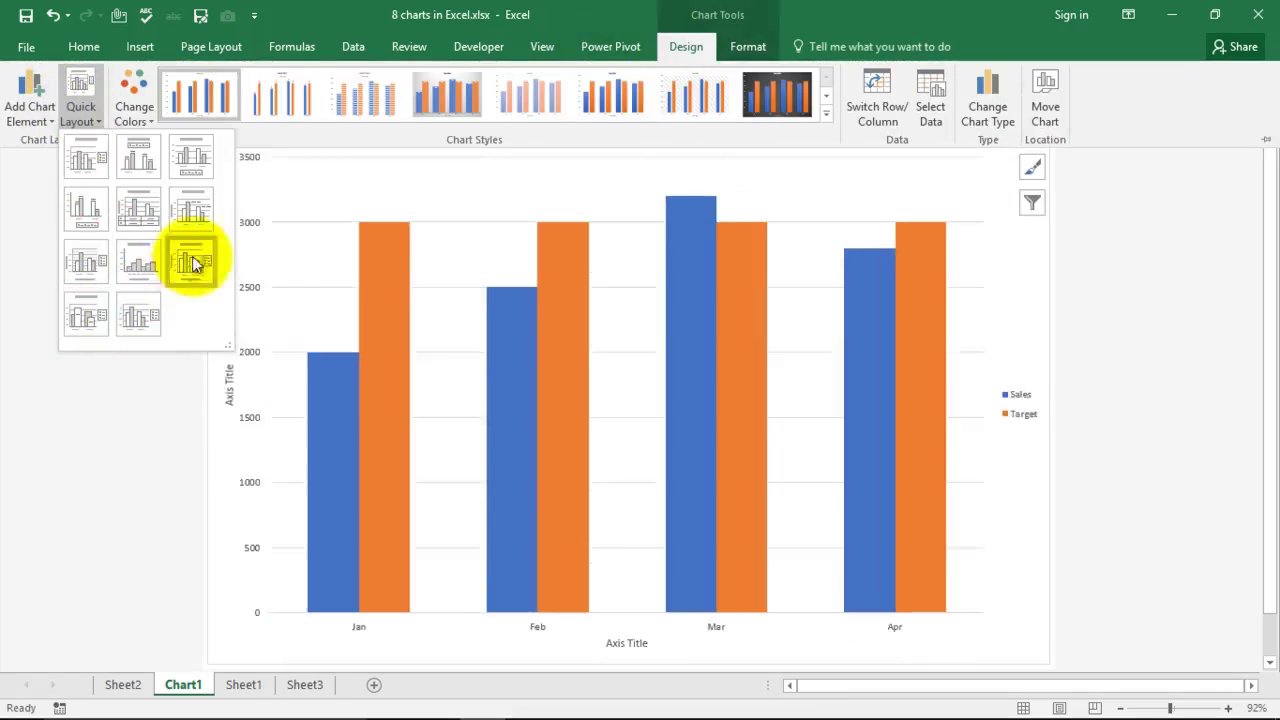
left_click(135, 110)
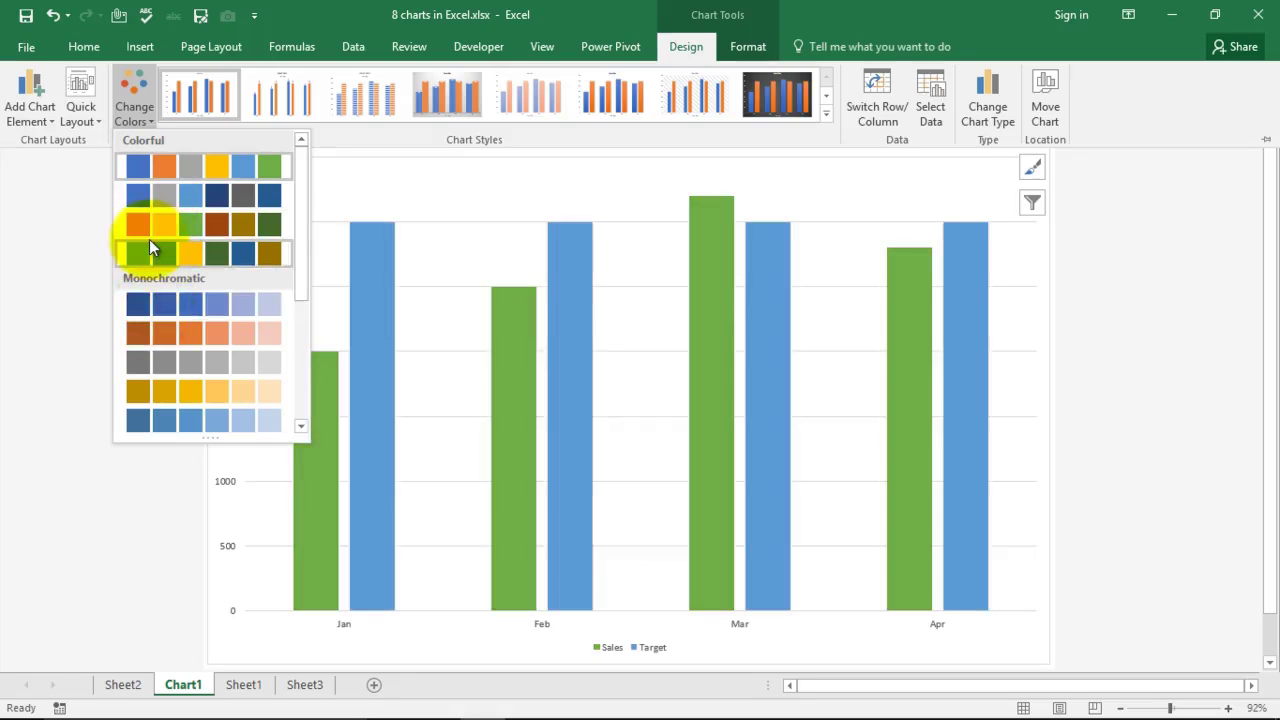
left_click(150, 248)
left_click(100, 118)
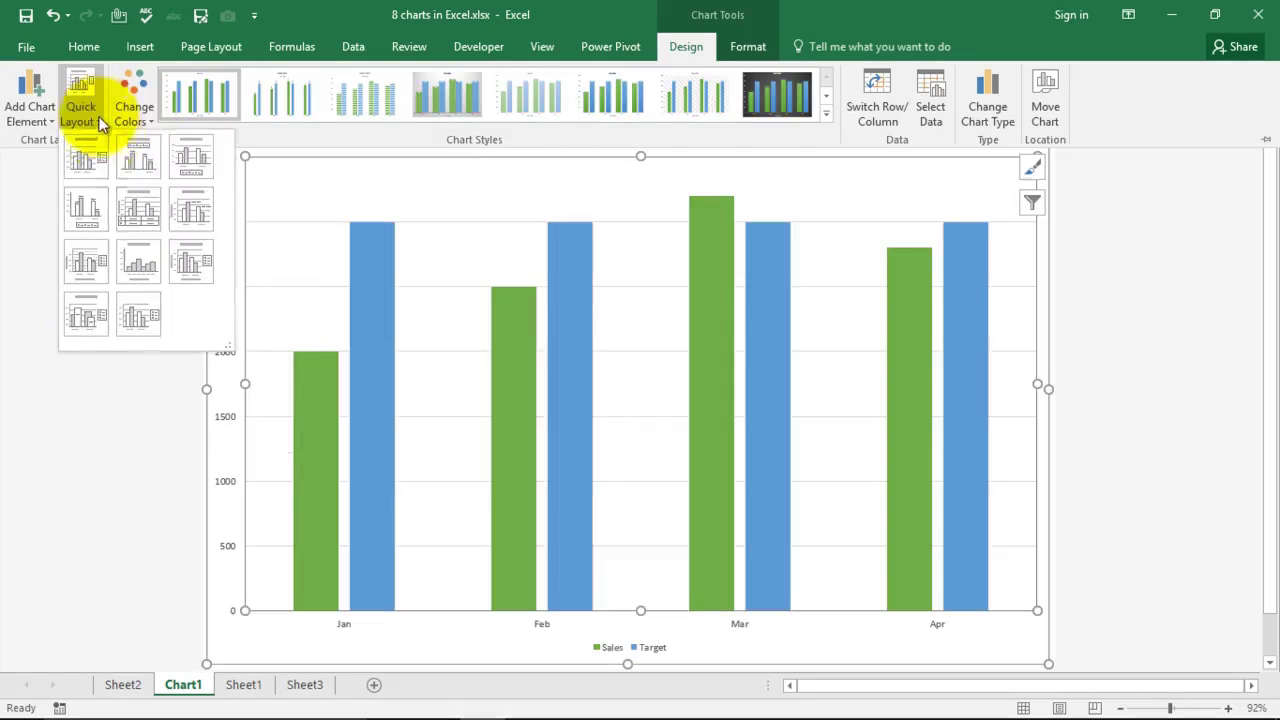
left_click(138, 160)
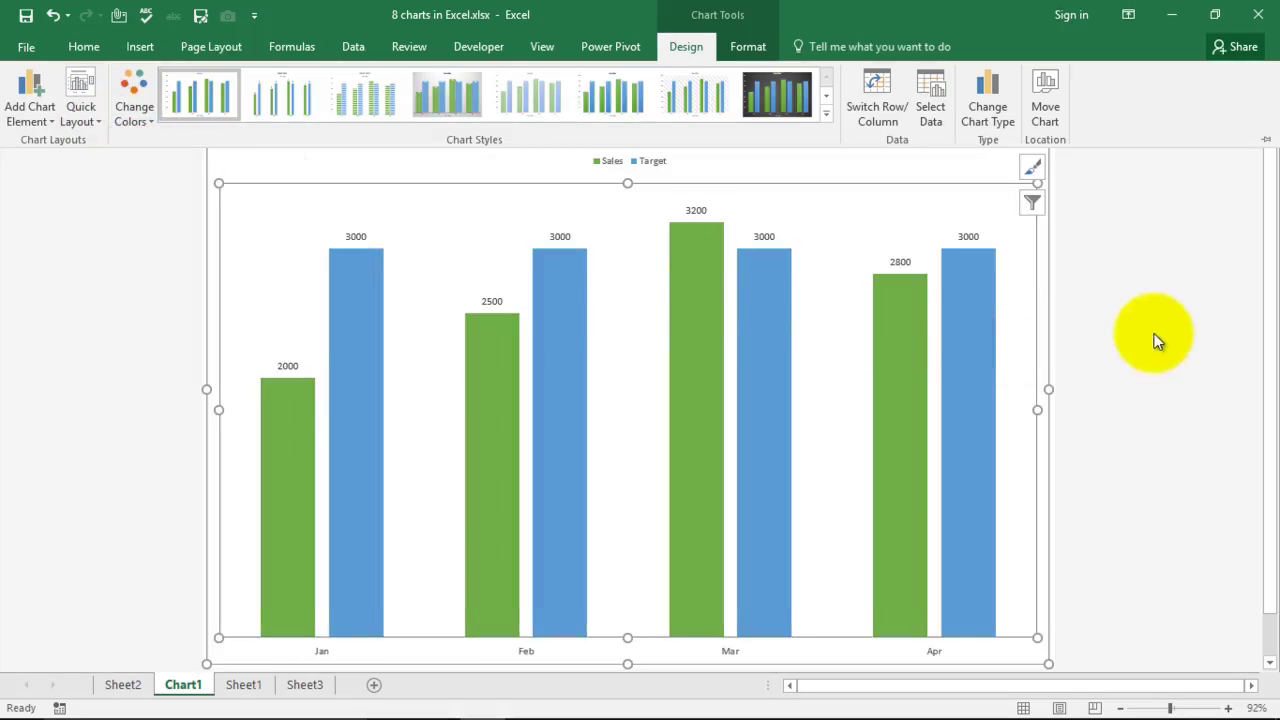
Step: Preview line, pie, bar, area and scatter chart types, then close without changing the type
left_click(990, 115)
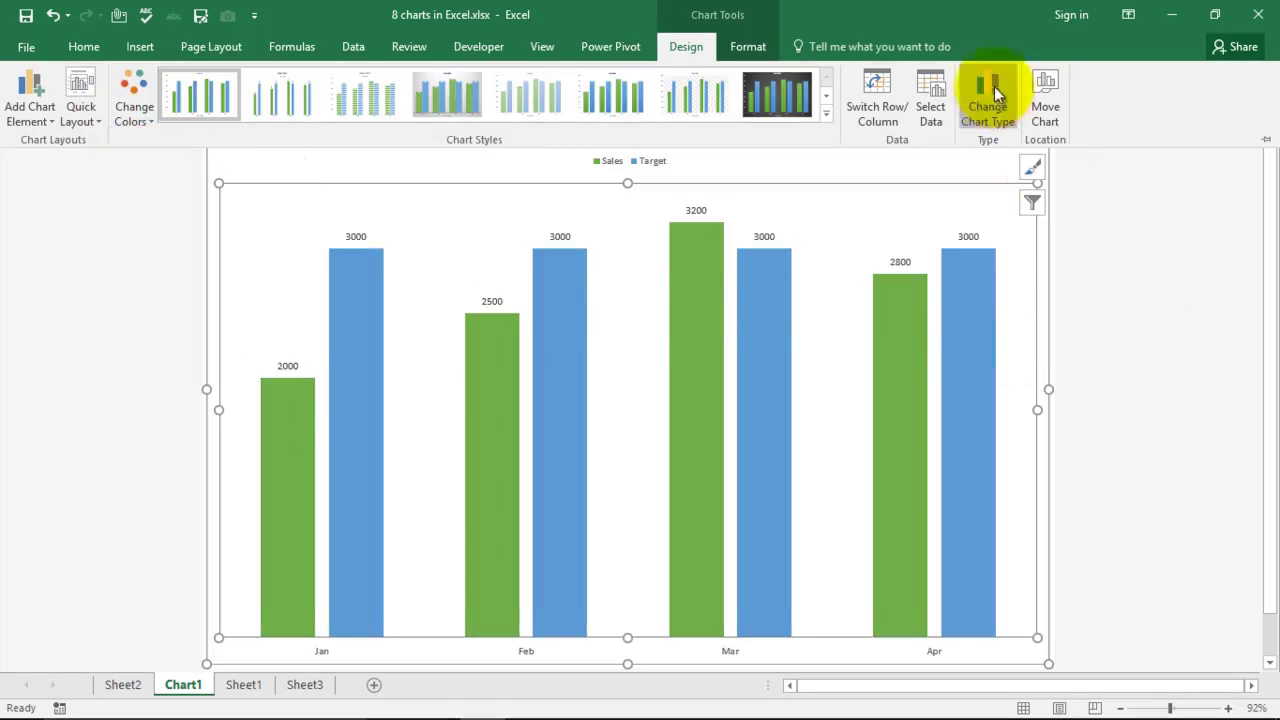
left_click(528, 224)
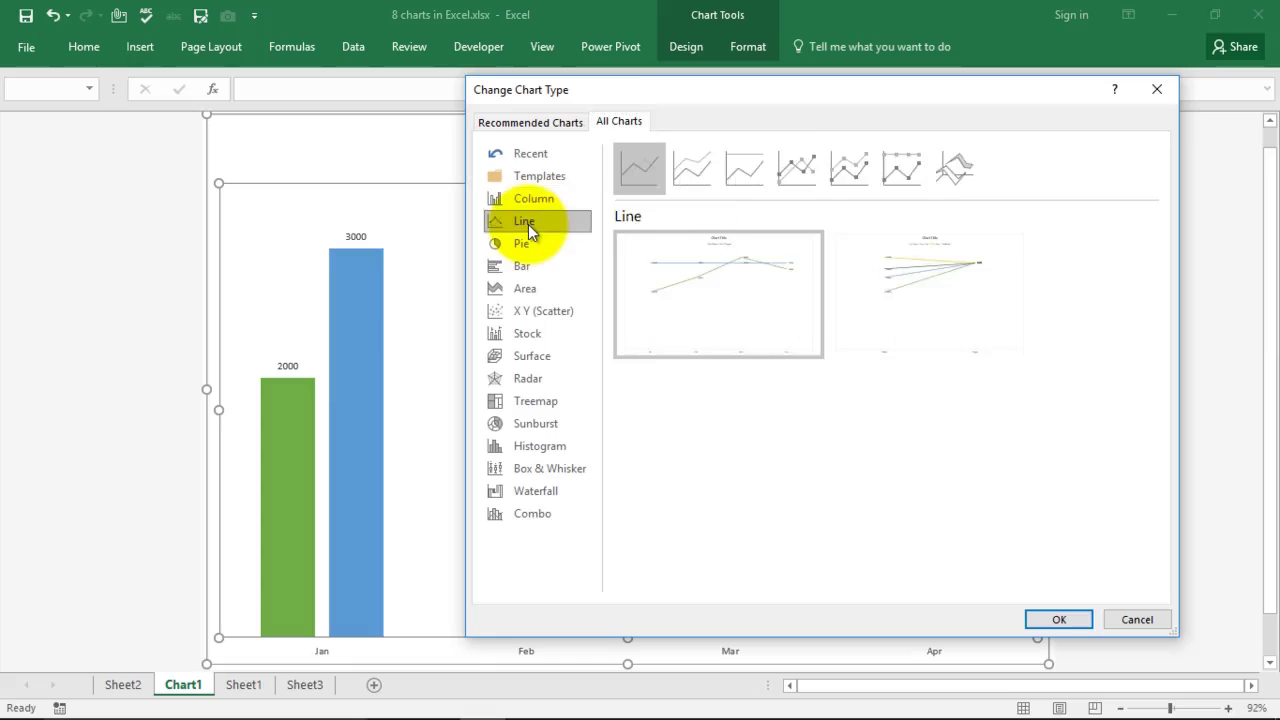
left_click(520, 245)
left_click(518, 268)
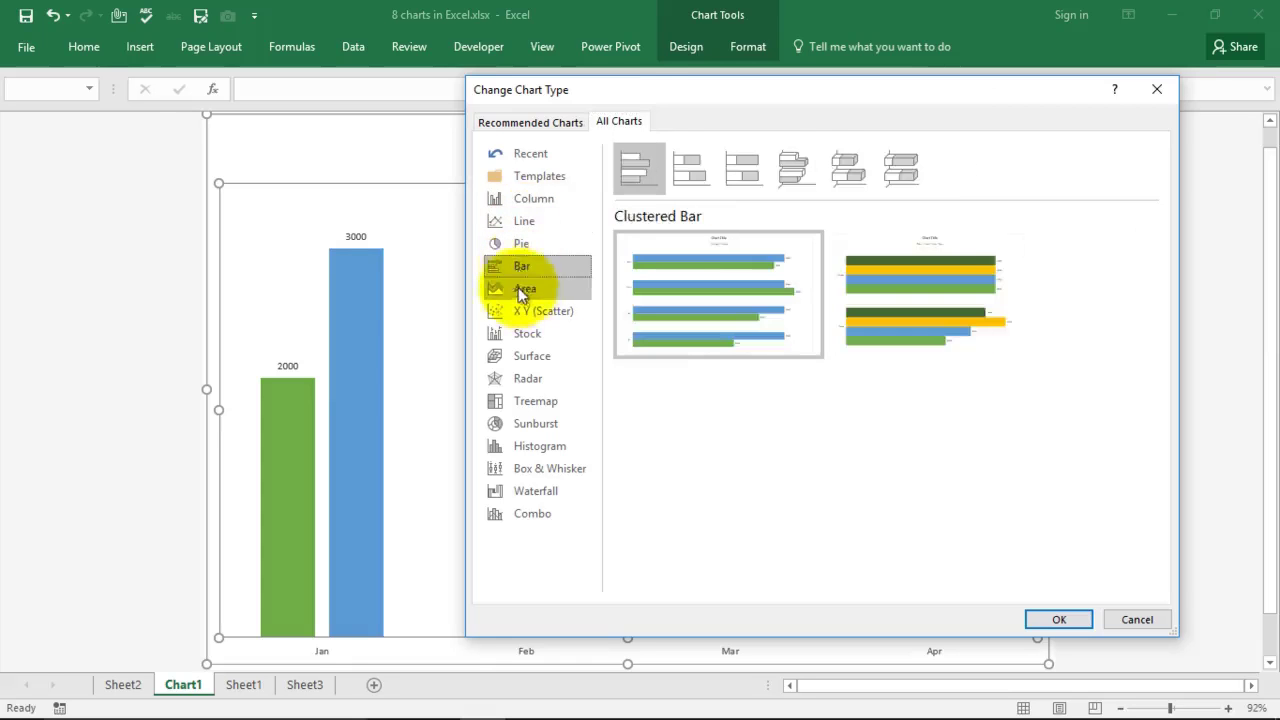
left_click(520, 288)
left_click(520, 311)
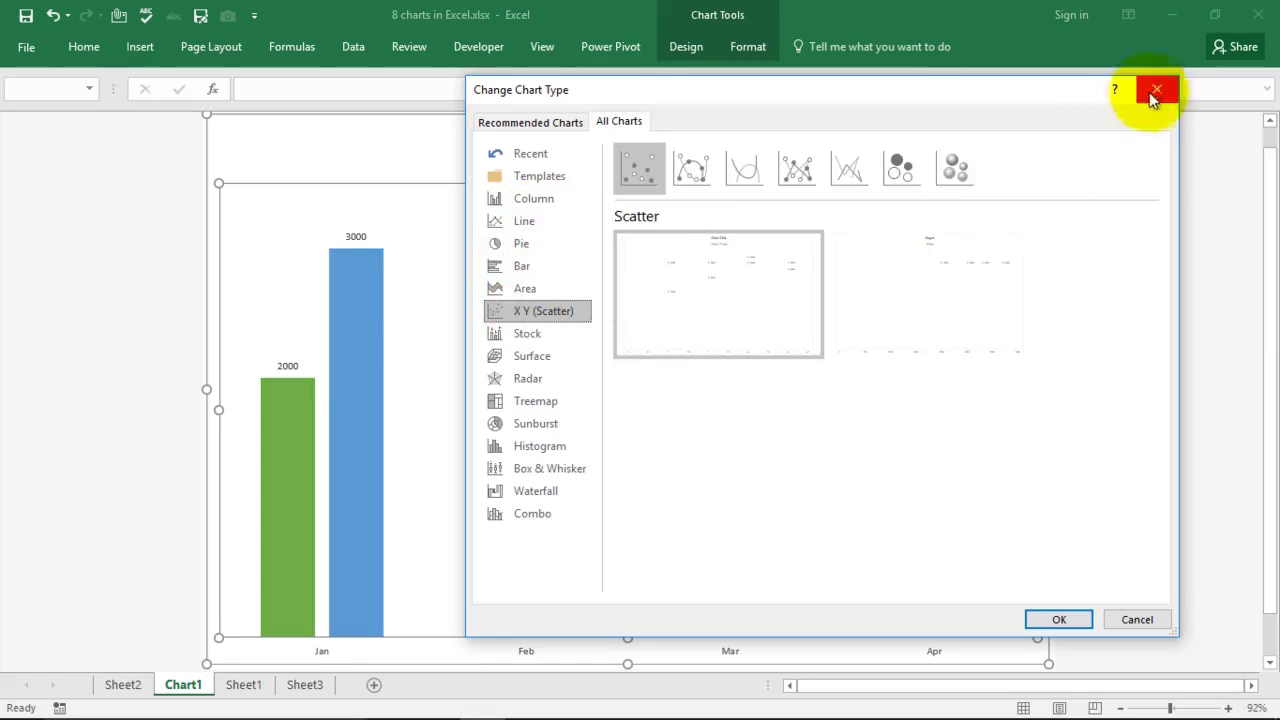
left_click(1157, 89)
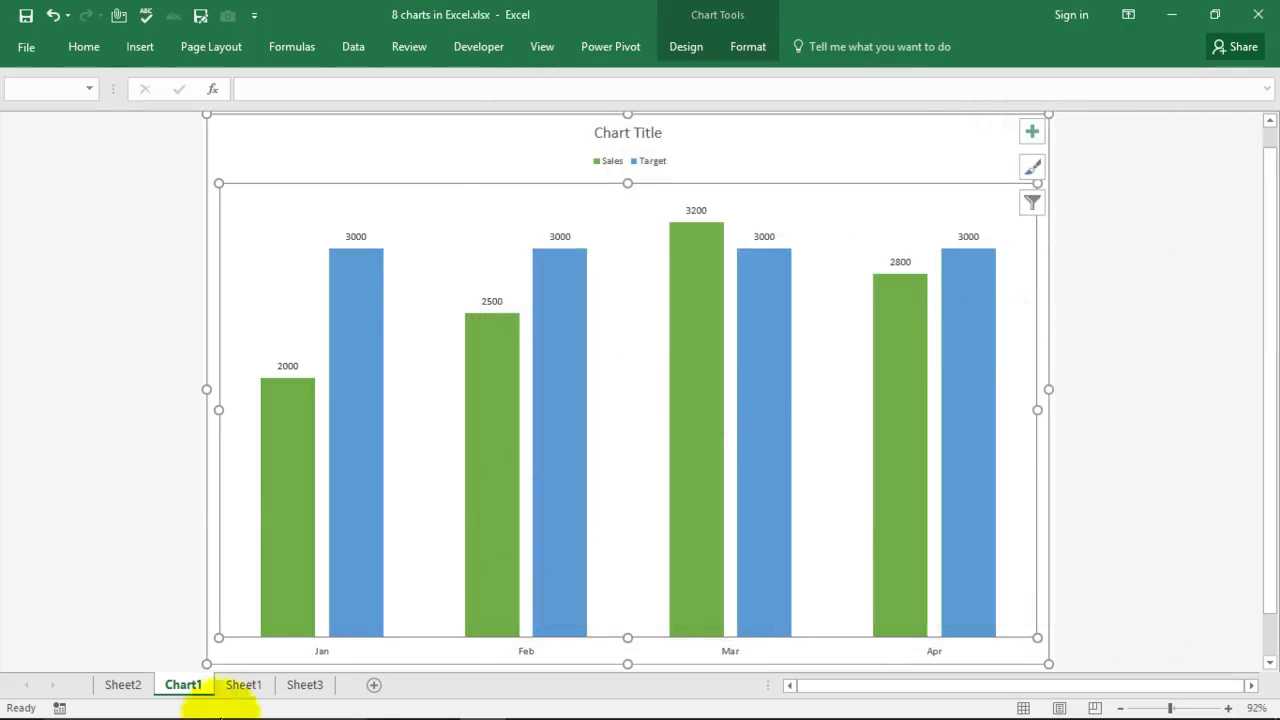
Step: Go back to the Sheet1 dashboard and scroll to its left edge
left_click(238, 696)
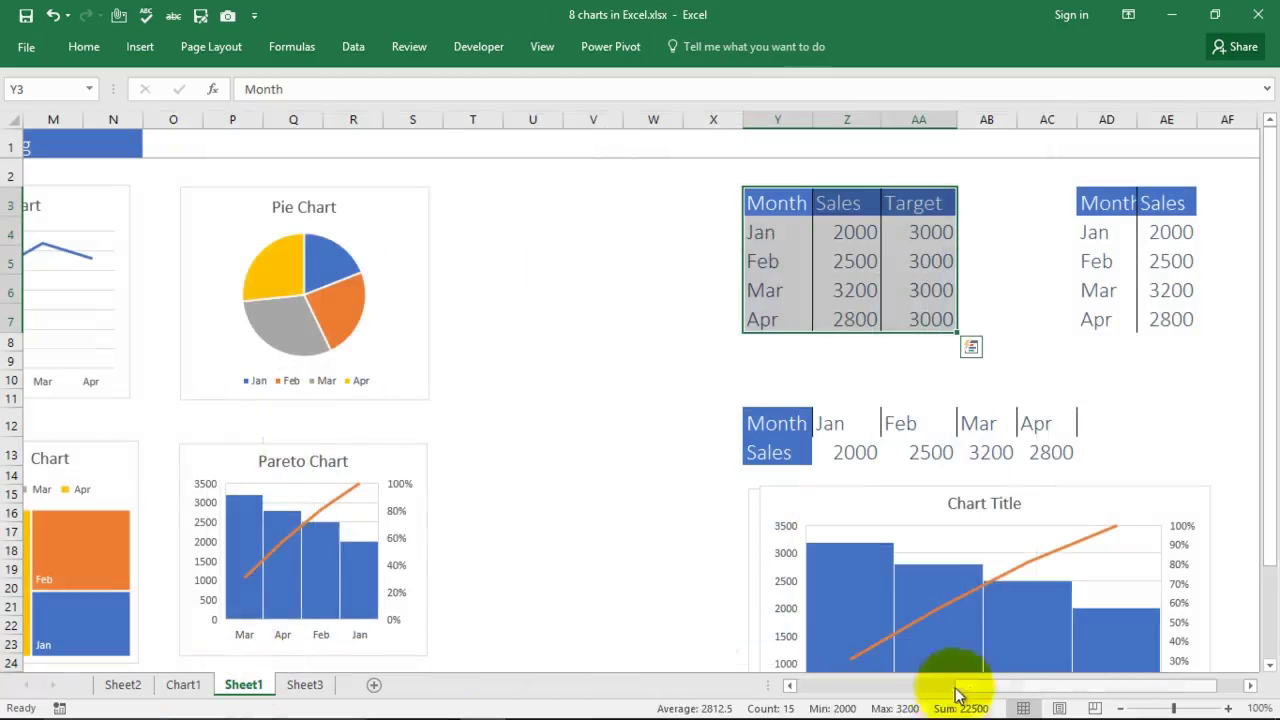
scroll(845, 708, "left", 3)
scroll(845, 708, "left", 3)
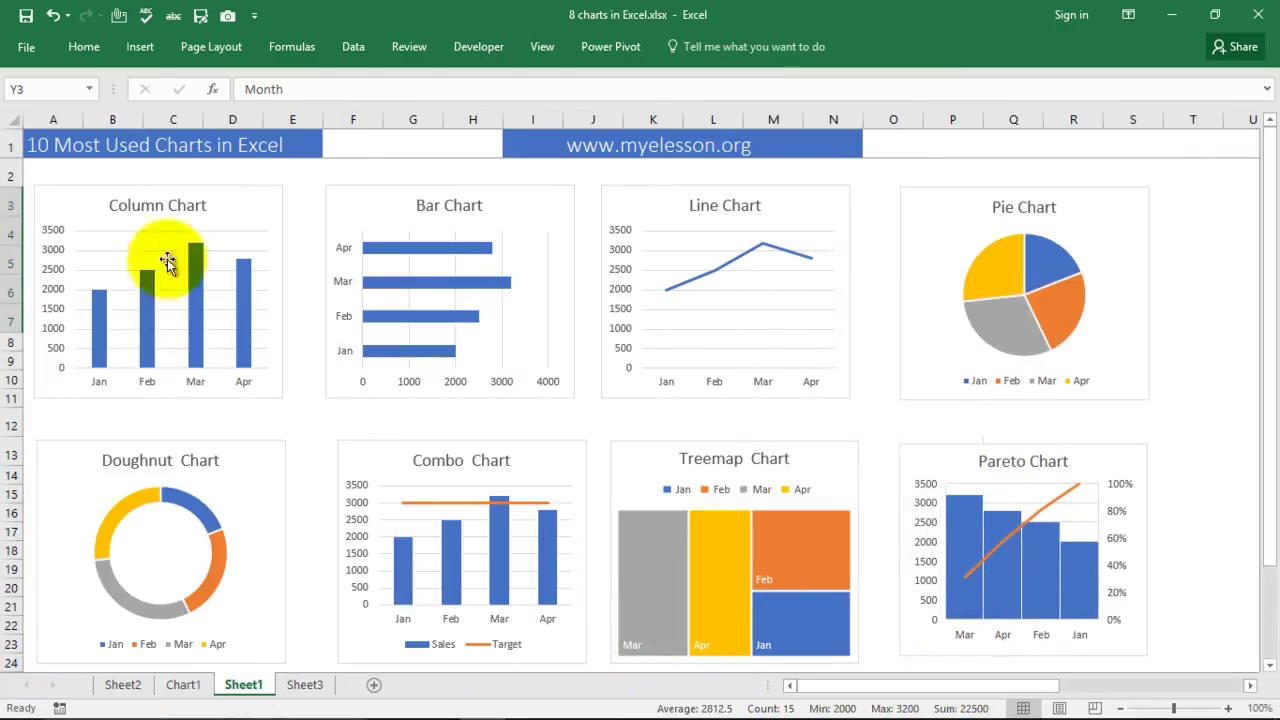